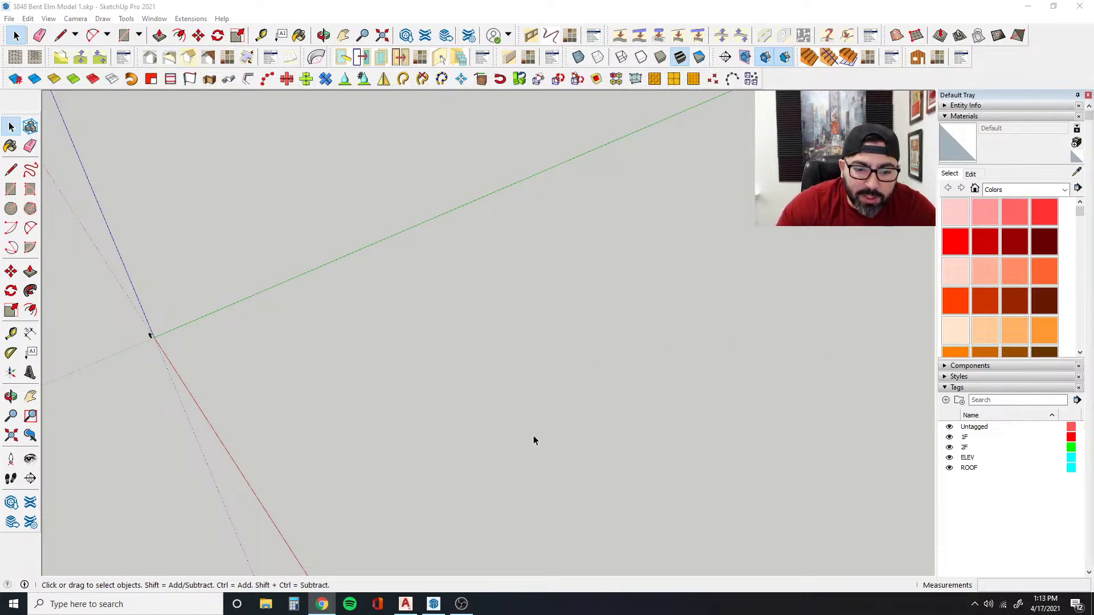
- Switch to AutoCAD and examine how the floor plans, elevations and roof plan are laid out in the file for 3D drawing
{"action": "left_click", "coordinate": [407, 605]}
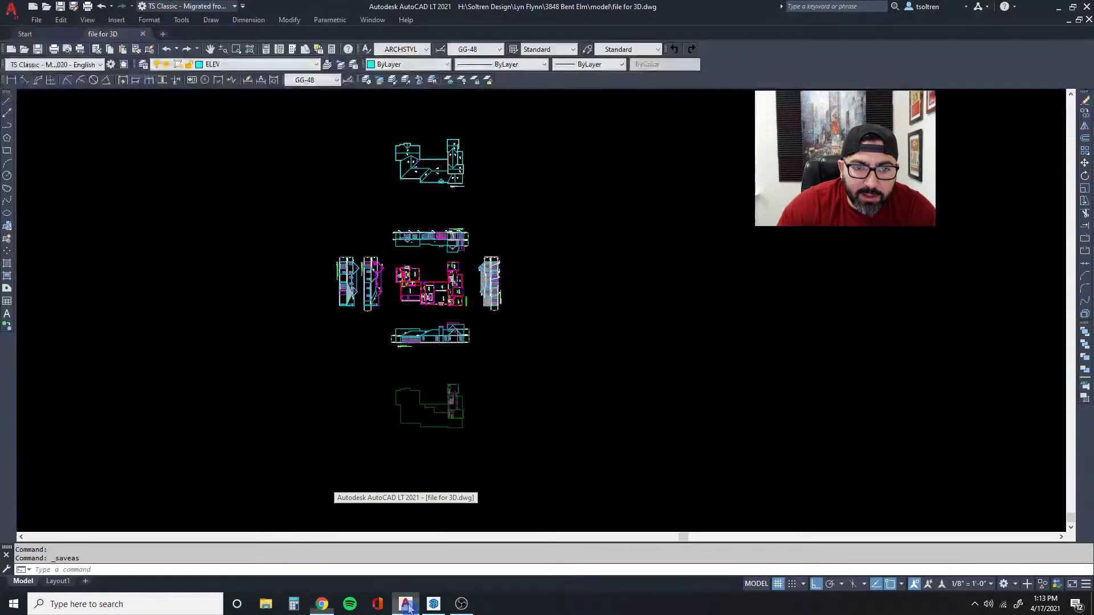
{"action": "left_click", "coordinate": [544, 228]}
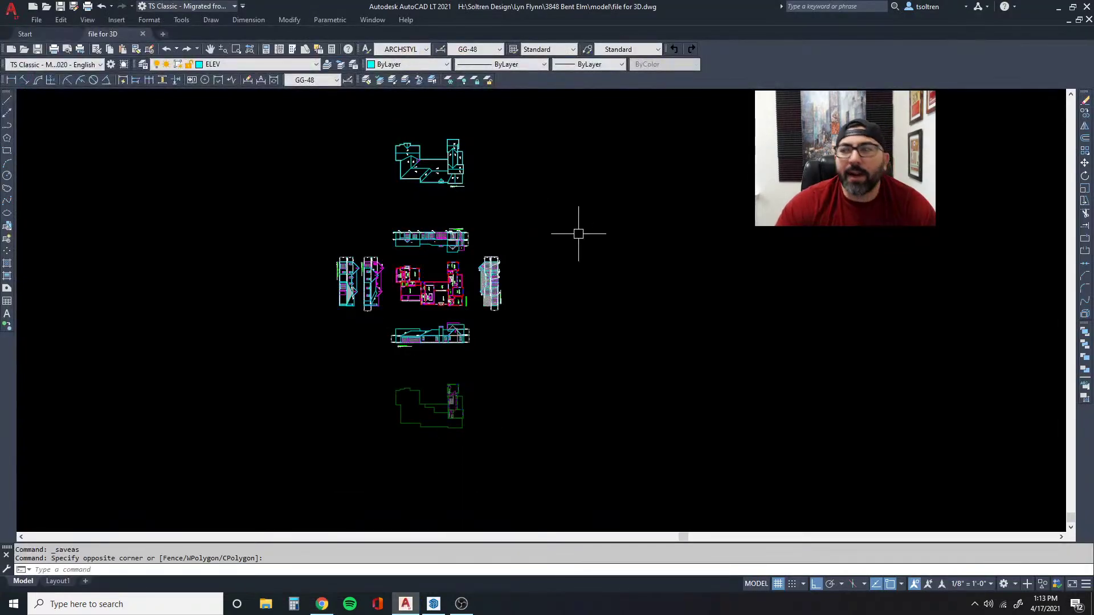
{"action": "scroll", "coordinate": [473, 264], "scroll_direction": "up", "scroll_amount": 4}
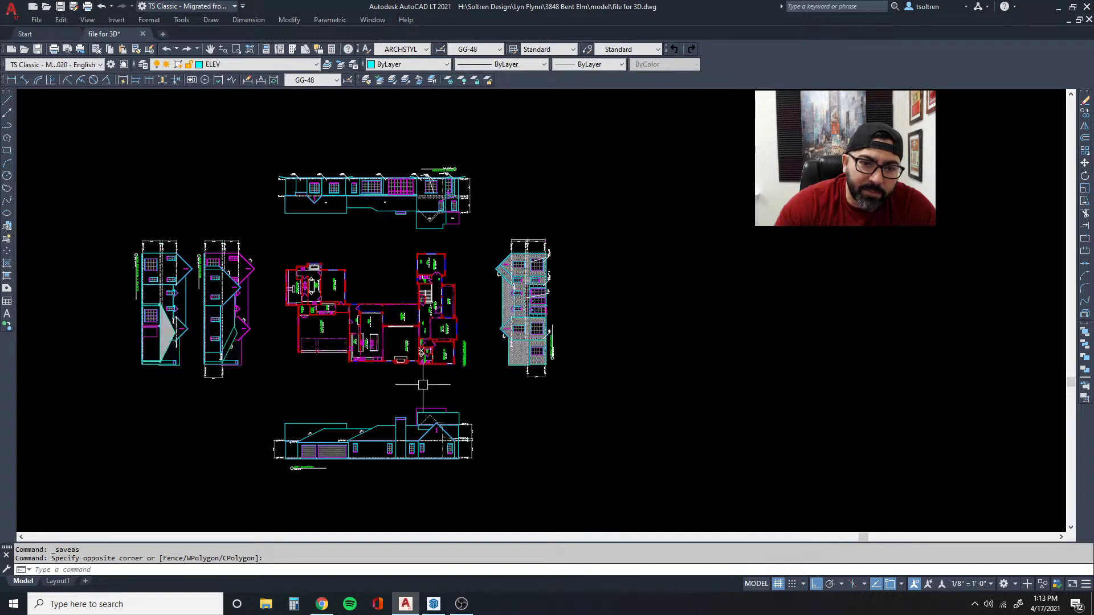
{"action": "scroll", "coordinate": [440, 275], "scroll_direction": "down", "scroll_amount": 3}
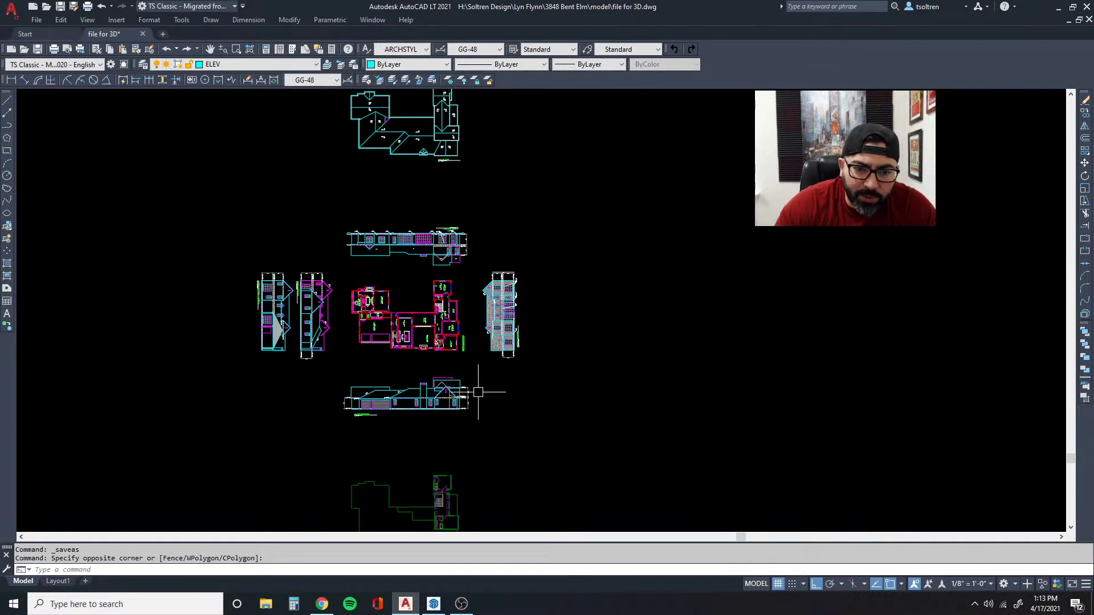
{"action": "scroll", "coordinate": [532, 378], "scroll_direction": "down", "scroll_amount": 3}
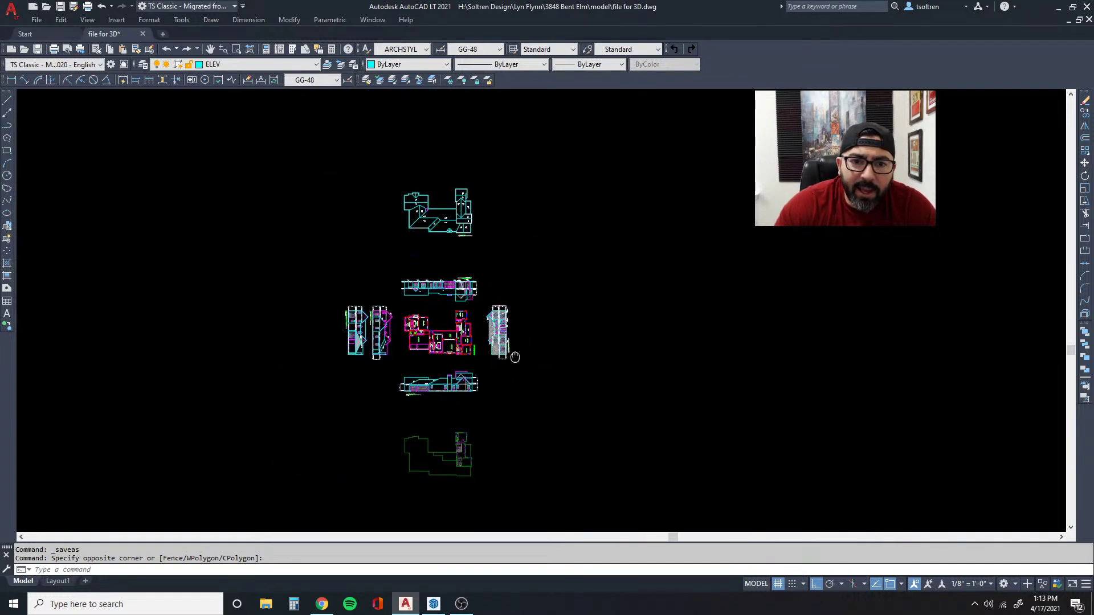
{"action": "scroll", "coordinate": [455, 285], "scroll_direction": "up", "scroll_amount": 2}
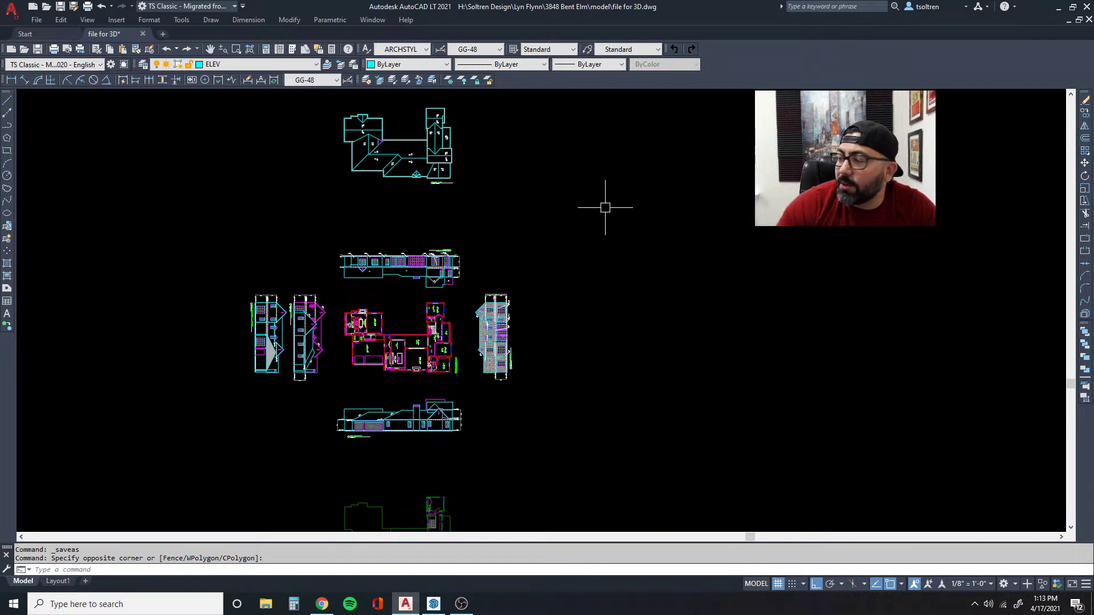
{"action": "middle_click_drag", "start_coordinate": [587, 203], "coordinate": [583, 221]}
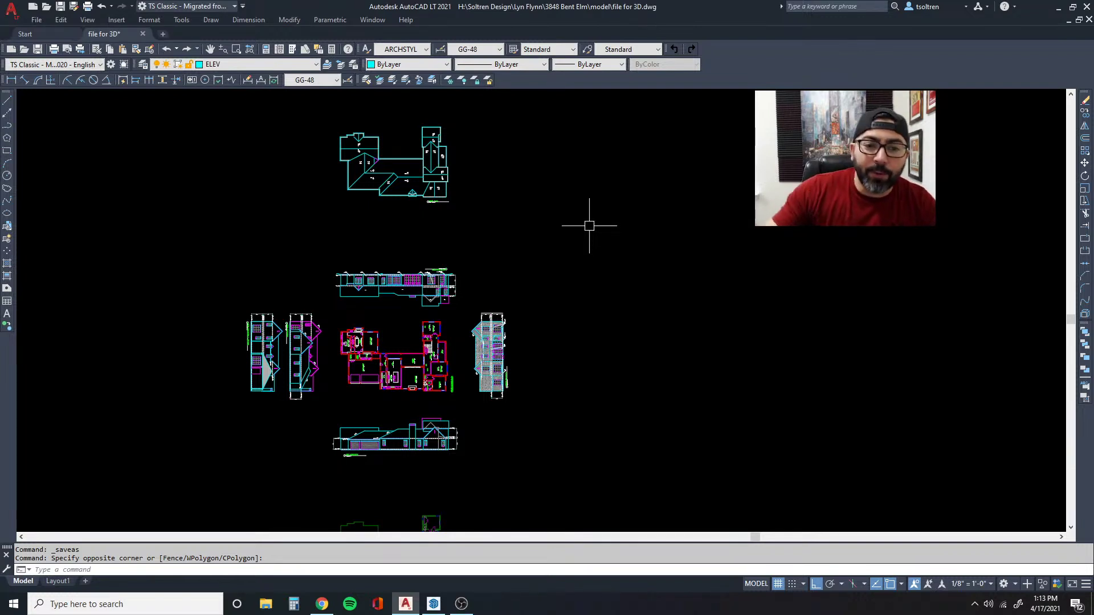
{"action": "middle_click_drag", "start_coordinate": [589, 225], "coordinate": [604, 200]}
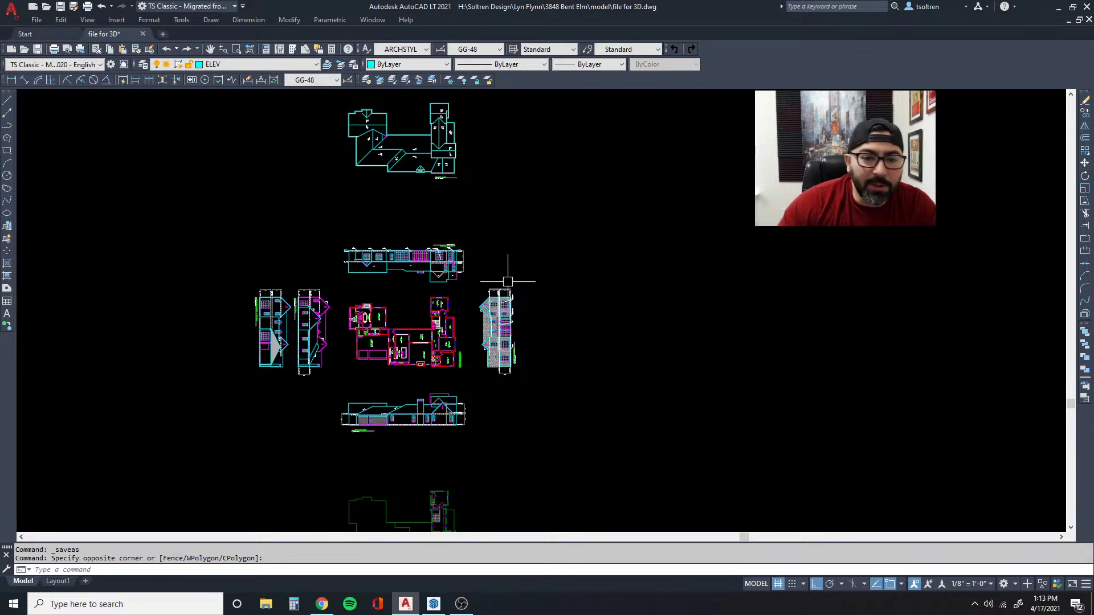
{"action": "middle_click_drag", "start_coordinate": [551, 248], "coordinate": [554, 262]}
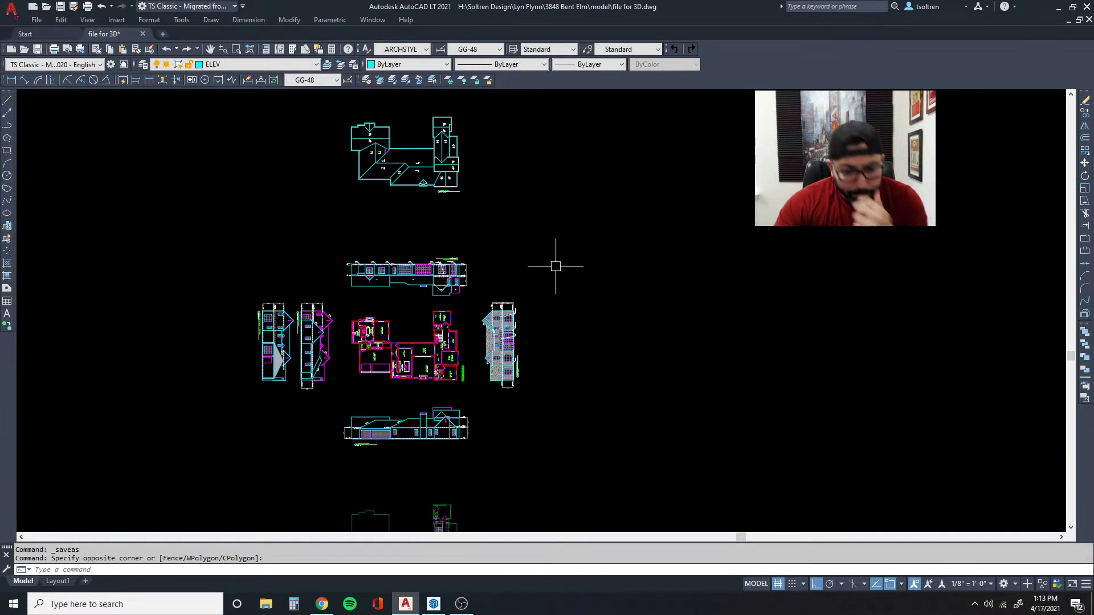
- Switch to SketchUp and import the AutoCAD drawing file for 3D.dwg into the model
{"action": "left_click", "coordinate": [434, 603]}
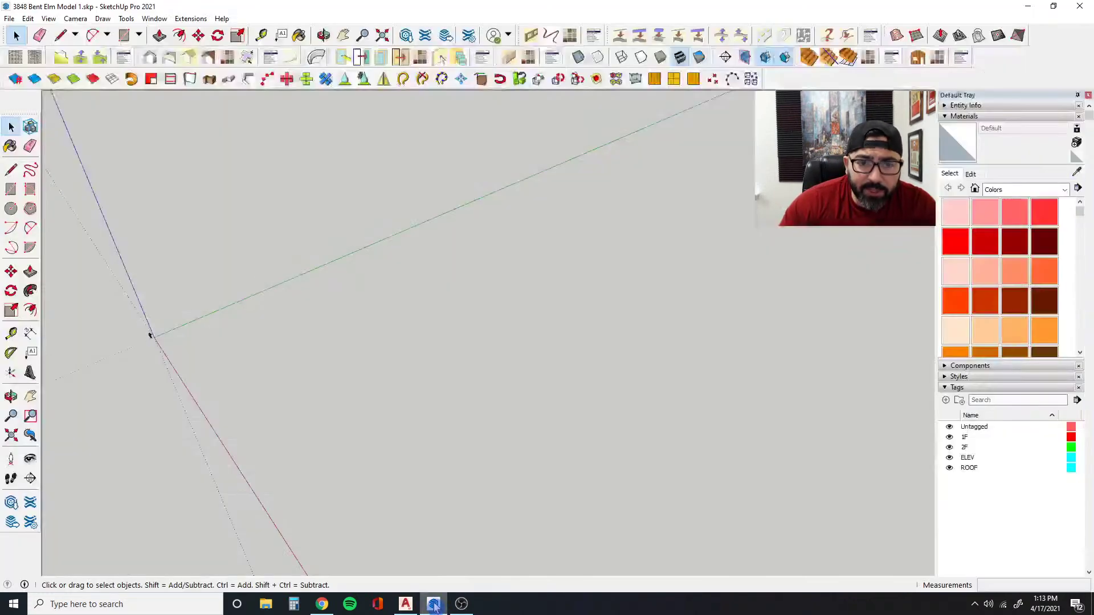
{"action": "mouse_move", "coordinate": [514, 351]}
{"action": "middle_mouse_down"}
{"action": "mouse_move", "coordinate": [537, 306]}
{"action": "mouse_move", "coordinate": [569, 325]}
{"action": "mouse_move", "coordinate": [573, 297]}
{"action": "middle_mouse_up"}
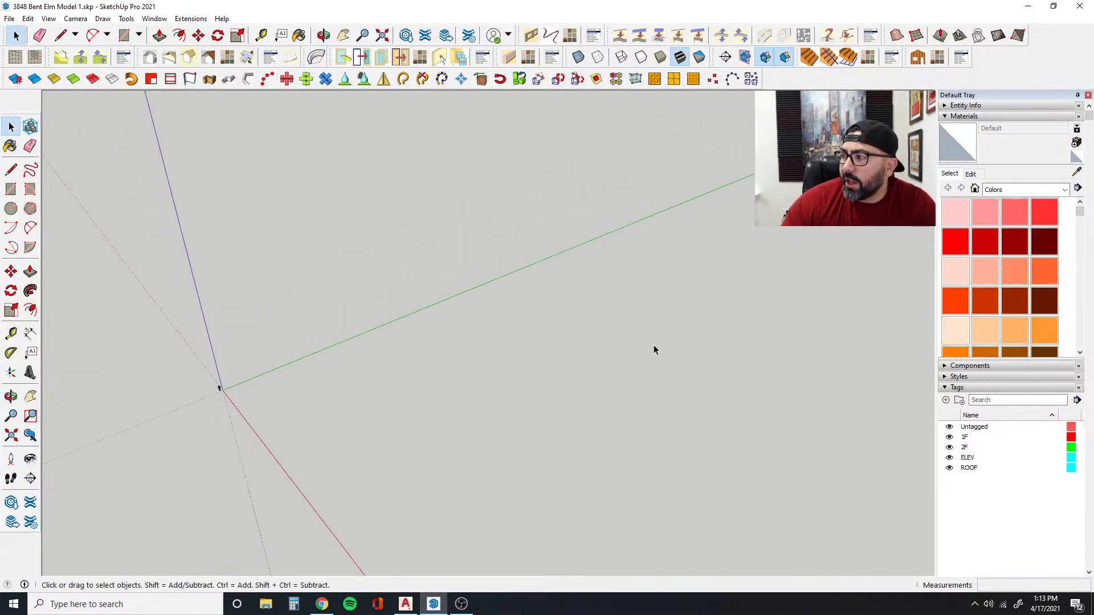
{"action": "mouse_move", "coordinate": [653, 346]}
{"action": "middle_mouse_down"}
{"action": "mouse_move", "coordinate": [608, 309]}
{"action": "mouse_move", "coordinate": [602, 351]}
{"action": "middle_mouse_up"}
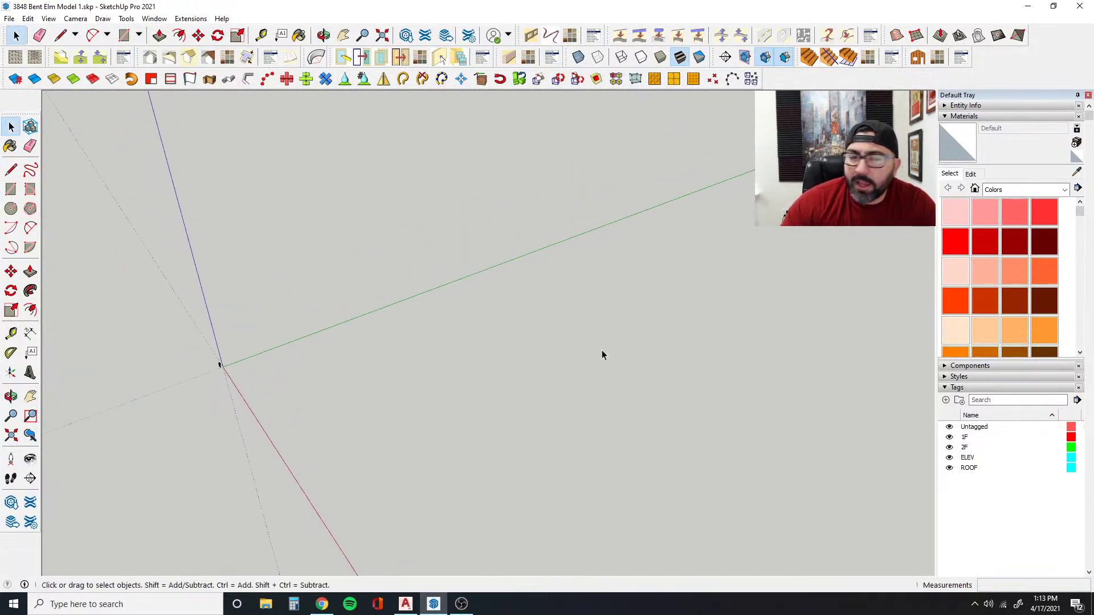
{"action": "left_click", "coordinate": [11, 19]}
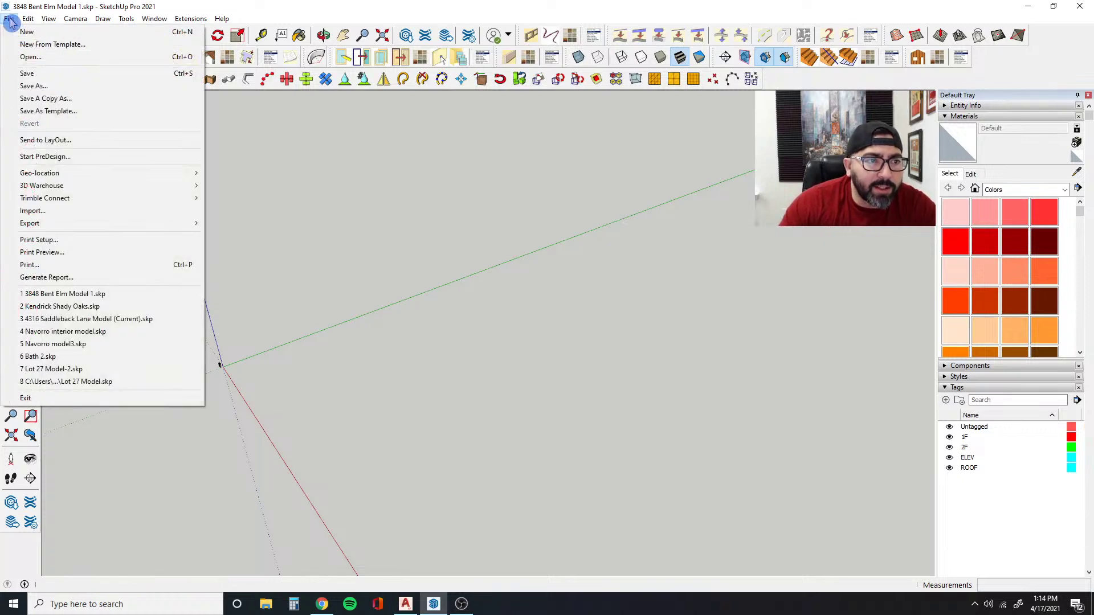
{"action": "left_click", "coordinate": [88, 212]}
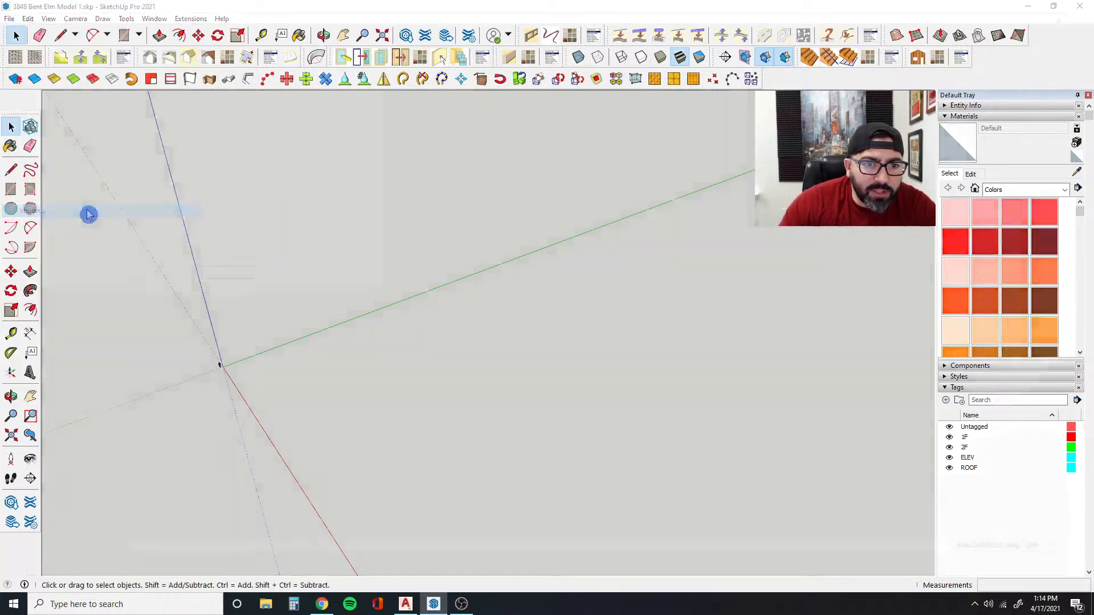
{"action": "left_click", "coordinate": [174, 85]}
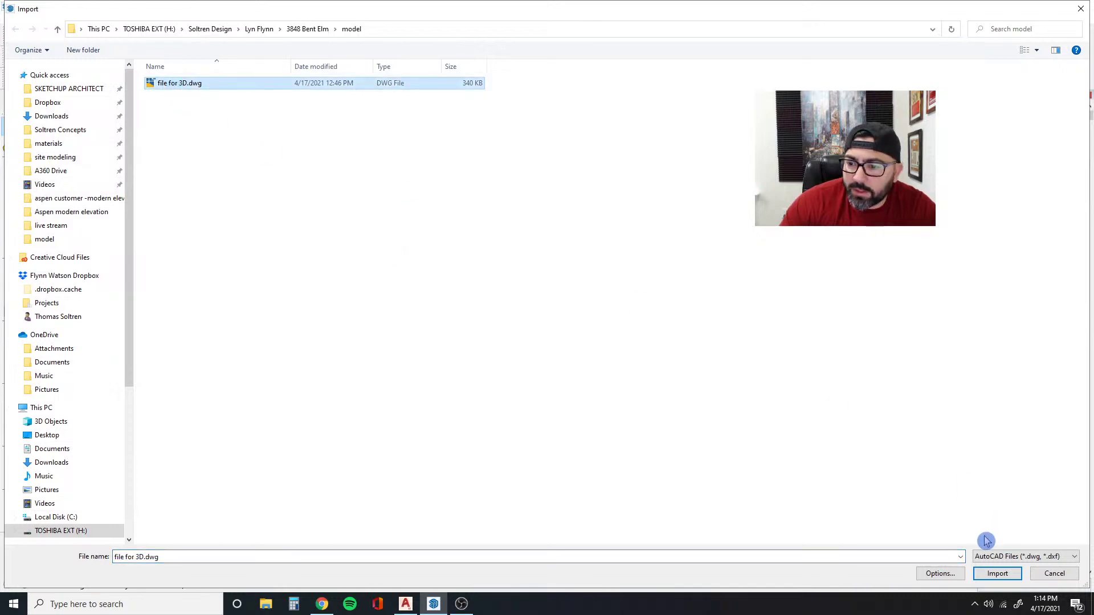
{"action": "left_click", "coordinate": [1004, 561]}
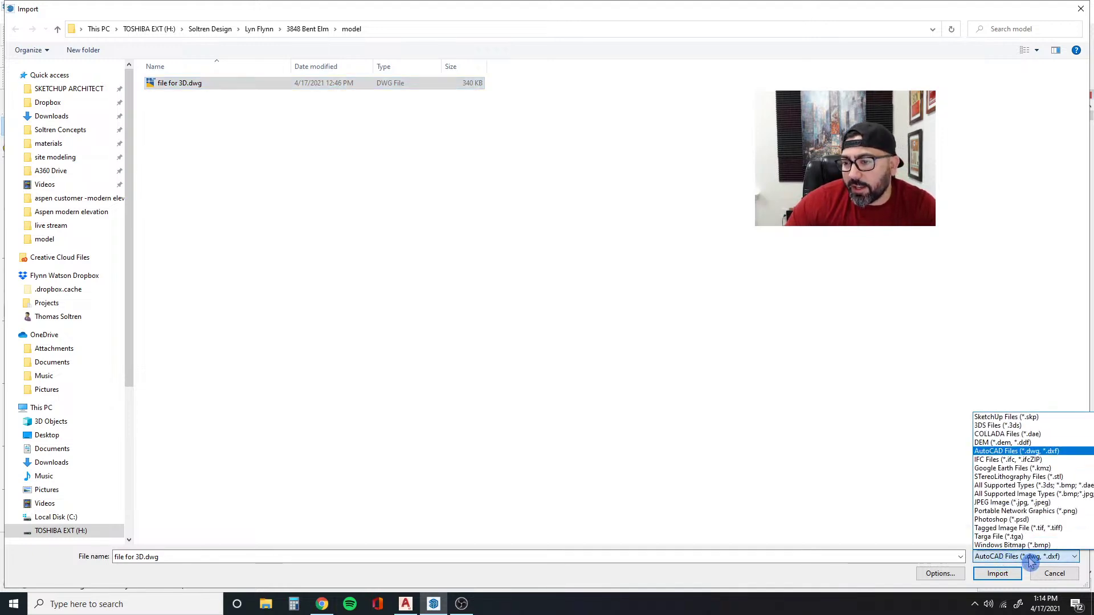
{"action": "left_click", "coordinate": [1038, 453]}
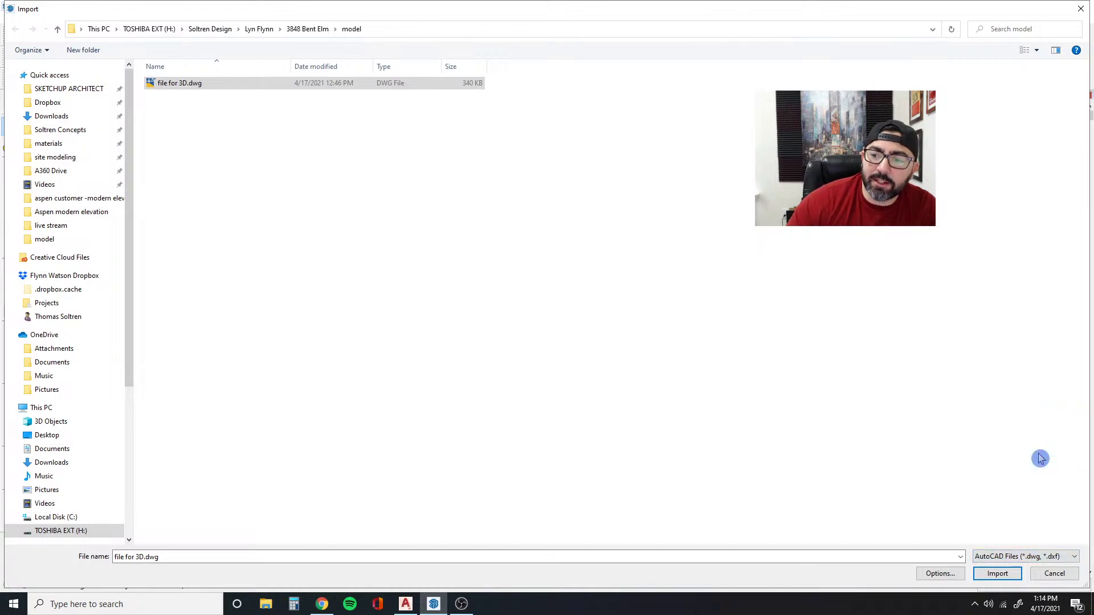
{"action": "left_click", "coordinate": [1015, 573]}
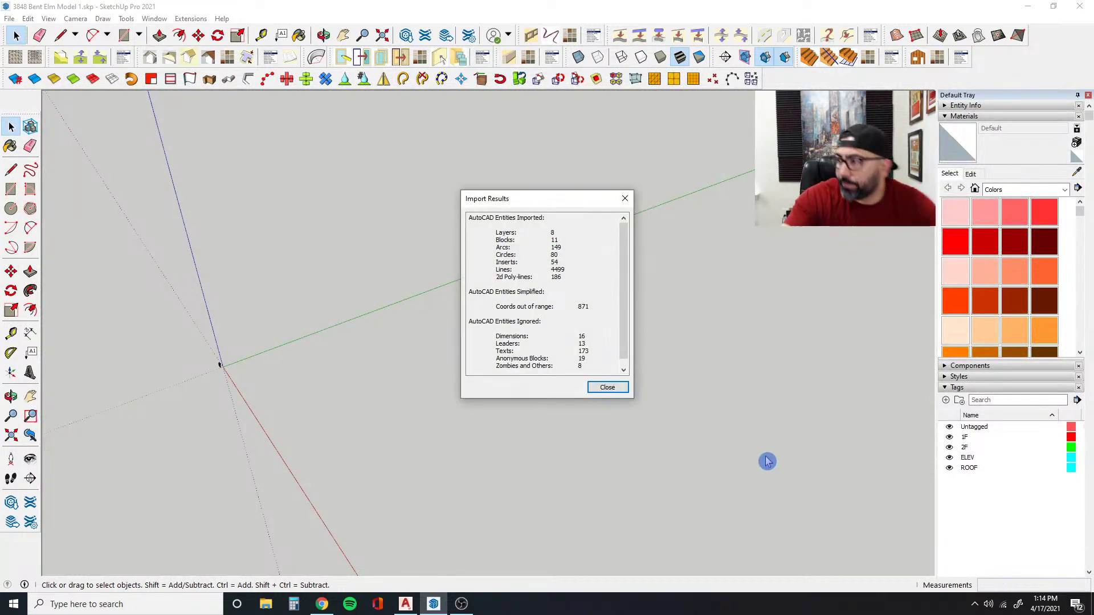
{"action": "left_click", "coordinate": [607, 387]}
- Delete the scale figure standing at the origin
{"action": "middle_click_drag", "start_coordinate": [333, 327], "coordinate": [536, 413]}
{"action": "scroll", "coordinate": [579, 385], "scroll_direction": "down", "scroll_amount": 2}
{"action": "left_click_drag", "start_coordinate": [241, 399], "coordinate": [363, 347]}
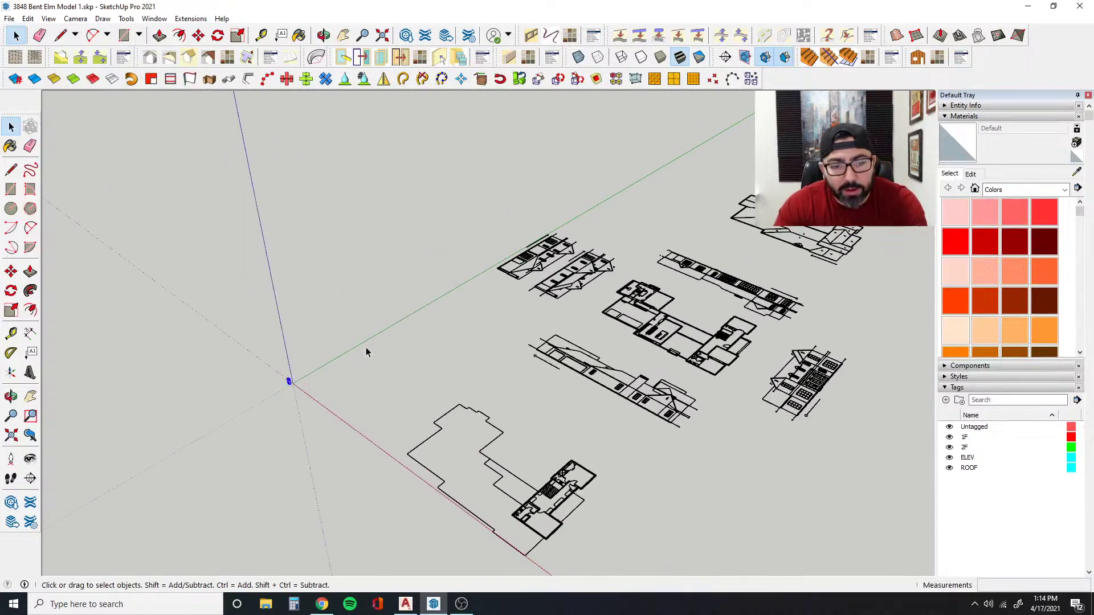
{"action": "key", "text": "Delete"}
- Collapse the Materials section and add a new tag named s-walls
{"action": "middle_click_drag", "start_coordinate": [433, 351], "coordinate": [364, 333]}
{"action": "middle_click_drag", "start_coordinate": [596, 317], "coordinate": [621, 335]}
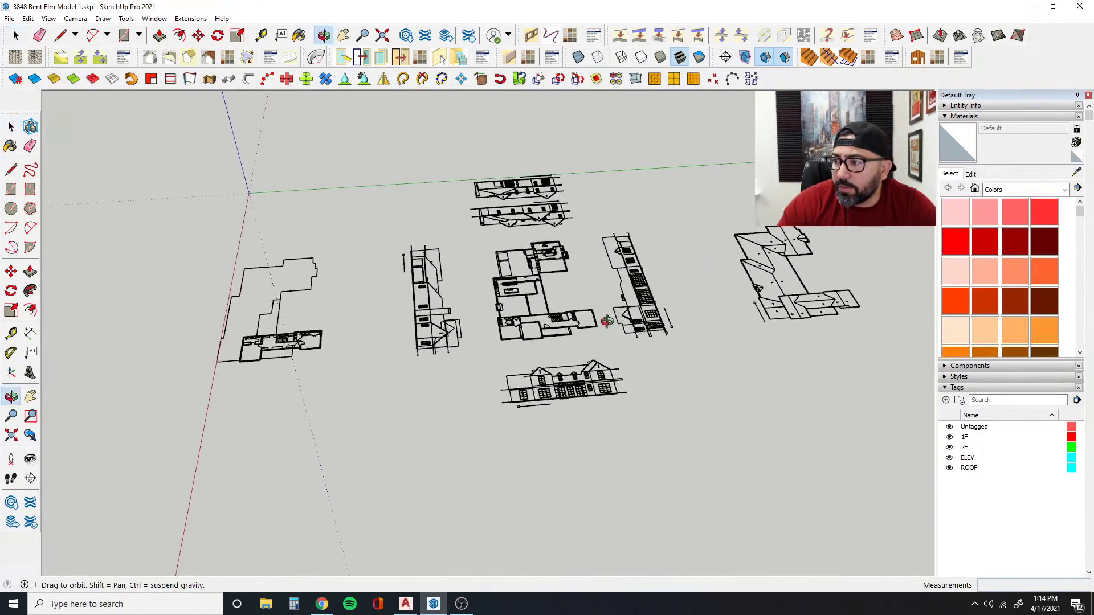
{"action": "scroll", "coordinate": [530, 330], "scroll_direction": "up", "scroll_amount": 4}
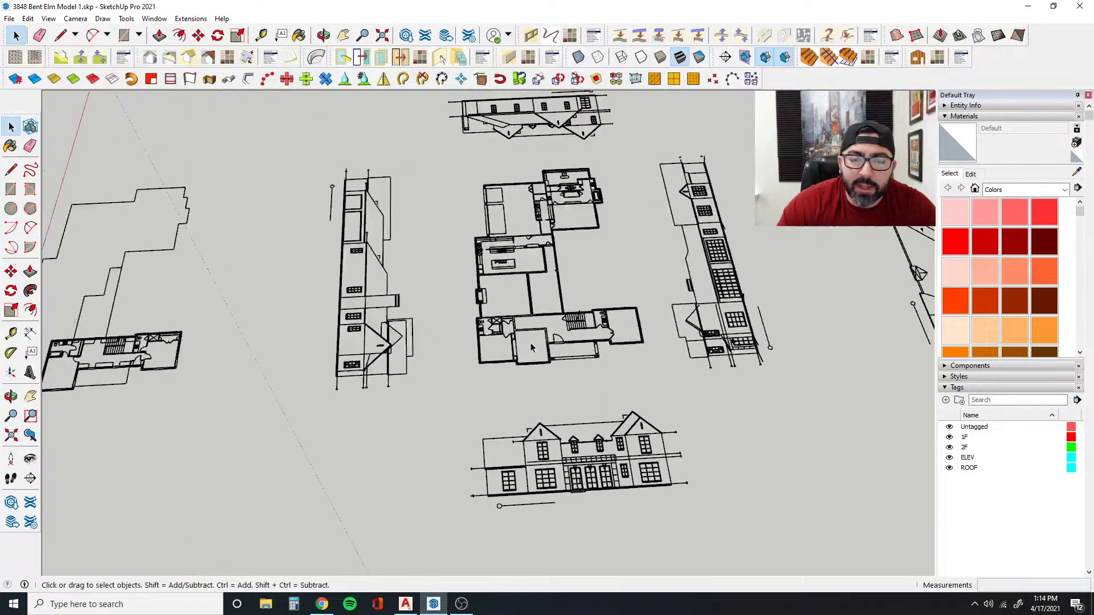
{"action": "left_click", "coordinate": [950, 117]}
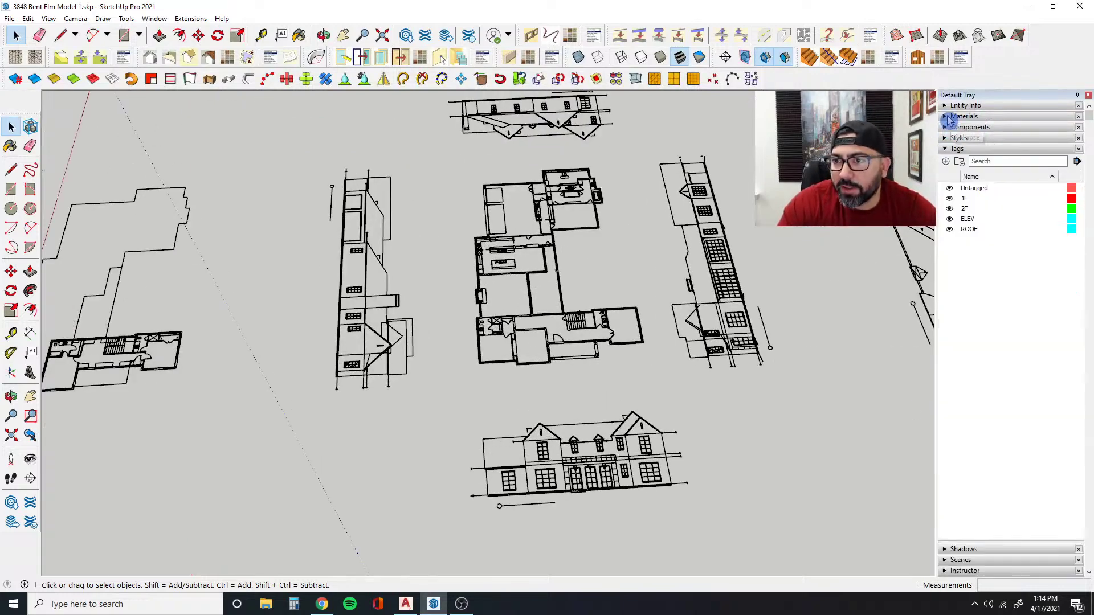
{"action": "left_click", "coordinate": [946, 161]}
{"action": "type", "text": "s-w"}
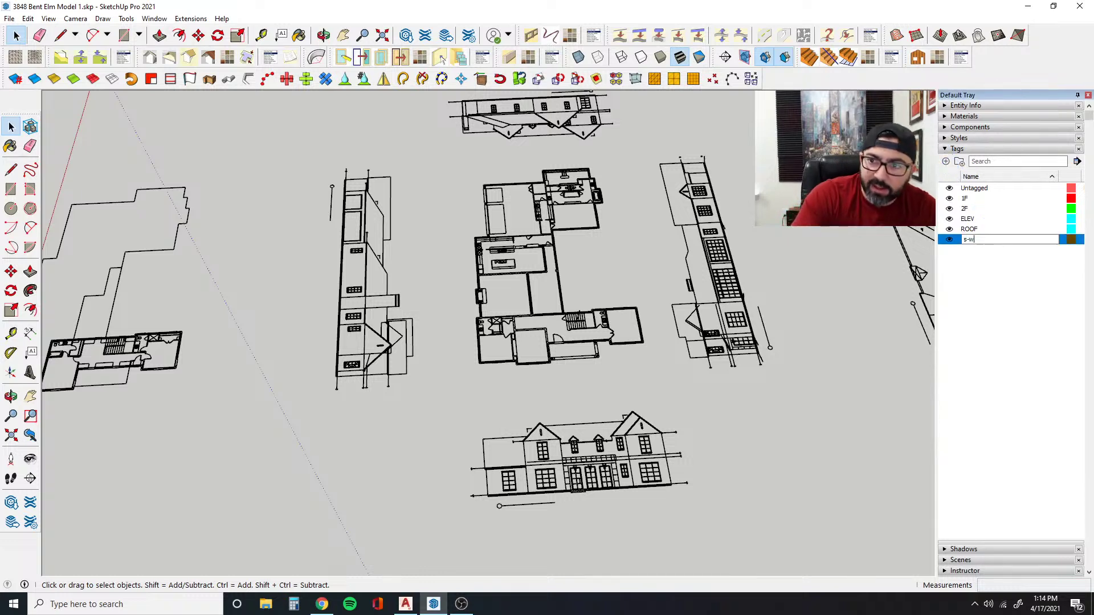
{"action": "type", "text": "alls"}
{"action": "key", "text": "Return"}
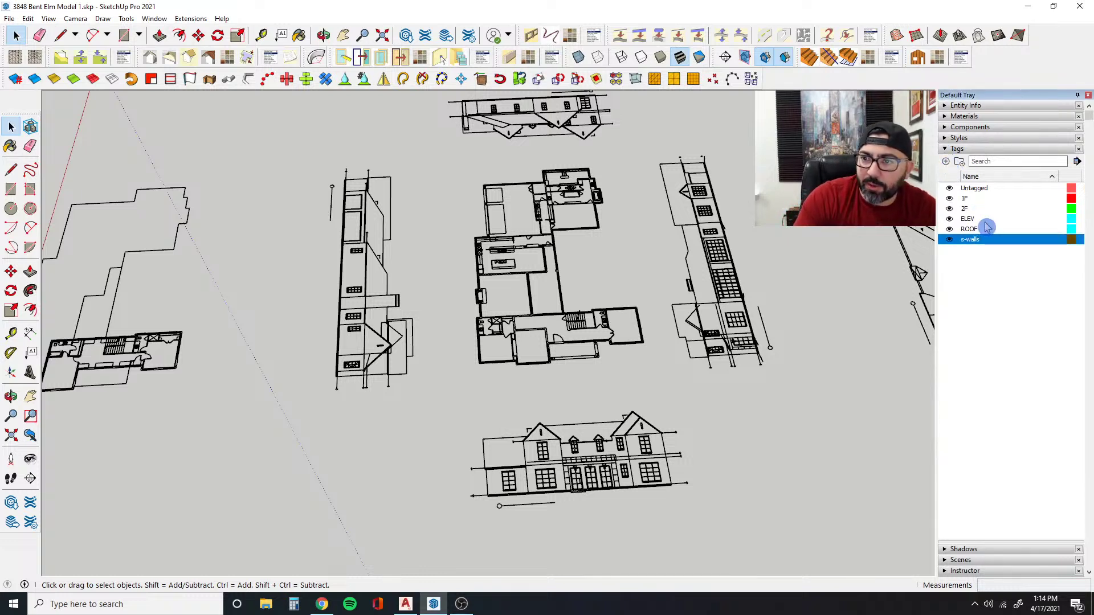
- Inspect the color and dashes settings of the s-walls tag, leaving its color as it is
{"action": "left_click", "coordinate": [1065, 241]}
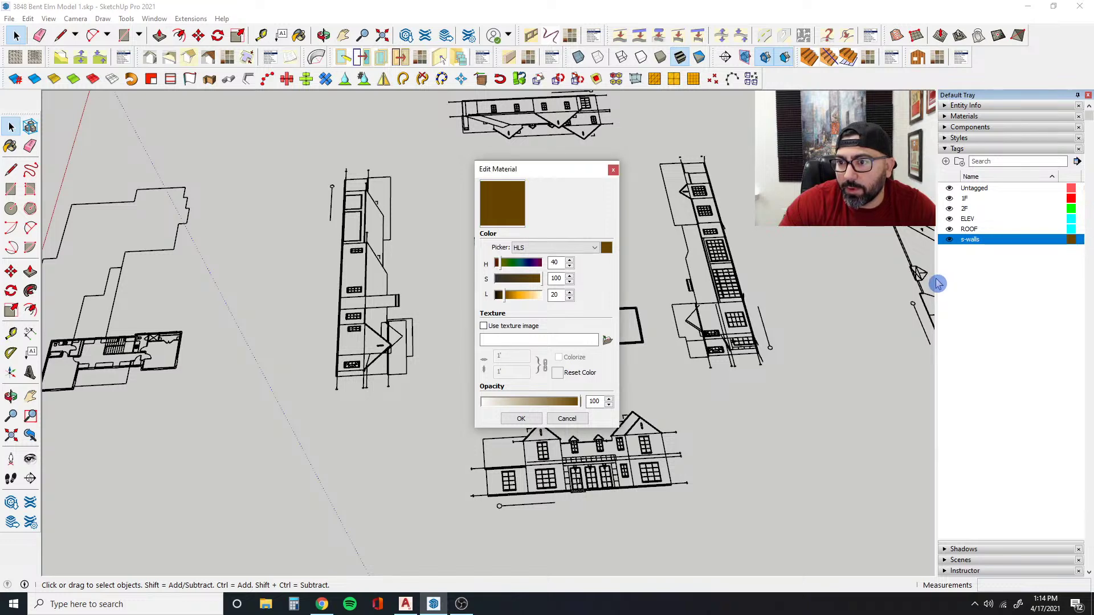
{"action": "left_click", "coordinate": [567, 419]}
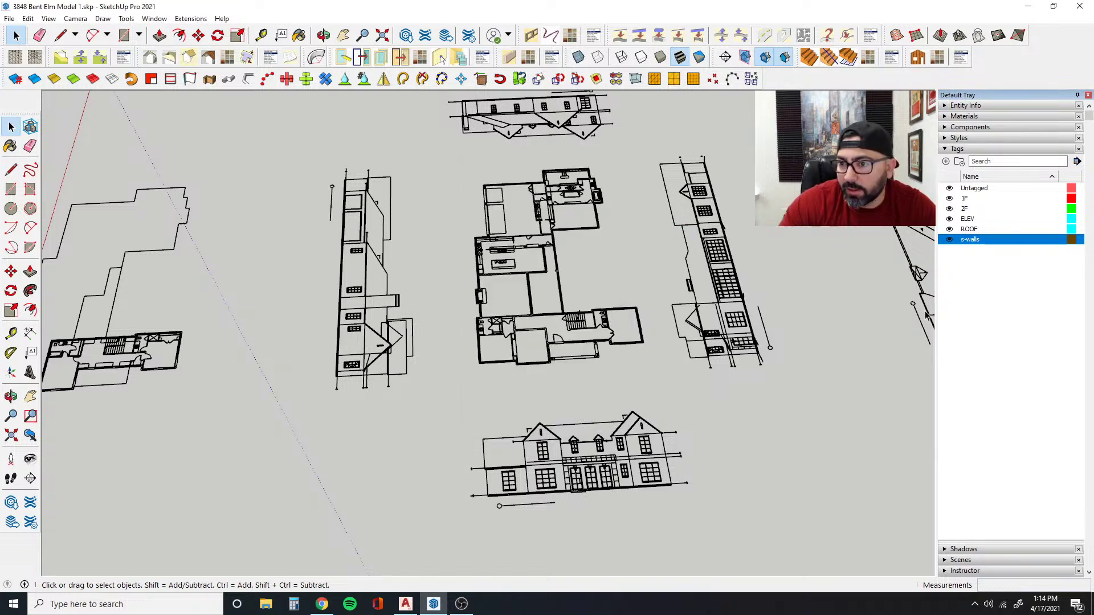
{"action": "left_click_drag", "start_coordinate": [936, 314], "coordinate": [873, 317]}
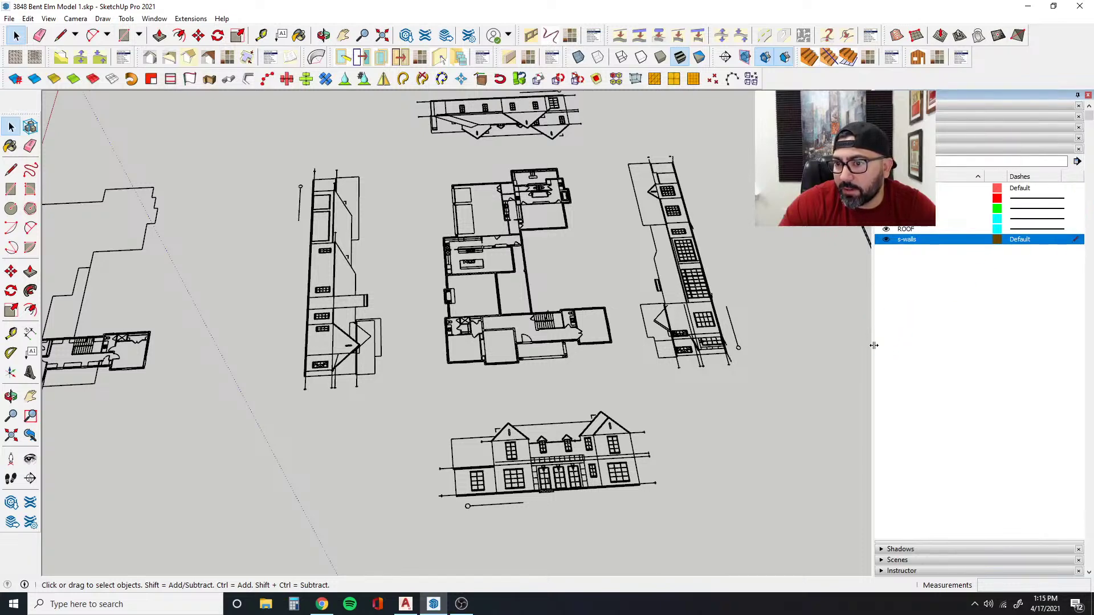
{"action": "left_click_drag", "start_coordinate": [872, 345], "coordinate": [955, 351]}
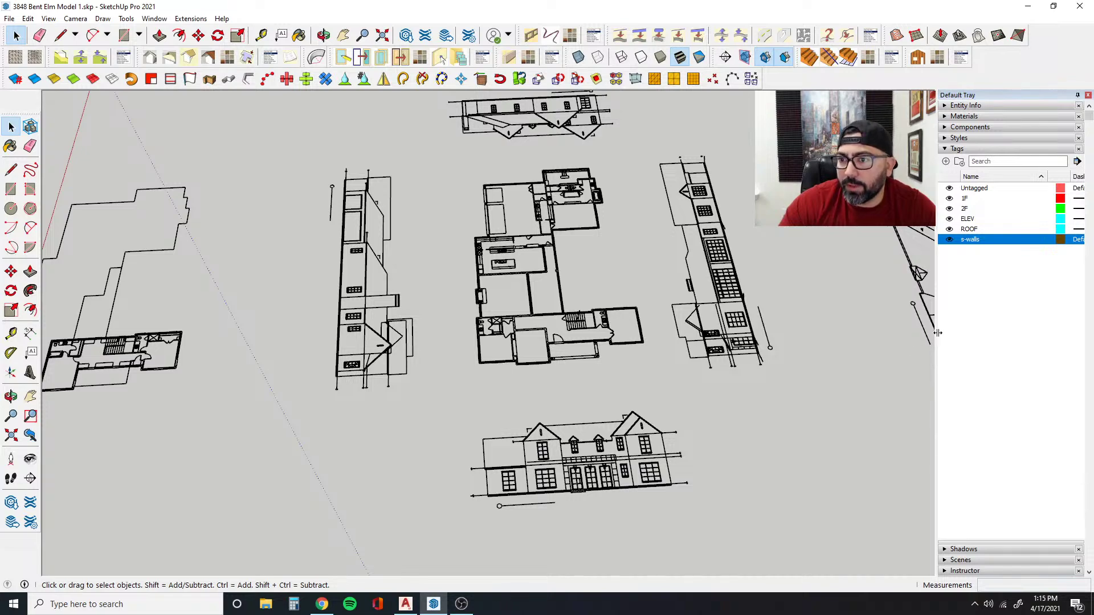
- Draw a small rectangle in the empty space between the first-floor plan and the neighboring side elevation
{"action": "middle_click_drag", "start_coordinate": [871, 341], "coordinate": [676, 359]}
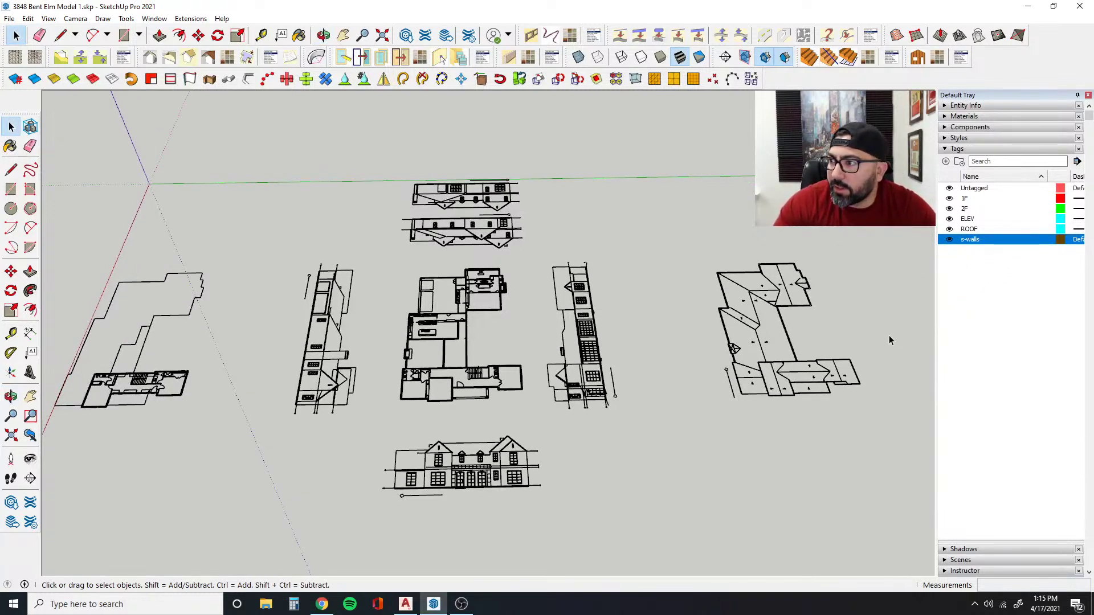
{"action": "middle_click_drag", "start_coordinate": [365, 336], "coordinate": [501, 370]}
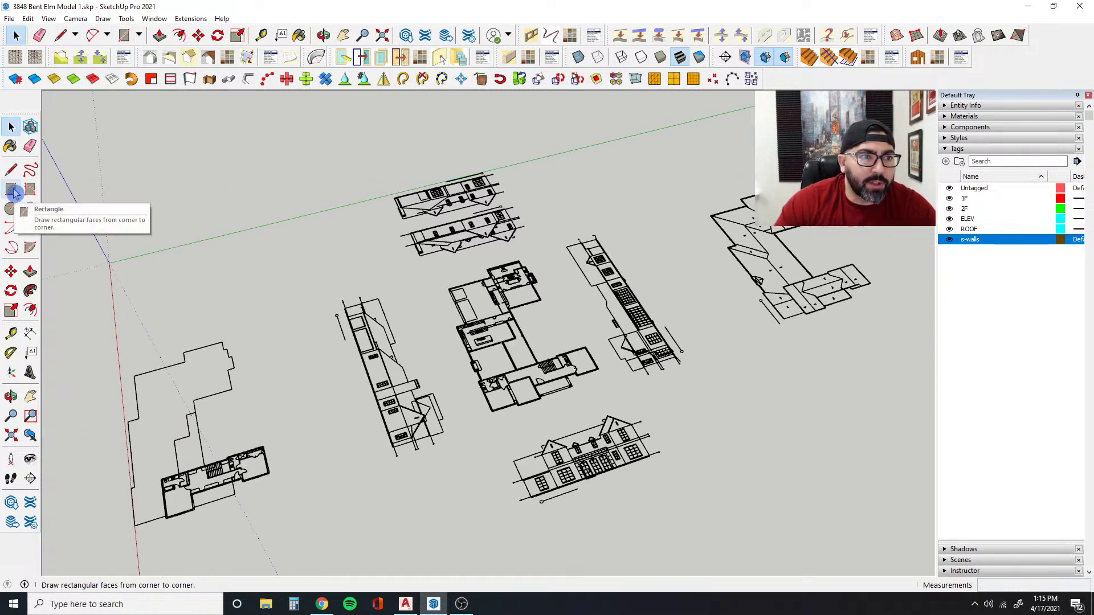
{"action": "left_click", "coordinate": [12, 190]}
{"action": "scroll", "coordinate": [351, 327], "scroll_direction": "up", "scroll_amount": 5}
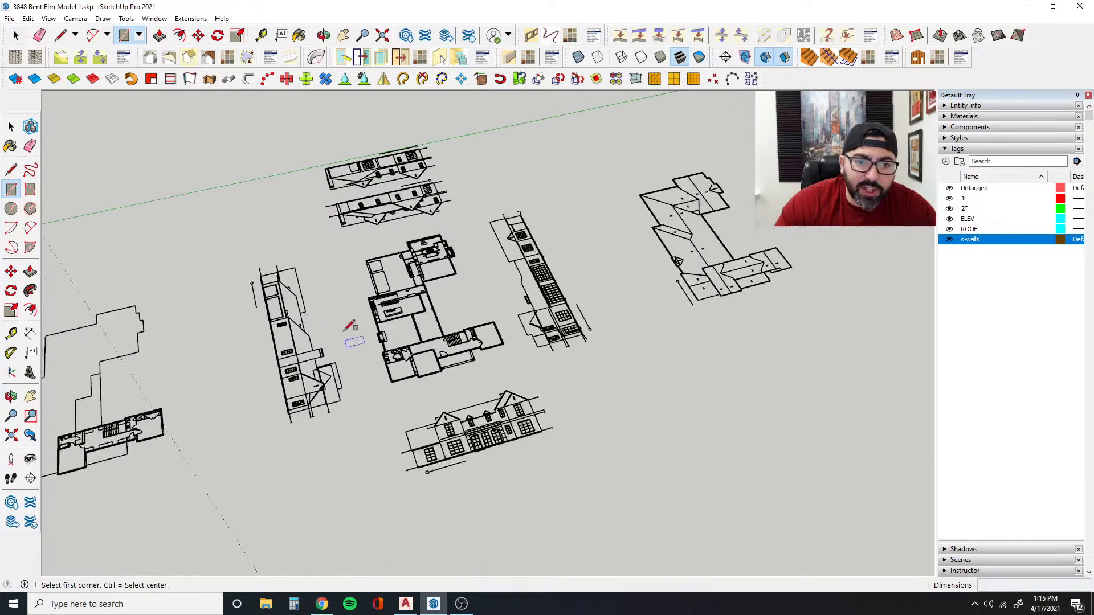
{"action": "left_click", "coordinate": [349, 240]}
{"action": "left_click", "coordinate": [325, 277]}
{"action": "key", "text": "space"}
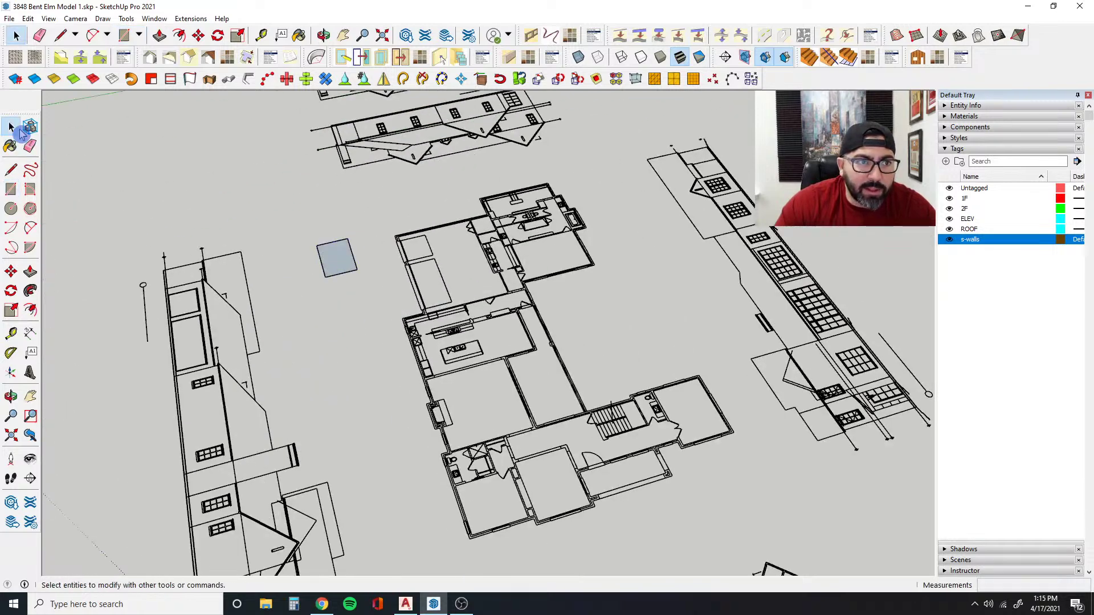
- Make a group from the small rectangle's face and edges
{"action": "left_click", "coordinate": [336, 265]}
{"action": "right_click", "coordinate": [352, 262]}
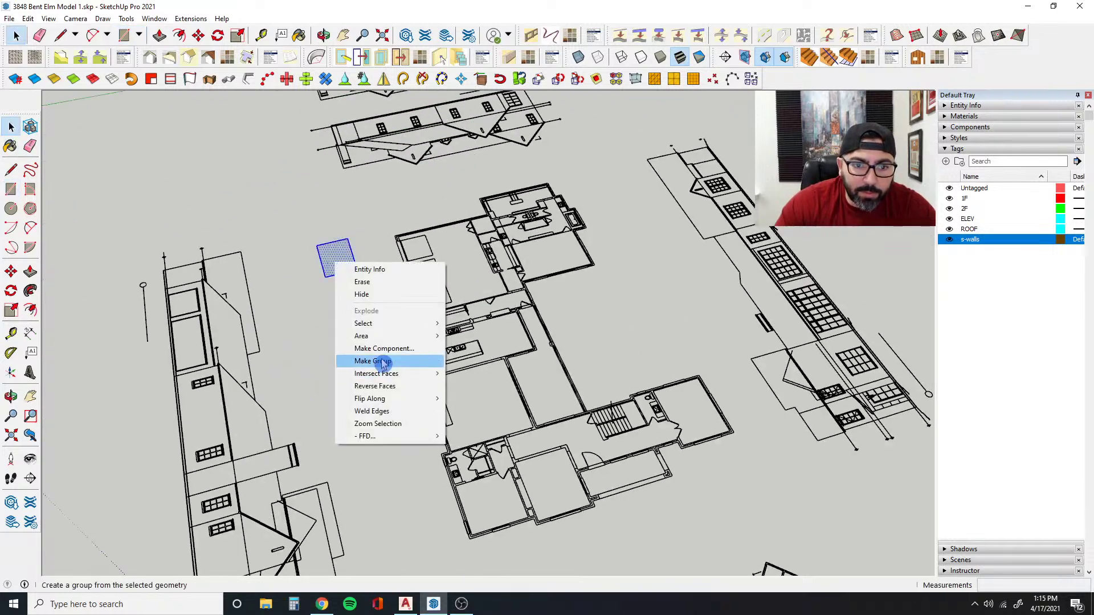
{"action": "left_click", "coordinate": [414, 364]}
- Inside the new group, draw a rectangle over the first-floor plan from the kitchen's outer corner to the opposite corner of the front wing
{"action": "double_click", "coordinate": [334, 272]}
{"action": "left_click", "coordinate": [30, 190]}
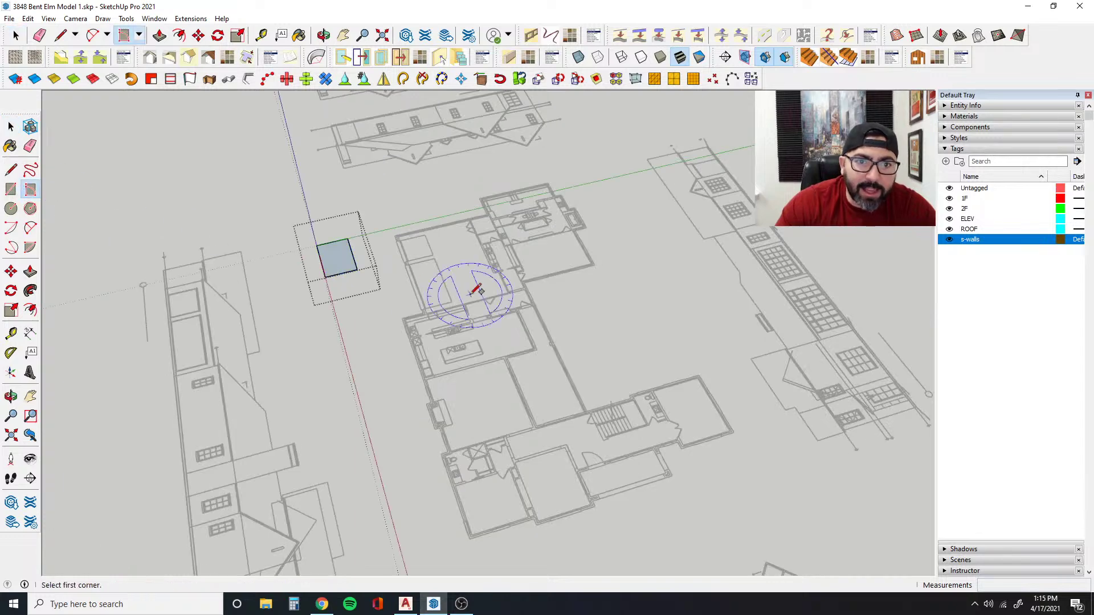
{"action": "scroll", "coordinate": [426, 310], "scroll_direction": "up", "scroll_amount": 3}
{"action": "left_click", "coordinate": [11, 190]}
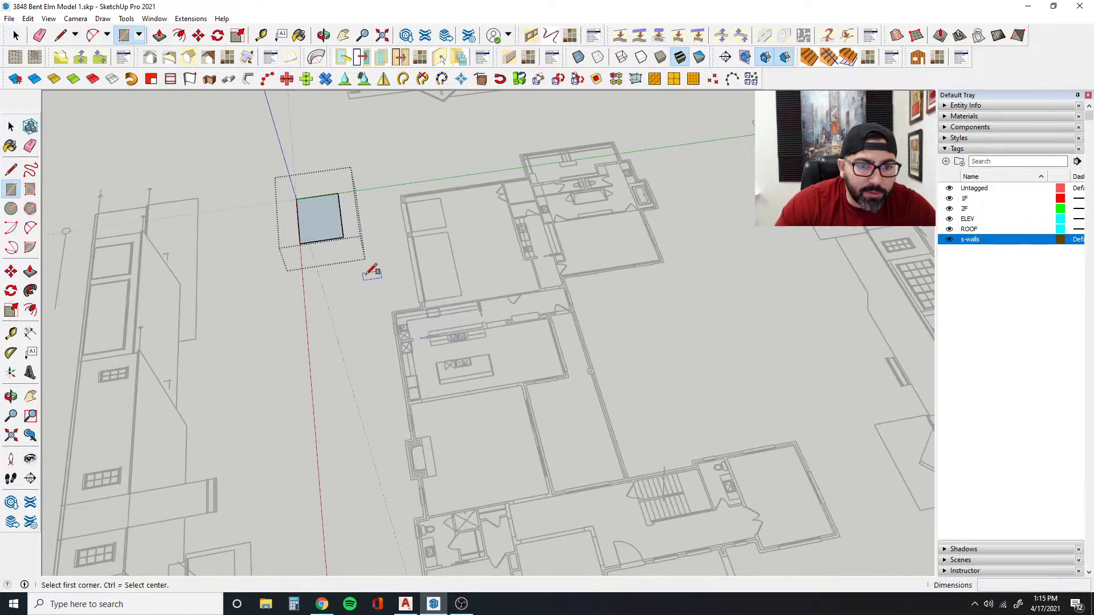
{"action": "scroll", "coordinate": [522, 364], "scroll_direction": "down", "scroll_amount": 3}
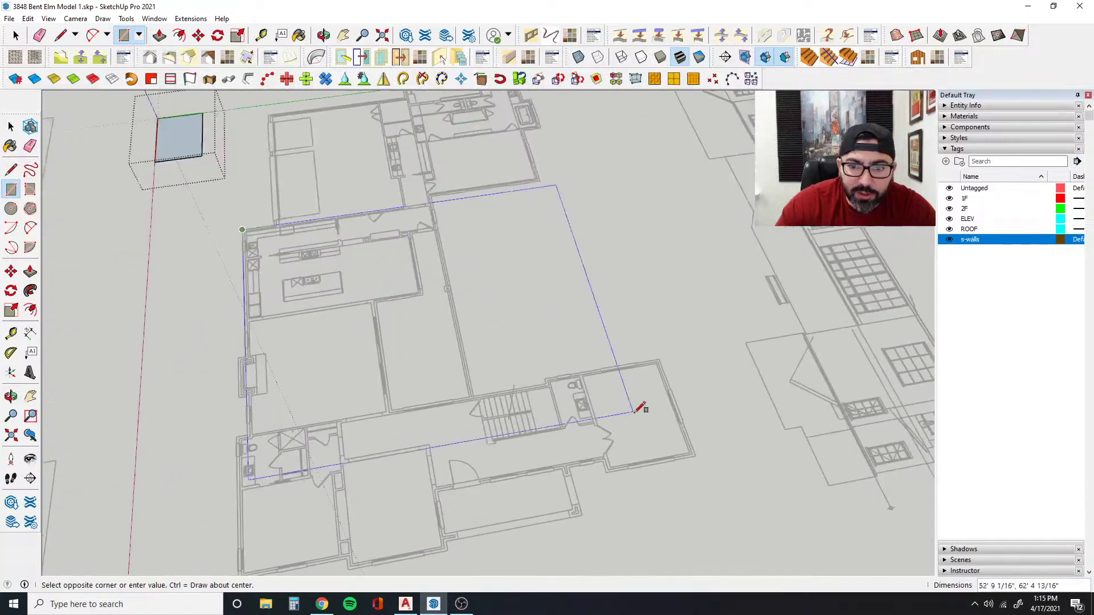
{"action": "left_click", "coordinate": [701, 446]}
- Draw a rectangle about 23' 3" by 15' 8" over the projecting front bedroom and its bathroom
{"action": "middle_click_drag", "start_coordinate": [700, 447], "coordinate": [371, 454]}
{"action": "scroll", "coordinate": [371, 454], "scroll_direction": "up", "scroll_amount": 2}
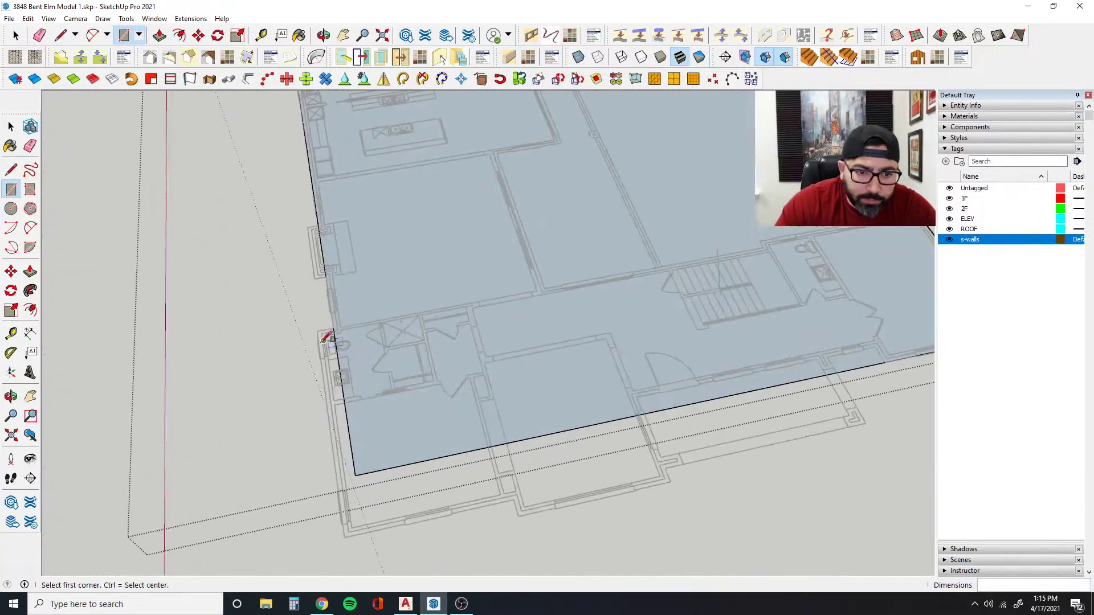
{"action": "left_click", "coordinate": [317, 330]}
{"action": "left_click", "coordinate": [513, 499]}
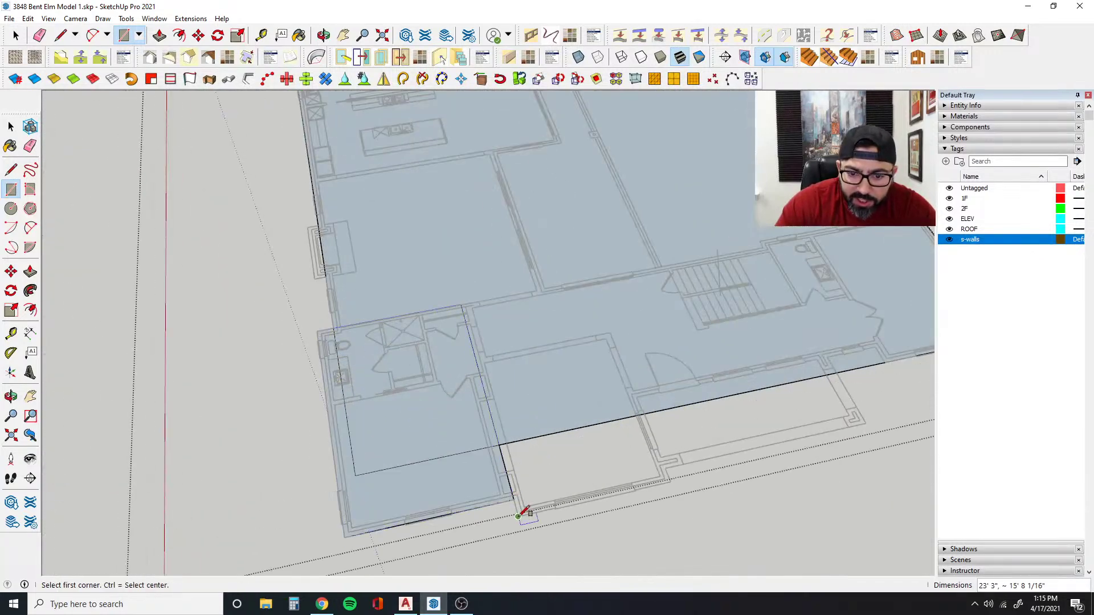
- Draw rectangles over the projecting front room and the front porch beside it
{"action": "left_click", "coordinate": [517, 516]}
{"action": "middle_click_drag", "start_coordinate": [518, 516], "coordinate": [705, 478]}
{"action": "left_click", "coordinate": [608, 518]}
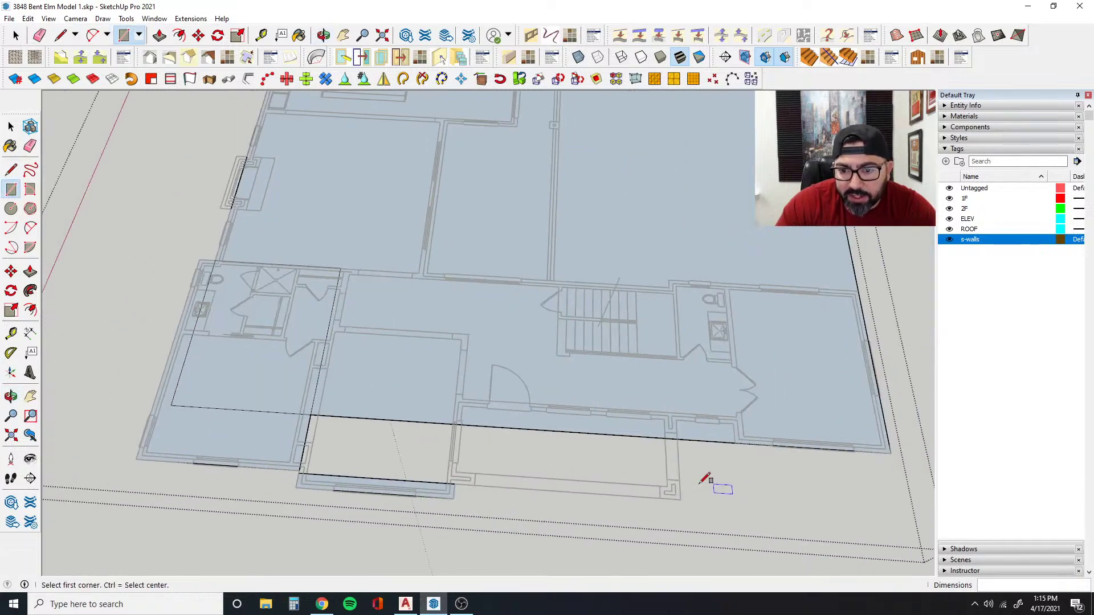
{"action": "left_click", "coordinate": [317, 410]}
{"action": "middle_click_drag", "start_coordinate": [317, 410], "coordinate": [592, 438]}
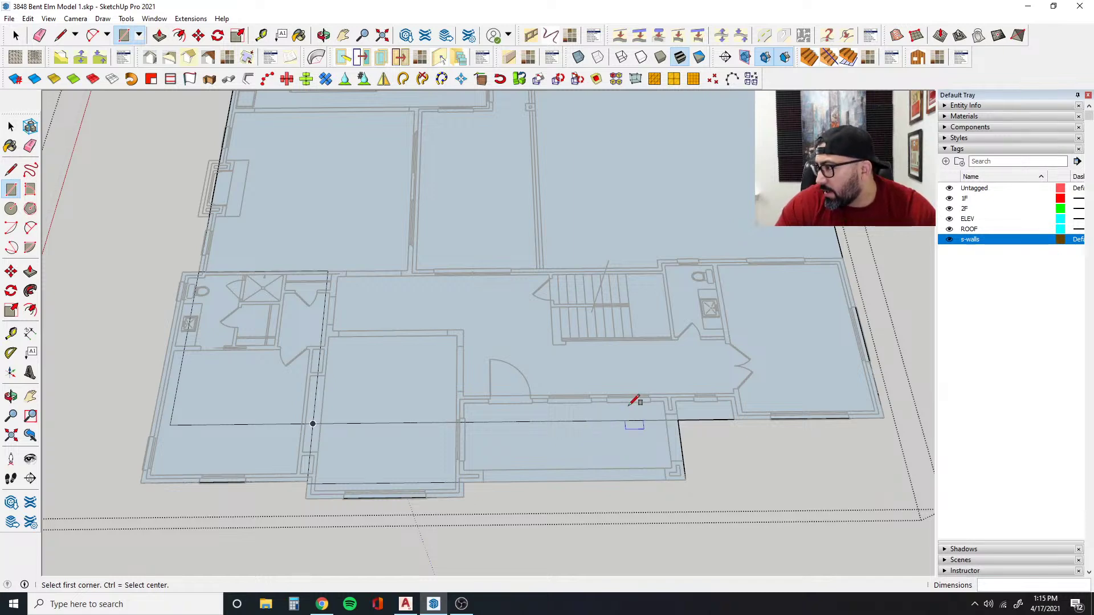
- Draw a small rectangle over the recess between the front porch and the end room
{"action": "scroll", "coordinate": [684, 399], "scroll_direction": "up", "scroll_amount": 4}
{"action": "left_click", "coordinate": [667, 427]}
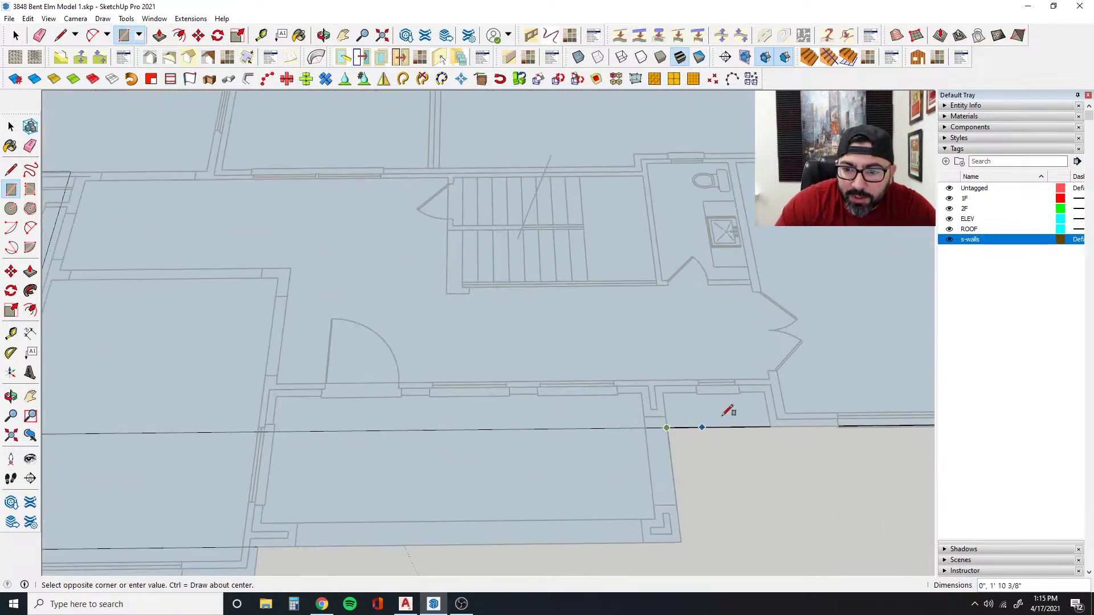
{"action": "left_click", "coordinate": [765, 391]}
{"action": "left_click", "coordinate": [304, 432]}
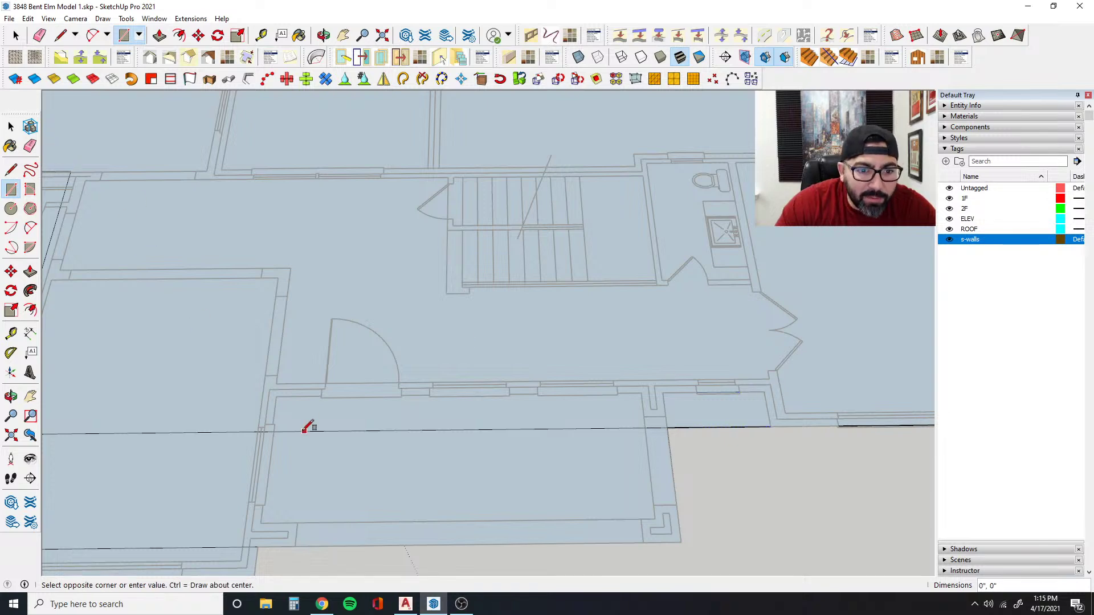
- Erase the seam lines crossing the front rooms and porch, and the outer edge closing the recess
{"action": "left_click", "coordinate": [30, 146]}
{"action": "left_click", "coordinate": [284, 430]}
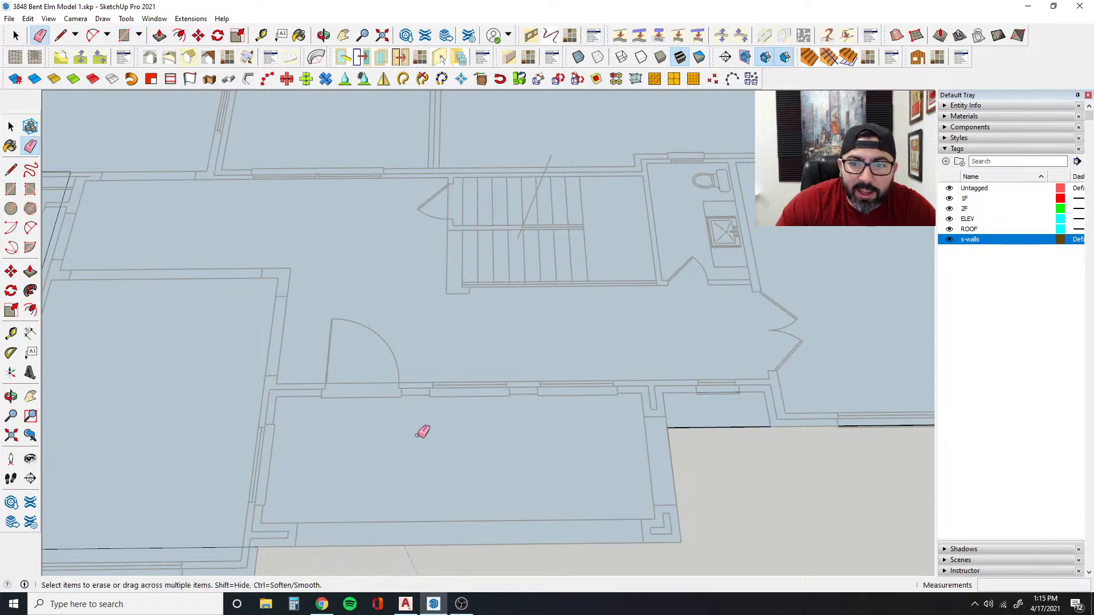
{"action": "left_click", "coordinate": [716, 427]}
{"action": "scroll", "coordinate": [719, 422], "scroll_direction": "down", "scroll_amount": 5}
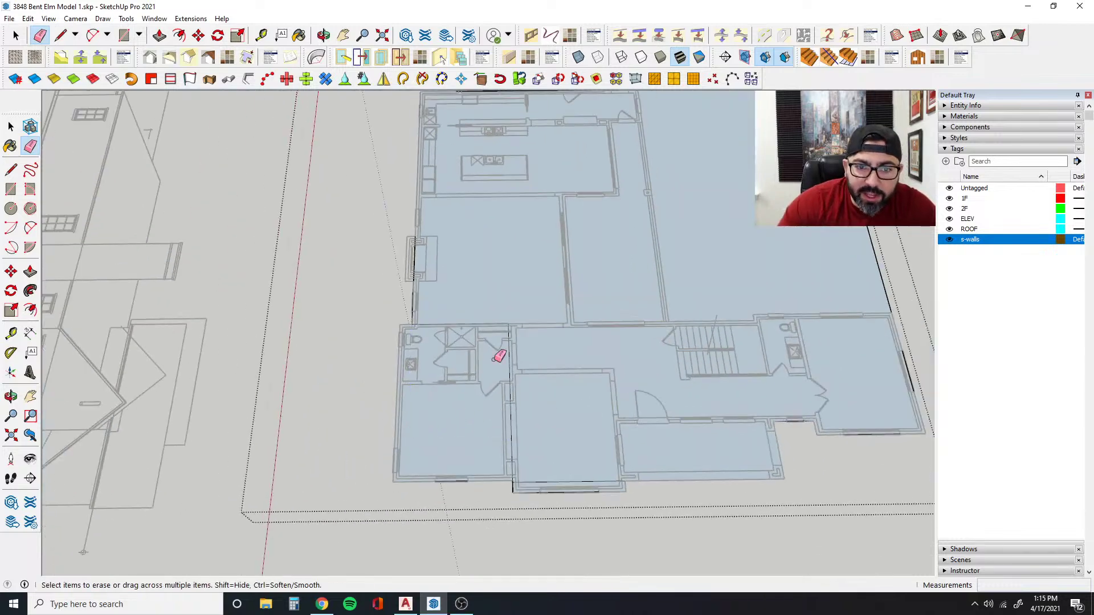
{"action": "scroll", "coordinate": [524, 410], "scroll_direction": "up", "scroll_amount": 4}
{"action": "scroll", "coordinate": [542, 394], "scroll_direction": "down", "scroll_amount": 3}
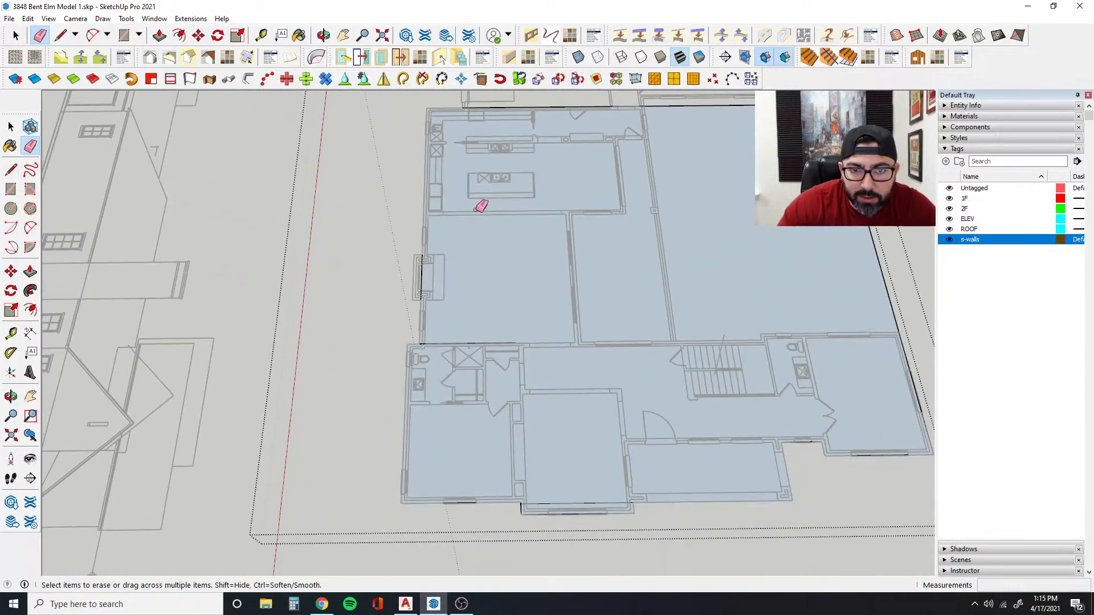
- Draw a rectangle about 32' 7" by 31' 1" over the garage wing behind the kitchen
{"action": "mouse_move", "coordinate": [481, 206]}
{"action": "middle_mouse_down"}
{"action": "mouse_move", "coordinate": [537, 325]}
{"action": "mouse_move", "coordinate": [531, 413]}
{"action": "middle_mouse_up"}
{"action": "middle_click_drag", "start_coordinate": [481, 160], "coordinate": [464, 367], "text": "shift"}
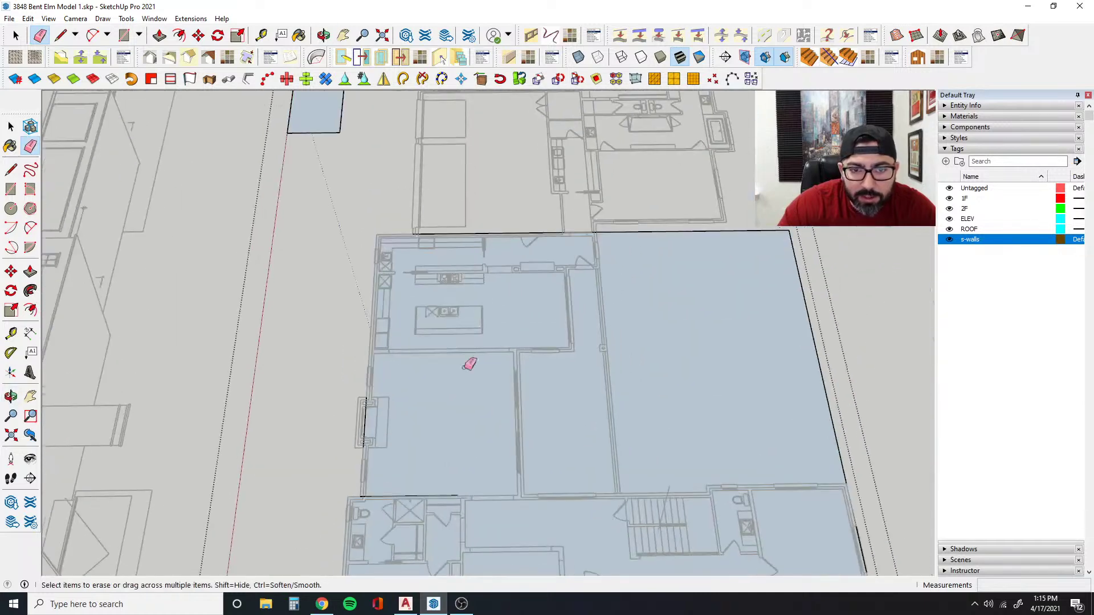
{"action": "scroll", "coordinate": [461, 238], "scroll_direction": "up", "scroll_amount": 2}
{"action": "middle_click_drag", "start_coordinate": [461, 237], "coordinate": [464, 375], "text": "shift"}
{"action": "left_click", "coordinate": [11, 189]}
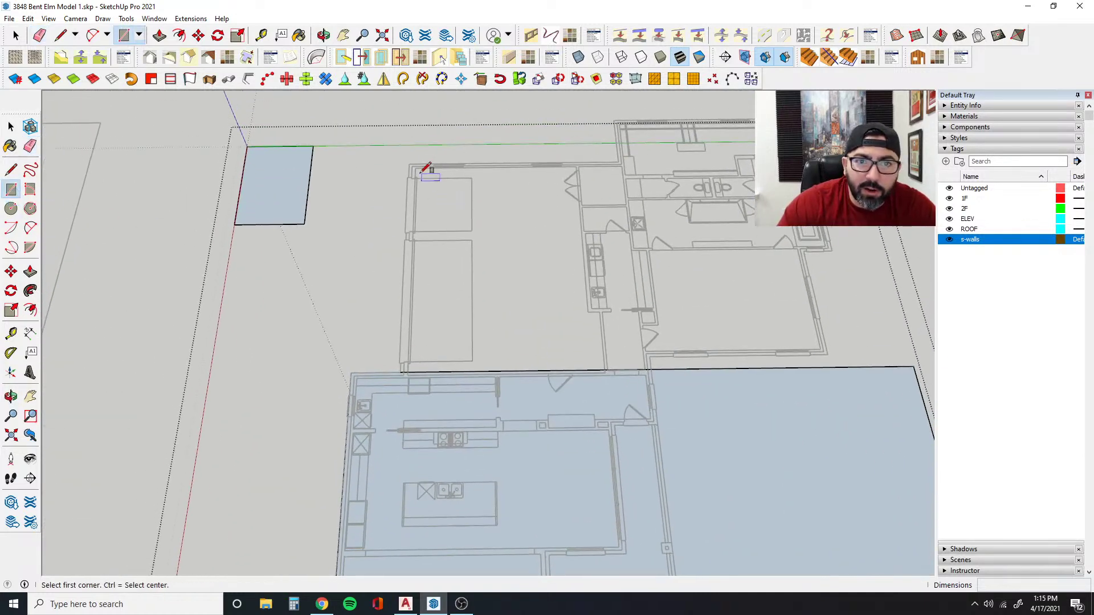
{"action": "scroll", "coordinate": [411, 159], "scroll_direction": "up", "scroll_amount": 2}
{"action": "left_click", "coordinate": [411, 166]}
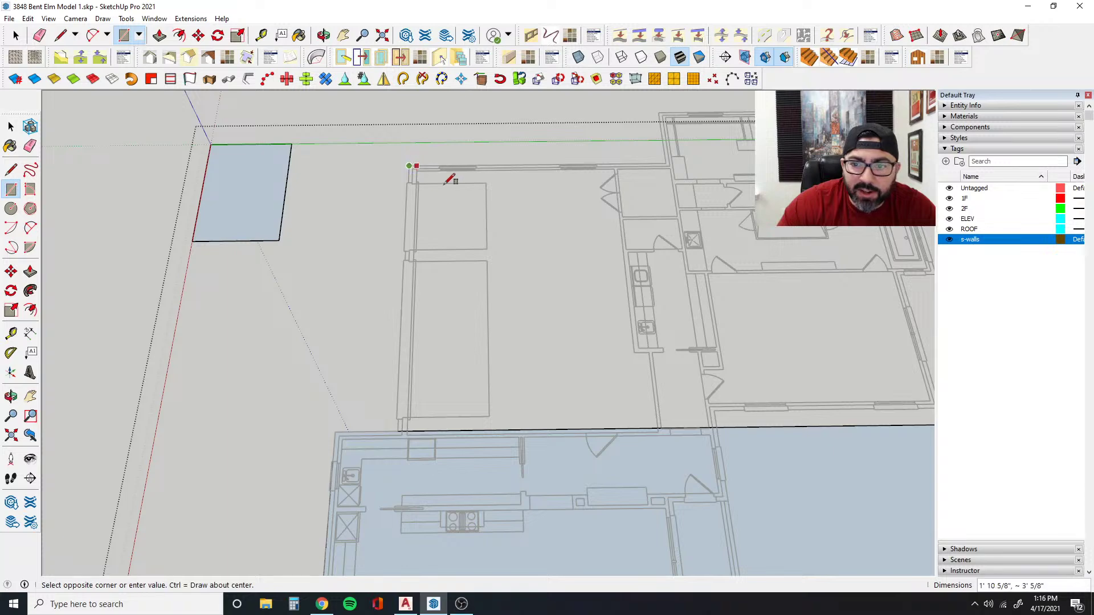
{"action": "middle_click_drag", "start_coordinate": [653, 280], "coordinate": [528, 273], "text": "shift"}
{"action": "left_click", "coordinate": [577, 403]}
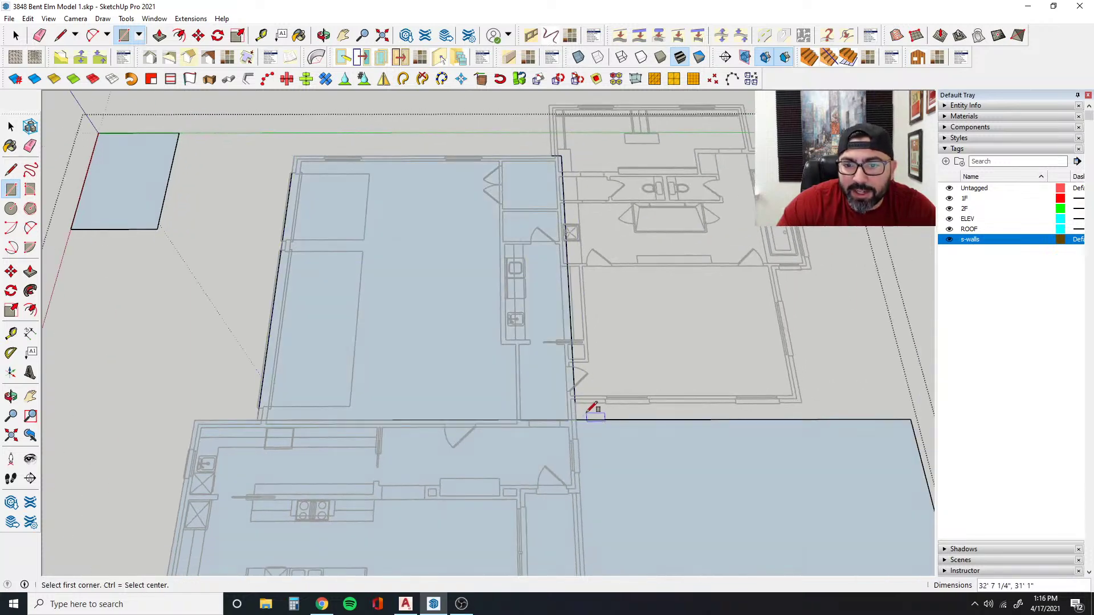
- Draw a rectangle over the rearmost room and a 25' 6" by 1' 1" strip along its inner wall
{"action": "middle_click_drag", "start_coordinate": [588, 405], "coordinate": [531, 391], "text": "shift"}
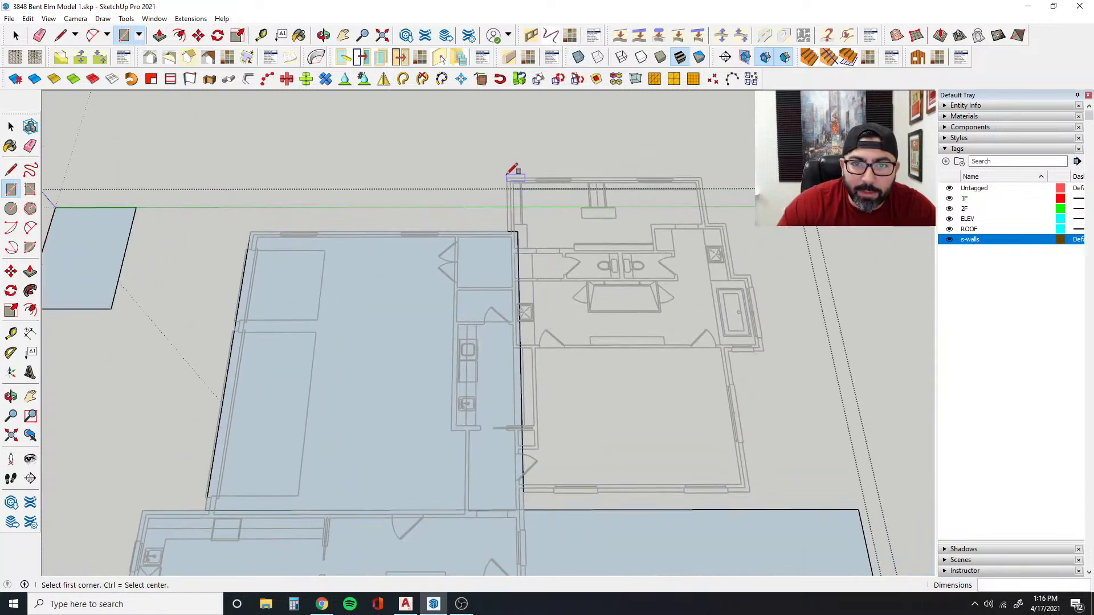
{"action": "left_click", "coordinate": [506, 177]}
{"action": "left_click", "coordinate": [708, 222]}
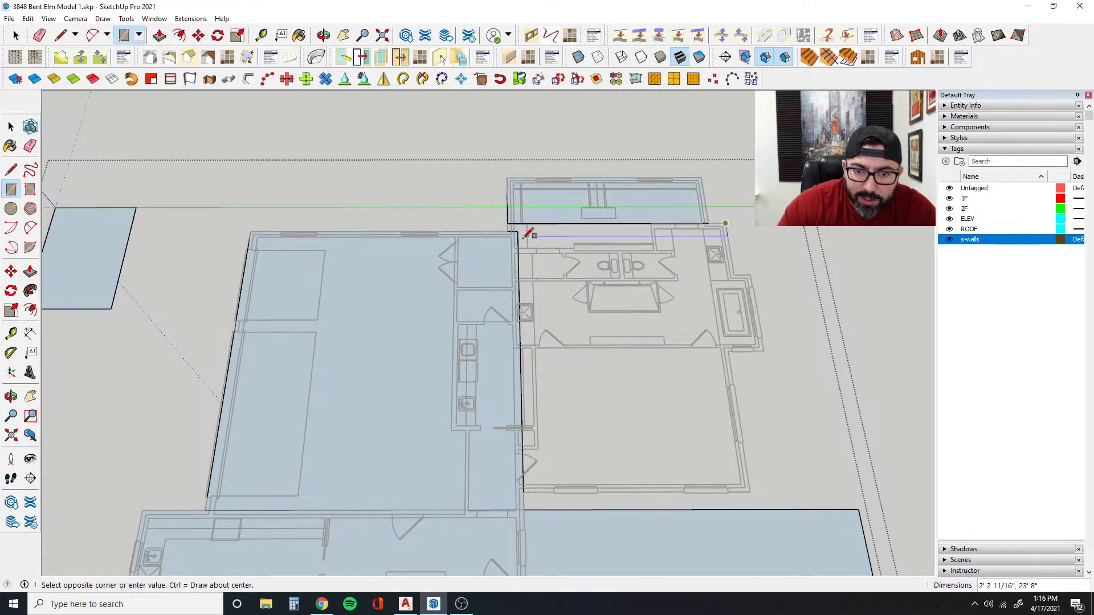
{"action": "left_click", "coordinate": [507, 231]}
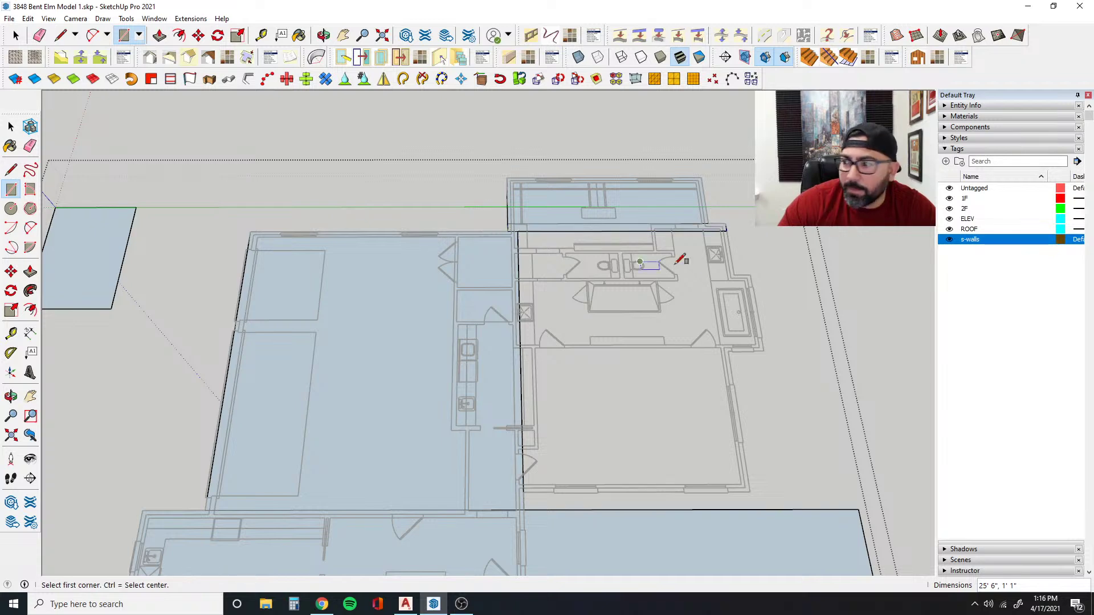
- Draw two adjoining rectangles over the master bathroom, covering the toilet area and the wider section with the tub
{"action": "scroll", "coordinate": [717, 259], "scroll_direction": "up", "scroll_amount": 2}
{"action": "left_click", "coordinate": [726, 279]}
{"action": "scroll", "coordinate": [484, 232], "scroll_direction": "up", "scroll_amount": 1}
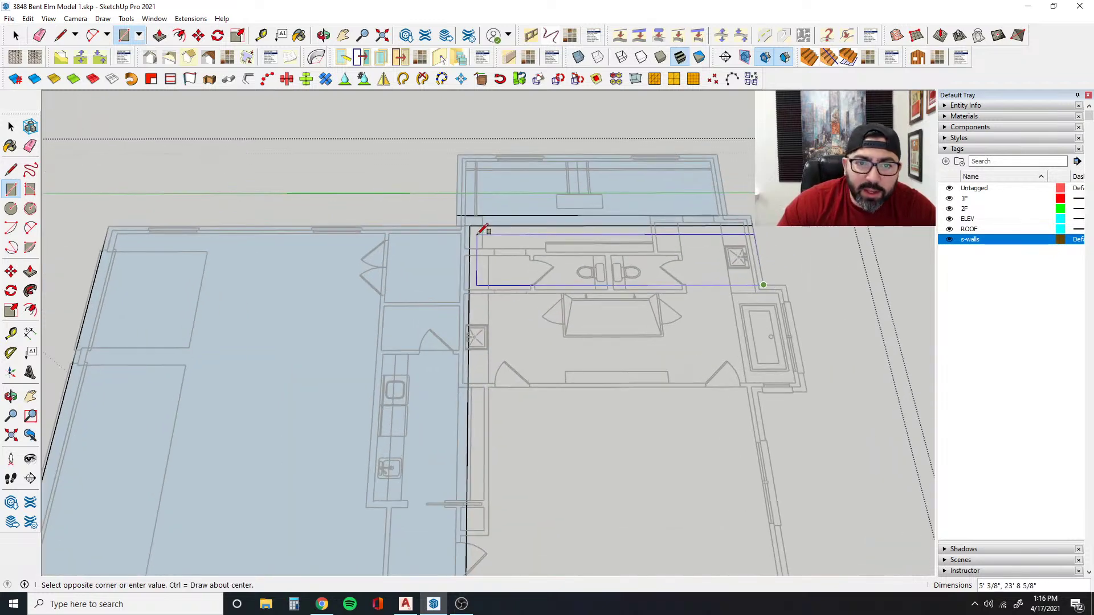
{"action": "left_click", "coordinate": [477, 223]}
{"action": "left_click", "coordinate": [807, 392]}
{"action": "scroll", "coordinate": [474, 285], "scroll_direction": "up", "scroll_amount": 2}
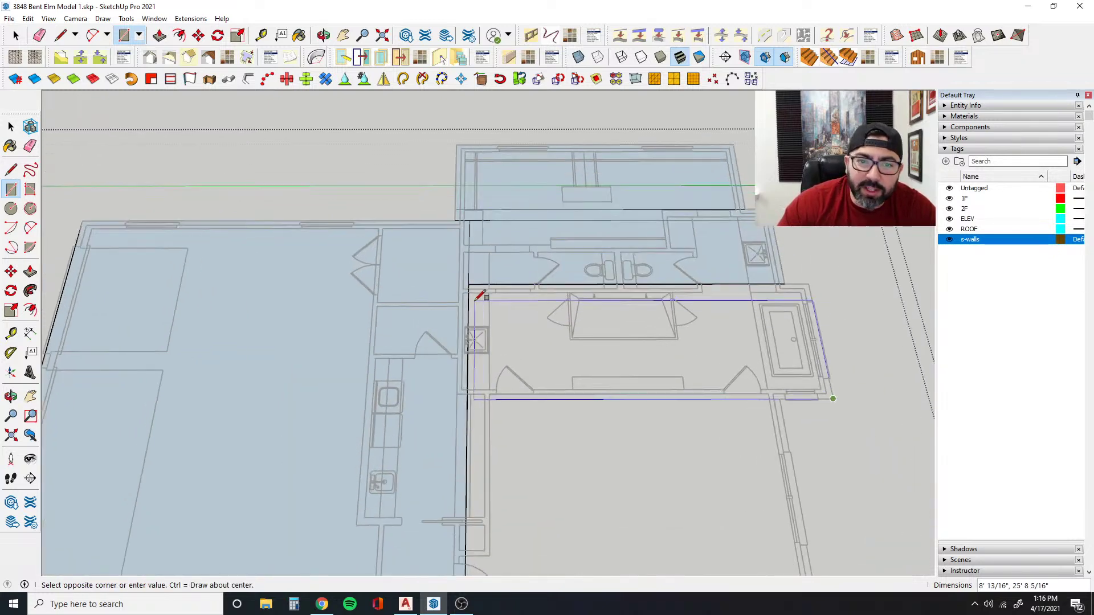
{"action": "left_click", "coordinate": [470, 282]}
- Draw a rectangle about 22' 4" by 15' 4" over the bedroom next to the master bathroom
{"action": "scroll", "coordinate": [471, 282], "scroll_direction": "down", "scroll_amount": 1}
{"action": "middle_click_drag", "start_coordinate": [747, 434], "coordinate": [749, 356], "text": "shift"}
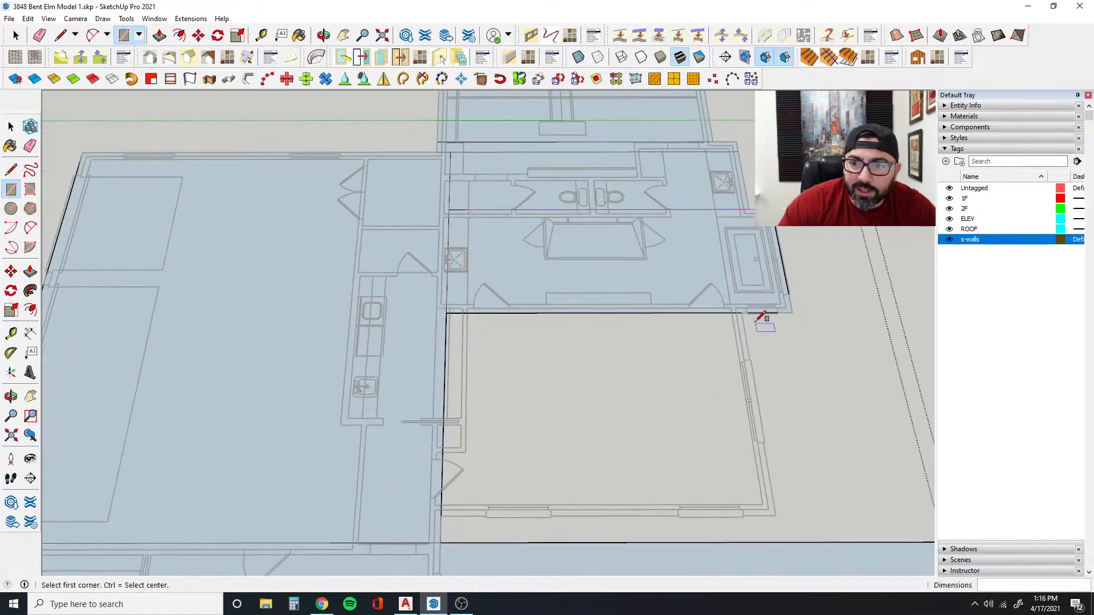
{"action": "left_click", "coordinate": [747, 312]}
{"action": "left_click", "coordinate": [460, 510]}
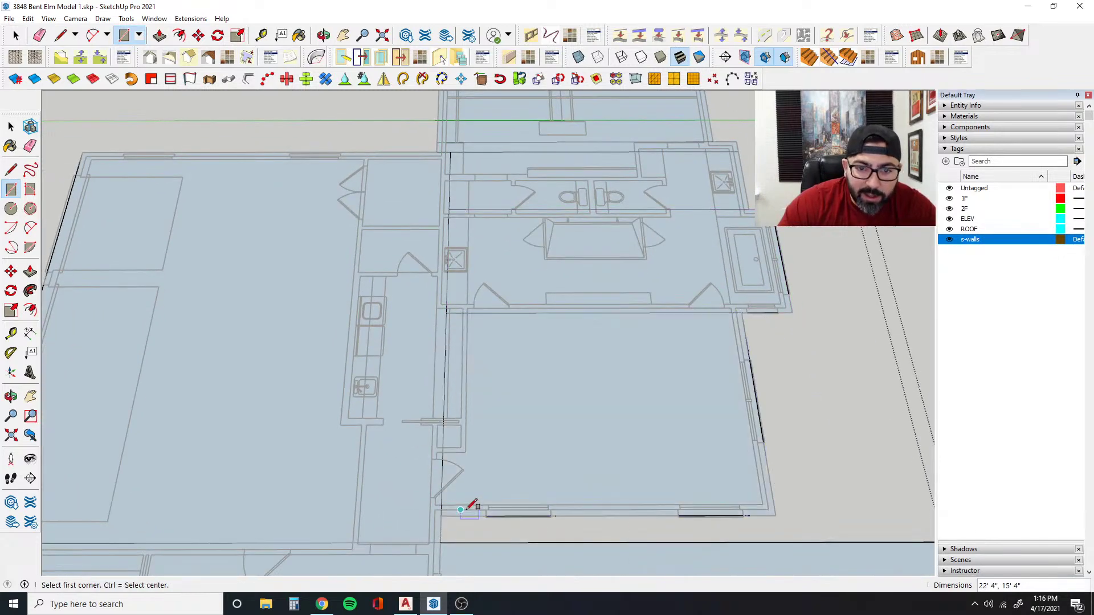
- Erase the seam lines inside the master suite and the small starter rectangle beside the plan
{"action": "key", "text": "e"}
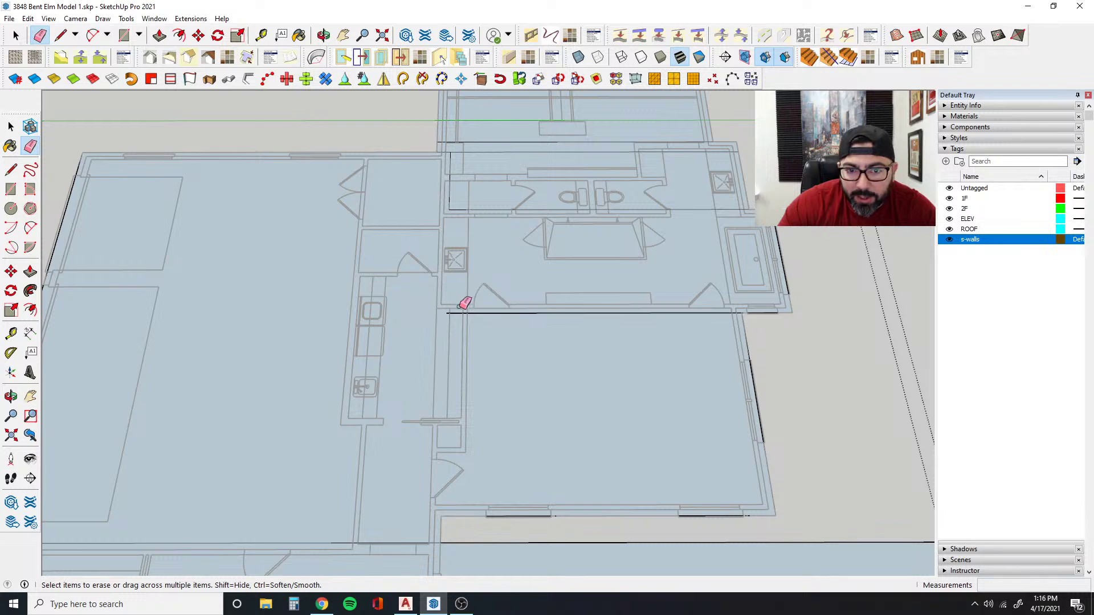
{"action": "middle_click_drag", "start_coordinate": [465, 314], "coordinate": [481, 428], "text": "shift"}
{"action": "left_click_drag", "start_coordinate": [477, 319], "coordinate": [457, 325]}
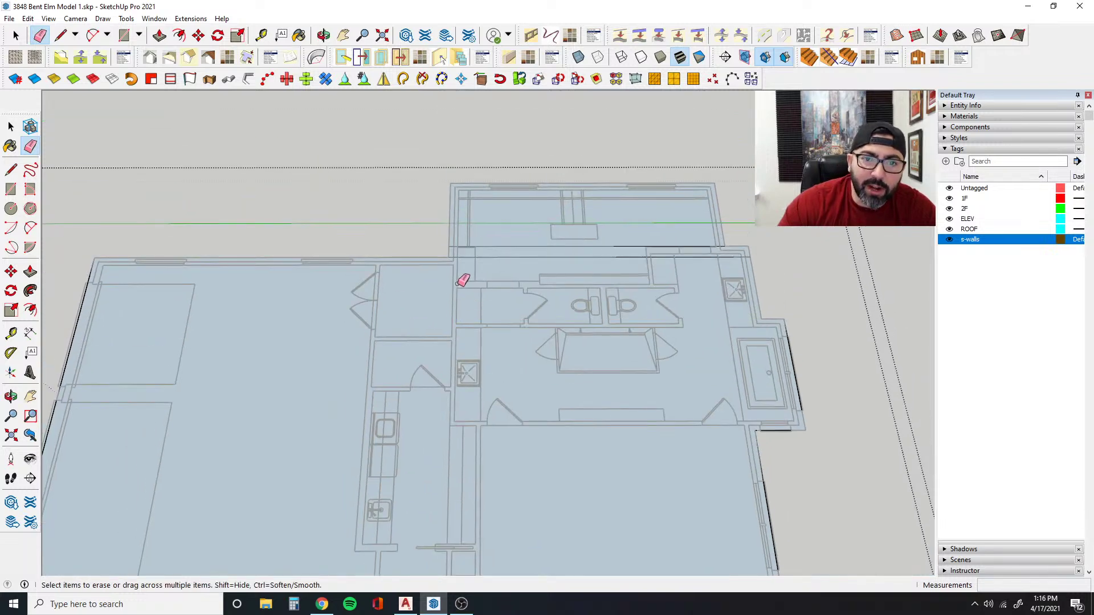
{"action": "scroll", "coordinate": [525, 245], "scroll_direction": "down", "scroll_amount": 6}
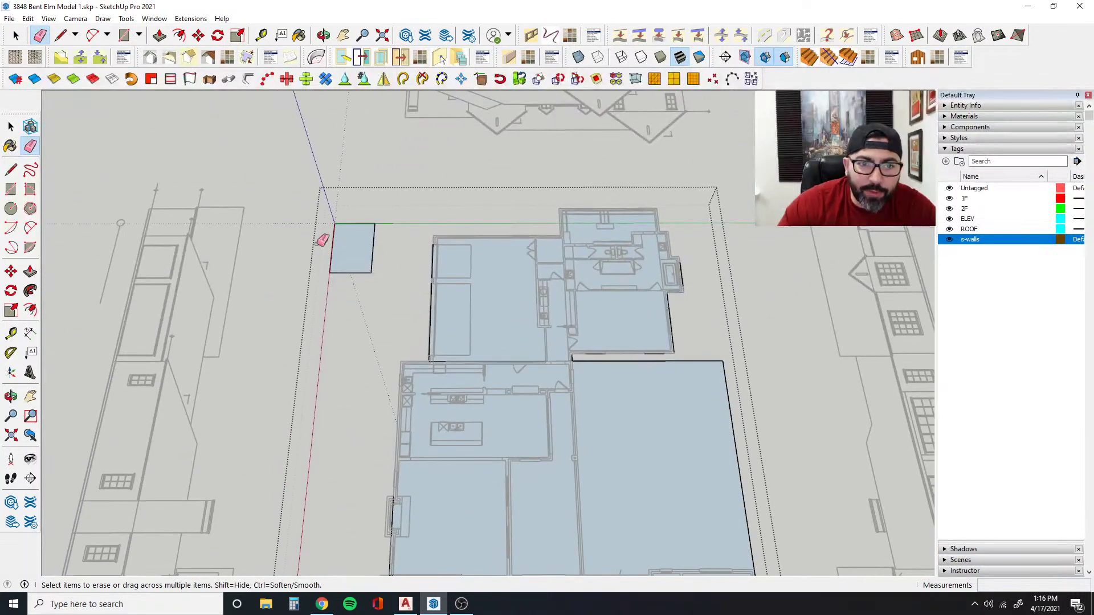
{"action": "left_click_drag", "start_coordinate": [376, 279], "coordinate": [352, 219]}
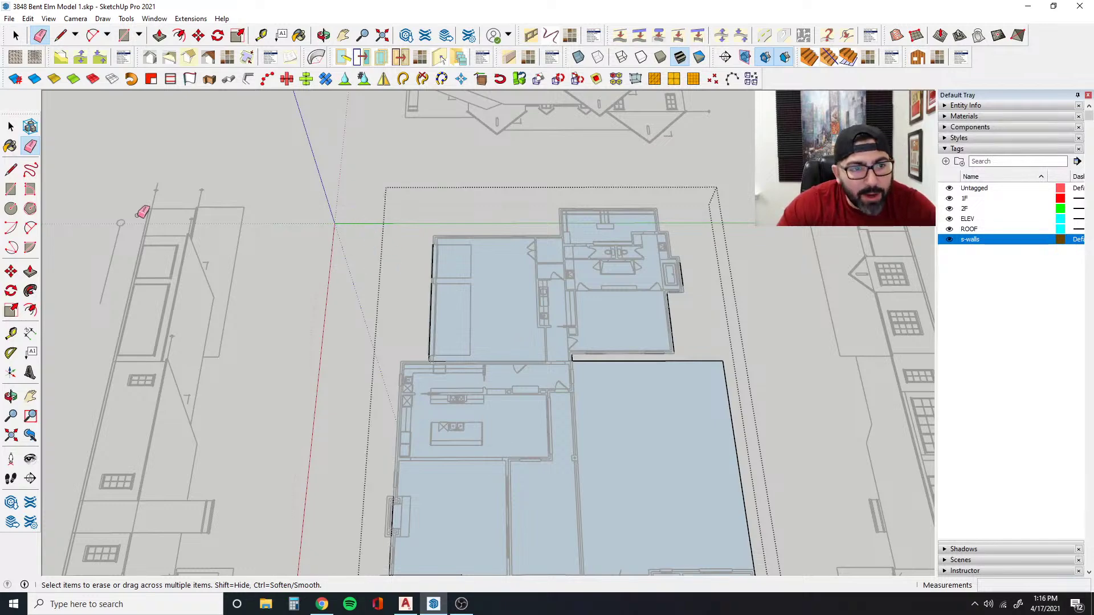
- Outline the open courtyard with a rectangle about 43' 10" by 32' 8" and add a 1' deep strip beside the stairs
{"action": "left_click", "coordinate": [11, 189]}
{"action": "scroll", "coordinate": [463, 291], "scroll_direction": "up", "scroll_amount": 4}
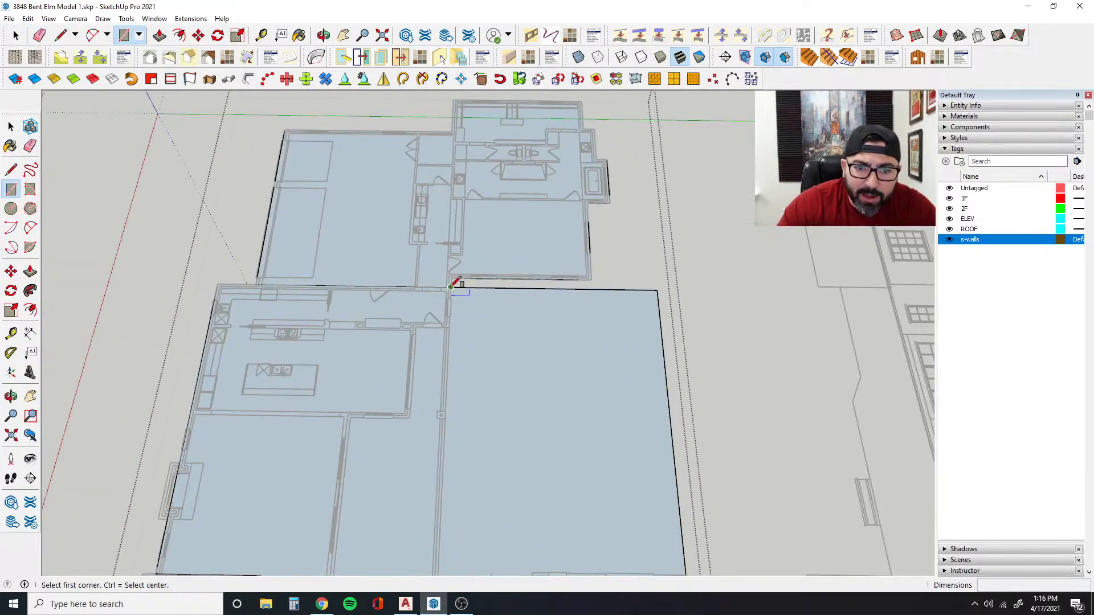
{"action": "left_click", "coordinate": [451, 287]}
{"action": "middle_click_drag", "start_coordinate": [573, 437], "coordinate": [524, 336], "text": "shift"}
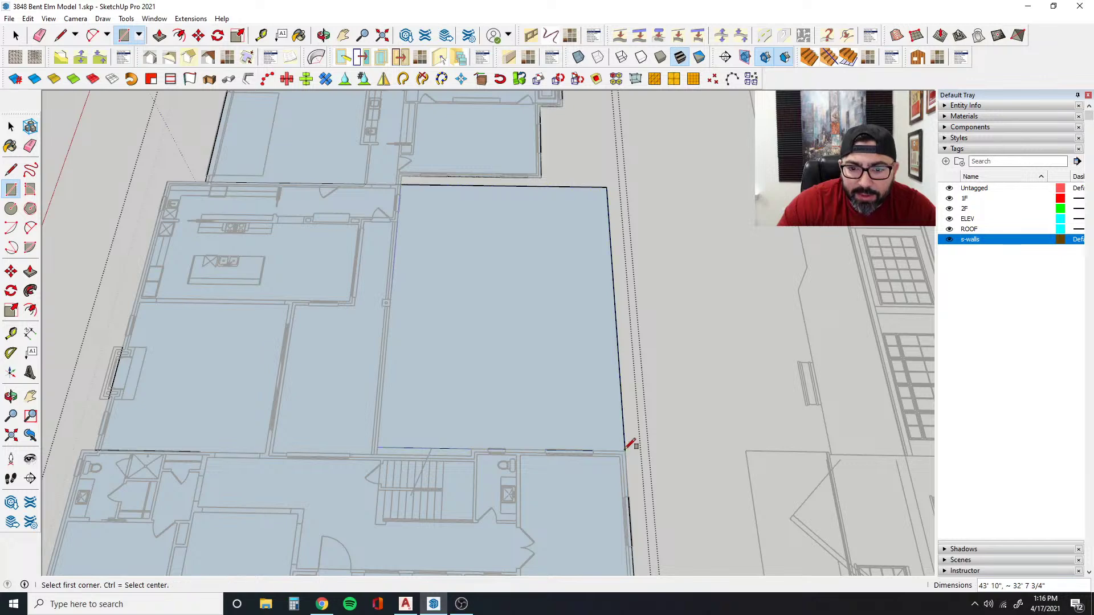
{"action": "scroll", "coordinate": [366, 446], "scroll_direction": "up", "scroll_amount": 4}
{"action": "left_click", "coordinate": [349, 459]}
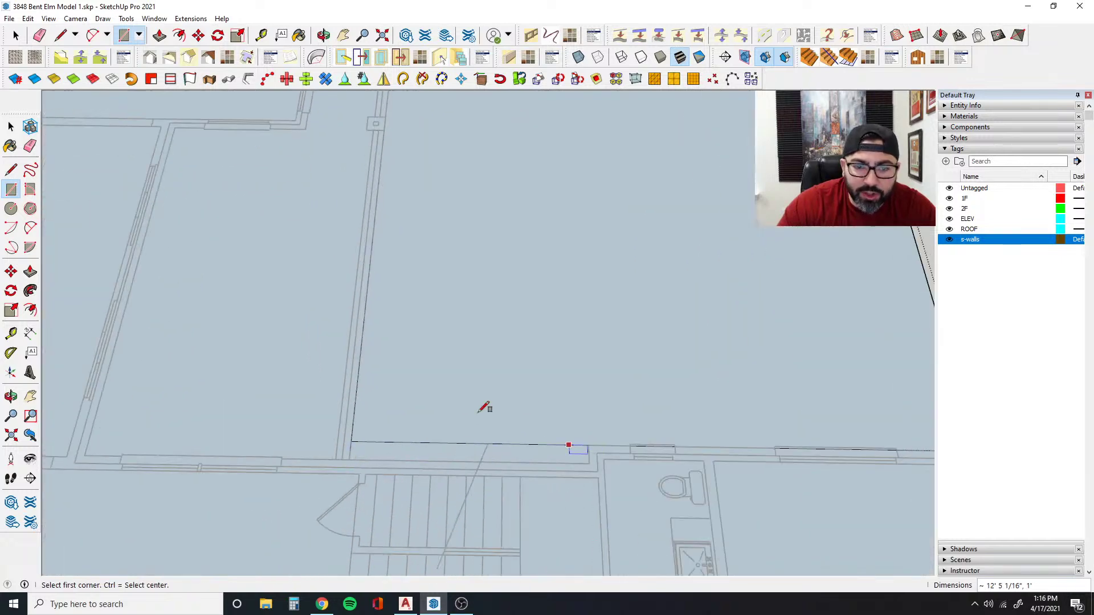
- Erase the seam line by the stairs and remove the courtyard's face and outer edges from the footprint
{"action": "left_click", "coordinate": [30, 145]}
{"action": "scroll", "coordinate": [529, 444], "scroll_direction": "down", "scroll_amount": 6}
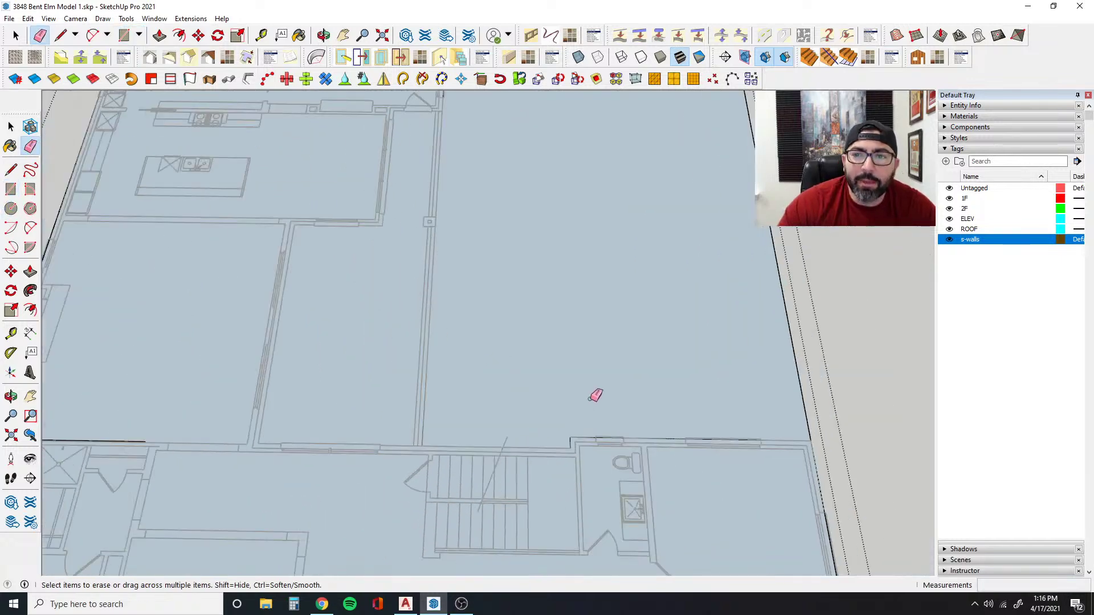
{"action": "left_click", "coordinate": [639, 284]}
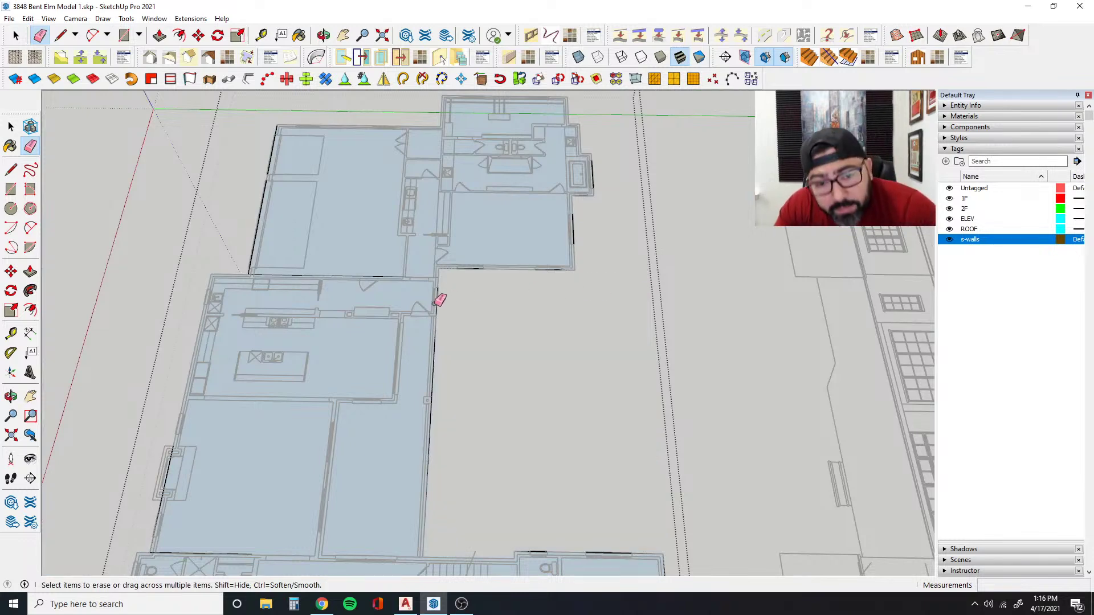
- Draw a rectangle over the fireplace bump-out on the exterior wall and erase the seam lines joining it to the footprint
{"action": "scroll", "coordinate": [399, 327], "scroll_direction": "down", "scroll_amount": 1}
{"action": "middle_click_drag", "start_coordinate": [275, 418], "coordinate": [354, 335], "text": "shift"}
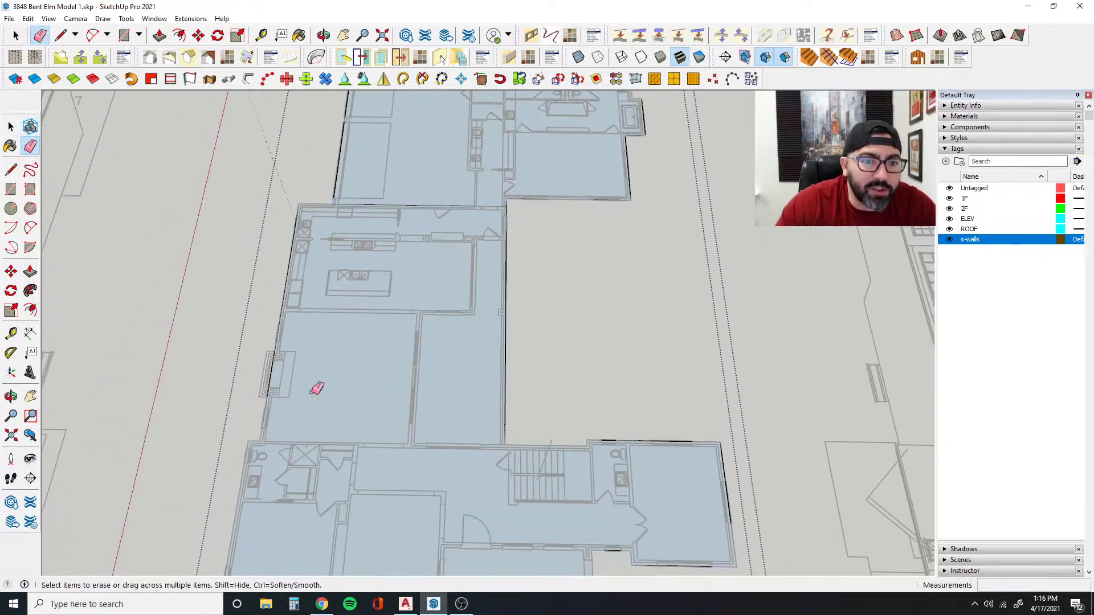
{"action": "key", "text": "r"}
{"action": "scroll", "coordinate": [271, 394], "scroll_direction": "up", "scroll_amount": 2}
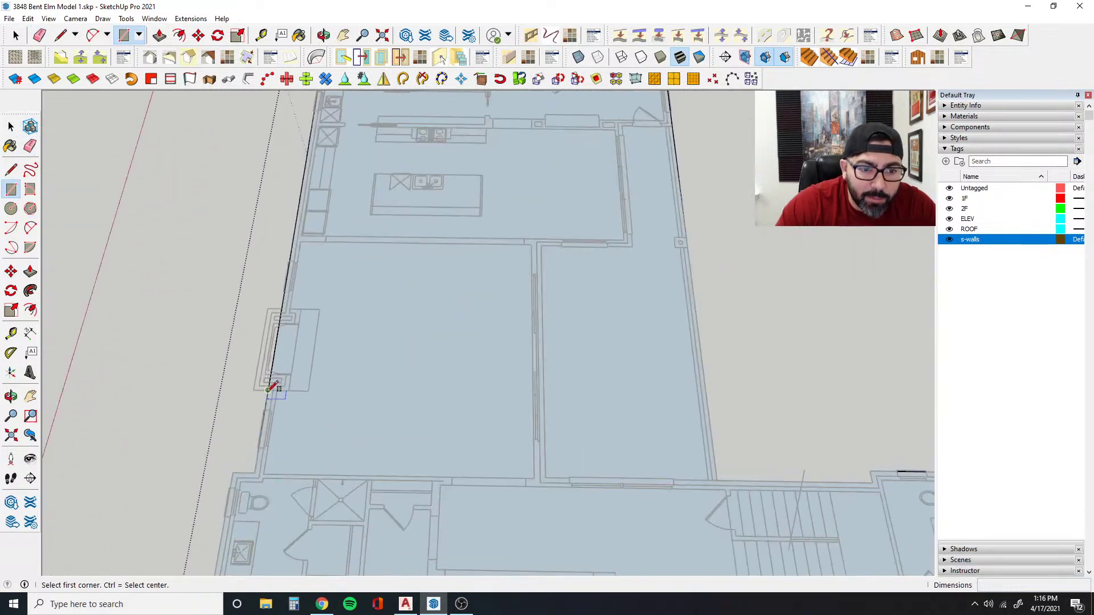
{"action": "left_click", "coordinate": [268, 390]}
{"action": "key", "text": "Escape"}
{"action": "key", "text": "e"}
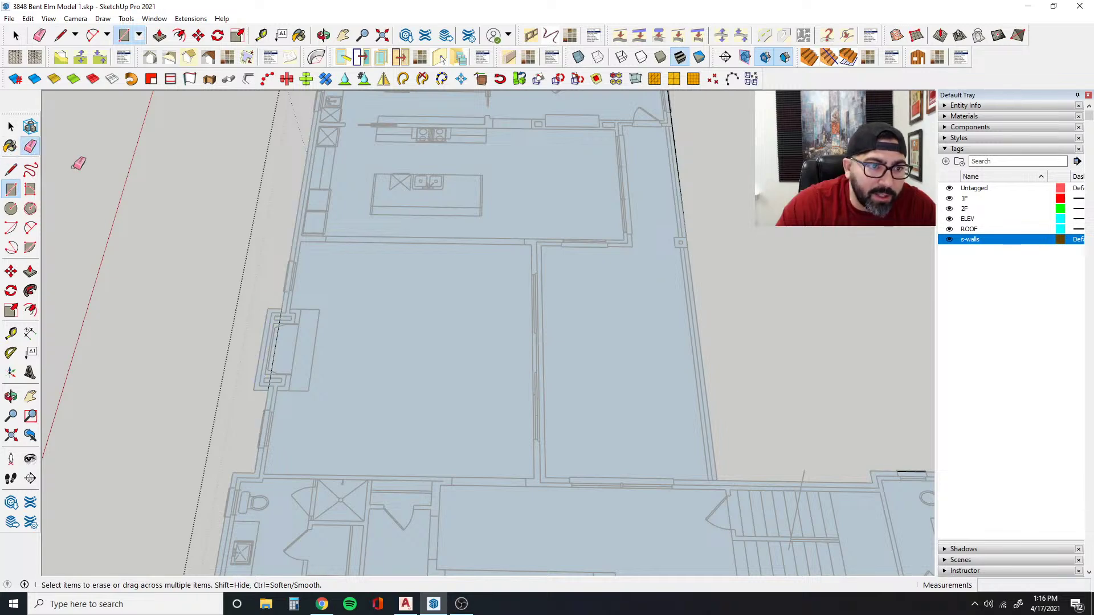
{"action": "key", "text": "space"}
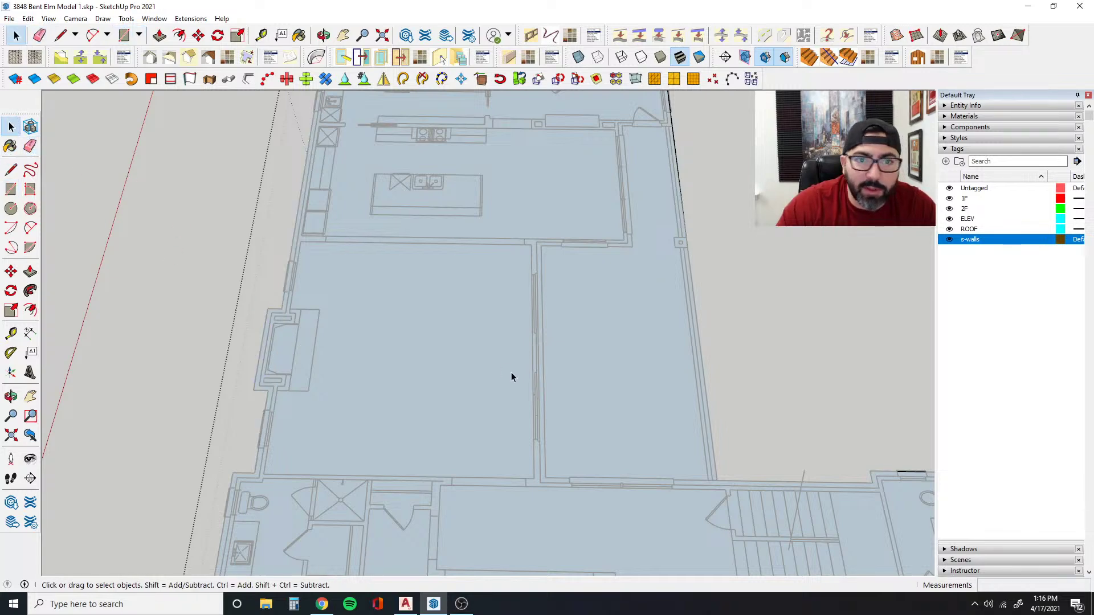
- Erase the seam between the kitchen area and the rear wing so the whole footprint forms one face
{"action": "scroll", "coordinate": [507, 369], "scroll_direction": "down", "scroll_amount": 5}
{"action": "scroll", "coordinate": [481, 364], "scroll_direction": "down", "scroll_amount": 2}
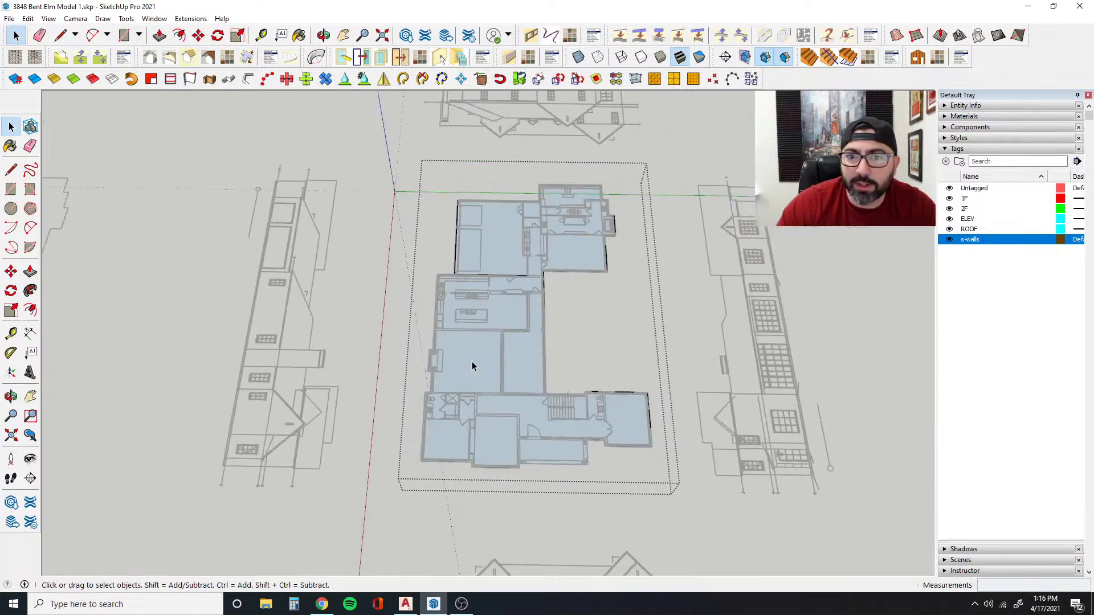
{"action": "mouse_move", "coordinate": [472, 361]}
{"action": "middle_mouse_down"}
{"action": "mouse_move", "coordinate": [476, 412]}
{"action": "mouse_move", "coordinate": [512, 367]}
{"action": "mouse_move", "coordinate": [490, 342]}
{"action": "middle_mouse_up"}
{"action": "scroll", "coordinate": [485, 421], "scroll_direction": "up", "scroll_amount": 3}
{"action": "left_click", "coordinate": [505, 403]}
{"action": "left_click", "coordinate": [30, 146]}
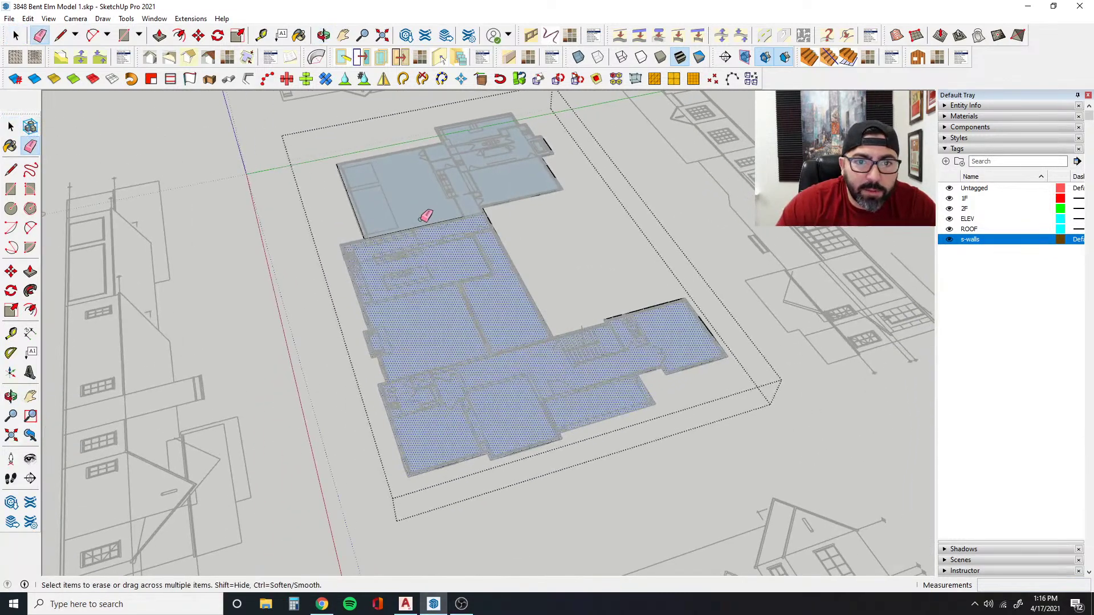
{"action": "middle_click_drag", "start_coordinate": [399, 342], "coordinate": [415, 359]}
{"action": "scroll", "coordinate": [433, 379], "scroll_direction": "up", "scroll_amount": 5}
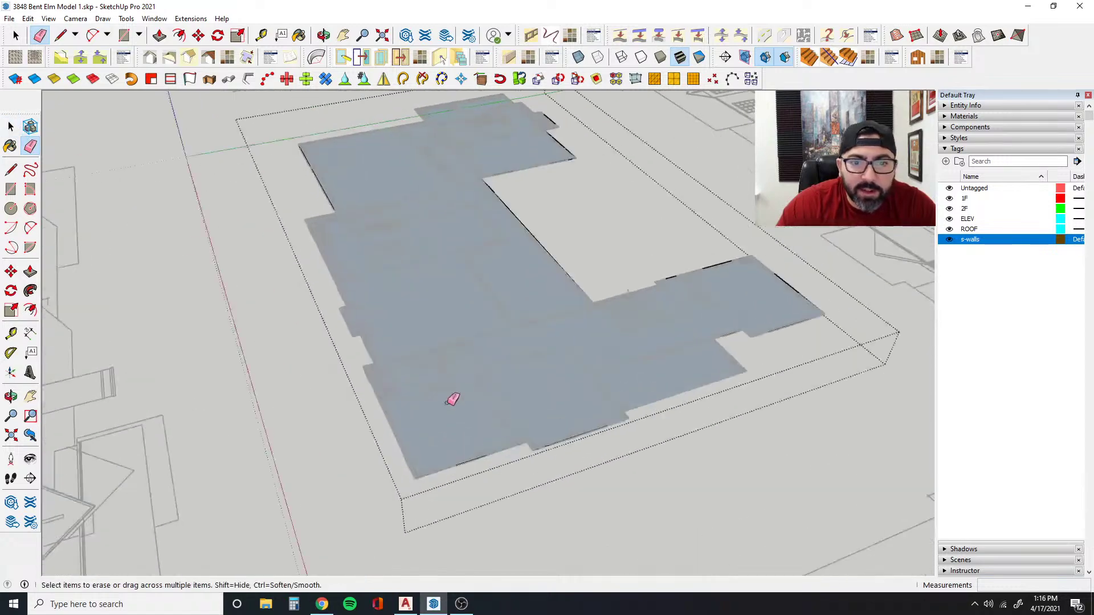
- Leave the footprint group and copy it 6" straight down along the blue axis
{"action": "key", "text": "space"}
{"action": "key", "text": "Escape"}
{"action": "left_click", "coordinate": [459, 478]}
{"action": "middle_click_drag", "start_coordinate": [460, 478], "coordinate": [450, 448]}
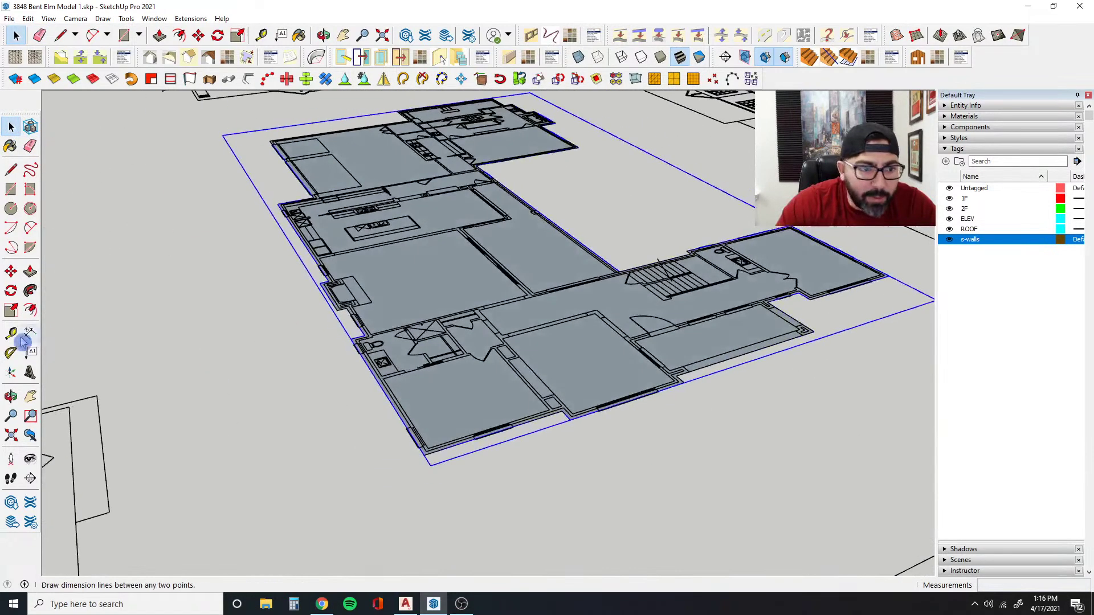
{"action": "left_click", "coordinate": [11, 272]}
{"action": "scroll", "coordinate": [419, 459], "scroll_direction": "up", "scroll_amount": 3}
{"action": "scroll", "coordinate": [422, 457], "scroll_direction": "up", "scroll_amount": 3}
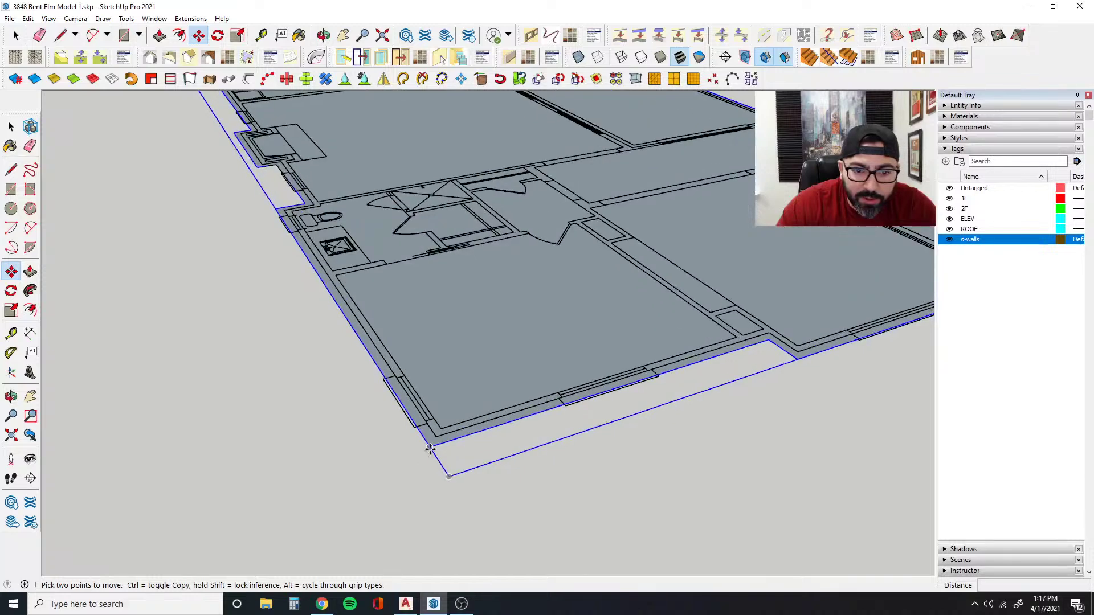
{"action": "left_click", "coordinate": [435, 462]}
{"action": "key", "text": "ctrl"}
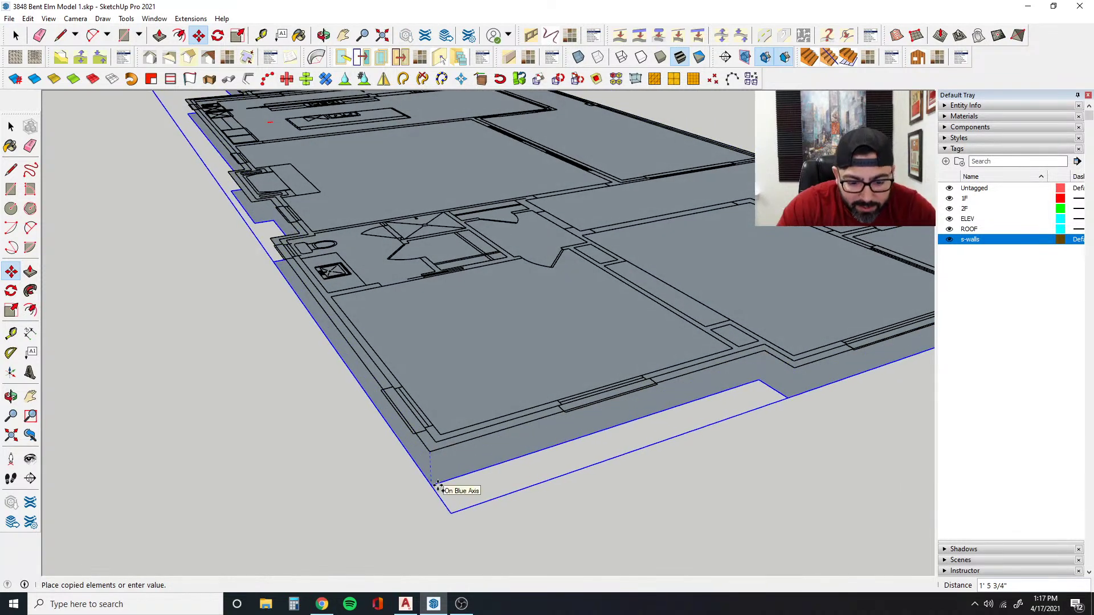
{"action": "key", "text": "Return"}
- Open the copied footprint group and push/pull its face up 6" to form the floor slab
{"action": "left_click", "coordinate": [11, 127]}
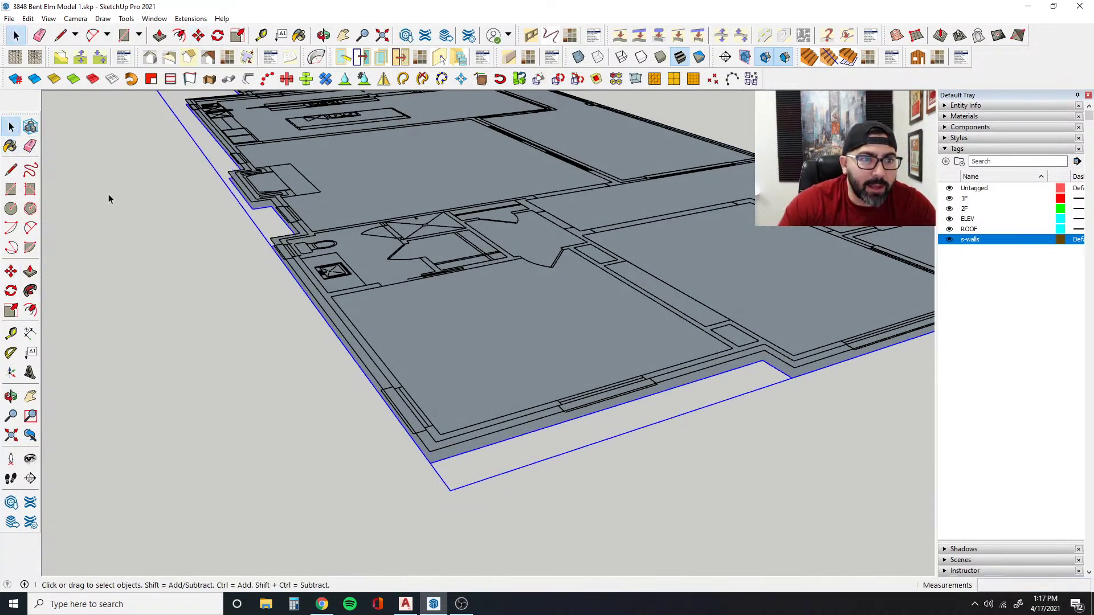
{"action": "scroll", "coordinate": [450, 463], "scroll_direction": "up", "scroll_amount": 3}
{"action": "scroll", "coordinate": [422, 454], "scroll_direction": "up", "scroll_amount": 3}
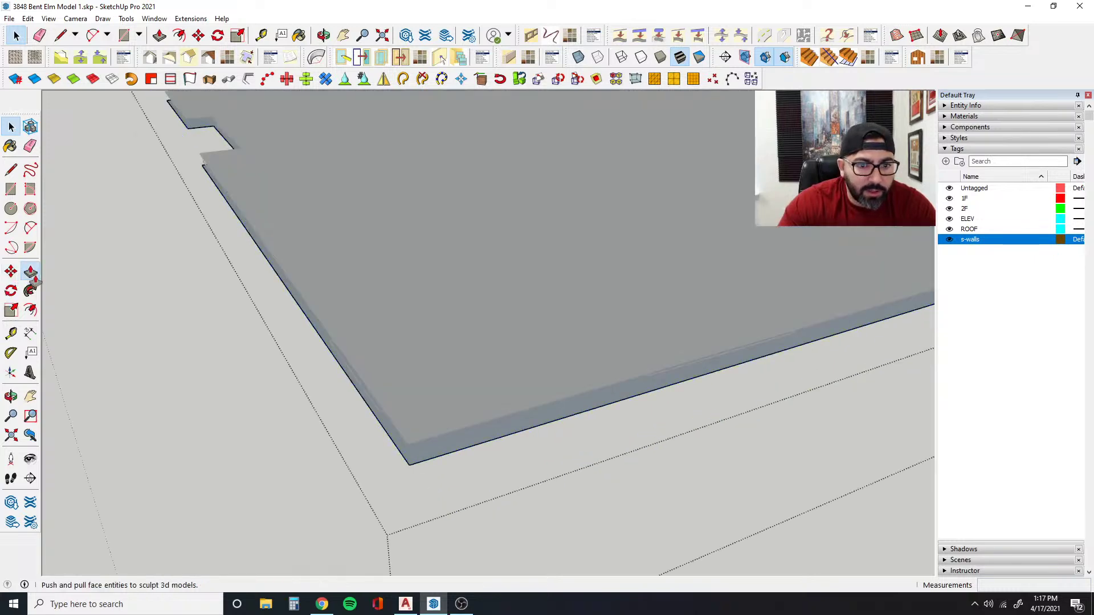
{"action": "left_click", "coordinate": [30, 272]}
{"action": "left_click", "coordinate": [433, 452]}
{"action": "left_click", "coordinate": [413, 452]}
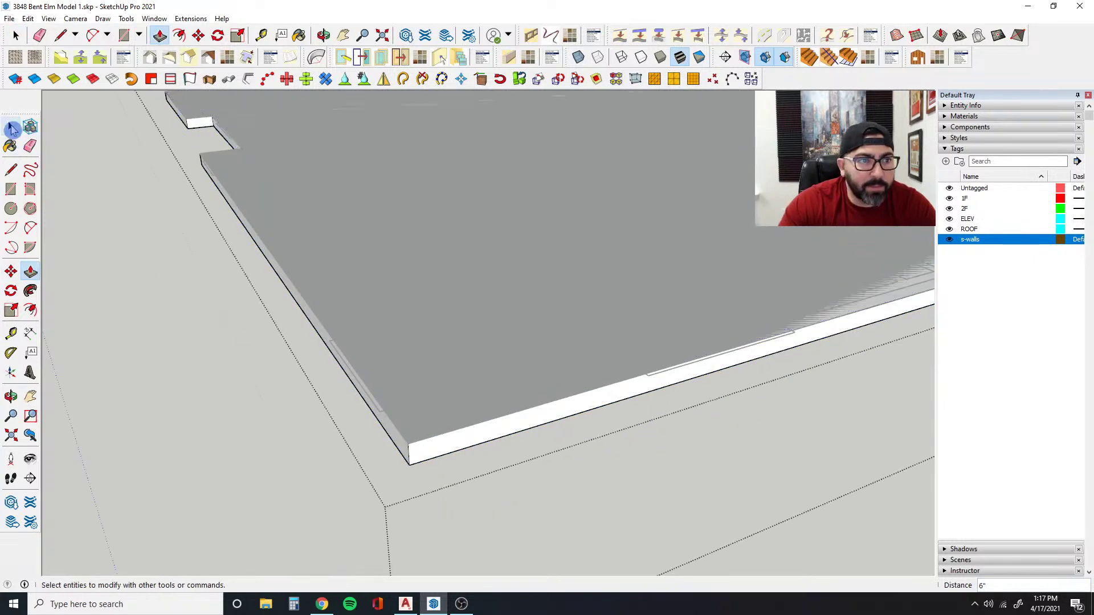
- Close the slab group and hide it
{"action": "left_click", "coordinate": [11, 128]}
{"action": "key", "text": "Escape"}
{"action": "right_click", "coordinate": [428, 450]}
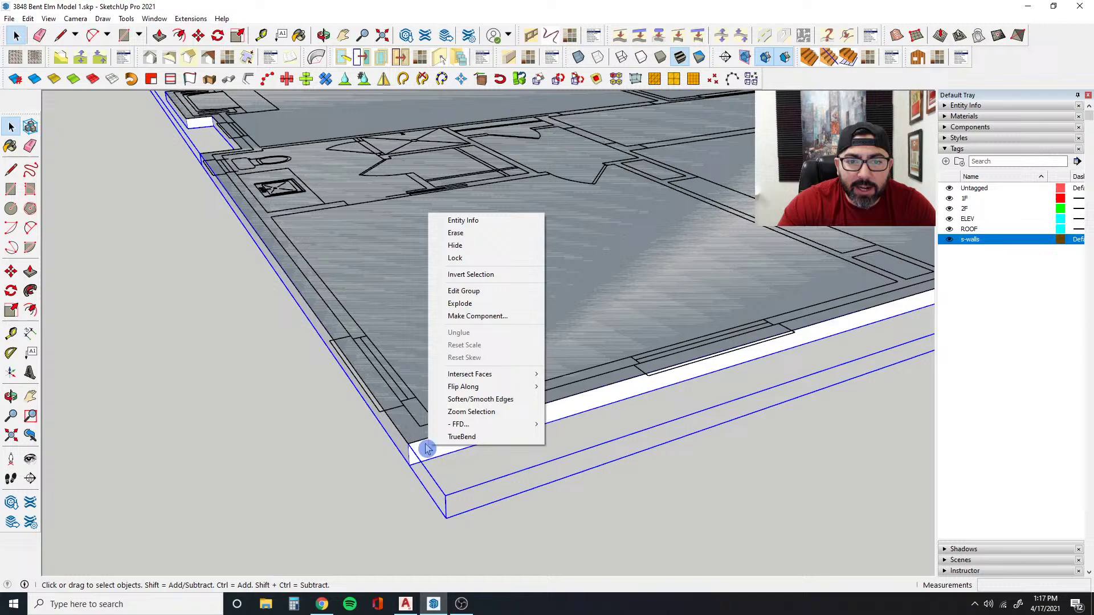
{"action": "left_click", "coordinate": [450, 254]}
- Open the original footprint group and draw a rectangle along the inner wall lines of the front corner bedroom
{"action": "middle_click_drag", "start_coordinate": [487, 312], "coordinate": [394, 402]}
{"action": "double_click", "coordinate": [395, 400]}
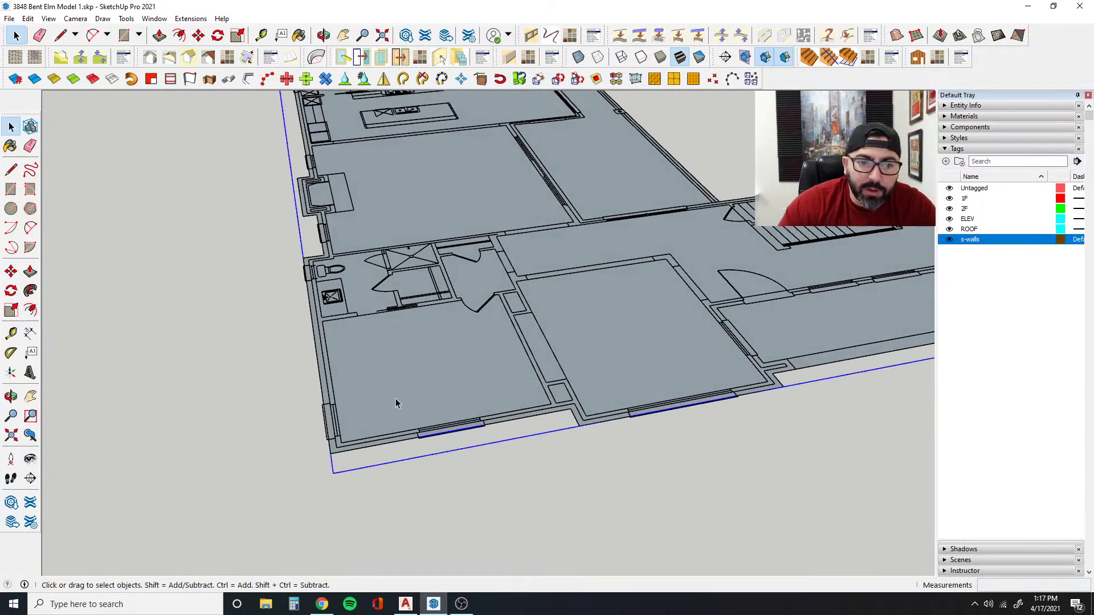
{"action": "left_click", "coordinate": [431, 375]}
{"action": "middle_click_drag", "start_coordinate": [441, 375], "coordinate": [429, 414]}
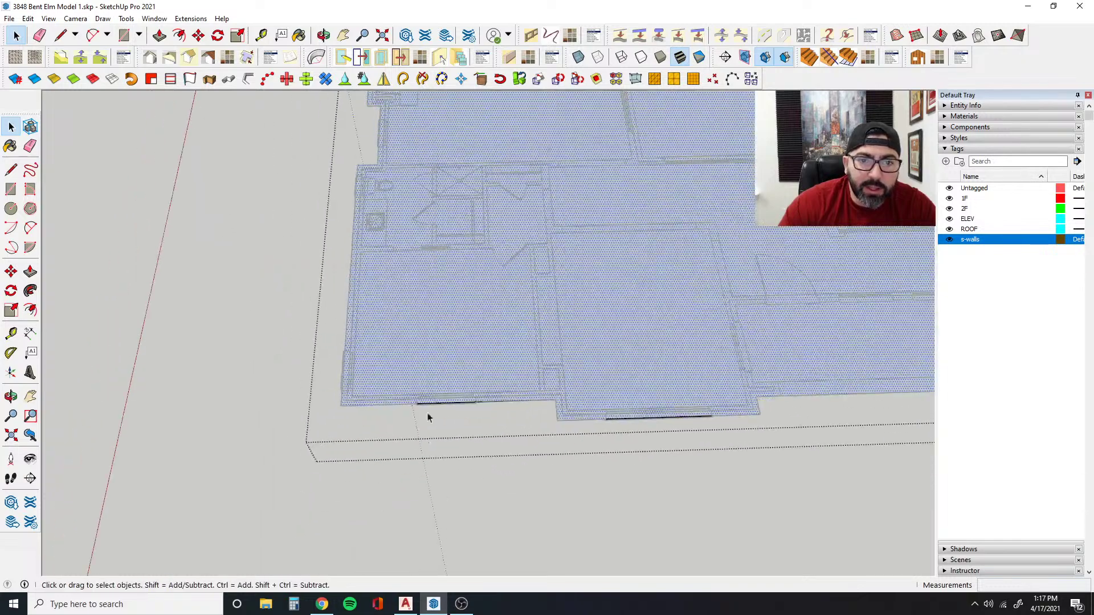
{"action": "left_click", "coordinate": [11, 189]}
{"action": "middle_click_drag", "start_coordinate": [433, 365], "coordinate": [384, 361]}
{"action": "scroll", "coordinate": [383, 361], "scroll_direction": "up", "scroll_amount": 3}
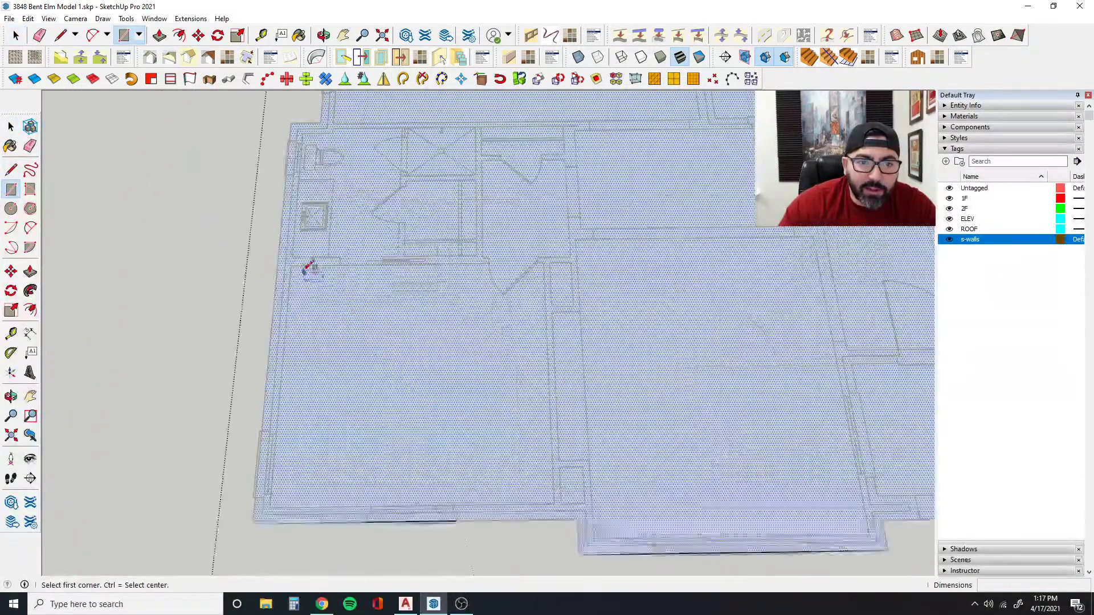
{"action": "left_click", "coordinate": [292, 266]}
{"action": "left_click", "coordinate": [559, 495]}
- Trace rectangles over the narrow recess beside the bedroom and the adjoining front room
{"action": "middle_click_drag", "start_coordinate": [558, 495], "coordinate": [446, 459]}
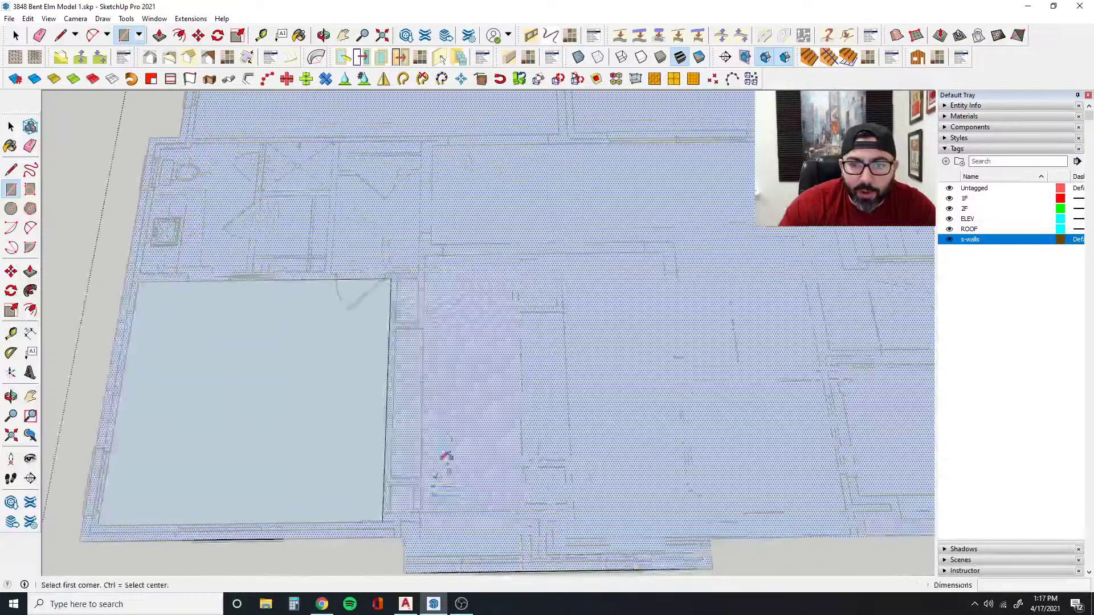
{"action": "left_click", "coordinate": [395, 323]}
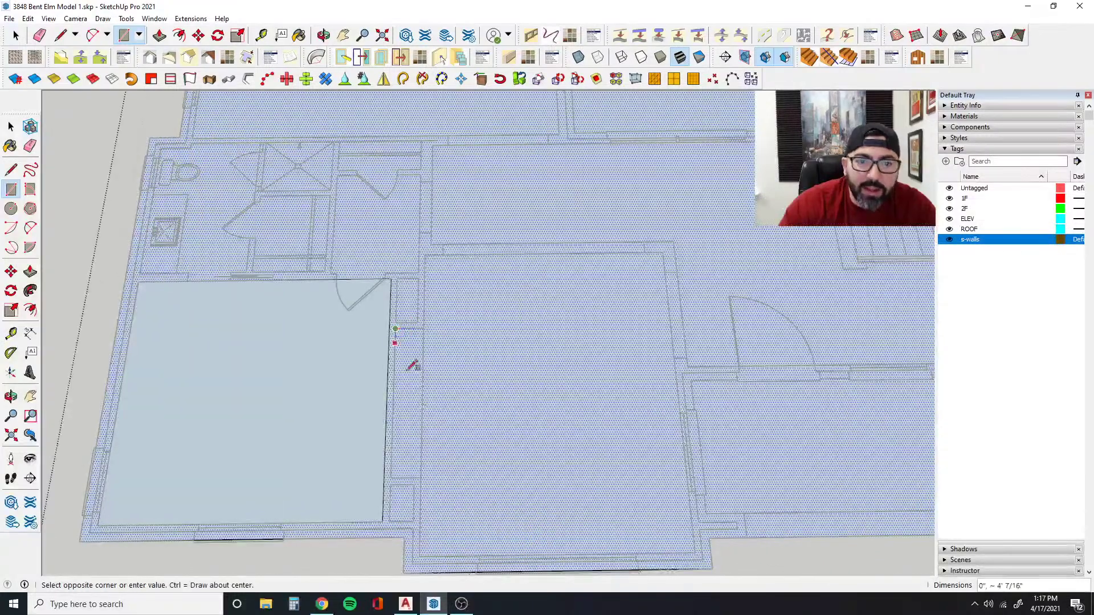
{"action": "left_click", "coordinate": [421, 475]}
{"action": "left_click", "coordinate": [420, 556]}
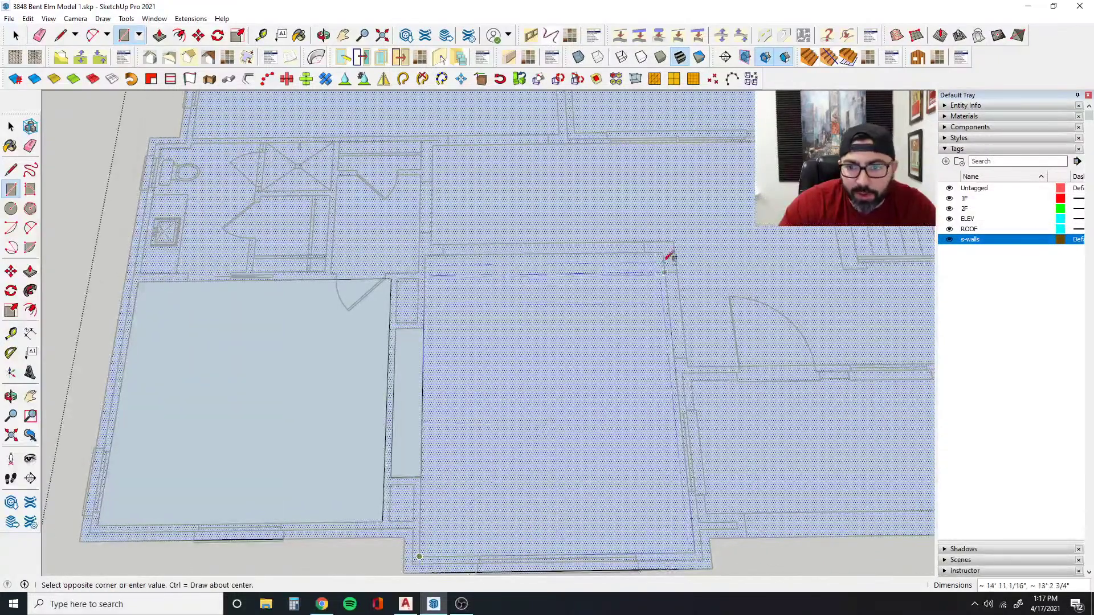
{"action": "left_click", "coordinate": [663, 255]}
- Trace rectangles over the small hall outside the bedroom, about 6' 4" by 4' 10", the bathroom-side closet and the bathroom
{"action": "middle_click_drag", "start_coordinate": [465, 271], "coordinate": [570, 418], "text": "shift"}
{"action": "scroll", "coordinate": [462, 327], "scroll_direction": "up", "scroll_amount": 2}
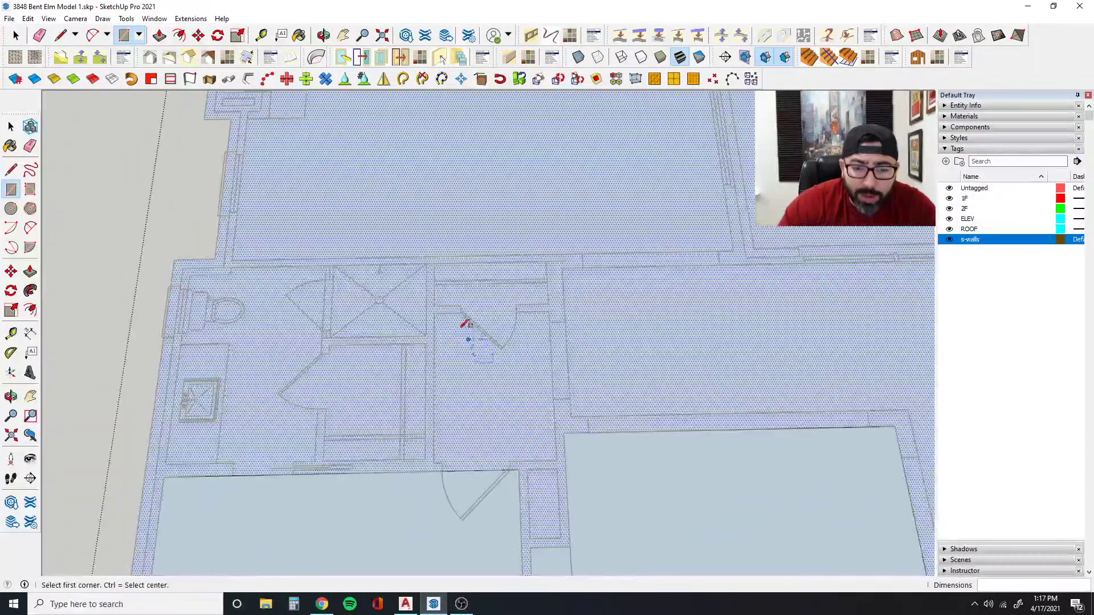
{"action": "left_click", "coordinate": [434, 312]}
{"action": "left_click", "coordinate": [557, 459]}
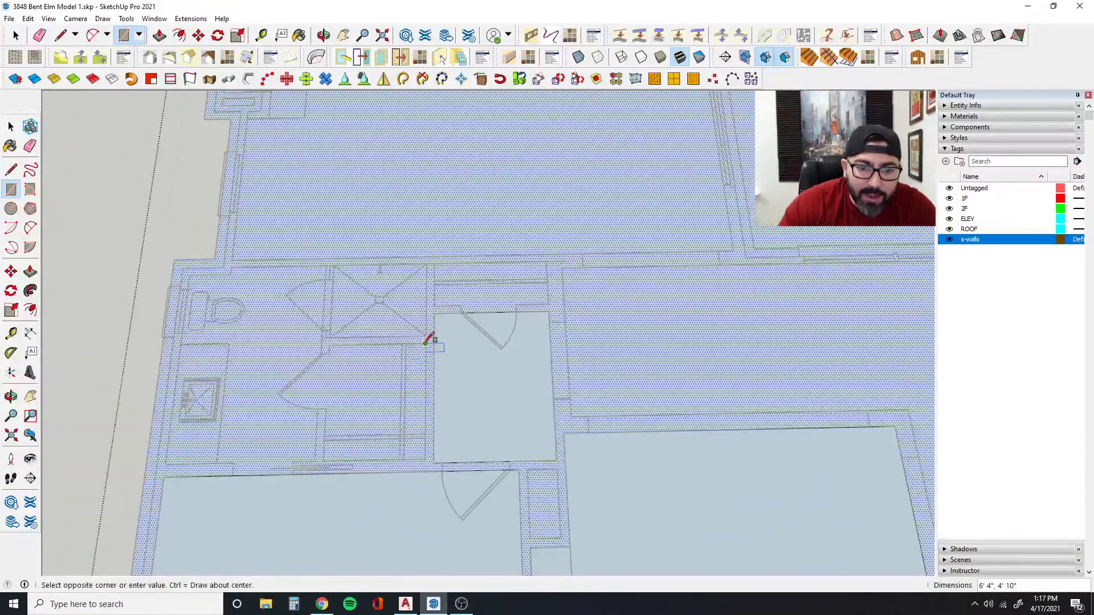
{"action": "left_click", "coordinate": [326, 459]}
{"action": "left_click", "coordinate": [315, 461]}
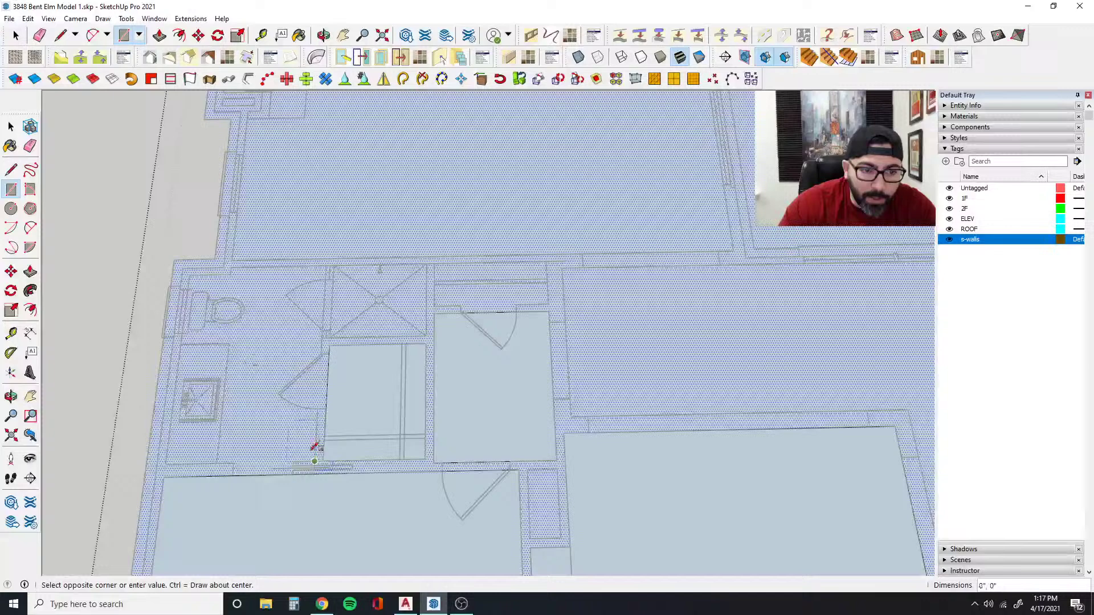
{"action": "left_click", "coordinate": [190, 274]}
- Trace a 4' 4" by 3' 4" rectangle over the shower and another over the closet beside it
{"action": "scroll", "coordinate": [244, 271], "scroll_direction": "up", "scroll_amount": 2}
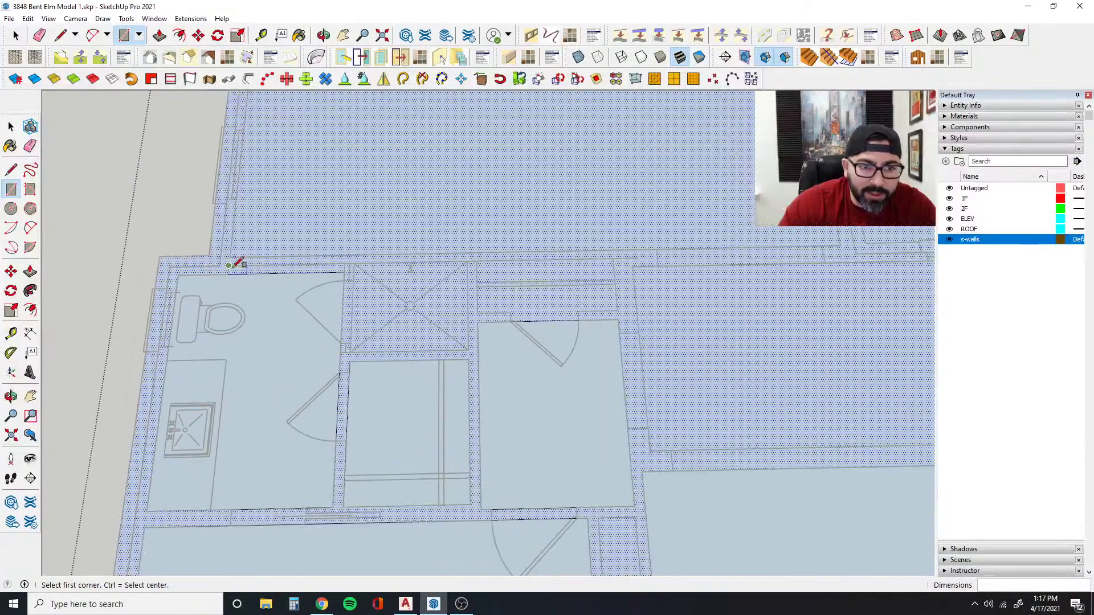
{"action": "left_click", "coordinate": [344, 272]}
{"action": "left_click", "coordinate": [469, 349]}
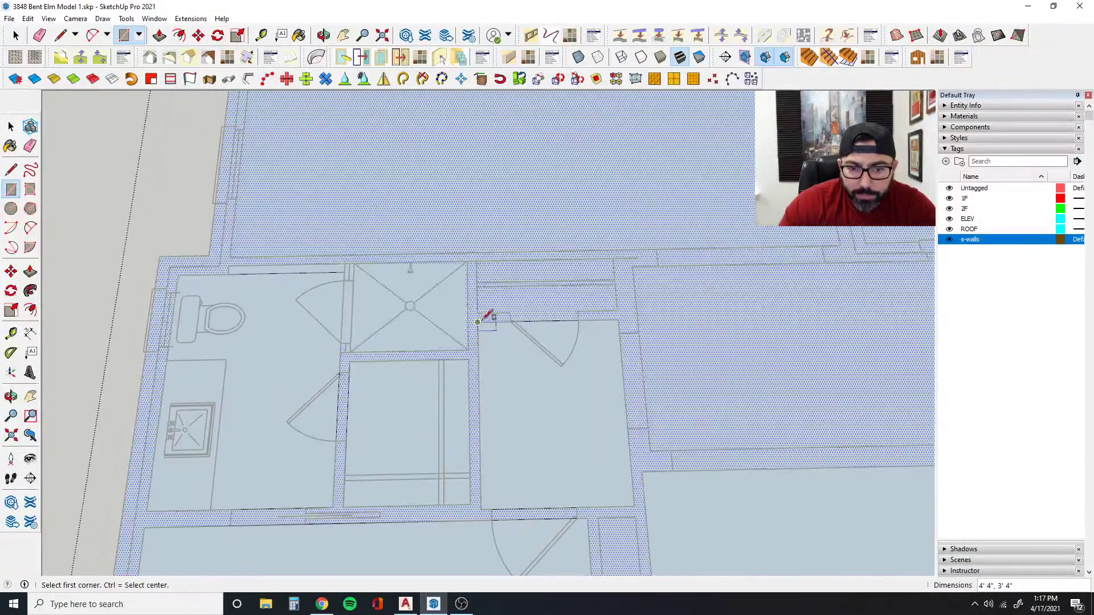
{"action": "left_click", "coordinate": [477, 313]}
{"action": "left_click", "coordinate": [612, 258]}
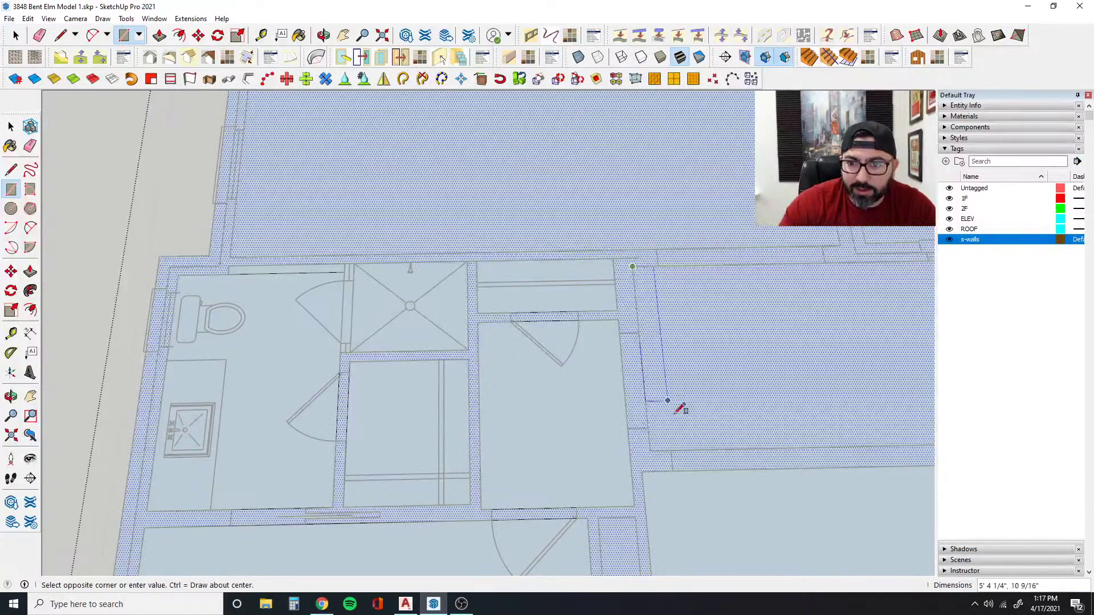
- Trace a rectangle about 13' 7" by 6' 7" over the corridor and another over the entry foyer
{"action": "scroll", "coordinate": [712, 410], "scroll_direction": "down", "scroll_amount": 2}
{"action": "middle_click_drag", "start_coordinate": [798, 402], "coordinate": [319, 361], "text": "shift"}
{"action": "scroll", "coordinate": [490, 362], "scroll_direction": "down", "scroll_amount": 2}
{"action": "left_click", "coordinate": [454, 381]}
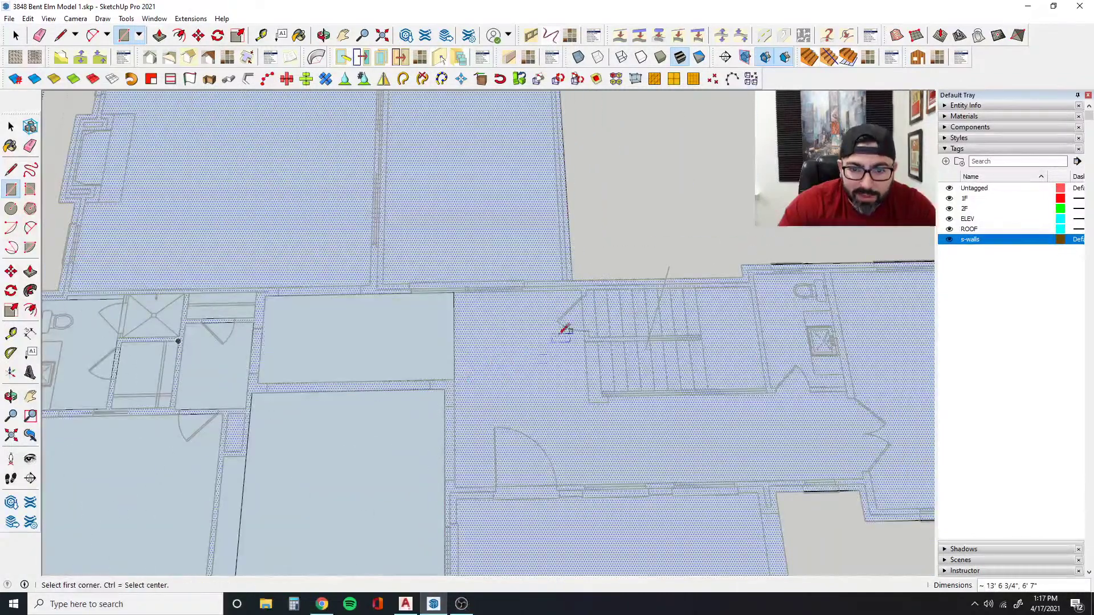
{"action": "left_click", "coordinate": [455, 487]}
- Trace a rectangle about 14' by 12' 3" over the staircase area and a 6' by 5' 6" one over the passage beside it
{"action": "middle_click_drag", "start_coordinate": [505, 476], "coordinate": [346, 476], "text": "shift"}
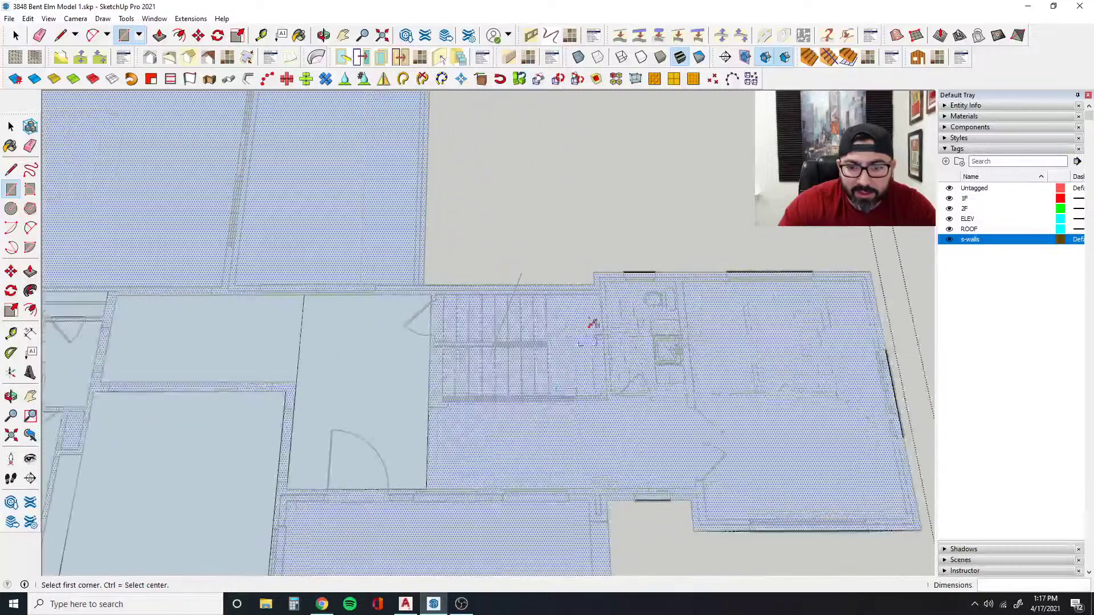
{"action": "left_click", "coordinate": [603, 294]}
{"action": "left_click", "coordinate": [428, 484]}
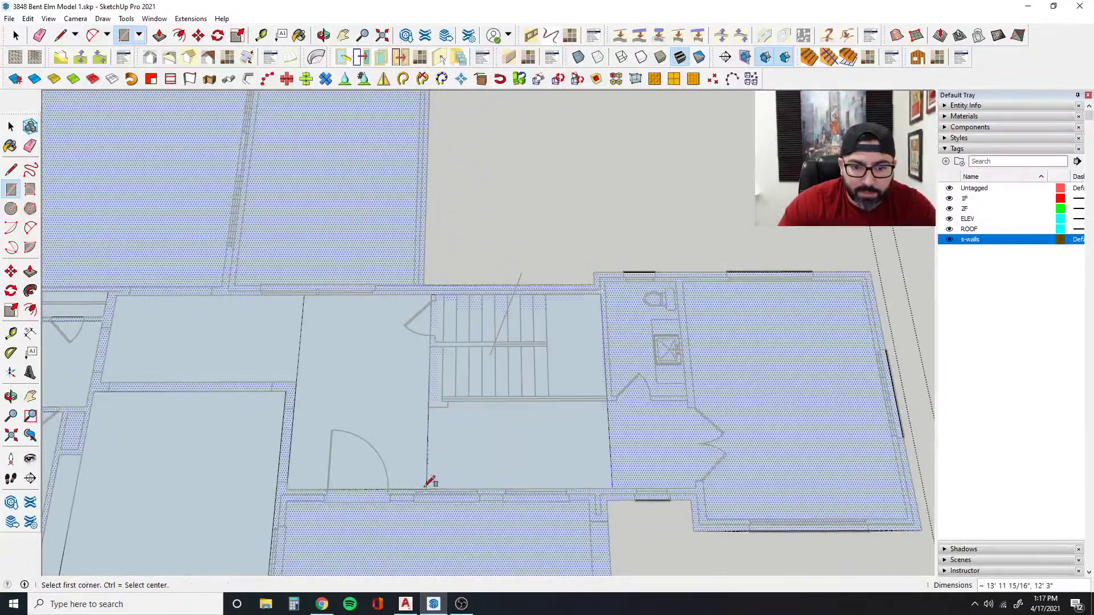
{"action": "scroll", "coordinate": [614, 395], "scroll_direction": "up", "scroll_amount": 1}
{"action": "left_click", "coordinate": [719, 506]}
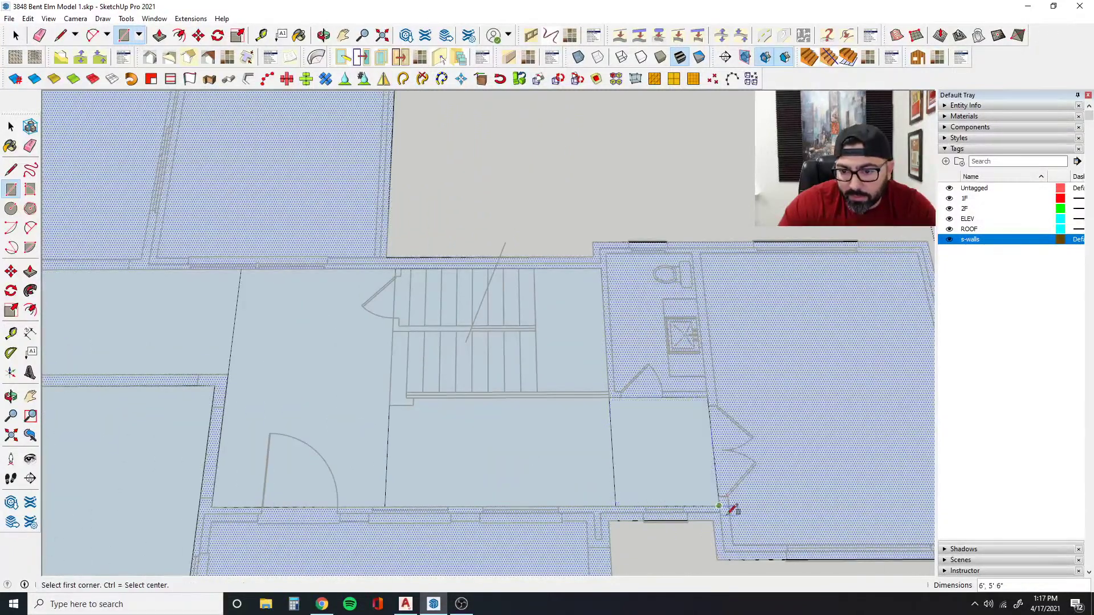
- Trace rectangles over the double-door room, about 17' by 13', and the small bathroom, about 8' 8" by 5' 2"
{"action": "middle_click_drag", "start_coordinate": [772, 475], "coordinate": [698, 410], "text": "shift"}
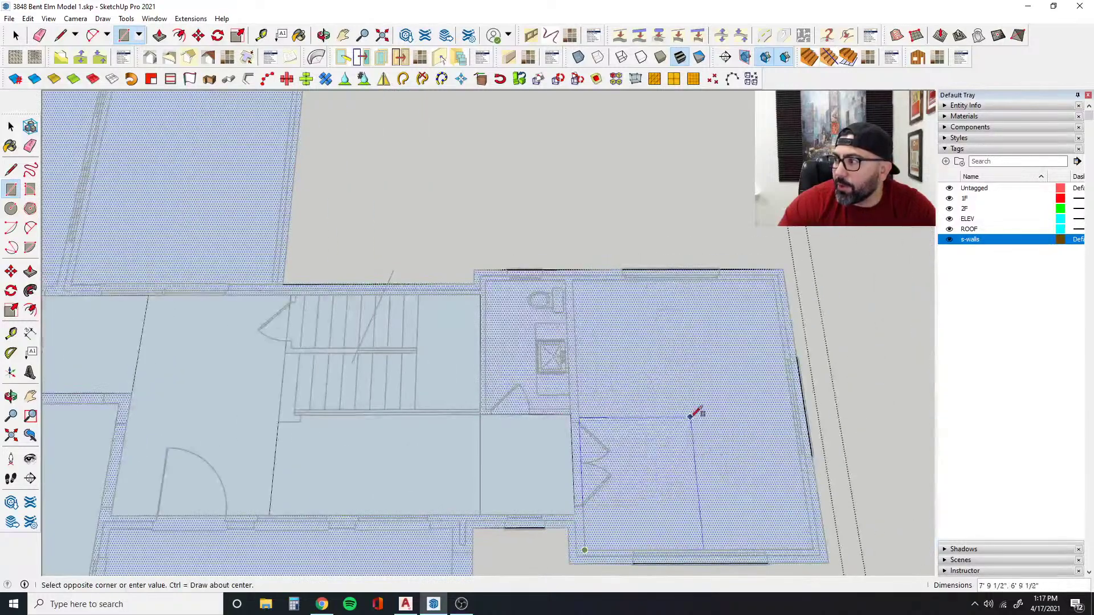
{"action": "scroll", "coordinate": [767, 307], "scroll_direction": "up", "scroll_amount": 1}
{"action": "left_click", "coordinate": [773, 273]}
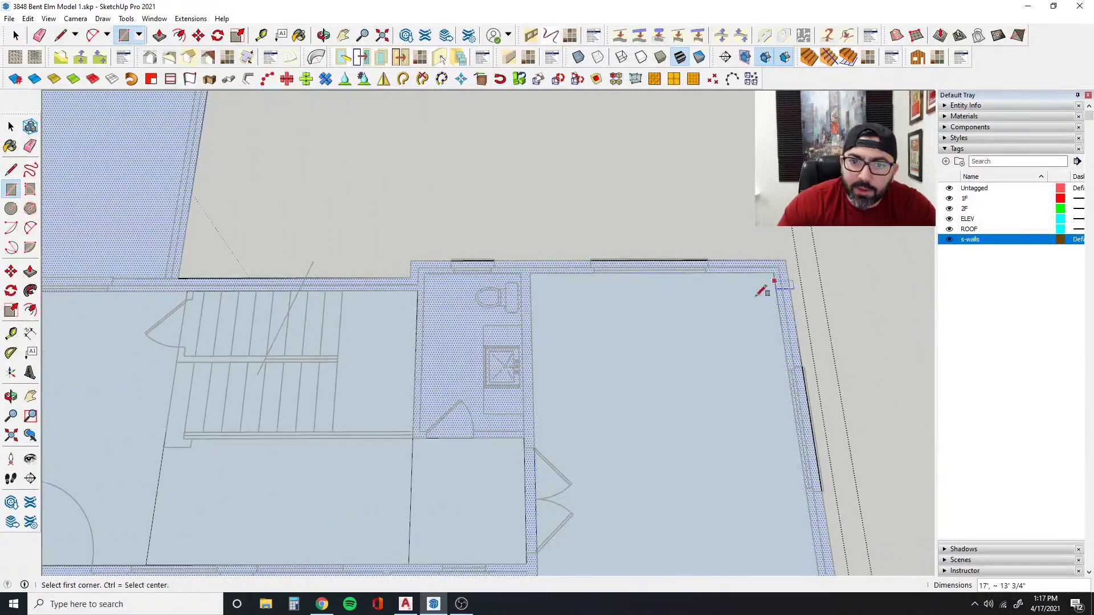
{"action": "scroll", "coordinate": [672, 296], "scroll_direction": "down", "scroll_amount": 1}
{"action": "middle_click_drag", "start_coordinate": [460, 283], "coordinate": [690, 358], "text": "shift"}
{"action": "middle_click_drag", "start_coordinate": [809, 407], "coordinate": [580, 302], "text": "shift"}
{"action": "scroll", "coordinate": [580, 301], "scroll_direction": "up", "scroll_amount": 2}
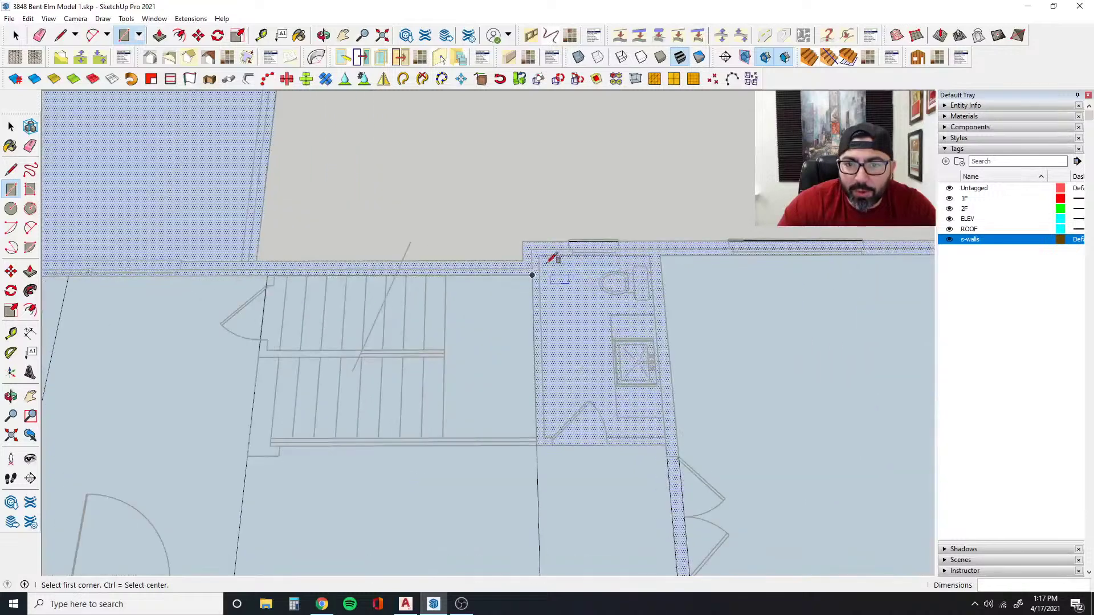
{"action": "left_click", "coordinate": [666, 436]}
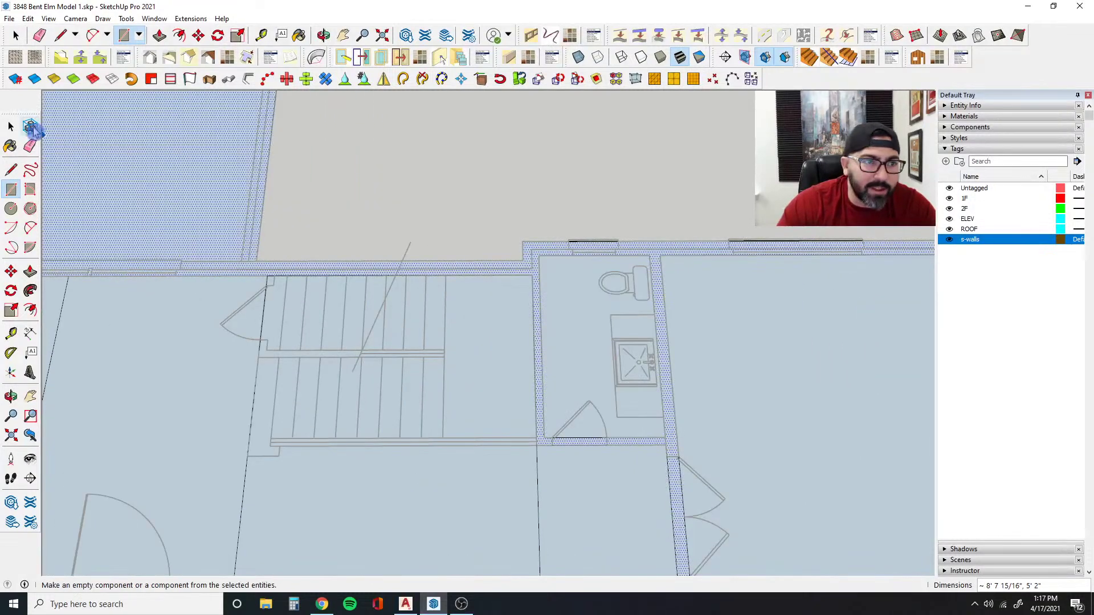
- Erase the extra dividing edges below the staircase and select the remaining floor face
{"action": "left_click", "coordinate": [30, 146]}
{"action": "left_click_drag", "start_coordinate": [574, 519], "coordinate": [512, 515]}
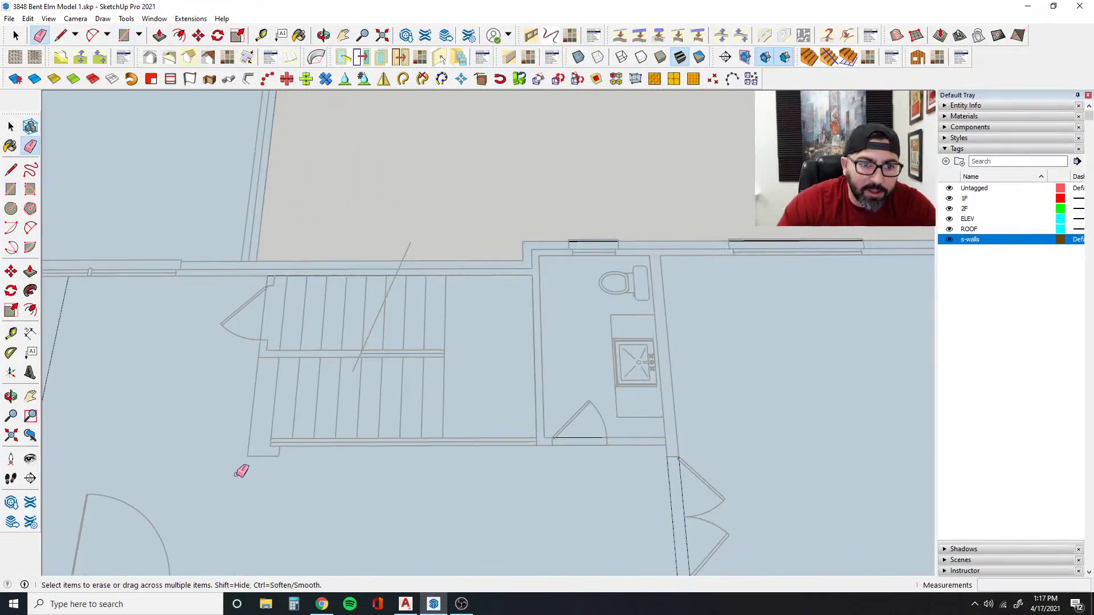
{"action": "scroll", "coordinate": [245, 450], "scroll_direction": "down", "scroll_amount": 3}
{"action": "middle_click_drag", "start_coordinate": [282, 389], "coordinate": [595, 505], "text": "shift"}
{"action": "left_click", "coordinate": [11, 127]}
{"action": "left_click", "coordinate": [384, 316]}
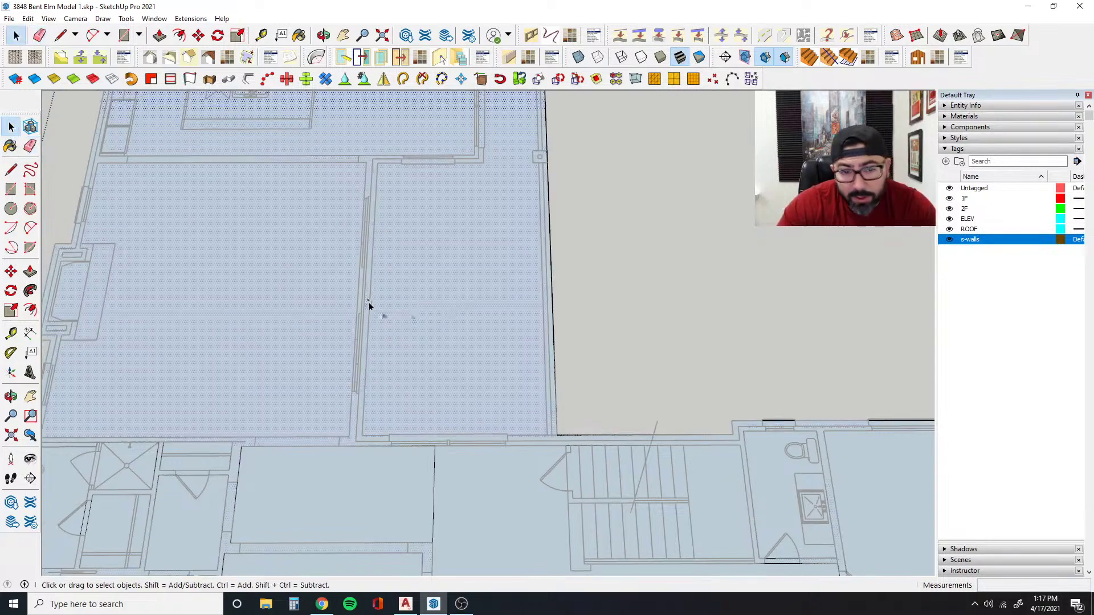
- Trace a rectangle over the narrow area between the fireplace room and the building's outer edge
{"action": "left_click", "coordinate": [11, 190]}
{"action": "left_click", "coordinate": [377, 163]}
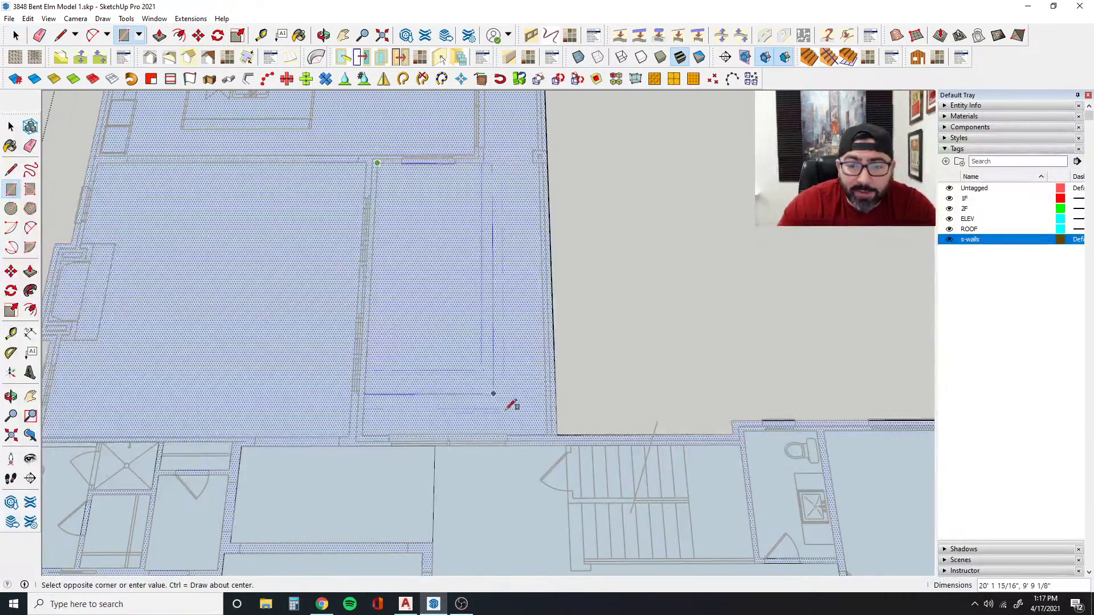
{"action": "left_click", "coordinate": [552, 435]}
{"action": "scroll", "coordinate": [570, 398], "scroll_direction": "up", "scroll_amount": 3}
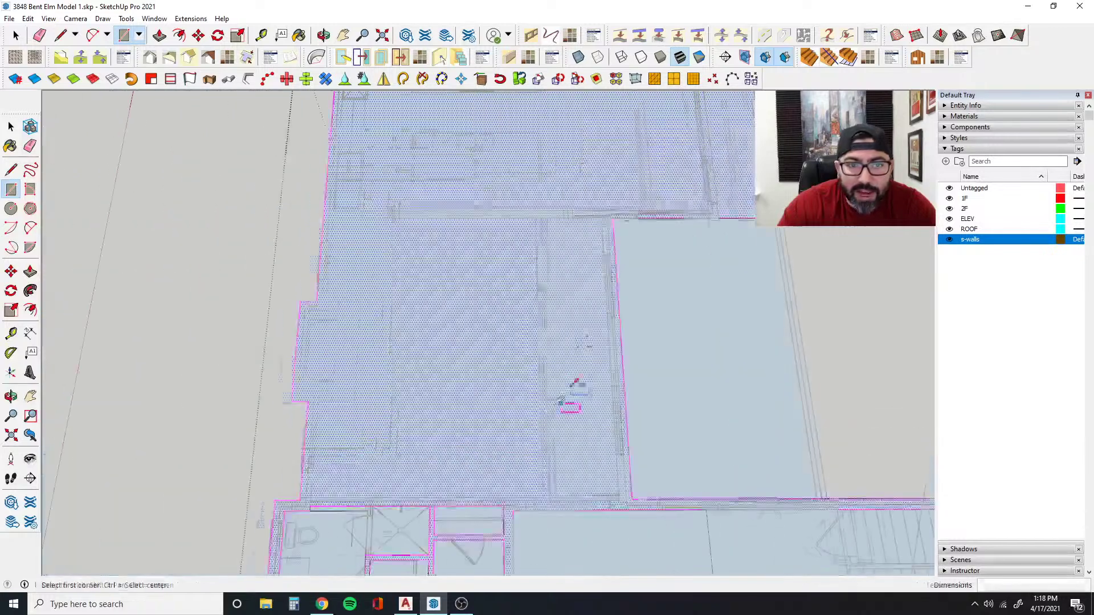
{"action": "left_click", "coordinate": [982, 192]}
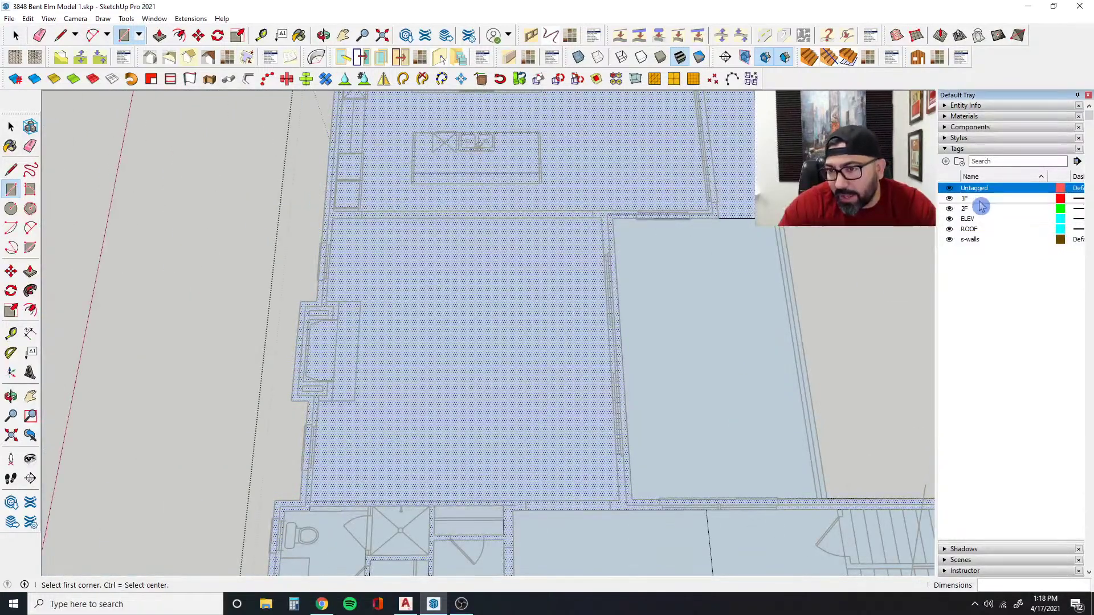
{"action": "left_click", "coordinate": [981, 199]}
{"action": "left_click", "coordinate": [981, 209]}
{"action": "left_click", "coordinate": [981, 219]}
{"action": "left_click", "coordinate": [983, 230]}
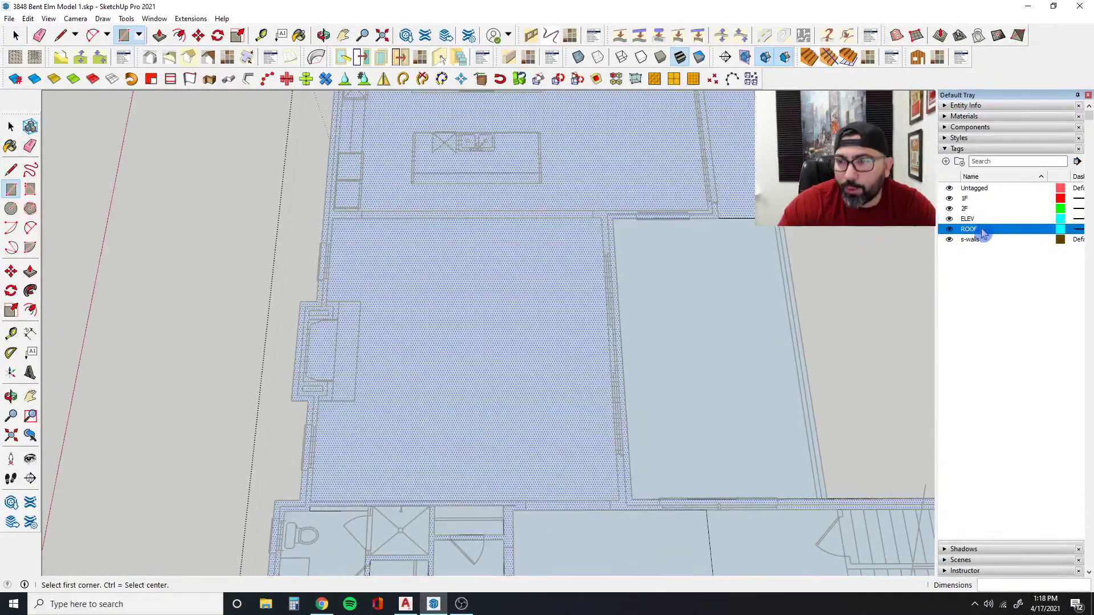
- Trace two rectangles over the fireplace room: 21' 9" by 7' 4" above the fireplace and 20' 9" by 15' 4" from its face
{"action": "scroll", "coordinate": [365, 251], "scroll_direction": "up", "scroll_amount": 2}
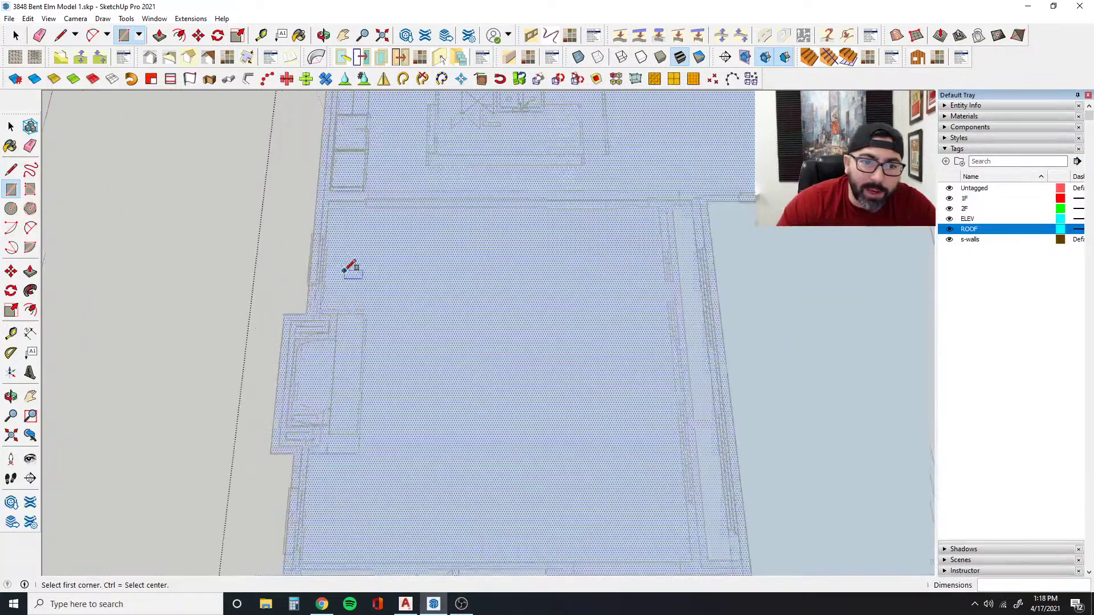
{"action": "left_click", "coordinate": [320, 313]}
{"action": "left_click", "coordinate": [702, 197]}
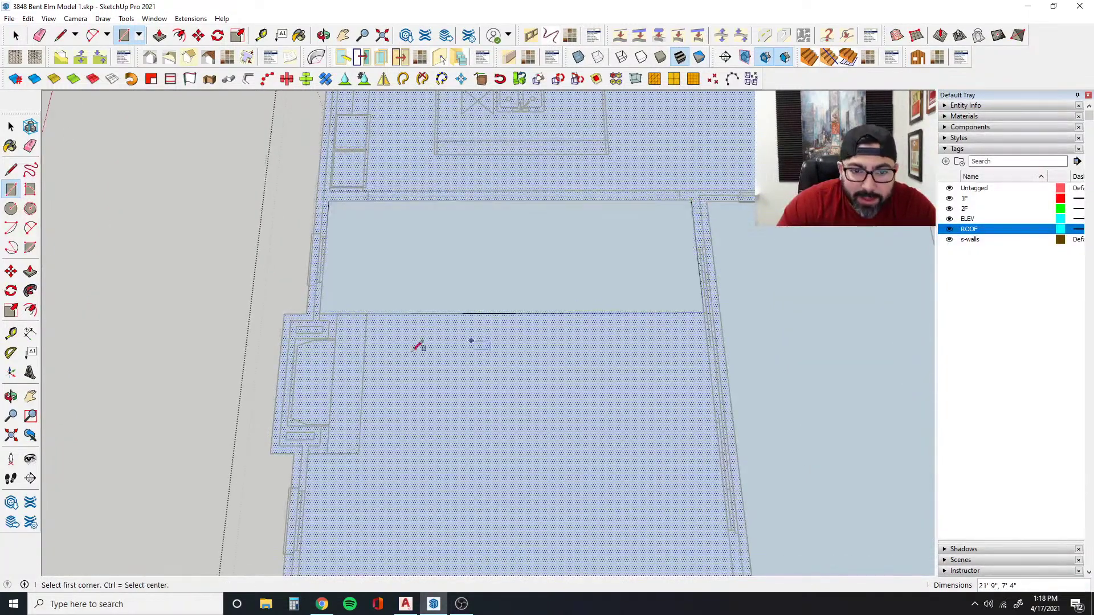
{"action": "middle_click_drag", "start_coordinate": [419, 344], "coordinate": [336, 246], "text": "shift"}
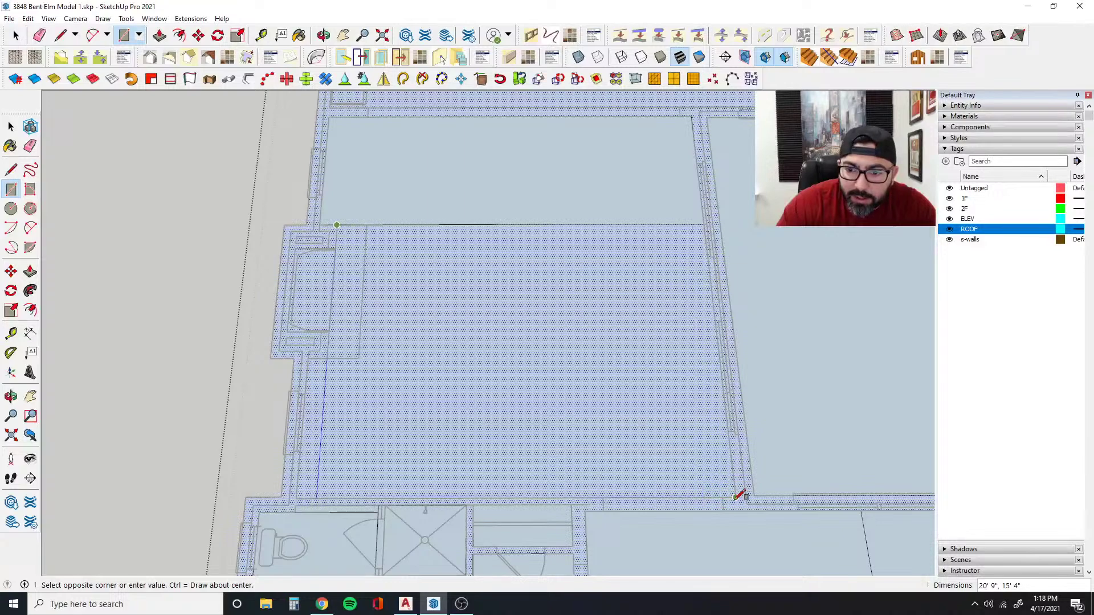
{"action": "left_click", "coordinate": [739, 495]}
- Trace a 1' wide rectangle over the leftover floor strip below the fireplace, along the exterior wall
{"action": "scroll", "coordinate": [336, 356], "scroll_direction": "up", "scroll_amount": 1}
{"action": "left_click", "coordinate": [294, 345]}
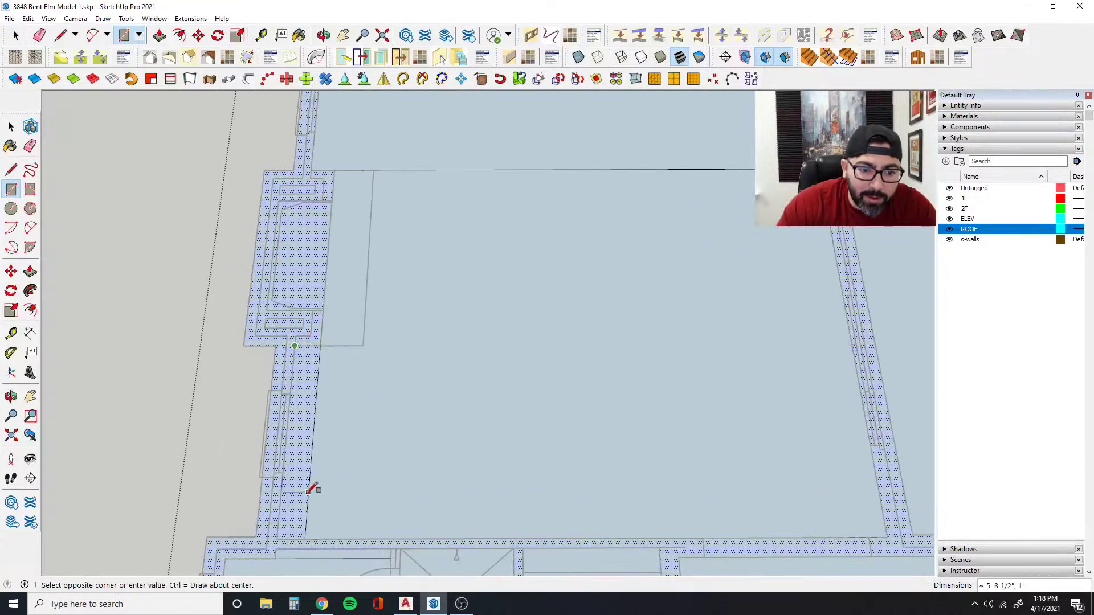
{"action": "left_click", "coordinate": [312, 535]}
- Trace a rectangle over the kitchen with the island and cooktop
{"action": "scroll", "coordinate": [407, 410], "scroll_direction": "down", "scroll_amount": 3}
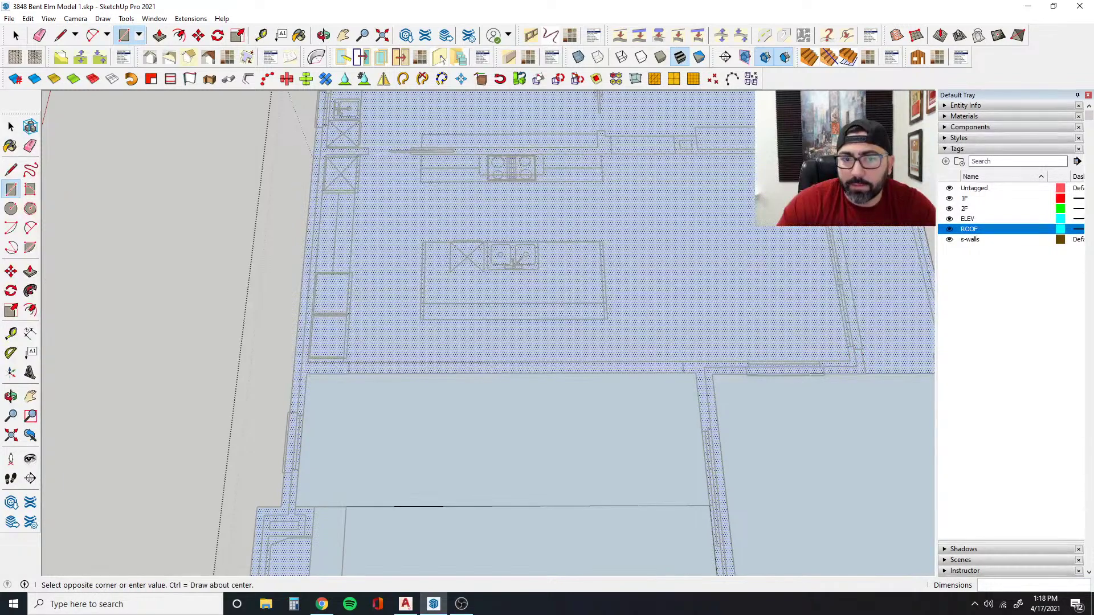
{"action": "left_click", "coordinate": [308, 361]}
{"action": "middle_click_drag", "start_coordinate": [429, 210], "coordinate": [352, 422], "text": "shift"}
{"action": "scroll", "coordinate": [345, 317], "scroll_direction": "up", "scroll_amount": 1}
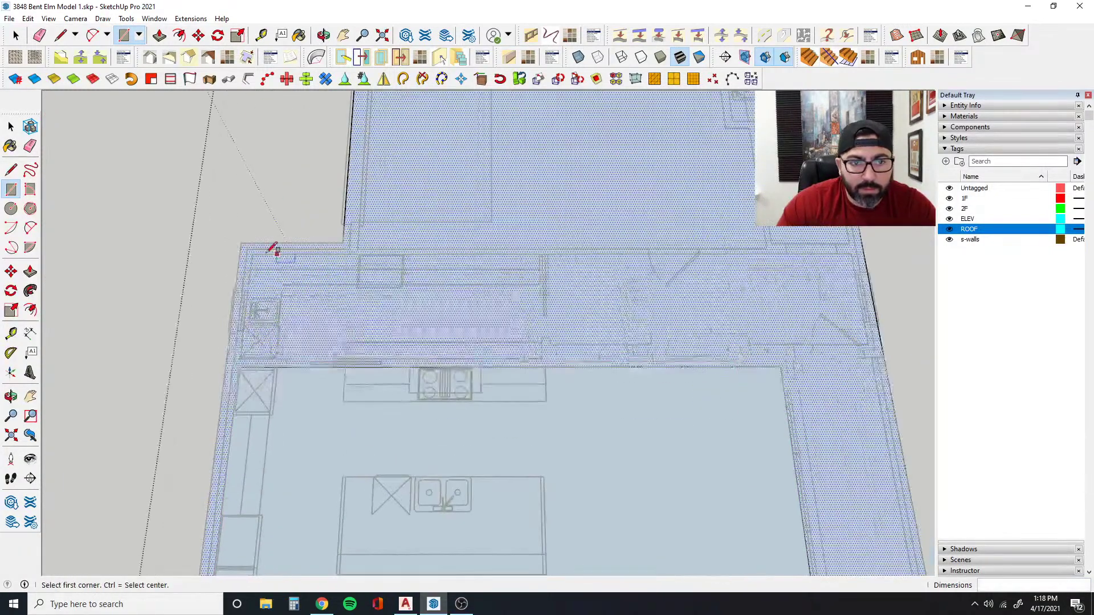
- Trace a rectangle about 17' by 6' 7" over the pantry behind the cooktop wall
{"action": "left_click", "coordinate": [253, 254]}
{"action": "scroll", "coordinate": [463, 281], "scroll_direction": "up", "scroll_amount": 1}
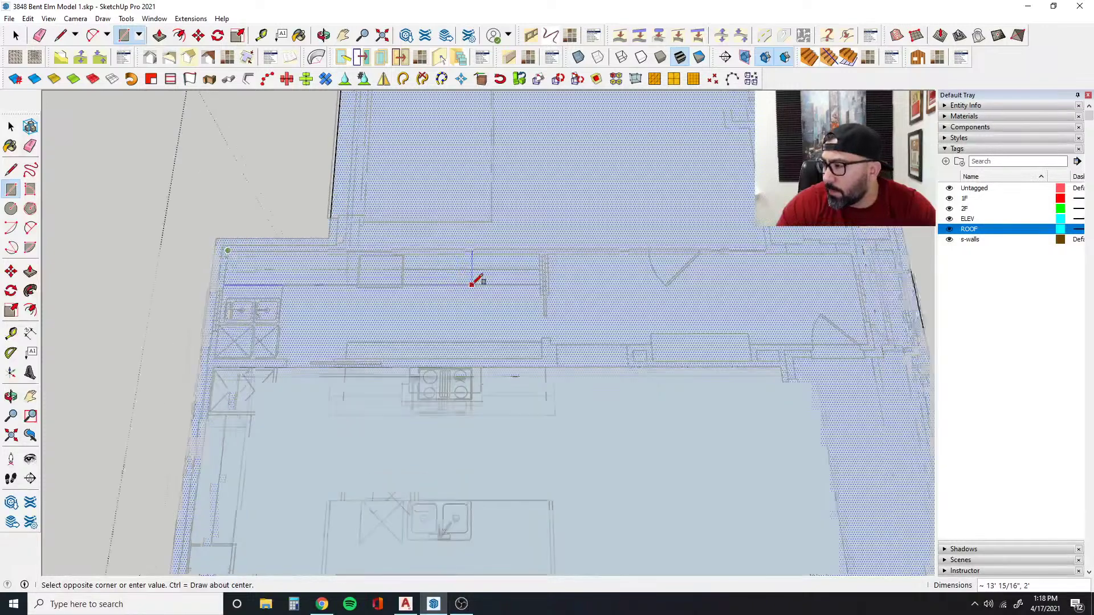
{"action": "scroll", "coordinate": [472, 284], "scroll_direction": "down", "scroll_amount": 1}
{"action": "middle_click_drag", "start_coordinate": [501, 317], "coordinate": [393, 324], "text": "shift"}
{"action": "scroll", "coordinate": [422, 364], "scroll_direction": "up", "scroll_amount": 2}
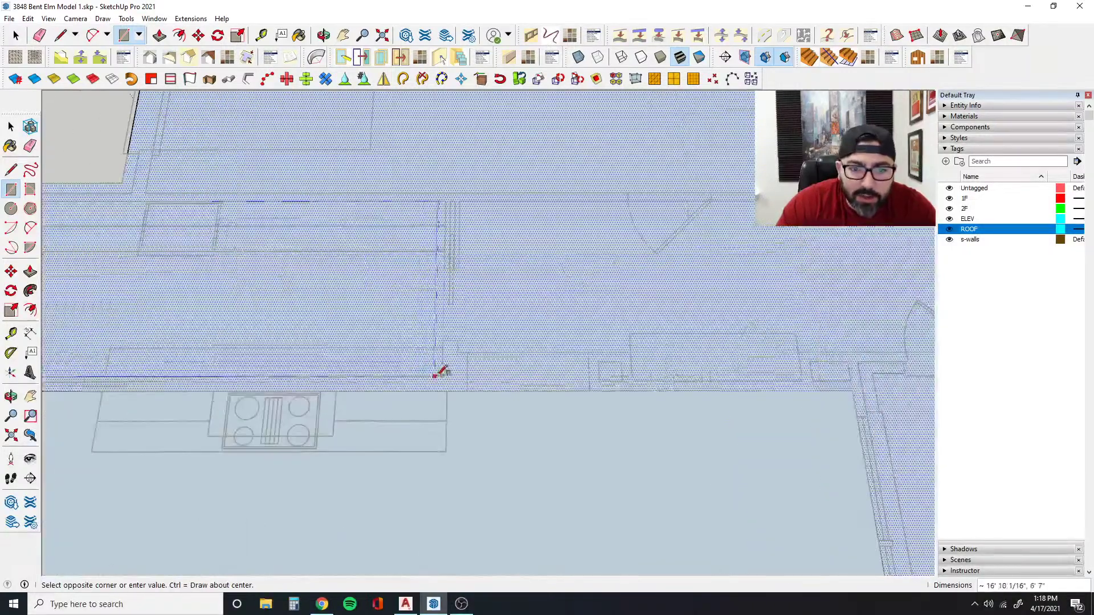
{"action": "left_click", "coordinate": [443, 376]}
- Trace three adjoining rectangles over the hallway beside the pantry: 5' 9" by 5' 9", 6' 9" by 5' 7", and one reaching the exterior wall
{"action": "middle_click_drag", "start_coordinate": [522, 306], "coordinate": [402, 351], "text": "shift"}
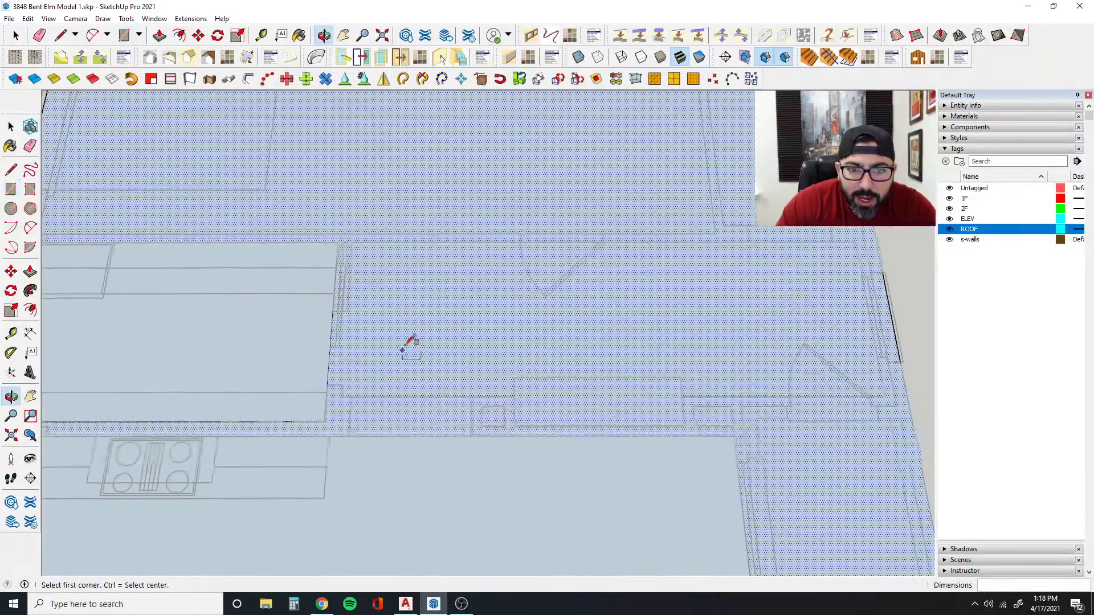
{"action": "left_click", "coordinate": [352, 243]}
{"action": "left_click", "coordinate": [515, 395]}
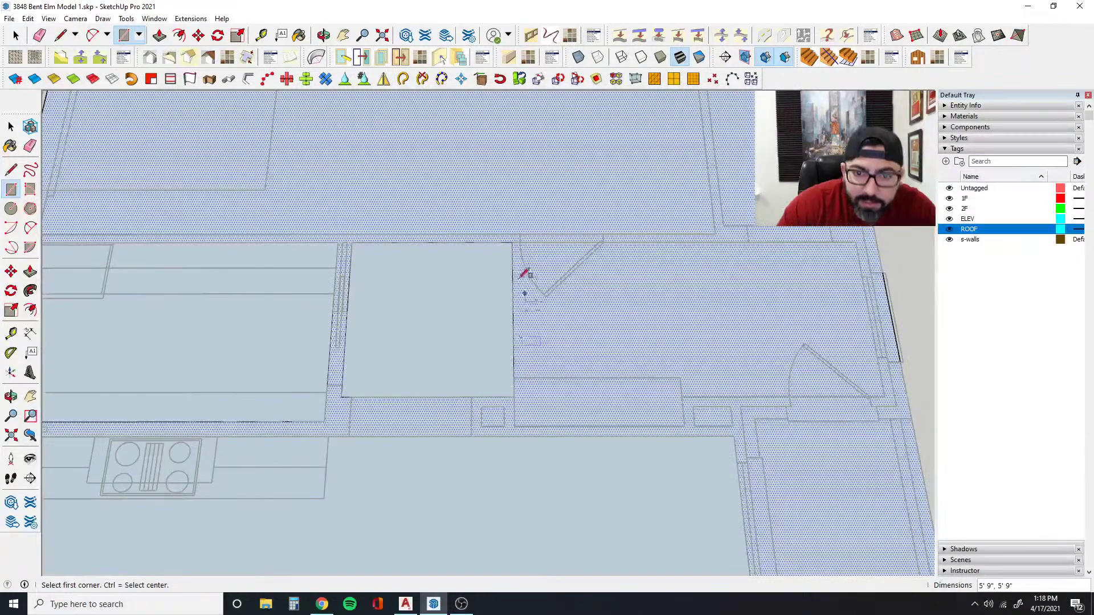
{"action": "left_click", "coordinate": [512, 242]}
{"action": "middle_click_drag", "start_coordinate": [627, 353], "coordinate": [576, 375]}
{"action": "left_click", "coordinate": [632, 449]}
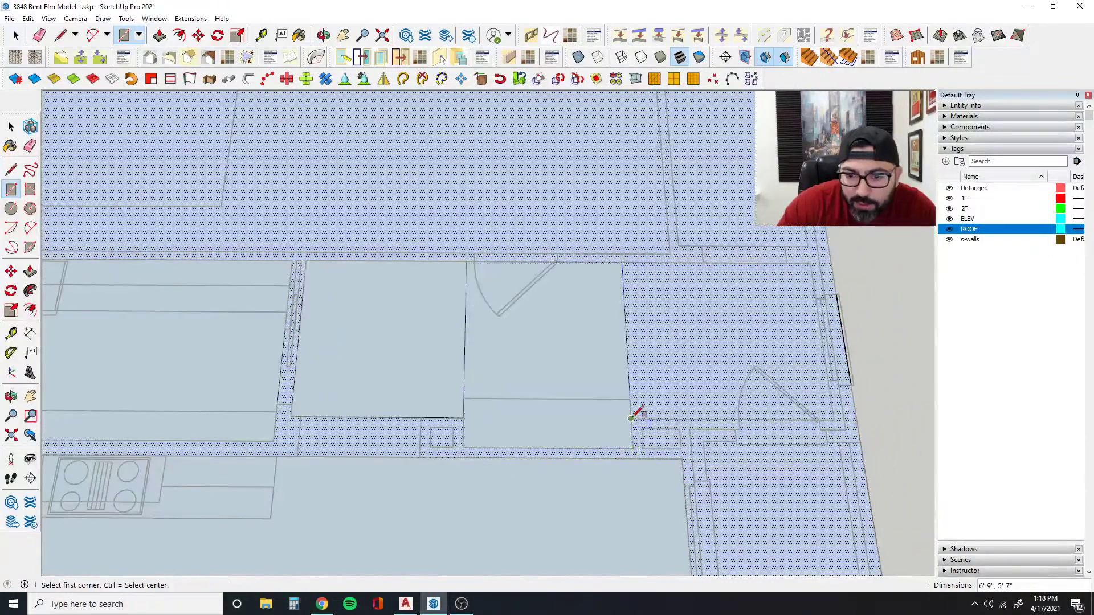
{"action": "left_click", "coordinate": [631, 419]}
{"action": "left_click", "coordinate": [811, 264]}
- Trace the large garage area with two adjoining rectangles, the lower part first and the upper part up to the exterior wall
{"action": "scroll", "coordinate": [719, 298], "scroll_direction": "down", "scroll_amount": 3}
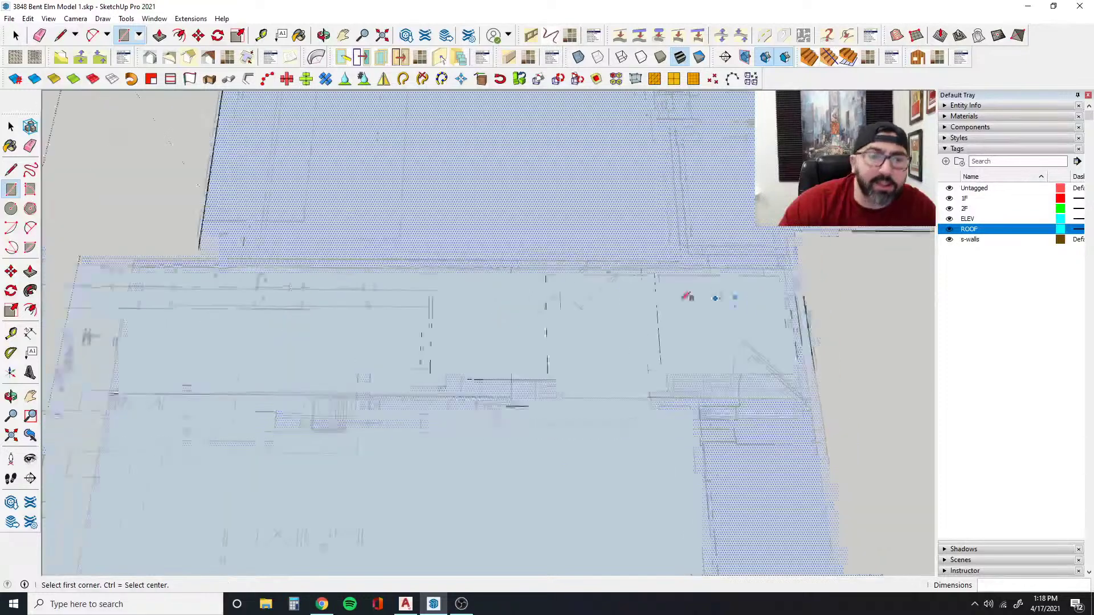
{"action": "scroll", "coordinate": [659, 359], "scroll_direction": "up", "scroll_amount": 3}
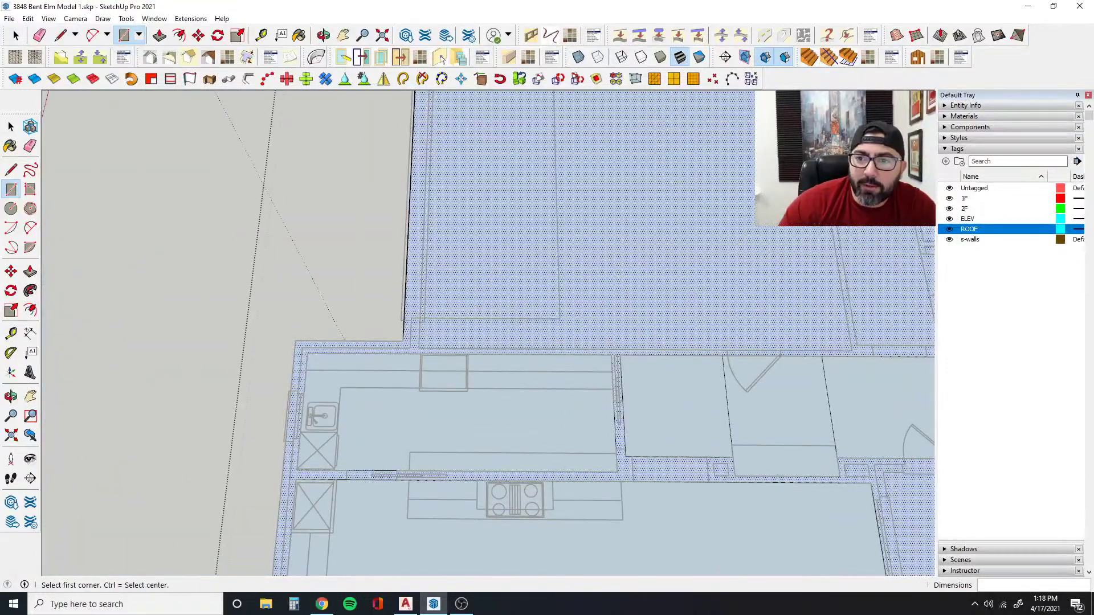
{"action": "left_click", "coordinate": [830, 215]}
{"action": "scroll", "coordinate": [508, 314], "scroll_direction": "up", "scroll_amount": 1}
{"action": "left_click", "coordinate": [401, 354]}
{"action": "middle_click_drag", "start_coordinate": [820, 150], "coordinate": [731, 351], "text": "shift"}
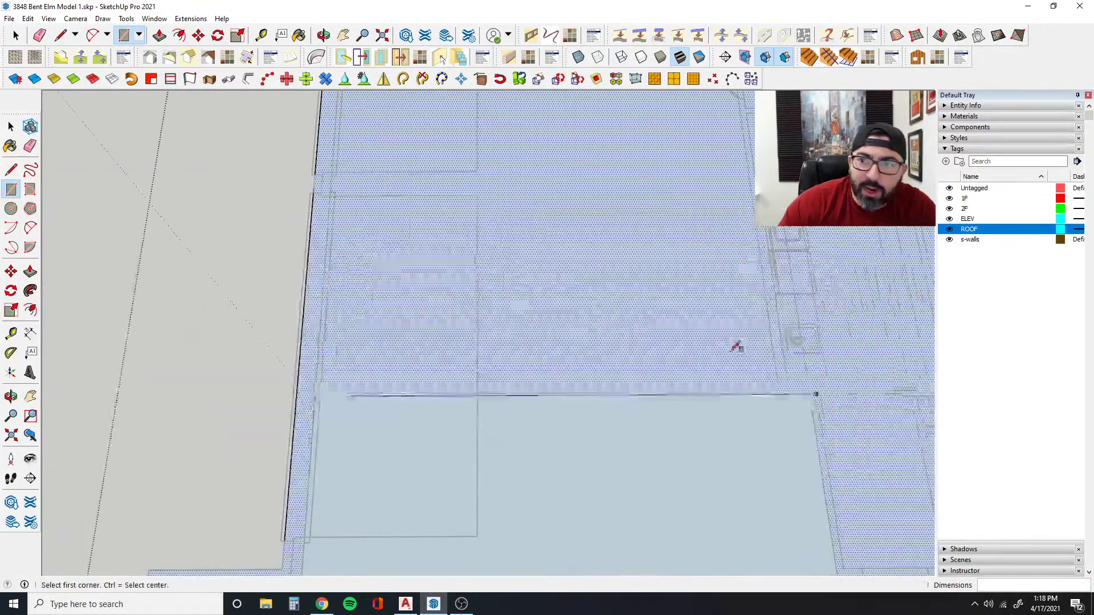
{"action": "left_click", "coordinate": [785, 394]}
{"action": "scroll", "coordinate": [626, 347], "scroll_direction": "down", "scroll_amount": 2}
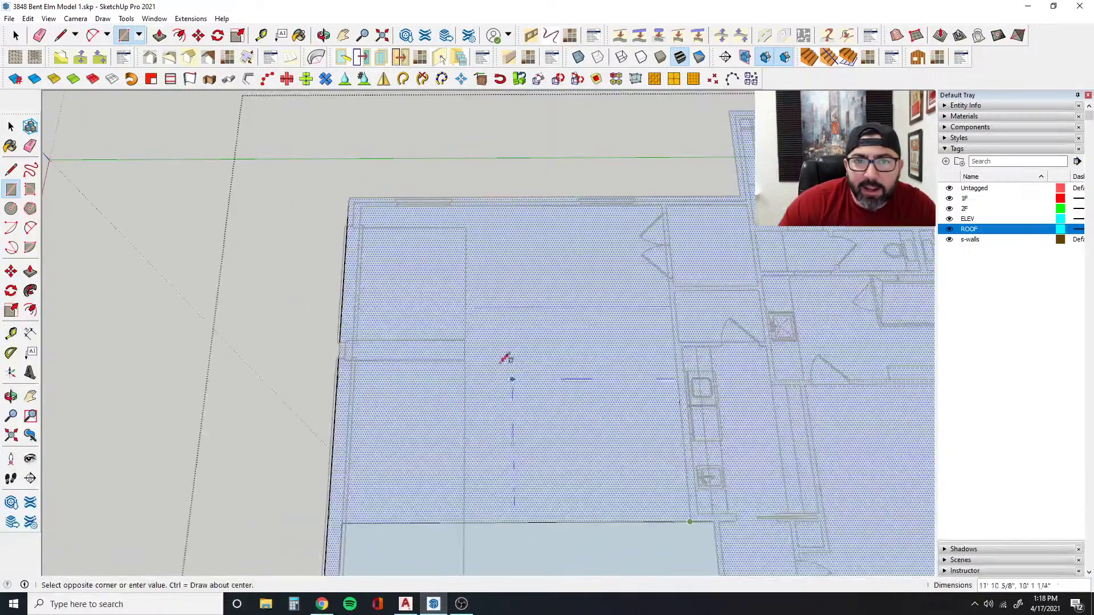
{"action": "left_click", "coordinate": [366, 215]}
{"action": "middle_click_drag", "start_coordinate": [366, 205], "coordinate": [281, 203]}
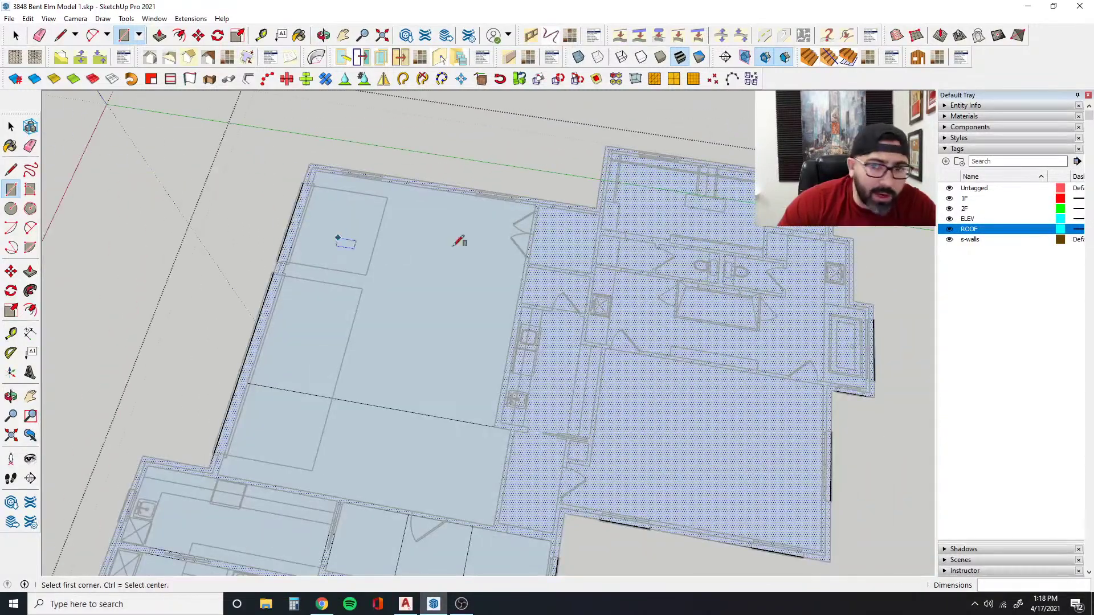
- Trace a 6' 9" by 6' 2" rectangle over the double-door closet and another over the small room below it
{"action": "scroll", "coordinate": [459, 241], "scroll_direction": "up", "scroll_amount": 3}
{"action": "left_click", "coordinate": [507, 180]}
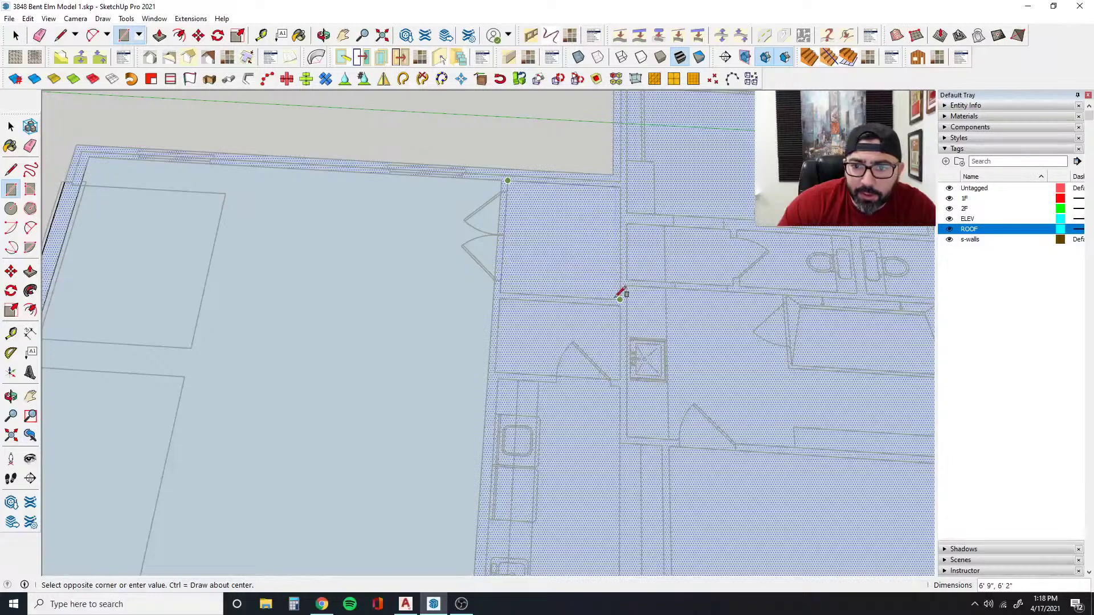
{"action": "left_click", "coordinate": [619, 298]}
{"action": "left_click", "coordinate": [495, 371]}
{"action": "middle_click_drag", "start_coordinate": [495, 371], "coordinate": [652, 306]}
{"action": "left_click", "coordinate": [653, 304]}
- Trace a rectangle over the laundry room and a 2' wide one over the counter strip beside it
{"action": "scroll", "coordinate": [653, 304], "scroll_direction": "down", "scroll_amount": 3}
{"action": "middle_click_drag", "start_coordinate": [605, 364], "coordinate": [577, 297], "text": "shift"}
{"action": "scroll", "coordinate": [547, 386], "scroll_direction": "up", "scroll_amount": 3}
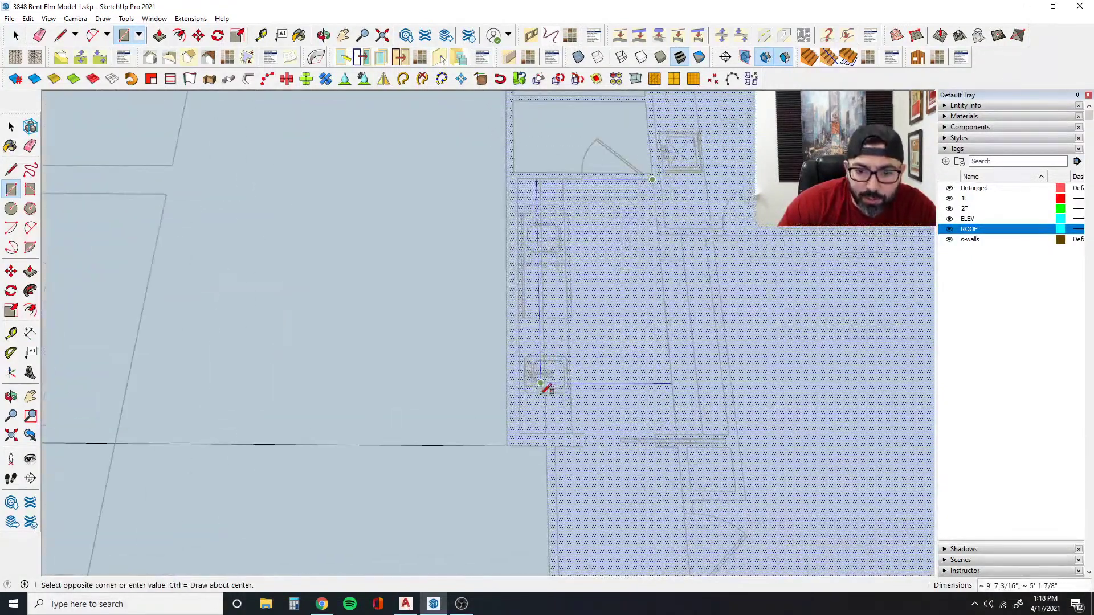
{"action": "left_click", "coordinate": [519, 436]}
{"action": "scroll", "coordinate": [693, 304], "scroll_direction": "up", "scroll_amount": 1}
{"action": "scroll", "coordinate": [695, 286], "scroll_direction": "up", "scroll_amount": 1}
{"action": "left_click", "coordinate": [645, 212]}
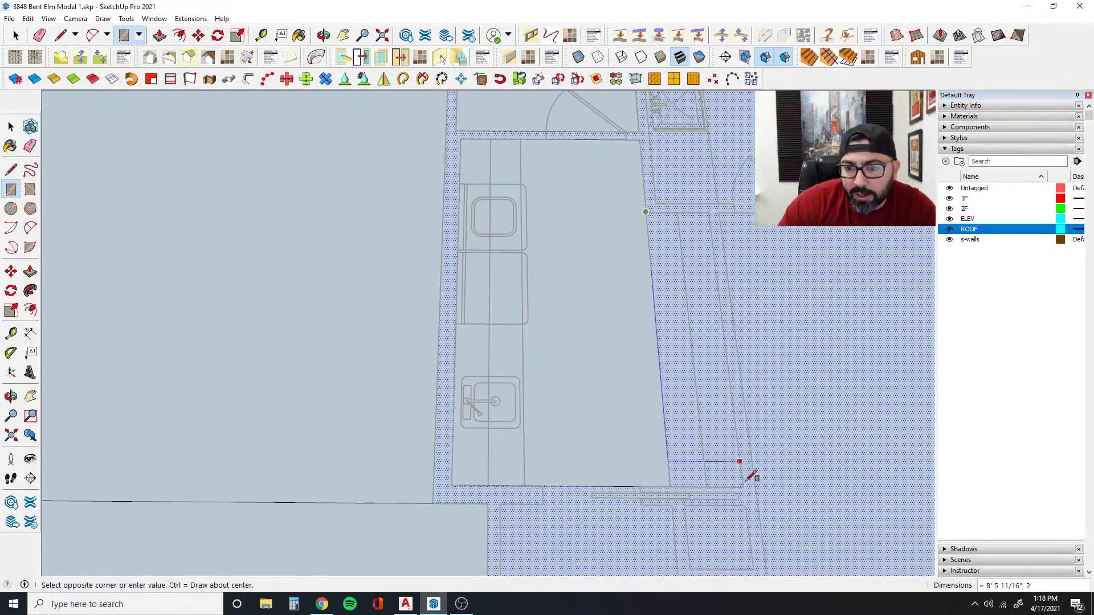
{"action": "left_click", "coordinate": [743, 486]}
- Erase the dividing line across the garage and select the remaining untraced face
{"action": "scroll", "coordinate": [617, 391], "scroll_direction": "down", "scroll_amount": 6}
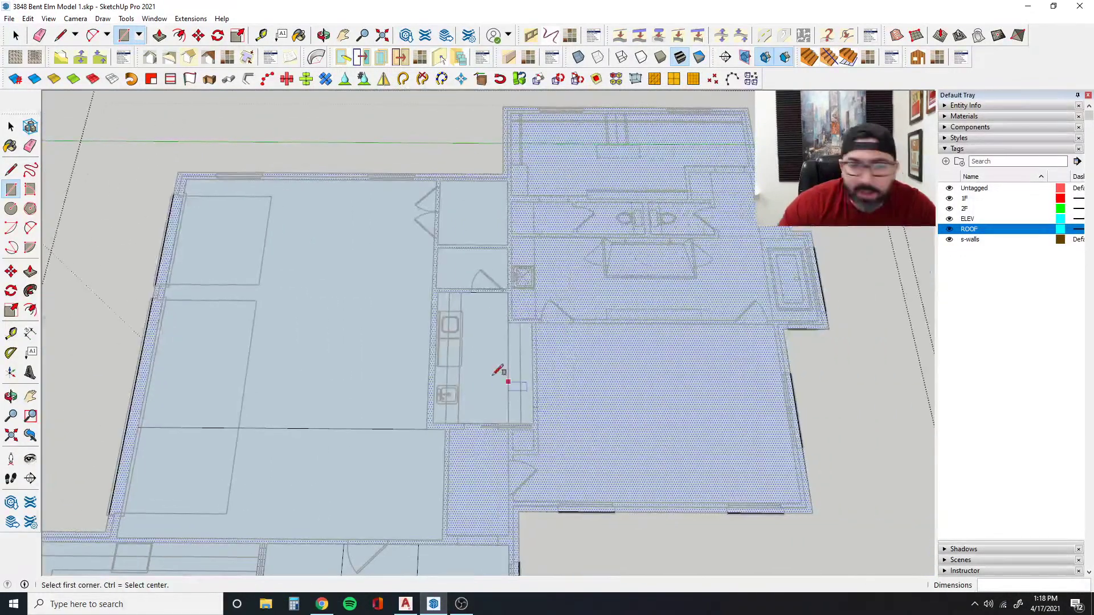
{"action": "left_click", "coordinate": [10, 147]}
{"action": "left_click", "coordinate": [31, 146]}
{"action": "left_click", "coordinate": [278, 428]}
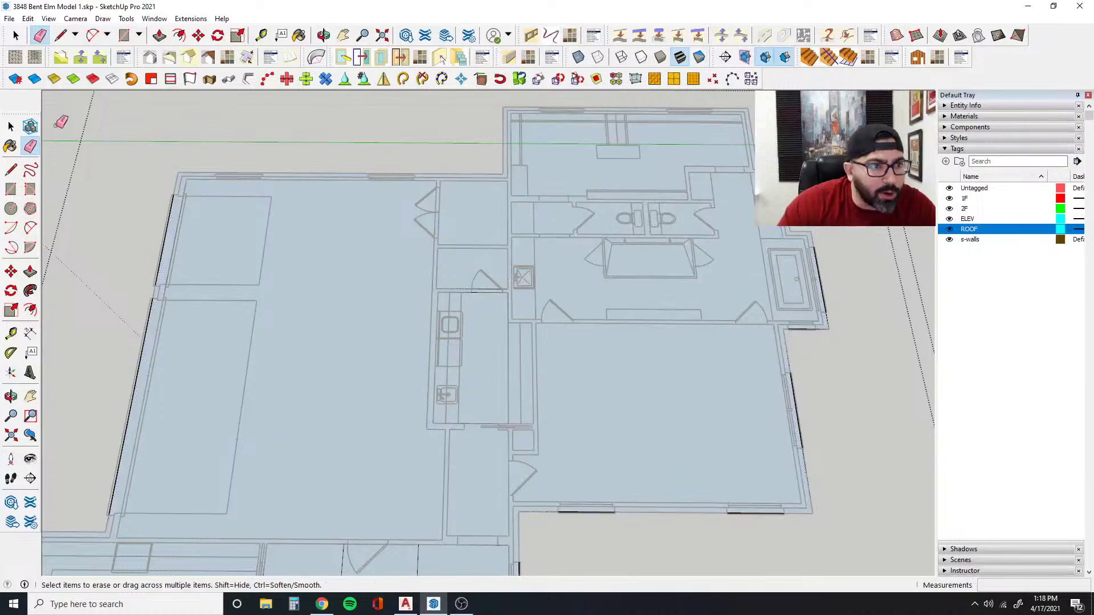
{"action": "left_click", "coordinate": [11, 126]}
{"action": "scroll", "coordinate": [434, 278], "scroll_direction": "up", "scroll_amount": 5}
{"action": "left_click", "coordinate": [431, 306]}
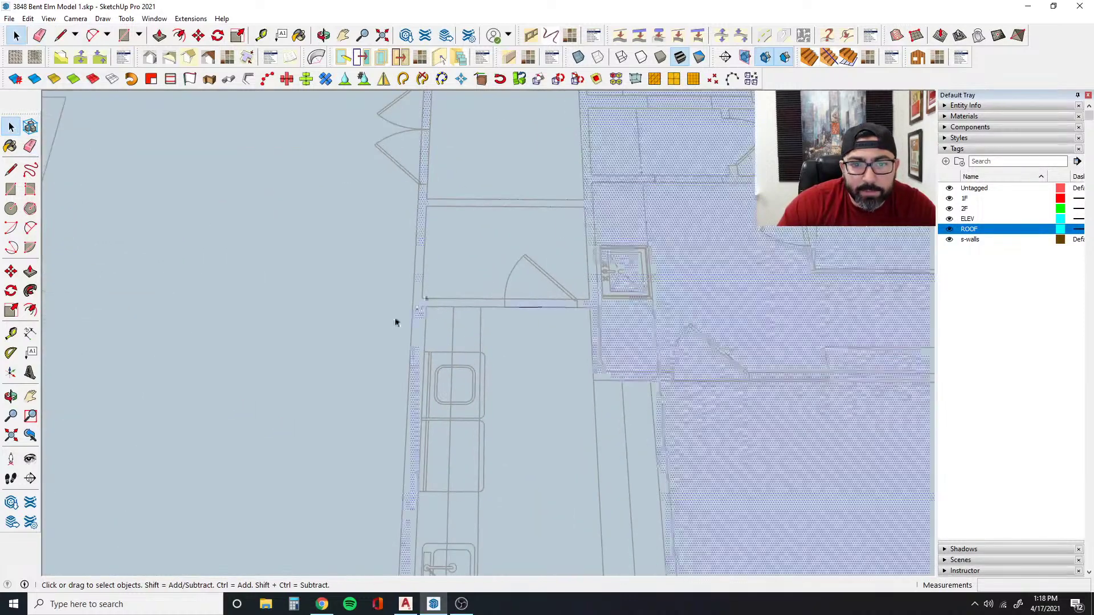
- Trace a rectangle over the main bathroom area containing the shower and bathtub
{"action": "left_click", "coordinate": [11, 190]}
{"action": "scroll", "coordinate": [434, 298], "scroll_direction": "down", "scroll_amount": 2}
{"action": "scroll", "coordinate": [494, 285], "scroll_direction": "up", "scroll_amount": 1}
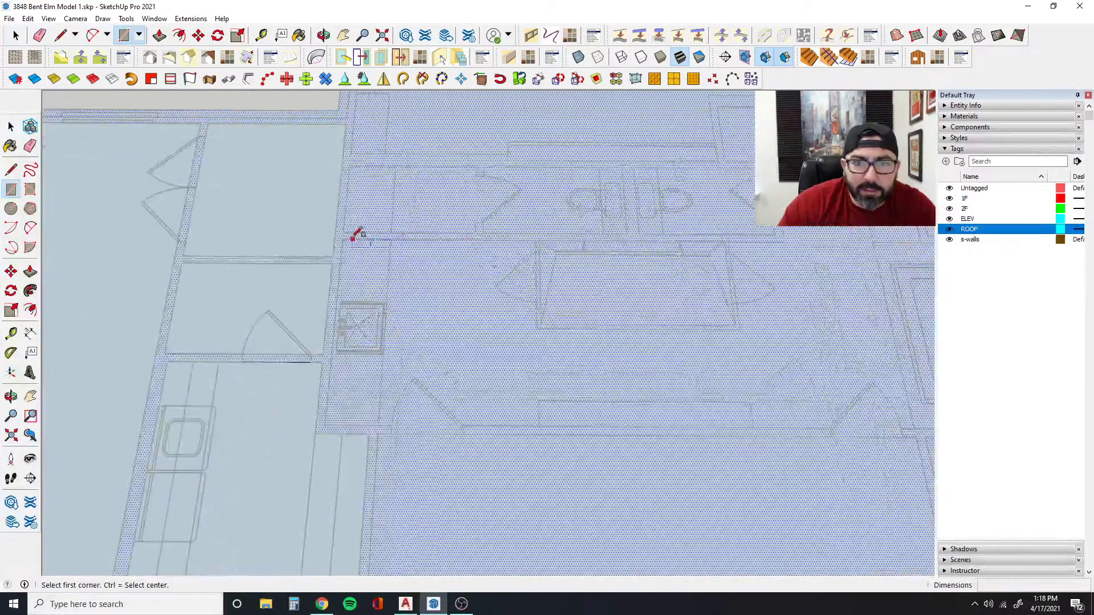
{"action": "left_click", "coordinate": [343, 239]}
{"action": "scroll", "coordinate": [426, 263], "scroll_direction": "down", "scroll_amount": 2}
{"action": "middle_click_drag", "start_coordinate": [725, 357], "coordinate": [589, 374], "text": "shift"}
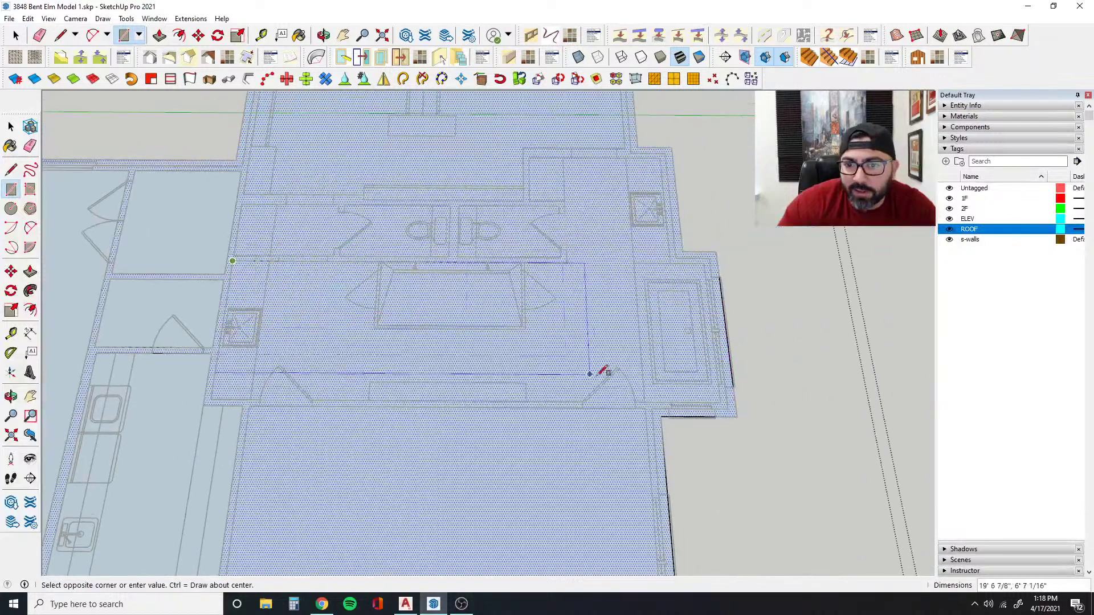
{"action": "left_click", "coordinate": [719, 399]}
- Trace a rectangle over the bathroom's upper sink area and a 3' by 2' one over the alcove beside it
{"action": "scroll", "coordinate": [664, 337], "scroll_direction": "up", "scroll_amount": 2}
{"action": "left_click", "coordinate": [559, 258]}
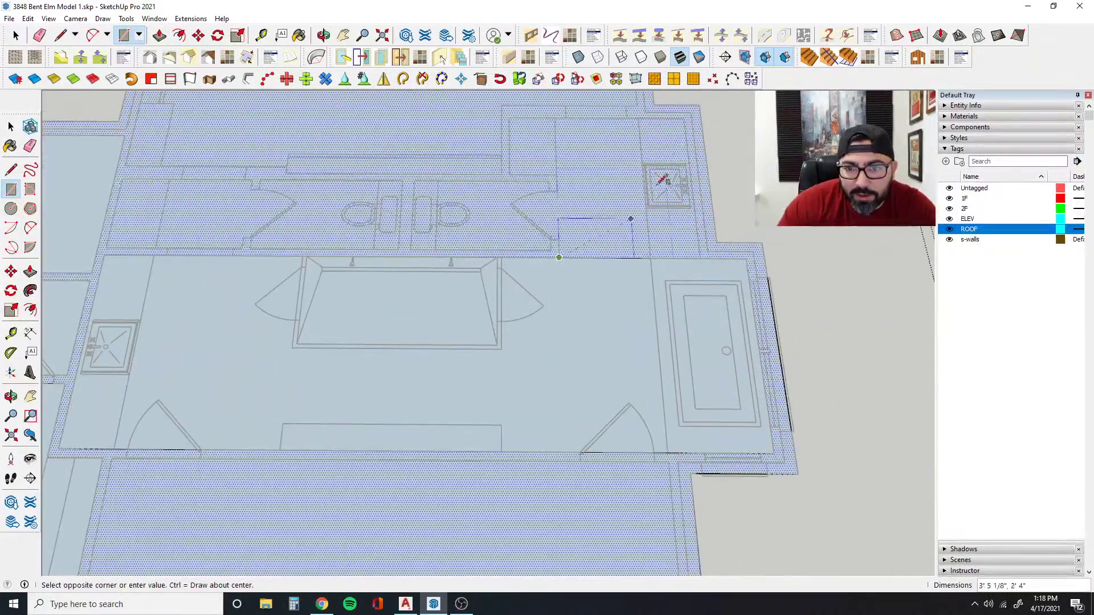
{"action": "left_click", "coordinate": [691, 113]}
{"action": "middle_click_drag", "start_coordinate": [512, 183], "coordinate": [518, 242]}
{"action": "scroll", "coordinate": [517, 243], "scroll_direction": "up", "scroll_amount": 2}
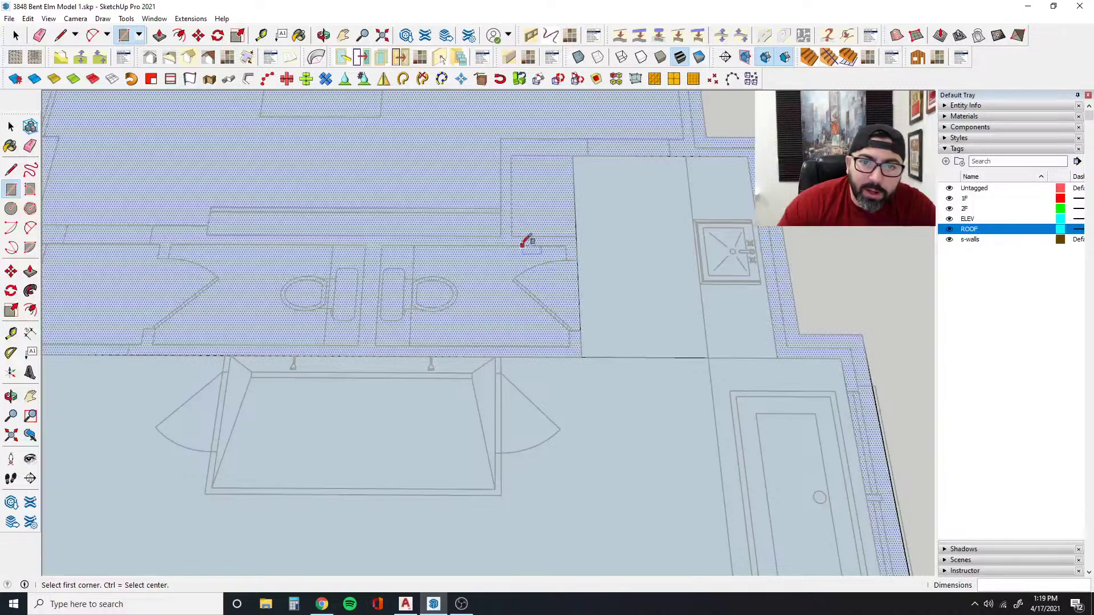
{"action": "left_click", "coordinate": [511, 236]}
{"action": "left_click", "coordinate": [573, 157]}
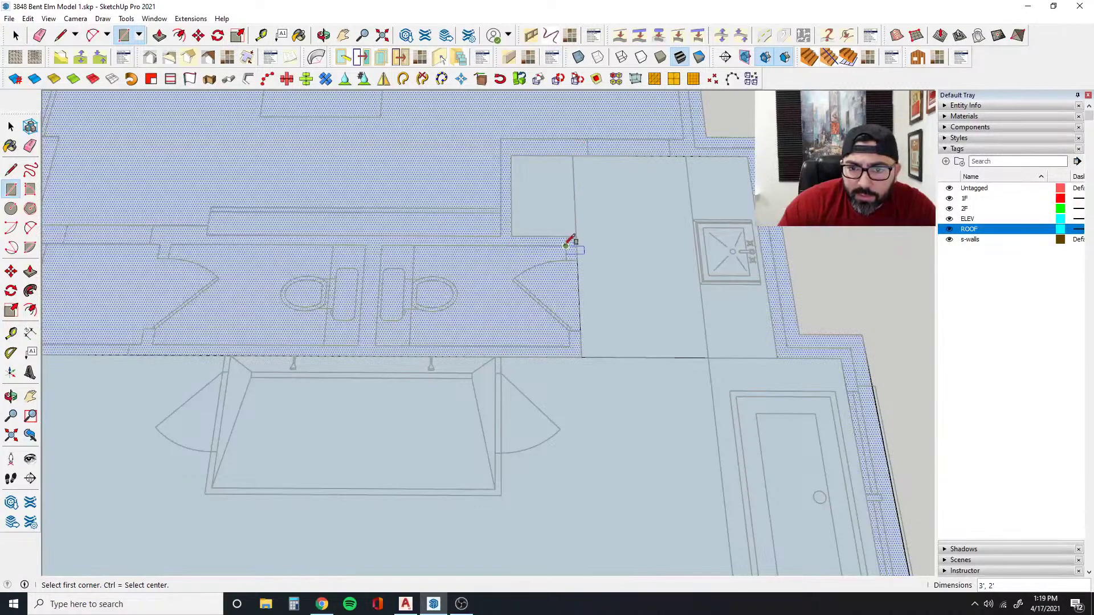
- Trace rectangles over the two toilet compartments and the small closet beside them
{"action": "left_click", "coordinate": [566, 246]}
{"action": "left_click", "coordinate": [375, 345]}
{"action": "left_click", "coordinate": [359, 345]}
{"action": "middle_click_drag", "start_coordinate": [398, 322], "coordinate": [756, 360], "text": "shift"}
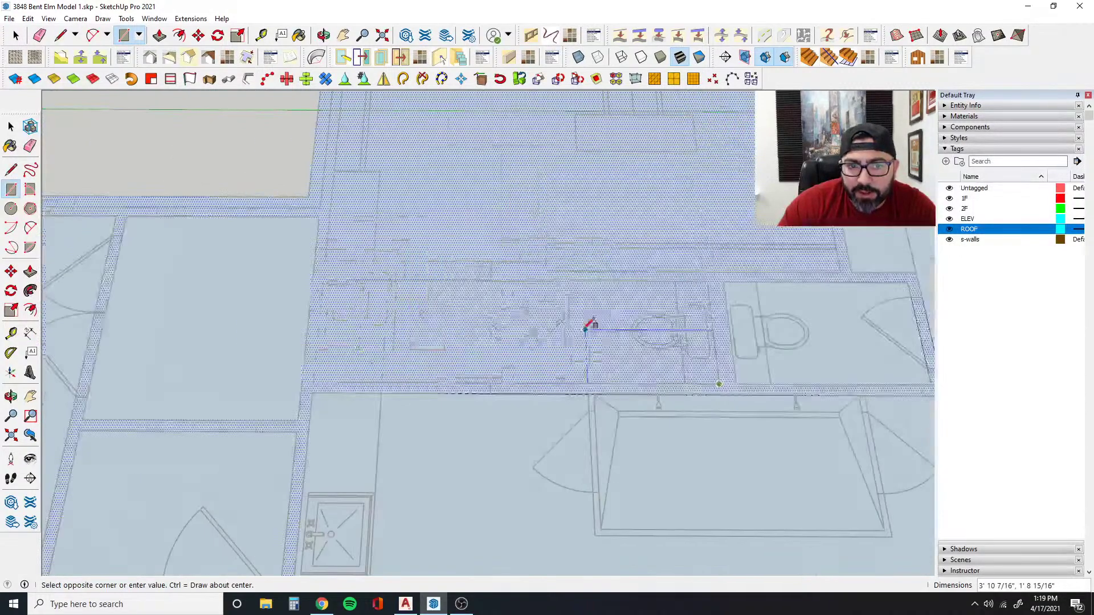
{"action": "left_click", "coordinate": [513, 281]}
{"action": "left_click", "coordinate": [502, 278]}
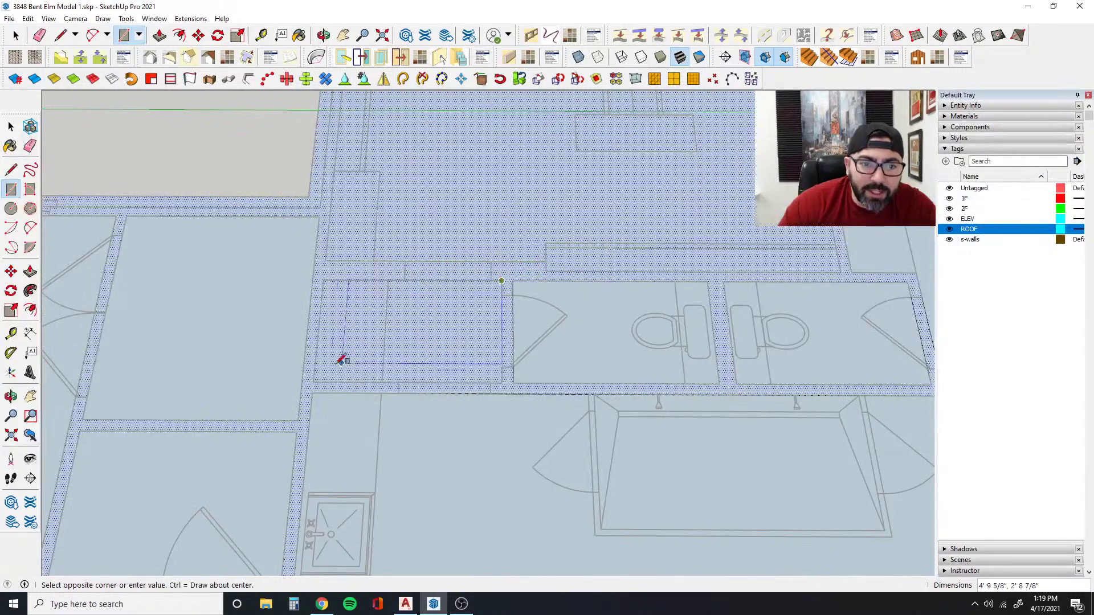
{"action": "left_click", "coordinate": [314, 381]}
{"action": "scroll", "coordinate": [452, 320], "scroll_direction": "down", "scroll_amount": 4}
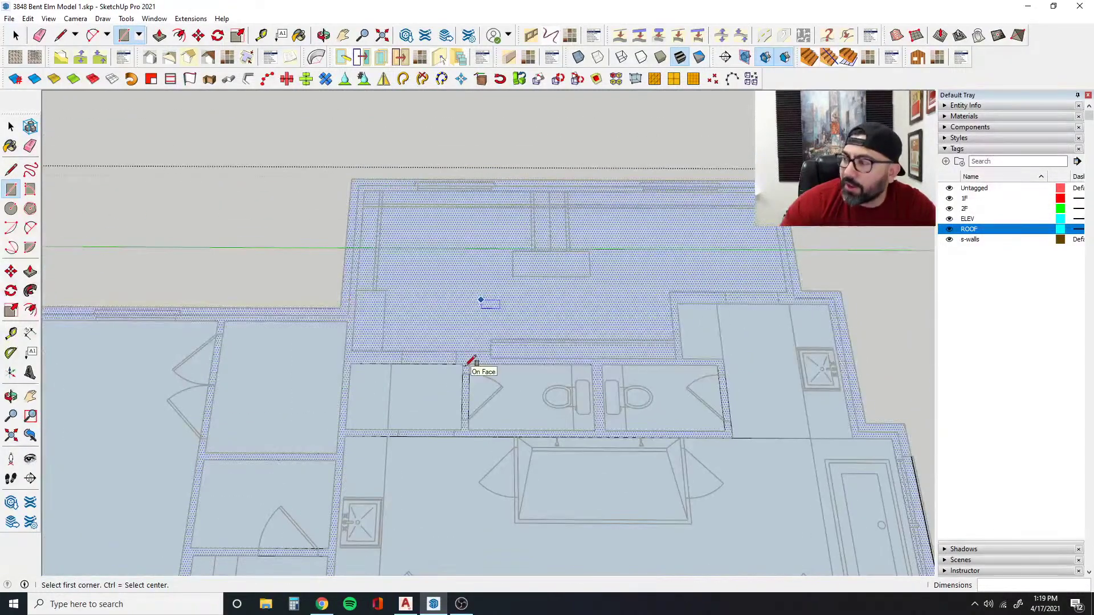
- Trace the walk-in closet above the toilet compartments with a 16' by 3'4" rectangle and a wider one over its upper part
{"action": "middle_click_drag", "start_coordinate": [471, 361], "coordinate": [665, 310]}
{"action": "left_click", "coordinate": [666, 310]}
{"action": "scroll", "coordinate": [415, 351], "scroll_direction": "up", "scroll_amount": 2}
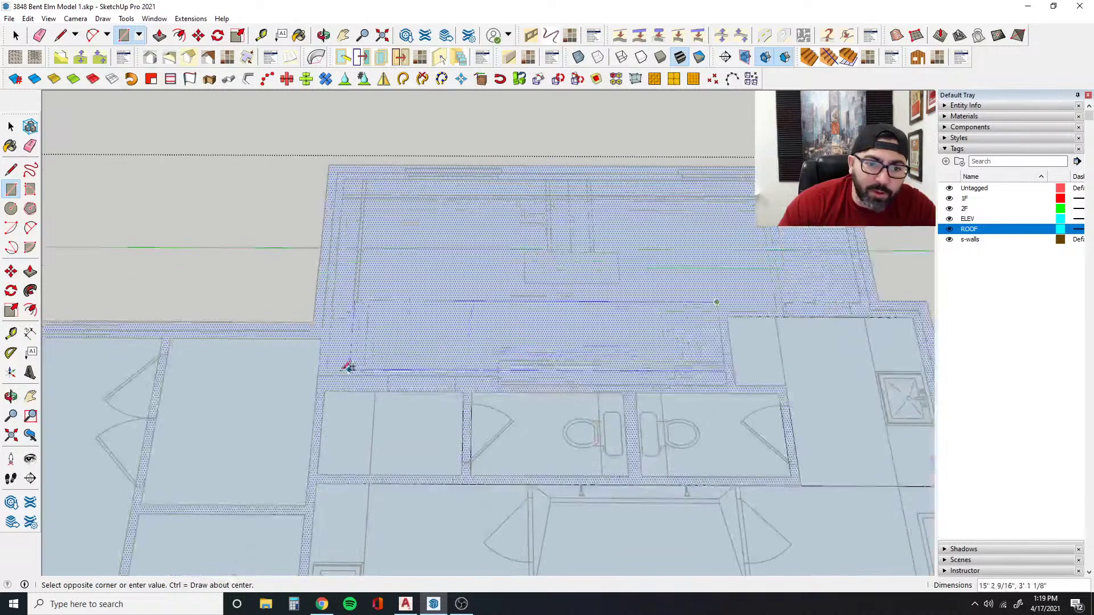
{"action": "left_click", "coordinate": [332, 373]}
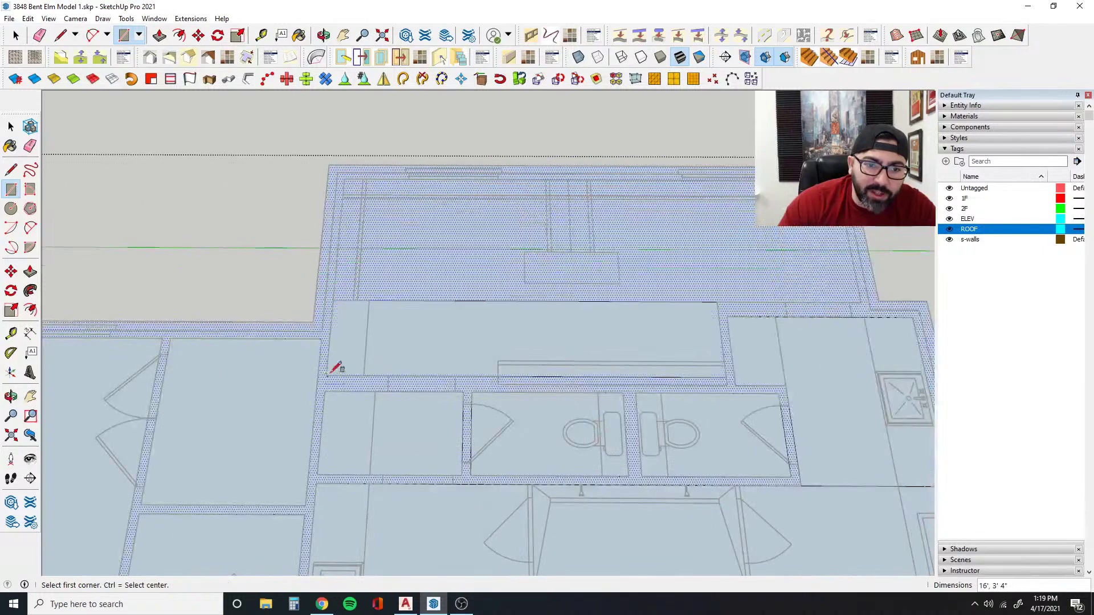
{"action": "left_click", "coordinate": [861, 301]}
{"action": "left_click", "coordinate": [331, 167]}
{"action": "scroll", "coordinate": [477, 237], "scroll_direction": "down", "scroll_amount": 2}
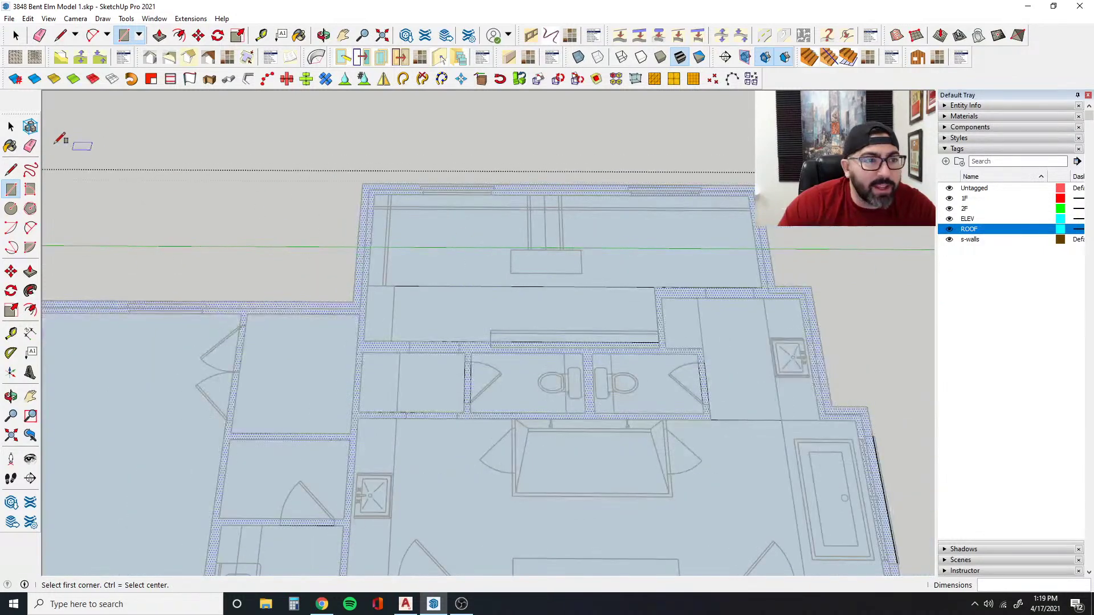
- Erase the dividing line between the two rectangles traced over the walk-in closet
{"action": "left_click", "coordinate": [30, 145]}
{"action": "scroll", "coordinate": [485, 279], "scroll_direction": "down", "scroll_amount": 2}
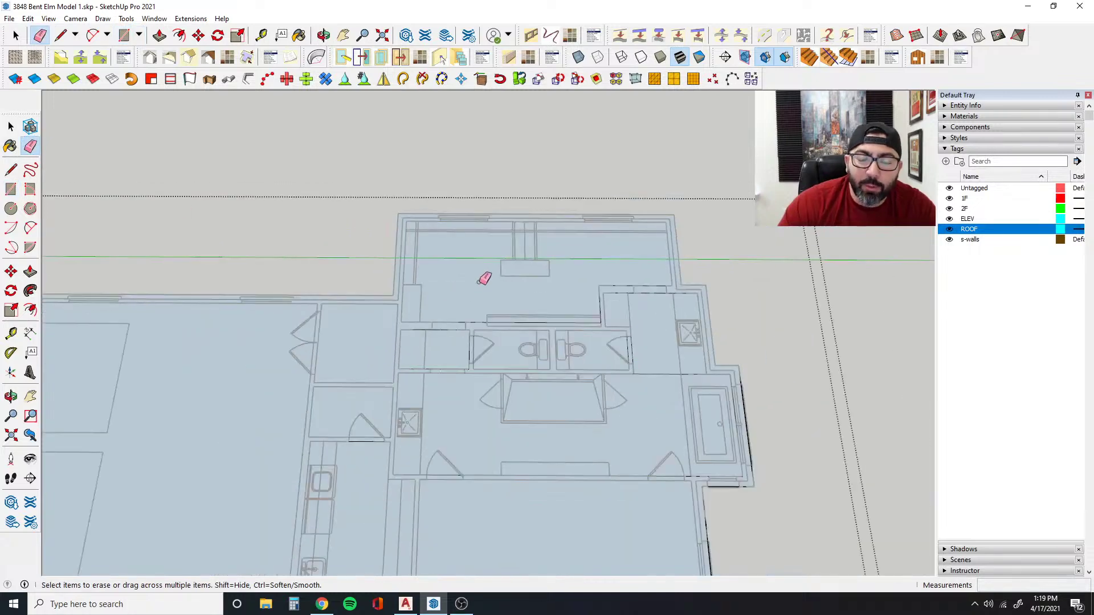
{"action": "scroll", "coordinate": [490, 276], "scroll_direction": "down", "scroll_amount": 2}
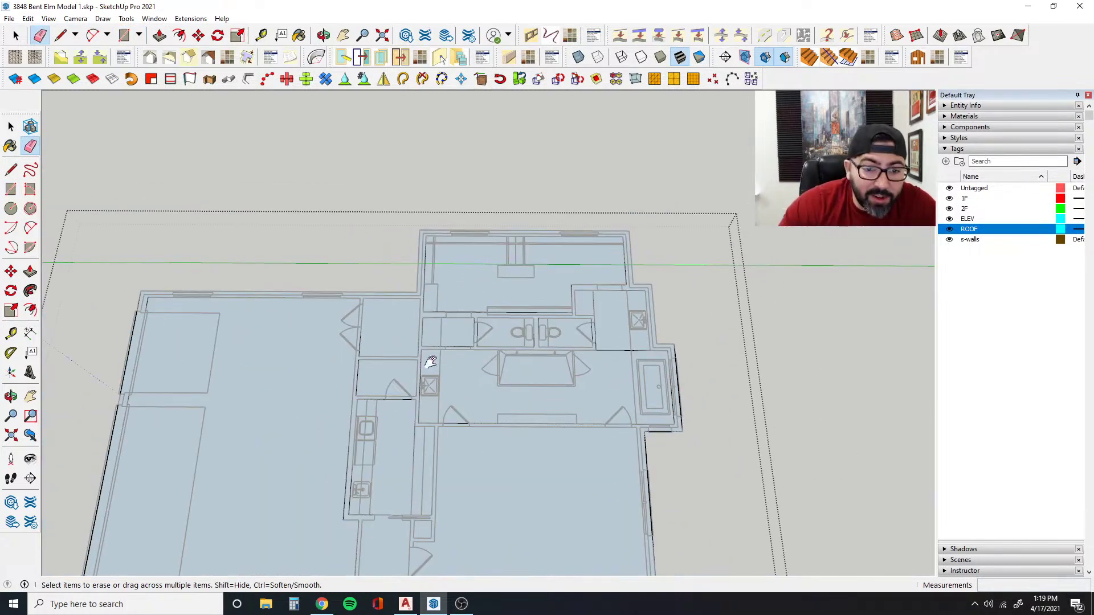
{"action": "middle_click_drag", "start_coordinate": [430, 363], "coordinate": [500, 273], "text": "shift"}
{"action": "middle_click_drag", "start_coordinate": [495, 371], "coordinate": [544, 237], "text": "shift"}
{"action": "scroll", "coordinate": [545, 239], "scroll_direction": "down", "scroll_amount": 2}
{"action": "scroll", "coordinate": [497, 359], "scroll_direction": "up", "scroll_amount": 2}
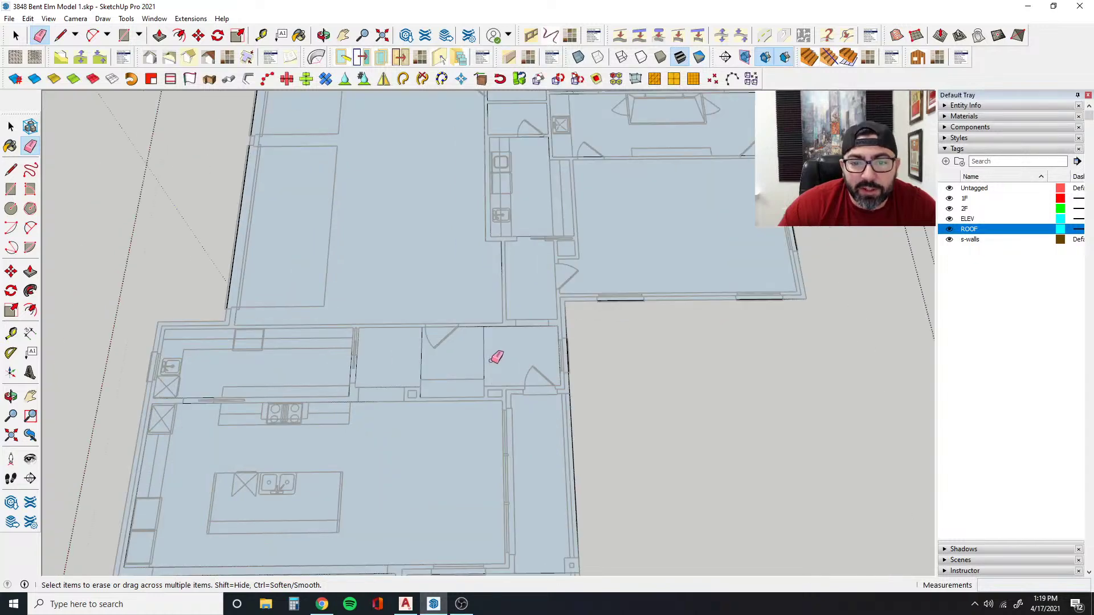
- Erase the leftover dividing lines in the laundry room and entry hall with the 1F tag temporarily hidden
{"action": "left_click", "coordinate": [949, 198]}
{"action": "scroll", "coordinate": [471, 368], "scroll_direction": "up", "scroll_amount": 3}
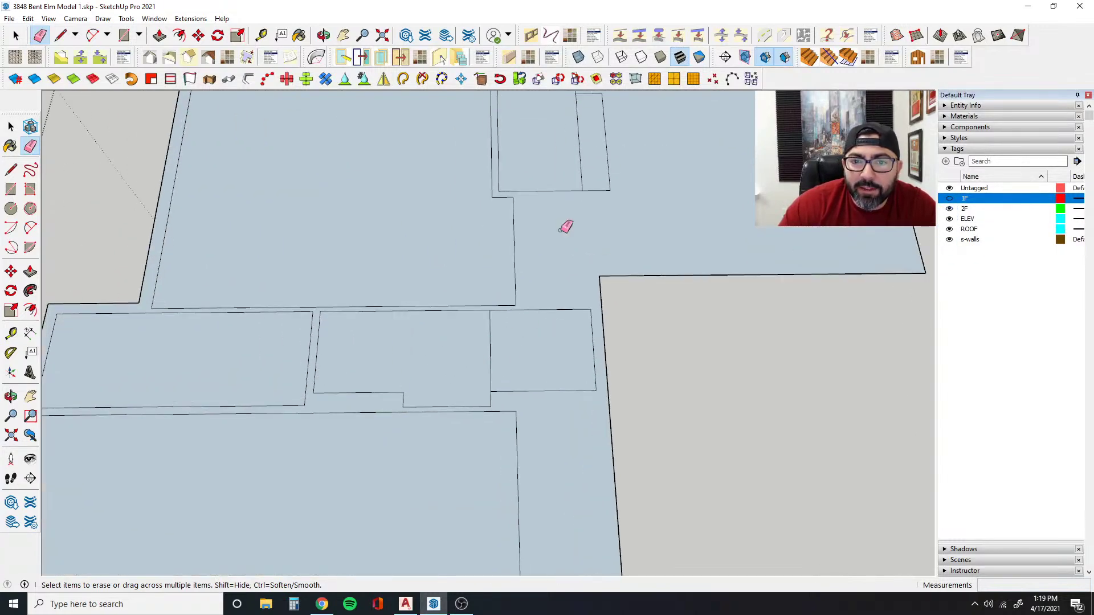
{"action": "scroll", "coordinate": [477, 341], "scroll_direction": "down", "scroll_amount": 3}
{"action": "scroll", "coordinate": [536, 278], "scroll_direction": "up", "scroll_amount": 2}
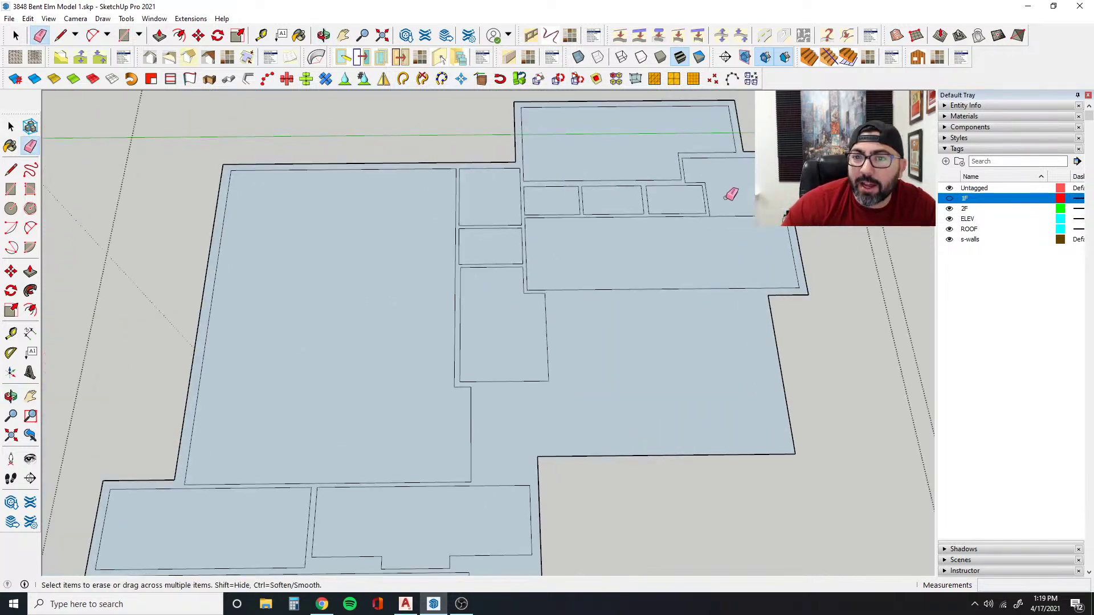
{"action": "left_click", "coordinate": [949, 199]}
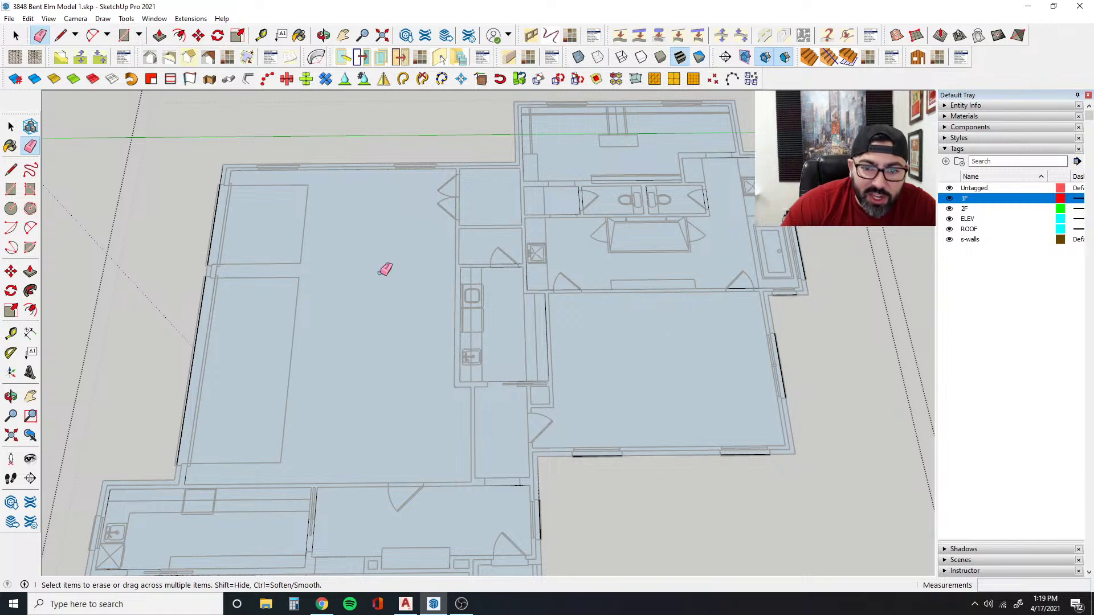
- Select the remaining untraced face and trace the bedroom below the main bathroom with two adjoining rectangles
{"action": "left_click", "coordinate": [11, 127]}
{"action": "left_click", "coordinate": [623, 373]}
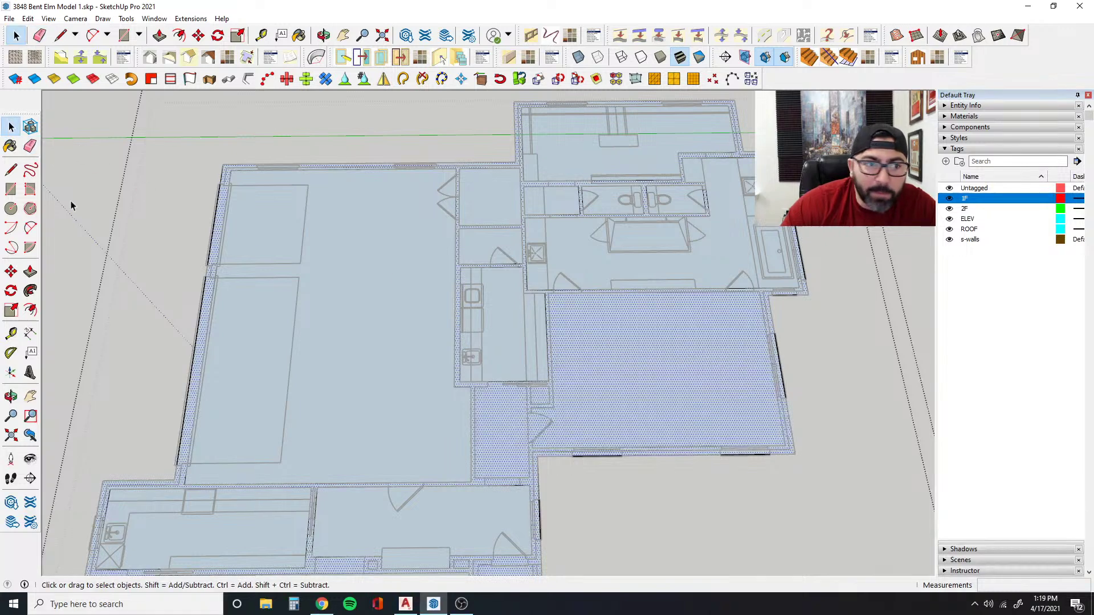
{"action": "left_click", "coordinate": [11, 189]}
{"action": "scroll", "coordinate": [593, 359], "scroll_direction": "up", "scroll_amount": 2}
{"action": "left_click", "coordinate": [535, 432]}
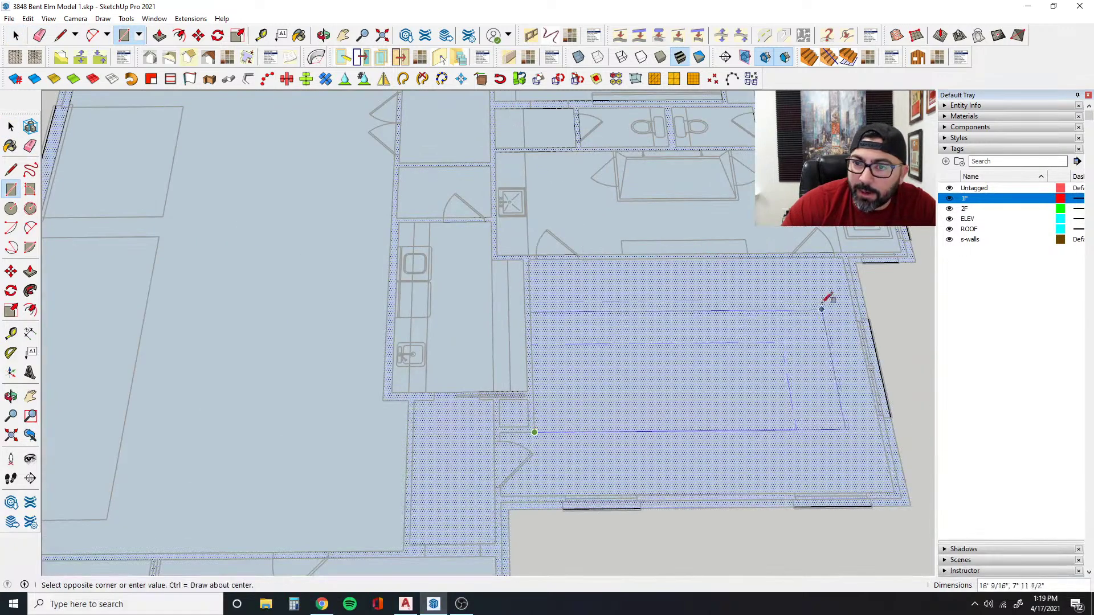
{"action": "left_click", "coordinate": [849, 256]}
{"action": "mouse_move", "coordinate": [533, 433]}
{"action": "middle_mouse_down", "text": "shift"}
{"action": "mouse_move", "coordinate": [393, 370]}
{"action": "mouse_move", "coordinate": [499, 348]}
{"action": "middle_mouse_up", "text": "shift"}
{"action": "left_click", "coordinate": [360, 370]}
{"action": "left_click", "coordinate": [753, 422]}
- Trace a rectangle over the short hallway beside the bedroom and erase the dividing line across the bedroom
{"action": "scroll", "coordinate": [420, 293], "scroll_direction": "up", "scroll_amount": 2}
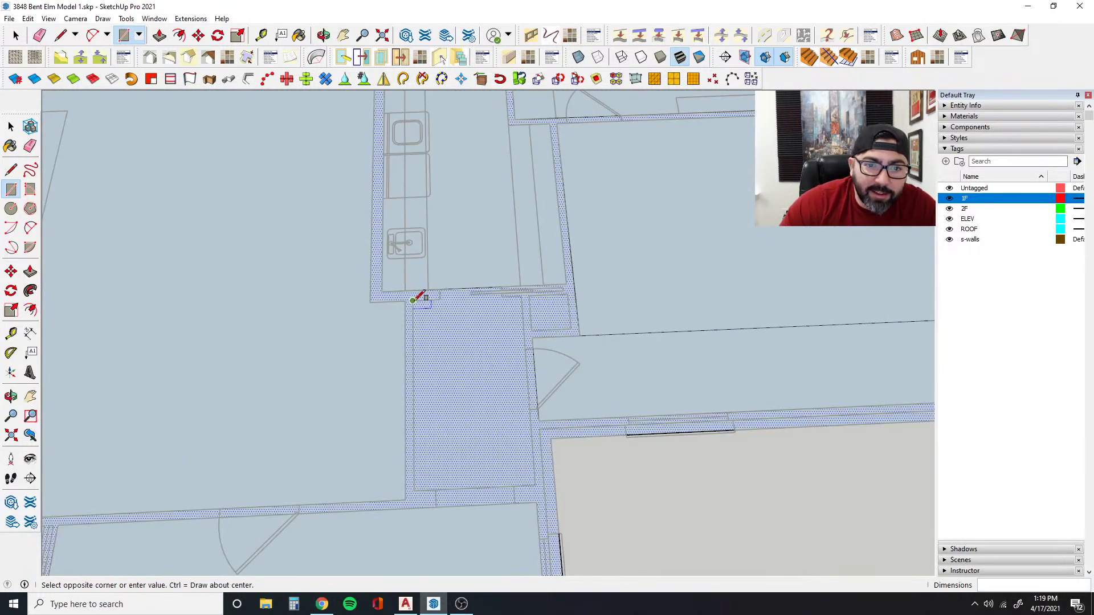
{"action": "left_click", "coordinate": [11, 126]}
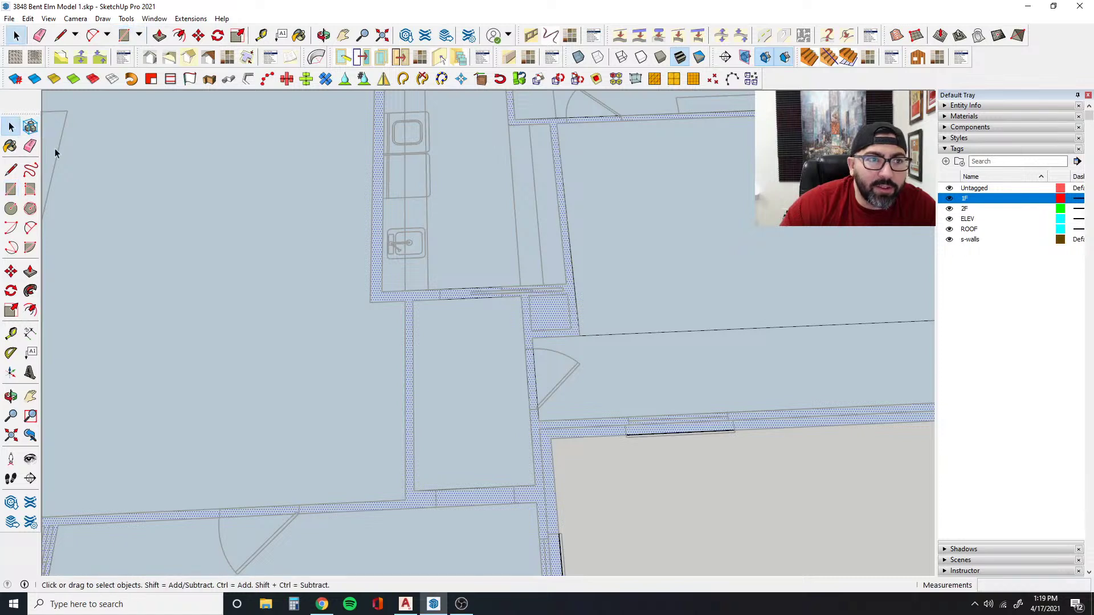
{"action": "left_click", "coordinate": [30, 146]}
{"action": "left_click", "coordinate": [654, 338]}
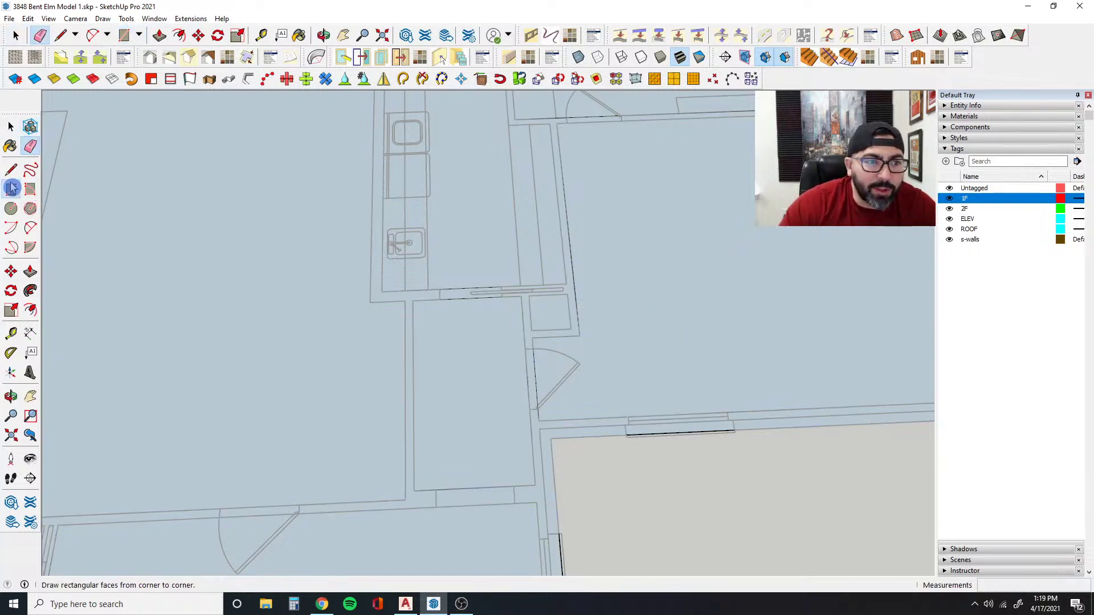
- Trace a 1'8" by 1'8" rectangle over the small chase above the bedroom door
{"action": "left_click", "coordinate": [10, 188]}
{"action": "scroll", "coordinate": [530, 300], "scroll_direction": "up", "scroll_amount": 3}
{"action": "left_click", "coordinate": [501, 270]}
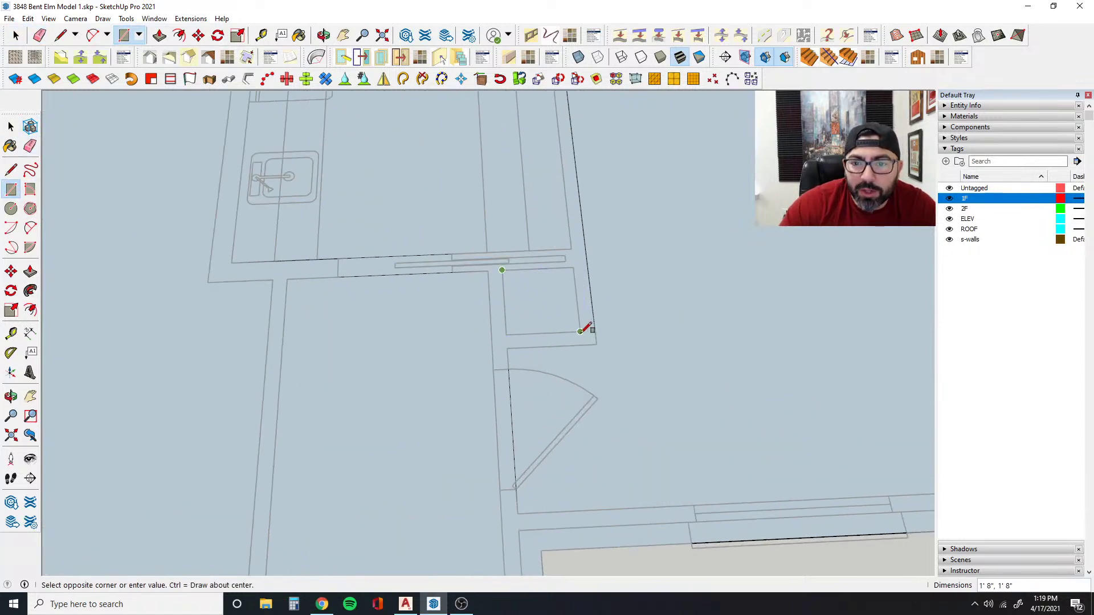
{"action": "left_click", "coordinate": [580, 331]}
{"action": "left_click", "coordinate": [10, 126]}
{"action": "scroll", "coordinate": [564, 312], "scroll_direction": "down", "scroll_amount": 2}
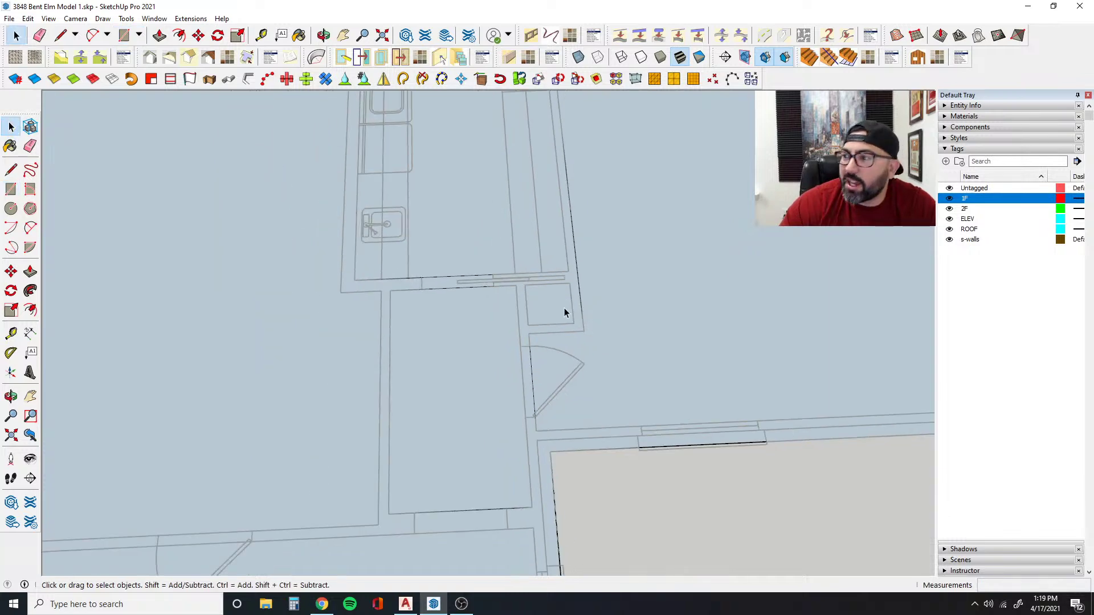
{"action": "scroll", "coordinate": [592, 314], "scroll_direction": "down", "scroll_amount": 2}
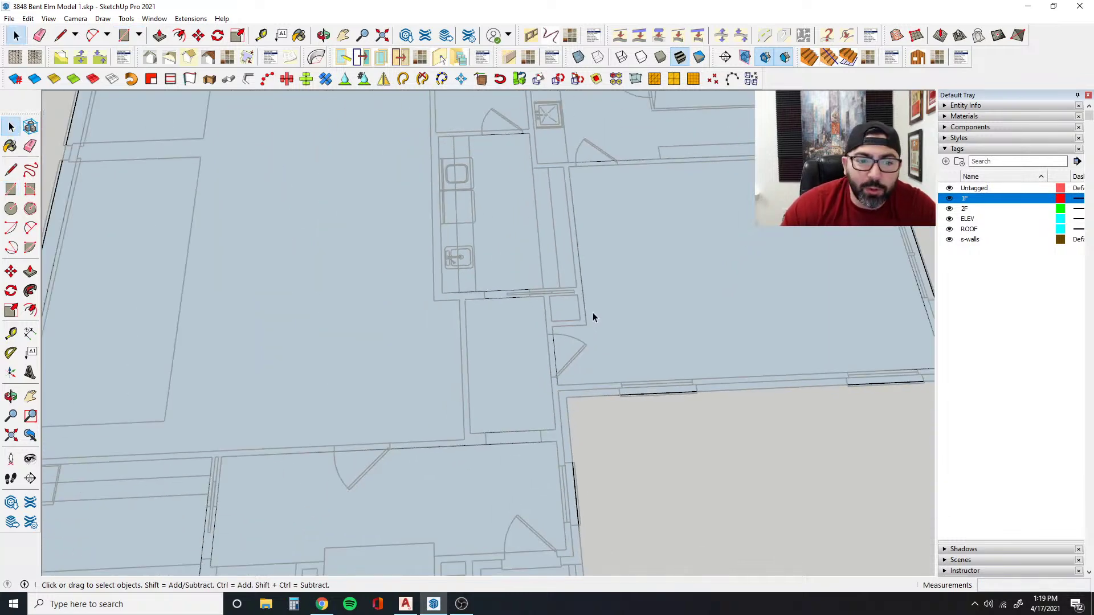
{"action": "scroll", "coordinate": [483, 299], "scroll_direction": "down", "scroll_amount": 3}
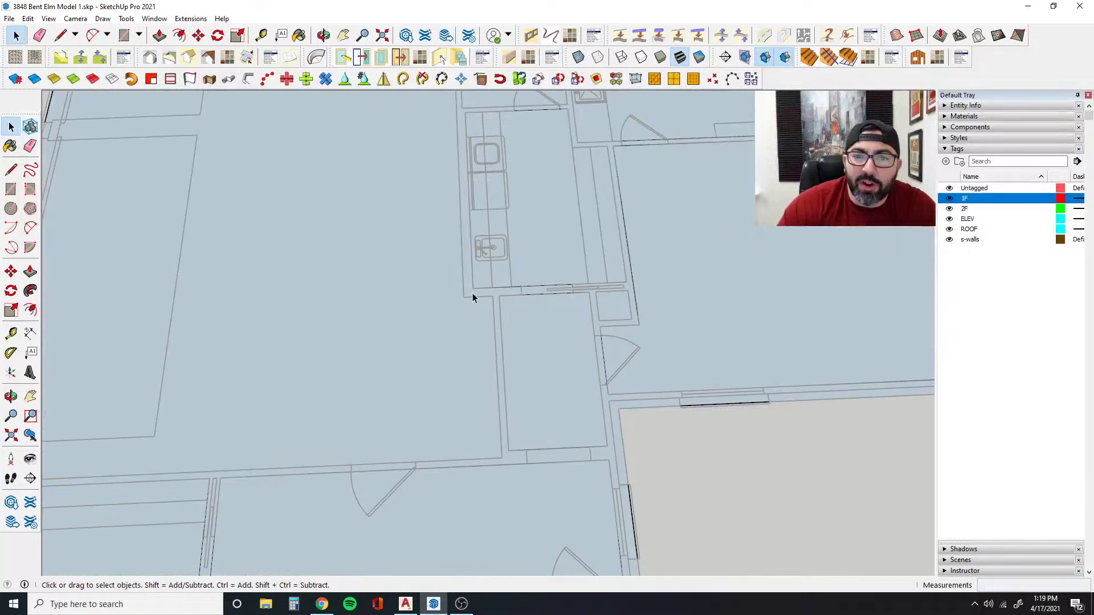
- Select the remaining wall face and trace a rectangle over the narrow strip beside the kitchen, out to the exterior edge
{"action": "left_click", "coordinate": [487, 301]}
{"action": "scroll", "coordinate": [487, 301], "scroll_direction": "down", "scroll_amount": 2}
{"action": "key", "text": "r"}
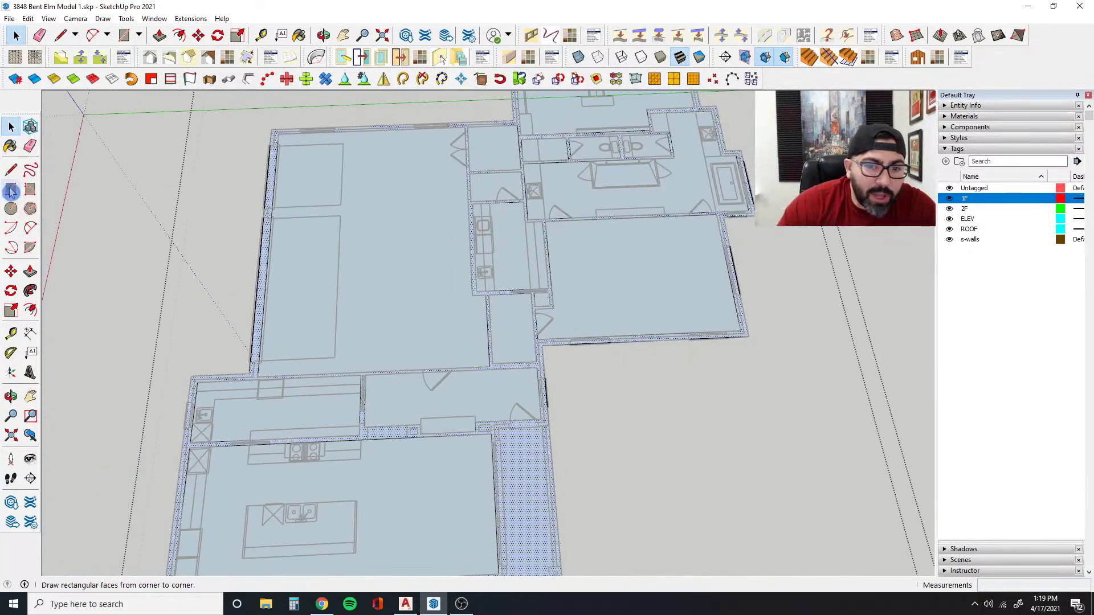
{"action": "scroll", "coordinate": [488, 361], "scroll_direction": "up", "scroll_amount": 4}
{"action": "middle_click_drag", "start_coordinate": [488, 361], "coordinate": [506, 408], "text": "shift"}
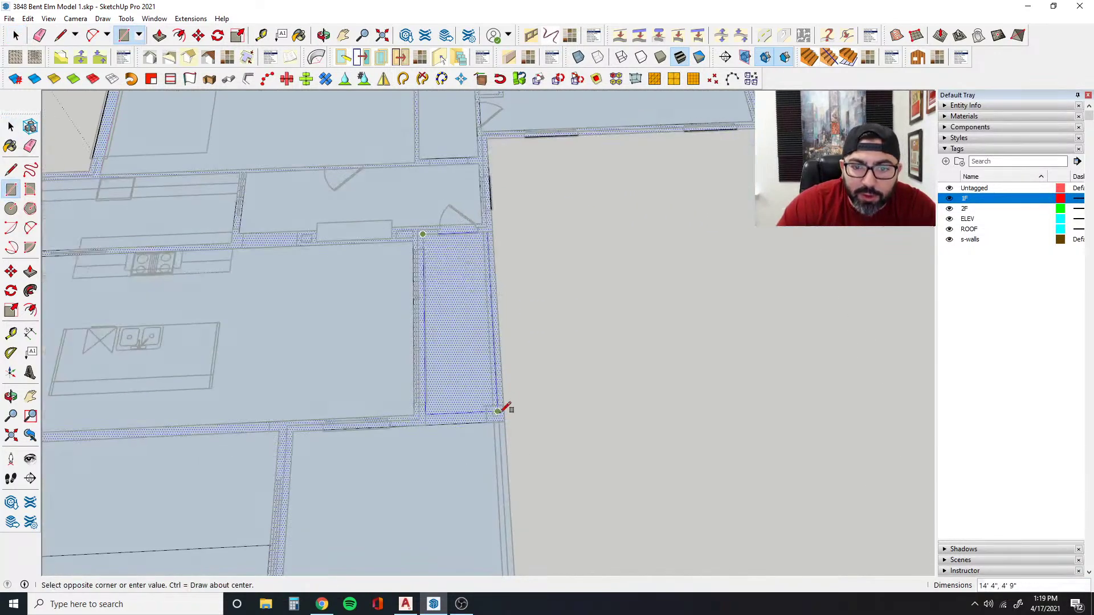
{"action": "left_click", "coordinate": [508, 420]}
- Erase the dividing line between the strip beside the kitchen and the larger area below it
{"action": "left_click", "coordinate": [29, 147]}
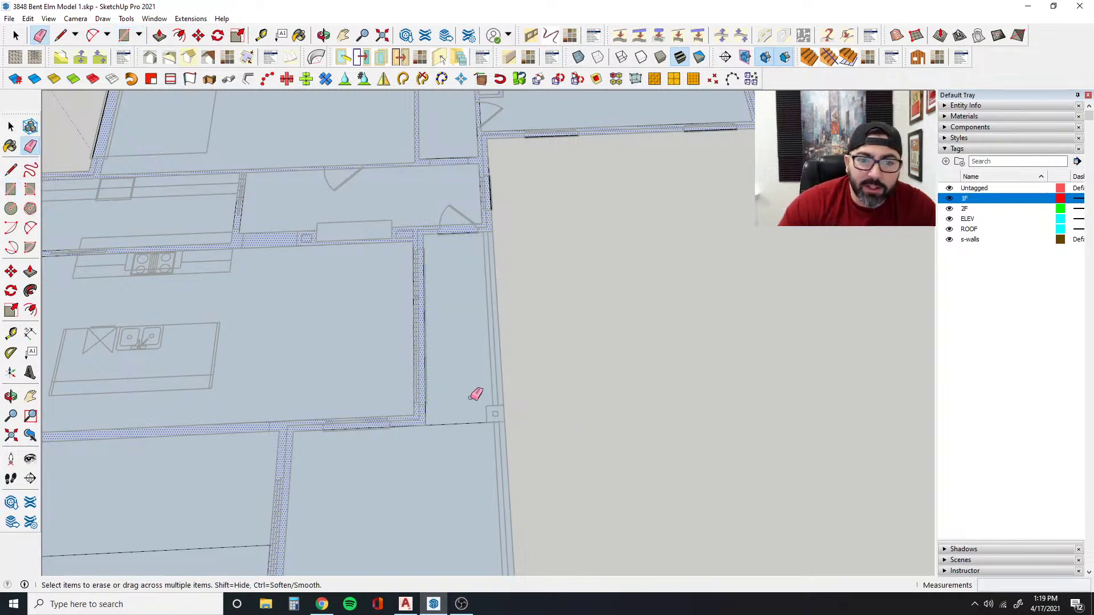
{"action": "scroll", "coordinate": [507, 429], "scroll_direction": "down", "scroll_amount": 3}
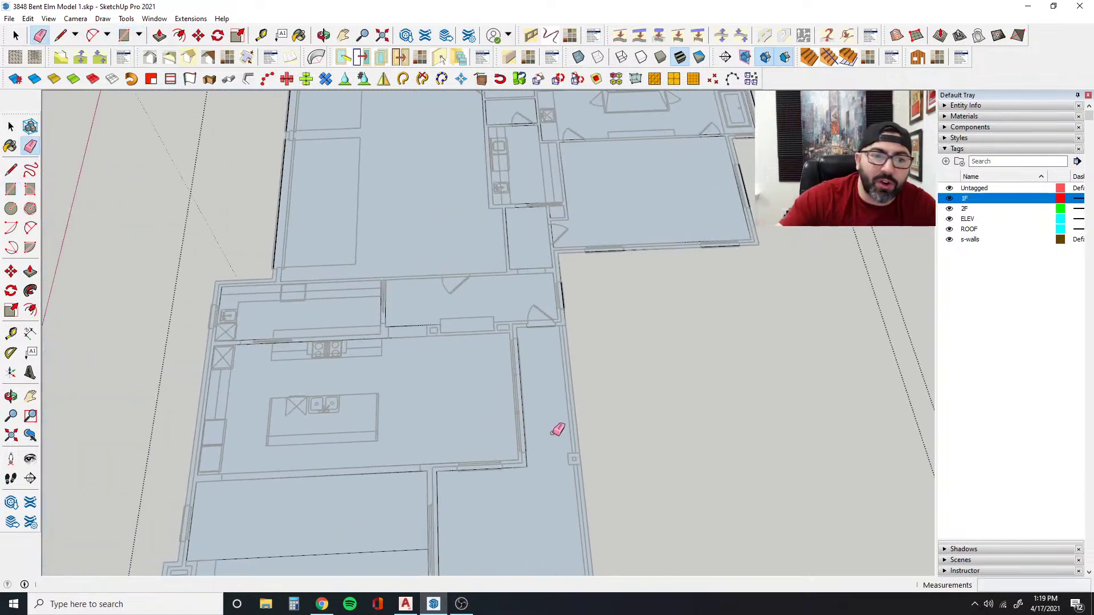
{"action": "scroll", "coordinate": [457, 342], "scroll_direction": "down", "scroll_amount": 3}
{"action": "key", "text": "space"}
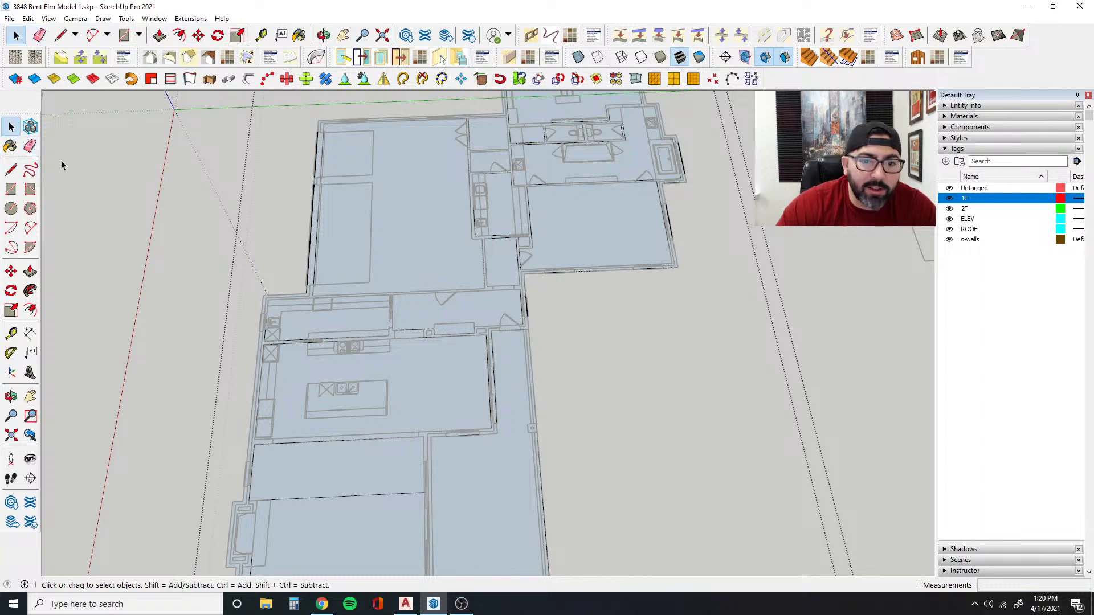
{"action": "mouse_move", "coordinate": [319, 296]}
{"action": "middle_mouse_down"}
{"action": "mouse_move", "coordinate": [378, 325]}
{"action": "mouse_move", "coordinate": [435, 312]}
{"action": "middle_mouse_up"}
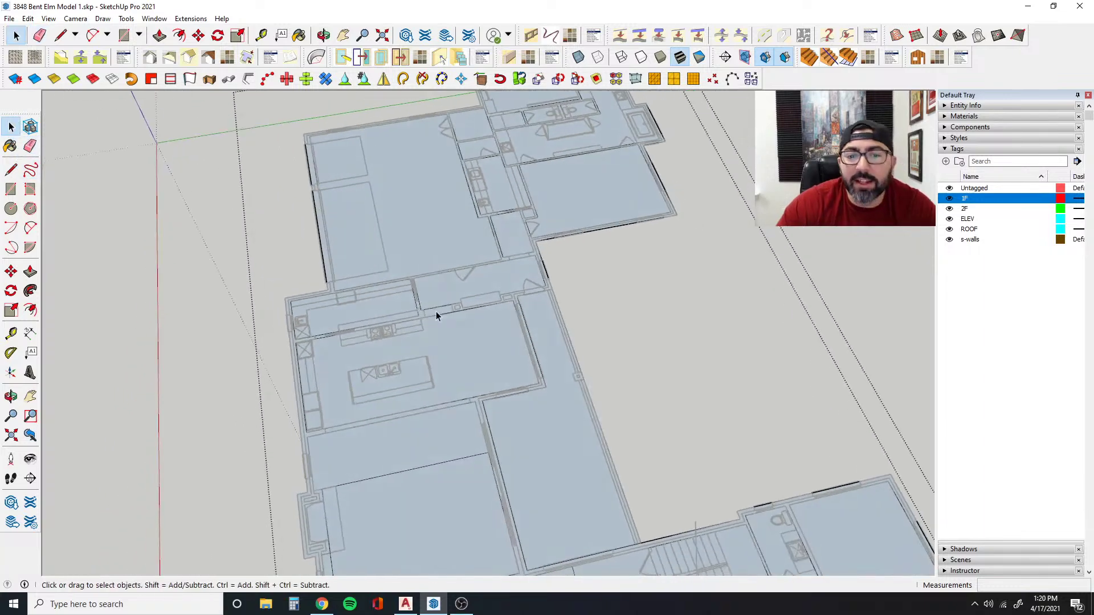
- Erase the dividing line across the living room and the extra line along its wall below the fireplace
{"action": "left_click", "coordinate": [30, 148]}
{"action": "mouse_move", "coordinate": [364, 398]}
{"action": "middle_mouse_down"}
{"action": "mouse_move", "coordinate": [391, 415]}
{"action": "mouse_move", "coordinate": [410, 452]}
{"action": "middle_mouse_up"}
{"action": "scroll", "coordinate": [383, 447], "scroll_direction": "up", "scroll_amount": 5}
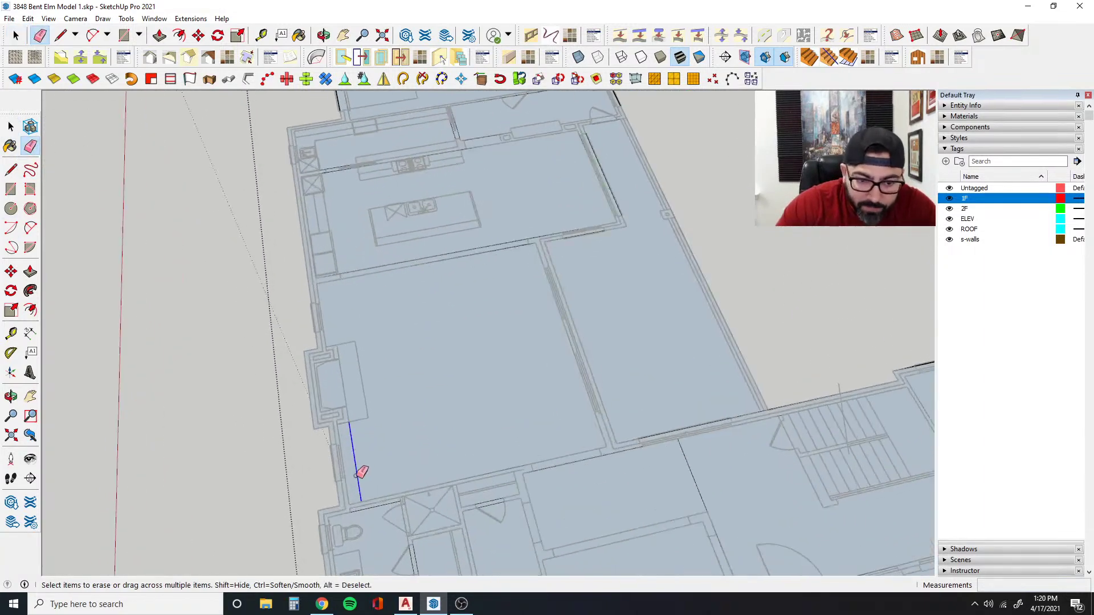
{"action": "scroll", "coordinate": [518, 464], "scroll_direction": "down", "scroll_amount": 4}
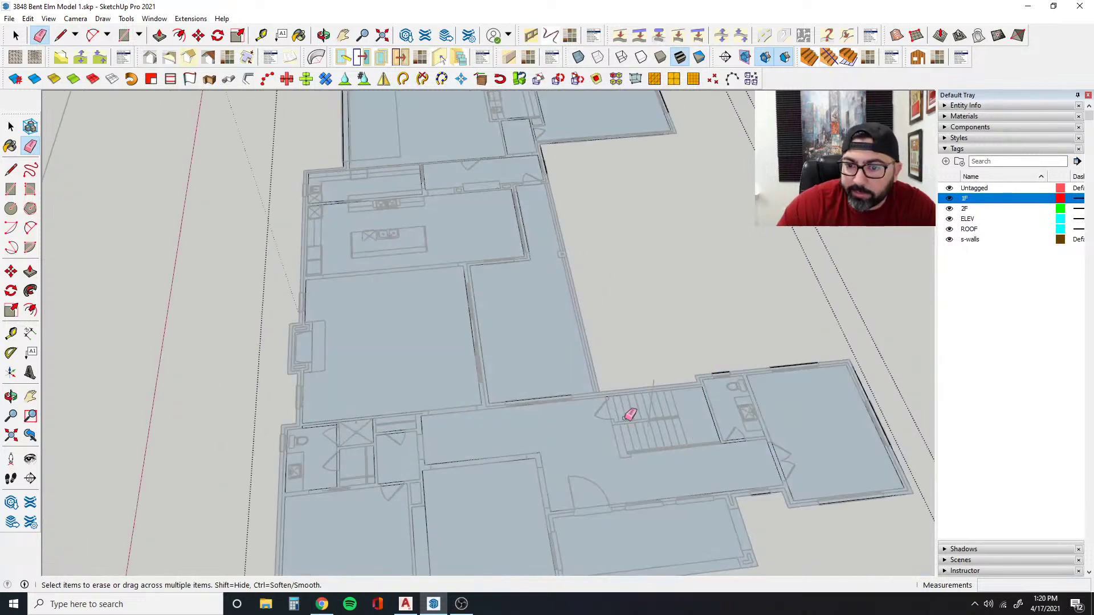
- Hide the 1F tag to check the traced room outlines without the plan, and show it again
{"action": "left_click", "coordinate": [11, 127]}
{"action": "left_click", "coordinate": [949, 199]}
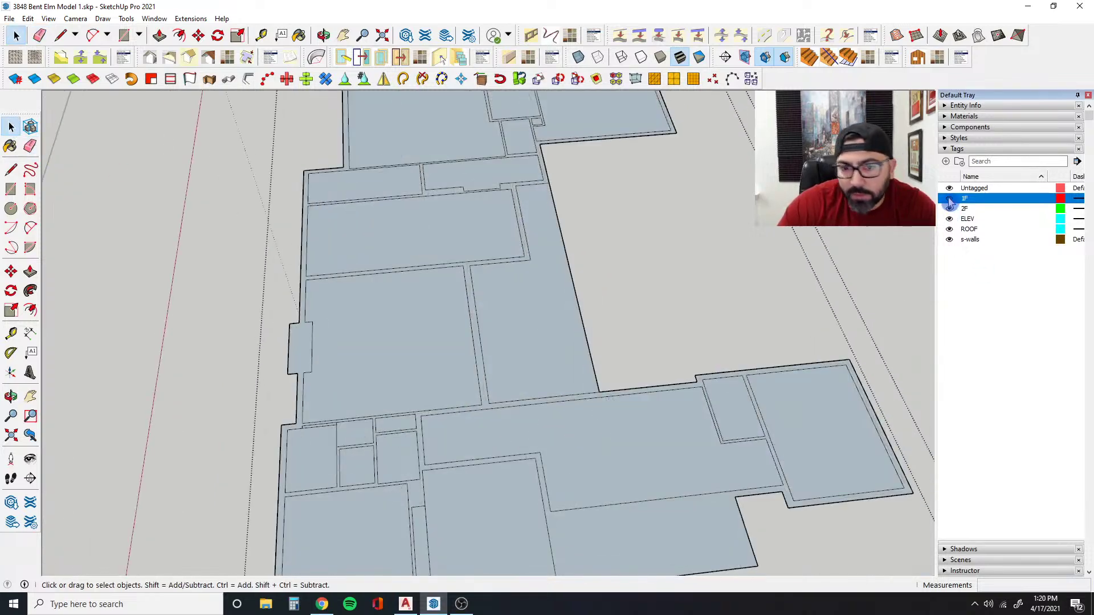
{"action": "scroll", "coordinate": [673, 356], "scroll_direction": "down", "scroll_amount": 1}
{"action": "middle_click_drag", "start_coordinate": [671, 356], "coordinate": [557, 434]}
{"action": "left_click", "coordinate": [949, 198]}
- Trace a rectangle over the front porch recess beside the entry door, keeping the remaining wall face selected
{"action": "key", "text": "c"}
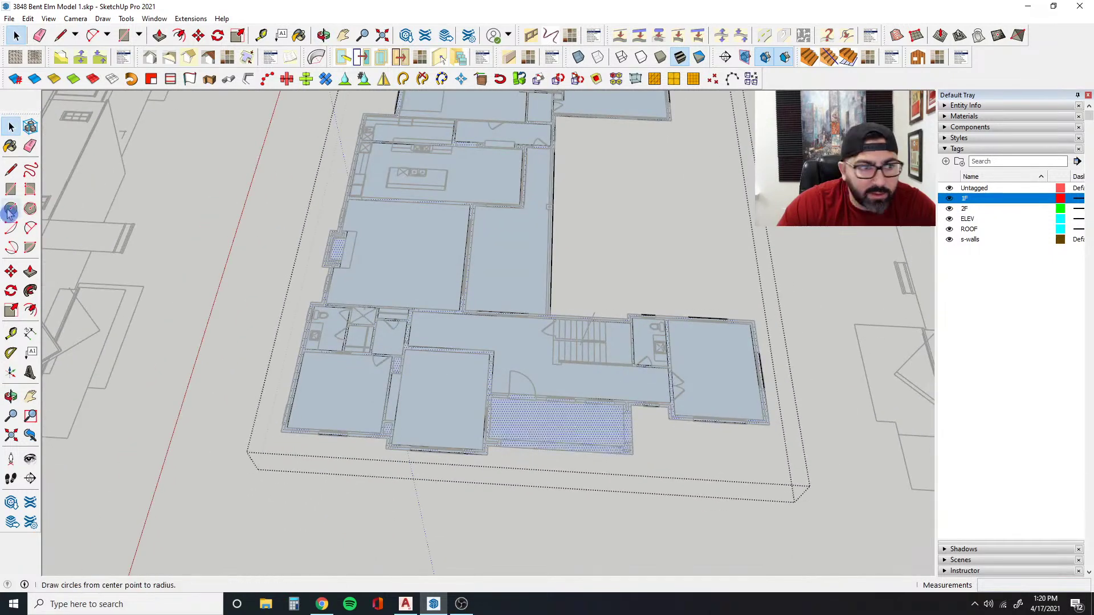
{"action": "key", "text": "r"}
{"action": "scroll", "coordinate": [502, 406], "scroll_direction": "up", "scroll_amount": 3}
{"action": "left_click", "coordinate": [464, 375]}
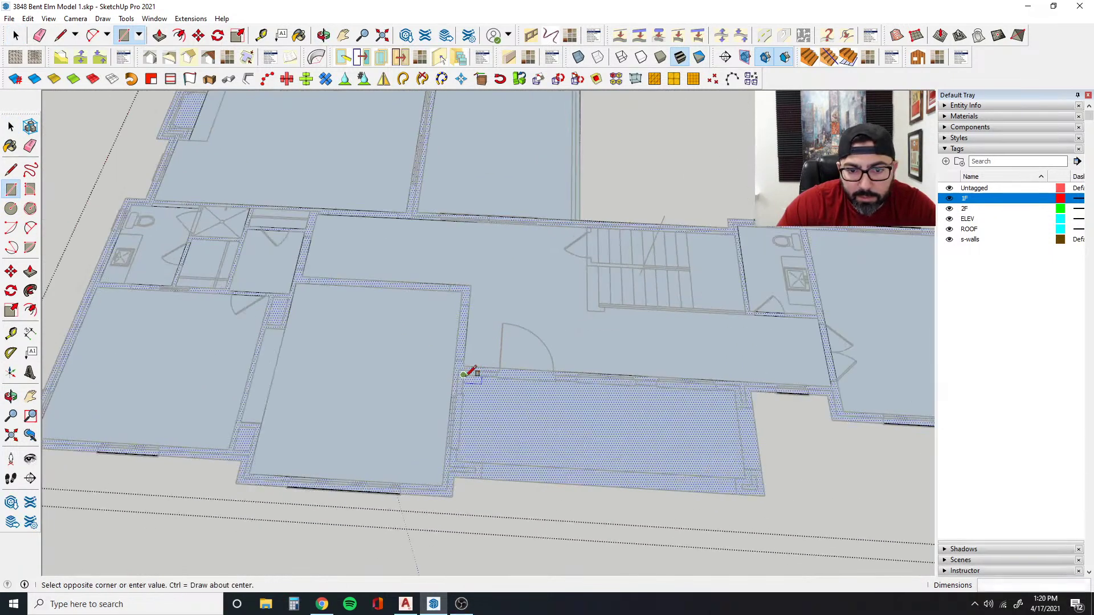
{"action": "left_click", "coordinate": [746, 478]}
{"action": "scroll", "coordinate": [642, 424], "scroll_direction": "down", "scroll_amount": 5}
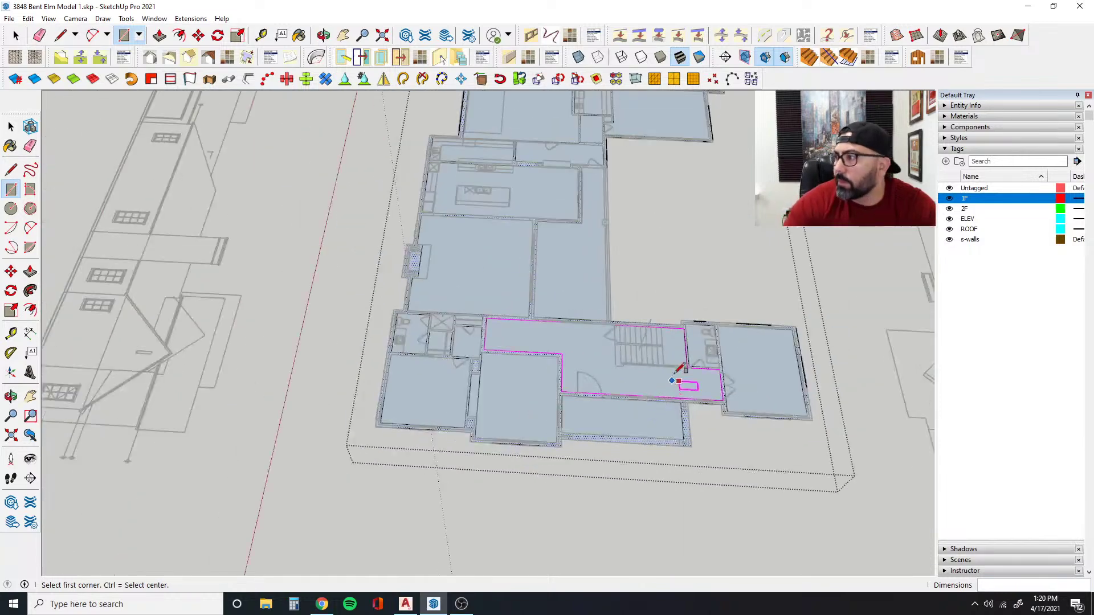
{"action": "middle_click_drag", "start_coordinate": [676, 380], "coordinate": [565, 382]}
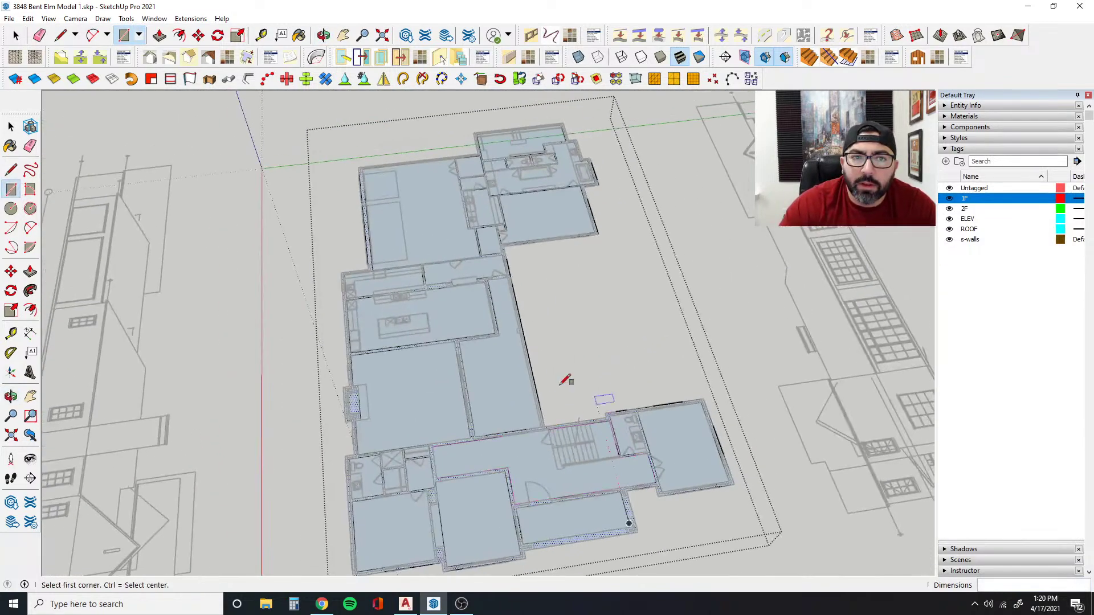
{"action": "left_click", "coordinate": [10, 127]}
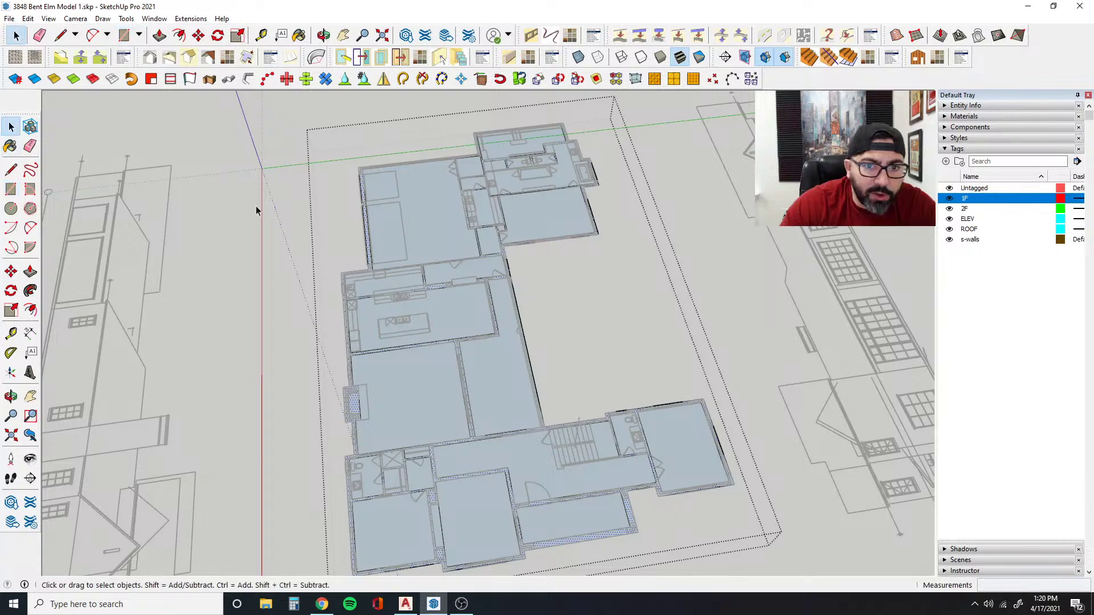
- Select the wall face to check which closed areas of the first-floor plan are still untraced
{"action": "scroll", "coordinate": [488, 291], "scroll_direction": "up", "scroll_amount": 3}
{"action": "left_click", "coordinate": [455, 272]}
{"action": "scroll", "coordinate": [410, 282], "scroll_direction": "up", "scroll_amount": 4}
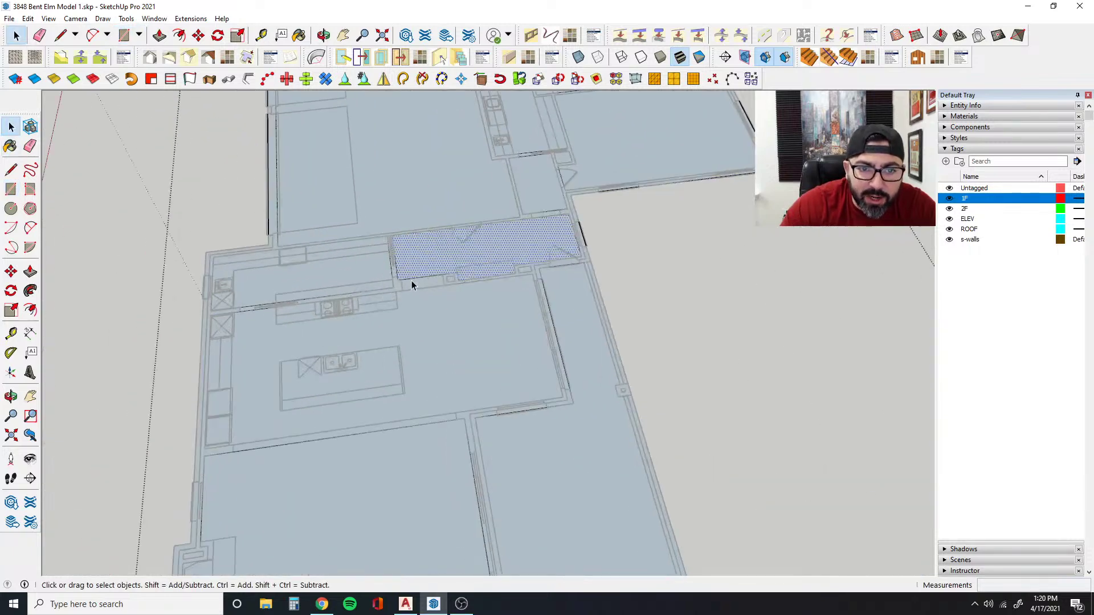
{"action": "scroll", "coordinate": [415, 287], "scroll_direction": "down", "scroll_amount": 1}
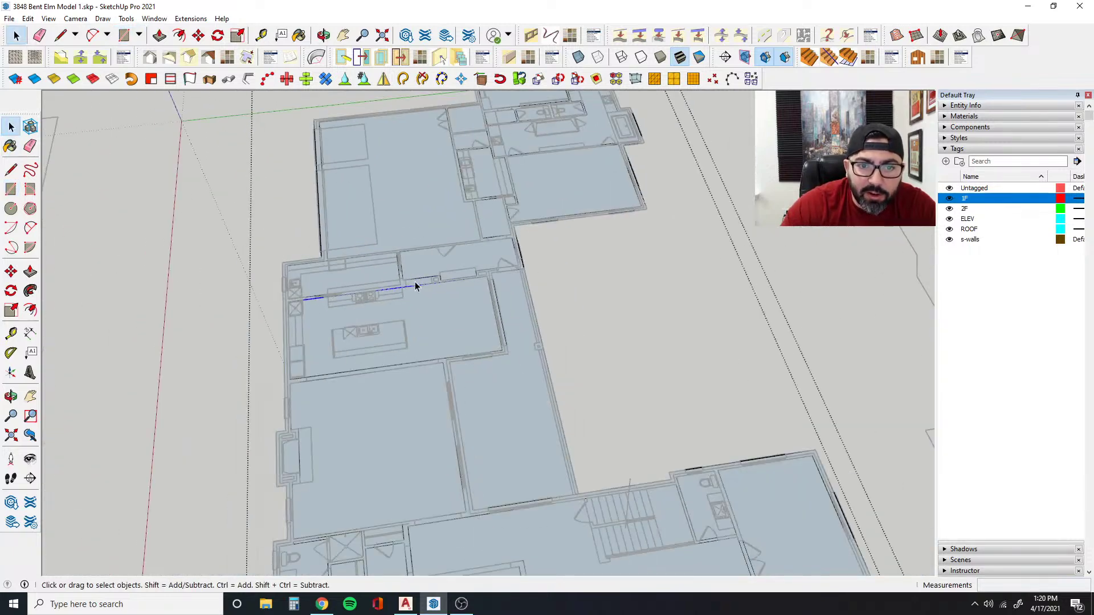
{"action": "middle_click_drag", "start_coordinate": [396, 338], "coordinate": [349, 295]}
{"action": "middle_click_drag", "start_coordinate": [384, 386], "coordinate": [413, 266], "text": "shift"}
{"action": "scroll", "coordinate": [412, 412], "scroll_direction": "up", "scroll_amount": 3}
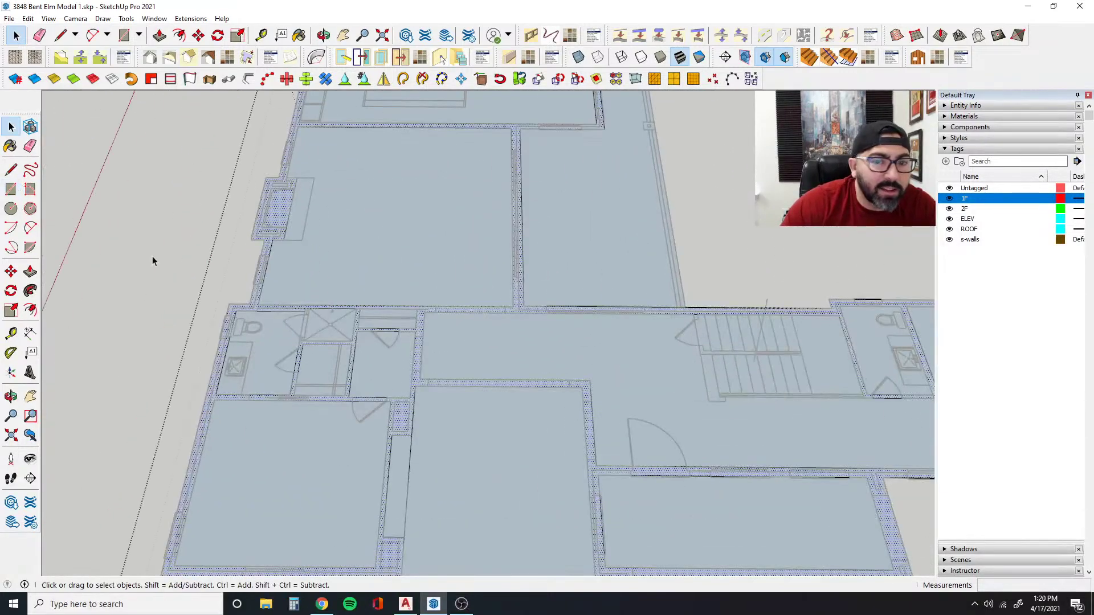
- Trace rectangles over the two small recesses at either end of the narrow closet strip between the front rooms, the second about 1' 9 1/2" by 1' 2"
{"action": "scroll", "coordinate": [424, 439], "scroll_direction": "up", "scroll_amount": 3}
{"action": "left_click", "coordinate": [10, 188]}
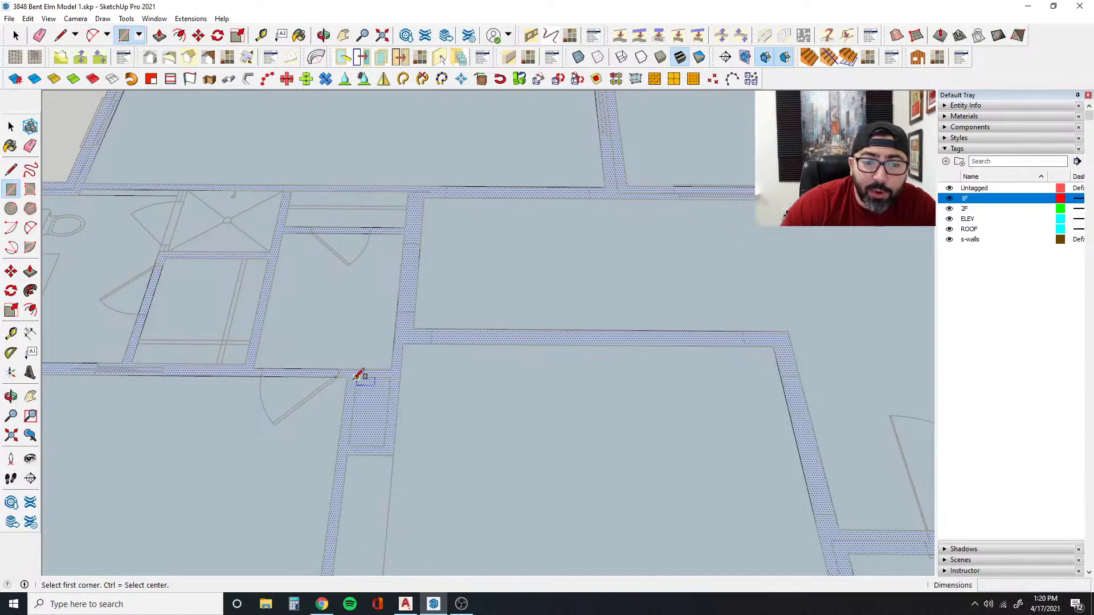
{"action": "left_click", "coordinate": [356, 377]}
{"action": "left_click", "coordinate": [384, 445]}
{"action": "scroll", "coordinate": [461, 378], "scroll_direction": "down", "scroll_amount": 3}
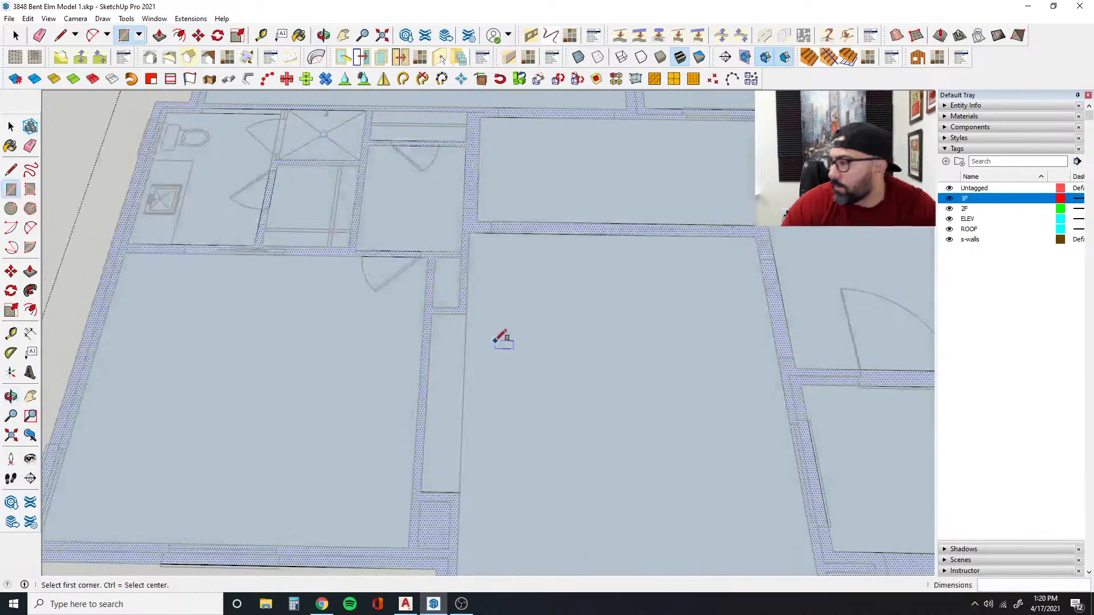
{"action": "middle_click_drag", "start_coordinate": [425, 327], "coordinate": [488, 290], "text": "shift"}
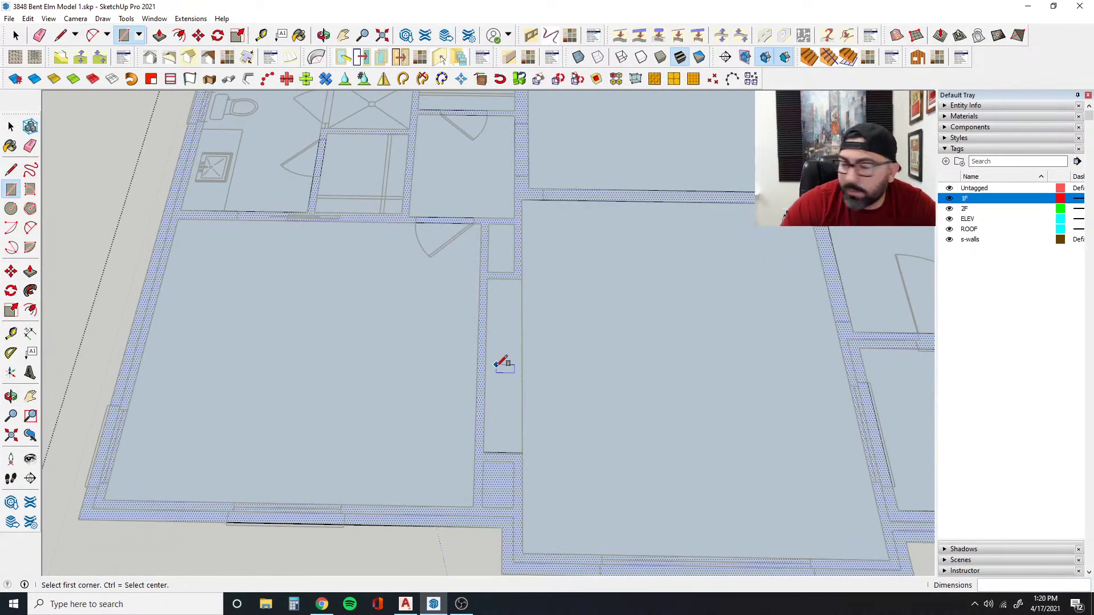
{"action": "left_click", "coordinate": [518, 453]}
{"action": "left_click", "coordinate": [481, 507]}
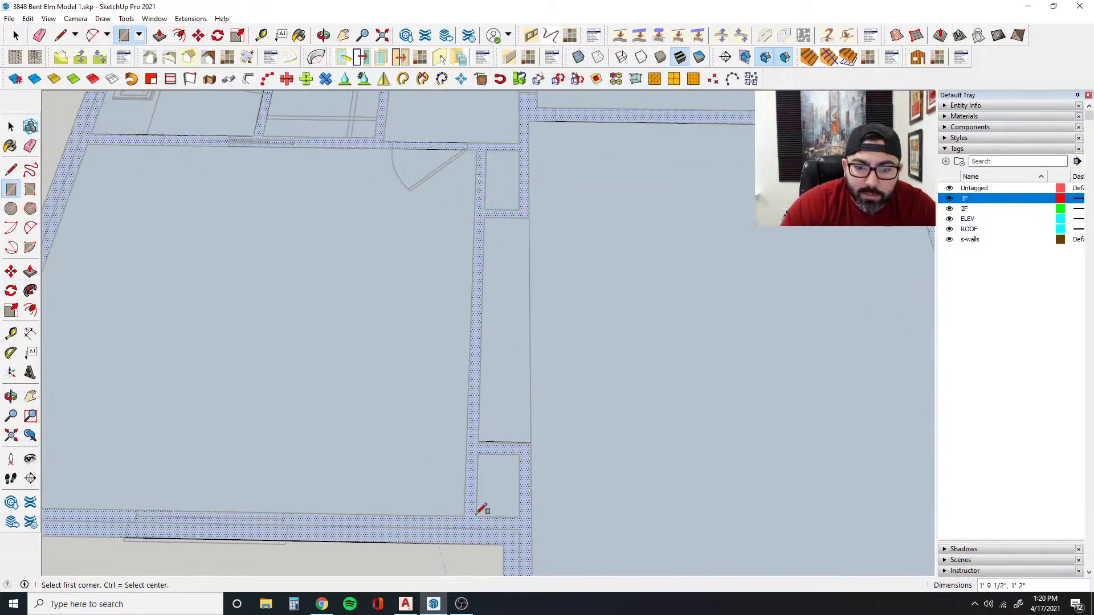
- Draw a rectangle about 1' 6" by 1/2" along the closet strip's lower end and erase the old end line
{"action": "scroll", "coordinate": [481, 406], "scroll_direction": "down", "scroll_amount": 1}
{"action": "scroll", "coordinate": [481, 406], "scroll_direction": "up", "scroll_amount": 6}
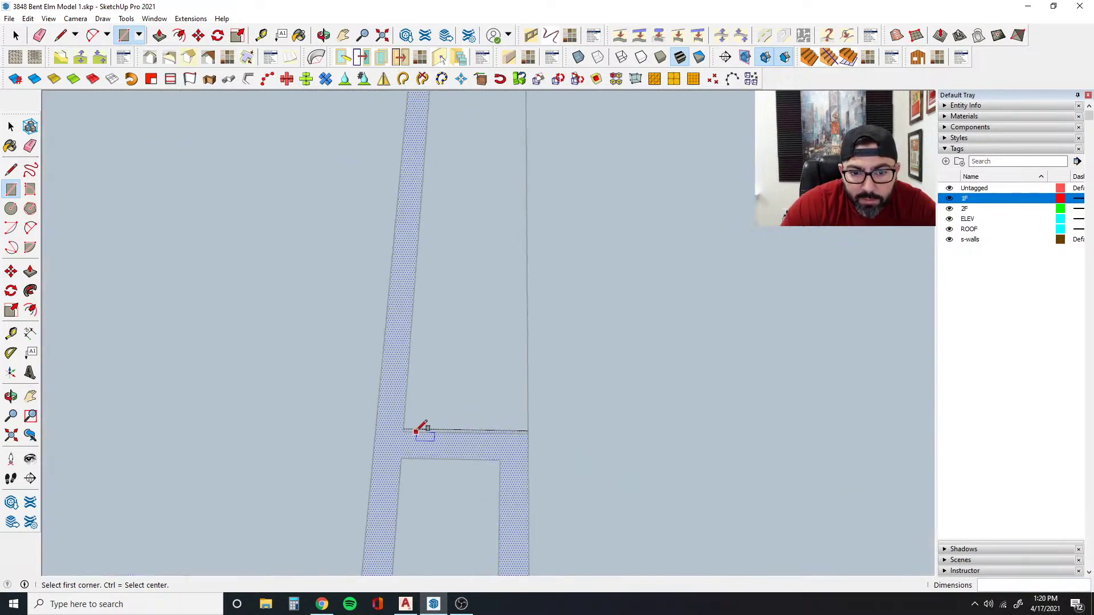
{"action": "left_click", "coordinate": [408, 428]}
{"action": "scroll", "coordinate": [547, 434], "scroll_direction": "up", "scroll_amount": 2}
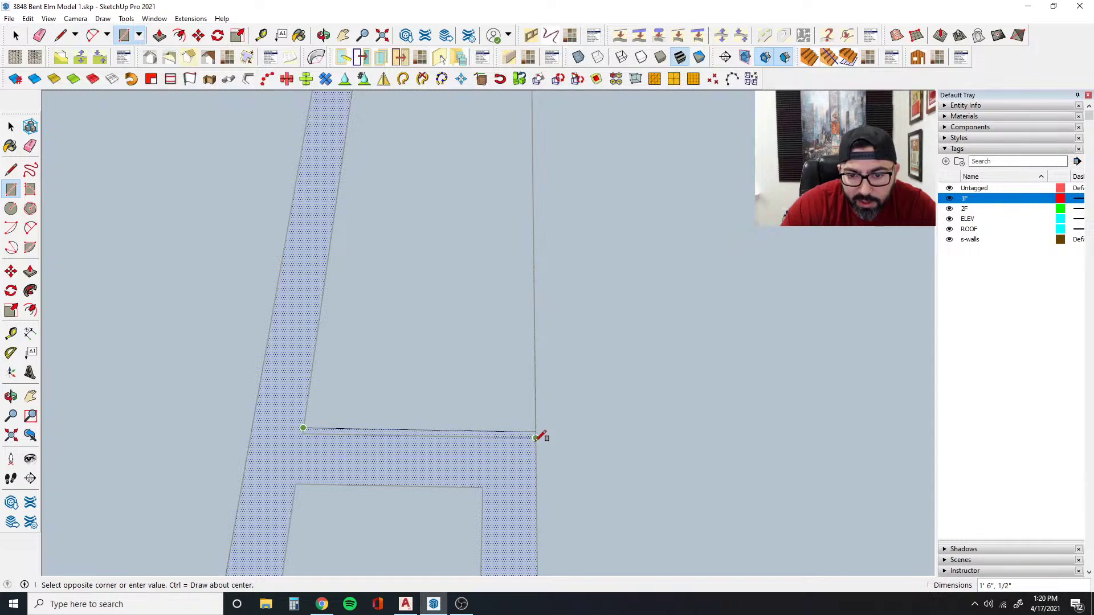
{"action": "left_click", "coordinate": [537, 437]}
{"action": "left_click", "coordinate": [30, 147]}
{"action": "left_click", "coordinate": [454, 430]}
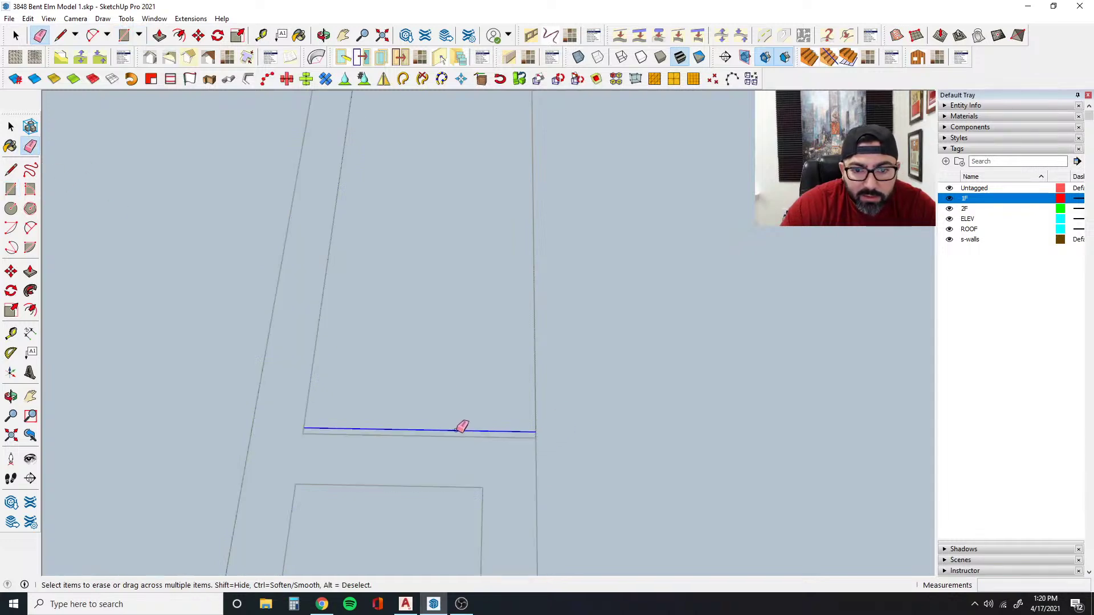
{"action": "scroll", "coordinate": [477, 404], "scroll_direction": "down", "scroll_amount": 3}
{"action": "key", "text": "space"}
{"action": "scroll", "coordinate": [382, 422], "scroll_direction": "down", "scroll_amount": 5}
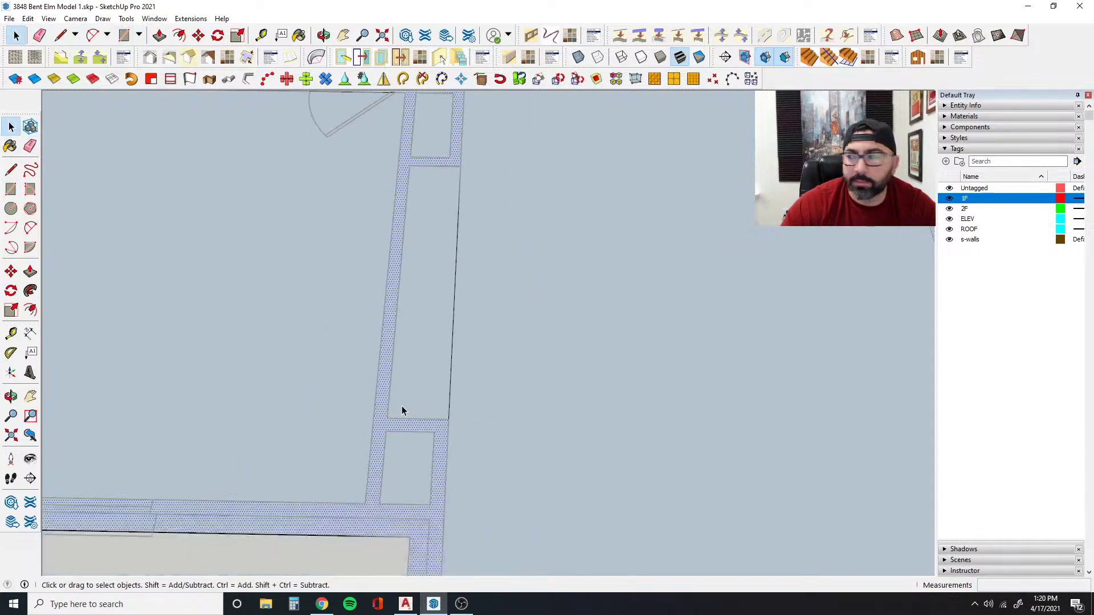
- Select the narrow closet strip face and look over the whole first-floor plan
{"action": "scroll", "coordinate": [404, 400], "scroll_direction": "down", "scroll_amount": 4}
{"action": "mouse_move", "coordinate": [445, 359]}
{"action": "middle_mouse_down"}
{"action": "mouse_move", "coordinate": [481, 366]}
{"action": "mouse_move", "coordinate": [433, 371]}
{"action": "middle_mouse_up"}
{"action": "left_click", "coordinate": [404, 365]}
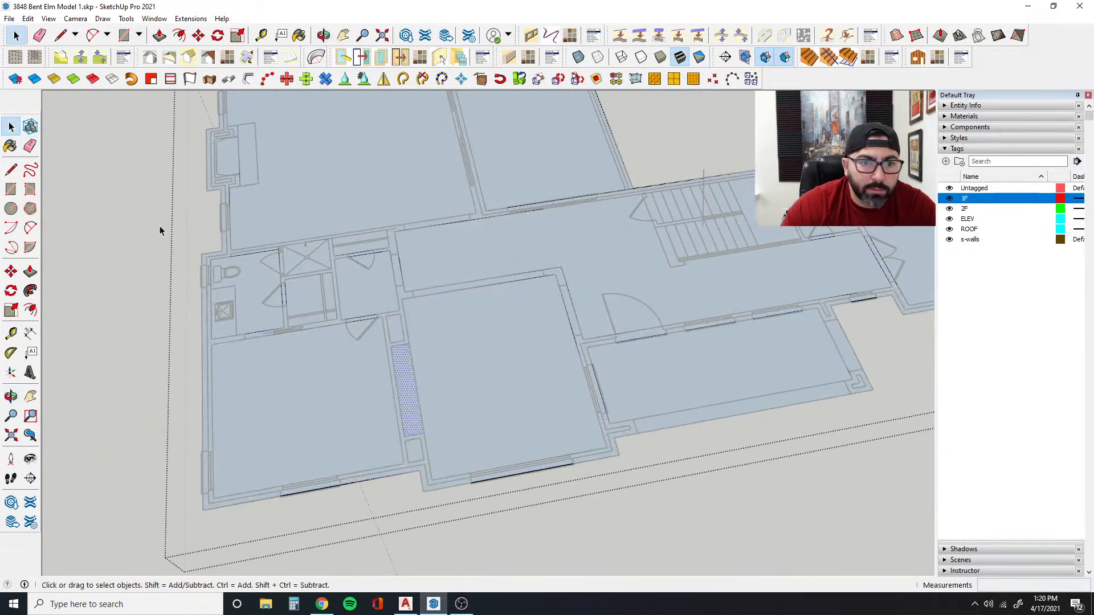
{"action": "scroll", "coordinate": [575, 388], "scroll_direction": "down", "scroll_amount": 3}
{"action": "middle_click_drag", "start_coordinate": [578, 388], "coordinate": [471, 375], "text": "shift"}
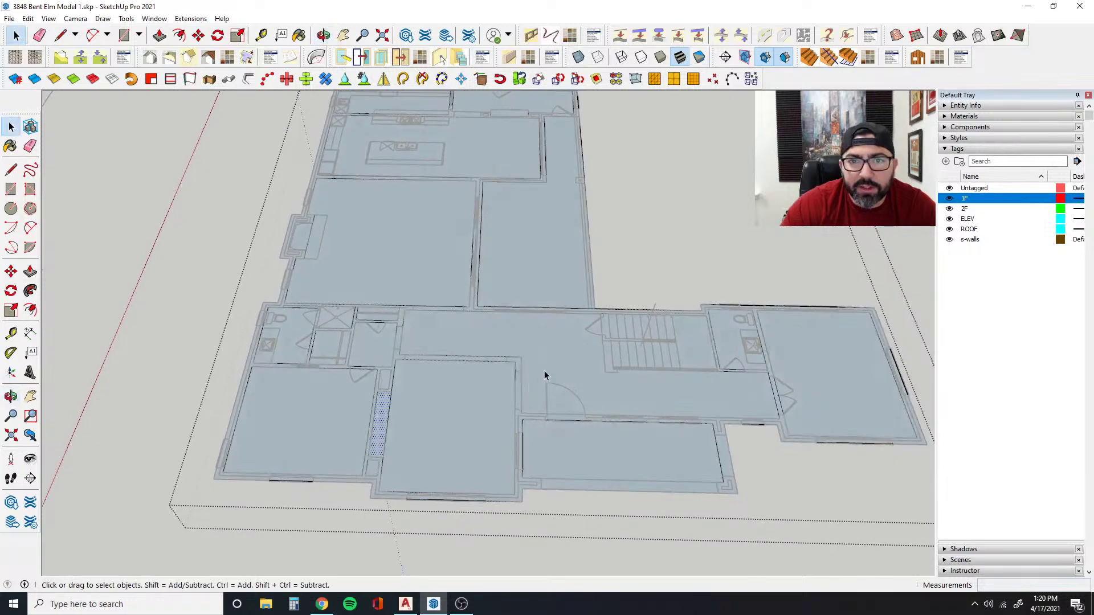
{"action": "scroll", "coordinate": [545, 373], "scroll_direction": "down", "scroll_amount": 3}
{"action": "middle_click_drag", "start_coordinate": [543, 374], "coordinate": [781, 367], "text": "shift"}
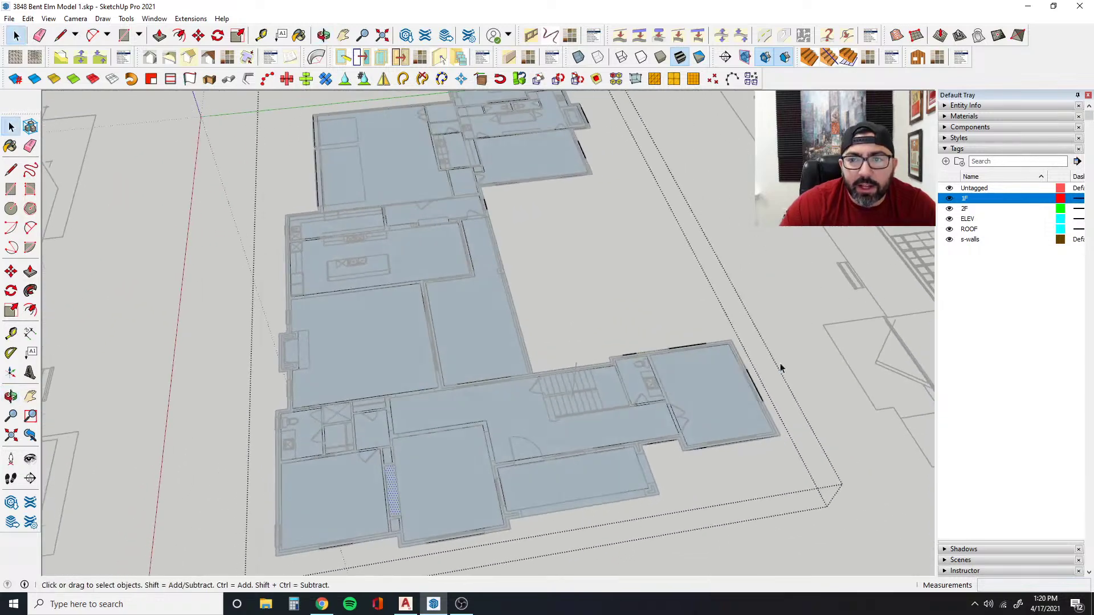
{"action": "middle_click_drag", "start_coordinate": [507, 411], "coordinate": [824, 314]}
- Hide the 1F tag and erase the lines separating the closet strip from the front room and the shower from the bathroom
{"action": "left_click", "coordinate": [949, 198]}
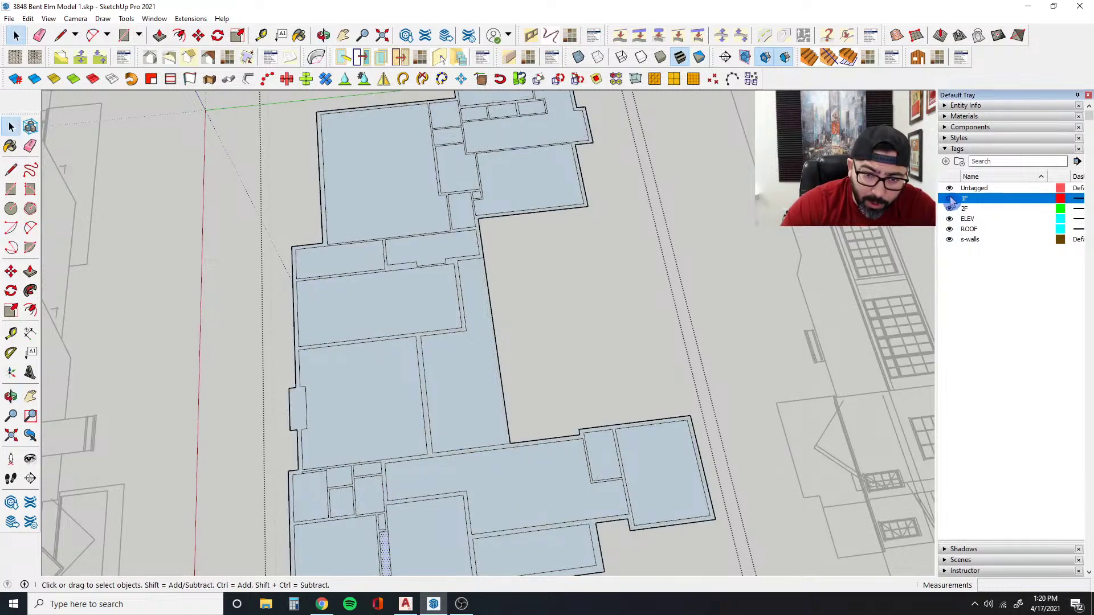
{"action": "scroll", "coordinate": [483, 347], "scroll_direction": "down", "scroll_amount": 2}
{"action": "middle_click_drag", "start_coordinate": [483, 347], "coordinate": [491, 344]}
{"action": "middle_click_drag", "start_coordinate": [427, 362], "coordinate": [437, 294], "text": "shift"}
{"action": "scroll", "coordinate": [438, 295], "scroll_direction": "up", "scroll_amount": 2}
{"action": "left_click", "coordinate": [29, 146]}
{"action": "scroll", "coordinate": [358, 408], "scroll_direction": "up", "scroll_amount": 4}
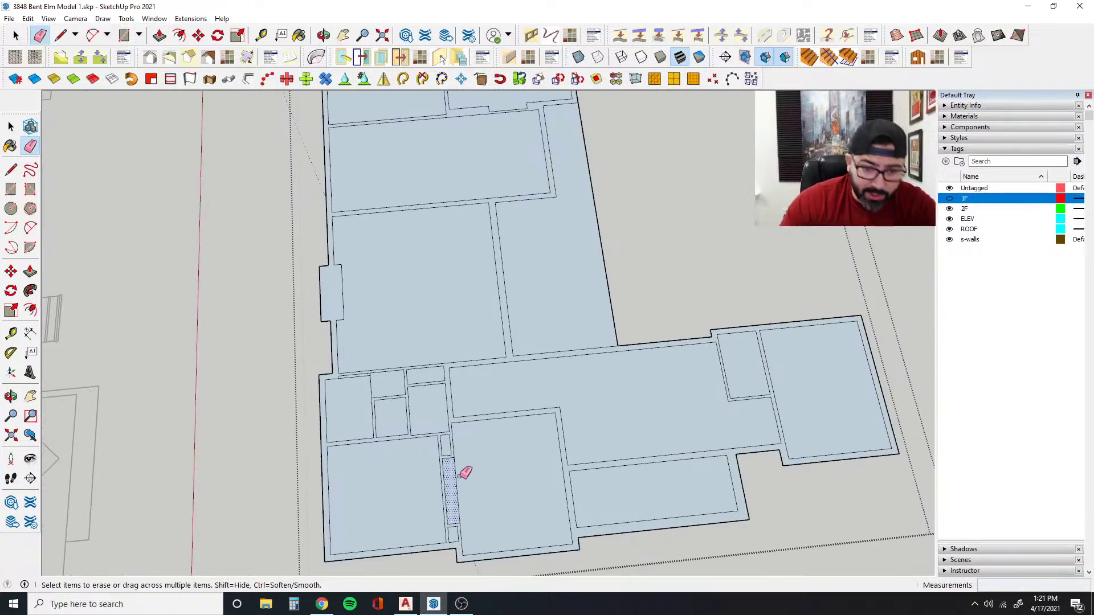
{"action": "scroll", "coordinate": [376, 379], "scroll_direction": "up", "scroll_amount": 3}
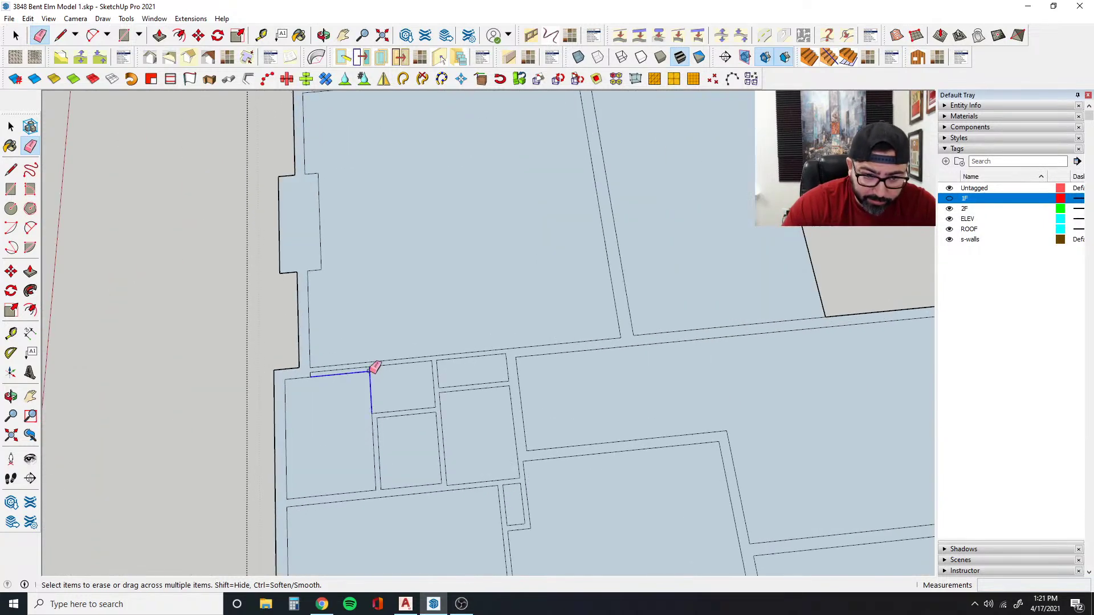
{"action": "scroll", "coordinate": [380, 371], "scroll_direction": "down", "scroll_amount": 4}
{"action": "middle_click_drag", "start_coordinate": [403, 378], "coordinate": [383, 381]}
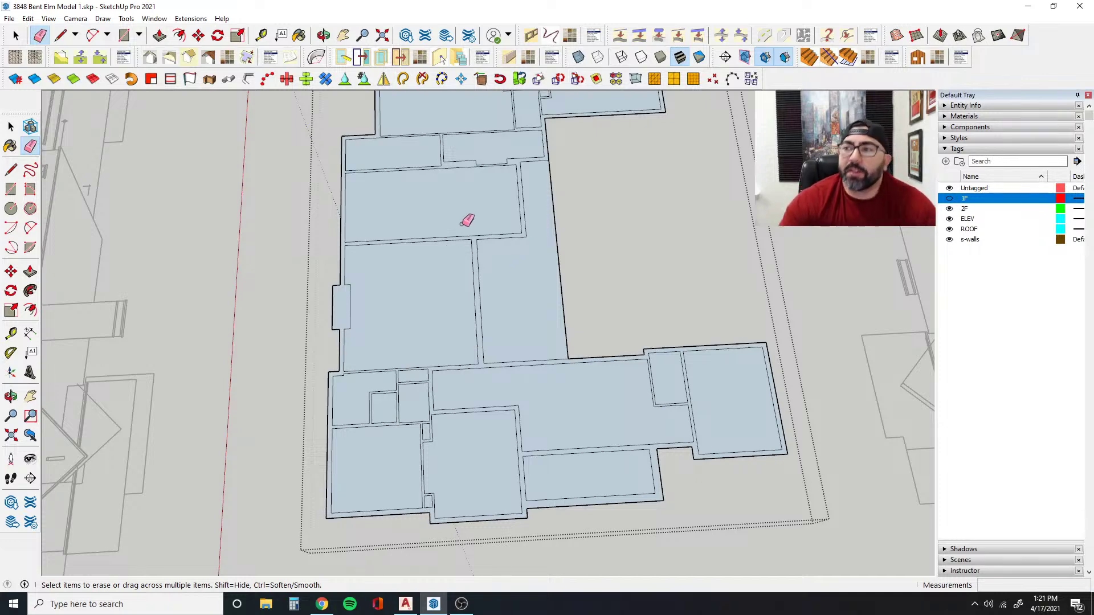
- Show the 1F tag again and compare the traced room outlines with the plan from front to back
{"action": "mouse_move", "coordinate": [383, 207]}
{"action": "middle_mouse_down"}
{"action": "mouse_move", "coordinate": [420, 309]}
{"action": "mouse_move", "coordinate": [442, 275]}
{"action": "middle_mouse_up"}
{"action": "scroll", "coordinate": [443, 277], "scroll_direction": "down", "scroll_amount": 2}
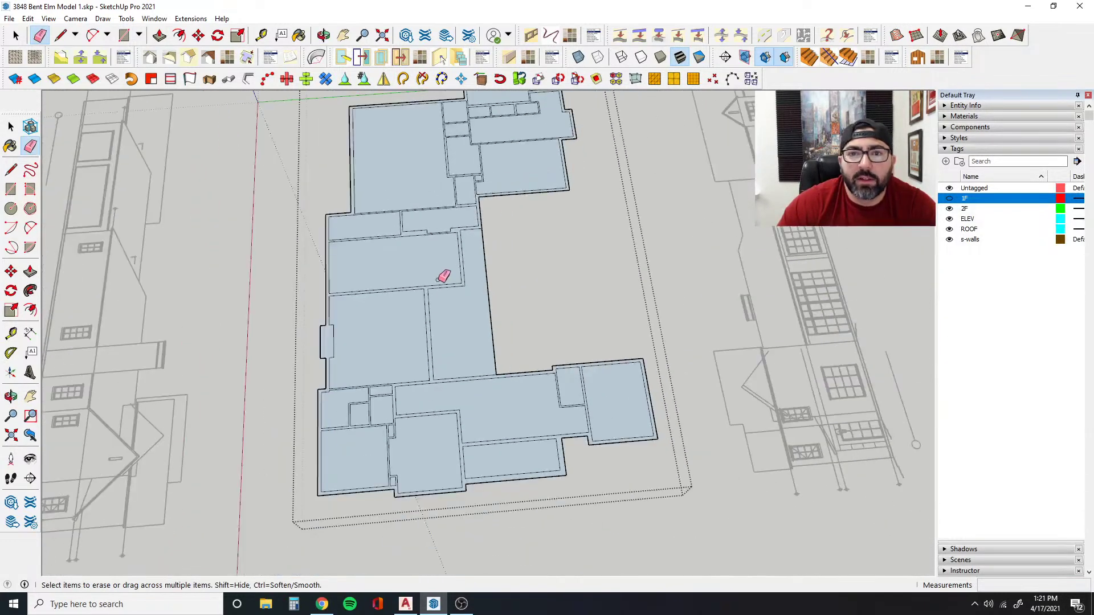
{"action": "left_click", "coordinate": [949, 199]}
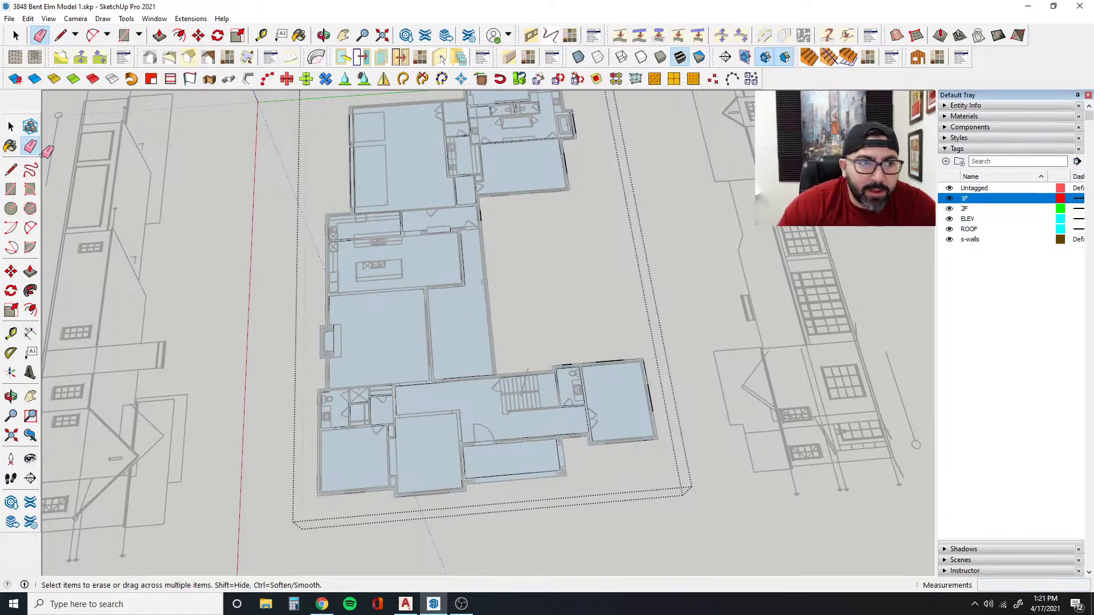
{"action": "scroll", "coordinate": [501, 429], "scroll_direction": "up", "scroll_amount": 3}
{"action": "mouse_move", "coordinate": [501, 429]}
{"action": "middle_mouse_down"}
{"action": "mouse_move", "coordinate": [555, 468]}
{"action": "mouse_move", "coordinate": [515, 474]}
{"action": "mouse_move", "coordinate": [524, 483]}
{"action": "middle_mouse_up"}
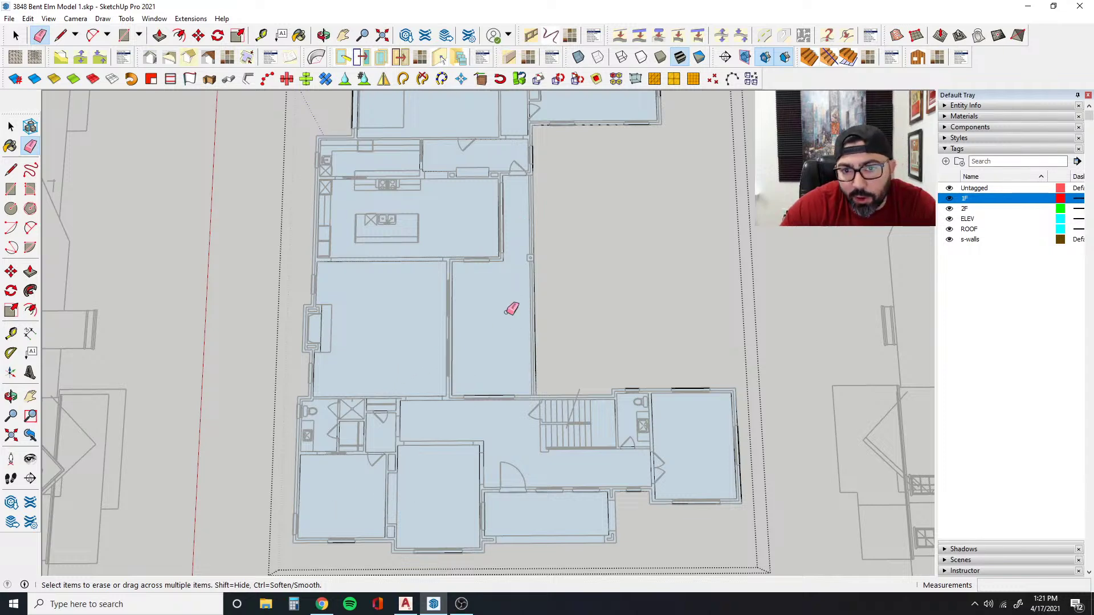
{"action": "middle_click_drag", "start_coordinate": [507, 320], "coordinate": [505, 382], "text": "shift"}
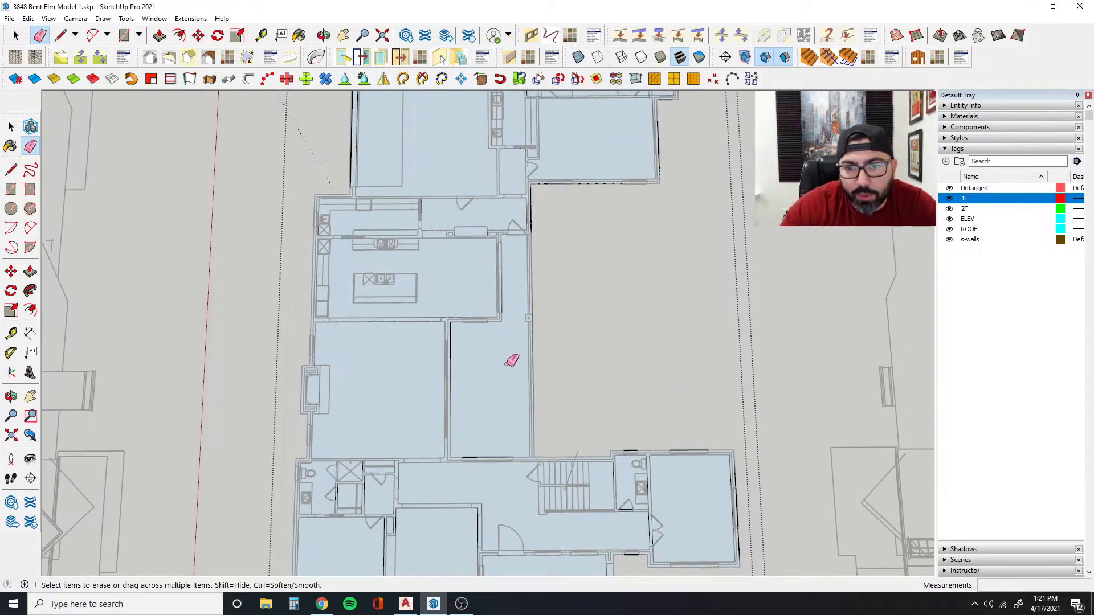
{"action": "middle_click_drag", "start_coordinate": [516, 288], "coordinate": [518, 326], "text": "shift"}
{"action": "mouse_move", "coordinate": [427, 329]}
{"action": "middle_mouse_down", "text": "shift"}
{"action": "mouse_move", "coordinate": [446, 313]}
{"action": "mouse_move", "coordinate": [406, 409]}
{"action": "middle_mouse_up", "text": "shift"}
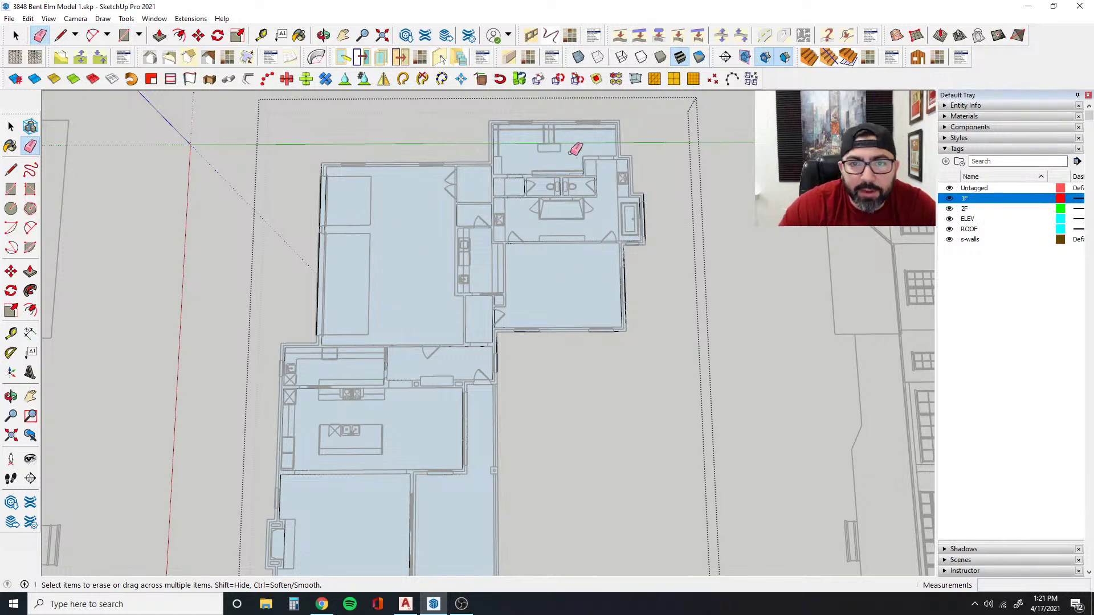
{"action": "scroll", "coordinate": [552, 308], "scroll_direction": "down", "scroll_amount": 3}
{"action": "left_click_drag", "start_coordinate": [547, 345], "coordinate": [547, 261], "text": "shift"}
{"action": "middle_click_drag", "start_coordinate": [547, 261], "coordinate": [548, 264], "text": "shift"}
{"action": "scroll", "coordinate": [554, 378], "scroll_direction": "up", "scroll_amount": 2}
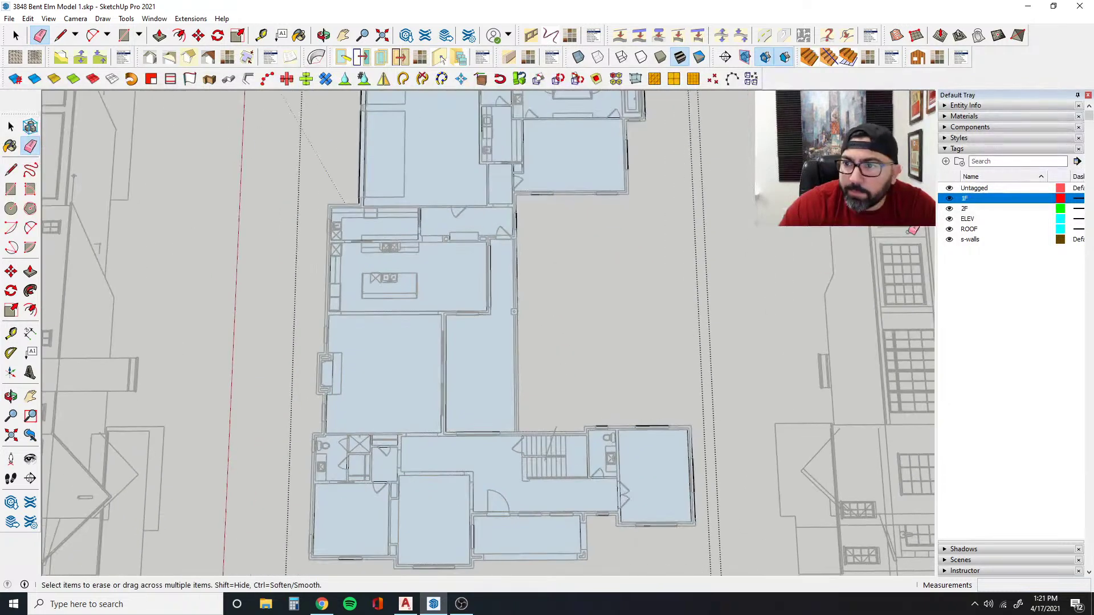
- Hide the 1F tag and push/pull the wall face up to a height of 11'
{"action": "left_click", "coordinate": [949, 199]}
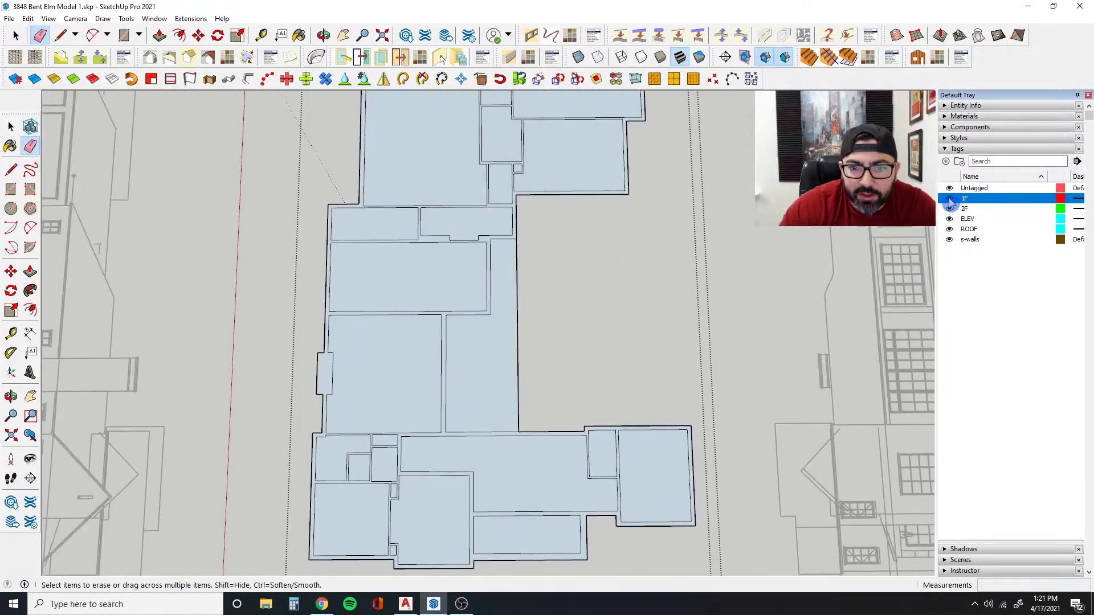
{"action": "left_click", "coordinate": [30, 271]}
{"action": "middle_click_drag", "start_coordinate": [296, 371], "coordinate": [320, 379]}
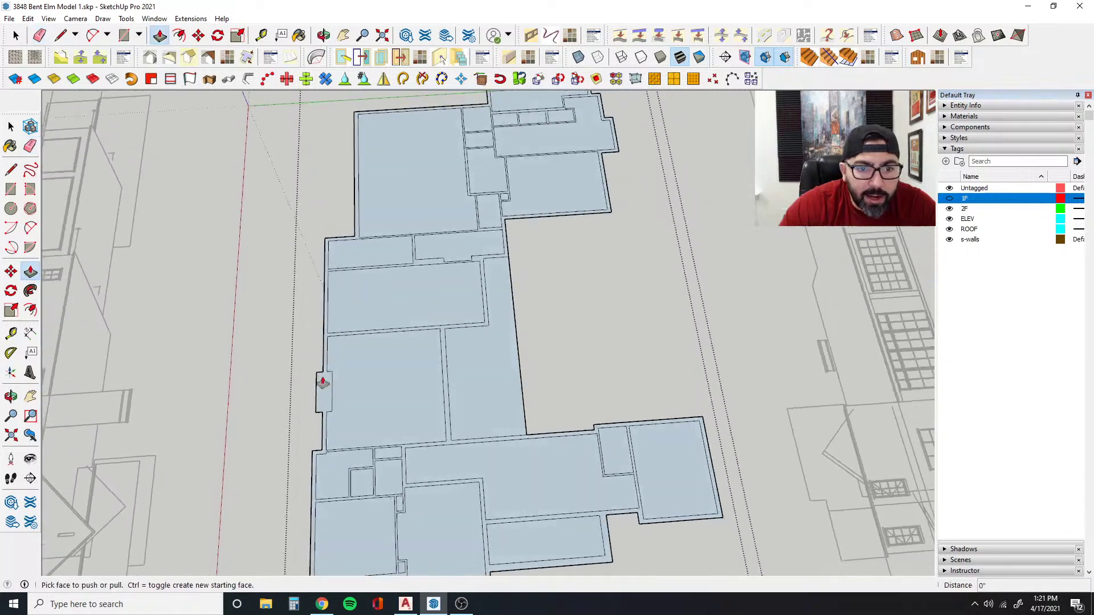
{"action": "scroll", "coordinate": [479, 442], "scroll_direction": "up", "scroll_amount": 3}
{"action": "left_click", "coordinate": [489, 448]}
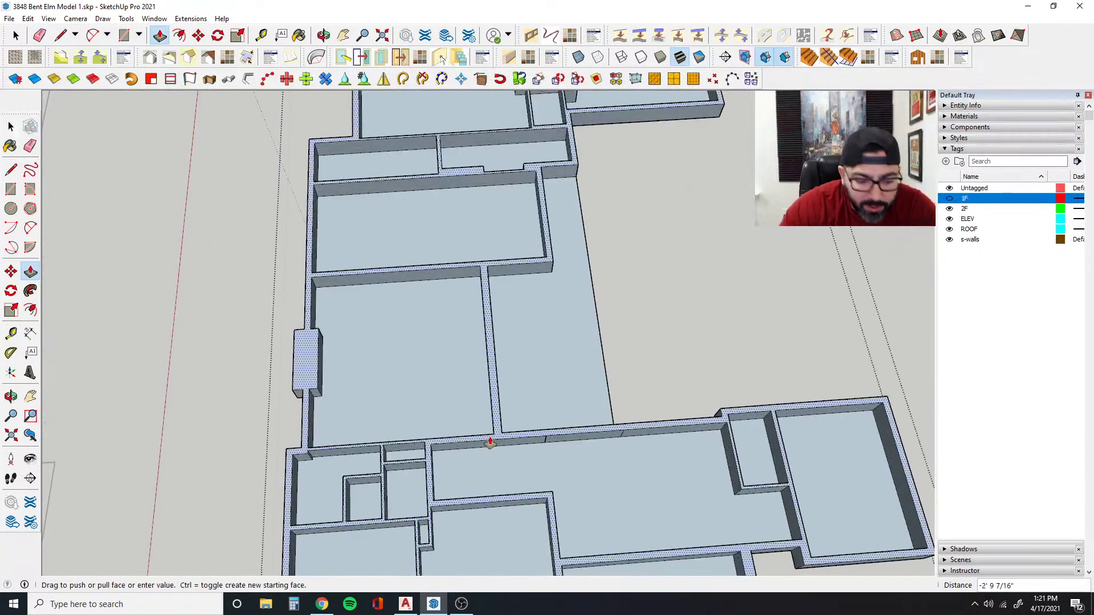
{"action": "key", "text": "Return"}
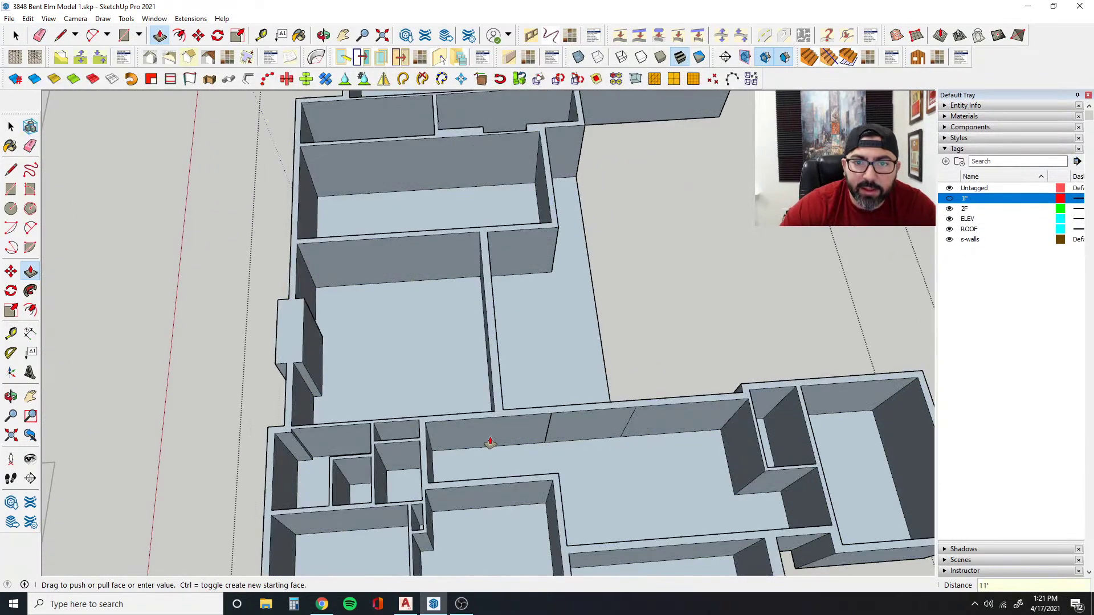
- Examine the extruded walls from several angles, including the vertical edges dividing the hallway wall
{"action": "left_click", "coordinate": [11, 126]}
{"action": "scroll", "coordinate": [515, 340], "scroll_direction": "down", "scroll_amount": 5}
{"action": "middle_click_drag", "start_coordinate": [515, 340], "coordinate": [413, 268]}
{"action": "scroll", "coordinate": [559, 411], "scroll_direction": "up", "scroll_amount": 3}
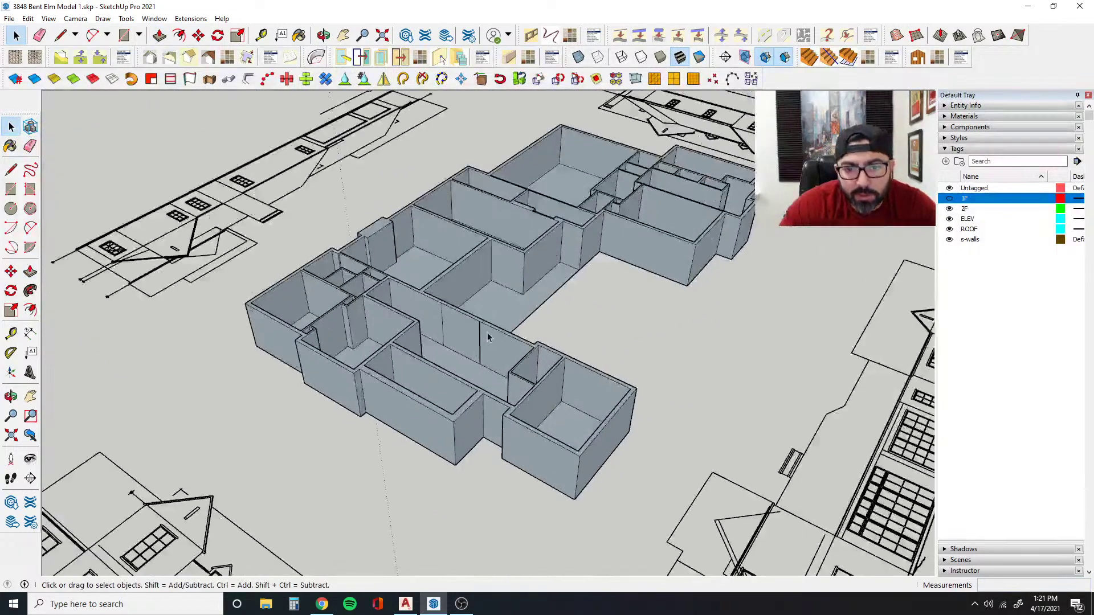
{"action": "scroll", "coordinate": [489, 337], "scroll_direction": "up", "scroll_amount": 4}
{"action": "left_click", "coordinate": [30, 272]}
{"action": "scroll", "coordinate": [478, 311], "scroll_direction": "up", "scroll_amount": 3}
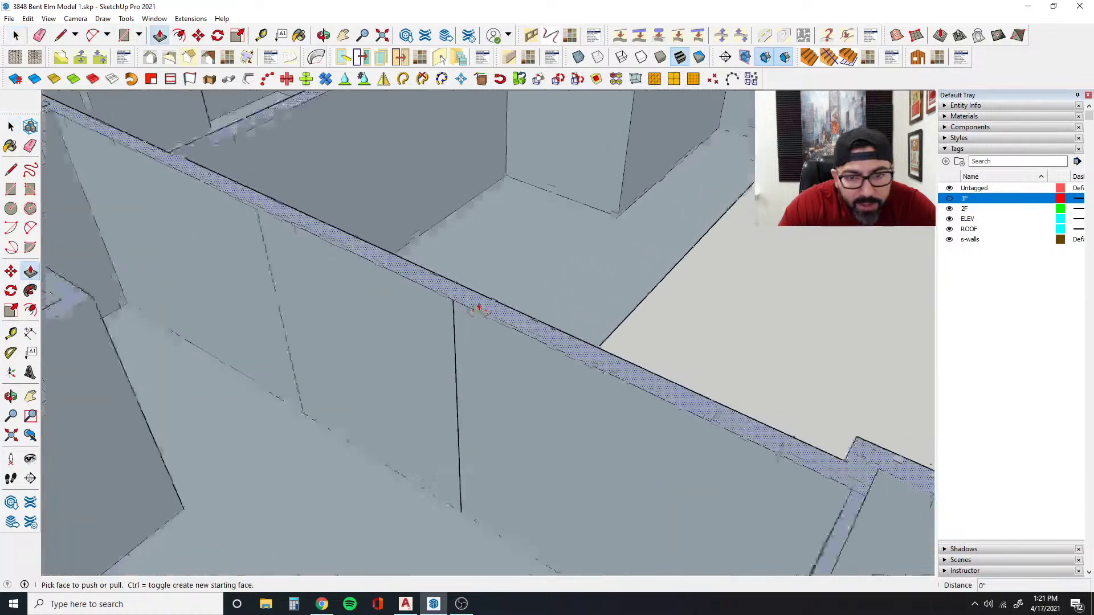
{"action": "scroll", "coordinate": [468, 310], "scroll_direction": "down", "scroll_amount": 3}
{"action": "scroll", "coordinate": [442, 304], "scroll_direction": "down", "scroll_amount": 4}
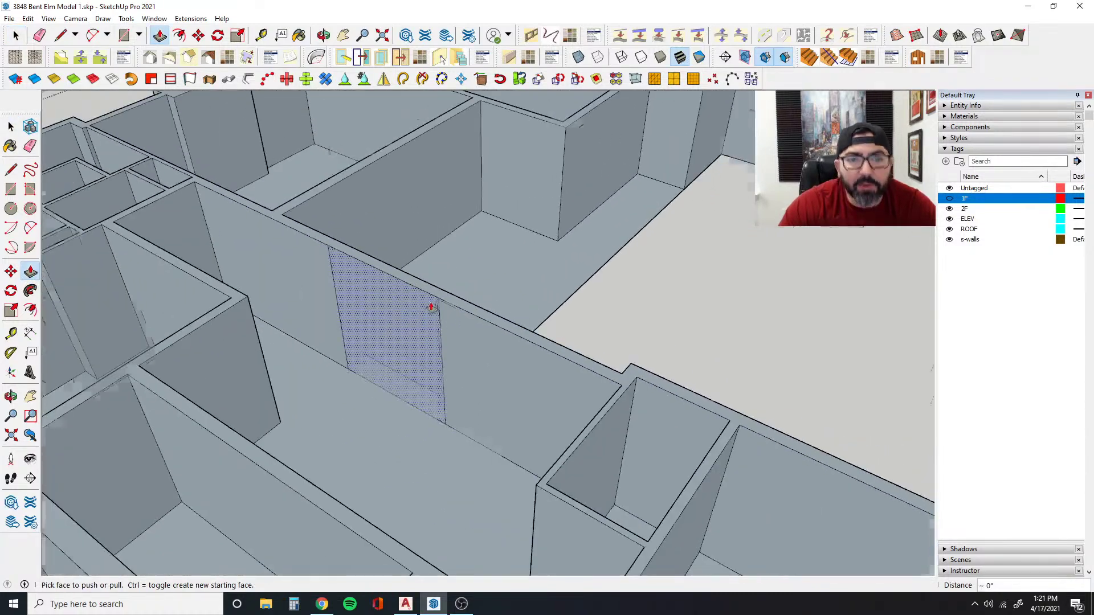
{"action": "scroll", "coordinate": [431, 308], "scroll_direction": "down", "scroll_amount": 6}
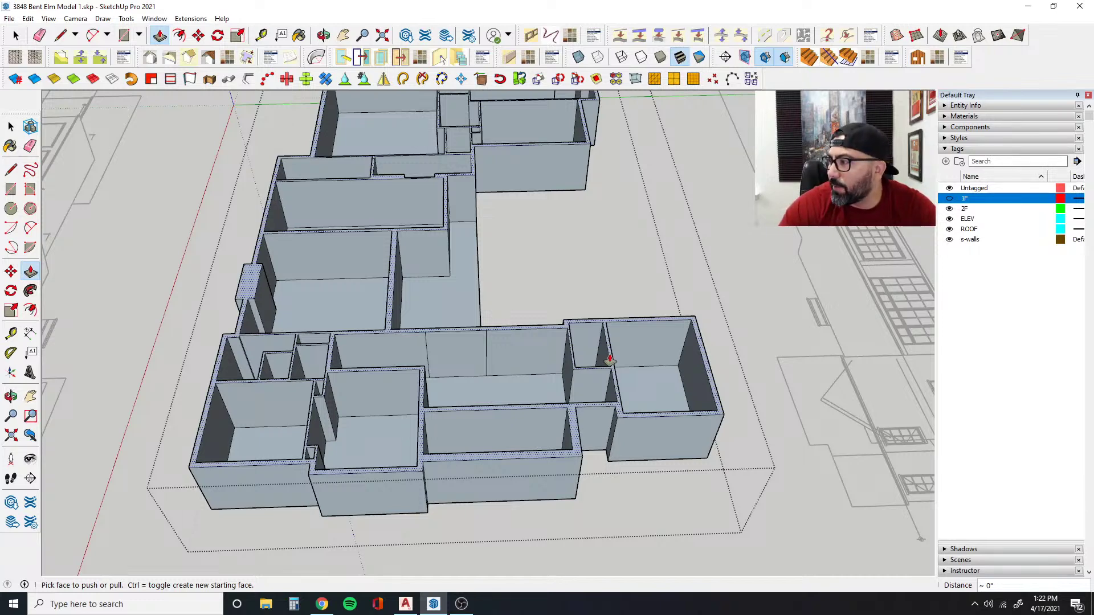
{"action": "middle_click_drag", "start_coordinate": [450, 374], "coordinate": [486, 373]}
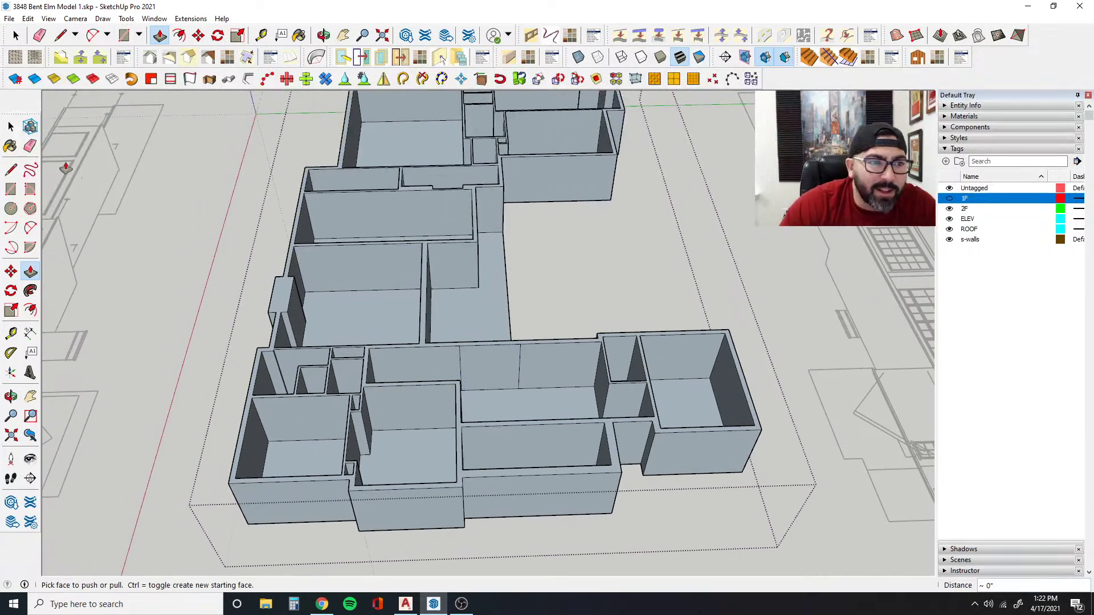
- Try to erase a vertical dividing edge on the long hallway wall and undo the erasure
{"action": "left_click", "coordinate": [33, 147]}
{"action": "scroll", "coordinate": [497, 370], "scroll_direction": "up", "scroll_amount": 3}
{"action": "left_click", "coordinate": [438, 354]}
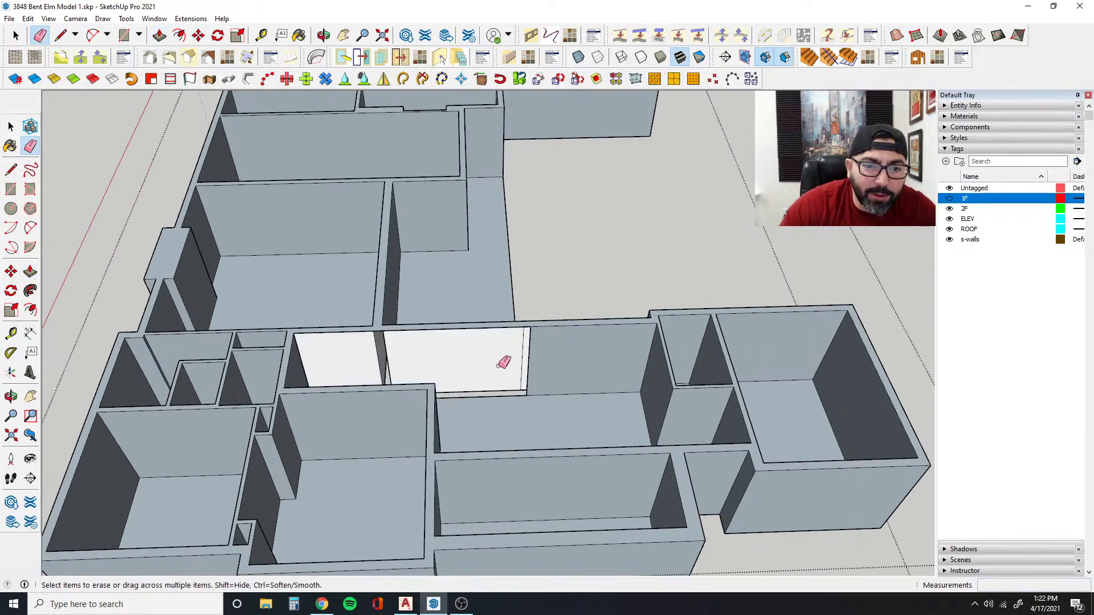
{"action": "key", "text": "ctrl+z"}
- Push/pull the middle section of the long hallway wall flush with the section on its left and erase the edge between them
{"action": "left_click", "coordinate": [30, 272]}
{"action": "scroll", "coordinate": [448, 341], "scroll_direction": "up", "scroll_amount": 3}
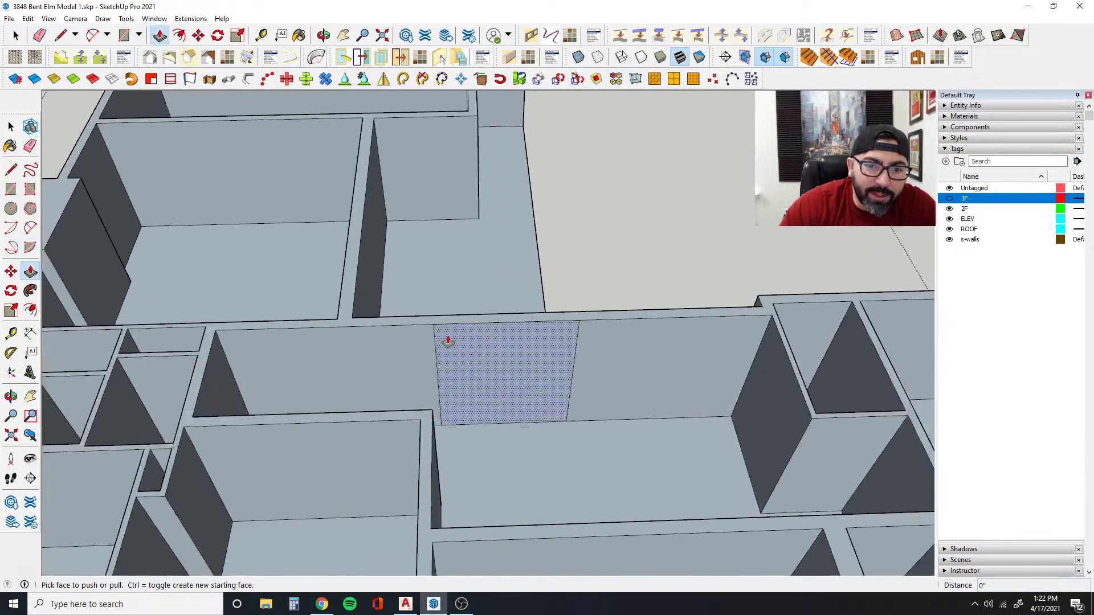
{"action": "scroll", "coordinate": [448, 341], "scroll_direction": "up", "scroll_amount": 3}
{"action": "left_click", "coordinate": [402, 315]}
{"action": "middle_click_drag", "start_coordinate": [402, 318], "coordinate": [398, 342]}
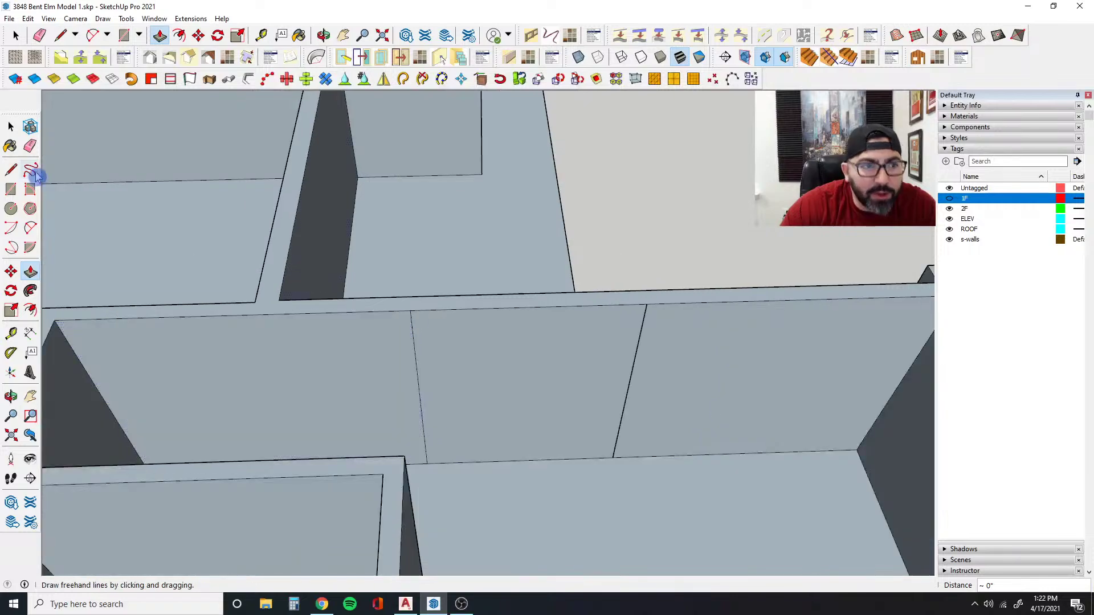
{"action": "left_click", "coordinate": [30, 145]}
{"action": "middle_click_drag", "start_coordinate": [537, 372], "coordinate": [357, 390], "text": "shift"}
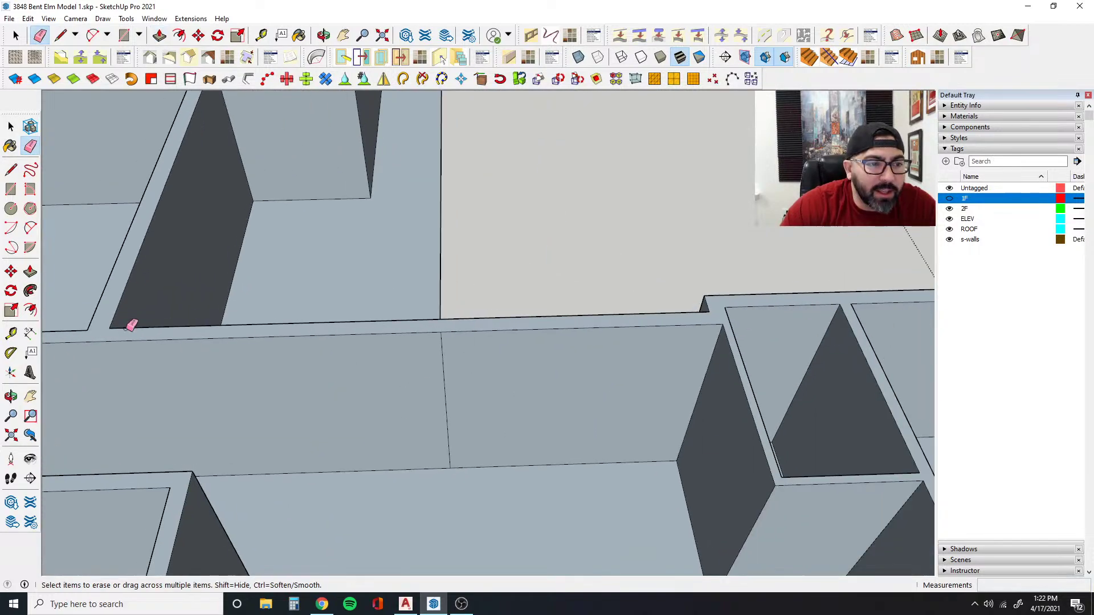
- Push/pull the right section of the hallway wall flush with the rest and erase the last dividing edge
{"action": "left_click", "coordinate": [31, 272]}
{"action": "scroll", "coordinate": [463, 364], "scroll_direction": "up", "scroll_amount": 3}
{"action": "left_click", "coordinate": [430, 334]}
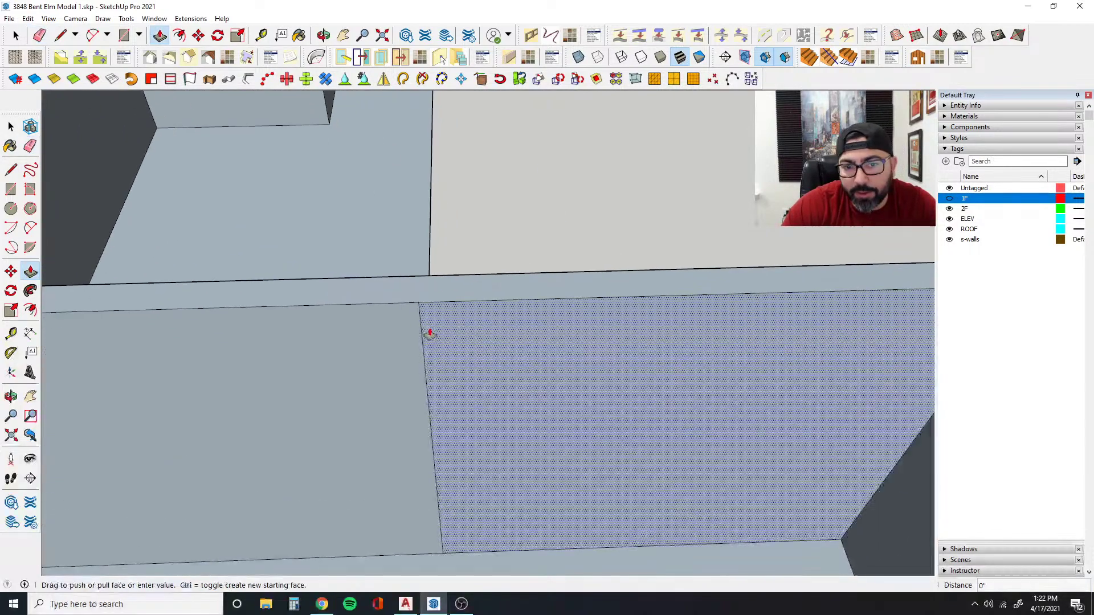
{"action": "left_click", "coordinate": [411, 311]}
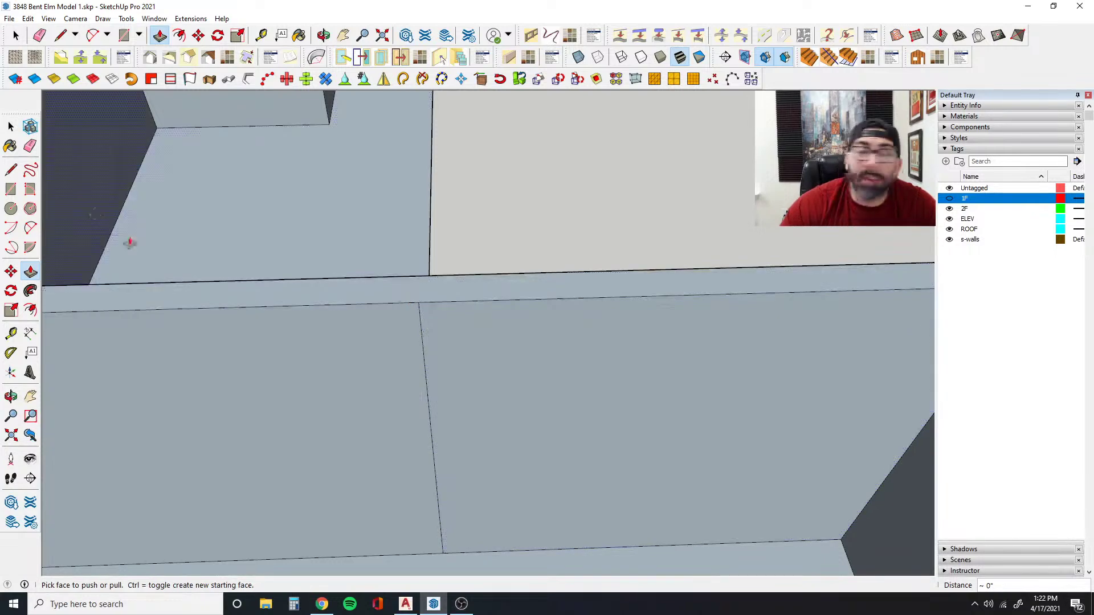
{"action": "left_click", "coordinate": [33, 149]}
{"action": "left_click", "coordinate": [418, 357]}
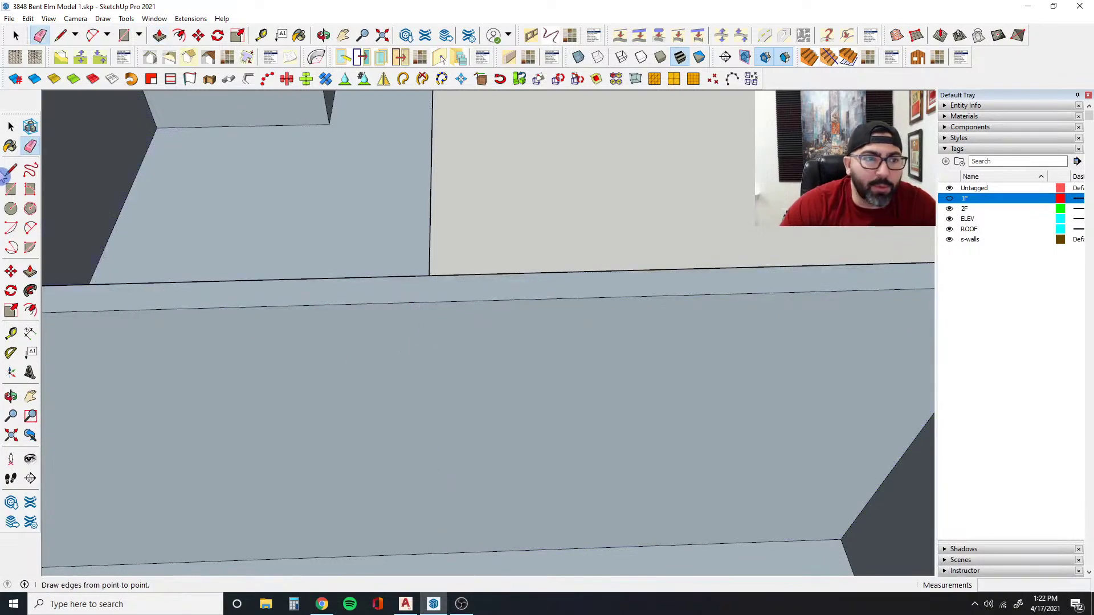
{"action": "key", "text": "space"}
{"action": "scroll", "coordinate": [552, 395], "scroll_direction": "down", "scroll_amount": 5}
{"action": "scroll", "coordinate": [552, 392], "scroll_direction": "down", "scroll_amount": 4}
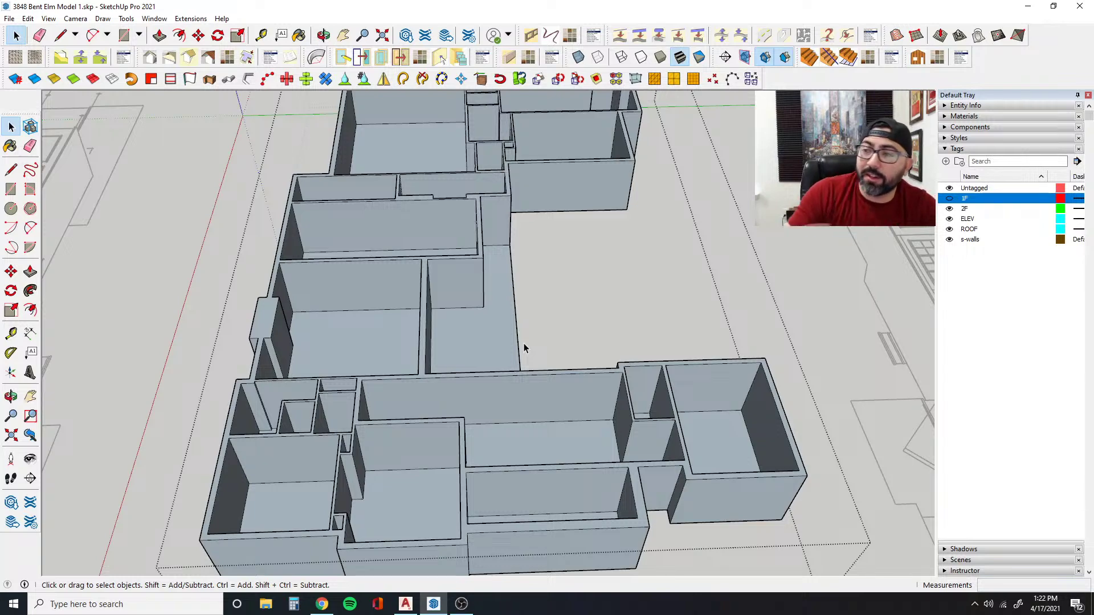
- Select all connected first-floor wall geometry inside the group, reverse its faces and close the group
{"action": "middle_click_drag", "start_coordinate": [524, 343], "coordinate": [365, 328]}
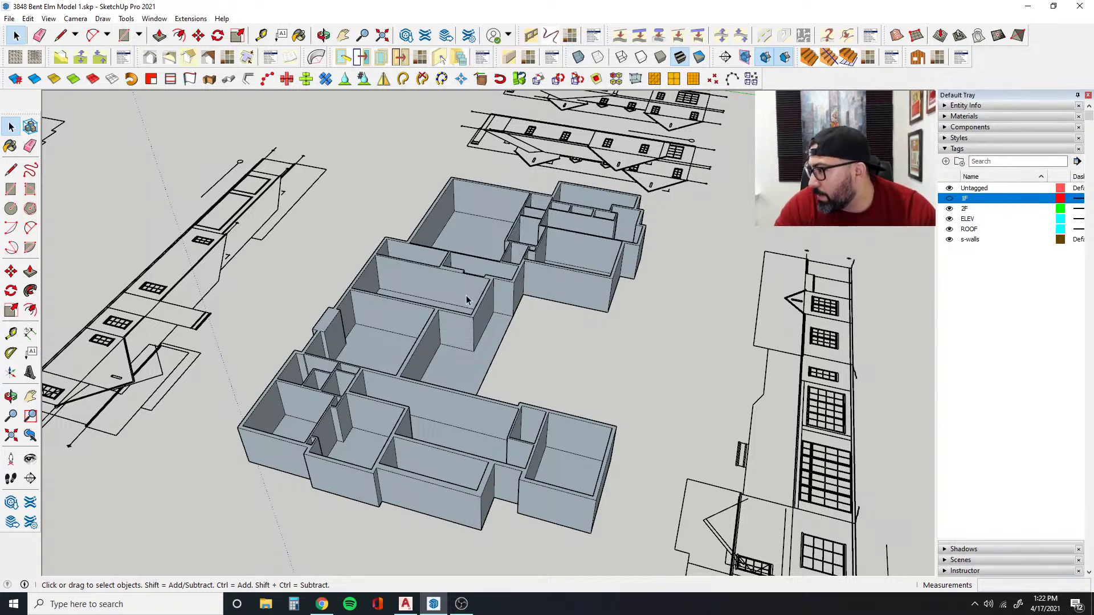
{"action": "middle_click_drag", "start_coordinate": [466, 325], "coordinate": [416, 324]}
{"action": "scroll", "coordinate": [516, 319], "scroll_direction": "up", "scroll_amount": 3}
{"action": "scroll", "coordinate": [536, 308], "scroll_direction": "down", "scroll_amount": 1}
{"action": "scroll", "coordinate": [416, 323], "scroll_direction": "down", "scroll_amount": 3}
{"action": "scroll", "coordinate": [432, 317], "scroll_direction": "up", "scroll_amount": 3}
{"action": "triple_click", "coordinate": [434, 311]}
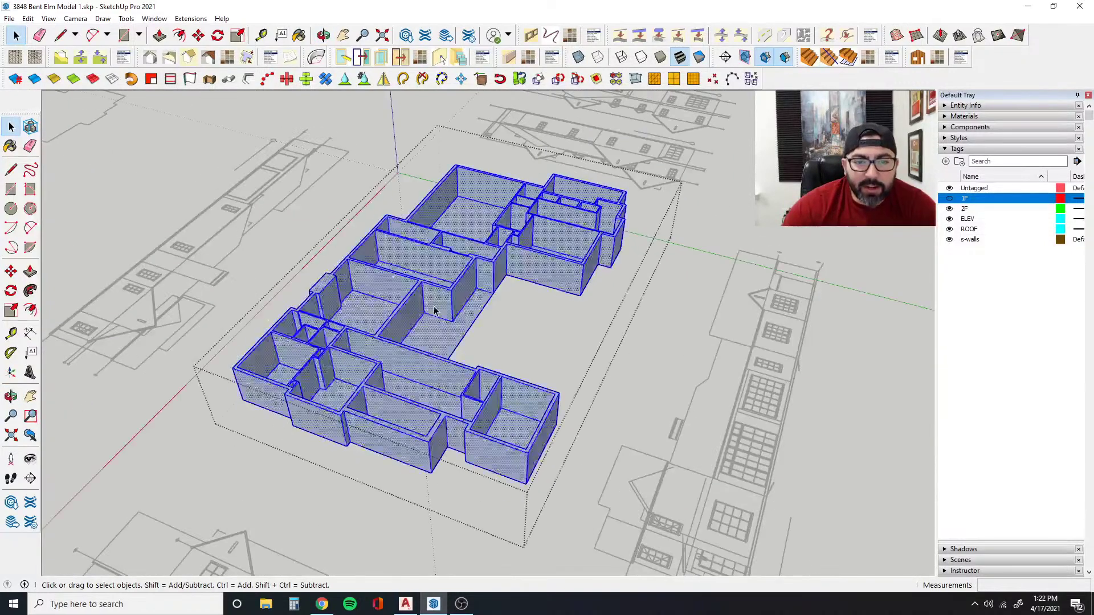
{"action": "right_click", "coordinate": [434, 311]}
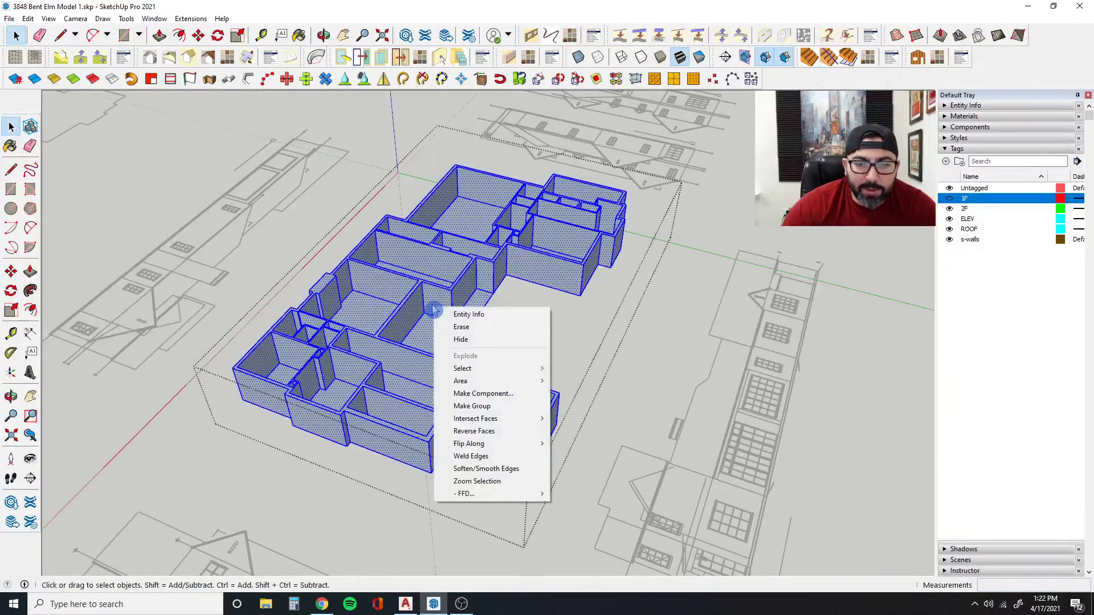
{"action": "left_click", "coordinate": [474, 431]}
{"action": "middle_click_drag", "start_coordinate": [366, 397], "coordinate": [579, 303]}
{"action": "left_click", "coordinate": [578, 303]}
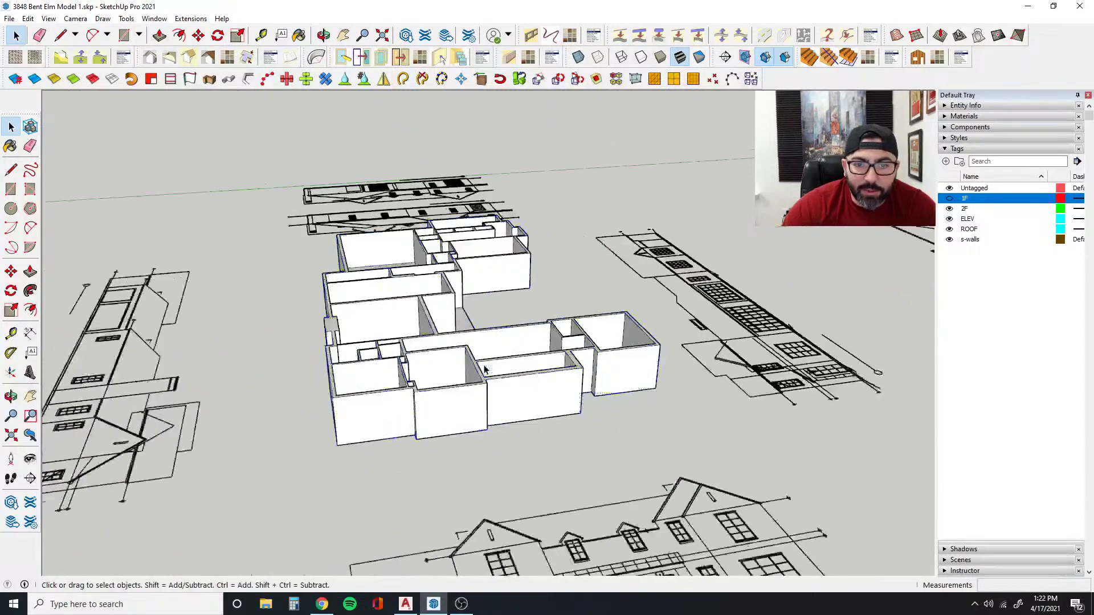
- Examine the reversed first-floor walls from the front and both sides
{"action": "scroll", "coordinate": [482, 367], "scroll_direction": "up", "scroll_amount": 1}
{"action": "scroll", "coordinate": [481, 343], "scroll_direction": "down", "scroll_amount": 4}
{"action": "middle_click_drag", "start_coordinate": [481, 343], "coordinate": [447, 387]}
{"action": "scroll", "coordinate": [499, 361], "scroll_direction": "up", "scroll_amount": 3}
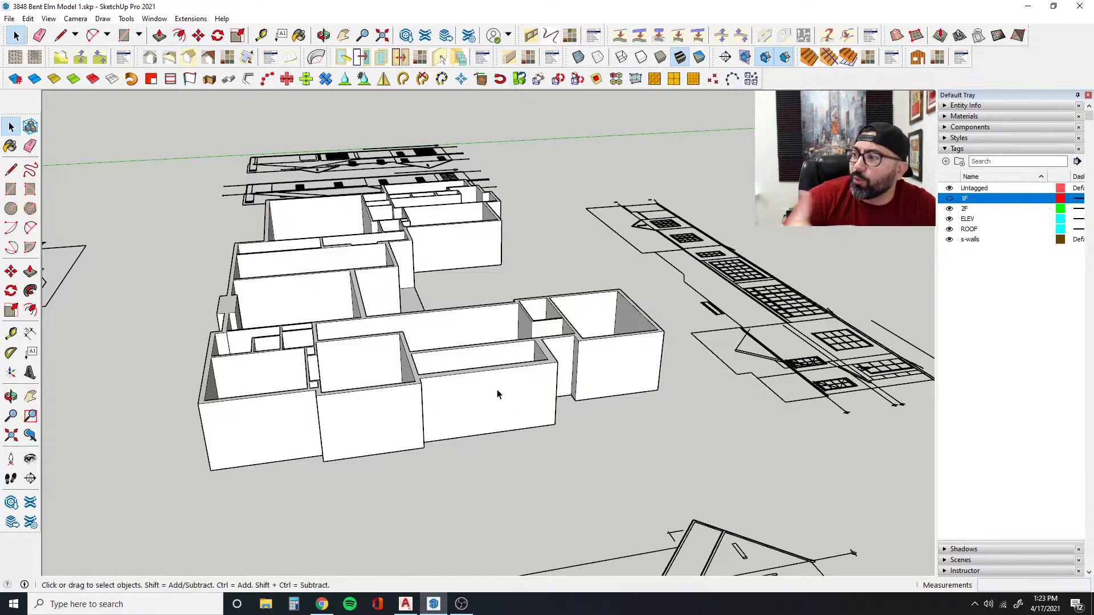
{"action": "scroll", "coordinate": [497, 394], "scroll_direction": "down", "scroll_amount": 3}
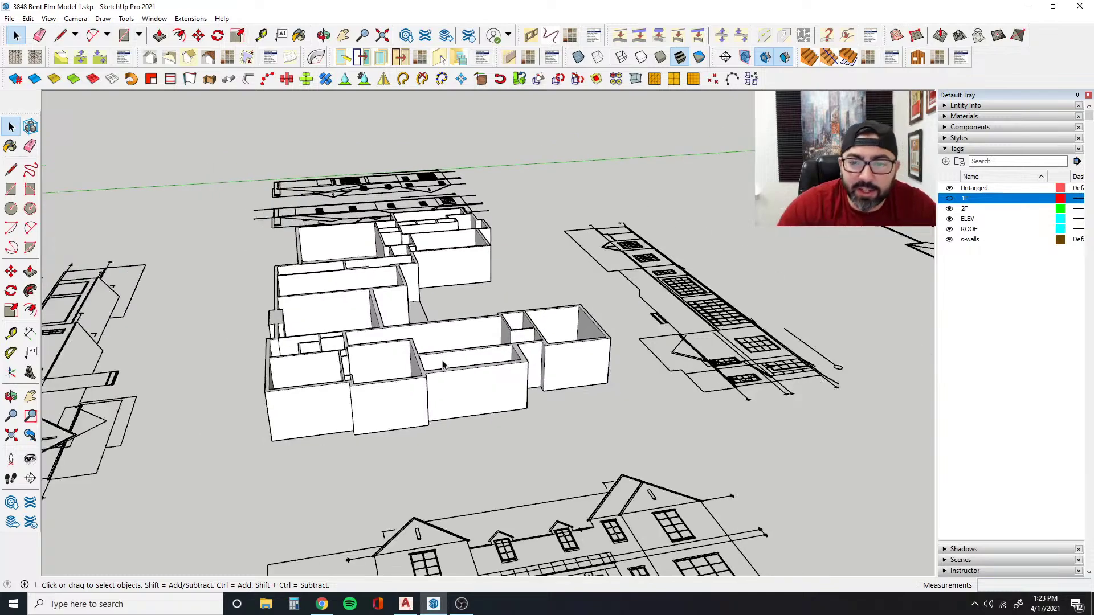
{"action": "middle_click_drag", "start_coordinate": [497, 394], "coordinate": [362, 391]}
{"action": "scroll", "coordinate": [423, 390], "scroll_direction": "up", "scroll_amount": 3}
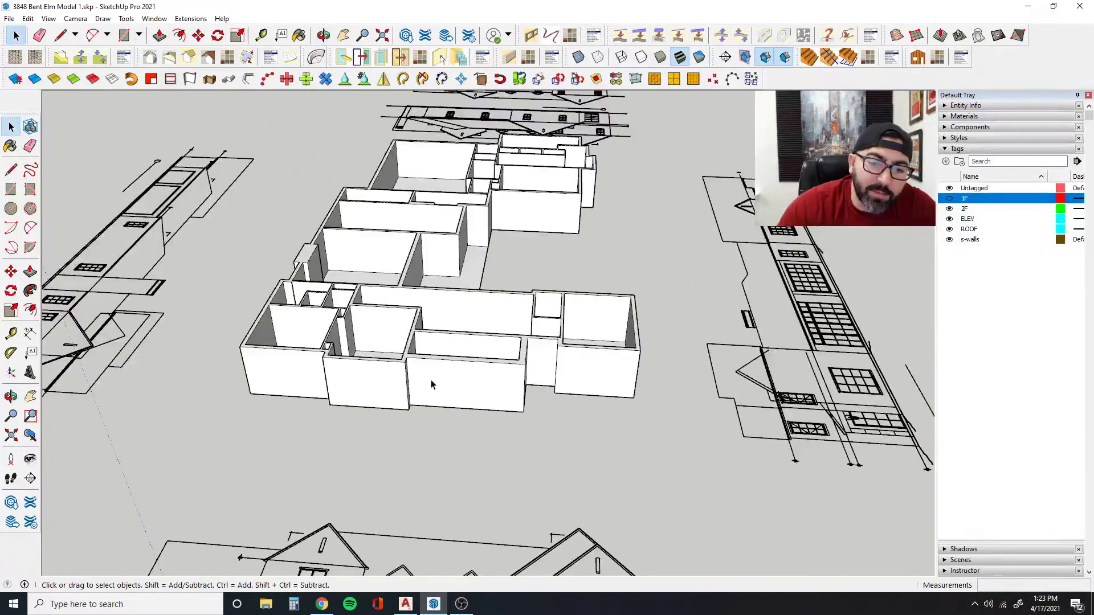
{"action": "mouse_move", "coordinate": [432, 385]}
{"action": "middle_mouse_down"}
{"action": "mouse_move", "coordinate": [359, 384]}
{"action": "mouse_move", "coordinate": [285, 342]}
{"action": "mouse_move", "coordinate": [419, 341]}
{"action": "mouse_move", "coordinate": [500, 391]}
{"action": "mouse_move", "coordinate": [552, 384]}
{"action": "mouse_move", "coordinate": [493, 354]}
{"action": "middle_mouse_up"}
{"action": "scroll", "coordinate": [256, 322], "scroll_direction": "up", "scroll_amount": 5}
{"action": "scroll", "coordinate": [265, 325], "scroll_direction": "down", "scroll_amount": 3}
{"action": "scroll", "coordinate": [433, 349], "scroll_direction": "down", "scroll_amount": 2}
{"action": "left_click", "coordinate": [551, 388]}
{"action": "double_click", "coordinate": [551, 387]}
{"action": "scroll", "coordinate": [499, 359], "scroll_direction": "up", "scroll_amount": 4}
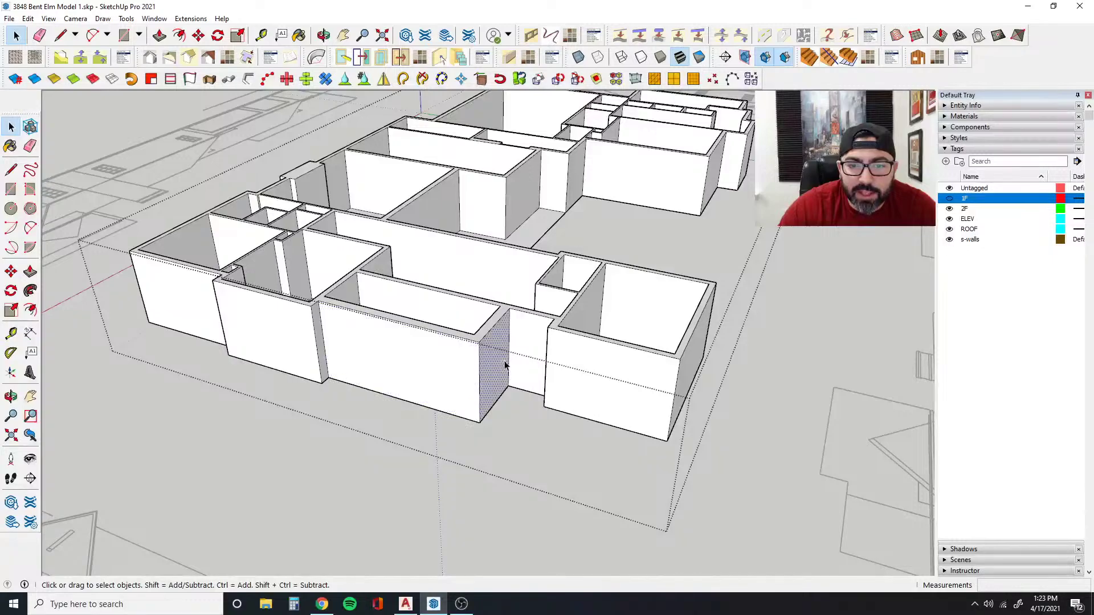
{"action": "key", "text": "Escape"}
{"action": "left_click", "coordinate": [428, 352]}
{"action": "scroll", "coordinate": [455, 355], "scroll_direction": "down", "scroll_amount": 3}
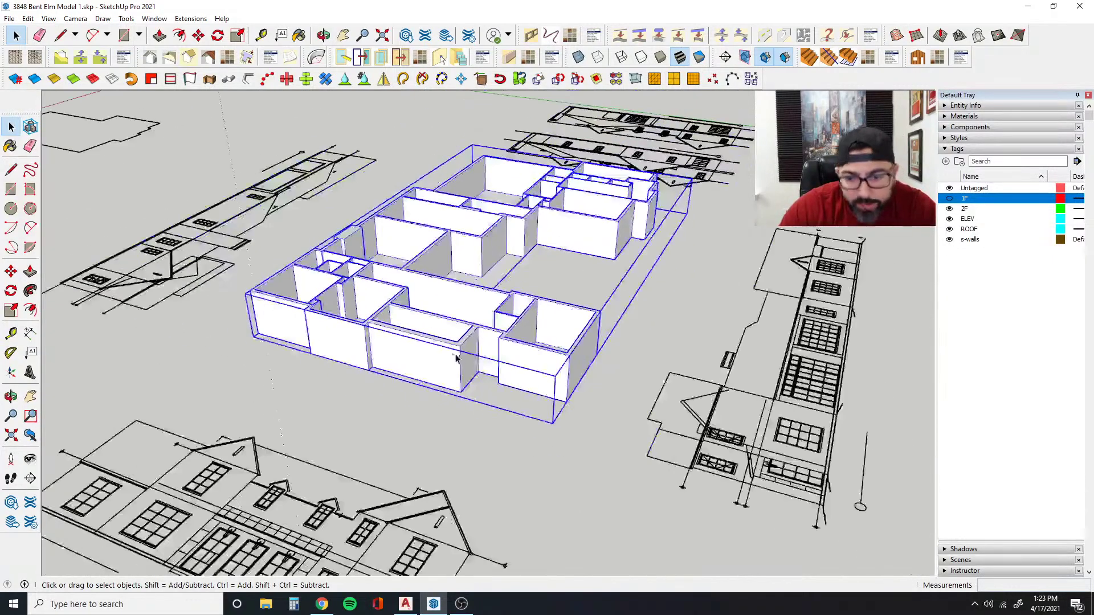
- Draw a rectangle over the larger bedroom and bathroom wing of the second-floor plan, between its outer wall corners
{"action": "middle_click_drag", "start_coordinate": [432, 354], "coordinate": [557, 388]}
{"action": "scroll", "coordinate": [558, 387], "scroll_direction": "down", "scroll_amount": 4}
{"action": "middle_click_drag", "start_coordinate": [679, 404], "coordinate": [634, 380]}
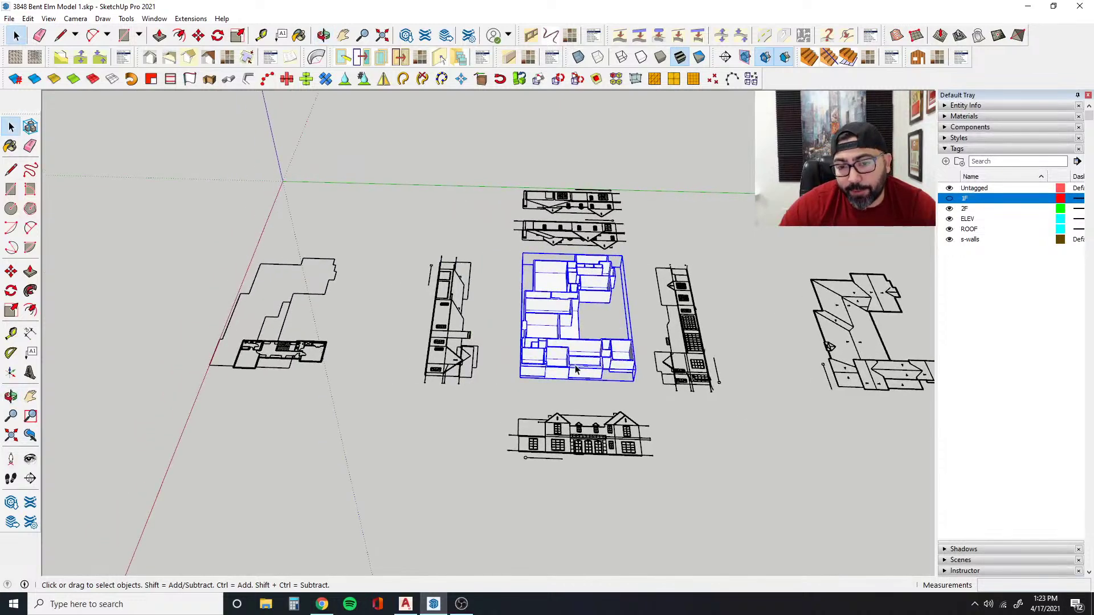
{"action": "left_click", "coordinate": [318, 369]}
{"action": "scroll", "coordinate": [318, 369], "scroll_direction": "up", "scroll_amount": 6}
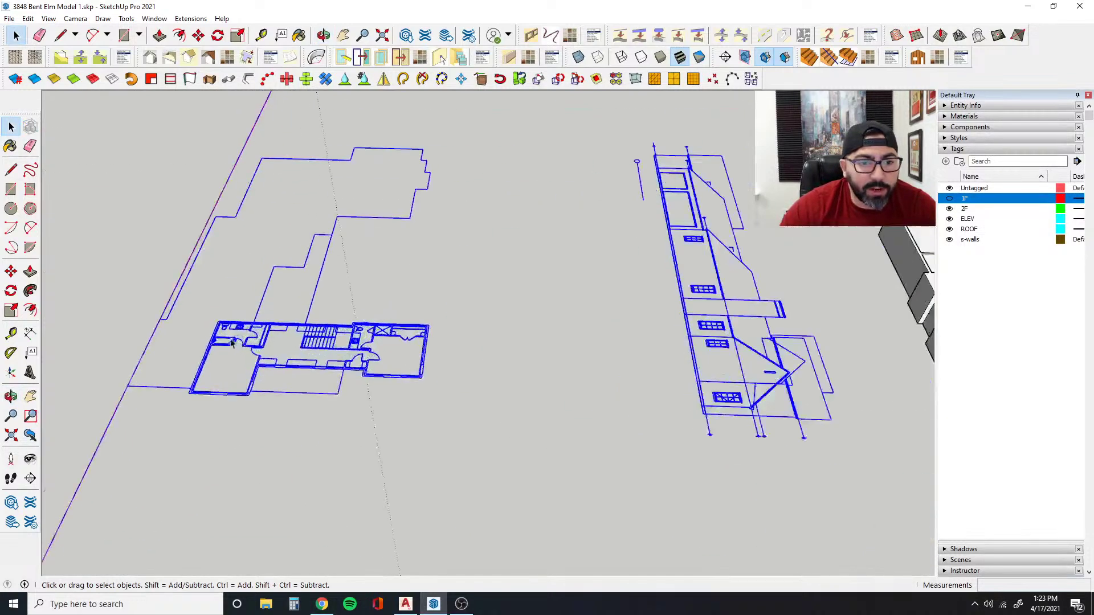
{"action": "left_click", "coordinate": [11, 189]}
{"action": "scroll", "coordinate": [284, 330], "scroll_direction": "up", "scroll_amount": 5}
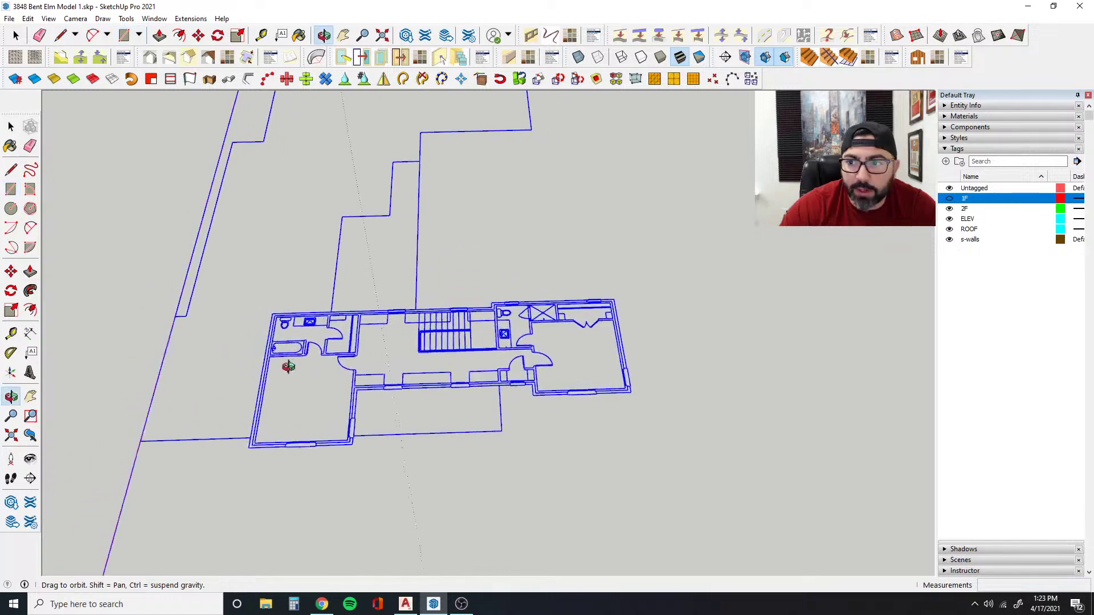
{"action": "scroll", "coordinate": [273, 302], "scroll_direction": "up", "scroll_amount": 2}
{"action": "left_click", "coordinate": [261, 269]}
{"action": "scroll", "coordinate": [296, 342], "scroll_direction": "up", "scroll_amount": 2}
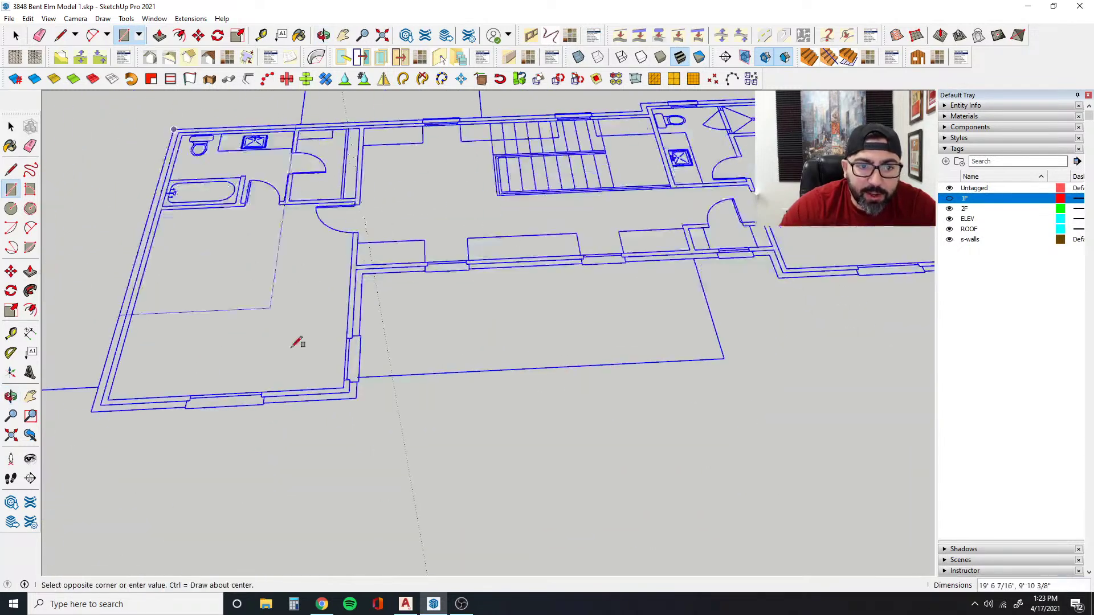
{"action": "left_click", "coordinate": [353, 397]}
- Select the new rectangle face with its edges and make it a group
{"action": "left_click", "coordinate": [11, 128]}
{"action": "double_click", "coordinate": [264, 254]}
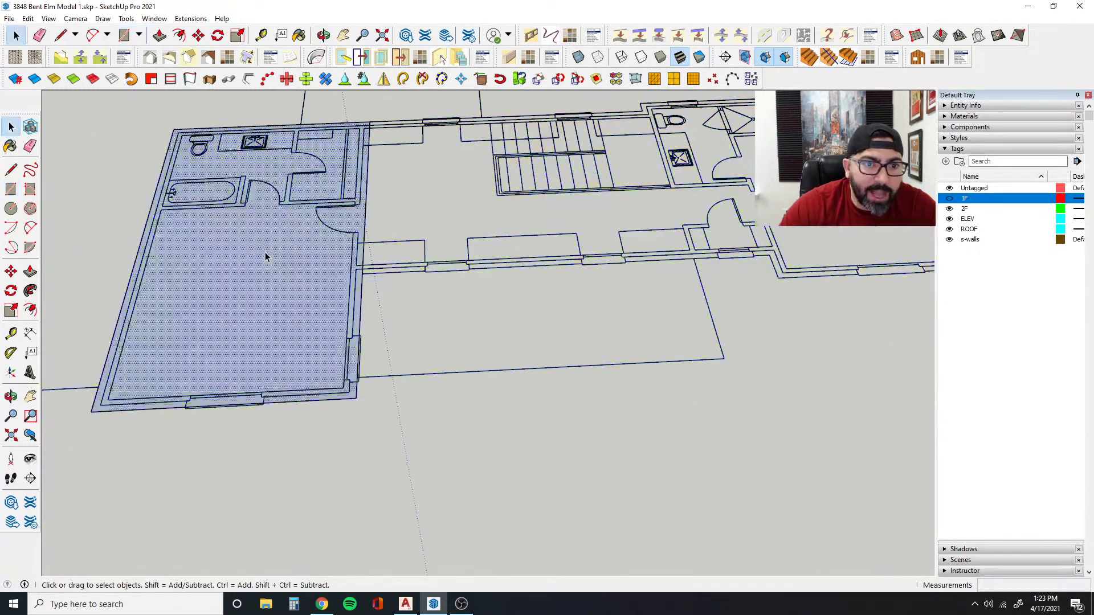
{"action": "right_click", "coordinate": [264, 254]}
{"action": "left_click", "coordinate": [303, 349]}
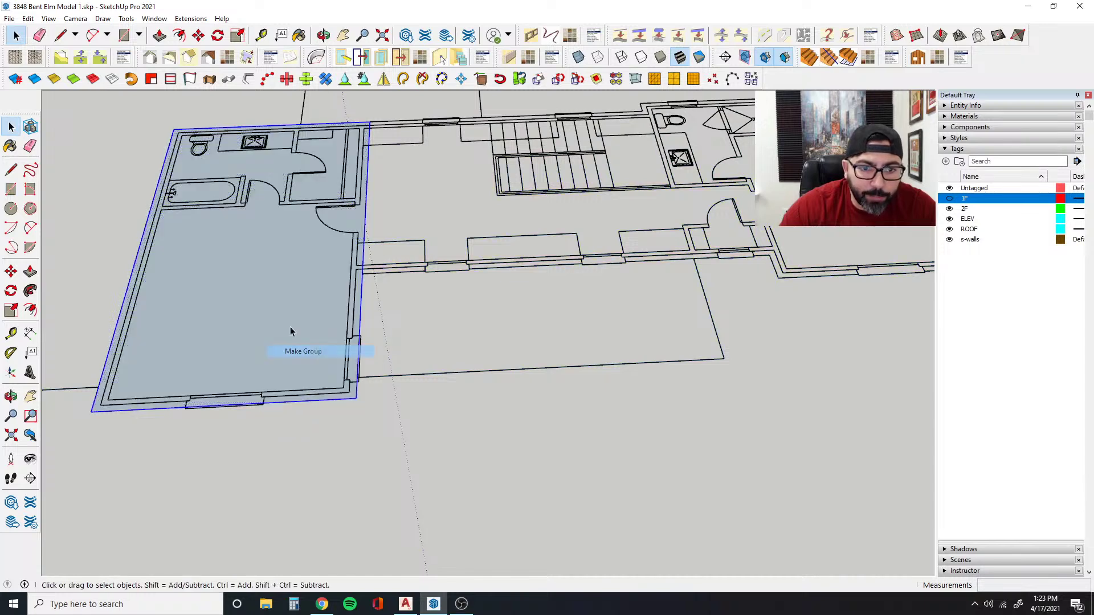
- Open the new group and draw an adjoining rectangle over the central stair and hallway section of the second-floor plan
{"action": "double_click", "coordinate": [292, 279]}
{"action": "middle_click_drag", "start_coordinate": [278, 294], "coordinate": [193, 378], "text": "shift"}
{"action": "left_click", "coordinate": [11, 191]}
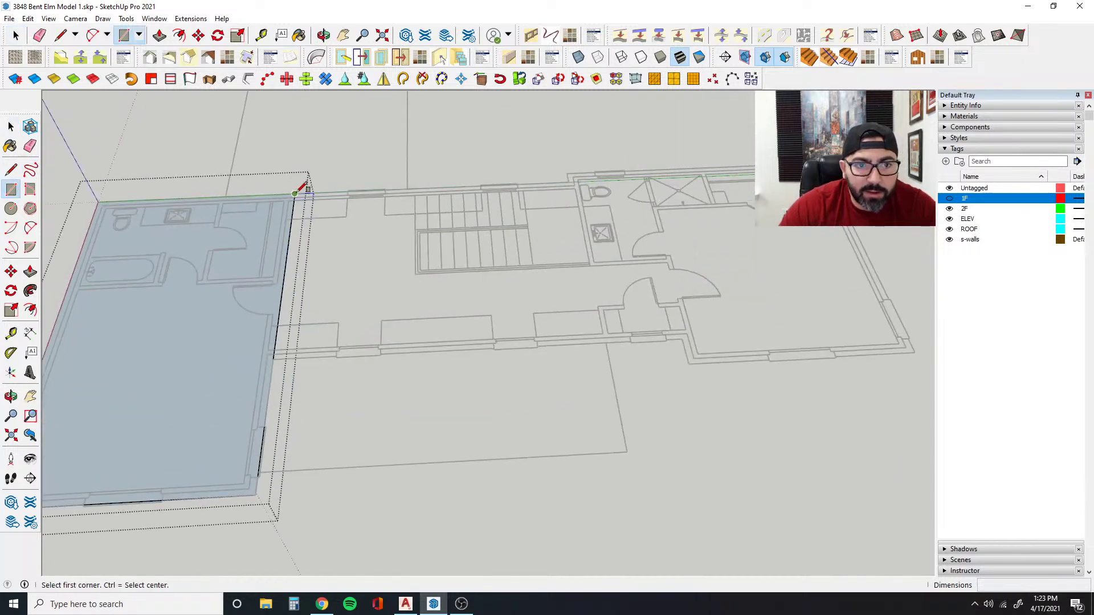
{"action": "left_click", "coordinate": [295, 194]}
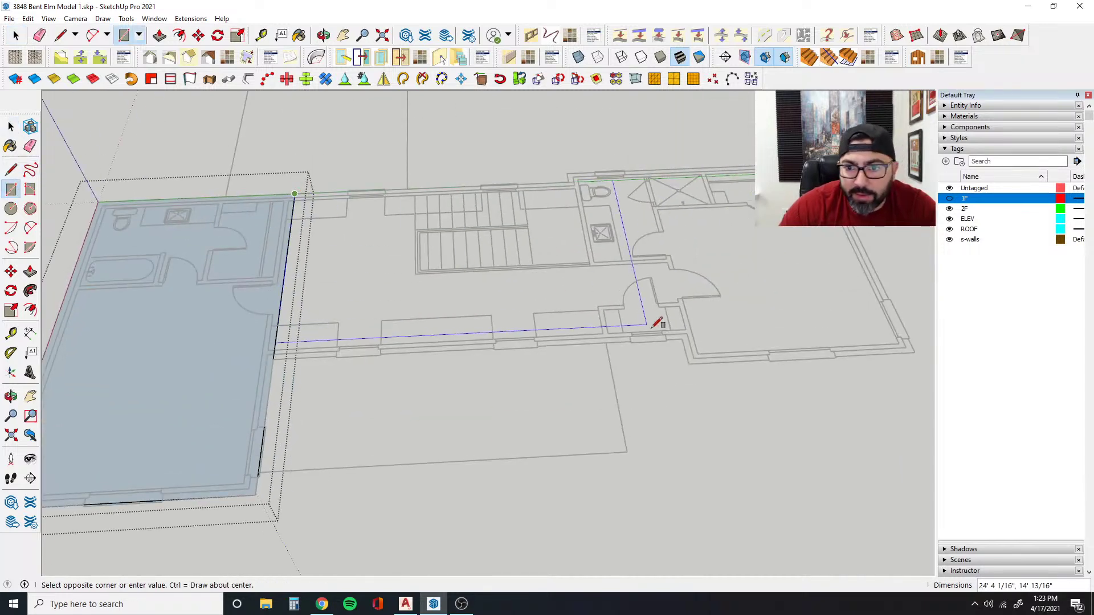
{"action": "left_click", "coordinate": [683, 339]}
- Draw a rectangle about 19' by 15' over the opposite bedroom wing and one about 5' 6" by 1' over the bathroom projection
{"action": "middle_click_drag", "start_coordinate": [835, 342], "coordinate": [741, 365], "text": "shift"}
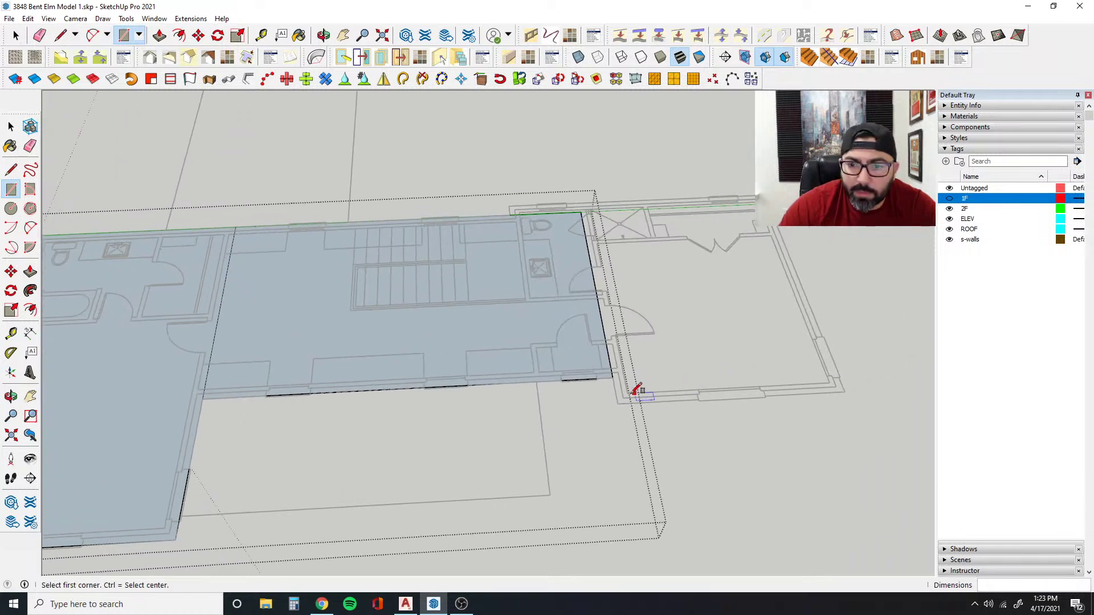
{"action": "scroll", "coordinate": [766, 200], "scroll_direction": "up", "scroll_amount": 2}
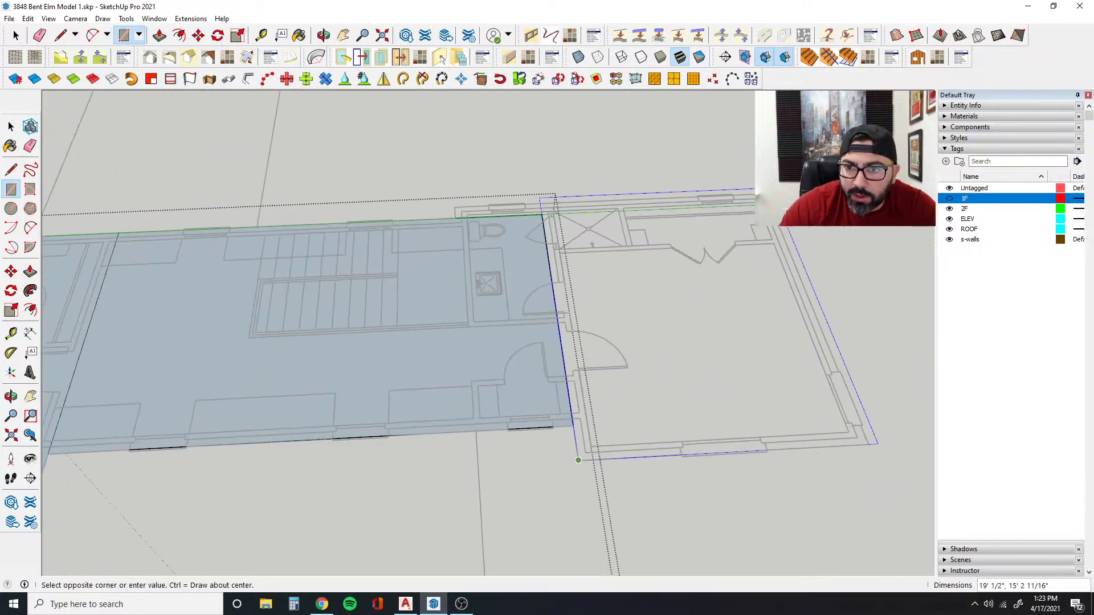
{"action": "left_click", "coordinate": [767, 195]}
{"action": "scroll", "coordinate": [454, 208], "scroll_direction": "up", "scroll_amount": 4}
{"action": "left_click", "coordinate": [452, 208]}
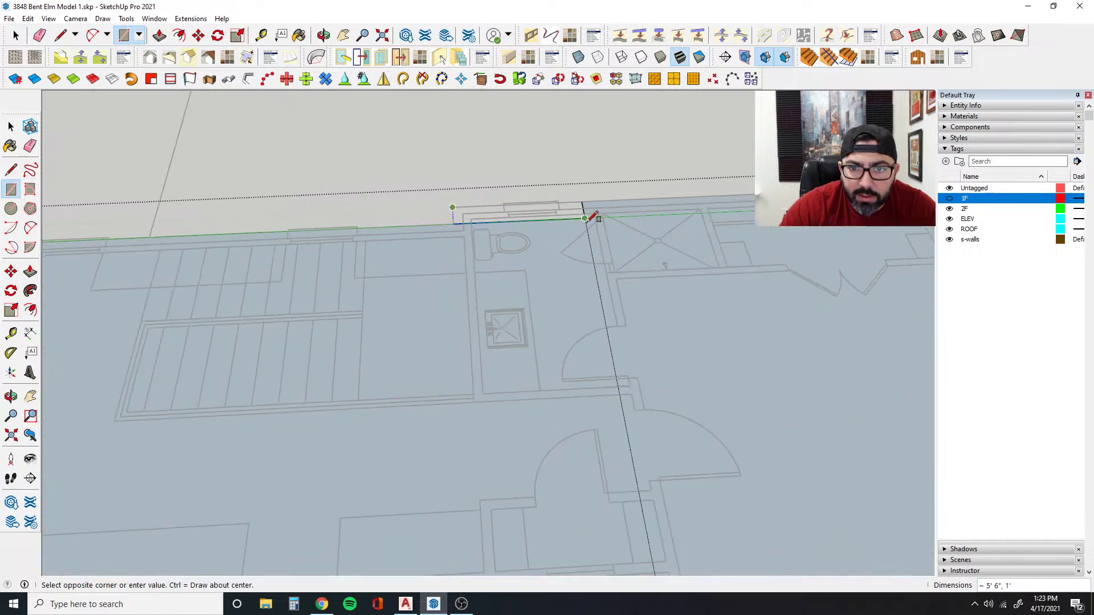
- Erase the inner edges between the rectangles to merge them into a single second-floor outline face
{"action": "left_click", "coordinate": [30, 145]}
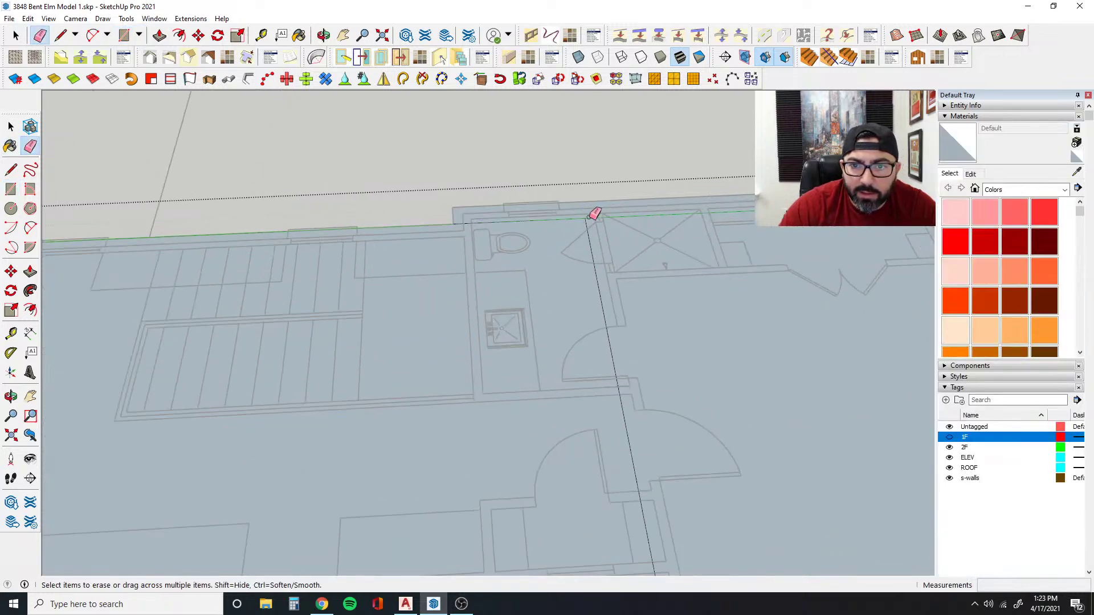
{"action": "scroll", "coordinate": [558, 271], "scroll_direction": "down", "scroll_amount": 3}
{"action": "middle_click_drag", "start_coordinate": [359, 386], "coordinate": [540, 348], "text": "shift"}
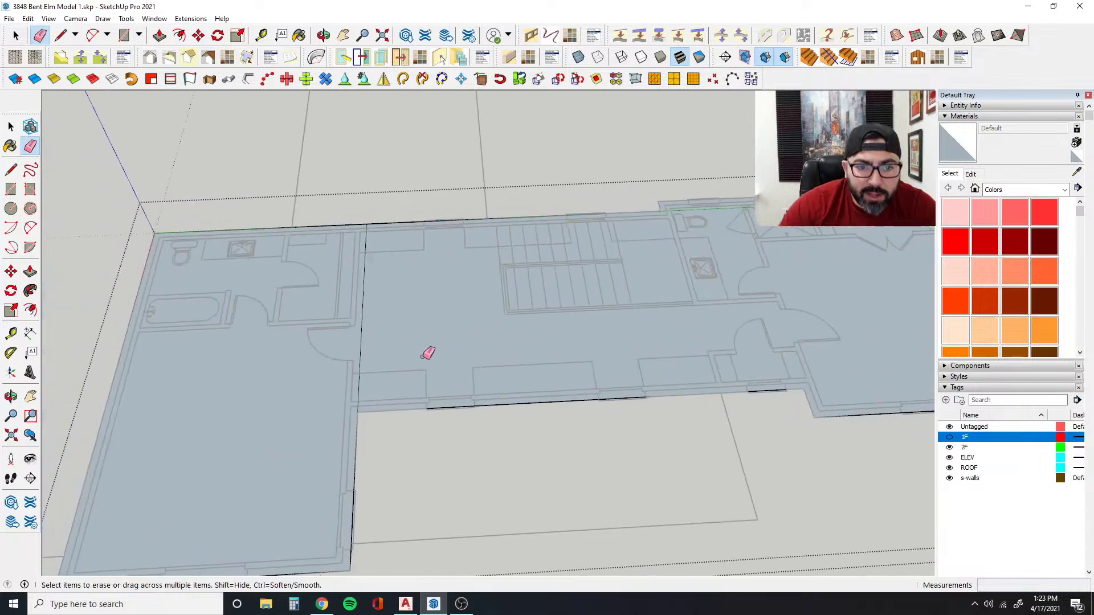
{"action": "left_click", "coordinate": [10, 126]}
{"action": "scroll", "coordinate": [241, 269], "scroll_direction": "down", "scroll_amount": 4}
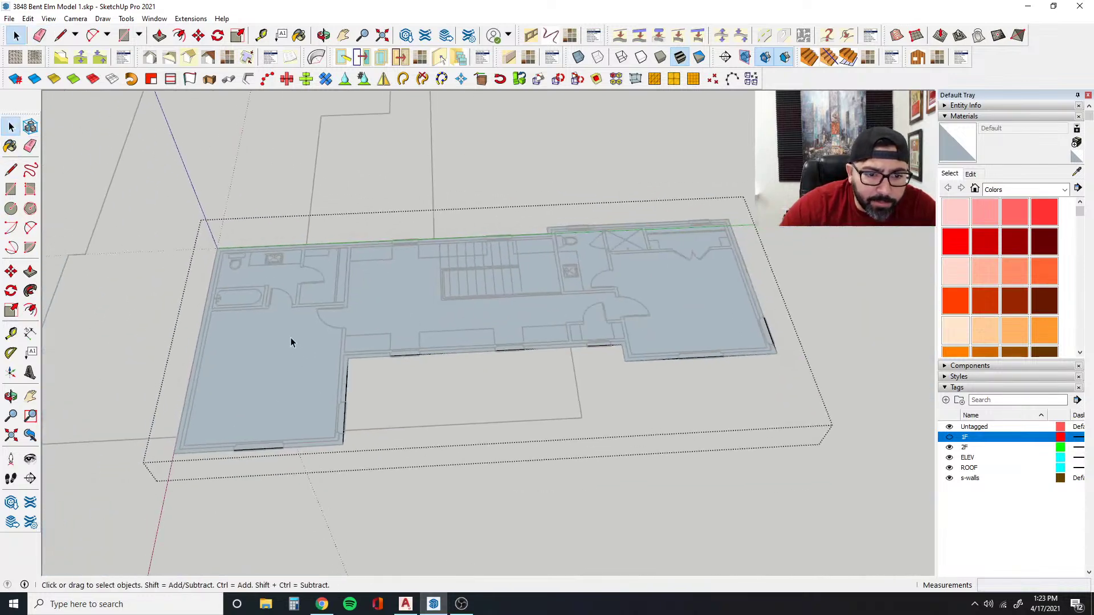
- Close the outline group and copy it 1'6" straight down along the blue axis from its front corner
{"action": "left_click", "coordinate": [291, 337]}
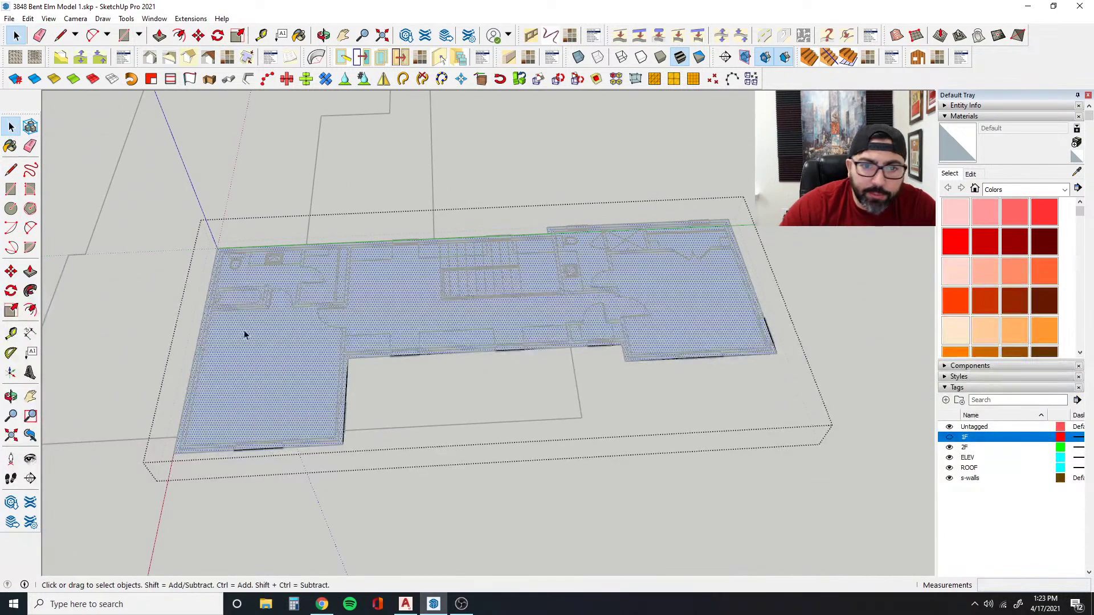
{"action": "middle_click_drag", "start_coordinate": [262, 367], "coordinate": [244, 346]}
{"action": "key", "text": "Escape"}
{"action": "left_click", "coordinate": [244, 347]}
{"action": "key", "text": "m"}
{"action": "scroll", "coordinate": [211, 366], "scroll_direction": "up", "scroll_amount": 4}
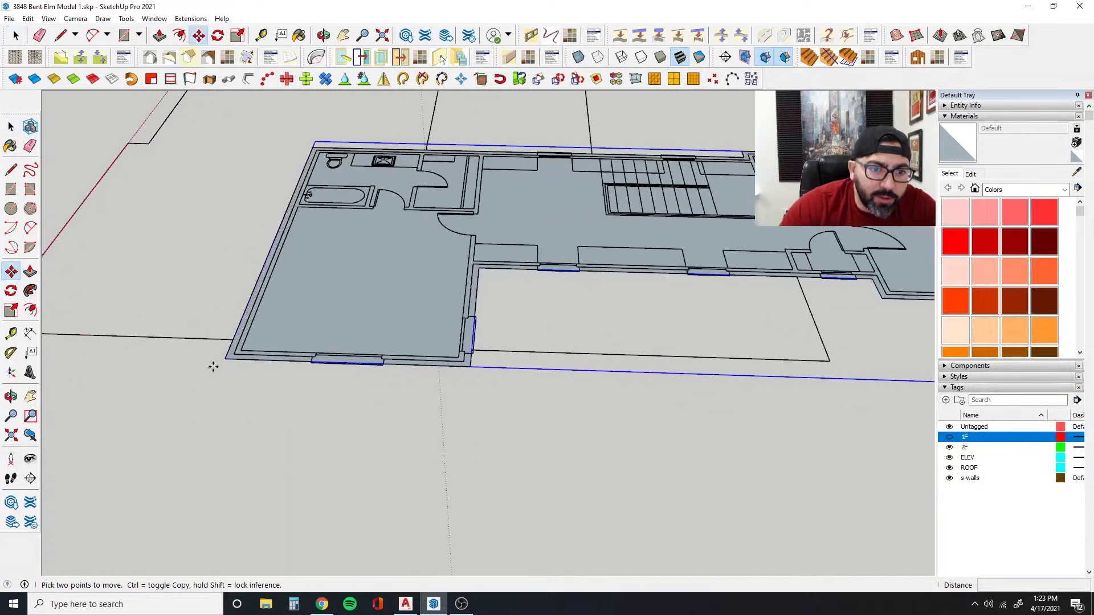
{"action": "left_click", "coordinate": [227, 359]}
{"action": "key", "text": "ctrl"}
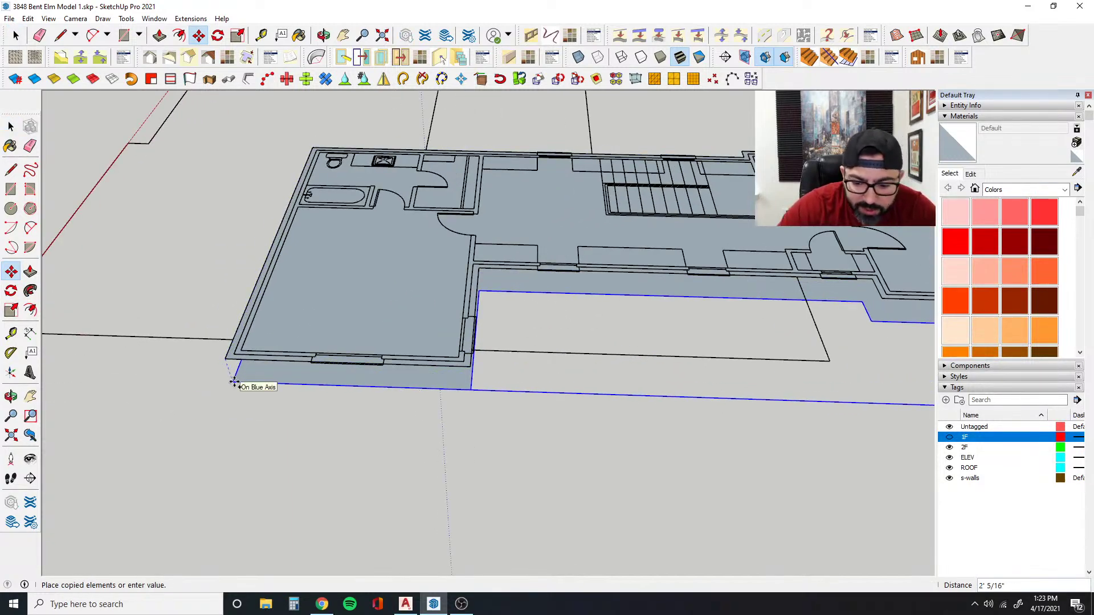
{"action": "left_click", "coordinate": [235, 382]}
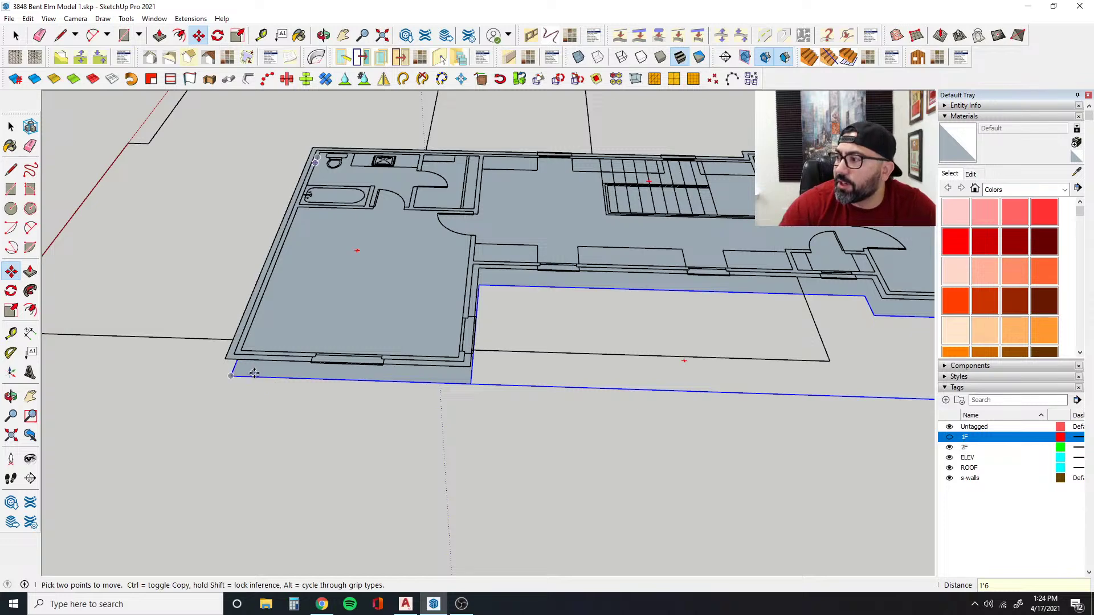
{"action": "key", "text": "space"}
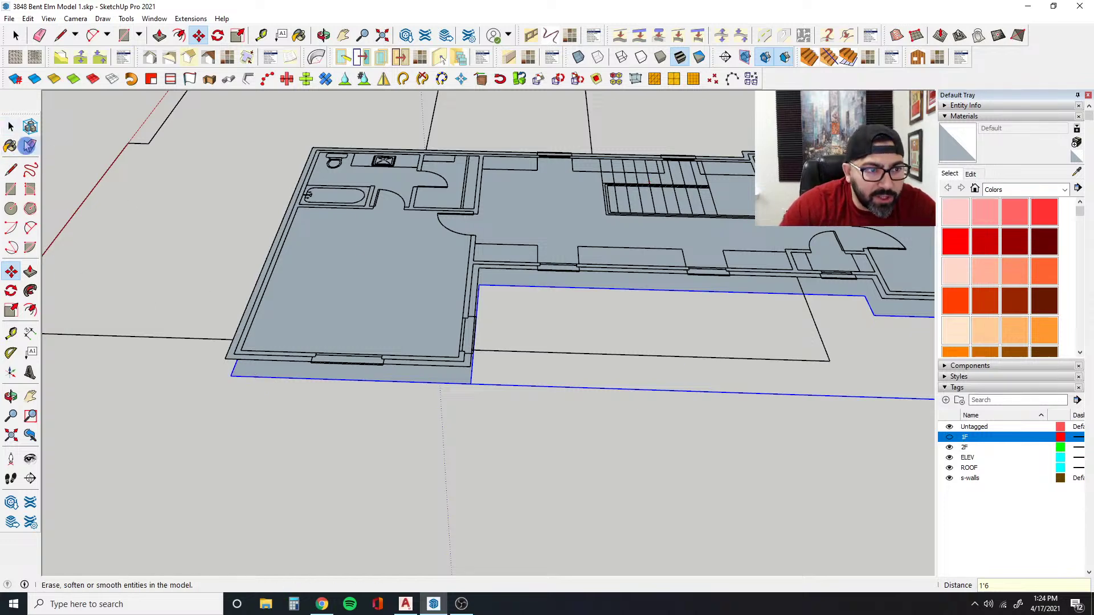
- Open the lowered second-floor outline copy and extrude its face 1'6" up to the underside of the plan
{"action": "scroll", "coordinate": [256, 388], "scroll_direction": "up", "scroll_amount": 2}
{"action": "double_click", "coordinate": [257, 388]}
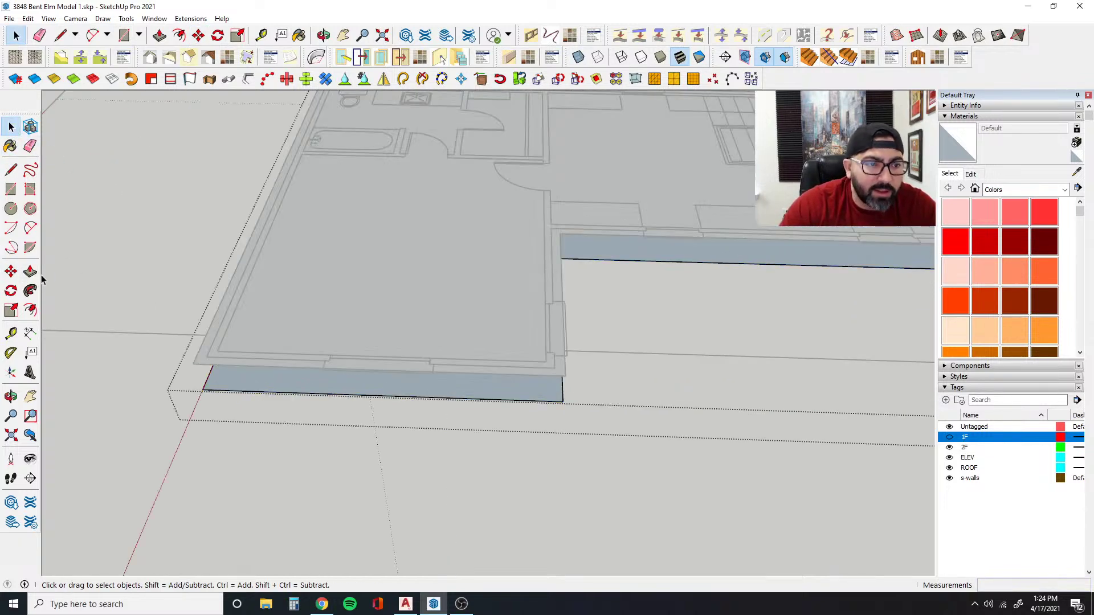
{"action": "key", "text": "p"}
{"action": "scroll", "coordinate": [205, 379], "scroll_direction": "up", "scroll_amount": 2}
{"action": "left_click", "coordinate": [204, 379]}
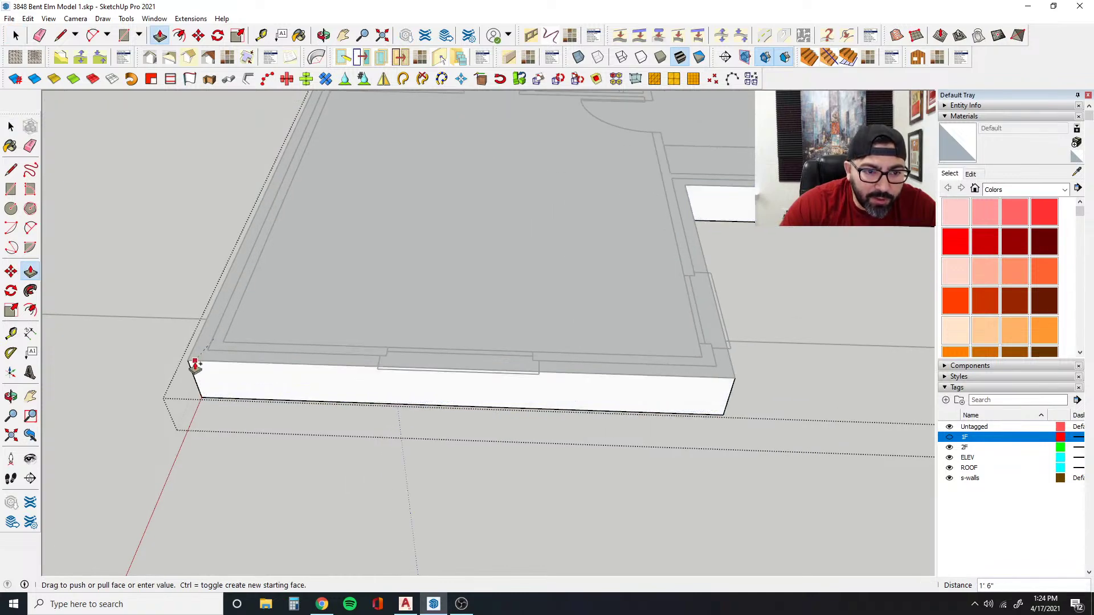
{"action": "left_click", "coordinate": [195, 370]}
{"action": "left_click", "coordinate": [14, 127]}
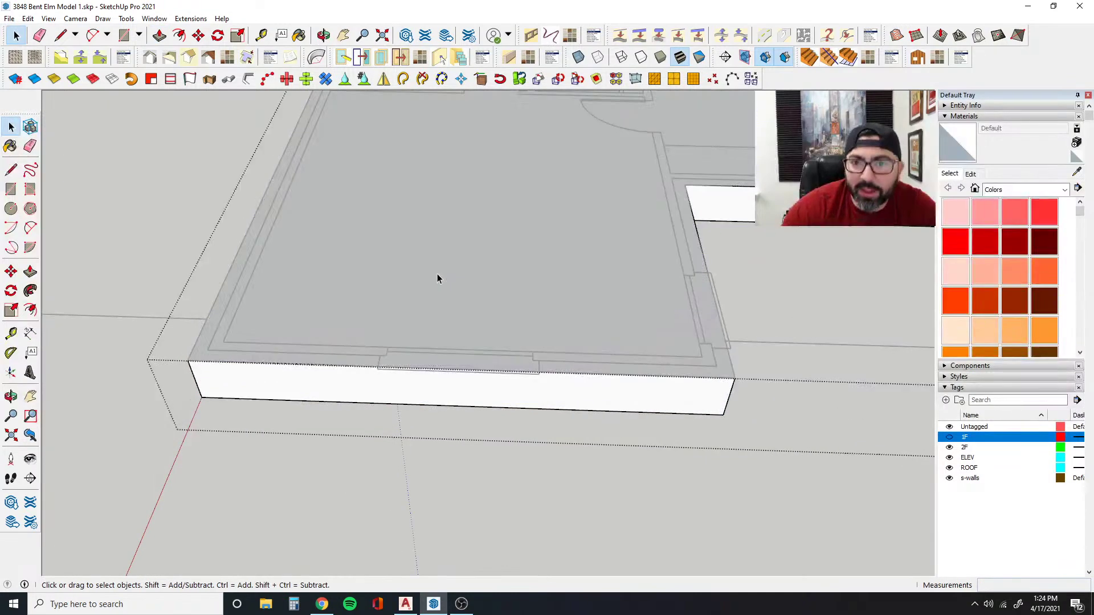
- Close the extruded floor slab group and hide it
{"action": "scroll", "coordinate": [436, 274], "scroll_direction": "down", "scroll_amount": 3}
{"action": "middle_click_drag", "start_coordinate": [498, 366], "coordinate": [46, 247]}
{"action": "right_click", "coordinate": [362, 270]}
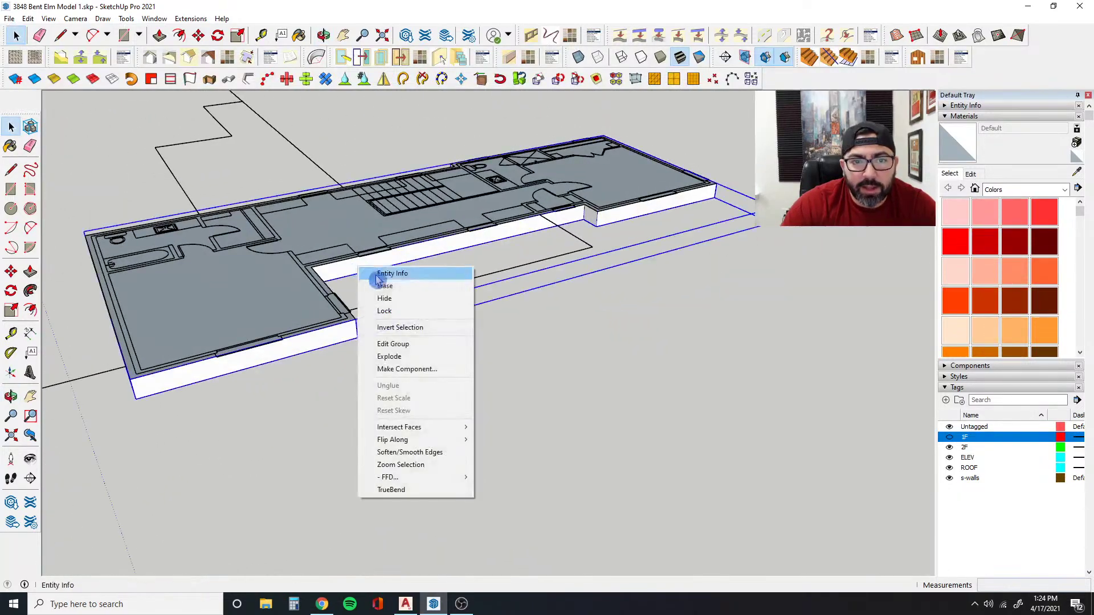
{"action": "left_click", "coordinate": [389, 298]}
- Inside the remaining second-floor outline group, draw a rectangle over the interior of the large bedroom below the bathroom
{"action": "scroll", "coordinate": [322, 371], "scroll_direction": "up", "scroll_amount": 5}
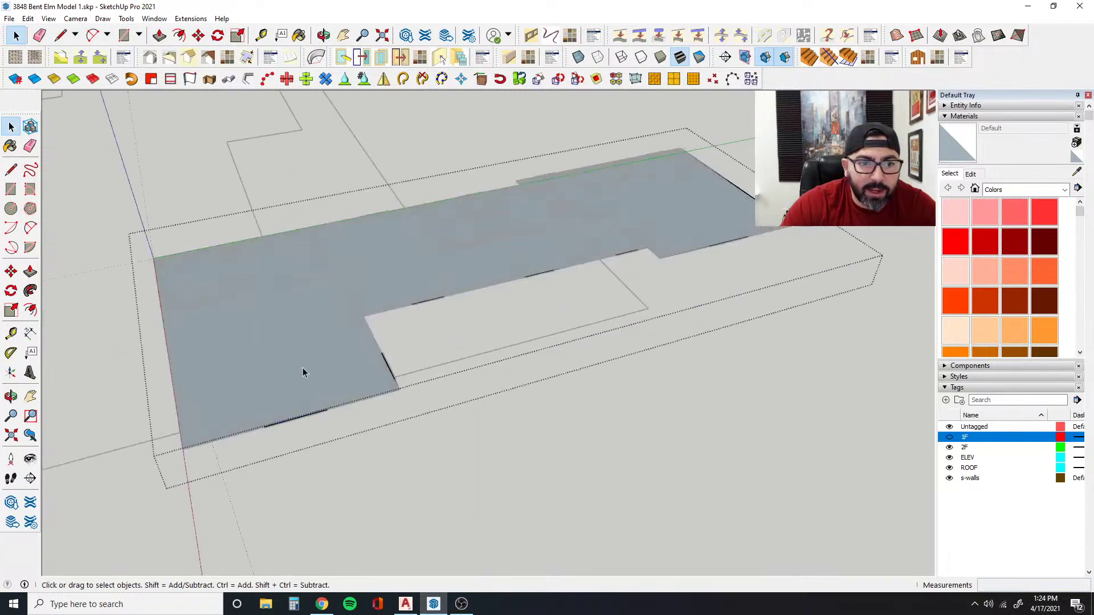
{"action": "key", "text": "ctrl+z"}
{"action": "middle_click_drag", "start_coordinate": [286, 369], "coordinate": [199, 319]}
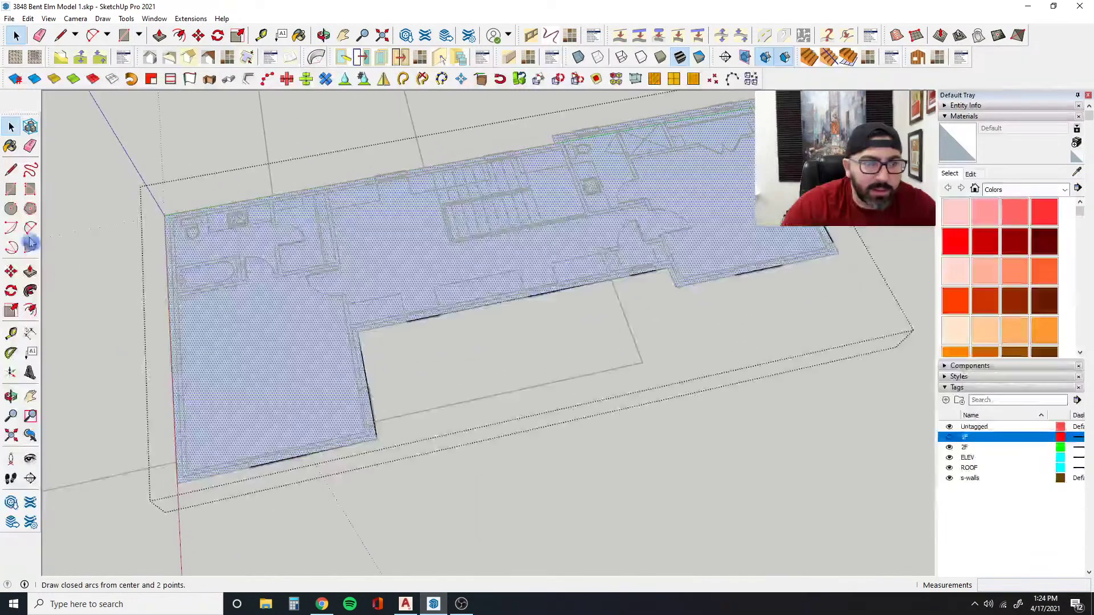
{"action": "left_click", "coordinate": [11, 190]}
{"action": "left_click", "coordinate": [178, 296]}
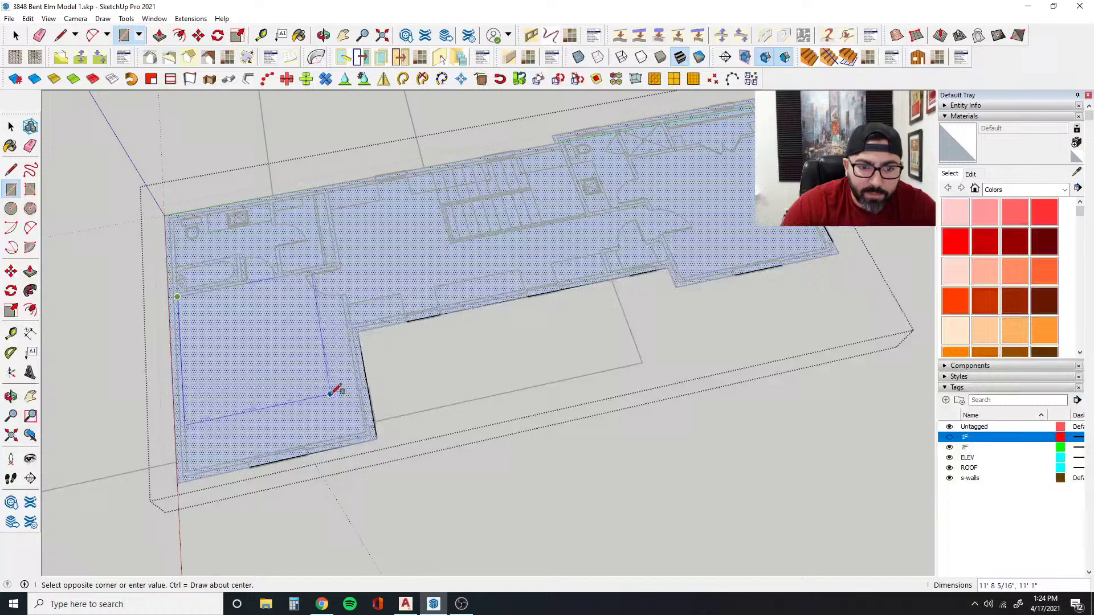
{"action": "left_click", "coordinate": [365, 431]}
- Draw a rectangle about 7'8" by 5' over the tub side of the bathroom, one over its door side, and one bridging the vanity strip
{"action": "scroll", "coordinate": [399, 365], "scroll_direction": "up", "scroll_amount": 5}
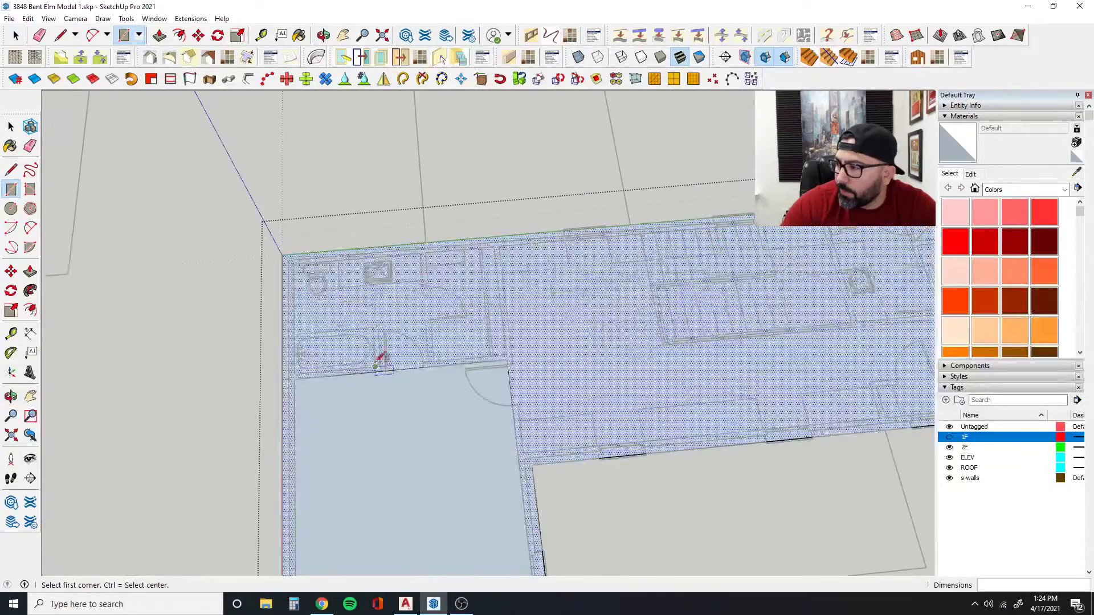
{"action": "scroll", "coordinate": [324, 327], "scroll_direction": "up", "scroll_amount": 2}
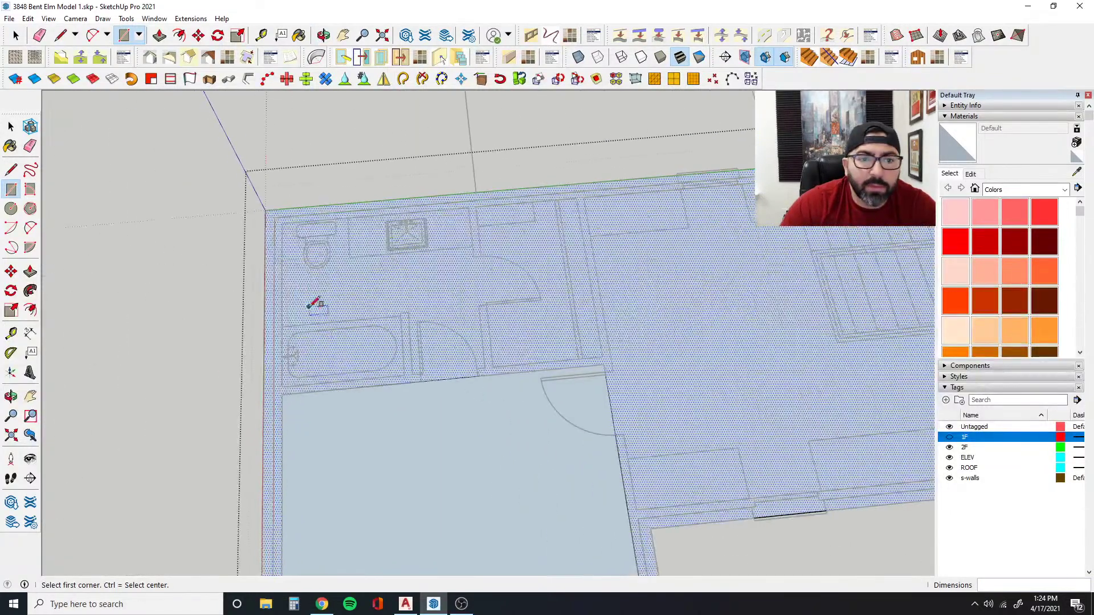
{"action": "left_click", "coordinate": [282, 222]}
{"action": "left_click", "coordinate": [404, 375]}
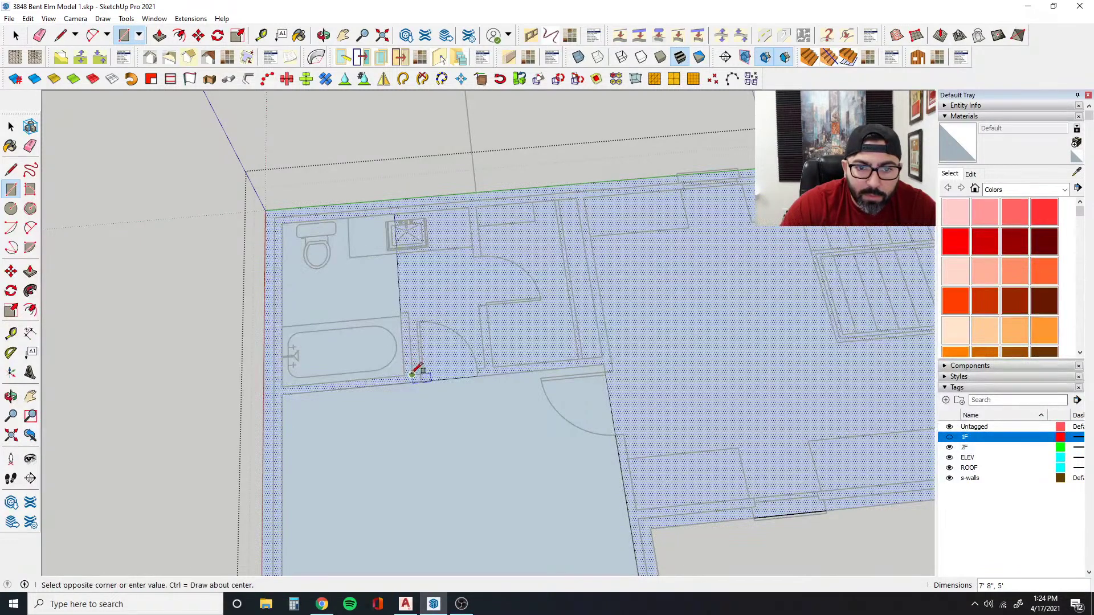
{"action": "left_click", "coordinate": [474, 198]}
{"action": "scroll", "coordinate": [408, 316], "scroll_direction": "up", "scroll_amount": 2}
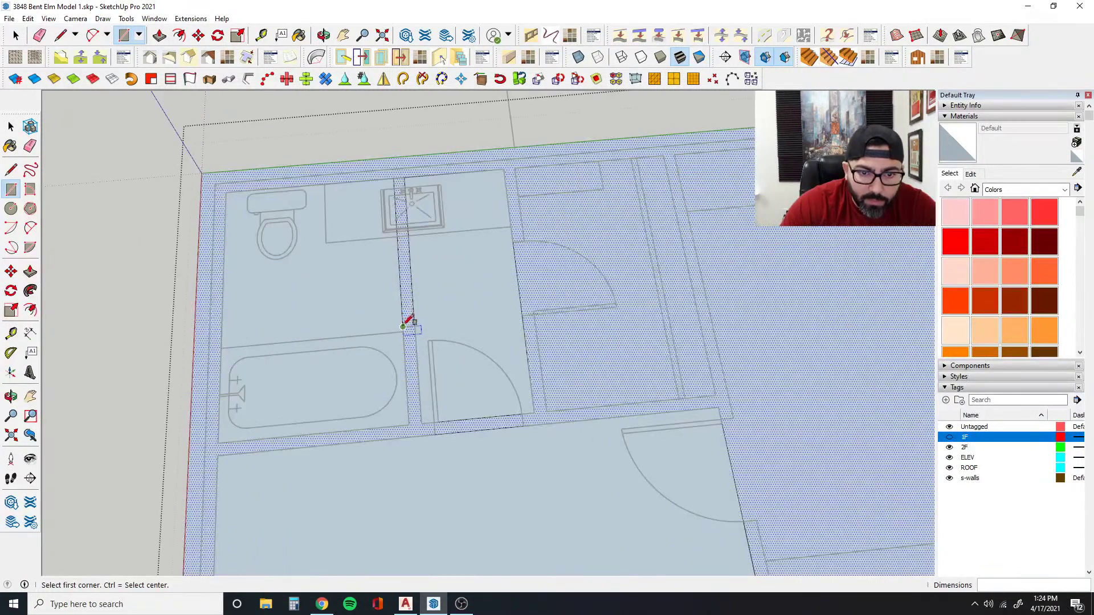
{"action": "left_click", "coordinate": [404, 177]}
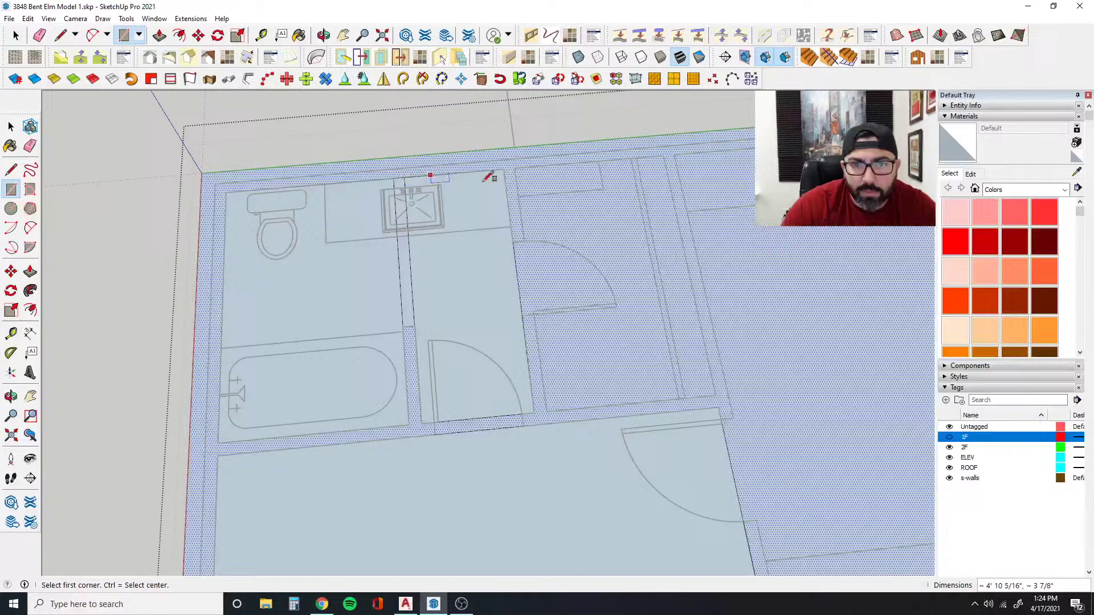
- Draw rectangles over the closet beside the bathroom, the stair area at about 21'9" by 8', and the hallway alongside the stairs
{"action": "left_click", "coordinate": [515, 167]}
{"action": "left_click", "coordinate": [716, 393]}
{"action": "scroll", "coordinate": [386, 361], "scroll_direction": "down", "scroll_amount": 3}
{"action": "scroll", "coordinate": [302, 203], "scroll_direction": "up", "scroll_amount": 4}
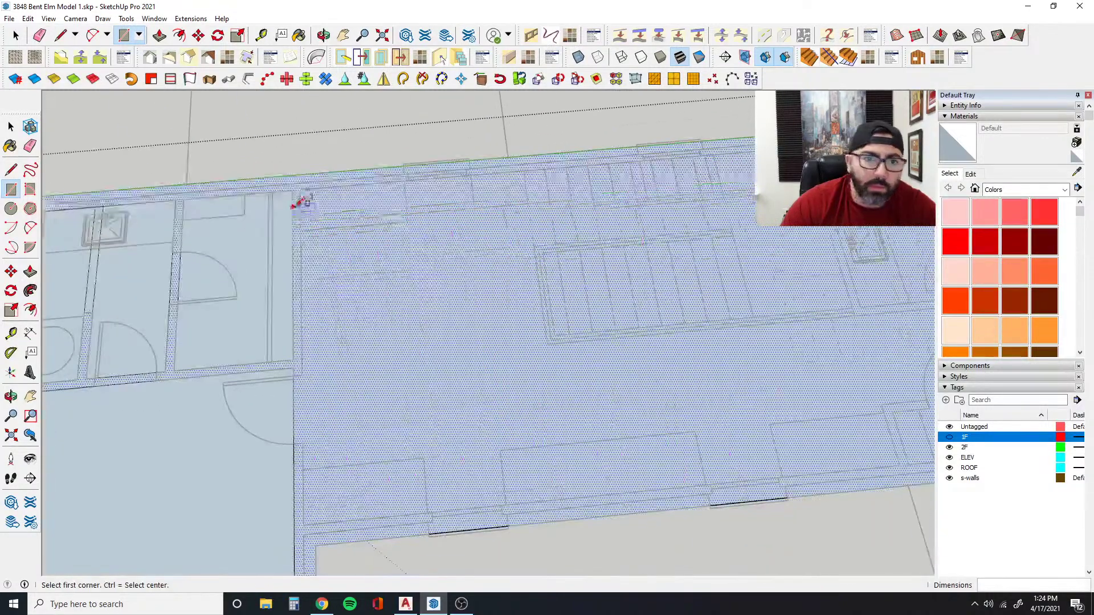
{"action": "left_click", "coordinate": [300, 189]}
{"action": "left_click", "coordinate": [855, 315]}
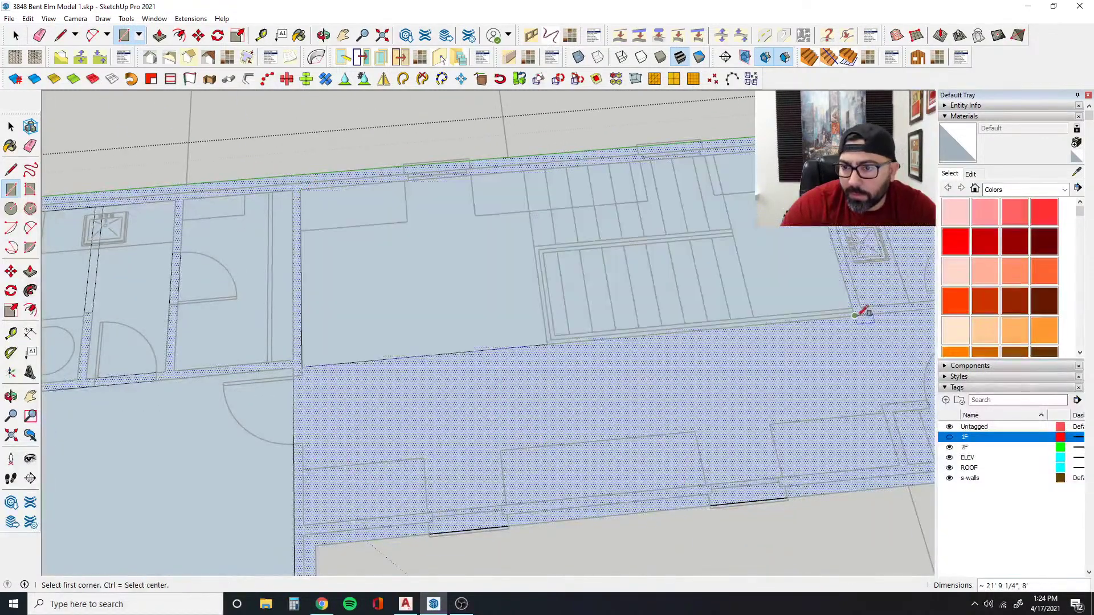
{"action": "left_click", "coordinate": [854, 315]}
{"action": "left_click", "coordinate": [303, 525]}
- Draw rectangles over the hall entry at about 5'6" by 3'8", the small closet beside it, and the second bathroom at about 8'8" by 5'2"
{"action": "middle_click_drag", "start_coordinate": [706, 393], "coordinate": [206, 448], "text": "shift"}
{"action": "left_click", "coordinate": [511, 452]}
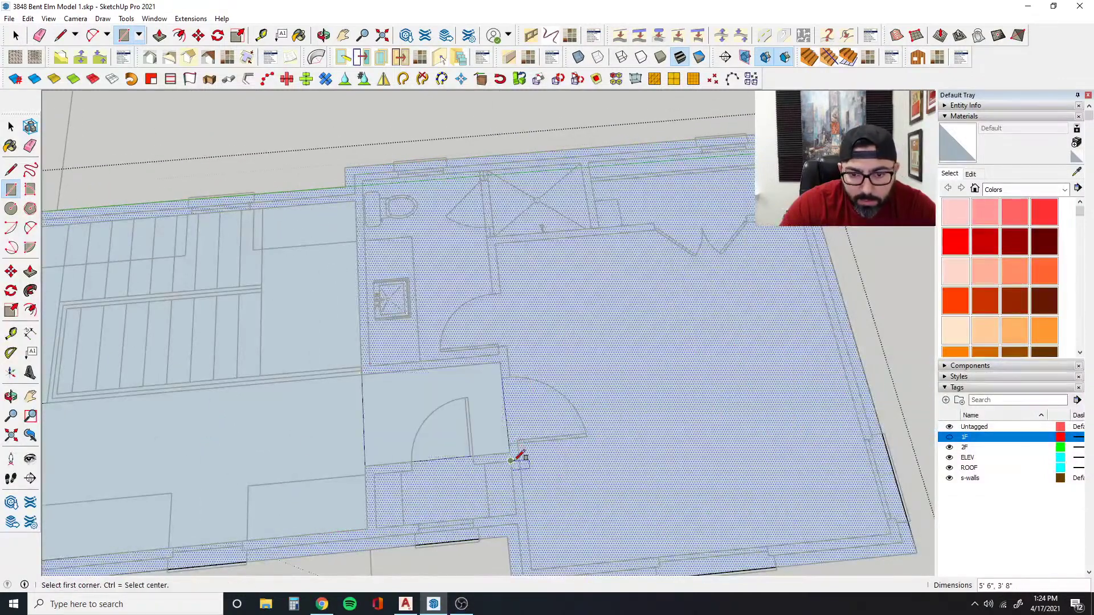
{"action": "left_click", "coordinate": [381, 526]}
{"action": "middle_click_drag", "start_coordinate": [387, 222], "coordinate": [363, 304], "text": "shift"}
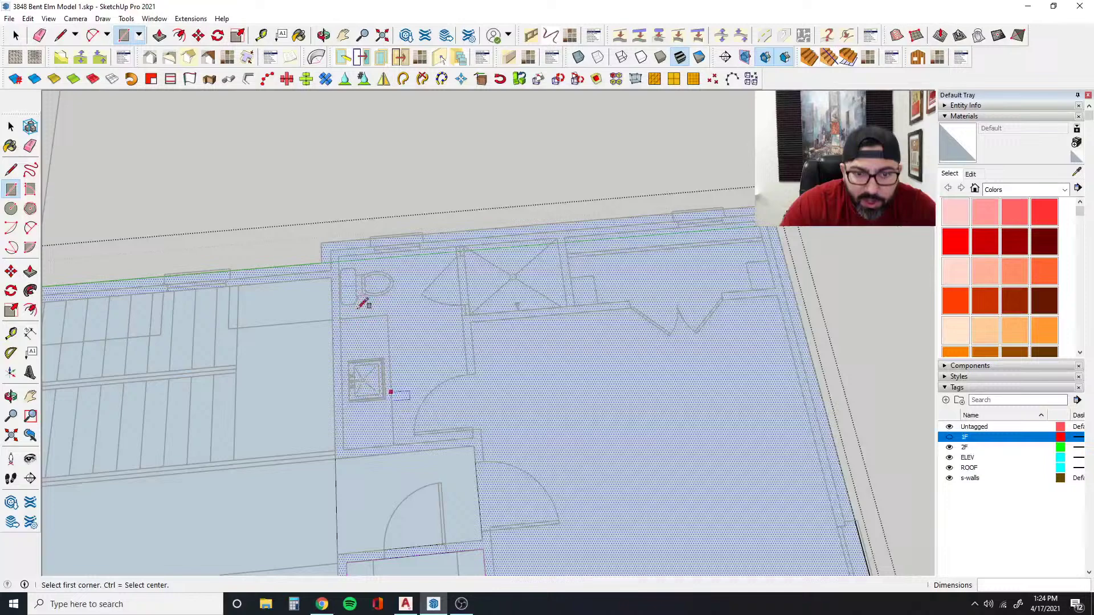
{"action": "left_click", "coordinate": [338, 257]}
{"action": "left_click", "coordinate": [473, 436]}
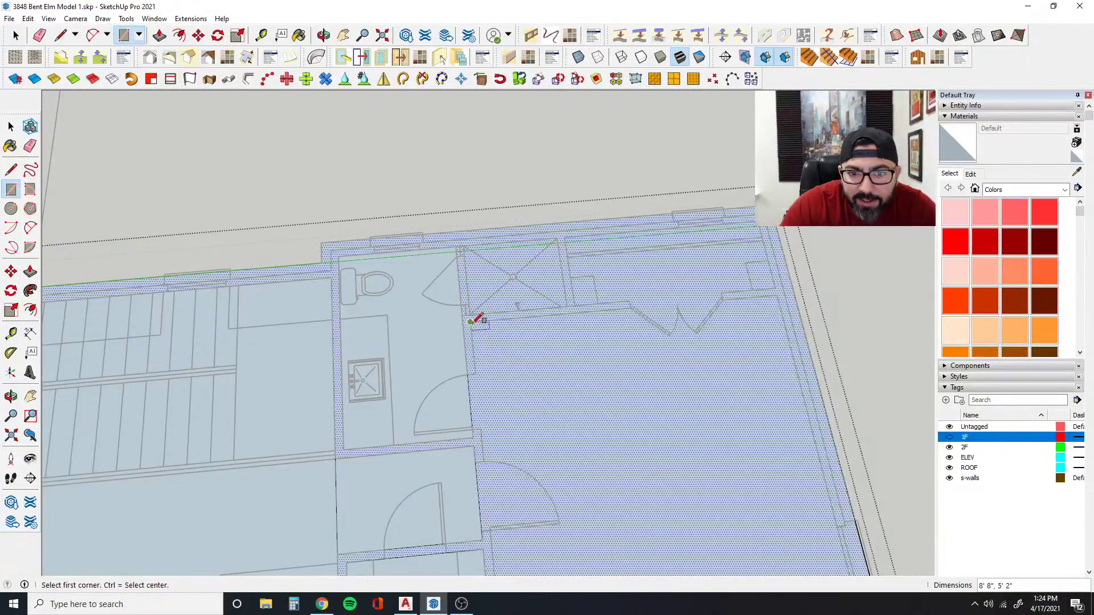
- Draw rectangles over the far bedroom, the shower next to the second bathroom, and the bedroom closet at about 8'9" by 3'4"
{"action": "left_click", "coordinate": [470, 322]}
{"action": "scroll", "coordinate": [470, 322], "scroll_direction": "down", "scroll_amount": 3}
{"action": "middle_click_drag", "start_coordinate": [517, 340], "coordinate": [460, 421], "text": "shift"}
{"action": "left_click", "coordinate": [629, 421]}
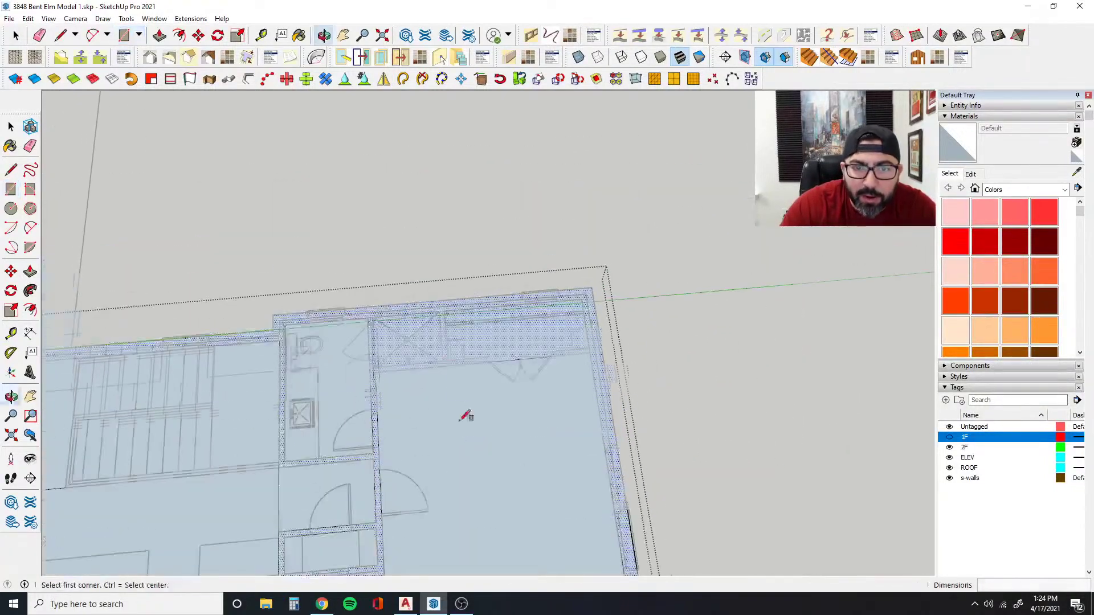
{"action": "scroll", "coordinate": [356, 364], "scroll_direction": "up", "scroll_amount": 4}
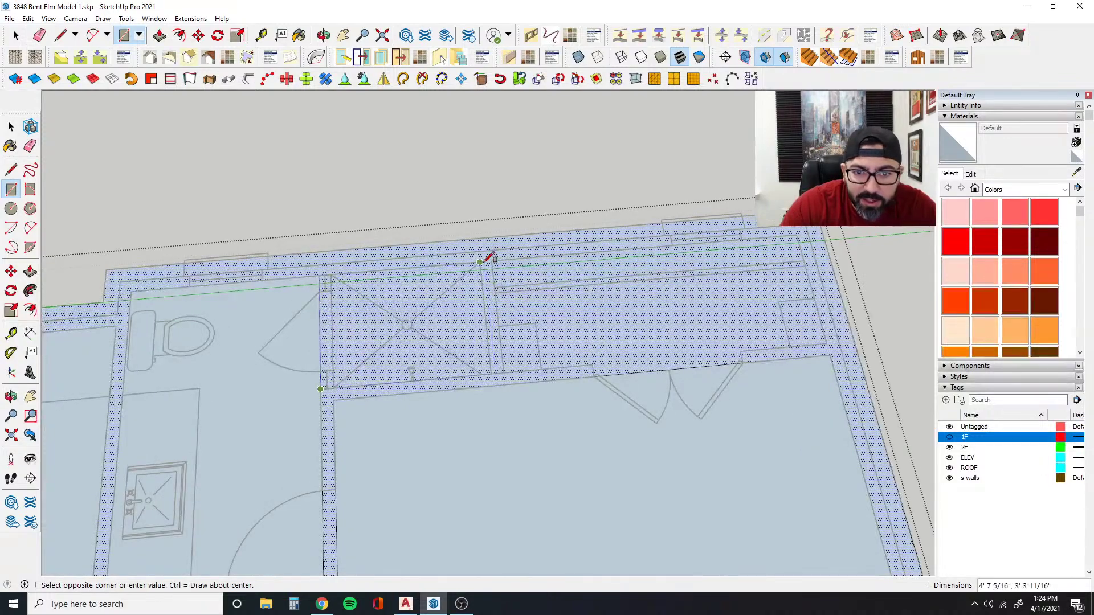
{"action": "left_click", "coordinate": [480, 261]}
{"action": "left_click", "coordinate": [824, 336]}
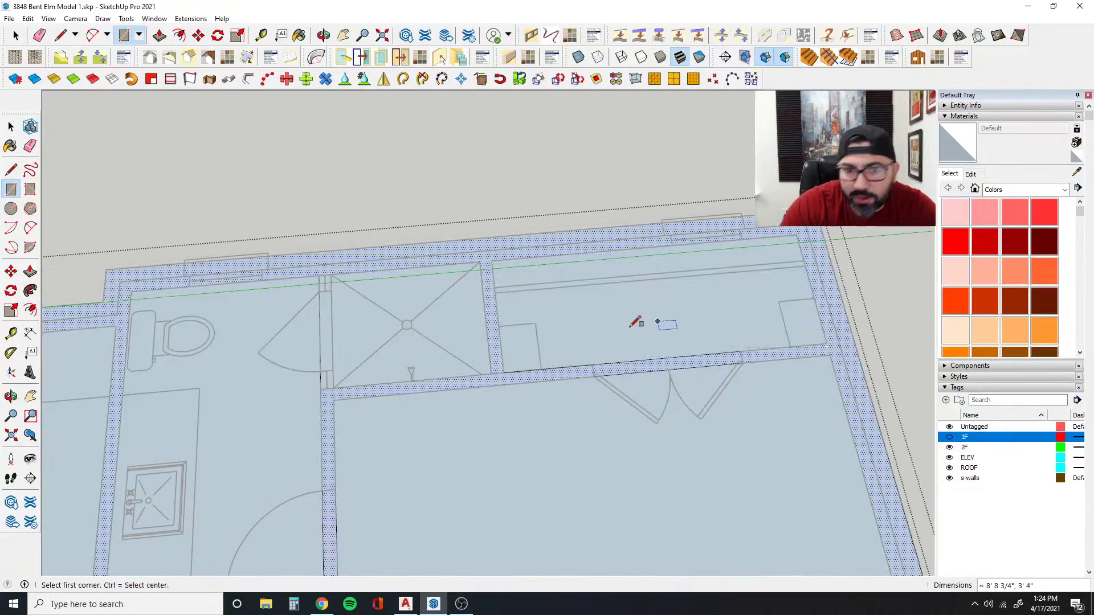
- Erase the leftover rectangle edges crossing the vanity in the first bathroom so its floor becomes one area
{"action": "scroll", "coordinate": [525, 359], "scroll_direction": "down", "scroll_amount": 5}
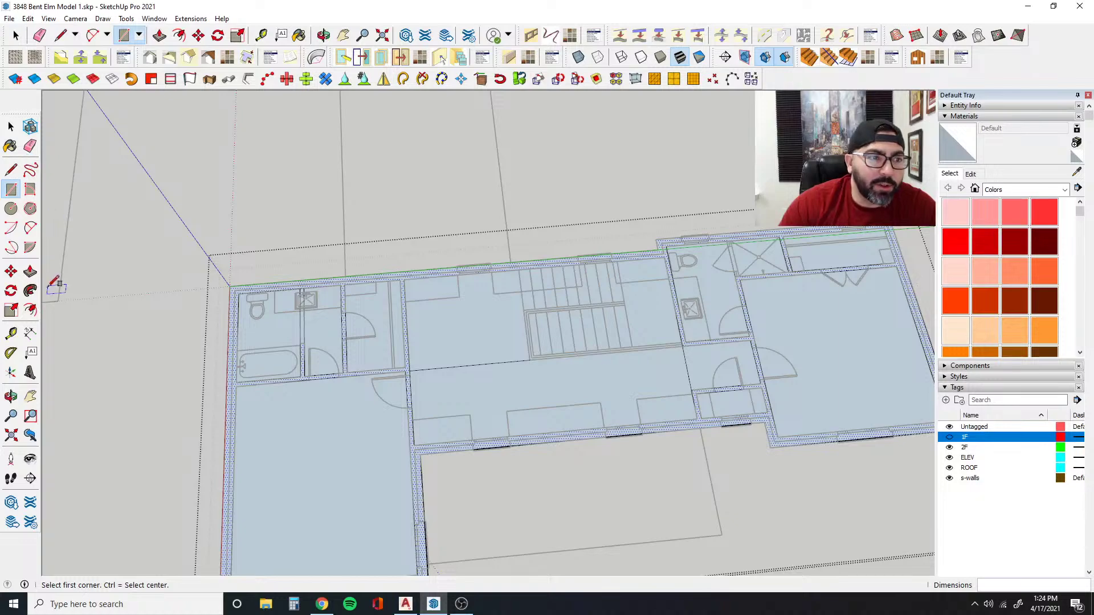
{"action": "key", "text": "p"}
{"action": "scroll", "coordinate": [342, 366], "scroll_direction": "up", "scroll_amount": 4}
{"action": "scroll", "coordinate": [250, 401], "scroll_direction": "down", "scroll_amount": 4}
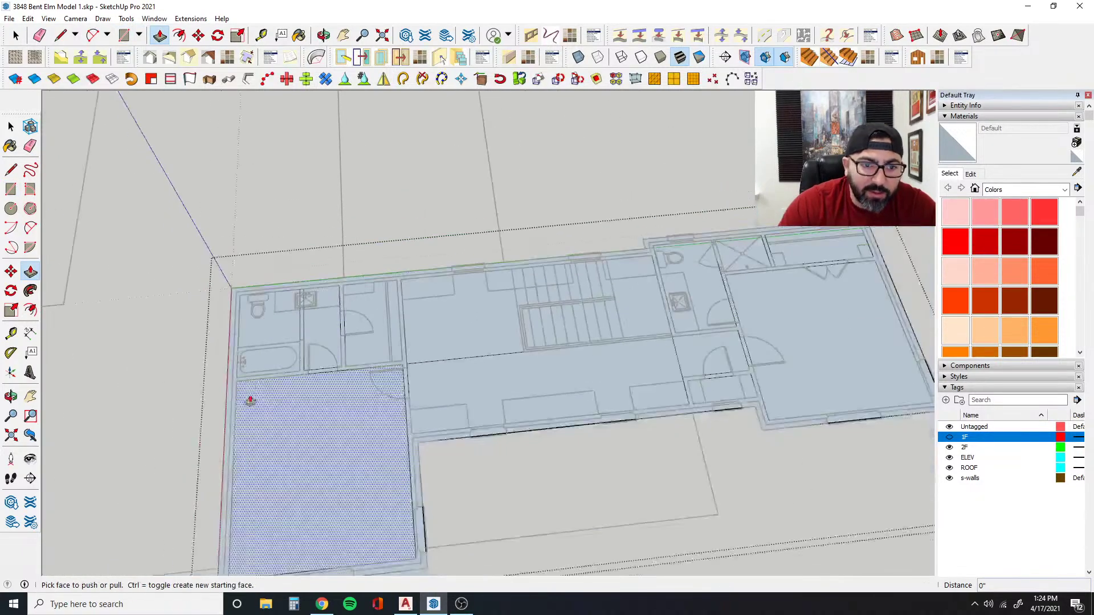
{"action": "middle_click_drag", "start_coordinate": [250, 400], "coordinate": [378, 327], "text": "shift"}
{"action": "scroll", "coordinate": [422, 224], "scroll_direction": "up", "scroll_amount": 3}
{"action": "left_click", "coordinate": [30, 146]}
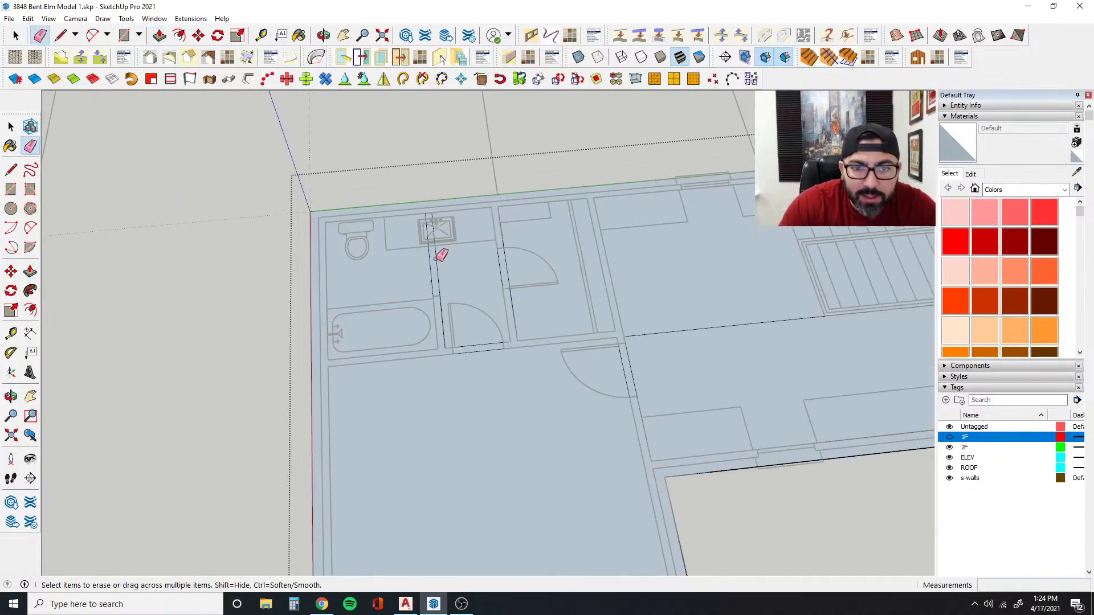
- Extrude the second-floor wall face up 9' and close the wall group
{"action": "key", "text": "p"}
{"action": "left_click", "coordinate": [320, 369]}
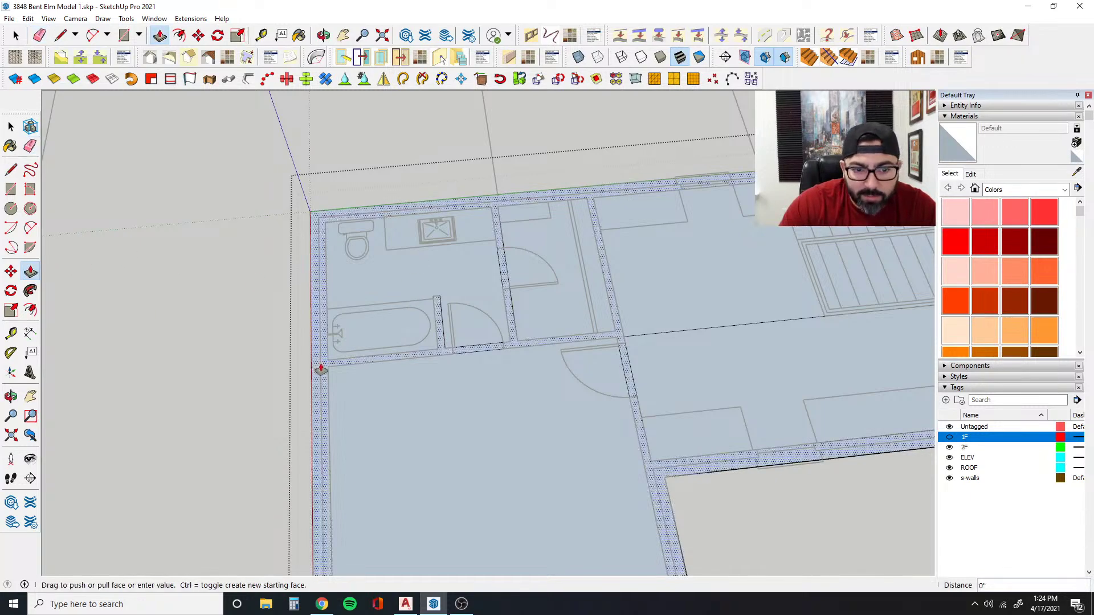
{"action": "left_click", "coordinate": [316, 362]}
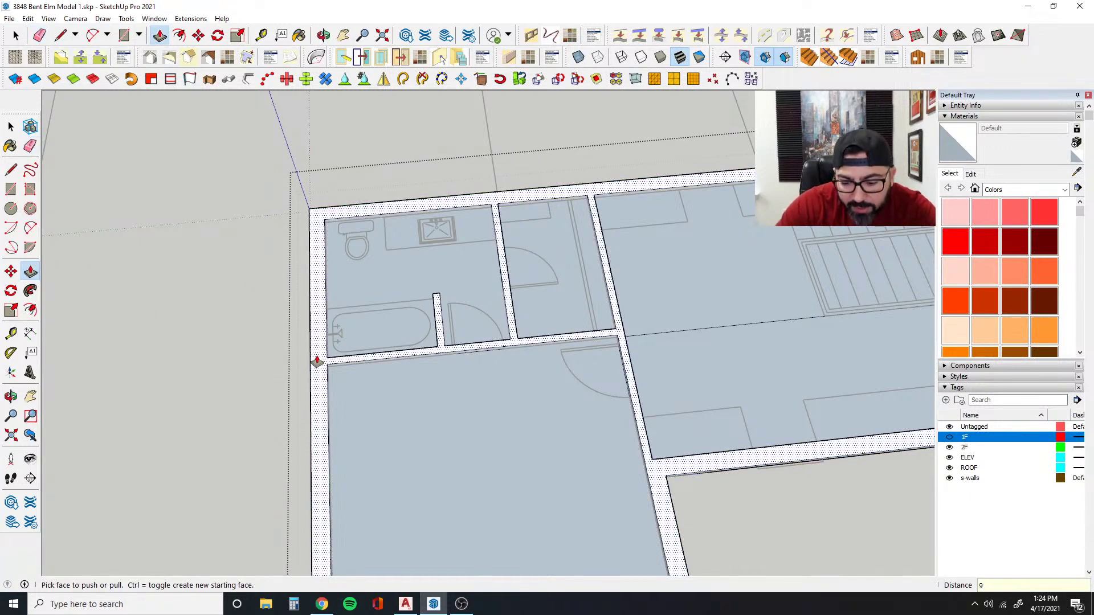
{"action": "key", "text": "Return"}
{"action": "scroll", "coordinate": [380, 351], "scroll_direction": "down", "scroll_amount": 4}
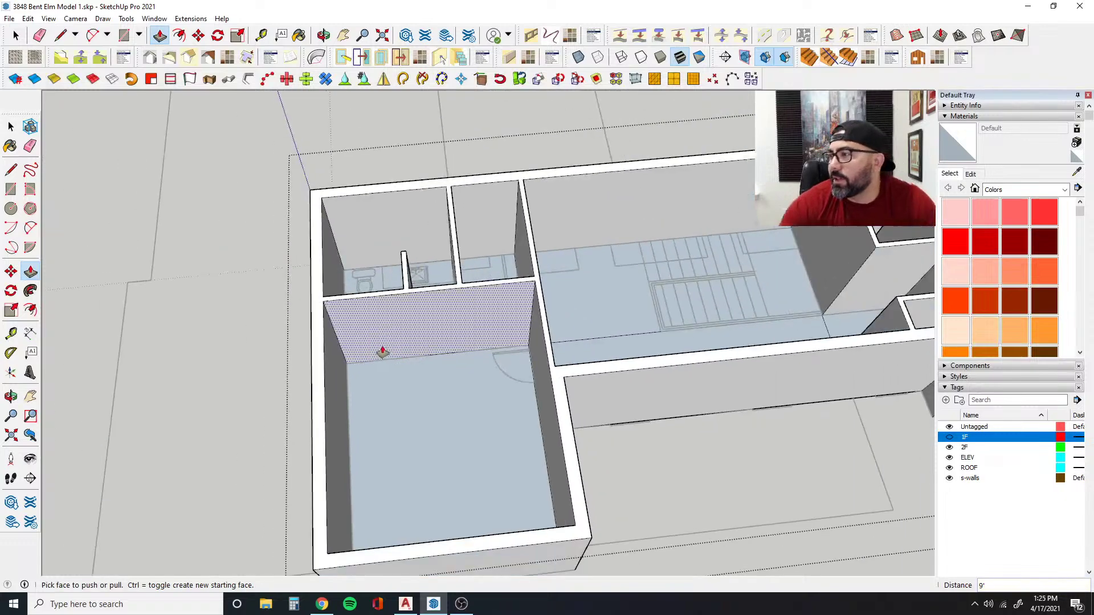
{"action": "middle_click_drag", "start_coordinate": [376, 330], "coordinate": [324, 384], "text": "shift"}
{"action": "scroll", "coordinate": [324, 383], "scroll_direction": "down", "scroll_amount": 3}
{"action": "key", "text": "space"}
{"action": "scroll", "coordinate": [570, 371], "scroll_direction": "down", "scroll_amount": 3}
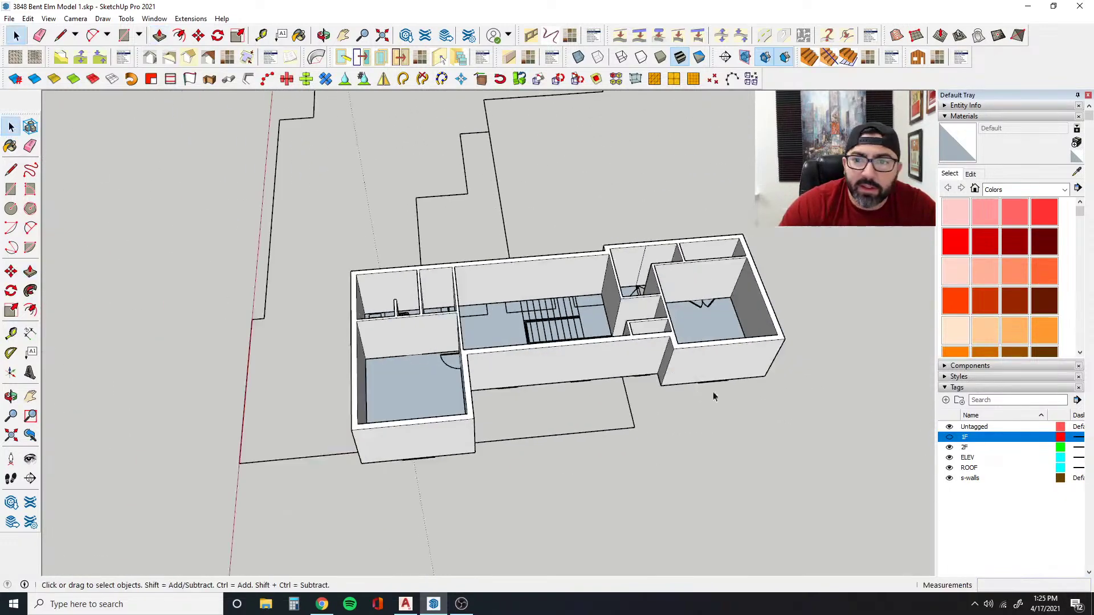
- Examine the extruded second-floor walls from the front, from below and from above
{"action": "middle_click_drag", "start_coordinate": [712, 394], "coordinate": [676, 295]}
{"action": "scroll", "coordinate": [486, 427], "scroll_direction": "up", "scroll_amount": 4}
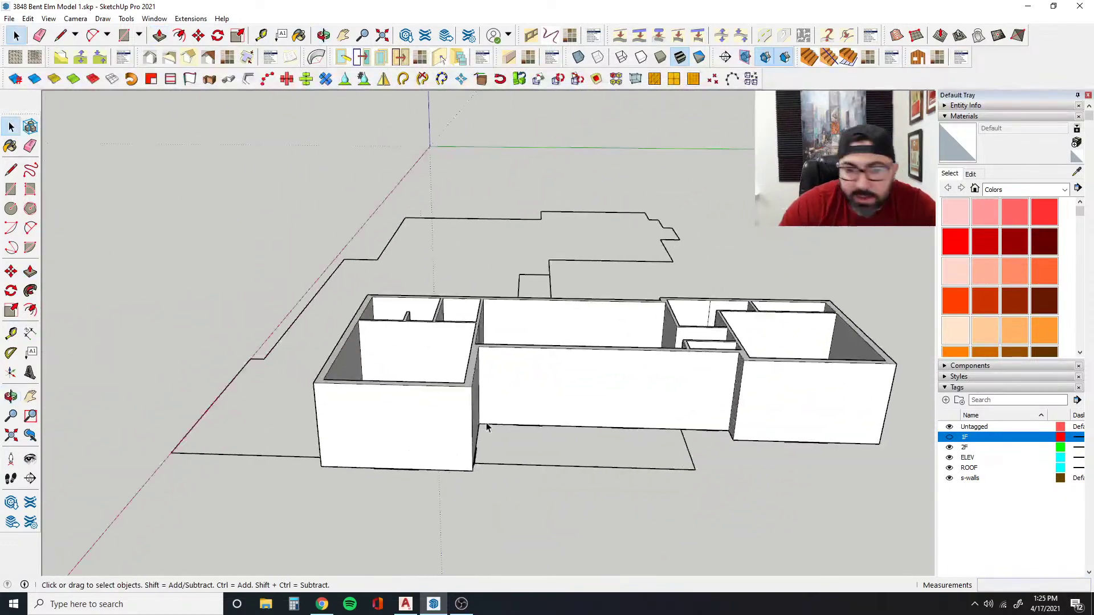
{"action": "middle_click_drag", "start_coordinate": [424, 447], "coordinate": [421, 400], "text": "shift"}
{"action": "double_click", "coordinate": [420, 237]}
{"action": "scroll", "coordinate": [373, 245], "scroll_direction": "up", "scroll_amount": 3}
{"action": "scroll", "coordinate": [372, 247], "scroll_direction": "down", "scroll_amount": 4}
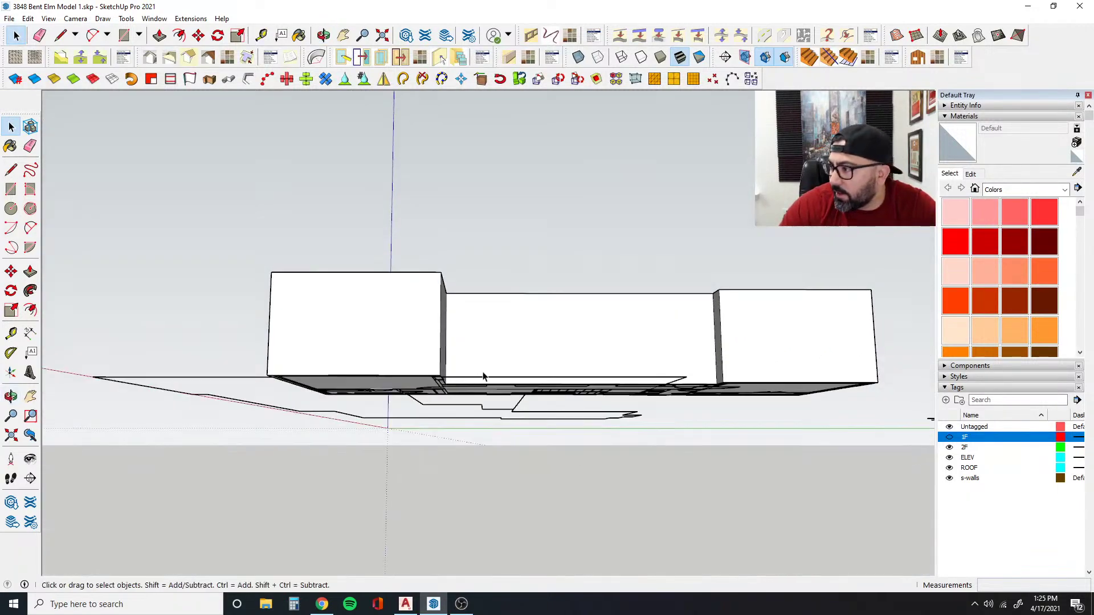
{"action": "middle_click_drag", "start_coordinate": [483, 376], "coordinate": [541, 355]}
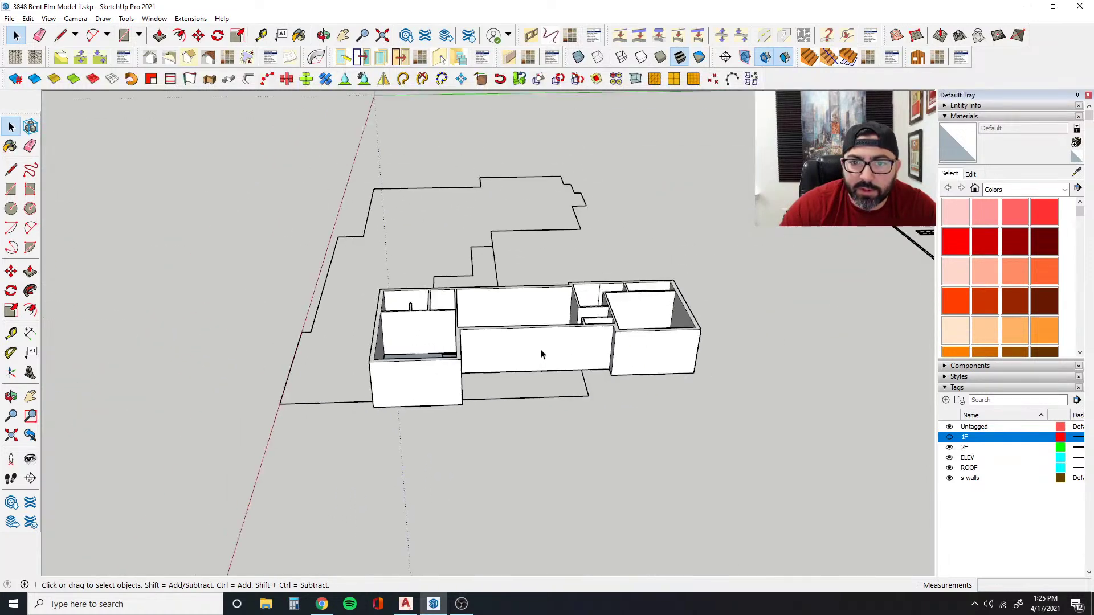
- Compare the second-floor wall group with the first-floor wall group and the surrounding elevations
{"action": "scroll", "coordinate": [541, 355], "scroll_direction": "down", "scroll_amount": 1}
{"action": "middle_click_drag", "start_coordinate": [619, 334], "coordinate": [407, 342], "text": "shift"}
{"action": "scroll", "coordinate": [410, 341], "scroll_direction": "down", "scroll_amount": 3}
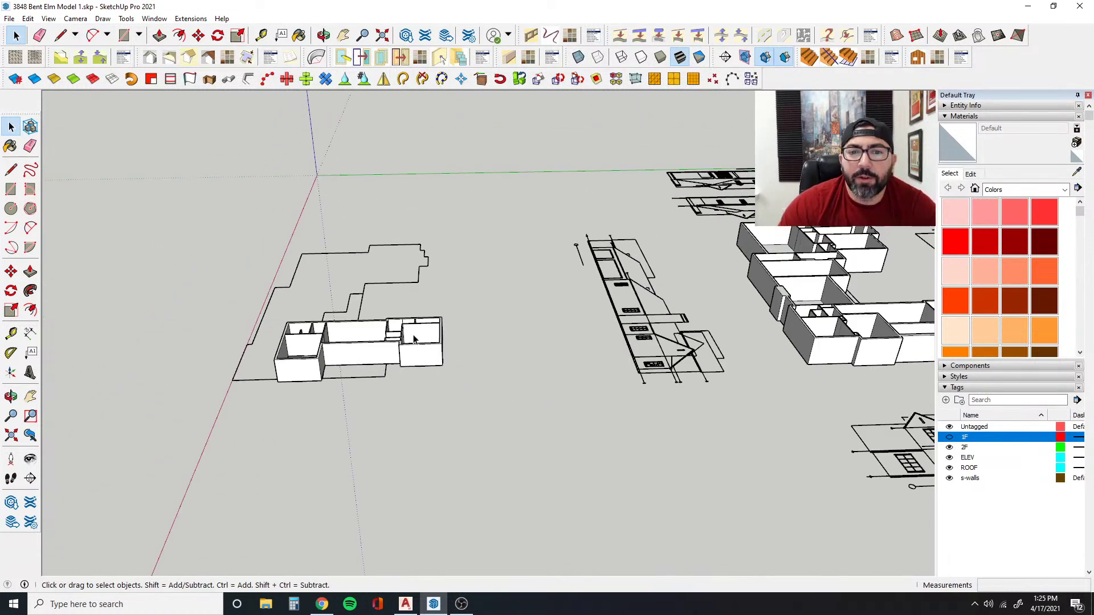
{"action": "scroll", "coordinate": [424, 348], "scroll_direction": "down", "scroll_amount": 2}
{"action": "middle_click_drag", "start_coordinate": [434, 330], "coordinate": [324, 363], "text": "shift"}
{"action": "left_click", "coordinate": [325, 363]}
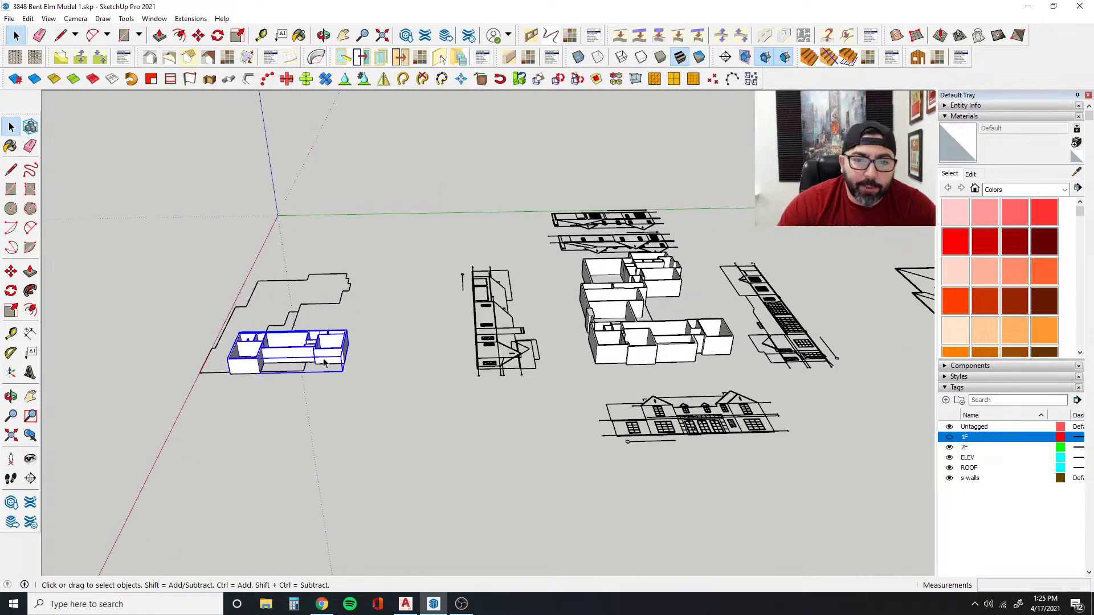
{"action": "left_click", "coordinate": [635, 364]}
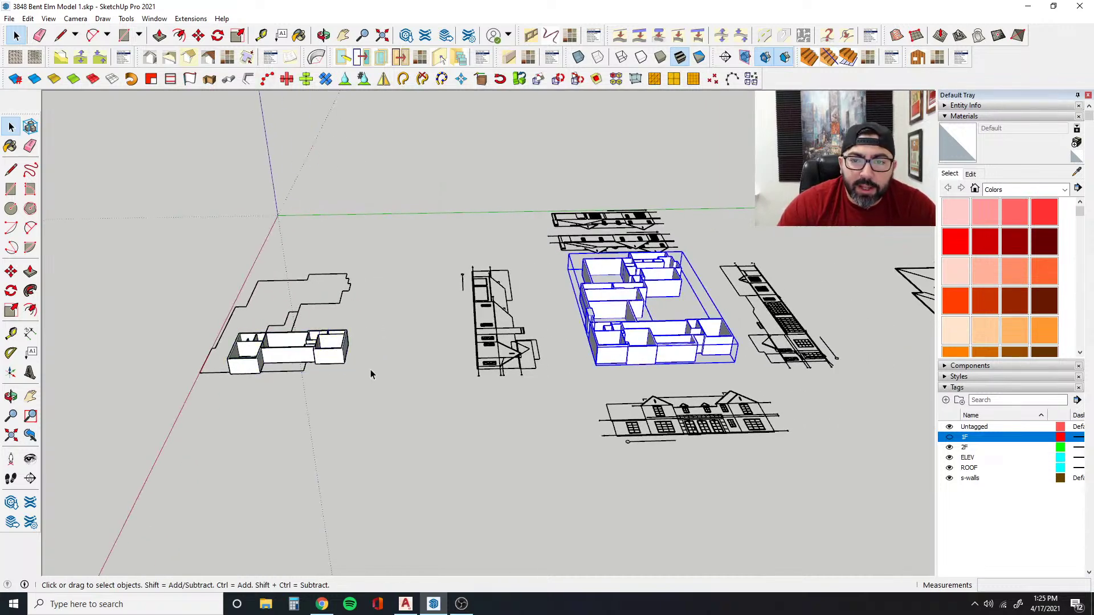
- Open the imported drawing and group the second-floor plan linework, including the building outline around the extruded walls
{"action": "scroll", "coordinate": [370, 374], "scroll_direction": "up", "scroll_amount": 2}
{"action": "scroll", "coordinate": [258, 376], "scroll_direction": "up", "scroll_amount": 2}
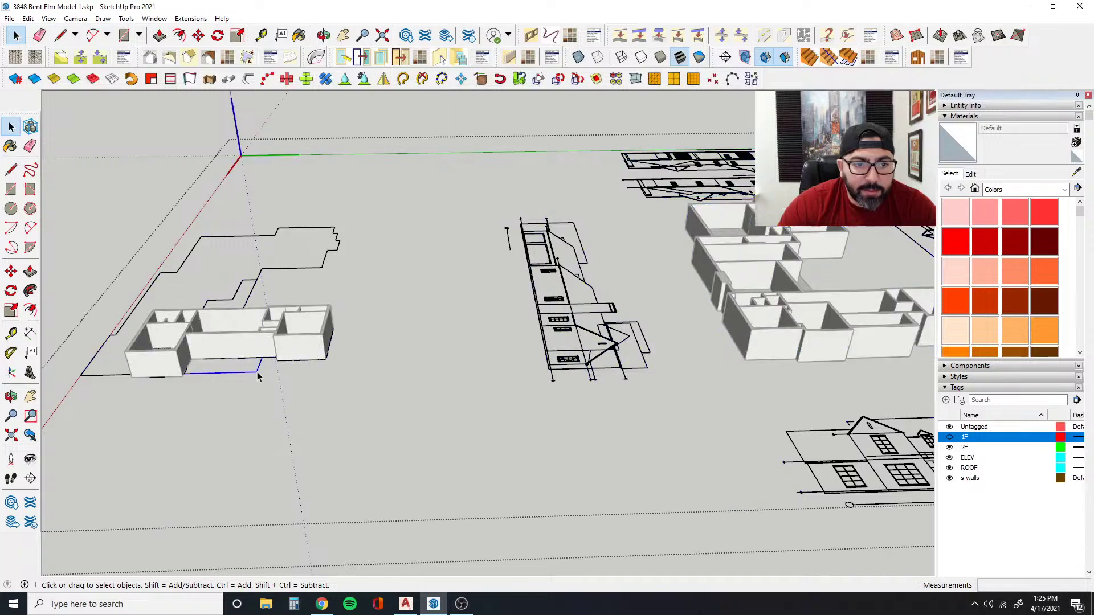
{"action": "middle_click_drag", "start_coordinate": [257, 376], "coordinate": [430, 419]}
{"action": "left_click_drag", "start_coordinate": [508, 300], "coordinate": [579, 205]}
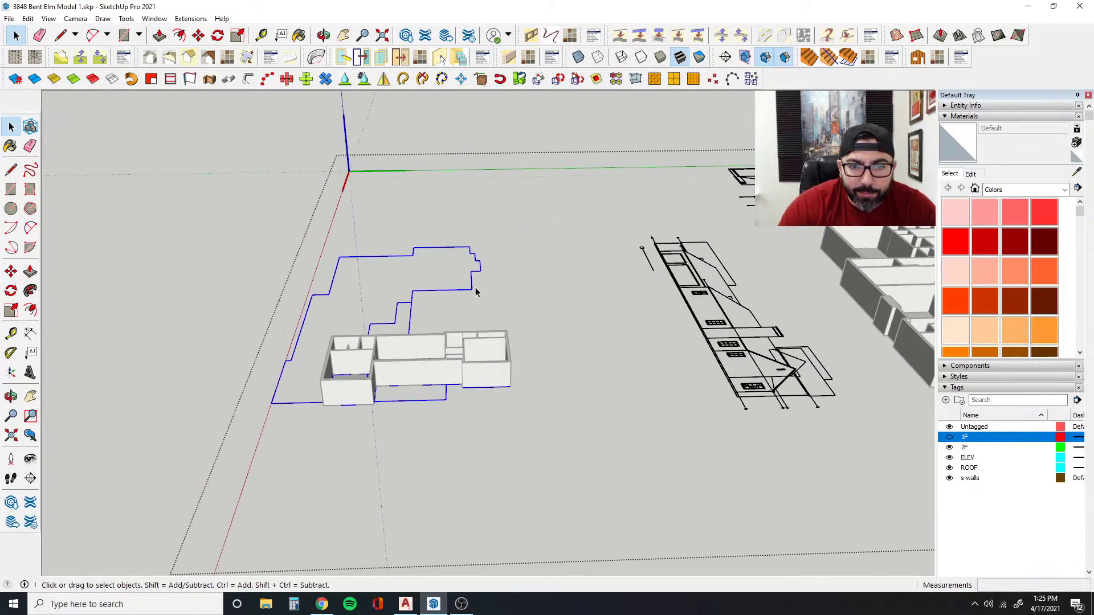
{"action": "right_click", "coordinate": [469, 289]}
{"action": "left_click_drag", "start_coordinate": [228, 431], "coordinate": [536, 219]}
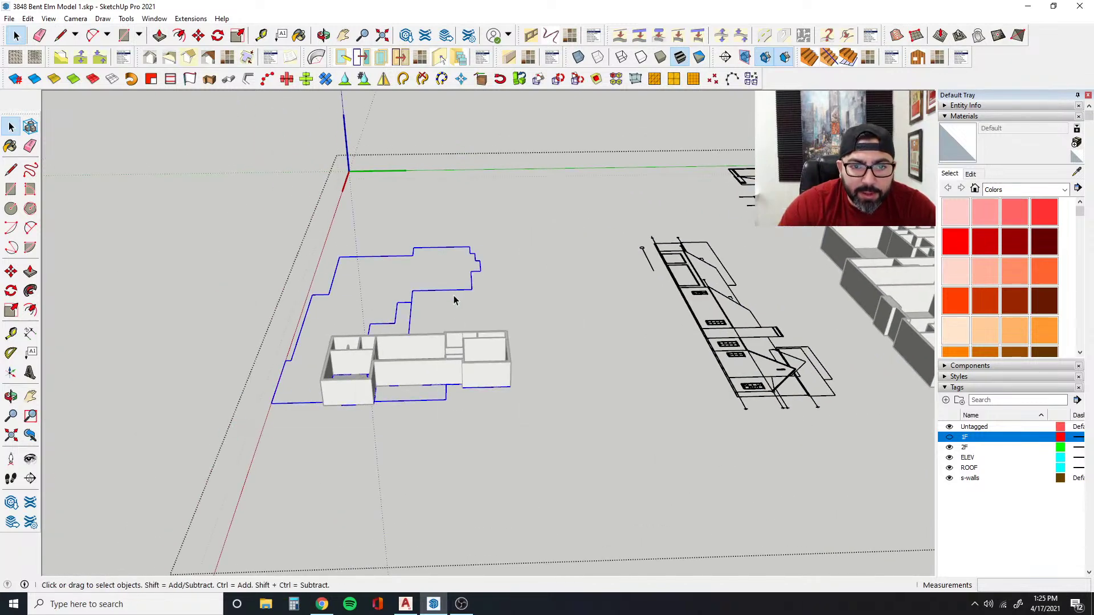
{"action": "scroll", "coordinate": [454, 296], "scroll_direction": "up", "scroll_amount": 2}
{"action": "right_click", "coordinate": [406, 294]}
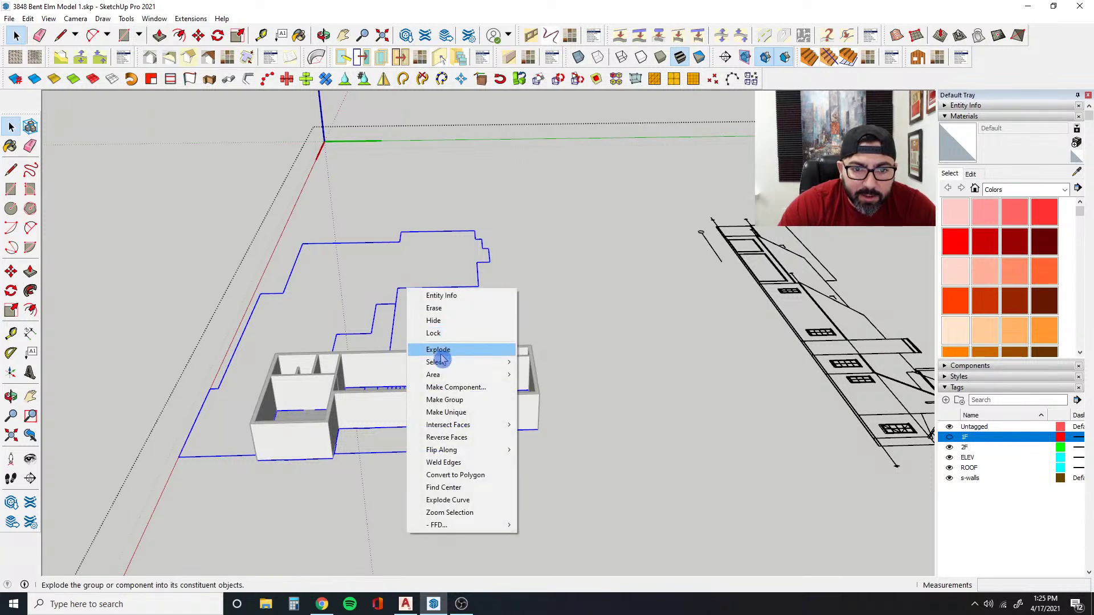
{"action": "left_click", "coordinate": [455, 398]}
- Cut the second-floor plan group out of the imported drawing and paste it in place at the model's top level
{"action": "left_click", "coordinate": [28, 19]}
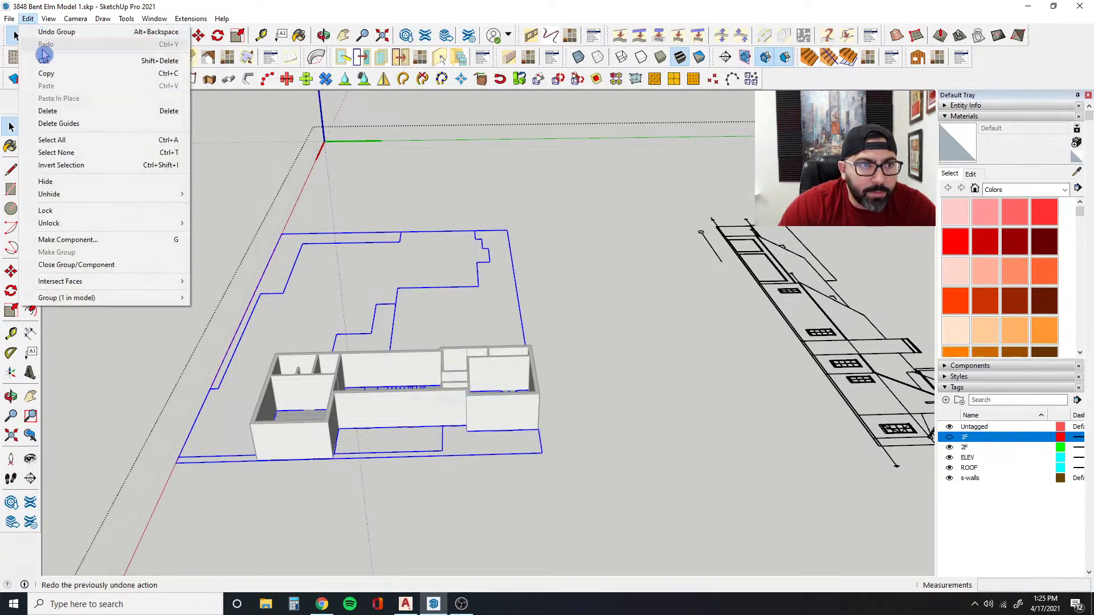
{"action": "left_click", "coordinate": [51, 60]}
{"action": "left_click", "coordinate": [477, 241]}
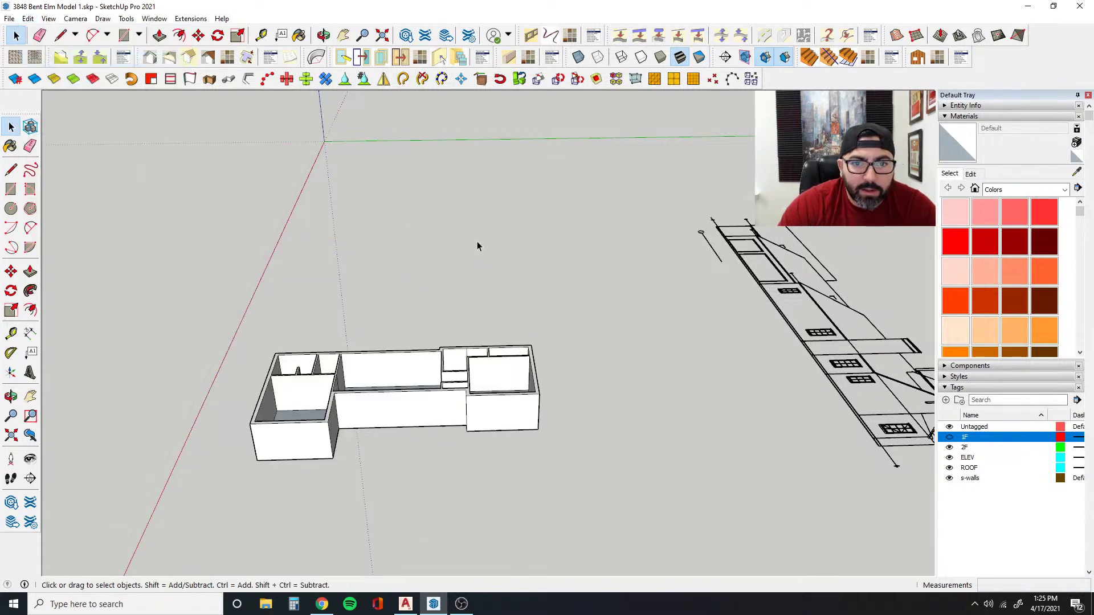
{"action": "left_click", "coordinate": [28, 18]}
{"action": "left_click", "coordinate": [68, 102]}
{"action": "scroll", "coordinate": [454, 293], "scroll_direction": "down", "scroll_amount": 5}
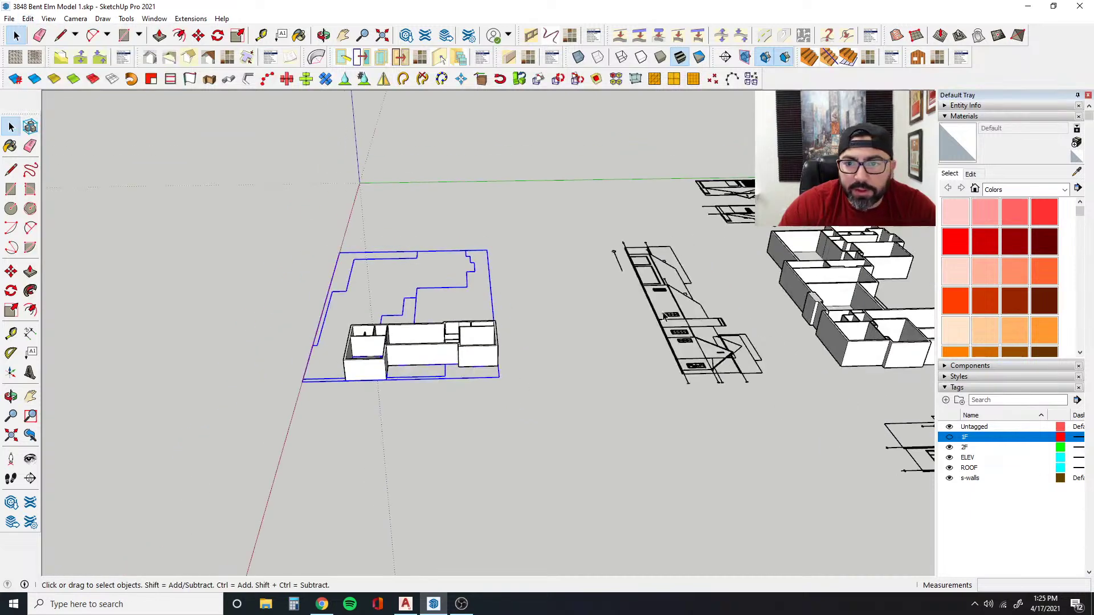
{"action": "left_click", "coordinate": [719, 319]}
{"action": "scroll", "coordinate": [719, 319], "scroll_direction": "down", "scroll_amount": 2}
{"action": "middle_click_drag", "start_coordinate": [712, 319], "coordinate": [521, 325]}
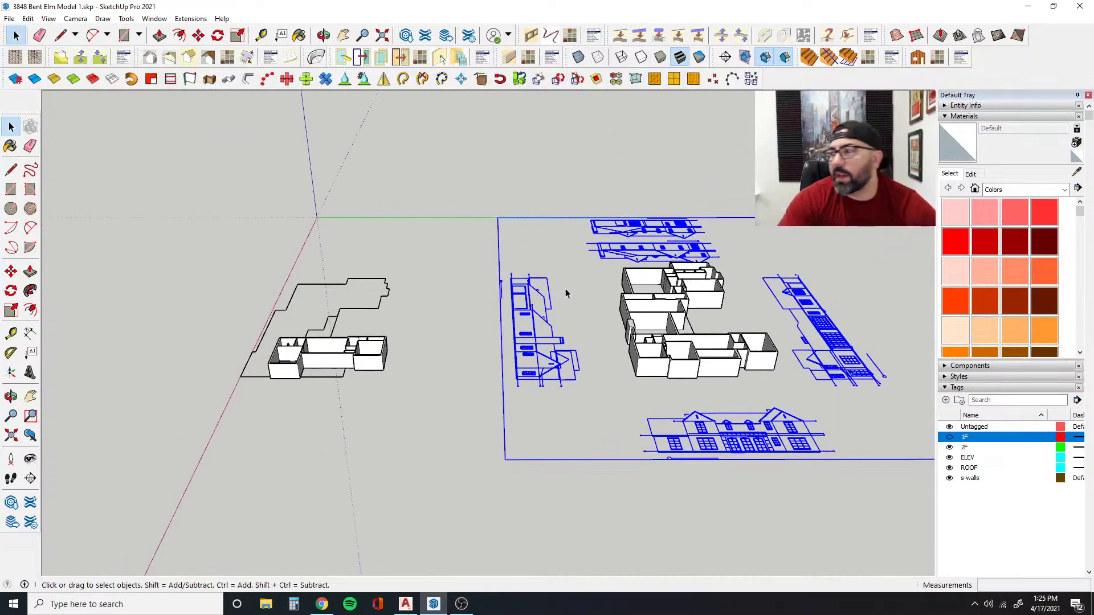
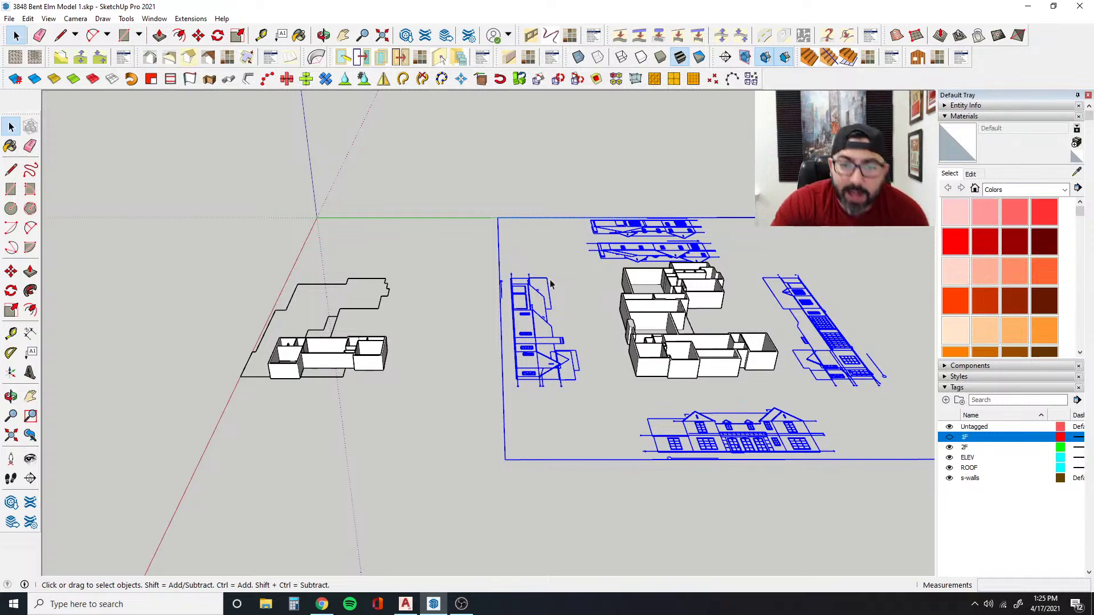
{"action": "scroll", "coordinate": [382, 322], "scroll_direction": "up", "scroll_amount": 2}
{"action": "scroll", "coordinate": [387, 321], "scroll_direction": "down", "scroll_amount": 2}
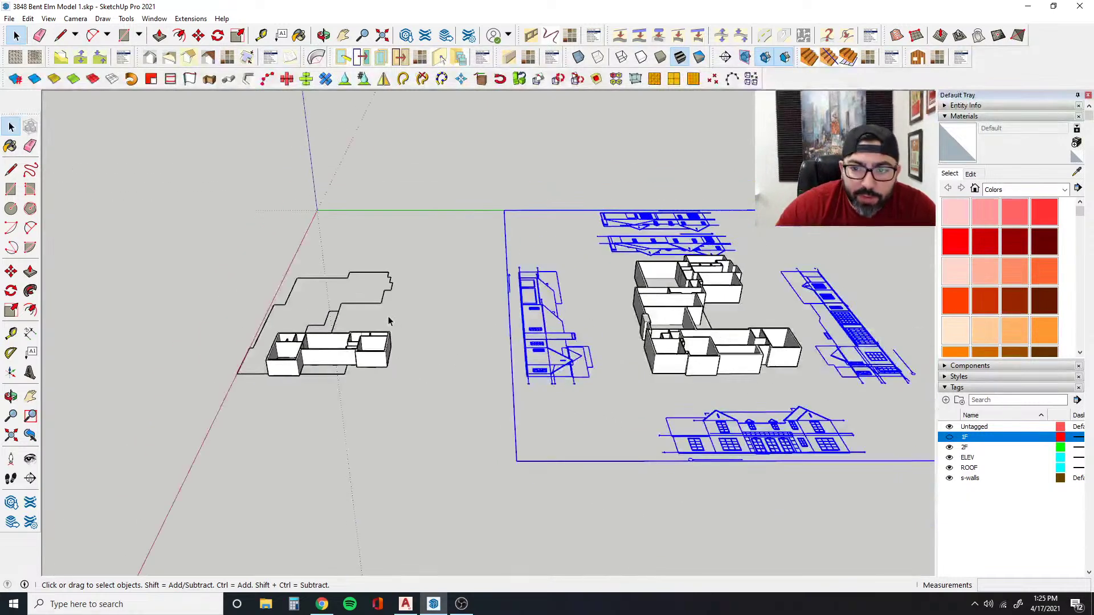
- Unhide the hidden geometry and move the second-floor plan and walls 200' along the green axis onto the first floor
{"action": "left_click_drag", "start_coordinate": [406, 304], "coordinate": [299, 416]}
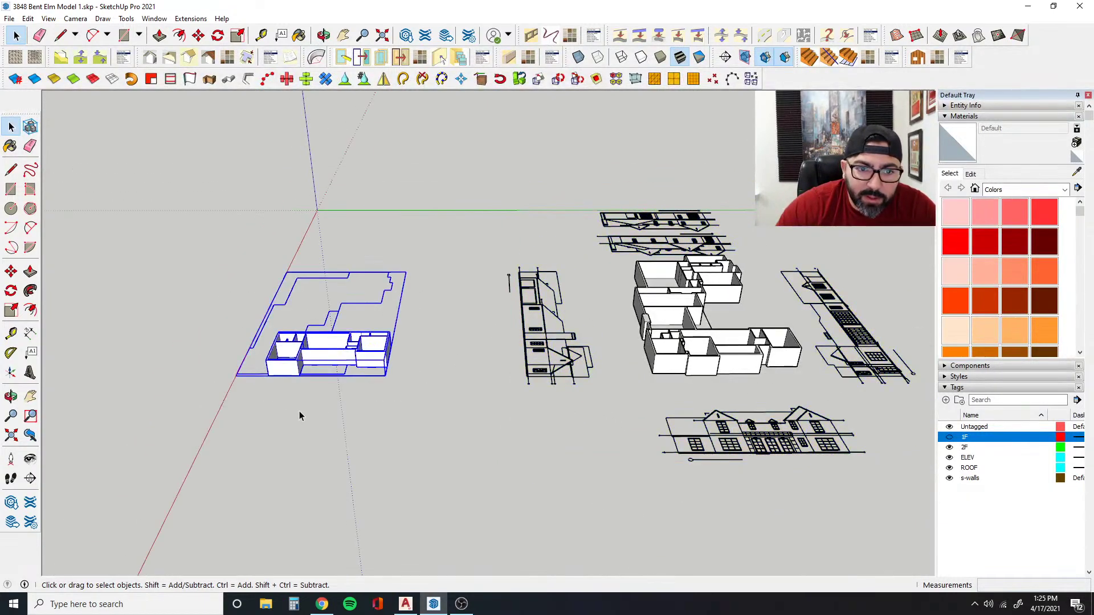
{"action": "left_click", "coordinate": [28, 18]}
{"action": "mouse_move", "coordinate": [78, 194]}
{"action": "left_click", "coordinate": [219, 212]}
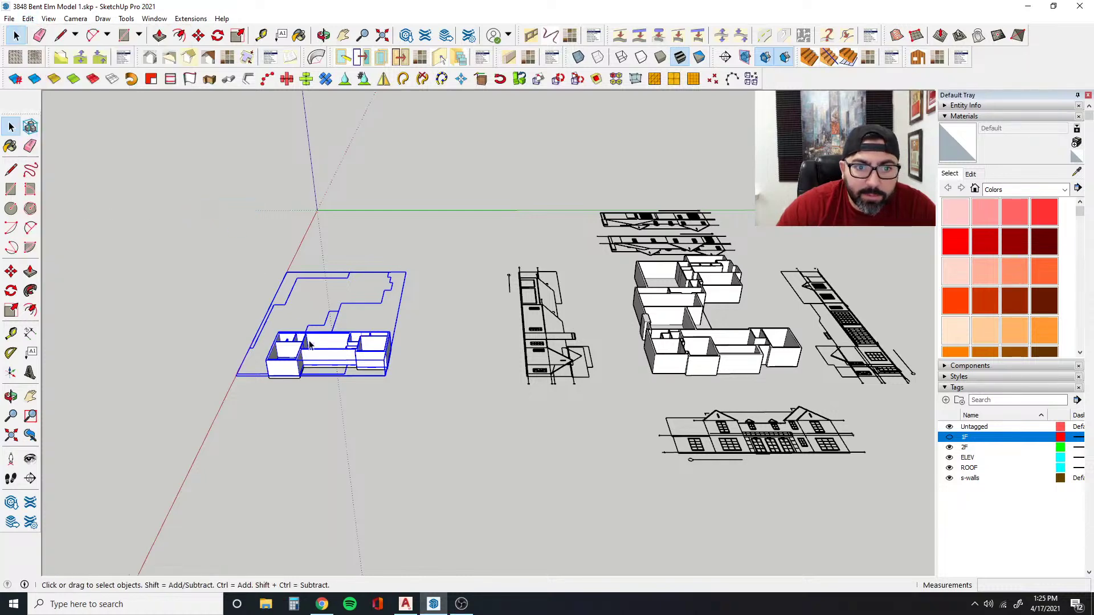
{"action": "scroll", "coordinate": [341, 325], "scroll_direction": "up", "scroll_amount": 2}
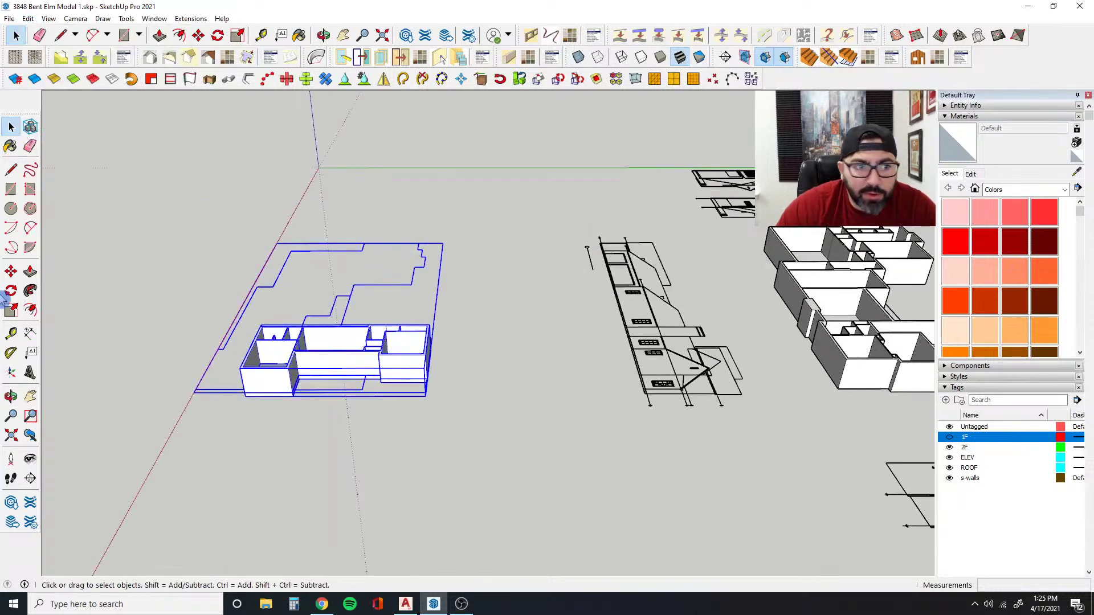
{"action": "left_click", "coordinate": [11, 271]}
{"action": "scroll", "coordinate": [373, 398], "scroll_direction": "down", "scroll_amount": 3}
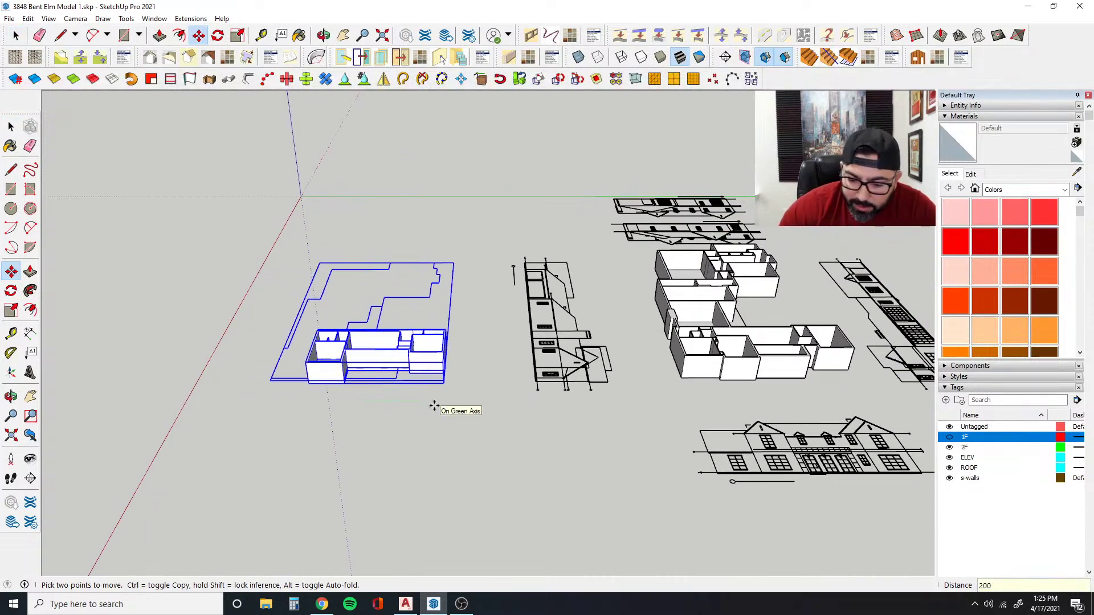
{"action": "key", "text": "Return"}
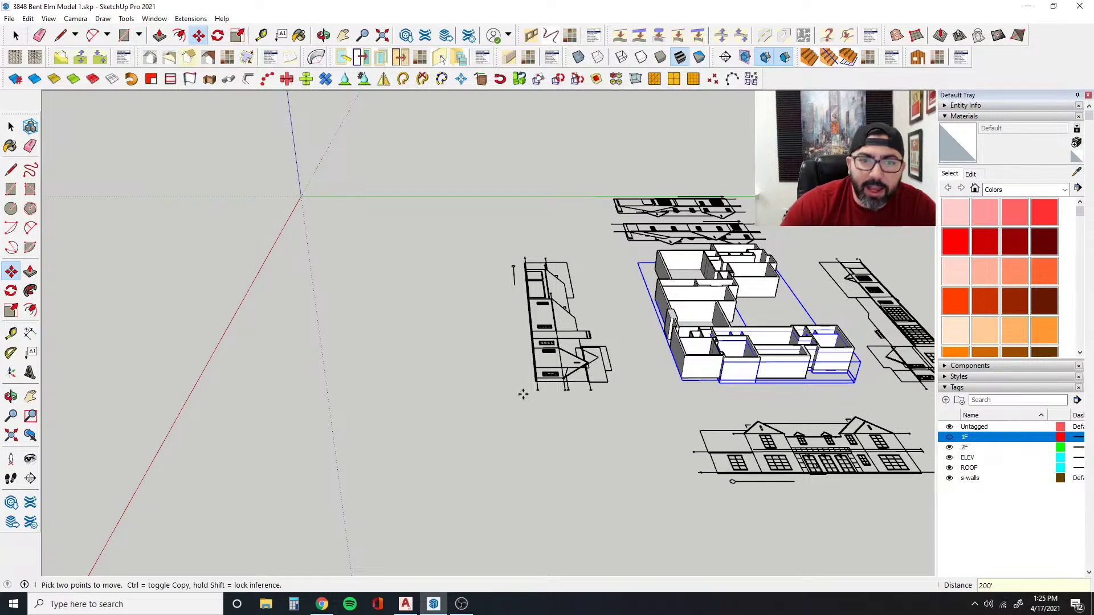
- Raise the second-floor plan and walls vertically so they sit on top of the first-floor walls
{"action": "scroll", "coordinate": [623, 381], "scroll_direction": "up", "scroll_amount": 8}
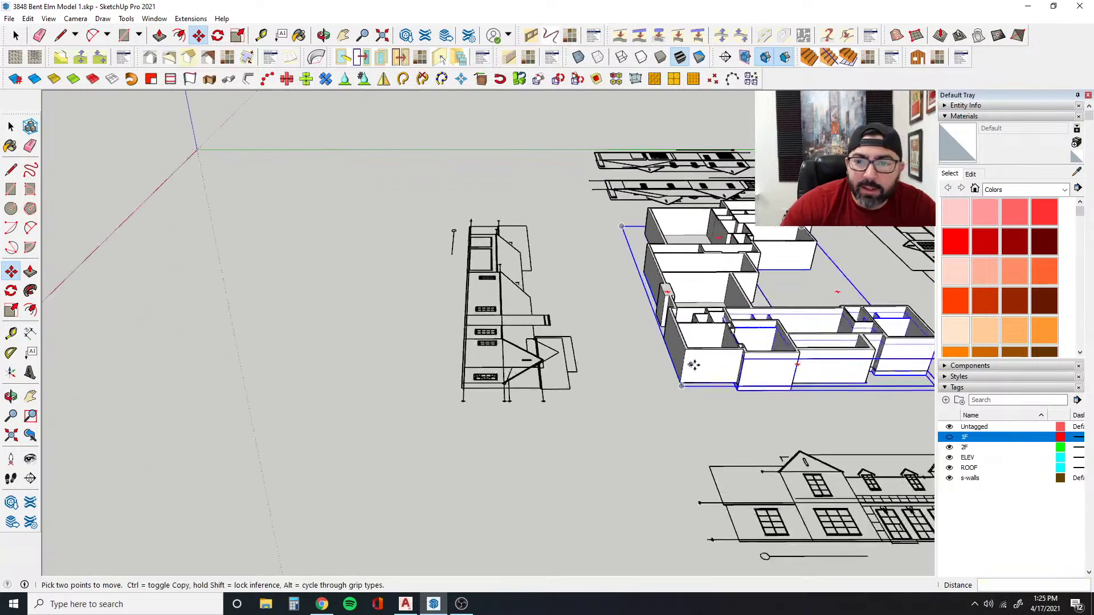
{"action": "left_click", "coordinate": [841, 340]}
{"action": "middle_click_drag", "start_coordinate": [841, 340], "coordinate": [755, 327]}
{"action": "left_click", "coordinate": [785, 248]}
{"action": "scroll", "coordinate": [686, 290], "scroll_direction": "down", "scroll_amount": 8}
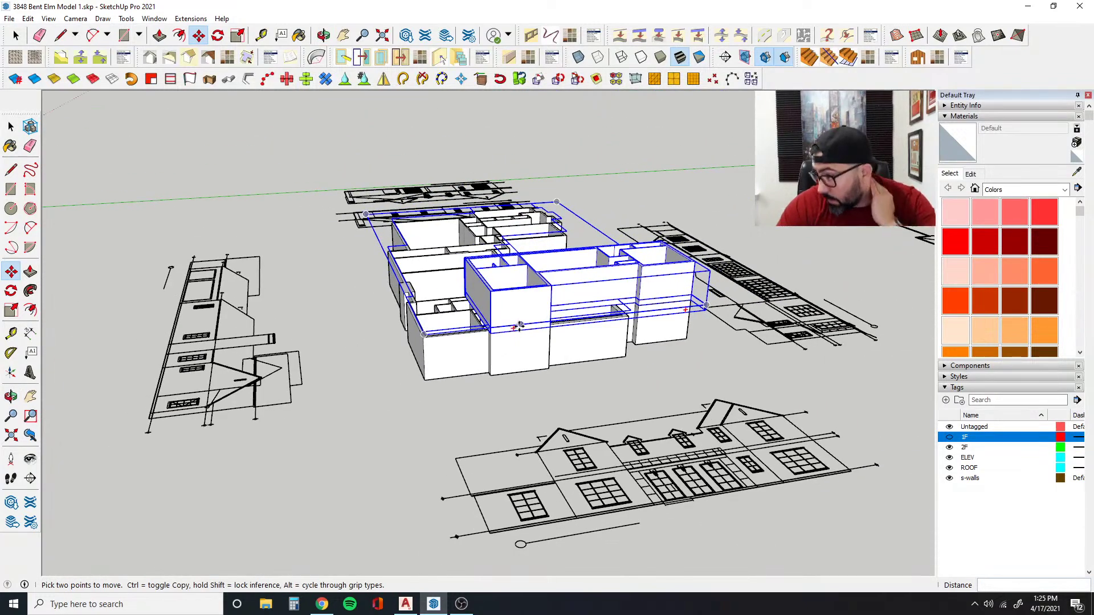
{"action": "left_click", "coordinate": [10, 126]}
- Compare the stacked floors with the front elevation, examining its gables, dormers and roof edges
{"action": "scroll", "coordinate": [445, 264], "scroll_direction": "up", "scroll_amount": 3}
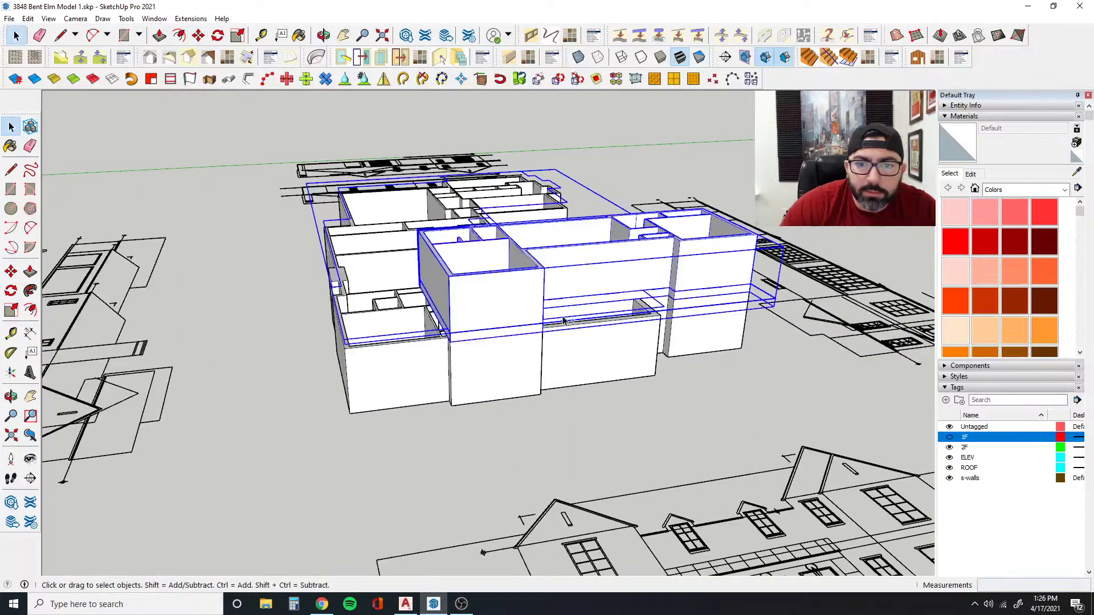
{"action": "middle_click_drag", "start_coordinate": [456, 268], "coordinate": [538, 374]}
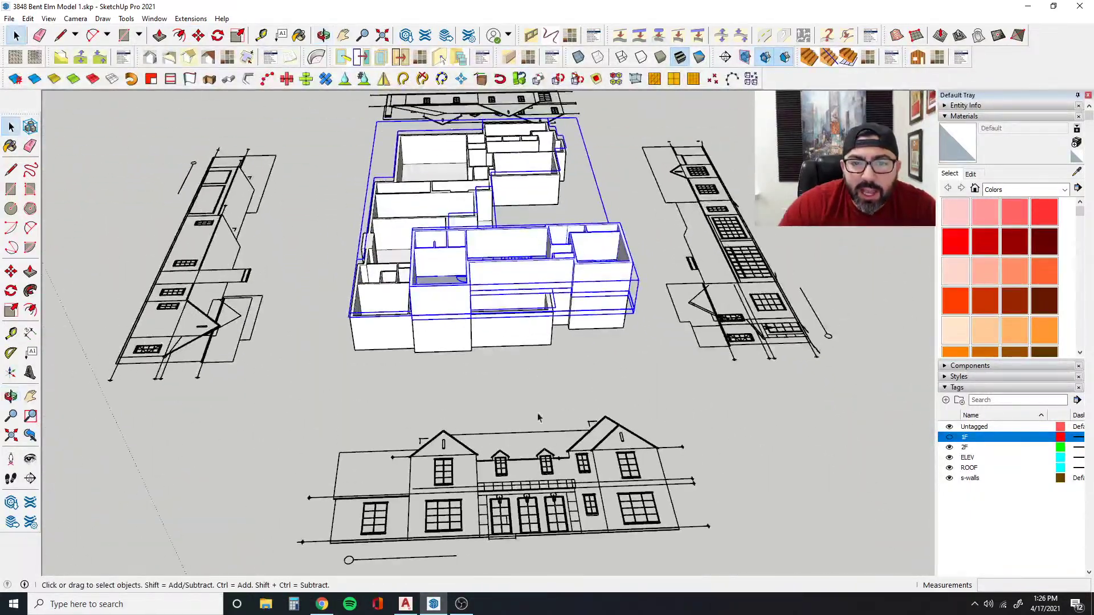
{"action": "middle_click_drag", "start_coordinate": [570, 451], "coordinate": [527, 438], "text": "shift"}
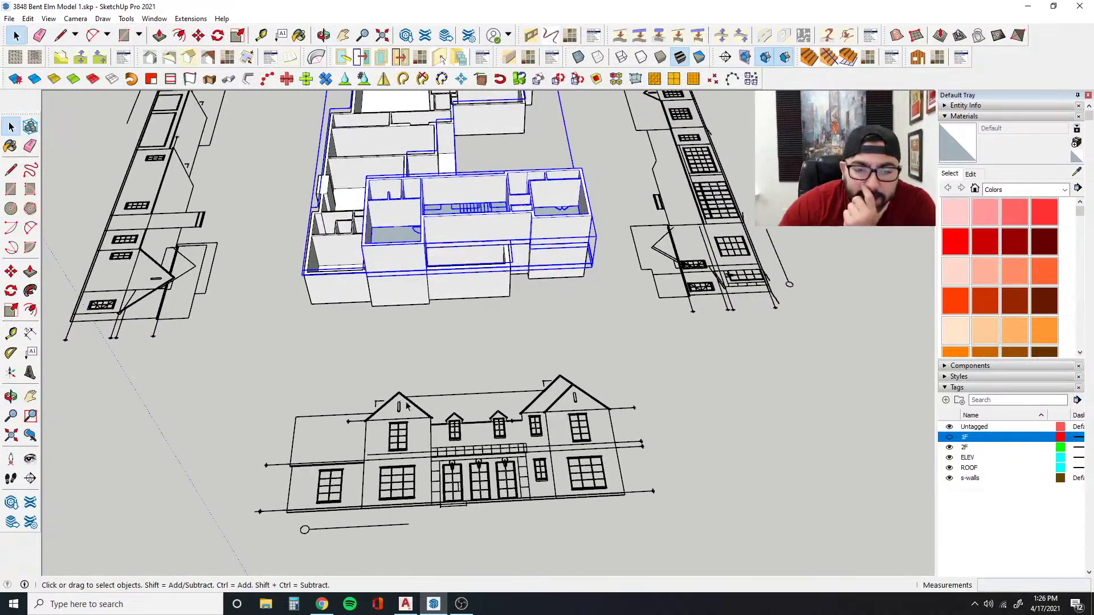
{"action": "scroll", "coordinate": [406, 405], "scroll_direction": "down", "scroll_amount": 1}
{"action": "scroll", "coordinate": [414, 400], "scroll_direction": "up", "scroll_amount": 1}
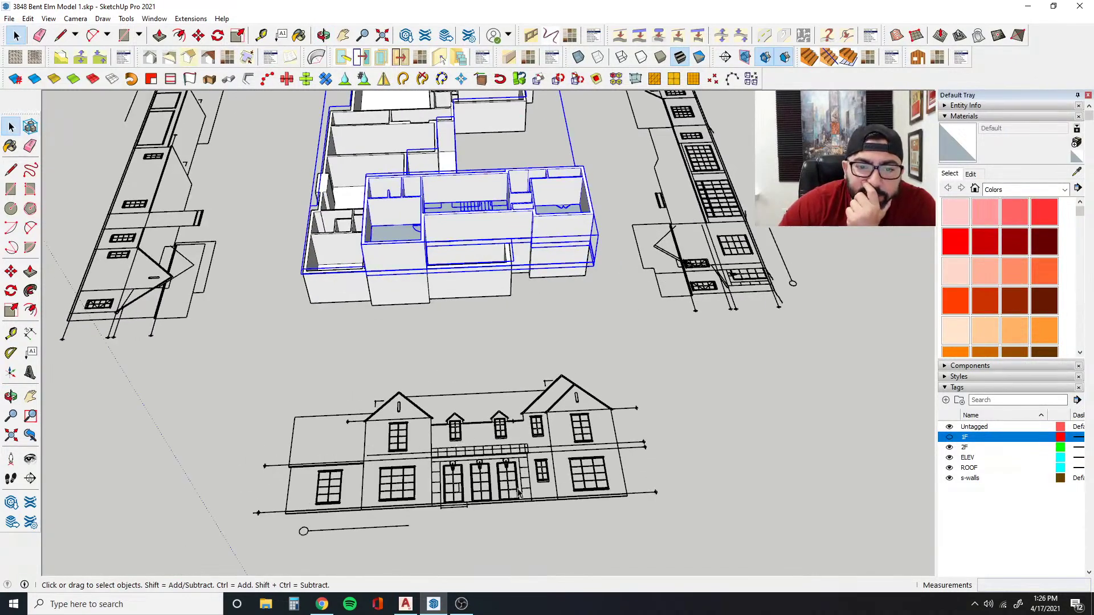
{"action": "middle_click_drag", "start_coordinate": [548, 332], "coordinate": [531, 398]}
{"action": "scroll", "coordinate": [288, 321], "scroll_direction": "up", "scroll_amount": 2}
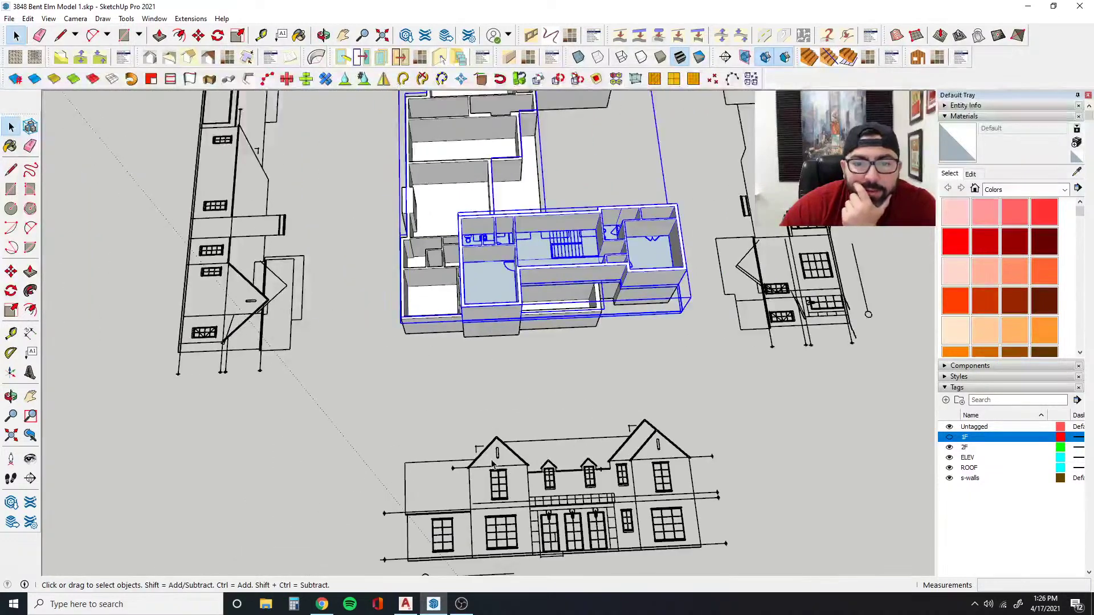
{"action": "scroll", "coordinate": [492, 464], "scroll_direction": "up", "scroll_amount": 8}
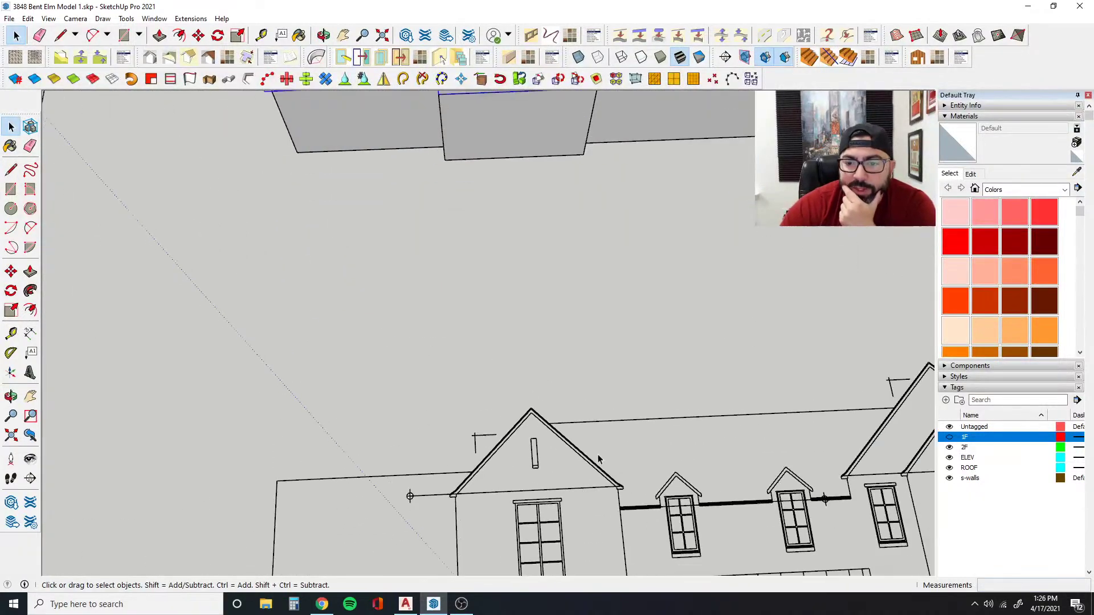
{"action": "scroll", "coordinate": [581, 453], "scroll_direction": "down", "scroll_amount": 3}
{"action": "mouse_move", "coordinate": [617, 452]}
{"action": "middle_mouse_down"}
{"action": "mouse_move", "coordinate": [466, 328]}
{"action": "mouse_move", "coordinate": [427, 328]}
{"action": "middle_mouse_up"}
{"action": "scroll", "coordinate": [545, 434], "scroll_direction": "up", "scroll_amount": 2}
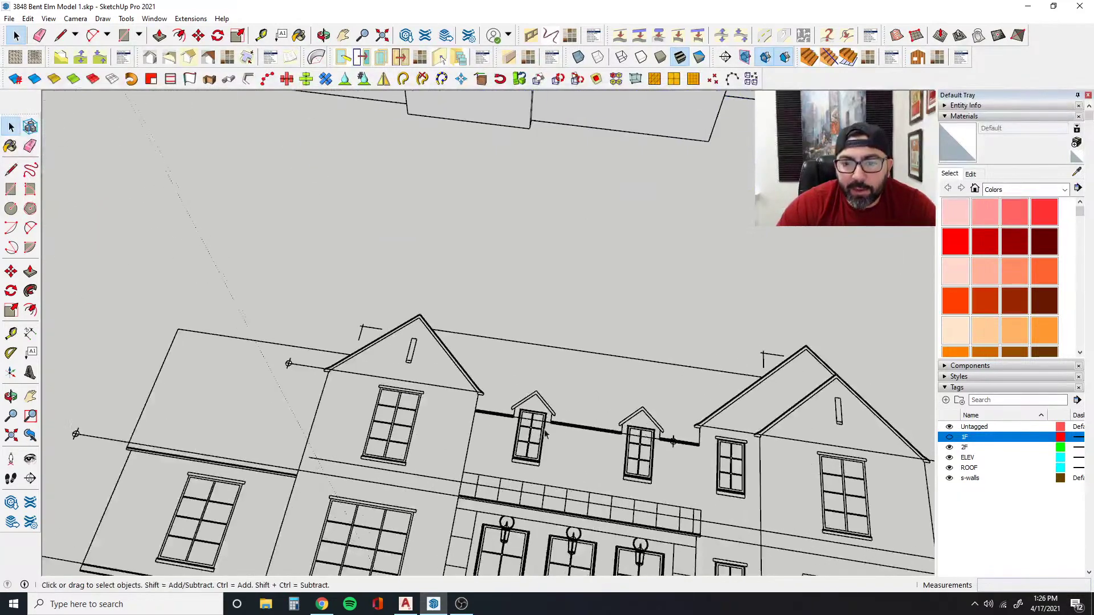
- Measure the height difference between the right gable's eave and the lower eave beside the dormers on the front elevation
{"action": "scroll", "coordinate": [694, 444], "scroll_direction": "up", "scroll_amount": 3}
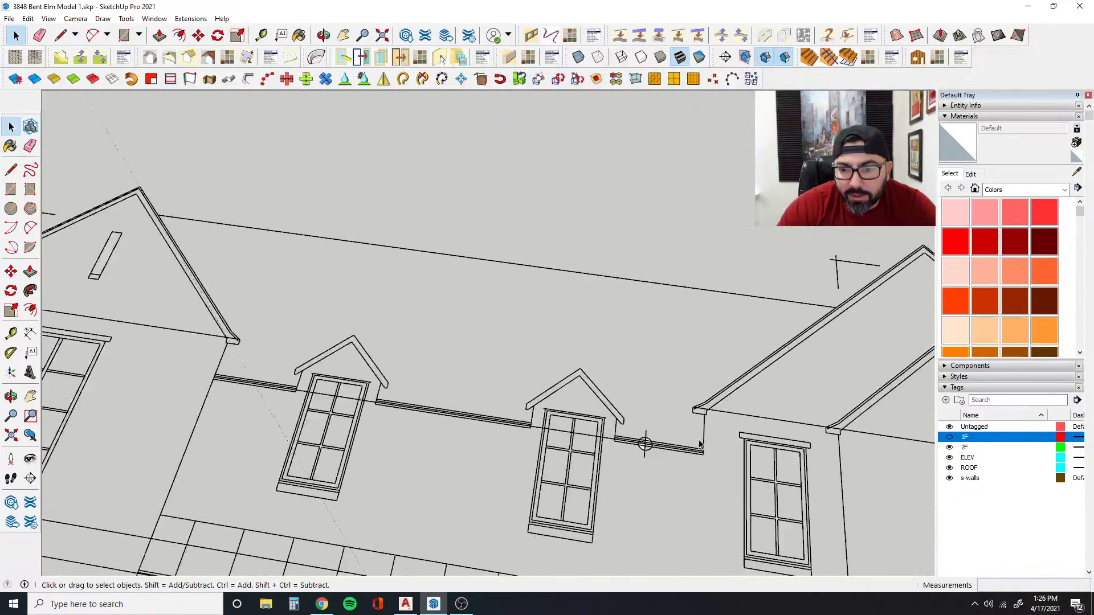
{"action": "left_click", "coordinate": [10, 334]}
{"action": "scroll", "coordinate": [715, 444], "scroll_direction": "up", "scroll_amount": 2}
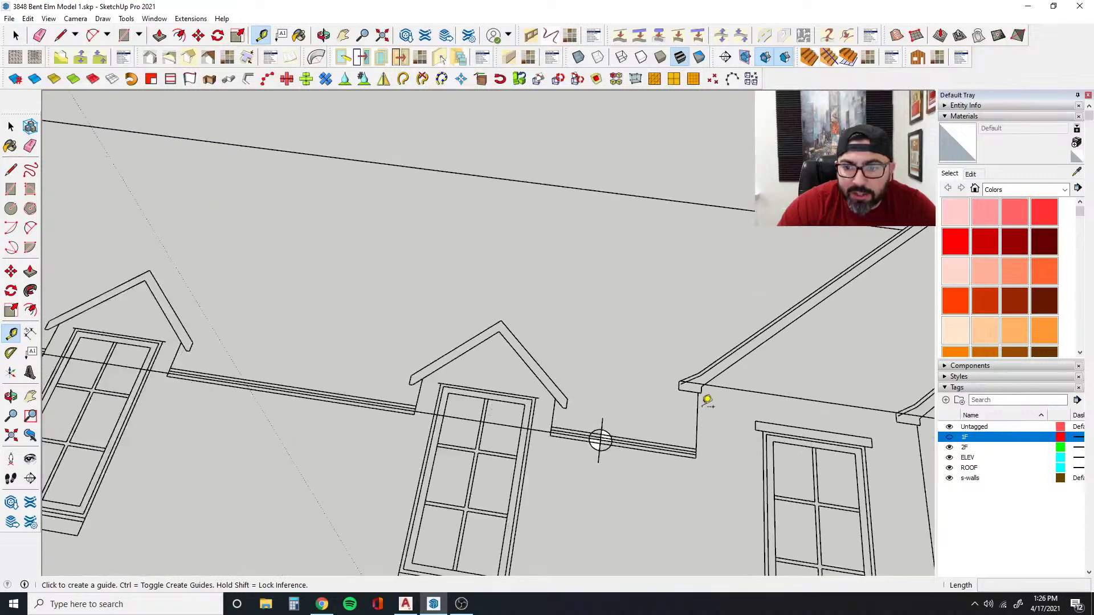
{"action": "left_click", "coordinate": [697, 381]}
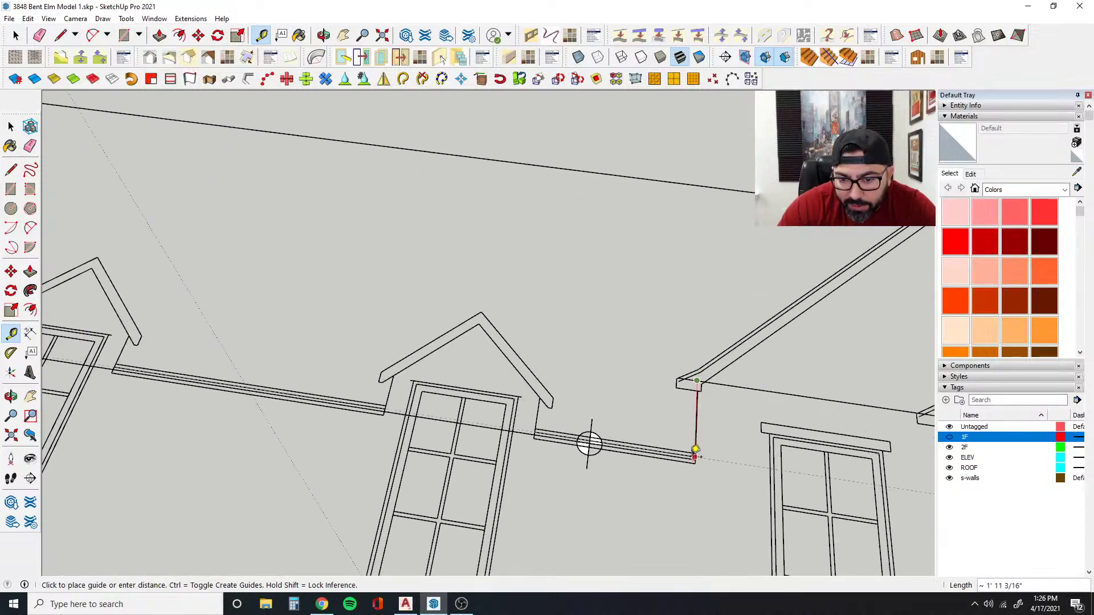
{"action": "scroll", "coordinate": [696, 450], "scroll_direction": "up", "scroll_amount": 2}
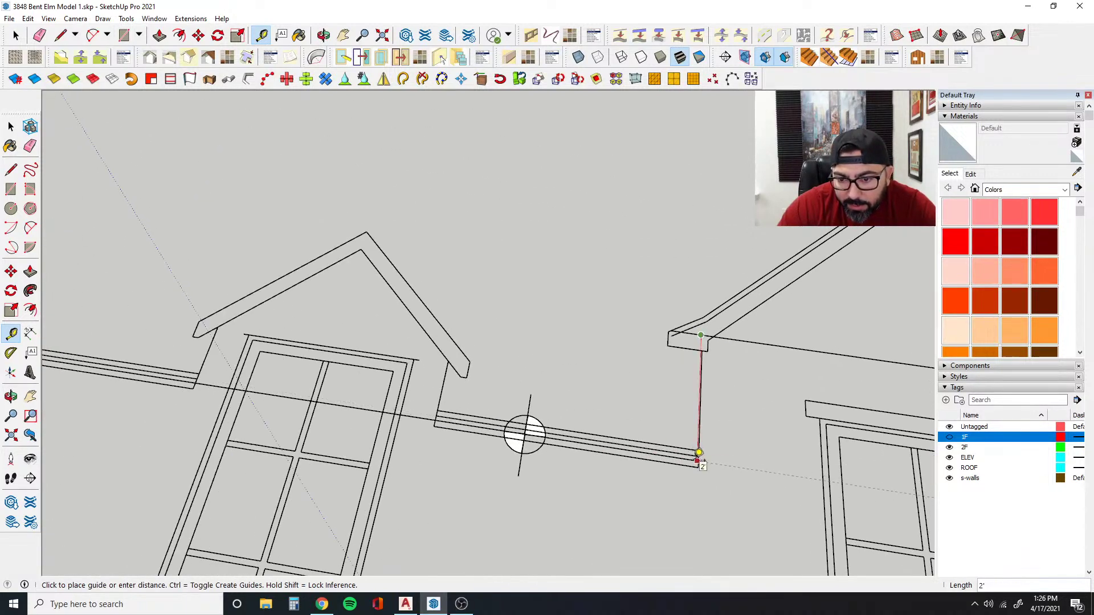
{"action": "left_click", "coordinate": [698, 452]}
{"action": "scroll", "coordinate": [698, 450], "scroll_direction": "down", "scroll_amount": 4}
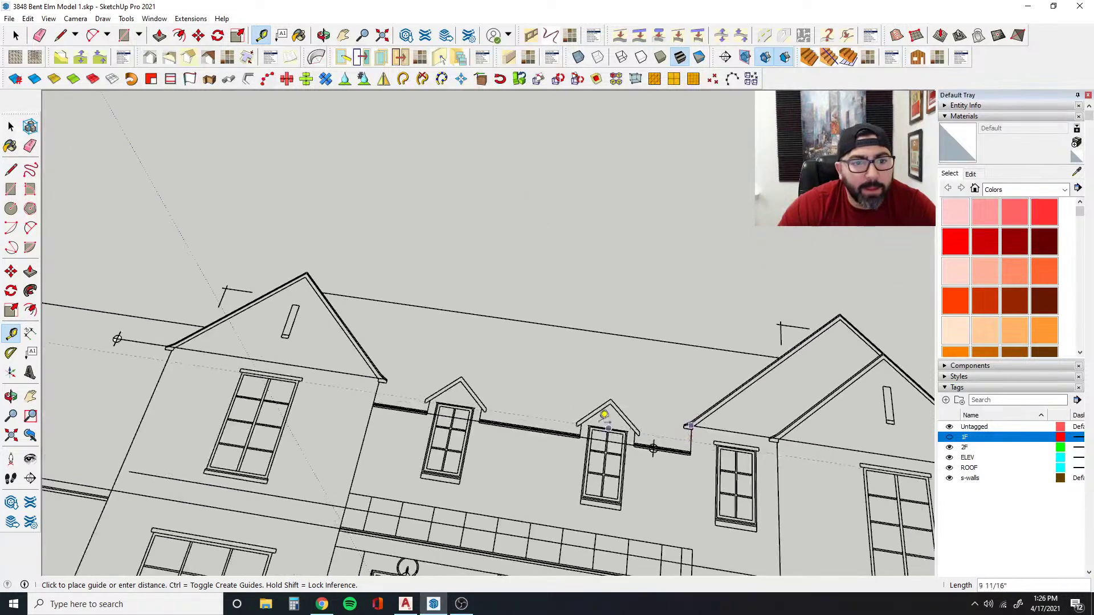
- Draw a horizontal line of length 12 along the green axis from the peak of the front elevation's left gable
{"action": "scroll", "coordinate": [188, 304], "scroll_direction": "up", "scroll_amount": 2}
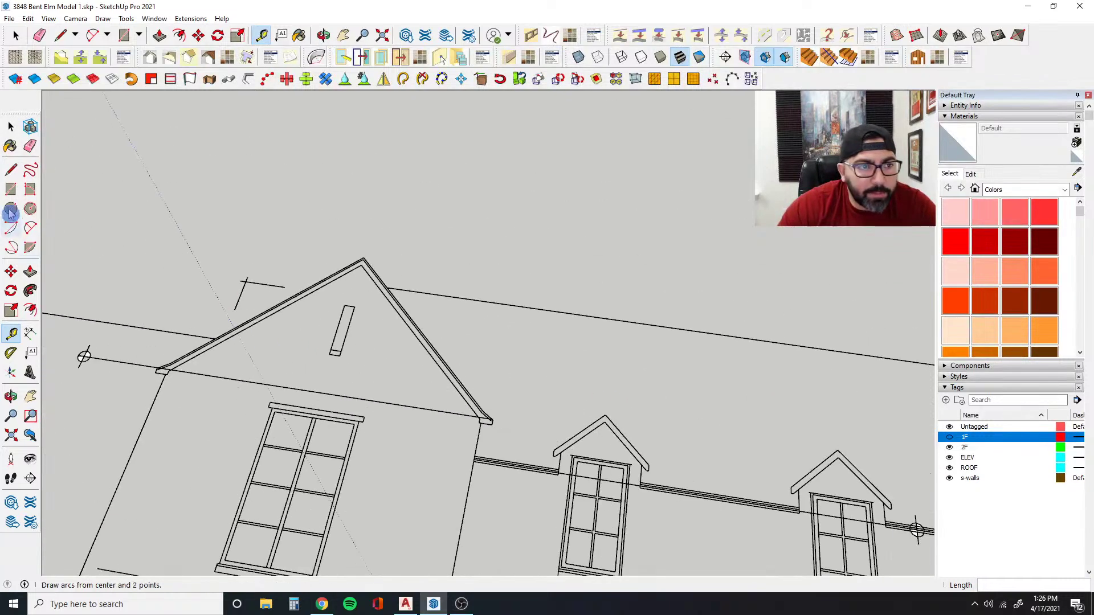
{"action": "left_click", "coordinate": [11, 170]}
{"action": "middle_click_drag", "start_coordinate": [414, 258], "coordinate": [475, 301]}
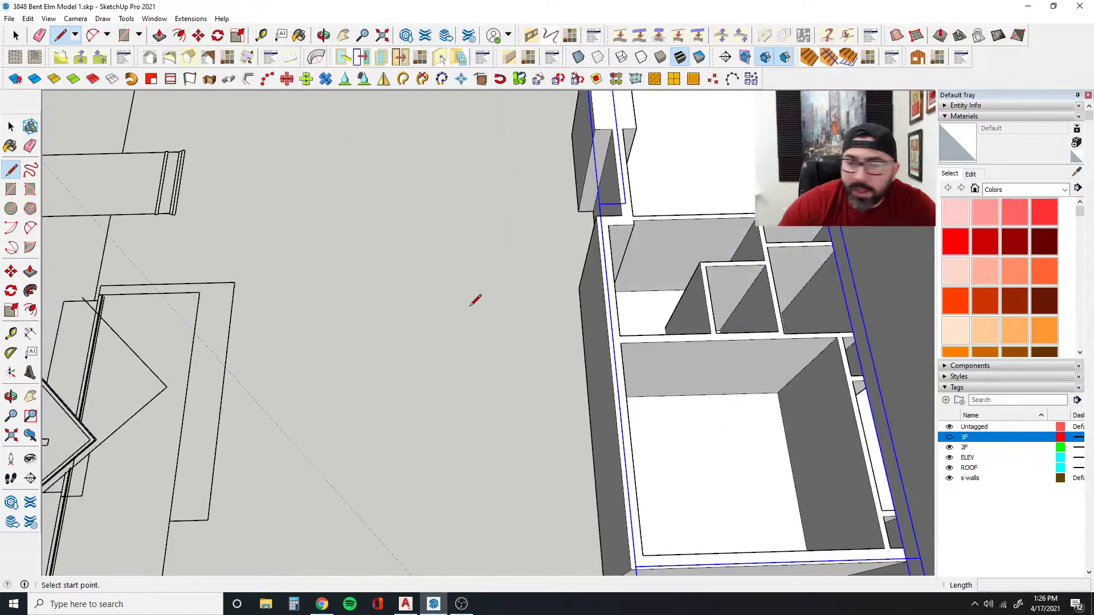
{"action": "scroll", "coordinate": [433, 337], "scroll_direction": "down", "scroll_amount": 6}
{"action": "middle_click_drag", "start_coordinate": [485, 467], "coordinate": [501, 302], "text": "shift"}
{"action": "scroll", "coordinate": [598, 365], "scroll_direction": "up", "scroll_amount": 7}
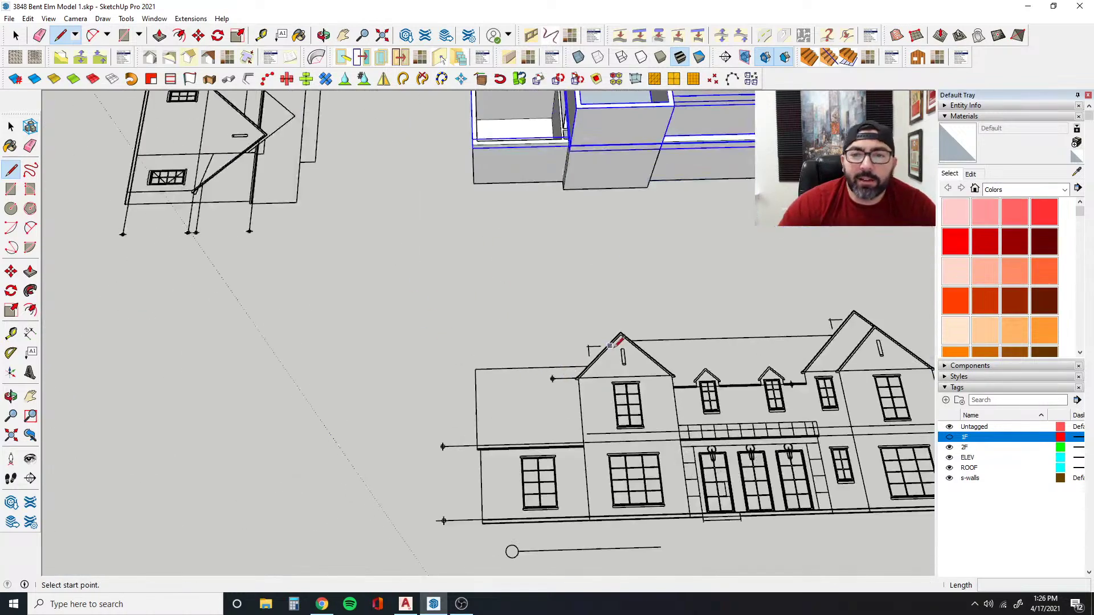
{"action": "scroll", "coordinate": [632, 317], "scroll_direction": "up", "scroll_amount": 4}
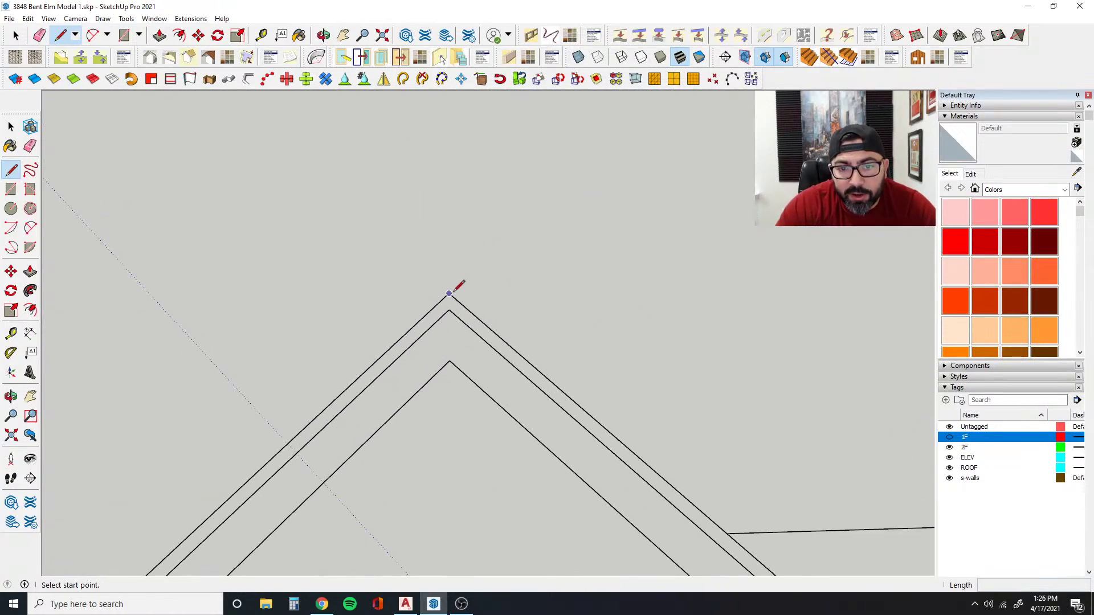
{"action": "left_click", "coordinate": [449, 293]}
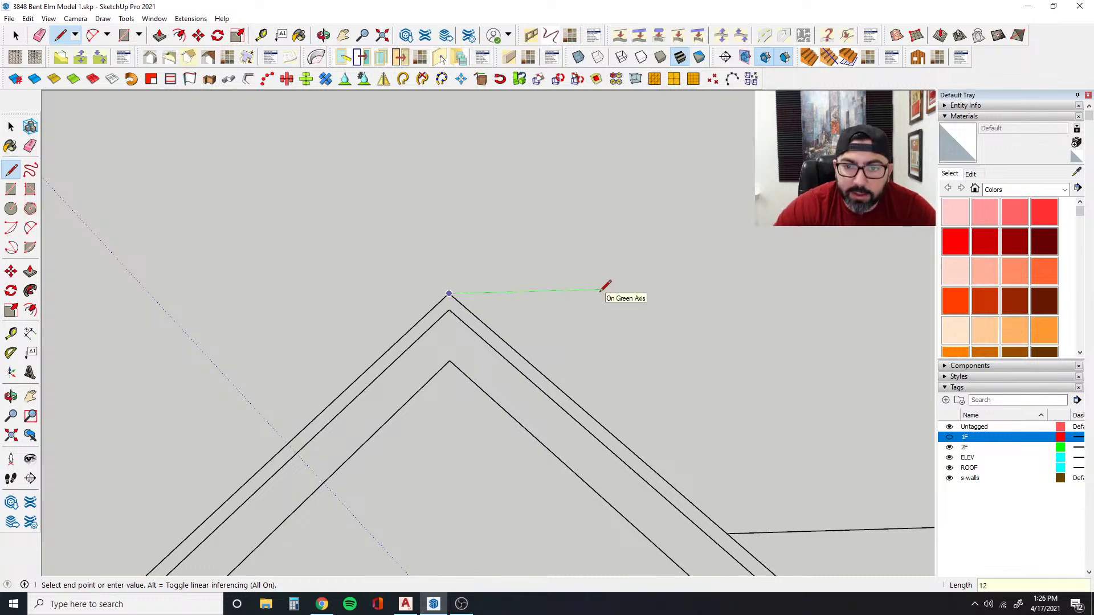
{"action": "left_click", "coordinate": [601, 289]}
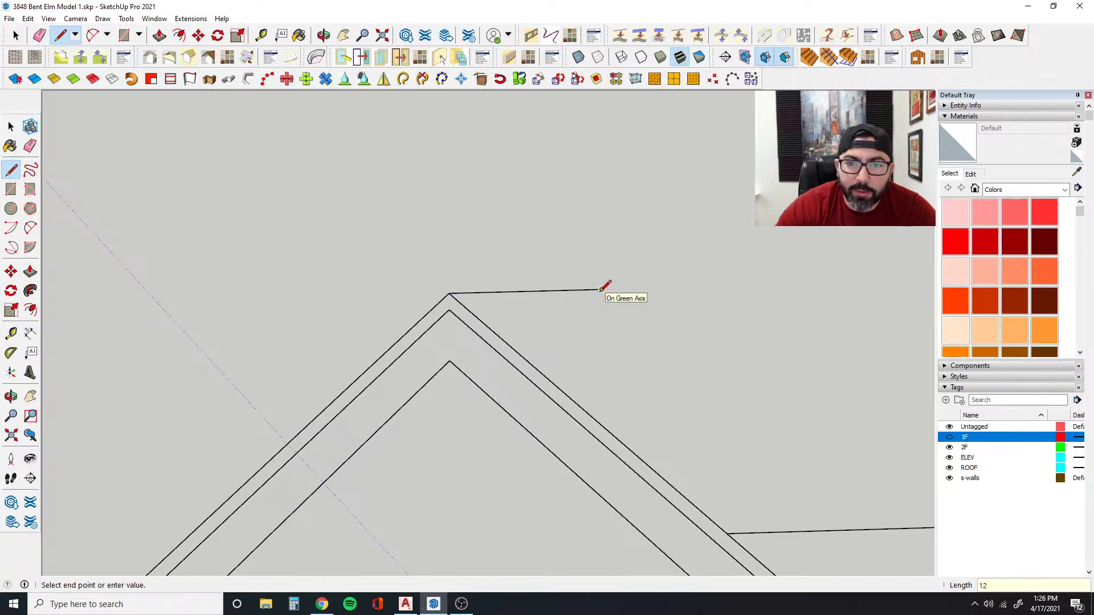
- Draw a vertical line from the horizontal line's free end down to the left gable's roof slope and measure its length
{"action": "left_click", "coordinate": [615, 438]}
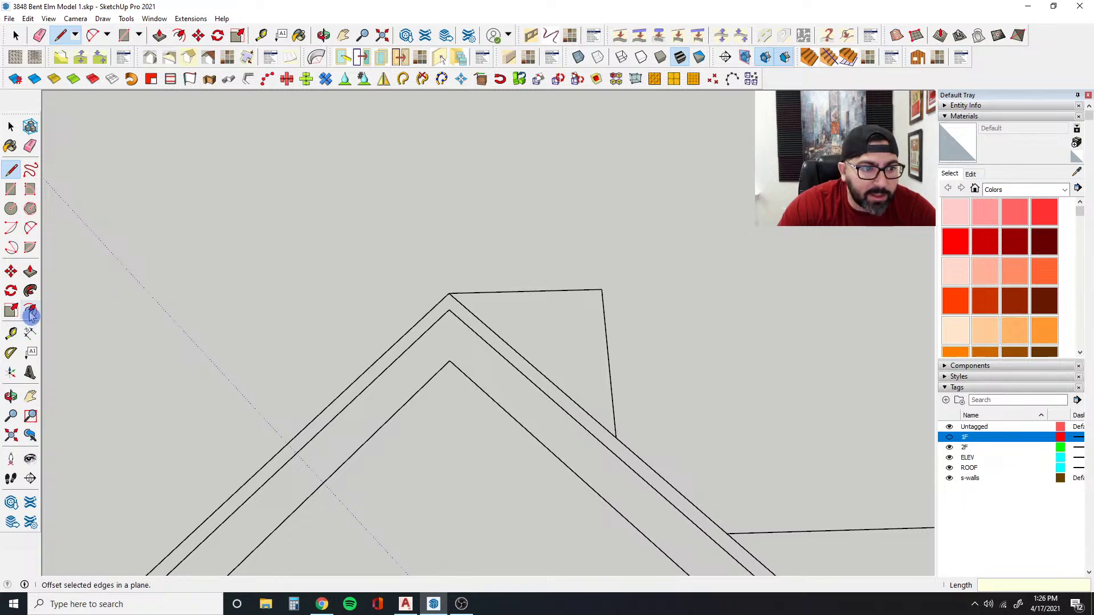
{"action": "left_click", "coordinate": [11, 333]}
{"action": "left_click", "coordinate": [615, 438]}
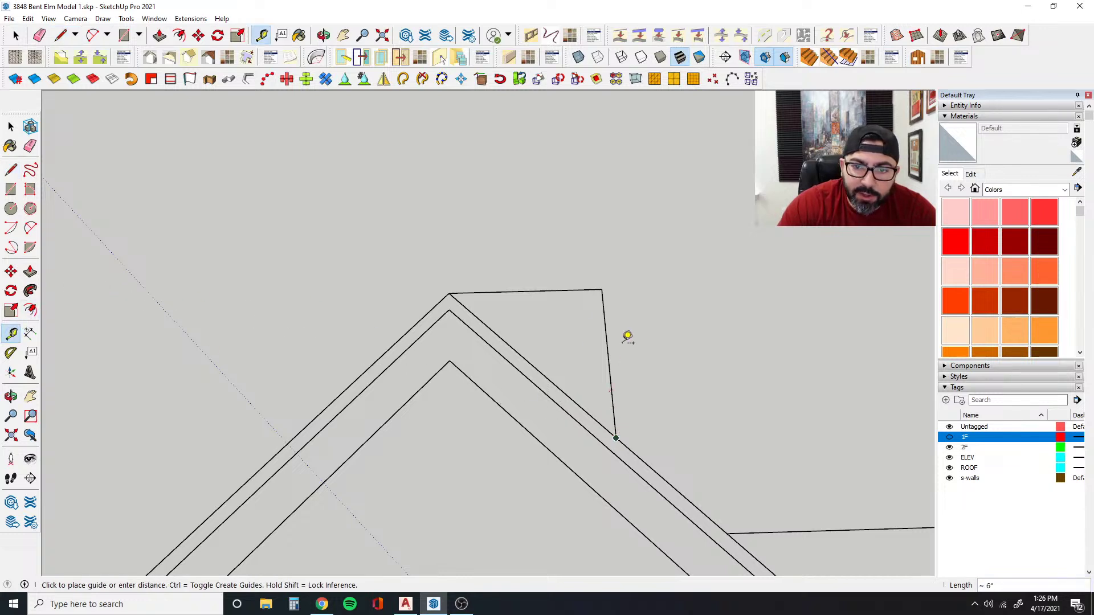
{"action": "left_click", "coordinate": [602, 289]}
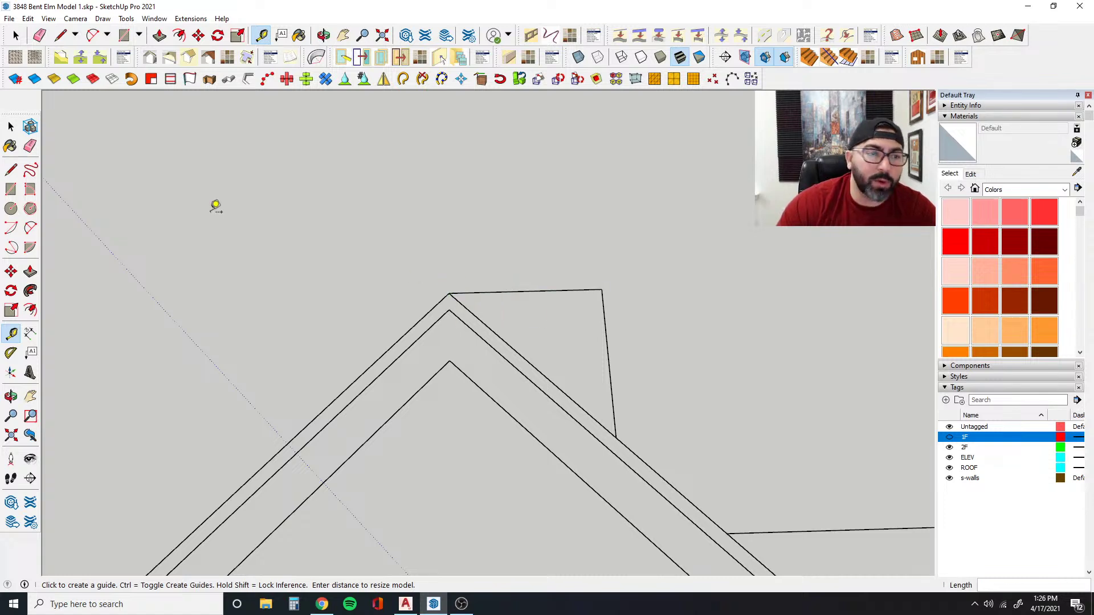
- Erase the horizontal and vertical pitch-check lines beside the left gable's peak
{"action": "left_click", "coordinate": [31, 146]}
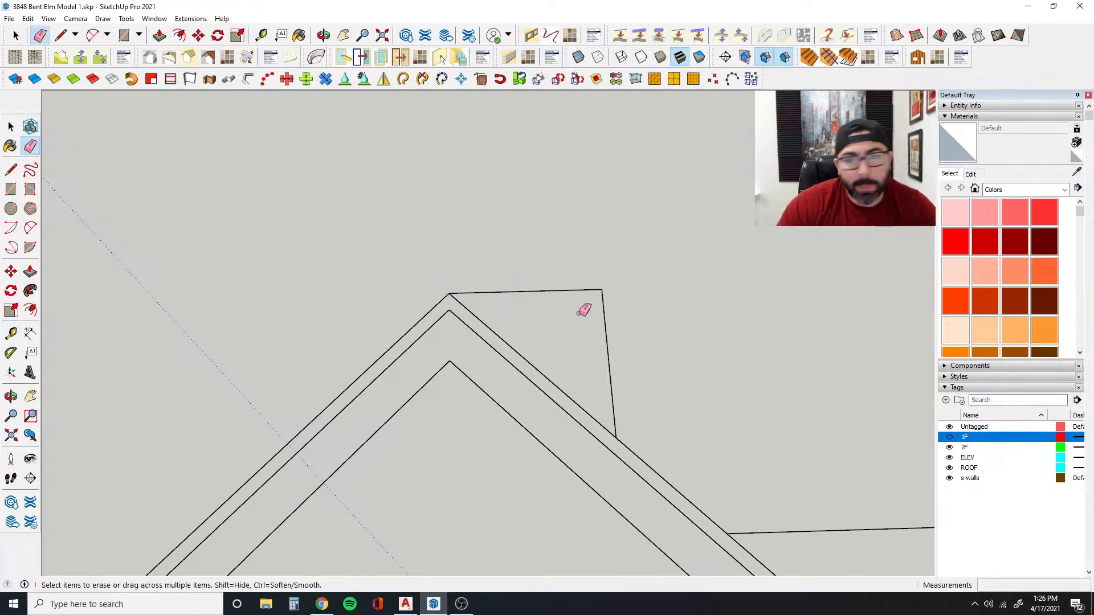
{"action": "left_click", "coordinate": [617, 317]}
{"action": "left_click", "coordinate": [601, 289]}
- Examine the flared eaves of the left and right gables on the front elevation
{"action": "scroll", "coordinate": [600, 297], "scroll_direction": "down", "scroll_amount": 5}
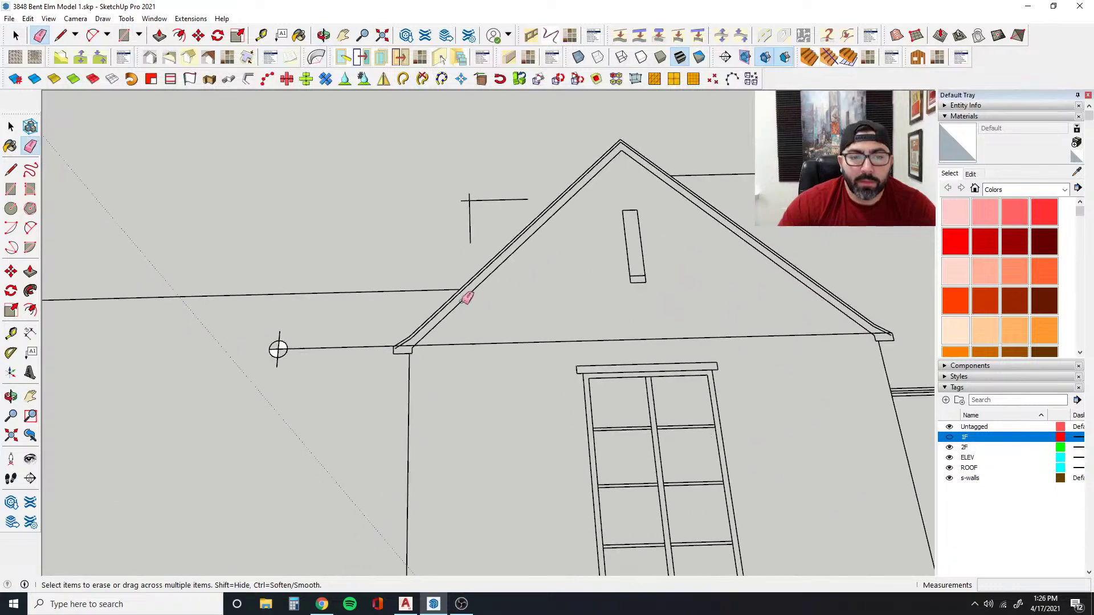
{"action": "scroll", "coordinate": [467, 297], "scroll_direction": "up", "scroll_amount": 6}
{"action": "mouse_move", "coordinate": [385, 288]}
{"action": "middle_mouse_down"}
{"action": "mouse_move", "coordinate": [400, 342]}
{"action": "mouse_move", "coordinate": [444, 348]}
{"action": "mouse_move", "coordinate": [430, 142]}
{"action": "middle_mouse_up"}
{"action": "scroll", "coordinate": [453, 345], "scroll_direction": "down", "scroll_amount": 6}
{"action": "middle_click_drag", "start_coordinate": [552, 506], "coordinate": [472, 242], "text": "shift"}
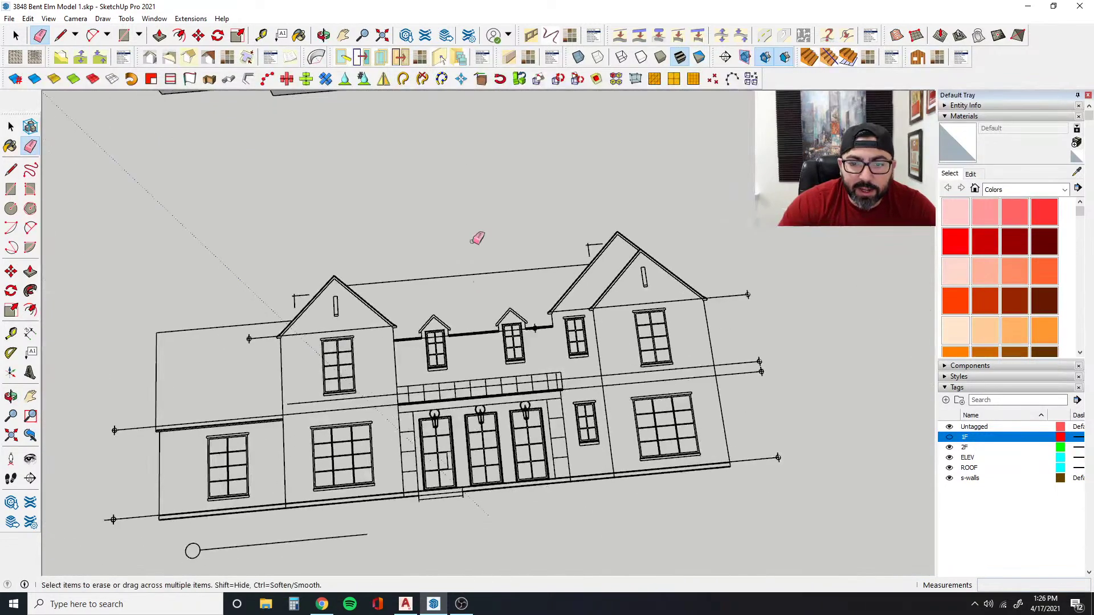
{"action": "scroll", "coordinate": [552, 307], "scroll_direction": "up", "scroll_amount": 6}
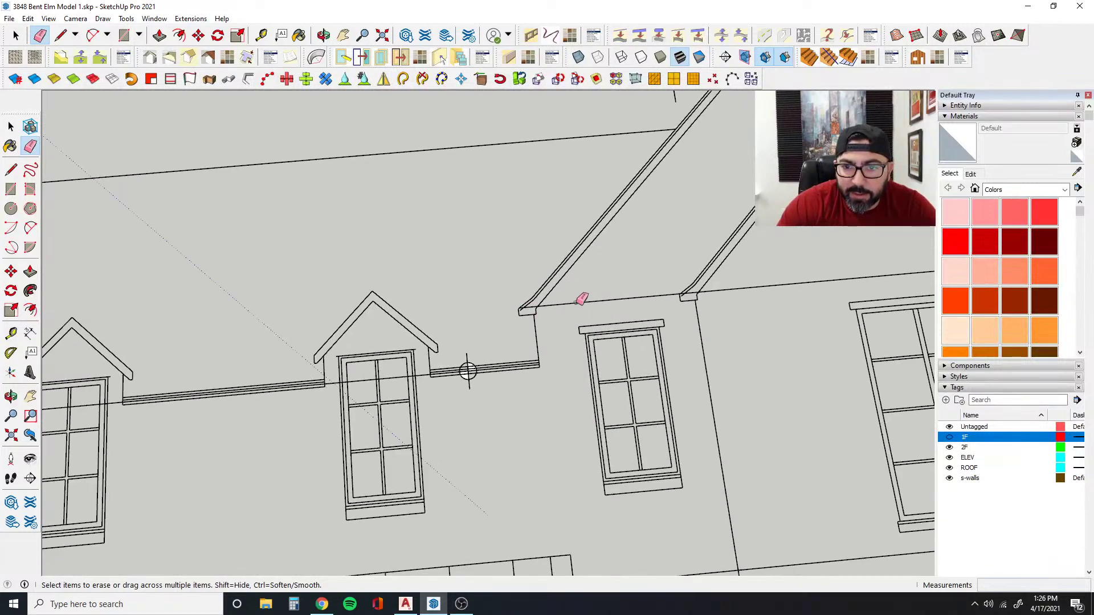
{"action": "scroll", "coordinate": [537, 302], "scroll_direction": "up", "scroll_amount": 4}
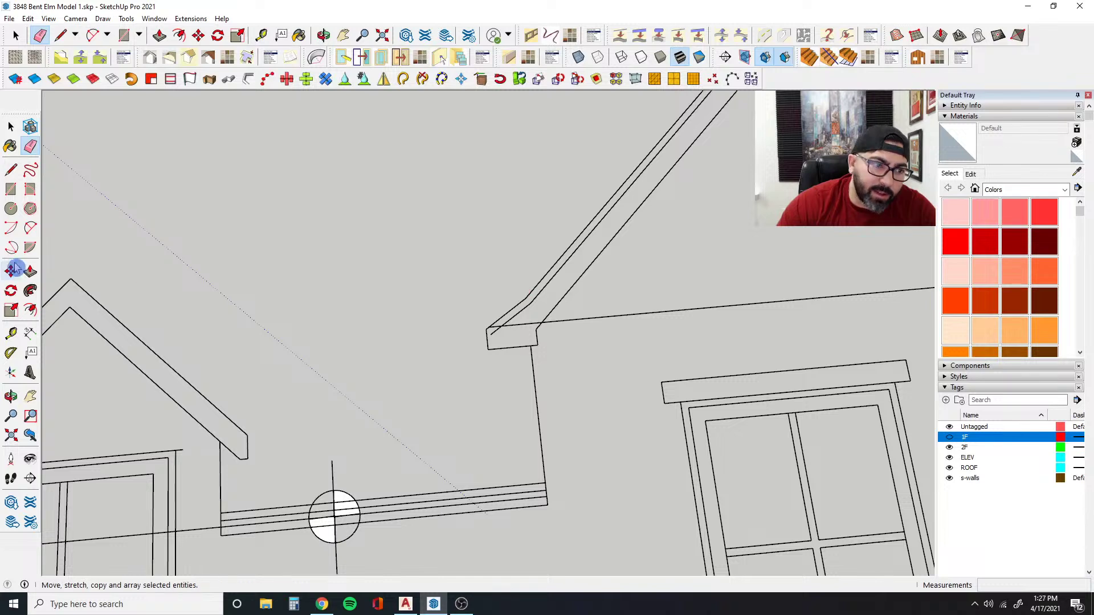
- Try to draw a 12-inch horizontal line outward from the bend in the right gable's flared eave
{"action": "key", "text": "l"}
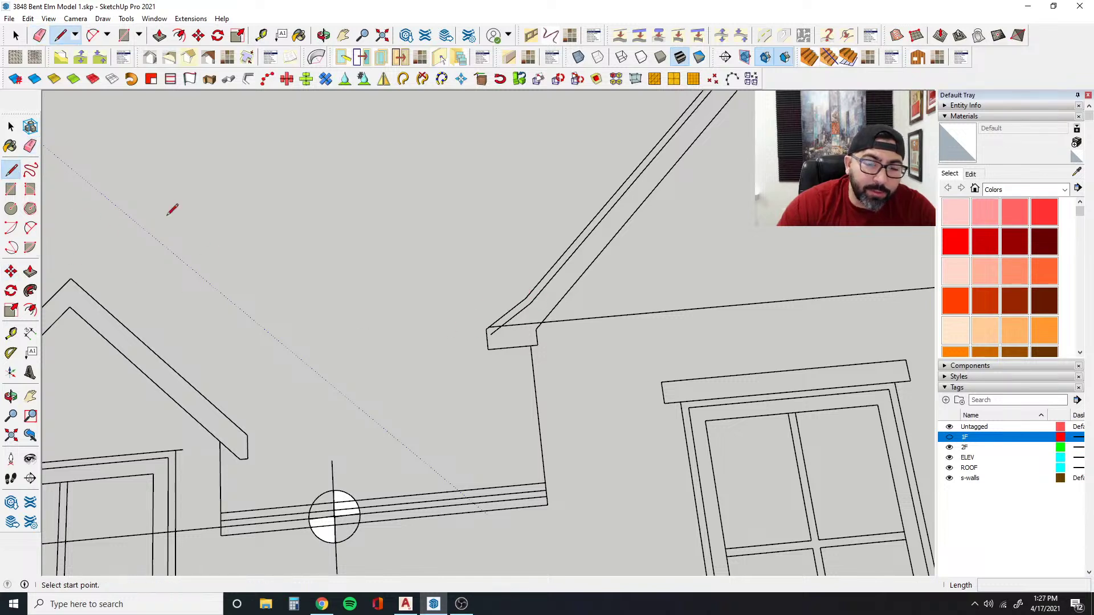
{"action": "scroll", "coordinate": [512, 319], "scroll_direction": "up", "scroll_amount": 5}
{"action": "left_click", "coordinate": [438, 396]}
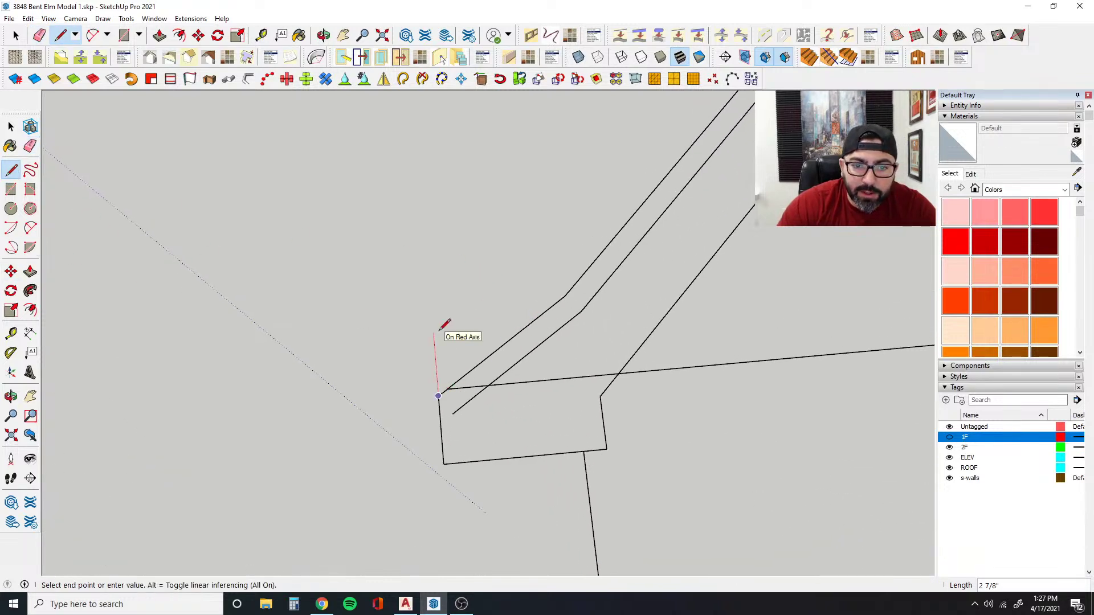
{"action": "key", "text": "Escape"}
{"action": "left_click", "coordinate": [565, 297]}
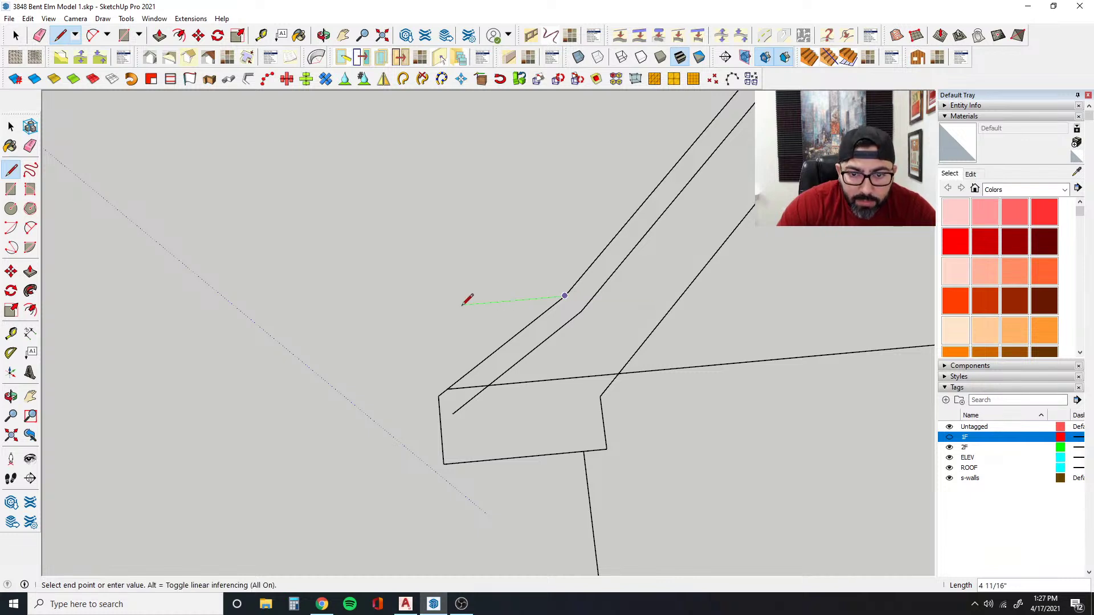
{"action": "type", "text": "12"}
{"action": "key", "text": "Return"}
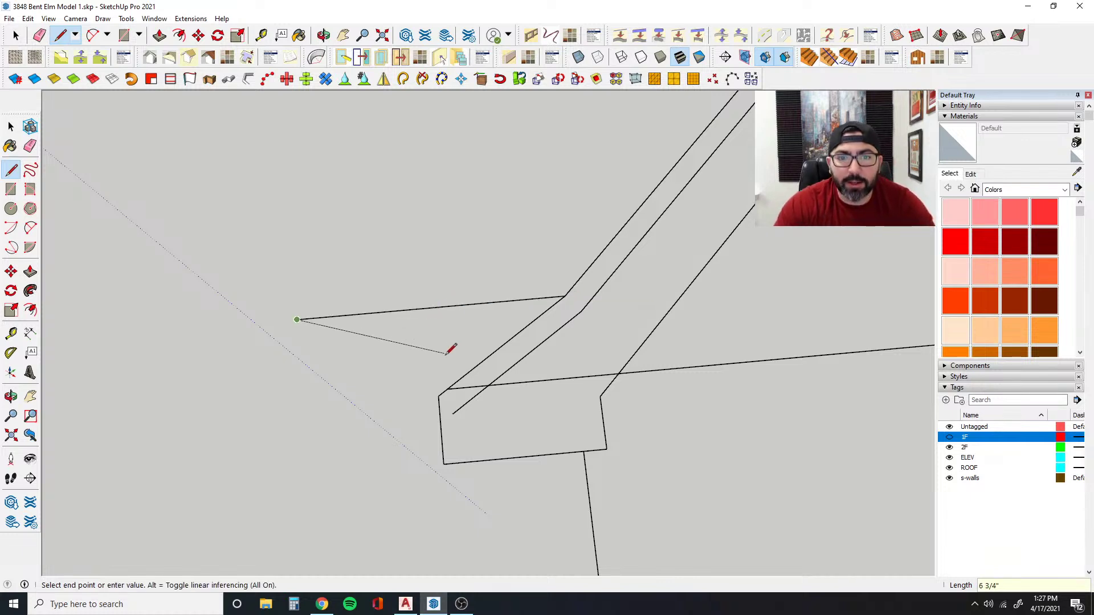
{"action": "key", "text": "Escape"}
{"action": "key", "text": "ctrl+z"}
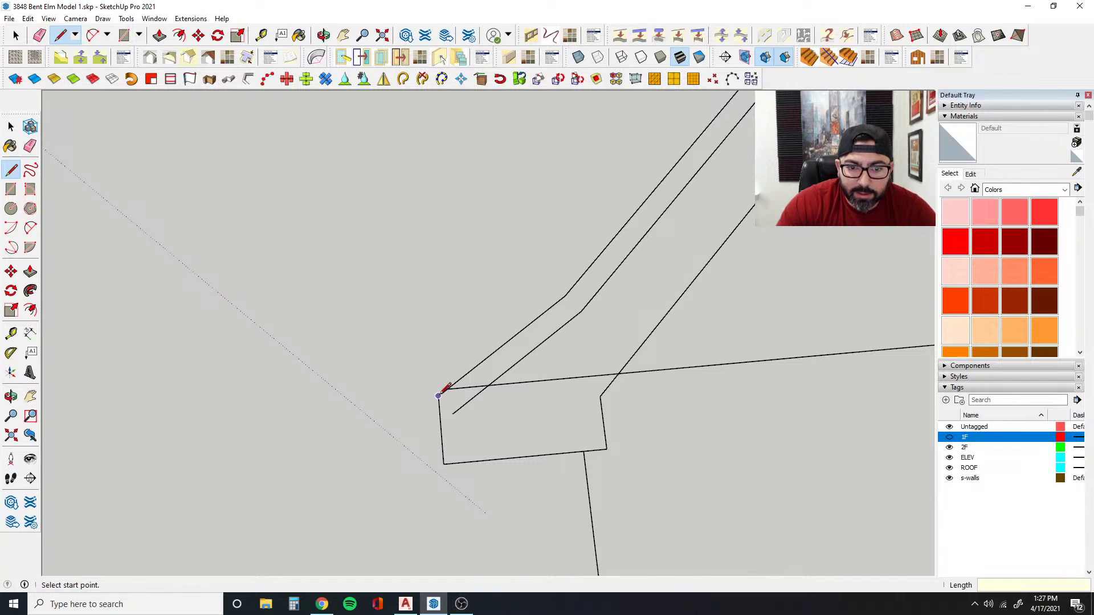
{"action": "left_click", "coordinate": [438, 395]}
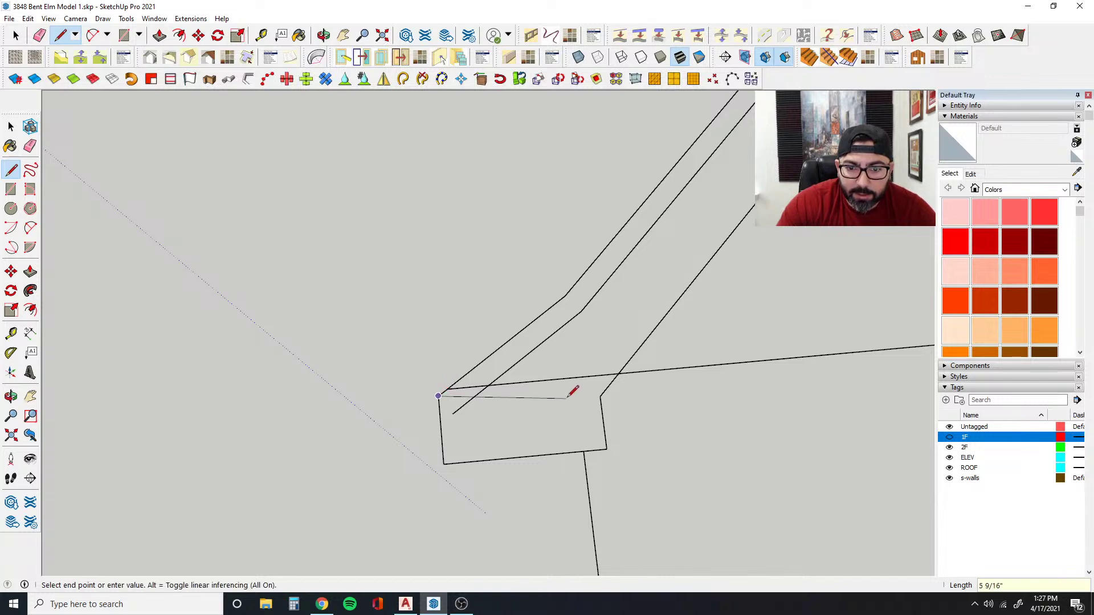
{"action": "left_click", "coordinate": [696, 375]}
{"action": "middle_click_drag", "start_coordinate": [598, 383], "coordinate": [563, 446]}
{"action": "key", "text": "Escape"}
- Draw a 1' line along the green axis from the flared eave's upper edge, plus a vertical line rising from its end
{"action": "scroll", "coordinate": [437, 374], "scroll_direction": "up", "scroll_amount": 5}
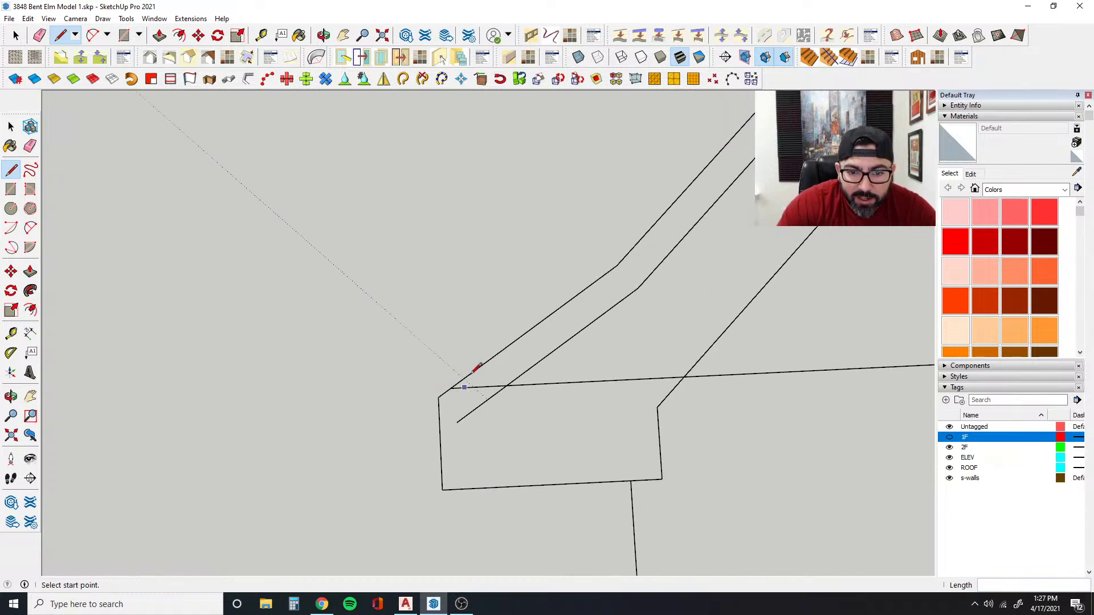
{"action": "left_click", "coordinate": [489, 362]}
{"action": "scroll", "coordinate": [544, 344], "scroll_direction": "down", "scroll_amount": 3}
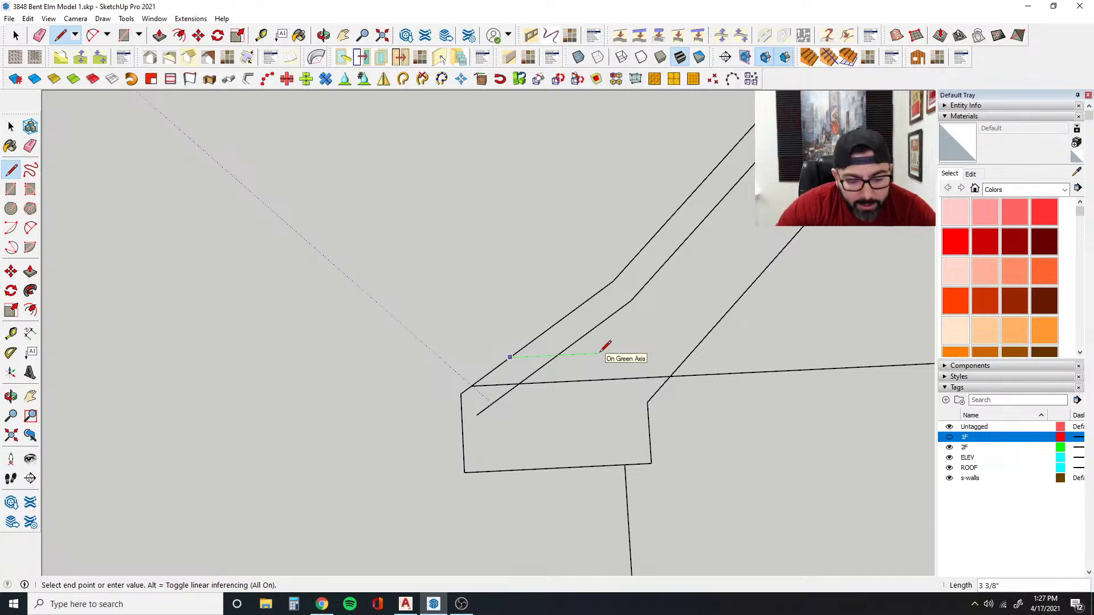
{"action": "left_click", "coordinate": [820, 341]}
{"action": "scroll", "coordinate": [758, 228], "scroll_direction": "down", "scroll_amount": 2}
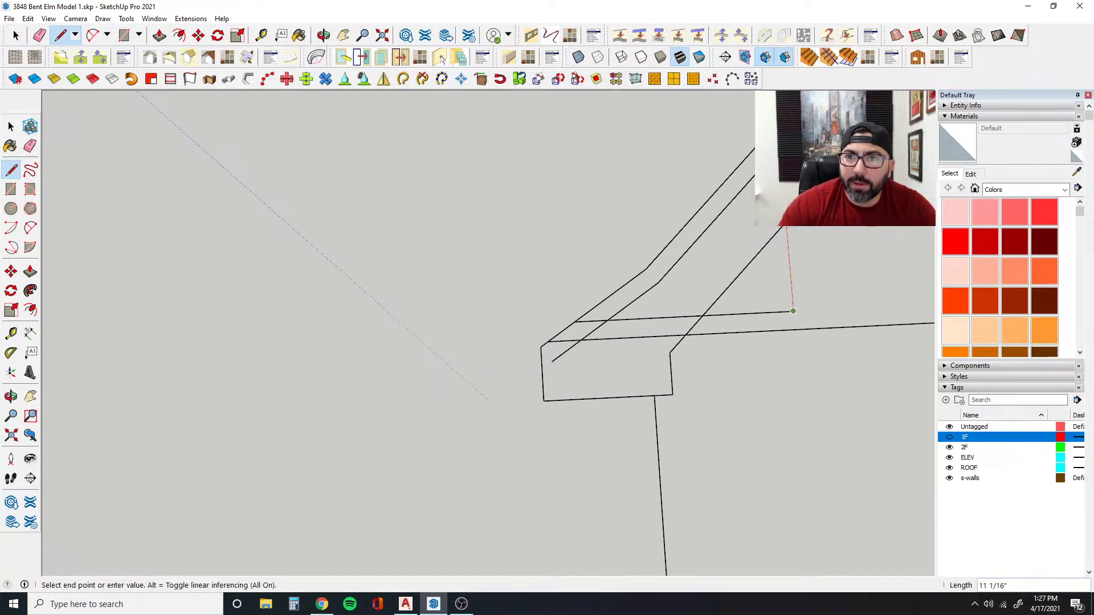
{"action": "middle_click_drag", "start_coordinate": [783, 185], "coordinate": [762, 302], "text": "shift"}
{"action": "left_click", "coordinate": [753, 185]}
{"action": "key", "text": "Escape"}
{"action": "scroll", "coordinate": [601, 407], "scroll_direction": "up", "scroll_amount": 2}
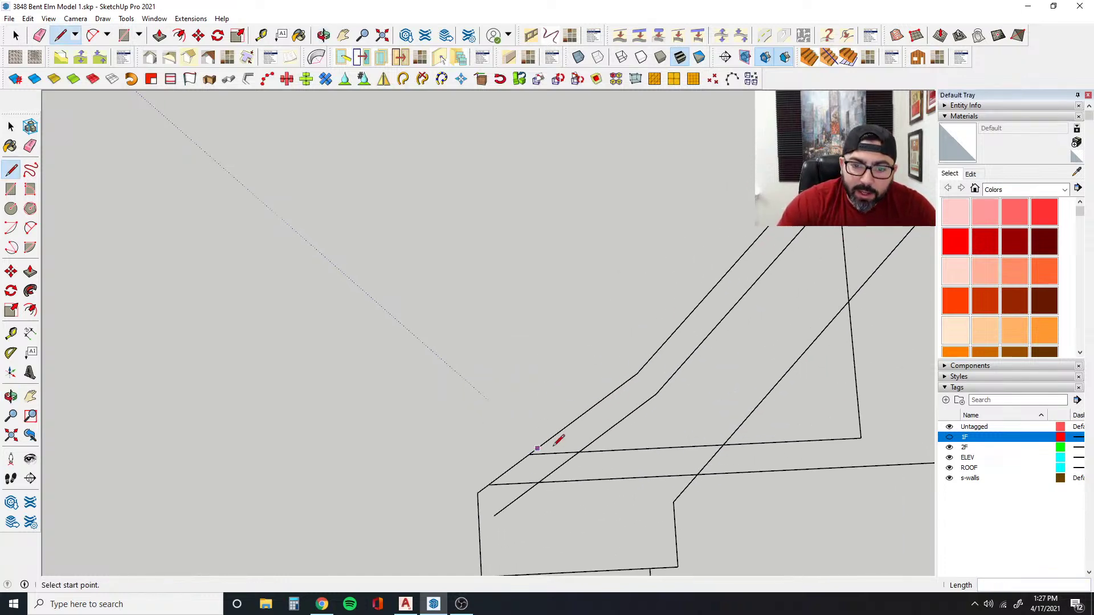
- Extend the eave's shallow flared slope in a straight line from the bend to the vertical line
{"action": "left_click", "coordinate": [637, 374]}
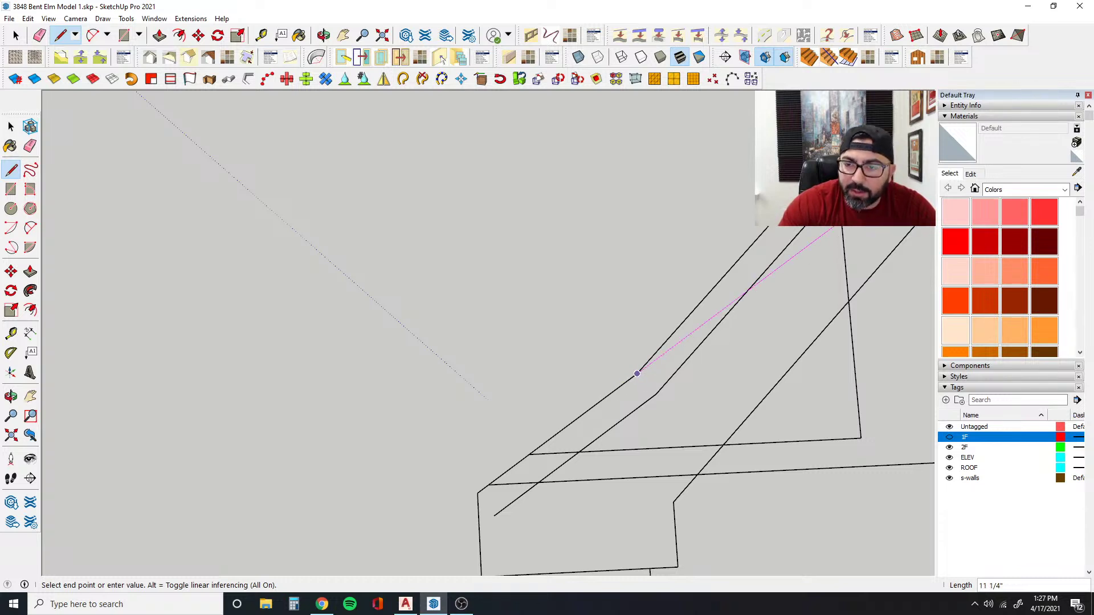
{"action": "middle_click_drag", "start_coordinate": [879, 197], "coordinate": [743, 202], "text": "shift"}
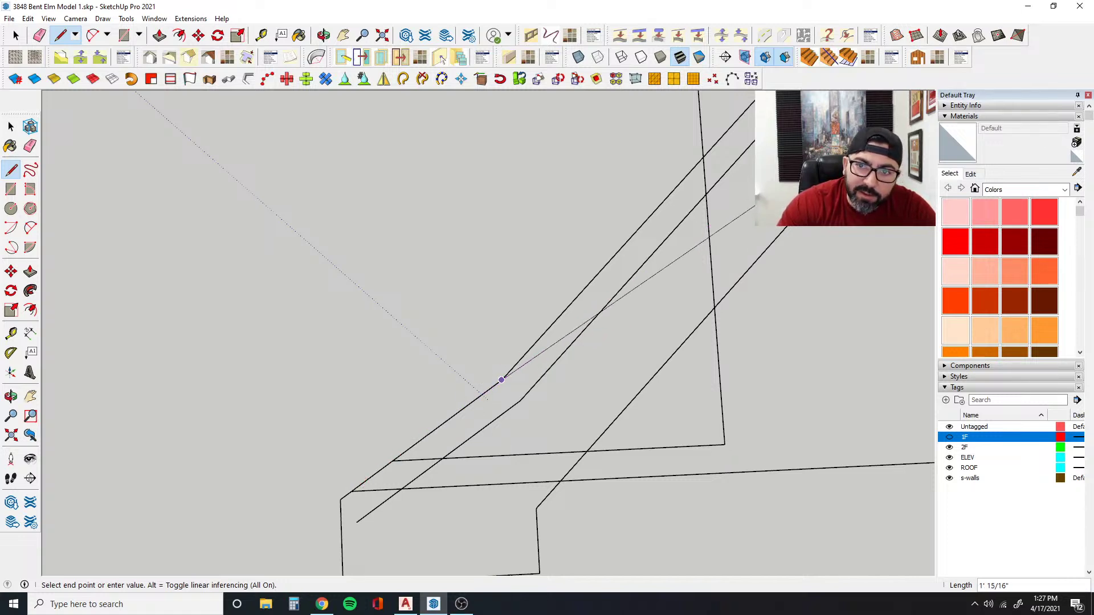
{"action": "left_click", "coordinate": [708, 227]}
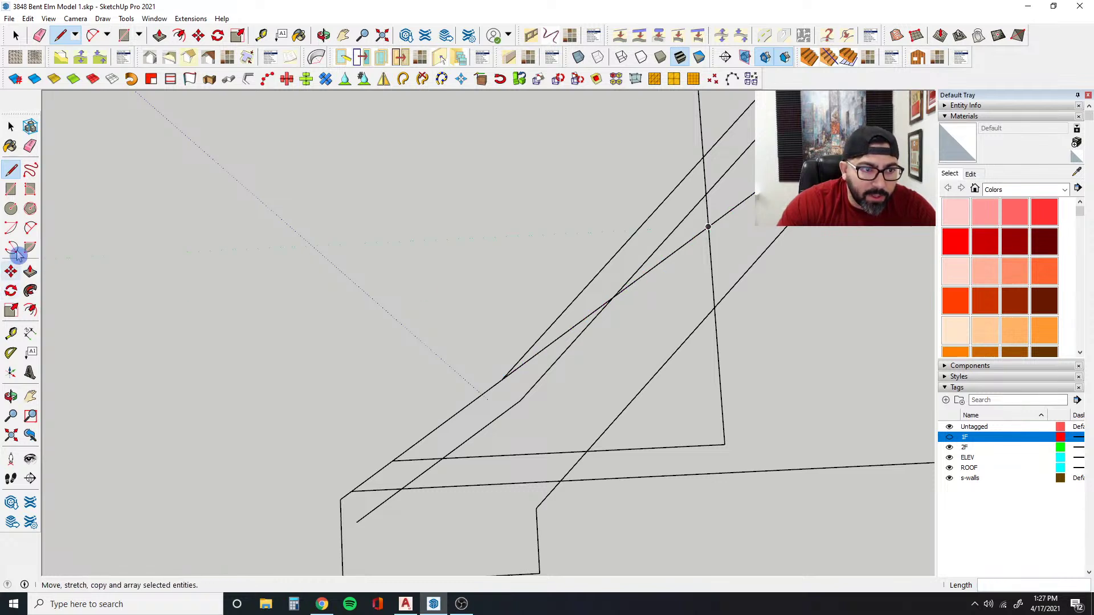
- Measure the rise from the horizontal line's end to where the extended flare meets the vertical line
{"action": "left_click", "coordinate": [30, 334]}
{"action": "left_click", "coordinate": [11, 333]}
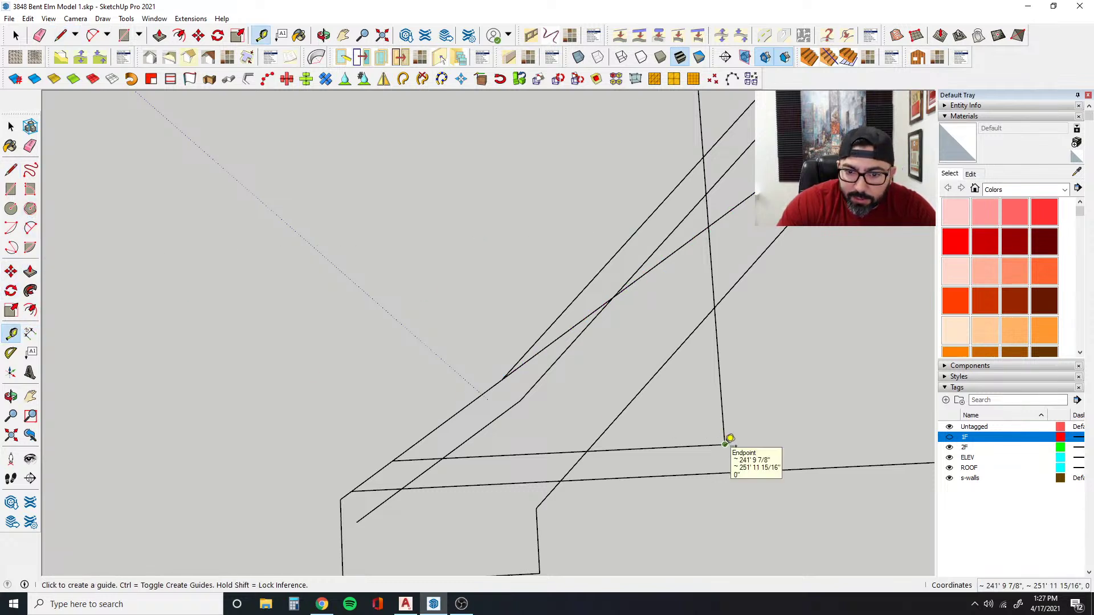
{"action": "left_click", "coordinate": [724, 444]}
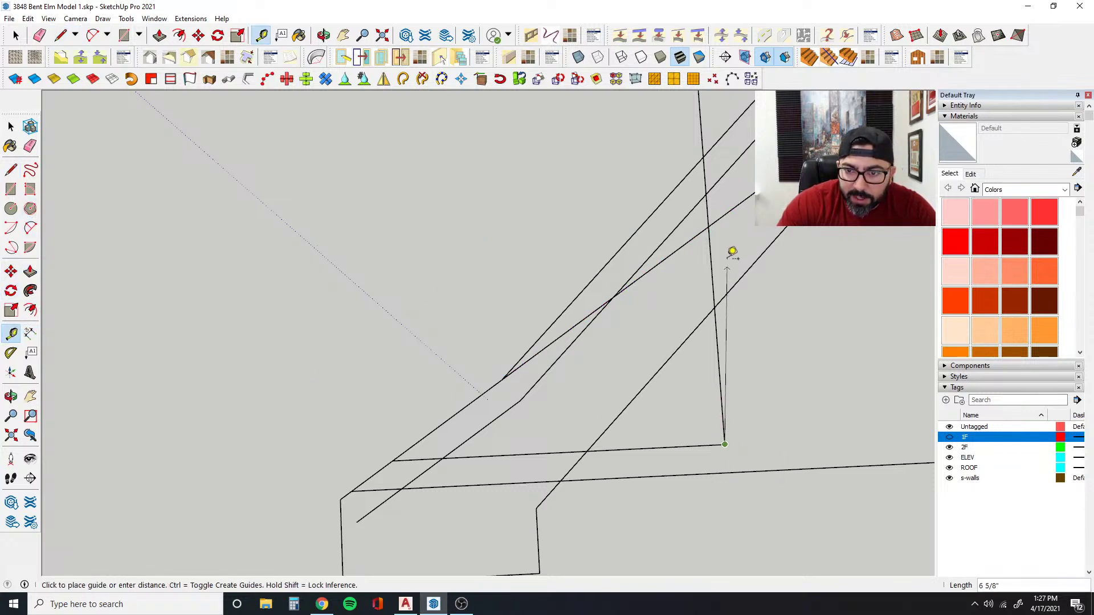
{"action": "left_click", "coordinate": [708, 227]}
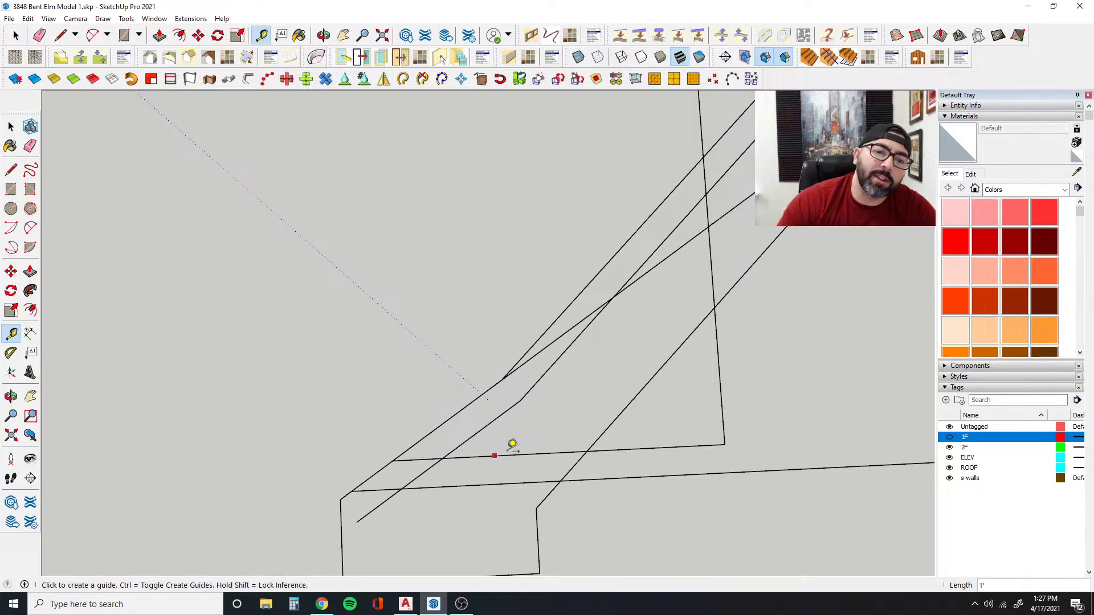
- Erase the horizontal, vertical and slope-extension lines drawn at the right gable's eave
{"action": "left_click", "coordinate": [30, 146]}
{"action": "left_click_drag", "start_coordinate": [707, 230], "coordinate": [742, 262]}
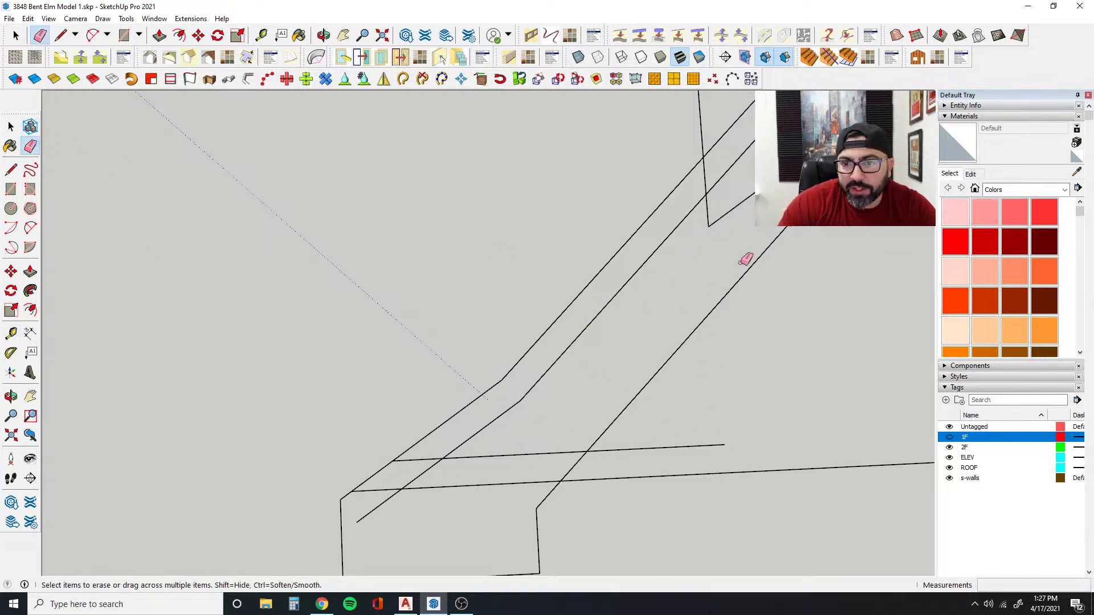
{"action": "left_click_drag", "start_coordinate": [710, 227], "coordinate": [733, 373]}
{"action": "left_click", "coordinate": [706, 444]}
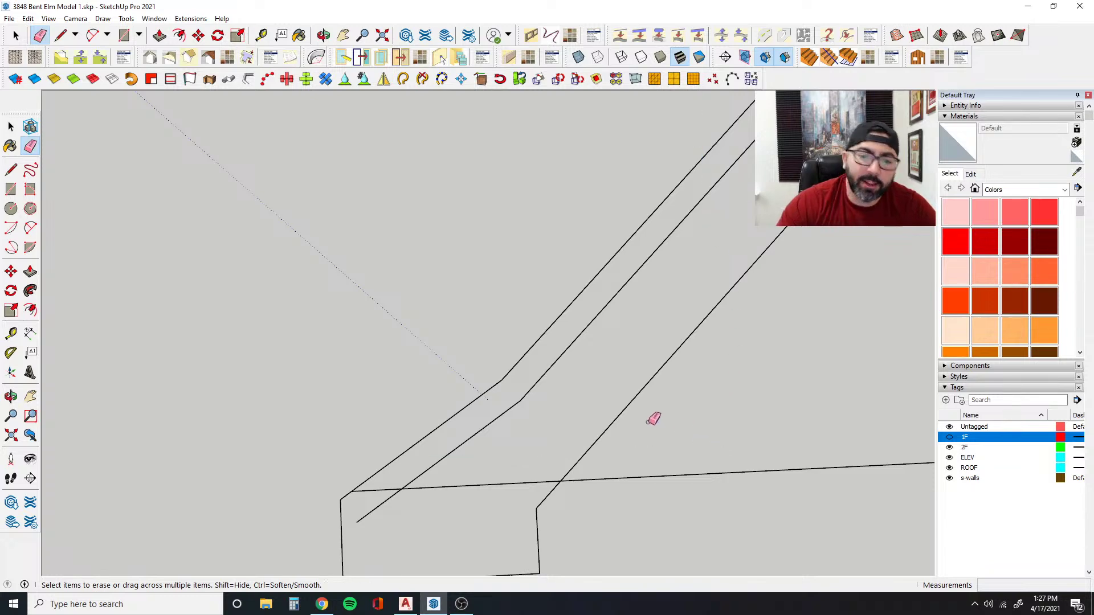
- Examine the front elevation's main ridge, dormers, gables and the eave height change beside the right gable
{"action": "scroll", "coordinate": [732, 251], "scroll_direction": "down", "scroll_amount": 6}
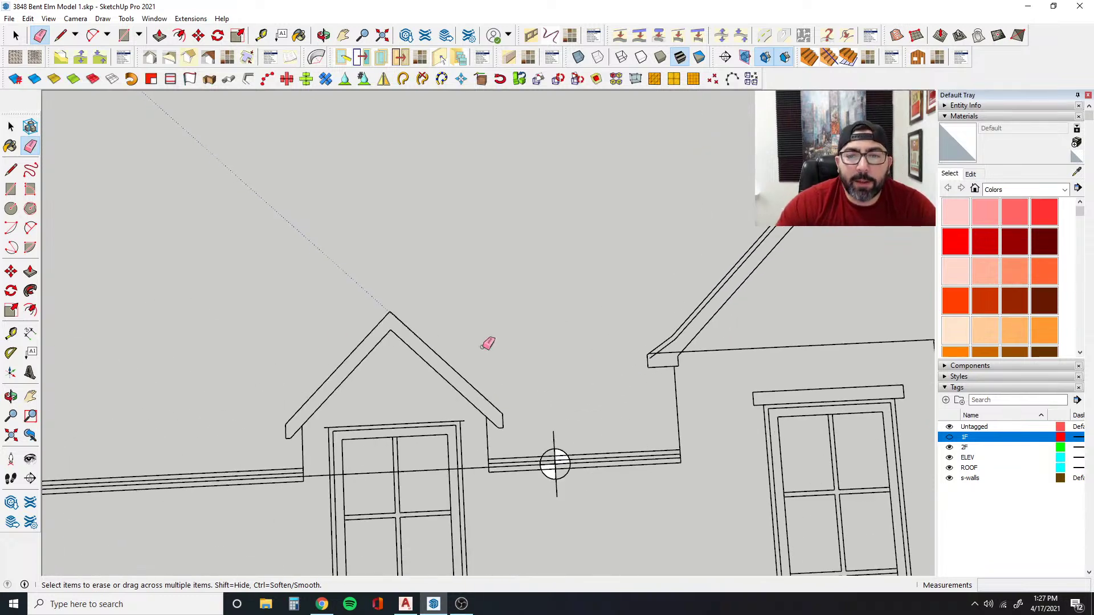
{"action": "scroll", "coordinate": [547, 359], "scroll_direction": "down", "scroll_amount": 3}
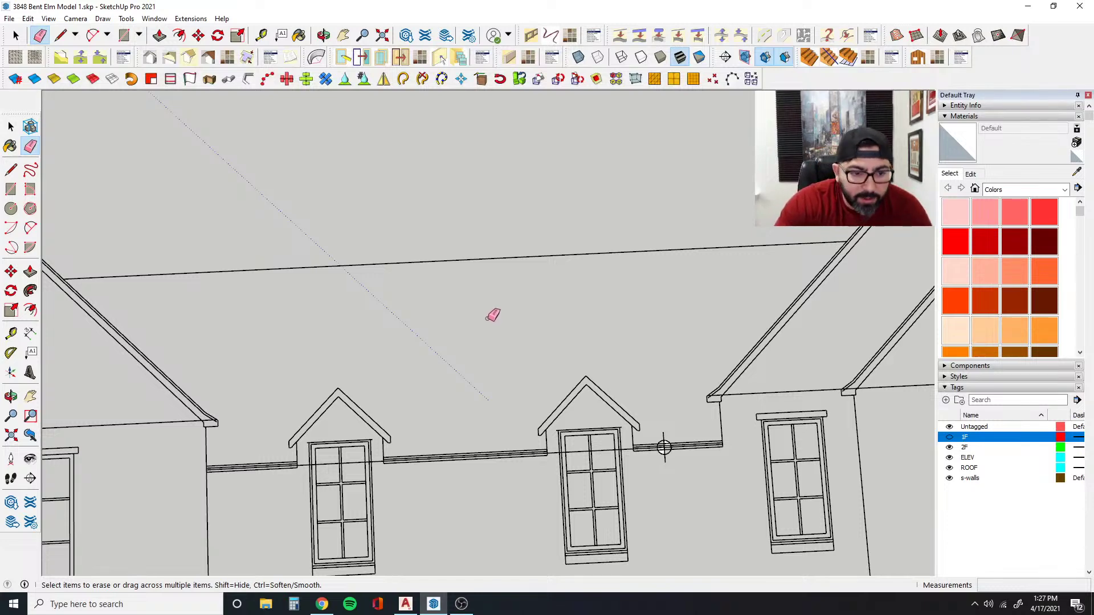
{"action": "scroll", "coordinate": [228, 174], "scroll_direction": "down", "scroll_amount": 2}
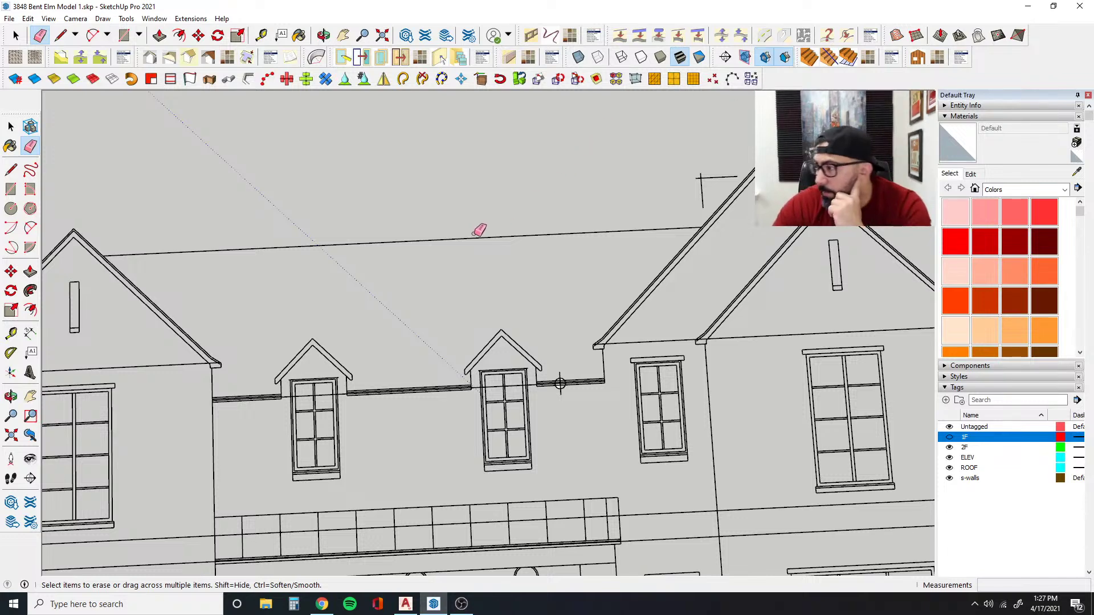
{"action": "scroll", "coordinate": [451, 301], "scroll_direction": "down", "scroll_amount": 2}
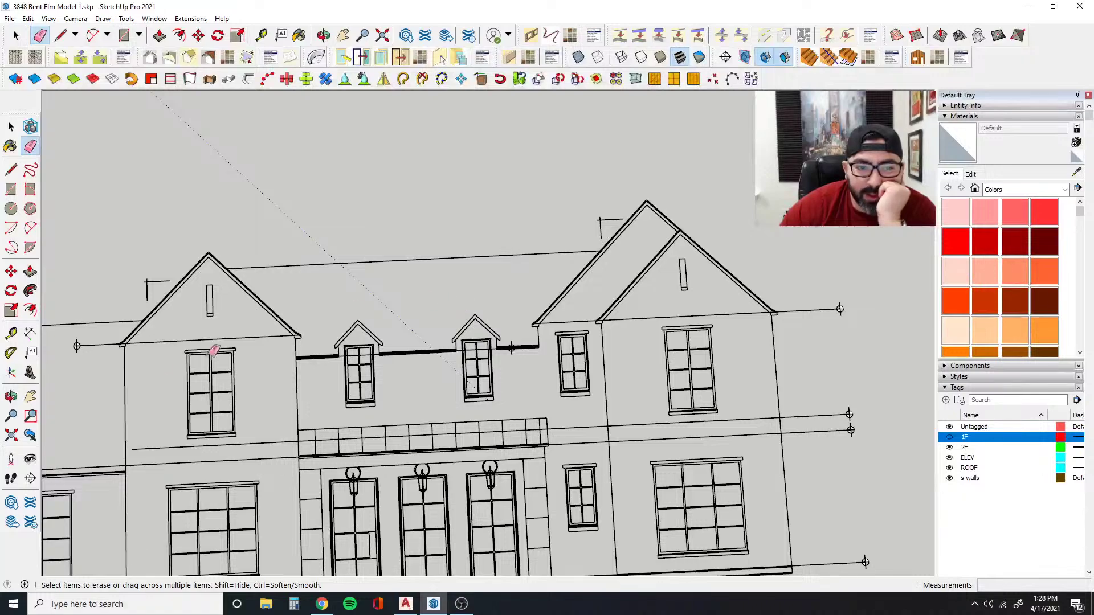
{"action": "scroll", "coordinate": [214, 351], "scroll_direction": "up", "scroll_amount": 2}
{"action": "mouse_move", "coordinate": [540, 295]}
{"action": "middle_mouse_down"}
{"action": "mouse_move", "coordinate": [520, 279]}
{"action": "mouse_move", "coordinate": [508, 300]}
{"action": "middle_mouse_up"}
{"action": "scroll", "coordinate": [681, 431], "scroll_direction": "up", "scroll_amount": 2}
{"action": "mouse_move", "coordinate": [687, 428]}
{"action": "middle_mouse_down"}
{"action": "mouse_move", "coordinate": [655, 447]}
{"action": "mouse_move", "coordinate": [581, 391]}
{"action": "mouse_move", "coordinate": [613, 340]}
{"action": "mouse_move", "coordinate": [474, 564]}
{"action": "mouse_move", "coordinate": [500, 521]}
{"action": "mouse_move", "coordinate": [495, 378]}
{"action": "mouse_move", "coordinate": [420, 383]}
{"action": "middle_mouse_up"}
{"action": "scroll", "coordinate": [419, 350], "scroll_direction": "up", "scroll_amount": 1}
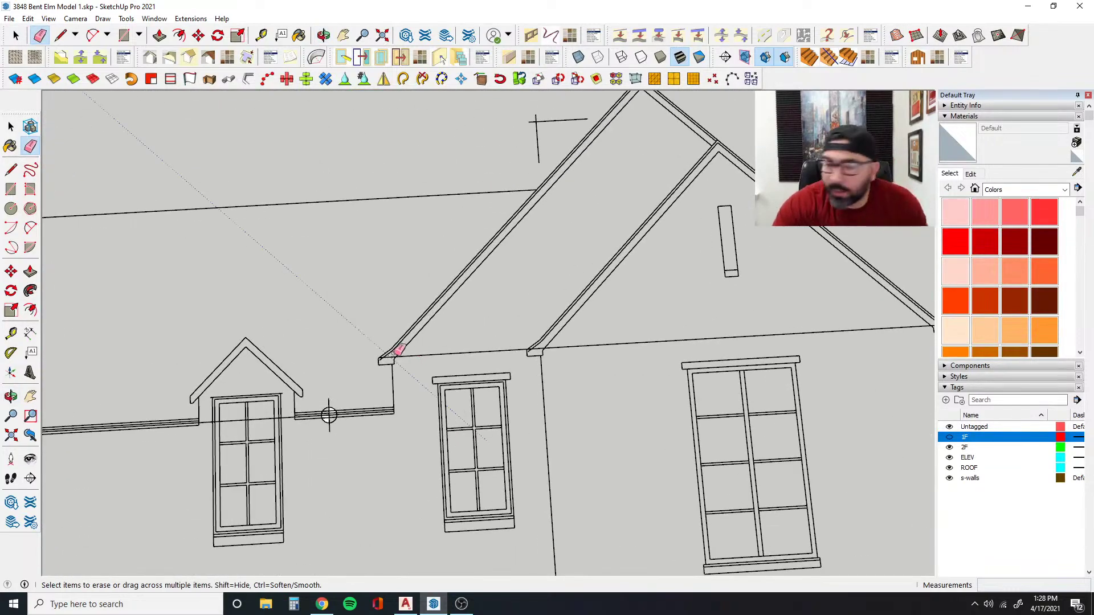
{"action": "scroll", "coordinate": [398, 349], "scroll_direction": "up", "scroll_amount": 1}
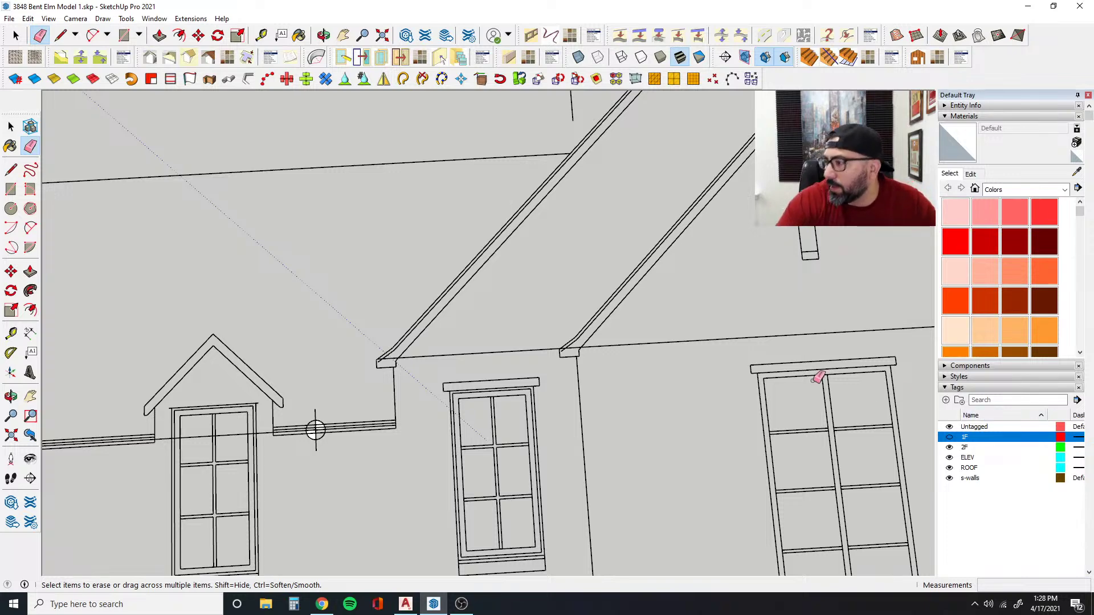
{"action": "scroll", "coordinate": [521, 334], "scroll_direction": "down", "scroll_amount": 3}
{"action": "left_click", "coordinate": [11, 127]}
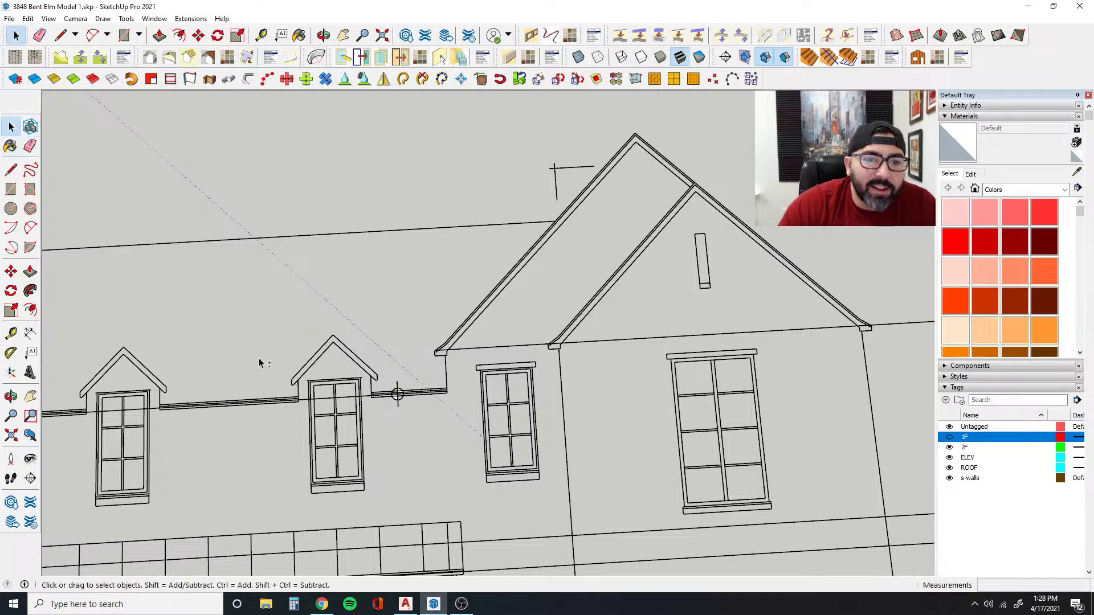
{"action": "scroll", "coordinate": [319, 357], "scroll_direction": "down", "scroll_amount": 2}
{"action": "mouse_move", "coordinate": [337, 353]}
{"action": "middle_mouse_down", "text": "shift"}
{"action": "mouse_move", "coordinate": [572, 360]}
{"action": "mouse_move", "coordinate": [637, 320]}
{"action": "mouse_move", "coordinate": [561, 471]}
{"action": "mouse_move", "coordinate": [418, 513]}
{"action": "middle_mouse_up", "text": "shift"}
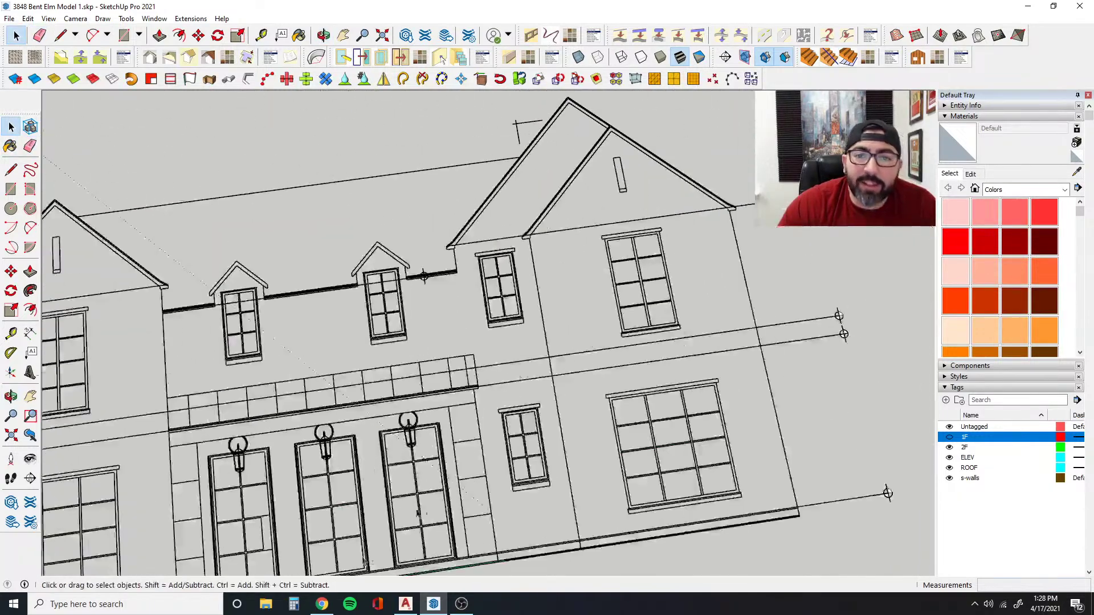
{"action": "scroll", "coordinate": [570, 191], "scroll_direction": "up", "scroll_amount": 3}
{"action": "middle_click_drag", "start_coordinate": [570, 191], "coordinate": [572, 263], "text": "shift"}
{"action": "scroll", "coordinate": [399, 318], "scroll_direction": "up", "scroll_amount": 4}
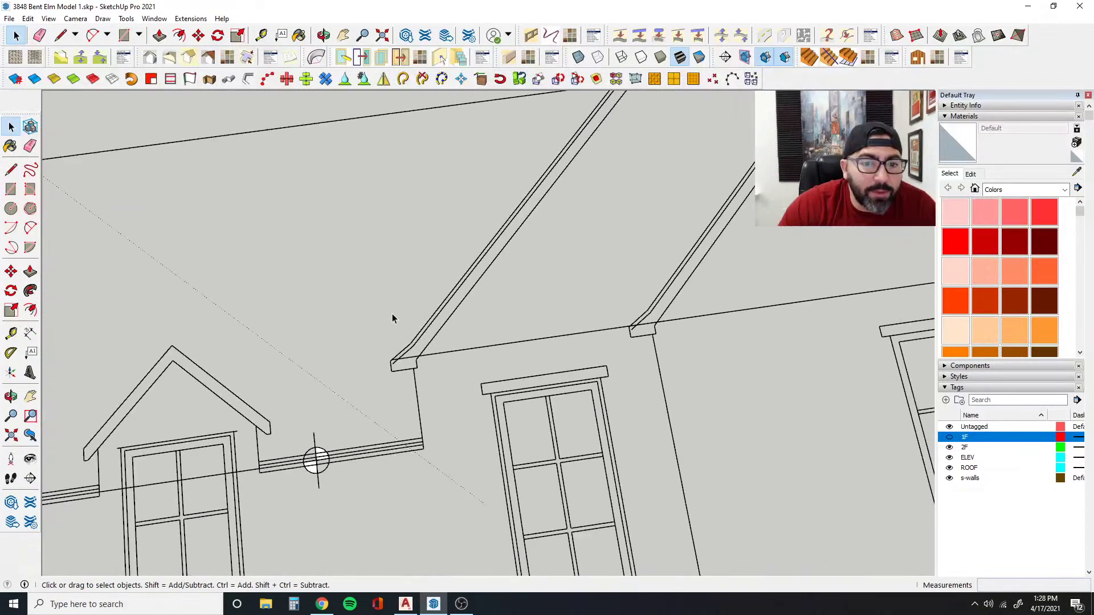
- Draw a rectangle about 2 15/16" by 7" over the boxed eave end at the foot of the right gable's left slope
{"action": "left_click", "coordinate": [11, 169]}
{"action": "scroll", "coordinate": [419, 364], "scroll_direction": "up", "scroll_amount": 1}
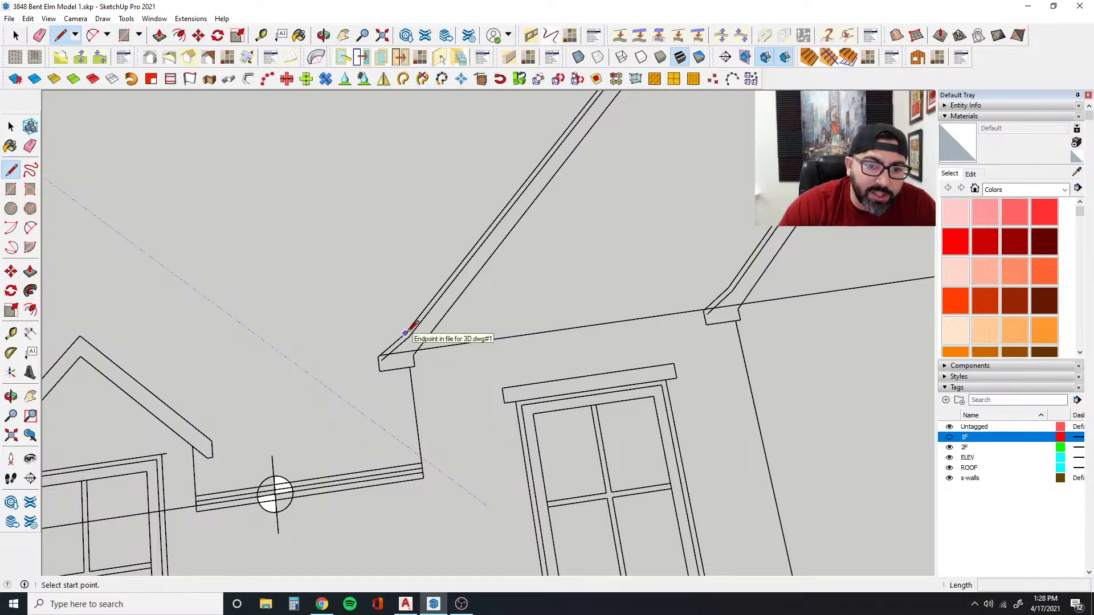
{"action": "left_click", "coordinate": [11, 189]}
{"action": "scroll", "coordinate": [409, 376], "scroll_direction": "up", "scroll_amount": 3}
{"action": "left_click", "coordinate": [408, 377]}
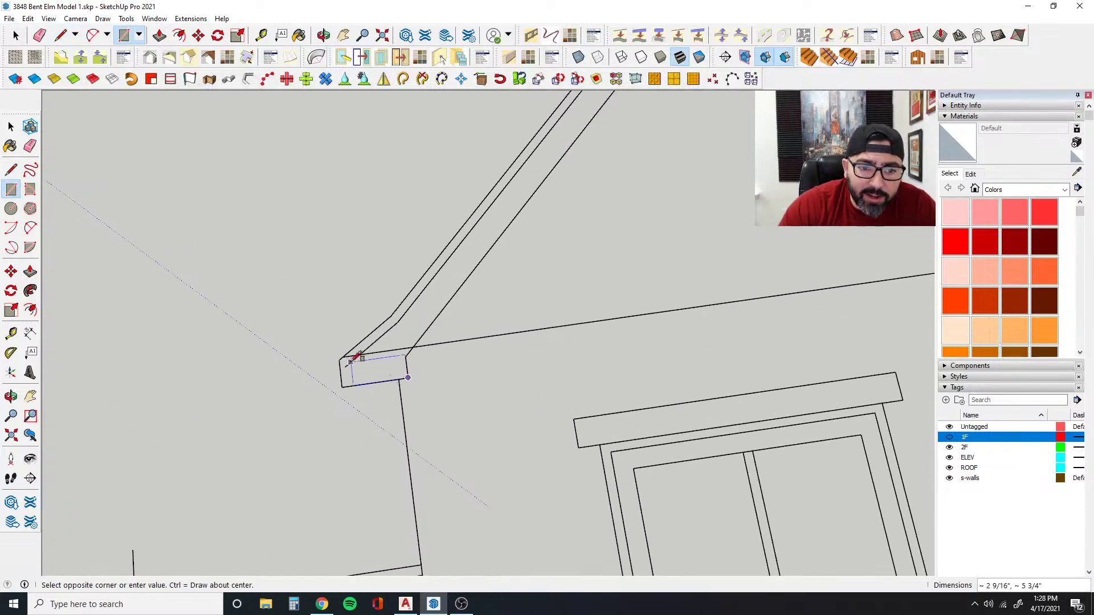
{"action": "scroll", "coordinate": [341, 359], "scroll_direction": "up", "scroll_amount": 1}
{"action": "scroll", "coordinate": [343, 357], "scroll_direction": "up", "scroll_amount": 1}
{"action": "scroll", "coordinate": [343, 357], "scroll_direction": "up", "scroll_amount": 1}
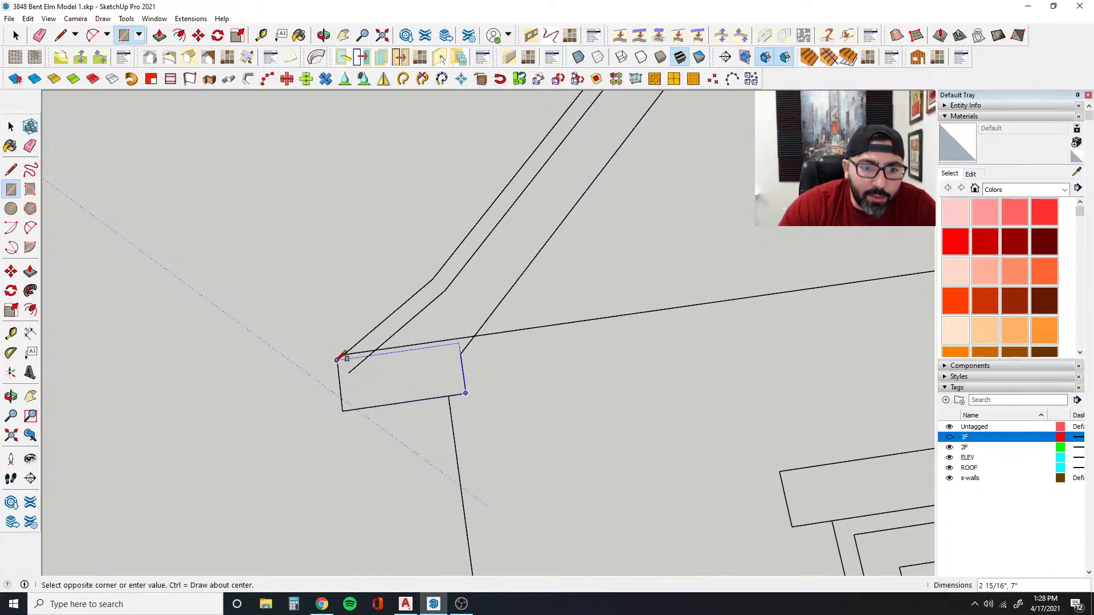
{"action": "left_click", "coordinate": [343, 357]}
- Draw a second rectangle about 6" by 4" from the roof flare's bend to the outer upper corner of the eave box
{"action": "left_click", "coordinate": [433, 279]}
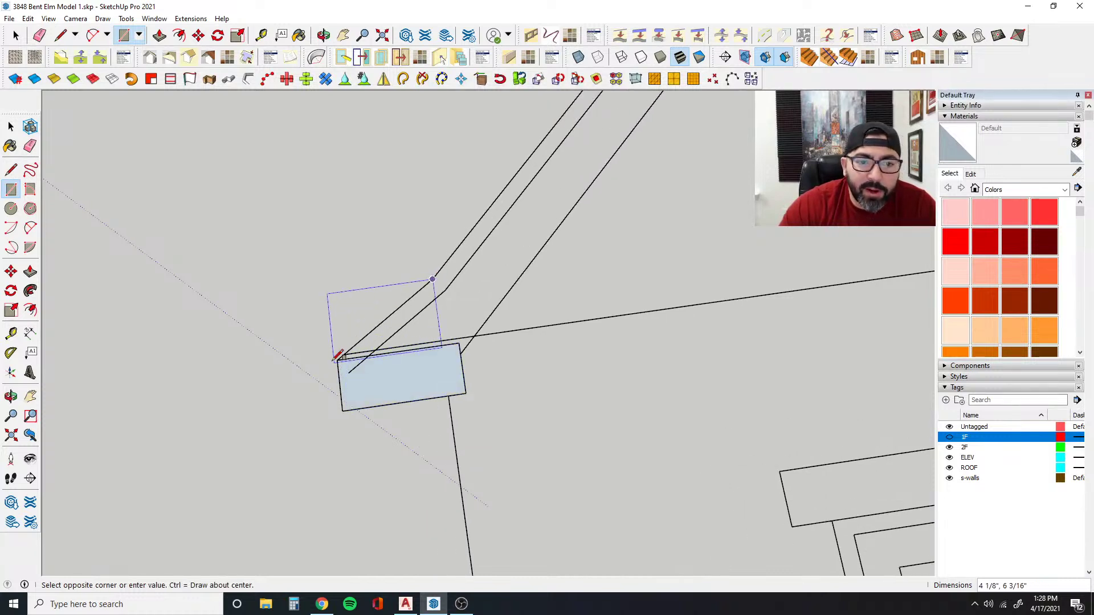
{"action": "left_click", "coordinate": [343, 357]}
{"action": "key", "text": "ctrl+z"}
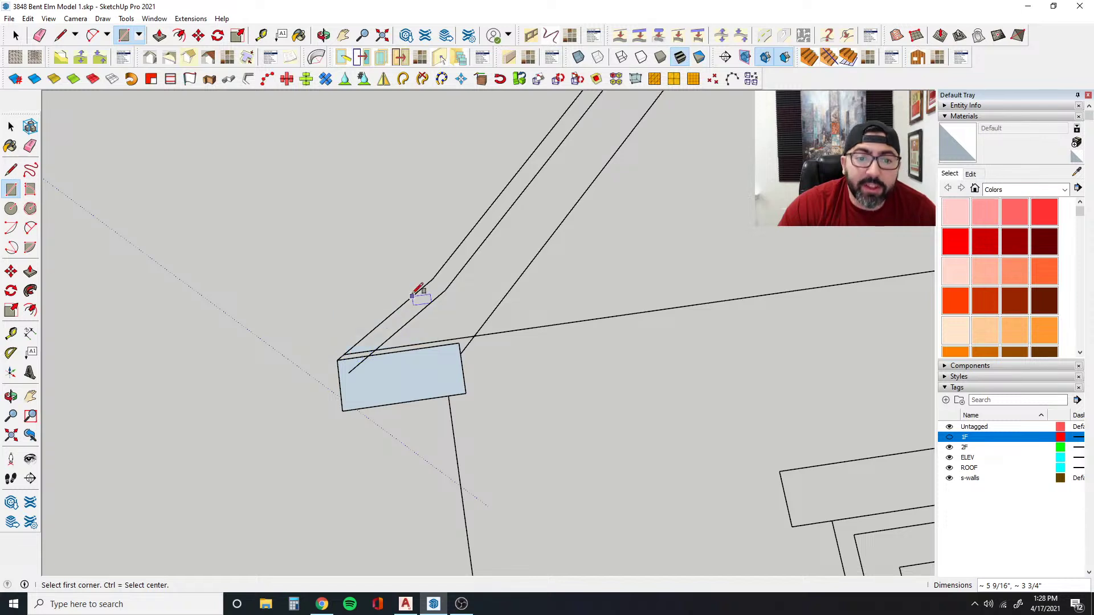
{"action": "left_click", "coordinate": [433, 279]}
{"action": "left_click", "coordinate": [338, 359]}
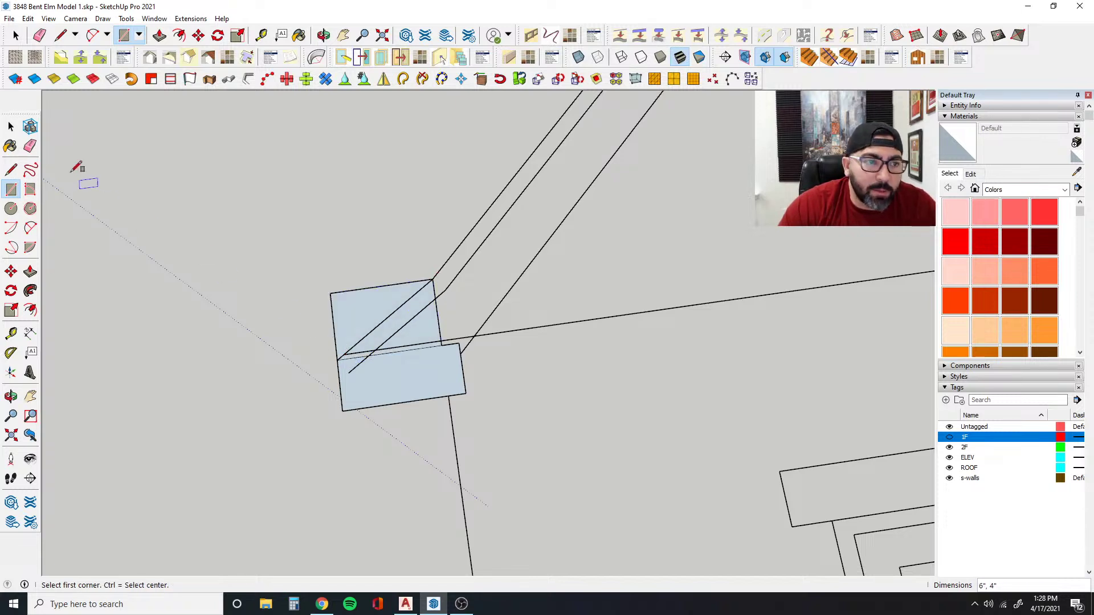
- Select both eave rectangles with all their edges and make them a group
{"action": "left_click", "coordinate": [10, 126]}
{"action": "right_click", "coordinate": [424, 374]}
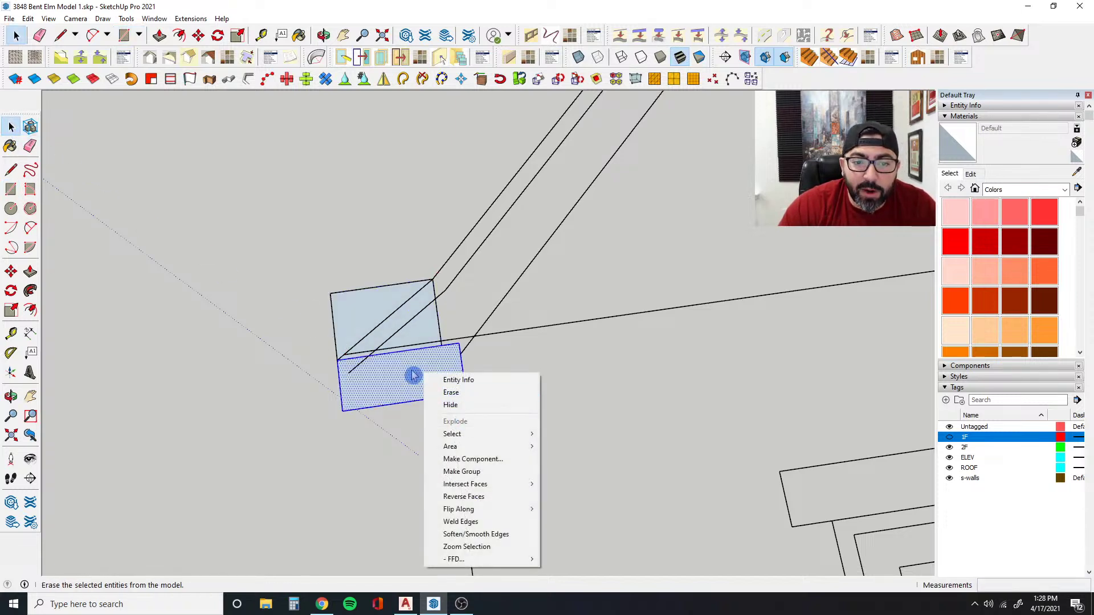
{"action": "triple_click", "coordinate": [412, 373]}
{"action": "right_click", "coordinate": [412, 372]}
{"action": "left_click", "coordinate": [460, 472]}
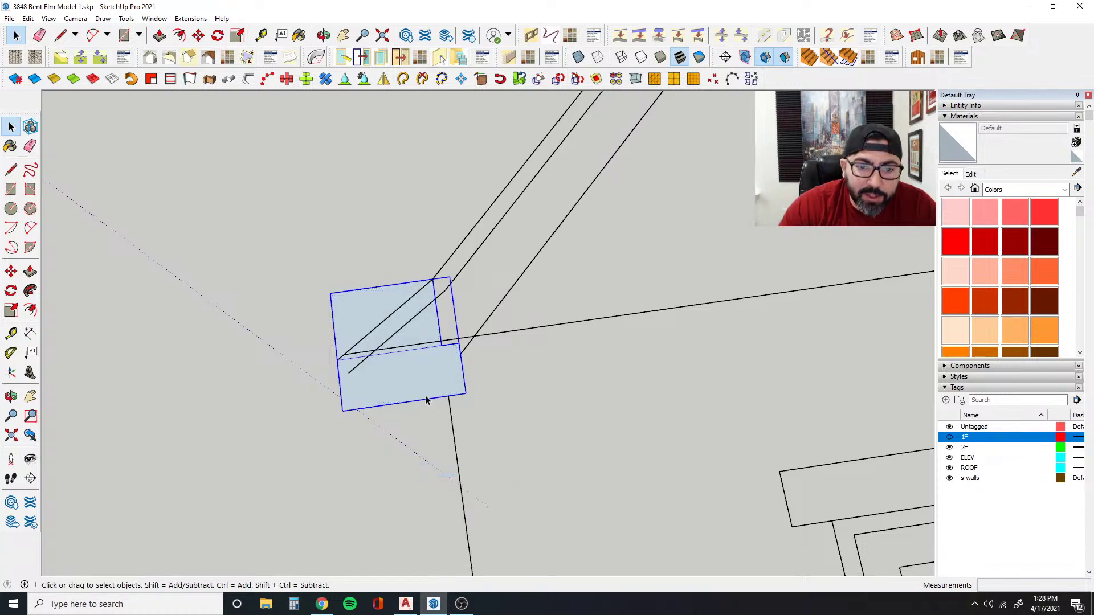
- Inside the group, trace the outer roof slope from the flare's bend up to the gable peak and add the short vertical cut there
{"action": "double_click", "coordinate": [420, 386]}
{"action": "key", "text": "l"}
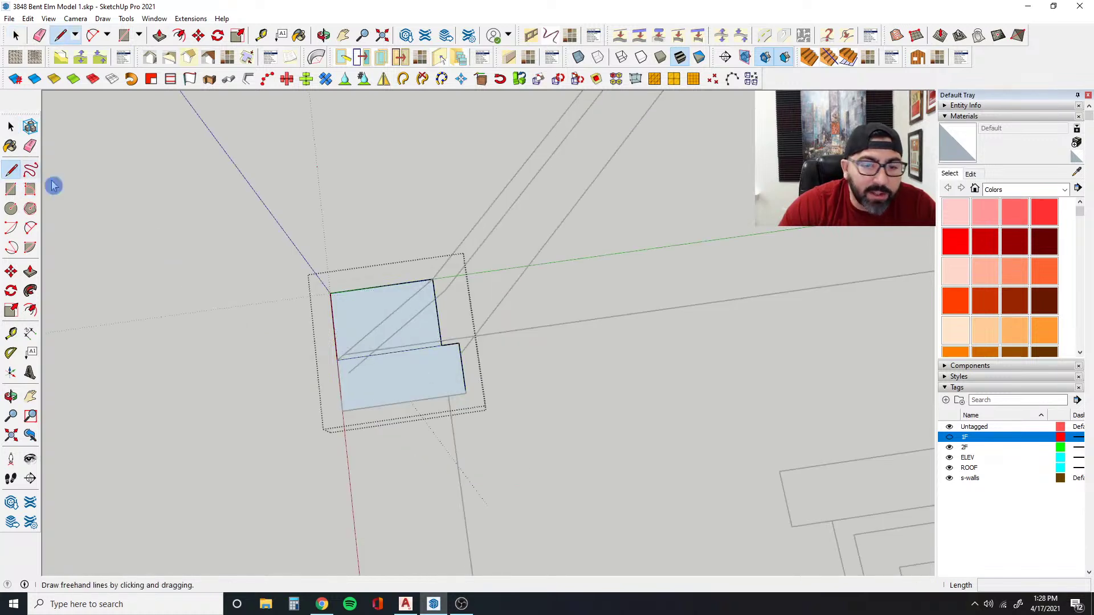
{"action": "left_click", "coordinate": [433, 279]}
{"action": "middle_click_drag", "start_coordinate": [442, 276], "coordinate": [605, 244]}
{"action": "scroll", "coordinate": [633, 193], "scroll_direction": "down", "scroll_amount": 2}
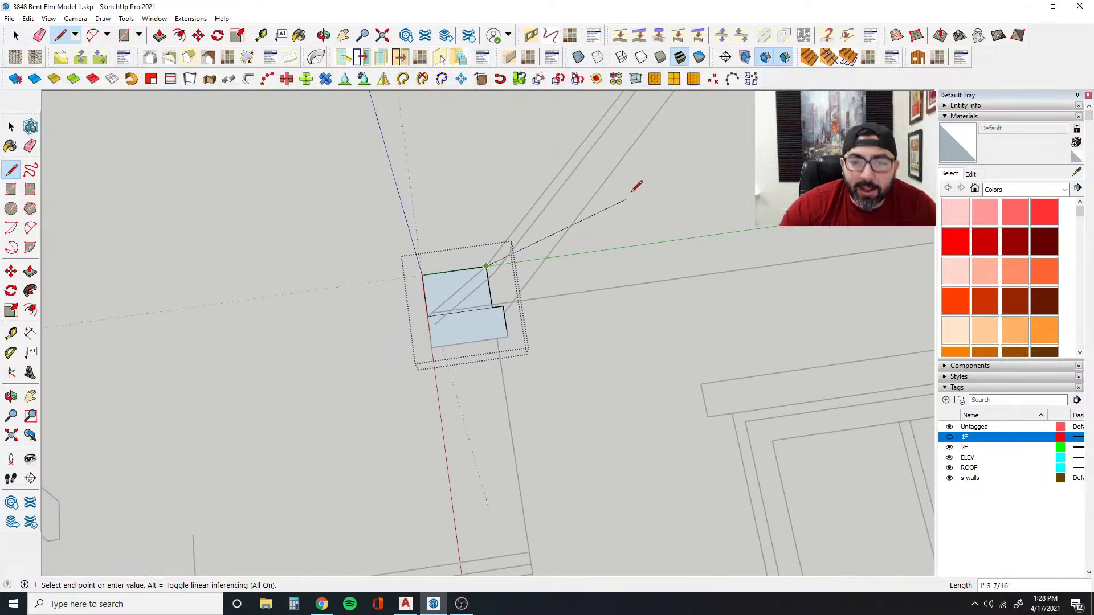
{"action": "middle_click_drag", "start_coordinate": [667, 128], "coordinate": [504, 424], "text": "shift"}
{"action": "scroll", "coordinate": [480, 420], "scroll_direction": "down", "scroll_amount": 5}
{"action": "middle_click_drag", "start_coordinate": [658, 221], "coordinate": [485, 383], "text": "shift"}
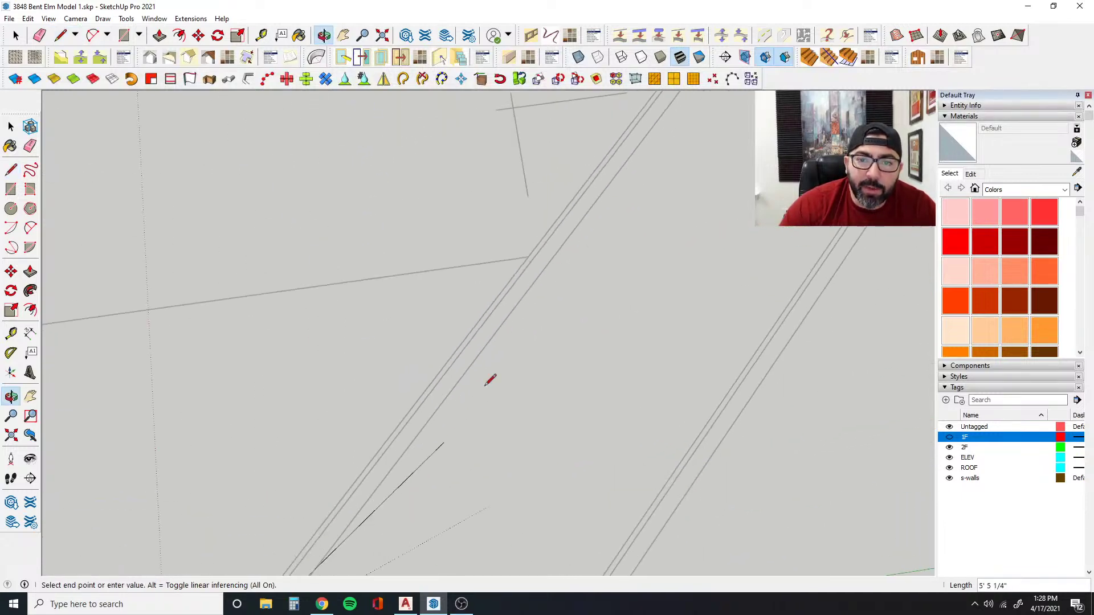
{"action": "mouse_move", "coordinate": [668, 136]}
{"action": "middle_mouse_down", "text": "shift"}
{"action": "mouse_move", "coordinate": [481, 387]}
{"action": "mouse_move", "coordinate": [491, 306]}
{"action": "mouse_move", "coordinate": [537, 238]}
{"action": "middle_mouse_up", "text": "shift"}
{"action": "left_click", "coordinate": [553, 231]}
{"action": "left_click", "coordinate": [556, 255]}
- Close the roof profile along the underside down to the eave box and erase the leftover rectangle edges
{"action": "scroll", "coordinate": [553, 259], "scroll_direction": "down", "scroll_amount": 2}
{"action": "middle_click_drag", "start_coordinate": [362, 452], "coordinate": [482, 282], "text": "shift"}
{"action": "scroll", "coordinate": [462, 365], "scroll_direction": "up", "scroll_amount": 5}
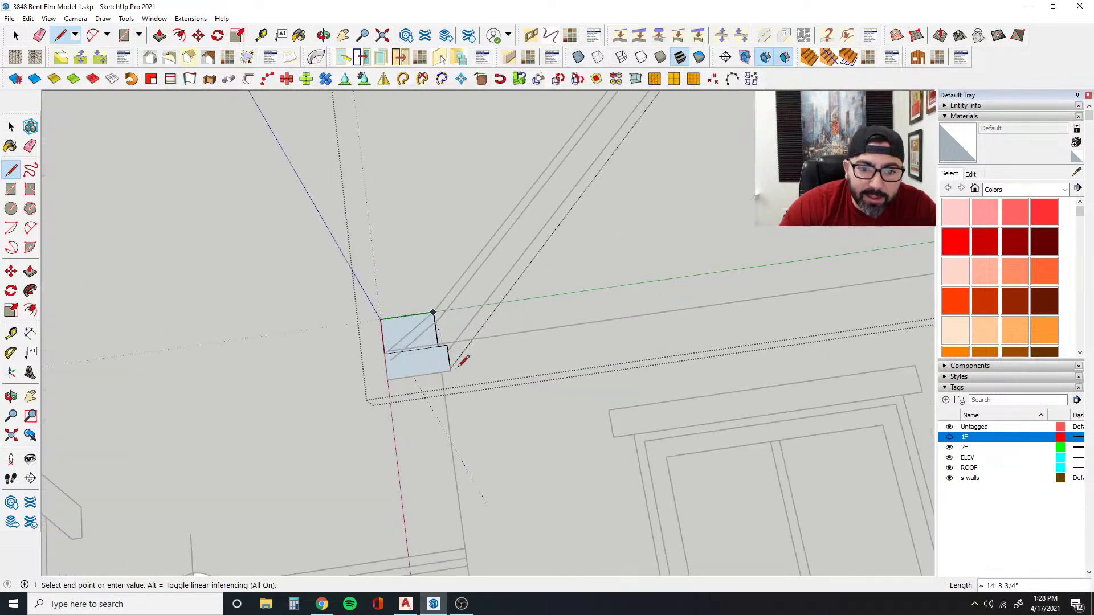
{"action": "scroll", "coordinate": [444, 319], "scroll_direction": "up", "scroll_amount": 3}
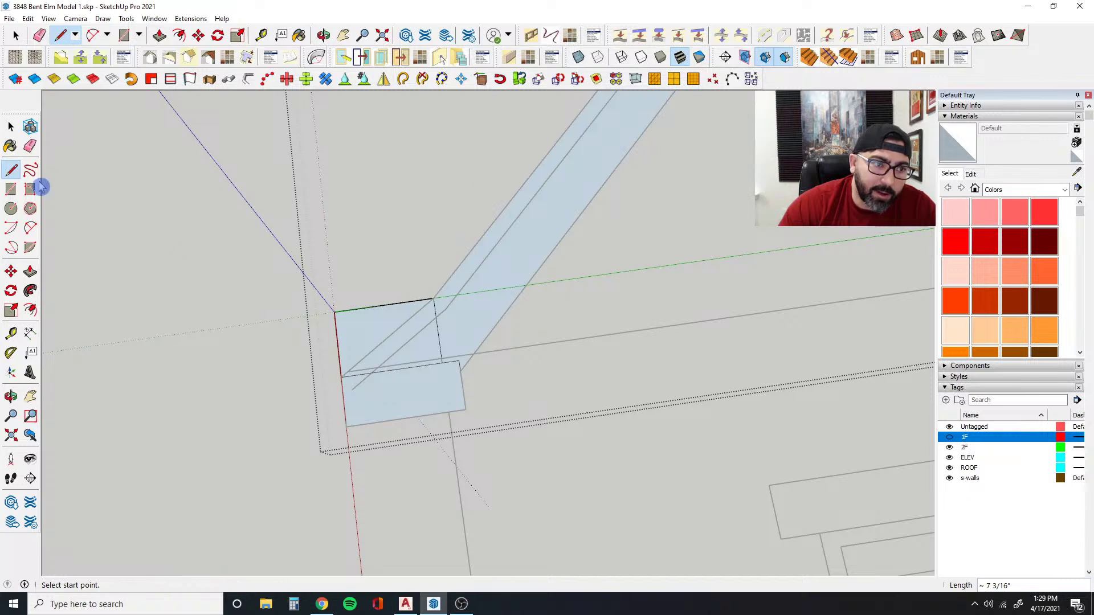
{"action": "key", "text": "e"}
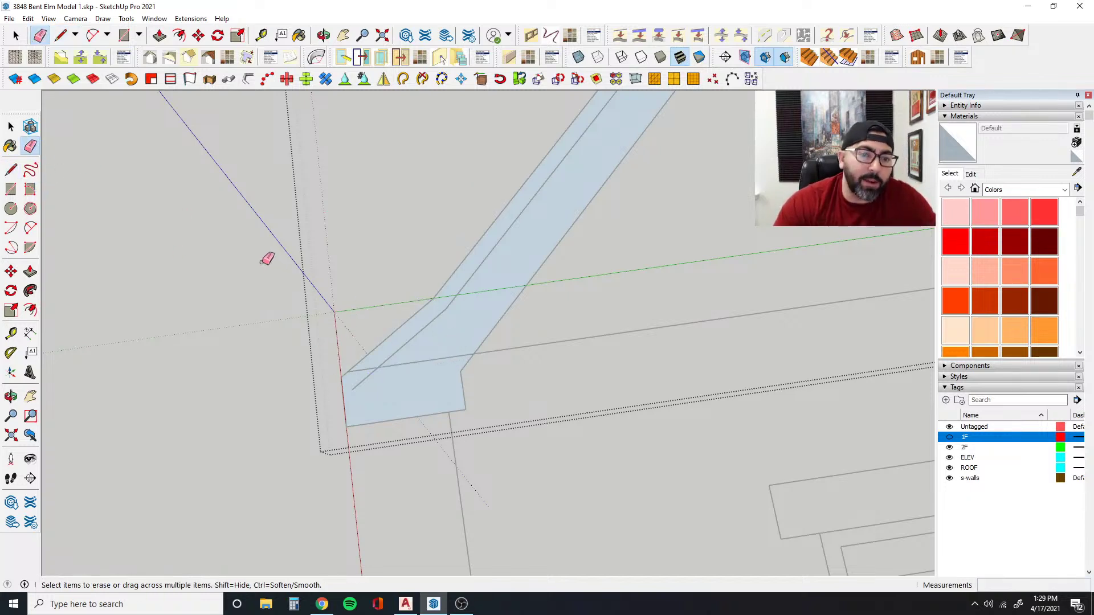
- Trace the inner roof line from its bend down past the fascia and from the bend up to the gable peak
{"action": "left_click", "coordinate": [11, 170]}
{"action": "left_click", "coordinate": [446, 310]}
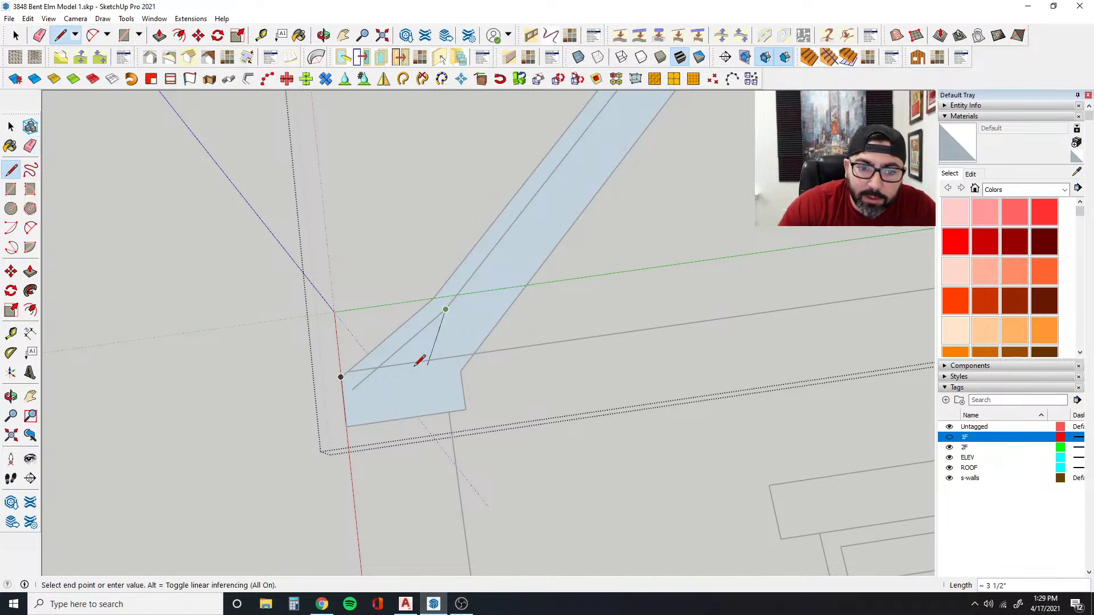
{"action": "left_click", "coordinate": [321, 415]}
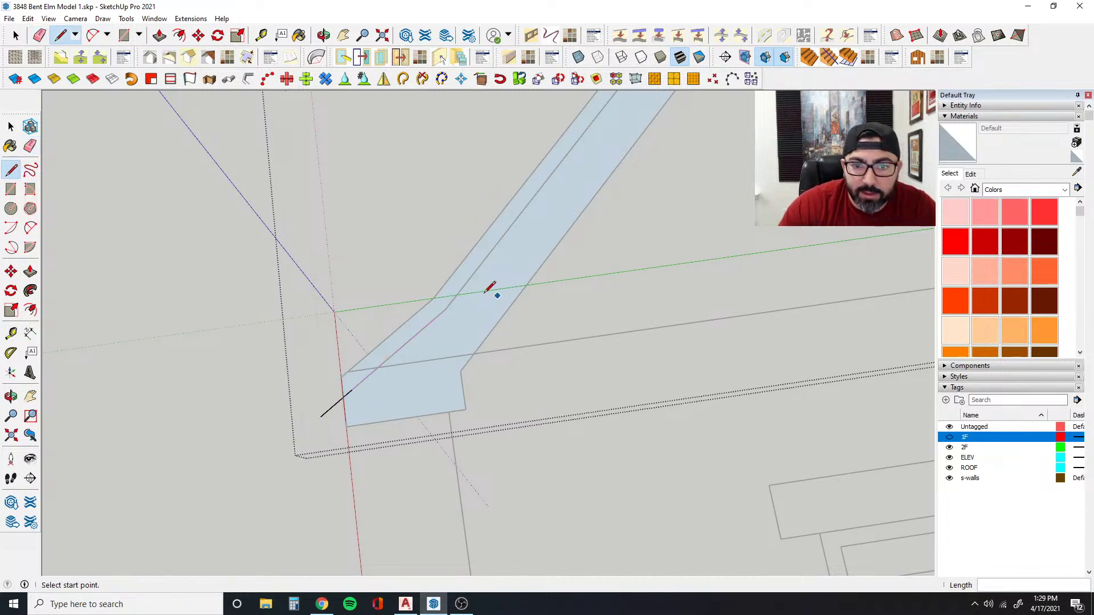
{"action": "scroll", "coordinate": [641, 279], "scroll_direction": "down", "scroll_amount": 6}
{"action": "middle_click_drag", "start_coordinate": [699, 197], "coordinate": [580, 343], "text": "shift"}
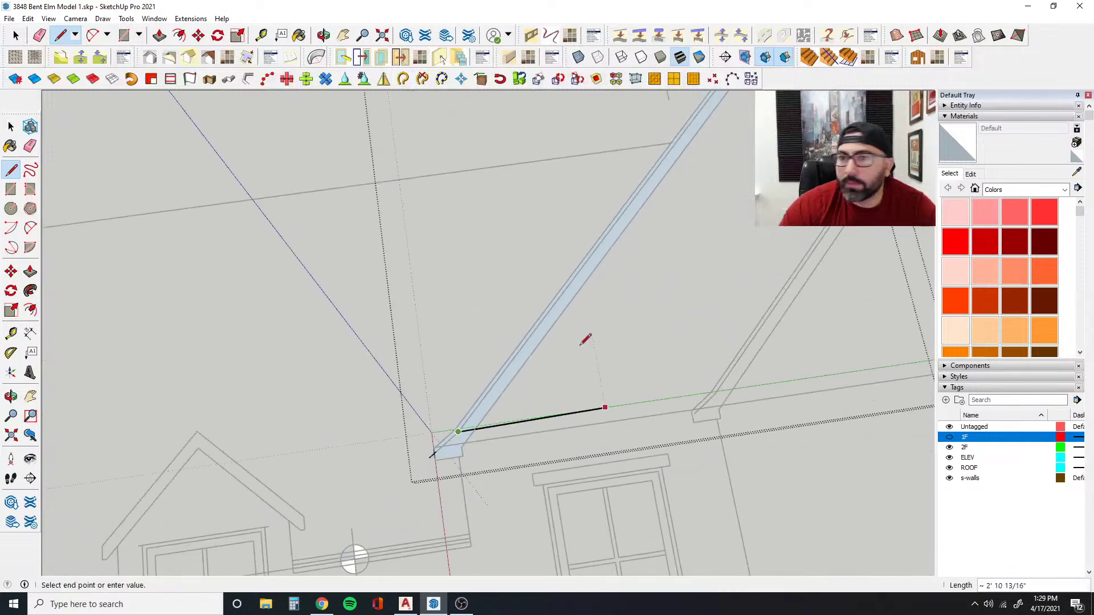
{"action": "middle_click_drag", "start_coordinate": [683, 131], "coordinate": [556, 338], "text": "shift"}
{"action": "scroll", "coordinate": [556, 338], "scroll_direction": "up", "scroll_amount": 2}
{"action": "scroll", "coordinate": [558, 328], "scroll_direction": "up", "scroll_amount": 2}
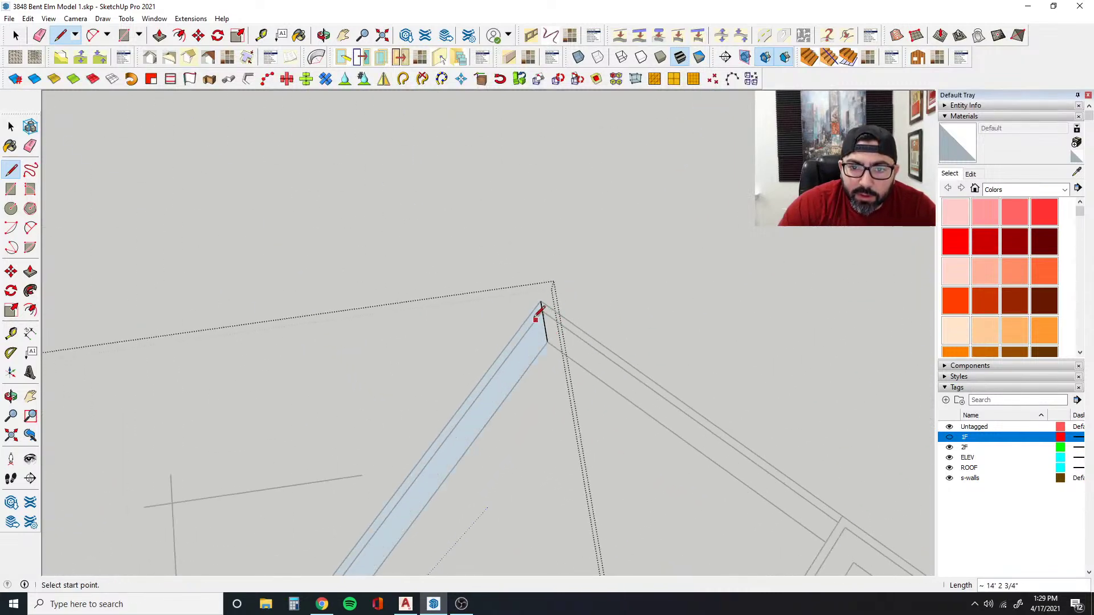
- Erase the piece of the inner flare line that overshoots the fascia
{"action": "scroll", "coordinate": [538, 312], "scroll_direction": "down", "scroll_amount": 4}
{"action": "left_click", "coordinate": [28, 144]}
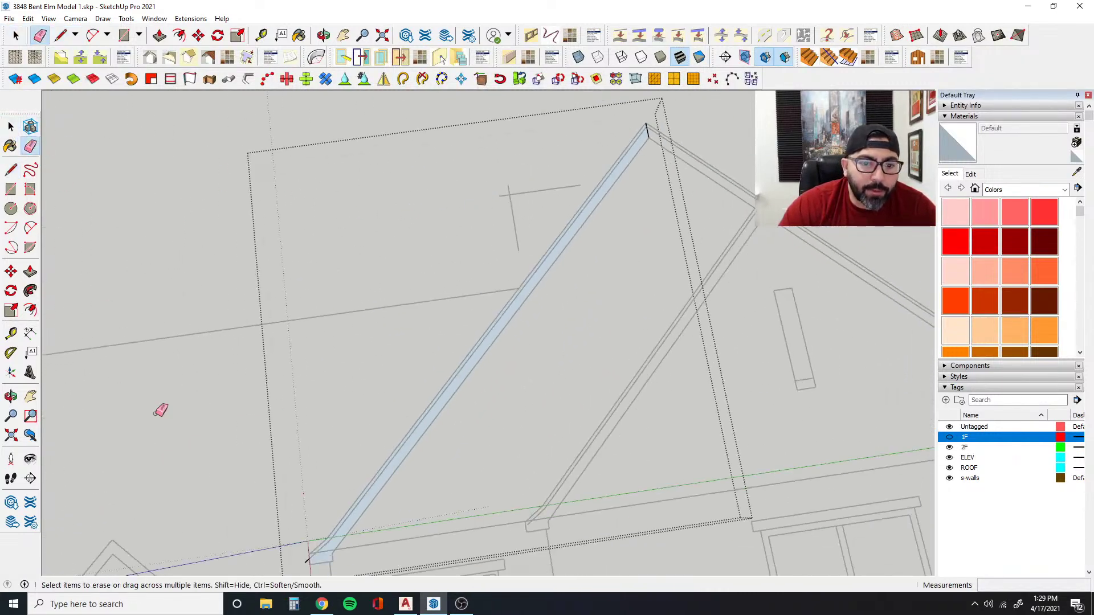
{"action": "middle_click_drag", "start_coordinate": [256, 551], "coordinate": [402, 339], "text": "shift"}
{"action": "scroll", "coordinate": [413, 345], "scroll_direction": "up", "scroll_amount": 4}
{"action": "left_click", "coordinate": [494, 358]}
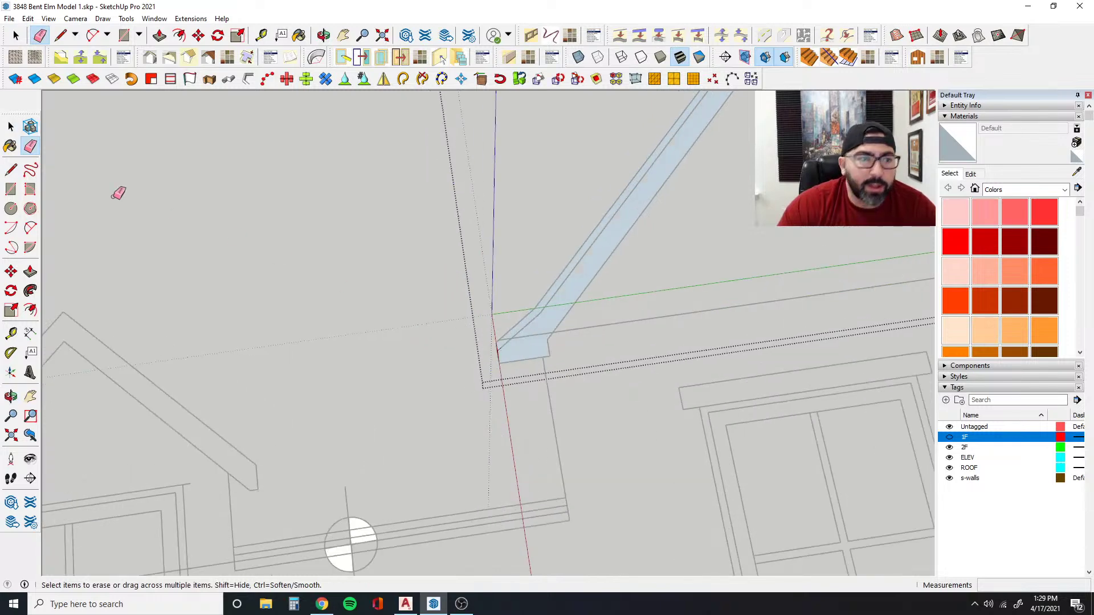
- Draw a vertical line inside the eave profile from the wall's meeting point on the soffit up to the horizontal plate line
{"action": "left_click", "coordinate": [10, 169]}
{"action": "scroll", "coordinate": [588, 335], "scroll_direction": "up", "scroll_amount": 3}
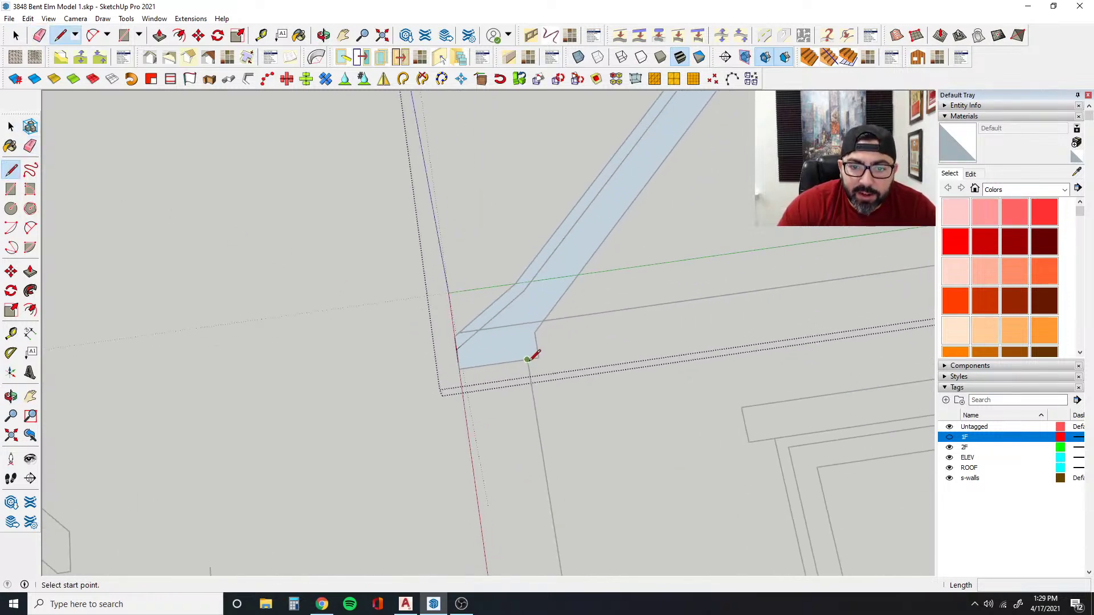
{"action": "left_click", "coordinate": [521, 323]}
{"action": "scroll", "coordinate": [521, 323], "scroll_direction": "up", "scroll_amount": 2}
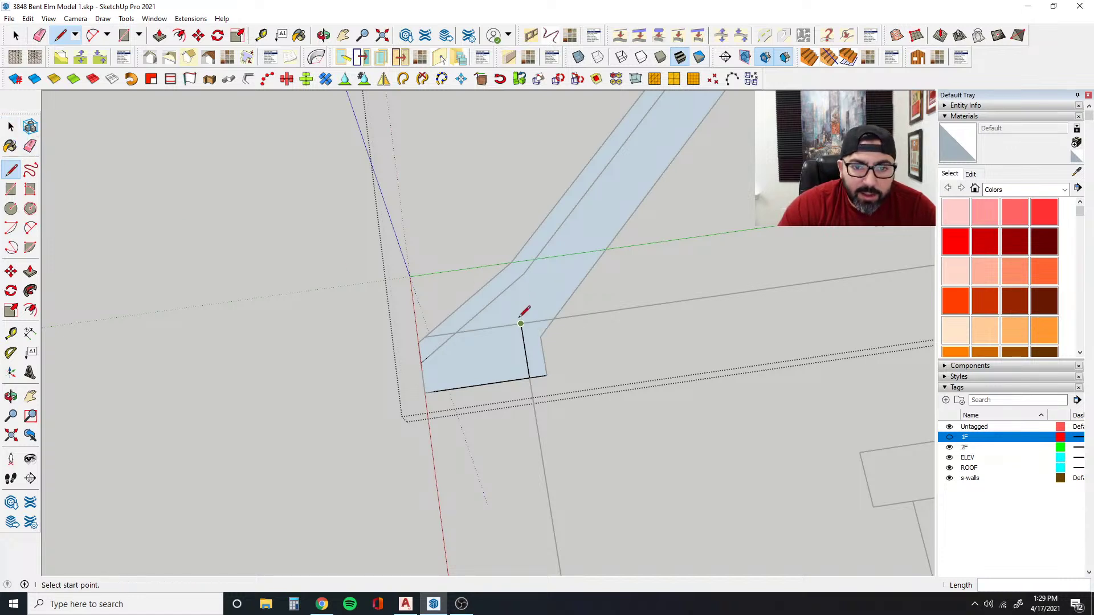
- Leave the group and move the profile from the top of its wall line to the top corner of the house's right front bay
{"action": "key", "text": "space"}
{"action": "double_click", "coordinate": [516, 315]}
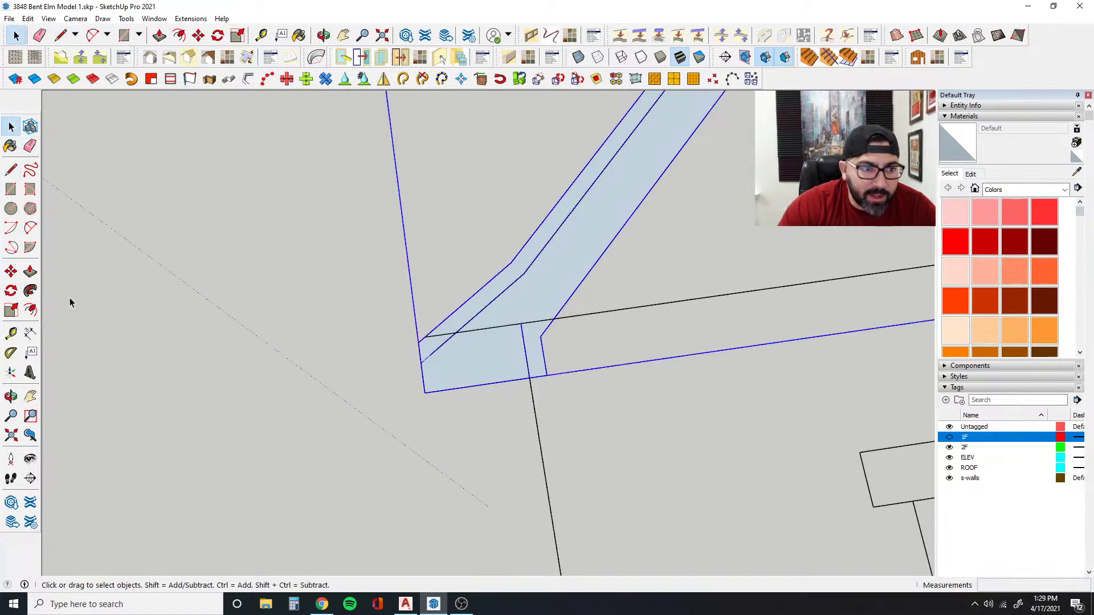
{"action": "left_click", "coordinate": [12, 272]}
{"action": "left_click", "coordinate": [518, 327]}
{"action": "scroll", "coordinate": [519, 328], "scroll_direction": "down", "scroll_amount": 8}
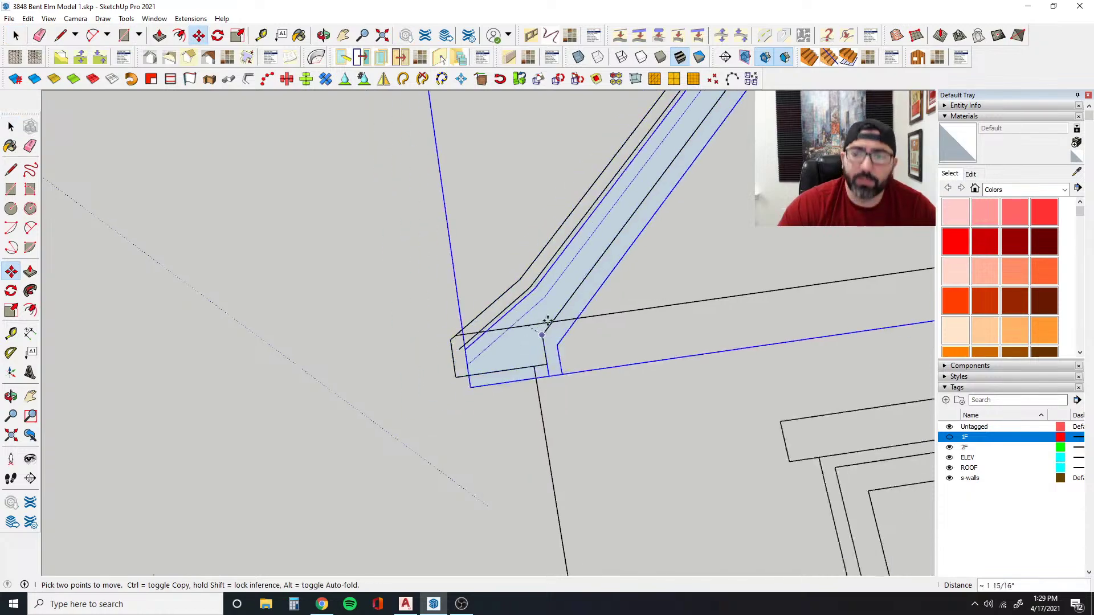
{"action": "scroll", "coordinate": [548, 304], "scroll_direction": "down", "scroll_amount": 3}
{"action": "middle_click_drag", "start_coordinate": [550, 310], "coordinate": [556, 455]}
{"action": "scroll", "coordinate": [561, 409], "scroll_direction": "down", "scroll_amount": 3}
{"action": "middle_click_drag", "start_coordinate": [562, 407], "coordinate": [566, 288]}
{"action": "scroll", "coordinate": [569, 291], "scroll_direction": "up", "scroll_amount": 4}
{"action": "scroll", "coordinate": [566, 303], "scroll_direction": "up", "scroll_amount": 5}
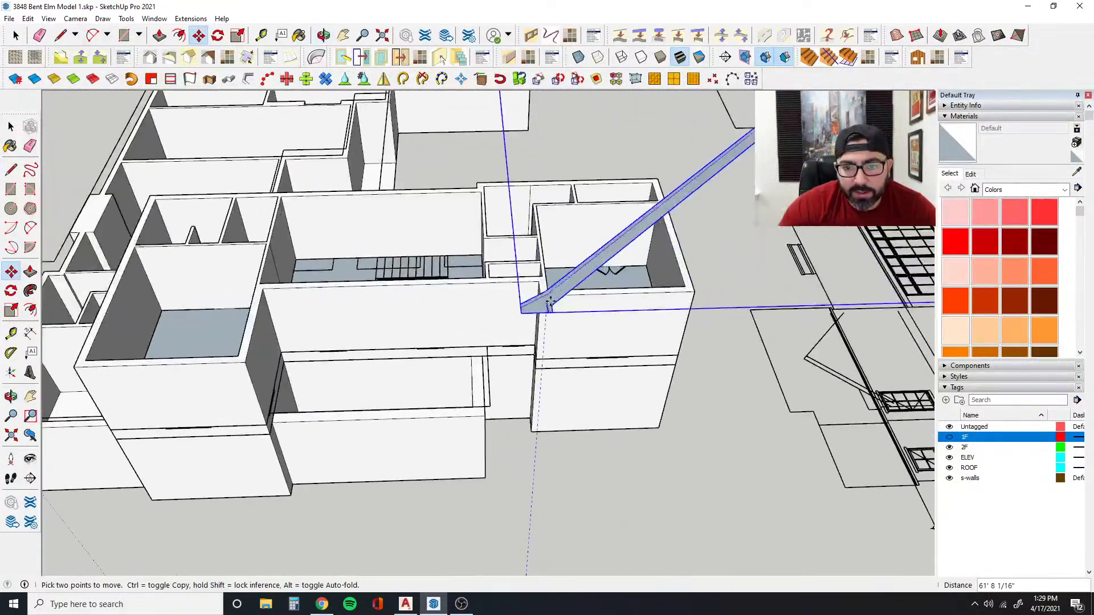
{"action": "scroll", "coordinate": [539, 305], "scroll_direction": "down", "scroll_amount": 2}
{"action": "scroll", "coordinate": [504, 302], "scroll_direction": "up", "scroll_amount": 4}
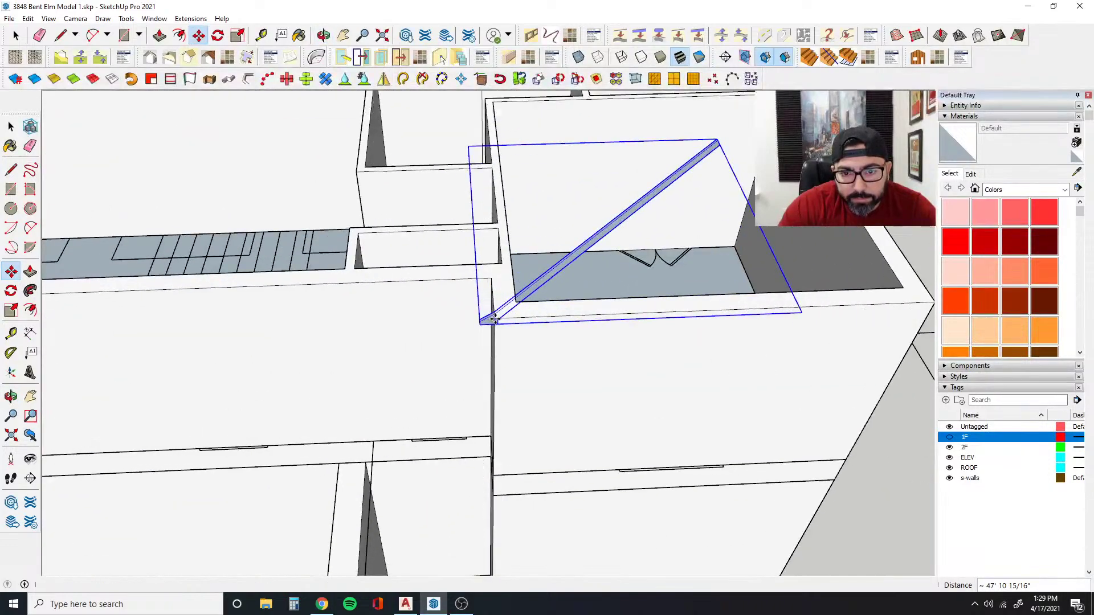
- Try to rotate the flat roof profile upright about the bay's top wall corner
{"action": "left_click", "coordinate": [12, 292]}
{"action": "middle_click_drag", "start_coordinate": [393, 293], "coordinate": [610, 214]}
{"action": "scroll", "coordinate": [604, 219], "scroll_direction": "up", "scroll_amount": 6}
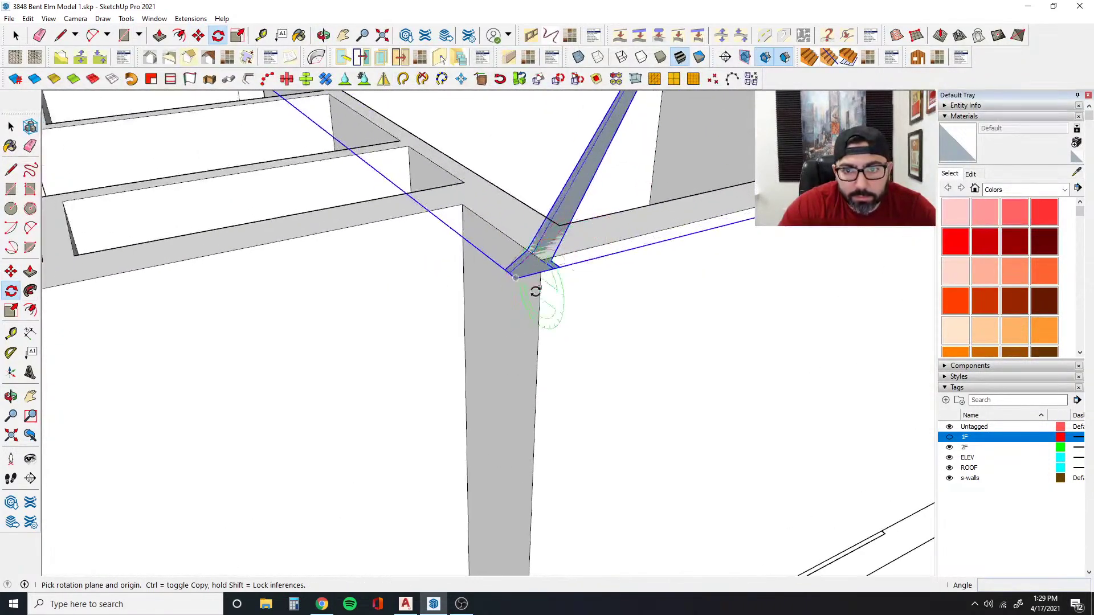
{"action": "middle_click_drag", "start_coordinate": [530, 257], "coordinate": [481, 256]}
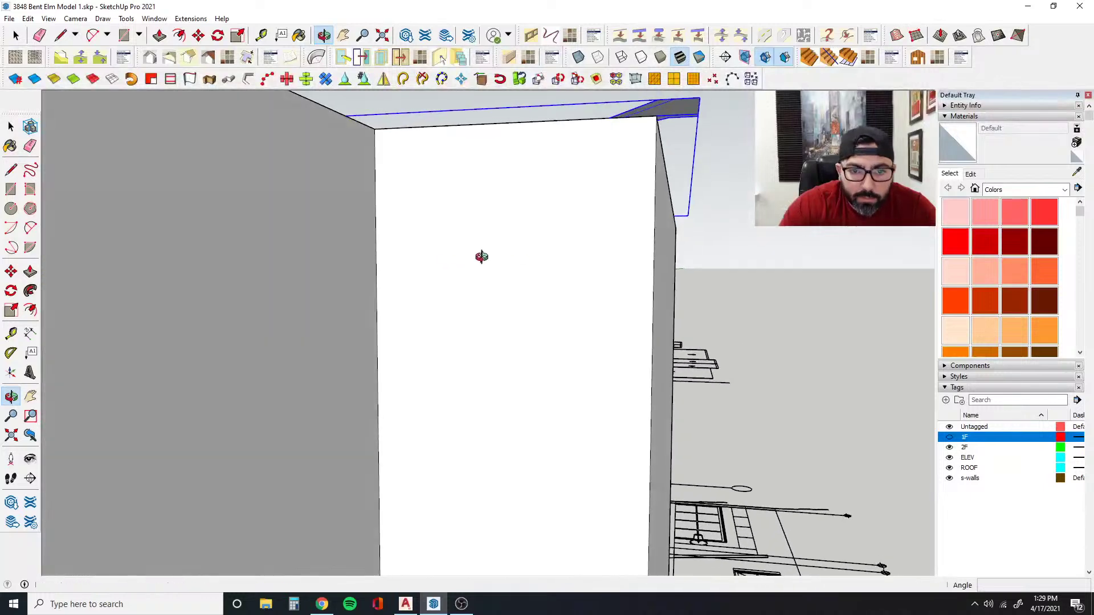
{"action": "left_click", "coordinate": [653, 116]}
{"action": "left_click", "coordinate": [655, 141]}
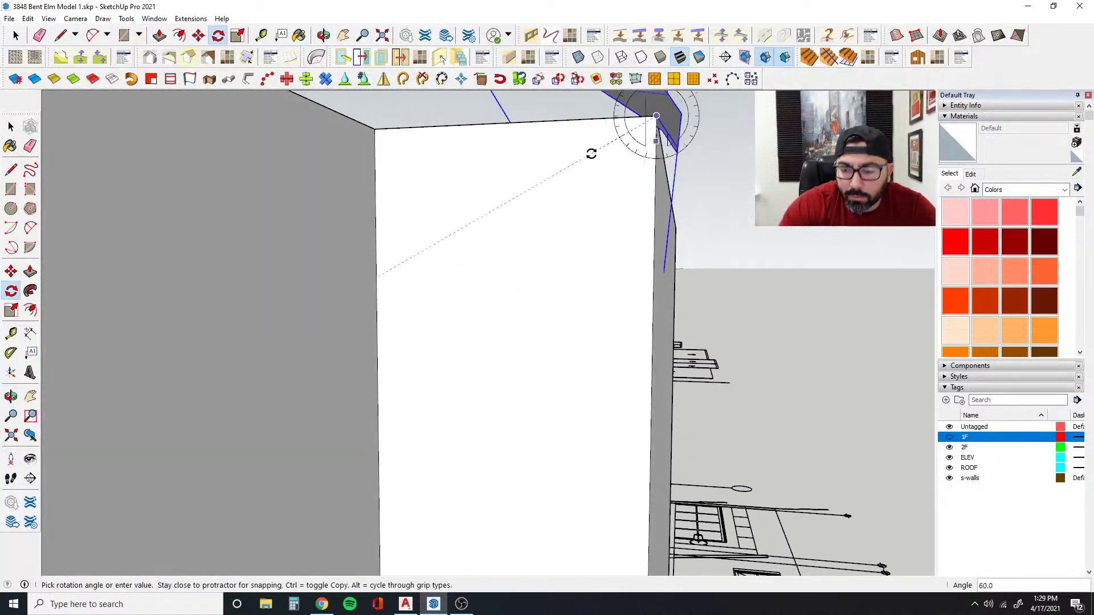
{"action": "key", "text": "Return"}
- Rotate the roof profile upright in the plane of the bay's side wall
{"action": "middle_click_drag", "start_coordinate": [586, 156], "coordinate": [340, 285]}
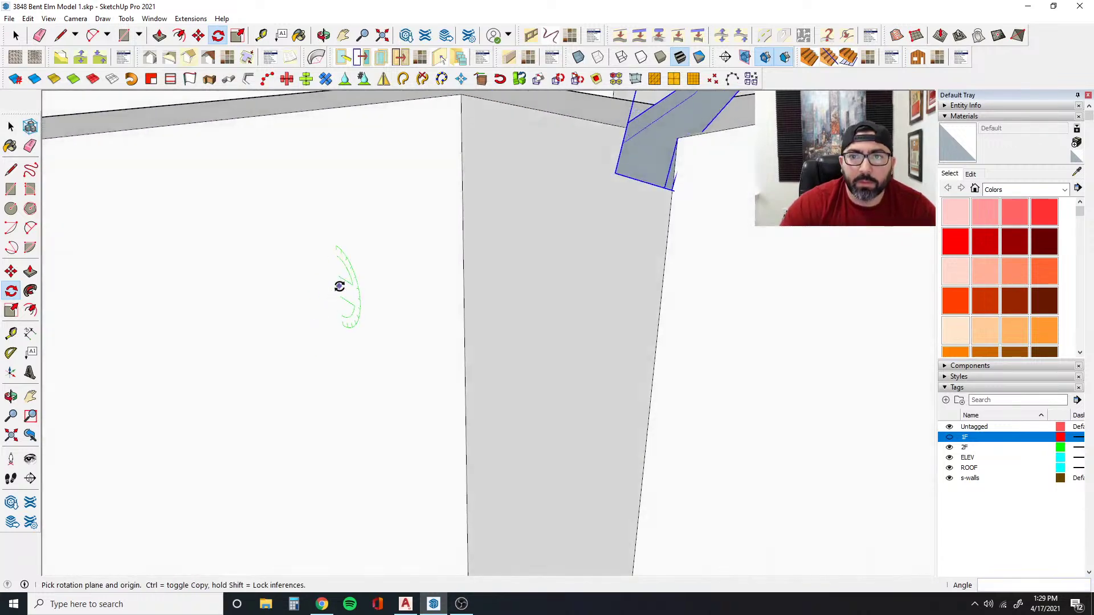
{"action": "scroll", "coordinate": [342, 284], "scroll_direction": "down", "scroll_amount": 3}
{"action": "middle_click_drag", "start_coordinate": [515, 222], "coordinate": [453, 240]}
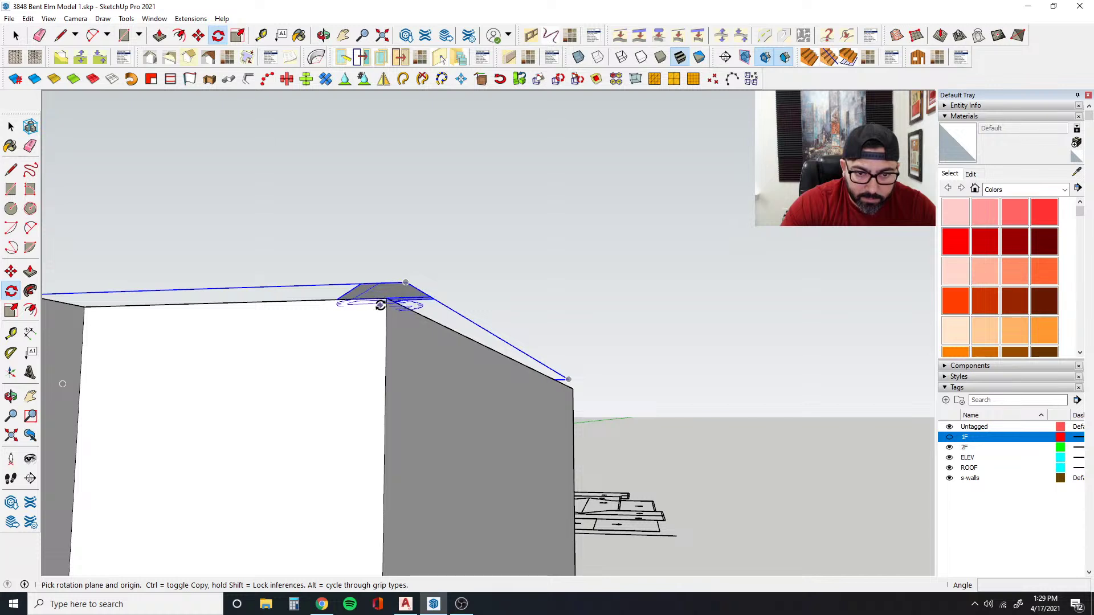
{"action": "middle_click_drag", "start_coordinate": [374, 305], "coordinate": [299, 292]}
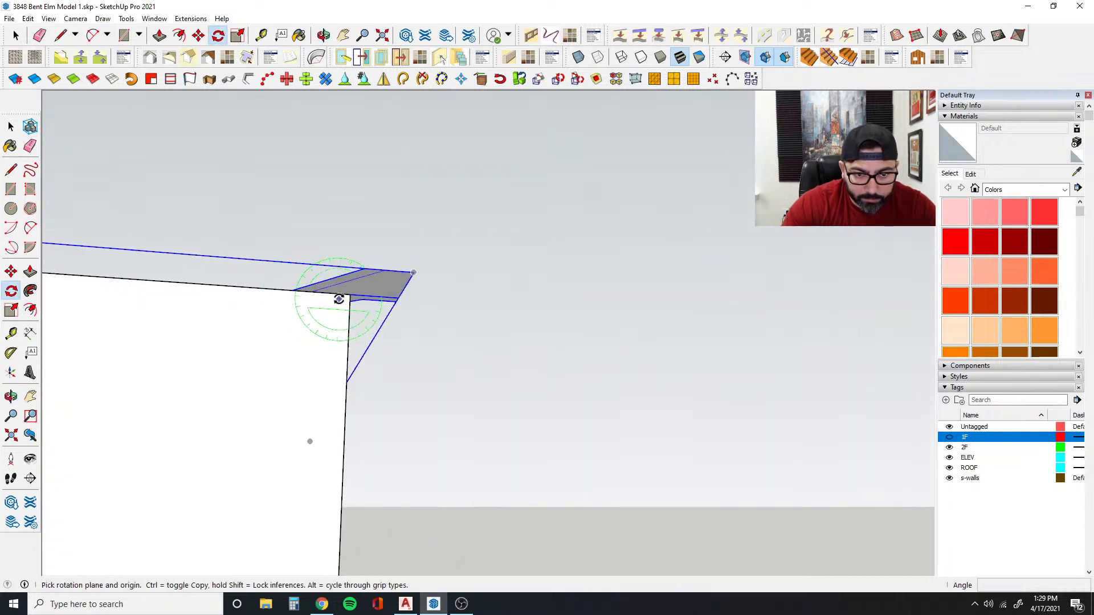
{"action": "left_click", "coordinate": [322, 350]}
{"action": "left_click", "coordinate": [284, 377]}
- Move the upright roof profile so that its wall line meets the bay's top wall corner
{"action": "middle_click_drag", "start_coordinate": [256, 359], "coordinate": [140, 317]}
{"action": "left_click", "coordinate": [11, 271]}
{"action": "middle_click_drag", "start_coordinate": [412, 363], "coordinate": [446, 276]}
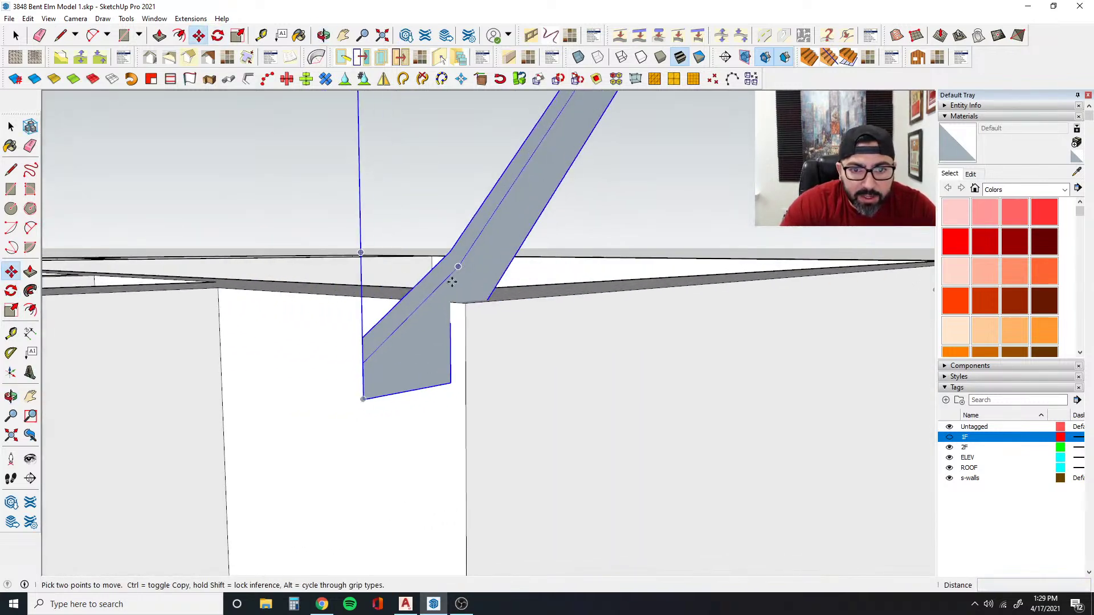
- Move the rafter profile so its seat notch meets the outer top corner of the right gable wall
{"action": "scroll", "coordinate": [434, 336], "scroll_direction": "up", "scroll_amount": 5}
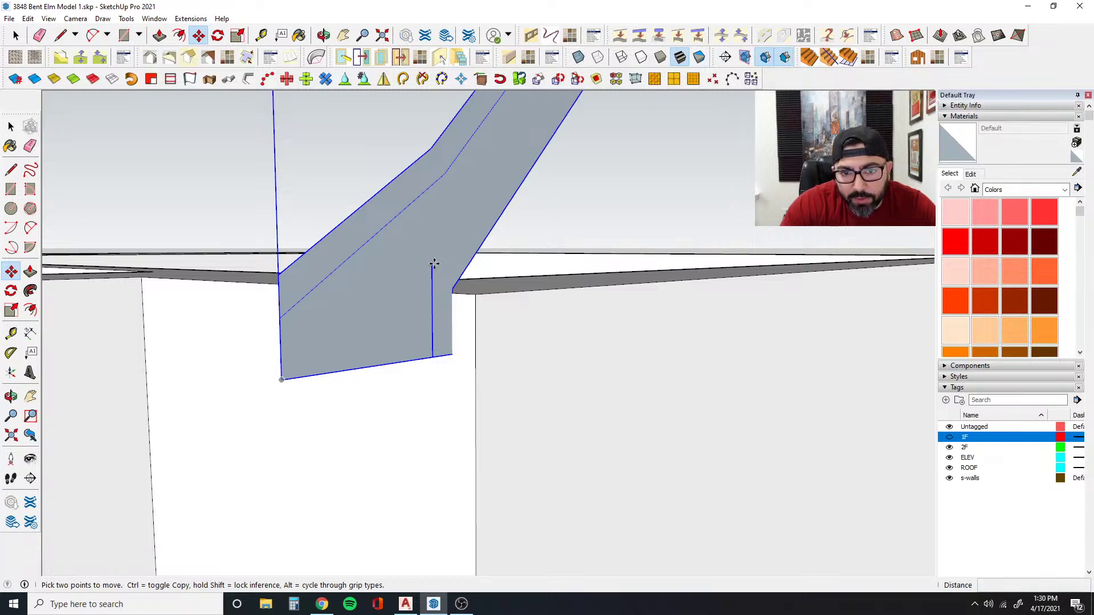
{"action": "left_click", "coordinate": [434, 263]}
{"action": "middle_click_drag", "start_coordinate": [464, 288], "coordinate": [368, 400]}
{"action": "left_click", "coordinate": [534, 296]}
{"action": "scroll", "coordinate": [535, 302], "scroll_direction": "down", "scroll_amount": 3}
- Open the upper-floor wall group and draw edges across both ends of the recessed front wall's top face
{"action": "left_click", "coordinate": [14, 129]}
{"action": "middle_click_drag", "start_coordinate": [401, 296], "coordinate": [472, 324]}
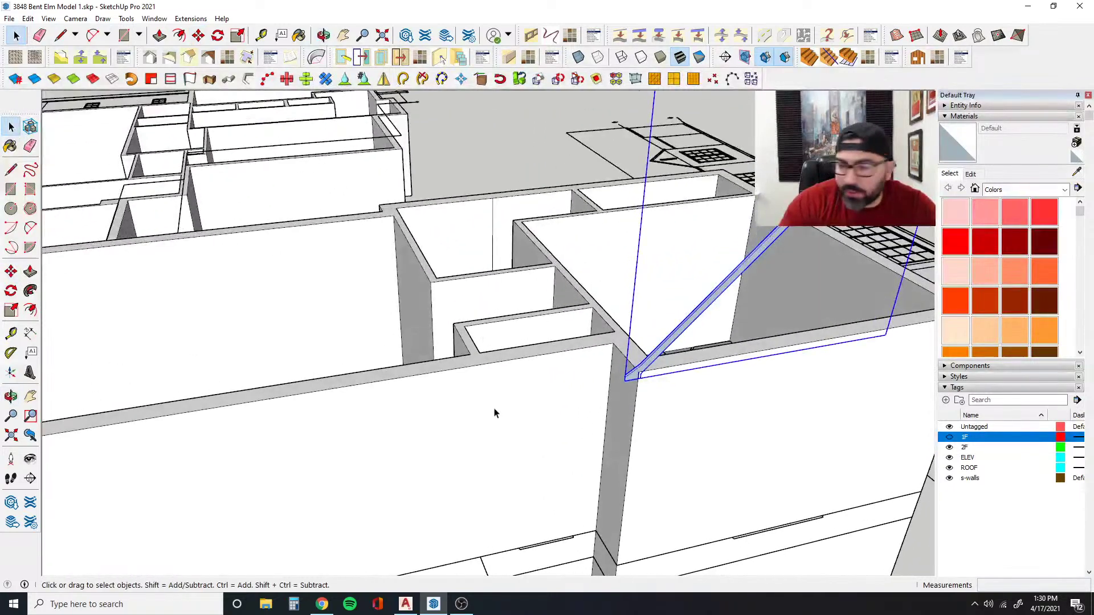
{"action": "double_click", "coordinate": [478, 410]}
{"action": "key", "text": "ctrl+a"}
{"action": "key", "text": "l"}
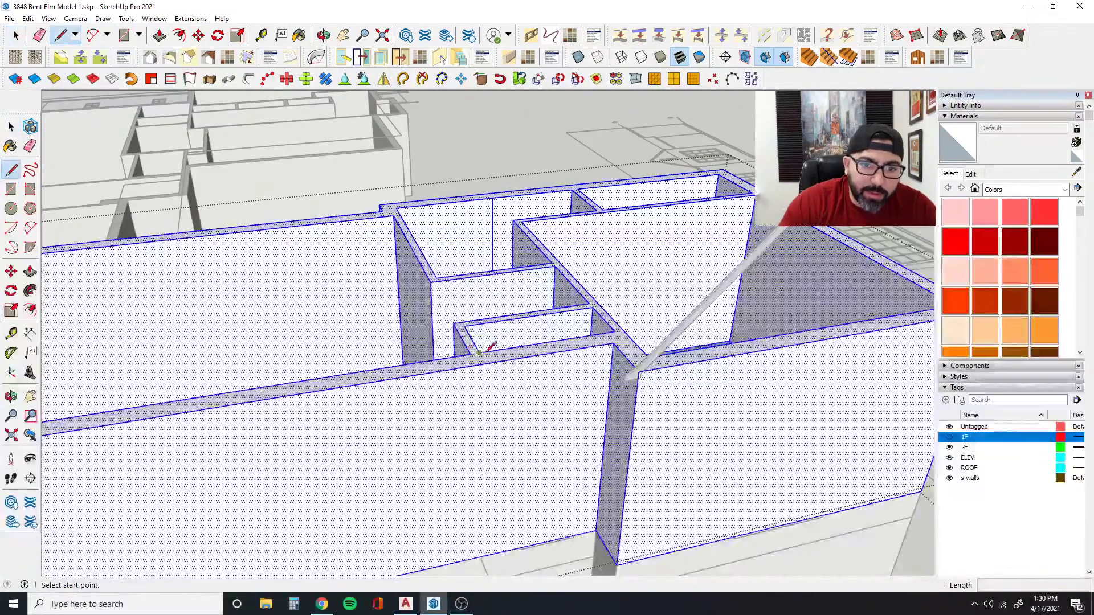
{"action": "left_click", "coordinate": [470, 354]}
{"action": "left_click", "coordinate": [477, 365]}
{"action": "scroll", "coordinate": [480, 361], "scroll_direction": "down", "scroll_amount": 3}
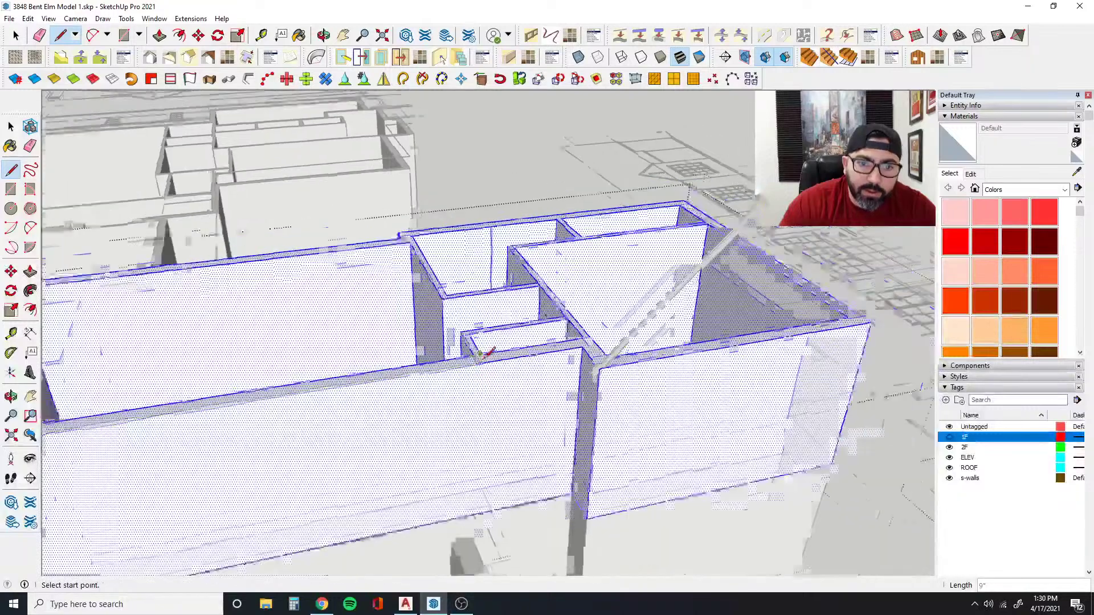
{"action": "middle_click_drag", "start_coordinate": [479, 359], "coordinate": [479, 408]}
{"action": "scroll", "coordinate": [260, 421], "scroll_direction": "up", "scroll_amount": 3}
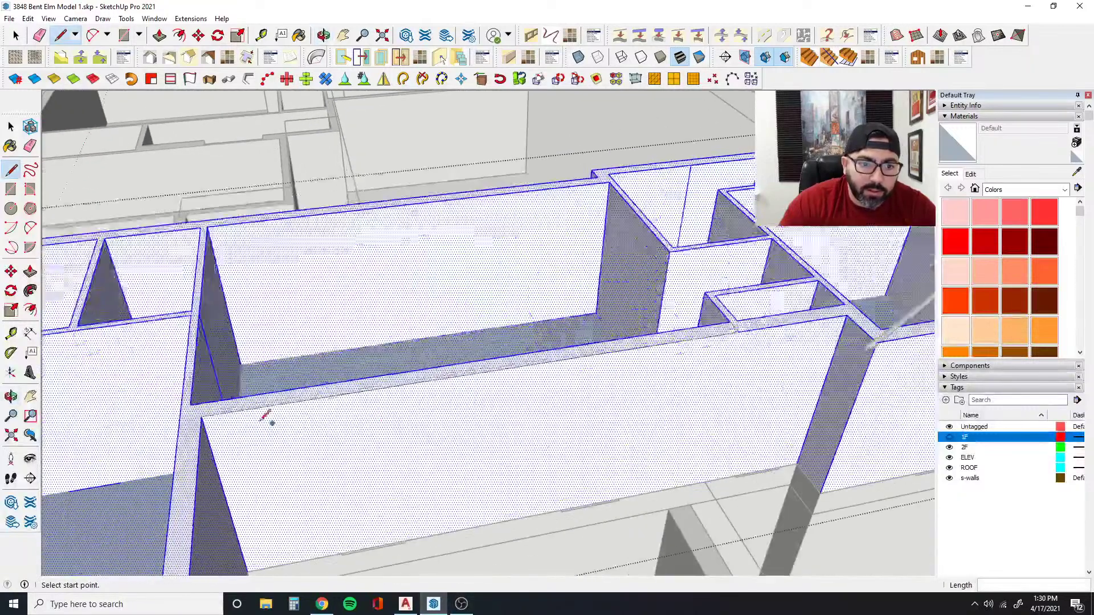
{"action": "left_click", "coordinate": [203, 402]}
- Push the recessed front wall's top face down 2' and leave the wall group
{"action": "left_click", "coordinate": [31, 272]}
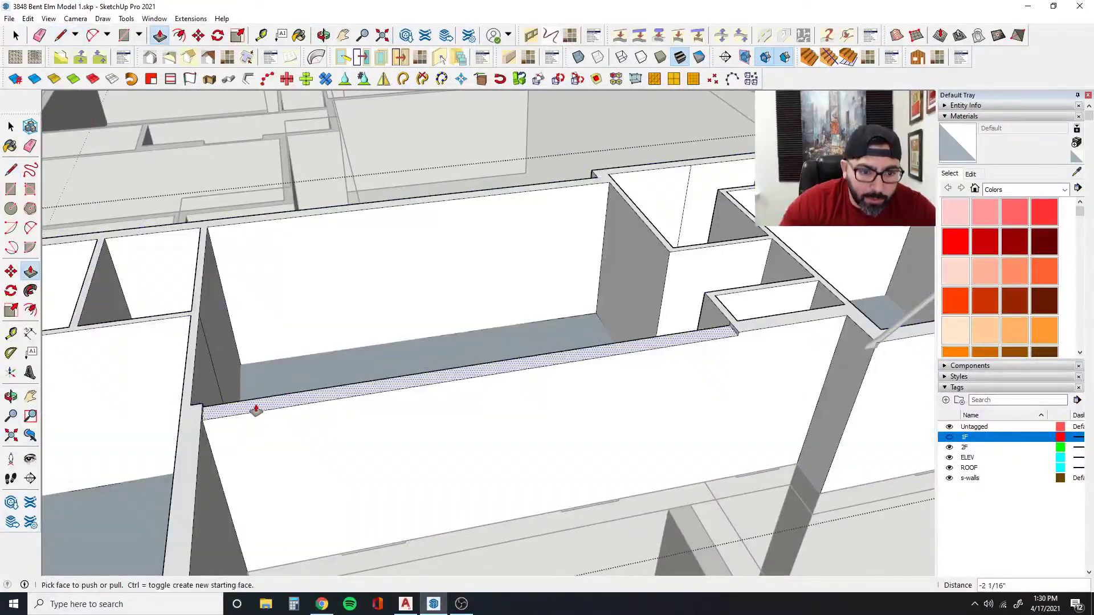
{"action": "key", "text": "Return"}
{"action": "scroll", "coordinate": [212, 387], "scroll_direction": "down", "scroll_amount": 3}
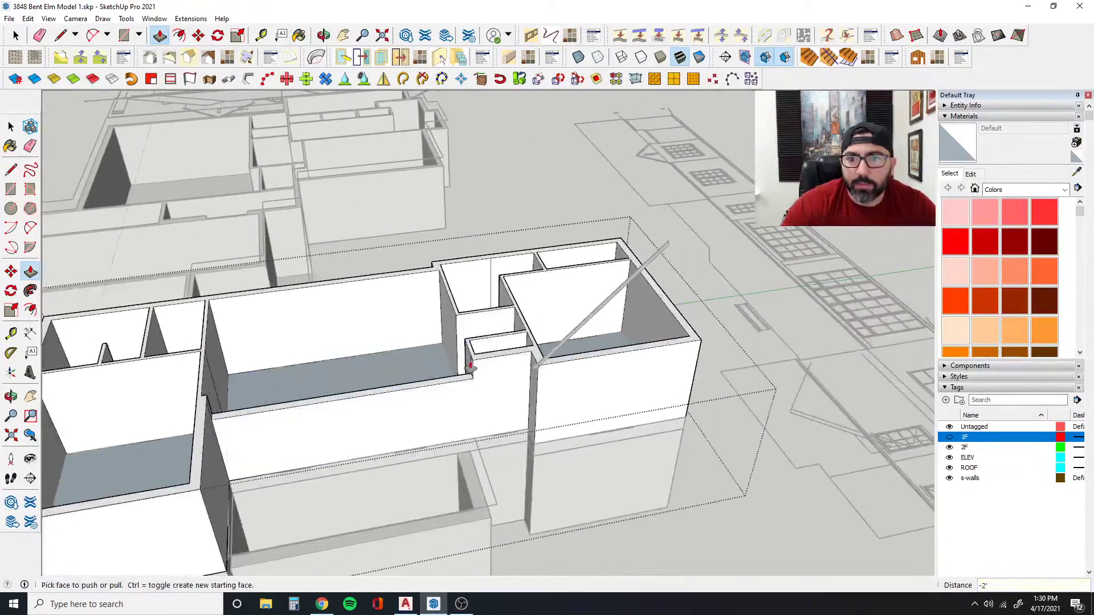
{"action": "left_click", "coordinate": [13, 128]}
{"action": "key", "text": "Escape"}
- Copy the rafter profile from the right gable's corner to the edge of the lowered wall and to the gable's opposite front corner
{"action": "scroll", "coordinate": [444, 319], "scroll_direction": "down", "scroll_amount": 6}
{"action": "middle_click_drag", "start_coordinate": [495, 421], "coordinate": [447, 279], "text": "shift"}
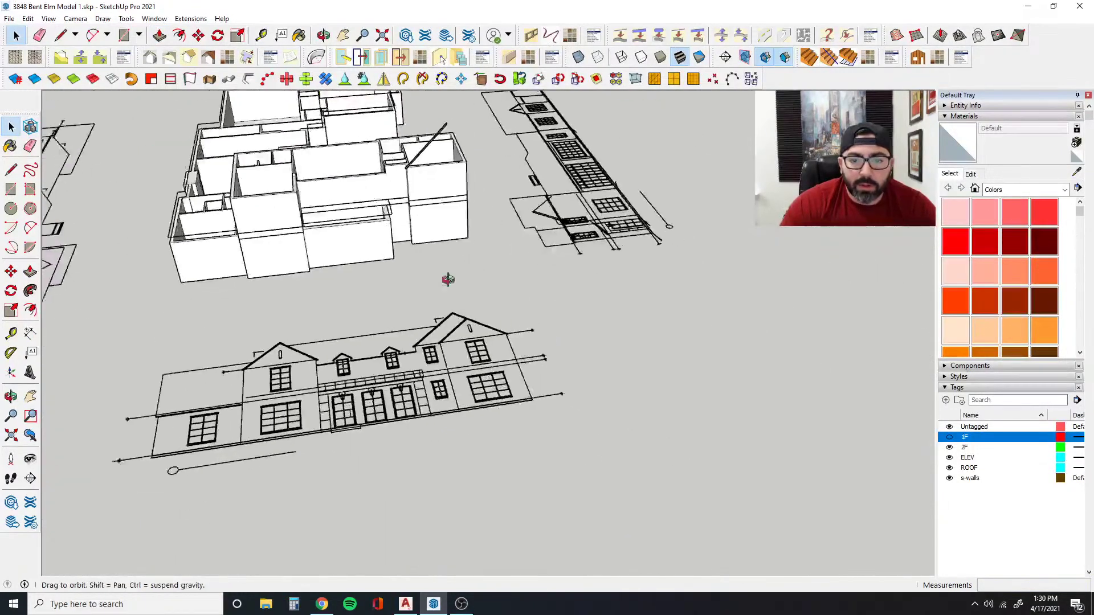
{"action": "scroll", "coordinate": [454, 357], "scroll_direction": "up", "scroll_amount": 2}
{"action": "scroll", "coordinate": [454, 358], "scroll_direction": "up", "scroll_amount": 2}
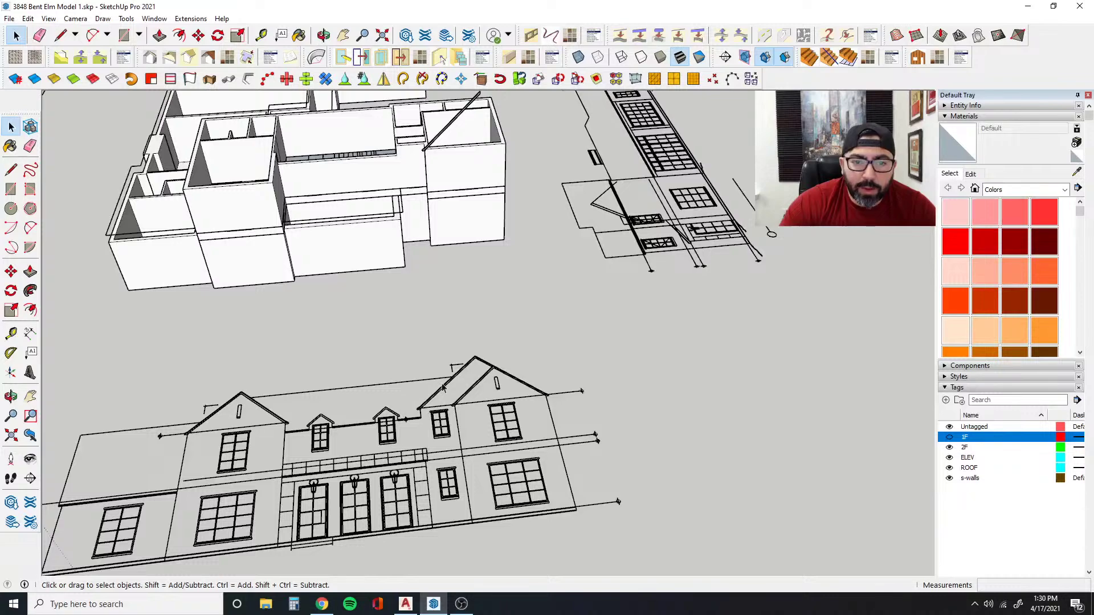
{"action": "middle_click_drag", "start_coordinate": [465, 363], "coordinate": [450, 418]}
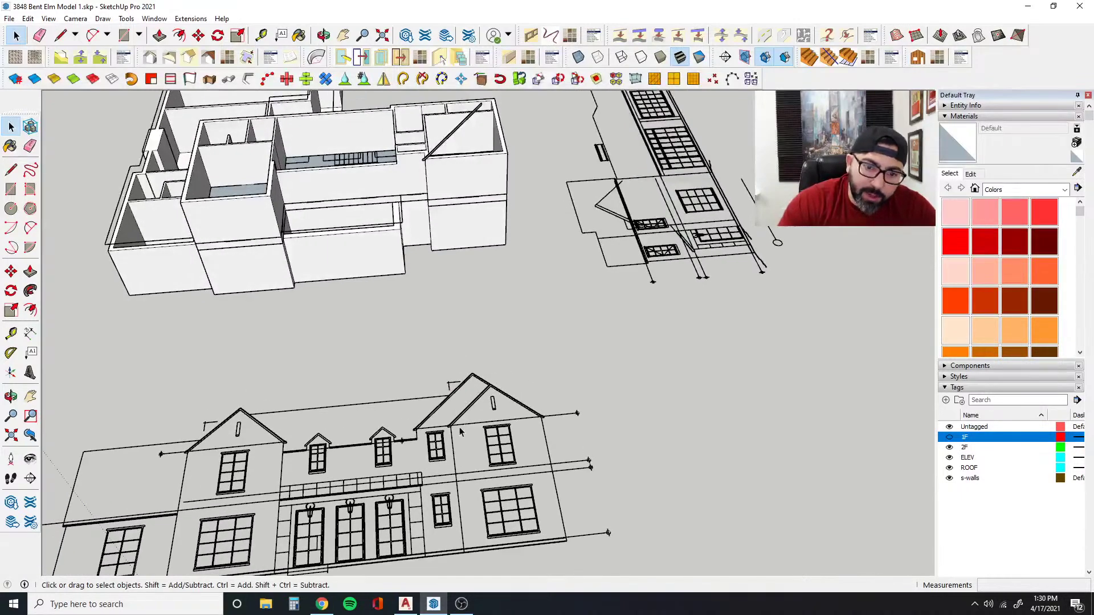
{"action": "scroll", "coordinate": [424, 176], "scroll_direction": "up", "scroll_amount": 5}
{"action": "middle_click_drag", "start_coordinate": [417, 149], "coordinate": [413, 222], "text": "shift"}
{"action": "scroll", "coordinate": [413, 221], "scroll_direction": "down", "scroll_amount": 1}
{"action": "left_click", "coordinate": [414, 216]}
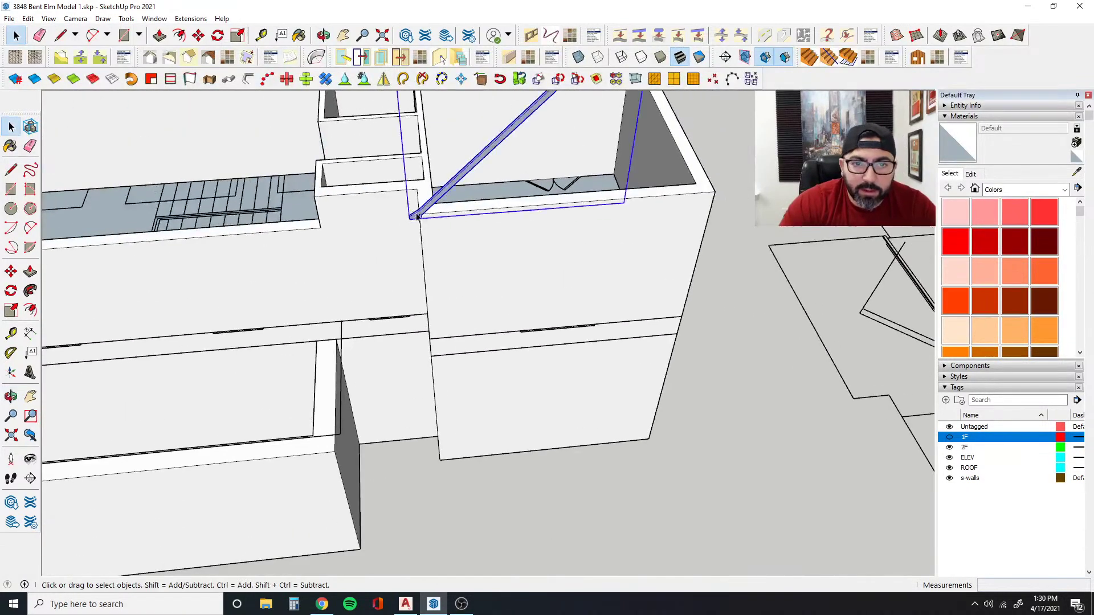
{"action": "scroll", "coordinate": [421, 220], "scroll_direction": "up", "scroll_amount": 2}
{"action": "left_click", "coordinate": [11, 272]}
{"action": "scroll", "coordinate": [412, 202], "scroll_direction": "up", "scroll_amount": 1}
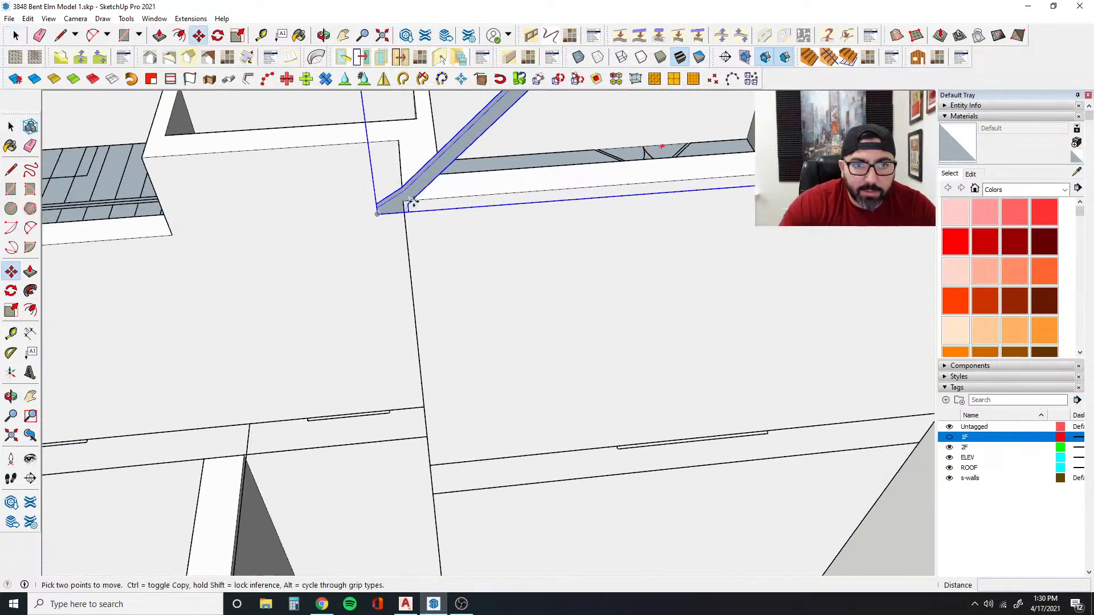
{"action": "left_click", "coordinate": [404, 204]}
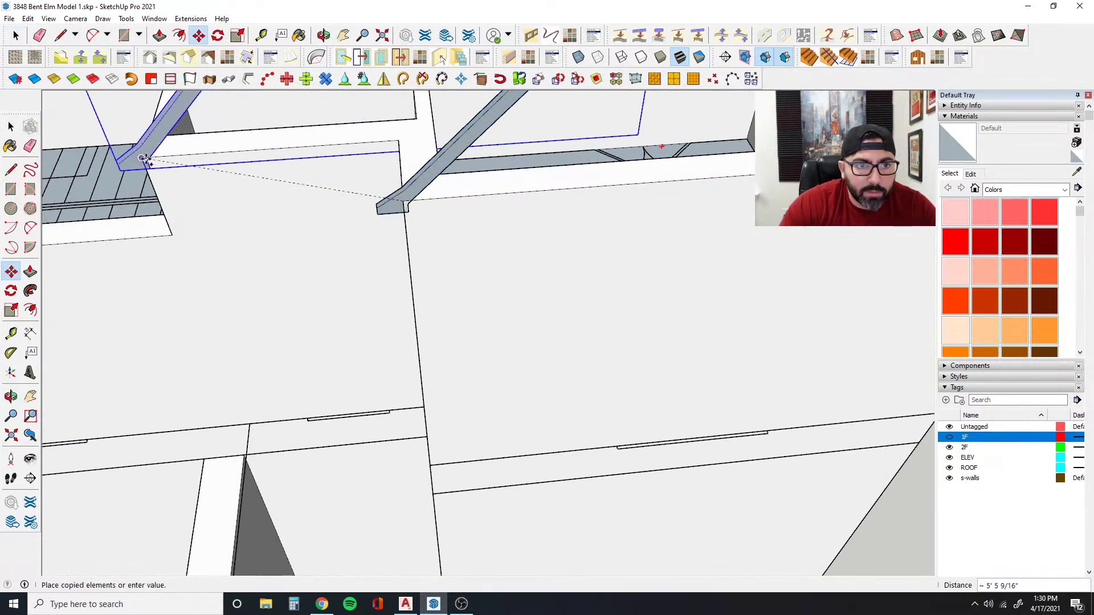
{"action": "key", "text": "ctrl"}
{"action": "scroll", "coordinate": [728, 232], "scroll_direction": "up", "scroll_amount": 4}
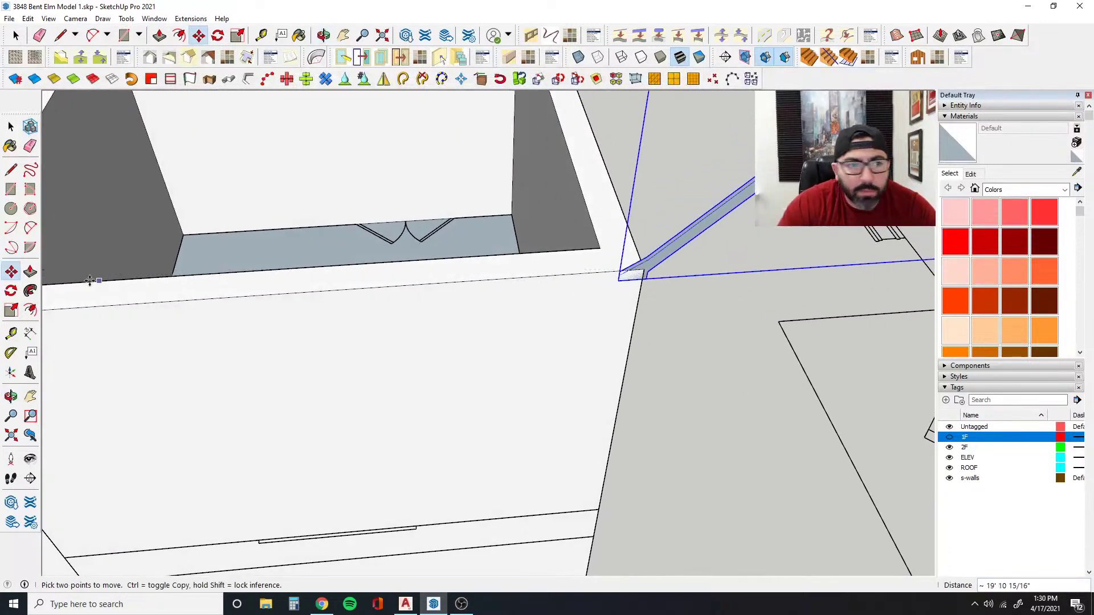
- Rotate the rafter copy 180 degrees about the gable's outer front corner so it slopes inward over the room
{"action": "left_click", "coordinate": [9, 291]}
{"action": "middle_click_drag", "start_coordinate": [23, 302], "coordinate": [345, 257]}
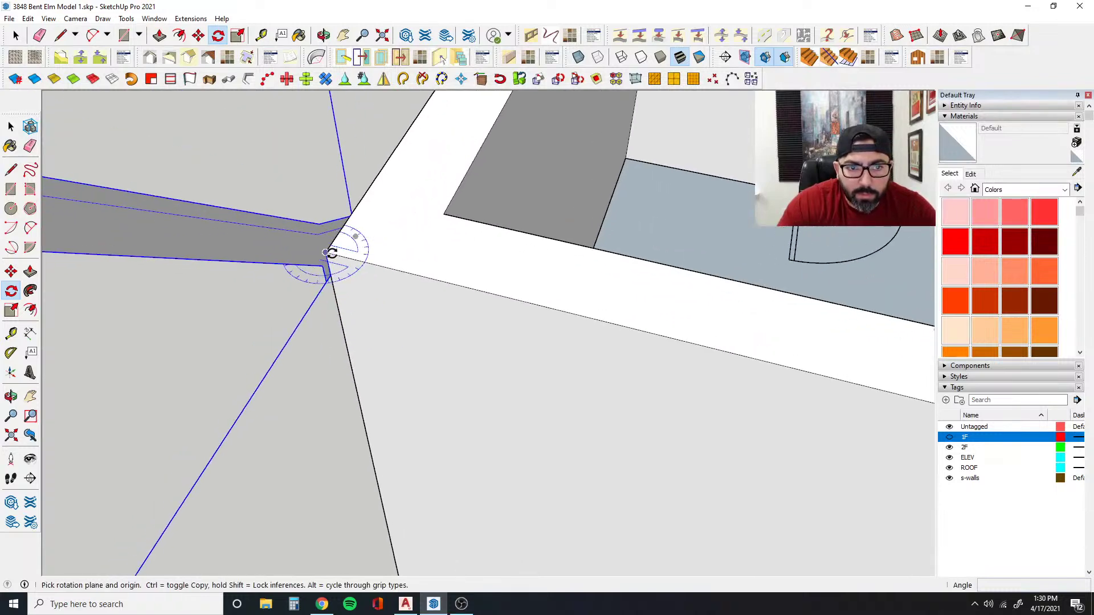
{"action": "left_click", "coordinate": [325, 252]}
{"action": "left_click", "coordinate": [373, 249]}
{"action": "left_click", "coordinate": [380, 239]}
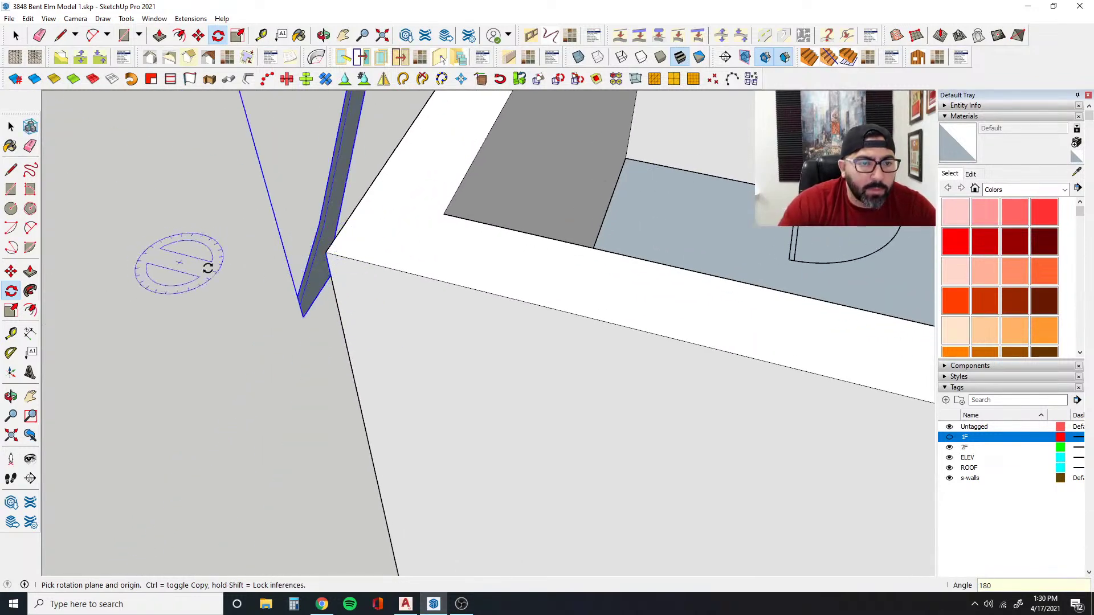
- Copy the rotated rafter from the right gable to the matching front corner of the left gable wall
{"action": "middle_click_drag", "start_coordinate": [207, 264], "coordinate": [299, 312]}
{"action": "key", "text": "m"}
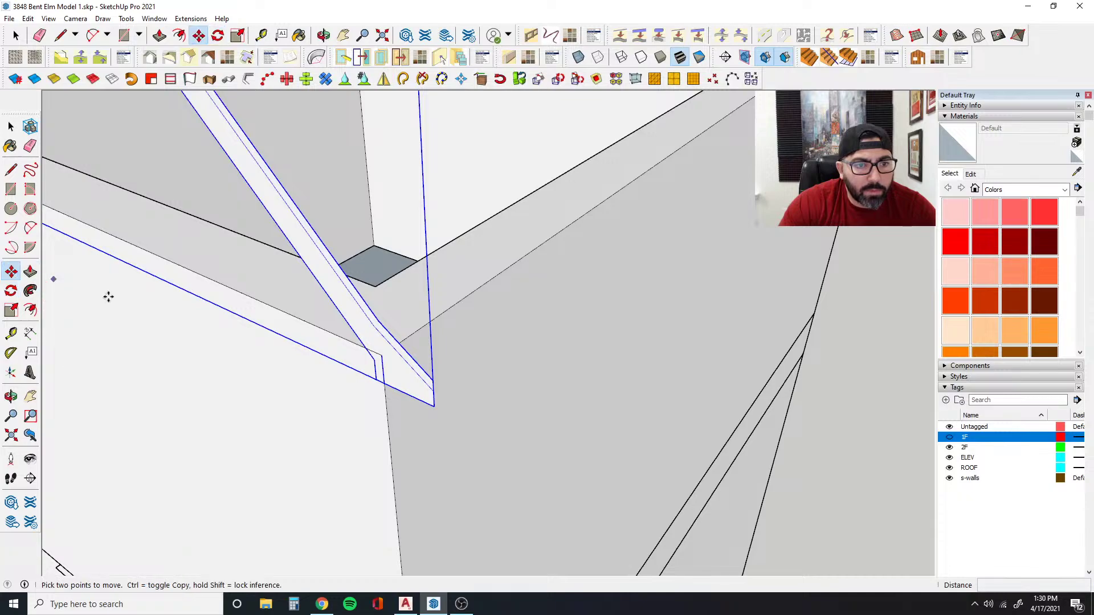
{"action": "key", "text": "ctrl"}
{"action": "left_click", "coordinate": [380, 354]}
{"action": "scroll", "coordinate": [524, 380], "scroll_direction": "down", "scroll_amount": 10}
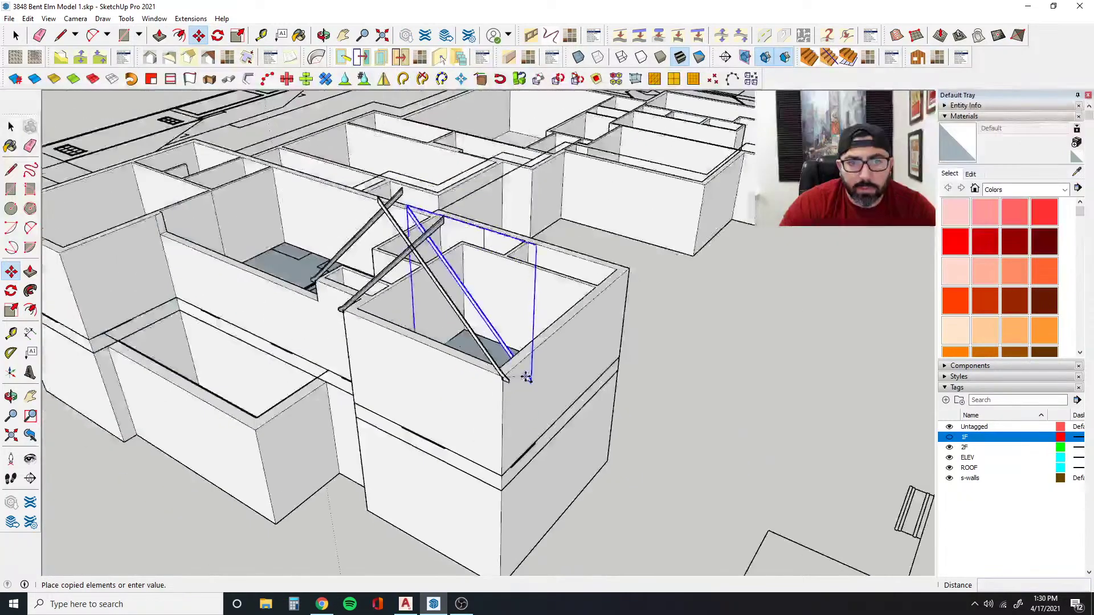
{"action": "mouse_move", "coordinate": [433, 376]}
{"action": "middle_mouse_down"}
{"action": "mouse_move", "coordinate": [493, 358]}
{"action": "mouse_move", "coordinate": [447, 323]}
{"action": "mouse_move", "coordinate": [486, 371]}
{"action": "mouse_move", "coordinate": [540, 193]}
{"action": "mouse_move", "coordinate": [531, 344]}
{"action": "mouse_move", "coordinate": [547, 366]}
{"action": "middle_mouse_up"}
{"action": "scroll", "coordinate": [475, 214], "scroll_direction": "up", "scroll_amount": 6}
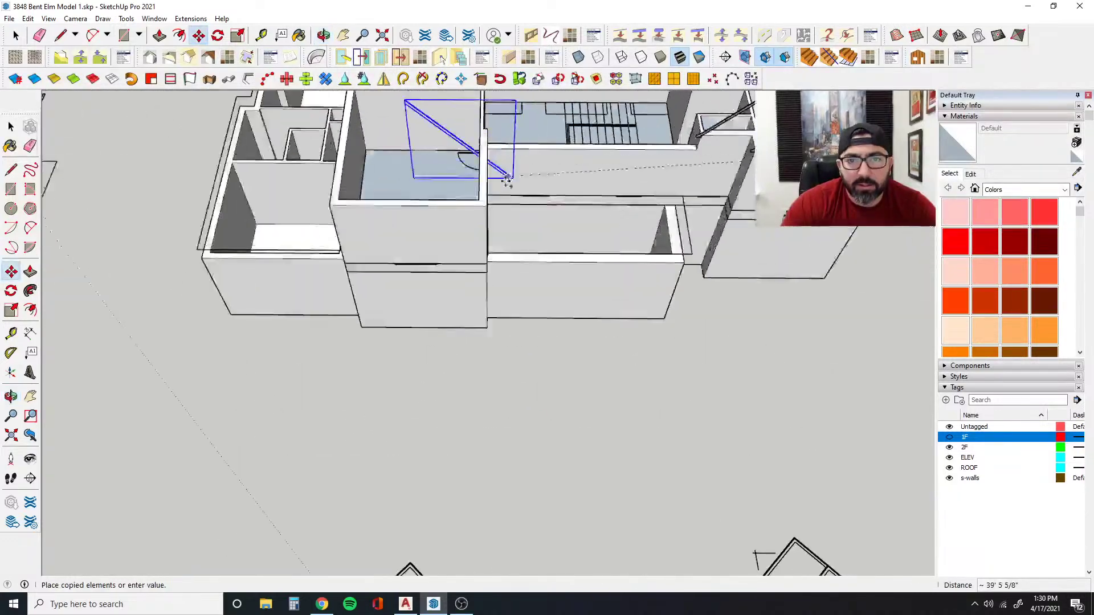
{"action": "scroll", "coordinate": [476, 214], "scroll_direction": "up", "scroll_amount": 1}
{"action": "left_click", "coordinate": [445, 265]}
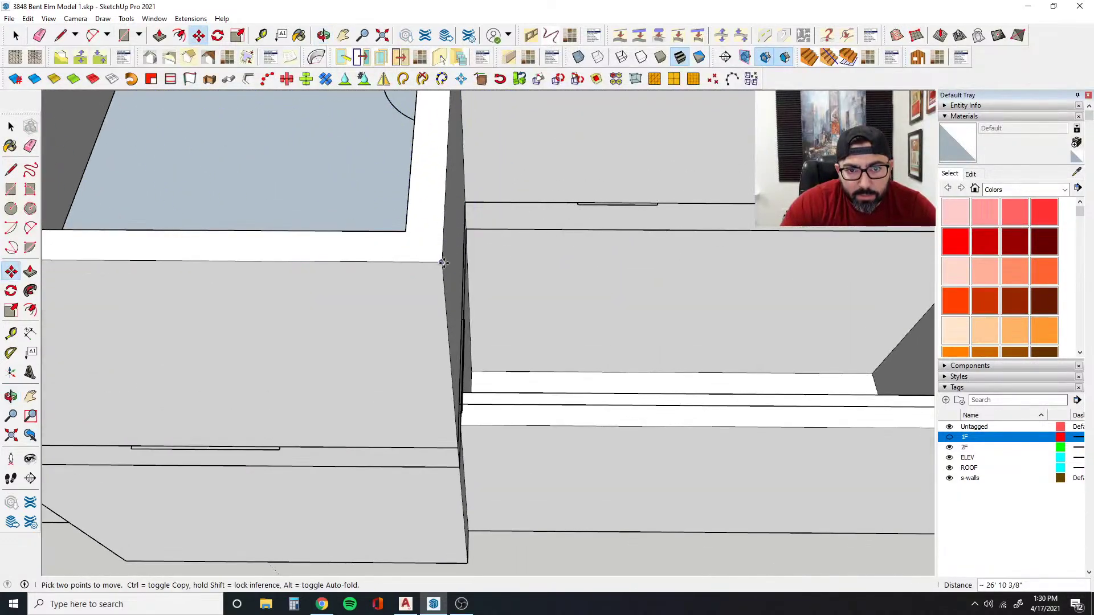
- Copy the left gable's rafter along its front wall to the opposite outer corner
{"action": "left_click", "coordinate": [442, 265]}
{"action": "key", "text": "ctrl"}
{"action": "scroll", "coordinate": [439, 262], "scroll_direction": "down", "scroll_amount": 1}
{"action": "middle_click_drag", "start_coordinate": [190, 237], "coordinate": [221, 237]}
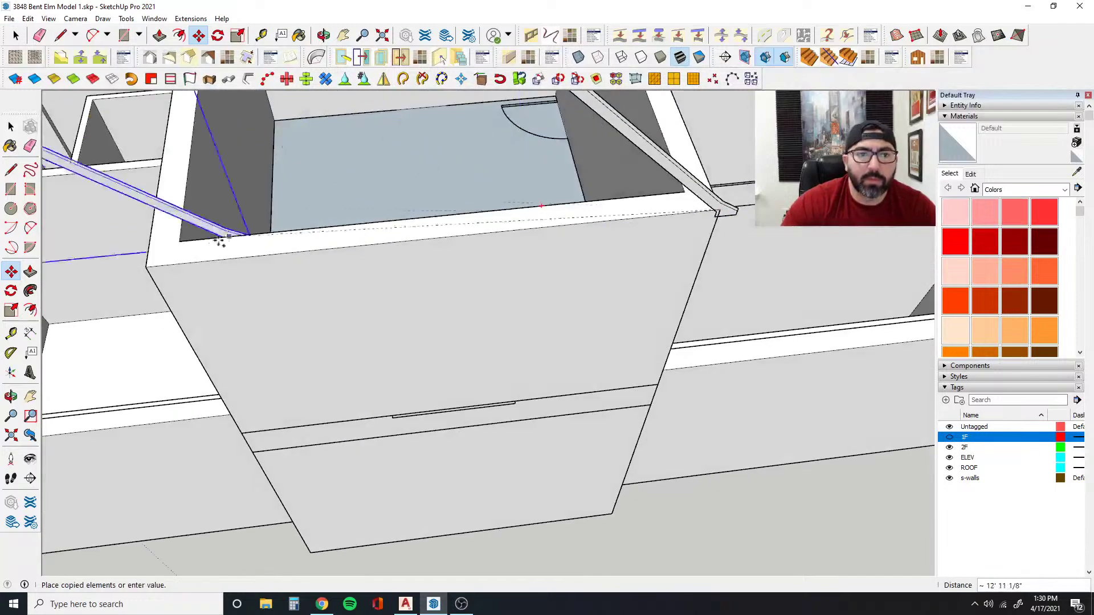
{"action": "left_click", "coordinate": [147, 268]}
- Rotate the left gable's second rafter 180 degrees about its outer wall corner so it faces the first rafter
{"action": "left_click", "coordinate": [16, 290]}
{"action": "middle_click_drag", "start_coordinate": [128, 279], "coordinate": [681, 252]}
{"action": "scroll", "coordinate": [663, 261], "scroll_direction": "up", "scroll_amount": 3}
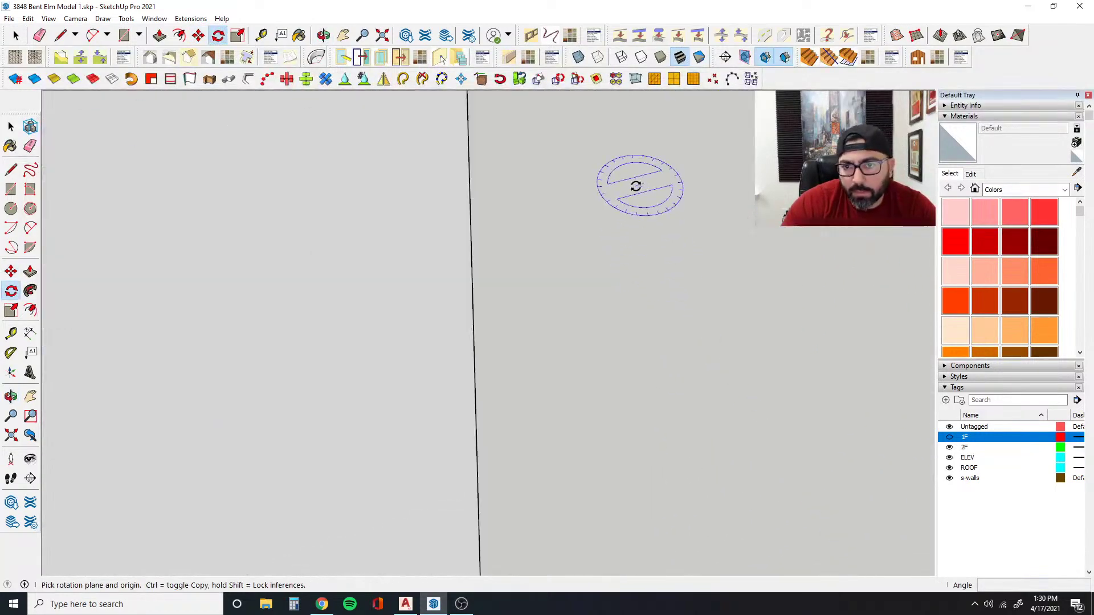
{"action": "scroll", "coordinate": [634, 183], "scroll_direction": "down", "scroll_amount": 2}
{"action": "left_click", "coordinate": [600, 279]}
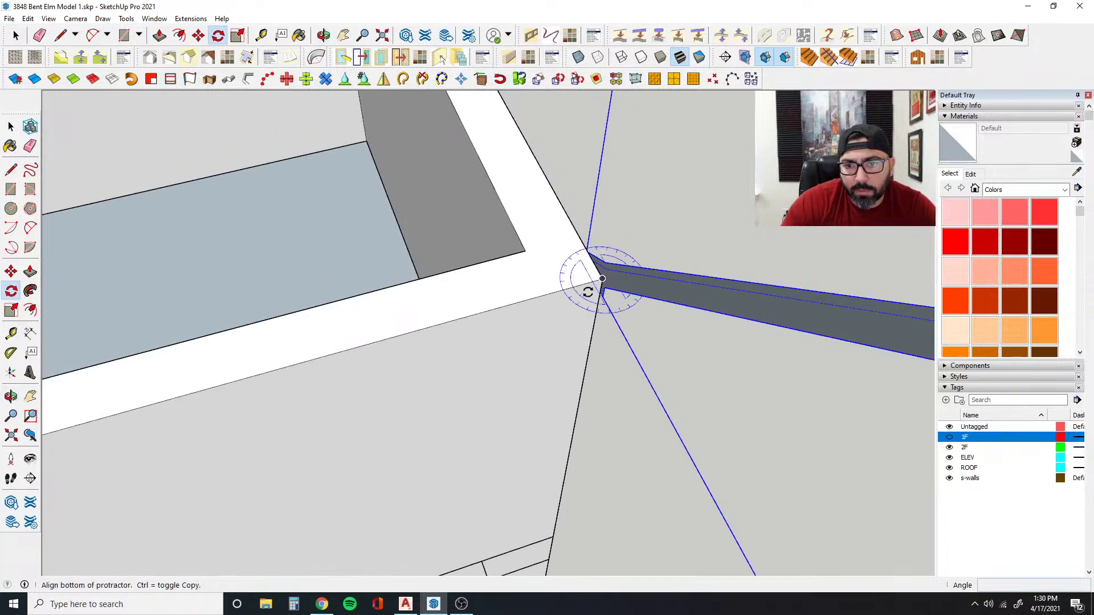
{"action": "left_click", "coordinate": [586, 288]}
{"action": "key", "text": "Return"}
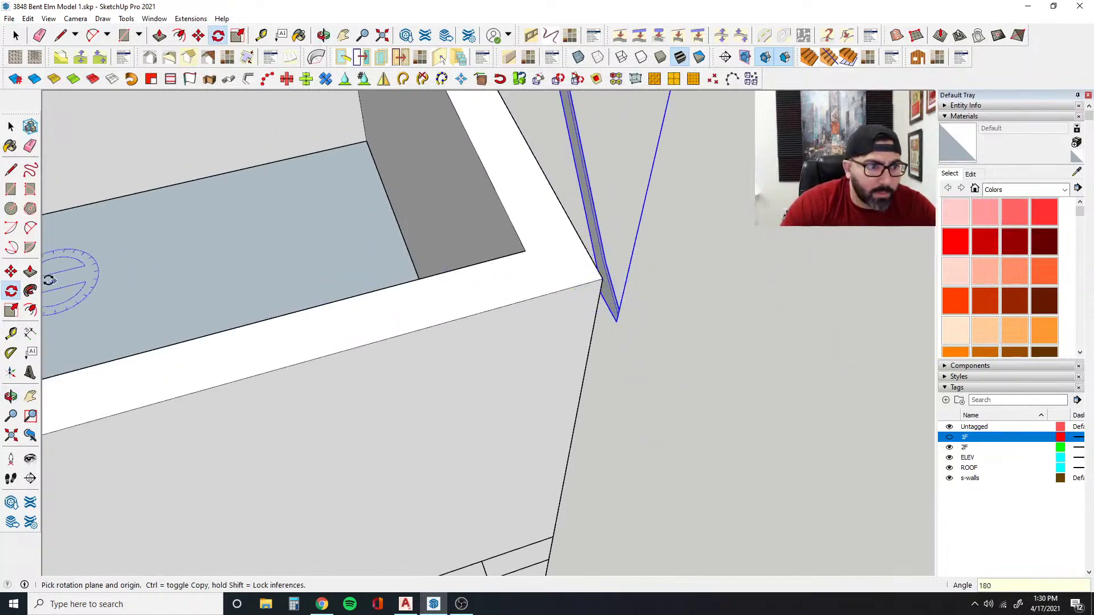
{"action": "left_click", "coordinate": [13, 273]}
{"action": "mouse_move", "coordinate": [365, 272]}
{"action": "middle_mouse_down"}
{"action": "mouse_move", "coordinate": [251, 288]}
{"action": "mouse_move", "coordinate": [368, 271]}
{"action": "middle_mouse_up"}
{"action": "scroll", "coordinate": [367, 271], "scroll_direction": "down", "scroll_amount": 2}
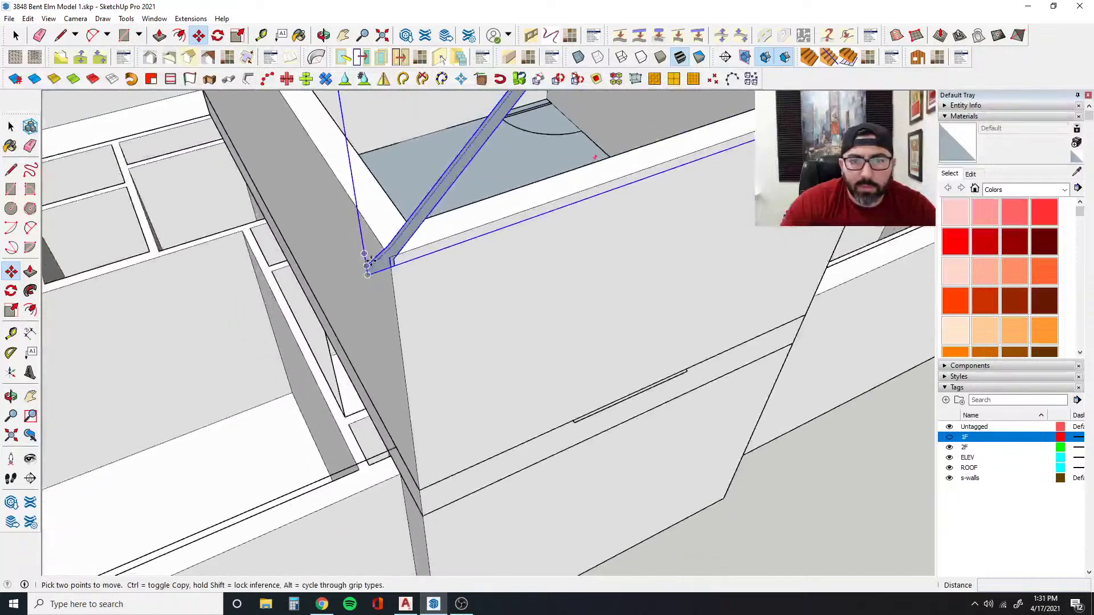
{"action": "left_click", "coordinate": [11, 127]}
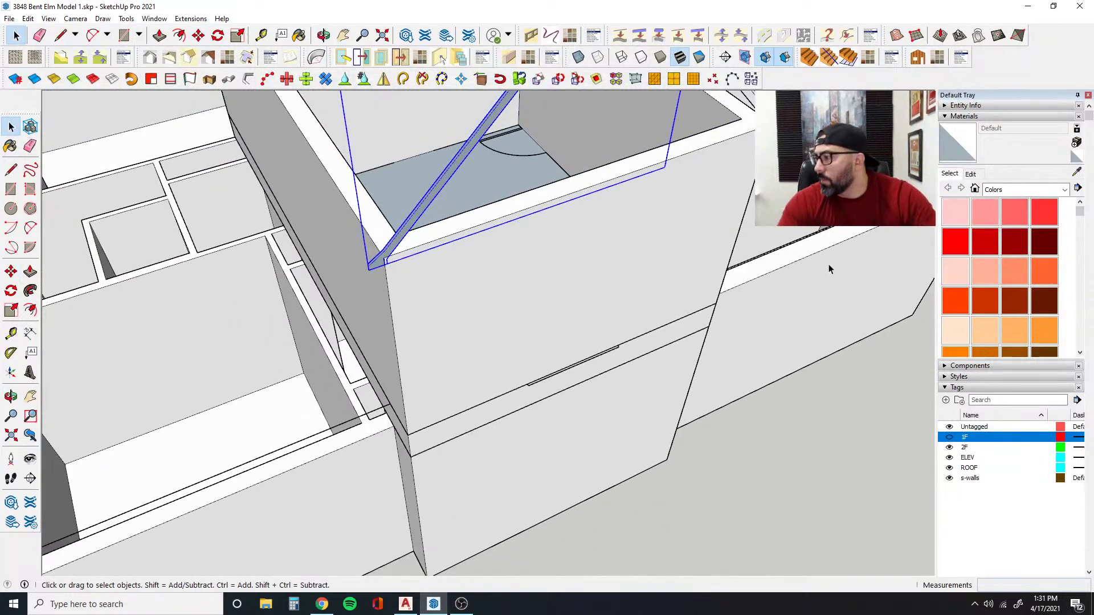
- Review the gable rafters in the model, then switch to AutoCAD and examine the roof plan's slopes and the building elevations
{"action": "middle_click_drag", "start_coordinate": [306, 192], "coordinate": [171, 247]}
{"action": "middle_click_drag", "start_coordinate": [413, 194], "coordinate": [294, 190]}
{"action": "scroll", "coordinate": [402, 227], "scroll_direction": "down", "scroll_amount": 5}
{"action": "scroll", "coordinate": [597, 226], "scroll_direction": "down", "scroll_amount": 5}
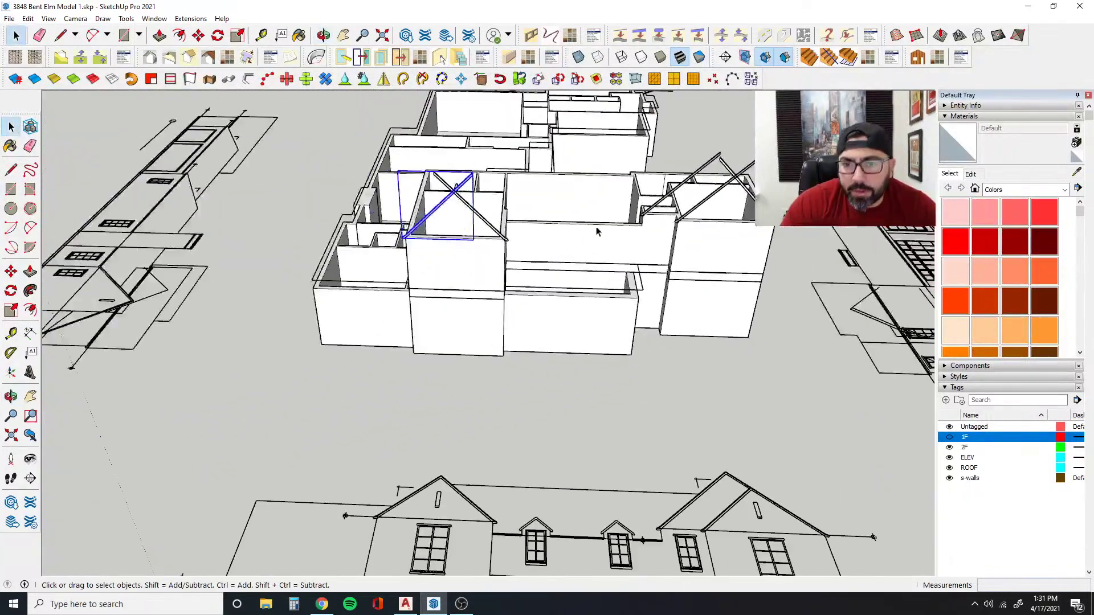
{"action": "middle_click_drag", "start_coordinate": [597, 215], "coordinate": [535, 447]}
{"action": "left_click", "coordinate": [434, 605]}
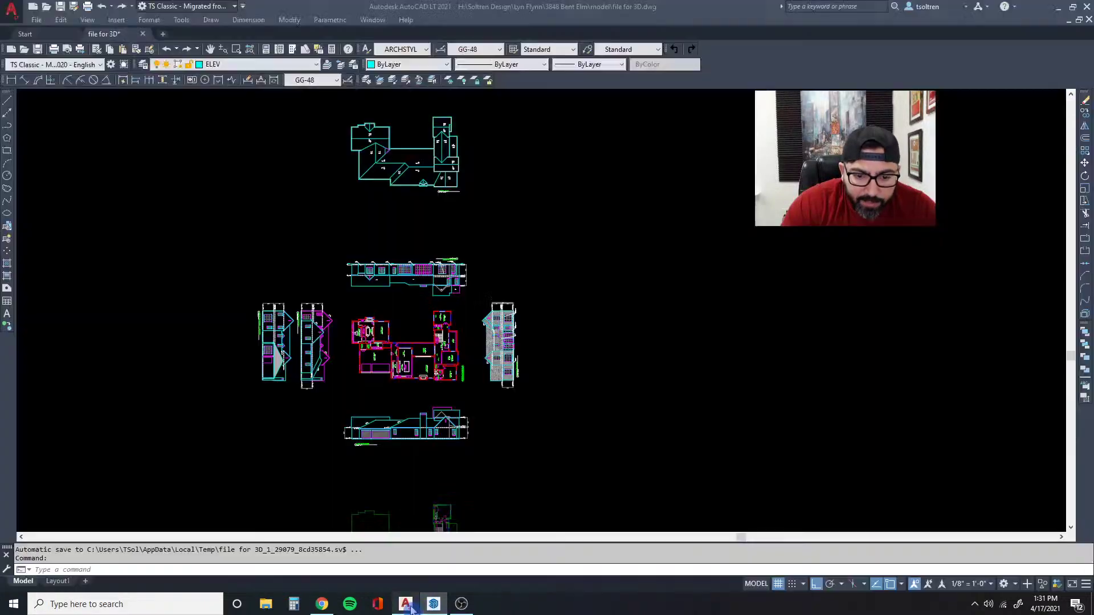
{"action": "scroll", "coordinate": [411, 211], "scroll_direction": "up", "scroll_amount": 8}
{"action": "scroll", "coordinate": [470, 183], "scroll_direction": "down", "scroll_amount": 4}
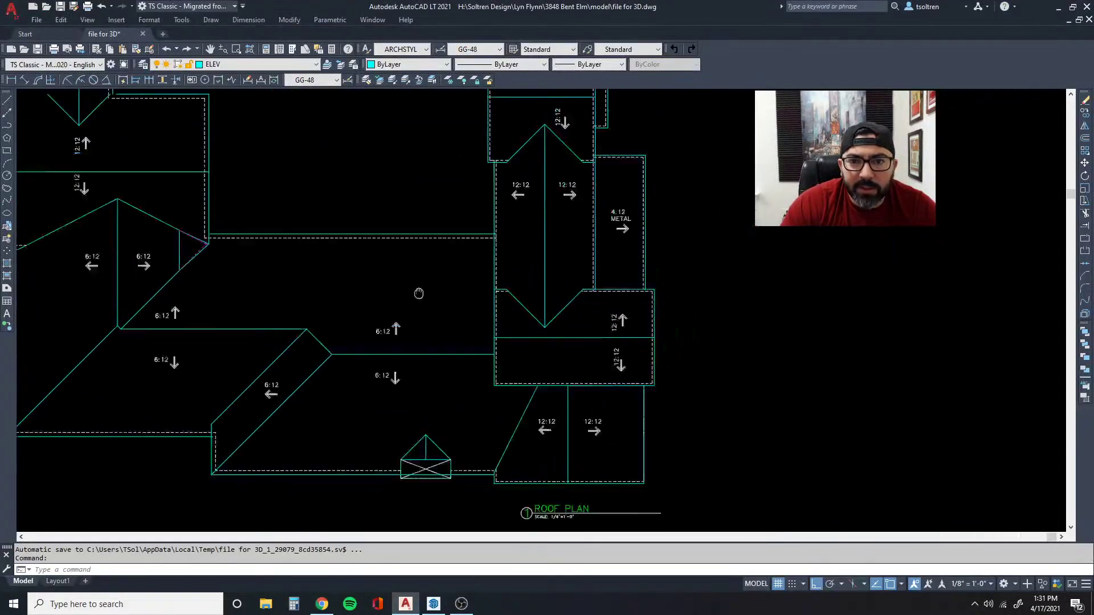
{"action": "scroll", "coordinate": [513, 247], "scroll_direction": "up", "scroll_amount": 5}
{"action": "middle_click_drag", "start_coordinate": [510, 231], "coordinate": [505, 258]}
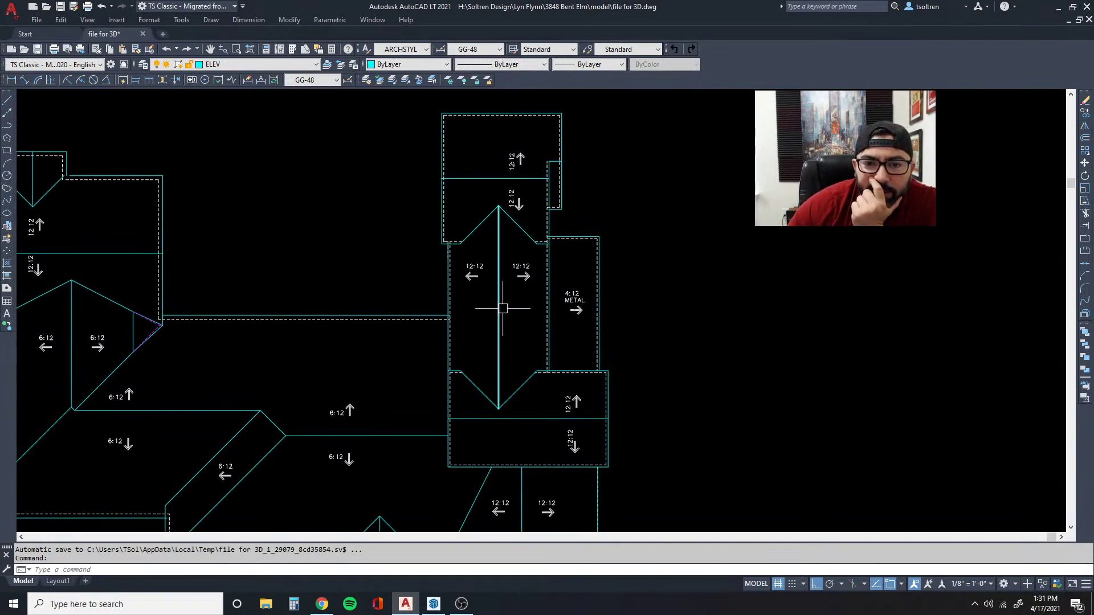
{"action": "middle_click_drag", "start_coordinate": [503, 308], "coordinate": [497, 287]}
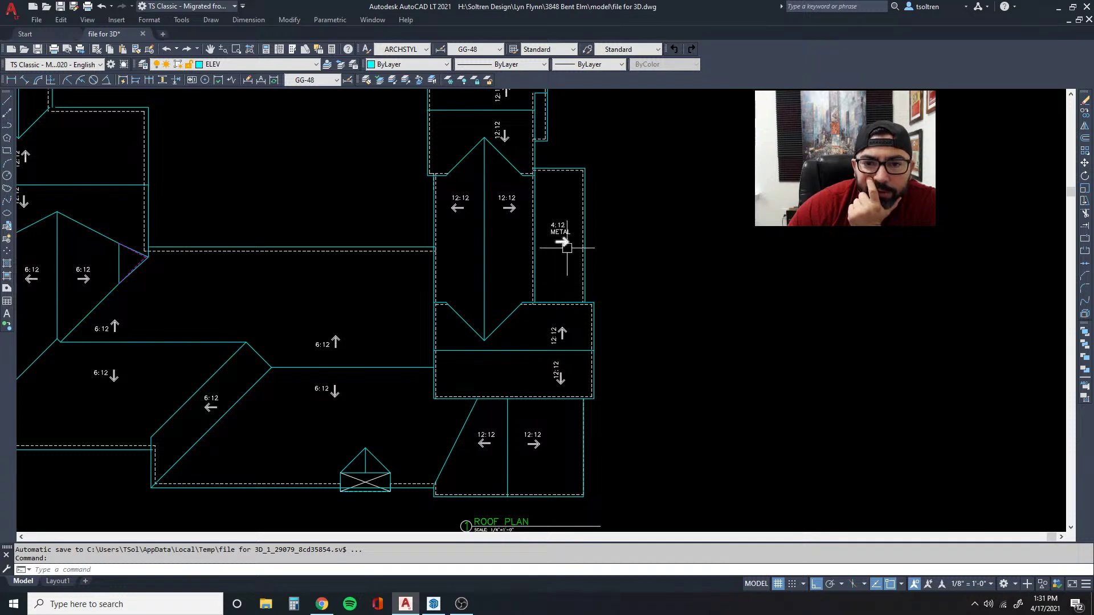
{"action": "scroll", "coordinate": [551, 253], "scroll_direction": "down", "scroll_amount": 6}
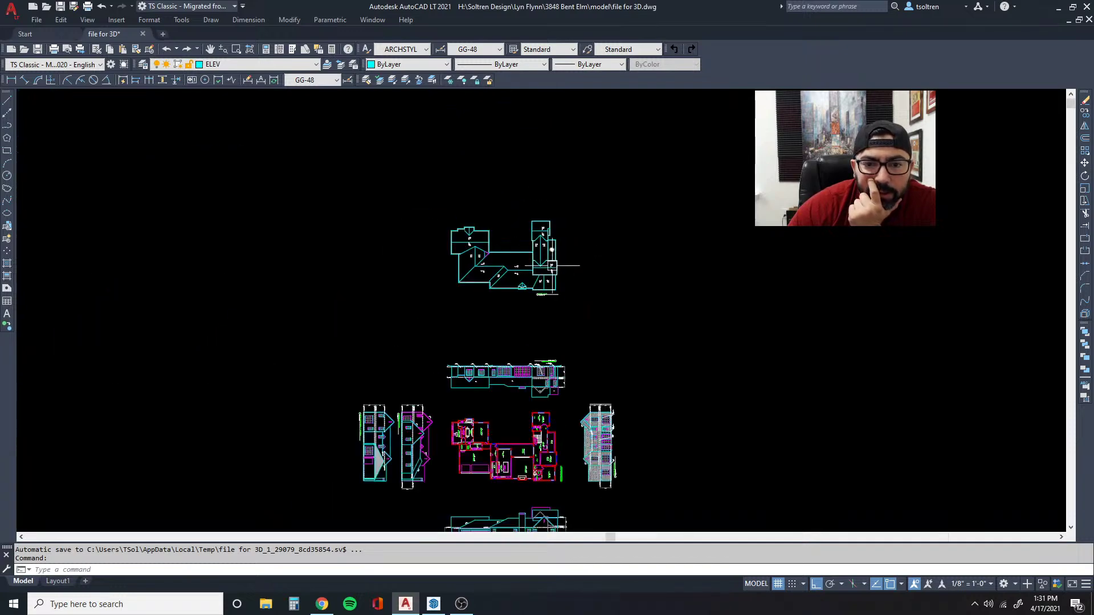
{"action": "scroll", "coordinate": [594, 460], "scroll_direction": "up", "scroll_amount": 10}
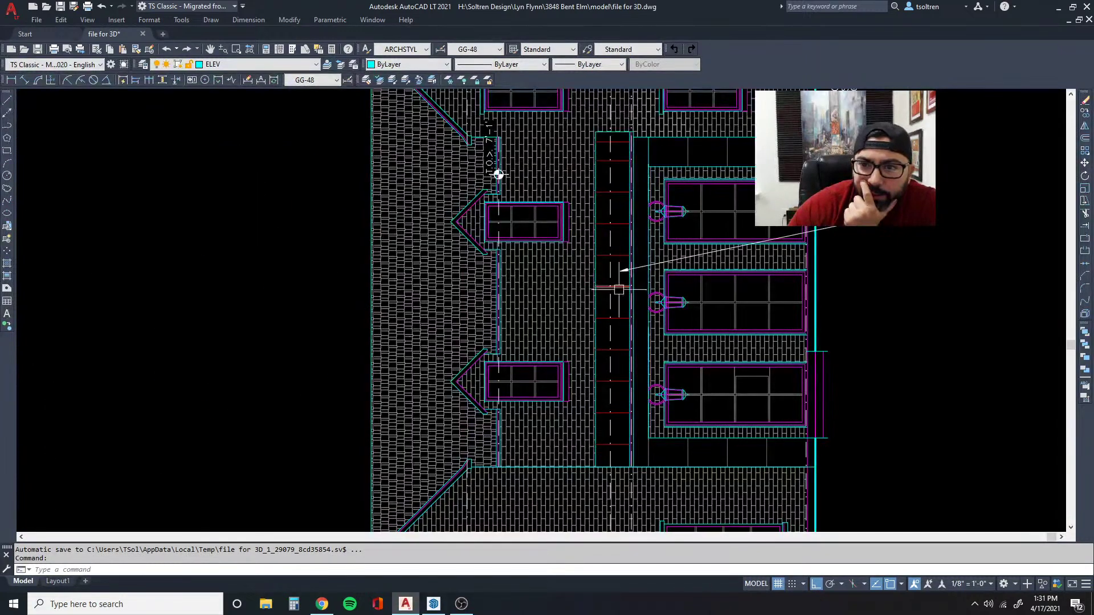
{"action": "scroll", "coordinate": [626, 352], "scroll_direction": "down", "scroll_amount": 6}
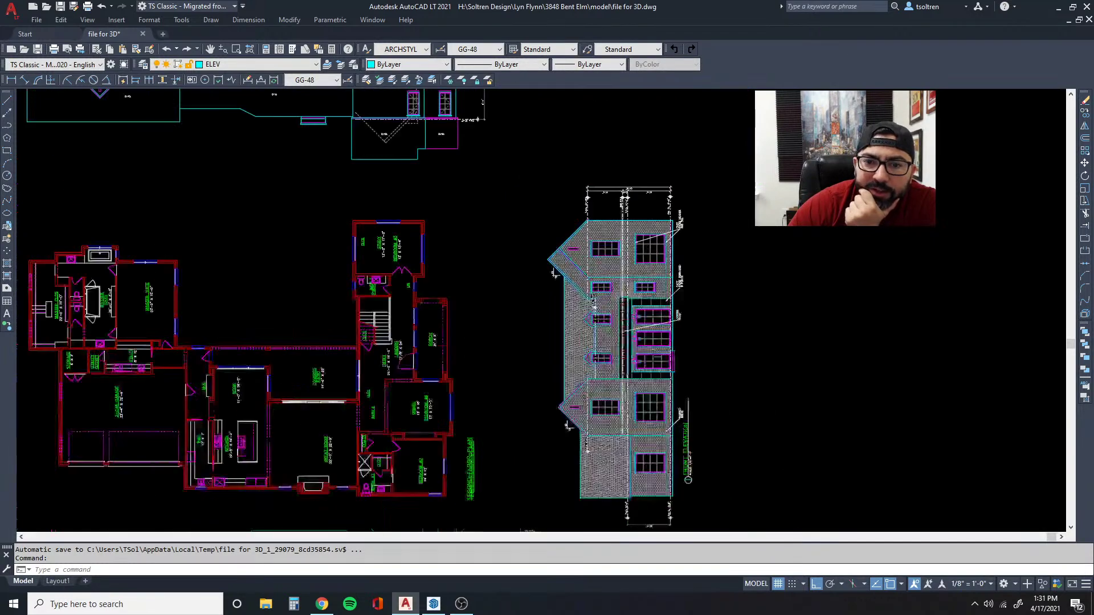
{"action": "scroll", "coordinate": [561, 354], "scroll_direction": "up", "scroll_amount": 5}
{"action": "scroll", "coordinate": [426, 314], "scroll_direction": "up", "scroll_amount": 2}
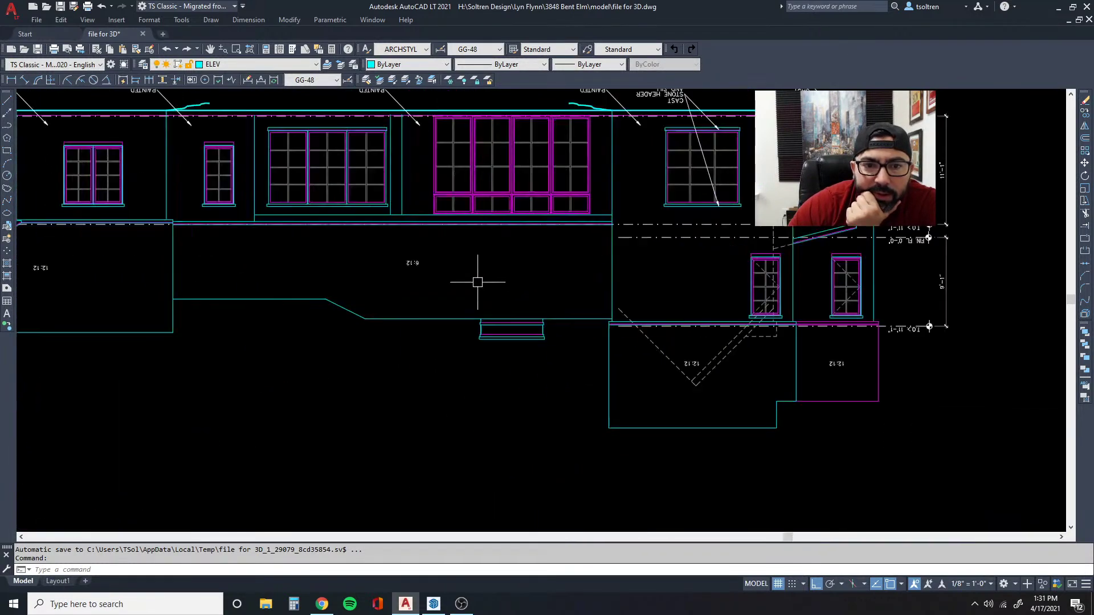
- Examine the roof plan's 6:12 and 12:12 slopes around the eave jog, then compare the floor plan and elevation drawings
{"action": "scroll", "coordinate": [476, 282], "scroll_direction": "down", "scroll_amount": 2}
{"action": "scroll", "coordinate": [428, 278], "scroll_direction": "down", "scroll_amount": 3}
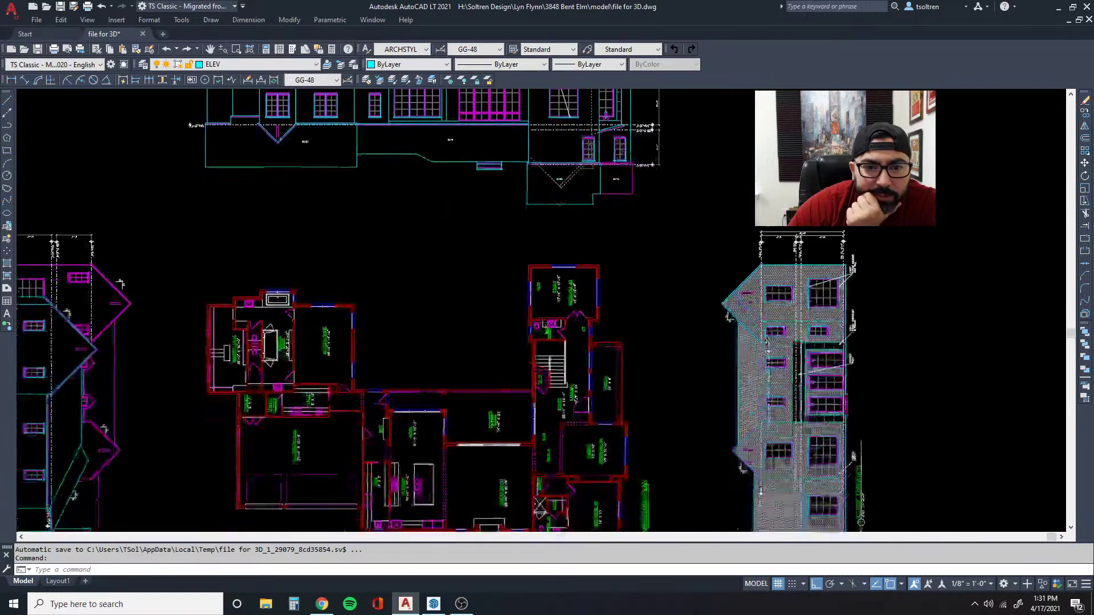
{"action": "scroll", "coordinate": [481, 310], "scroll_direction": "down", "scroll_amount": 3}
{"action": "scroll", "coordinate": [470, 332], "scroll_direction": "up", "scroll_amount": 1}
{"action": "scroll", "coordinate": [459, 178], "scroll_direction": "up", "scroll_amount": 6}
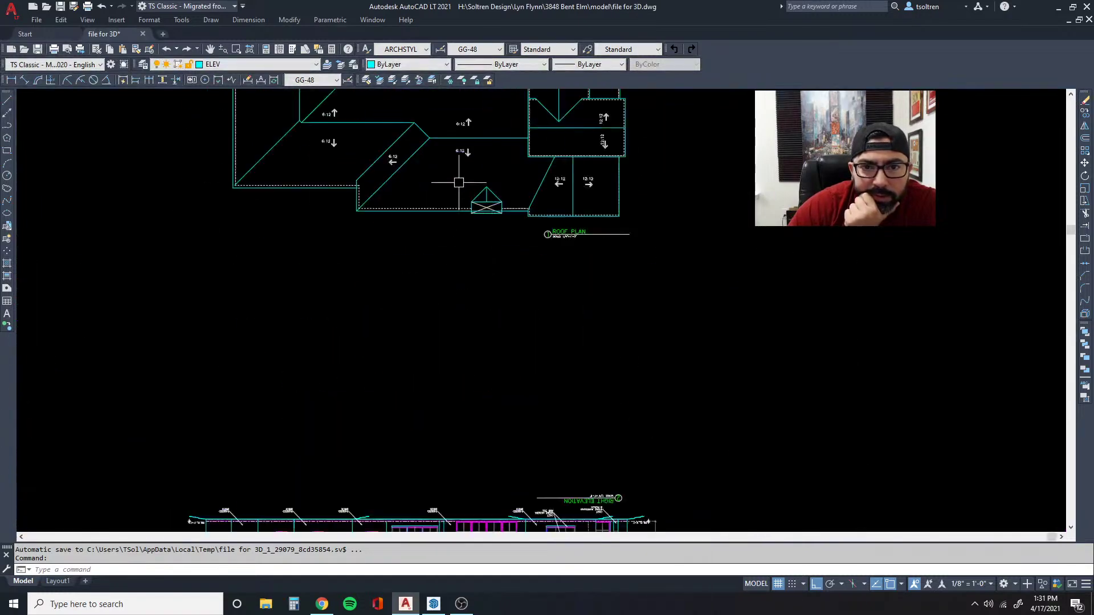
{"action": "mouse_move", "coordinate": [382, 243]}
{"action": "middle_mouse_down"}
{"action": "mouse_move", "coordinate": [455, 304]}
{"action": "mouse_move", "coordinate": [501, 405]}
{"action": "middle_mouse_up"}
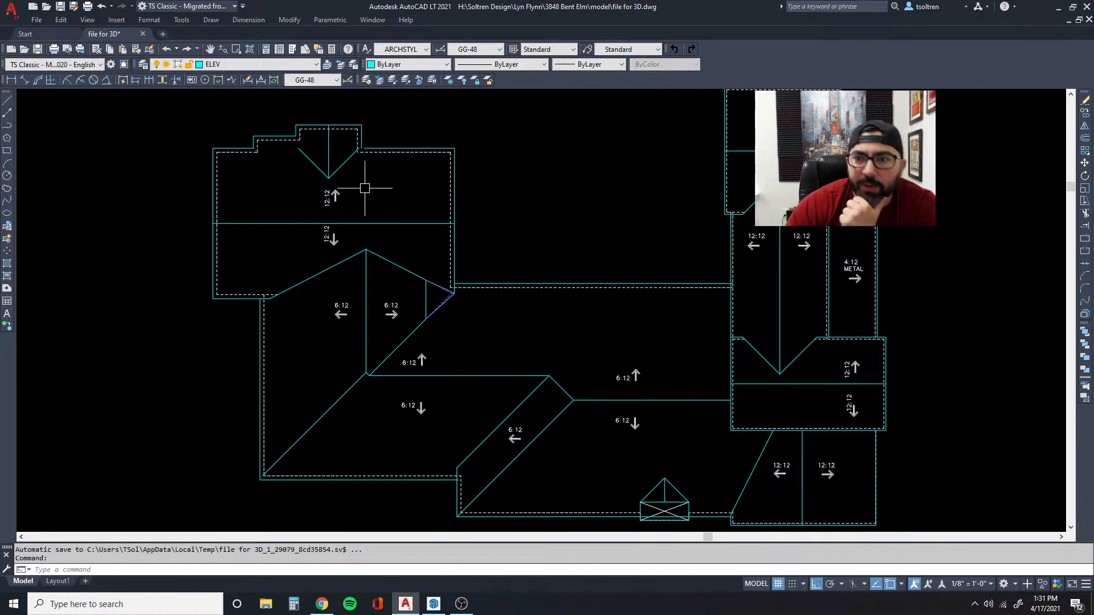
{"action": "scroll", "coordinate": [450, 251], "scroll_direction": "down", "scroll_amount": 4}
{"action": "scroll", "coordinate": [453, 289], "scroll_direction": "up", "scroll_amount": 4}
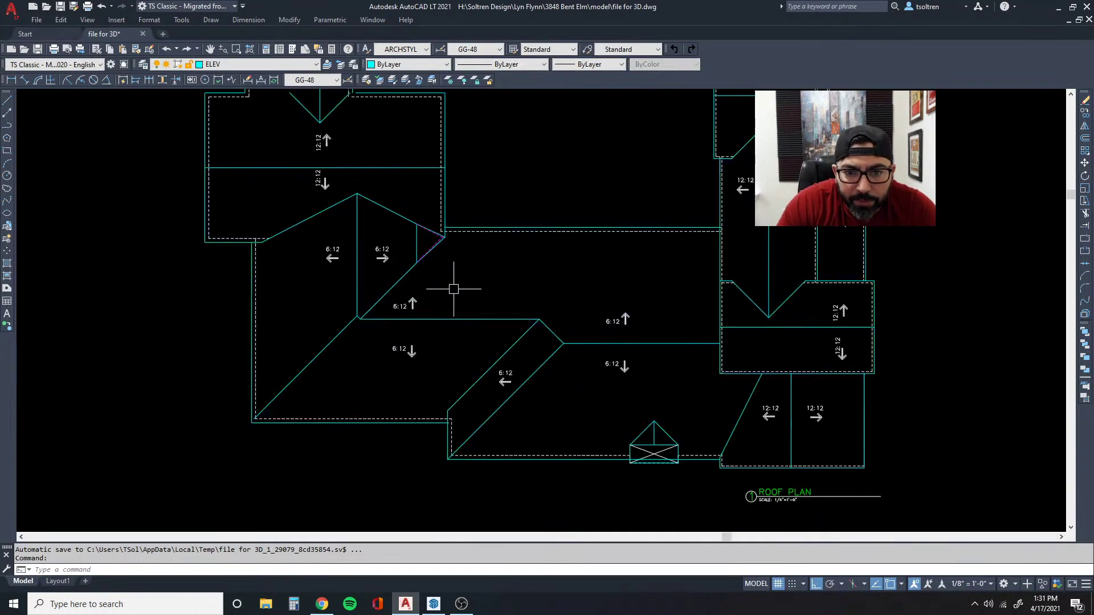
{"action": "right_click", "coordinate": [464, 353], "text": "shift"}
{"action": "key", "text": "Escape"}
{"action": "scroll", "coordinate": [439, 395], "scroll_direction": "up", "scroll_amount": 4}
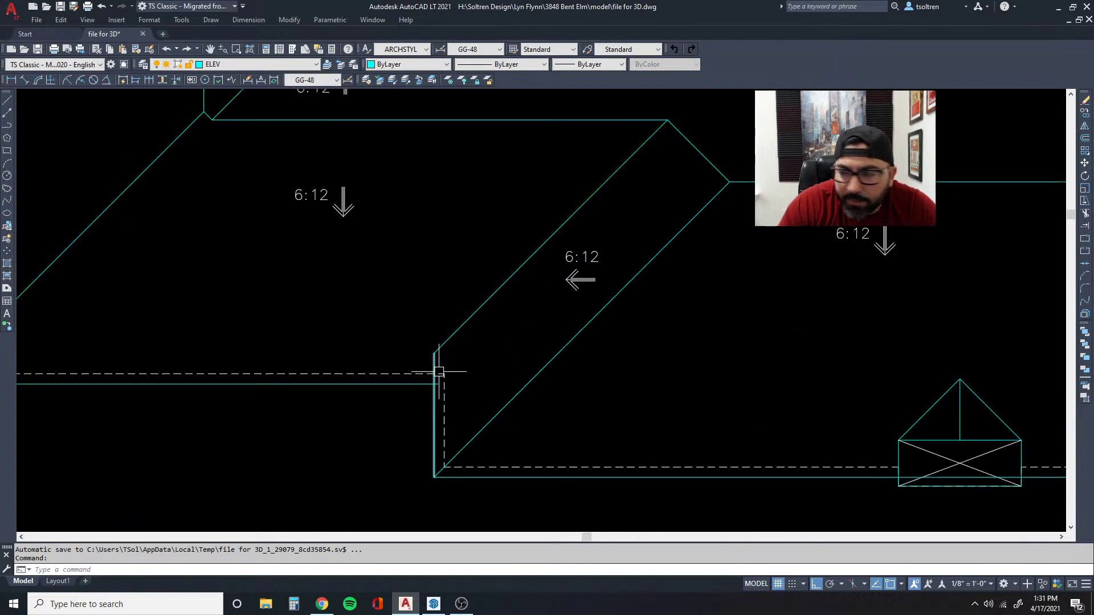
{"action": "scroll", "coordinate": [438, 377], "scroll_direction": "down", "scroll_amount": 6}
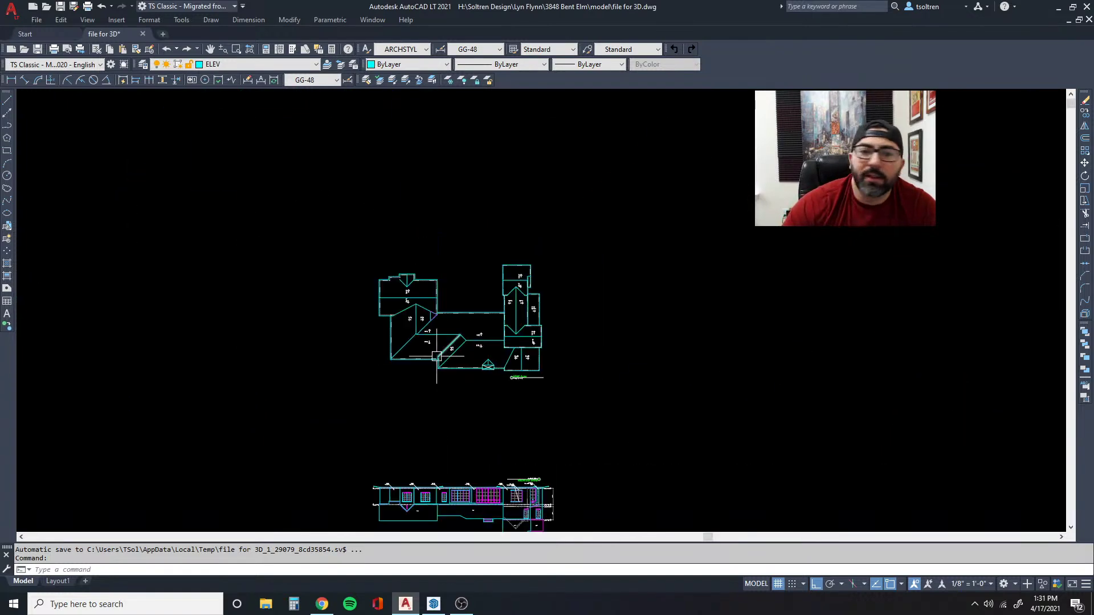
{"action": "right_click", "coordinate": [456, 393], "text": "shift"}
{"action": "key", "text": "Escape"}
{"action": "scroll", "coordinate": [463, 391], "scroll_direction": "up", "scroll_amount": 3}
{"action": "scroll", "coordinate": [462, 391], "scroll_direction": "up", "scroll_amount": 2}
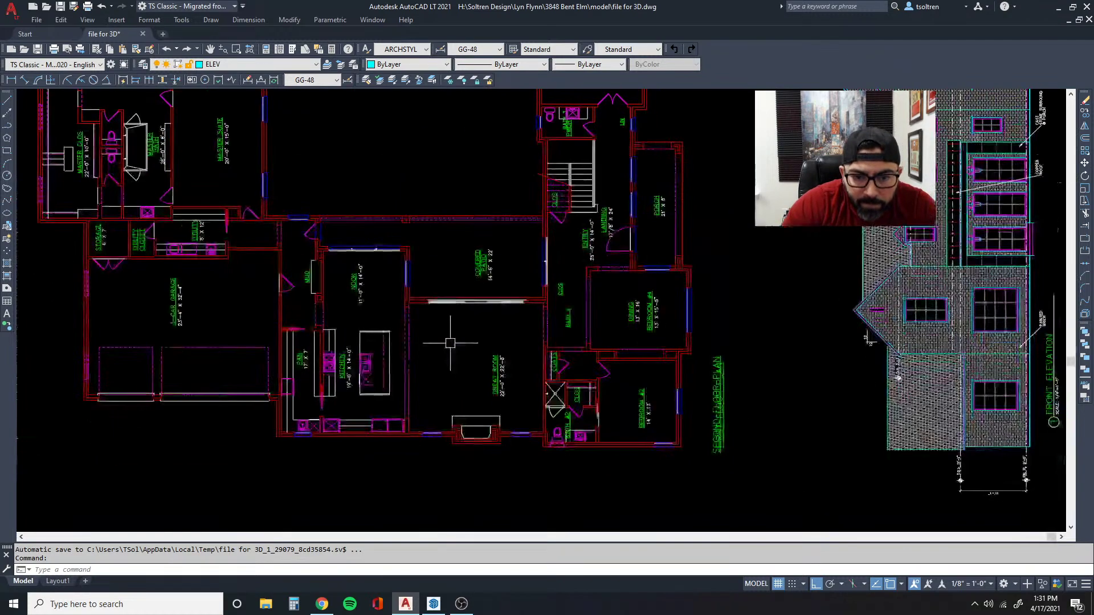
{"action": "scroll", "coordinate": [450, 348], "scroll_direction": "down", "scroll_amount": 4}
{"action": "middle_click_drag", "start_coordinate": [470, 422], "coordinate": [474, 353]}
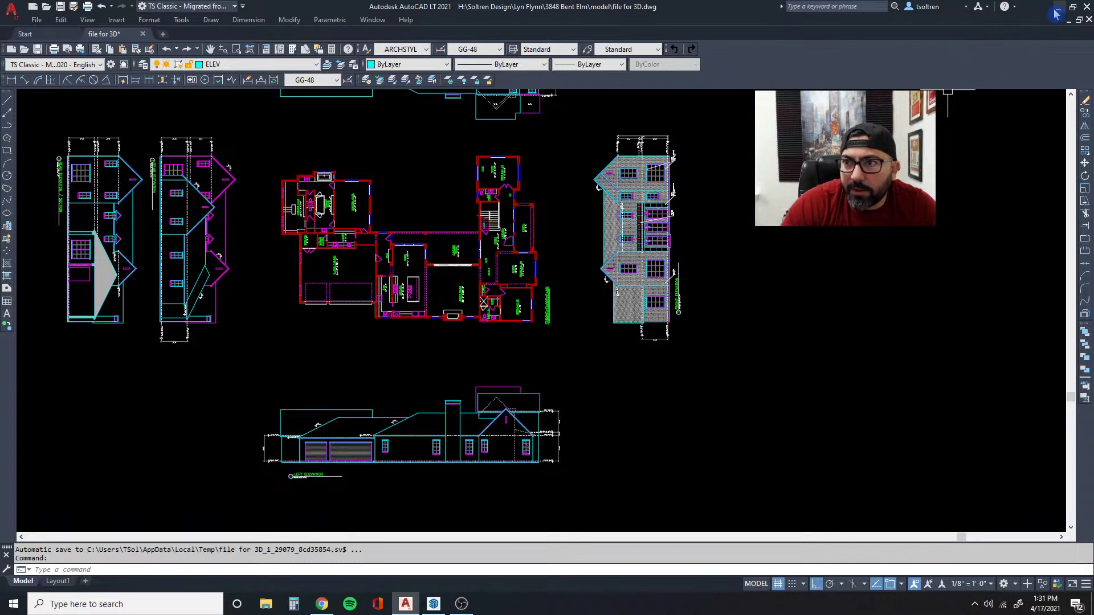
- Switch to SketchUp and copy the set-back rafter beside the right gable to the garage-side corner of the rear wing's end wall
{"action": "left_click", "coordinate": [434, 605]}
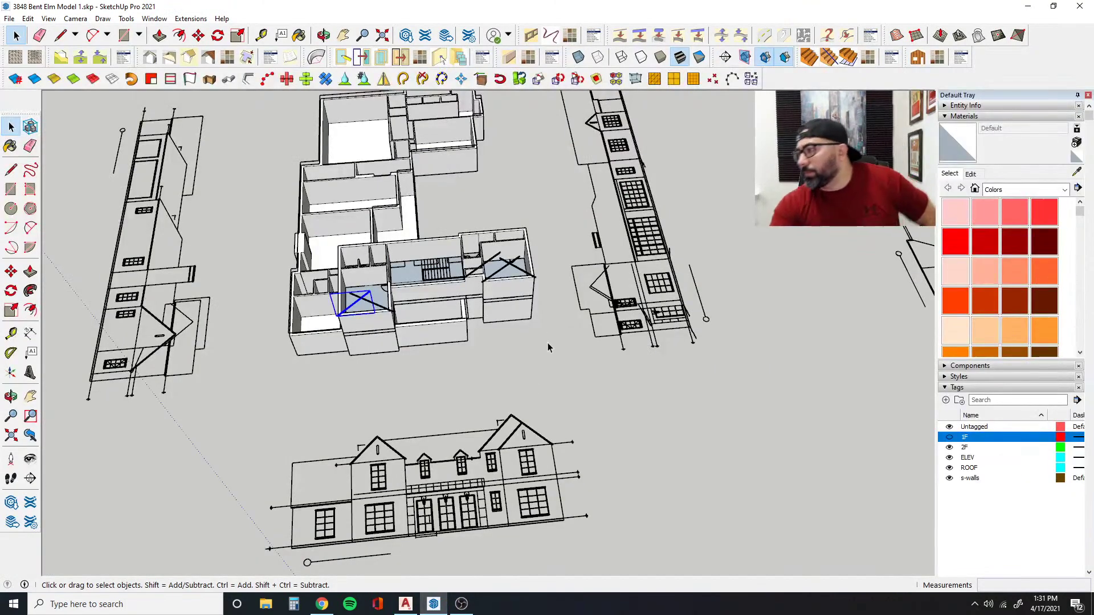
{"action": "middle_click_drag", "start_coordinate": [433, 342], "coordinate": [539, 244]}
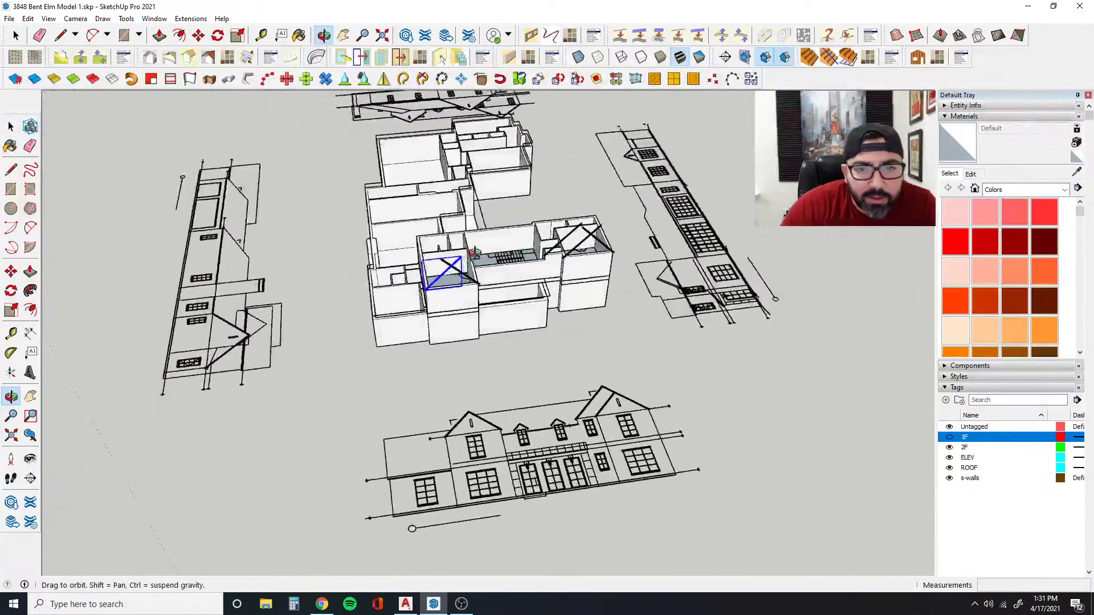
{"action": "scroll", "coordinate": [534, 242], "scroll_direction": "up", "scroll_amount": 6}
{"action": "scroll", "coordinate": [534, 242], "scroll_direction": "down", "scroll_amount": 2}
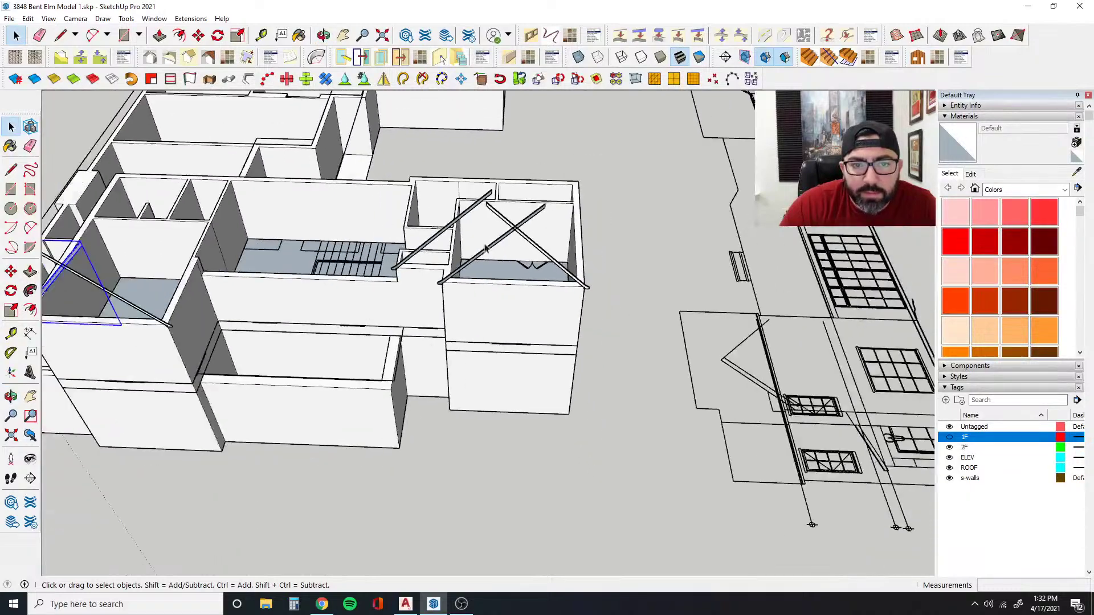
{"action": "scroll", "coordinate": [396, 273], "scroll_direction": "up", "scroll_amount": 4}
{"action": "scroll", "coordinate": [373, 279], "scroll_direction": "up", "scroll_amount": 2}
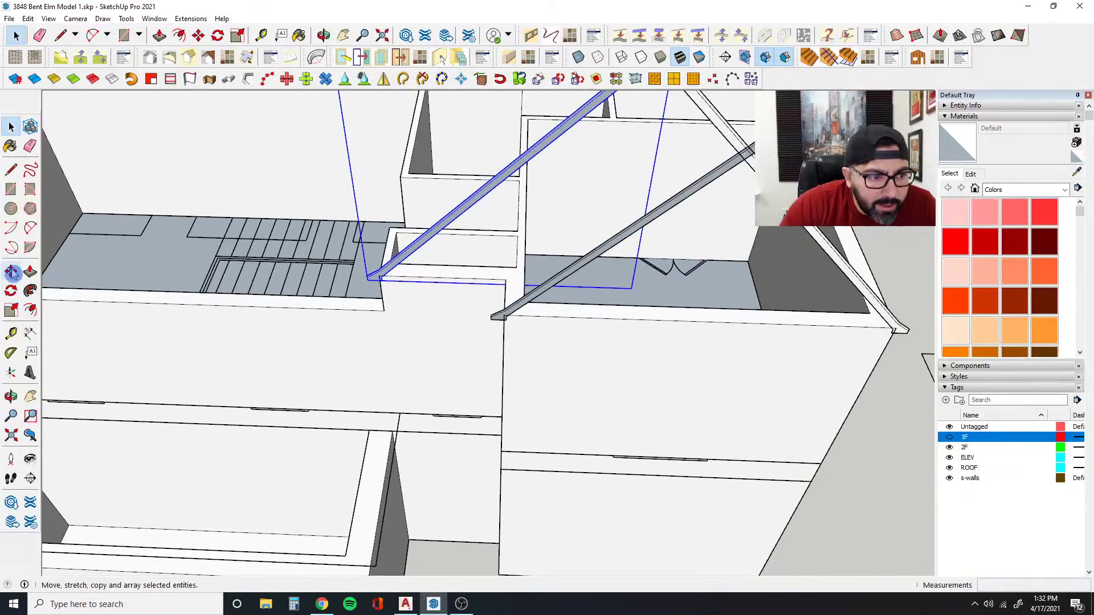
{"action": "scroll", "coordinate": [502, 292], "scroll_direction": "down", "scroll_amount": 6}
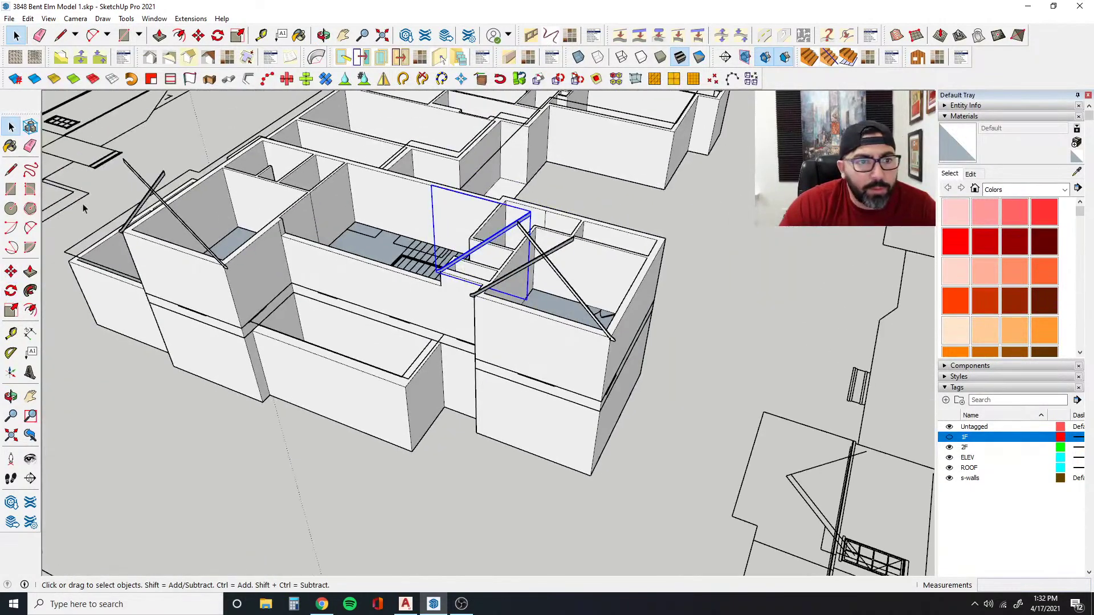
{"action": "left_click", "coordinate": [10, 272]}
{"action": "scroll", "coordinate": [466, 295], "scroll_direction": "up", "scroll_amount": 5}
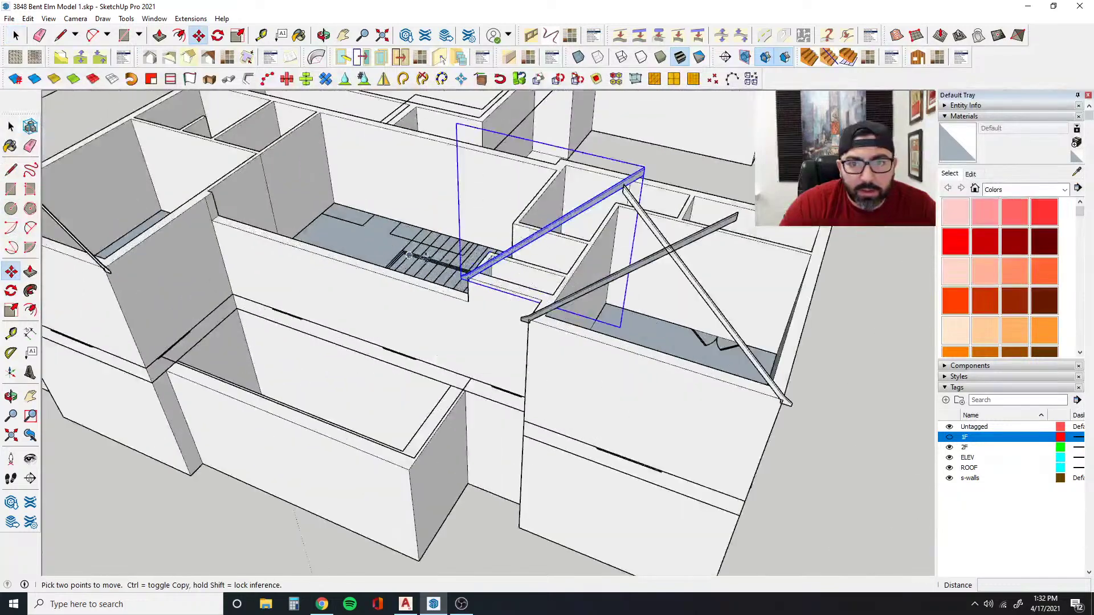
{"action": "left_click", "coordinate": [439, 266]}
{"action": "key", "text": "ctrl"}
{"action": "scroll", "coordinate": [439, 265], "scroll_direction": "down", "scroll_amount": 5}
{"action": "middle_click_drag", "start_coordinate": [438, 265], "coordinate": [148, 456], "text": "shift"}
{"action": "scroll", "coordinate": [171, 450], "scroll_direction": "down", "scroll_amount": 4}
{"action": "scroll", "coordinate": [353, 345], "scroll_direction": "down", "scroll_amount": 3}
{"action": "middle_click_drag", "start_coordinate": [100, 394], "coordinate": [714, 387]}
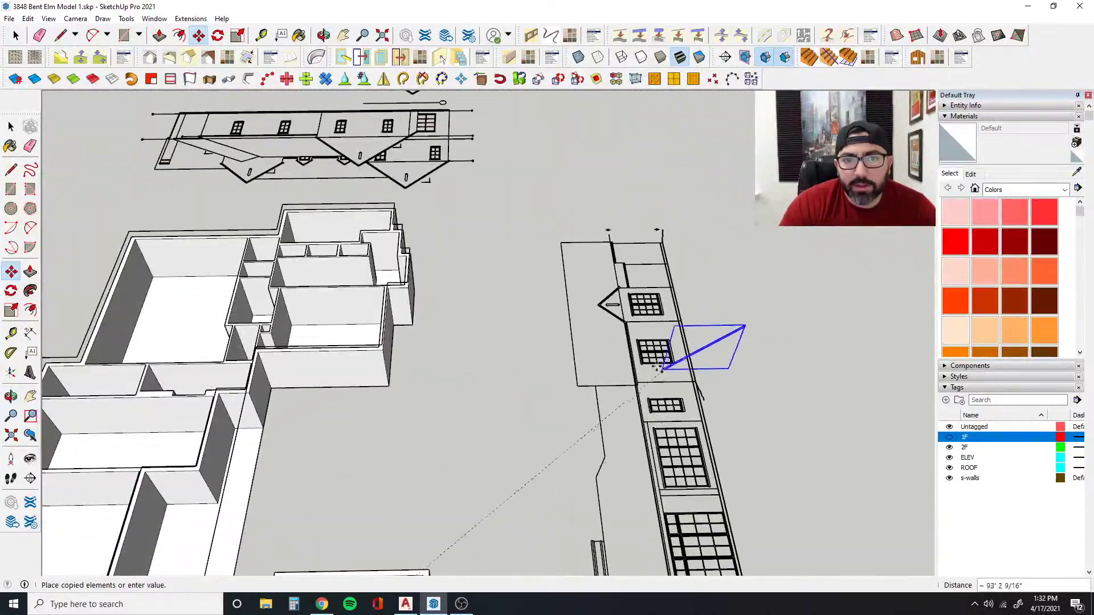
{"action": "scroll", "coordinate": [656, 369], "scroll_direction": "down", "scroll_amount": 1}
{"action": "scroll", "coordinate": [376, 258], "scroll_direction": "up", "scroll_amount": 2}
{"action": "middle_click_drag", "start_coordinate": [367, 260], "coordinate": [979, 376]}
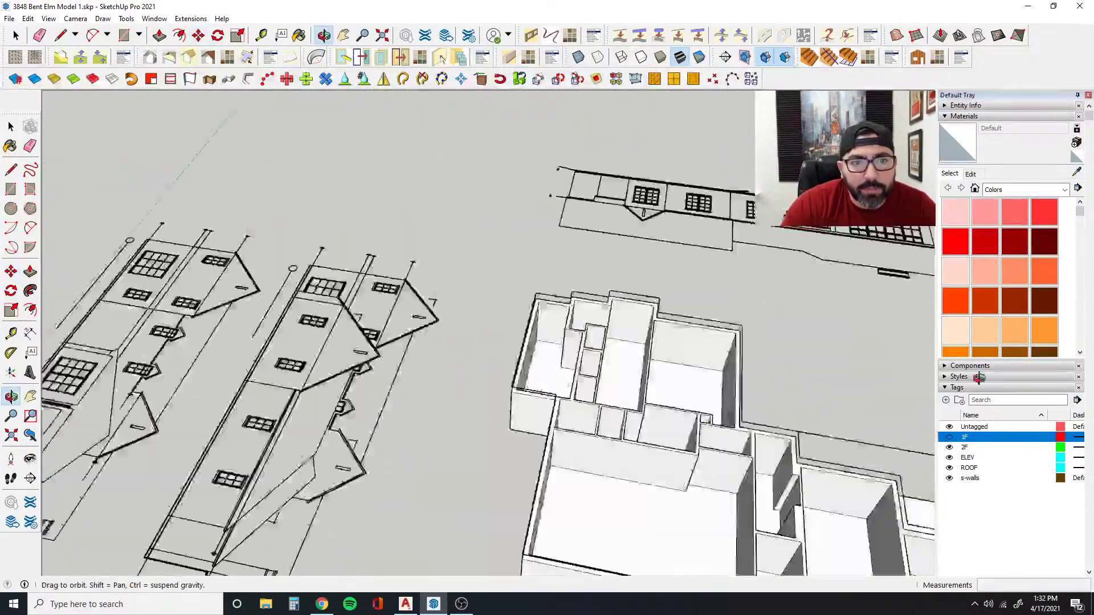
{"action": "middle_click_drag", "start_coordinate": [444, 382], "coordinate": [900, 425]}
{"action": "middle_click_drag", "start_coordinate": [550, 486], "coordinate": [463, 476], "text": "shift"}
{"action": "middle_click_drag", "start_coordinate": [430, 177], "coordinate": [412, 334], "text": "shift"}
{"action": "scroll", "coordinate": [419, 325], "scroll_direction": "up", "scroll_amount": 1}
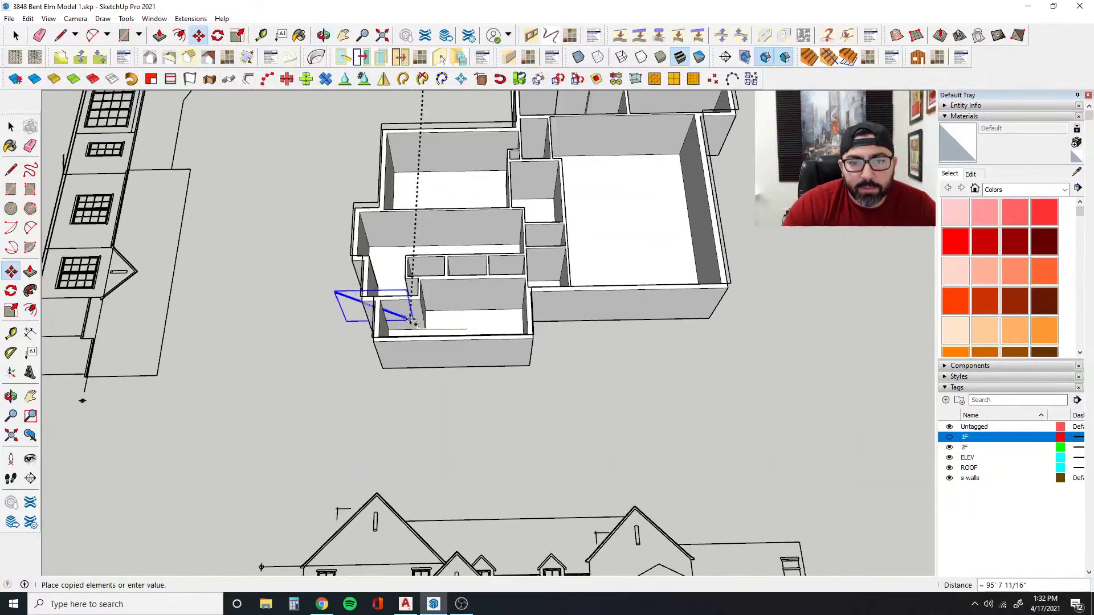
{"action": "scroll", "coordinate": [418, 326], "scroll_direction": "down", "scroll_amount": 5}
{"action": "middle_click_drag", "start_coordinate": [419, 409], "coordinate": [420, 361]}
{"action": "scroll", "coordinate": [418, 357], "scroll_direction": "up", "scroll_amount": 5}
{"action": "scroll", "coordinate": [409, 368], "scroll_direction": "up", "scroll_amount": 6}
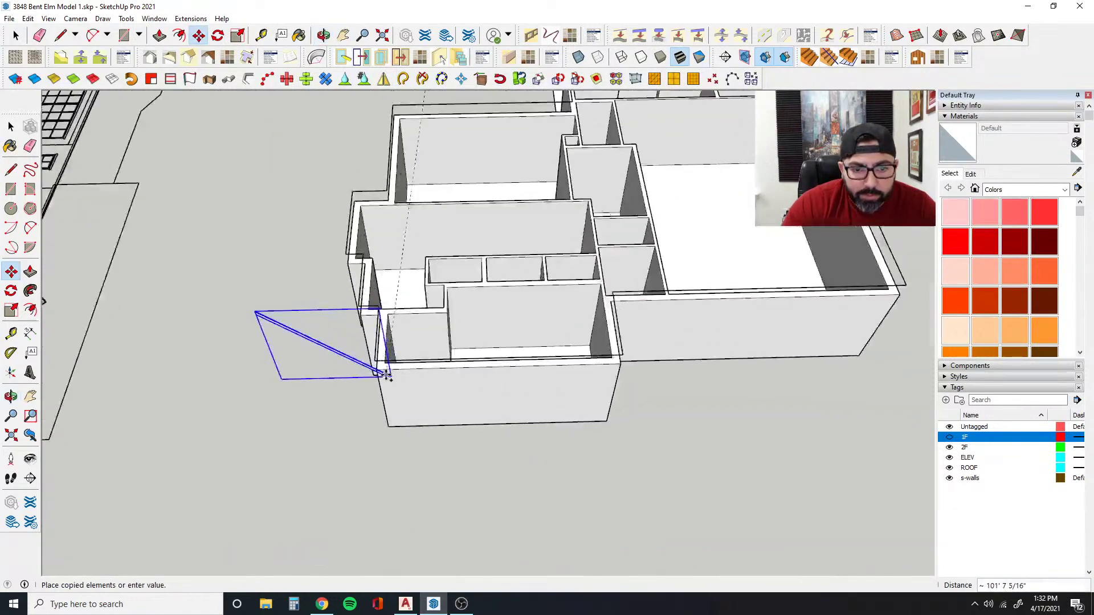
{"action": "middle_click_drag", "start_coordinate": [794, 417], "coordinate": [768, 390]}
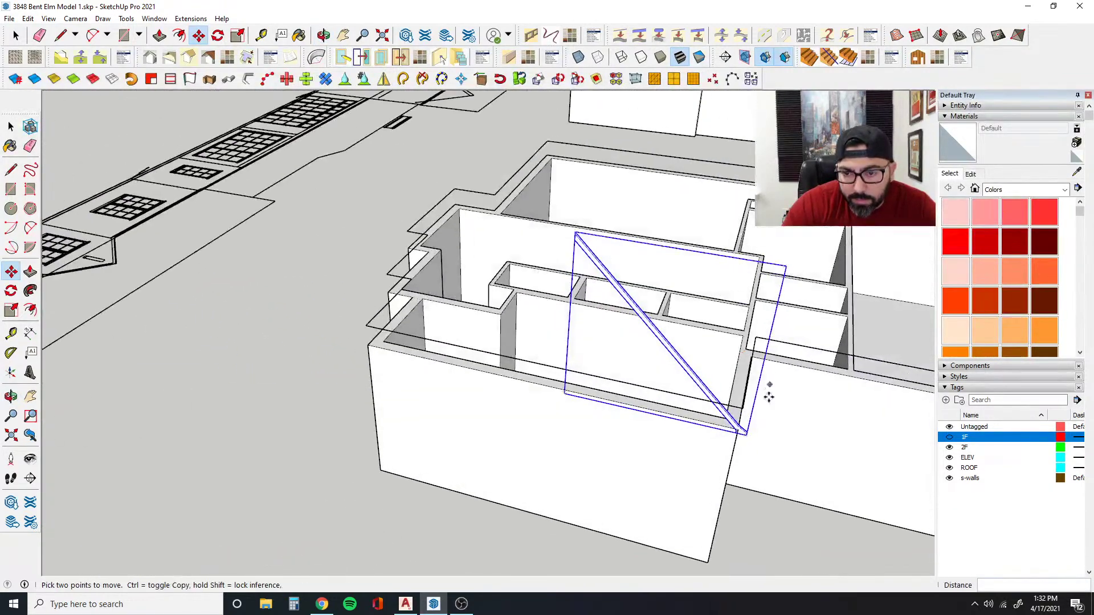
- Copy the rear wing's rafter along the end wall to its opposite outer corner
{"action": "scroll", "coordinate": [731, 438], "scroll_direction": "up", "scroll_amount": 4}
{"action": "key", "text": "ctrl"}
{"action": "left_click", "coordinate": [734, 428]}
{"action": "middle_click_drag", "start_coordinate": [279, 374], "coordinate": [732, 439], "text": "shift"}
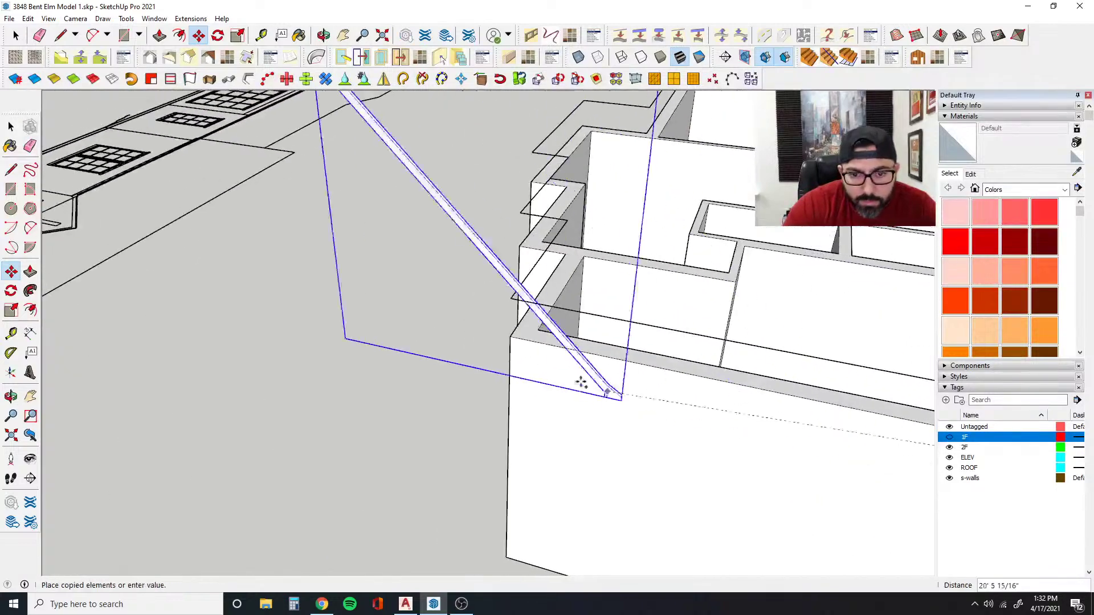
{"action": "left_click", "coordinate": [513, 339]}
- Rotate the end wall's second rafter 180 degrees about the outer wall corner so it faces the first rafter
{"action": "left_click", "coordinate": [11, 291]}
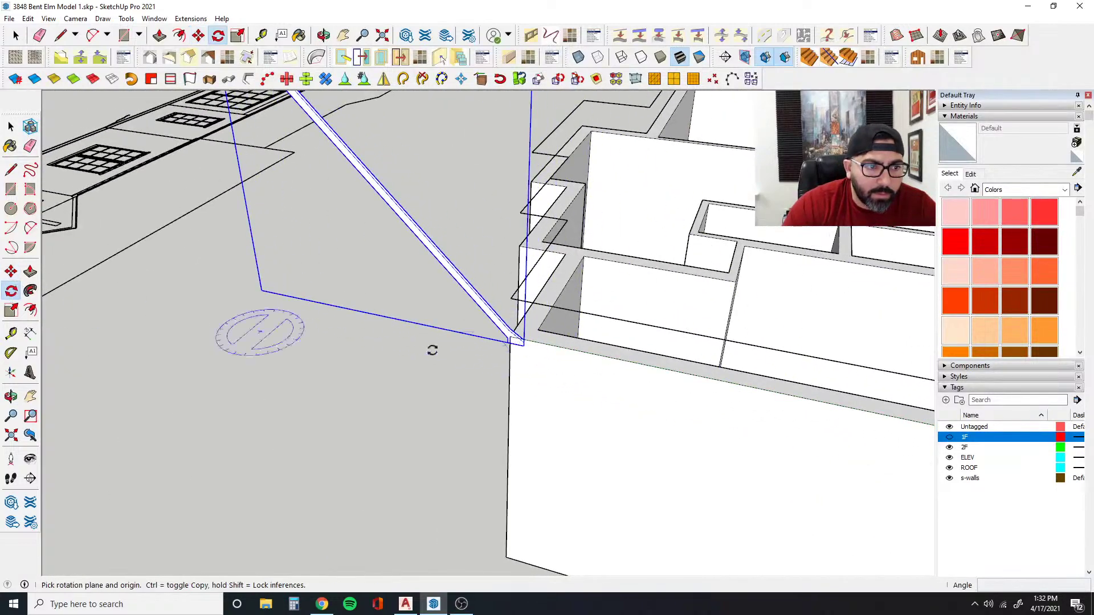
{"action": "middle_click_drag", "start_coordinate": [251, 329], "coordinate": [445, 276]}
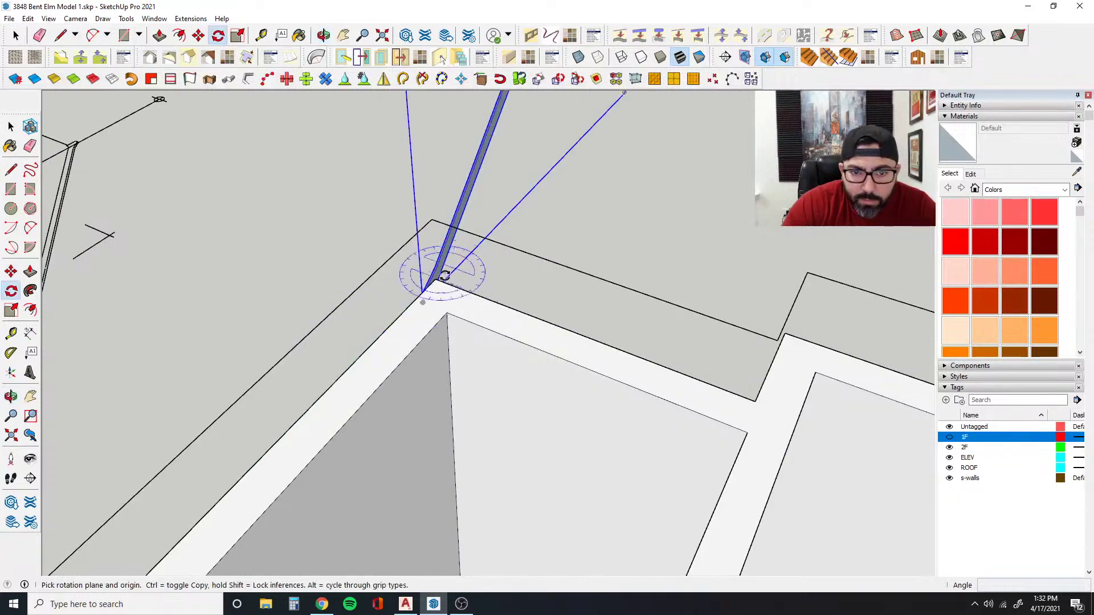
{"action": "left_click", "coordinate": [436, 280]}
{"action": "left_click", "coordinate": [446, 313]}
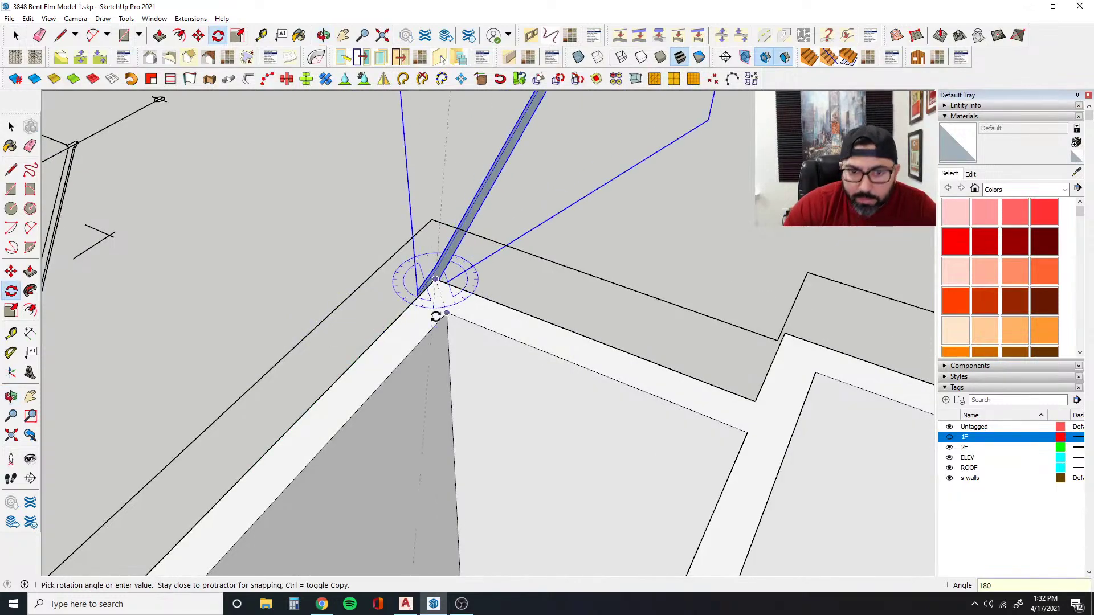
{"action": "key", "text": "Return"}
- Copy the rotated rafter from the end wall corner to a front corner of the projecting bay on the wing's side
{"action": "left_click", "coordinate": [11, 272]}
{"action": "middle_click_drag", "start_coordinate": [513, 354], "coordinate": [717, 397]}
{"action": "middle_click_drag", "start_coordinate": [575, 339], "coordinate": [576, 351]}
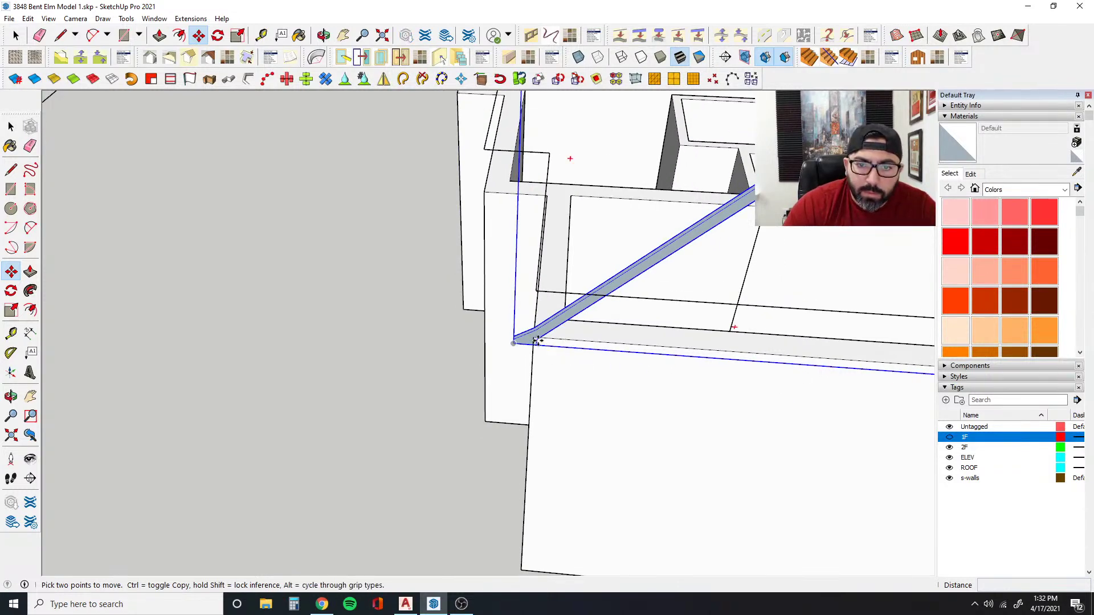
{"action": "left_click", "coordinate": [537, 341]}
{"action": "scroll", "coordinate": [566, 358], "scroll_direction": "down", "scroll_amount": 5}
{"action": "middle_click_drag", "start_coordinate": [566, 359], "coordinate": [891, 365]}
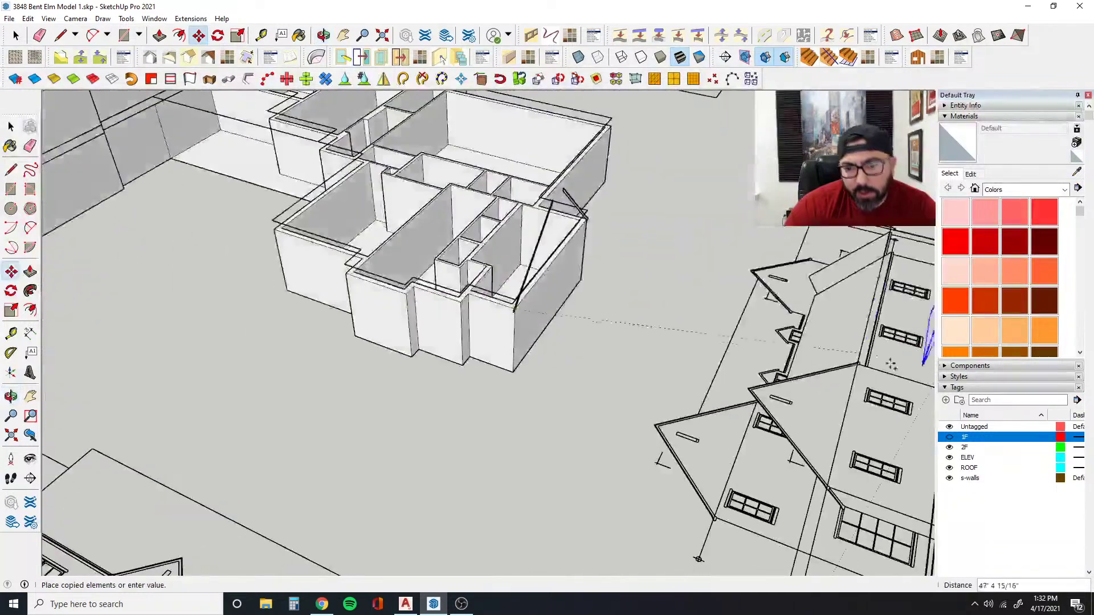
{"action": "scroll", "coordinate": [890, 365], "scroll_direction": "down", "scroll_amount": 3}
{"action": "middle_click_drag", "start_coordinate": [575, 336], "coordinate": [725, 350]}
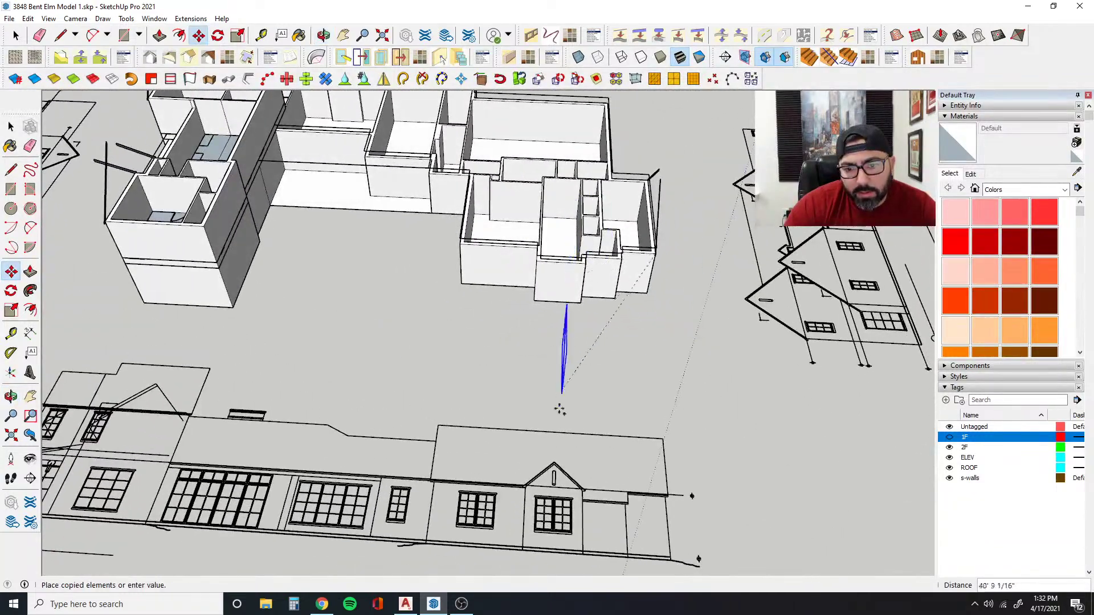
{"action": "middle_click_drag", "start_coordinate": [560, 409], "coordinate": [545, 435], "text": "shift"}
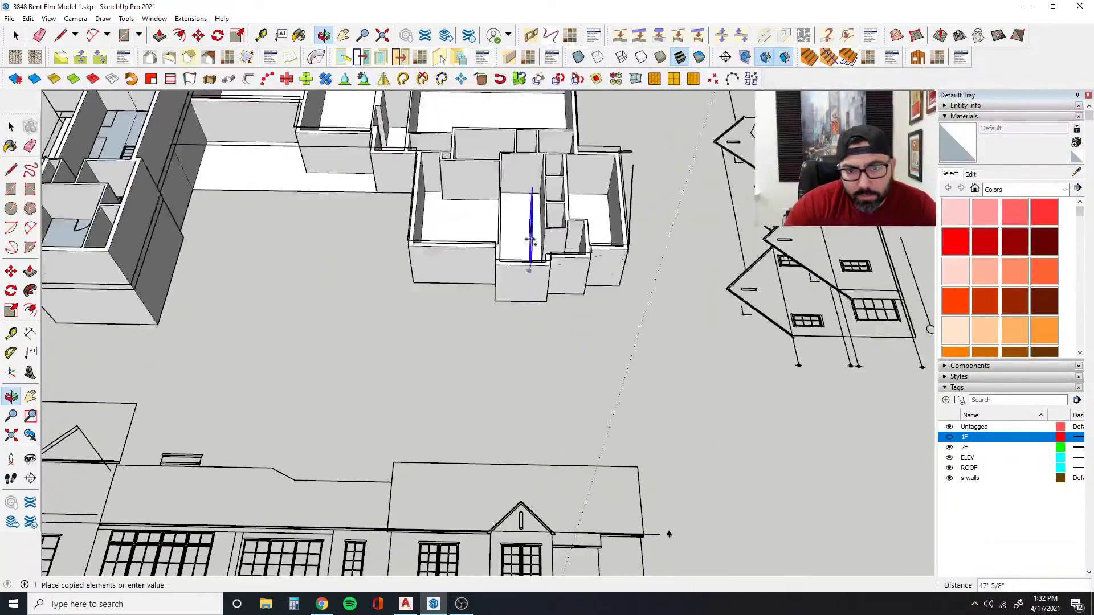
{"action": "scroll", "coordinate": [530, 240], "scroll_direction": "up", "scroll_amount": 6}
{"action": "middle_click_drag", "start_coordinate": [461, 340], "coordinate": [42, 264]}
- Rotate the bay's rafter 90 degrees about the bay corner so it lines up with the bay's front wall
{"action": "left_click", "coordinate": [20, 290]}
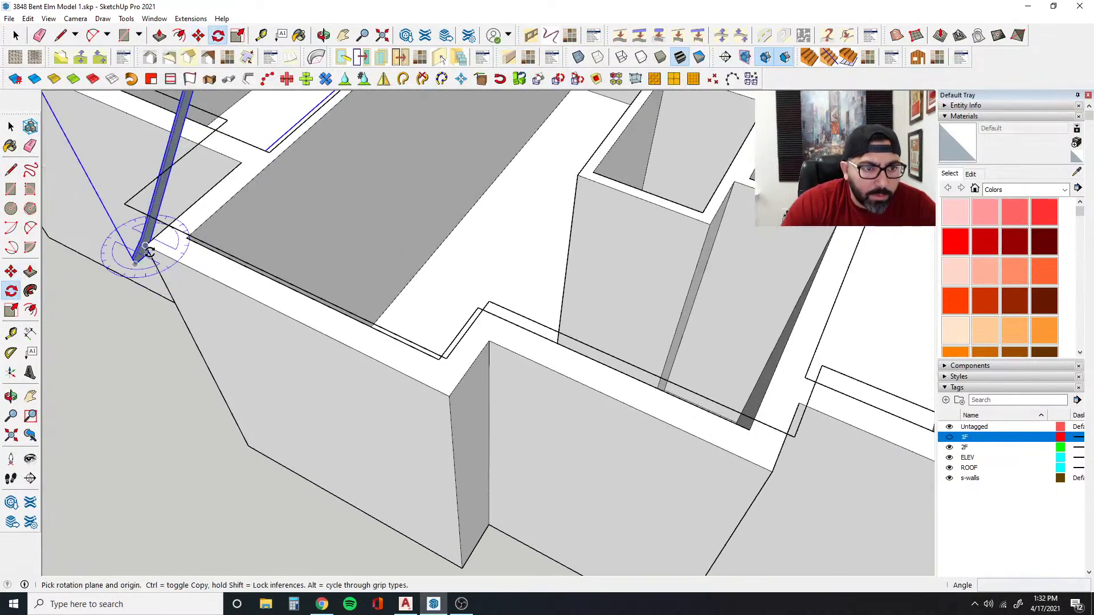
{"action": "left_click", "coordinate": [177, 253]}
{"action": "type", "text": "90"}
{"action": "key", "text": "Return"}
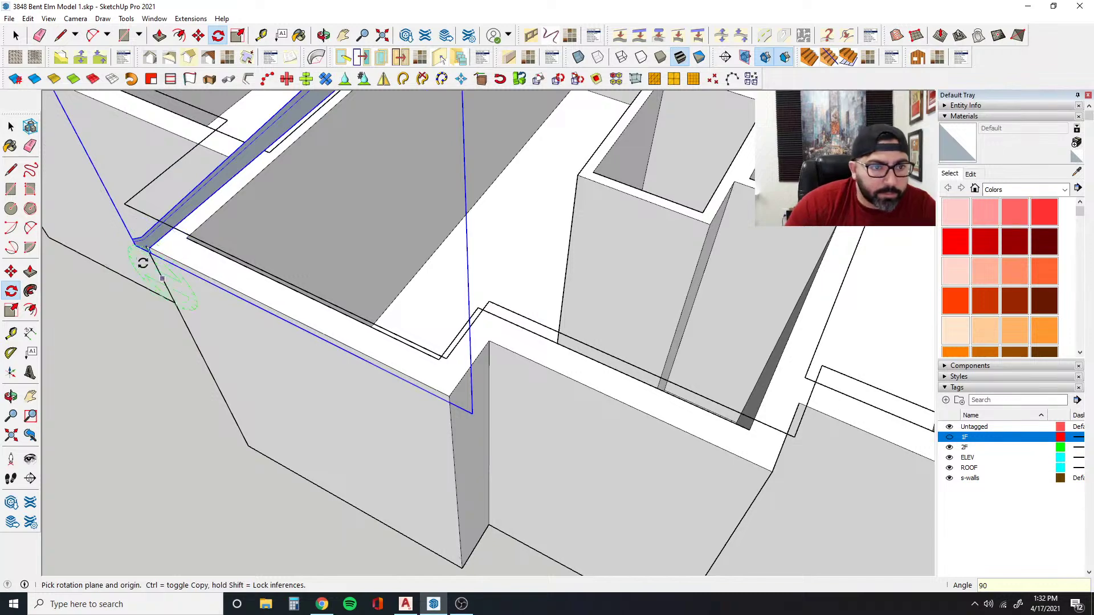
- Copy the bay's rafter along its front wall to the opposite bay corner
{"action": "left_click", "coordinate": [12, 273]}
{"action": "middle_click_drag", "start_coordinate": [137, 257], "coordinate": [145, 260]}
{"action": "left_click", "coordinate": [140, 259]}
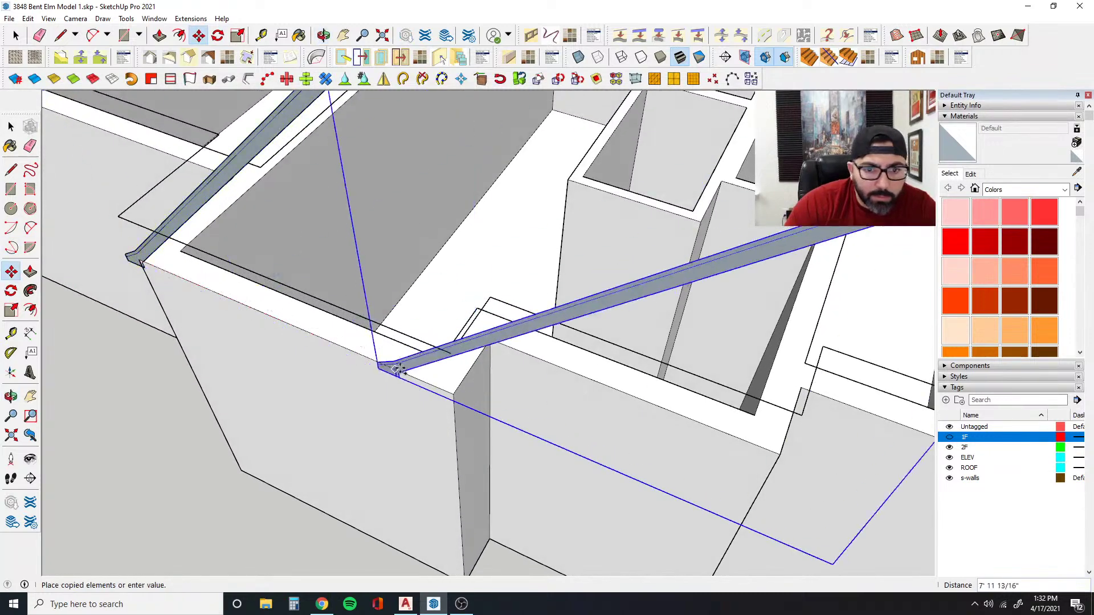
- Rotate the bay's second rafter 180 degrees about its wall corner so it faces the first one
{"action": "left_click", "coordinate": [11, 291]}
{"action": "middle_click_drag", "start_coordinate": [433, 393], "coordinate": [330, 342]}
{"action": "scroll", "coordinate": [489, 300], "scroll_direction": "up", "scroll_amount": 4}
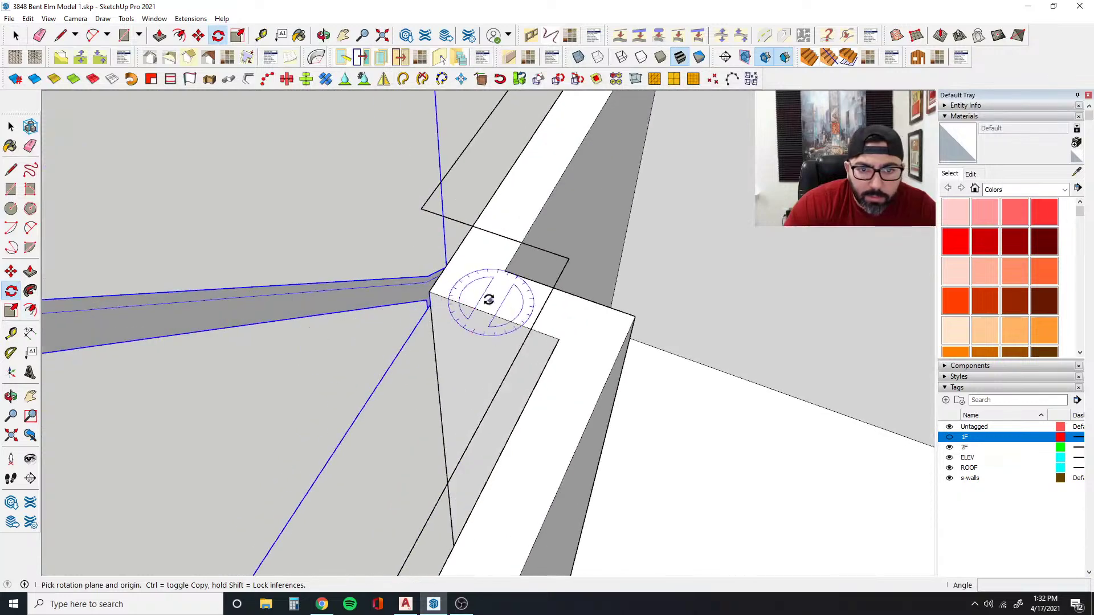
{"action": "left_click", "coordinate": [429, 291]}
{"action": "left_click", "coordinate": [456, 288]}
{"action": "left_click", "coordinate": [484, 280]}
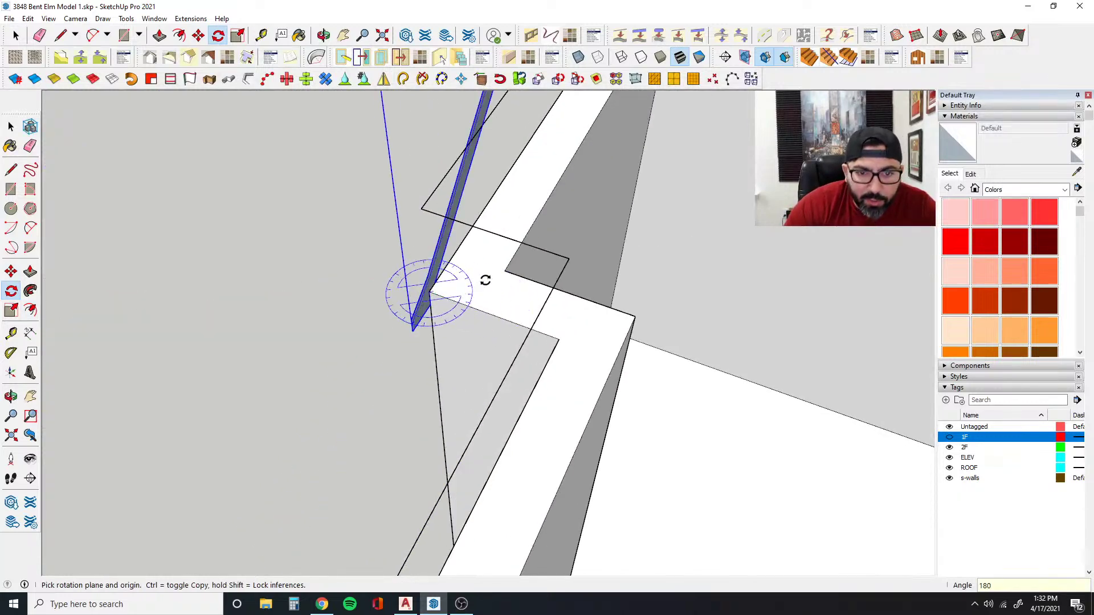
{"action": "left_click", "coordinate": [11, 272]}
{"action": "middle_click_drag", "start_coordinate": [73, 289], "coordinate": [797, 294]}
{"action": "scroll", "coordinate": [764, 294], "scroll_direction": "down", "scroll_amount": 4}
{"action": "middle_click_drag", "start_coordinate": [586, 354], "coordinate": [625, 311]}
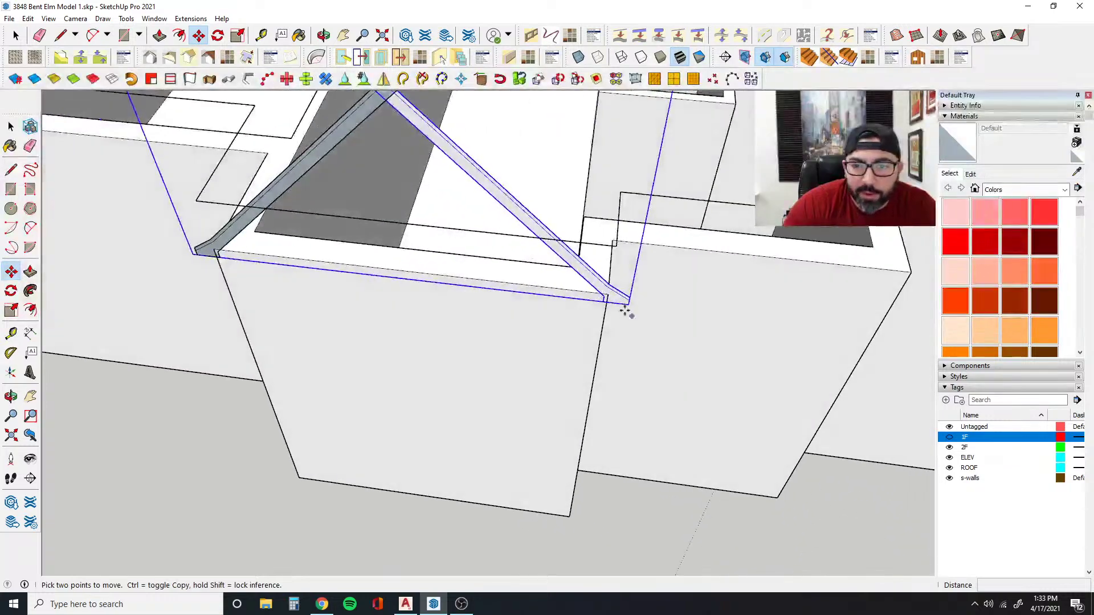
{"action": "scroll", "coordinate": [607, 298], "scroll_direction": "up", "scroll_amount": 2}
{"action": "scroll", "coordinate": [599, 298], "scroll_direction": "down", "scroll_amount": 3}
{"action": "scroll", "coordinate": [587, 299], "scroll_direction": "down", "scroll_amount": 3}
{"action": "scroll", "coordinate": [587, 298], "scroll_direction": "up", "scroll_amount": 2}
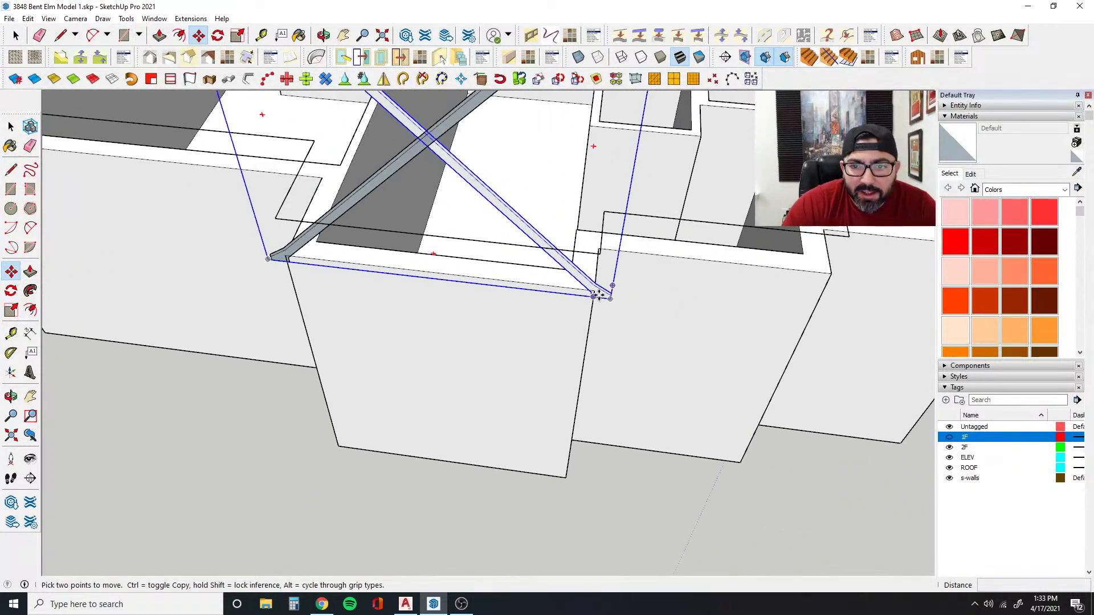
{"action": "left_click", "coordinate": [593, 295]}
{"action": "key", "text": "ctrl"}
{"action": "scroll", "coordinate": [508, 330], "scroll_direction": "down", "scroll_amount": 6}
{"action": "middle_click_drag", "start_coordinate": [376, 314], "coordinate": [594, 347], "text": "shift"}
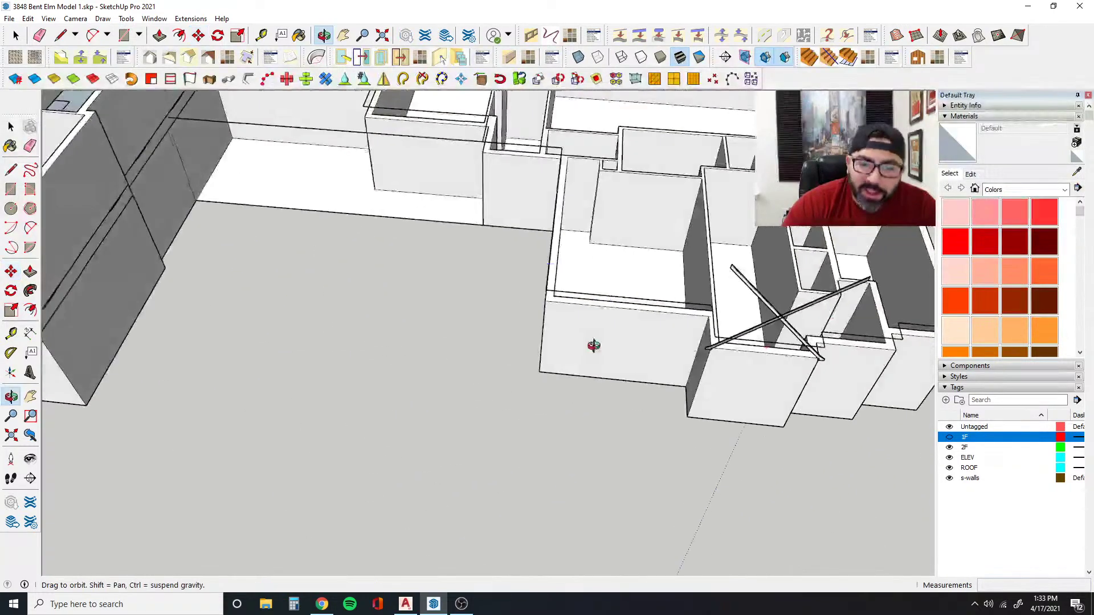
{"action": "scroll", "coordinate": [590, 342], "scroll_direction": "down", "scroll_amount": 3}
{"action": "scroll", "coordinate": [587, 339], "scroll_direction": "down", "scroll_amount": 5}
{"action": "scroll", "coordinate": [657, 316], "scroll_direction": "up", "scroll_amount": 3}
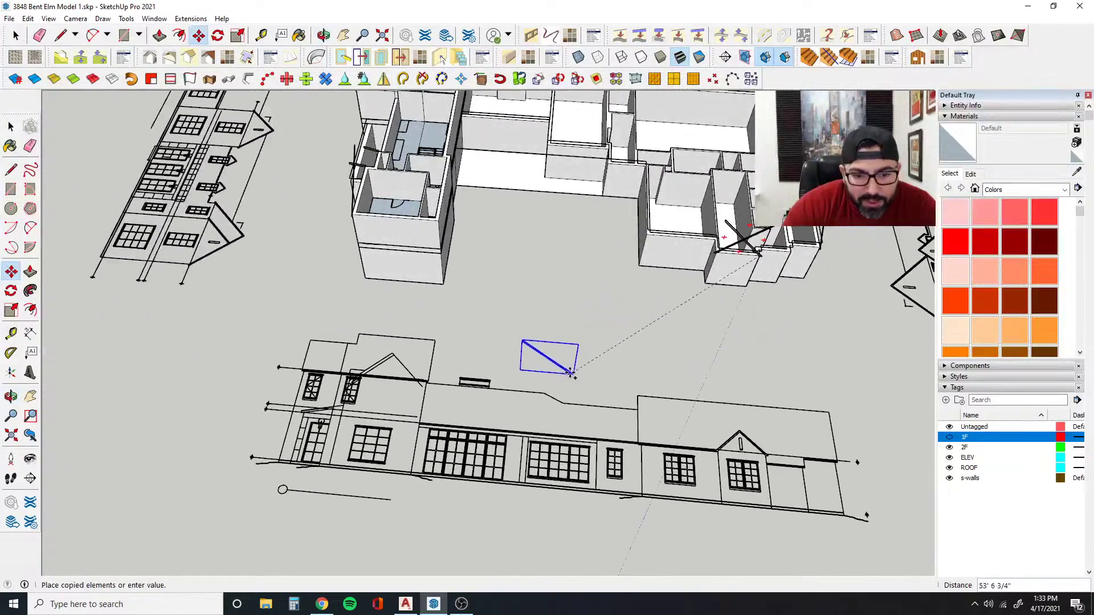
{"action": "middle_click_drag", "start_coordinate": [533, 321], "coordinate": [613, 313]}
{"action": "scroll", "coordinate": [579, 353], "scroll_direction": "up", "scroll_amount": 3}
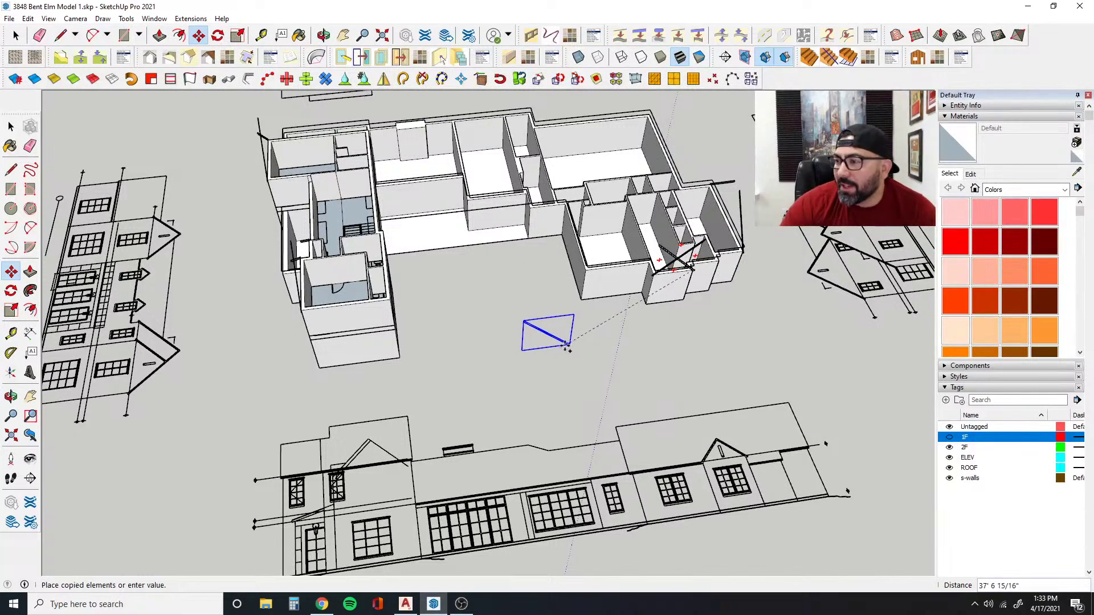
{"action": "middle_click_drag", "start_coordinate": [512, 300], "coordinate": [454, 279]}
{"action": "middle_click_drag", "start_coordinate": [530, 263], "coordinate": [358, 282]}
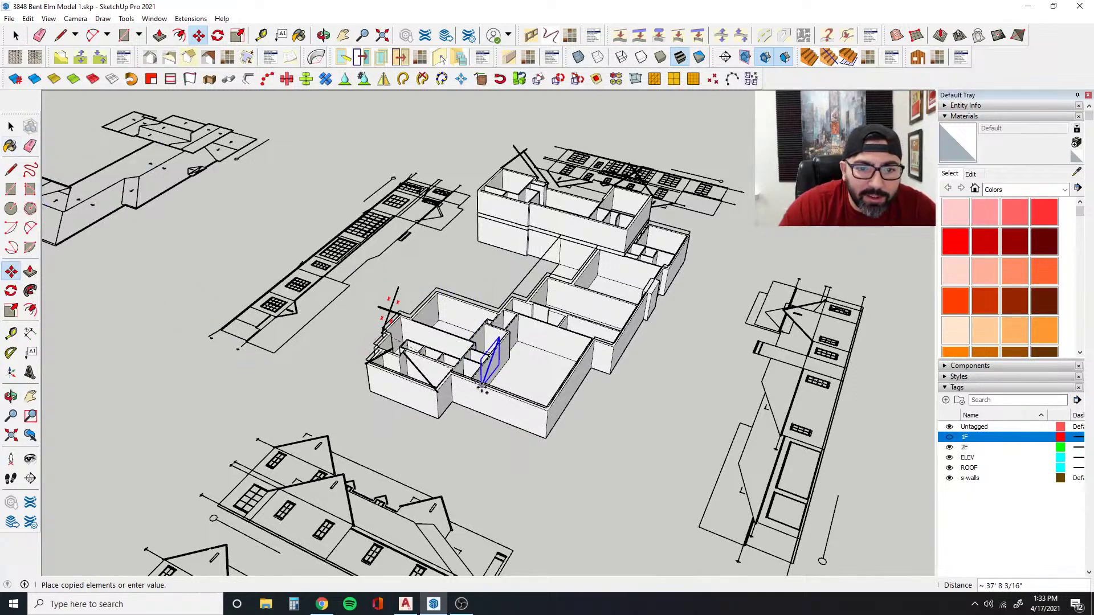
{"action": "middle_click_drag", "start_coordinate": [483, 389], "coordinate": [602, 317]}
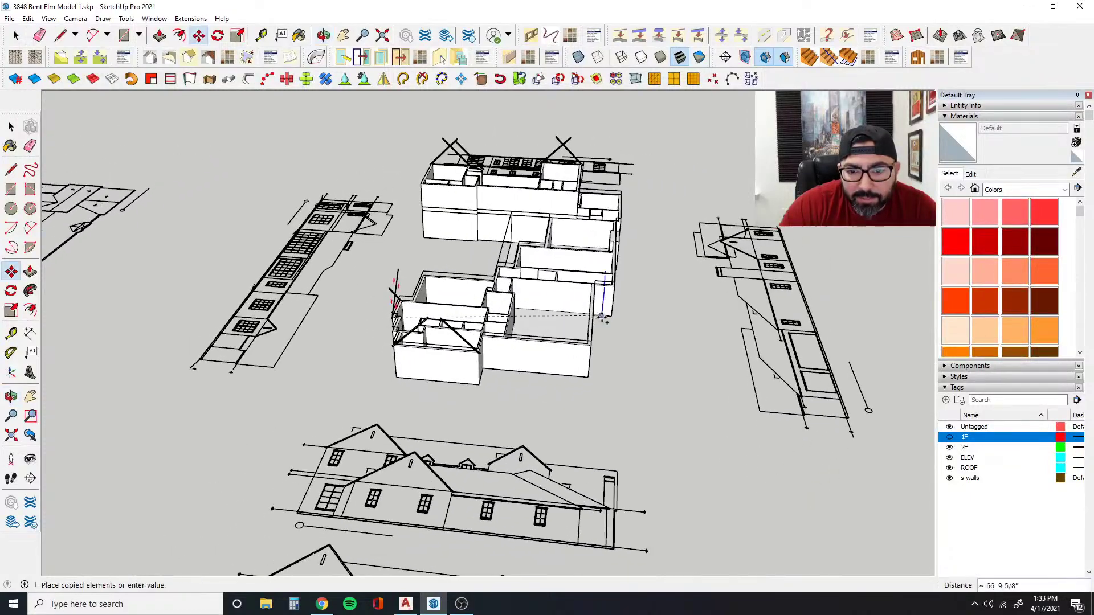
{"action": "scroll", "coordinate": [602, 317], "scroll_direction": "down", "scroll_amount": 3}
{"action": "scroll", "coordinate": [570, 228], "scroll_direction": "up", "scroll_amount": 5}
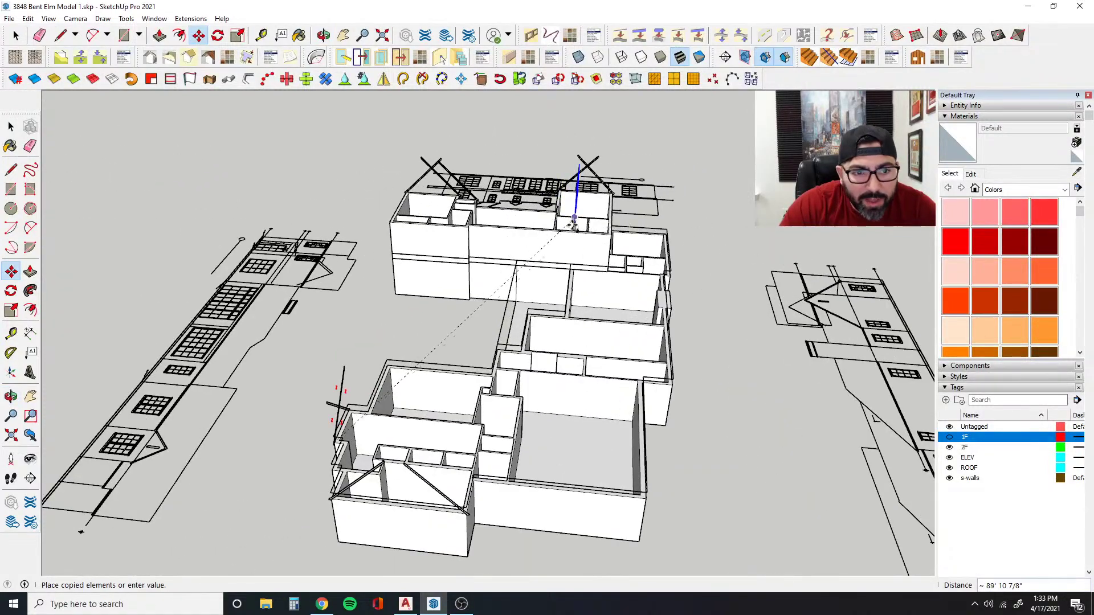
{"action": "middle_click_drag", "start_coordinate": [573, 221], "coordinate": [550, 222]}
{"action": "scroll", "coordinate": [552, 221], "scroll_direction": "up", "scroll_amount": 2}
{"action": "key", "text": "Escape"}
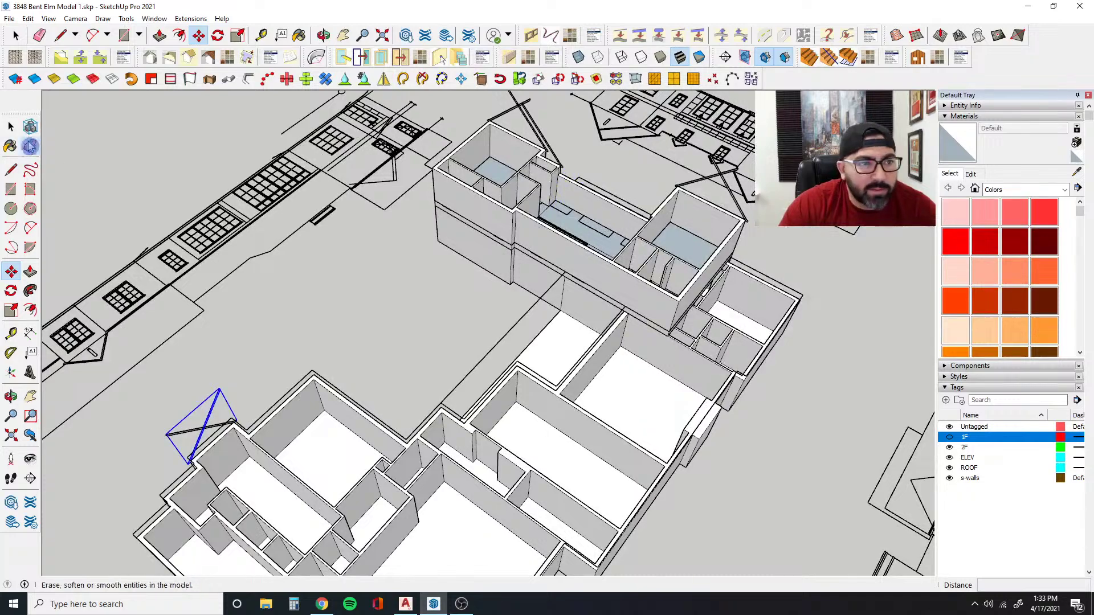
- Examine the elevation drawings beside the model for the roof and wall heights between the gables
{"action": "scroll", "coordinate": [171, 170], "scroll_direction": "down", "scroll_amount": 5}
{"action": "middle_click_drag", "start_coordinate": [319, 319], "coordinate": [647, 386]}
{"action": "scroll", "coordinate": [527, 430], "scroll_direction": "up", "scroll_amount": 3}
{"action": "middle_click_drag", "start_coordinate": [524, 430], "coordinate": [536, 373], "text": "shift"}
{"action": "scroll", "coordinate": [490, 322], "scroll_direction": "up", "scroll_amount": 3}
{"action": "middle_click_drag", "start_coordinate": [501, 337], "coordinate": [539, 317]}
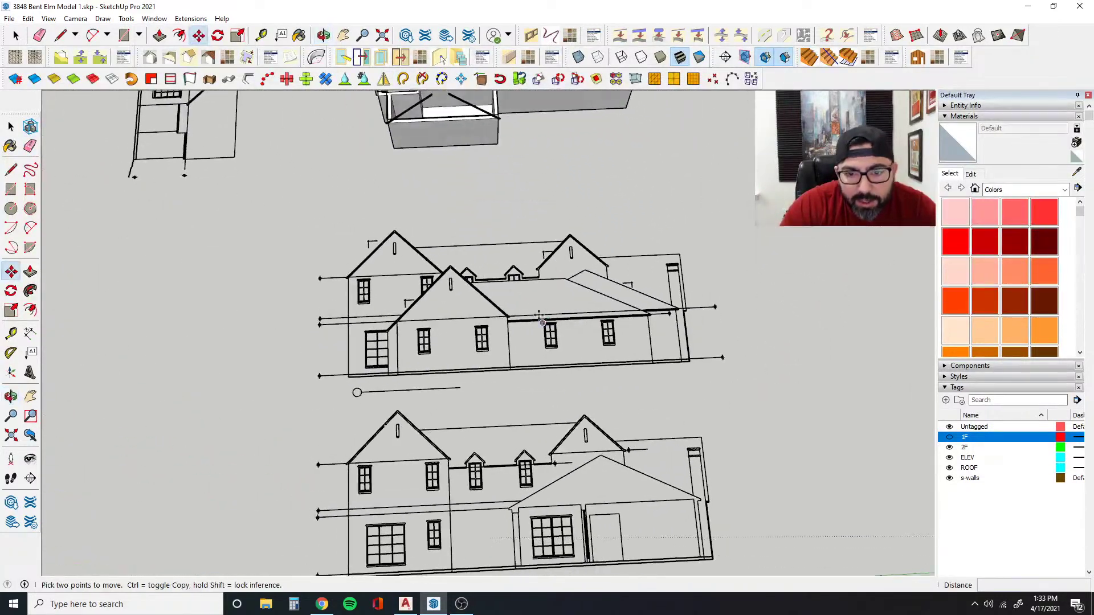
{"action": "middle_click_drag", "start_coordinate": [408, 108], "coordinate": [423, 356], "text": "shift"}
{"action": "scroll", "coordinate": [422, 245], "scroll_direction": "up", "scroll_amount": 5}
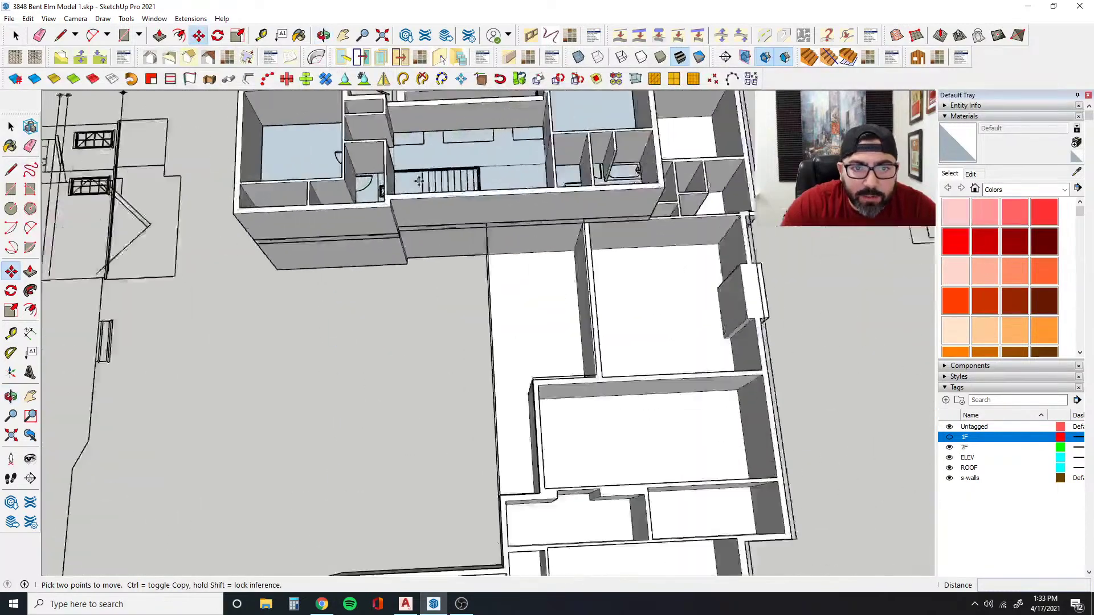
- Open the second-floor wall group and draw lines across the wall top at both ends of the wall beside the stairs
{"action": "left_click", "coordinate": [12, 125]}
{"action": "scroll", "coordinate": [409, 194], "scroll_direction": "up", "scroll_amount": 4}
{"action": "middle_click_drag", "start_coordinate": [412, 225], "coordinate": [373, 282], "text": "shift"}
{"action": "triple_click", "coordinate": [376, 282]}
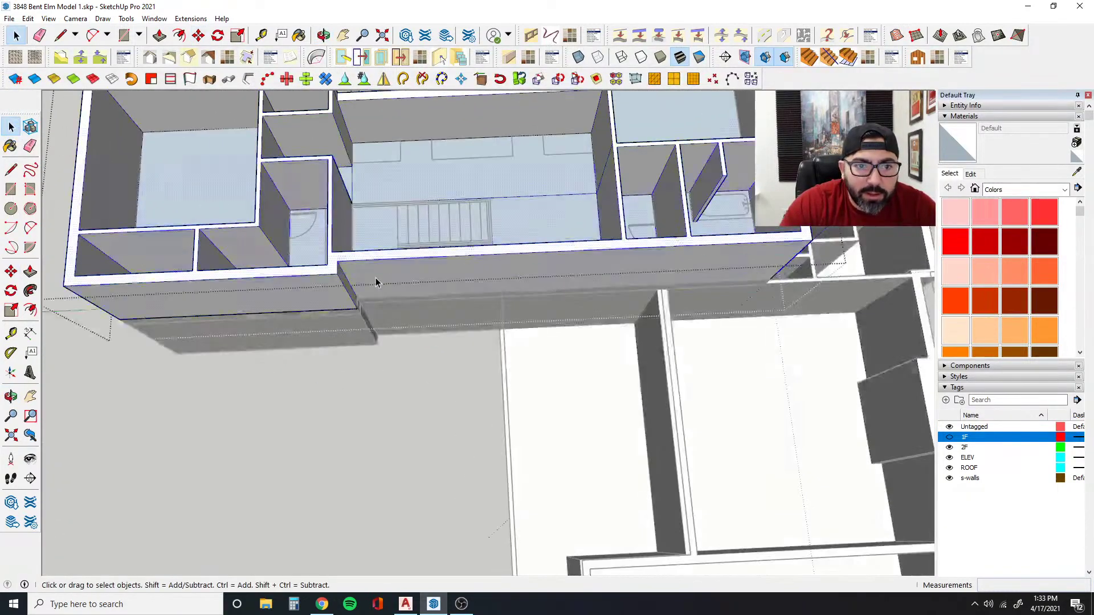
{"action": "scroll", "coordinate": [357, 265], "scroll_direction": "up", "scroll_amount": 2}
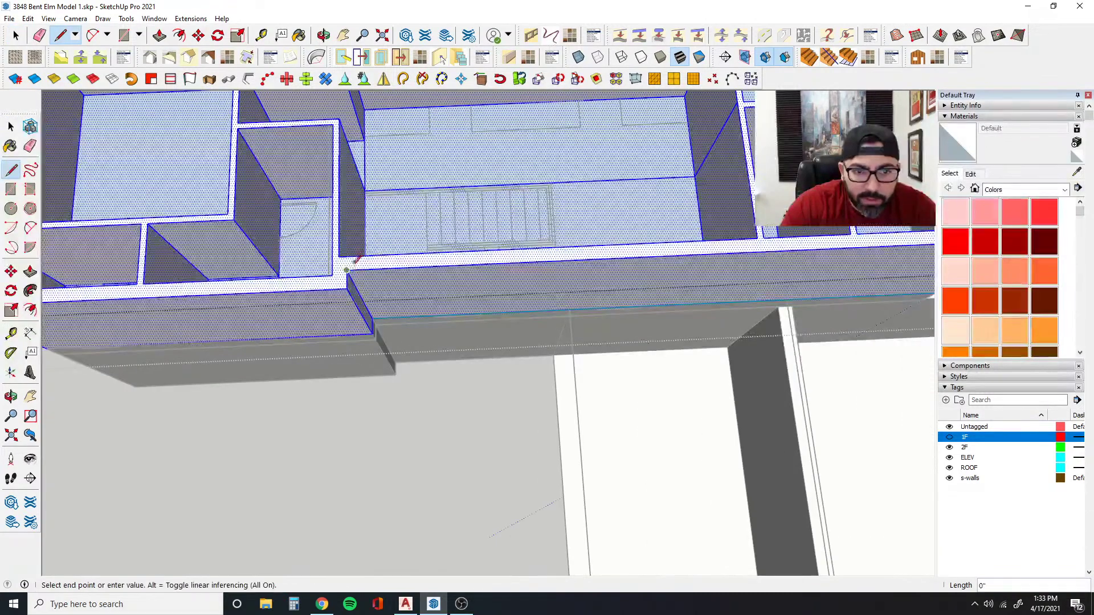
{"action": "middle_click_drag", "start_coordinate": [347, 257], "coordinate": [533, 310]}
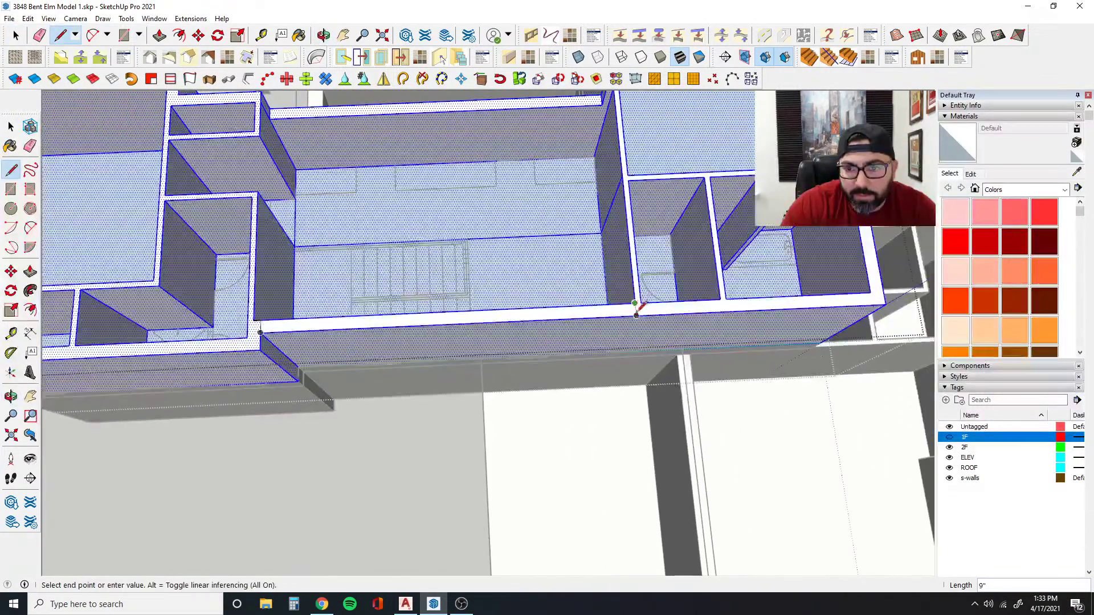
- Push the top of the wall section beside the stairs down 2'
{"action": "left_click", "coordinate": [30, 271]}
{"action": "middle_click_drag", "start_coordinate": [296, 344], "coordinate": [231, 216]}
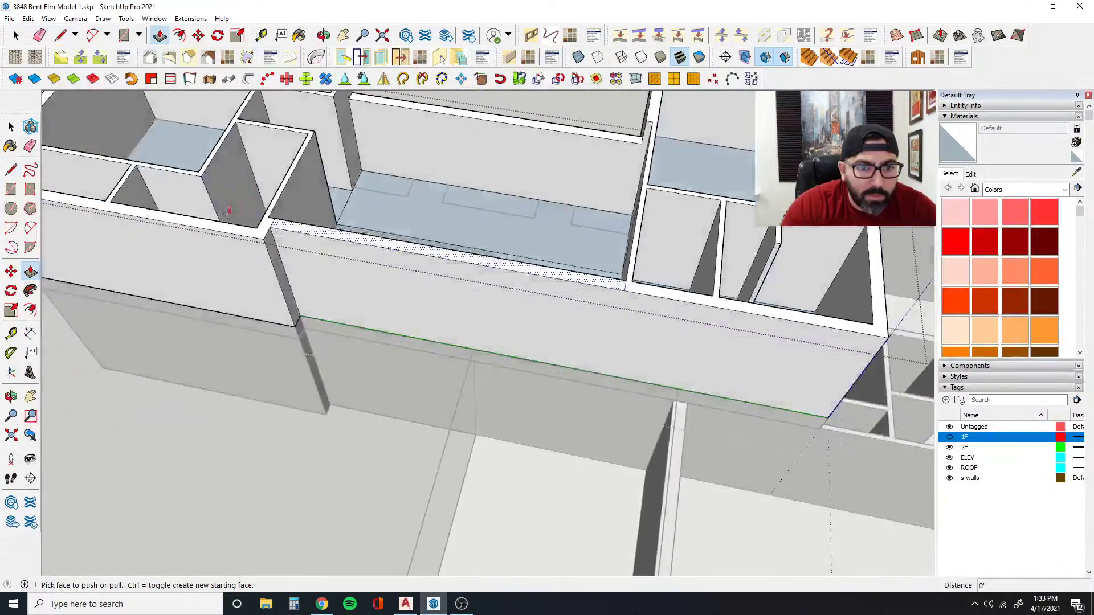
{"action": "left_click", "coordinate": [312, 234]}
{"action": "type", "text": "2"}
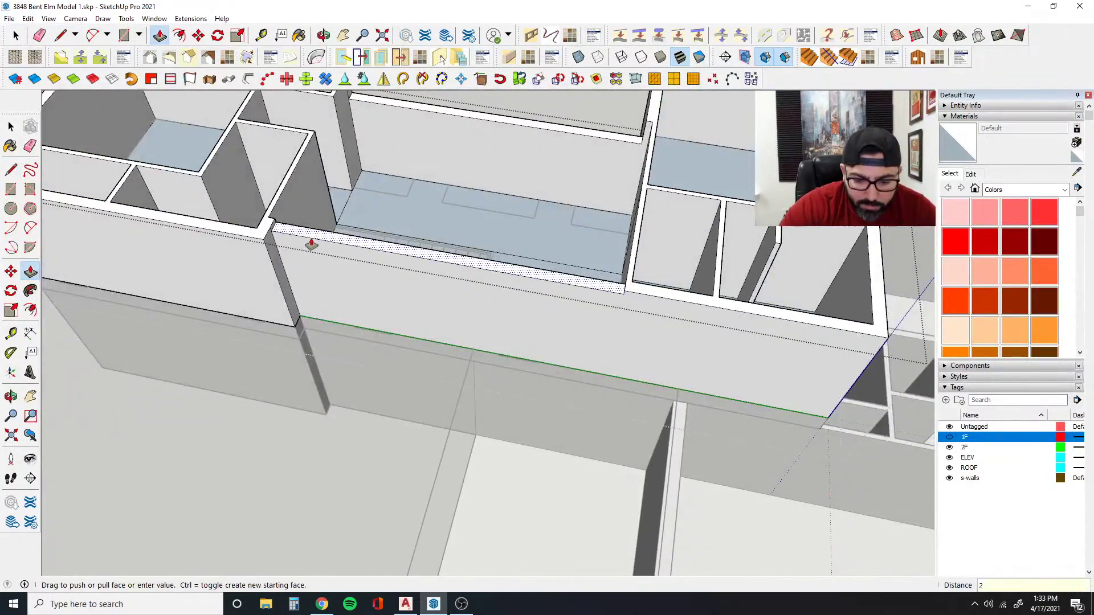
{"action": "type", "text": "'"}
{"action": "key", "text": "Return"}
- Push the exposed end of the taller exterior wall, beside the lowered section, flush with the adjoining cross wall
{"action": "left_click", "coordinate": [29, 147]}
{"action": "scroll", "coordinate": [285, 233], "scroll_direction": "up", "scroll_amount": 1}
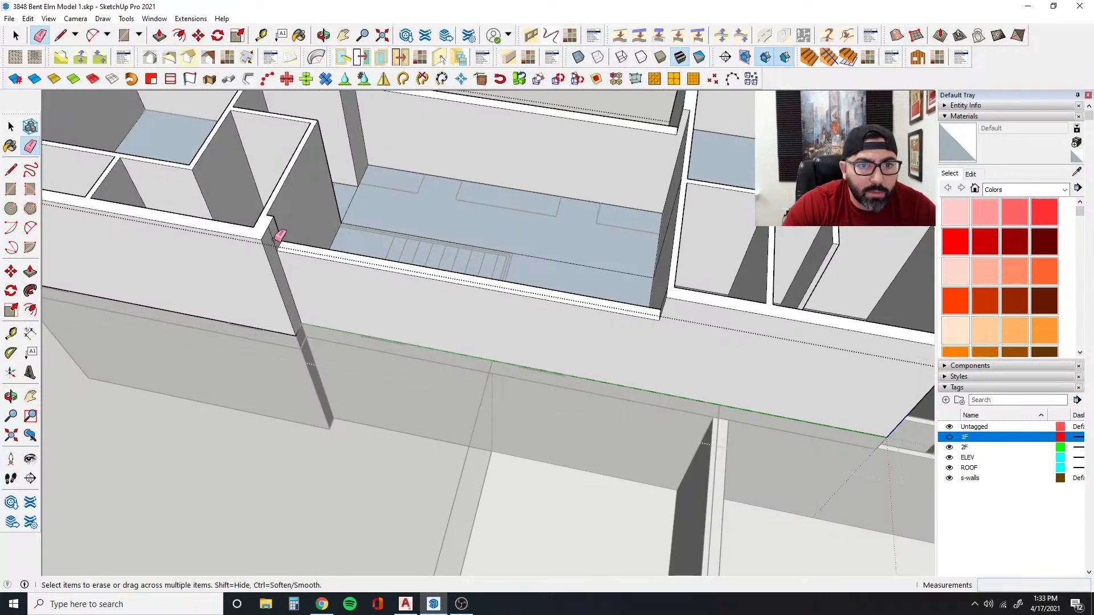
{"action": "mouse_move", "coordinate": [322, 310]}
{"action": "middle_mouse_down", "text": "shift"}
{"action": "mouse_move", "coordinate": [369, 378]}
{"action": "mouse_move", "coordinate": [311, 290]}
{"action": "middle_mouse_up", "text": "shift"}
{"action": "left_click", "coordinate": [30, 272]}
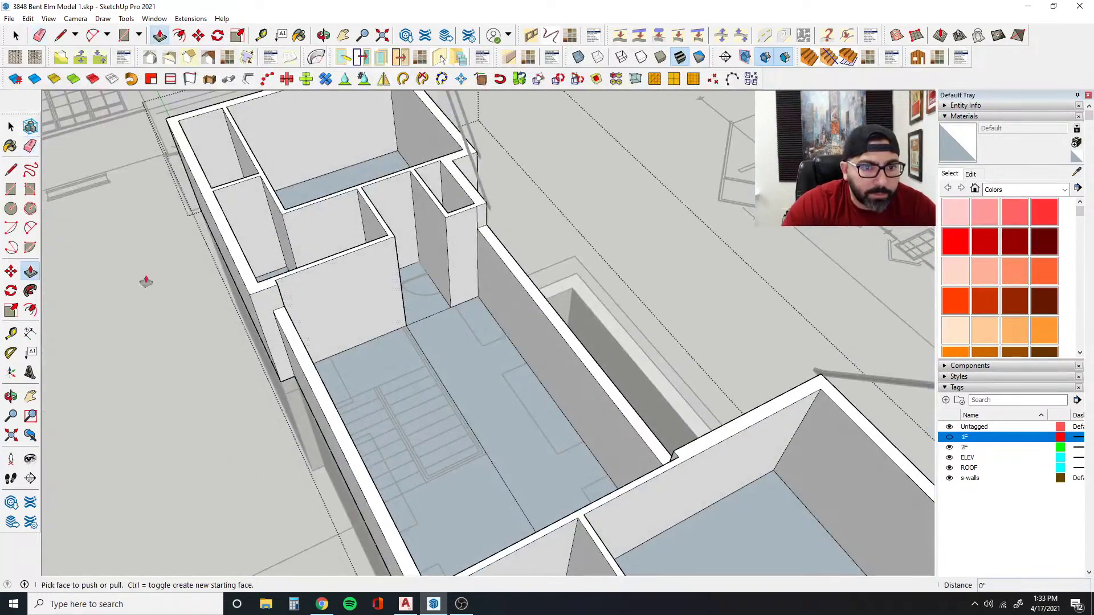
{"action": "middle_click_drag", "start_coordinate": [234, 271], "coordinate": [387, 260]}
{"action": "scroll", "coordinate": [367, 242], "scroll_direction": "up", "scroll_amount": 3}
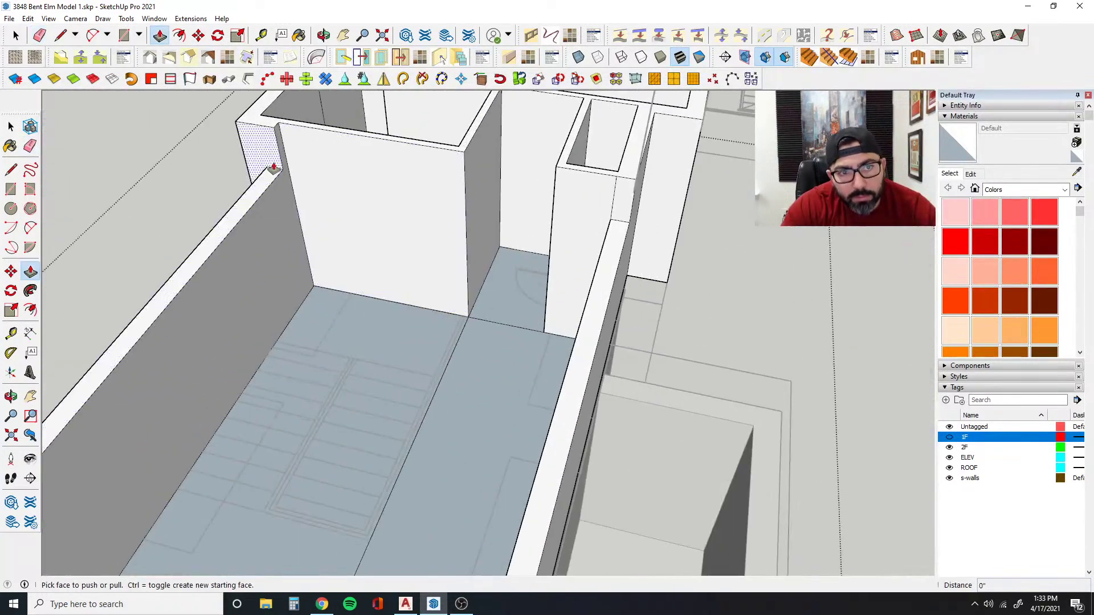
{"action": "left_click_drag", "start_coordinate": [304, 179], "coordinate": [632, 184]}
{"action": "middle_click_drag", "start_coordinate": [631, 184], "coordinate": [459, 164]}
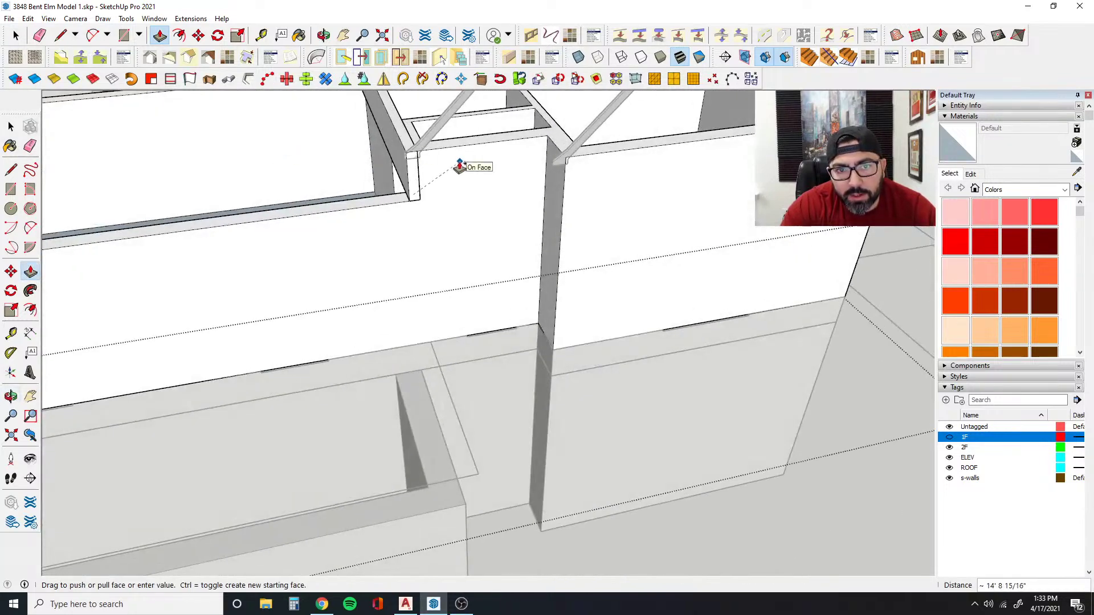
{"action": "middle_click_drag", "start_coordinate": [391, 151], "coordinate": [569, 296]}
{"action": "scroll", "coordinate": [508, 237], "scroll_direction": "down", "scroll_amount": 2}
{"action": "scroll", "coordinate": [285, 387], "scroll_direction": "up", "scroll_amount": 4}
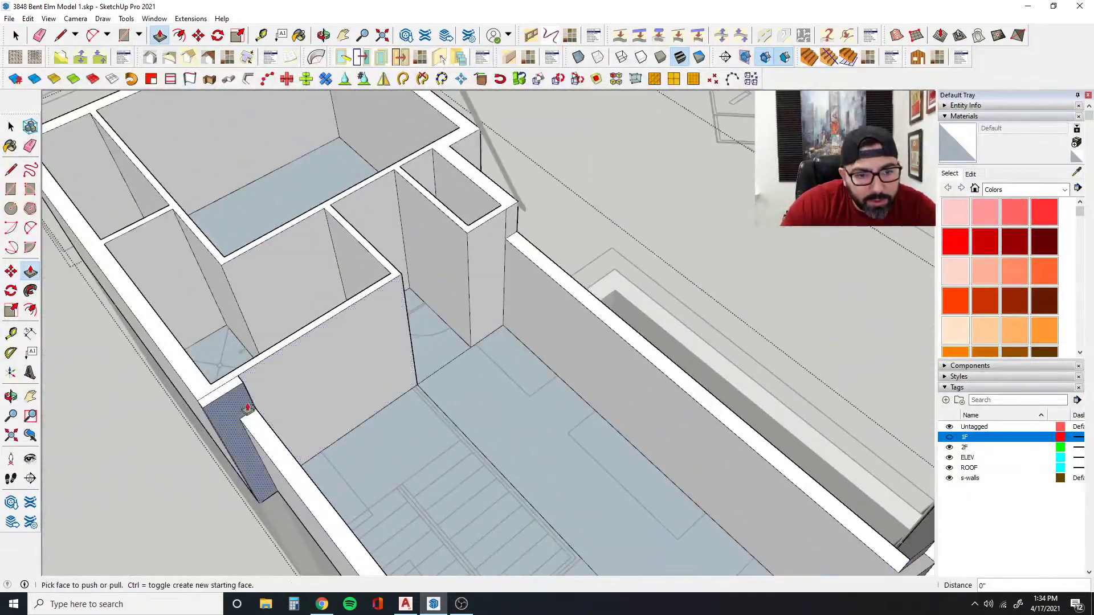
{"action": "left_click", "coordinate": [248, 408]}
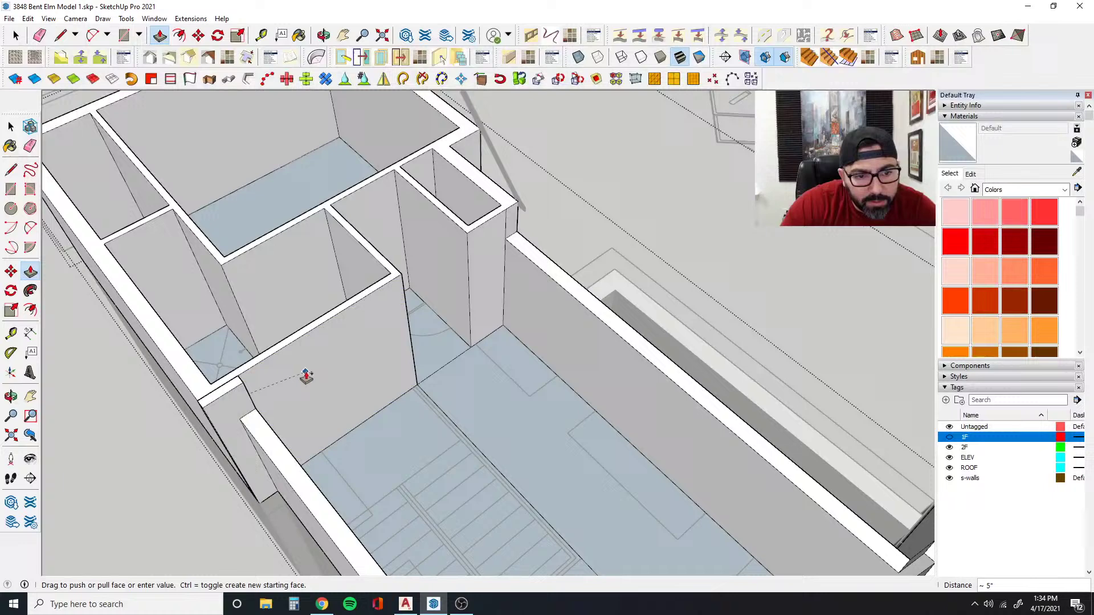
- Draw a short line at the taller wall's outer corner and check its alignment with the opposite wall corner
{"action": "left_click", "coordinate": [11, 171]}
{"action": "left_click", "coordinate": [200, 394]}
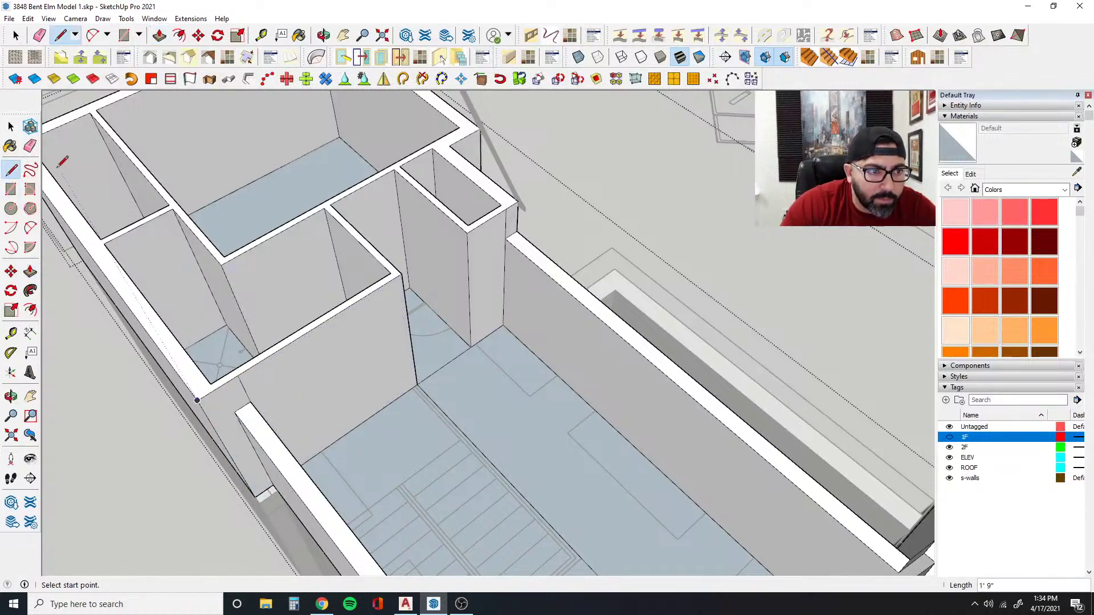
{"action": "key", "text": "e"}
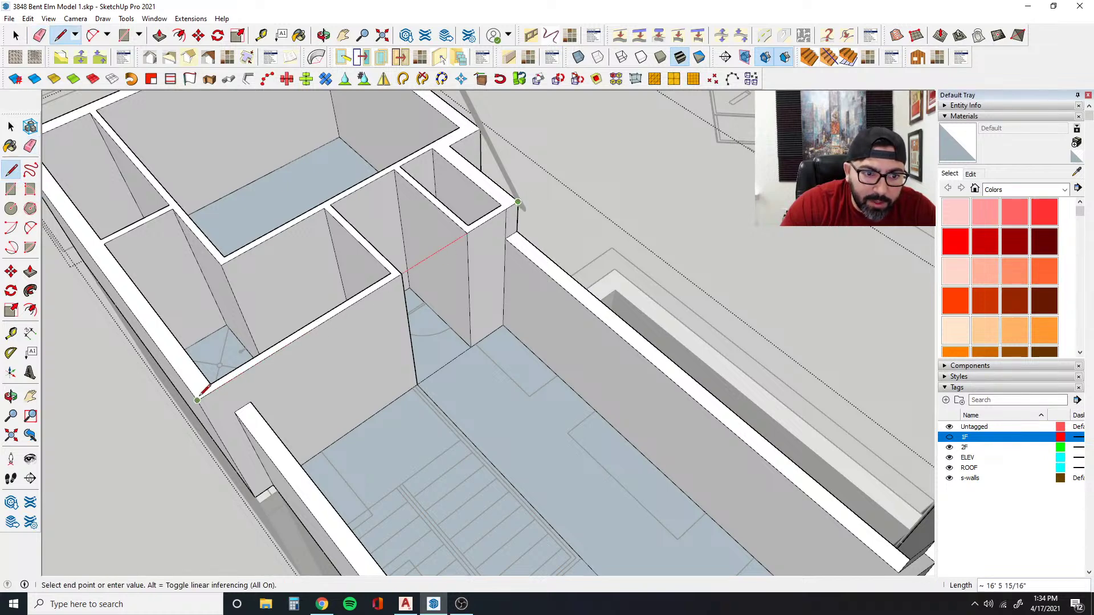
{"action": "key", "text": "Escape"}
- Leave the wall group and combine the two crossing rafters on the end gable into one group
{"action": "scroll", "coordinate": [474, 291], "scroll_direction": "down", "scroll_amount": 5}
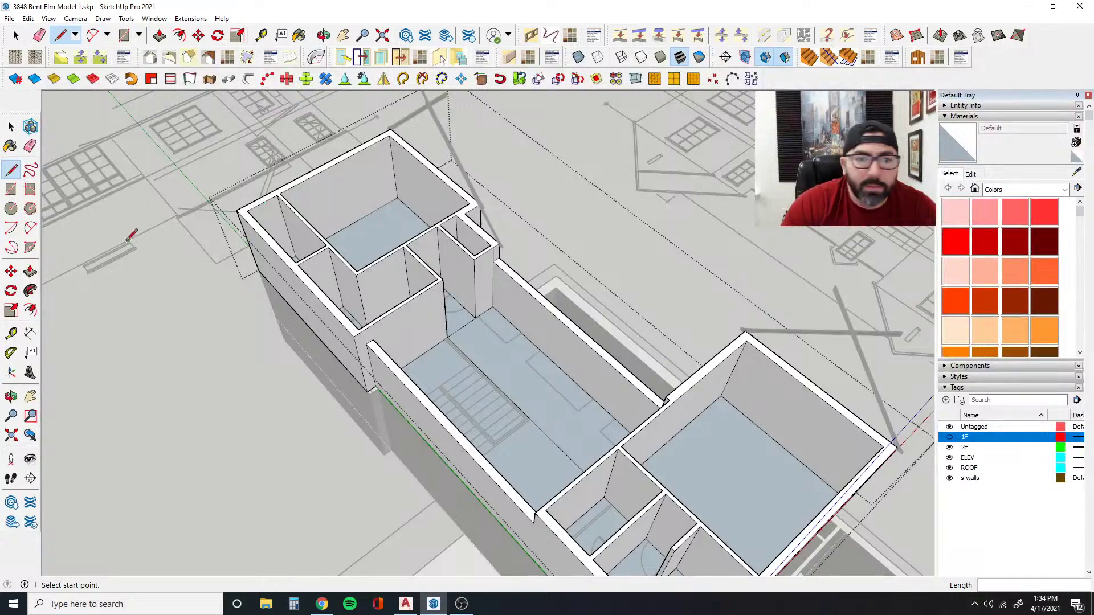
{"action": "middle_click_drag", "start_coordinate": [126, 240], "coordinate": [239, 191]}
{"action": "middle_click_drag", "start_coordinate": [373, 229], "coordinate": [241, 192]}
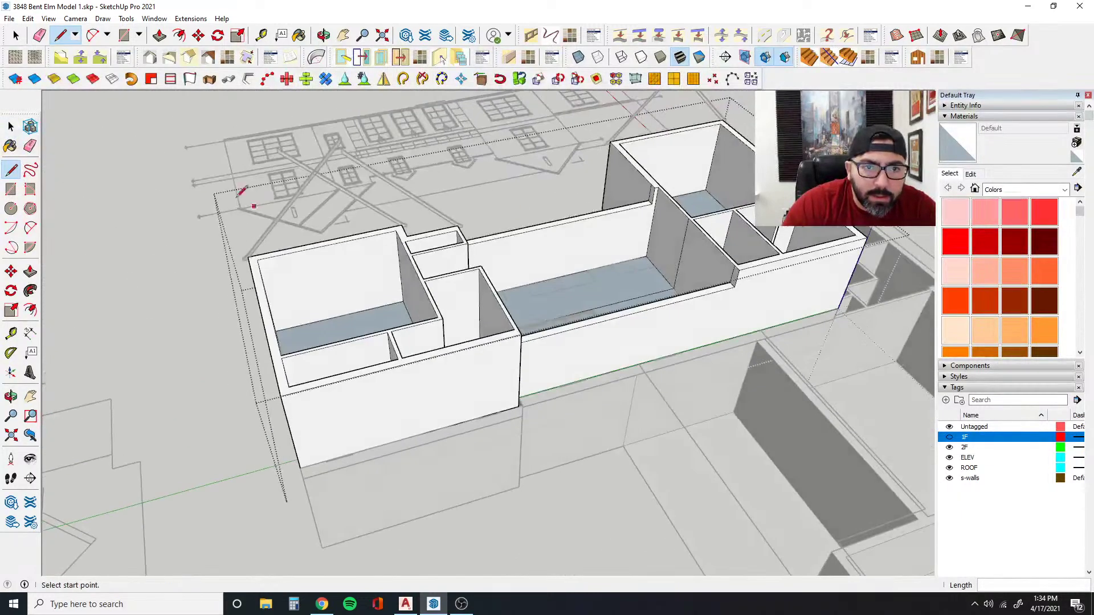
{"action": "left_click", "coordinate": [11, 127]}
{"action": "scroll", "coordinate": [319, 186], "scroll_direction": "up", "scroll_amount": 3}
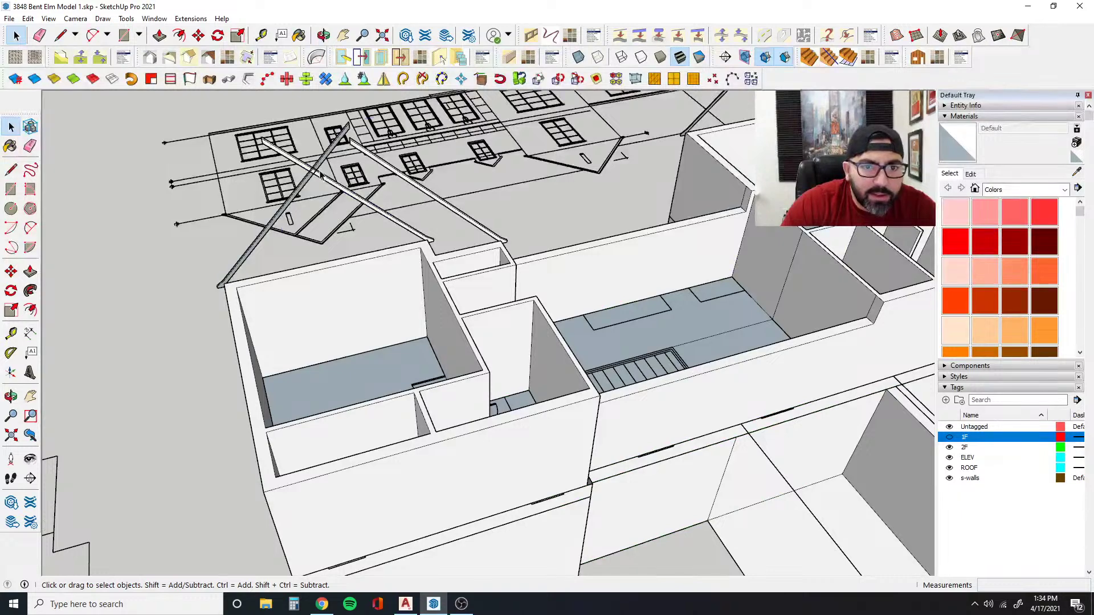
{"action": "left_click", "coordinate": [319, 176]}
{"action": "scroll", "coordinate": [313, 182], "scroll_direction": "up", "scroll_amount": 3}
{"action": "right_click", "coordinate": [305, 183]}
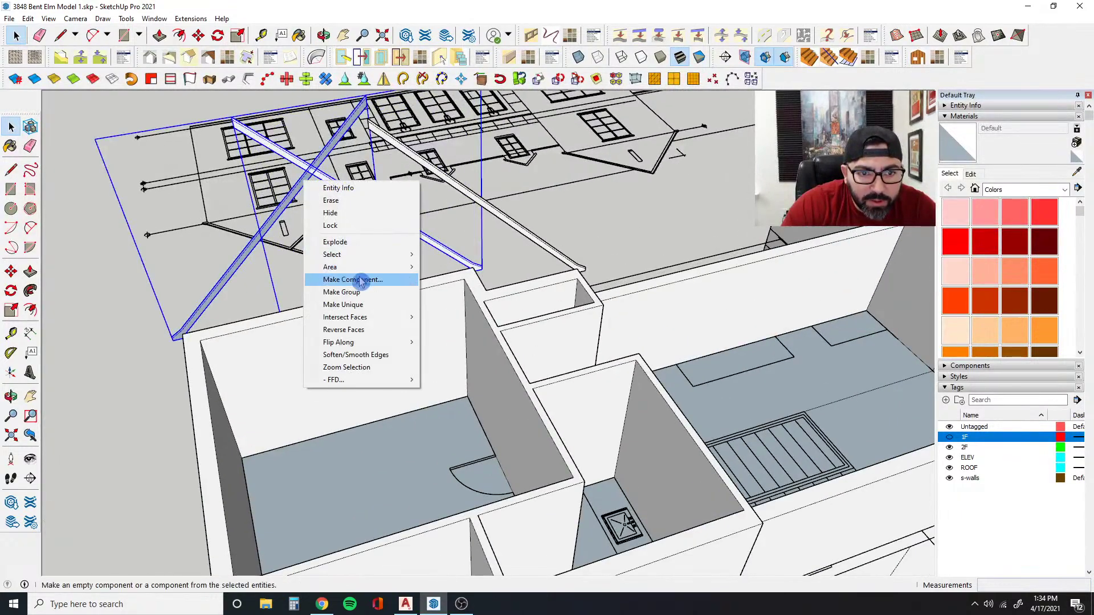
{"action": "left_click", "coordinate": [342, 292]}
- Open the new rafter group and explode the two rafters inside it so their geometry merges
{"action": "double_click", "coordinate": [309, 172]}
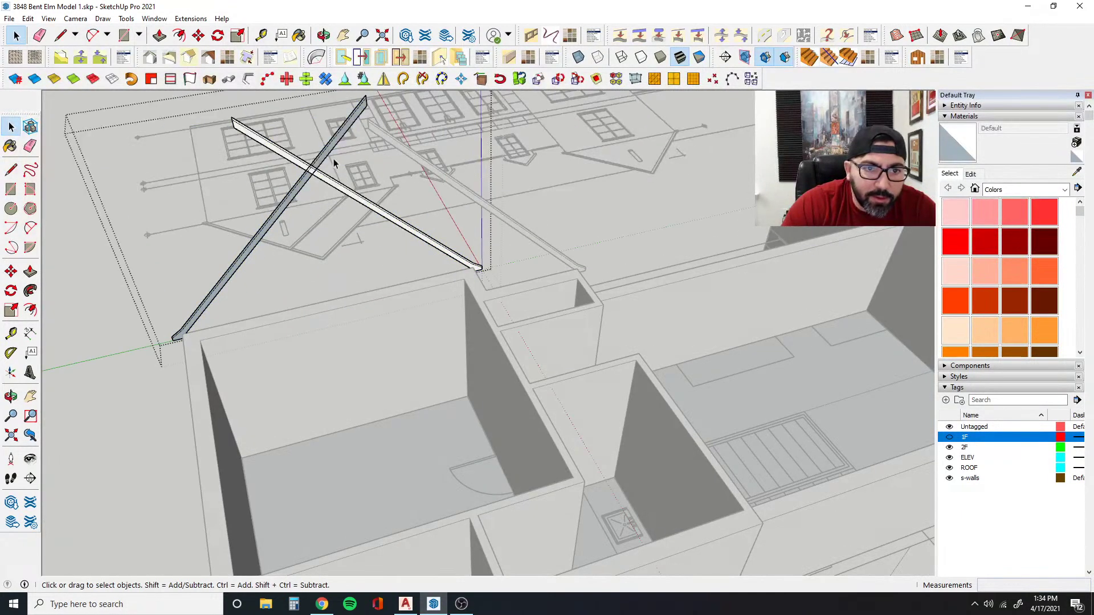
{"action": "left_click_drag", "start_coordinate": [333, 159], "coordinate": [296, 177]}
{"action": "right_click", "coordinate": [305, 165]}
{"action": "left_click", "coordinate": [345, 225]}
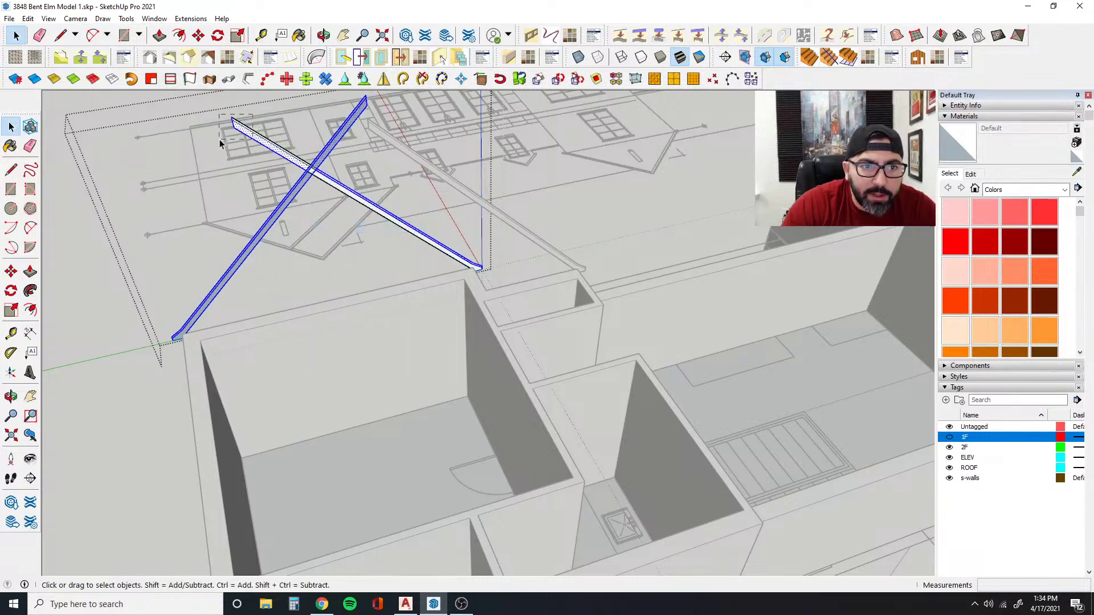
- Delete both rafter ends that extend past the crossing point at the gable peak
{"action": "middle_click_drag", "start_coordinate": [391, 102], "coordinate": [391, 119], "text": "shift"}
{"action": "left_click_drag", "start_coordinate": [371, 108], "coordinate": [347, 136]}
{"action": "key", "text": "Delete"}
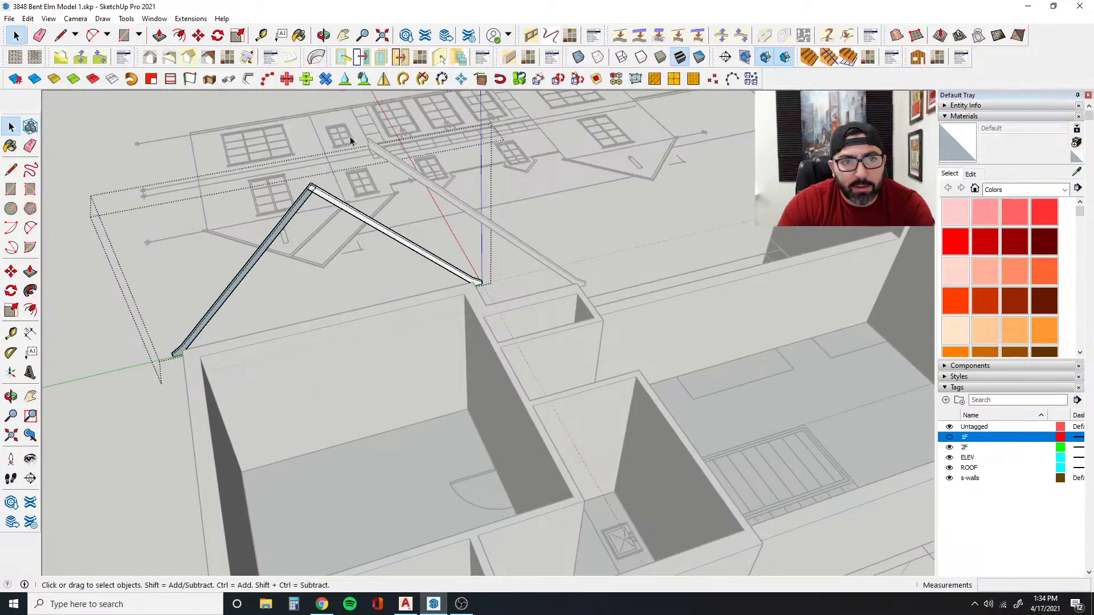
- Erase the leftover seam edges at the gable peak so the two rafters form one continuous profile
{"action": "scroll", "coordinate": [321, 196], "scroll_direction": "up", "scroll_amount": 5}
{"action": "scroll", "coordinate": [306, 181], "scroll_direction": "up", "scroll_amount": 2}
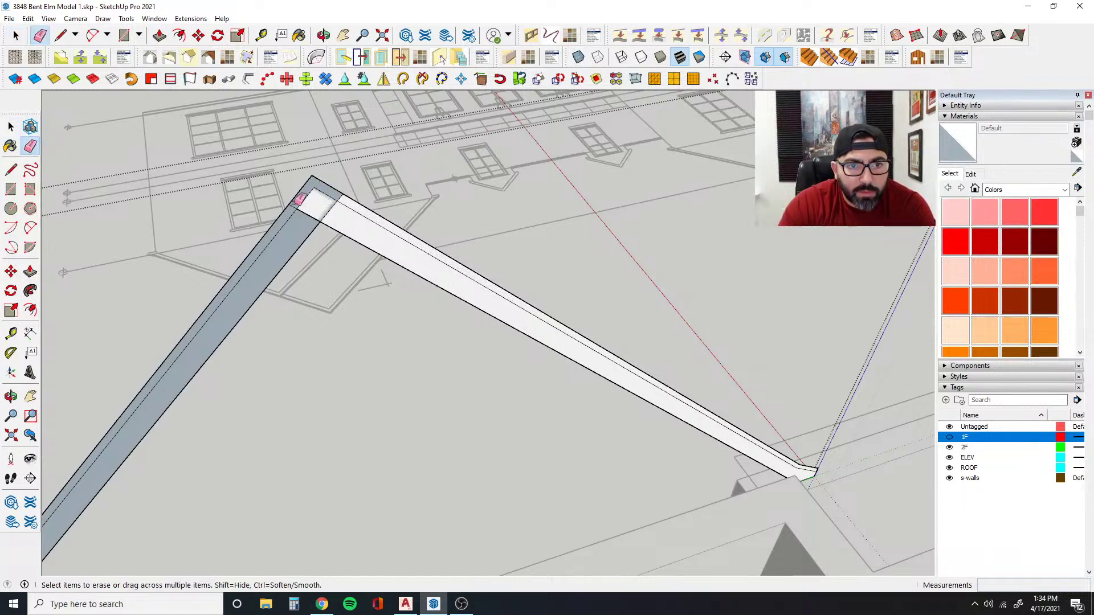
{"action": "left_click_drag", "start_coordinate": [298, 199], "coordinate": [337, 199]}
{"action": "key", "text": "ctrl+z"}
{"action": "scroll", "coordinate": [319, 194], "scroll_direction": "up", "scroll_amount": 1}
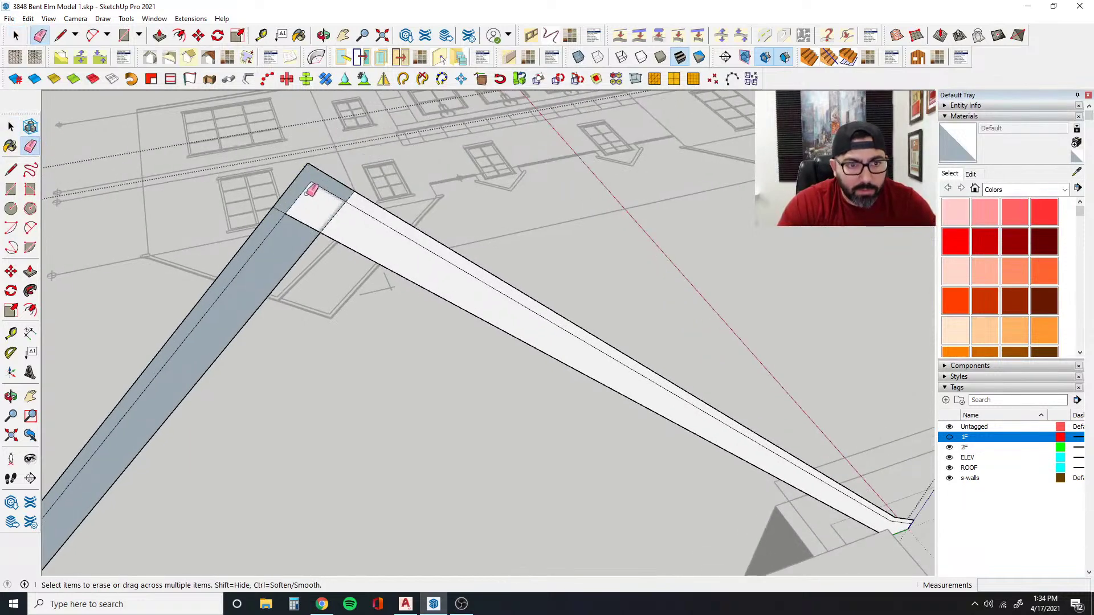
{"action": "left_click", "coordinate": [331, 220]}
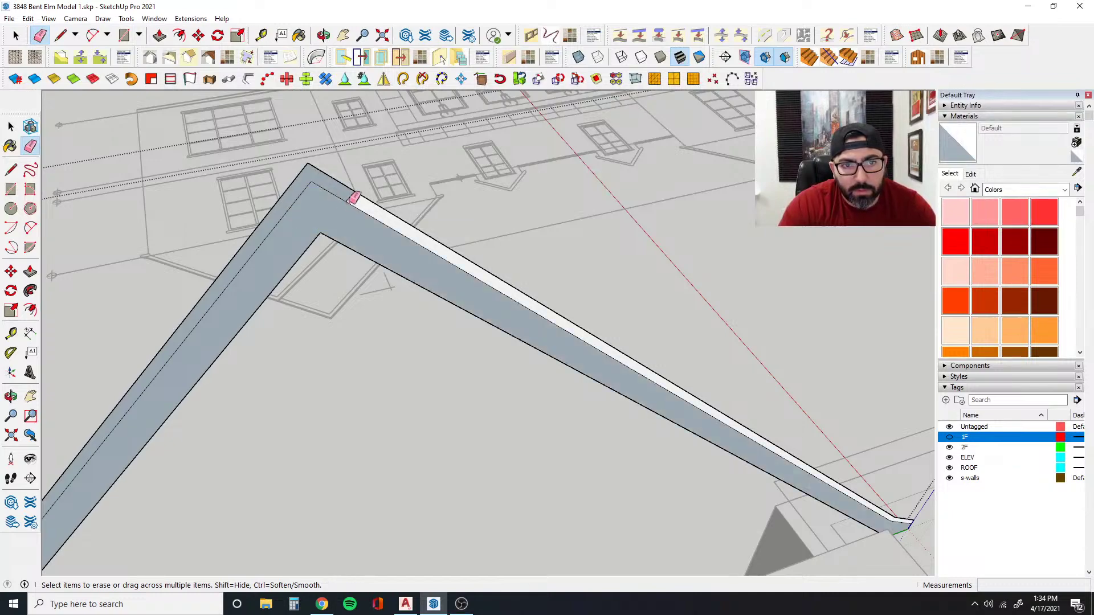
{"action": "left_click", "coordinate": [349, 201]}
{"action": "scroll", "coordinate": [280, 232], "scroll_direction": "down", "scroll_amount": 4}
{"action": "scroll", "coordinate": [323, 226], "scroll_direction": "down", "scroll_amount": 3}
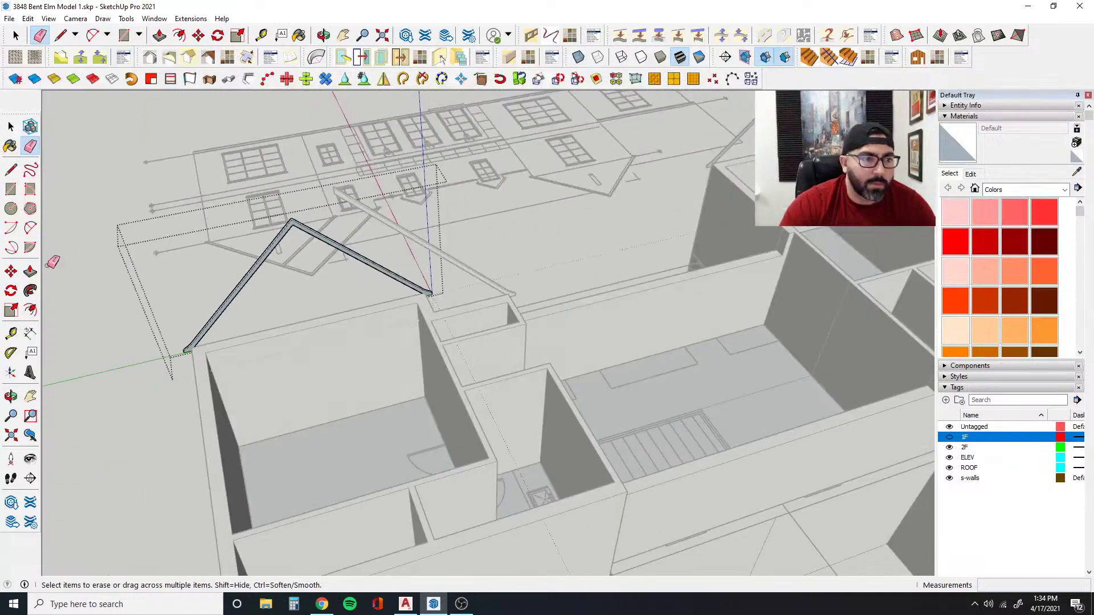
- Extrude both faces of the joined rafter profile 18' 6" across the wing to the opposite gable wall and leave the group
{"action": "middle_click_drag", "start_coordinate": [175, 347], "coordinate": [302, 283]}
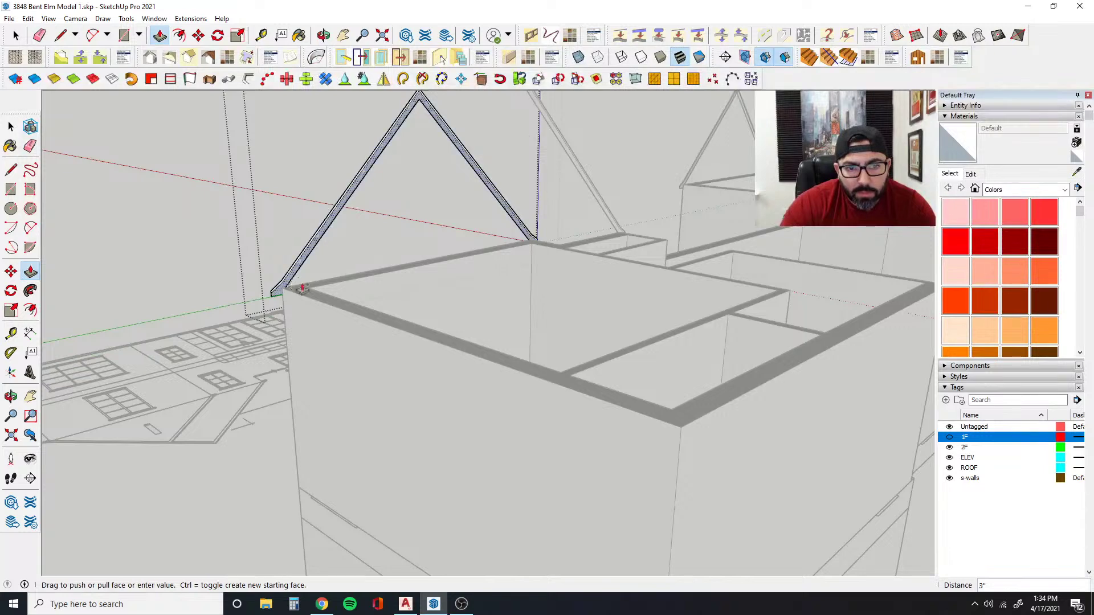
{"action": "left_click", "coordinate": [676, 482]}
{"action": "scroll", "coordinate": [278, 291], "scroll_direction": "up", "scroll_amount": 3}
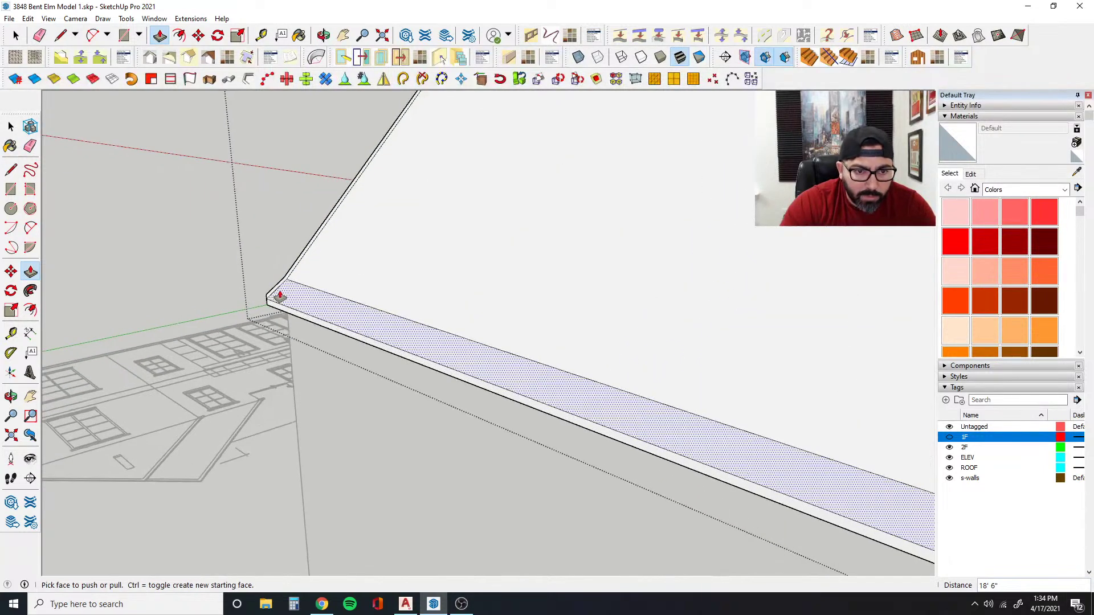
{"action": "scroll", "coordinate": [276, 295], "scroll_direction": "down", "scroll_amount": 3}
{"action": "middle_click_drag", "start_coordinate": [698, 436], "coordinate": [618, 361], "text": "shift"}
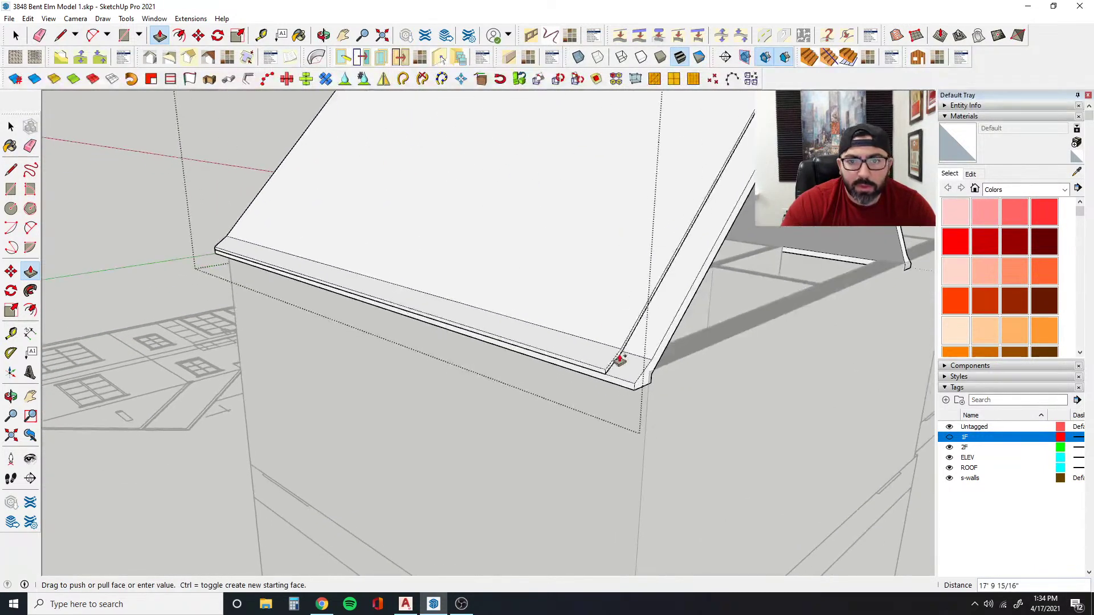
{"action": "left_click", "coordinate": [638, 395]}
{"action": "left_click", "coordinate": [16, 130]}
{"action": "key", "text": "Escape"}
{"action": "scroll", "coordinate": [496, 300], "scroll_direction": "down", "scroll_amount": 6}
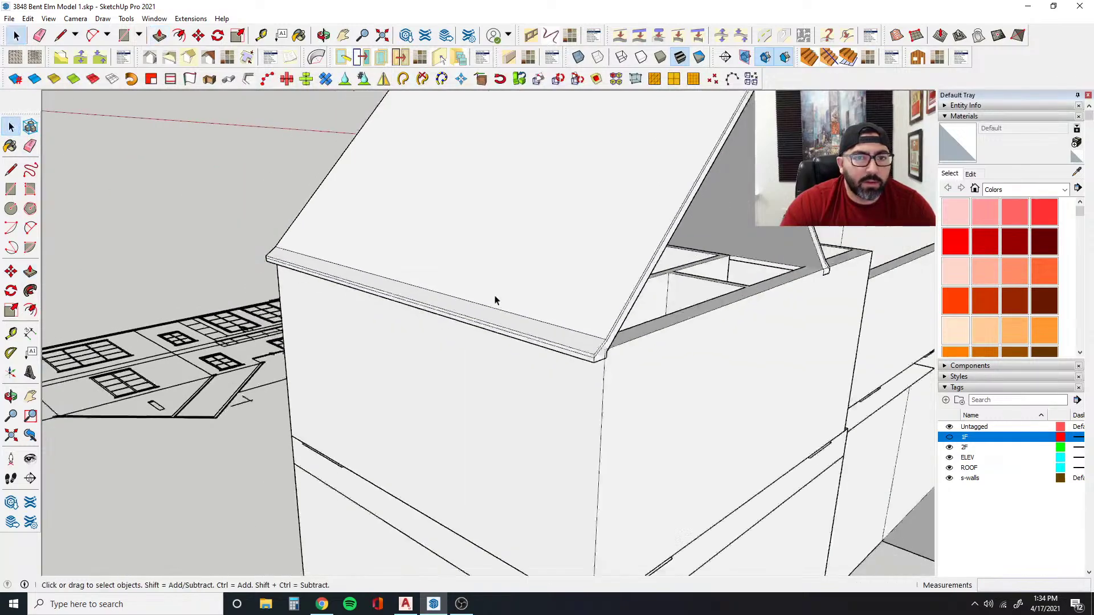
- Measure the roof overhang past the wall line at the eave on the elevation drawing
{"action": "middle_click_drag", "start_coordinate": [496, 300], "coordinate": [1002, 319]}
{"action": "scroll", "coordinate": [709, 294], "scroll_direction": "down", "scroll_amount": 3}
{"action": "middle_click_drag", "start_coordinate": [707, 294], "coordinate": [456, 217]}
{"action": "scroll", "coordinate": [581, 283], "scroll_direction": "up", "scroll_amount": 4}
{"action": "middle_click_drag", "start_coordinate": [635, 303], "coordinate": [305, 225]}
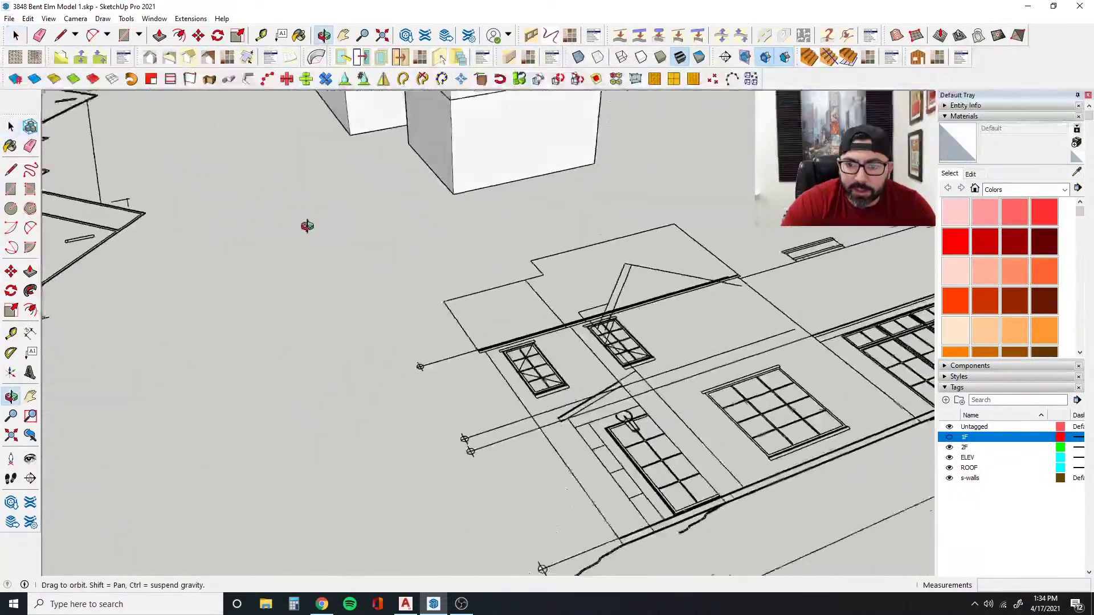
{"action": "scroll", "coordinate": [454, 365], "scroll_direction": "up", "scroll_amount": 8}
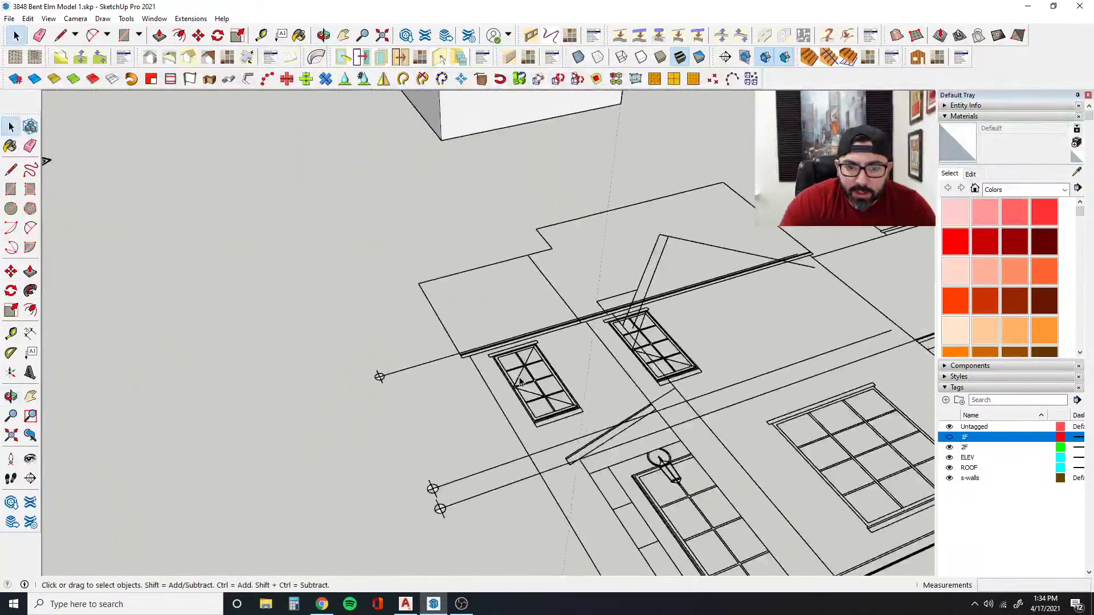
{"action": "left_click", "coordinate": [7, 333]}
{"action": "left_click", "coordinate": [451, 331]}
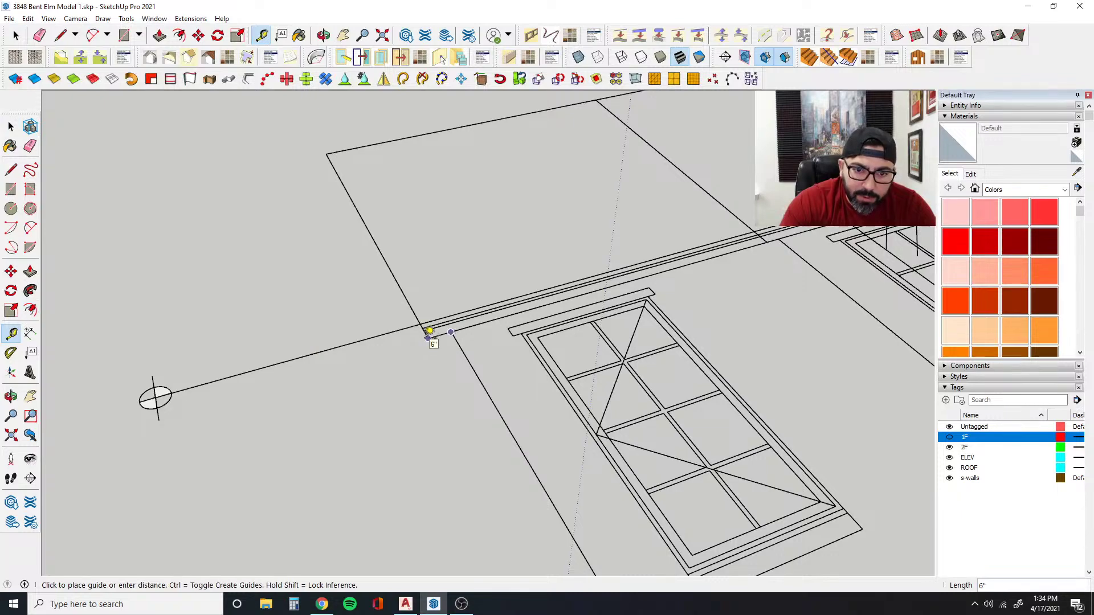
{"action": "middle_click_drag", "start_coordinate": [429, 332], "coordinate": [348, 357]}
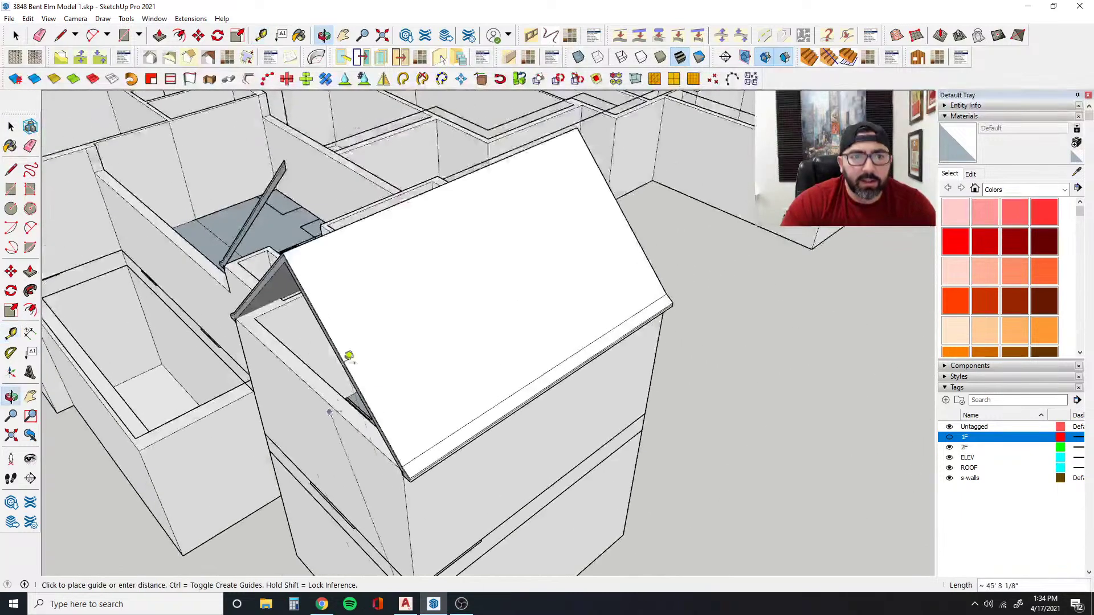
{"action": "left_click", "coordinate": [10, 127]}
{"action": "middle_click_drag", "start_coordinate": [367, 310], "coordinate": [404, 265]}
{"action": "triple_click", "coordinate": [404, 266]}
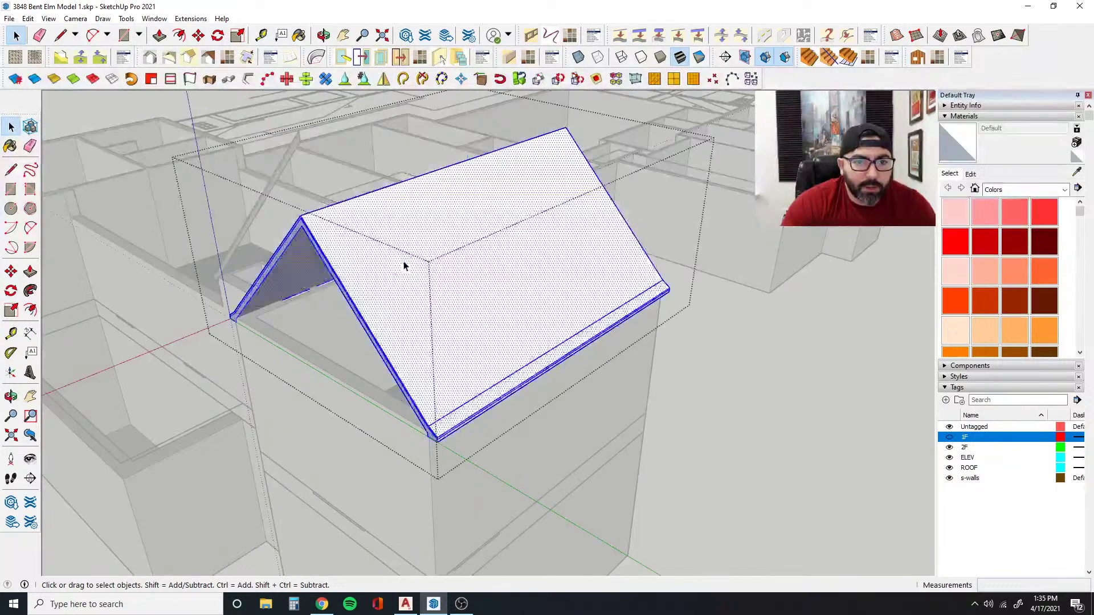
{"action": "key", "text": "Escape"}
- Open the wall group and draw edges along the roof underside to the peak, closing the front gable with a triangular face
{"action": "triple_click", "coordinate": [316, 375]}
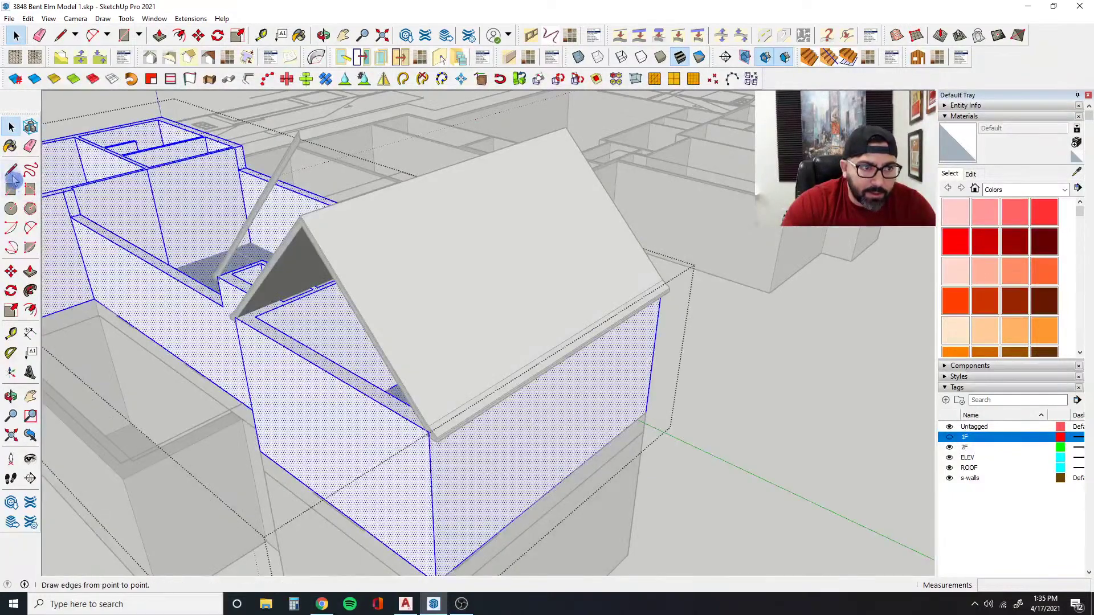
{"action": "left_click", "coordinate": [12, 173]}
{"action": "middle_click_drag", "start_coordinate": [264, 339], "coordinate": [342, 290]}
{"action": "scroll", "coordinate": [256, 315], "scroll_direction": "up", "scroll_amount": 2}
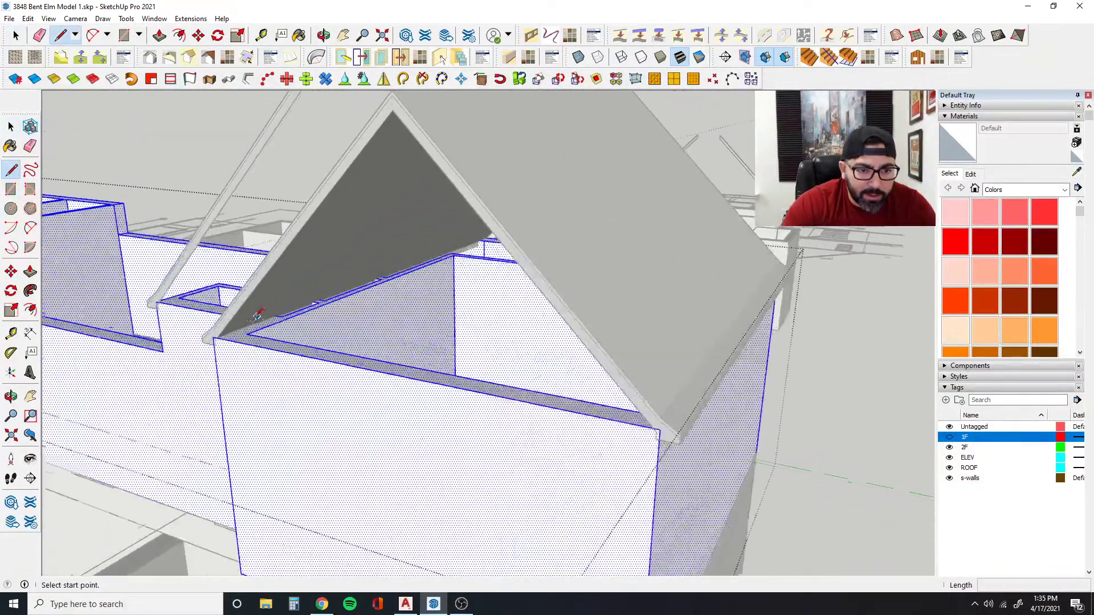
{"action": "scroll", "coordinate": [221, 337], "scroll_direction": "up", "scroll_amount": 2}
{"action": "left_click", "coordinate": [221, 334]}
{"action": "scroll", "coordinate": [221, 333], "scroll_direction": "down", "scroll_amount": 2}
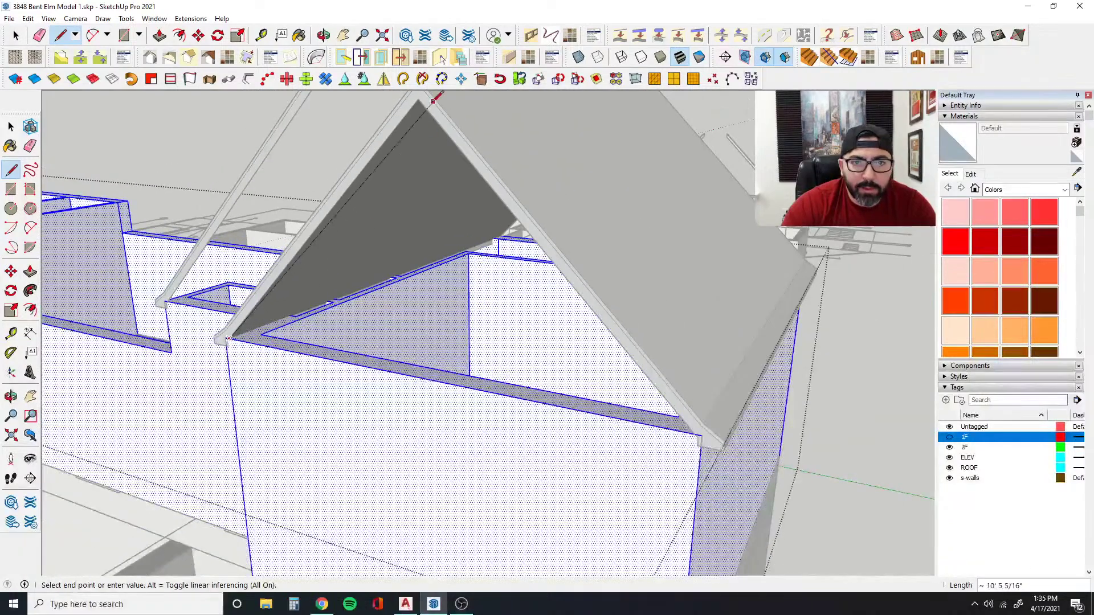
{"action": "left_click", "coordinate": [419, 98]}
{"action": "left_click", "coordinate": [694, 433]}
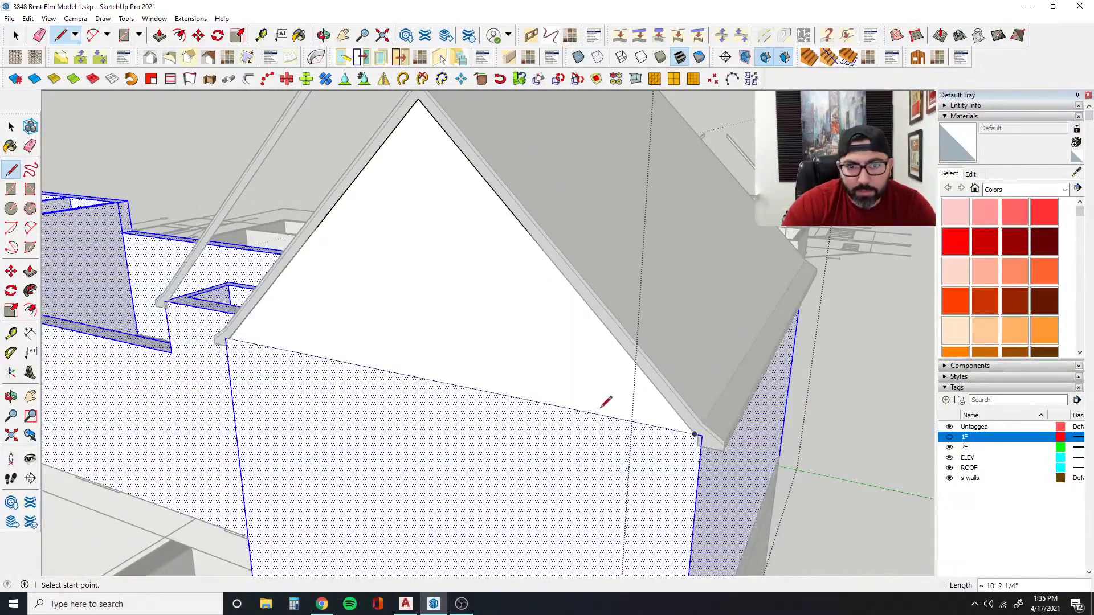
- Draw the matching triangular wall face under the roof at the opposite gable end and leave the wall group
{"action": "middle_click_drag", "start_coordinate": [606, 398], "coordinate": [285, 439]}
{"action": "scroll", "coordinate": [276, 406], "scroll_direction": "up", "scroll_amount": 3}
{"action": "left_click", "coordinate": [239, 396]}
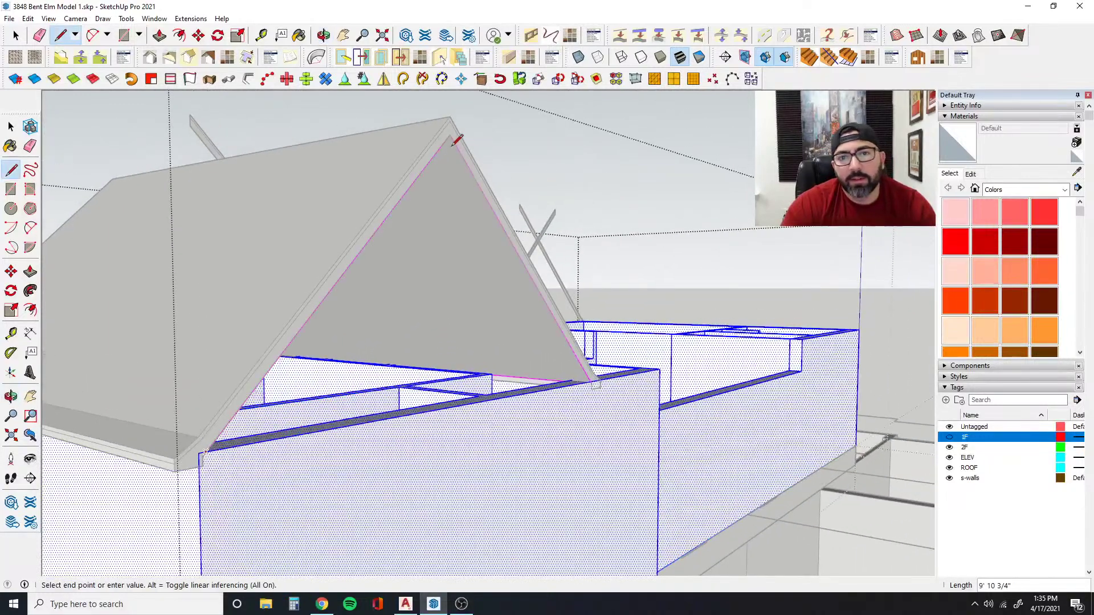
{"action": "left_click", "coordinate": [594, 379]}
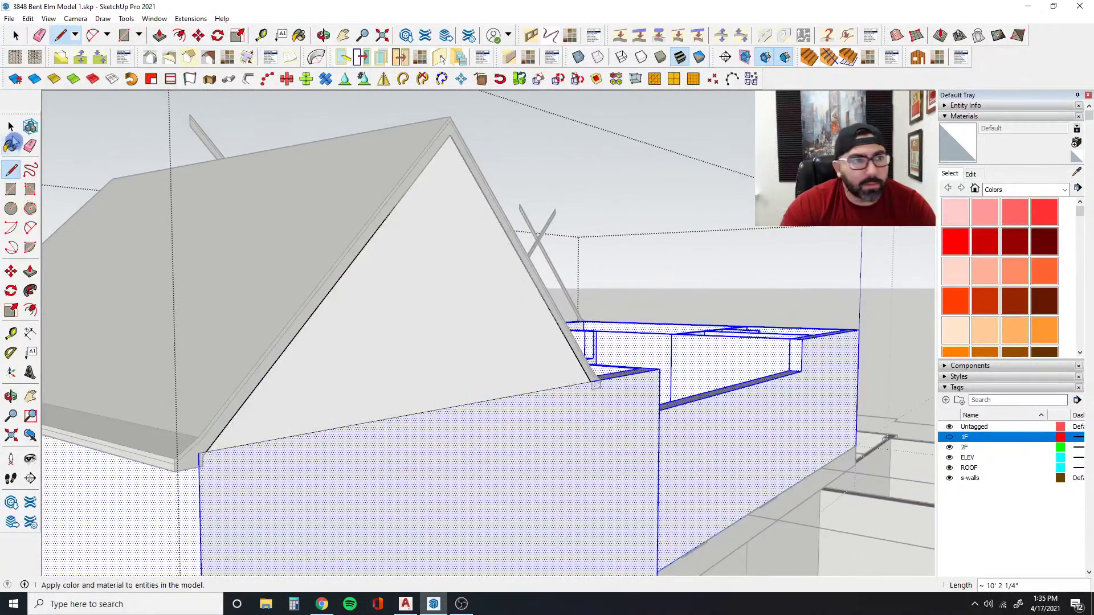
{"action": "left_click", "coordinate": [10, 126]}
{"action": "left_click", "coordinate": [307, 296]}
- Open the roof group and pull the front gable's rafter face out 6", with the top roof layer extending 1" beyond it
{"action": "mouse_move", "coordinate": [319, 319]}
{"action": "middle_mouse_down"}
{"action": "mouse_move", "coordinate": [353, 441]}
{"action": "mouse_move", "coordinate": [410, 408]}
{"action": "mouse_move", "coordinate": [323, 396]}
{"action": "mouse_move", "coordinate": [674, 409]}
{"action": "mouse_move", "coordinate": [818, 403]}
{"action": "mouse_move", "coordinate": [788, 408]}
{"action": "mouse_move", "coordinate": [610, 373]}
{"action": "middle_mouse_up"}
{"action": "scroll", "coordinate": [410, 408], "scroll_direction": "down", "scroll_amount": 5}
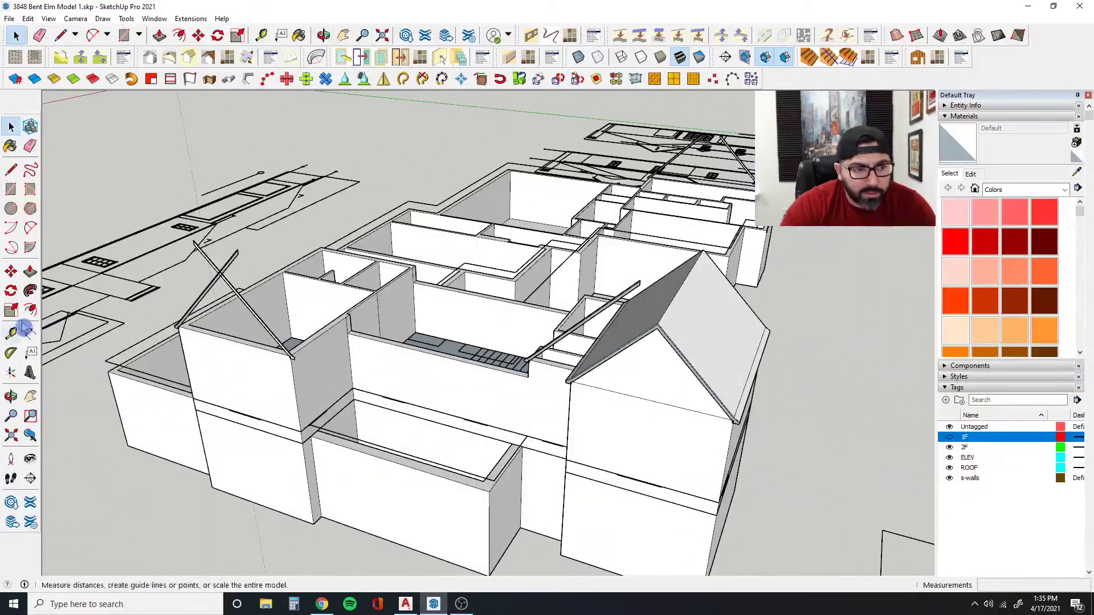
{"action": "left_click", "coordinate": [11, 127]}
{"action": "double_click", "coordinate": [716, 341]}
{"action": "triple_click", "coordinate": [716, 340]}
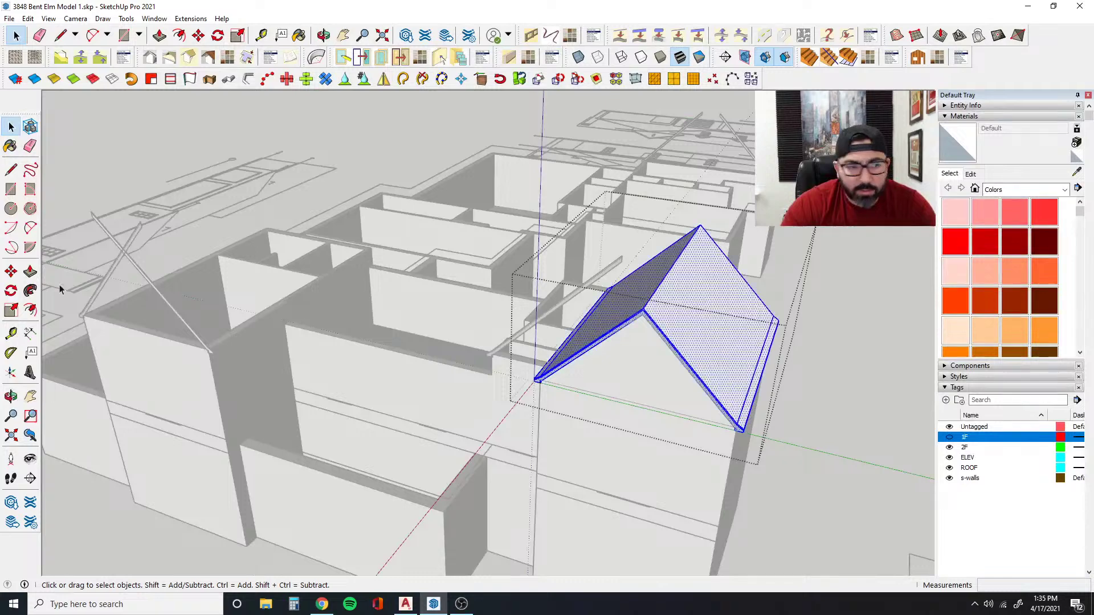
{"action": "left_click", "coordinate": [31, 275]}
{"action": "scroll", "coordinate": [647, 314], "scroll_direction": "up", "scroll_amount": 6}
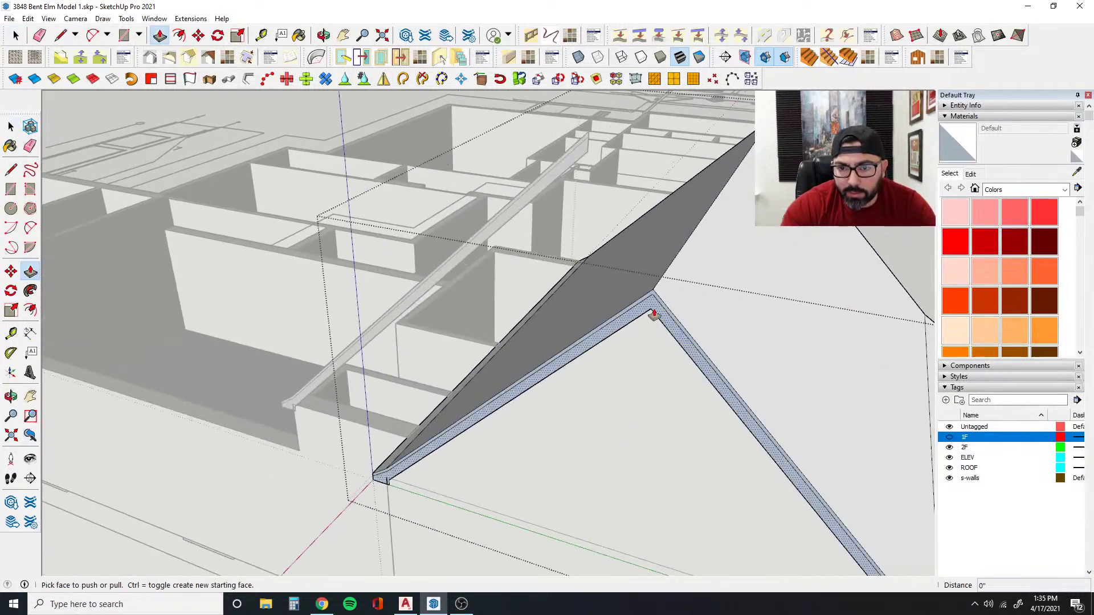
{"action": "left_click", "coordinate": [650, 323]}
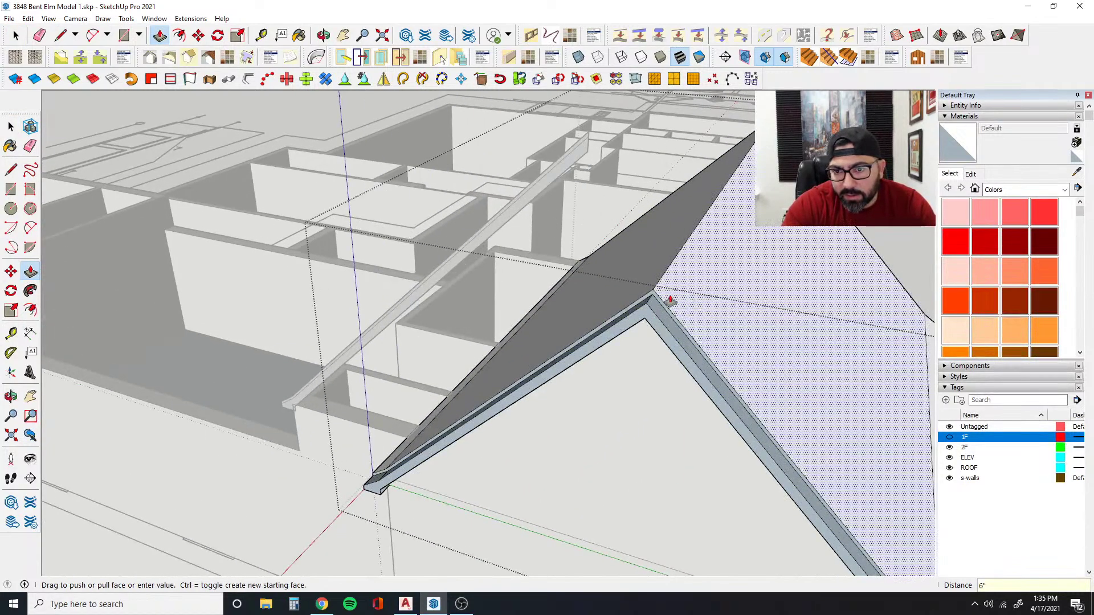
{"action": "left_click", "coordinate": [652, 296]}
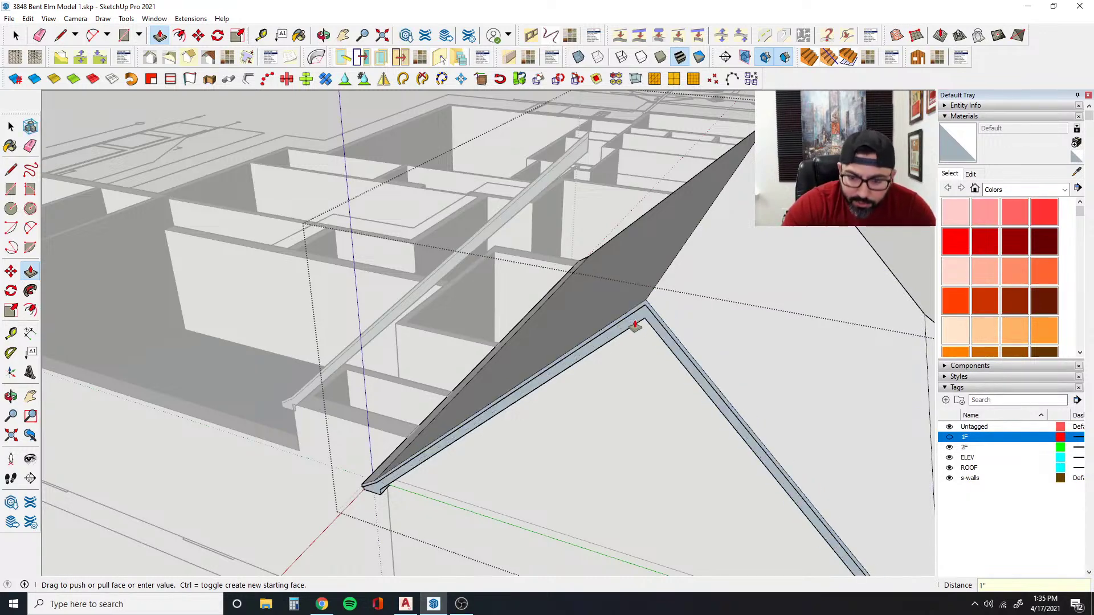
{"action": "left_click", "coordinate": [17, 133]}
{"action": "middle_click_drag", "start_coordinate": [570, 267], "coordinate": [536, 339]}
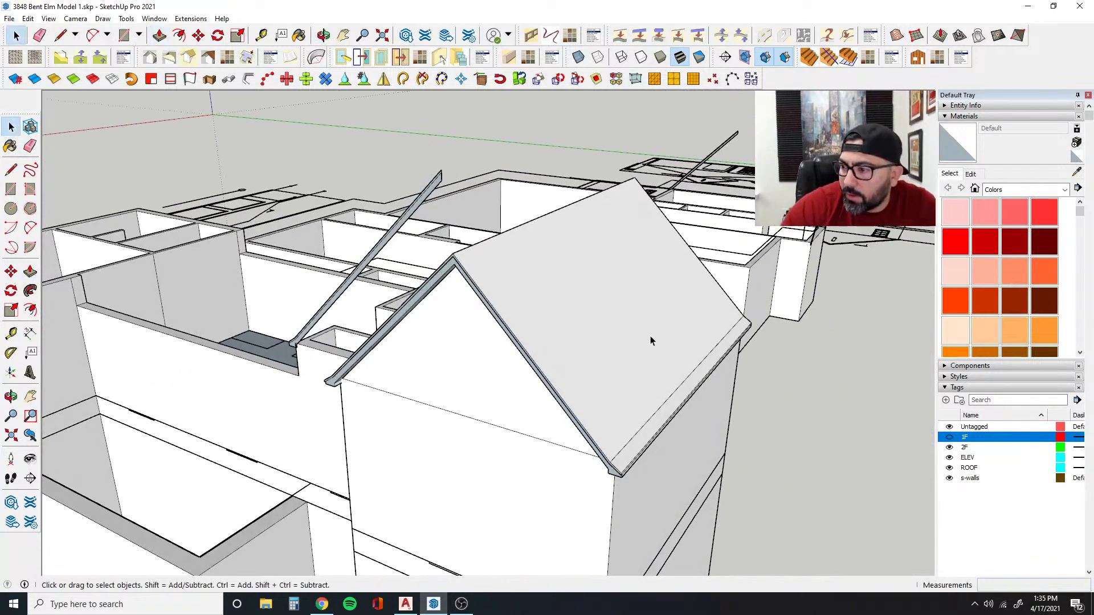
- Extend the rafter face outward at the opposite gable end and pull the top roof layer 1" beyond it
{"action": "middle_click_drag", "start_coordinate": [593, 331], "coordinate": [422, 308]}
{"action": "scroll", "coordinate": [422, 305], "scroll_direction": "up", "scroll_amount": 3}
{"action": "left_click", "coordinate": [325, 261]}
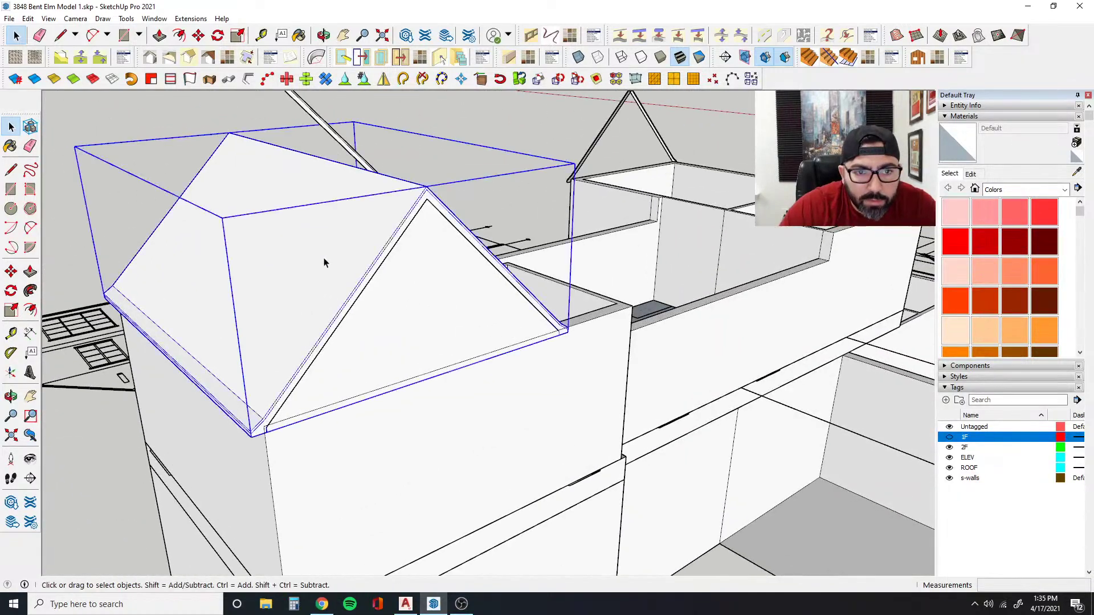
{"action": "double_click", "coordinate": [354, 267]}
{"action": "scroll", "coordinate": [424, 212], "scroll_direction": "up", "scroll_amount": 4}
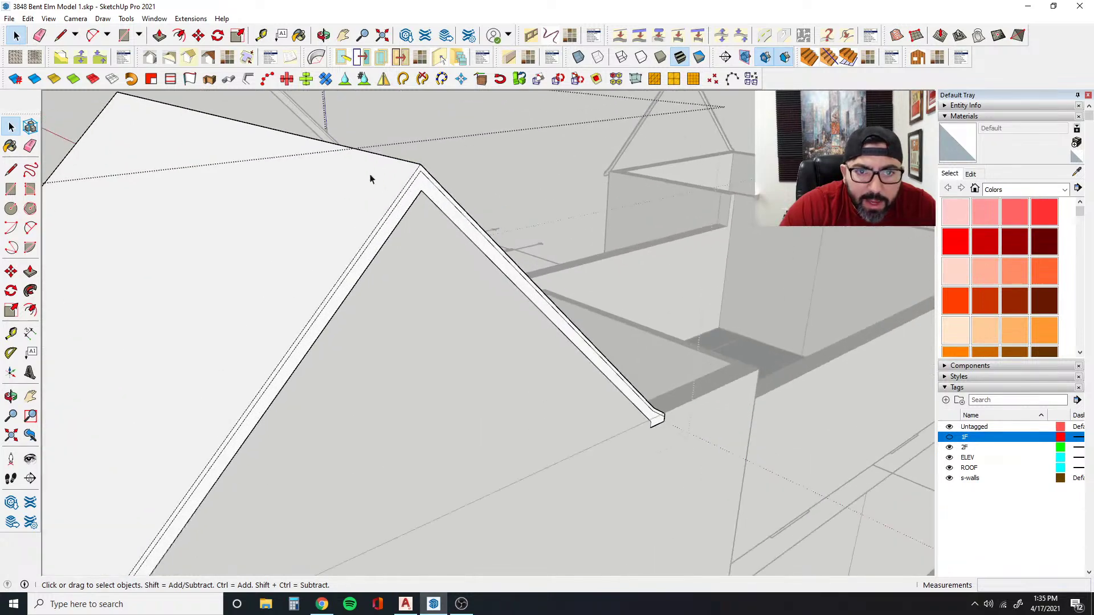
{"action": "left_click", "coordinate": [30, 272]}
{"action": "left_click", "coordinate": [422, 195]}
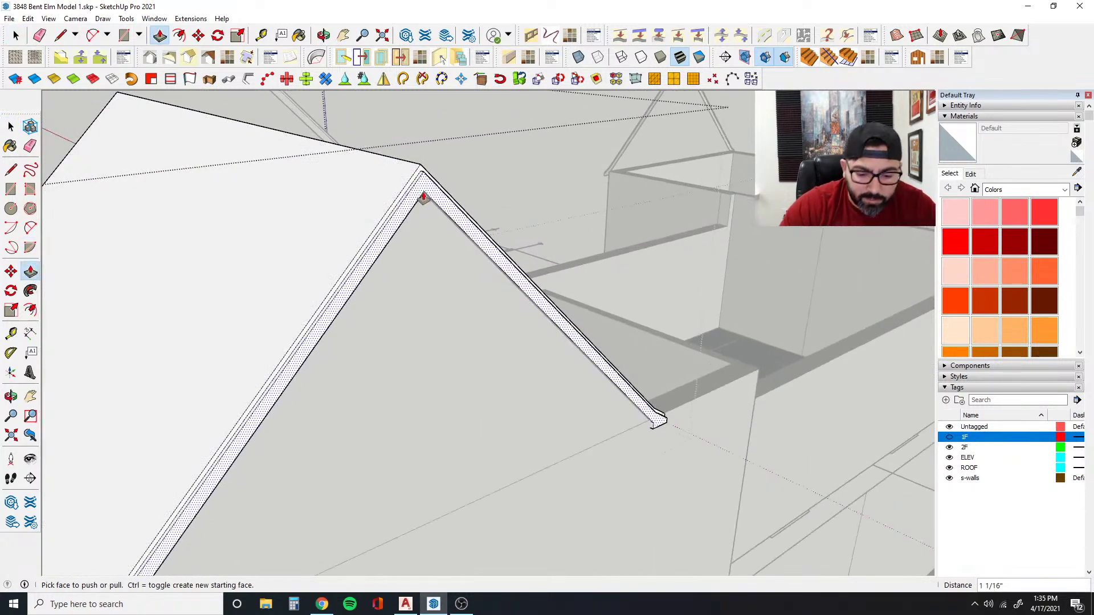
{"action": "left_click", "coordinate": [421, 196]}
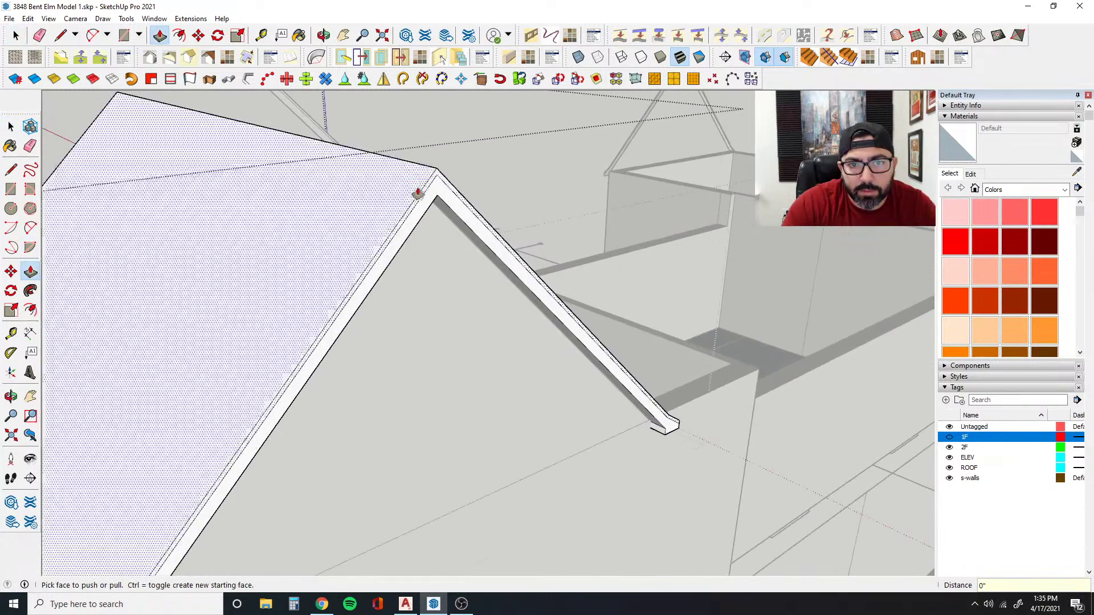
{"action": "left_click", "coordinate": [423, 199]}
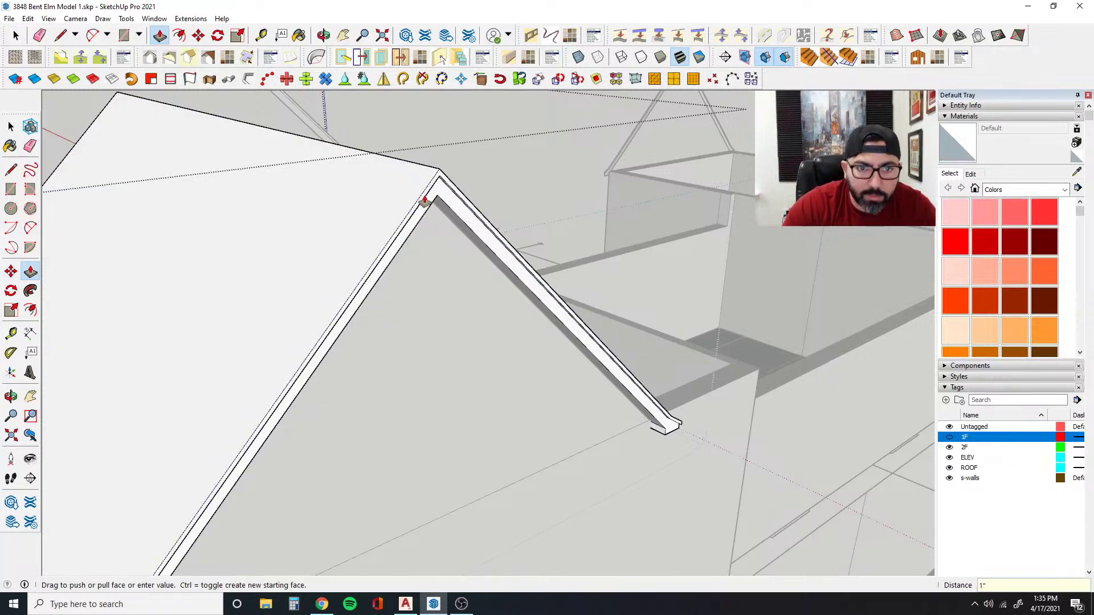
{"action": "key", "text": "space"}
{"action": "scroll", "coordinate": [532, 294], "scroll_direction": "down", "scroll_amount": 5}
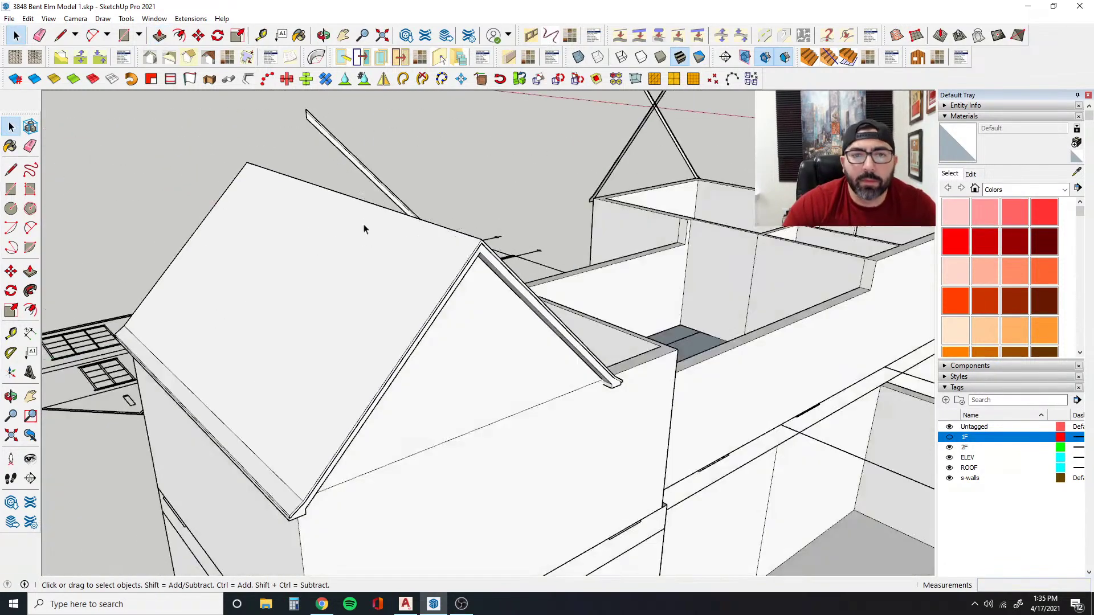
- Open the roof group and select the rafter end face along the front gable
{"action": "middle_click_drag", "start_coordinate": [364, 227], "coordinate": [51, 326]}
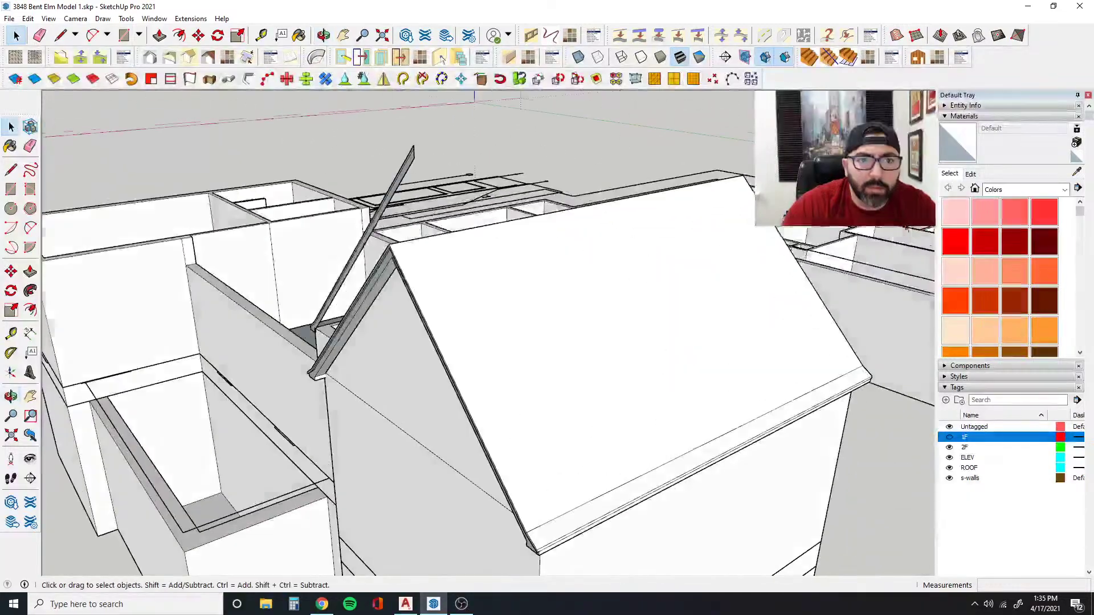
{"action": "middle_click_drag", "start_coordinate": [447, 319], "coordinate": [507, 290]}
{"action": "scroll", "coordinate": [370, 302], "scroll_direction": "up", "scroll_amount": 2}
{"action": "middle_click_drag", "start_coordinate": [351, 302], "coordinate": [402, 277]}
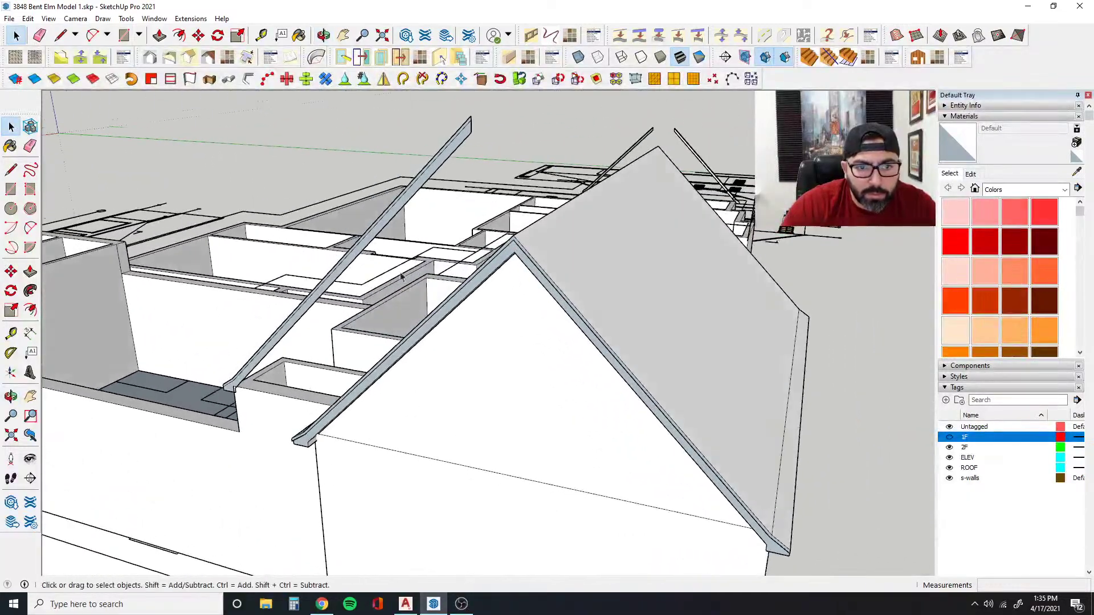
{"action": "double_click", "coordinate": [540, 268]}
{"action": "triple_click", "coordinate": [577, 293]}
{"action": "middle_click_drag", "start_coordinate": [604, 318], "coordinate": [517, 255]}
{"action": "scroll", "coordinate": [490, 269], "scroll_direction": "up", "scroll_amount": 5}
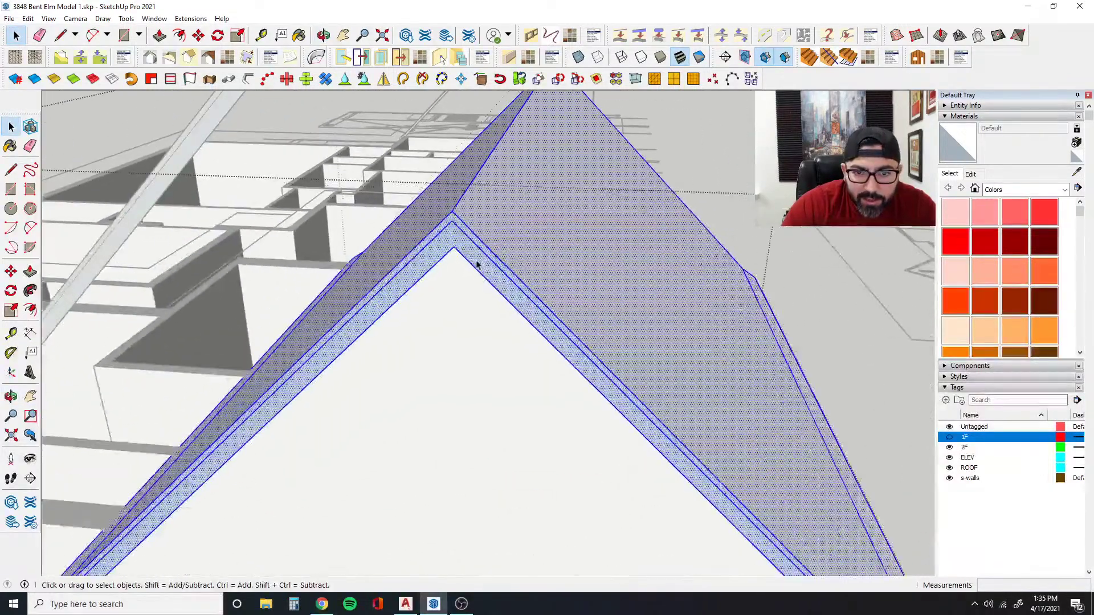
{"action": "scroll", "coordinate": [480, 248], "scroll_direction": "down", "scroll_amount": 4}
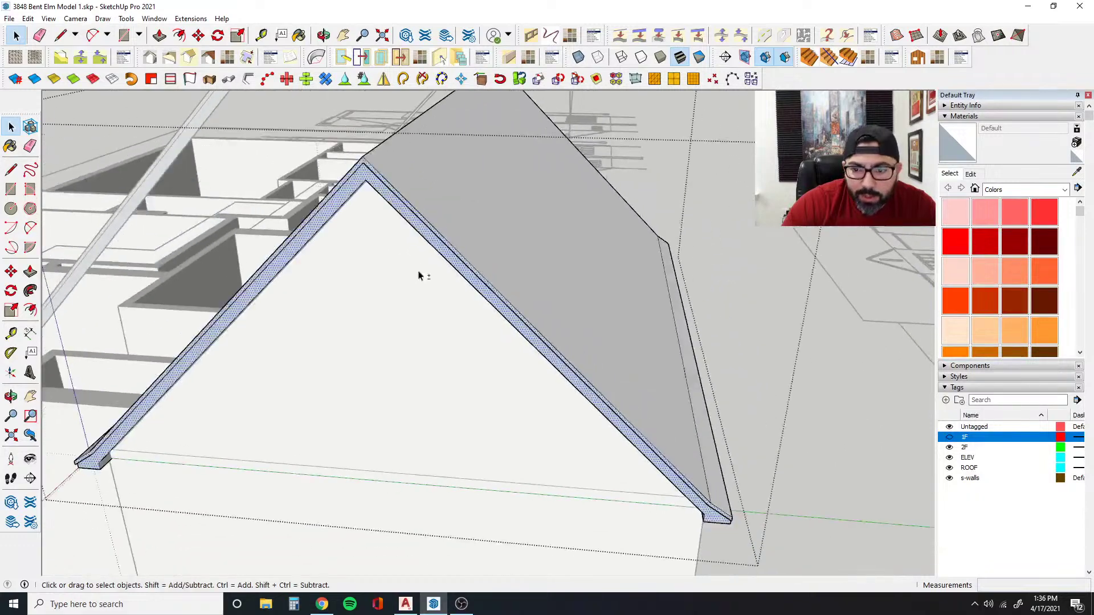
{"action": "left_click", "coordinate": [11, 272]}
{"action": "scroll", "coordinate": [721, 502], "scroll_direction": "up", "scroll_amount": 3}
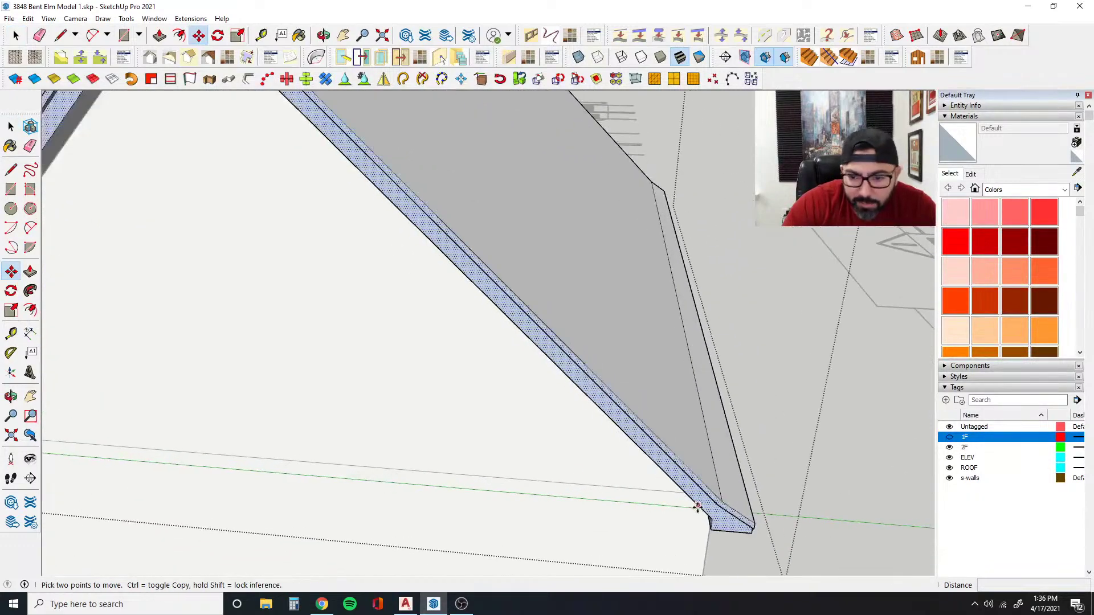
- Draw a dividing line across the rafter end face at the eave, from the upper bend to the inner corner of the tail
{"action": "left_click", "coordinate": [11, 169]}
{"action": "scroll", "coordinate": [441, 311], "scroll_direction": "down", "scroll_amount": 5}
{"action": "scroll", "coordinate": [561, 367], "scroll_direction": "up", "scroll_amount": 4}
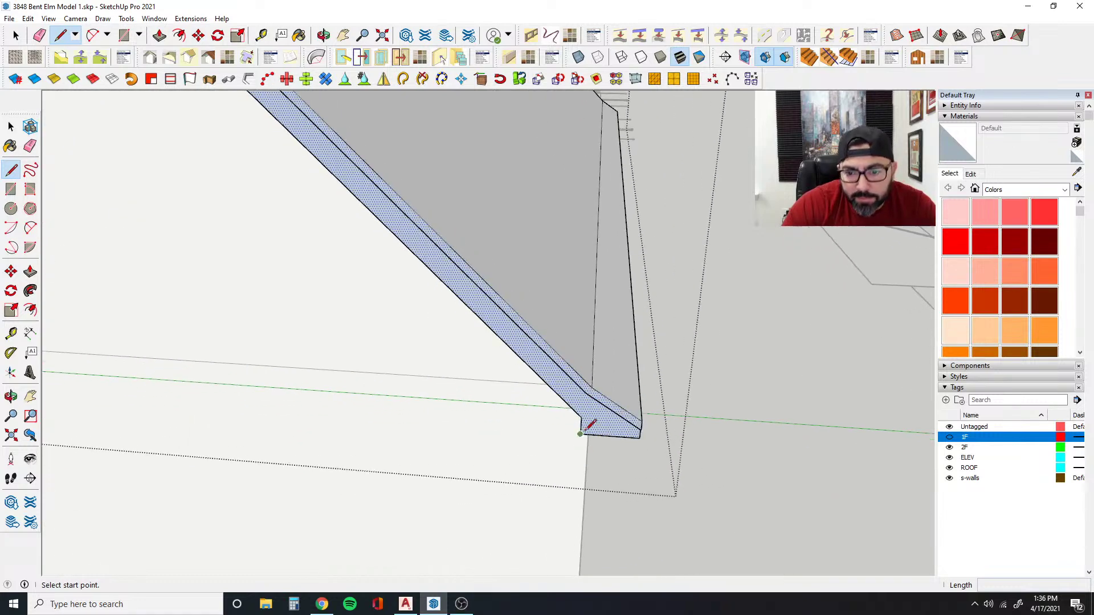
{"action": "left_click", "coordinate": [596, 340]}
{"action": "left_click", "coordinate": [581, 355]}
{"action": "middle_click_drag", "start_coordinate": [581, 355], "coordinate": [635, 293]}
{"action": "scroll", "coordinate": [580, 373], "scroll_direction": "up", "scroll_amount": 2}
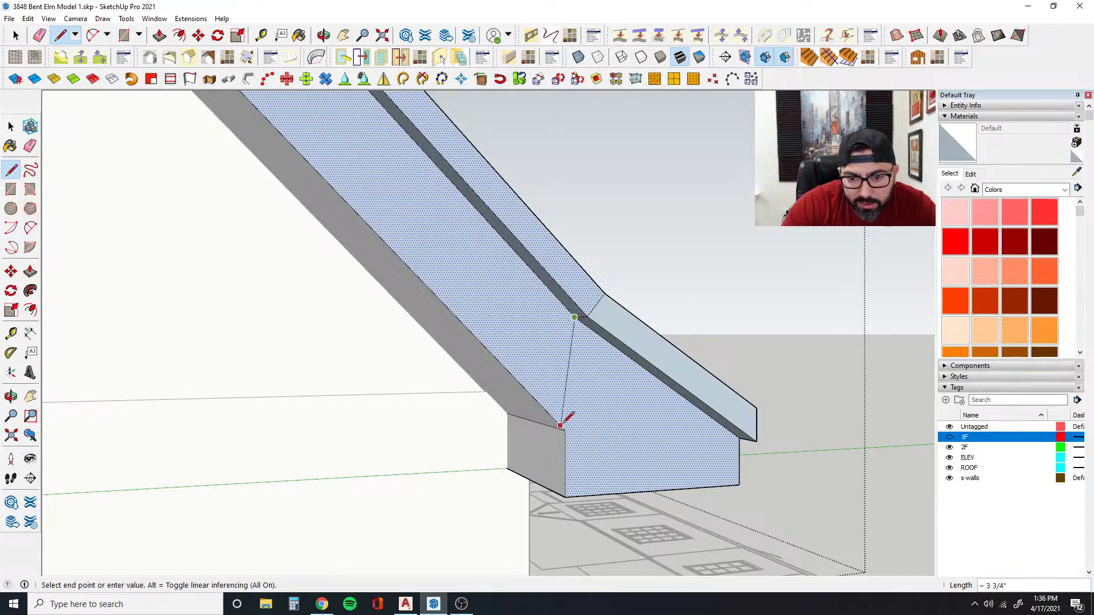
{"action": "left_click", "coordinate": [561, 425]}
{"action": "left_click", "coordinate": [7, 127]}
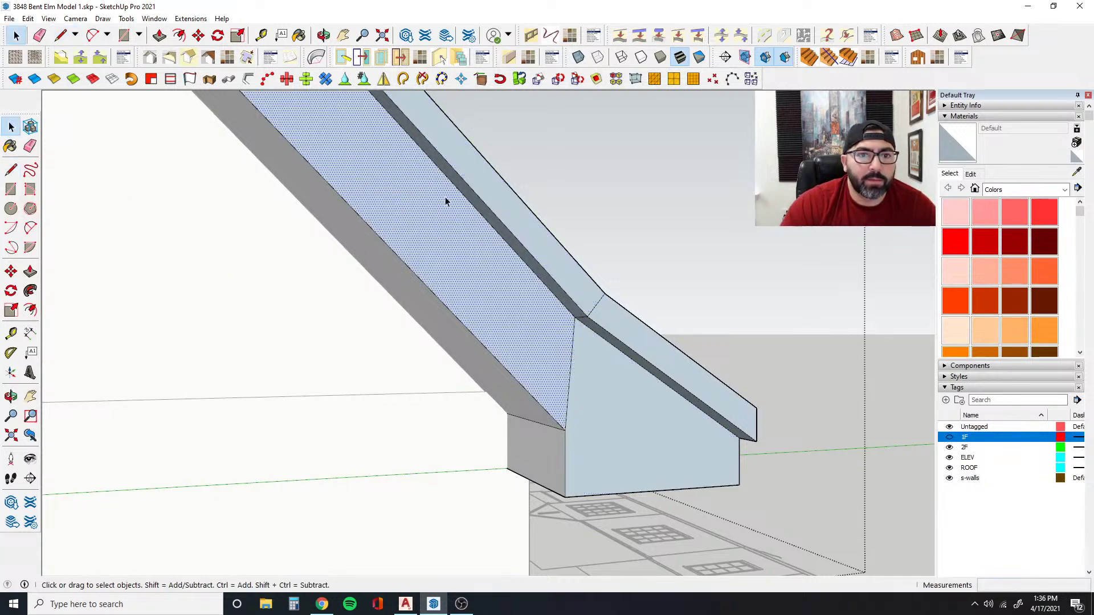
- Try to copy the front gable's rafter and top-layer end faces from the ridge to the neighbouring rafter's peak
{"action": "left_click", "coordinate": [467, 177], "text": "shift"}
{"action": "left_click", "coordinate": [11, 271]}
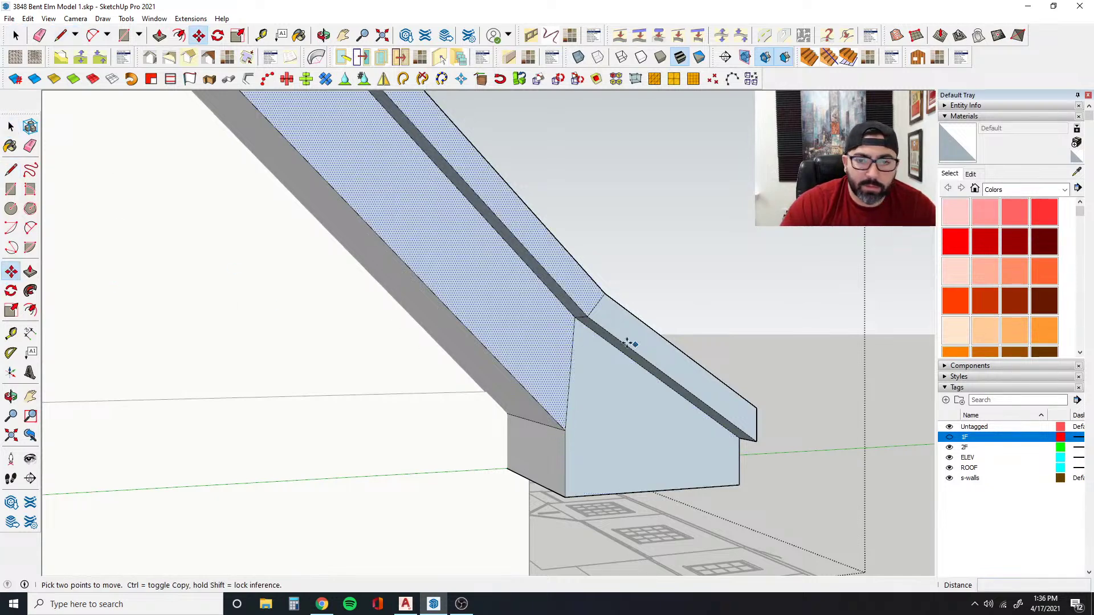
{"action": "left_click", "coordinate": [604, 295]}
{"action": "scroll", "coordinate": [540, 293], "scroll_direction": "down", "scroll_amount": 6}
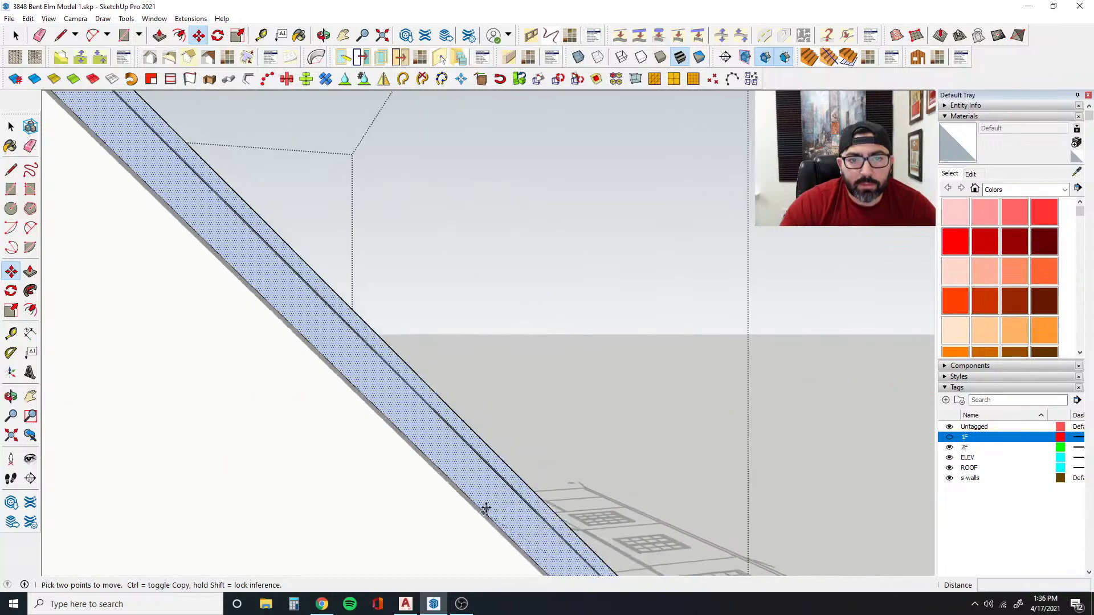
{"action": "middle_click_drag", "start_coordinate": [309, 405], "coordinate": [501, 550]}
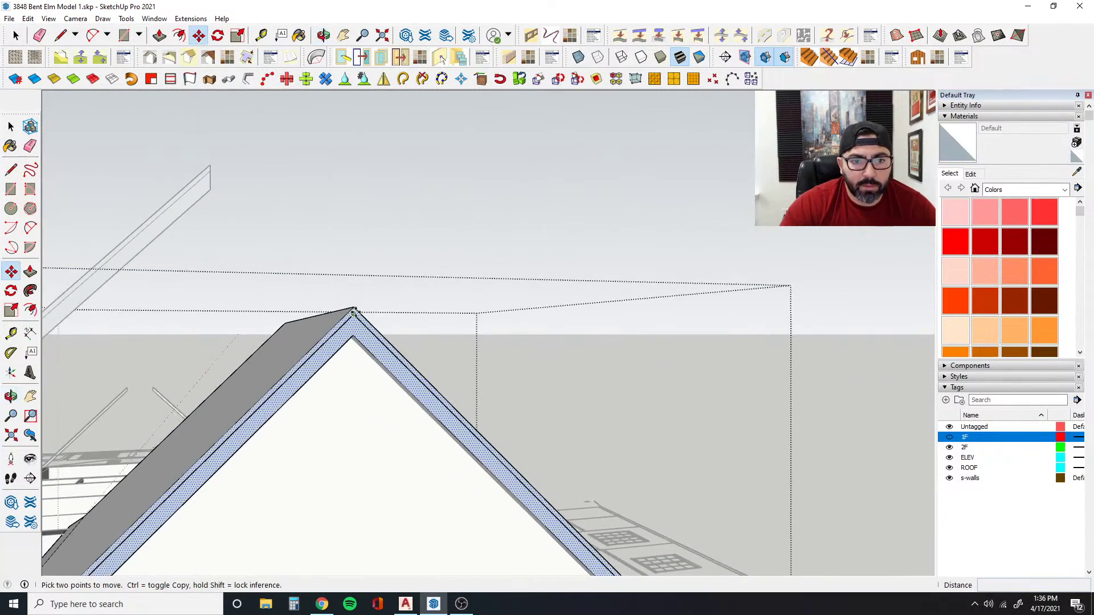
{"action": "left_click", "coordinate": [354, 309]}
{"action": "key", "text": "ctrl"}
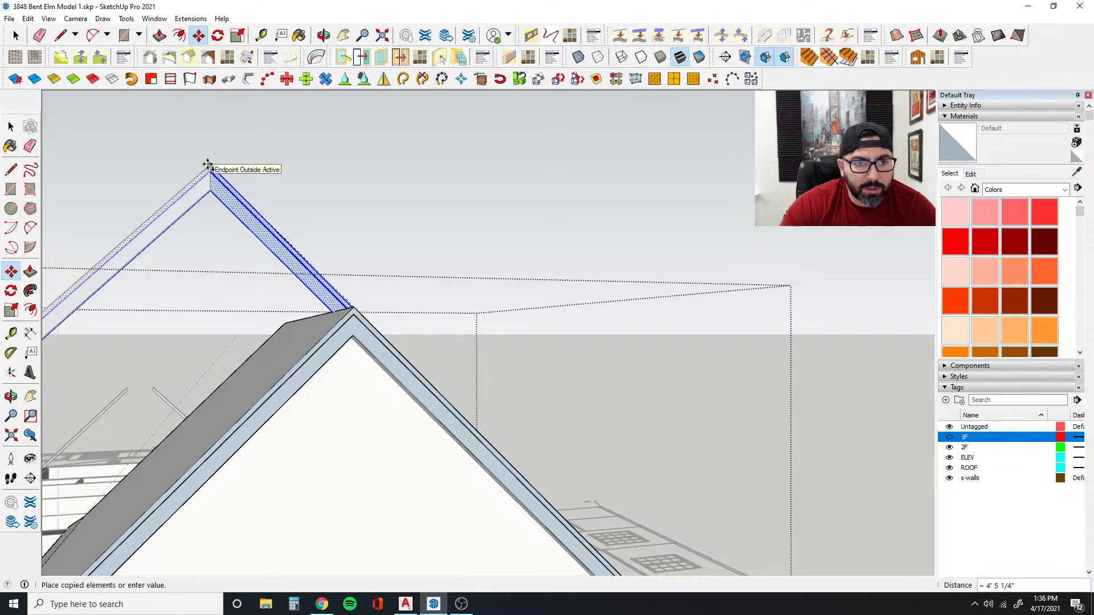
{"action": "left_click", "coordinate": [208, 165]}
- Examine the overlapping gables on the front elevation and compare them with the modelled front gable roof and neighbouring rafter
{"action": "middle_click_drag", "start_coordinate": [378, 325], "coordinate": [370, 264]}
{"action": "scroll", "coordinate": [462, 295], "scroll_direction": "down", "scroll_amount": 2}
{"action": "scroll", "coordinate": [476, 290], "scroll_direction": "down", "scroll_amount": 1}
{"action": "mouse_move", "coordinate": [476, 289]}
{"action": "middle_mouse_down"}
{"action": "mouse_move", "coordinate": [445, 286]}
{"action": "mouse_move", "coordinate": [455, 288]}
{"action": "mouse_move", "coordinate": [452, 459]}
{"action": "mouse_move", "coordinate": [473, 275]}
{"action": "mouse_move", "coordinate": [454, 429]}
{"action": "middle_mouse_up"}
{"action": "scroll", "coordinate": [456, 288], "scroll_direction": "down", "scroll_amount": 4}
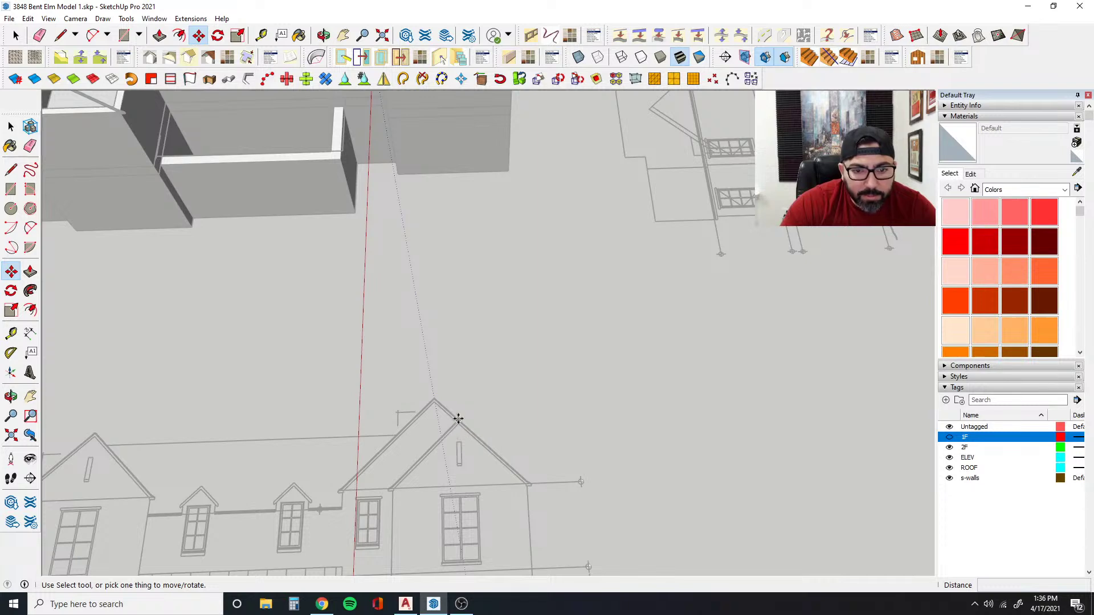
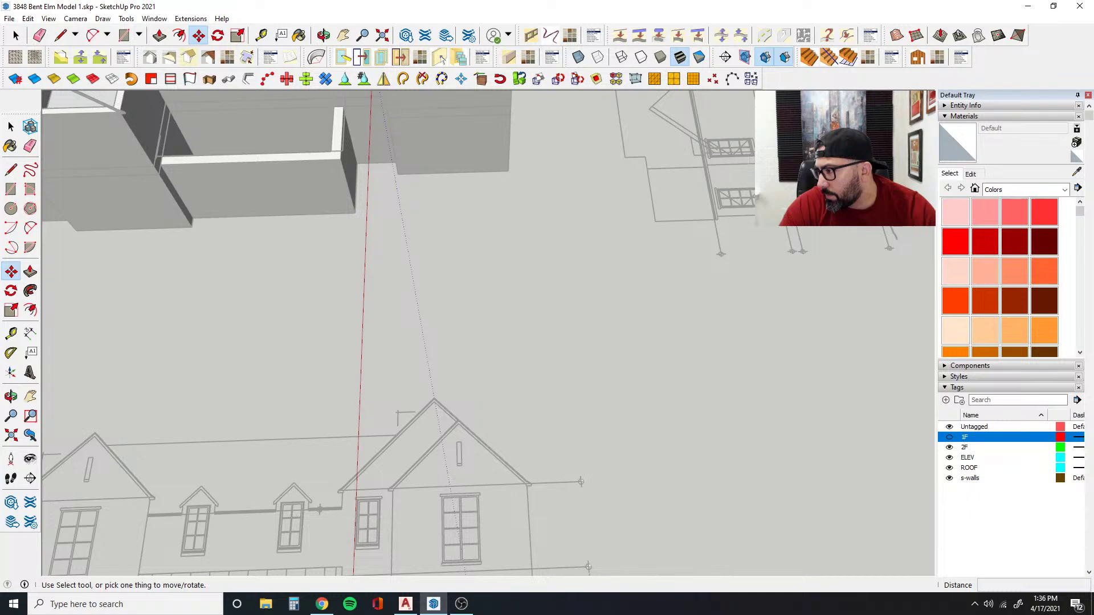
{"action": "mouse_move", "coordinate": [305, 190]}
{"action": "middle_mouse_down", "text": "shift"}
{"action": "mouse_move", "coordinate": [410, 427]}
{"action": "mouse_move", "coordinate": [593, 322]}
{"action": "middle_mouse_up", "text": "shift"}
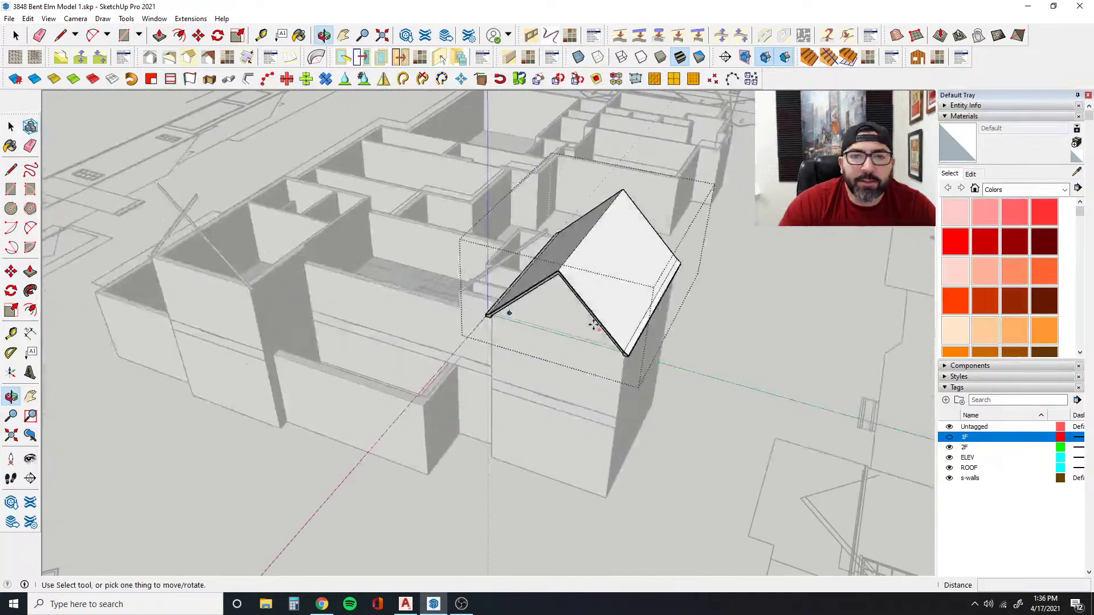
{"action": "scroll", "coordinate": [570, 313], "scroll_direction": "up", "scroll_amount": 6}
{"action": "left_click", "coordinate": [10, 128]}
{"action": "left_click", "coordinate": [365, 260]}
{"action": "middle_click_drag", "start_coordinate": [467, 279], "coordinate": [350, 183]}
{"action": "mouse_move", "coordinate": [446, 201]}
{"action": "middle_mouse_down"}
{"action": "mouse_move", "coordinate": [453, 231]}
{"action": "mouse_move", "coordinate": [470, 220]}
{"action": "mouse_move", "coordinate": [462, 212]}
{"action": "middle_mouse_up"}
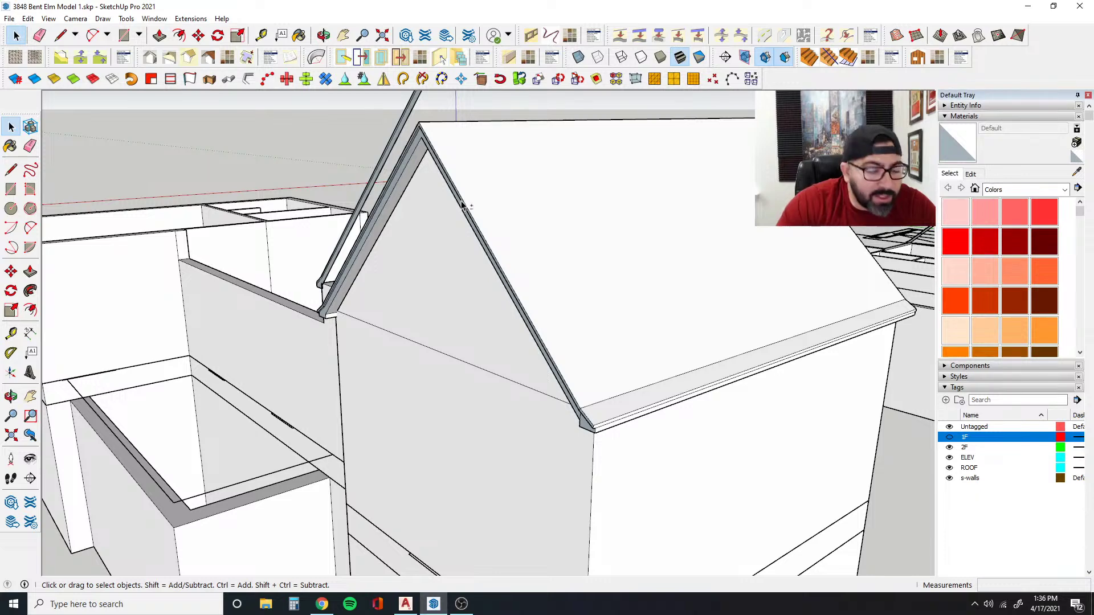
{"action": "middle_click_drag", "start_coordinate": [462, 206], "coordinate": [377, 193]}
{"action": "scroll", "coordinate": [377, 193], "scroll_direction": "up", "scroll_amount": 3}
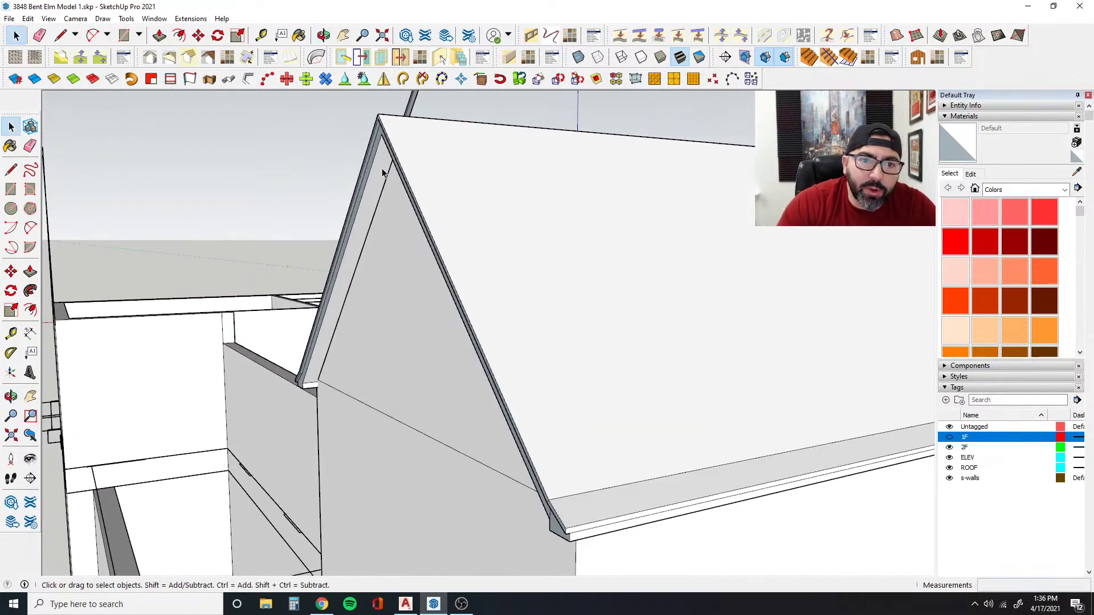
{"action": "middle_click_drag", "start_coordinate": [411, 147], "coordinate": [566, 190]}
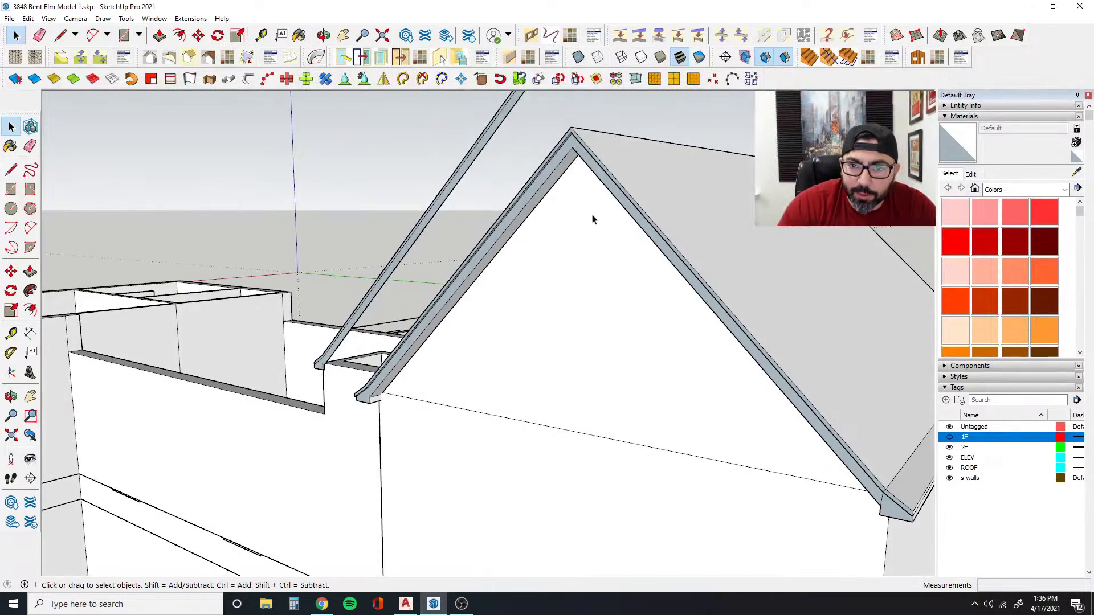
{"action": "middle_click_drag", "start_coordinate": [542, 217], "coordinate": [509, 189]}
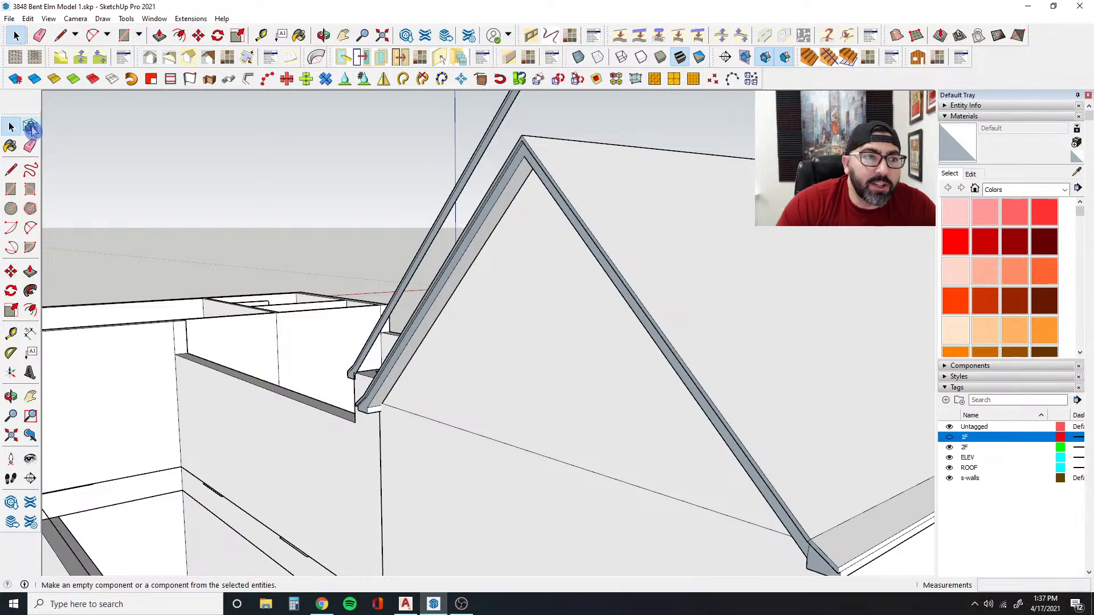
{"action": "middle_click_drag", "start_coordinate": [426, 268], "coordinate": [666, 318]}
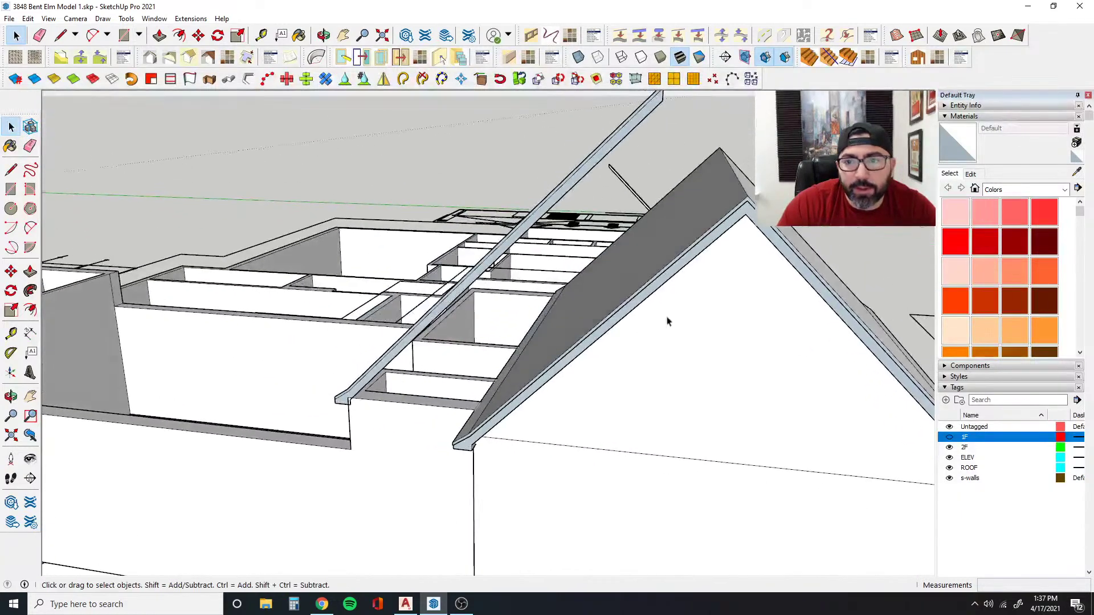
- Open the roof group and copy the front gable's rafter and top-layer end faces up from the eave bend onto the existing ridge
{"action": "scroll", "coordinate": [667, 296], "scroll_direction": "up", "scroll_amount": 3}
{"action": "left_click", "coordinate": [702, 215]}
{"action": "double_click", "coordinate": [702, 215]}
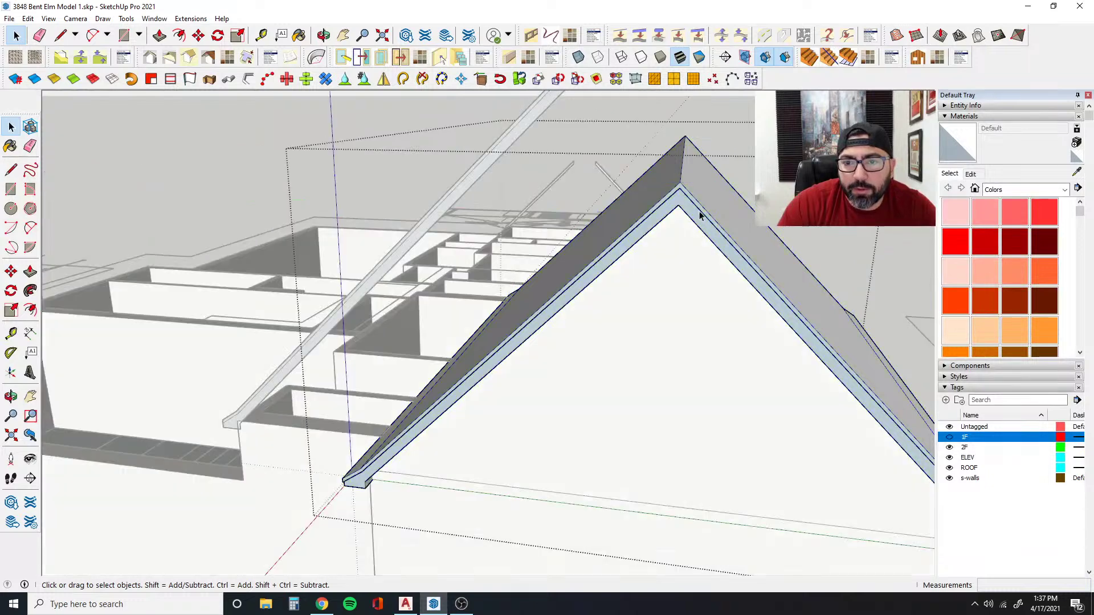
{"action": "scroll", "coordinate": [699, 216], "scroll_direction": "up", "scroll_amount": 2}
{"action": "left_click", "coordinate": [687, 220]}
{"action": "scroll", "coordinate": [689, 210], "scroll_direction": "up", "scroll_amount": 2}
{"action": "left_click", "coordinate": [690, 194], "text": "shift"}
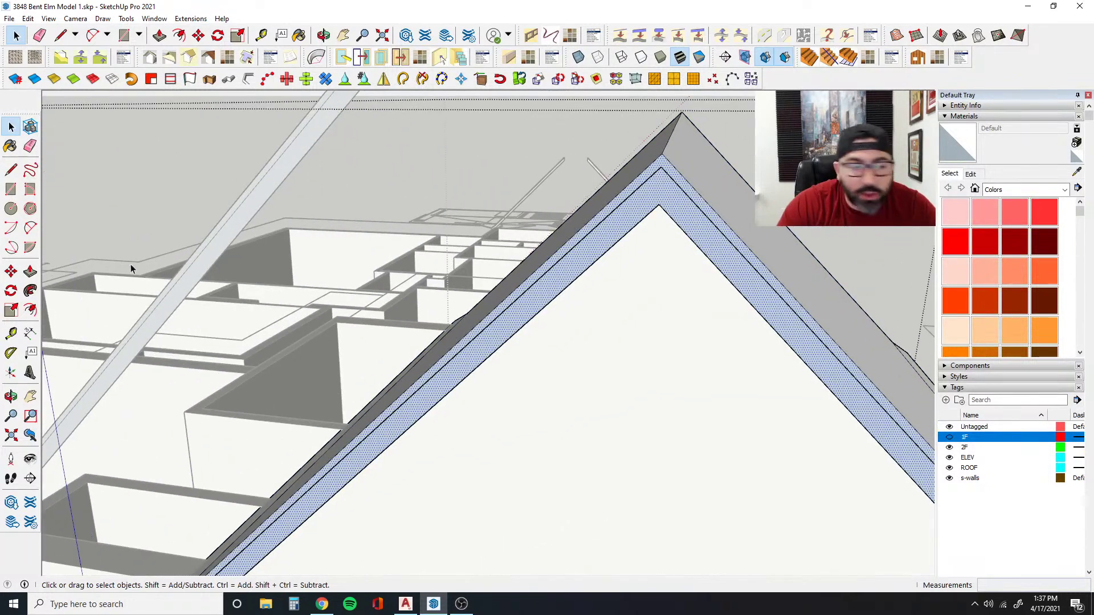
{"action": "left_click", "coordinate": [10, 272]}
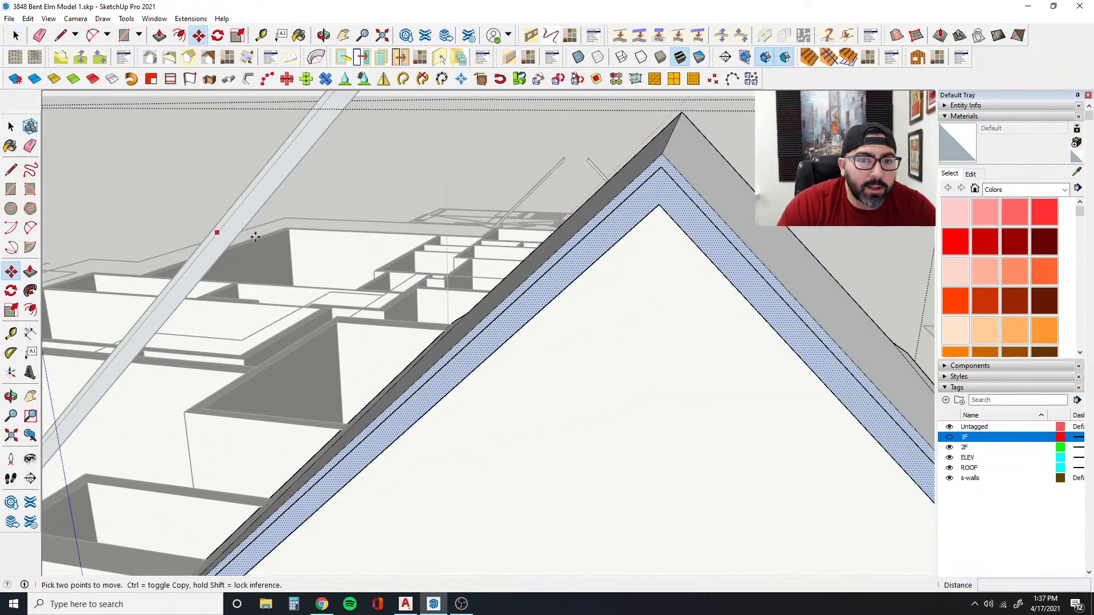
{"action": "scroll", "coordinate": [255, 237], "scroll_direction": "down", "scroll_amount": 5}
{"action": "left_click", "coordinate": [10, 126]}
{"action": "scroll", "coordinate": [442, 334], "scroll_direction": "up", "scroll_amount": 5}
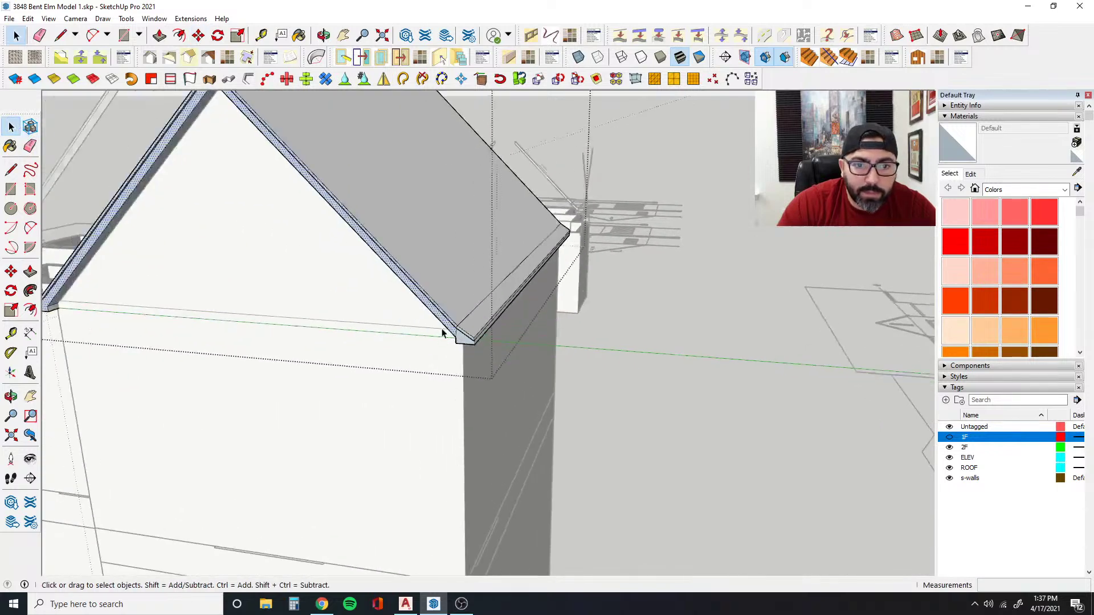
{"action": "scroll", "coordinate": [442, 333], "scroll_direction": "up", "scroll_amount": 2}
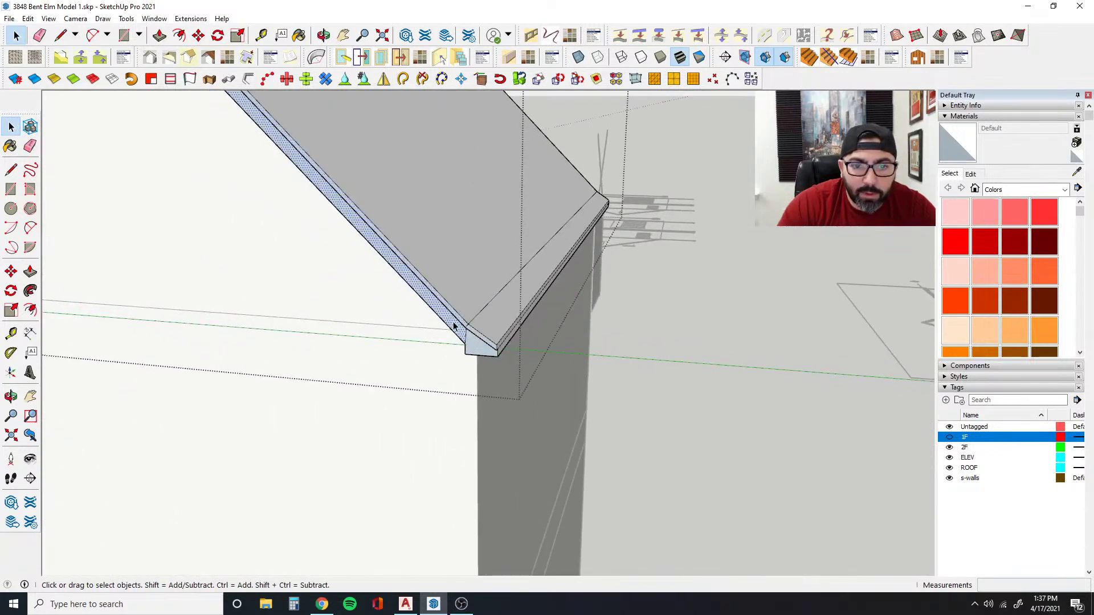
{"action": "left_click", "coordinate": [11, 271]}
{"action": "scroll", "coordinate": [483, 325], "scroll_direction": "up", "scroll_amount": 1}
{"action": "key", "text": "ctrl"}
{"action": "left_click", "coordinate": [488, 320]}
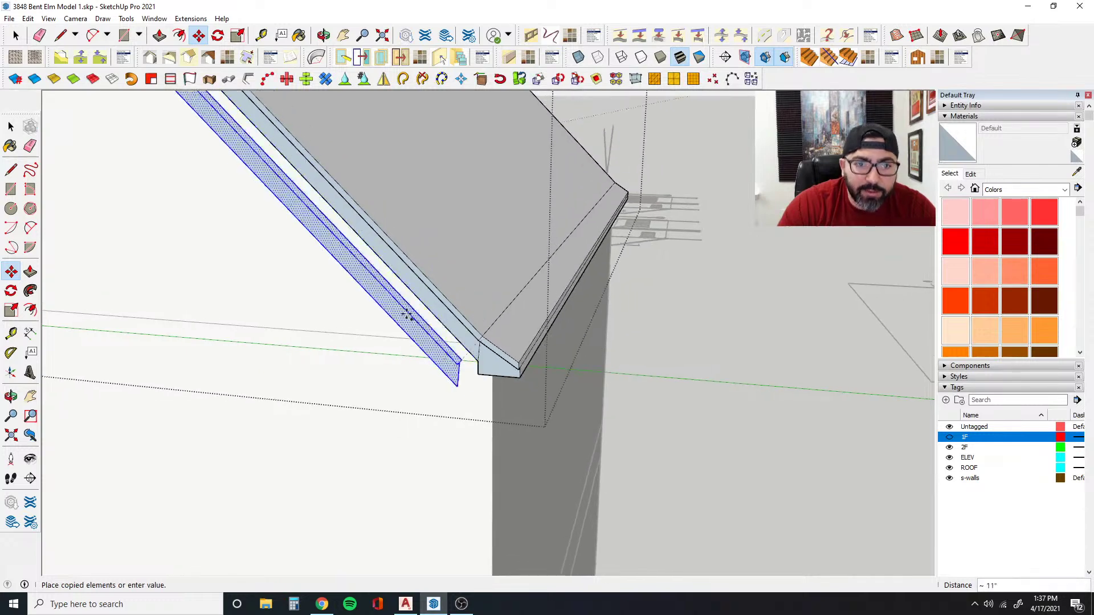
{"action": "scroll", "coordinate": [403, 312], "scroll_direction": "down", "scroll_amount": 4}
{"action": "middle_click_drag", "start_coordinate": [402, 312], "coordinate": [352, 341]}
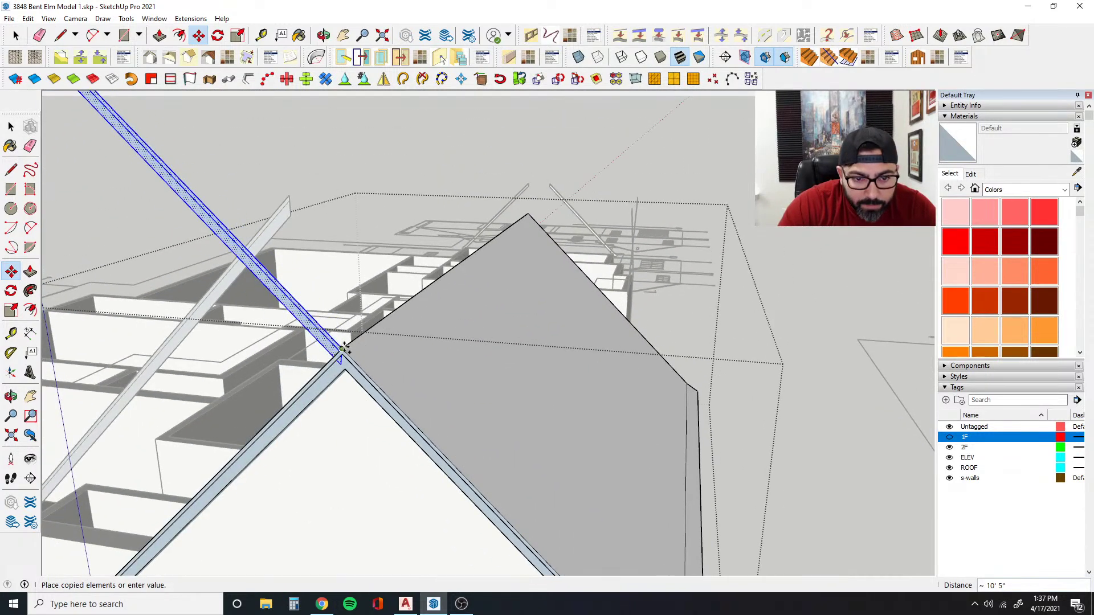
{"action": "left_click", "coordinate": [409, 299]}
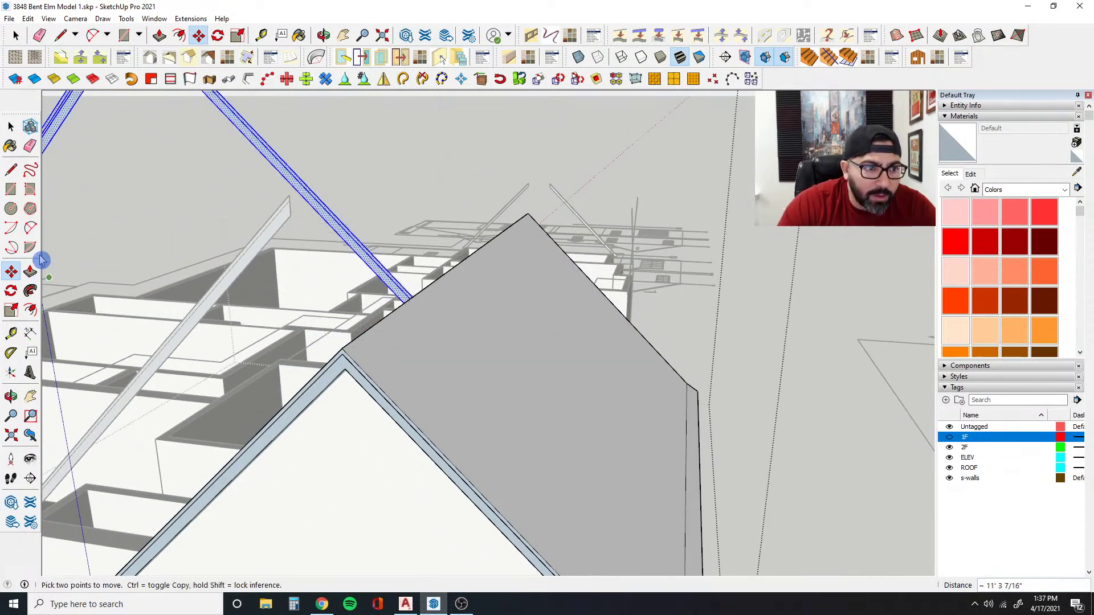
- Extrude the copied gable profile back about 15' 3 13/16" to the far end of the existing roof
{"action": "left_click", "coordinate": [30, 271]}
{"action": "scroll", "coordinate": [403, 316], "scroll_direction": "up", "scroll_amount": 2}
{"action": "left_click", "coordinate": [402, 299]}
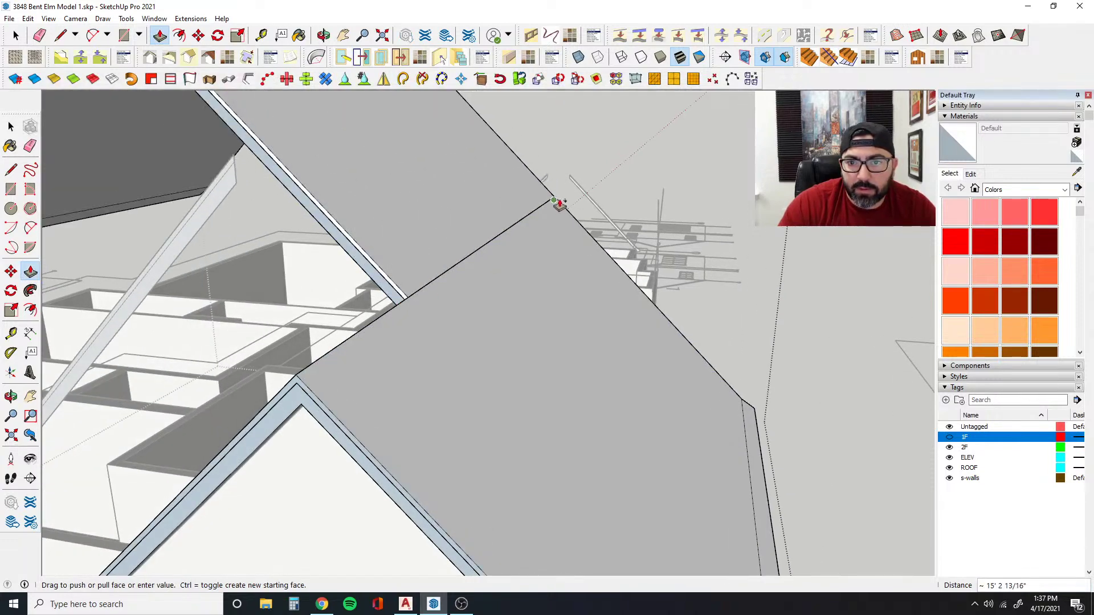
{"action": "middle_click_drag", "start_coordinate": [557, 203], "coordinate": [532, 320]}
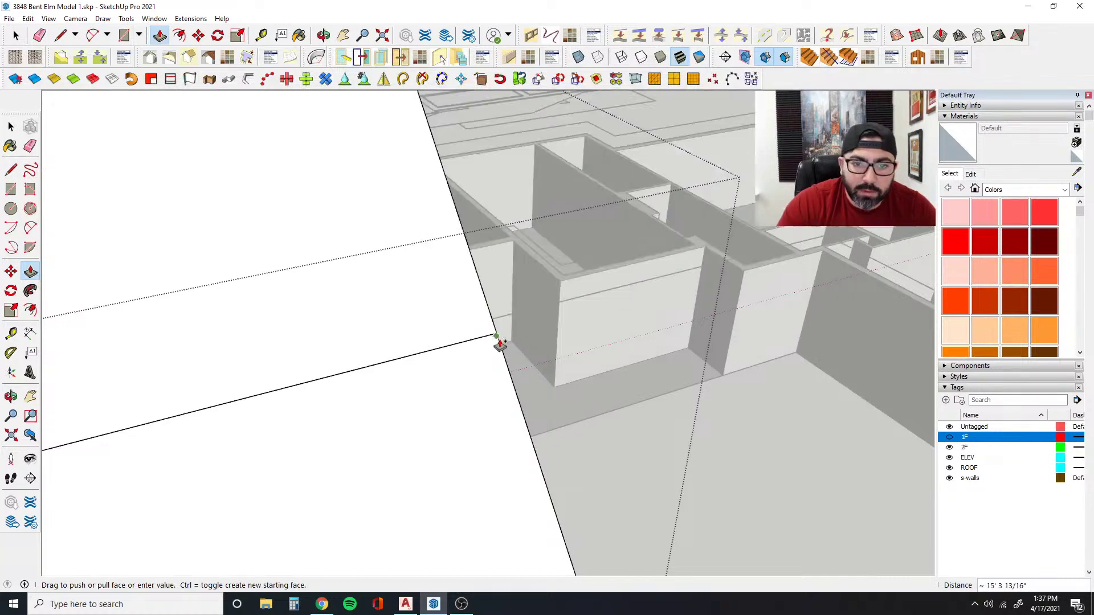
{"action": "middle_click_drag", "start_coordinate": [518, 391], "coordinate": [361, 349]}
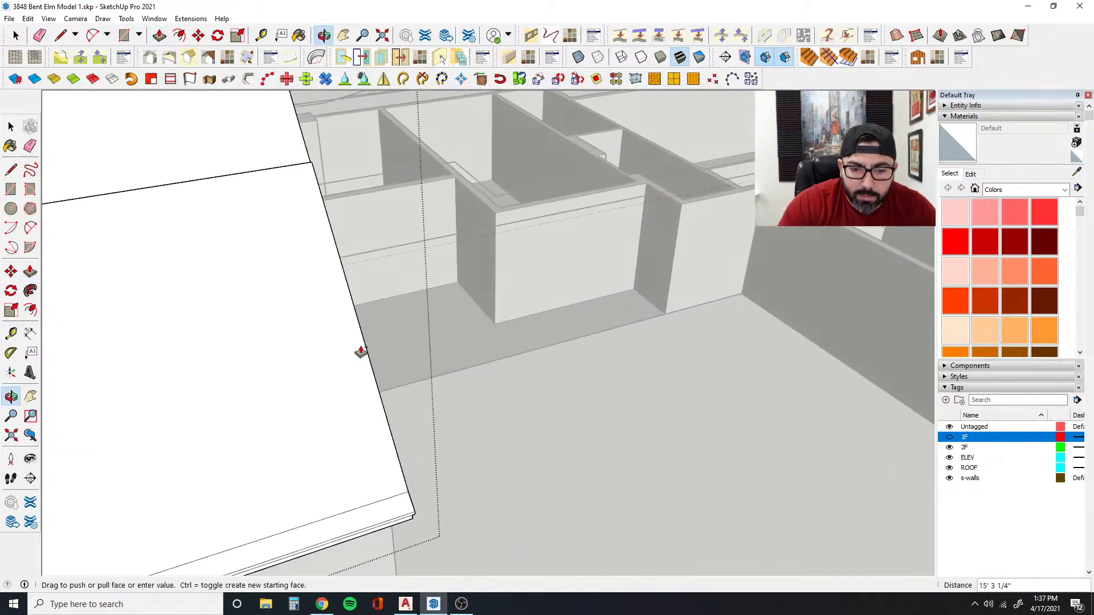
{"action": "left_click", "coordinate": [404, 487]}
- Examine the extruded upper roof, the front gable's ridge and the eave tail where they meet the walls
{"action": "scroll", "coordinate": [405, 487], "scroll_direction": "down", "scroll_amount": 5}
{"action": "middle_click_drag", "start_coordinate": [406, 455], "coordinate": [501, 371]}
{"action": "scroll", "coordinate": [535, 358], "scroll_direction": "up", "scroll_amount": 3}
{"action": "scroll", "coordinate": [536, 358], "scroll_direction": "down", "scroll_amount": 3}
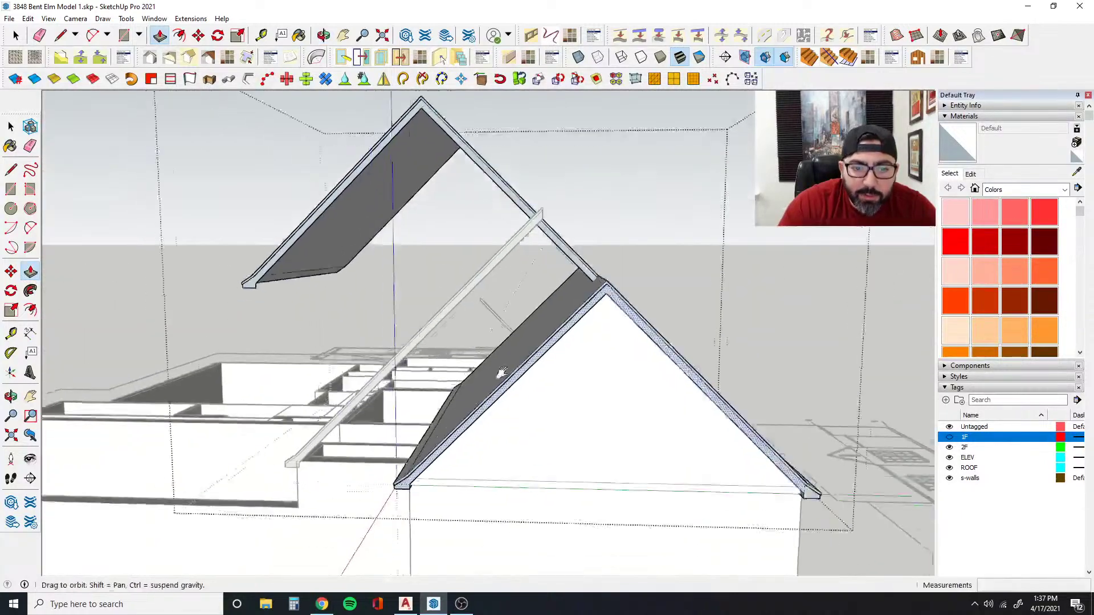
{"action": "scroll", "coordinate": [435, 447], "scroll_direction": "up", "scroll_amount": 5}
{"action": "middle_click_drag", "start_coordinate": [435, 447], "coordinate": [564, 376]}
{"action": "scroll", "coordinate": [469, 362], "scroll_direction": "down", "scroll_amount": 3}
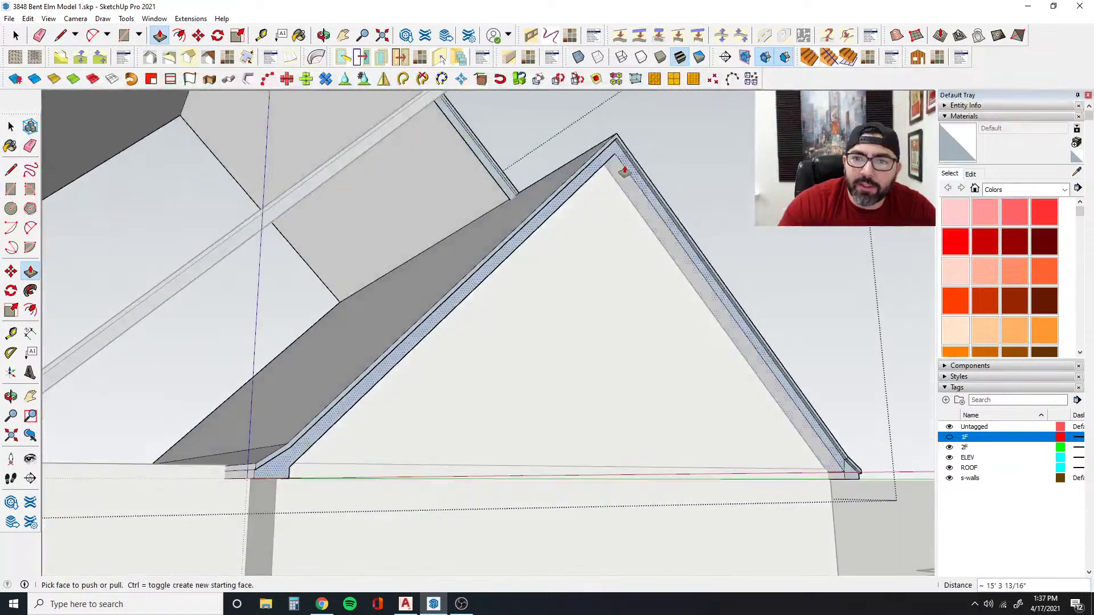
{"action": "middle_click_drag", "start_coordinate": [620, 181], "coordinate": [444, 325]}
{"action": "scroll", "coordinate": [328, 357], "scroll_direction": "up", "scroll_amount": 3}
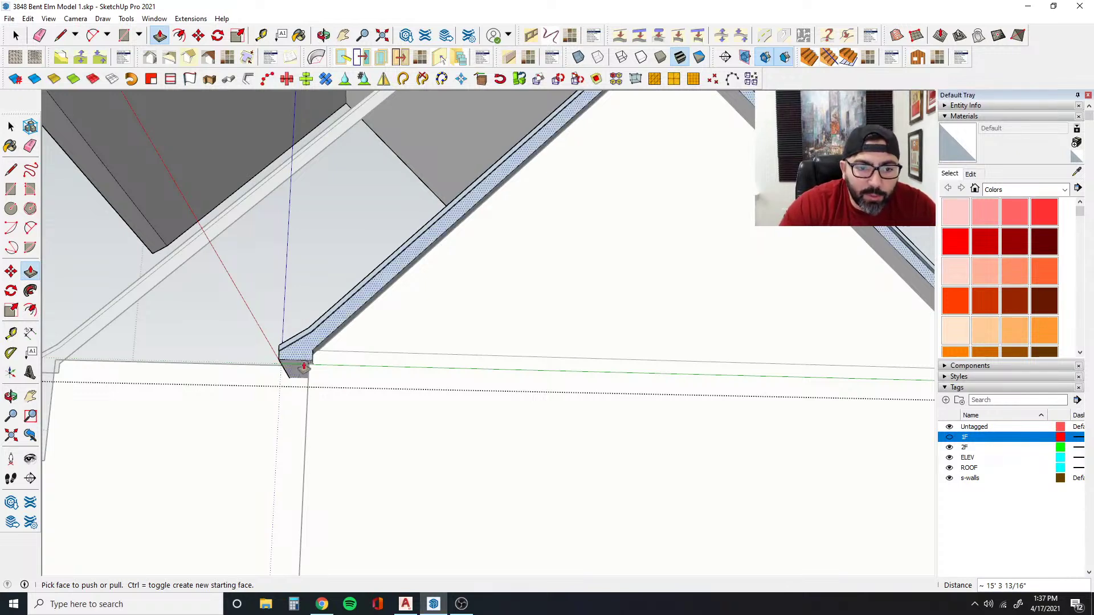
{"action": "scroll", "coordinate": [347, 380], "scroll_direction": "down", "scroll_amount": 1}
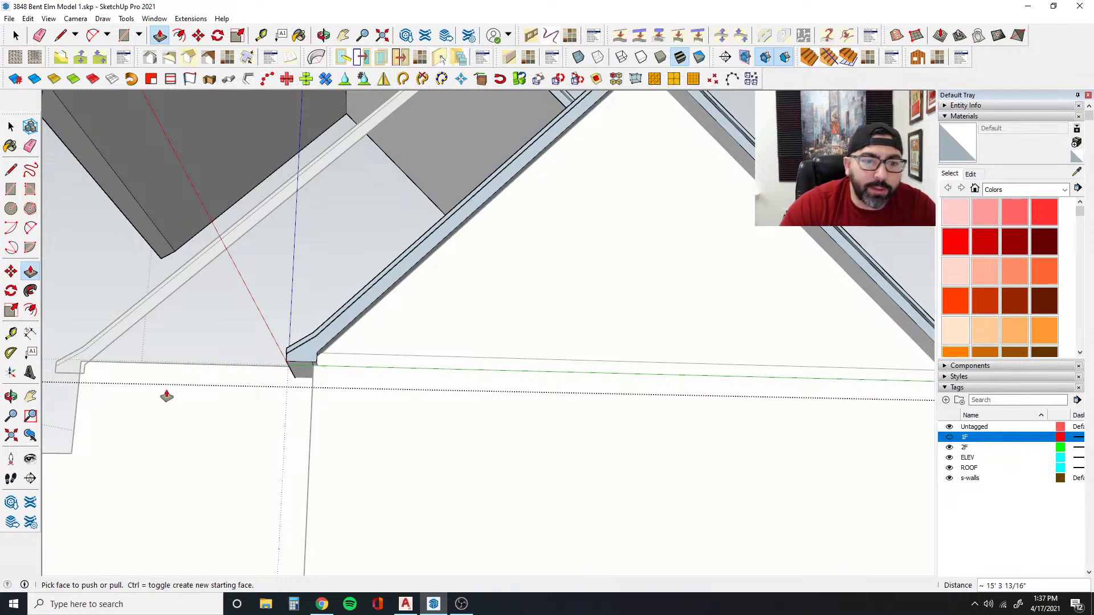
{"action": "scroll", "coordinate": [437, 364], "scroll_direction": "down", "scroll_amount": 1}
{"action": "middle_click_drag", "start_coordinate": [437, 364], "coordinate": [395, 533]}
{"action": "middle_click_drag", "start_coordinate": [403, 322], "coordinate": [279, 455]}
{"action": "middle_click_drag", "start_coordinate": [464, 250], "coordinate": [388, 340]}
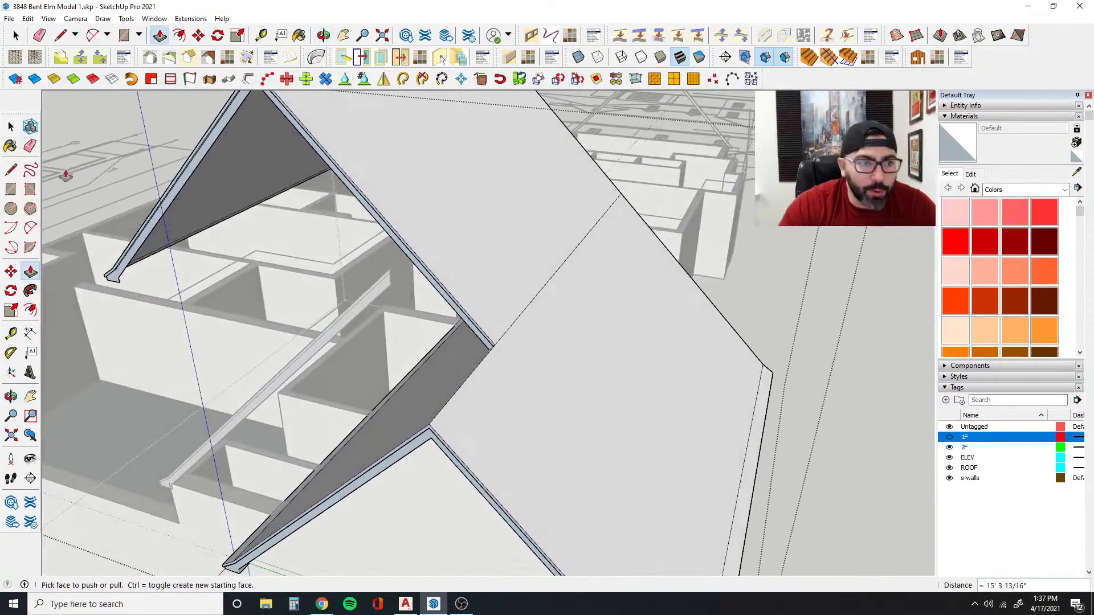
- Open the neighbouring rafter group and extrude its profile face about 17' 15/16" along the upper roof
{"action": "left_click", "coordinate": [19, 126]}
{"action": "middle_click_drag", "start_coordinate": [419, 262], "coordinate": [369, 300]}
{"action": "left_click", "coordinate": [293, 340]}
{"action": "middle_click_drag", "start_coordinate": [264, 346], "coordinate": [285, 333]}
{"action": "double_click", "coordinate": [284, 333]}
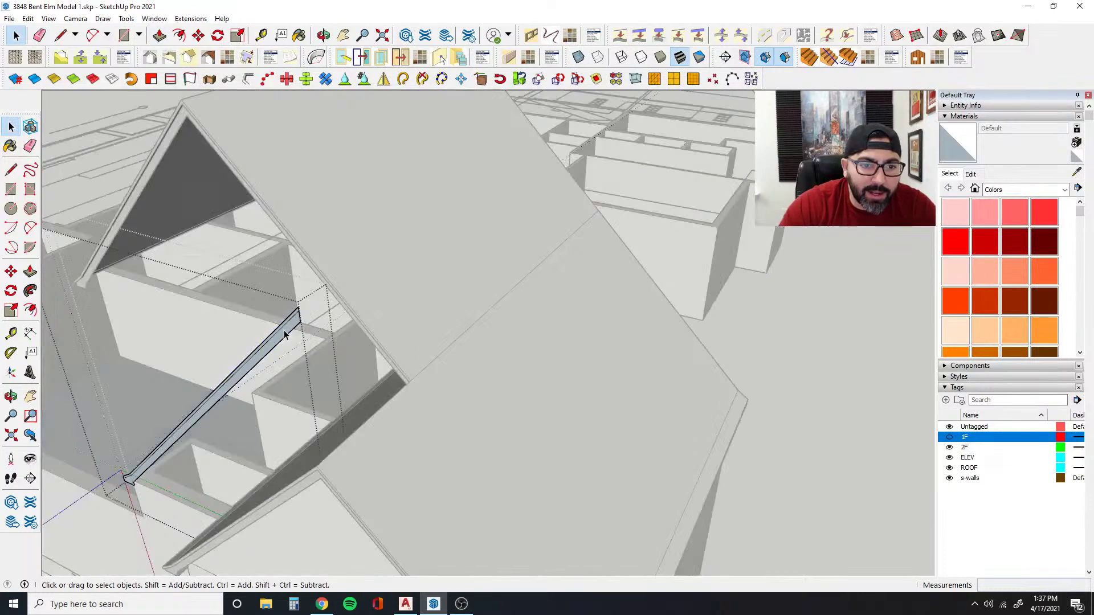
{"action": "left_click", "coordinate": [284, 334]}
{"action": "left_click", "coordinate": [30, 271]}
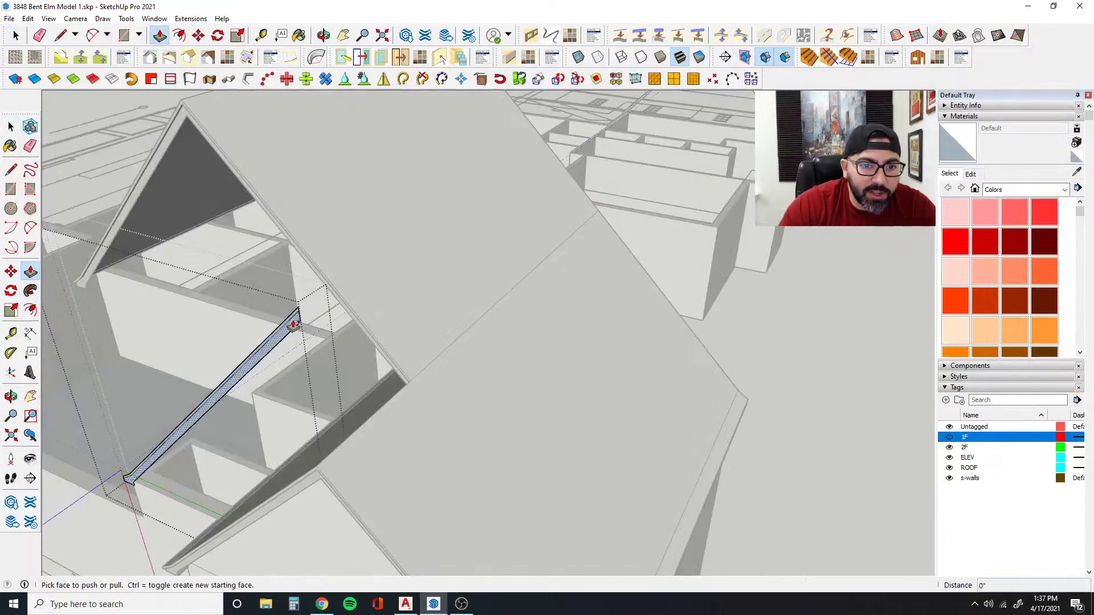
{"action": "left_click", "coordinate": [293, 325]}
{"action": "middle_click_drag", "start_coordinate": [416, 296], "coordinate": [245, 303]}
{"action": "scroll", "coordinate": [617, 325], "scroll_direction": "up", "scroll_amount": 3}
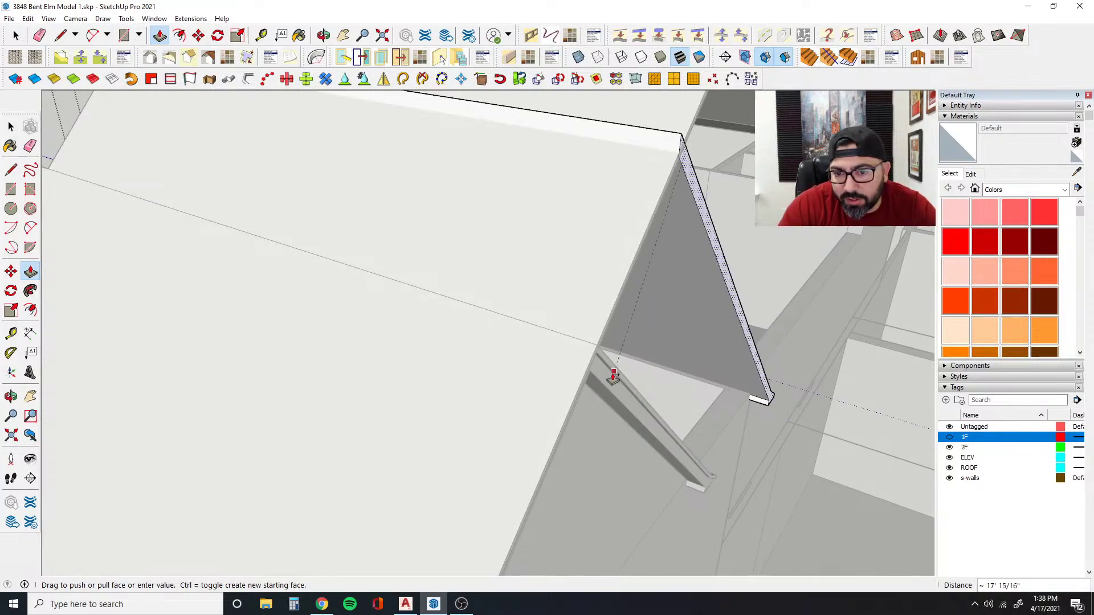
{"action": "left_click", "coordinate": [619, 375]}
- Try to pull the vertical ridge-side face of the extruded rafter roof outward
{"action": "scroll", "coordinate": [620, 374], "scroll_direction": "down", "scroll_amount": 4}
{"action": "middle_click_drag", "start_coordinate": [312, 248], "coordinate": [611, 279]}
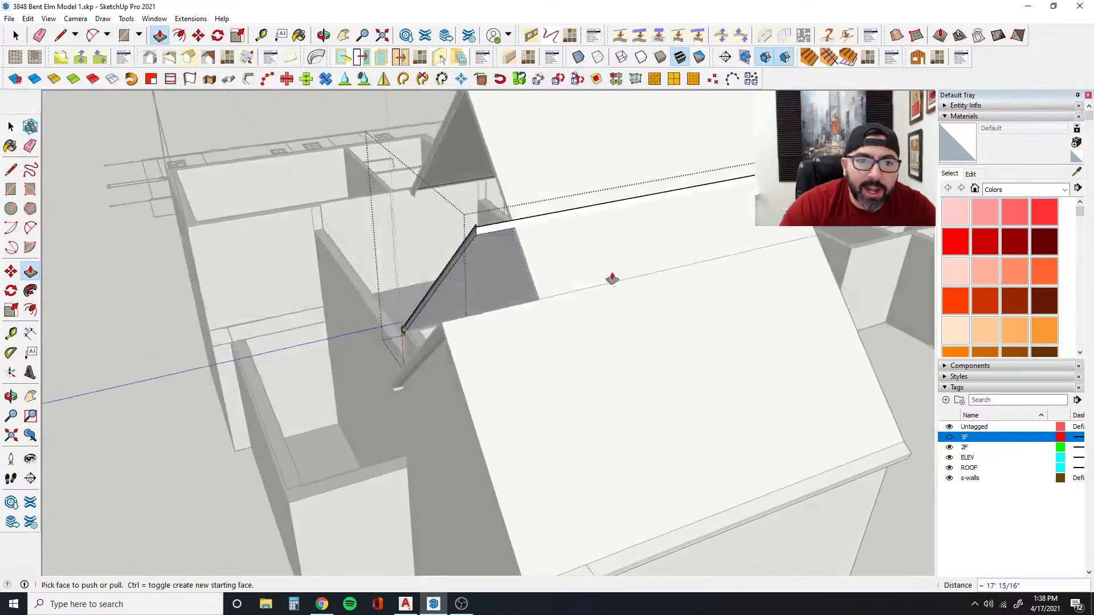
{"action": "scroll", "coordinate": [519, 257], "scroll_direction": "up", "scroll_amount": 3}
{"action": "left_click", "coordinate": [448, 217]}
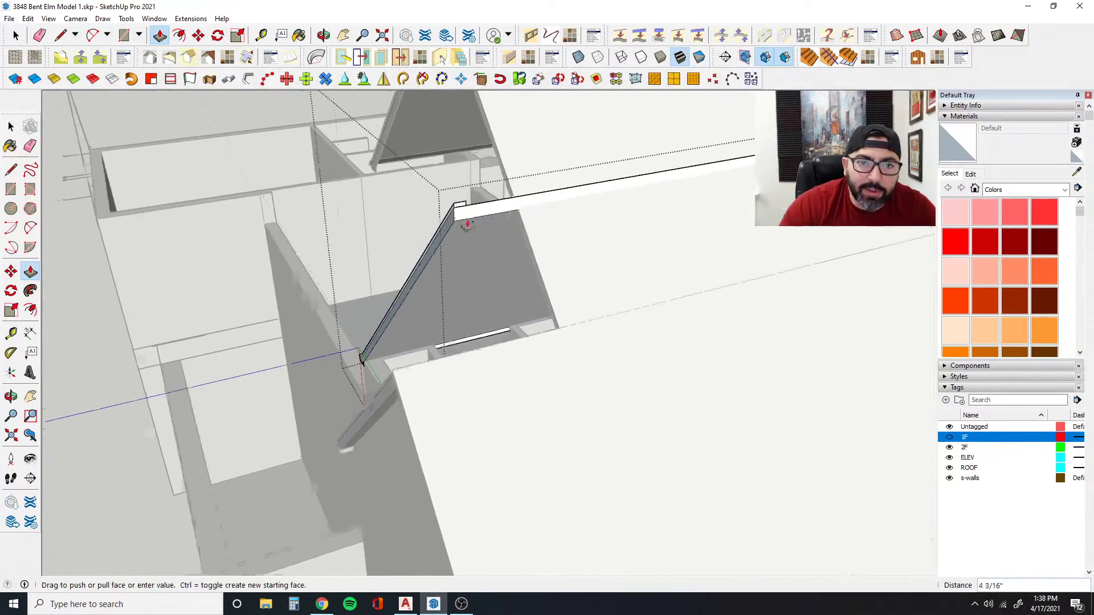
{"action": "middle_click_drag", "start_coordinate": [454, 219], "coordinate": [139, 245]}
{"action": "left_click", "coordinate": [490, 312]}
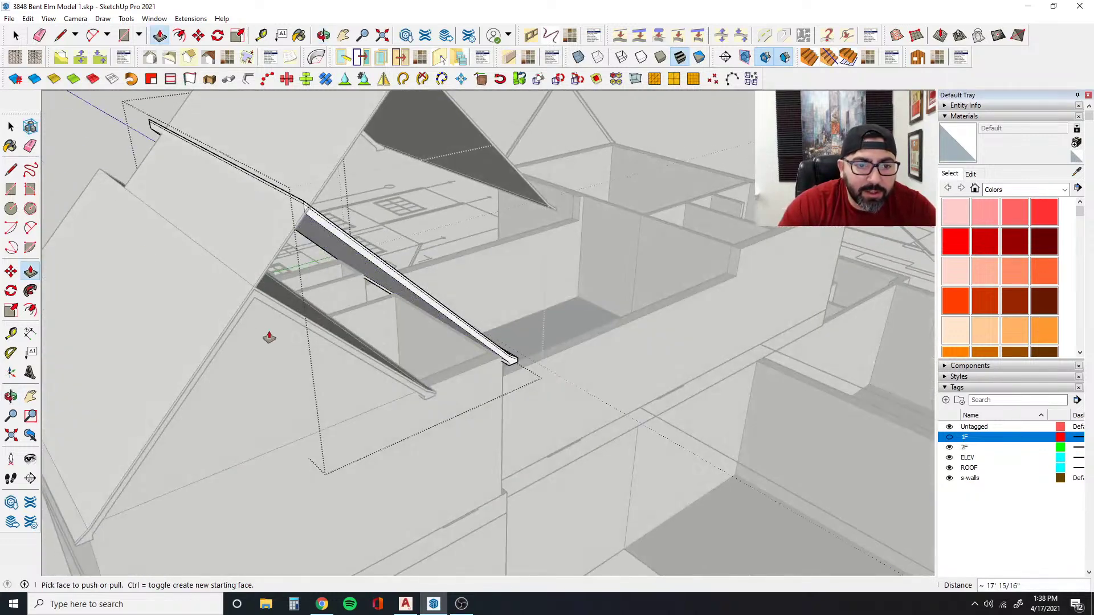
{"action": "middle_click_drag", "start_coordinate": [270, 317], "coordinate": [271, 310]}
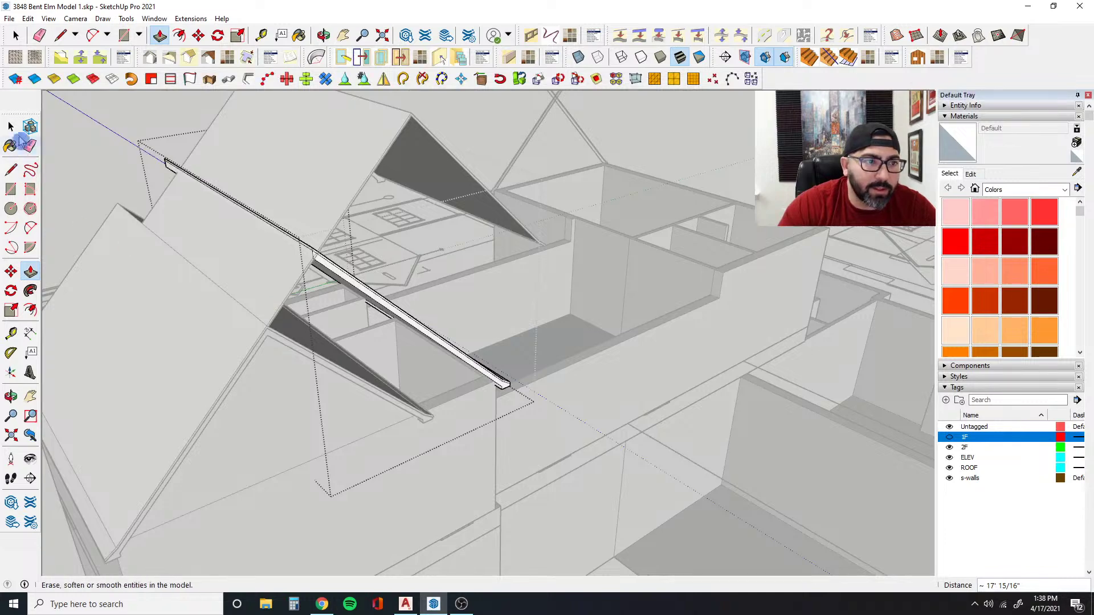
- Cut all the geometry of the newly extruded rafter roof out of its own group
{"action": "left_click", "coordinate": [32, 147]}
{"action": "mouse_move", "coordinate": [365, 228]}
{"action": "middle_mouse_down"}
{"action": "mouse_move", "coordinate": [349, 285]}
{"action": "mouse_move", "coordinate": [336, 267]}
{"action": "middle_mouse_up"}
{"action": "left_click_drag", "start_coordinate": [11, 115], "coordinate": [11, 121]}
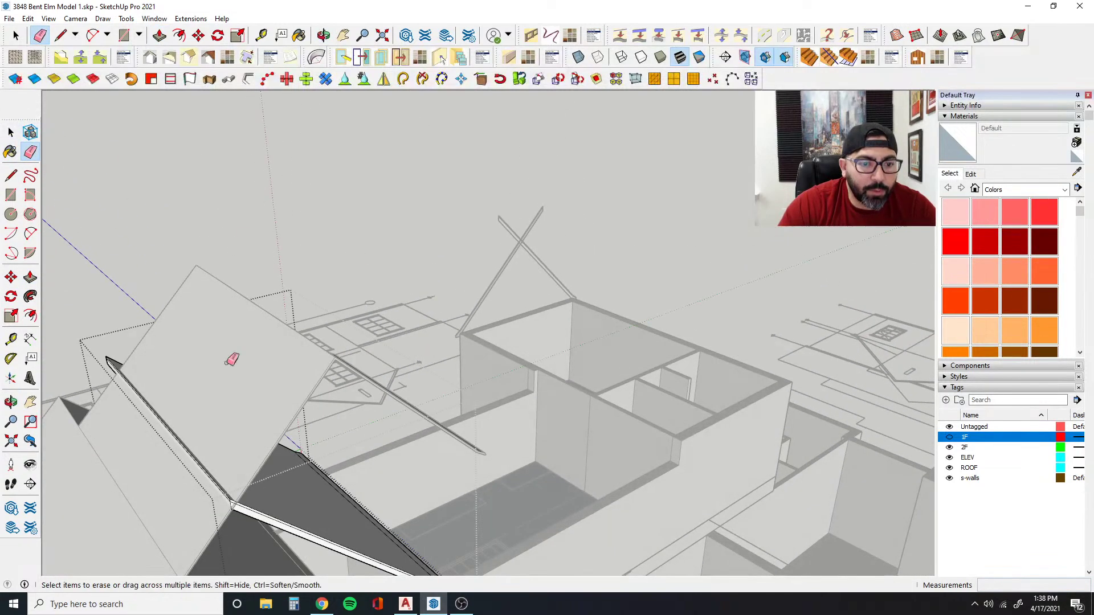
{"action": "middle_click_drag", "start_coordinate": [230, 361], "coordinate": [248, 368]}
{"action": "left_click", "coordinate": [11, 132]}
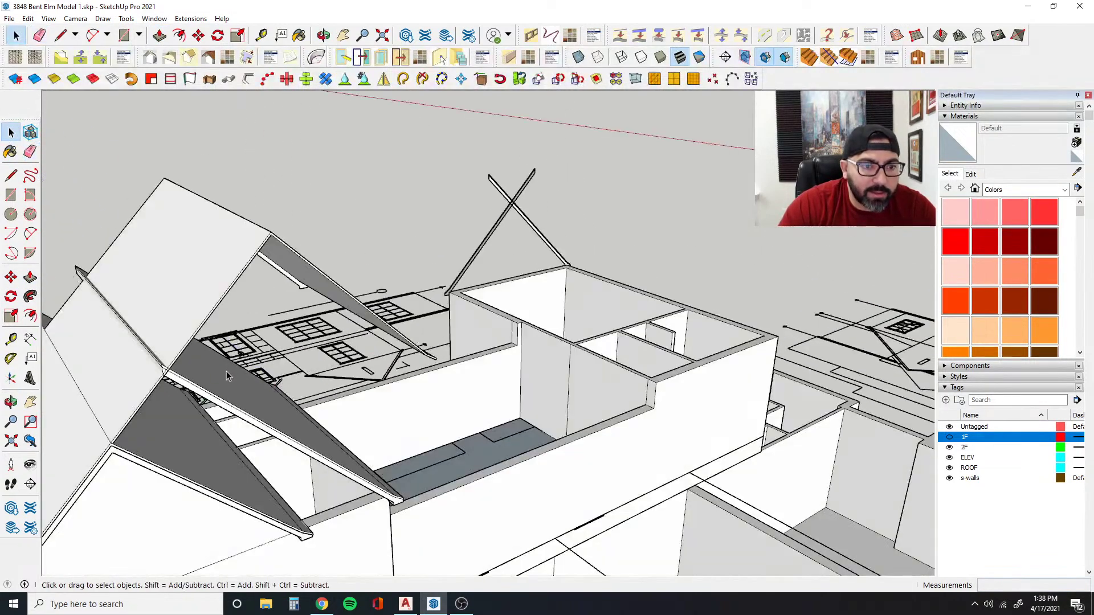
{"action": "left_click", "coordinate": [227, 377]}
{"action": "left_click", "coordinate": [28, 18]}
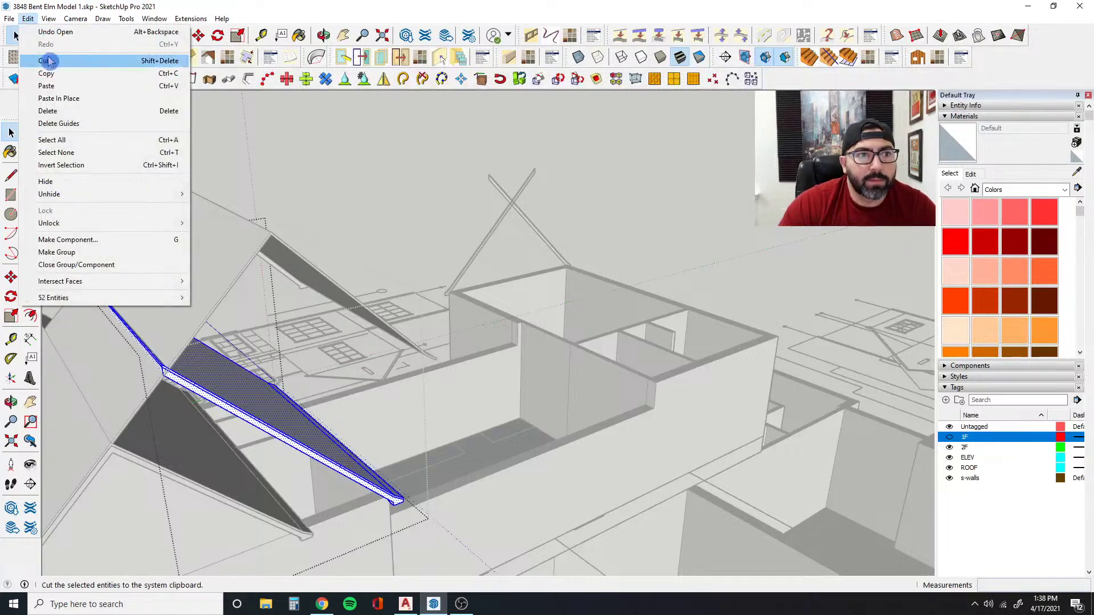
{"action": "left_click", "coordinate": [40, 59]}
- Open the adjoining gable roof group and paste the cut rafter roof in place inside it
{"action": "left_click", "coordinate": [135, 354]}
{"action": "left_click", "coordinate": [28, 18]}
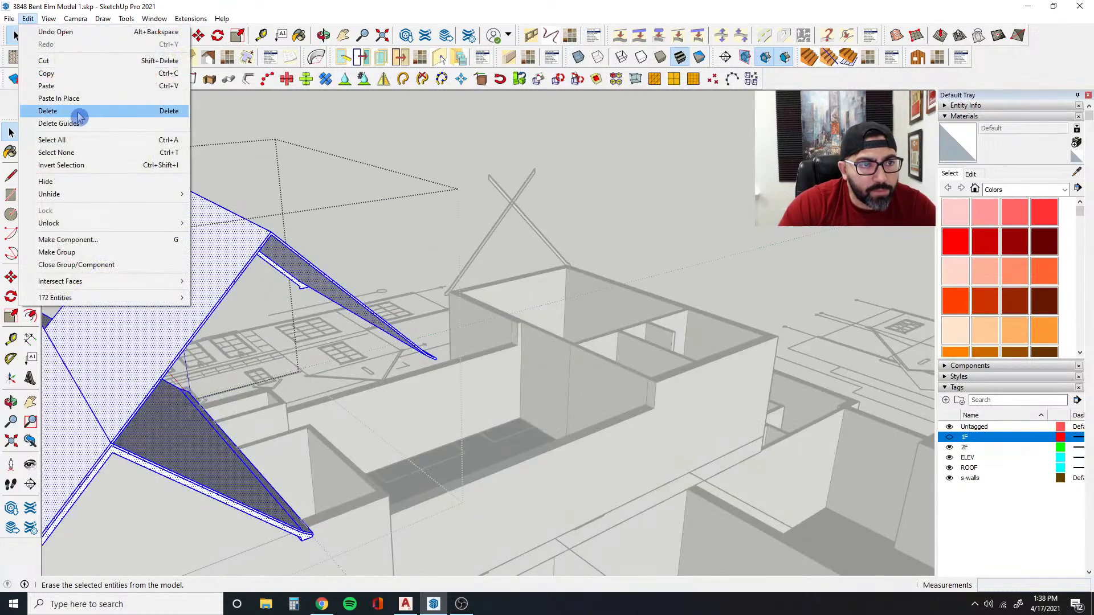
{"action": "left_click", "coordinate": [79, 124]}
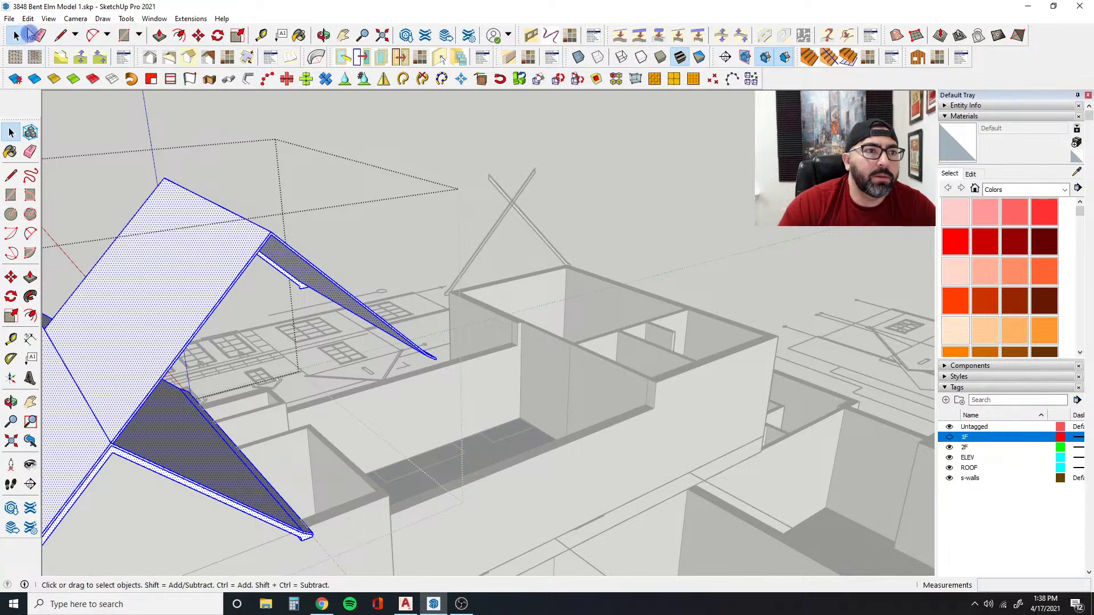
{"action": "left_click", "coordinate": [28, 18]}
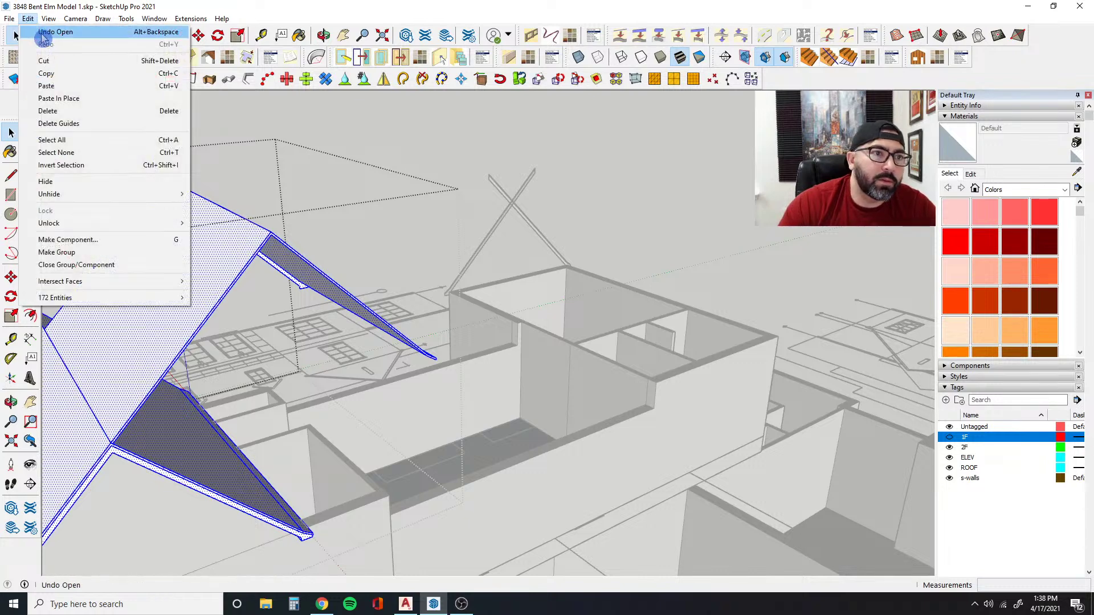
{"action": "left_click", "coordinate": [58, 98]}
- Select the overlapping roof pieces and intersect their faces with the selection
{"action": "middle_click_drag", "start_coordinate": [175, 195], "coordinate": [245, 219]}
{"action": "left_click_drag", "start_coordinate": [184, 257], "coordinate": [23, 368]}
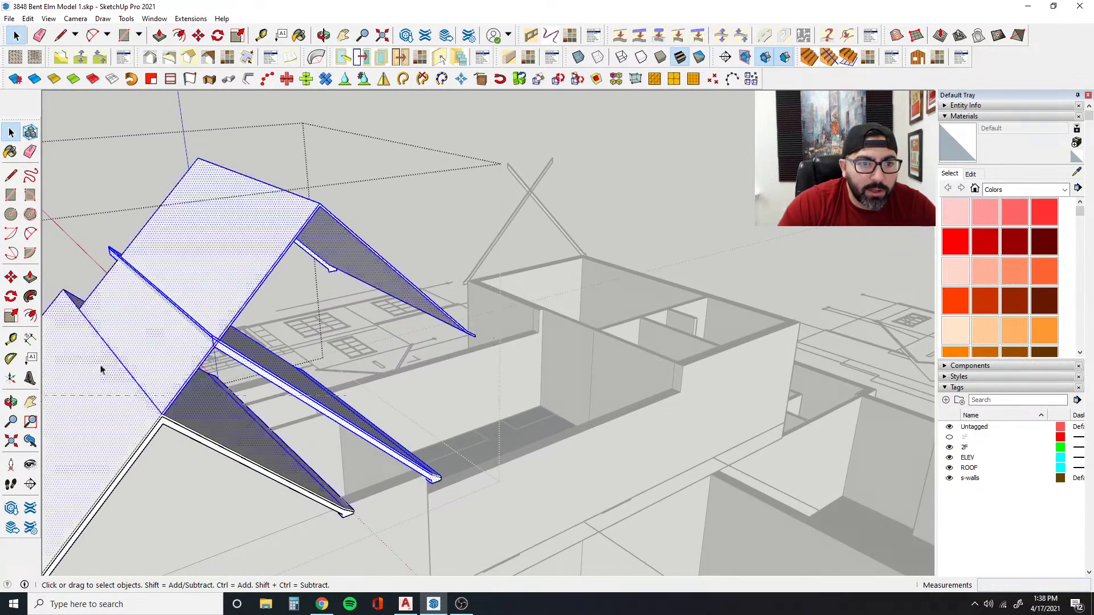
{"action": "right_click", "coordinate": [192, 260]}
{"action": "mouse_move", "coordinate": [240, 370]}
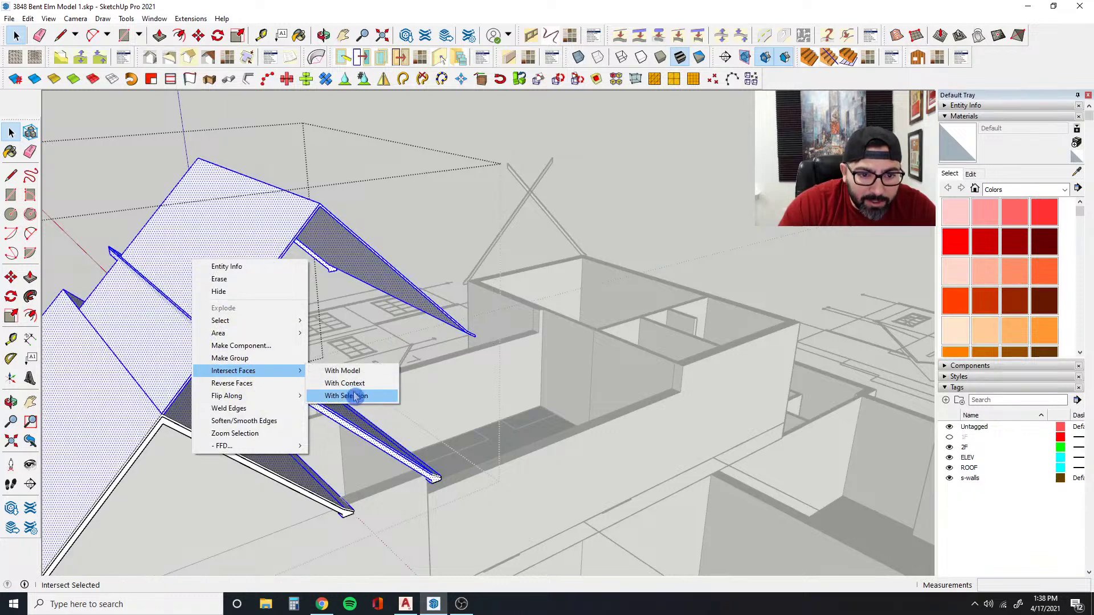
{"action": "left_click", "coordinate": [349, 383]}
- Erase the edges of the old upper roof slope that extends beyond the pasted rafter roof
{"action": "left_click", "coordinate": [30, 152]}
{"action": "left_click_drag", "start_coordinate": [200, 162], "coordinate": [200, 162]}
{"action": "left_click", "coordinate": [314, 211]}
{"action": "left_click", "coordinate": [320, 212]}
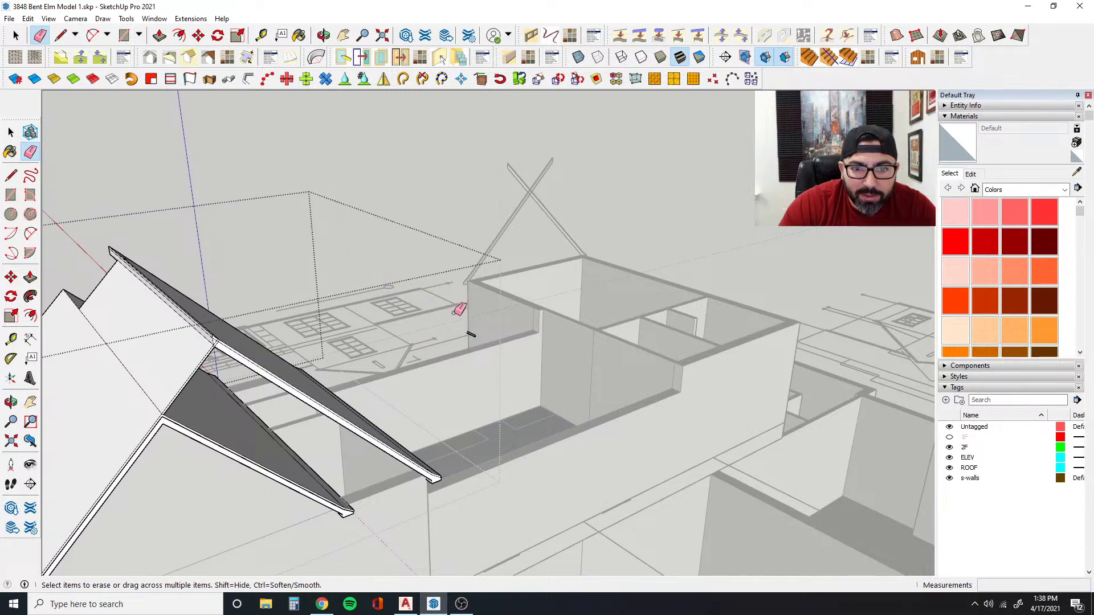
{"action": "middle_click_drag", "start_coordinate": [489, 337], "coordinate": [341, 314]}
- Push the excess ridge strip's front end faces back about 15' 2 13/16" along the upper roof
{"action": "left_click", "coordinate": [31, 277]}
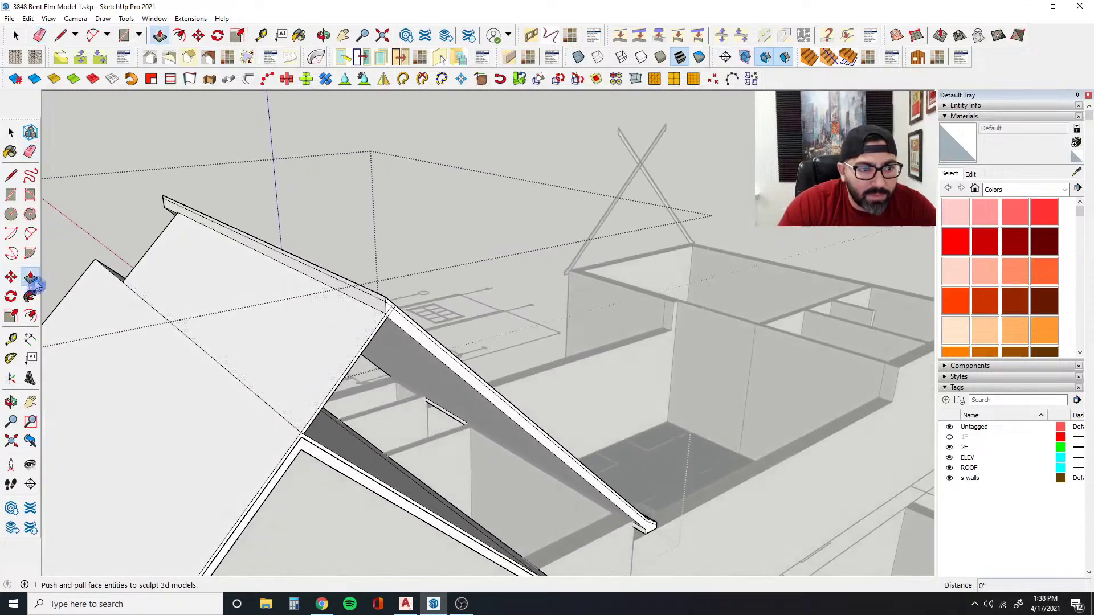
{"action": "scroll", "coordinate": [390, 311], "scroll_direction": "up", "scroll_amount": 2}
{"action": "left_click", "coordinate": [390, 312]}
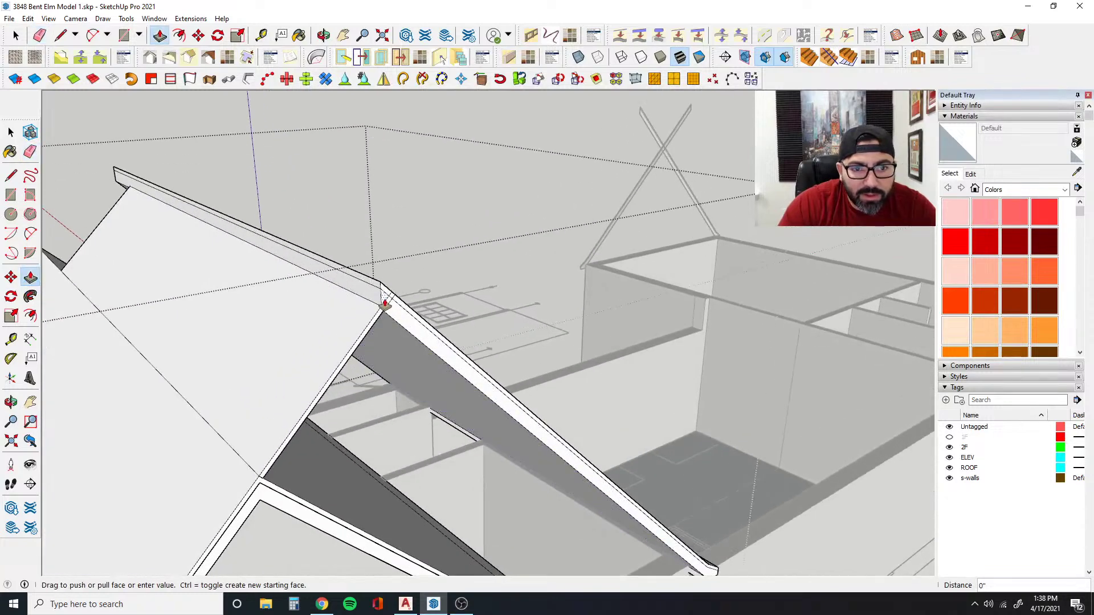
{"action": "left_click", "coordinate": [96, 228]}
{"action": "scroll", "coordinate": [397, 296], "scroll_direction": "up", "scroll_amount": 2}
{"action": "left_click", "coordinate": [374, 291]}
{"action": "scroll", "coordinate": [335, 279], "scroll_direction": "down", "scroll_amount": 2}
{"action": "middle_click_drag", "start_coordinate": [193, 259], "coordinate": [352, 305], "text": "shift"}
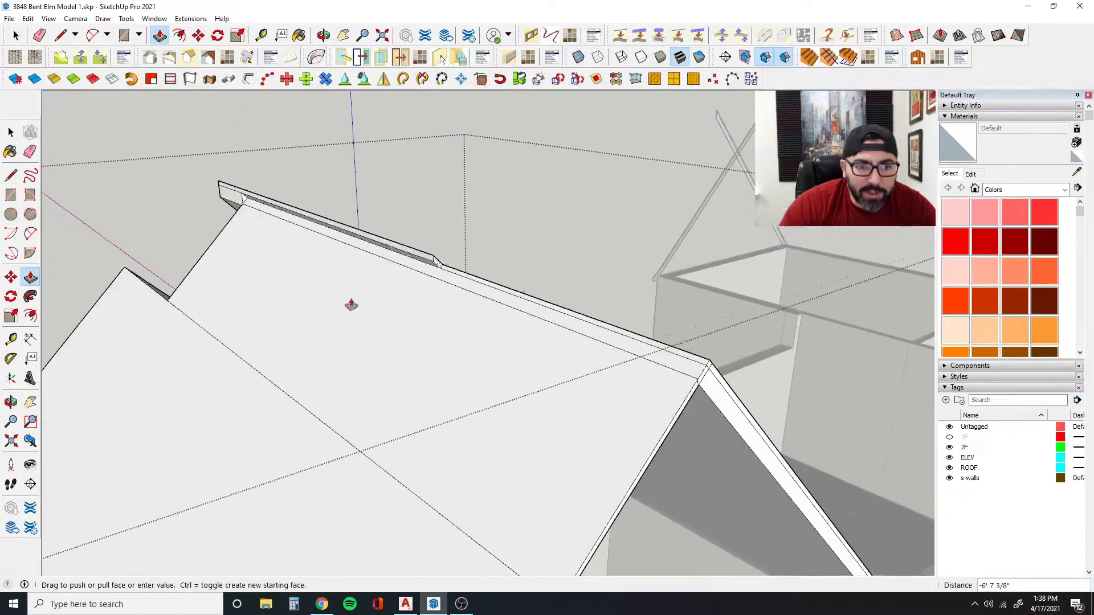
{"action": "left_click", "coordinate": [224, 238]}
{"action": "middle_click_drag", "start_coordinate": [196, 227], "coordinate": [562, 262]}
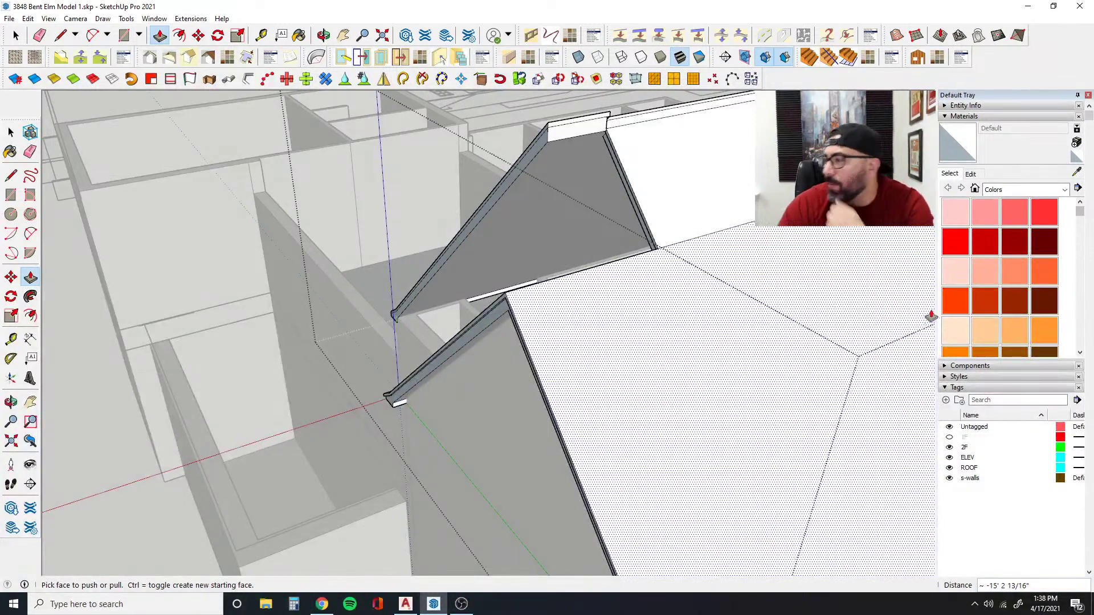
- Pull the shorter slope's end faces out flush with the opposite slope at the upper roof's far gable end
{"action": "middle_click_drag", "start_coordinate": [593, 259], "coordinate": [285, 186]}
{"action": "left_click", "coordinate": [743, 171]}
{"action": "left_click", "coordinate": [710, 176]}
{"action": "scroll", "coordinate": [735, 175], "scroll_direction": "up", "scroll_amount": 3}
{"action": "left_click", "coordinate": [678, 224]}
{"action": "left_click", "coordinate": [659, 215]}
- Draw three lines across the rafter end at the ridge, continuing the opposite slope's lower, middle and top edges
{"action": "key", "text": "l"}
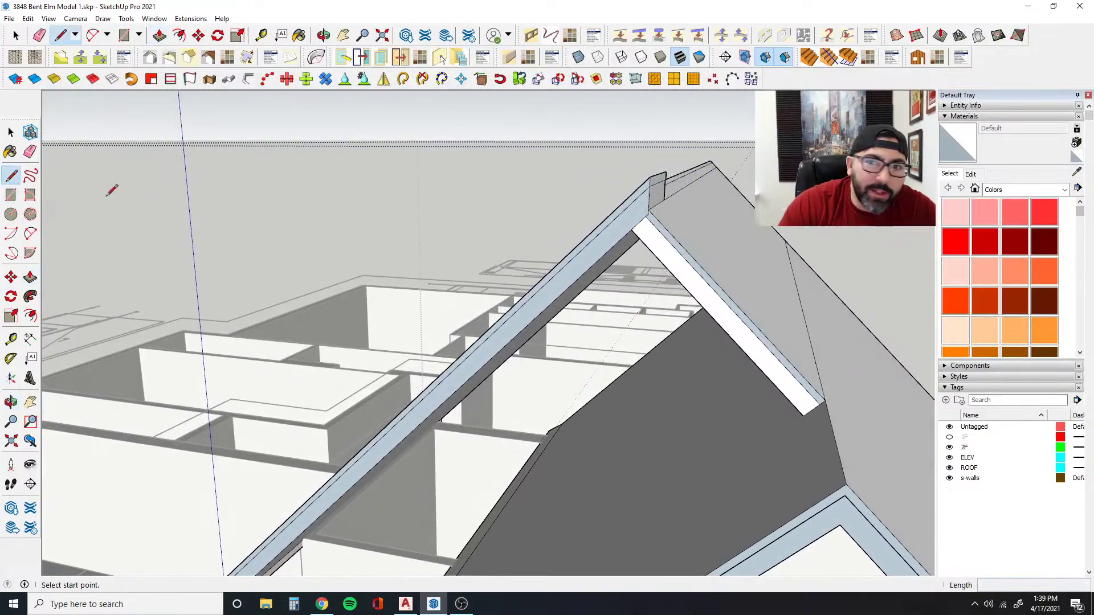
{"action": "middle_click_drag", "start_coordinate": [111, 190], "coordinate": [545, 282]}
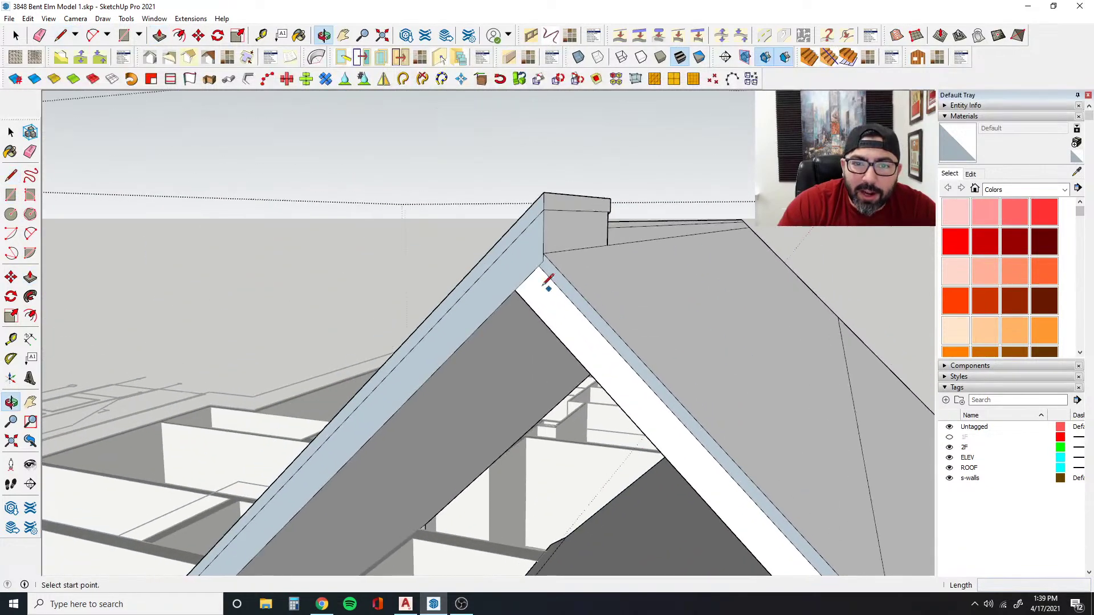
{"action": "left_click", "coordinate": [515, 291]}
{"action": "left_click", "coordinate": [493, 265]}
{"action": "left_click", "coordinate": [539, 266]}
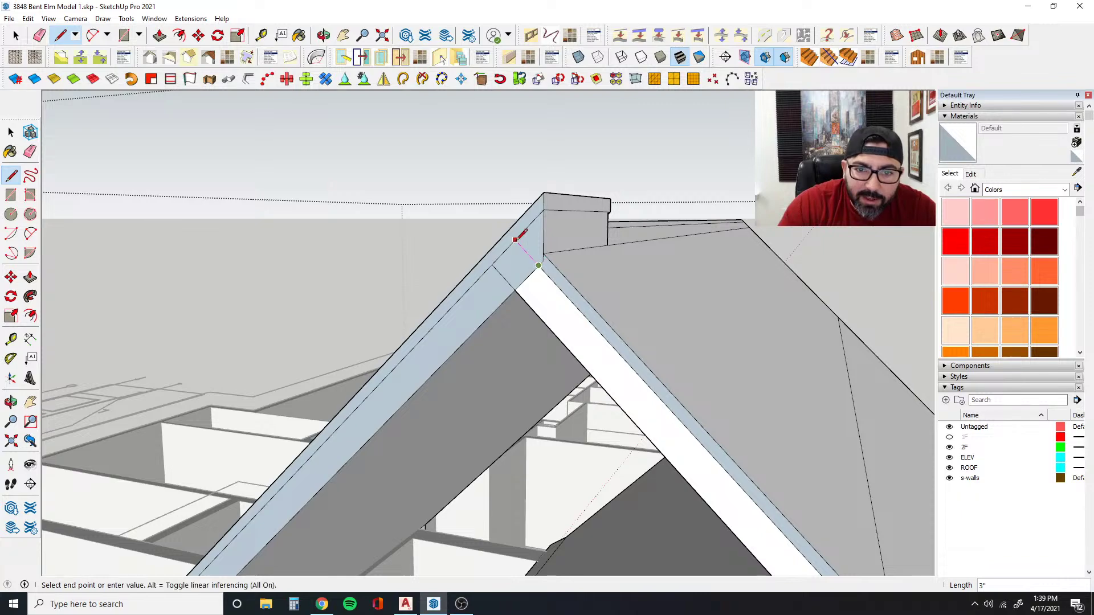
{"action": "left_click", "coordinate": [515, 240]}
{"action": "left_click", "coordinate": [544, 253]}
{"action": "left_click", "coordinate": [498, 204]}
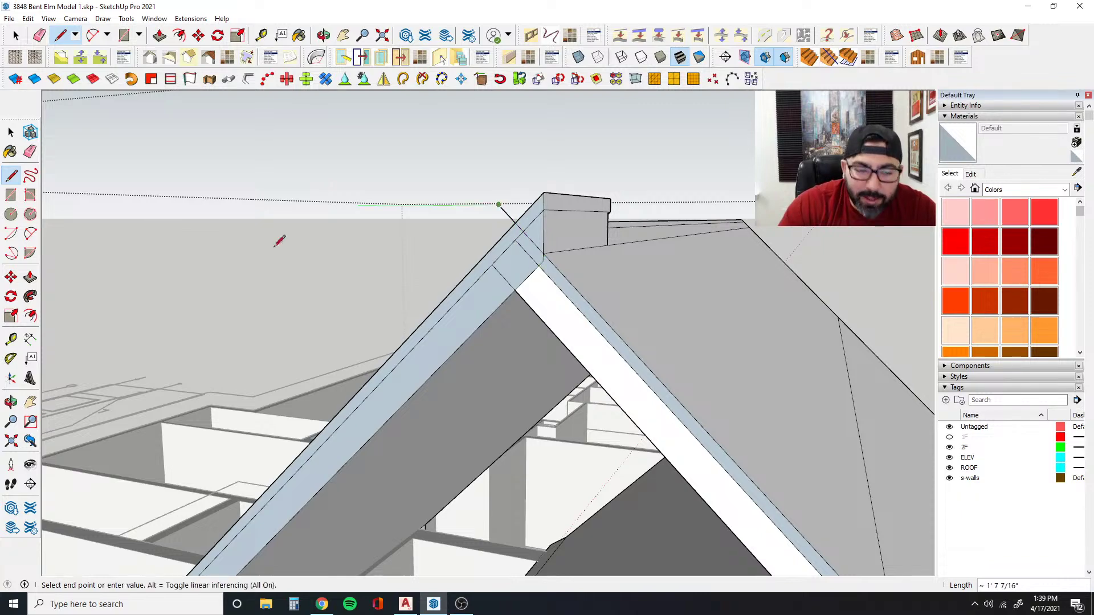
- Push the protruding corner pieces above the ridge back about 1' 9 3/16" to trim them off
{"action": "left_click", "coordinate": [30, 277]}
{"action": "middle_click_drag", "start_coordinate": [552, 296], "coordinate": [520, 271]}
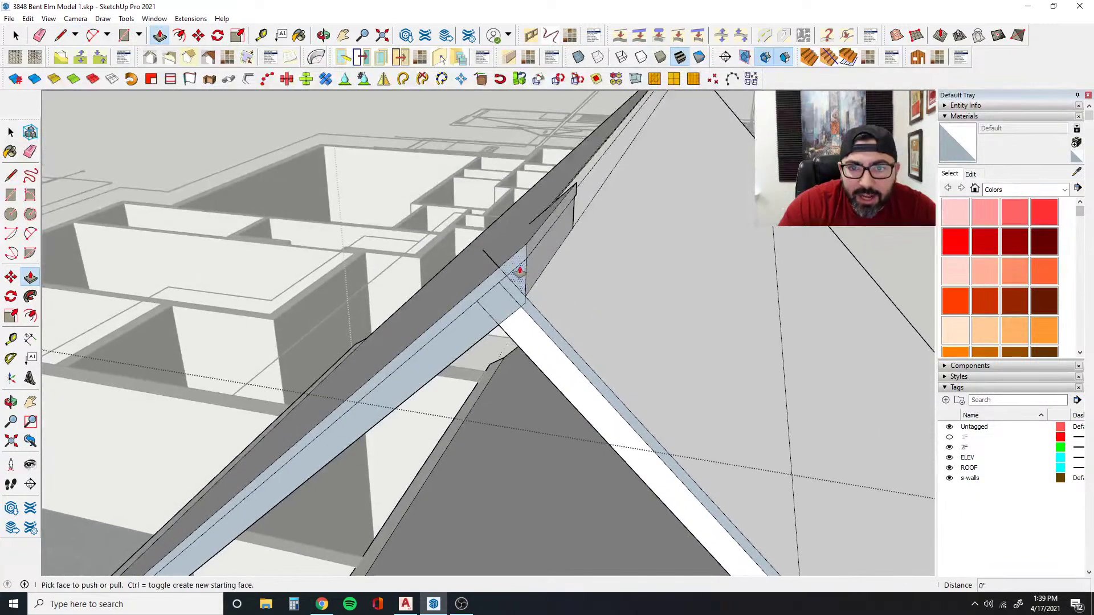
{"action": "left_click", "coordinate": [519, 271]}
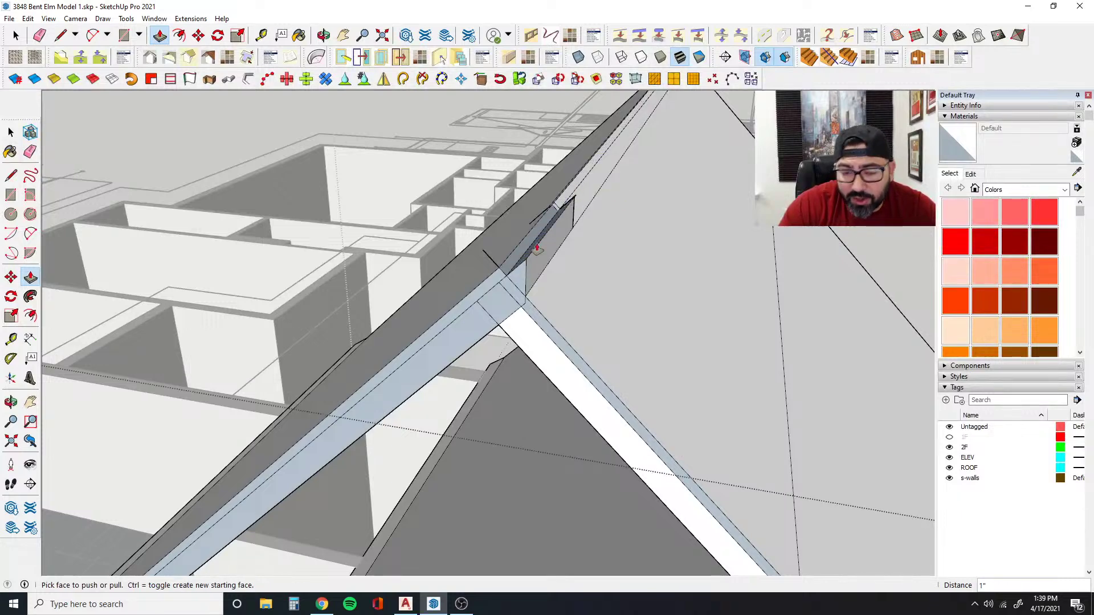
{"action": "left_click", "coordinate": [574, 228]}
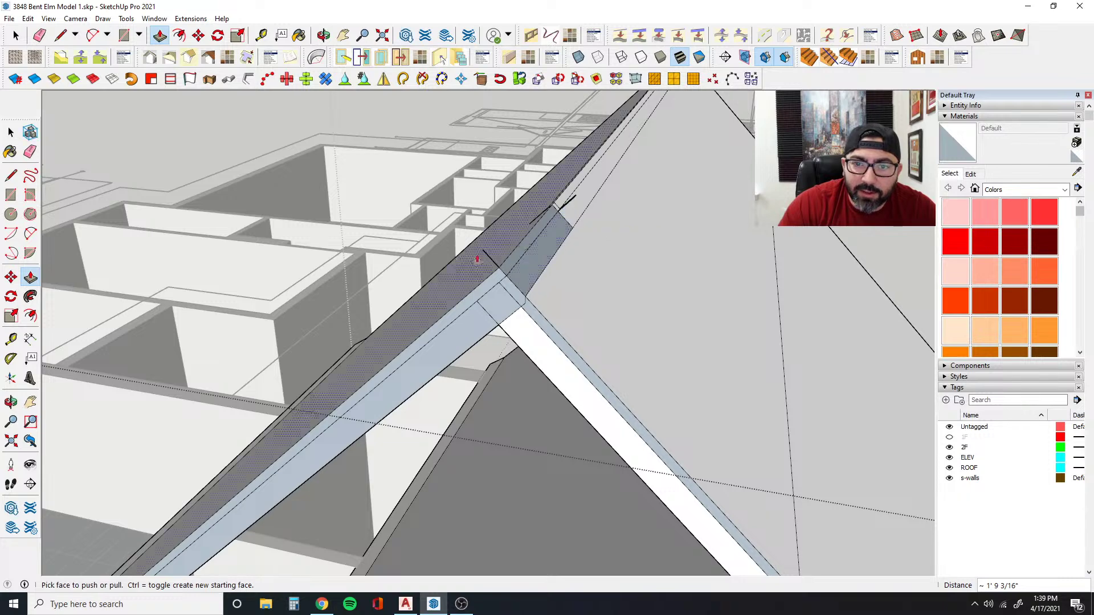
- Erase the stray edges left along the top of the upper roof's ridge
{"action": "left_click", "coordinate": [30, 150]}
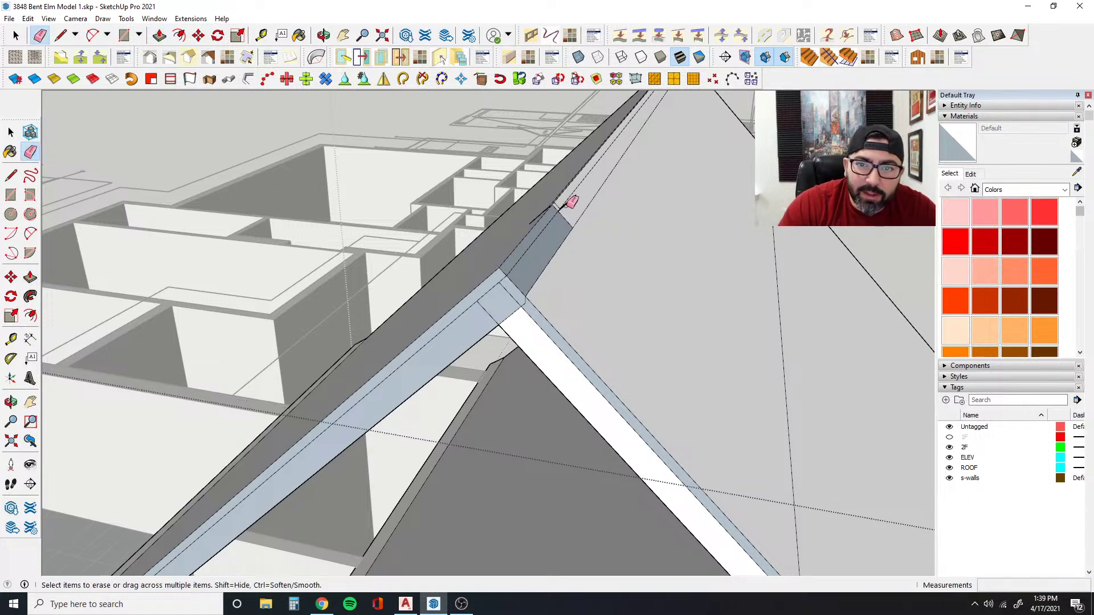
{"action": "mouse_move", "coordinate": [575, 201]}
{"action": "middle_mouse_down"}
{"action": "mouse_move", "coordinate": [615, 244]}
{"action": "mouse_move", "coordinate": [527, 202]}
{"action": "middle_mouse_up"}
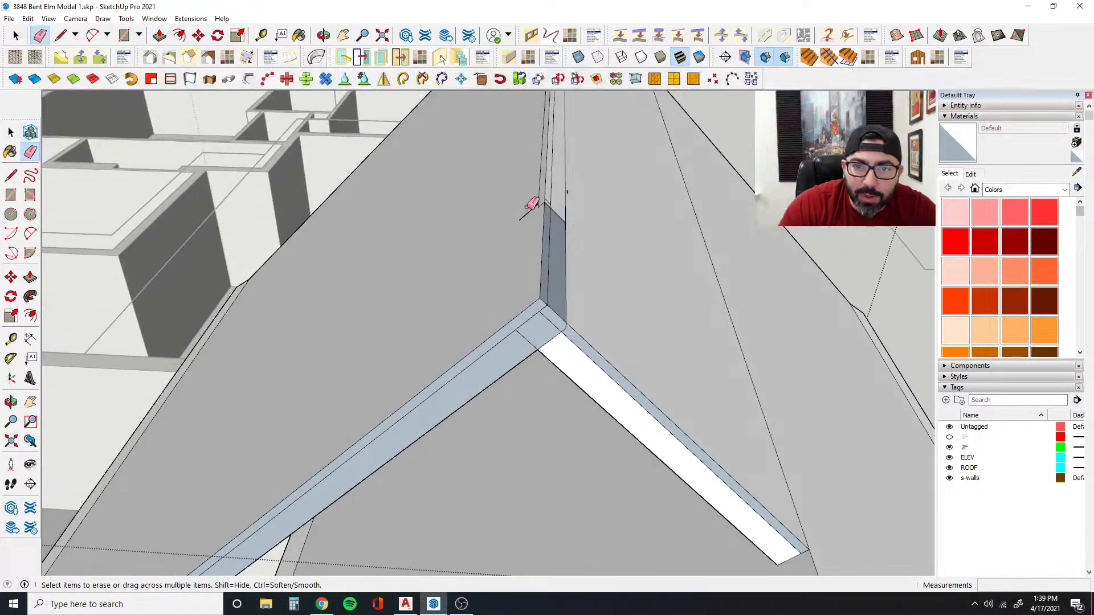
{"action": "scroll", "coordinate": [536, 205], "scroll_direction": "up", "scroll_amount": 2}
{"action": "scroll", "coordinate": [551, 201], "scroll_direction": "up", "scroll_amount": 2}
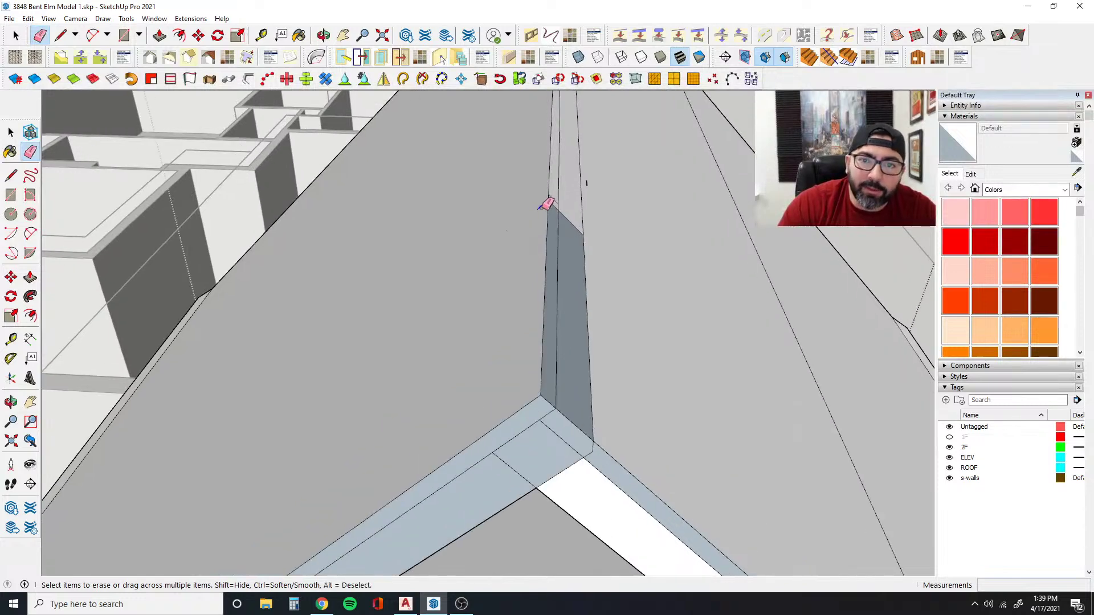
{"action": "left_click", "coordinate": [560, 213]}
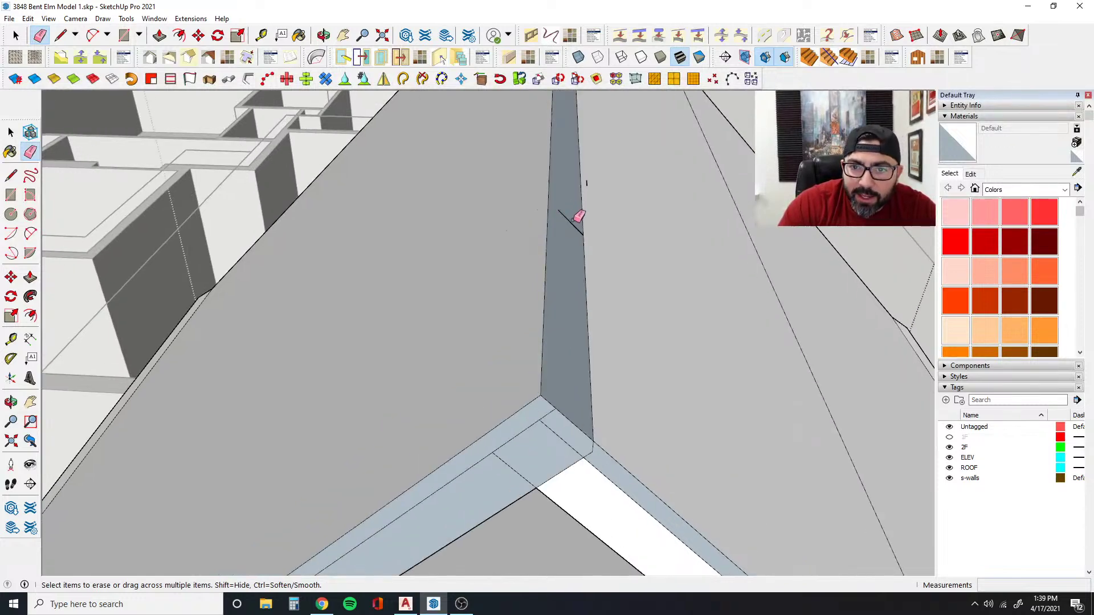
{"action": "left_click_drag", "start_coordinate": [588, 249], "coordinate": [572, 217]}
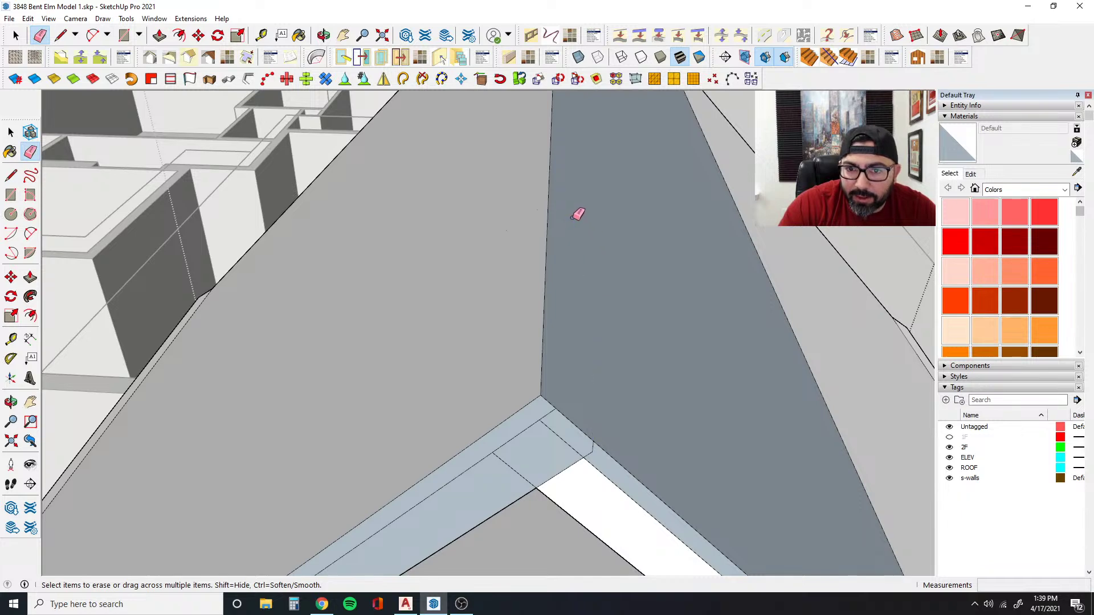
- Draw the inner layer line from the ridge peak of the gable end profile down to the opposite rafter
{"action": "mouse_move", "coordinate": [556, 405]}
{"action": "middle_mouse_down"}
{"action": "mouse_move", "coordinate": [520, 340]}
{"action": "mouse_move", "coordinate": [333, 305]}
{"action": "mouse_move", "coordinate": [239, 268]}
{"action": "mouse_move", "coordinate": [232, 232]}
{"action": "middle_mouse_up"}
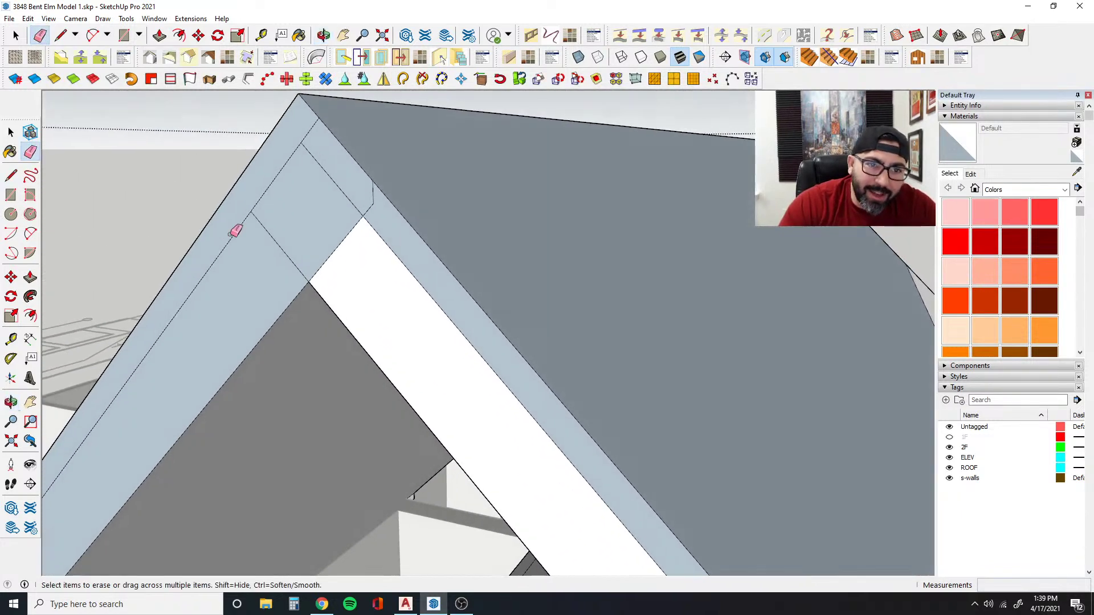
{"action": "left_click", "coordinate": [11, 176]}
{"action": "middle_click_drag", "start_coordinate": [327, 212], "coordinate": [359, 241]}
{"action": "left_click", "coordinate": [329, 207]}
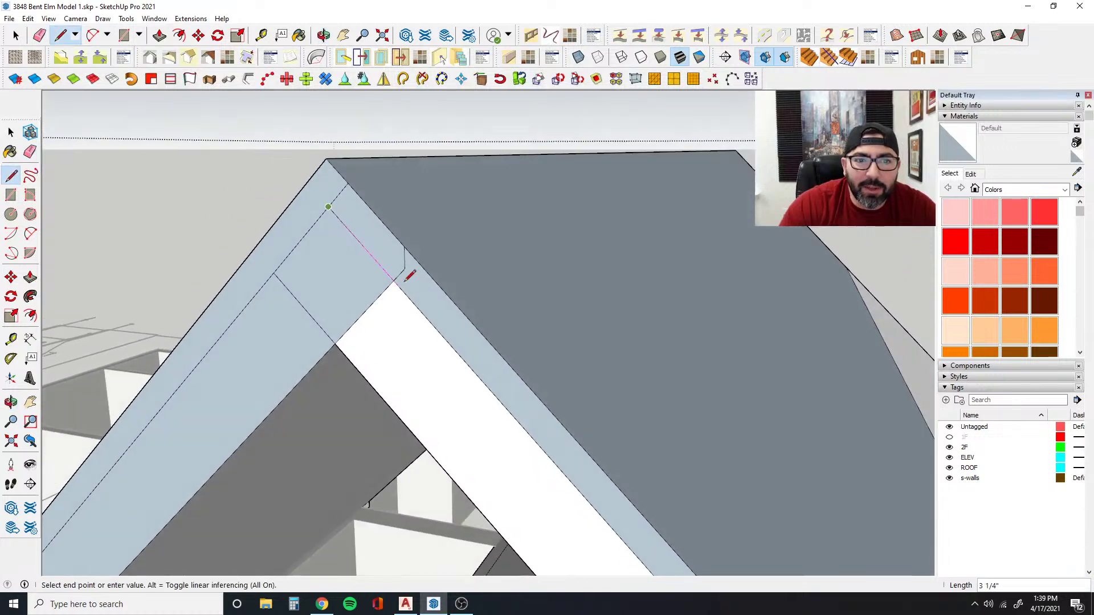
{"action": "left_click", "coordinate": [394, 281]}
{"action": "left_click", "coordinate": [328, 158]}
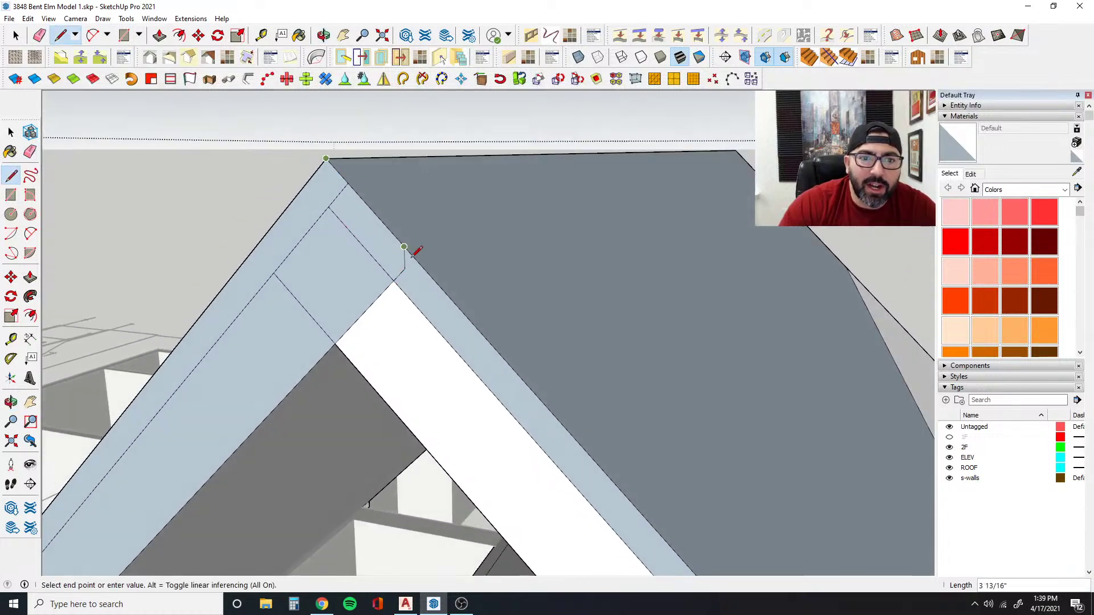
{"action": "key", "text": "Escape"}
- Erase the leftover dividing edges inside the gable end profile at the ridge so both rafters join
{"action": "left_click", "coordinate": [31, 151]}
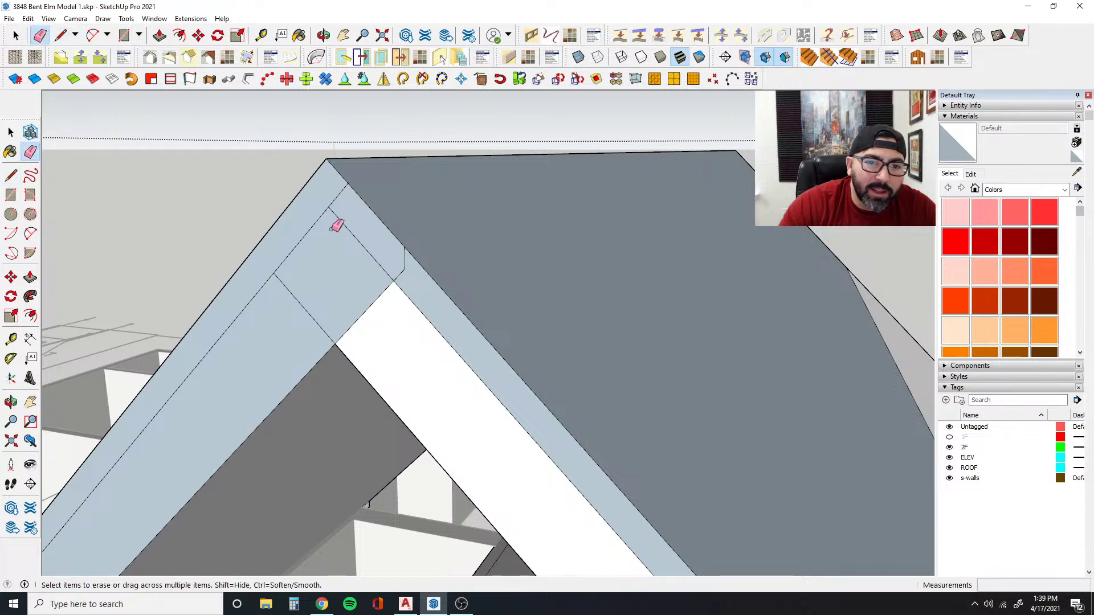
{"action": "left_click", "coordinate": [334, 212]}
{"action": "key", "text": "ctrl+z"}
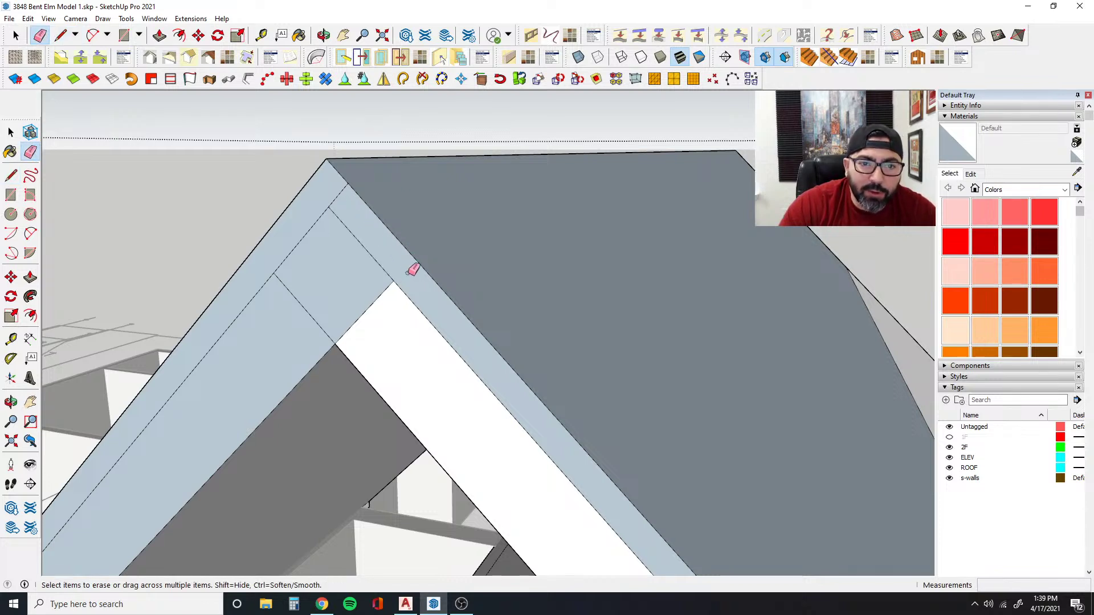
{"action": "left_click", "coordinate": [371, 320]}
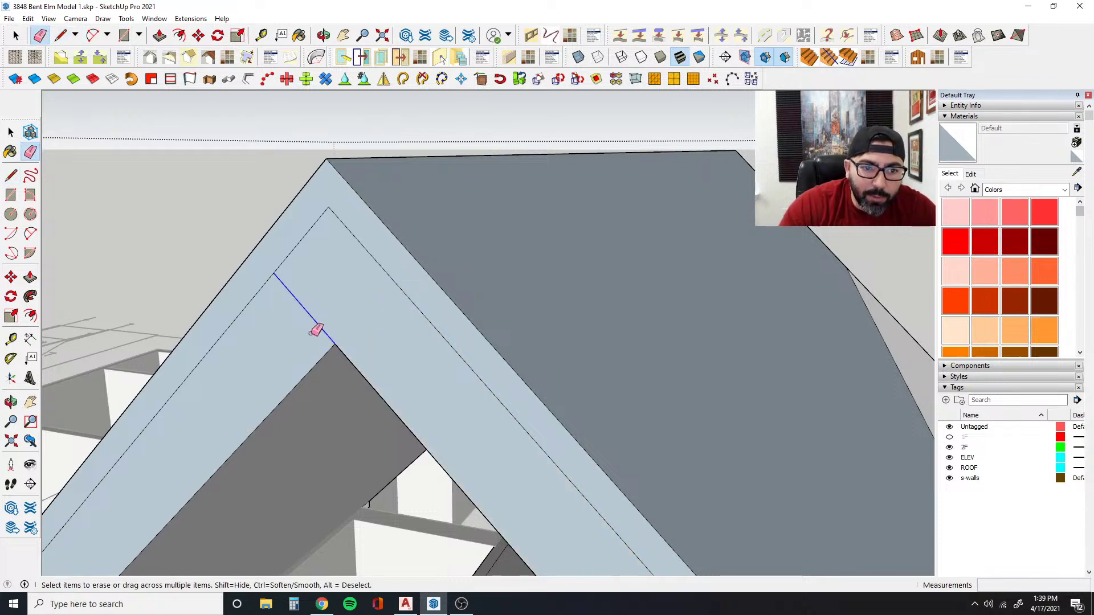
{"action": "mouse_move", "coordinate": [318, 330]}
{"action": "middle_mouse_down"}
{"action": "mouse_move", "coordinate": [337, 276]}
{"action": "mouse_move", "coordinate": [415, 234]}
{"action": "mouse_move", "coordinate": [538, 259]}
{"action": "mouse_move", "coordinate": [507, 296]}
{"action": "mouse_move", "coordinate": [545, 249]}
{"action": "mouse_move", "coordinate": [385, 281]}
{"action": "middle_mouse_up"}
- In the second-floor wall group, draw a tall face from the exposed wall corner up past the ridge and down to the lower roof's slope
{"action": "scroll", "coordinate": [539, 260], "scroll_direction": "down", "scroll_amount": 2}
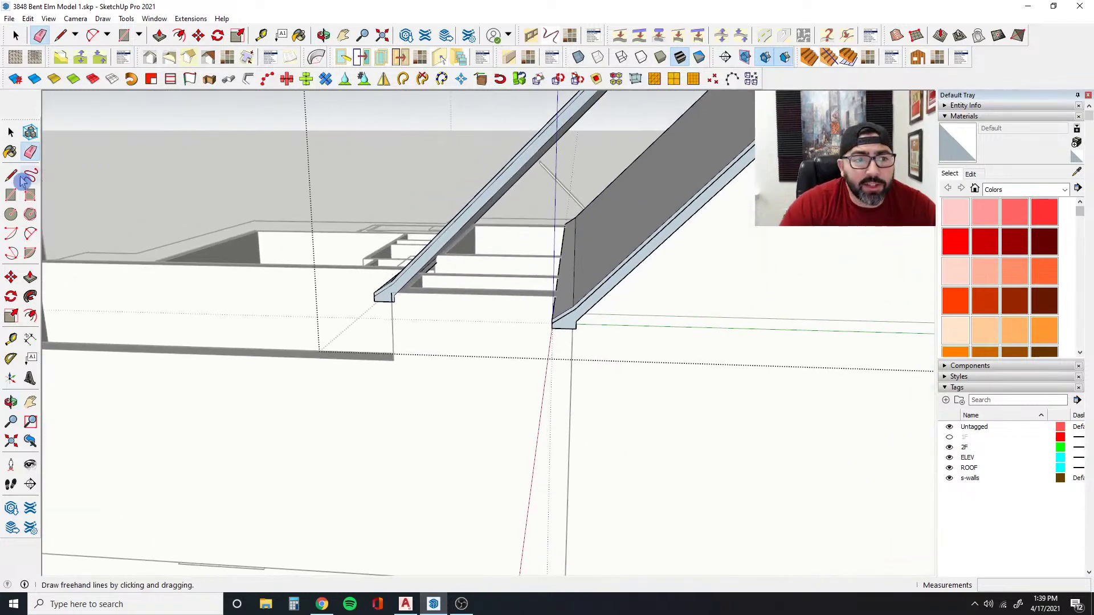
{"action": "left_click", "coordinate": [10, 132]}
{"action": "double_click", "coordinate": [485, 318]}
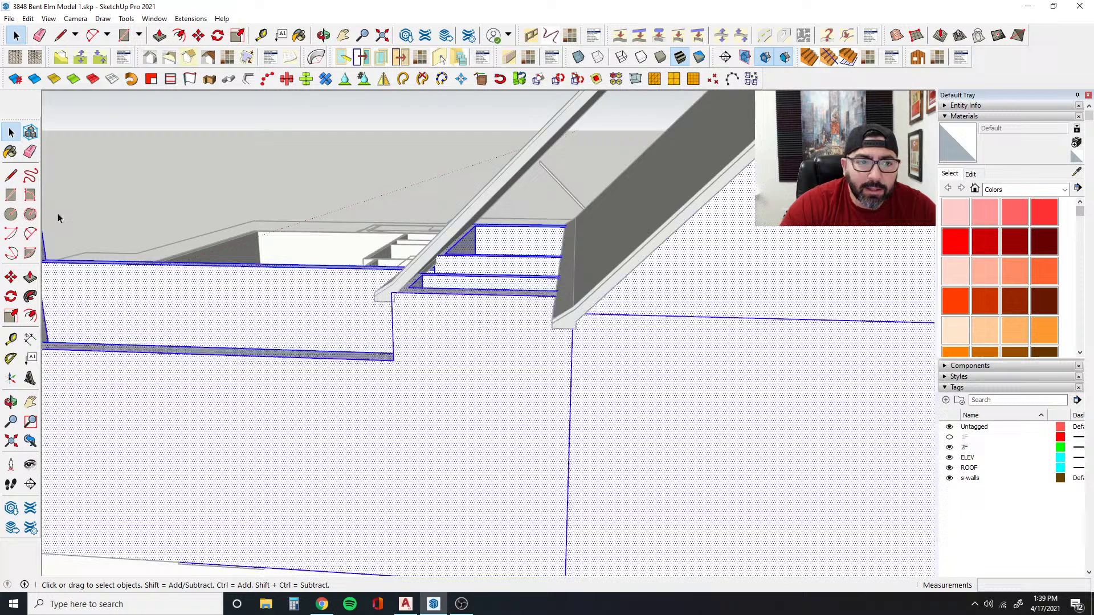
{"action": "left_click", "coordinate": [10, 175]}
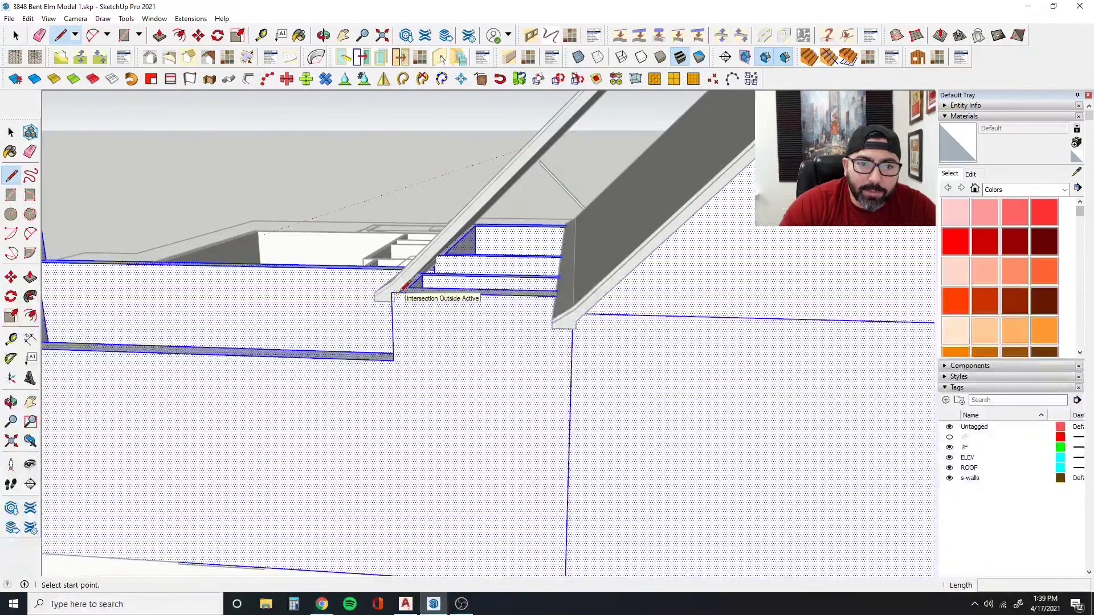
{"action": "left_click", "coordinate": [401, 293]}
{"action": "scroll", "coordinate": [410, 296], "scroll_direction": "down", "scroll_amount": 6}
{"action": "middle_click_drag", "start_coordinate": [433, 319], "coordinate": [406, 220]}
{"action": "left_click", "coordinate": [379, 211]}
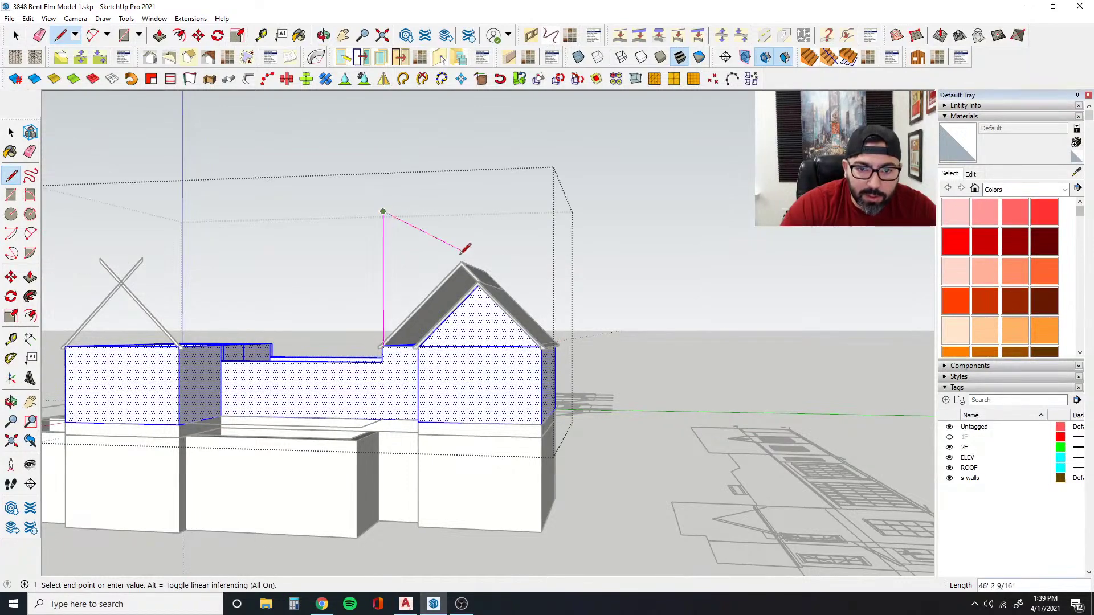
{"action": "left_click", "coordinate": [508, 212]}
{"action": "mouse_move", "coordinate": [509, 213]}
{"action": "middle_mouse_down"}
{"action": "mouse_move", "coordinate": [522, 267]}
{"action": "mouse_move", "coordinate": [587, 317]}
{"action": "middle_mouse_up"}
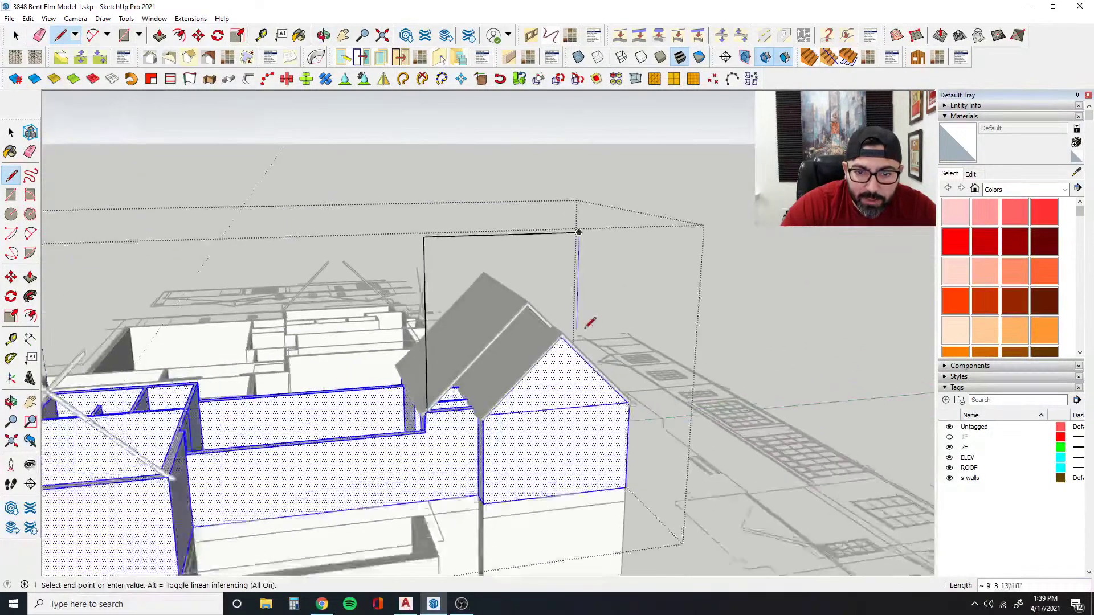
{"action": "scroll", "coordinate": [570, 317], "scroll_direction": "up", "scroll_amount": 2}
{"action": "scroll", "coordinate": [557, 317], "scroll_direction": "up", "scroll_amount": 3}
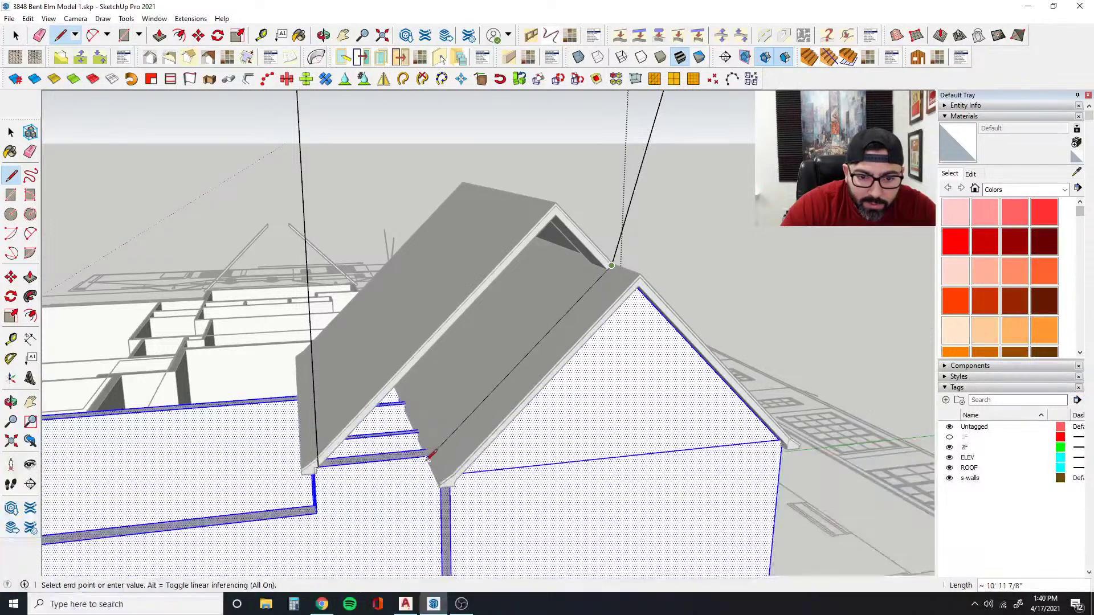
{"action": "left_click", "coordinate": [429, 457]}
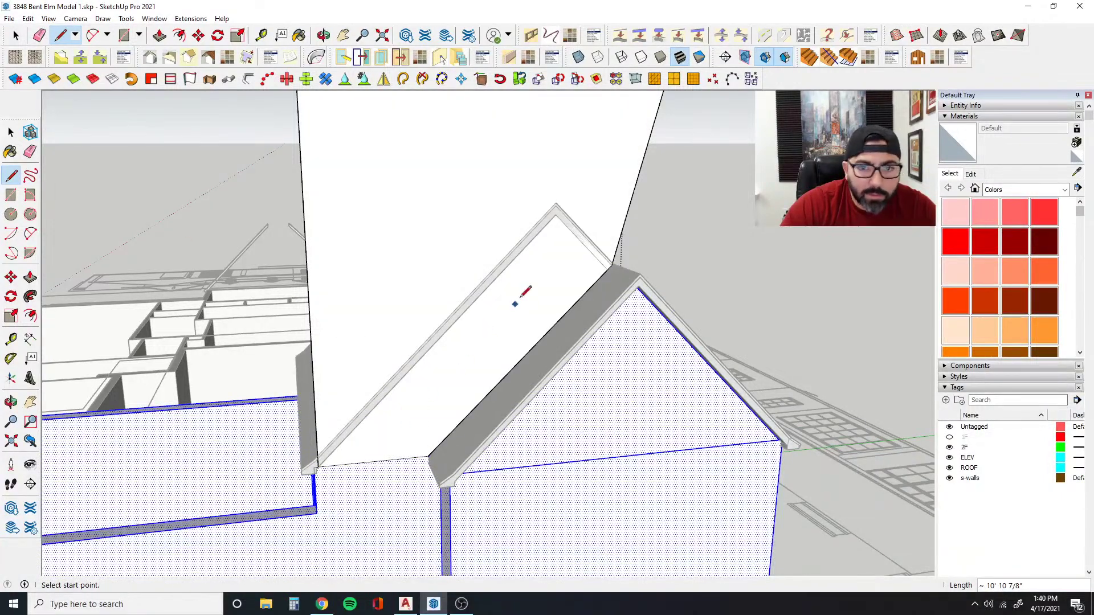
- Trace the underside of the upper gable onto the tall face, from the lower roof to the peak and down to the eave corner
{"action": "left_click", "coordinate": [608, 269]}
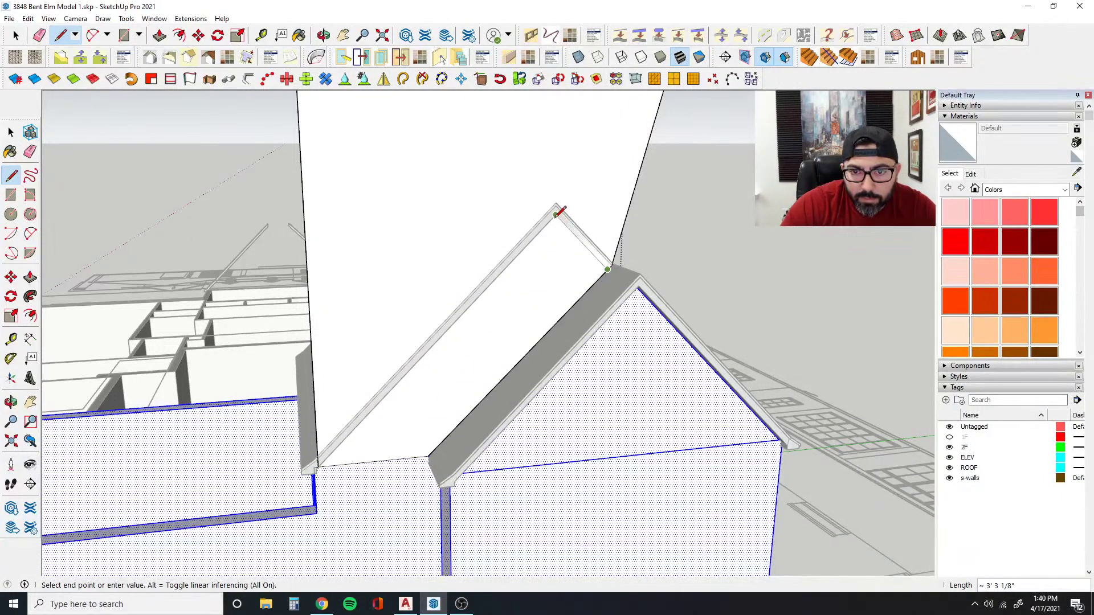
{"action": "left_click", "coordinate": [556, 214]}
{"action": "scroll", "coordinate": [362, 431], "scroll_direction": "up", "scroll_amount": 1}
{"action": "scroll", "coordinate": [343, 444], "scroll_direction": "up", "scroll_amount": 1}
{"action": "left_click", "coordinate": [302, 472]}
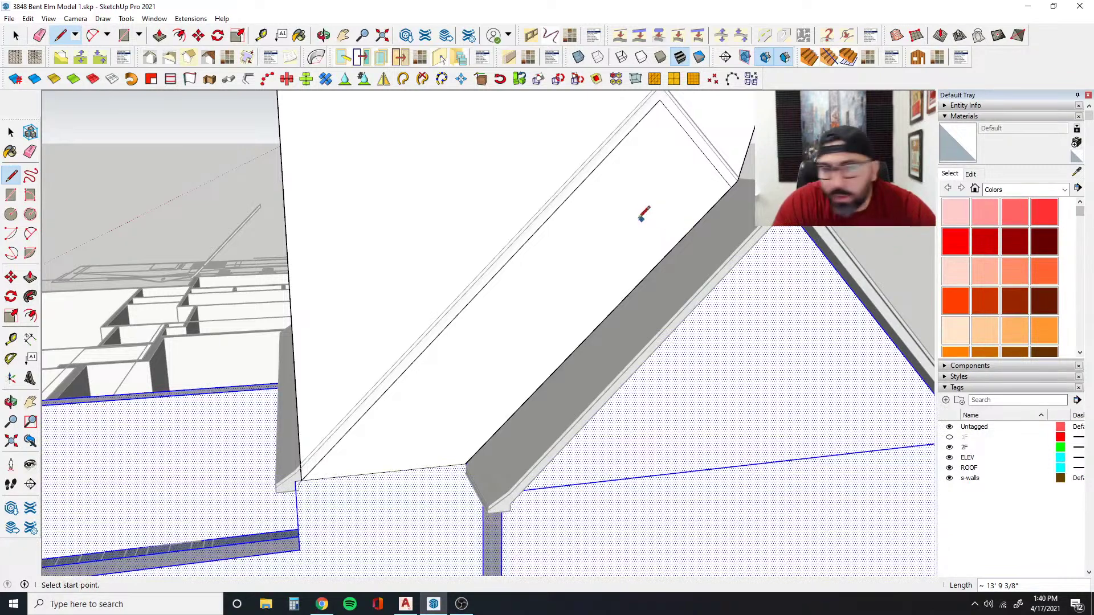
- Erase the excess part of the tall wall face outside the upper gable outline, including its outer edges
{"action": "scroll", "coordinate": [463, 209], "scroll_direction": "down", "scroll_amount": 2}
{"action": "middle_click_drag", "start_coordinate": [461, 210], "coordinate": [435, 297], "text": "shift"}
{"action": "left_click", "coordinate": [30, 154]}
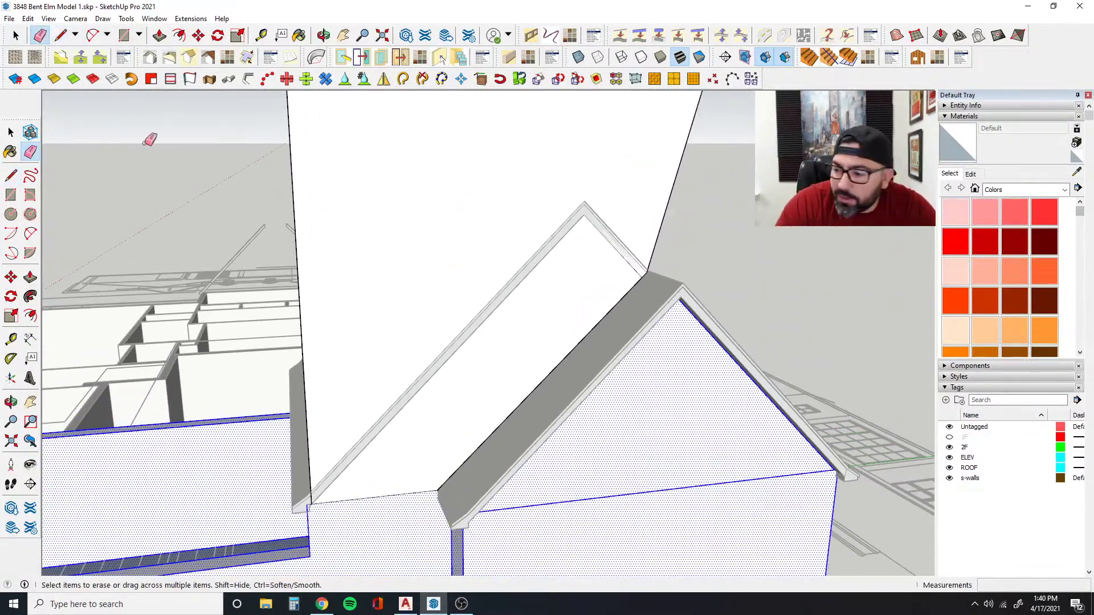
{"action": "scroll", "coordinate": [397, 171], "scroll_direction": "down", "scroll_amount": 1}
{"action": "middle_click_drag", "start_coordinate": [396, 171], "coordinate": [333, 254], "text": "shift"}
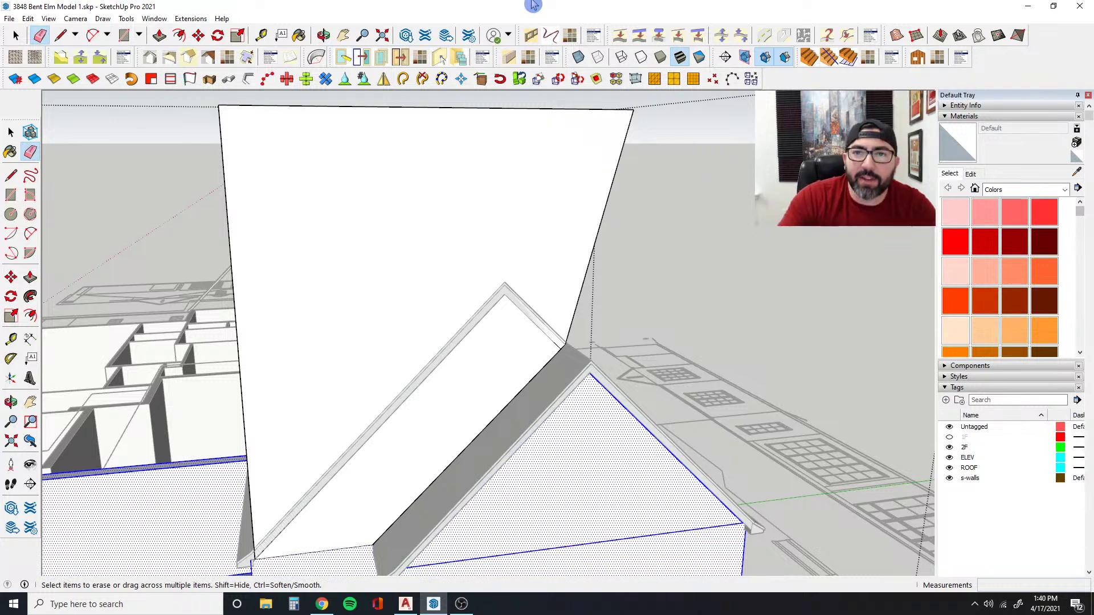
{"action": "left_click", "coordinate": [631, 110]}
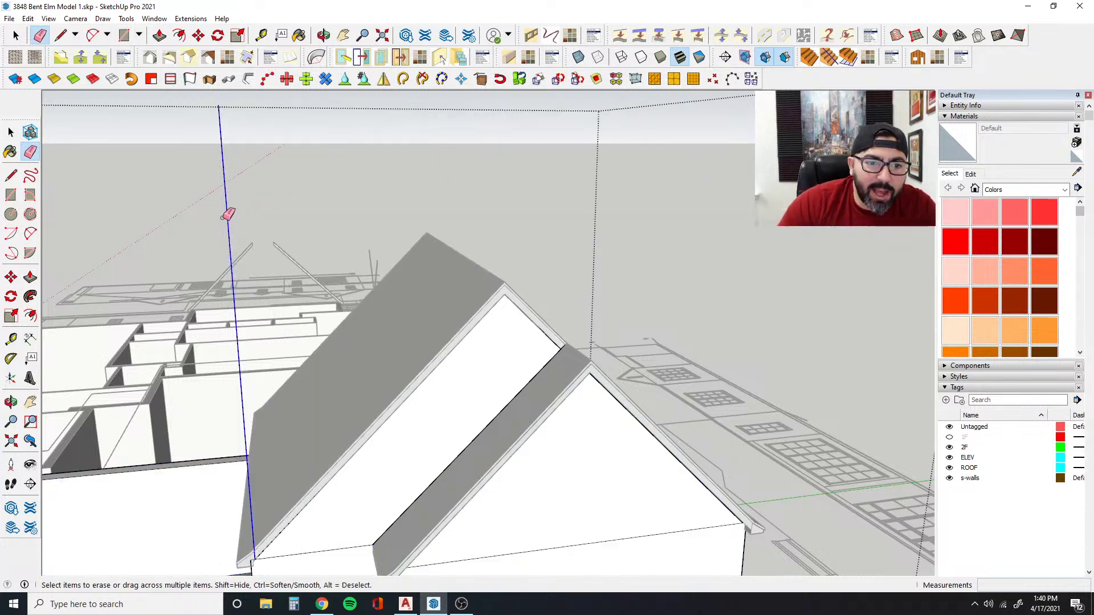
{"action": "middle_click_drag", "start_coordinate": [227, 212], "coordinate": [293, 254]}
- Trace the upper gable's eave return onto the wall face, from the wall edge around the soffit corner up to the rafter underside
{"action": "scroll", "coordinate": [319, 225], "scroll_direction": "up", "scroll_amount": 5}
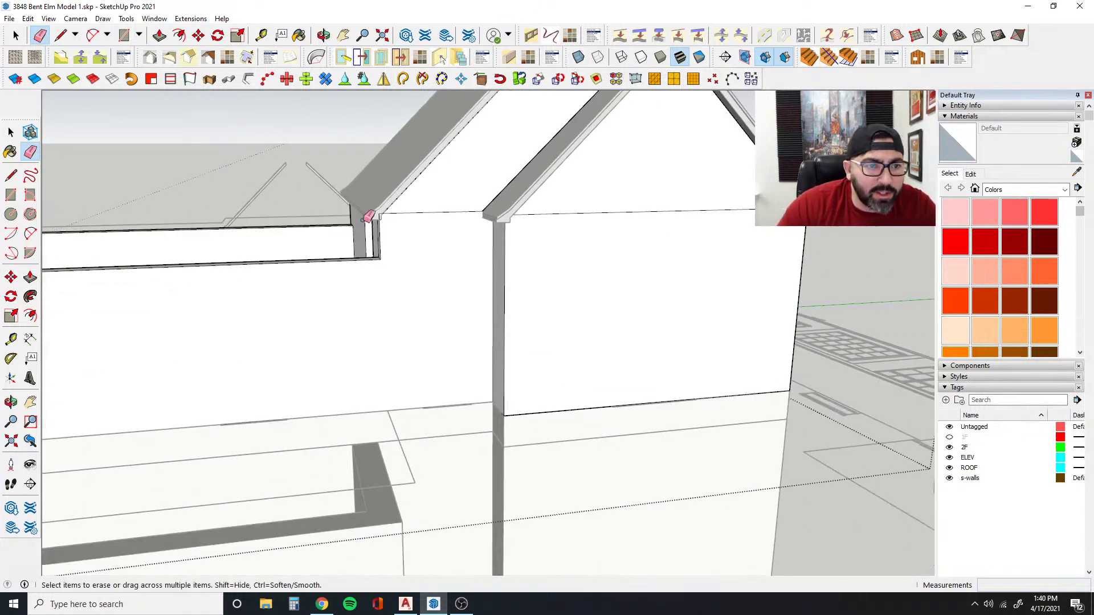
{"action": "scroll", "coordinate": [430, 209], "scroll_direction": "up", "scroll_amount": 2}
{"action": "scroll", "coordinate": [312, 220], "scroll_direction": "up", "scroll_amount": 4}
{"action": "left_click", "coordinate": [11, 132]}
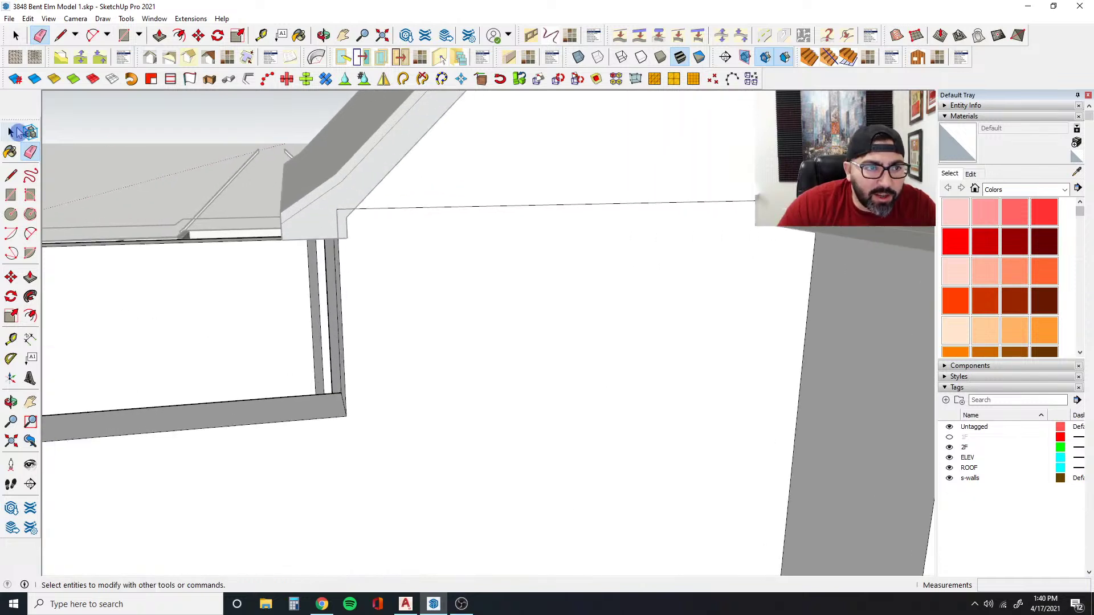
{"action": "middle_click_drag", "start_coordinate": [356, 232], "coordinate": [354, 304]}
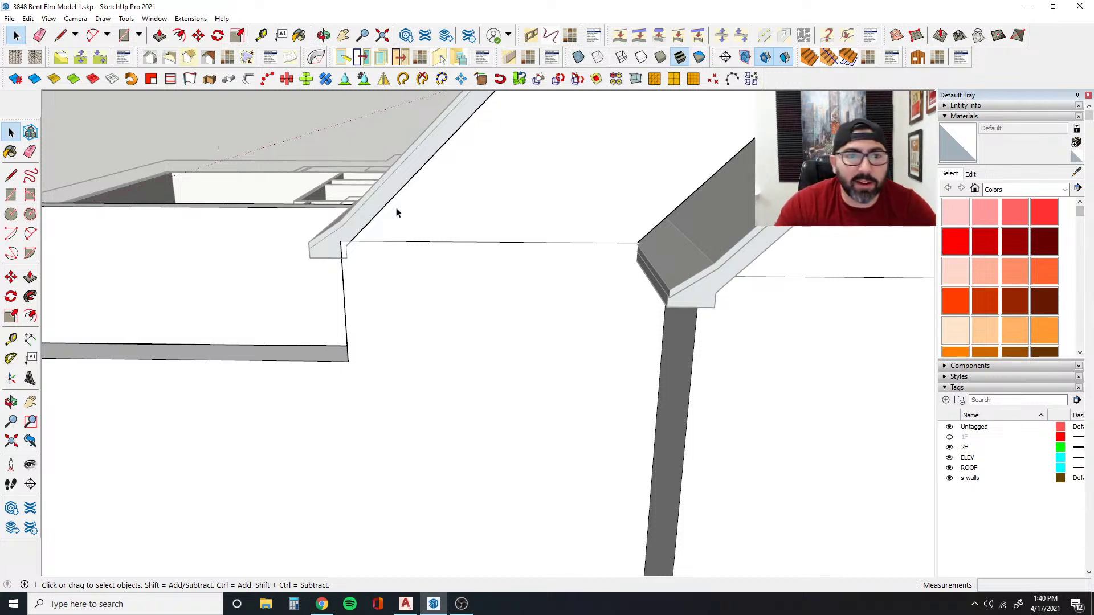
{"action": "scroll", "coordinate": [402, 244], "scroll_direction": "up", "scroll_amount": 2}
{"action": "left_click", "coordinate": [10, 175]}
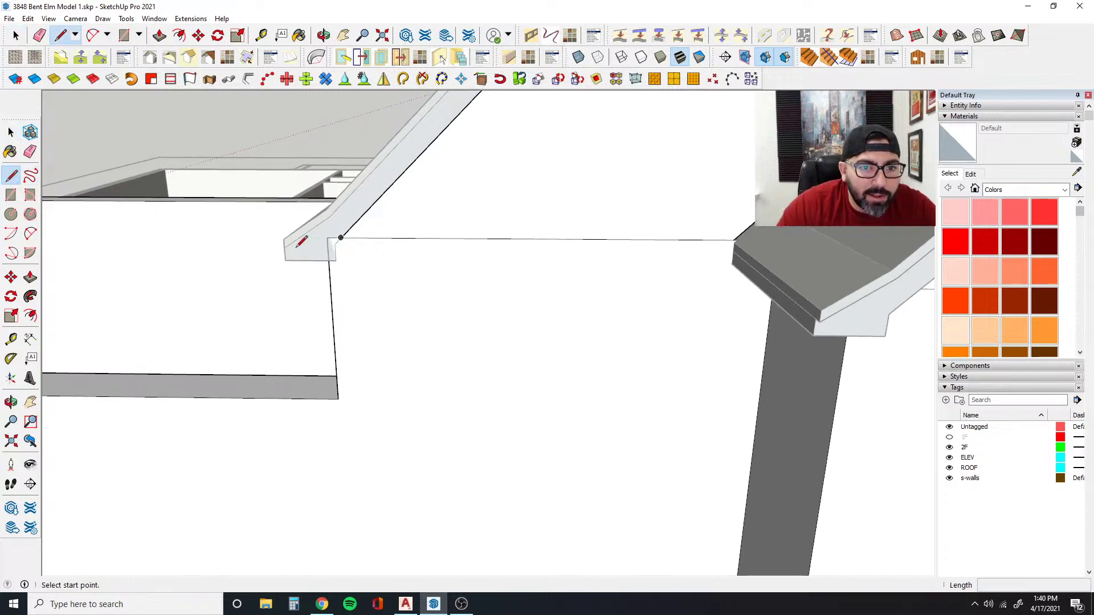
{"action": "scroll", "coordinate": [317, 249], "scroll_direction": "up", "scroll_amount": 2}
{"action": "scroll", "coordinate": [360, 280], "scroll_direction": "up", "scroll_amount": 1}
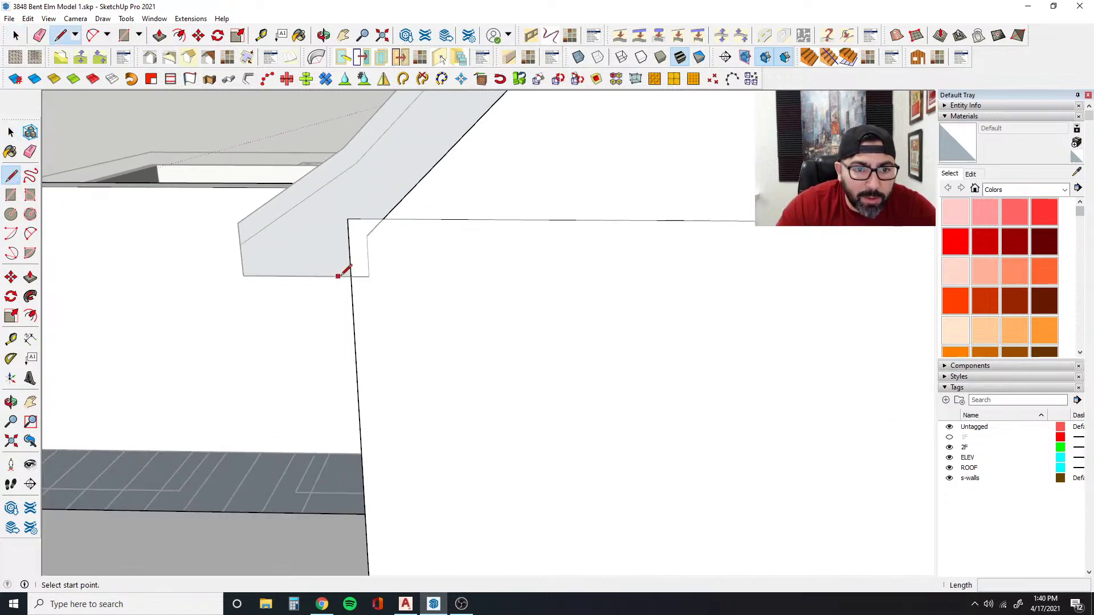
{"action": "left_click", "coordinate": [351, 277]}
{"action": "left_click", "coordinate": [369, 277]}
{"action": "left_click", "coordinate": [367, 236]}
{"action": "left_click", "coordinate": [383, 219]}
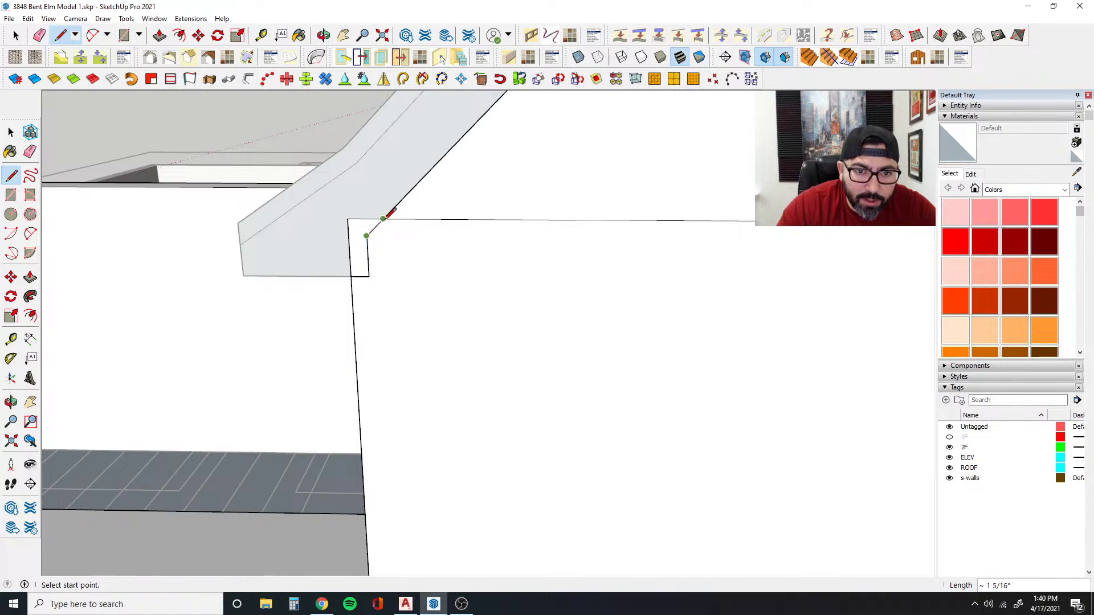
- Examine the new gable wall infill and how it meets the eave and both roof slopes from several angles
{"action": "scroll", "coordinate": [496, 291], "scroll_direction": "down", "scroll_amount": 2}
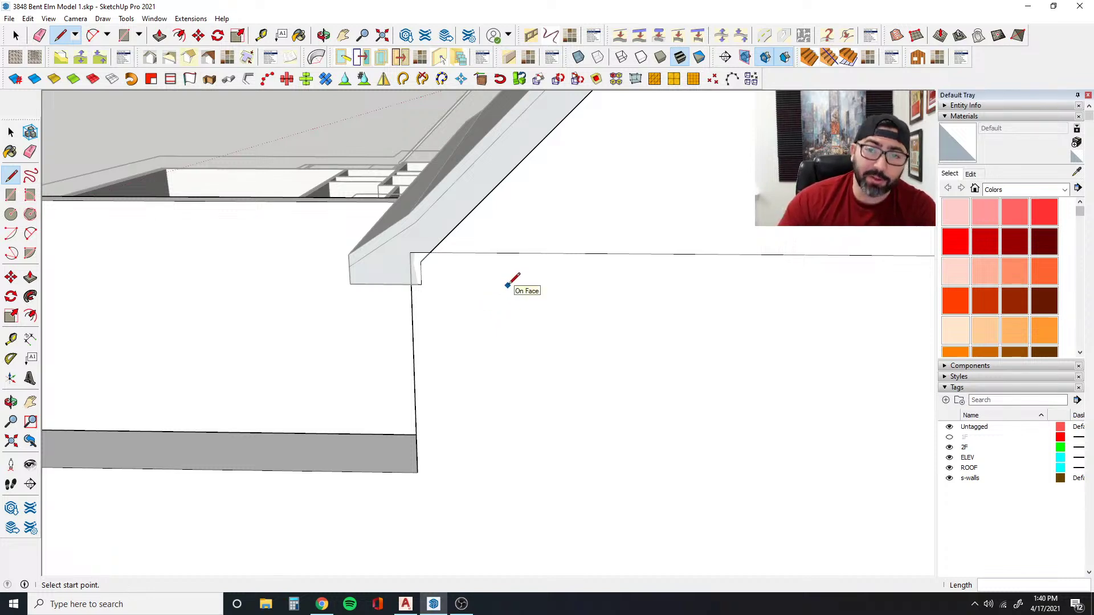
{"action": "scroll", "coordinate": [507, 285], "scroll_direction": "down", "scroll_amount": 3}
{"action": "key", "text": "space"}
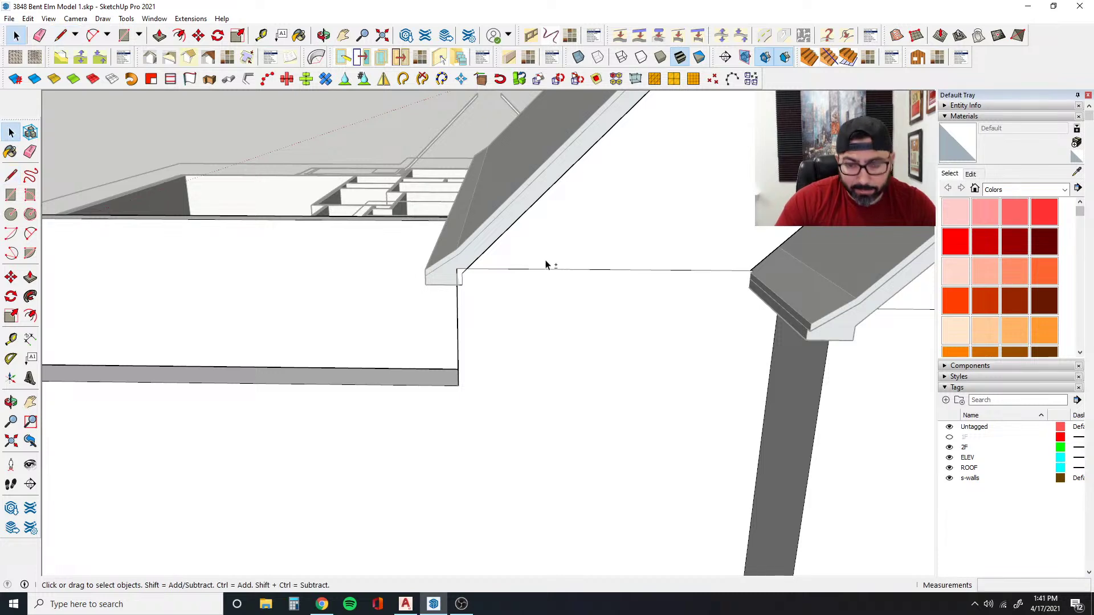
{"action": "middle_click_drag", "start_coordinate": [546, 265], "coordinate": [525, 325]}
{"action": "scroll", "coordinate": [557, 315], "scroll_direction": "down", "scroll_amount": 1}
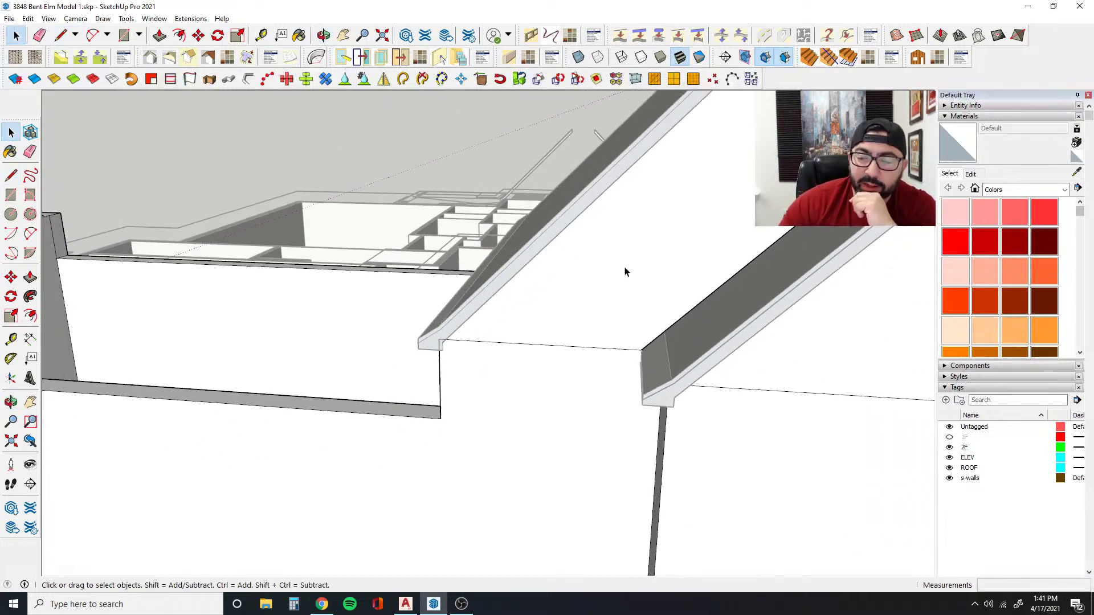
{"action": "scroll", "coordinate": [623, 276], "scroll_direction": "down", "scroll_amount": 3}
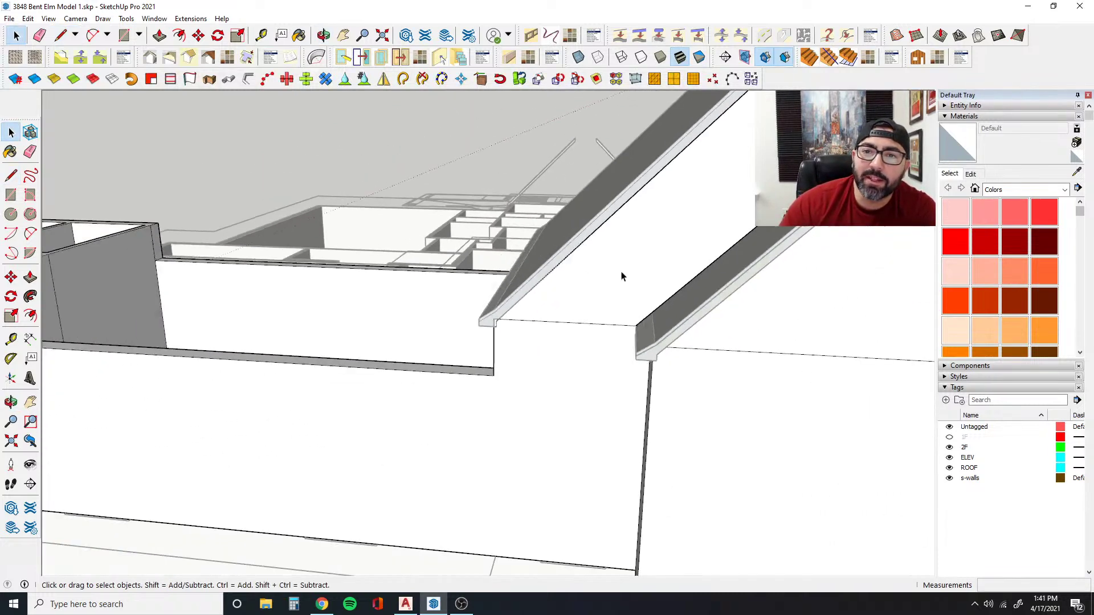
{"action": "middle_click_drag", "start_coordinate": [620, 272], "coordinate": [510, 343], "text": "shift"}
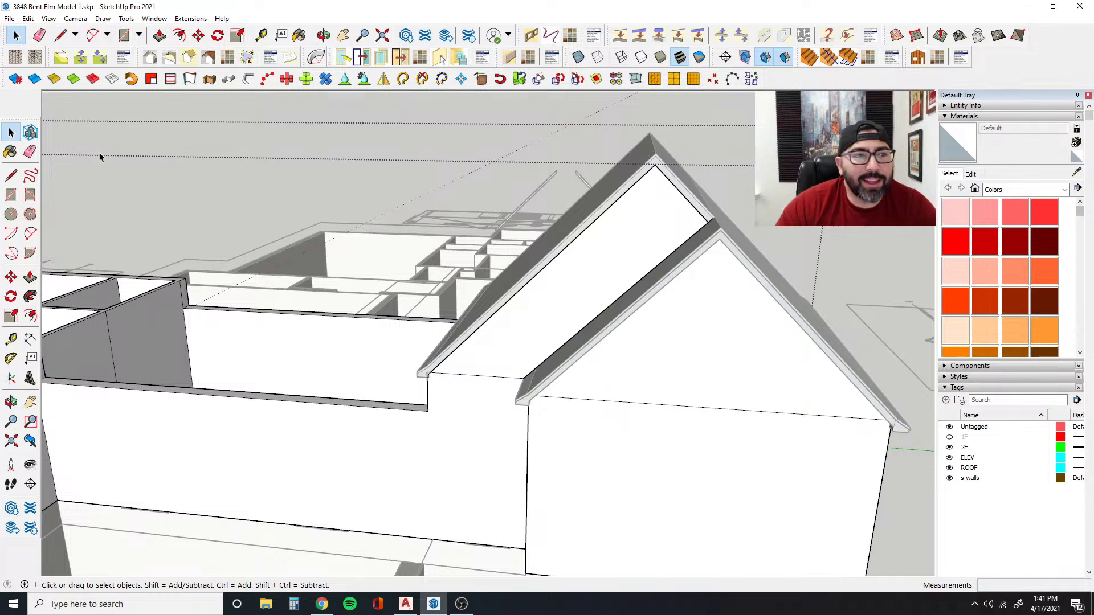
{"action": "scroll", "coordinate": [549, 354], "scroll_direction": "up", "scroll_amount": 3}
{"action": "left_click", "coordinate": [578, 356]}
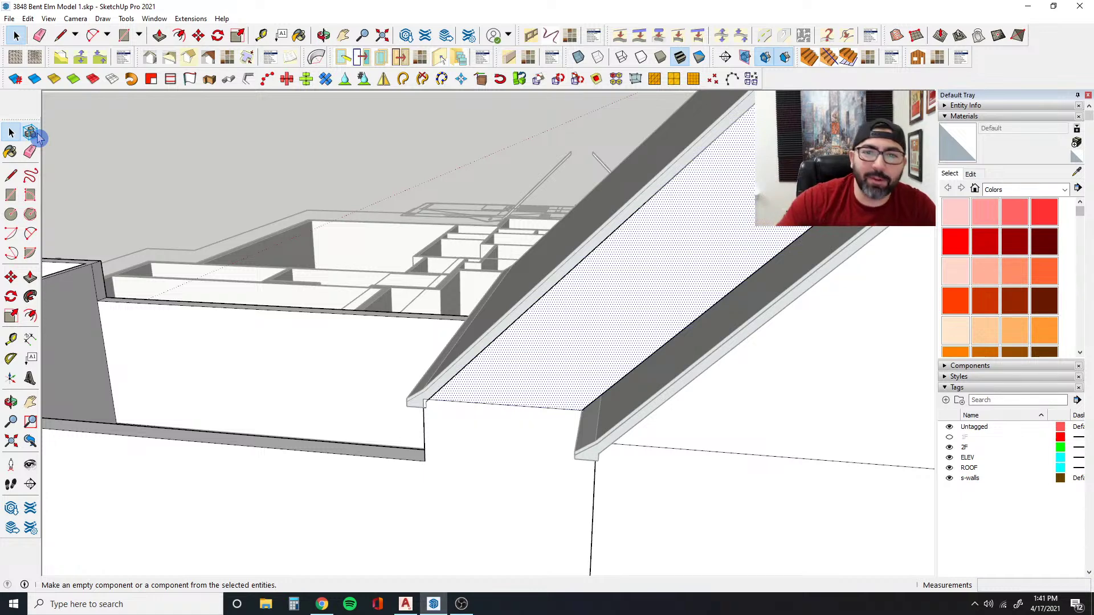
{"action": "middle_click_drag", "start_coordinate": [566, 265], "coordinate": [548, 281]}
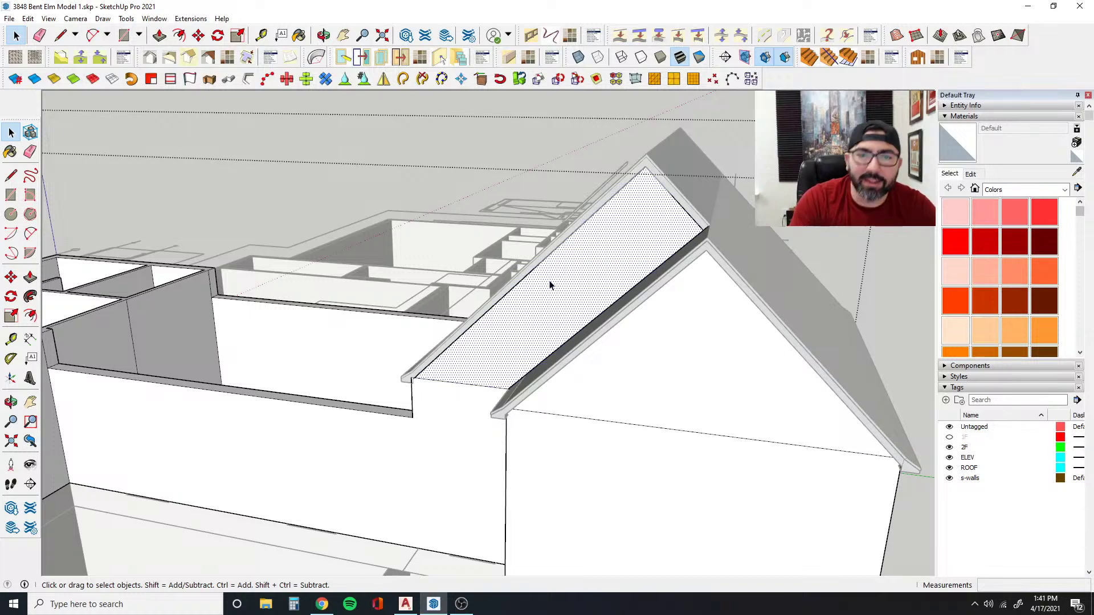
{"action": "middle_click_drag", "start_coordinate": [554, 271], "coordinate": [364, 328]}
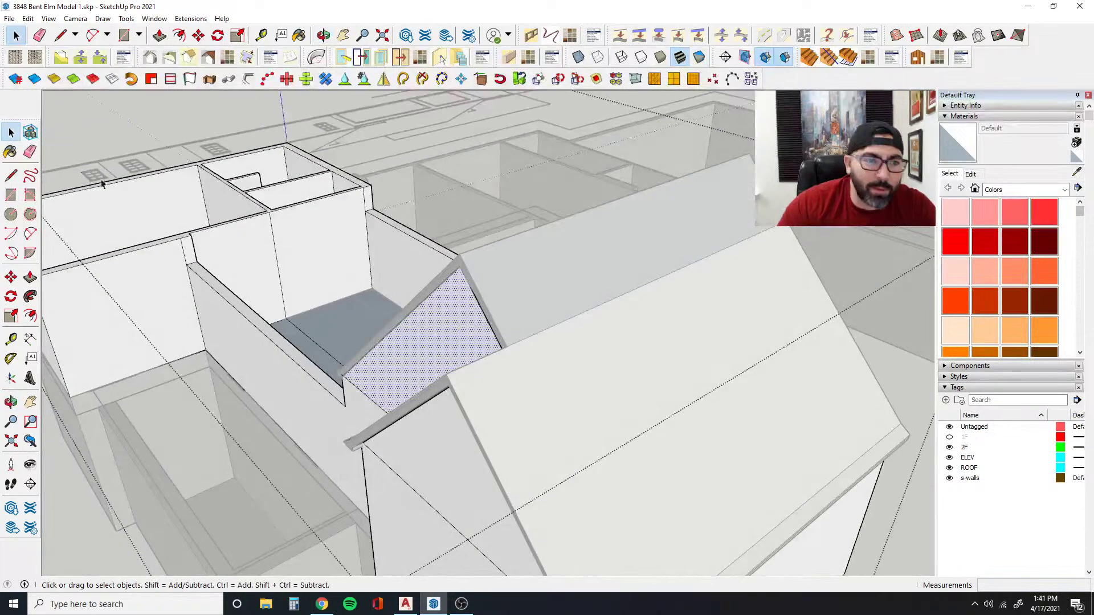
- Open the roof group and erase the edge dividing the two stepped slopes so they merge into one roof face
{"action": "scroll", "coordinate": [569, 309], "scroll_direction": "up", "scroll_amount": 2}
{"action": "left_click", "coordinate": [570, 309]}
{"action": "triple_click", "coordinate": [566, 305]}
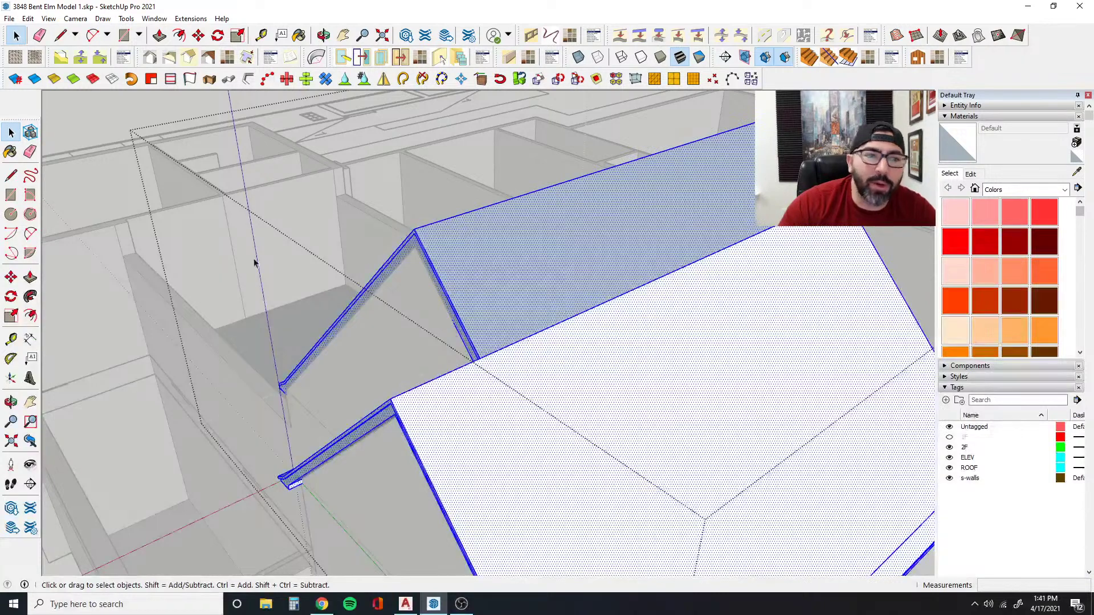
{"action": "left_click", "coordinate": [559, 319]}
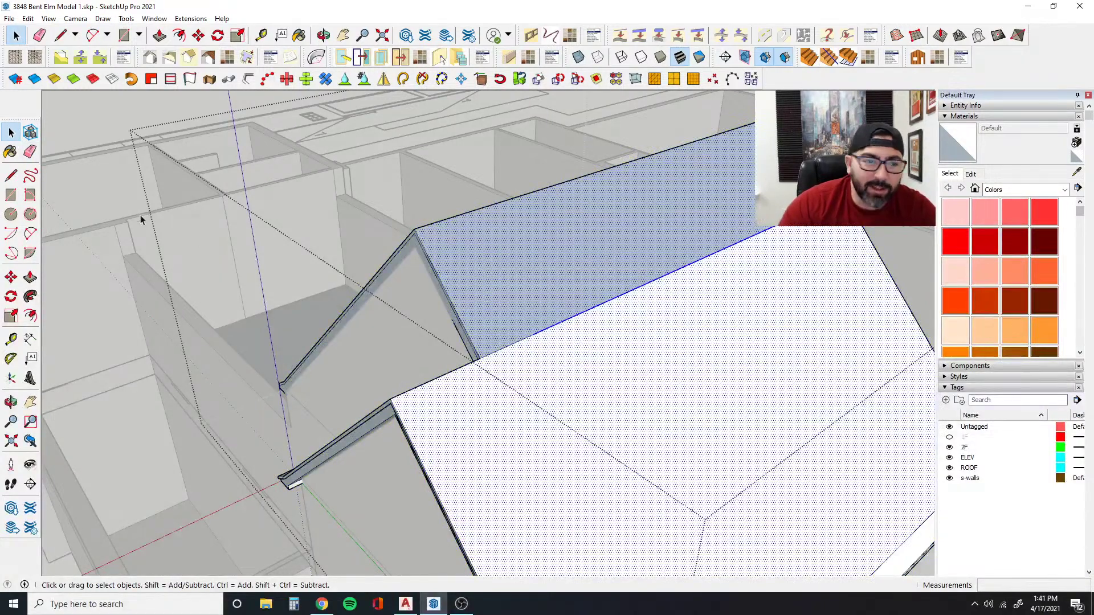
{"action": "left_click", "coordinate": [31, 153]}
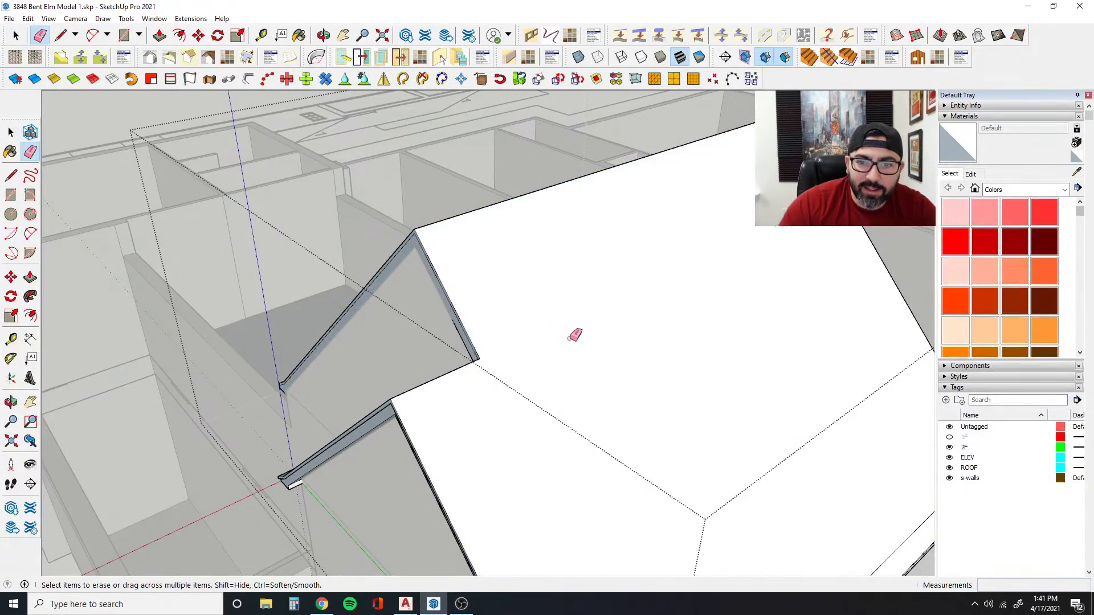
{"action": "mouse_move", "coordinate": [732, 304]}
{"action": "middle_mouse_down"}
{"action": "mouse_move", "coordinate": [511, 302]}
{"action": "mouse_move", "coordinate": [566, 371]}
{"action": "middle_mouse_up"}
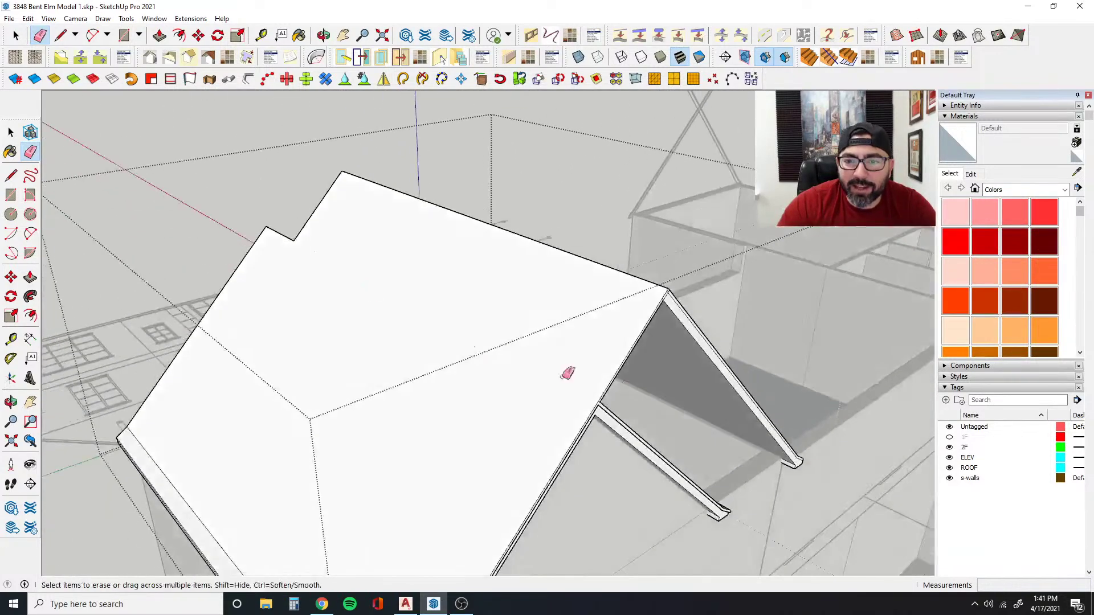
- Draw a short line across the lower gable end at the ridge, from the upper roof's corner to the inner layer's peak
{"action": "left_click", "coordinate": [11, 133]}
{"action": "scroll", "coordinate": [547, 371], "scroll_direction": "up", "scroll_amount": 5}
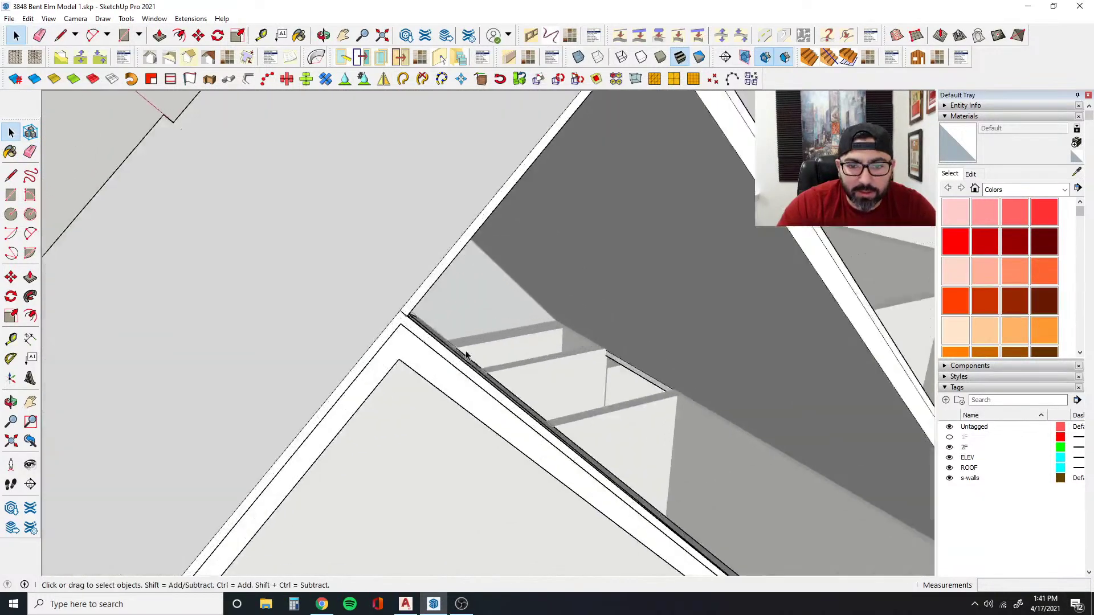
{"action": "triple_click", "coordinate": [426, 357]}
{"action": "left_click", "coordinate": [11, 176]}
{"action": "scroll", "coordinate": [351, 315], "scroll_direction": "up", "scroll_amount": 1}
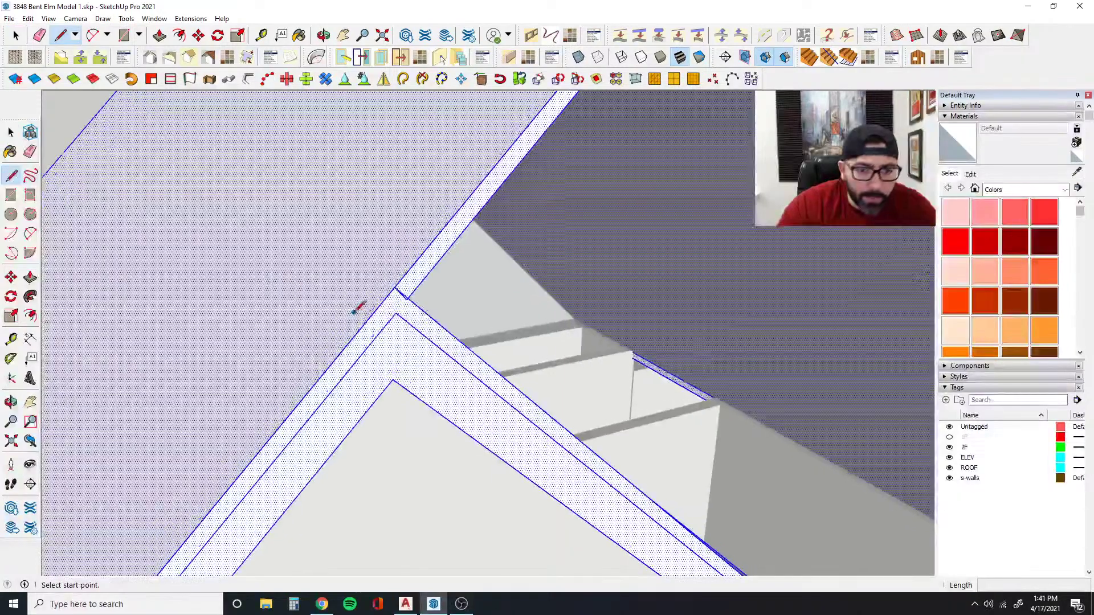
{"action": "middle_click_drag", "start_coordinate": [408, 307], "coordinate": [291, 299]}
{"action": "left_click", "coordinate": [290, 302]}
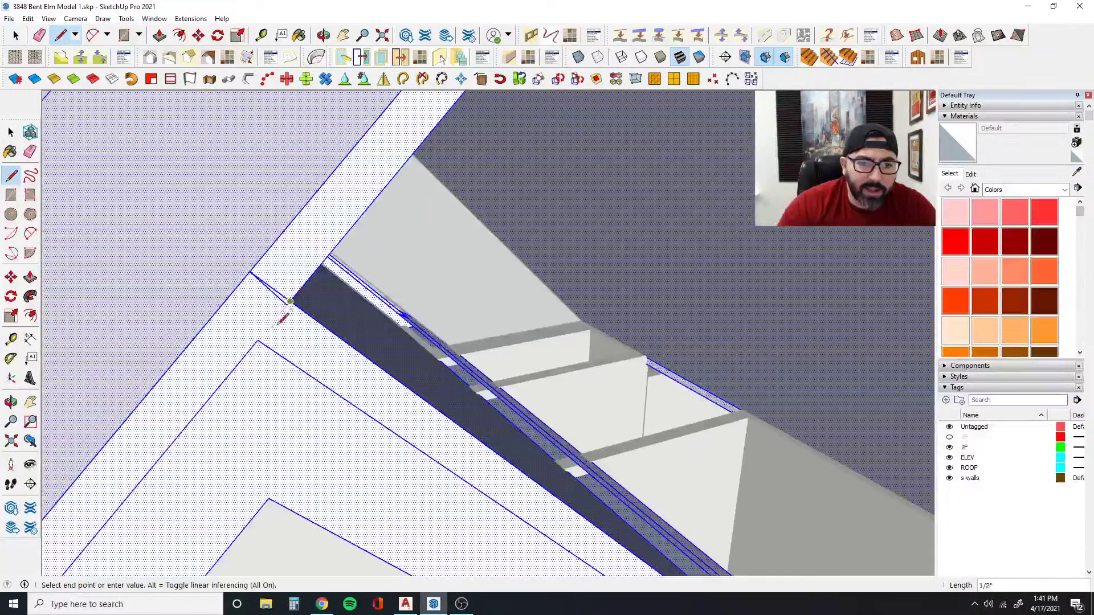
{"action": "left_click", "coordinate": [257, 340]}
- Push the narrow strip on the lower gable's rake beneath the upper roof back by 1"
{"action": "middle_click_drag", "start_coordinate": [258, 340], "coordinate": [191, 296]}
{"action": "middle_click_drag", "start_coordinate": [480, 415], "coordinate": [386, 368]}
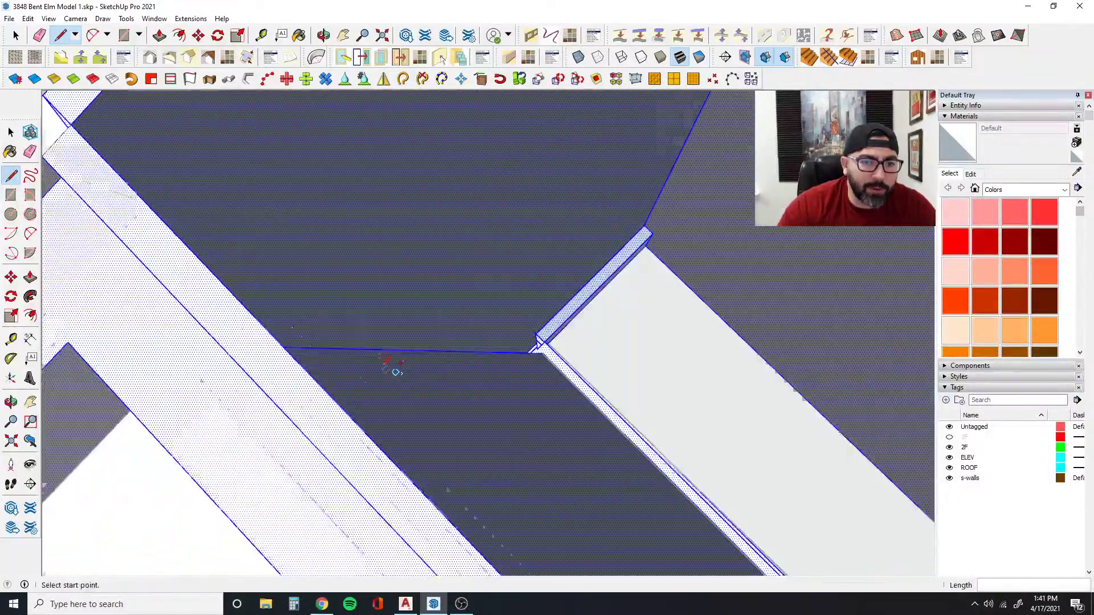
{"action": "scroll", "coordinate": [383, 370], "scroll_direction": "down", "scroll_amount": 1}
{"action": "left_click", "coordinate": [30, 277]}
{"action": "left_click", "coordinate": [279, 315]}
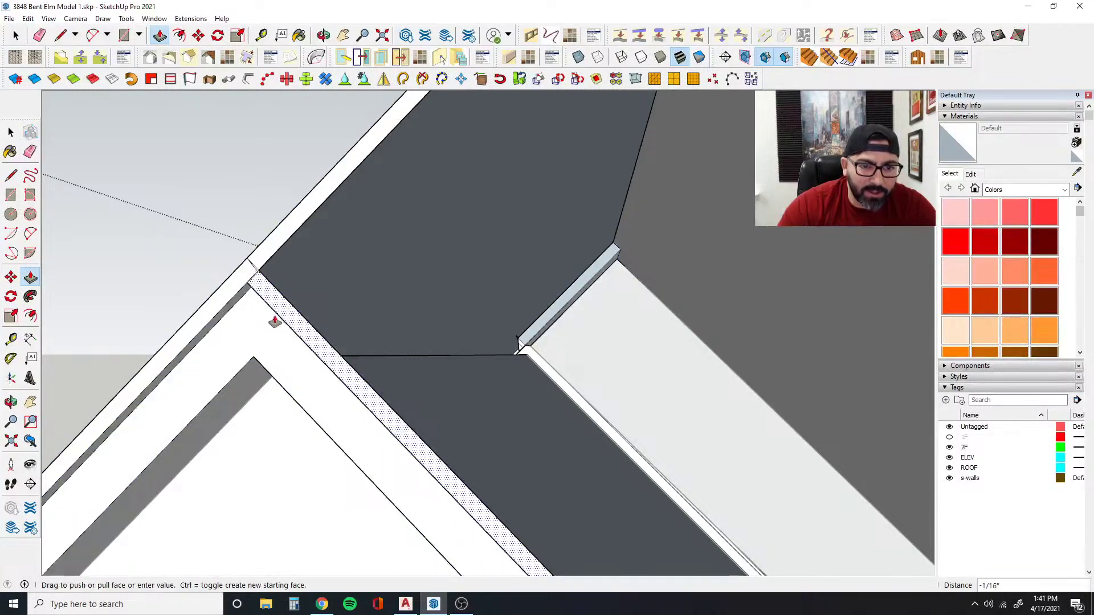
{"action": "left_click", "coordinate": [275, 331]}
{"action": "middle_click_drag", "start_coordinate": [273, 333], "coordinate": [292, 316]}
{"action": "left_click", "coordinate": [31, 175]}
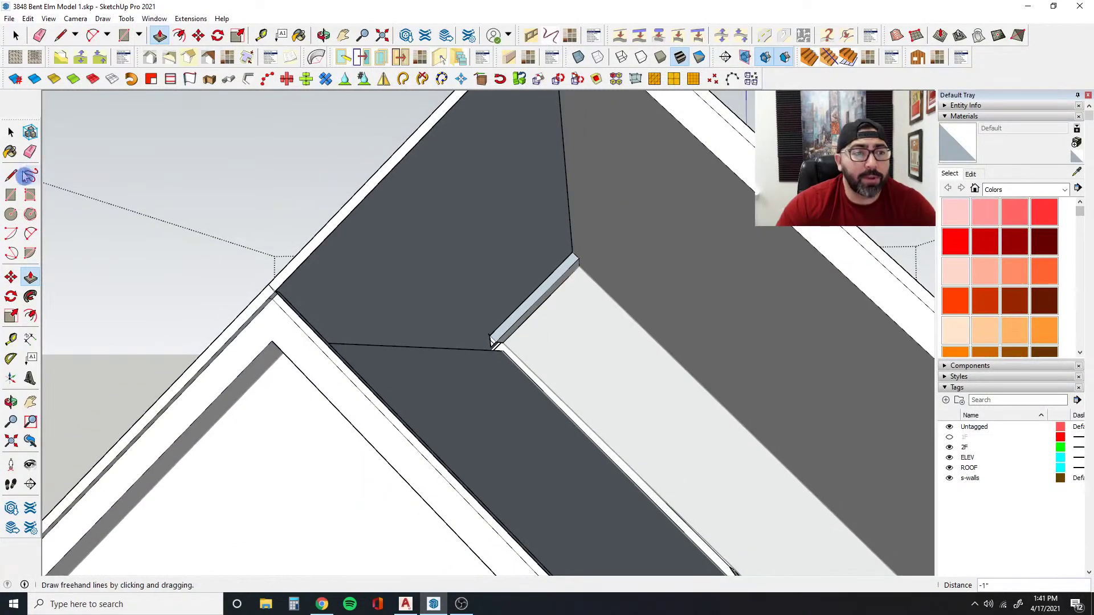
{"action": "scroll", "coordinate": [378, 314], "scroll_direction": "down", "scroll_amount": 1}
{"action": "scroll", "coordinate": [455, 325], "scroll_direction": "down", "scroll_amount": 2}
{"action": "mouse_move", "coordinate": [456, 325]}
{"action": "middle_mouse_down"}
{"action": "mouse_move", "coordinate": [466, 306]}
{"action": "mouse_move", "coordinate": [382, 248]}
{"action": "mouse_move", "coordinate": [328, 266]}
{"action": "middle_mouse_up"}
{"action": "left_click", "coordinate": [30, 278]}
{"action": "scroll", "coordinate": [342, 342], "scroll_direction": "up", "scroll_amount": 1}
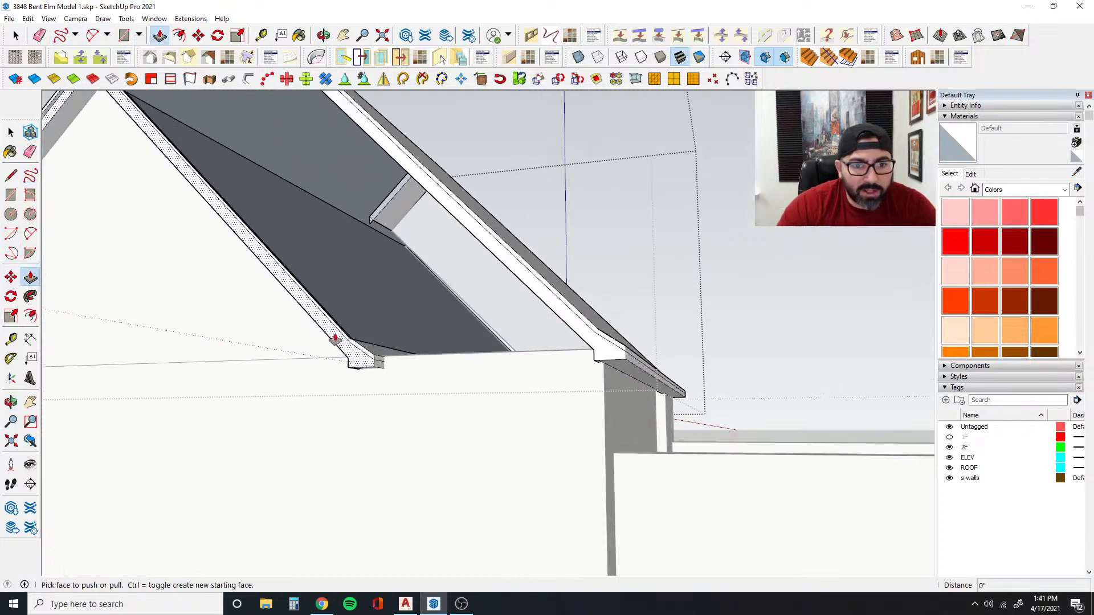
{"action": "left_click", "coordinate": [352, 360]}
{"action": "scroll", "coordinate": [378, 384], "scroll_direction": "down", "scroll_amount": 2}
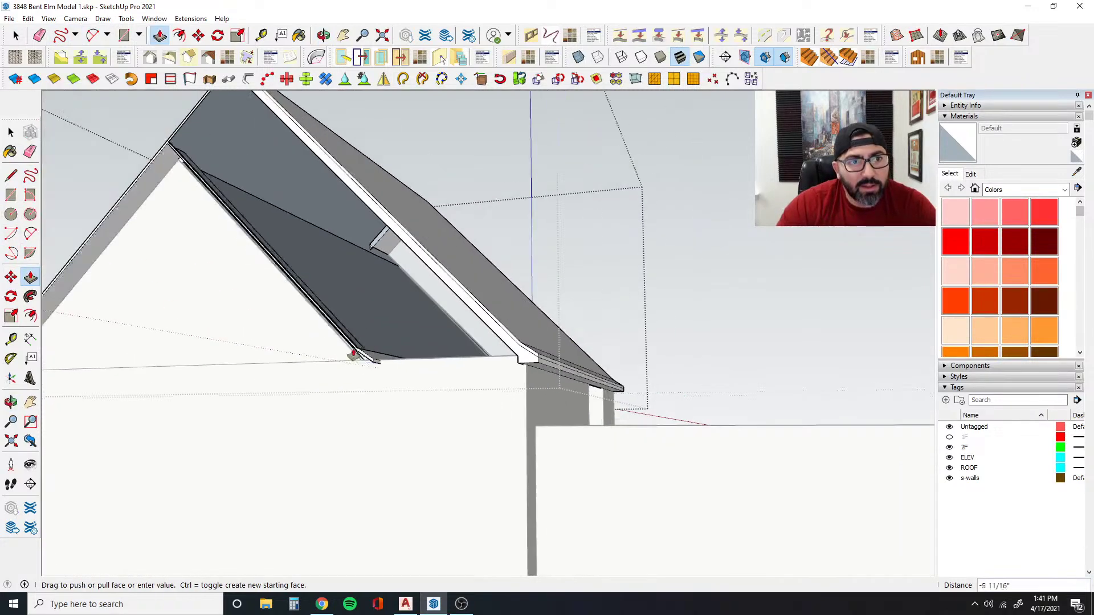
{"action": "key", "text": "Escape"}
{"action": "middle_click_drag", "start_coordinate": [300, 317], "coordinate": [325, 231]}
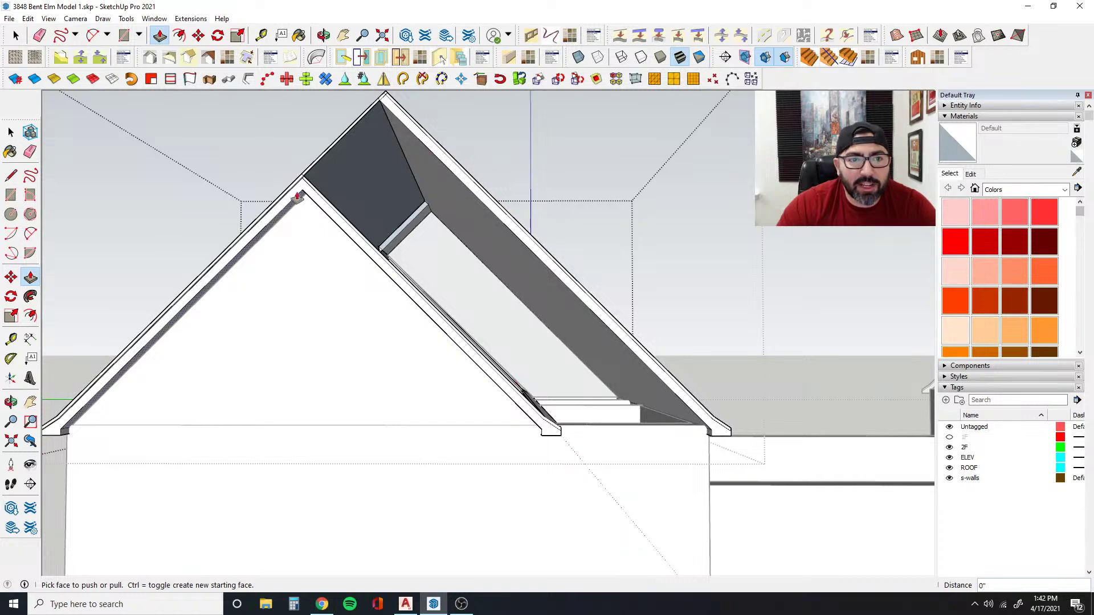
- Draw a line about 9 11/16" long from the lower gable's inner peak, continuing the outer slope's underside across the other rake
{"action": "left_click", "coordinate": [11, 175]}
{"action": "scroll", "coordinate": [310, 180], "scroll_direction": "up", "scroll_amount": 3}
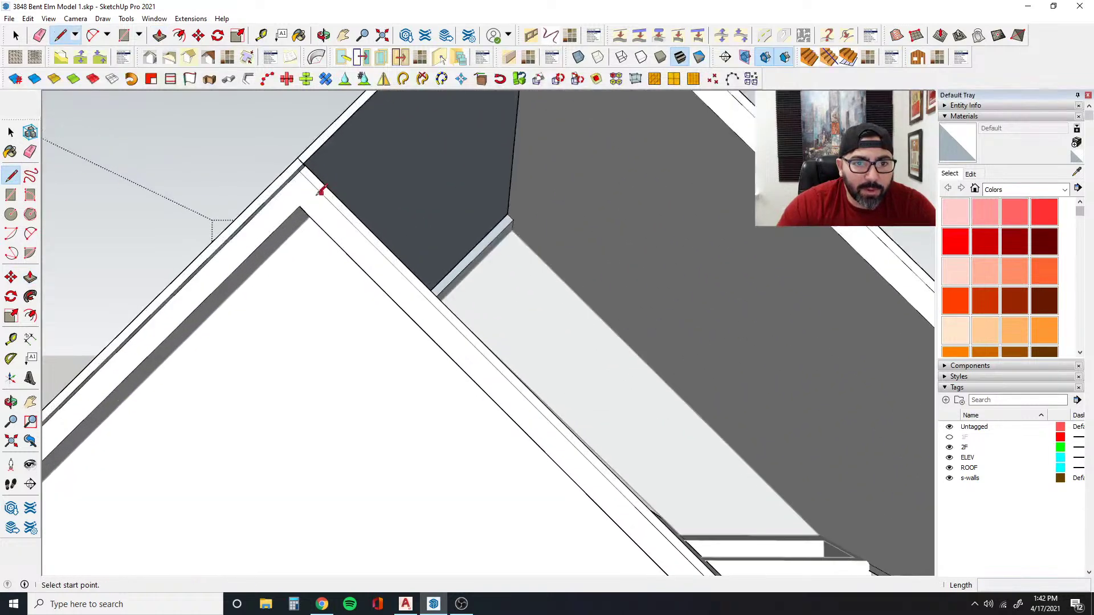
{"action": "middle_click_drag", "start_coordinate": [273, 217], "coordinate": [326, 210]}
{"action": "left_click", "coordinate": [285, 219]}
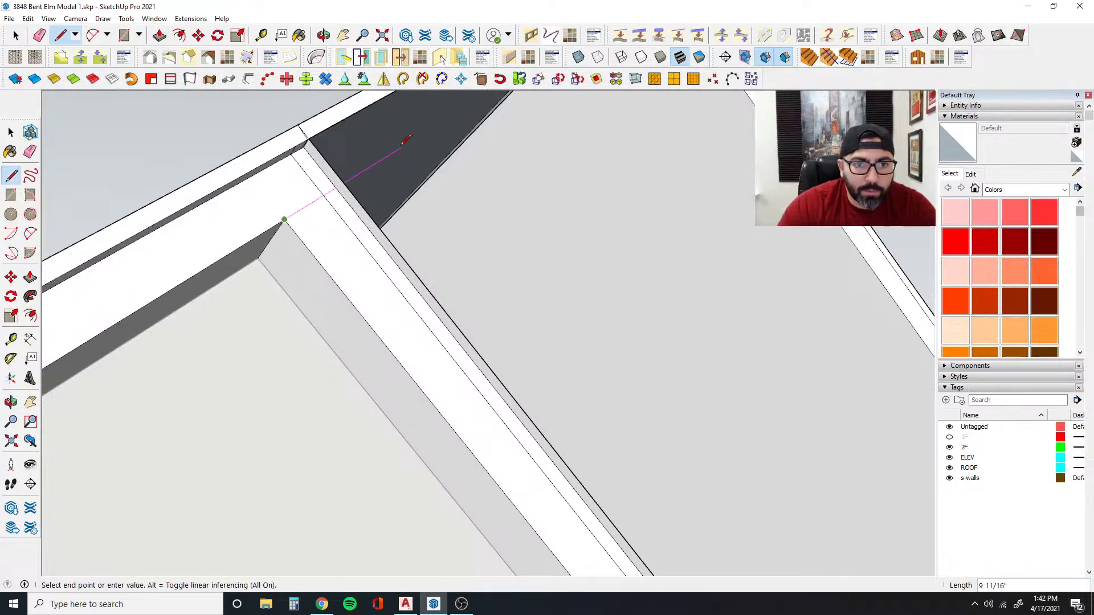
- Erase the edges of the lower gable's rake trim that descends beneath the upper roof
{"action": "left_click", "coordinate": [30, 277]}
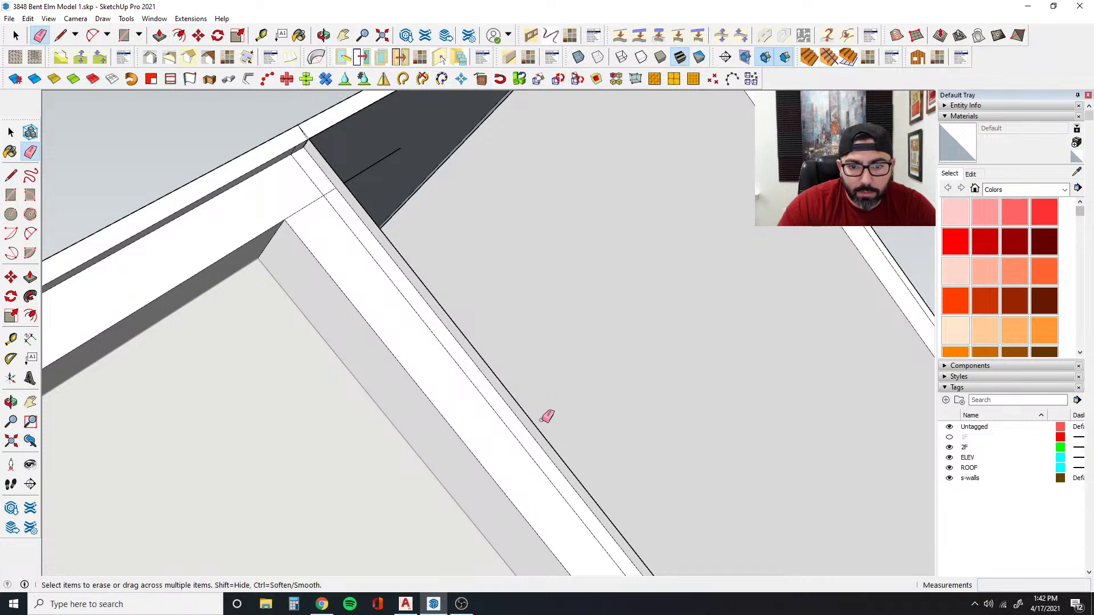
{"action": "left_click_drag", "start_coordinate": [541, 420], "coordinate": [522, 442]}
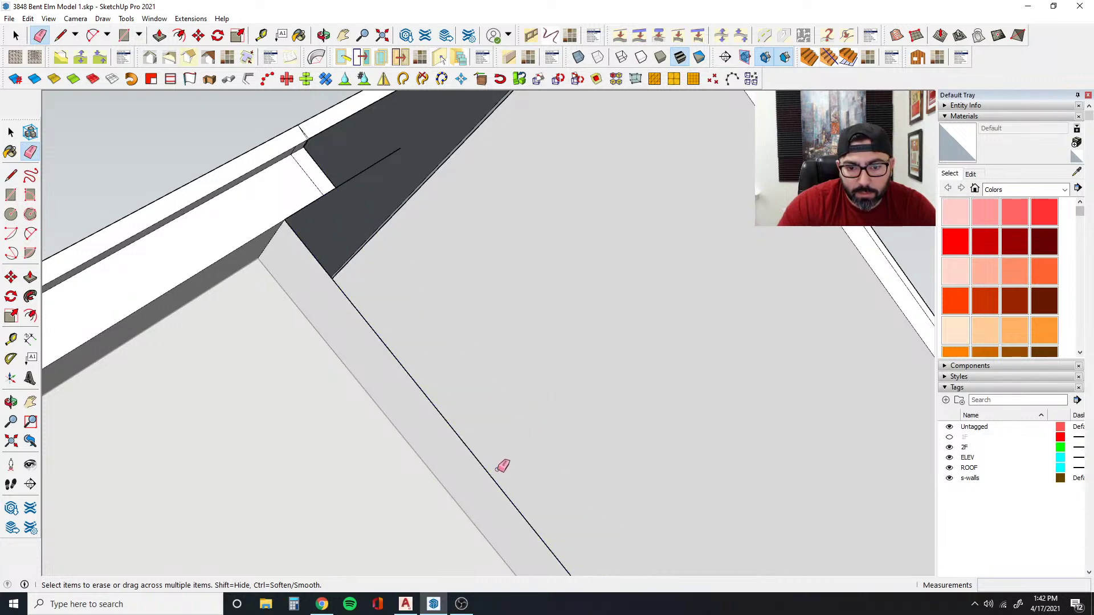
{"action": "left_click", "coordinate": [498, 470]}
- Extend the underside line from its free end about 3' 10 1/2" along the slope, past the upper gable's far rake
{"action": "middle_click_drag", "start_coordinate": [482, 456], "coordinate": [171, 319]}
{"action": "left_click", "coordinate": [10, 177]}
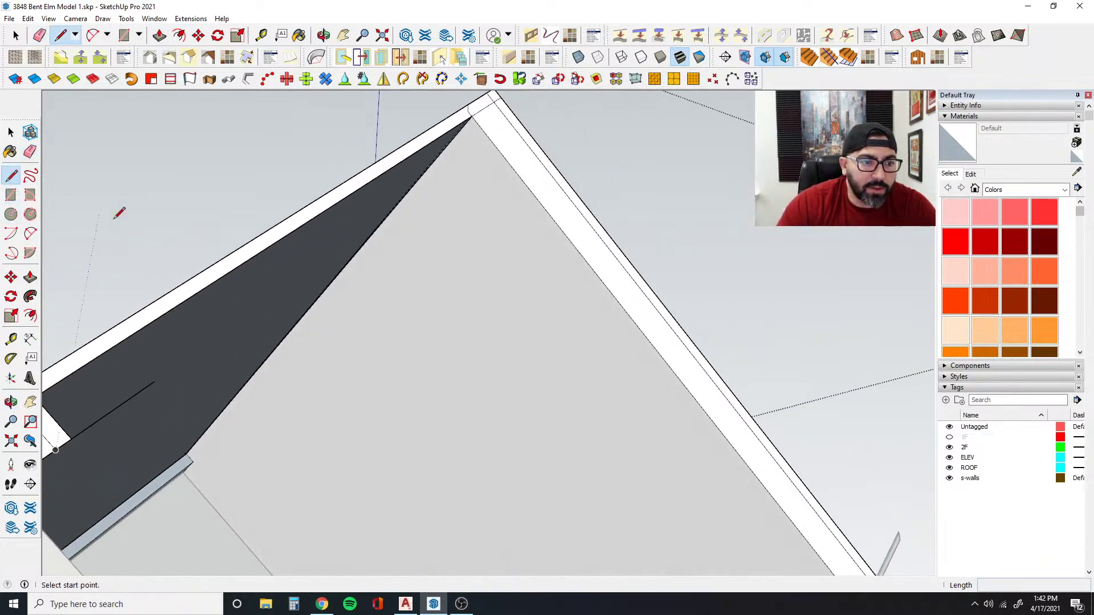
{"action": "scroll", "coordinate": [160, 236], "scroll_direction": "down", "scroll_amount": 3}
{"action": "left_click", "coordinate": [158, 313]}
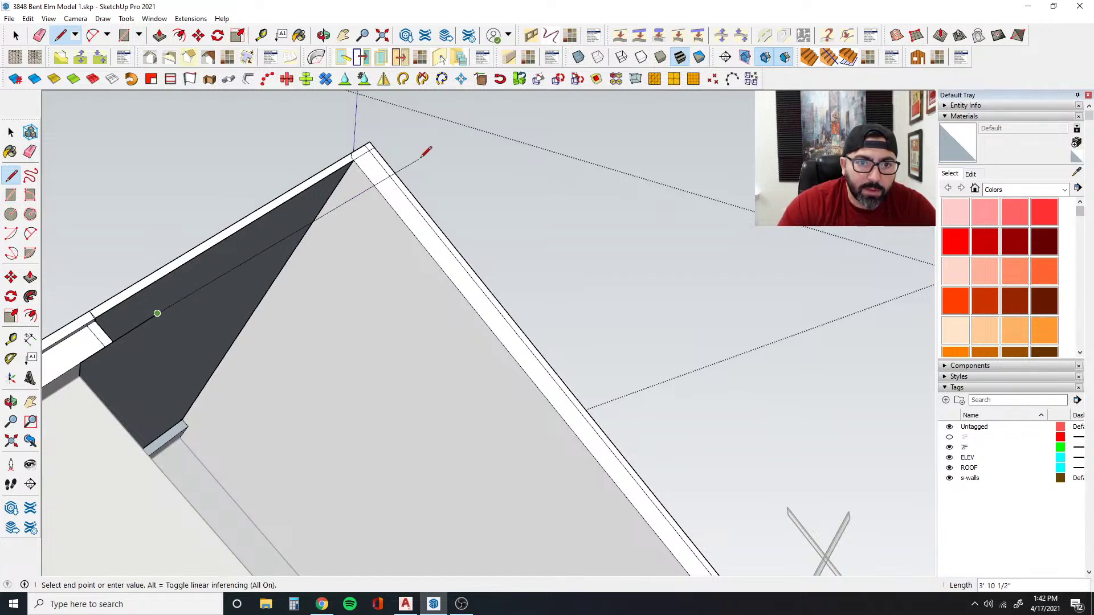
{"action": "left_click", "coordinate": [427, 140]}
- Draw a parallel line from the trim's upper corner past the upper peak and join both line ends to close the trim band
{"action": "middle_click_drag", "start_coordinate": [207, 280], "coordinate": [94, 310]}
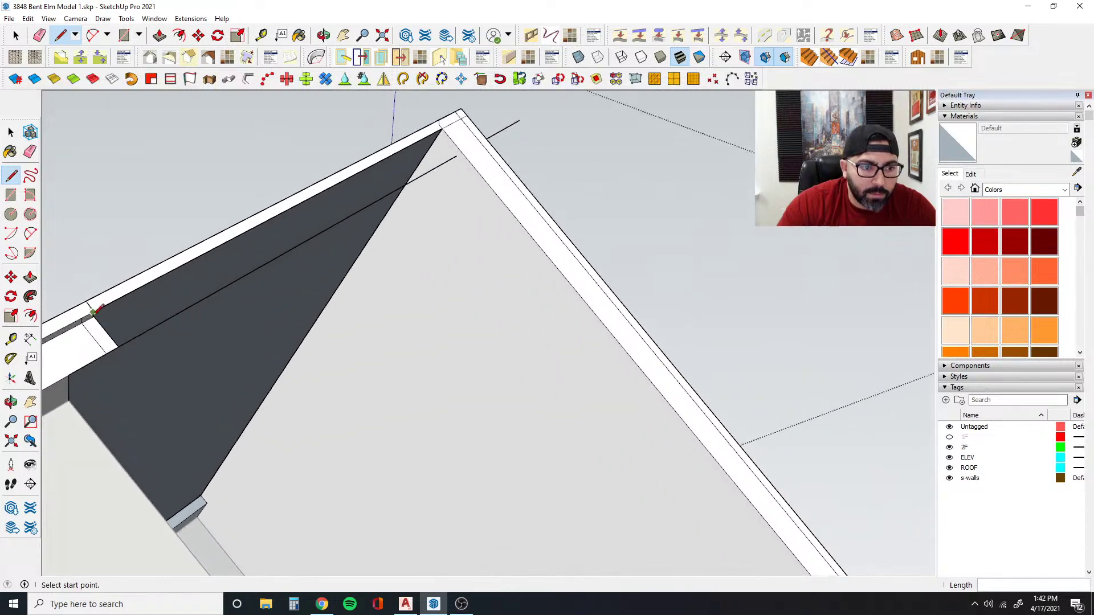
{"action": "left_click", "coordinate": [486, 108]}
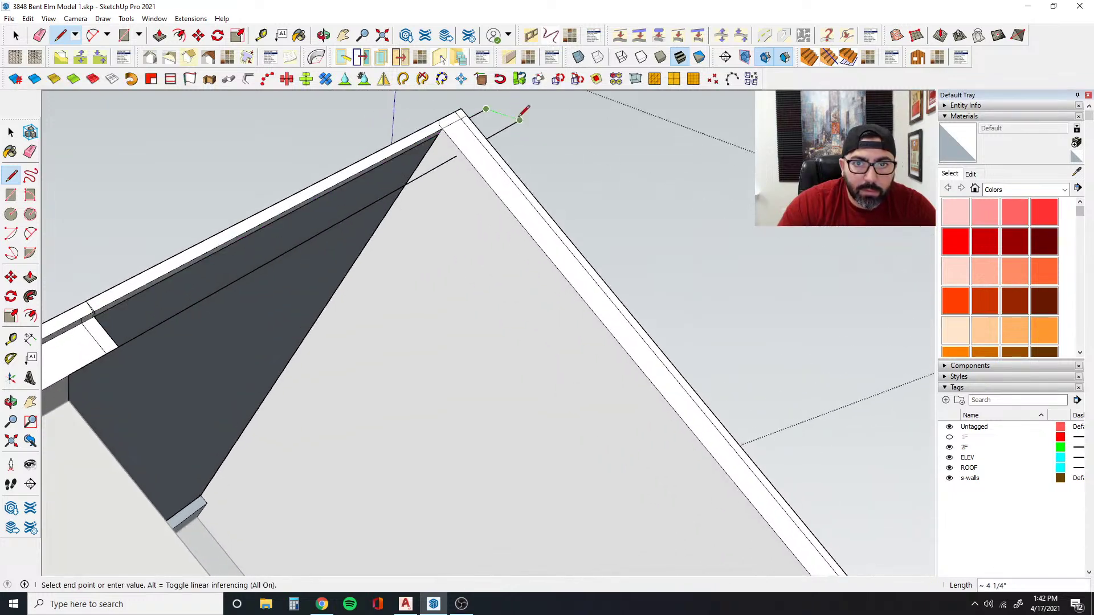
{"action": "left_click", "coordinate": [520, 121]}
{"action": "scroll", "coordinate": [397, 147], "scroll_direction": "up", "scroll_amount": 2}
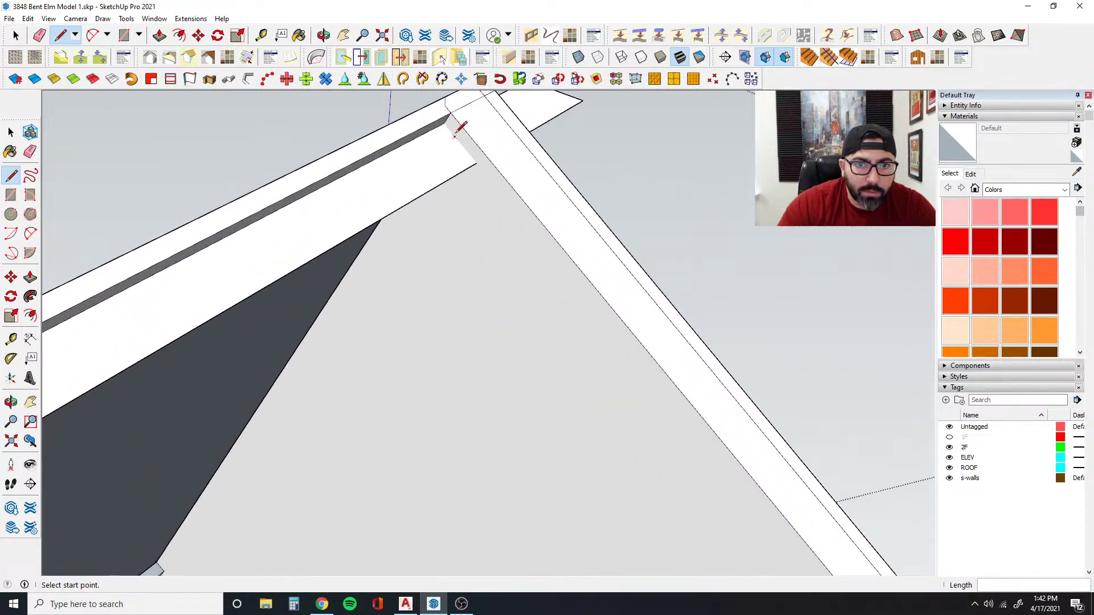
- Push the inner strip of the upper gable's far rake back 1" to line up with the new trim band
{"action": "left_click", "coordinate": [30, 279]}
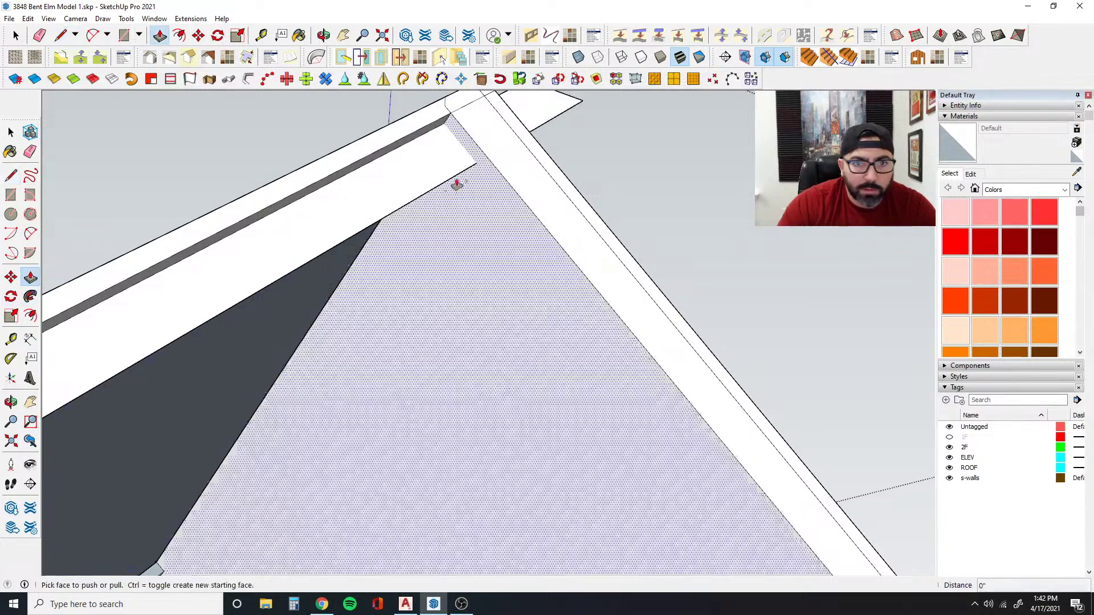
{"action": "left_click", "coordinate": [481, 158]}
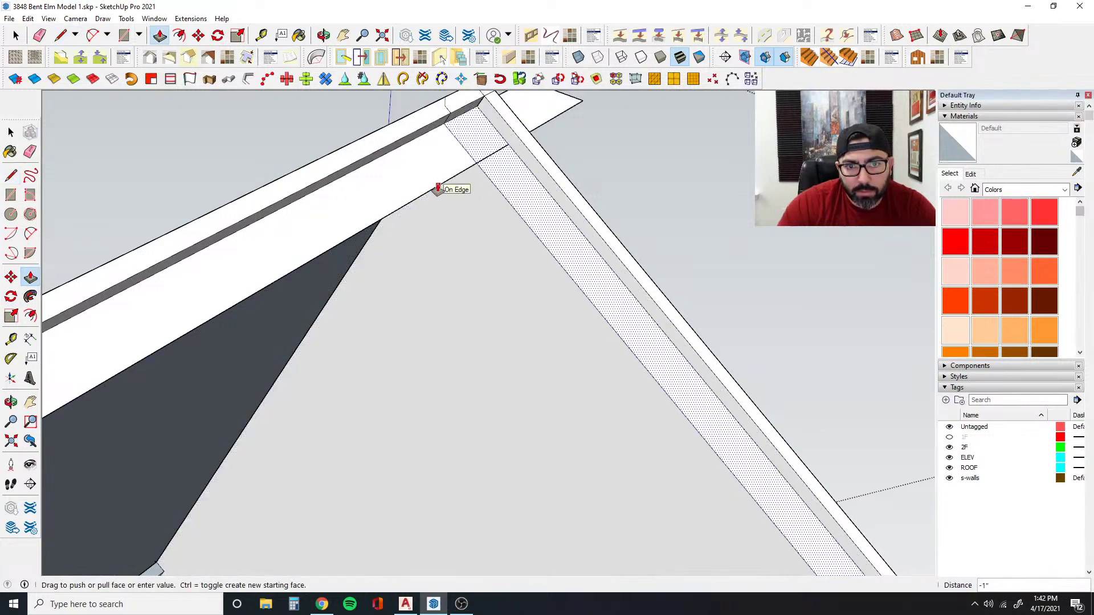
{"action": "left_click", "coordinate": [438, 188]}
- Erase the leftover seam edges across the merged trim band, at the peak and at the former gable intersection
{"action": "scroll", "coordinate": [444, 166], "scroll_direction": "down", "scroll_amount": 2}
{"action": "left_click", "coordinate": [30, 151]}
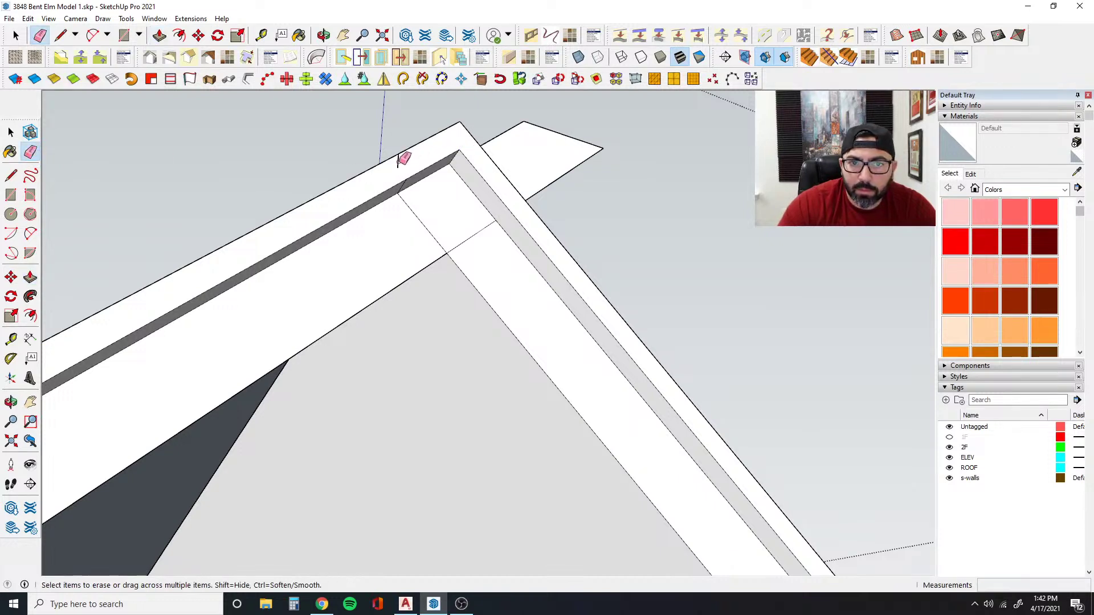
{"action": "left_click", "coordinate": [411, 208]}
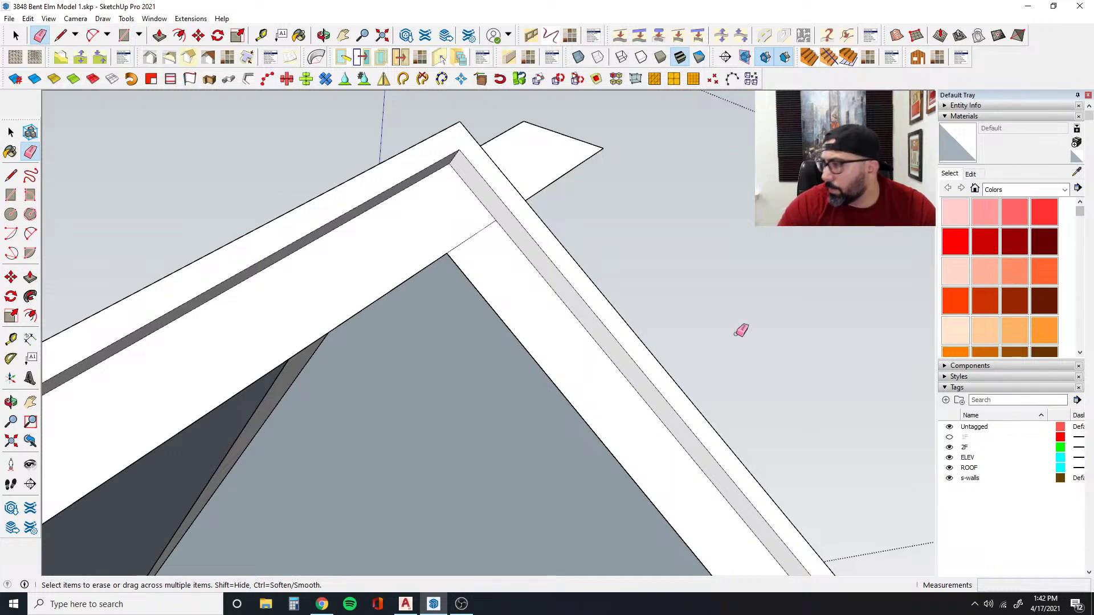
{"action": "scroll", "coordinate": [723, 325], "scroll_direction": "down", "scroll_amount": 2}
{"action": "scroll", "coordinate": [569, 258], "scroll_direction": "up", "scroll_amount": 4}
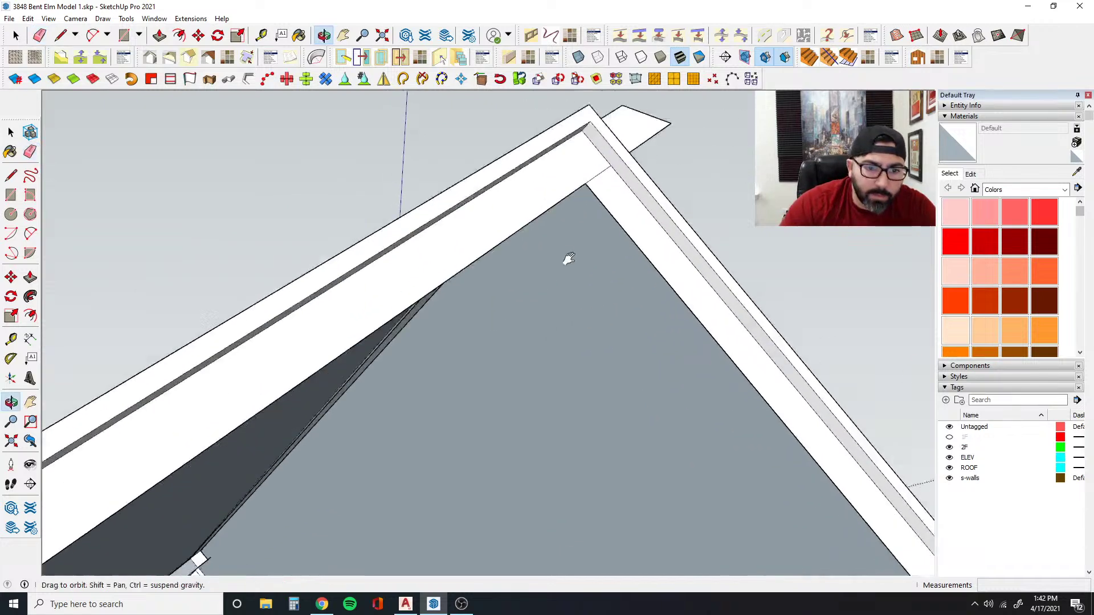
{"action": "scroll", "coordinate": [456, 298], "scroll_direction": "up", "scroll_amount": 2}
{"action": "scroll", "coordinate": [306, 268], "scroll_direction": "up", "scroll_amount": 3}
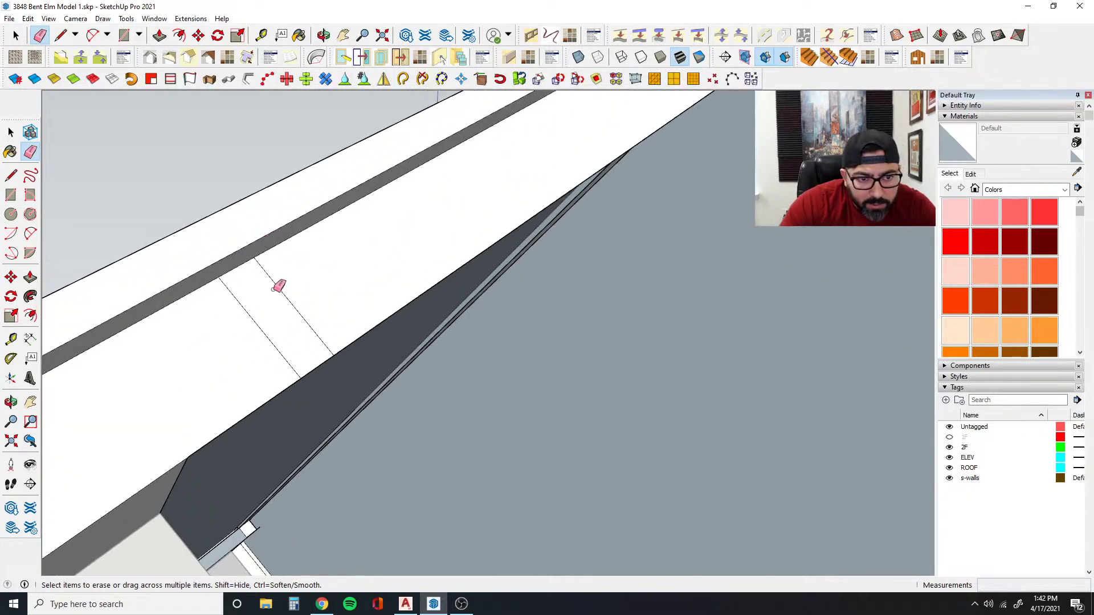
{"action": "scroll", "coordinate": [336, 302], "scroll_direction": "down", "scroll_amount": 2}
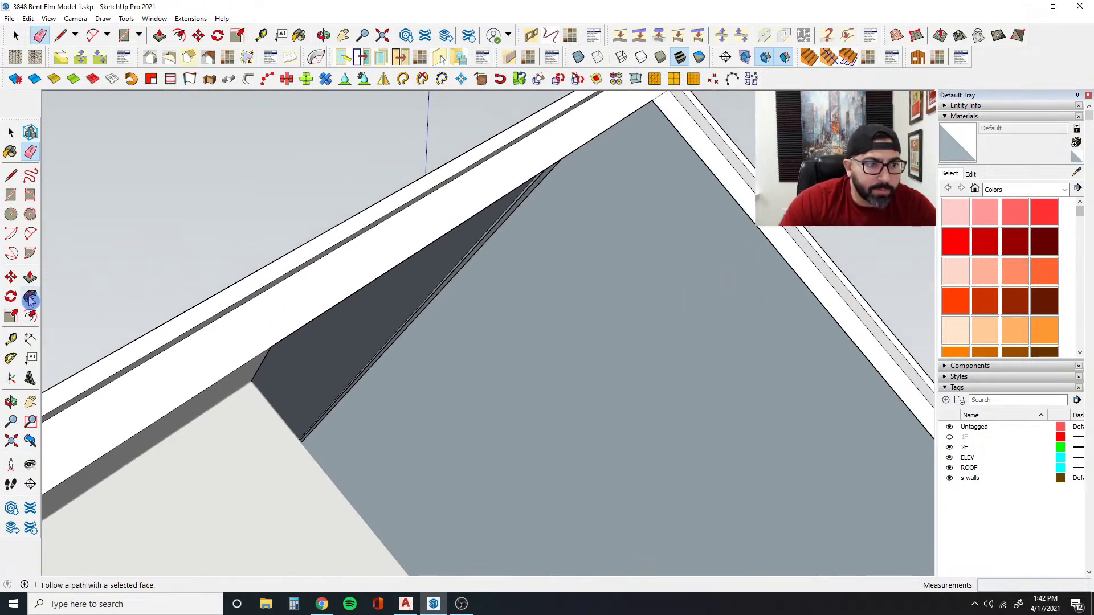
- Push/Pull the trim bands on both rakes of the merged gable by 6"
{"action": "left_click", "coordinate": [30, 278]}
{"action": "mouse_move", "coordinate": [273, 361]}
{"action": "left_mouse_down"}
{"action": "mouse_move", "coordinate": [268, 346]}
{"action": "mouse_move", "coordinate": [254, 384]}
{"action": "mouse_move", "coordinate": [273, 381]}
{"action": "left_mouse_up"}
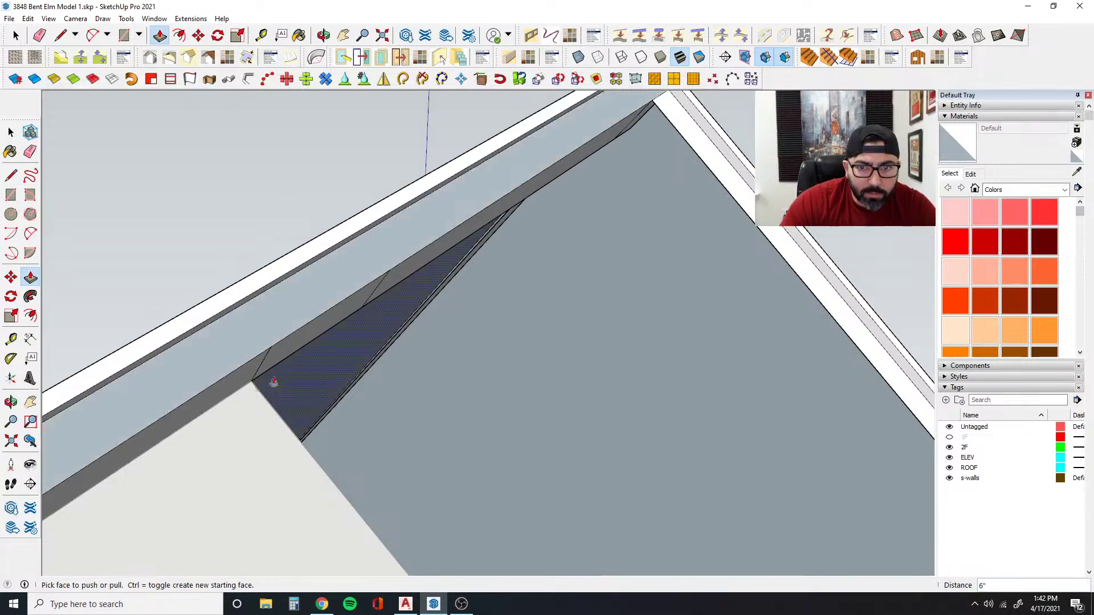
{"action": "left_click", "coordinate": [658, 113]}
{"action": "left_click", "coordinate": [616, 147]}
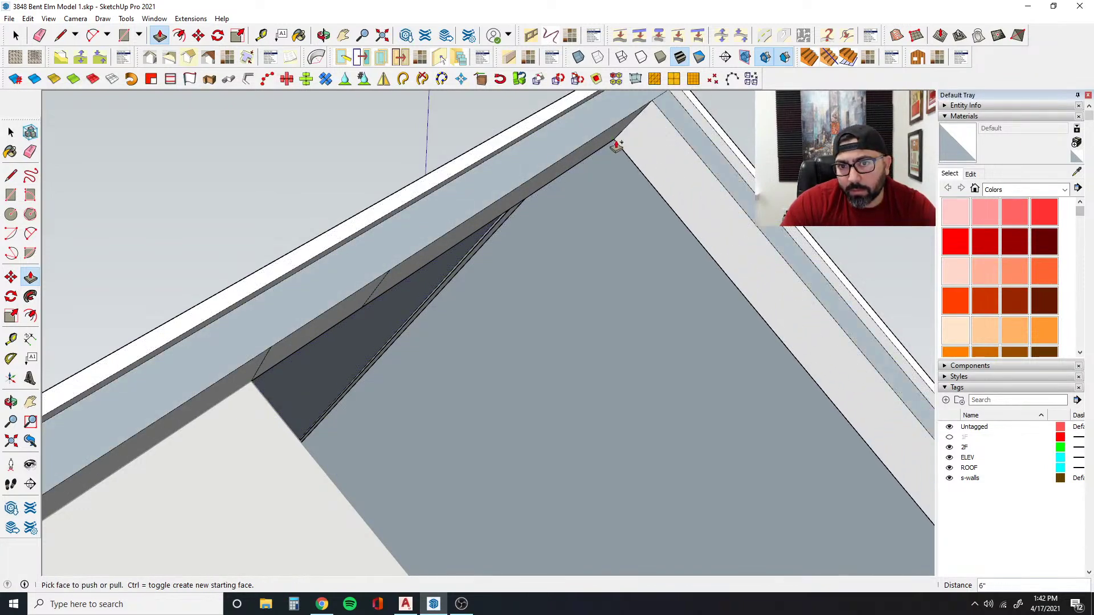
{"action": "scroll", "coordinate": [612, 150], "scroll_direction": "down", "scroll_amount": 3}
{"action": "middle_click_drag", "start_coordinate": [673, 276], "coordinate": [386, 180]}
{"action": "scroll", "coordinate": [385, 181], "scroll_direction": "down", "scroll_amount": 2}
- Leave the roof group, open the walls group and draw a line from the lower gable wall's peak to the upper roof's peak
{"action": "left_click", "coordinate": [11, 134]}
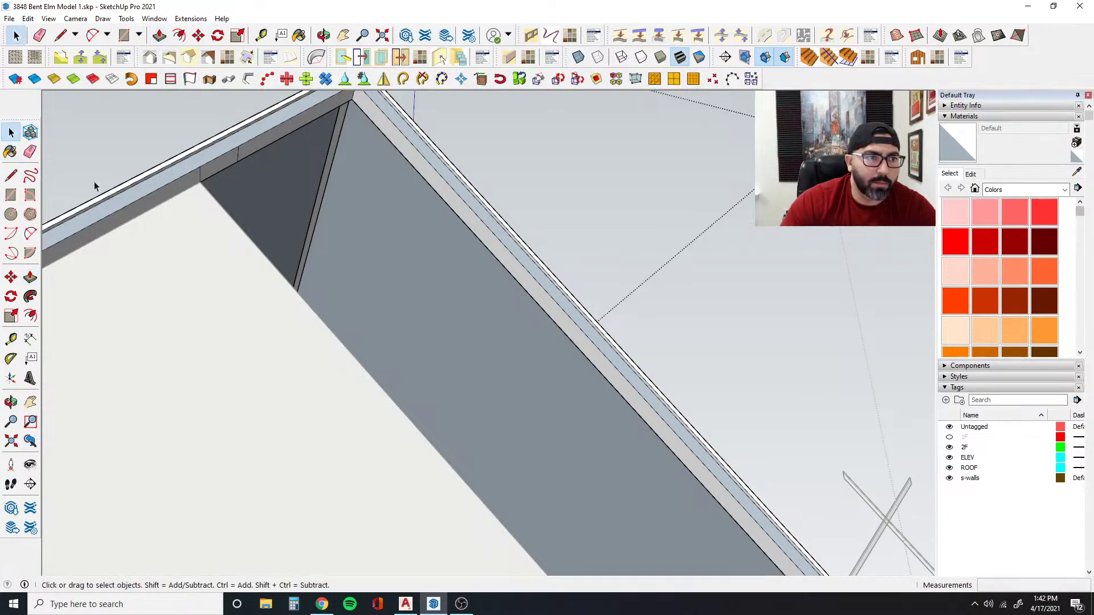
{"action": "double_click", "coordinate": [94, 182]}
{"action": "left_click", "coordinate": [190, 234]}
{"action": "left_click", "coordinate": [11, 175]}
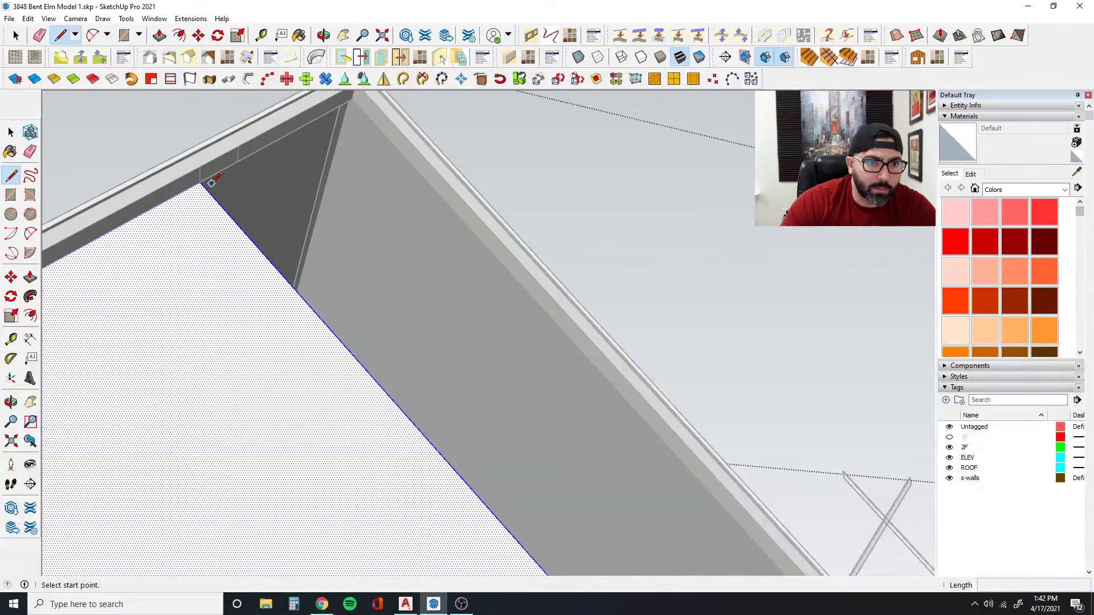
{"action": "left_click", "coordinate": [199, 183]}
{"action": "left_click", "coordinate": [351, 99]}
- Close the gable wall with a line from the eave corner up the rake's underside to the peak, and leave the walls group
{"action": "middle_click_drag", "start_coordinate": [356, 103], "coordinate": [450, 211]}
{"action": "left_click", "coordinate": [649, 404]}
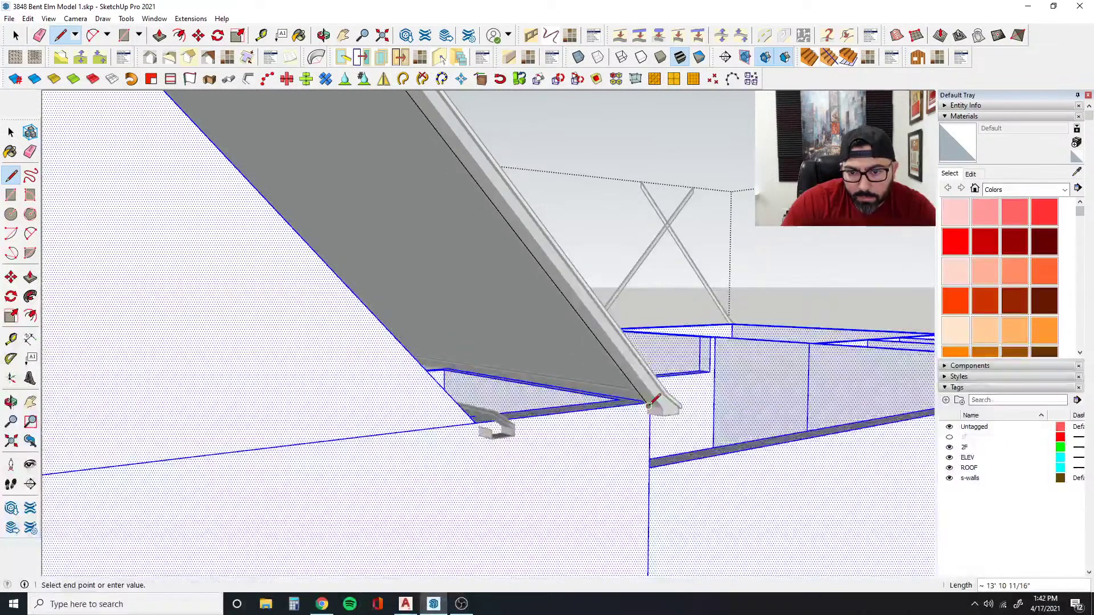
{"action": "scroll", "coordinate": [649, 406], "scroll_direction": "up", "scroll_amount": 3}
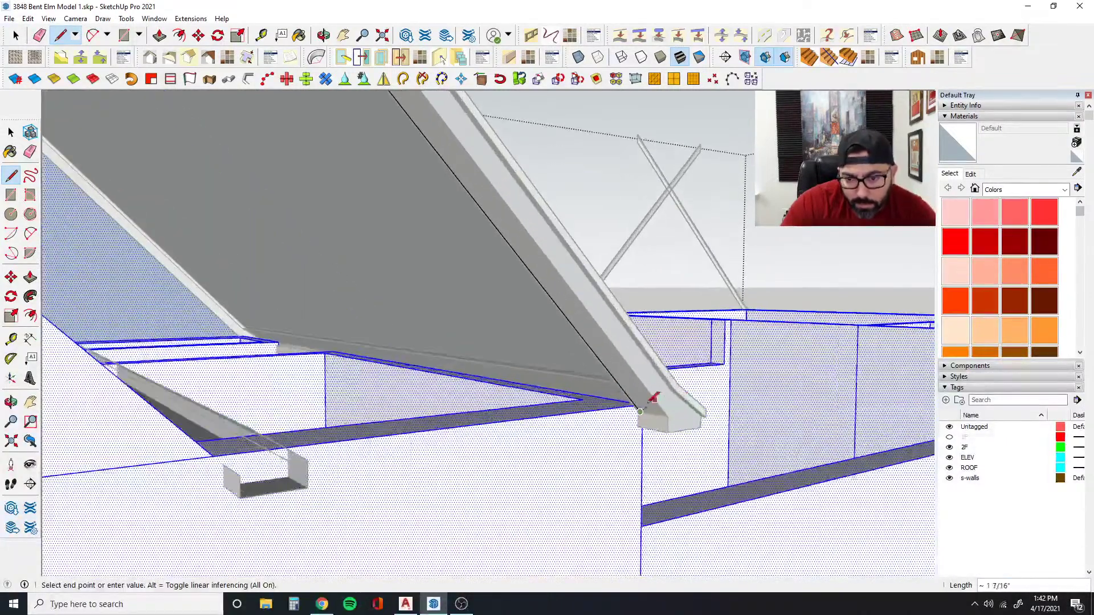
{"action": "key", "text": "Escape"}
{"action": "middle_click_drag", "start_coordinate": [509, 426], "coordinate": [427, 356]}
{"action": "left_click", "coordinate": [600, 428]}
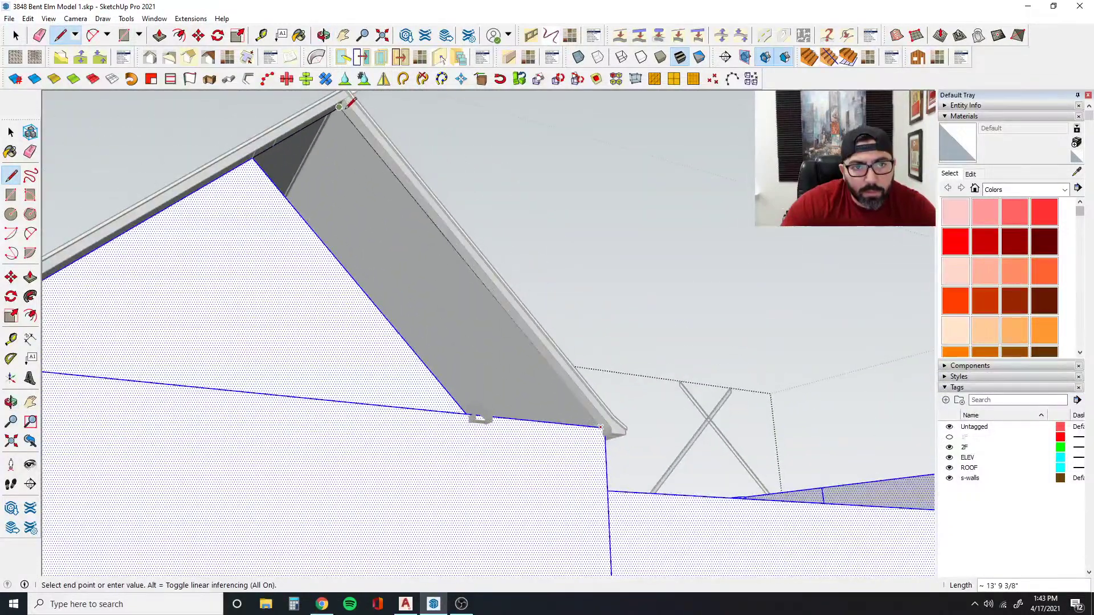
{"action": "left_click", "coordinate": [339, 107]}
{"action": "left_click", "coordinate": [11, 133]}
{"action": "key", "text": "Escape"}
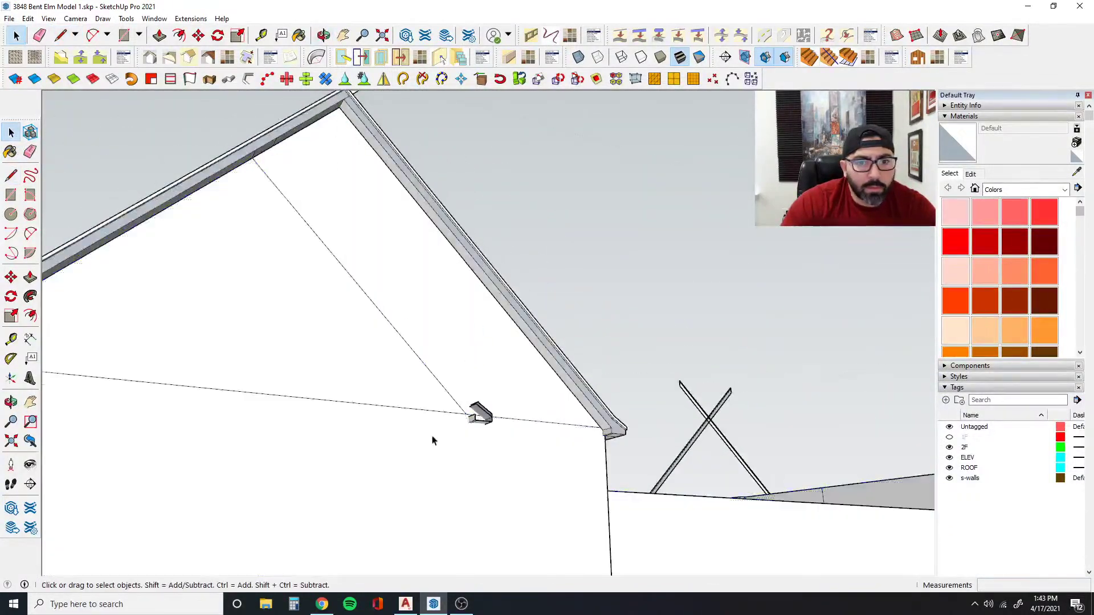
- Reopen the walls group and erase the edges dividing the gable infill from the wall faces
{"action": "middle_click_drag", "start_coordinate": [433, 438], "coordinate": [391, 439]}
{"action": "triple_click", "coordinate": [378, 405]}
{"action": "left_click", "coordinate": [29, 153]}
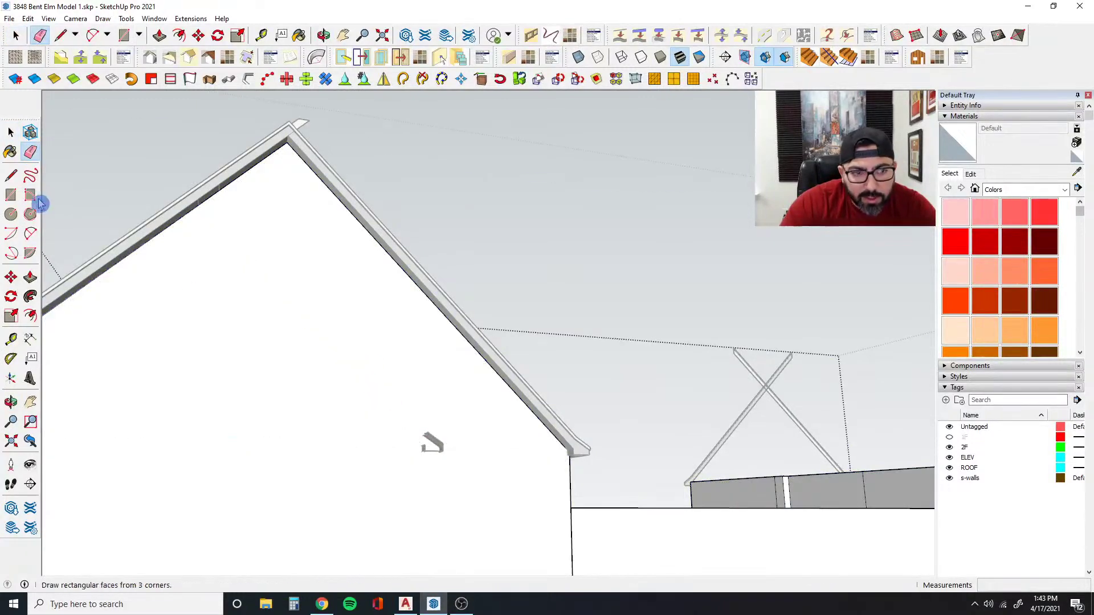
{"action": "left_click", "coordinate": [11, 133]}
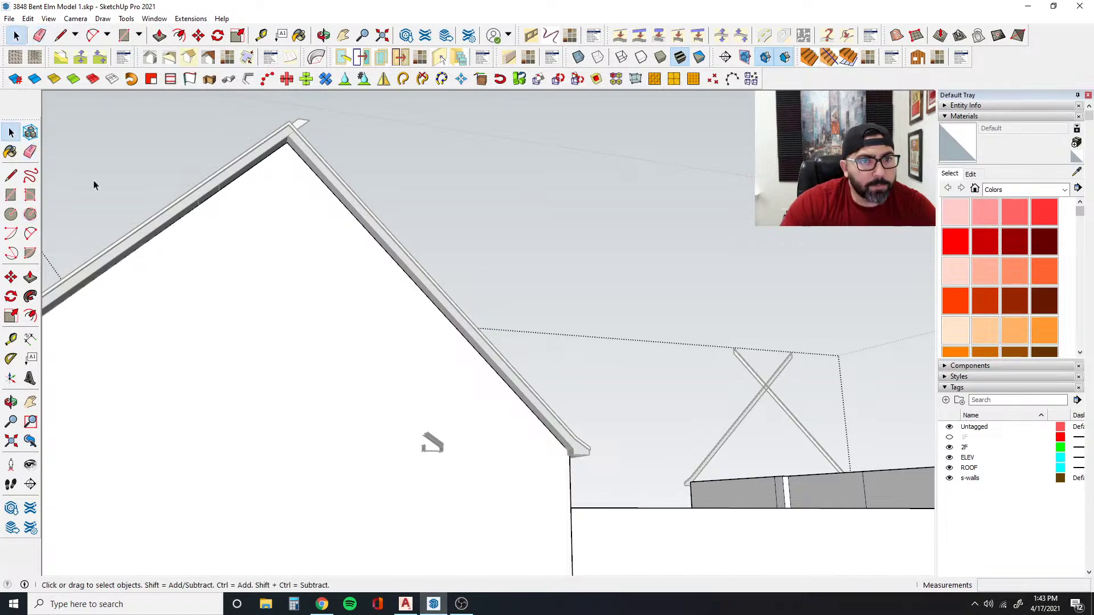
- Open the roof group and erase the leftover eave return fragment sticking out of the gable wall
{"action": "left_click", "coordinate": [96, 182]}
{"action": "scroll", "coordinate": [439, 460], "scroll_direction": "up", "scroll_amount": 4}
{"action": "triple_click", "coordinate": [461, 434]}
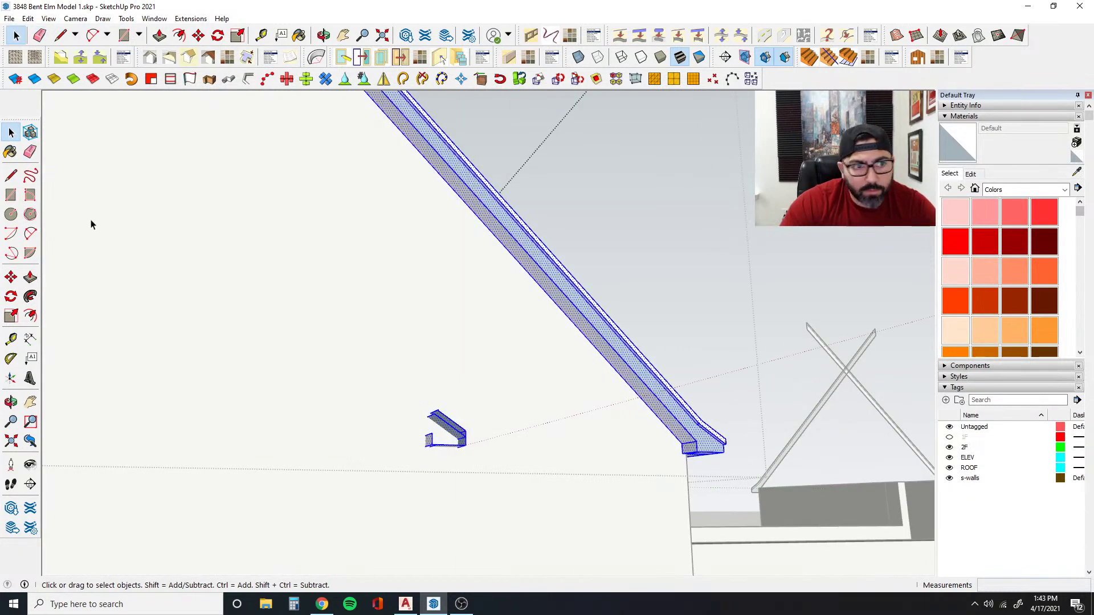
{"action": "left_click", "coordinate": [31, 152]}
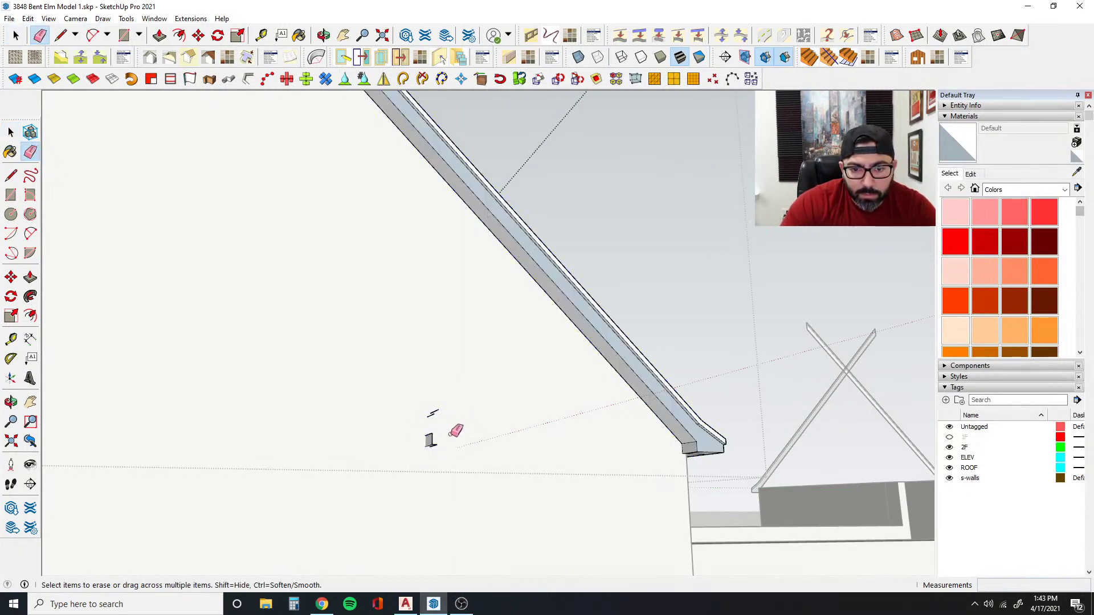
{"action": "scroll", "coordinate": [443, 414], "scroll_direction": "down", "scroll_amount": 4}
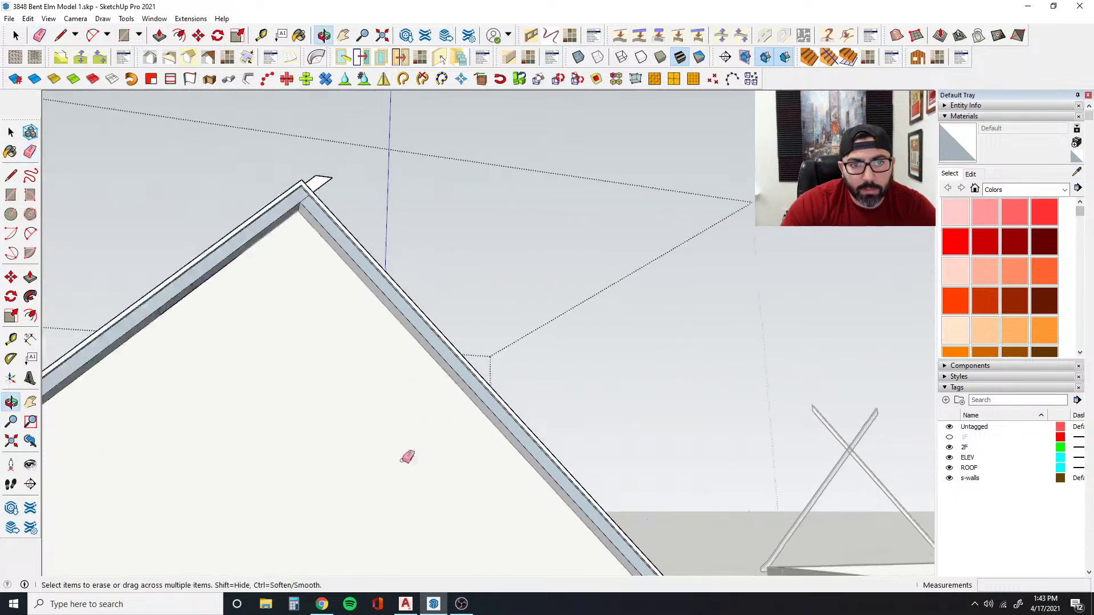
- Erase the leftover sliver sticking out behind the gable's peak
{"action": "scroll", "coordinate": [301, 196], "scroll_direction": "up", "scroll_amount": 3}
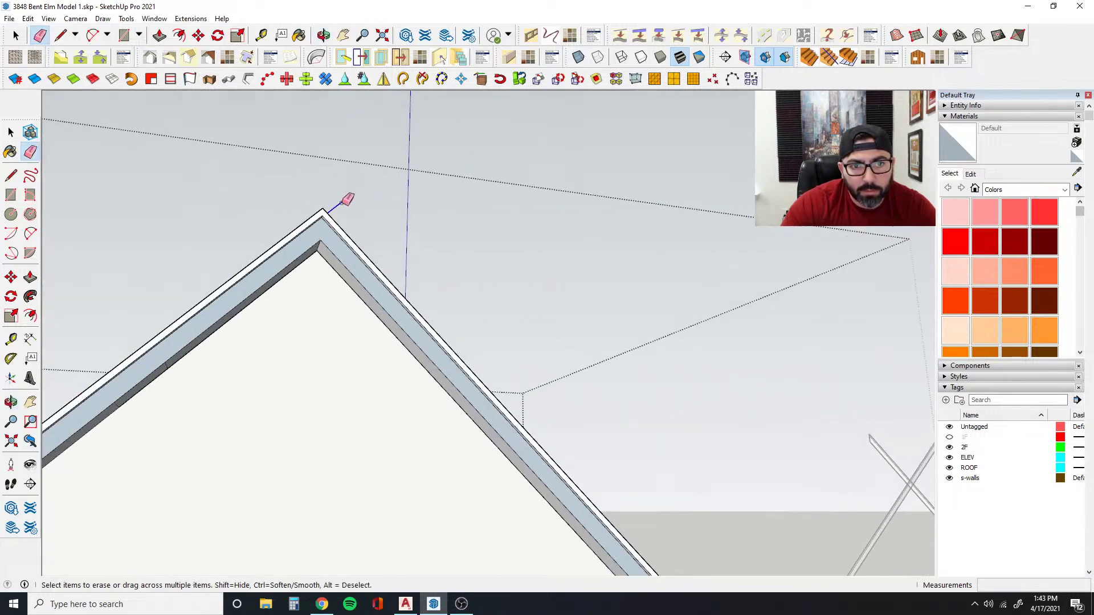
{"action": "mouse_move", "coordinate": [366, 254]}
{"action": "middle_mouse_down"}
{"action": "mouse_move", "coordinate": [263, 352]}
{"action": "mouse_move", "coordinate": [286, 325]}
{"action": "mouse_move", "coordinate": [201, 327]}
{"action": "mouse_move", "coordinate": [98, 239]}
{"action": "middle_mouse_up"}
{"action": "left_click", "coordinate": [11, 194]}
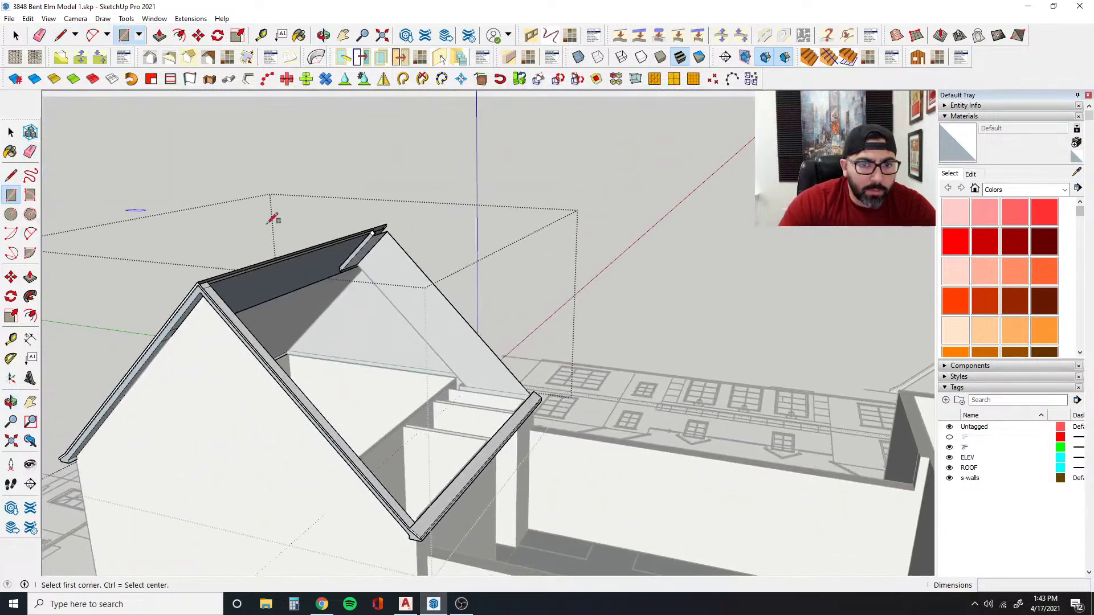
{"action": "left_click", "coordinate": [387, 224]}
{"action": "scroll", "coordinate": [442, 513], "scroll_direction": "up", "scroll_amount": 3}
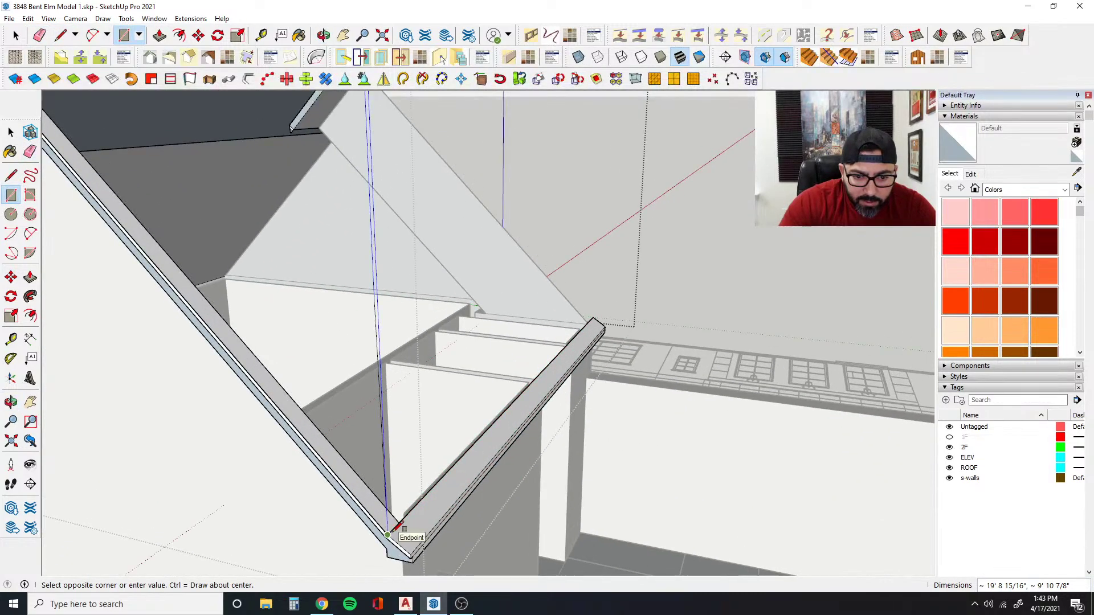
{"action": "key", "text": "Escape"}
{"action": "scroll", "coordinate": [377, 378], "scroll_direction": "down", "scroll_amount": 5}
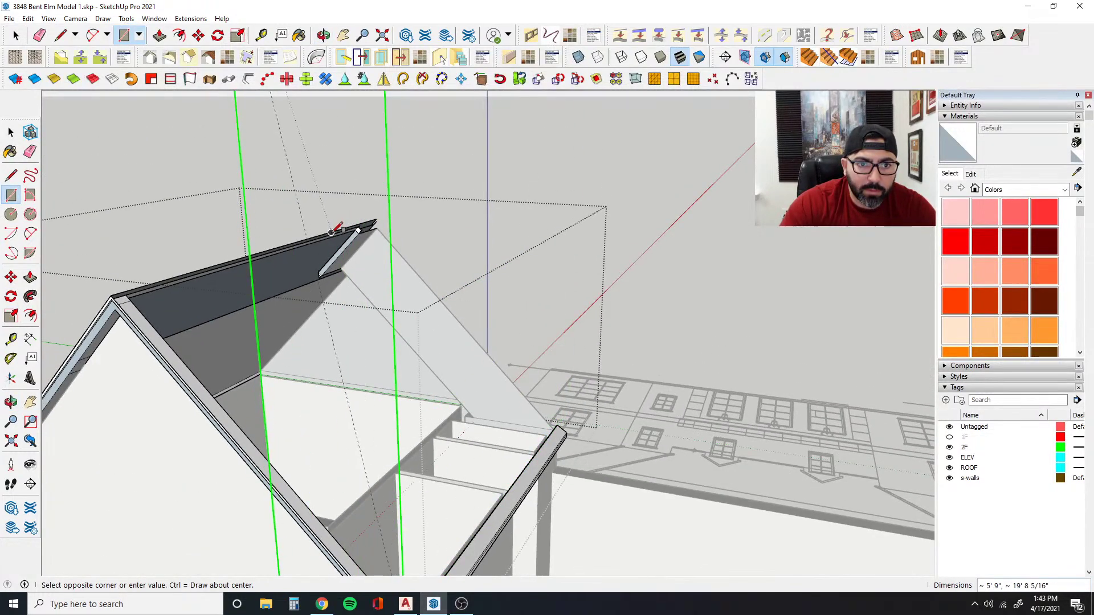
{"action": "middle_click_drag", "start_coordinate": [337, 228], "coordinate": [283, 290]}
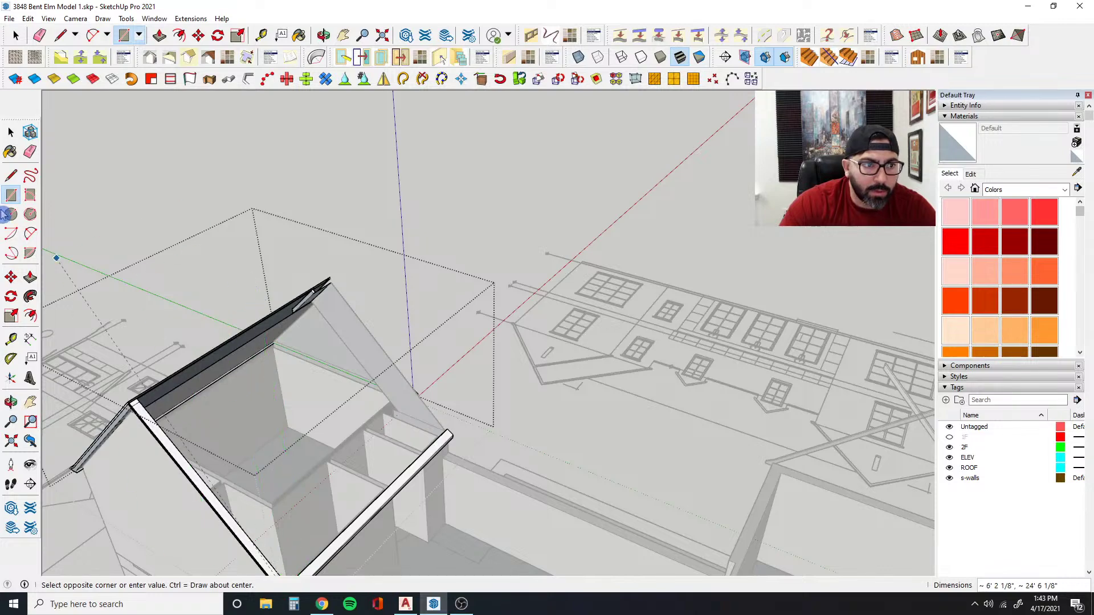
{"action": "key", "text": "l"}
{"action": "scroll", "coordinate": [103, 338], "scroll_direction": "up", "scroll_amount": 5}
- Extrude the roof's cut profile about 17' along the ridge with Push/Pull to close the open roof slope
{"action": "left_click", "coordinate": [25, 277]}
{"action": "mouse_move", "coordinate": [229, 378]}
{"action": "middle_mouse_down"}
{"action": "mouse_move", "coordinate": [225, 390]}
{"action": "mouse_move", "coordinate": [241, 370]}
{"action": "middle_mouse_up"}
{"action": "left_click", "coordinate": [246, 367]}
{"action": "middle_click_drag", "start_coordinate": [400, 308], "coordinate": [450, 305]}
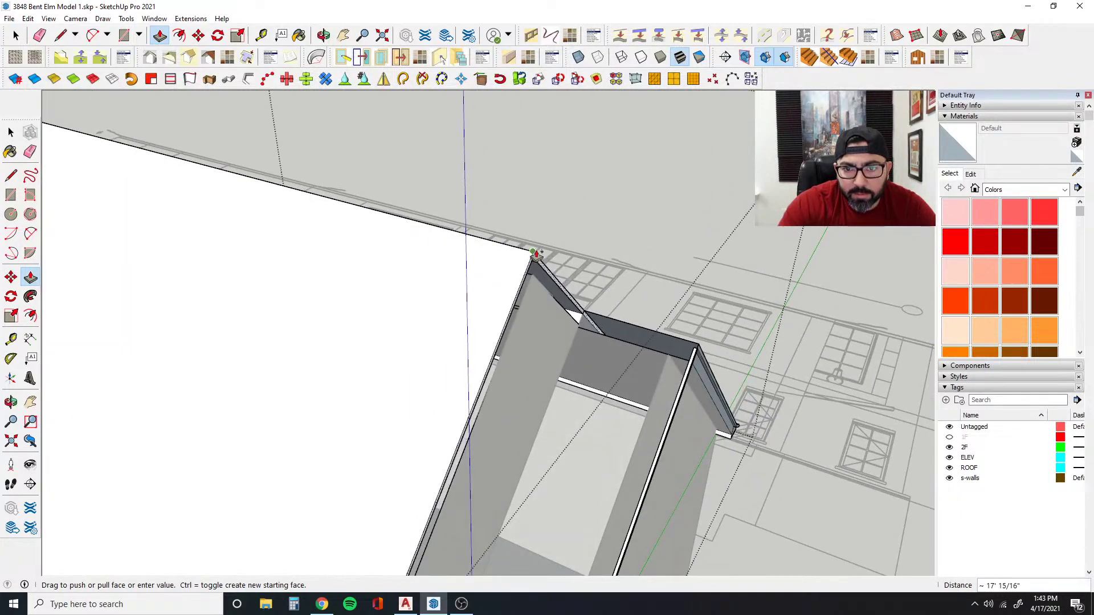
{"action": "left_click", "coordinate": [536, 276]}
{"action": "middle_click_drag", "start_coordinate": [536, 276], "coordinate": [425, 350]}
{"action": "left_click", "coordinate": [434, 206]}
{"action": "left_click", "coordinate": [328, 237]}
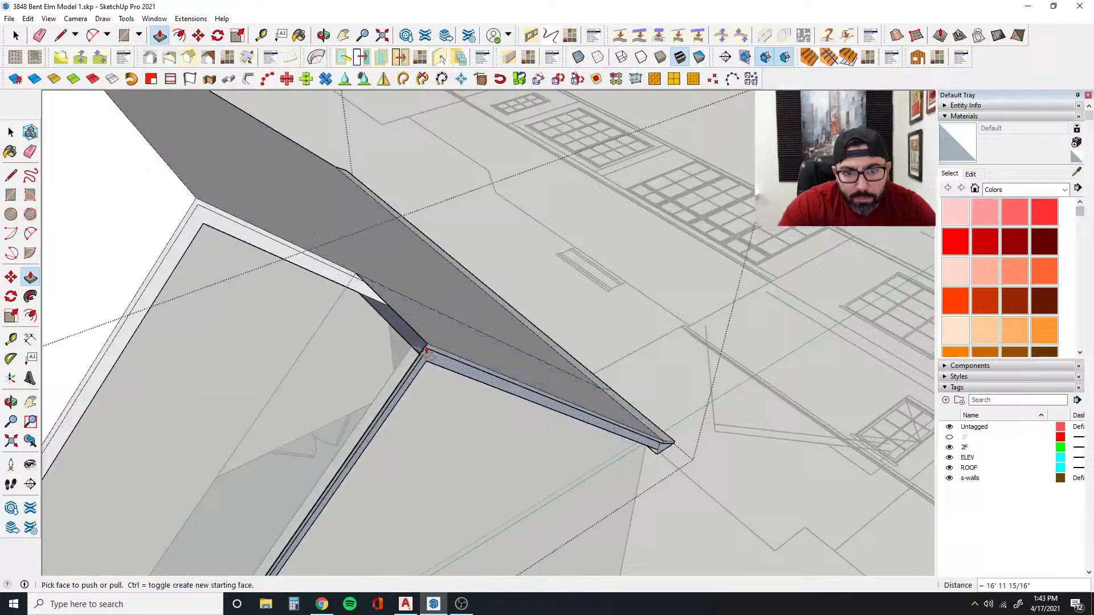
{"action": "left_click", "coordinate": [310, 313]}
- Push/Pull the lower gable's rake face by about 2' 6"
{"action": "middle_click_drag", "start_coordinate": [310, 313], "coordinate": [208, 202]}
{"action": "scroll", "coordinate": [372, 191], "scroll_direction": "up", "scroll_amount": 5}
{"action": "scroll", "coordinate": [374, 184], "scroll_direction": "up", "scroll_amount": 1}
{"action": "left_click", "coordinate": [373, 182]}
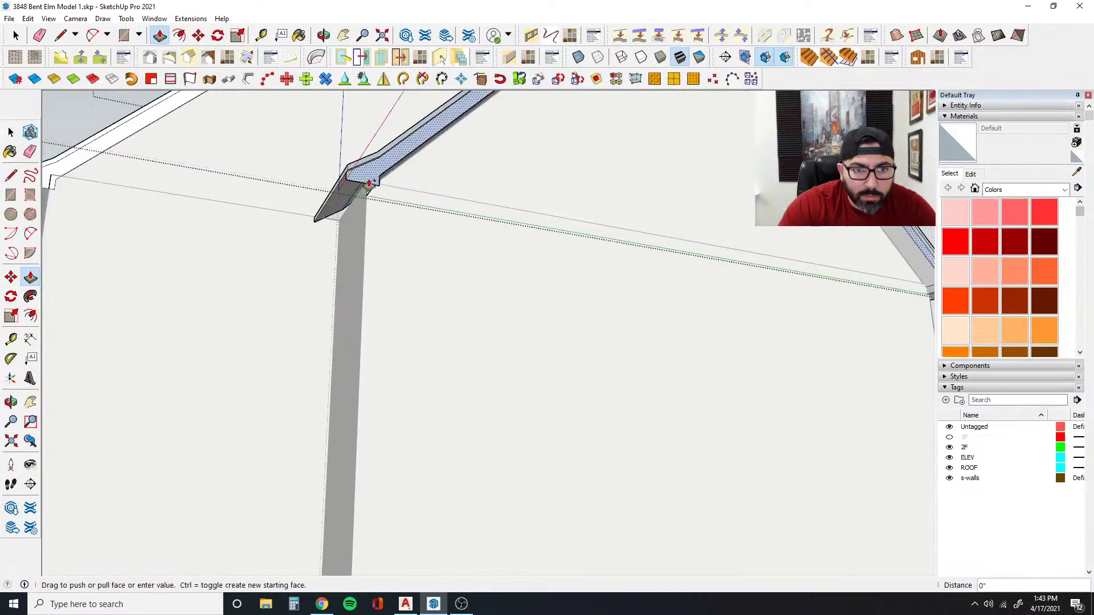
{"action": "left_click", "coordinate": [336, 258]}
{"action": "scroll", "coordinate": [483, 245], "scroll_direction": "down", "scroll_amount": 2}
{"action": "middle_click_drag", "start_coordinate": [483, 245], "coordinate": [306, 301]}
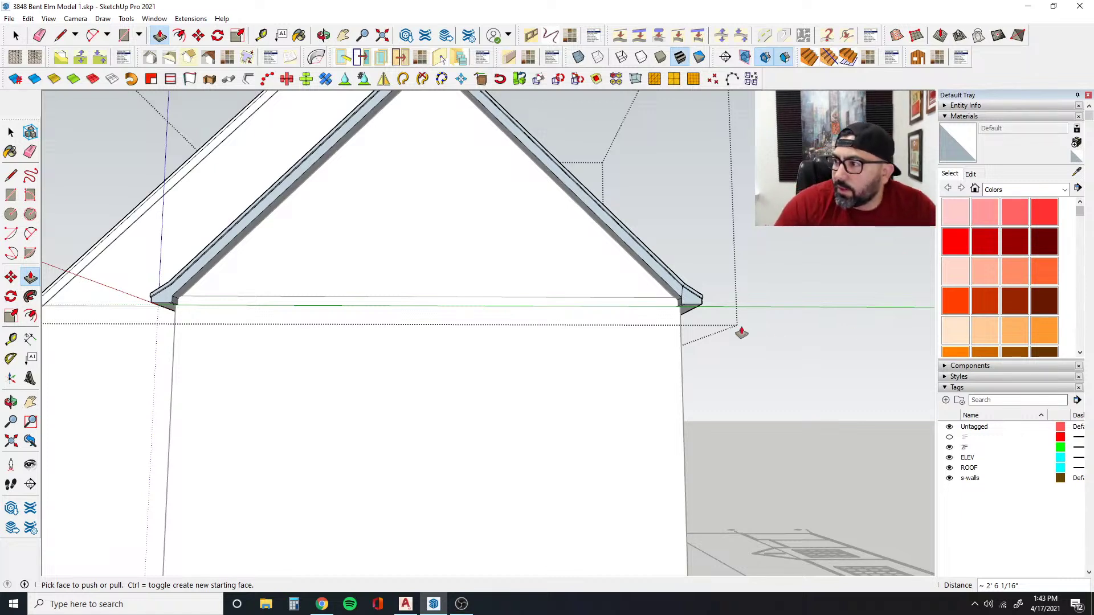
- Reverse the lower gable's front rake faces
{"action": "left_click", "coordinate": [7, 134]}
{"action": "middle_click_drag", "start_coordinate": [434, 236], "coordinate": [426, 319]}
{"action": "scroll", "coordinate": [395, 186], "scroll_direction": "down", "scroll_amount": 2}
{"action": "scroll", "coordinate": [402, 170], "scroll_direction": "up", "scroll_amount": 3}
{"action": "scroll", "coordinate": [405, 188], "scroll_direction": "down", "scroll_amount": 2}
{"action": "scroll", "coordinate": [405, 188], "scroll_direction": "up", "scroll_amount": 3}
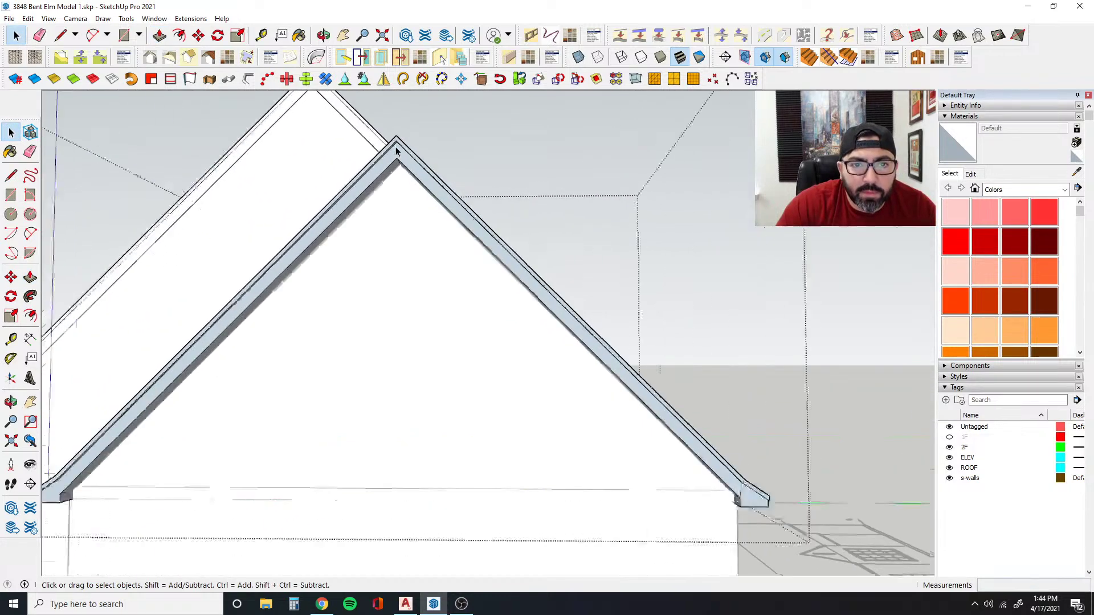
{"action": "left_click", "coordinate": [398, 156]}
{"action": "right_click", "coordinate": [386, 142]}
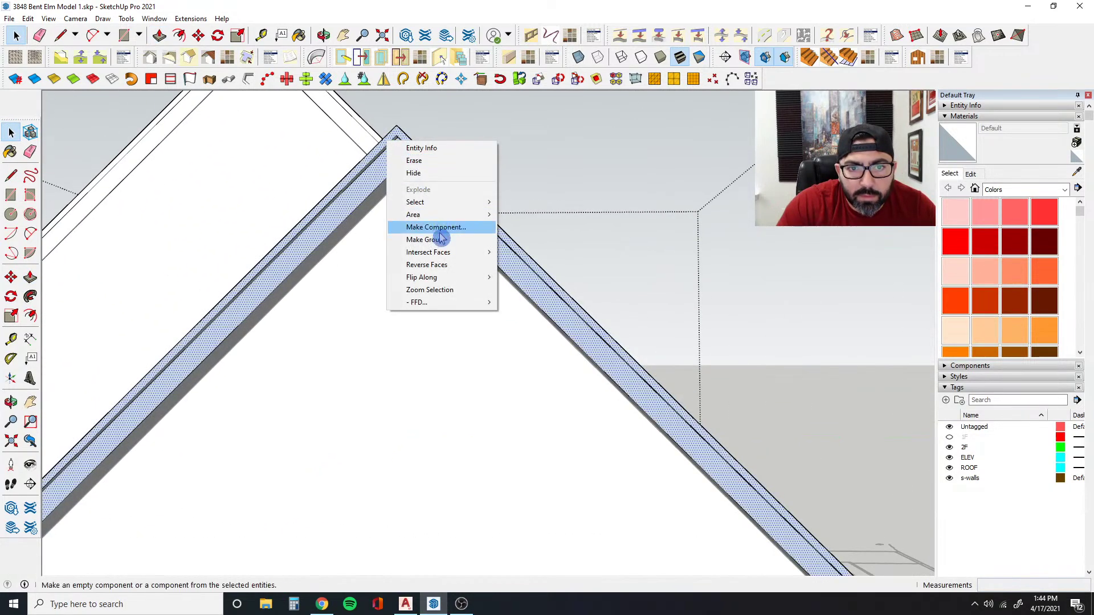
{"action": "left_click", "coordinate": [447, 265]}
{"action": "scroll", "coordinate": [441, 255], "scroll_direction": "down", "scroll_amount": 8}
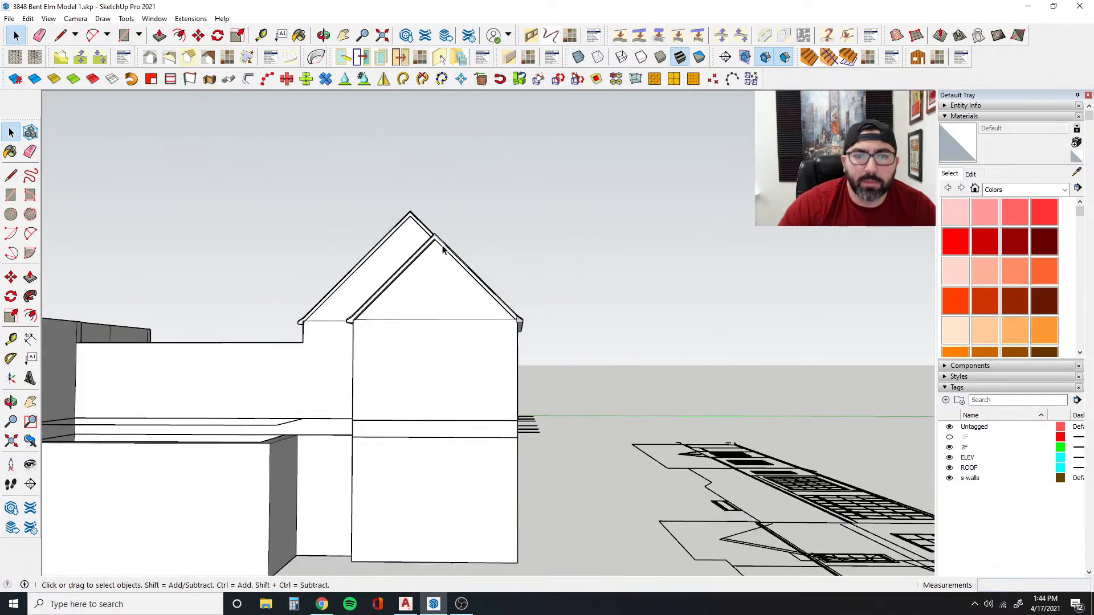
- Erase the edge dividing the eave's end face from the rake face at the lower gable's corner
{"action": "middle_click_drag", "start_coordinate": [443, 249], "coordinate": [527, 318]}
{"action": "scroll", "coordinate": [527, 319], "scroll_direction": "up", "scroll_amount": 2}
{"action": "scroll", "coordinate": [529, 285], "scroll_direction": "up", "scroll_amount": 5}
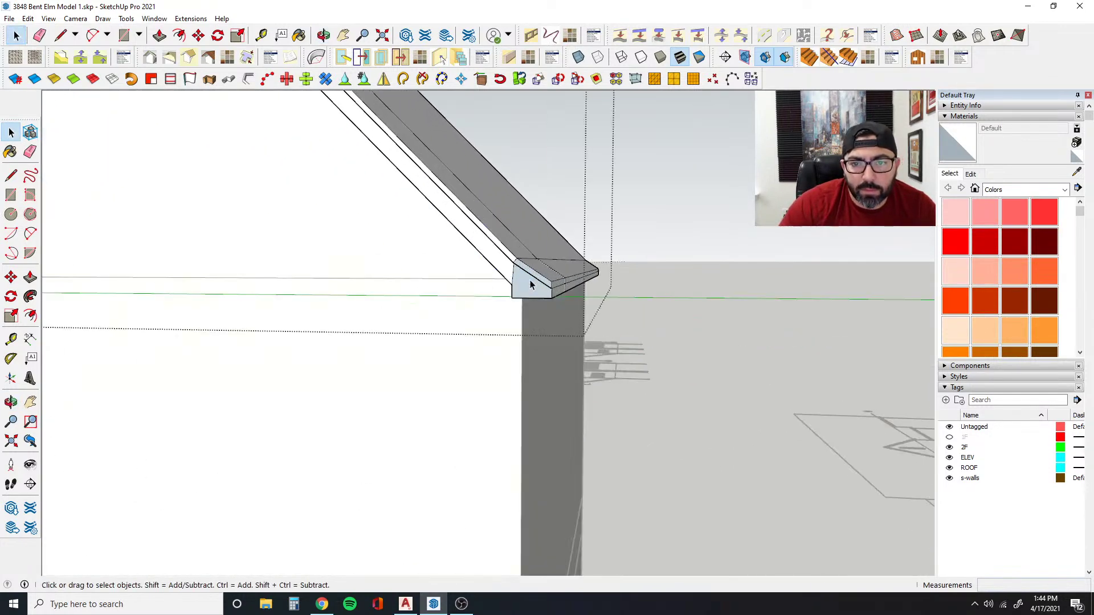
{"action": "left_click", "coordinate": [532, 285]}
{"action": "left_click", "coordinate": [35, 151]}
{"action": "middle_click_drag", "start_coordinate": [469, 268], "coordinate": [477, 296]}
{"action": "scroll", "coordinate": [515, 280], "scroll_direction": "up", "scroll_amount": 1}
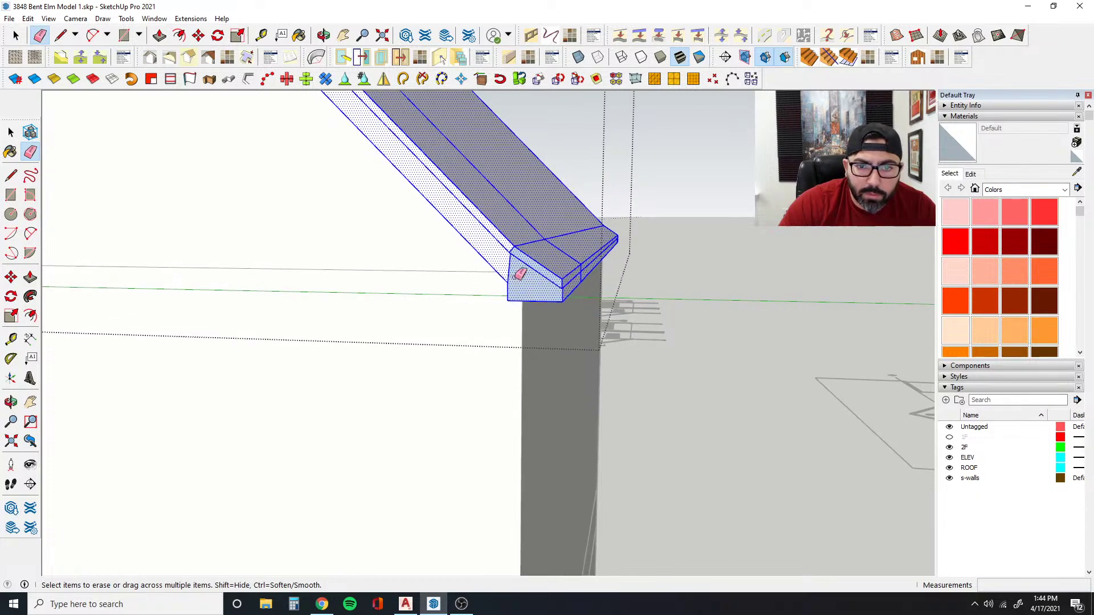
{"action": "left_click_drag", "start_coordinate": [517, 276], "coordinate": [503, 264]}
{"action": "scroll", "coordinate": [520, 281], "scroll_direction": "down", "scroll_amount": 3}
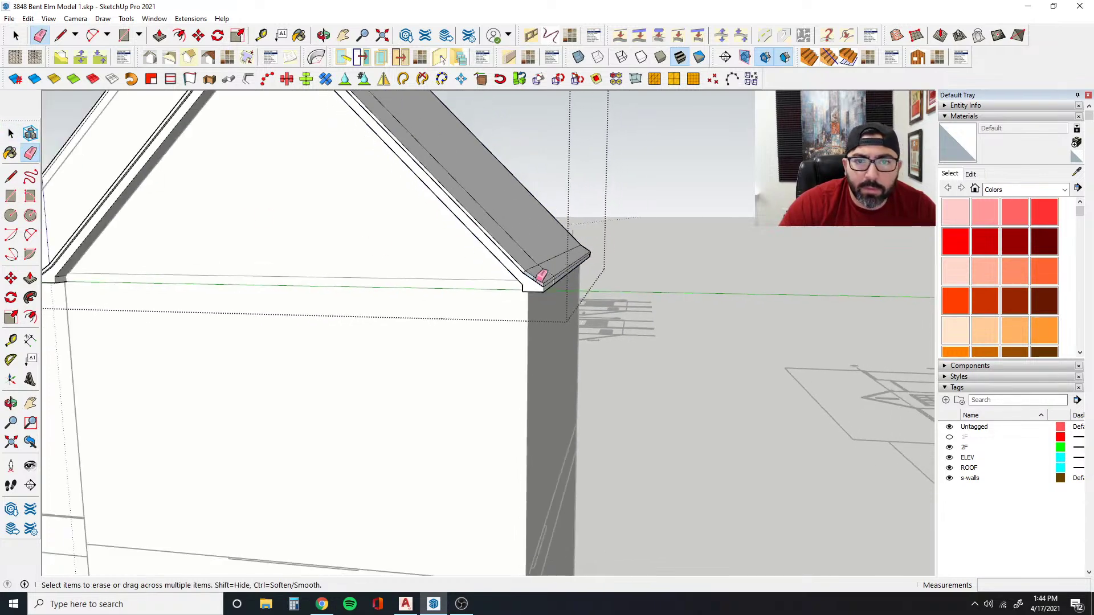
{"action": "middle_click_drag", "start_coordinate": [530, 274], "coordinate": [370, 353]}
{"action": "scroll", "coordinate": [371, 352], "scroll_direction": "down", "scroll_amount": 3}
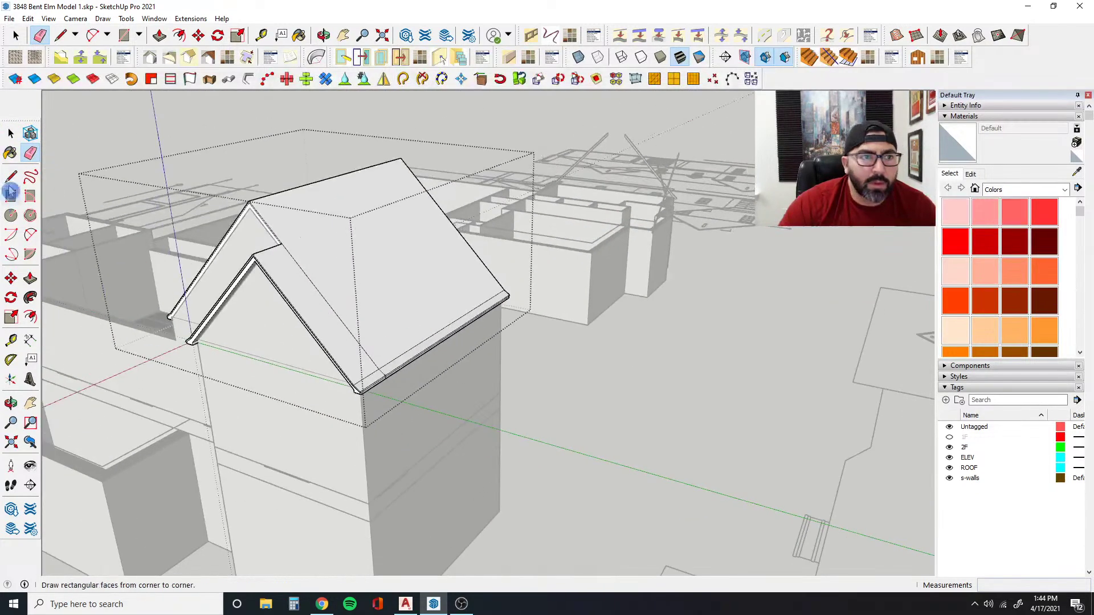
- Select the entire roof geometry of both gables and intersect its faces with the selection
{"action": "left_click", "coordinate": [13, 132]}
{"action": "mouse_move", "coordinate": [205, 323]}
{"action": "middle_mouse_down"}
{"action": "mouse_move", "coordinate": [457, 268]}
{"action": "mouse_move", "coordinate": [641, 268]}
{"action": "mouse_move", "coordinate": [515, 336]}
{"action": "middle_mouse_up"}
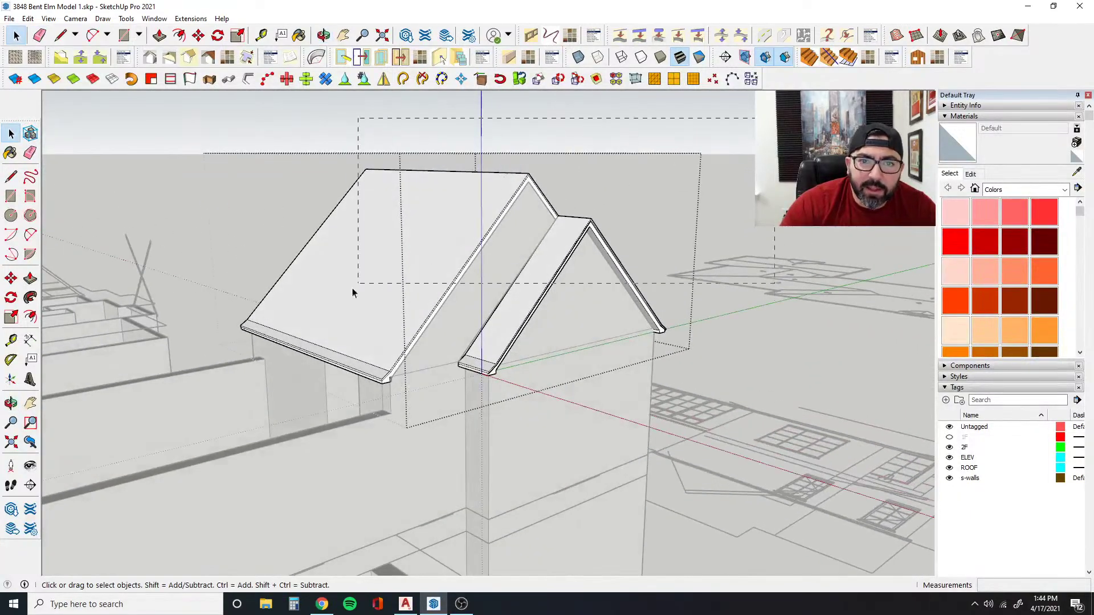
{"action": "left_click_drag", "start_coordinate": [205, 456], "coordinate": [205, 454]}
{"action": "right_click", "coordinate": [381, 279]}
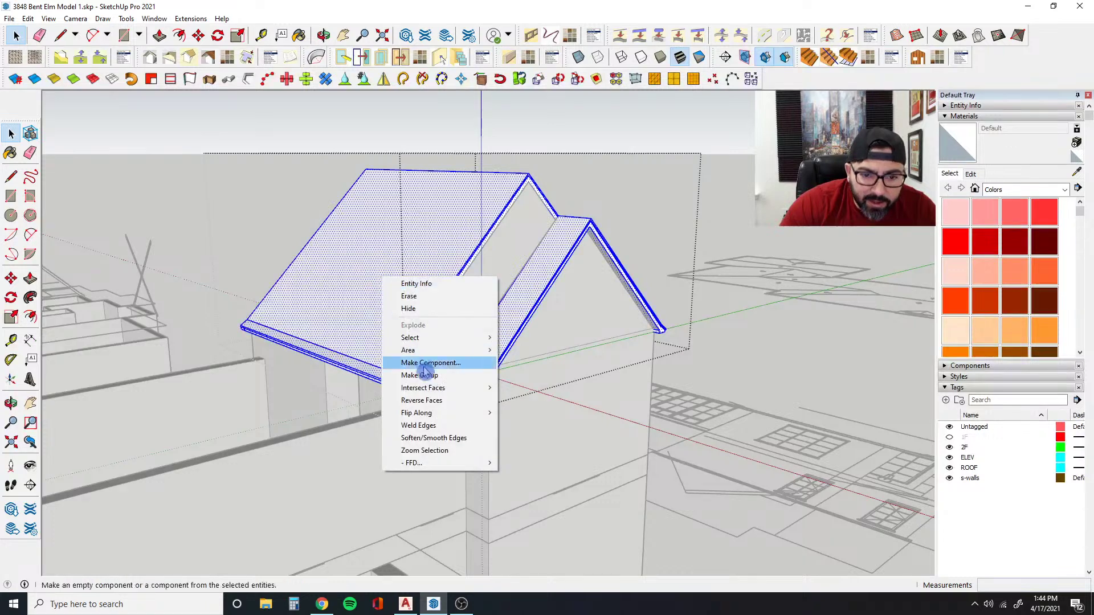
{"action": "mouse_move", "coordinate": [432, 390]}
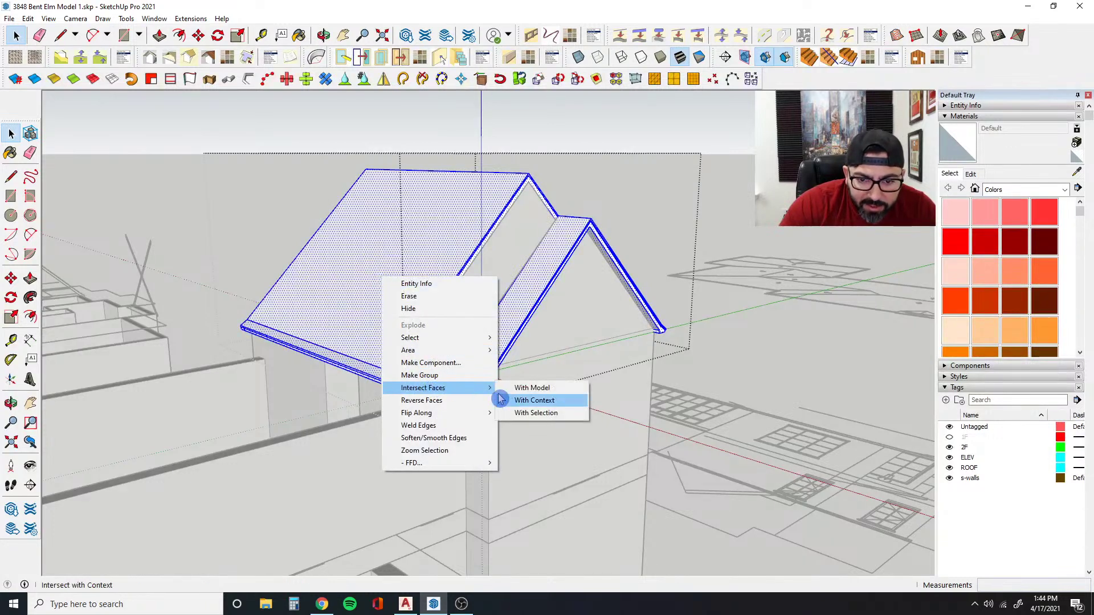
{"action": "left_click", "coordinate": [536, 414]}
- Erase the seam running down the shared roof slope and across the eave between the two gables
{"action": "scroll", "coordinate": [415, 379], "scroll_direction": "up", "scroll_amount": 5}
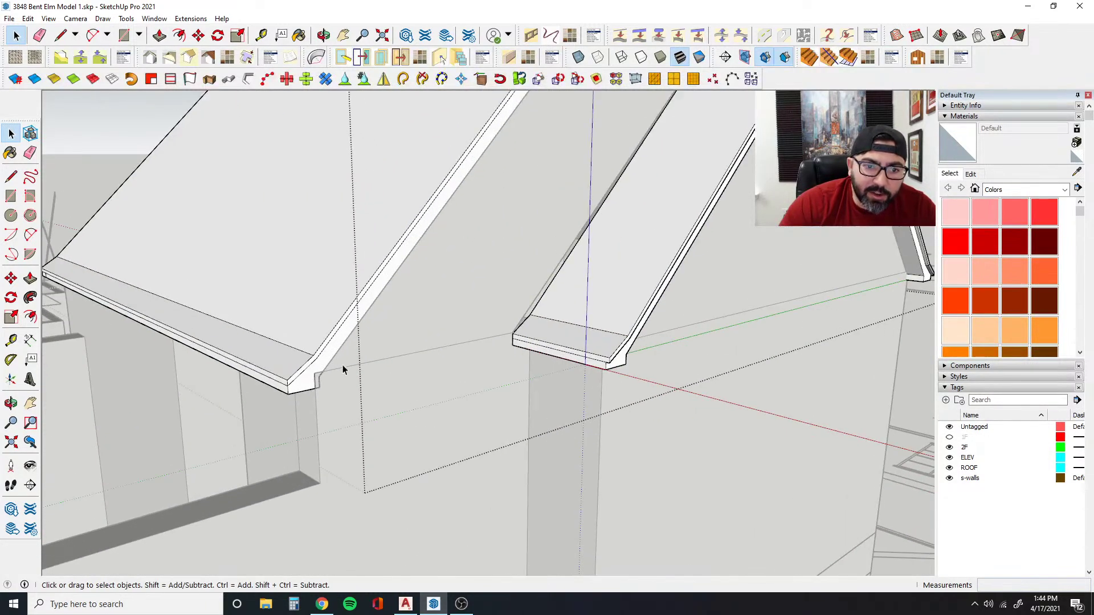
{"action": "middle_click_drag", "start_coordinate": [343, 364], "coordinate": [254, 367]}
{"action": "middle_click_drag", "start_coordinate": [572, 287], "coordinate": [390, 358]}
{"action": "scroll", "coordinate": [457, 323], "scroll_direction": "down", "scroll_amount": 3}
{"action": "middle_click_drag", "start_coordinate": [526, 363], "coordinate": [421, 353]}
{"action": "left_click", "coordinate": [30, 153]}
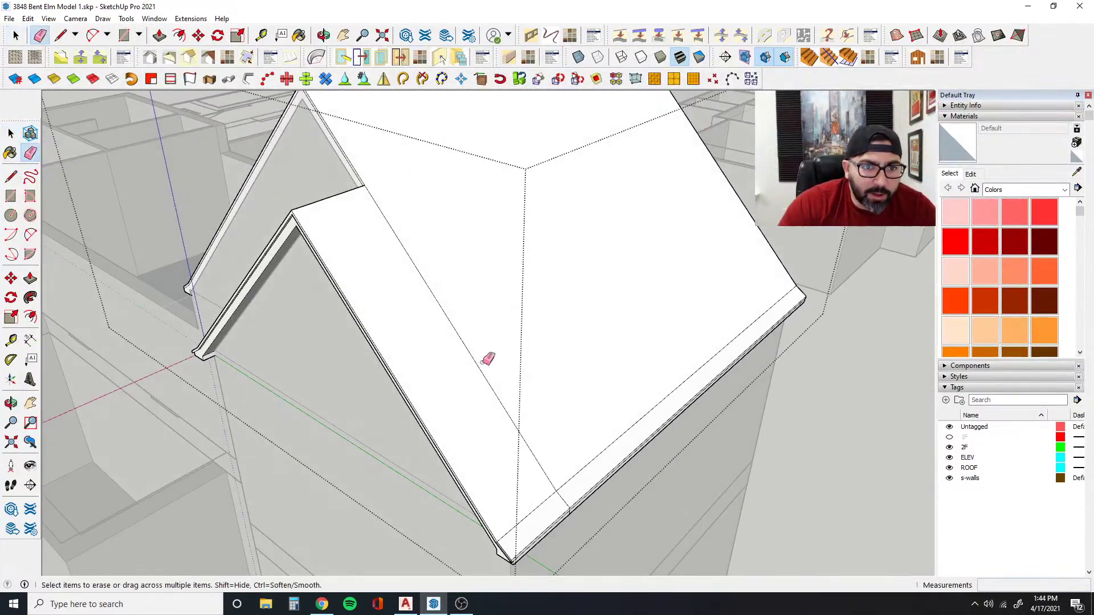
{"action": "scroll", "coordinate": [564, 505], "scroll_direction": "up", "scroll_amount": 6}
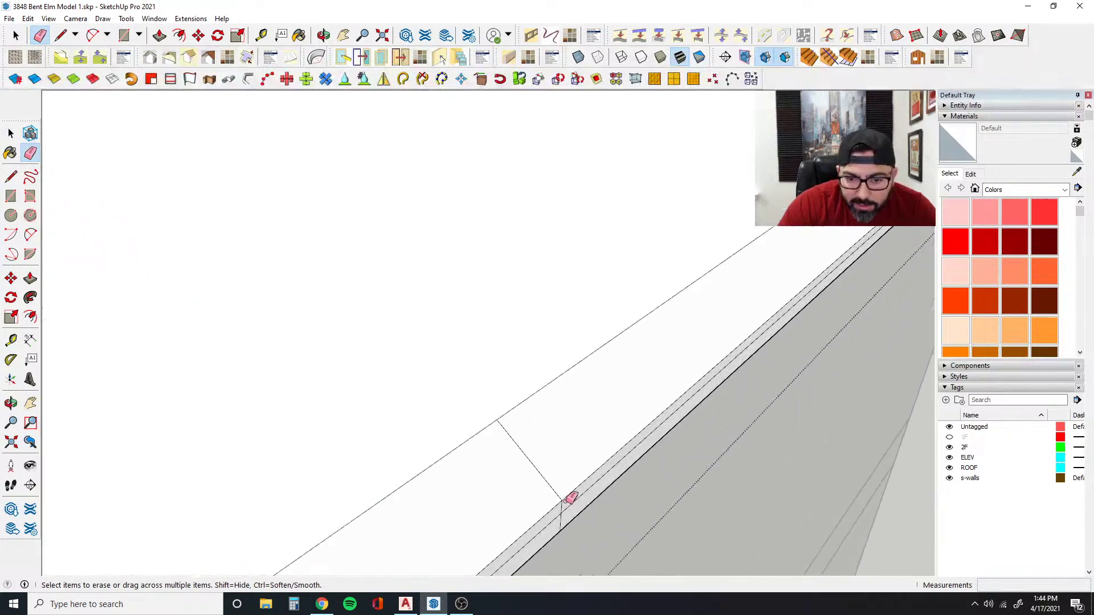
{"action": "scroll", "coordinate": [586, 462], "scroll_direction": "down", "scroll_amount": 3}
{"action": "middle_click_drag", "start_coordinate": [586, 462], "coordinate": [511, 422]}
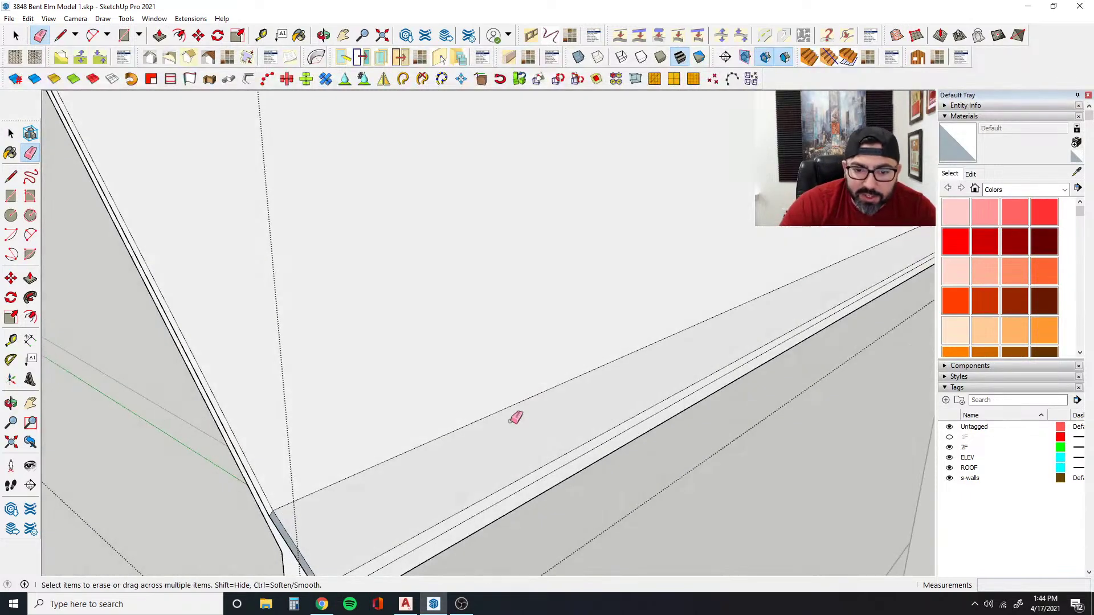
- Erase the leftover edges on the fascia and at its far eave corner, and leave the roof group
{"action": "scroll", "coordinate": [445, 527], "scroll_direction": "down", "scroll_amount": 2}
{"action": "middle_click_drag", "start_coordinate": [444, 527], "coordinate": [440, 460]}
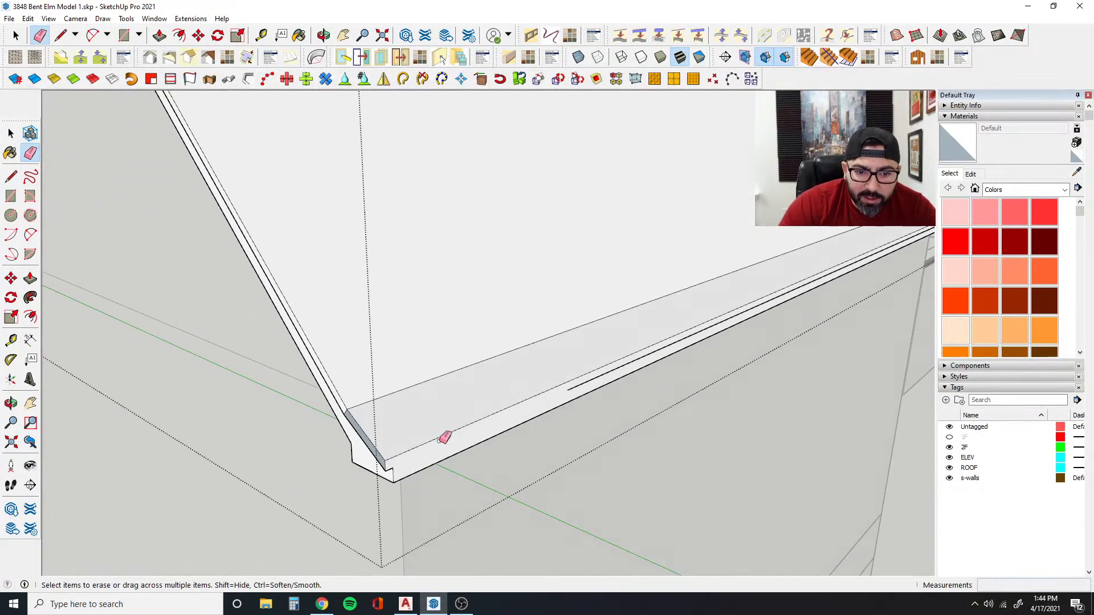
{"action": "scroll", "coordinate": [439, 440], "scroll_direction": "down", "scroll_amount": 1}
{"action": "middle_click_drag", "start_coordinate": [706, 350], "coordinate": [121, 478]}
{"action": "scroll", "coordinate": [509, 421], "scroll_direction": "up", "scroll_amount": 4}
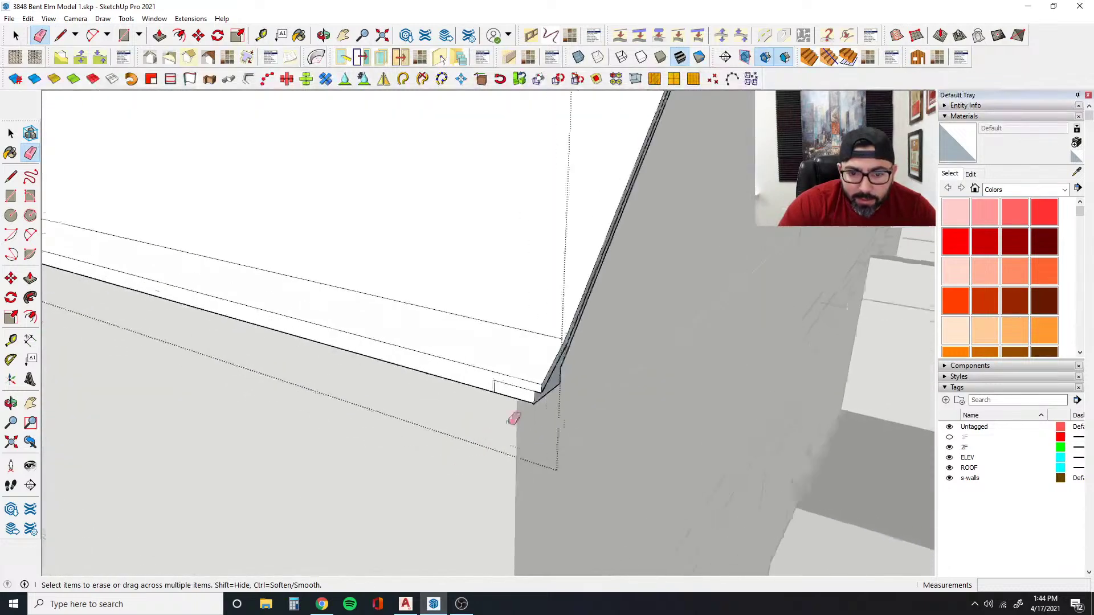
{"action": "scroll", "coordinate": [489, 391], "scroll_direction": "down", "scroll_amount": 3}
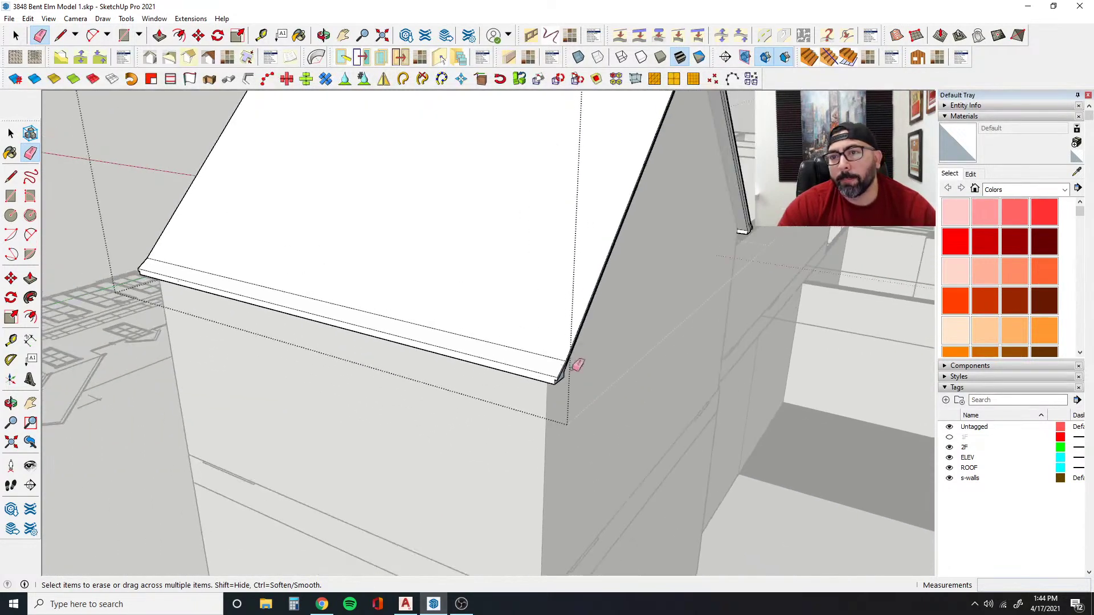
{"action": "left_click", "coordinate": [9, 134]}
{"action": "scroll", "coordinate": [574, 306], "scroll_direction": "down", "scroll_amount": 5}
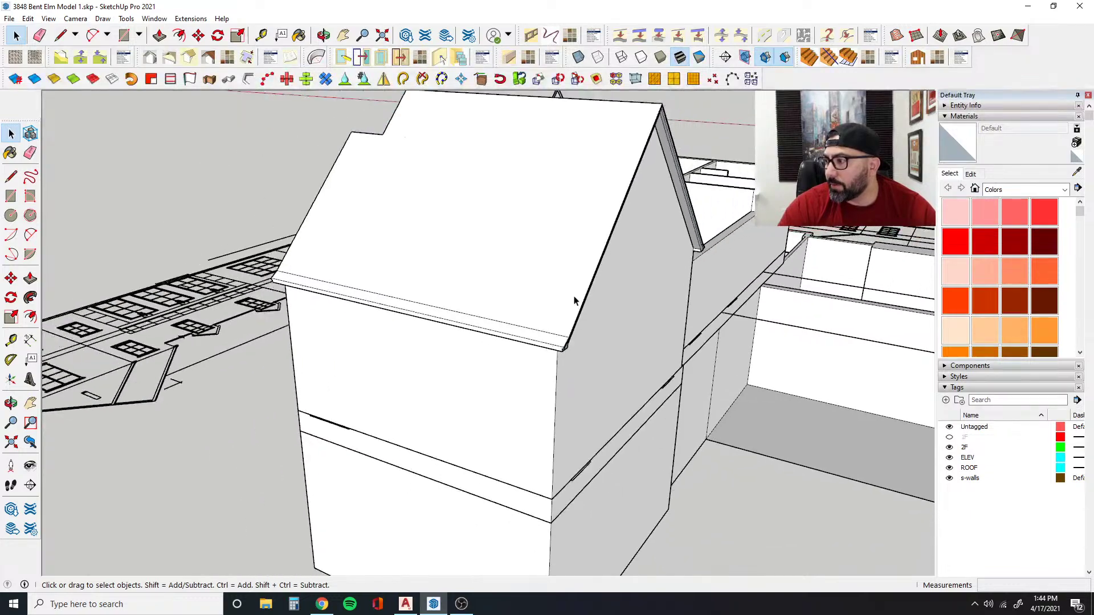
- Select both crossing roof profiles above the front second-floor room and combine them into one group
{"action": "middle_click_drag", "start_coordinate": [590, 290], "coordinate": [738, 330]}
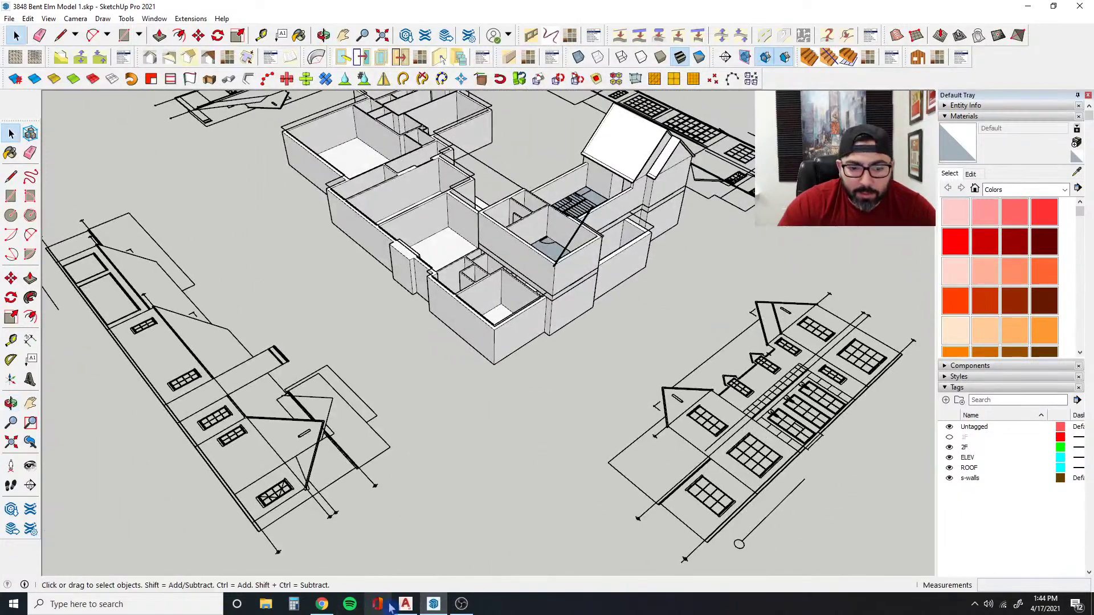
{"action": "scroll", "coordinate": [481, 447], "scroll_direction": "down", "scroll_amount": 3}
{"action": "middle_click_drag", "start_coordinate": [481, 446], "coordinate": [661, 403]}
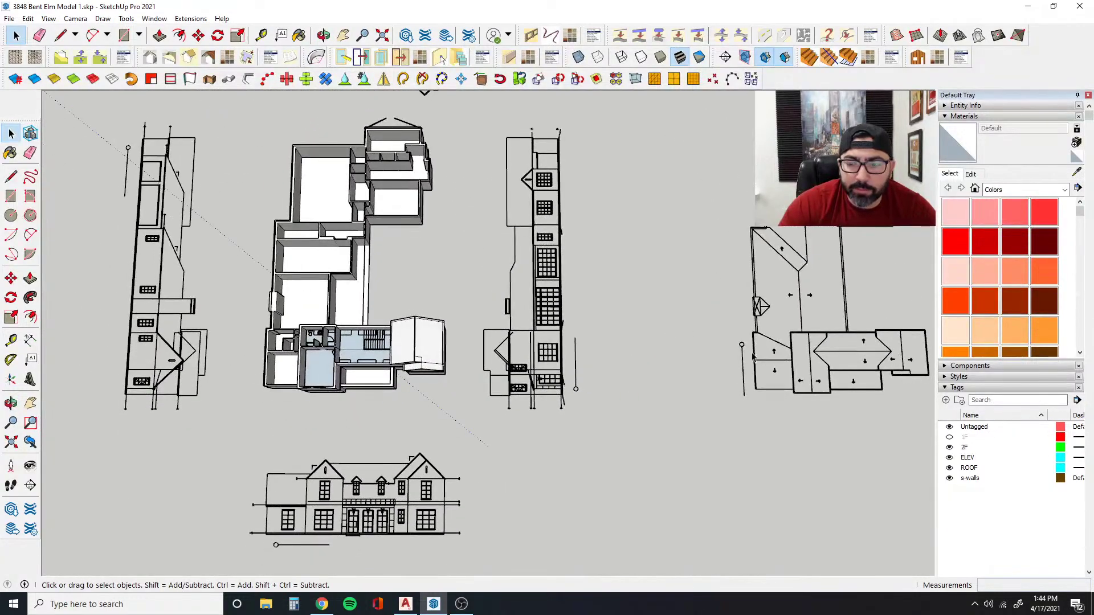
{"action": "scroll", "coordinate": [327, 389], "scroll_direction": "up", "scroll_amount": 10}
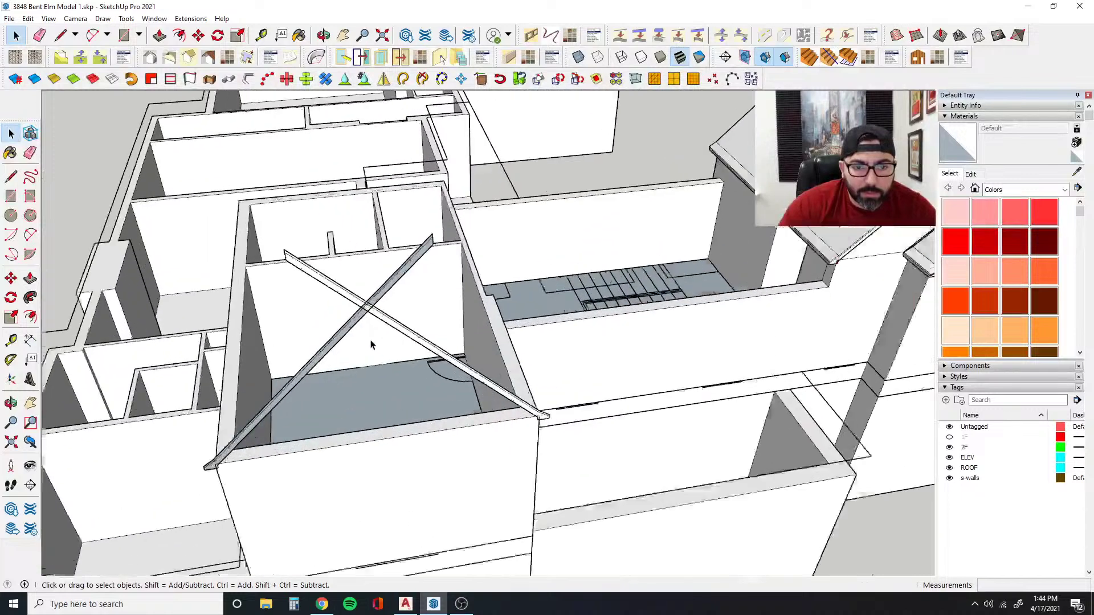
{"action": "scroll", "coordinate": [370, 345], "scroll_direction": "up", "scroll_amount": 2}
{"action": "left_click", "coordinate": [364, 312]}
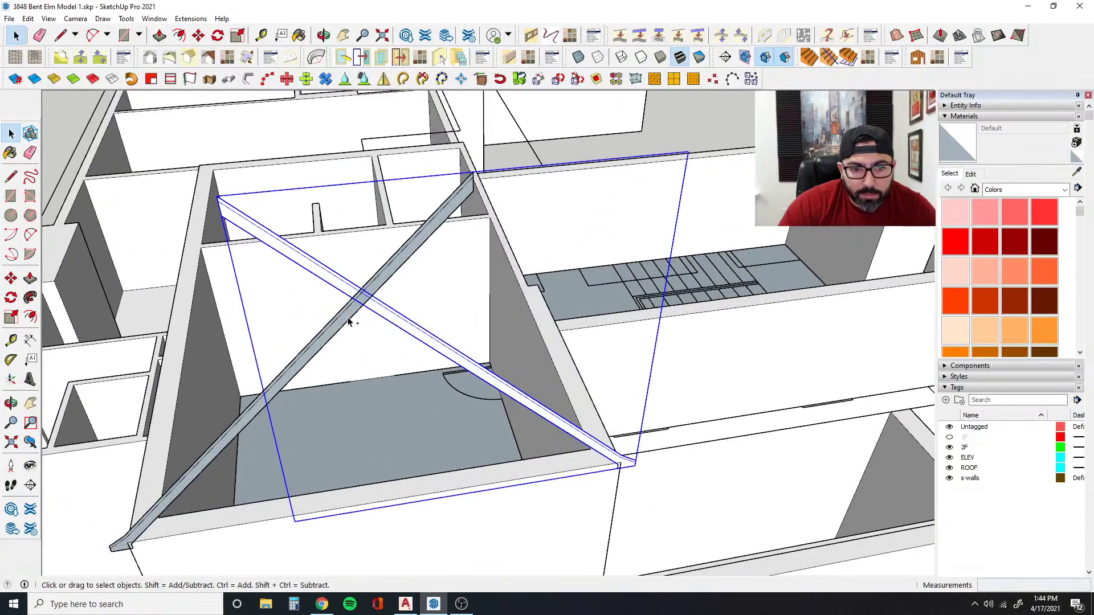
{"action": "right_click", "coordinate": [345, 318]}
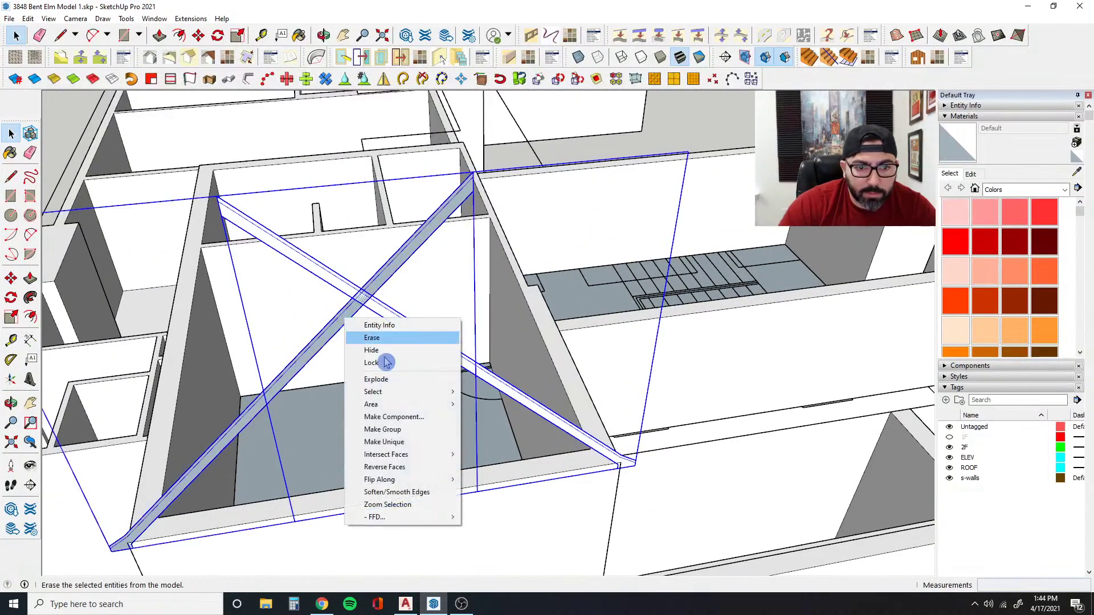
{"action": "left_click", "coordinate": [390, 429]}
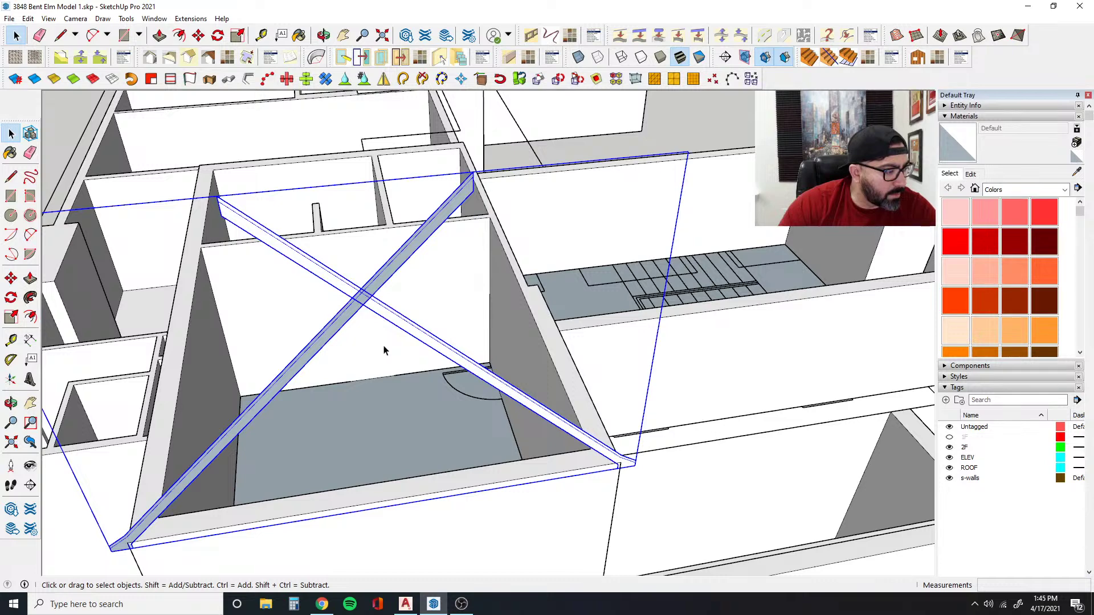
- Open the combined profile group and explode the two nested roof profile groups inside it
{"action": "double_click", "coordinate": [382, 313]}
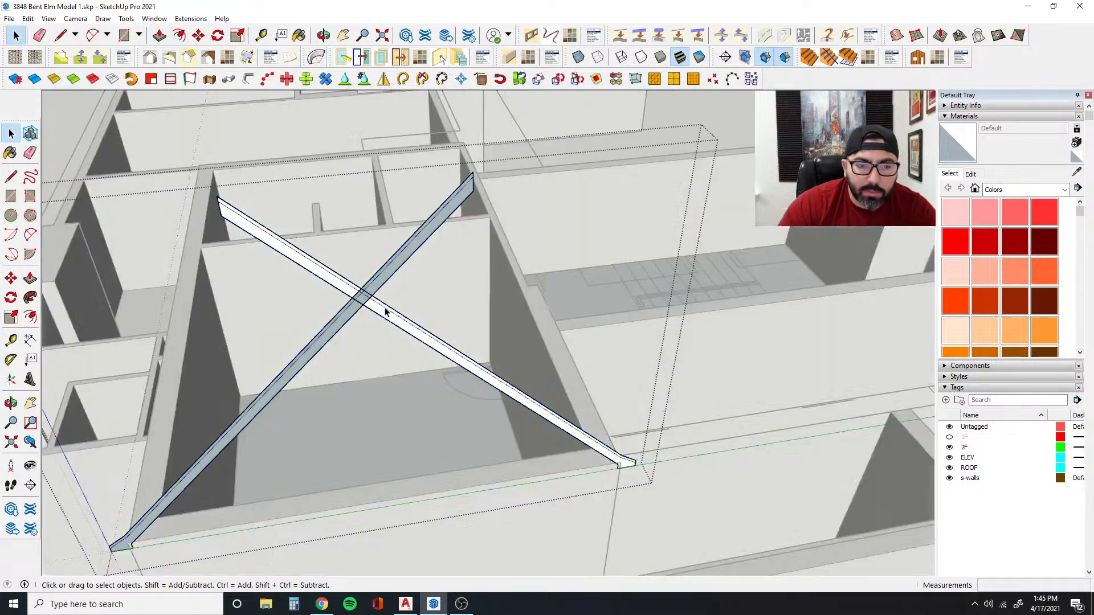
{"action": "right_click", "coordinate": [359, 290]}
{"action": "left_click", "coordinate": [369, 292]}
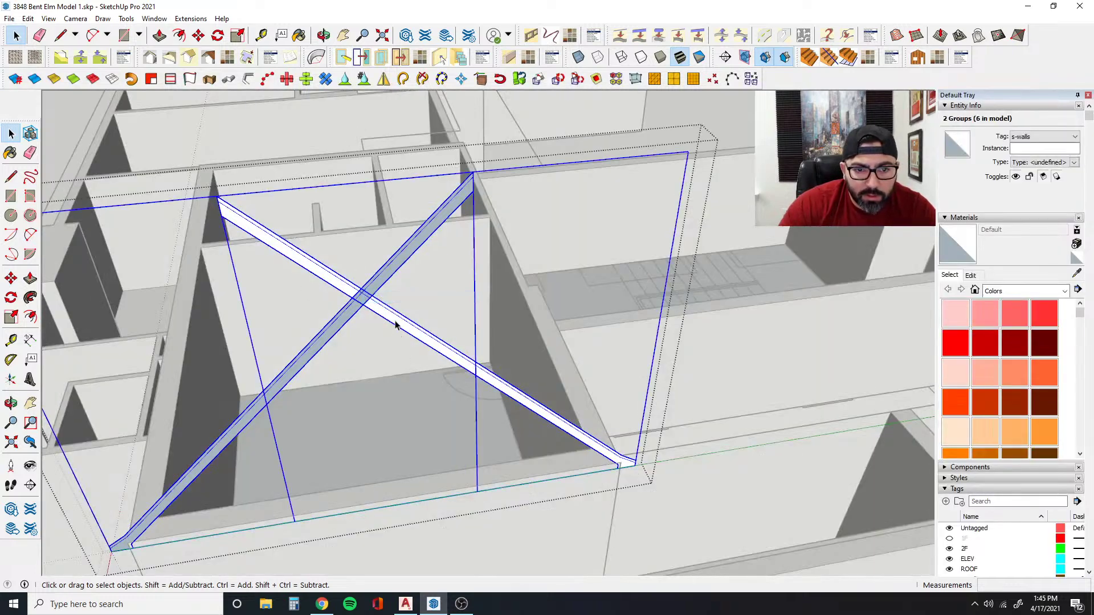
{"action": "scroll", "coordinate": [398, 319], "scroll_direction": "down", "scroll_amount": 2}
{"action": "right_click", "coordinate": [405, 322]}
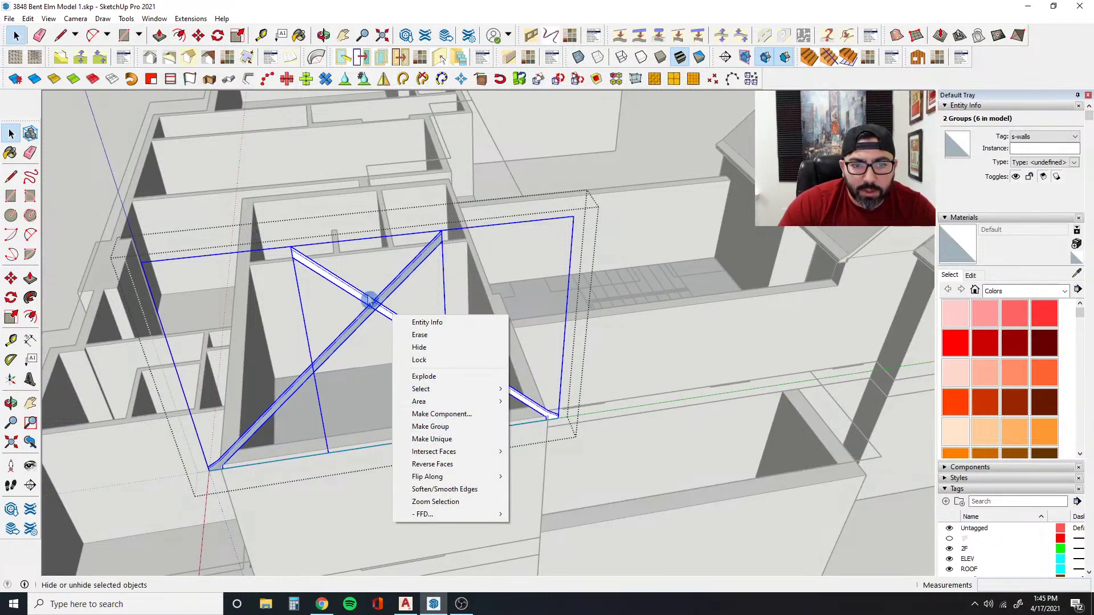
{"action": "left_click", "coordinate": [428, 378]}
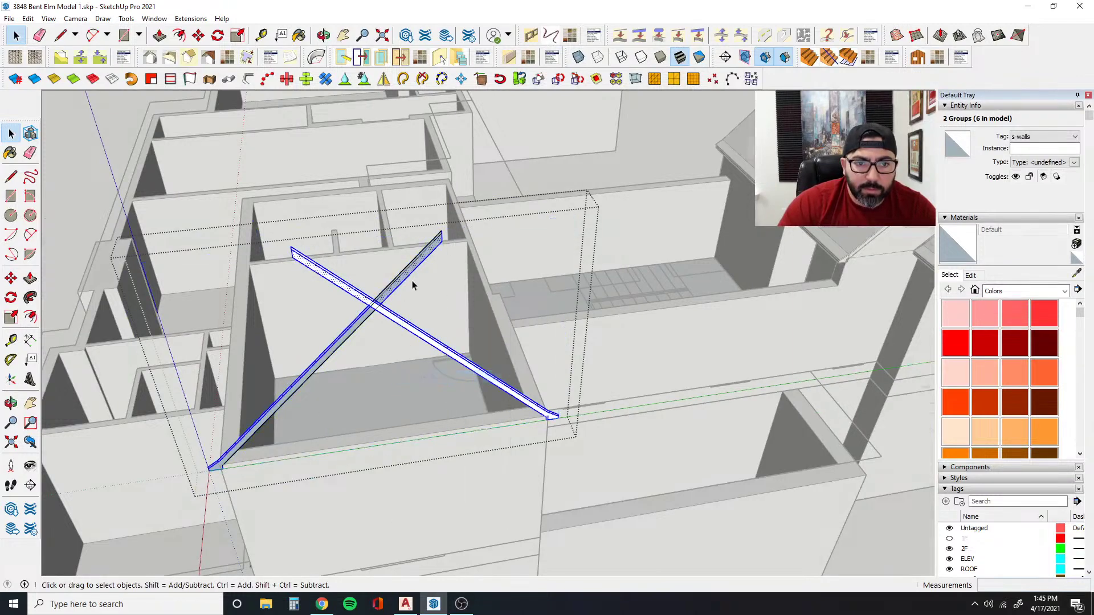
- Erase the parts of both roof profiles that extend beyond their crossing point
{"action": "scroll", "coordinate": [413, 285], "scroll_direction": "up", "scroll_amount": 3}
{"action": "left_click", "coordinate": [31, 152]}
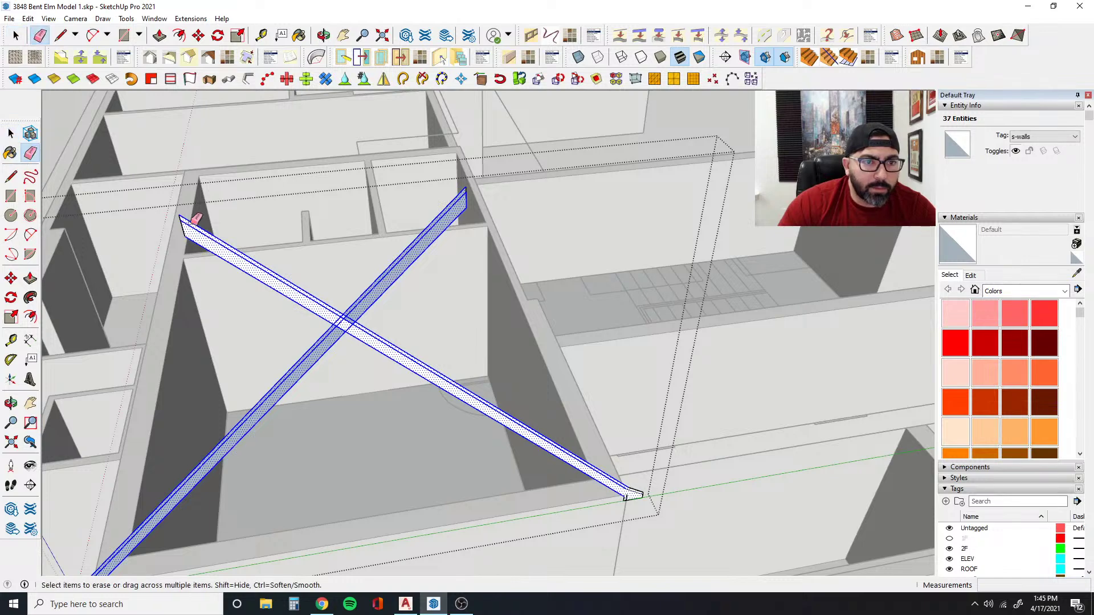
{"action": "left_click", "coordinate": [182, 219]}
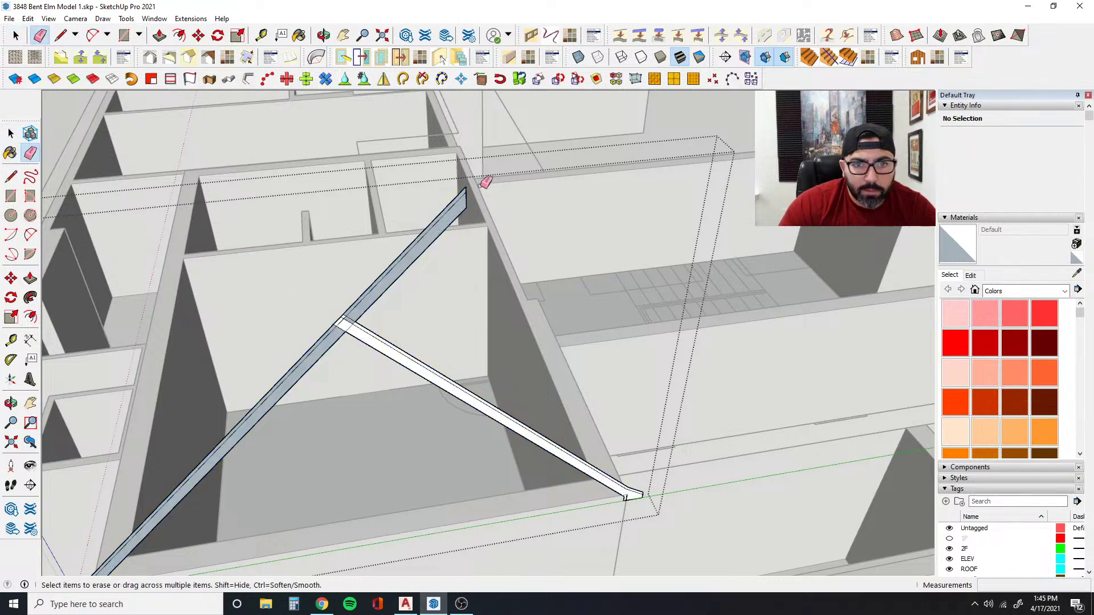
{"action": "left_click", "coordinate": [468, 202]}
- Erase the overlapping edges at the ridge so both rafter profiles join into one continuous gable profile
{"action": "scroll", "coordinate": [346, 316], "scroll_direction": "up", "scroll_amount": 4}
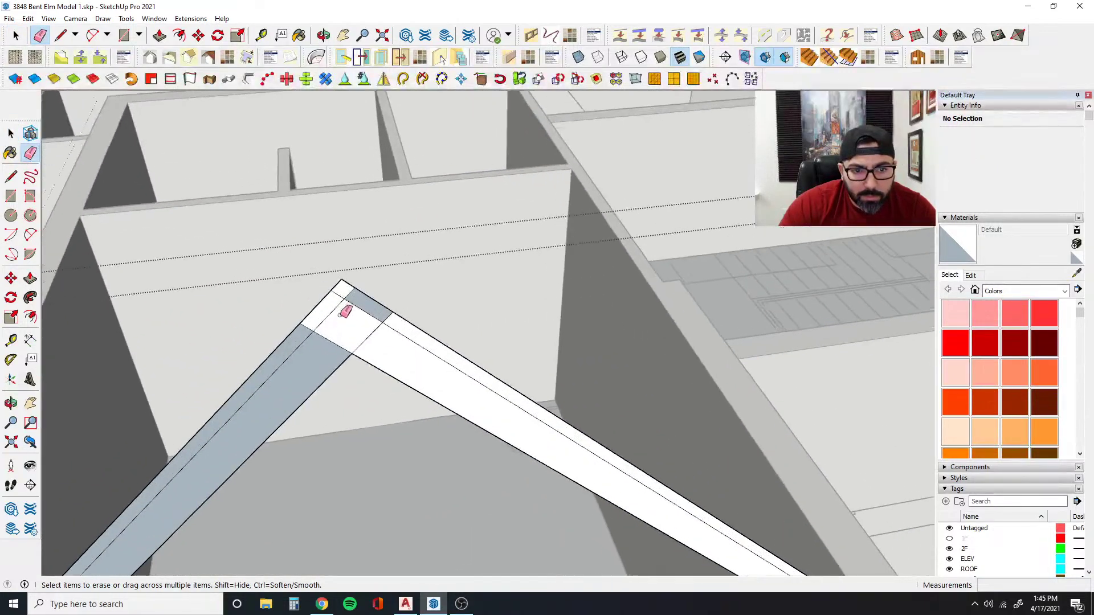
{"action": "scroll", "coordinate": [341, 315], "scroll_direction": "up", "scroll_amount": 1}
{"action": "left_click_drag", "start_coordinate": [335, 294], "coordinate": [357, 290]}
{"action": "left_click", "coordinate": [405, 319]}
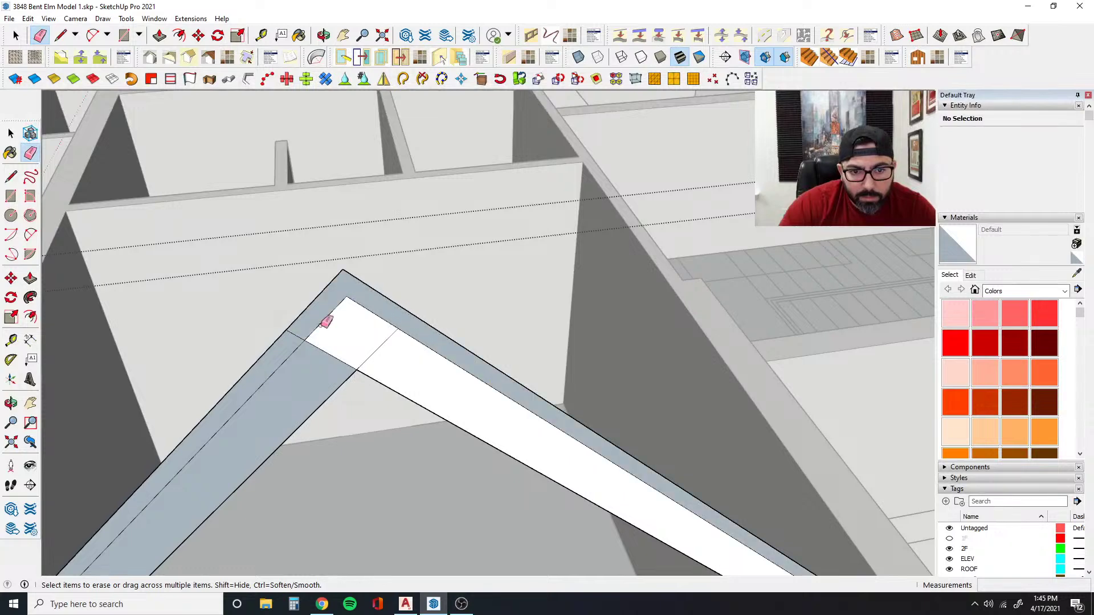
{"action": "left_click", "coordinate": [293, 337]}
{"action": "left_click", "coordinate": [330, 354]}
{"action": "left_click", "coordinate": [370, 356]}
- Extrude the main band of the gable profile 24' 11" along the side wall to its far corner
{"action": "scroll", "coordinate": [390, 344], "scroll_direction": "down", "scroll_amount": 8}
{"action": "scroll", "coordinate": [331, 371], "scroll_direction": "up", "scroll_amount": 5}
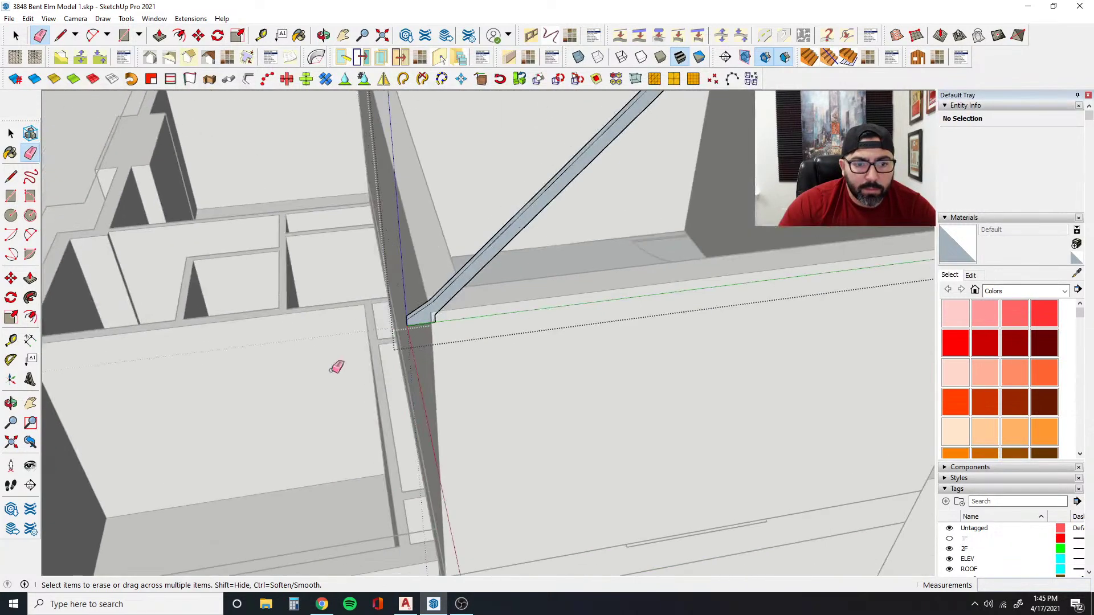
{"action": "scroll", "coordinate": [442, 315], "scroll_direction": "up", "scroll_amount": 2}
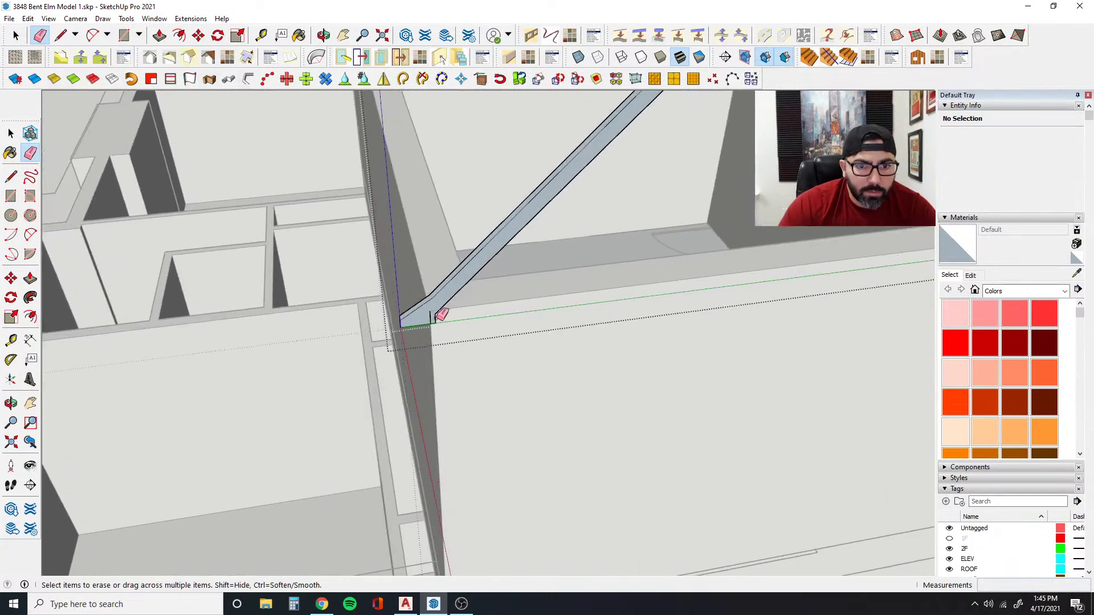
{"action": "left_click", "coordinate": [33, 280]}
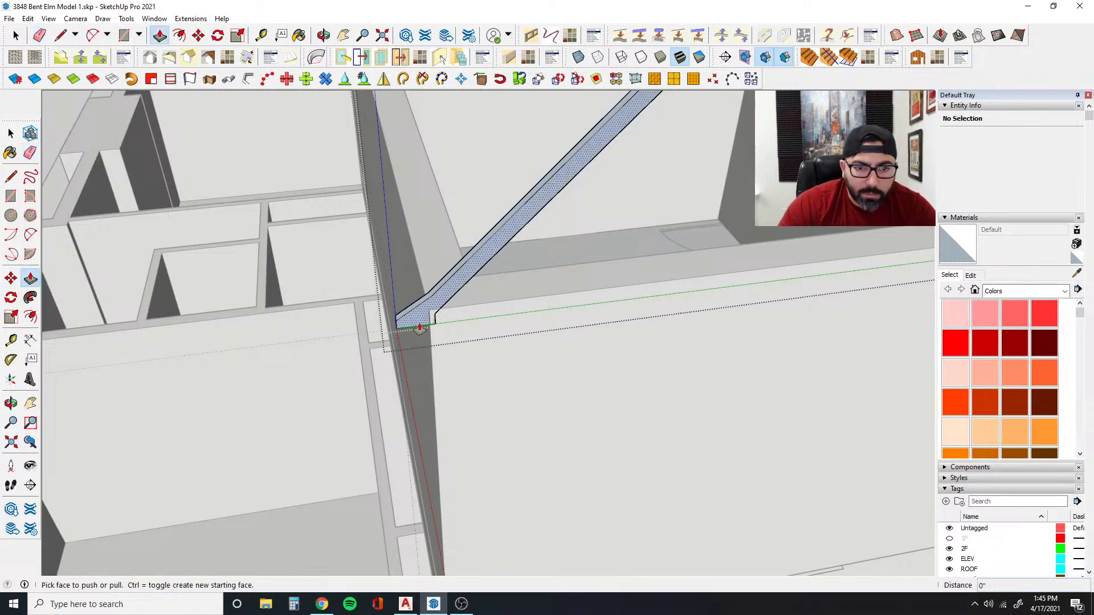
{"action": "left_click", "coordinate": [420, 323]}
{"action": "middle_click_drag", "start_coordinate": [362, 323], "coordinate": [657, 381]}
{"action": "scroll", "coordinate": [576, 355], "scroll_direction": "down", "scroll_amount": 4}
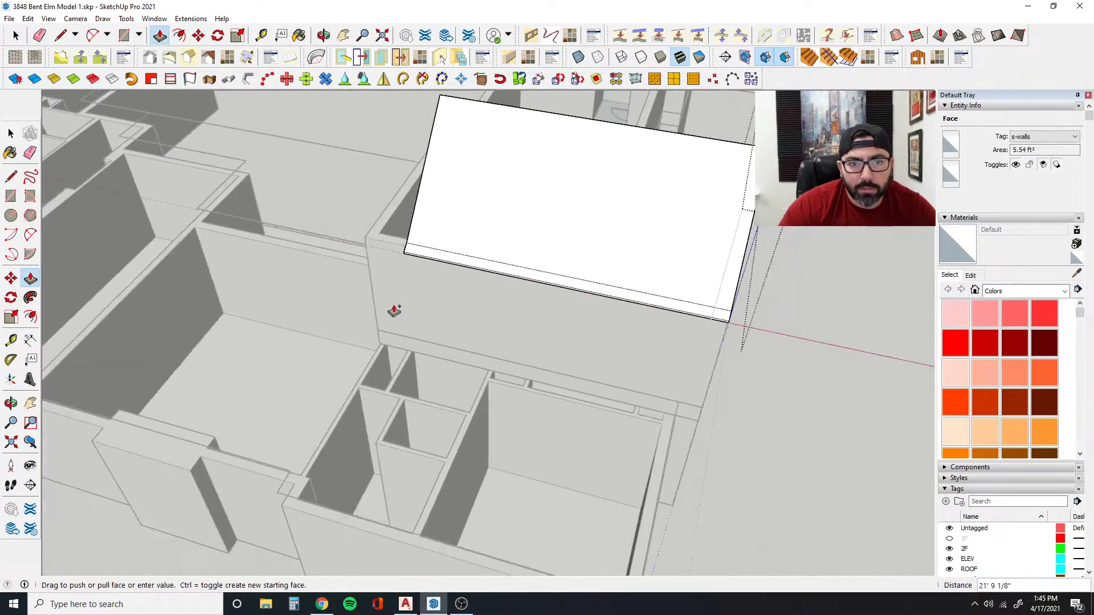
{"action": "left_click", "coordinate": [380, 335]}
{"action": "middle_click_drag", "start_coordinate": [381, 337], "coordinate": [624, 279]}
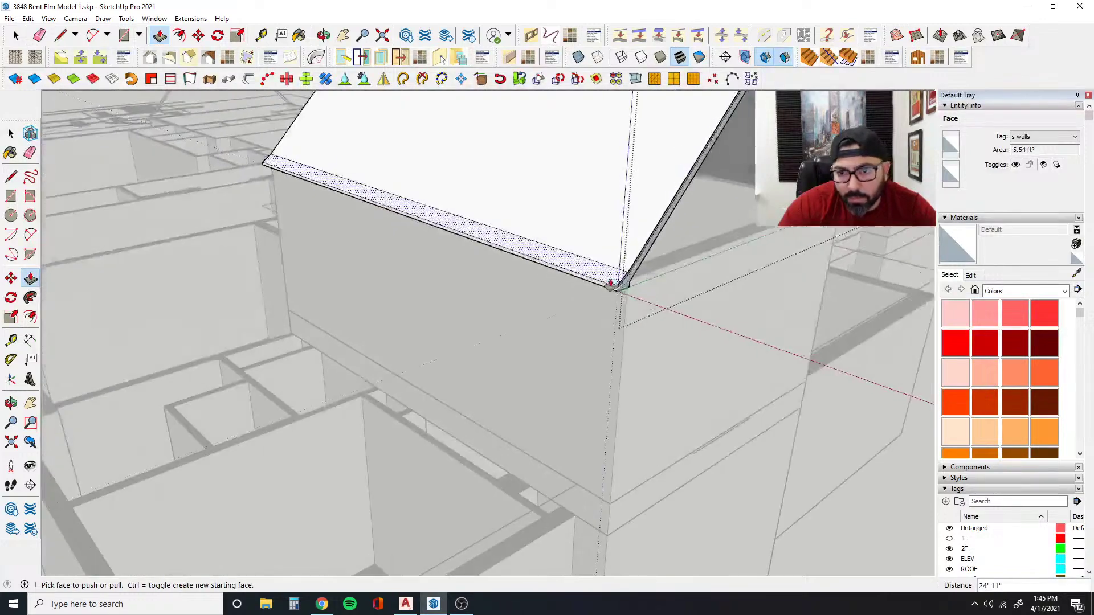
{"action": "scroll", "coordinate": [612, 277], "scroll_direction": "up", "scroll_amount": 1}
{"action": "key", "text": "ctrl"}
{"action": "left_click", "coordinate": [614, 279]}
{"action": "key", "text": "Escape"}
{"action": "middle_click_drag", "start_coordinate": [420, 301], "coordinate": [410, 264]}
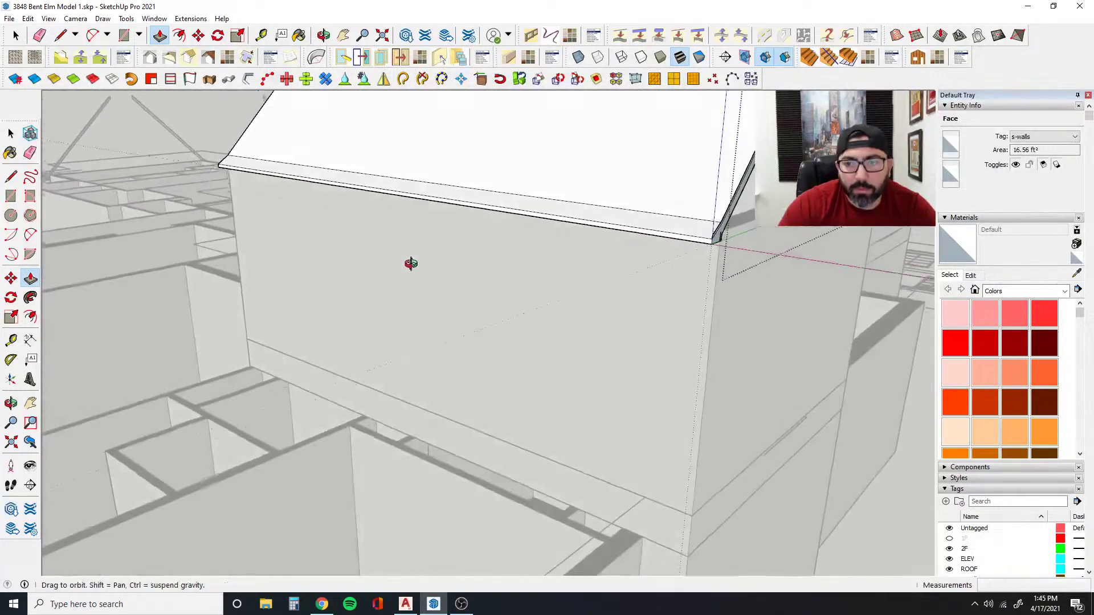
- Extrude the remaining thin strip of the gable profile to the same far wall corner and leave the roof group
{"action": "scroll", "coordinate": [731, 222], "scroll_direction": "up", "scroll_amount": 1}
{"action": "middle_click_drag", "start_coordinate": [731, 222], "coordinate": [546, 243]}
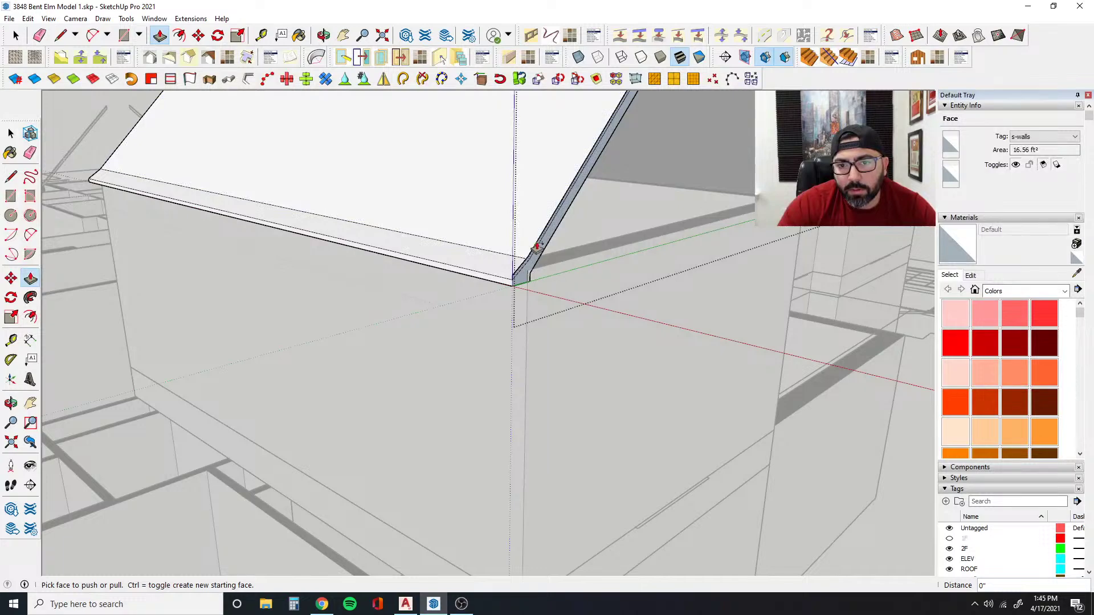
{"action": "left_click", "coordinate": [533, 254]}
{"action": "scroll", "coordinate": [531, 256], "scroll_direction": "down", "scroll_amount": 2}
{"action": "middle_click_drag", "start_coordinate": [449, 283], "coordinate": [571, 306]}
{"action": "scroll", "coordinate": [571, 306], "scroll_direction": "down", "scroll_amount": 2}
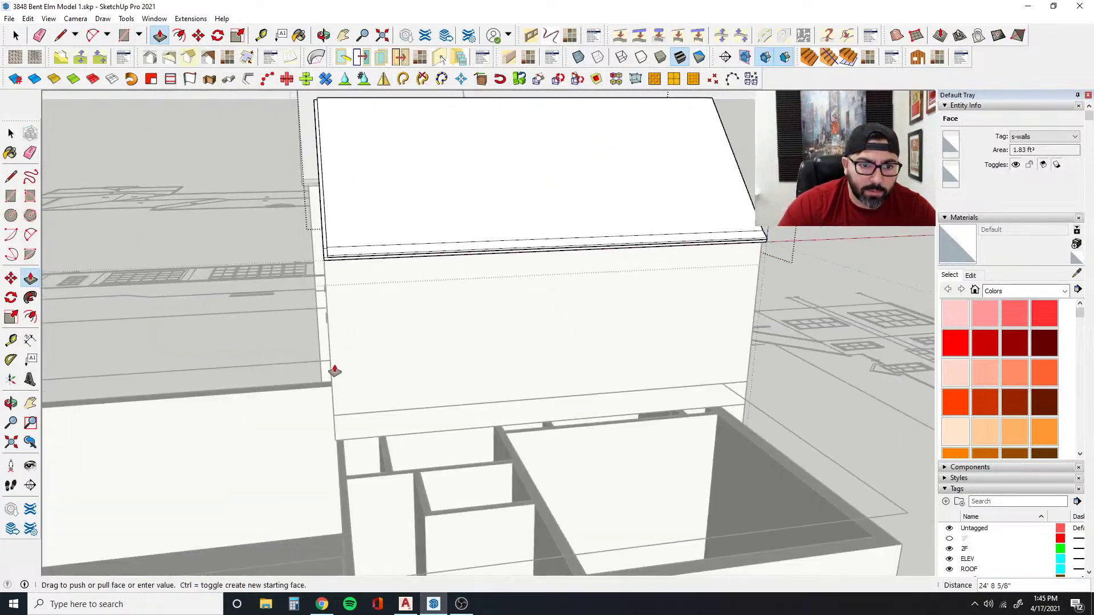
{"action": "left_click", "coordinate": [334, 416]}
{"action": "middle_click_drag", "start_coordinate": [334, 417], "coordinate": [461, 434]}
{"action": "left_click", "coordinate": [12, 133]}
- Open the second-floor walls group and try to push the wall face beneath the eave flush with the adjoining wall
{"action": "scroll", "coordinate": [434, 330], "scroll_direction": "up", "scroll_amount": 5}
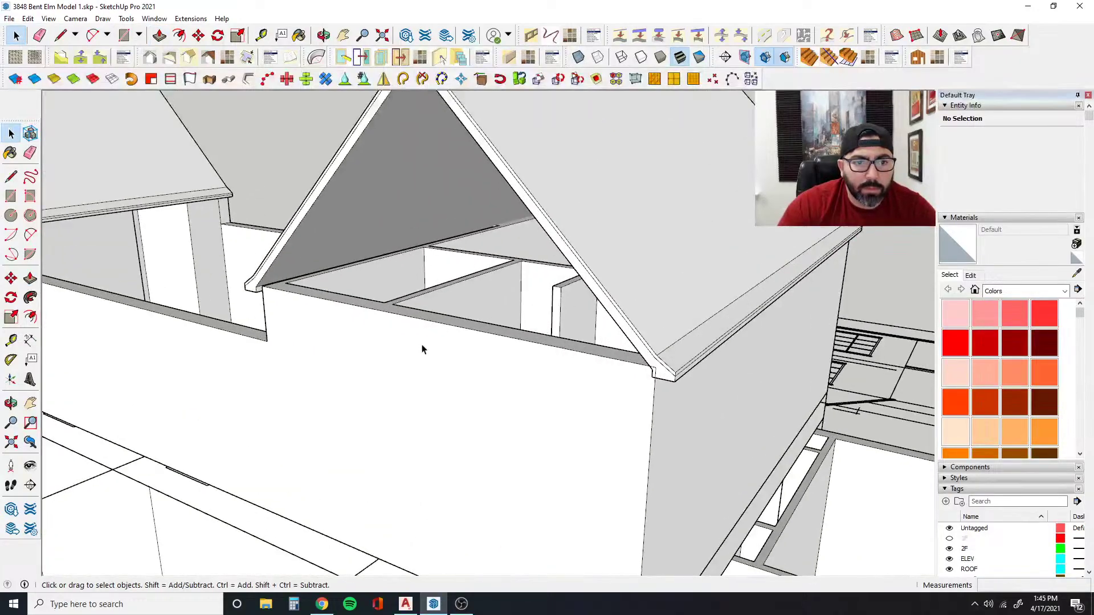
{"action": "triple_click", "coordinate": [418, 342]}
{"action": "middle_click_drag", "start_coordinate": [419, 342], "coordinate": [725, 302]}
{"action": "scroll", "coordinate": [413, 278], "scroll_direction": "up", "scroll_amount": 3}
{"action": "middle_click_drag", "start_coordinate": [478, 286], "coordinate": [336, 317]}
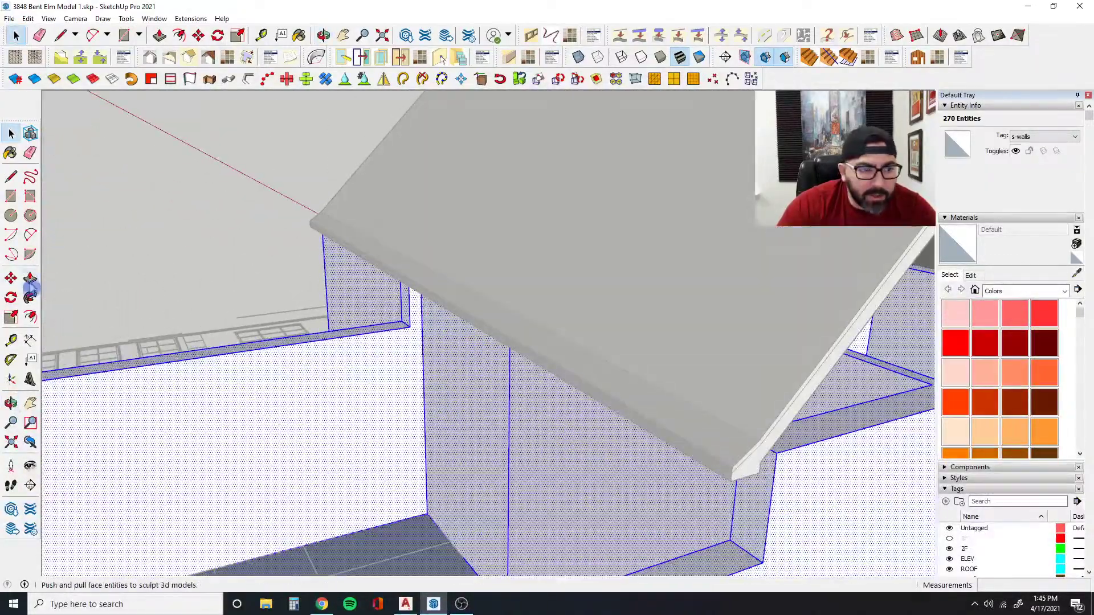
{"action": "left_click", "coordinate": [30, 279]}
{"action": "middle_click_drag", "start_coordinate": [512, 385], "coordinate": [586, 322]}
{"action": "scroll", "coordinate": [436, 303], "scroll_direction": "up", "scroll_amount": 3}
{"action": "left_click", "coordinate": [587, 322]}
{"action": "left_click", "coordinate": [569, 302]}
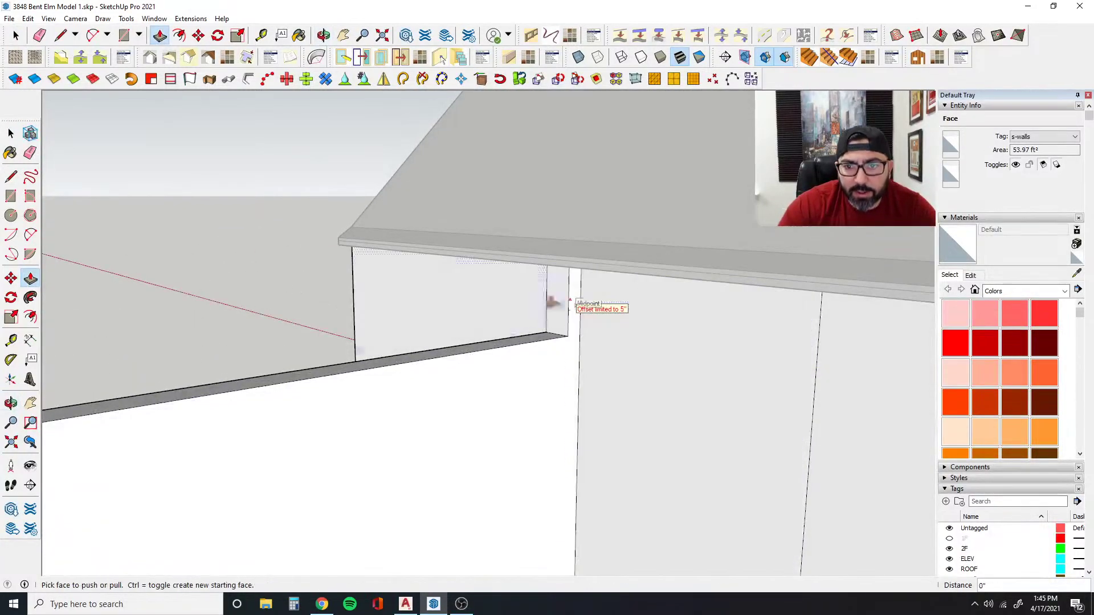
- Draw a line along the recessed wall beneath the eave, from its far inner corner past the front wall corner
{"action": "left_click", "coordinate": [11, 174]}
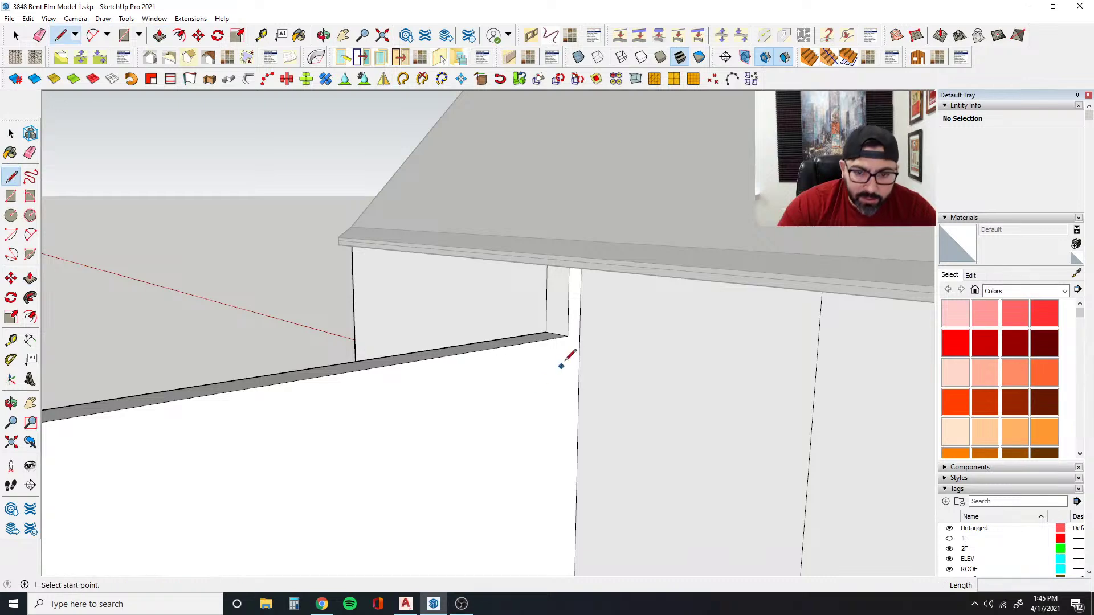
{"action": "left_click", "coordinate": [546, 332]}
{"action": "middle_click_drag", "start_coordinate": [786, 435], "coordinate": [376, 274]}
{"action": "key", "text": "Escape"}
- Hide the new gable roof and reopen the second-floor walls group
{"action": "left_click", "coordinate": [11, 133]}
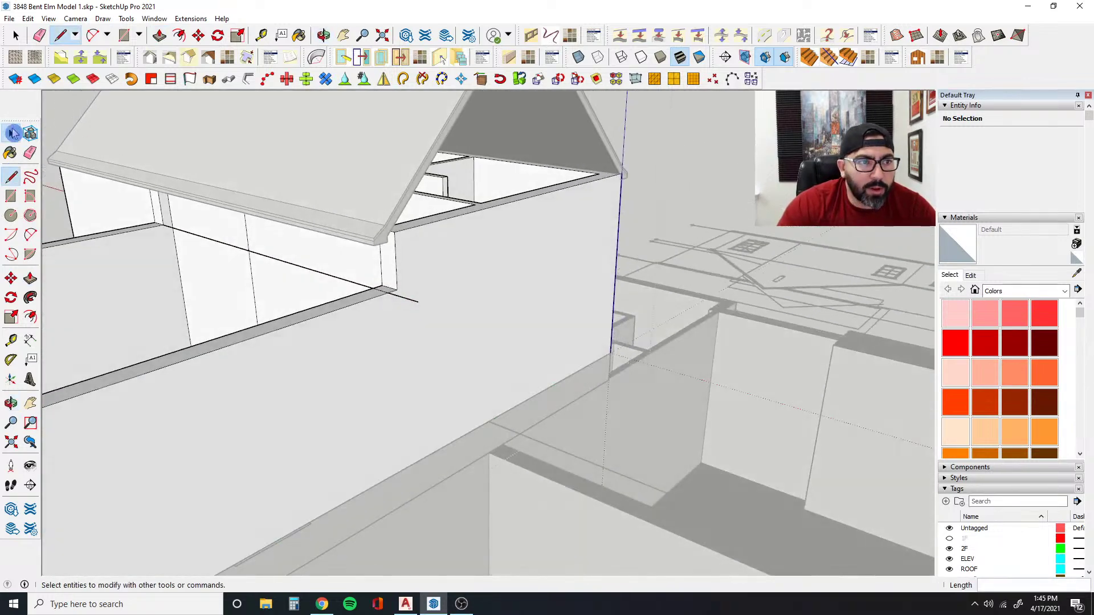
{"action": "right_click", "coordinate": [278, 168]}
{"action": "left_click", "coordinate": [305, 203]}
{"action": "middle_click_drag", "start_coordinate": [310, 222], "coordinate": [315, 280]}
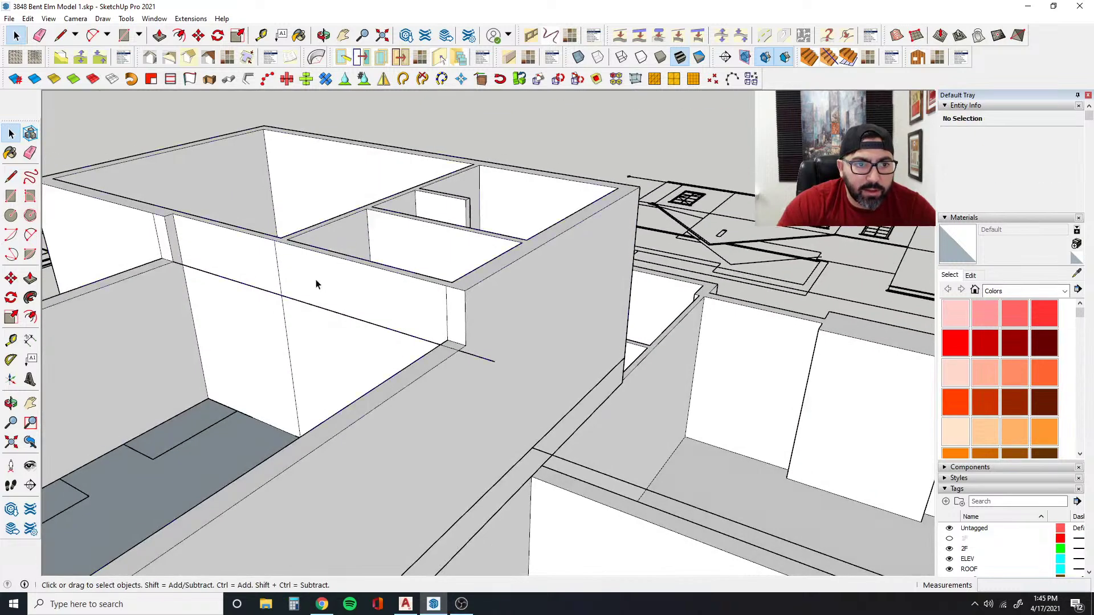
{"action": "double_click", "coordinate": [263, 272]}
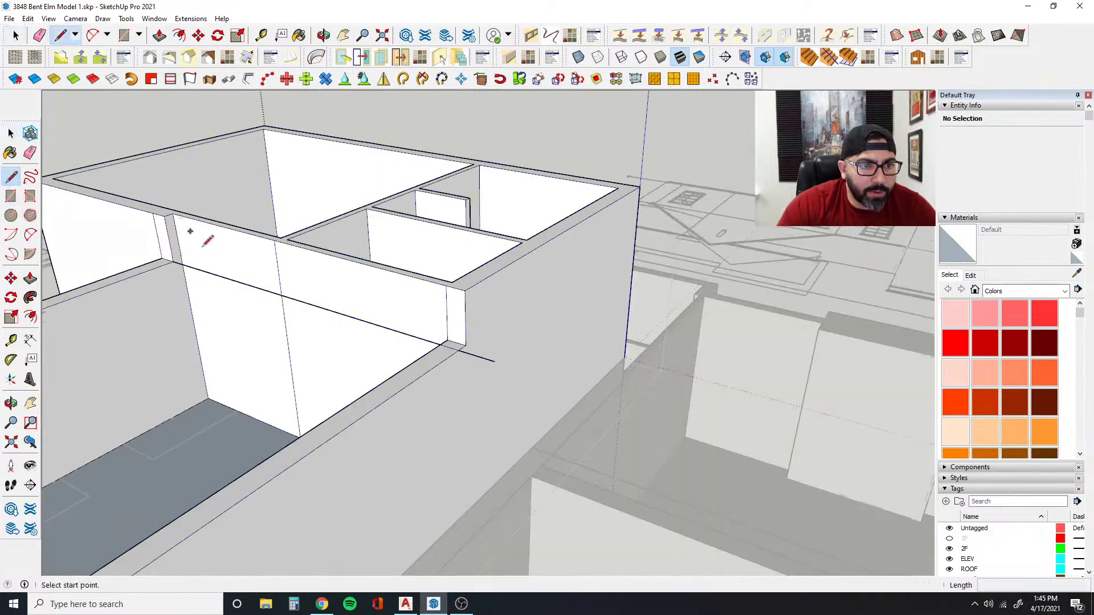
- Extrude the narrow end face of the wall recess about 14' 8 15/16" along the wall to the front corner
{"action": "middle_click_drag", "start_coordinate": [204, 244], "coordinate": [170, 279]}
{"action": "scroll", "coordinate": [176, 280], "scroll_direction": "up", "scroll_amount": 2}
{"action": "left_click", "coordinate": [177, 281]}
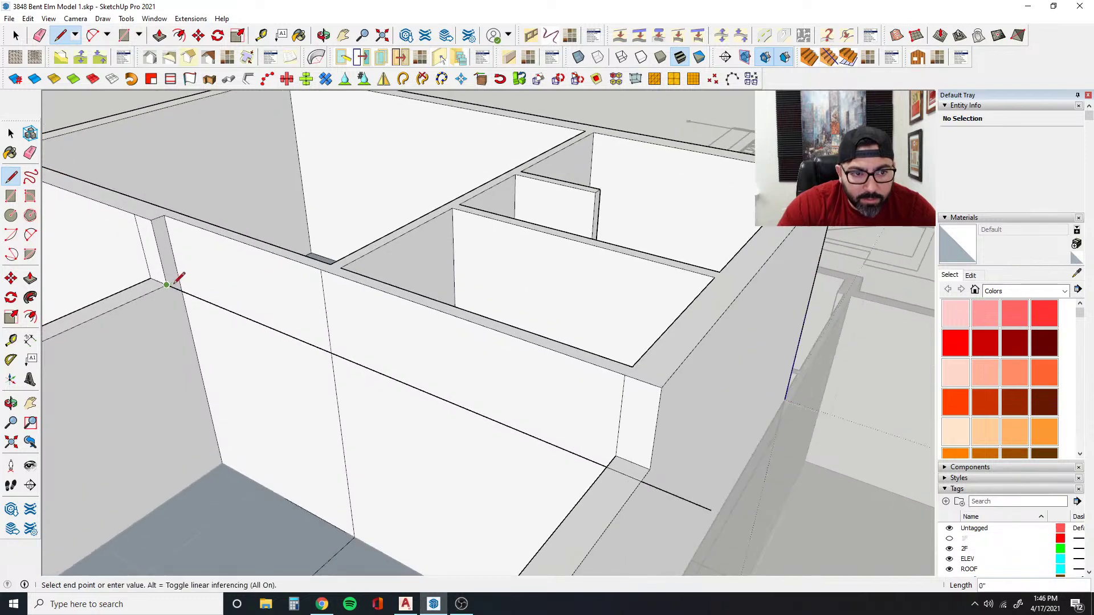
{"action": "left_click", "coordinate": [31, 278]}
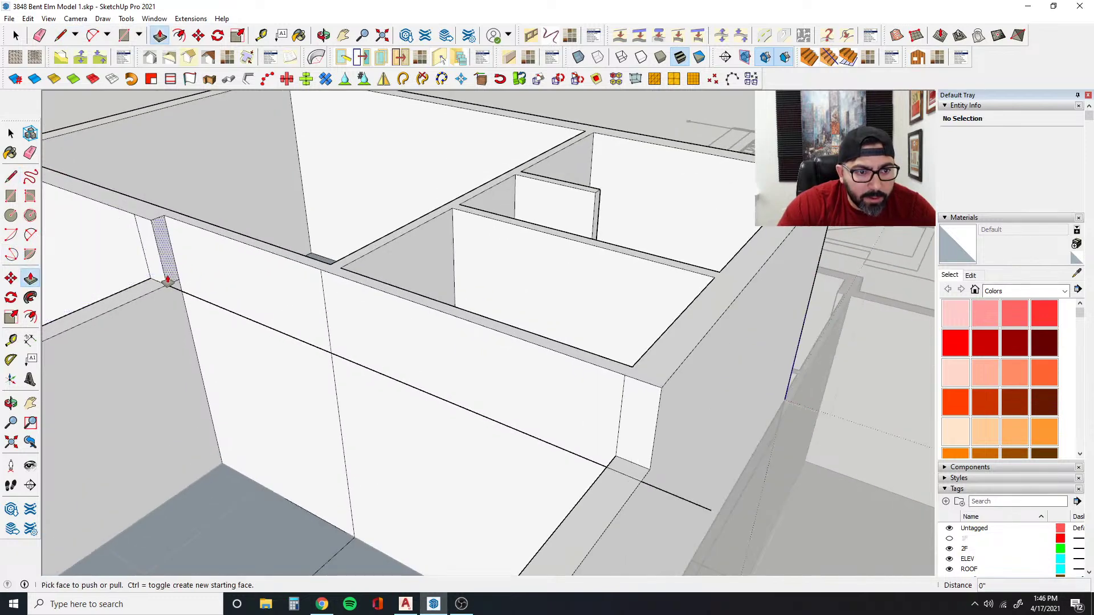
{"action": "left_click", "coordinate": [168, 281]}
{"action": "left_click", "coordinate": [664, 381]}
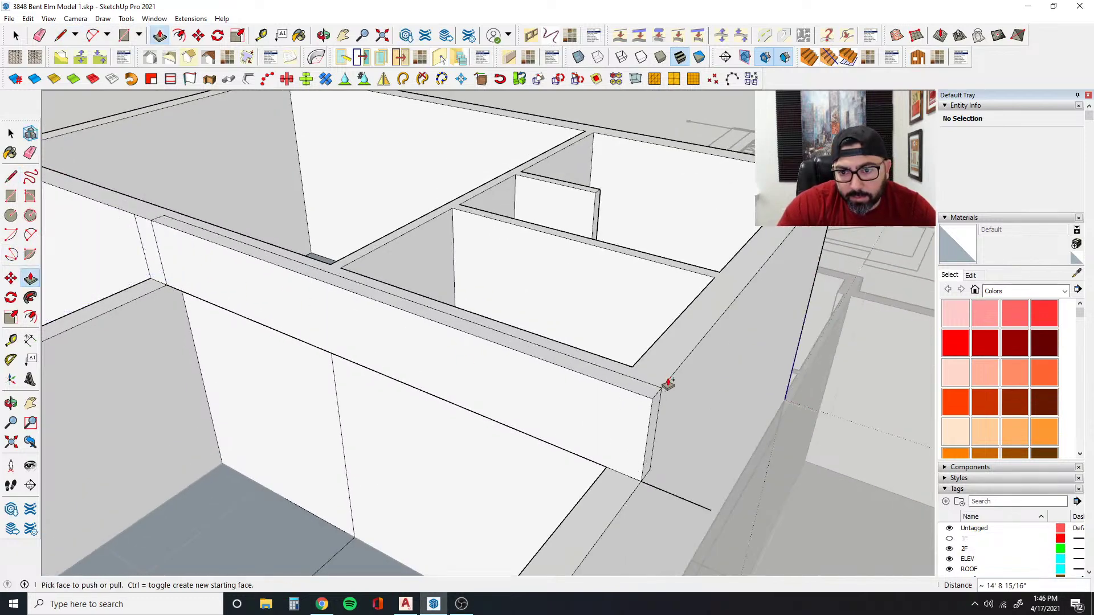
- Erase the leftover edges on the thickened wall and the overshooting line at the front corner
{"action": "key", "text": "b"}
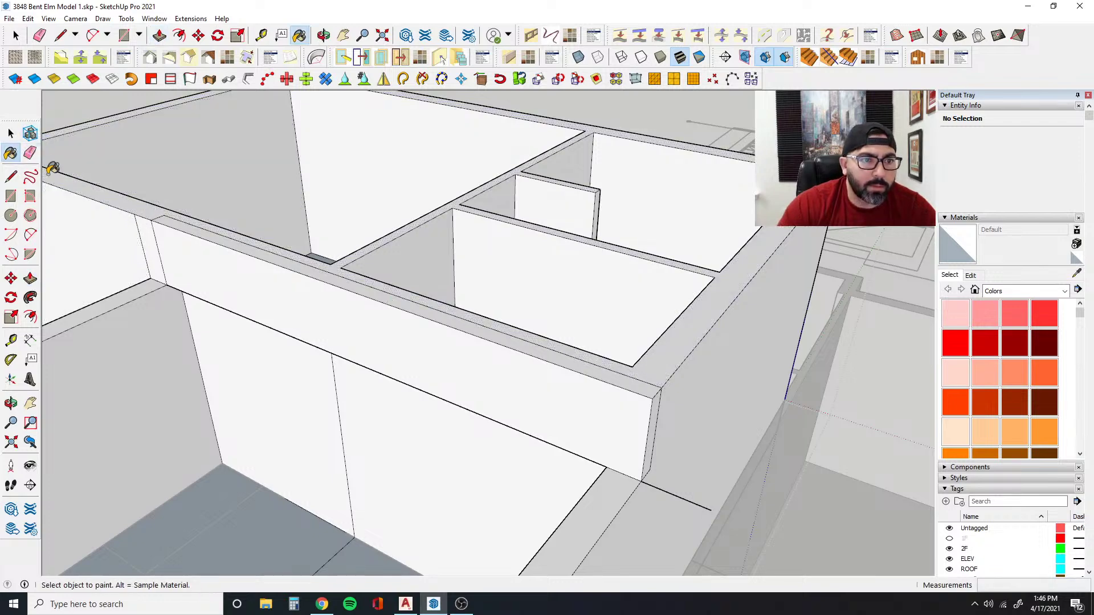
{"action": "key", "text": "e"}
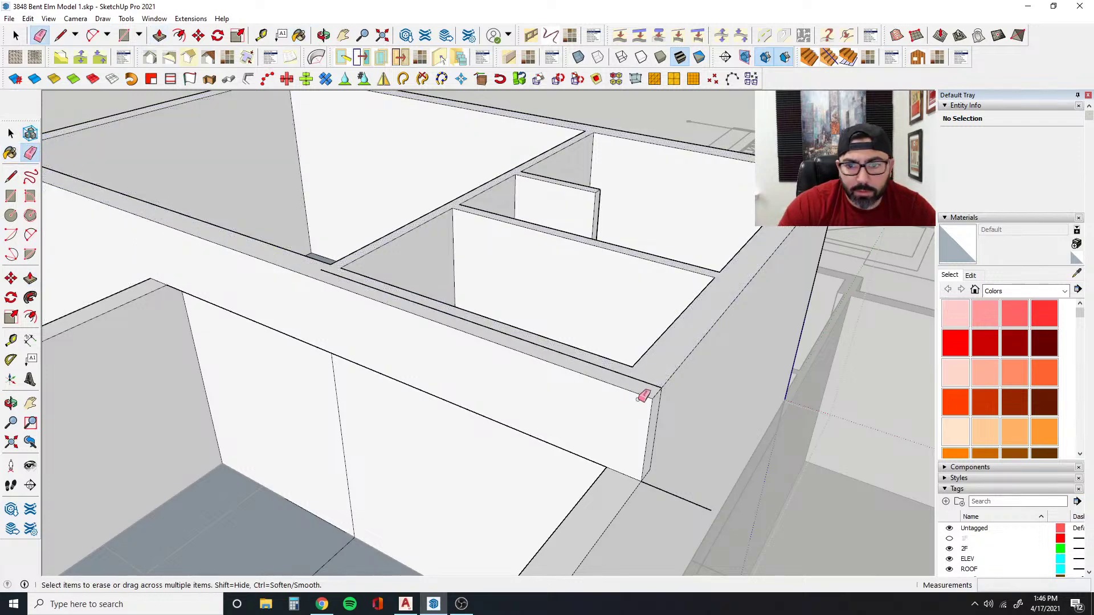
{"action": "middle_click_drag", "start_coordinate": [643, 395], "coordinate": [480, 362]}
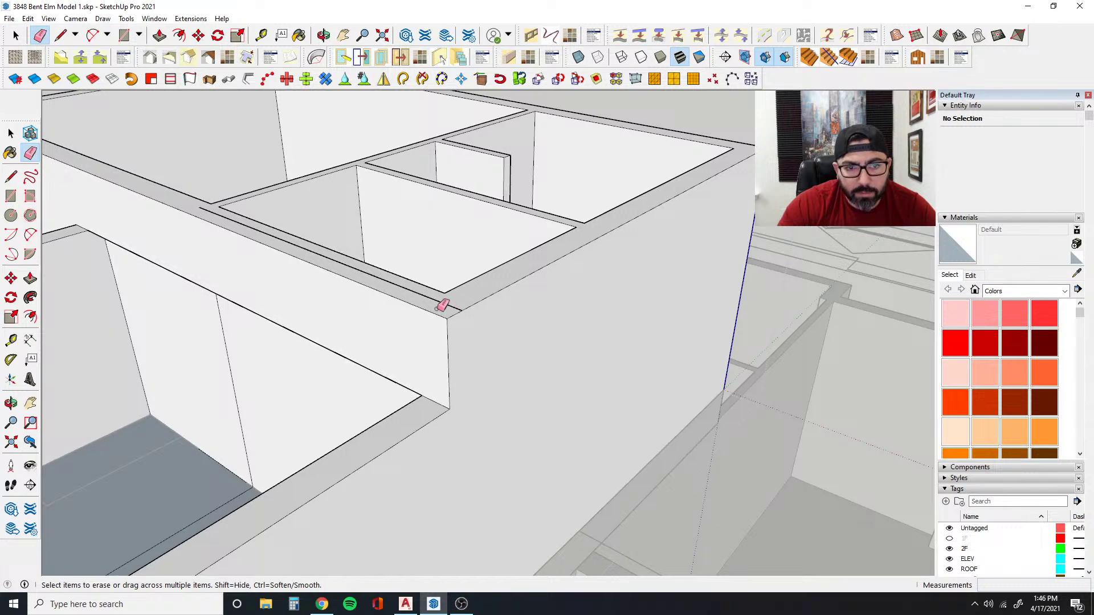
- Unhide the last hidden gable roof above the second-floor walls
{"action": "left_click", "coordinate": [9, 135]}
{"action": "left_click", "coordinate": [28, 18]}
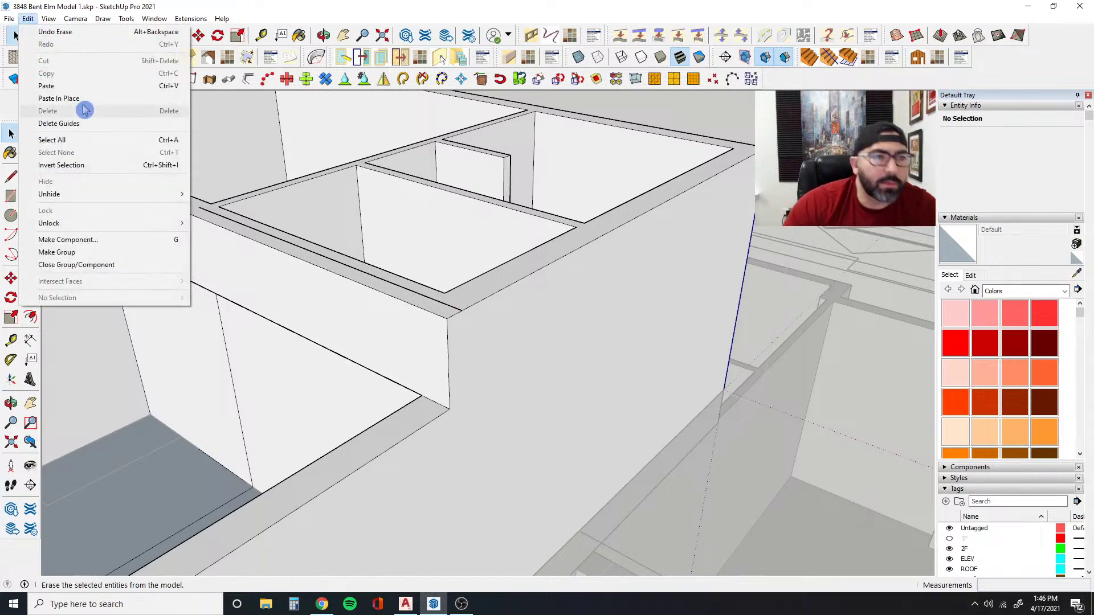
{"action": "mouse_move", "coordinate": [70, 195]}
{"action": "left_click", "coordinate": [231, 207]}
{"action": "scroll", "coordinate": [457, 300], "scroll_direction": "down", "scroll_amount": 5}
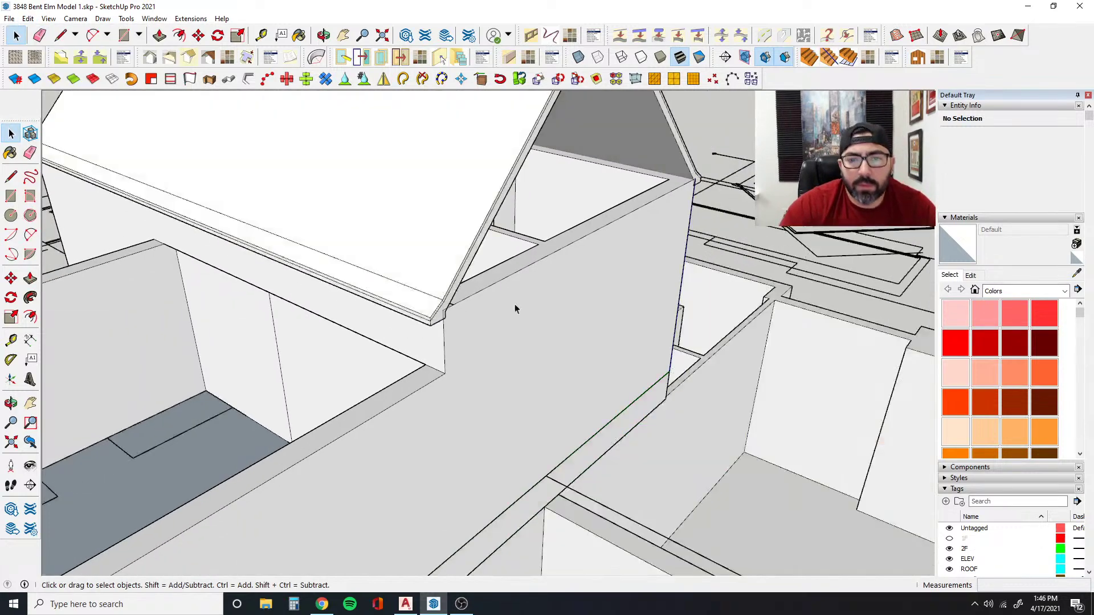
- Inside the walls group, draw lines along the roof underside from one front wall corner over the peak to the other, closing the gable face
{"action": "middle_click_drag", "start_coordinate": [515, 303], "coordinate": [344, 340]}
{"action": "triple_click", "coordinate": [344, 339]}
{"action": "key", "text": "l"}
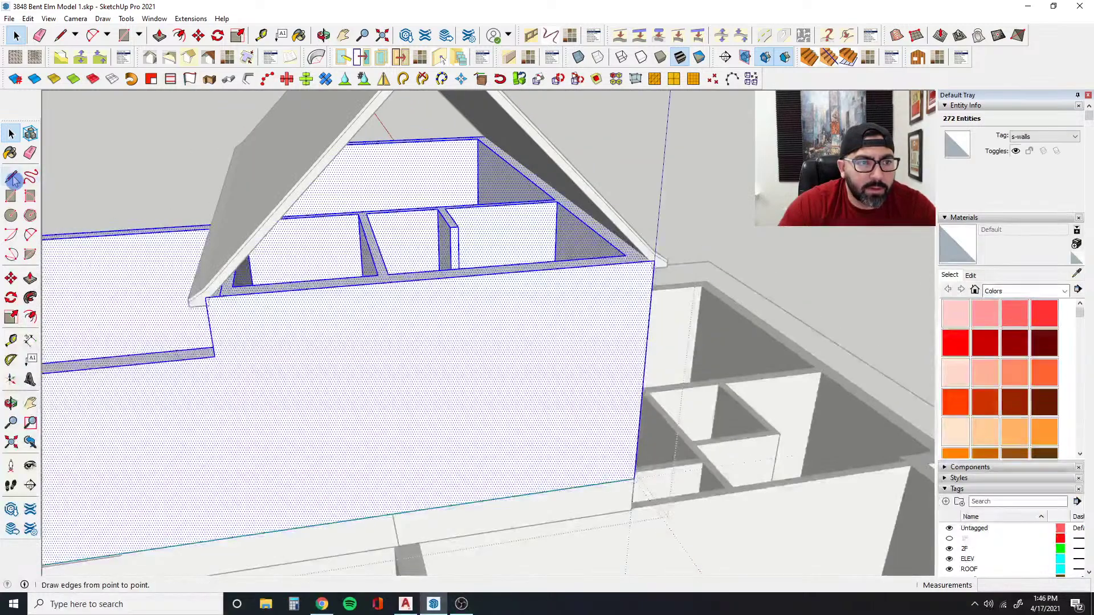
{"action": "scroll", "coordinate": [215, 294], "scroll_direction": "up", "scroll_amount": 3}
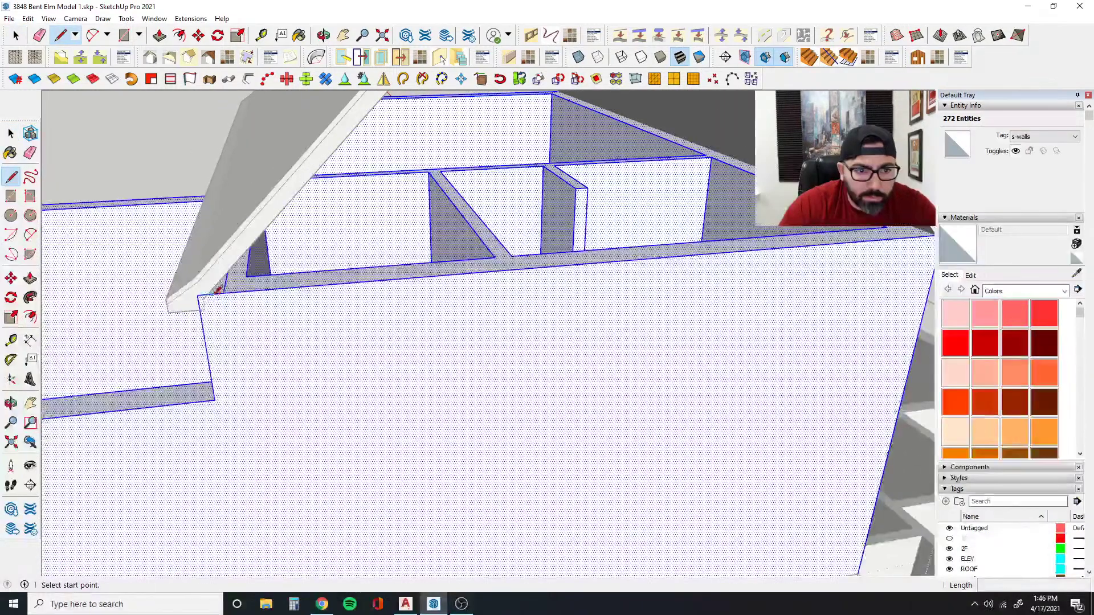
{"action": "scroll", "coordinate": [234, 297], "scroll_direction": "down", "scroll_amount": 3}
{"action": "middle_click_drag", "start_coordinate": [339, 318], "coordinate": [262, 408], "text": "shift"}
{"action": "middle_click_drag", "start_coordinate": [372, 195], "coordinate": [310, 278], "text": "shift"}
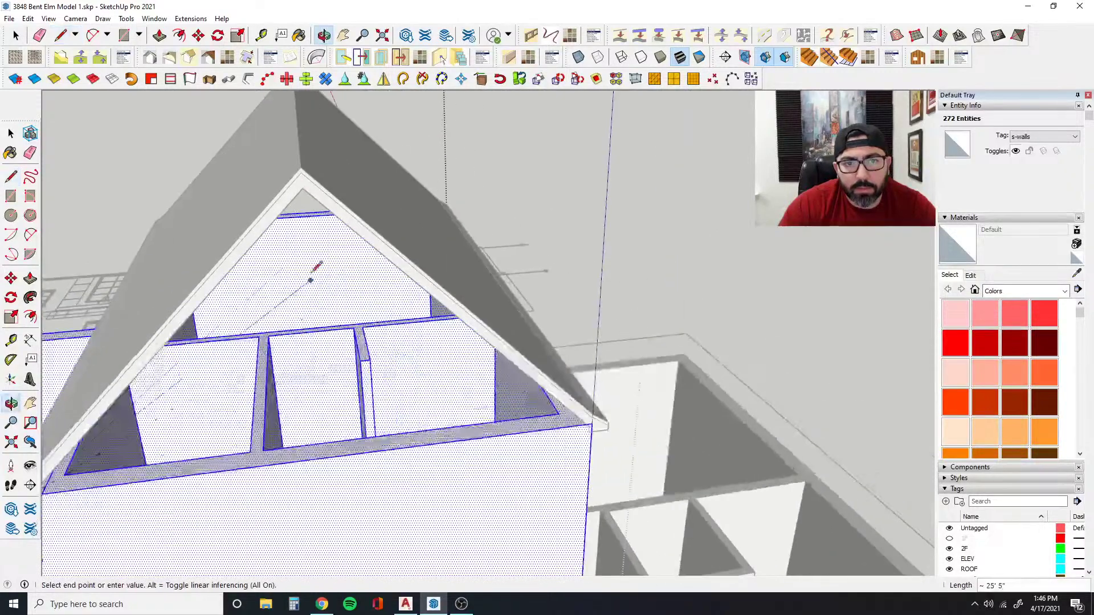
{"action": "left_click", "coordinate": [591, 422]}
{"action": "scroll", "coordinate": [591, 422], "scroll_direction": "up", "scroll_amount": 2}
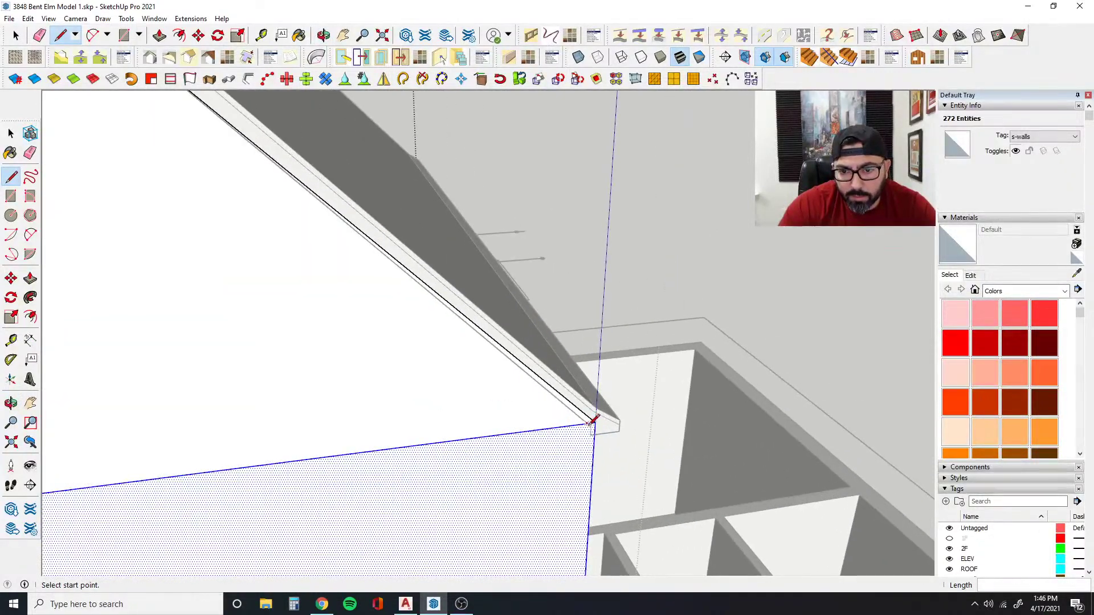
- Erase the leftover edge at the closed gable wall's roof corner and leave the walls group
{"action": "scroll", "coordinate": [464, 367], "scroll_direction": "down", "scroll_amount": 2}
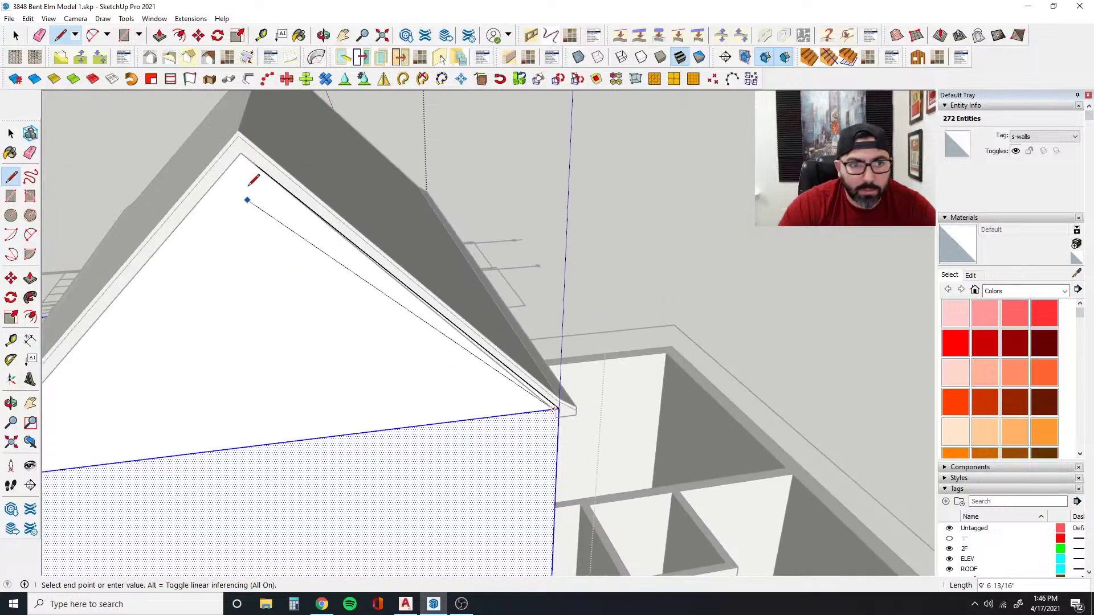
{"action": "left_click", "coordinate": [35, 154]}
{"action": "scroll", "coordinate": [580, 415], "scroll_direction": "up", "scroll_amount": 3}
{"action": "left_click", "coordinate": [501, 385]}
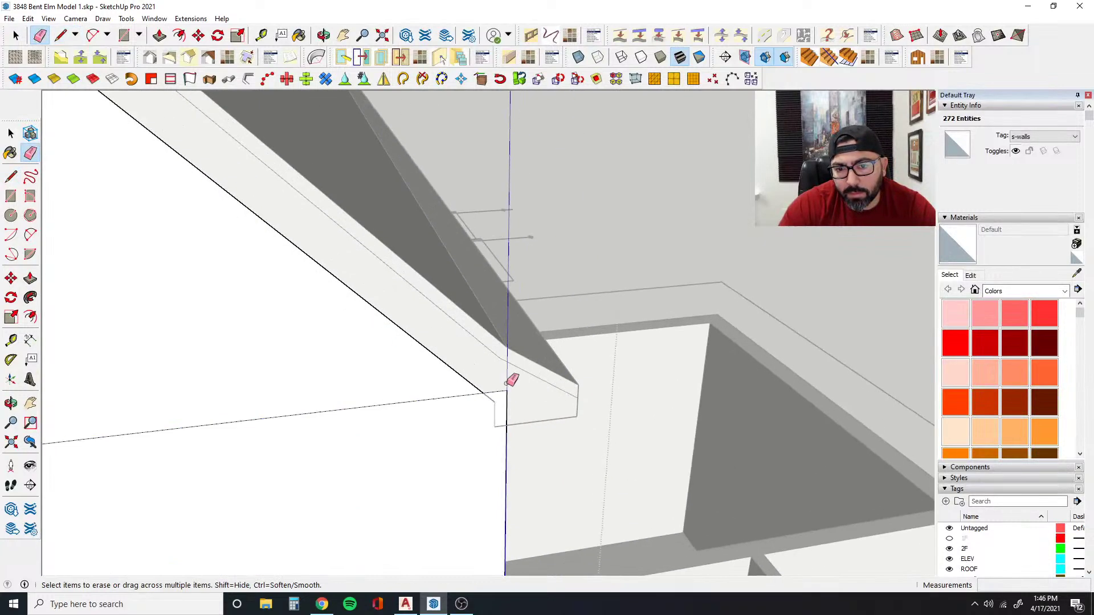
{"action": "scroll", "coordinate": [488, 380], "scroll_direction": "down", "scroll_amount": 3}
{"action": "left_click", "coordinate": [11, 134]}
{"action": "left_click", "coordinate": [296, 288]}
{"action": "scroll", "coordinate": [399, 345], "scroll_direction": "down", "scroll_amount": 1}
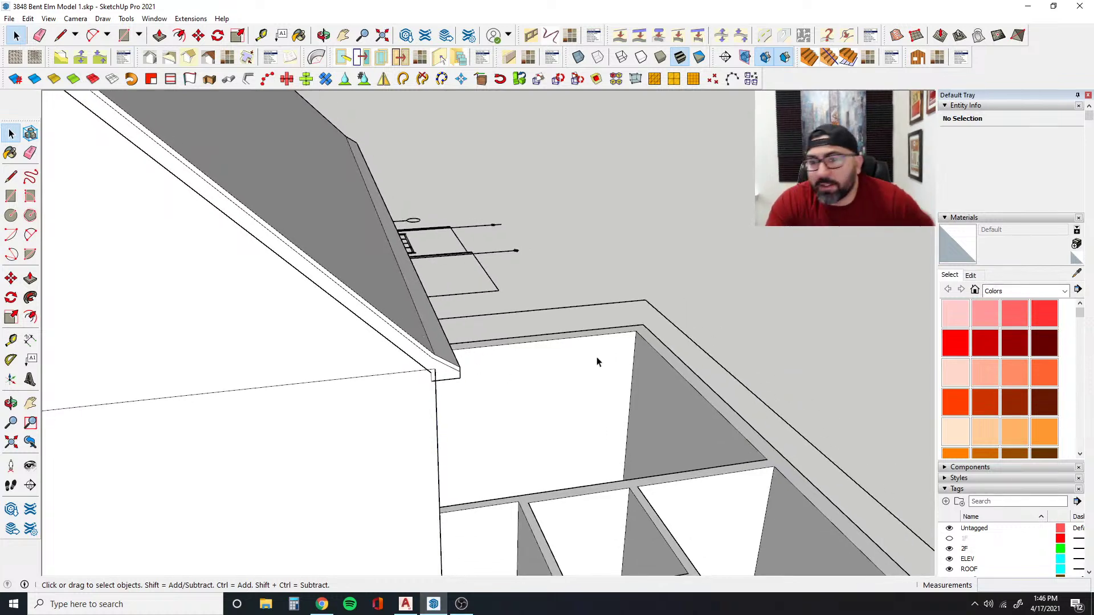
{"action": "scroll", "coordinate": [477, 358], "scroll_direction": "down", "scroll_amount": 2}
{"action": "middle_click_drag", "start_coordinate": [449, 354], "coordinate": [302, 381]}
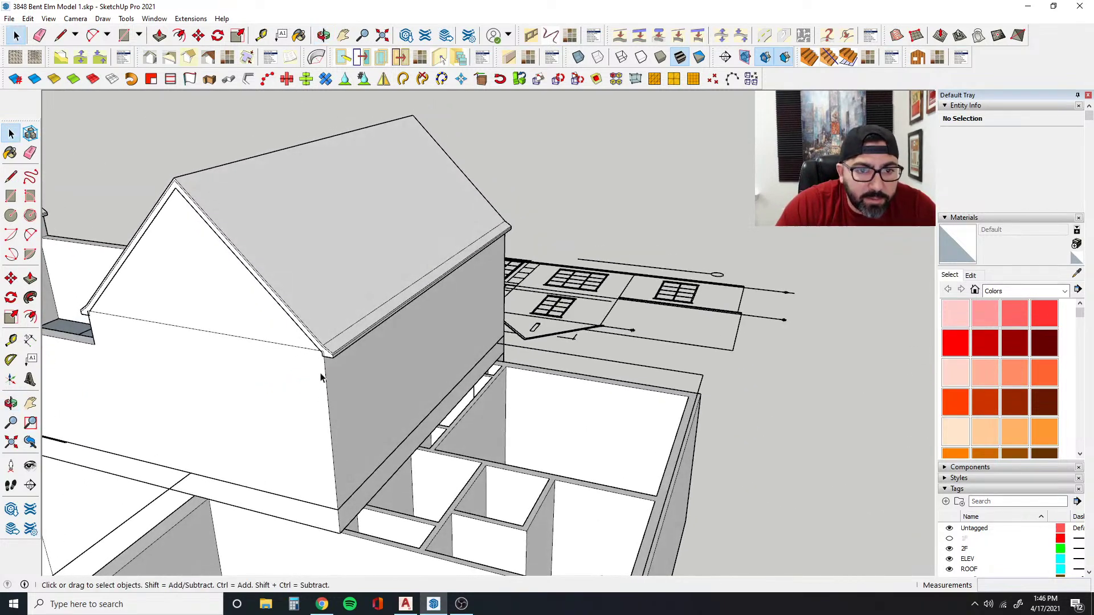
{"action": "scroll", "coordinate": [320, 377], "scroll_direction": "down", "scroll_amount": 1}
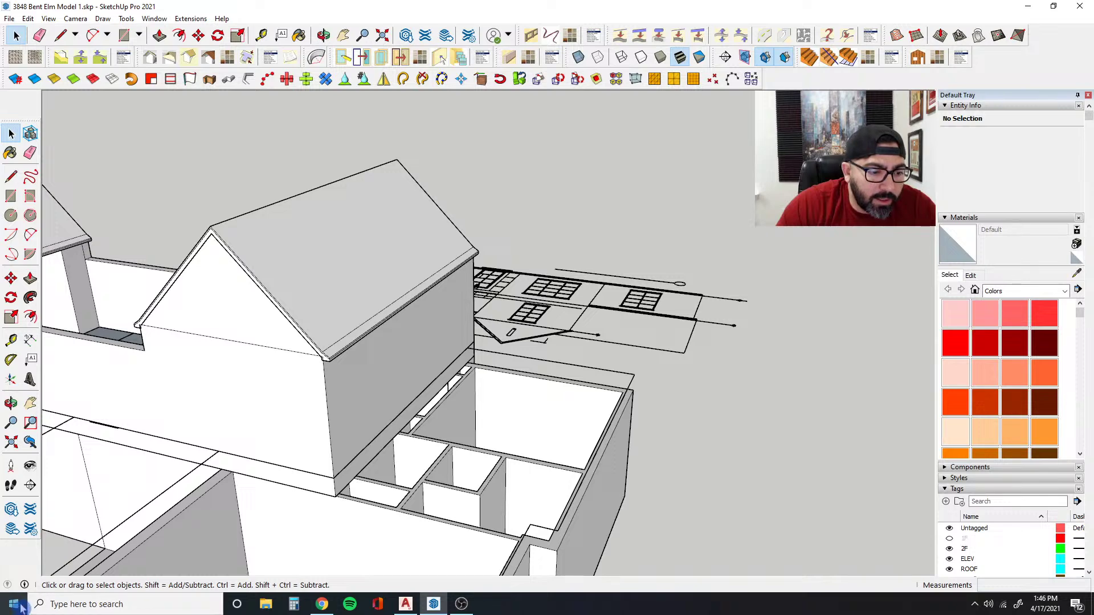
{"action": "scroll", "coordinate": [332, 320], "scroll_direction": "up", "scroll_amount": 3}
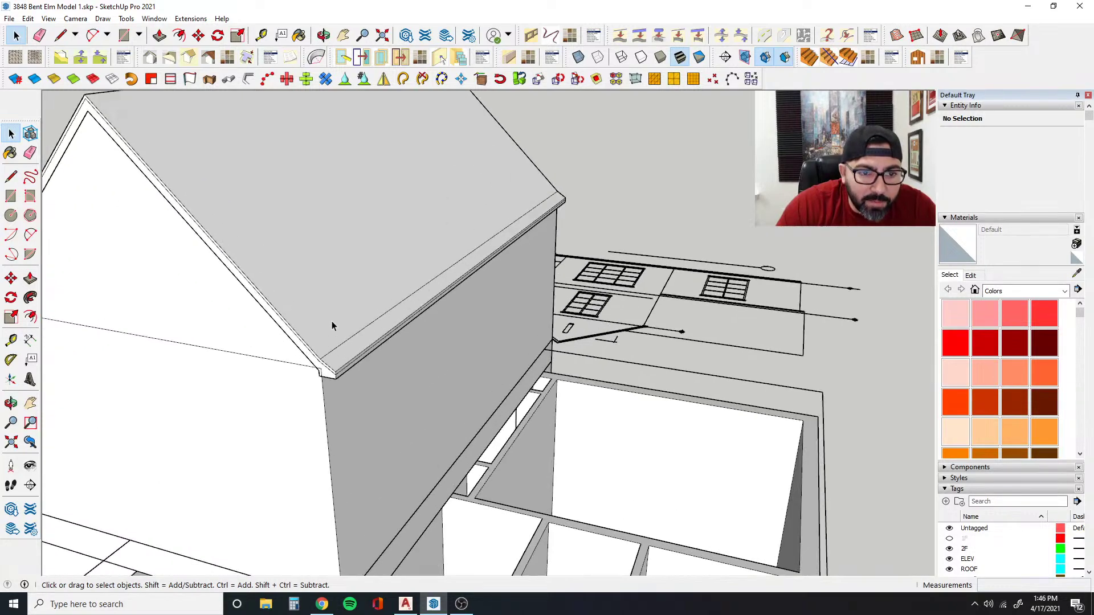
- Open the gable roof group and Push/Pull the fascia face and its thin edge strip outward until they are flush
{"action": "double_click", "coordinate": [319, 323]}
{"action": "key", "text": "p"}
{"action": "scroll", "coordinate": [310, 373], "scroll_direction": "up", "scroll_amount": 4}
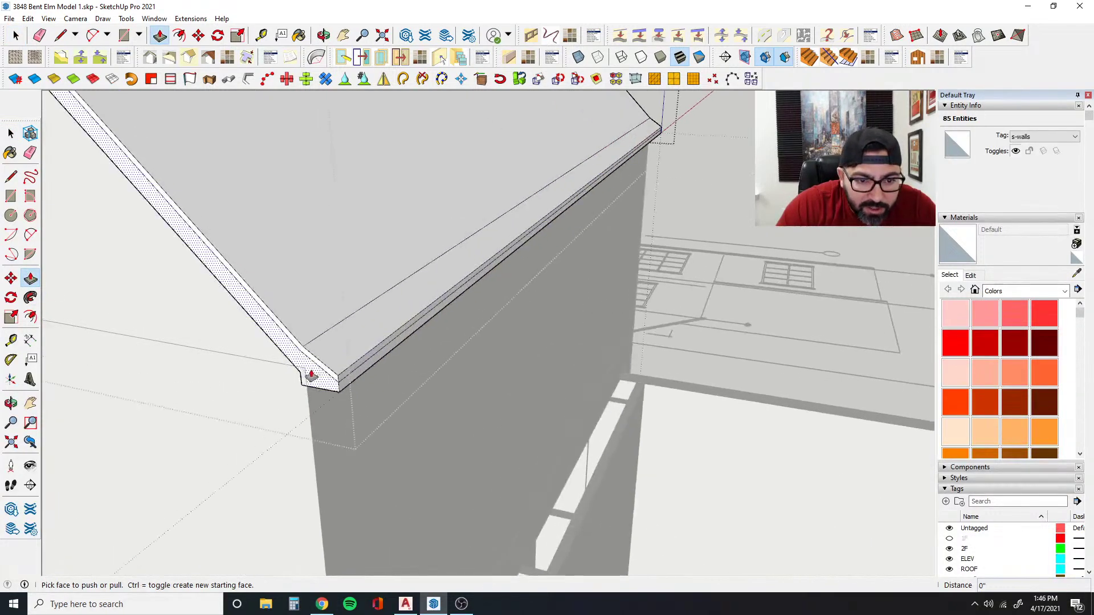
{"action": "left_click", "coordinate": [302, 380]}
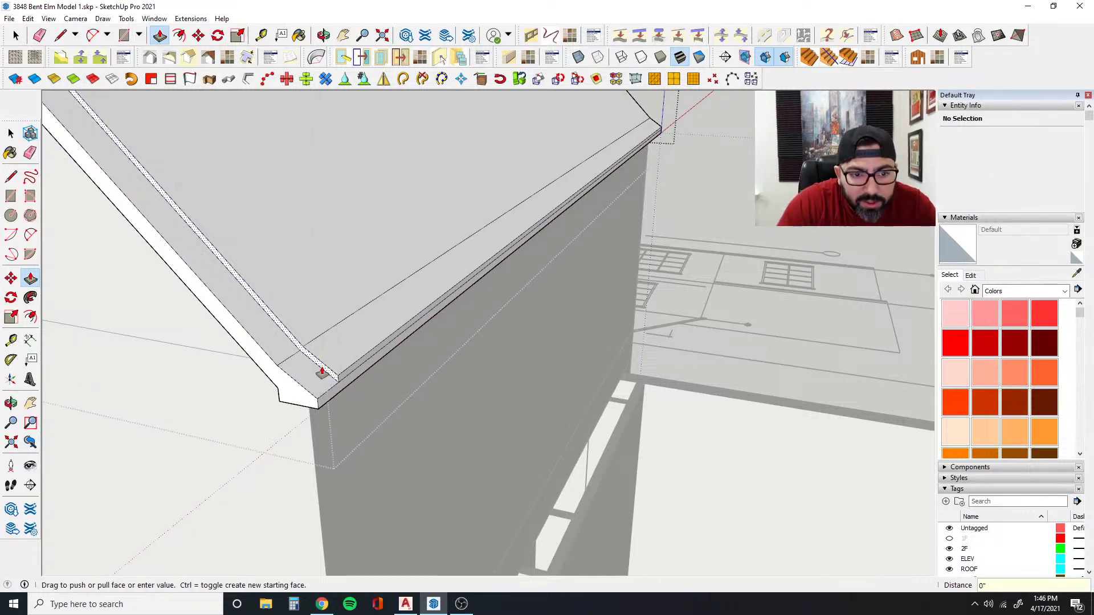
{"action": "left_click", "coordinate": [299, 381]}
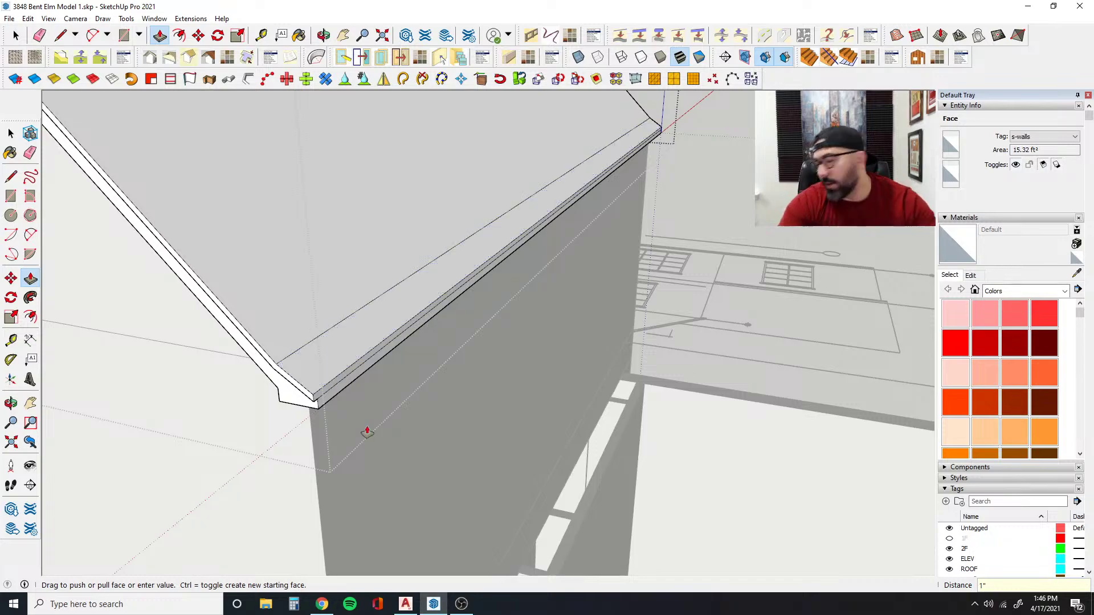
{"action": "left_click", "coordinate": [14, 133]}
{"action": "left_click", "coordinate": [505, 317]}
- Inside the walls group, draw a line from the wall corner at the roof's opposite end along the roof underside to the peak
{"action": "scroll", "coordinate": [506, 318], "scroll_direction": "down", "scroll_amount": 6}
{"action": "middle_click_drag", "start_coordinate": [505, 318], "coordinate": [224, 292]}
{"action": "scroll", "coordinate": [450, 348], "scroll_direction": "up", "scroll_amount": 3}
{"action": "scroll", "coordinate": [413, 328], "scroll_direction": "down", "scroll_amount": 3}
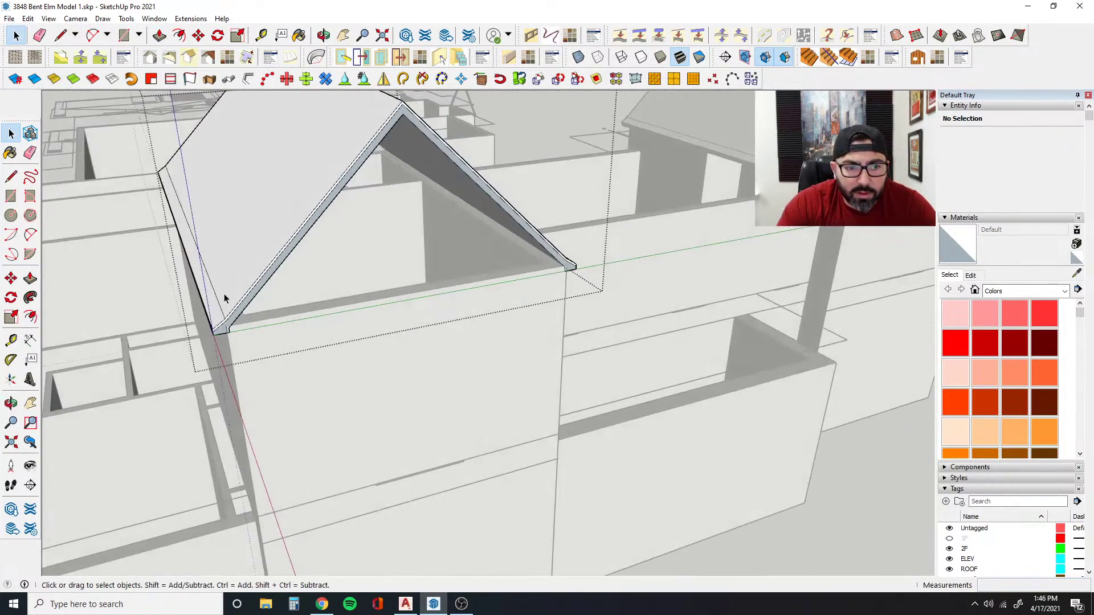
{"action": "scroll", "coordinate": [272, 354], "scroll_direction": "up", "scroll_amount": 5}
{"action": "triple_click", "coordinate": [271, 367]}
{"action": "key", "text": "l"}
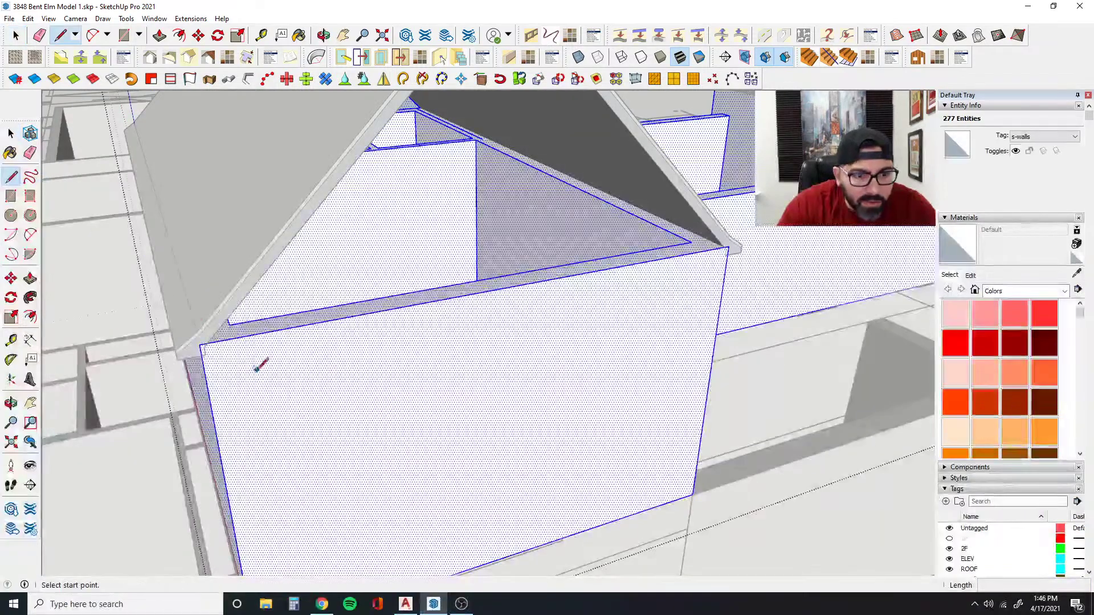
{"action": "scroll", "coordinate": [204, 346], "scroll_direction": "up", "scroll_amount": 2}
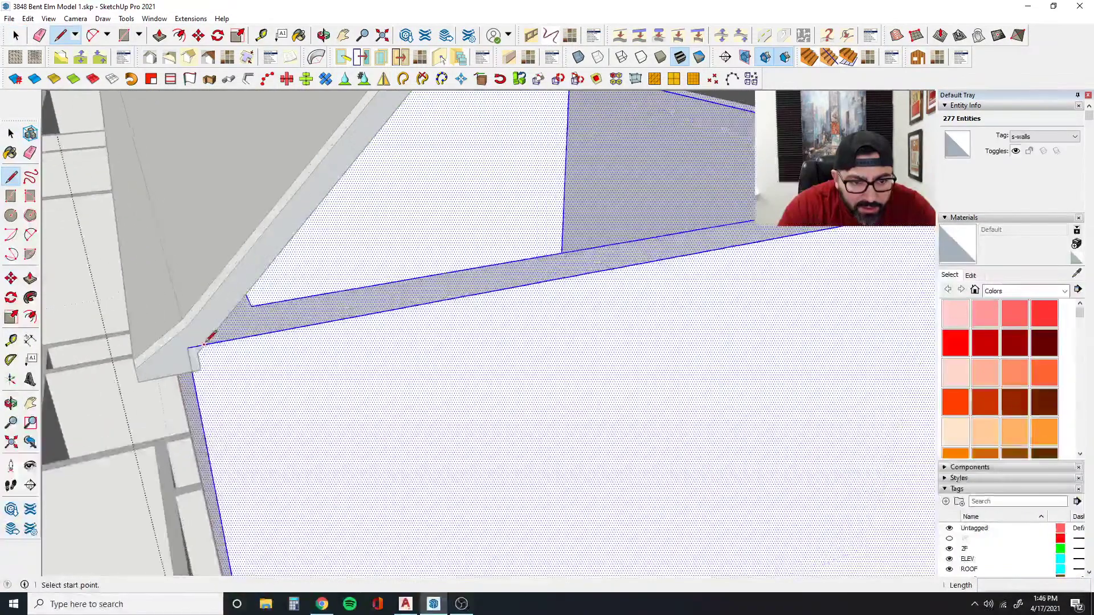
{"action": "left_click", "coordinate": [204, 345]}
{"action": "scroll", "coordinate": [204, 345], "scroll_direction": "down", "scroll_amount": 3}
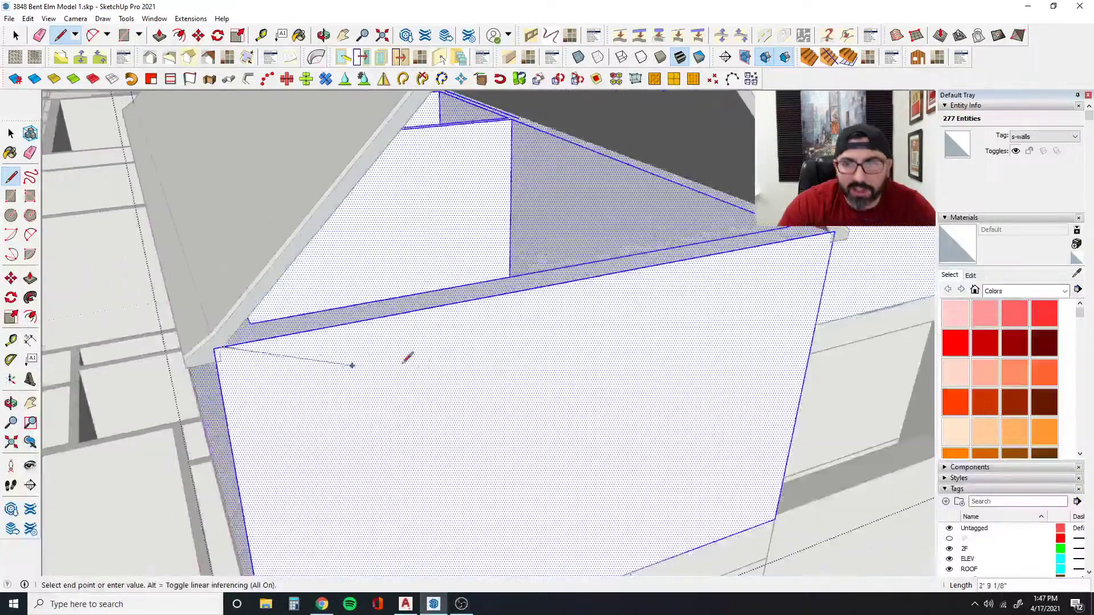
{"action": "middle_click_drag", "start_coordinate": [405, 357], "coordinate": [275, 227]}
{"action": "left_click", "coordinate": [272, 227]}
- Draw the second line from the peak down to the other wall corner, closing this gable face, and exit the walls group
{"action": "middle_click_drag", "start_coordinate": [517, 394], "coordinate": [415, 309], "text": "shift"}
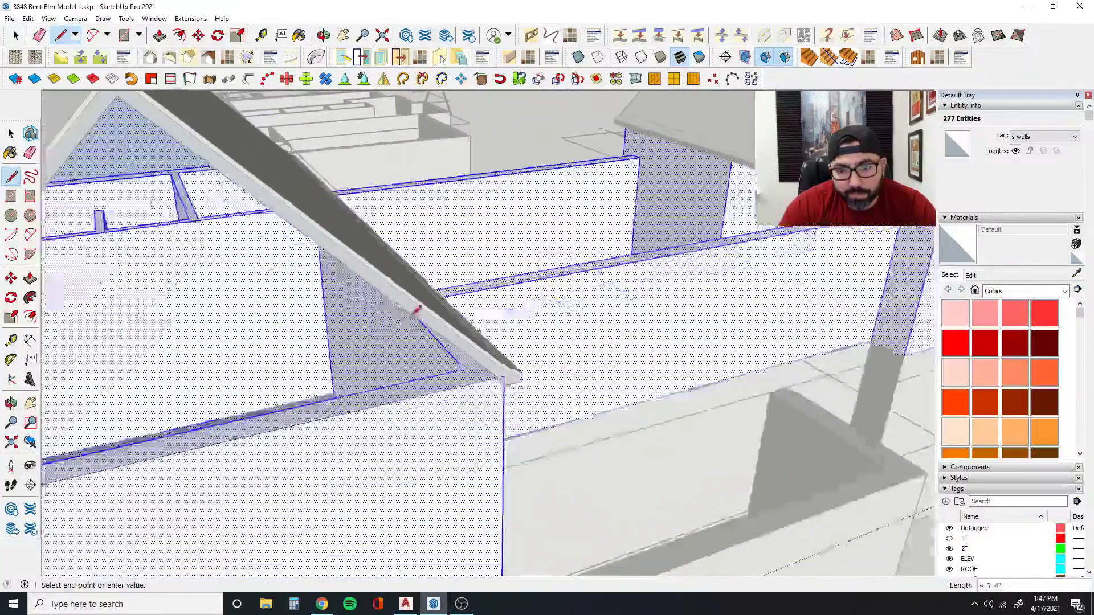
{"action": "scroll", "coordinate": [501, 373], "scroll_direction": "up", "scroll_amount": 3}
{"action": "scroll", "coordinate": [448, 374], "scroll_direction": "up", "scroll_amount": 2}
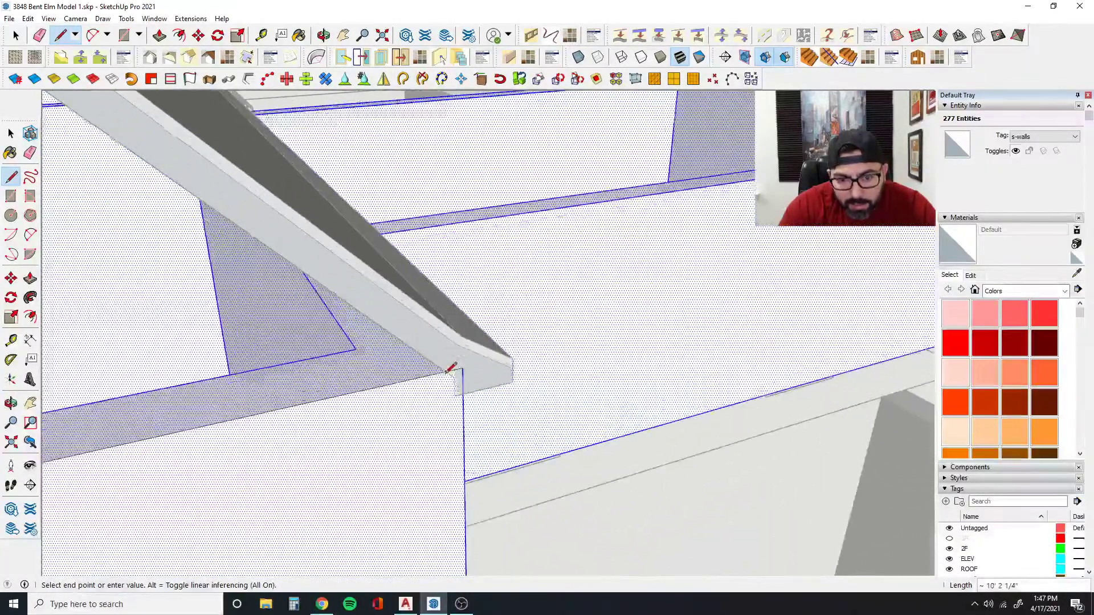
{"action": "left_click", "coordinate": [446, 374]}
{"action": "scroll", "coordinate": [286, 314], "scroll_direction": "down", "scroll_amount": 3}
{"action": "left_click", "coordinate": [11, 135]}
{"action": "scroll", "coordinate": [520, 391], "scroll_direction": "down", "scroll_amount": 5}
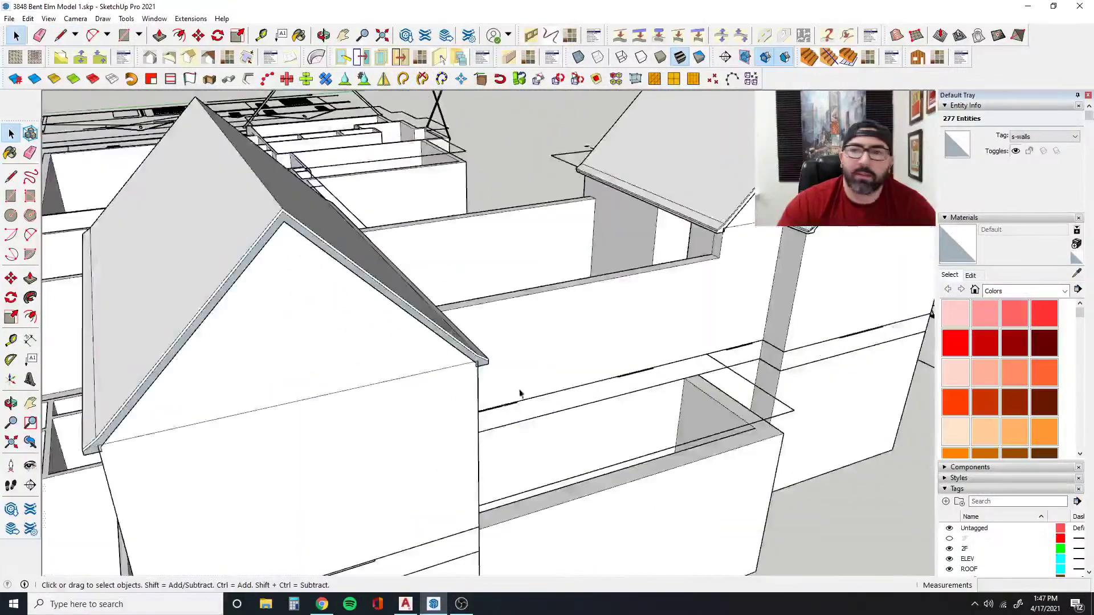
- Examine the flat roof plan linework beside the model, focusing on the ridge and valleys between the two front gables
{"action": "middle_click_drag", "start_coordinate": [520, 391], "coordinate": [266, 271]}
{"action": "scroll", "coordinate": [386, 318], "scroll_direction": "down", "scroll_amount": 5}
{"action": "middle_click_drag", "start_coordinate": [698, 344], "coordinate": [572, 356], "text": "shift"}
{"action": "middle_click_drag", "start_coordinate": [572, 356], "coordinate": [613, 384]}
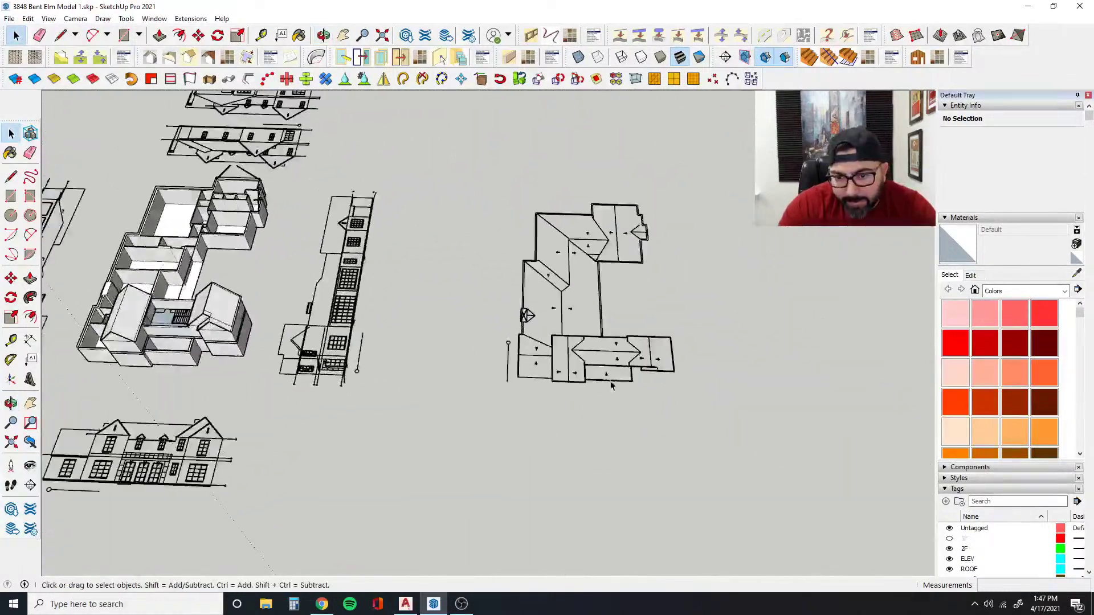
{"action": "scroll", "coordinate": [614, 393], "scroll_direction": "up", "scroll_amount": 6}
{"action": "scroll", "coordinate": [615, 391], "scroll_direction": "down", "scroll_amount": 4}
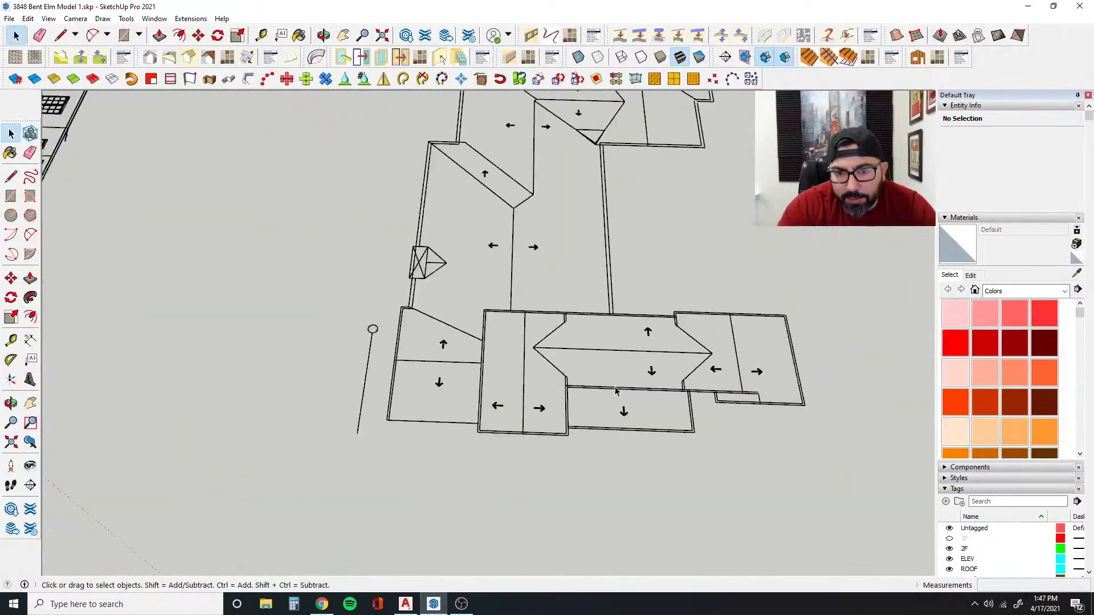
{"action": "scroll", "coordinate": [575, 403], "scroll_direction": "up", "scroll_amount": 6}
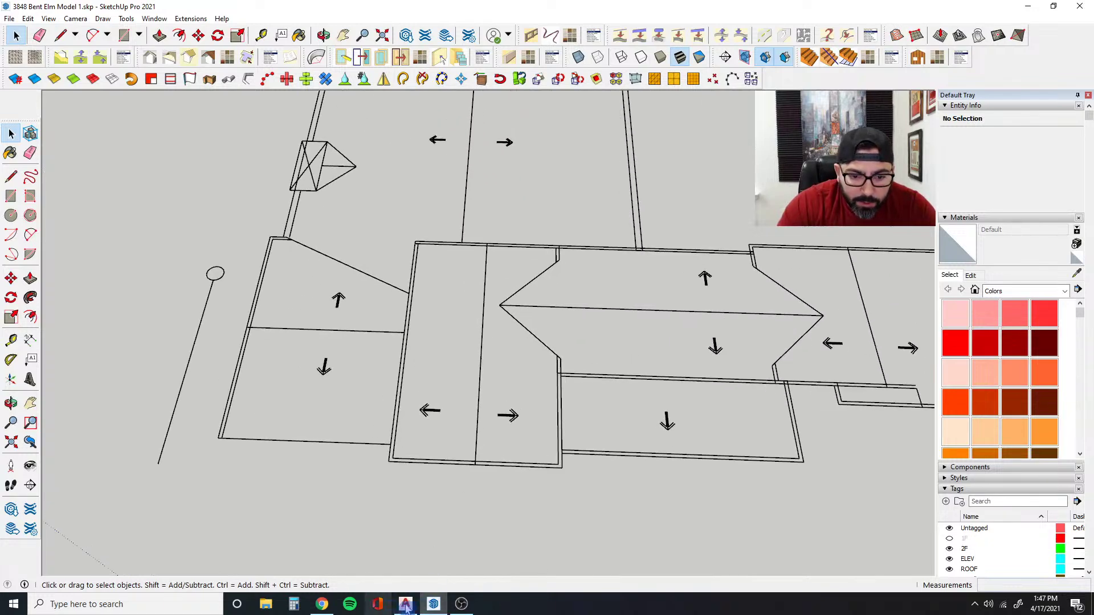
- Switch to AutoCAD and examine the left elevation's gable roofs and the front elevation's dormers and roof lines between the gables
{"action": "mouse_move", "coordinate": [413, 607]}
{"action": "left_click", "coordinate": [419, 570]}
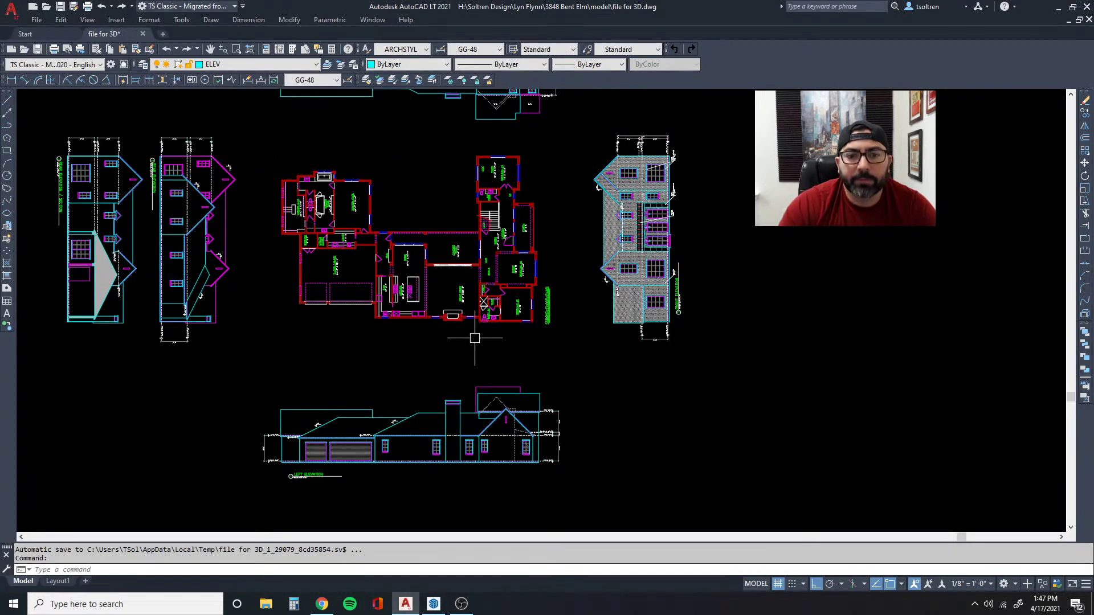
{"action": "scroll", "coordinate": [419, 450], "scroll_direction": "up", "scroll_amount": 6}
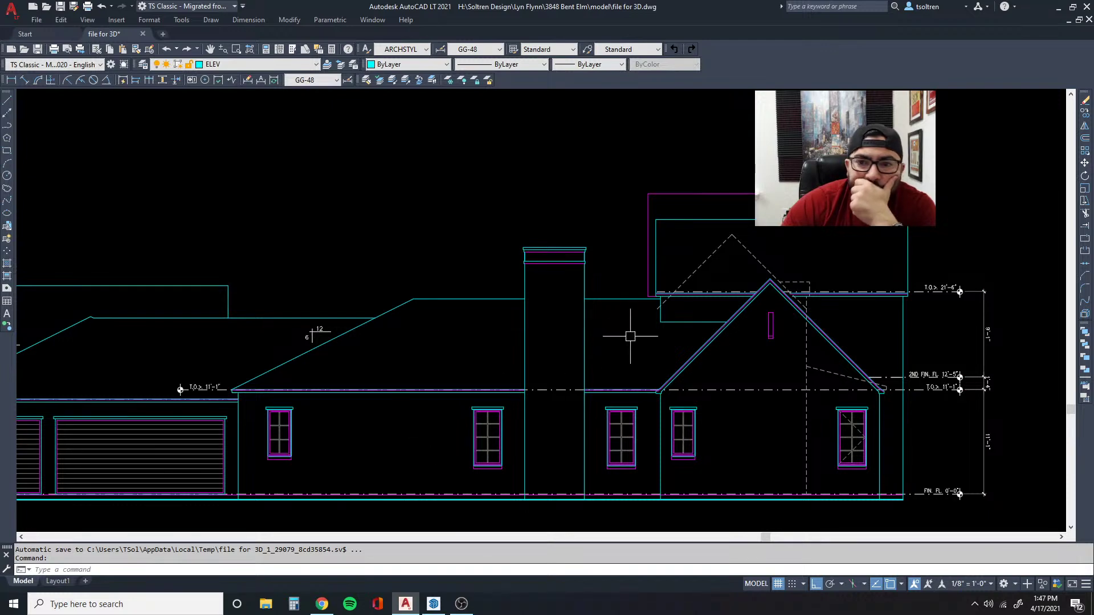
{"action": "scroll", "coordinate": [743, 313], "scroll_direction": "down", "scroll_amount": 5}
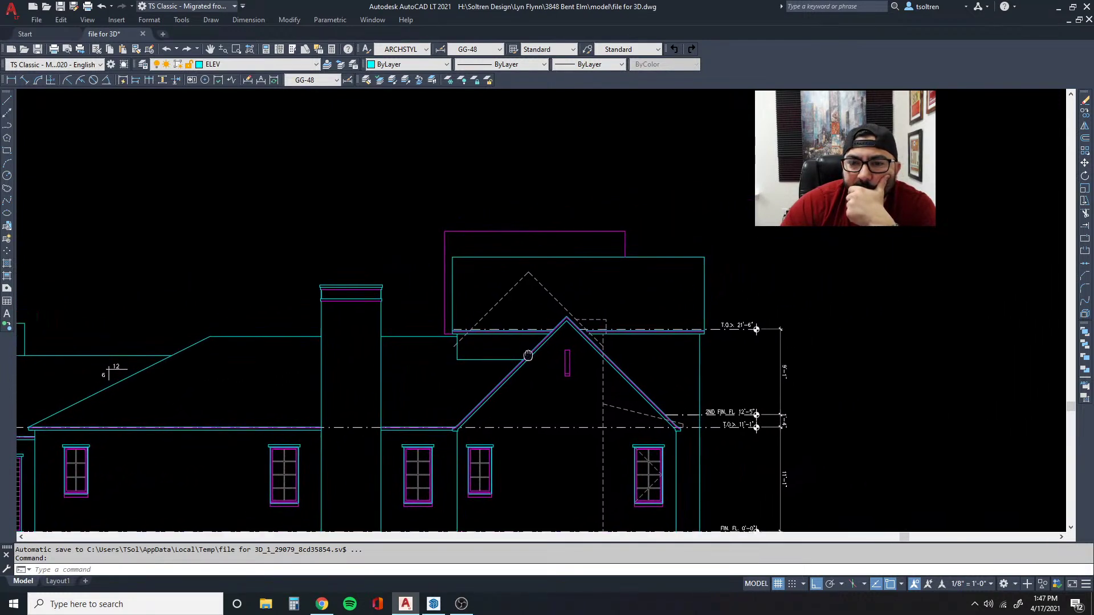
{"action": "scroll", "coordinate": [549, 342], "scroll_direction": "down", "scroll_amount": 2}
{"action": "scroll", "coordinate": [592, 286], "scroll_direction": "down", "scroll_amount": 2}
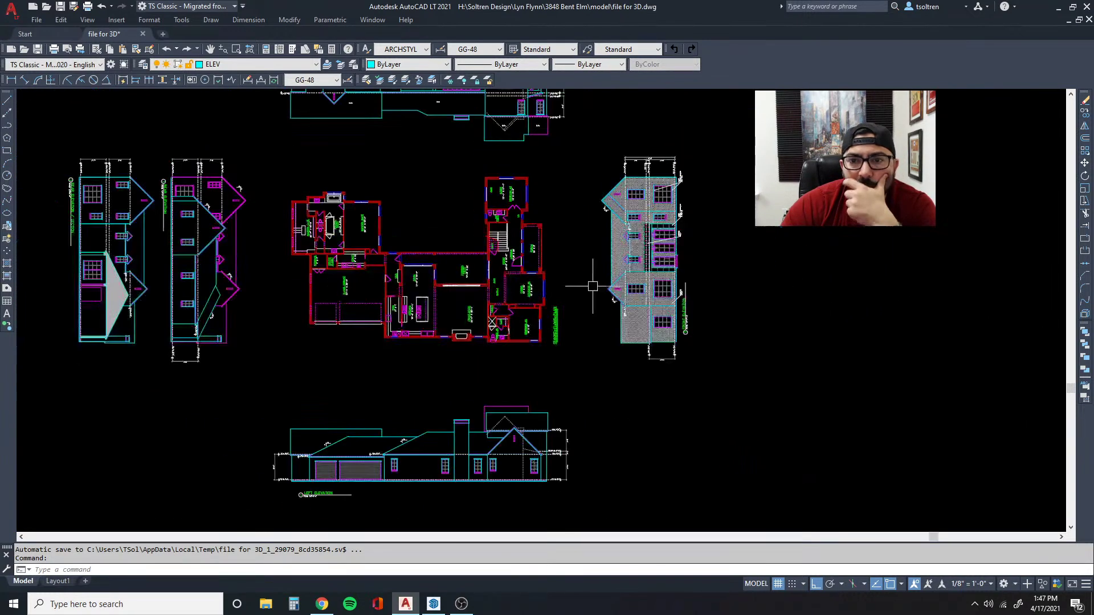
{"action": "scroll", "coordinate": [629, 260], "scroll_direction": "up", "scroll_amount": 6}
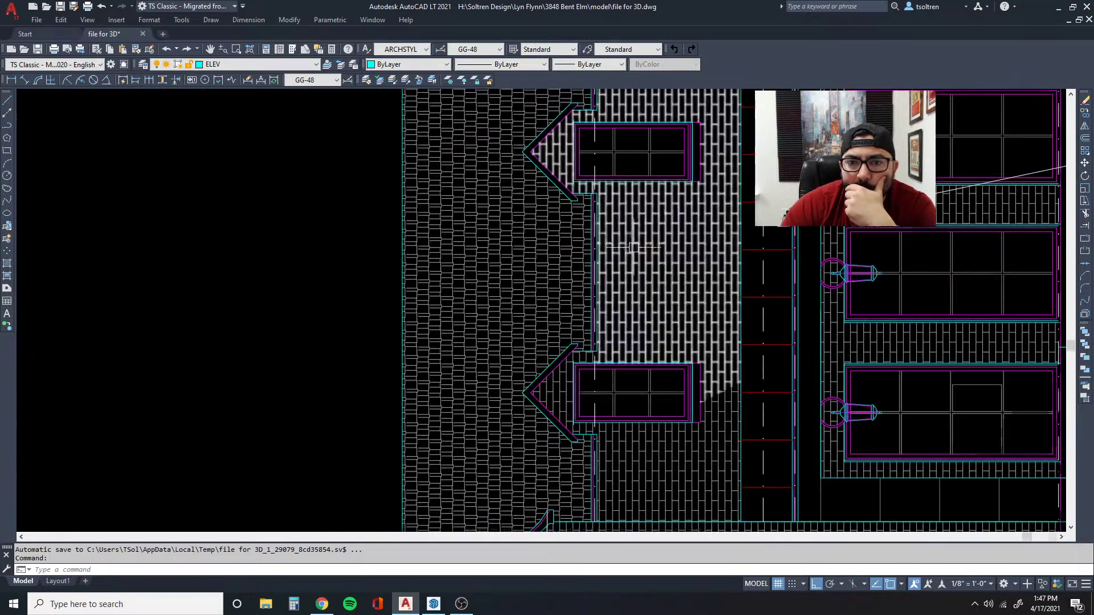
{"action": "scroll", "coordinate": [617, 182], "scroll_direction": "down", "scroll_amount": 2}
{"action": "scroll", "coordinate": [618, 183], "scroll_direction": "up", "scroll_amount": 6}
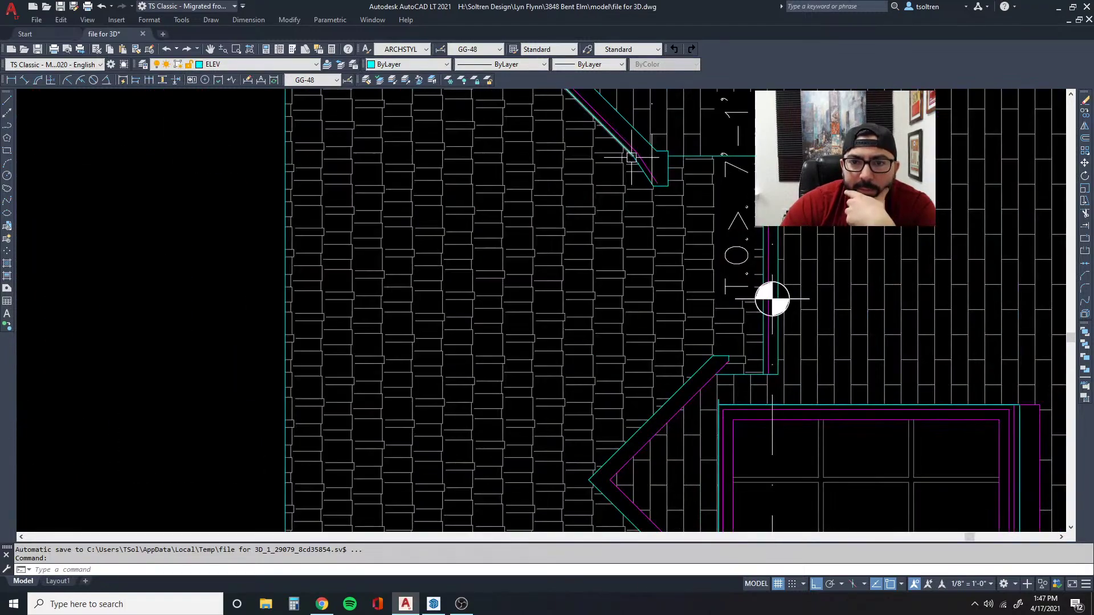
{"action": "scroll", "coordinate": [640, 166], "scroll_direction": "down", "scroll_amount": 4}
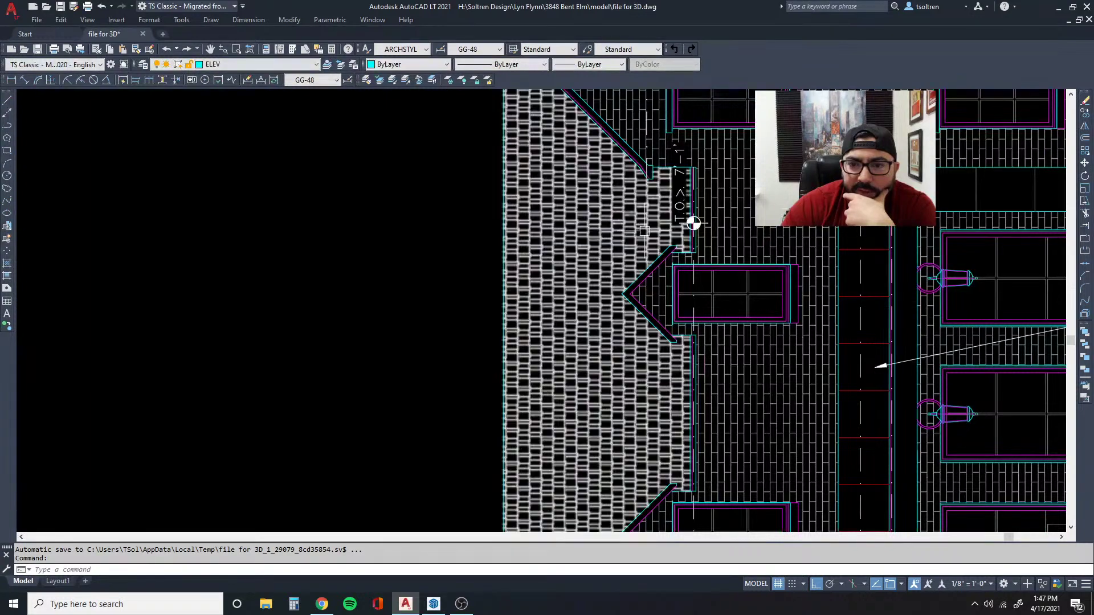
{"action": "scroll", "coordinate": [627, 230], "scroll_direction": "down", "scroll_amount": 5}
- Examine the roof plan's 12:12 connecting roof between the front gables and the adjoining 4:12 metal porch roof
{"action": "middle_click_drag", "start_coordinate": [535, 211], "coordinate": [695, 341]}
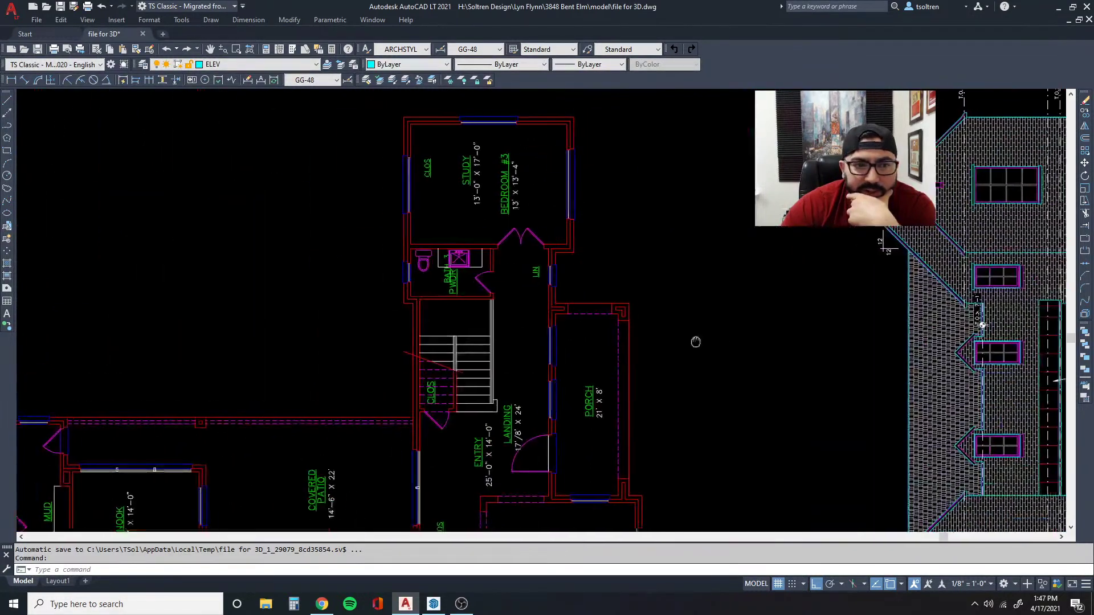
{"action": "scroll", "coordinate": [604, 303], "scroll_direction": "down", "scroll_amount": 4}
{"action": "middle_click_drag", "start_coordinate": [604, 302], "coordinate": [570, 507]}
{"action": "scroll", "coordinate": [567, 300], "scroll_direction": "up", "scroll_amount": 6}
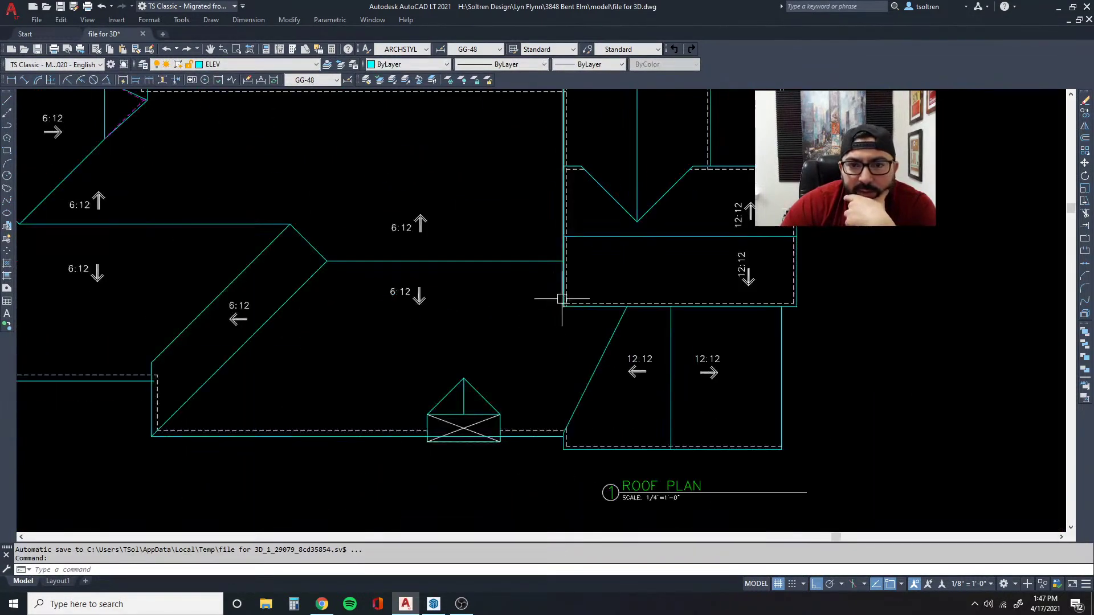
{"action": "scroll", "coordinate": [547, 318], "scroll_direction": "up", "scroll_amount": 4}
{"action": "scroll", "coordinate": [571, 278], "scroll_direction": "down", "scroll_amount": 2}
{"action": "middle_click_drag", "start_coordinate": [540, 229], "coordinate": [485, 265]}
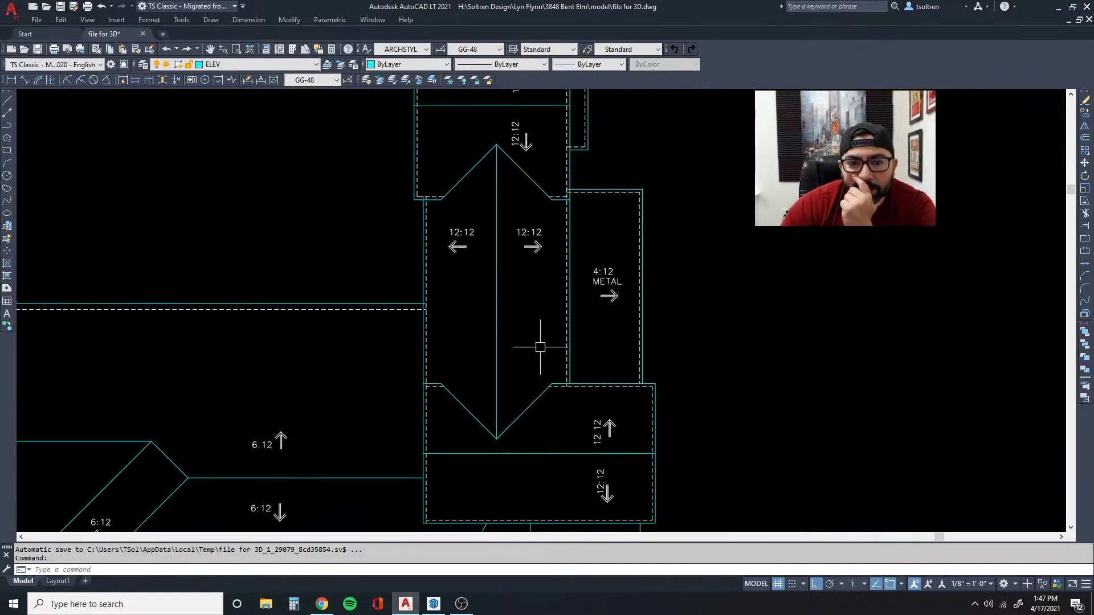
{"action": "scroll", "coordinate": [540, 347], "scroll_direction": "down", "scroll_amount": 3}
- Compare the front elevation and floor plan with the roof plan, including the main wing's 6:12 slopes
{"action": "middle_click_drag", "start_coordinate": [511, 403], "coordinate": [509, 255]}
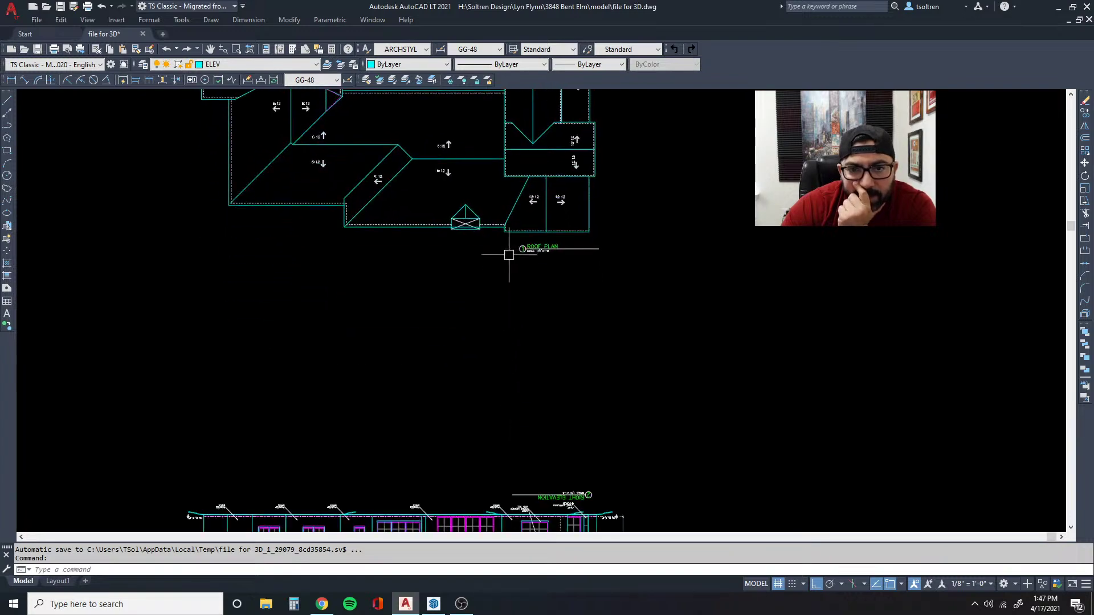
{"action": "middle_click_drag", "start_coordinate": [553, 483], "coordinate": [540, 291]}
{"action": "middle_click_drag", "start_coordinate": [595, 433], "coordinate": [500, 249]}
{"action": "scroll", "coordinate": [600, 423], "scroll_direction": "up", "scroll_amount": 6}
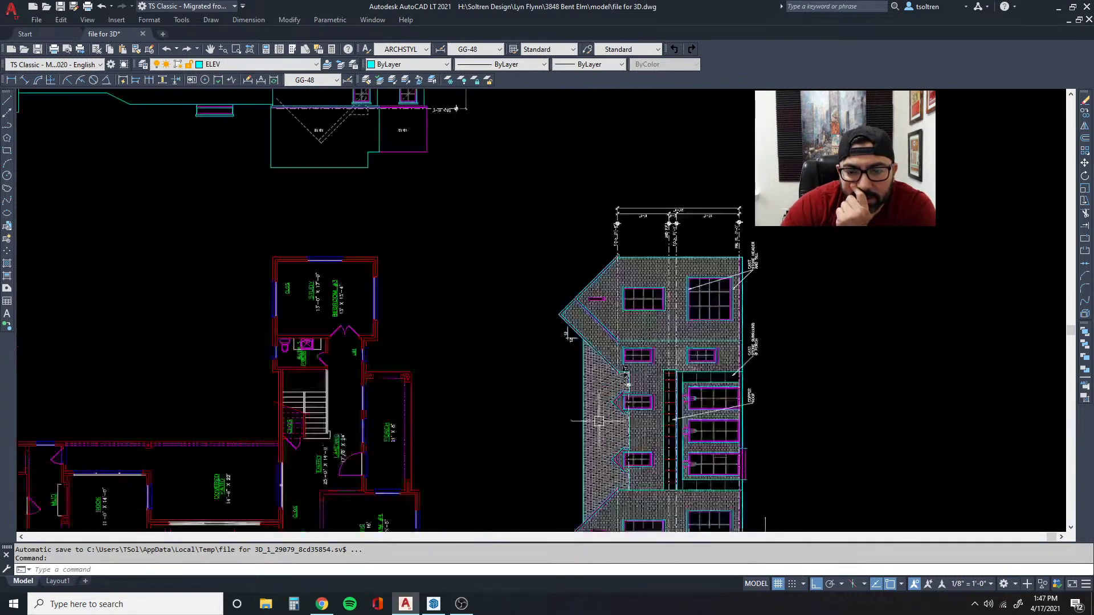
{"action": "scroll", "coordinate": [637, 417], "scroll_direction": "down", "scroll_amount": 5}
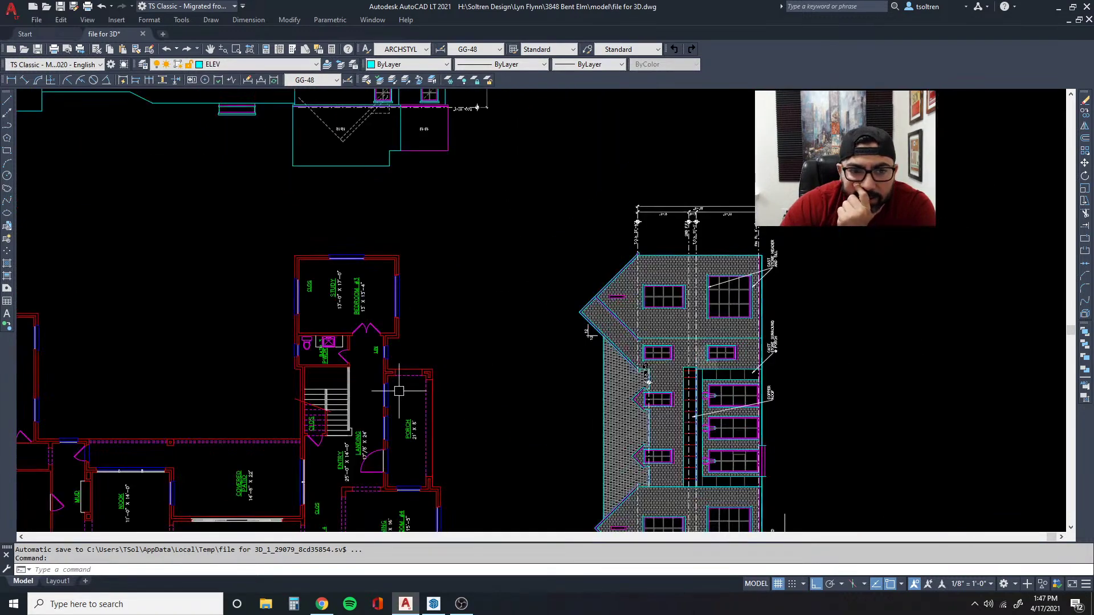
{"action": "mouse_move", "coordinate": [395, 377]}
{"action": "middle_mouse_down"}
{"action": "mouse_move", "coordinate": [514, 261]}
{"action": "mouse_move", "coordinate": [585, 217]}
{"action": "mouse_move", "coordinate": [538, 439]}
{"action": "middle_mouse_up"}
{"action": "scroll", "coordinate": [584, 216], "scroll_direction": "down", "scroll_amount": 5}
{"action": "middle_click_drag", "start_coordinate": [456, 365], "coordinate": [458, 484]}
{"action": "scroll", "coordinate": [437, 207], "scroll_direction": "up", "scroll_amount": 3}
{"action": "middle_click_drag", "start_coordinate": [437, 208], "coordinate": [496, 281]}
{"action": "middle_click_drag", "start_coordinate": [384, 224], "coordinate": [449, 300]}
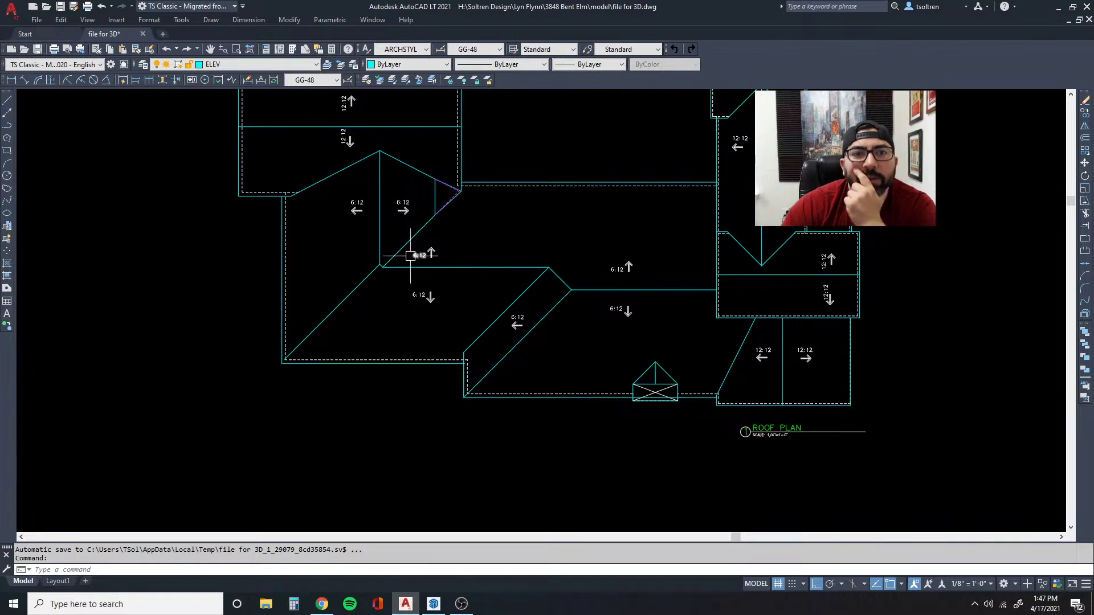
- Examine the roof plan and the left elevation for the layout and slopes of the roof sections
{"action": "scroll", "coordinate": [411, 255], "scroll_direction": "down", "scroll_amount": 3}
{"action": "middle_click_drag", "start_coordinate": [410, 256], "coordinate": [408, 289]}
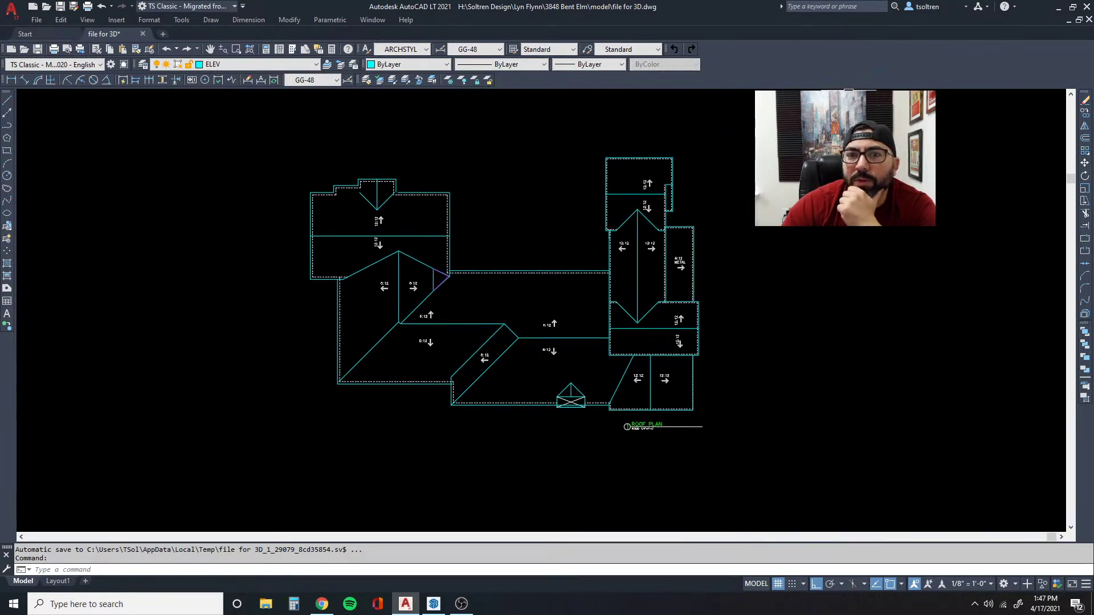
{"action": "scroll", "coordinate": [471, 192], "scroll_direction": "down", "scroll_amount": 5}
{"action": "middle_click_drag", "start_coordinate": [416, 371], "coordinate": [489, 170]}
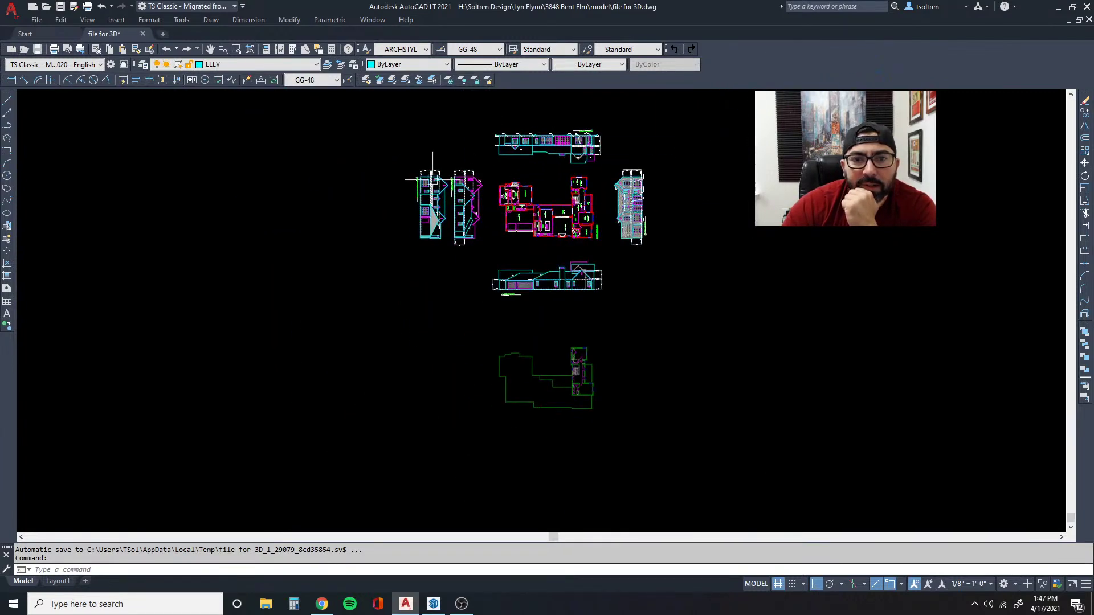
{"action": "scroll", "coordinate": [433, 180], "scroll_direction": "up", "scroll_amount": 6}
{"action": "mouse_move", "coordinate": [624, 204]}
{"action": "middle_mouse_down"}
{"action": "mouse_move", "coordinate": [529, 317]}
{"action": "mouse_move", "coordinate": [473, 320]}
{"action": "mouse_move", "coordinate": [347, 227]}
{"action": "mouse_move", "coordinate": [336, 187]}
{"action": "middle_mouse_up"}
{"action": "middle_click_drag", "start_coordinate": [549, 335], "coordinate": [552, 173]}
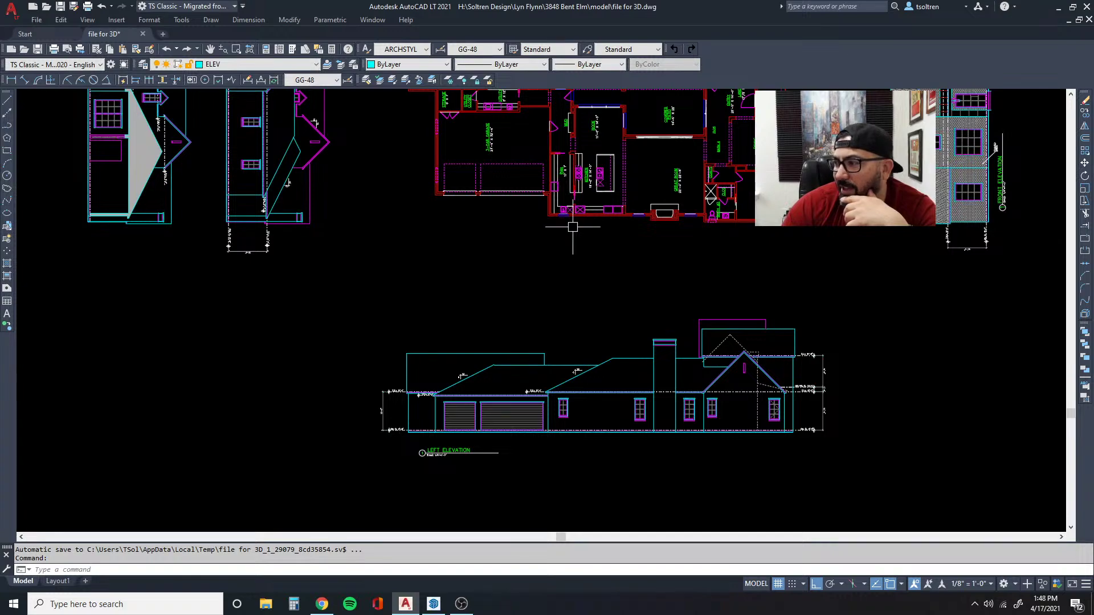
- Examine the rear elevation's eave details and gable slopes alongside the first-floor plan
{"action": "middle_click_drag", "start_coordinate": [560, 223], "coordinate": [592, 378]}
{"action": "mouse_move", "coordinate": [273, 244]}
{"action": "middle_mouse_down"}
{"action": "mouse_move", "coordinate": [323, 252]}
{"action": "mouse_move", "coordinate": [500, 239]}
{"action": "mouse_move", "coordinate": [326, 105]}
{"action": "mouse_move", "coordinate": [415, 270]}
{"action": "mouse_move", "coordinate": [416, 410]}
{"action": "middle_mouse_up"}
{"action": "scroll", "coordinate": [378, 362], "scroll_direction": "up", "scroll_amount": 8}
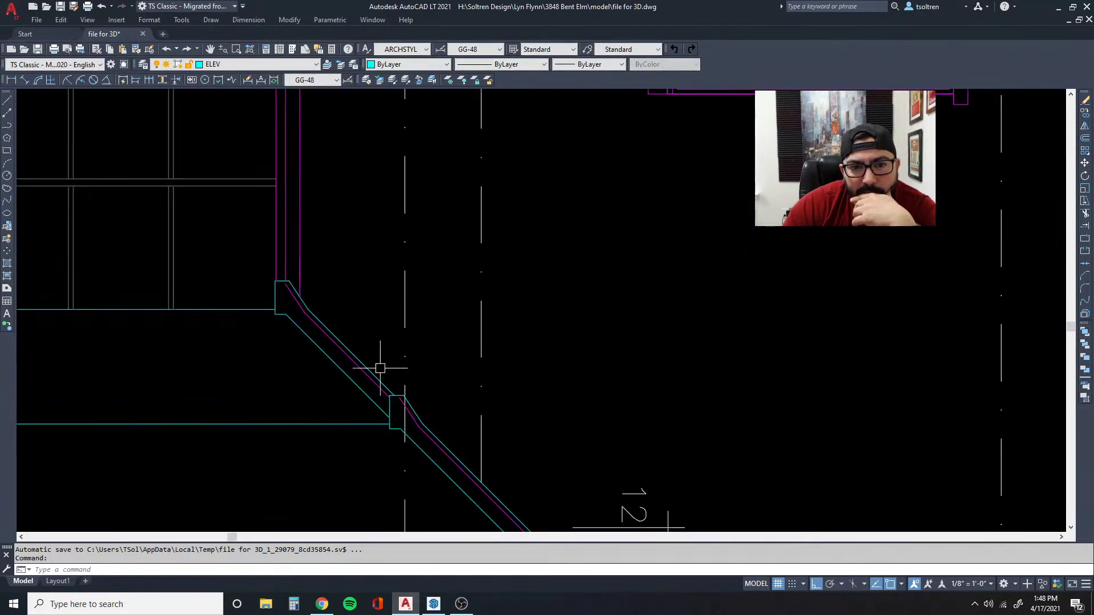
{"action": "scroll", "coordinate": [378, 185], "scroll_direction": "down", "scroll_amount": 4}
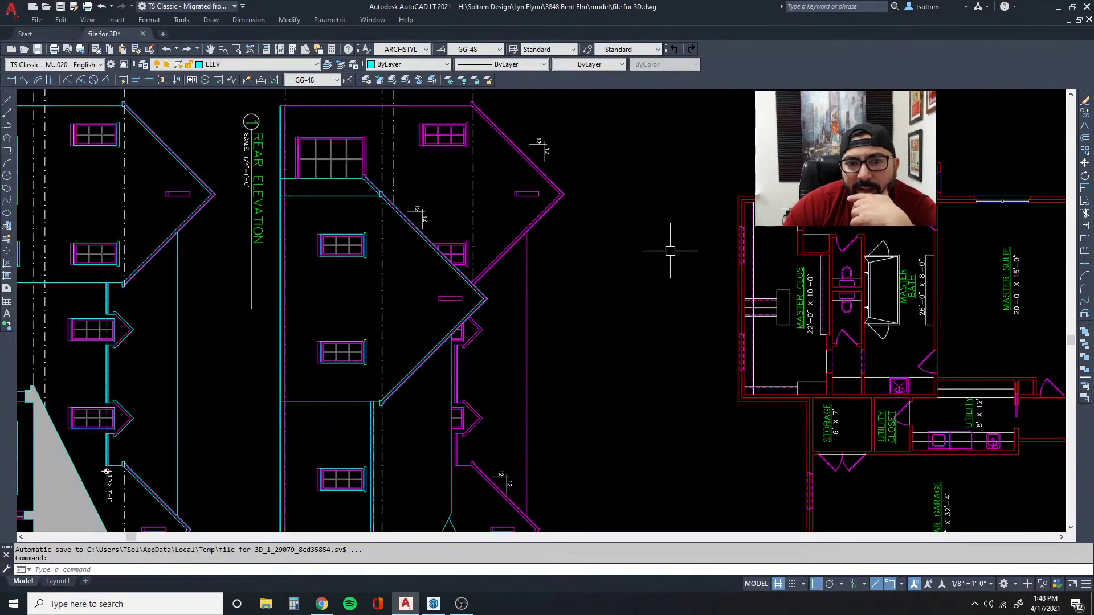
{"action": "middle_click_drag", "start_coordinate": [601, 306], "coordinate": [558, 249]}
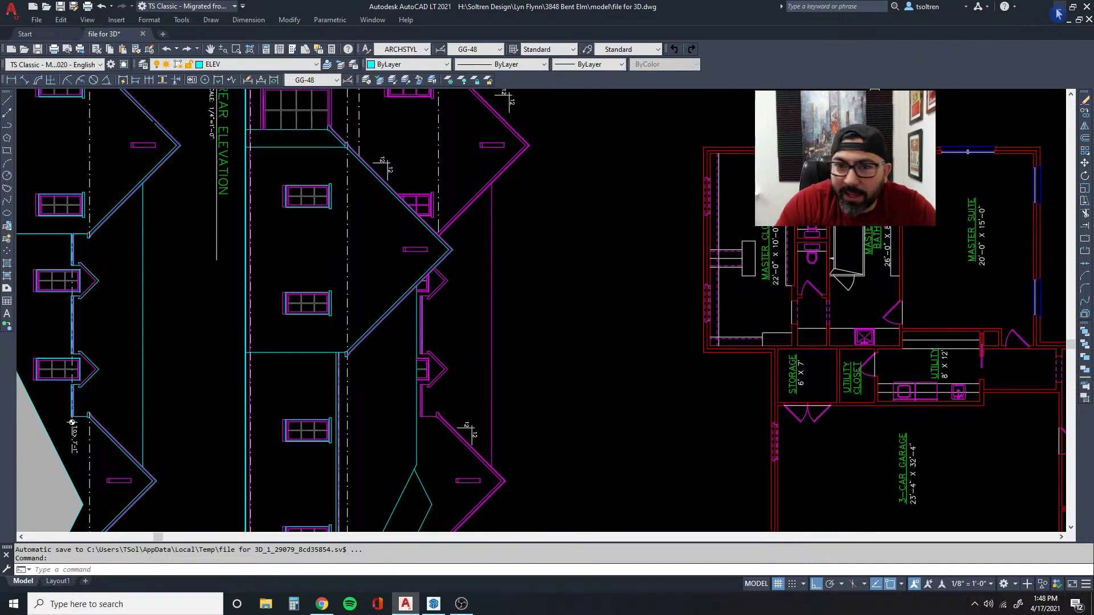
{"action": "scroll", "coordinate": [462, 416], "scroll_direction": "down", "scroll_amount": 4}
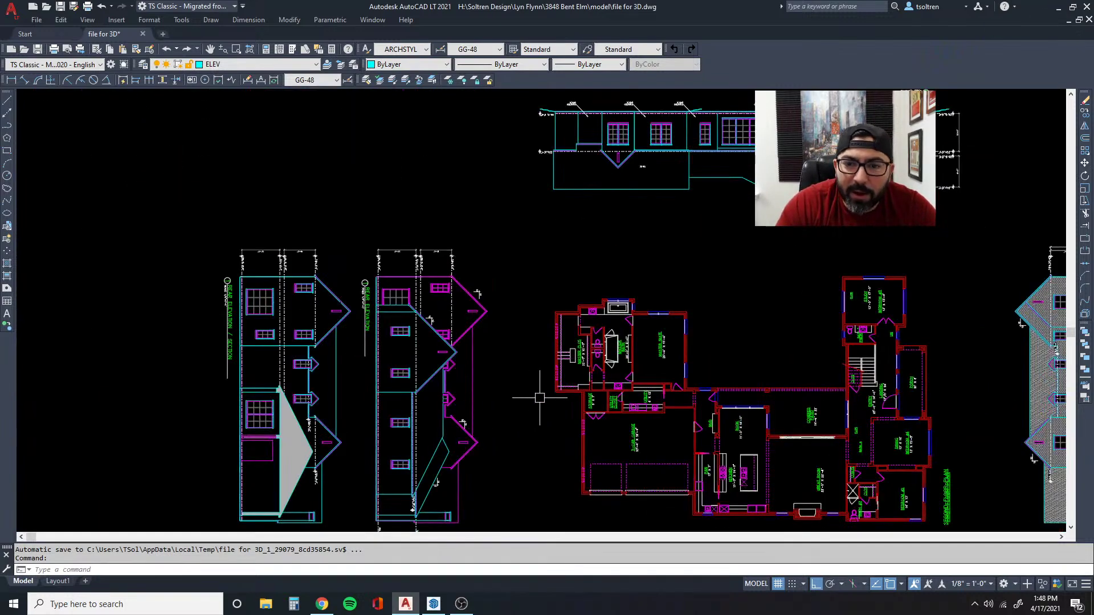
{"action": "middle_click_drag", "start_coordinate": [540, 398], "coordinate": [506, 366]}
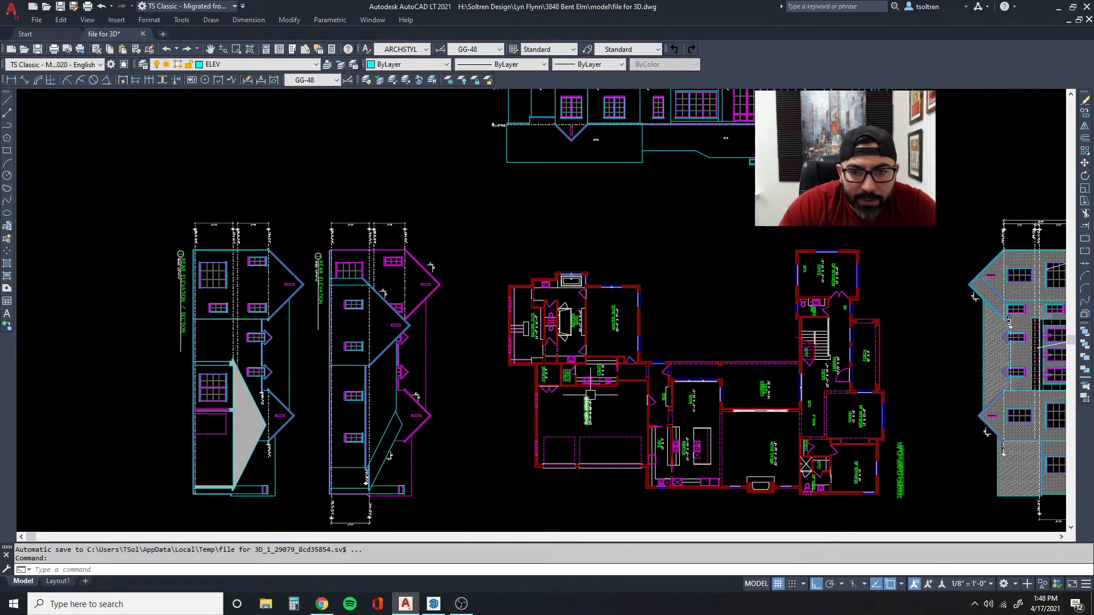
{"action": "mouse_move", "coordinate": [592, 241]}
{"action": "middle_mouse_down"}
{"action": "mouse_move", "coordinate": [548, 325]}
{"action": "mouse_move", "coordinate": [548, 306]}
{"action": "middle_mouse_up"}
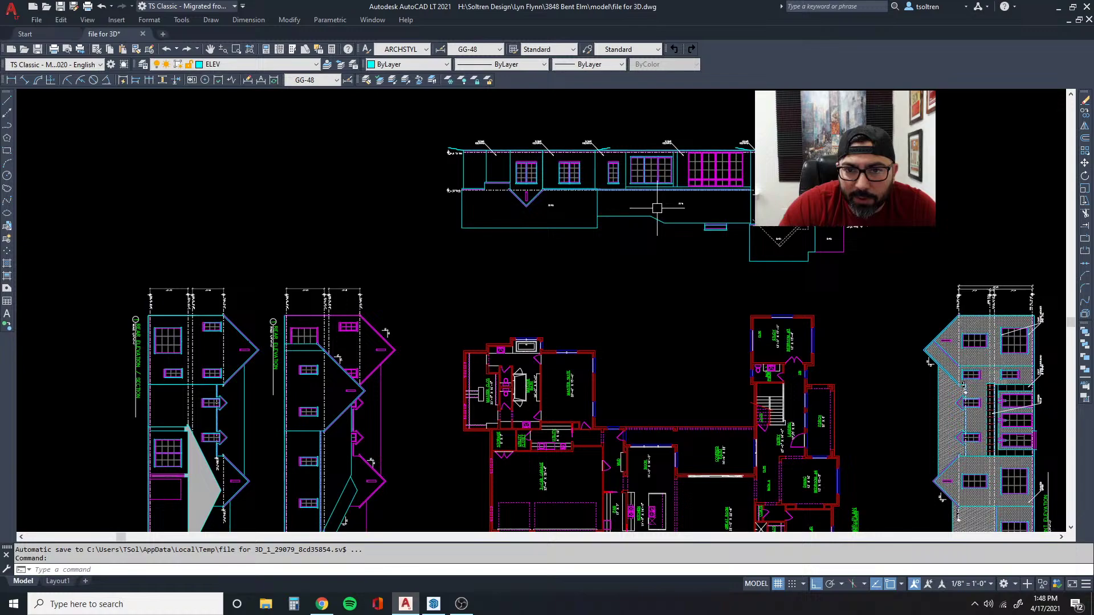
- Switch to the SketchUp house model and locate the roof profile groups on the master suite wing's walls
{"action": "left_click", "coordinate": [1057, 8]}
{"action": "scroll", "coordinate": [546, 307], "scroll_direction": "down", "scroll_amount": 5}
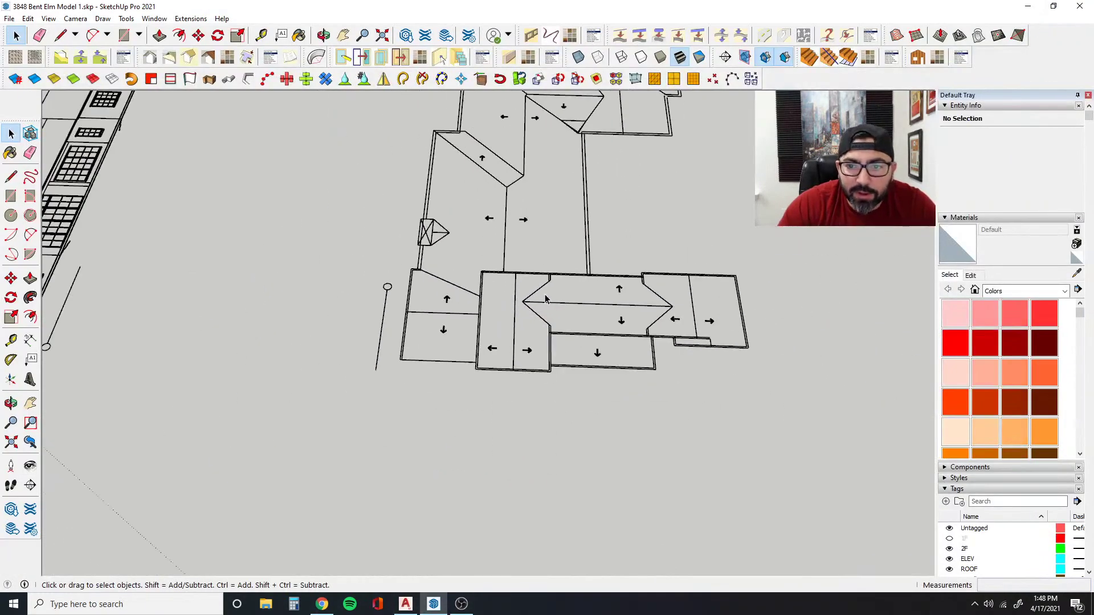
{"action": "scroll", "coordinate": [545, 307], "scroll_direction": "up", "scroll_amount": 4}
{"action": "scroll", "coordinate": [545, 302], "scroll_direction": "down", "scroll_amount": 6}
{"action": "middle_click_drag", "start_coordinate": [246, 301], "coordinate": [500, 295], "text": "shift"}
{"action": "scroll", "coordinate": [493, 296], "scroll_direction": "up", "scroll_amount": 5}
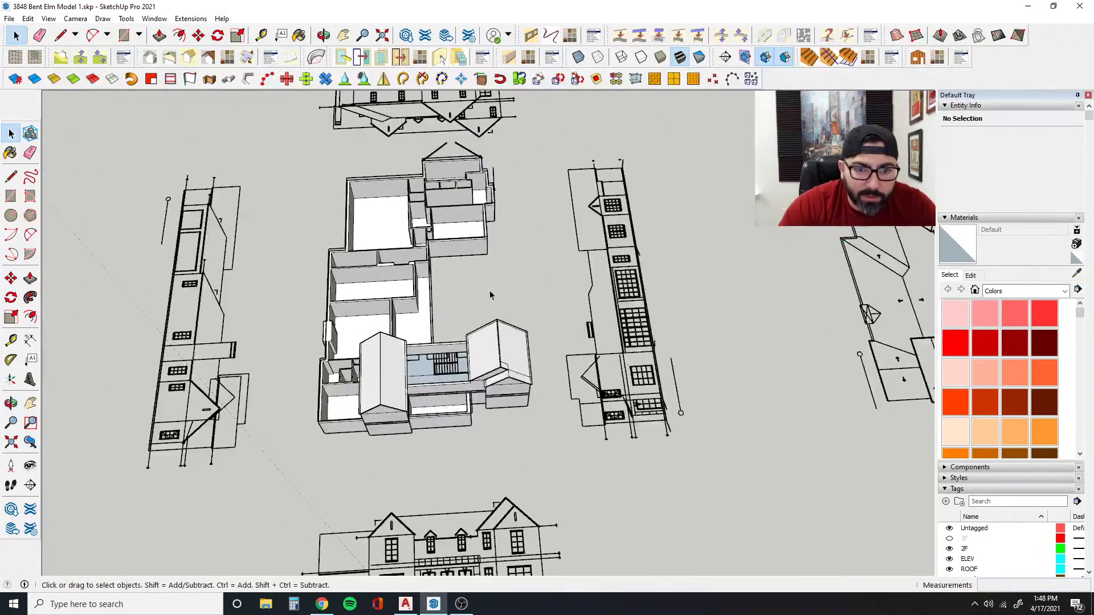
{"action": "middle_click_drag", "start_coordinate": [409, 358], "coordinate": [378, 274]}
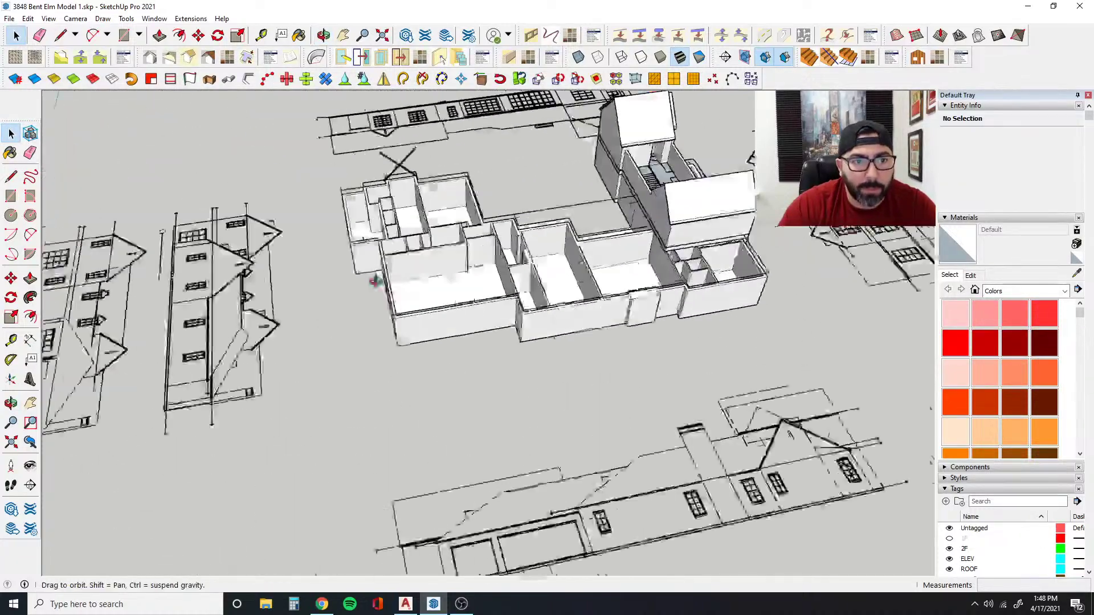
{"action": "scroll", "coordinate": [378, 259], "scroll_direction": "up", "scroll_amount": 6}
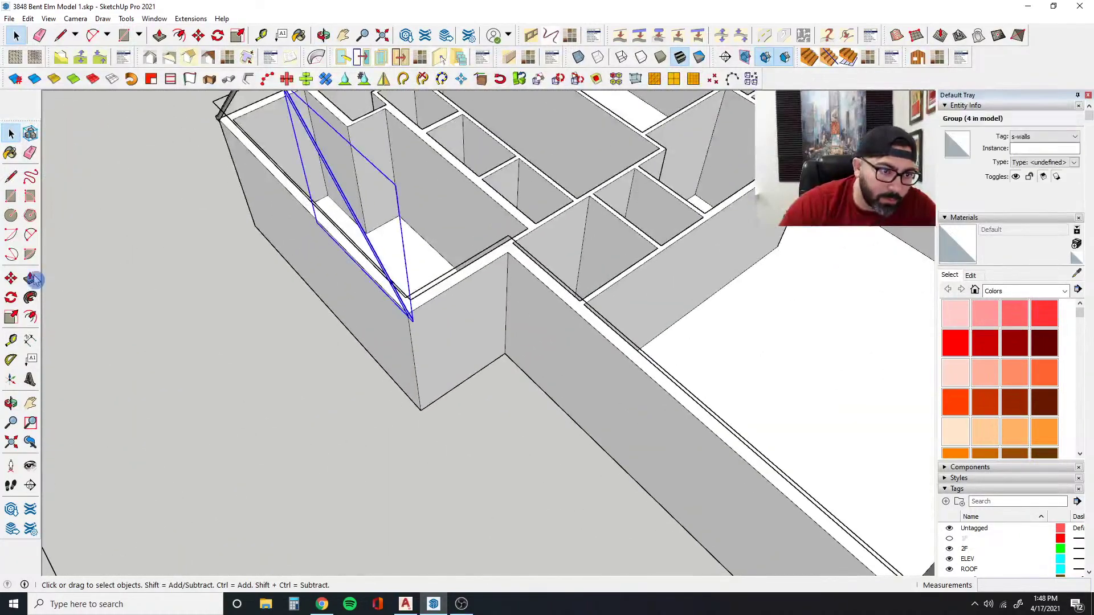
{"action": "middle_click_drag", "start_coordinate": [85, 279], "coordinate": [223, 319]}
- Copy the roof profile group from the master suite wing's stepped wall corner to the one-storey wall corner beside the two-storey block
{"action": "left_click", "coordinate": [13, 132]}
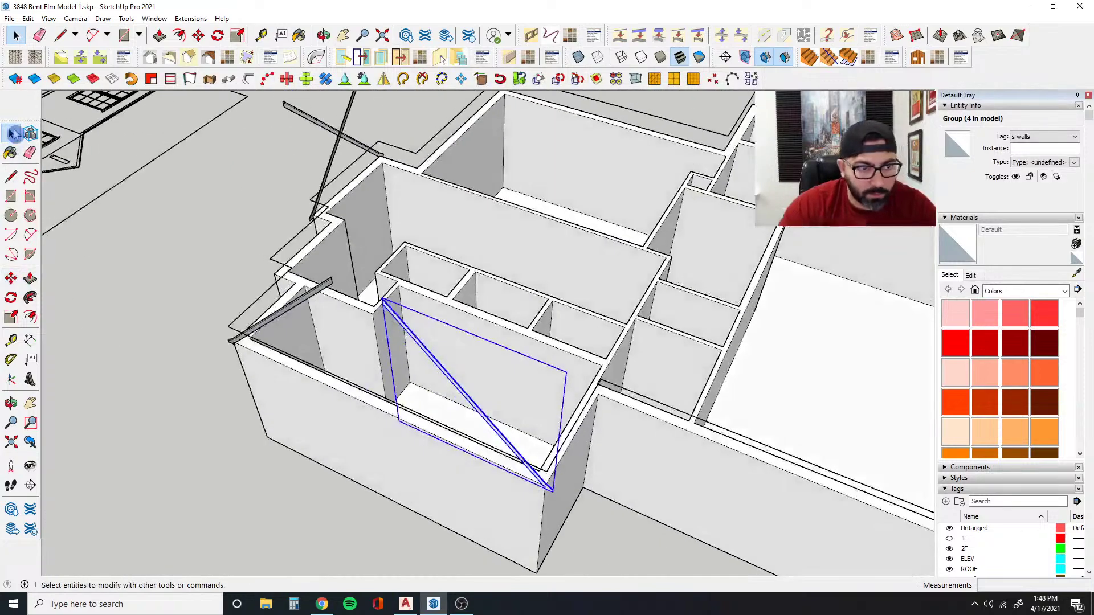
{"action": "middle_click_drag", "start_coordinate": [120, 186], "coordinate": [73, 245]}
{"action": "scroll", "coordinate": [239, 236], "scroll_direction": "up", "scroll_amount": 5}
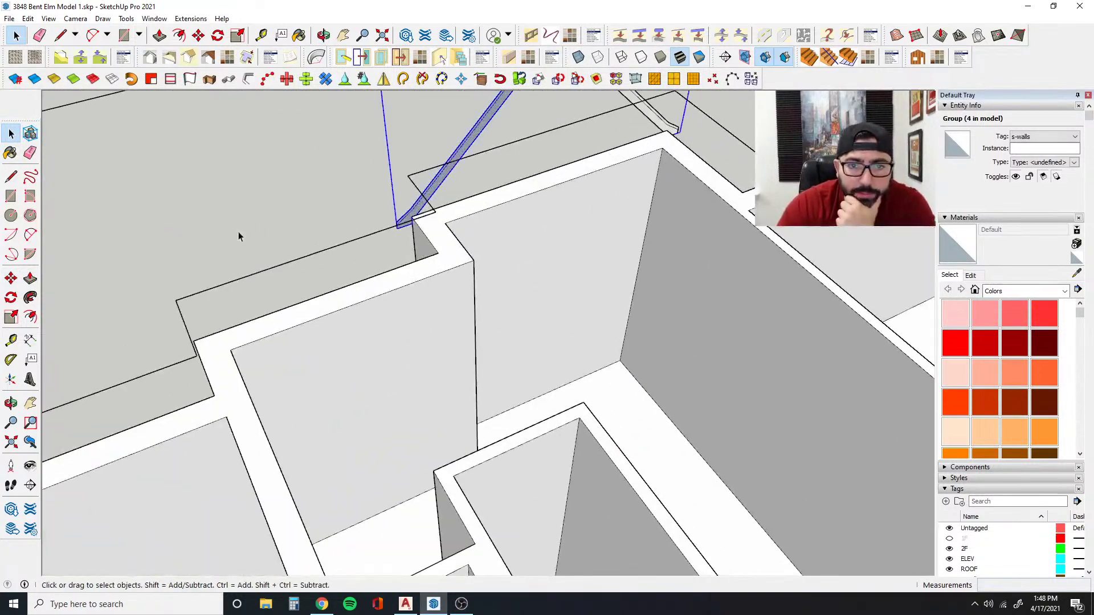
{"action": "scroll", "coordinate": [392, 211], "scroll_direction": "up", "scroll_amount": 2}
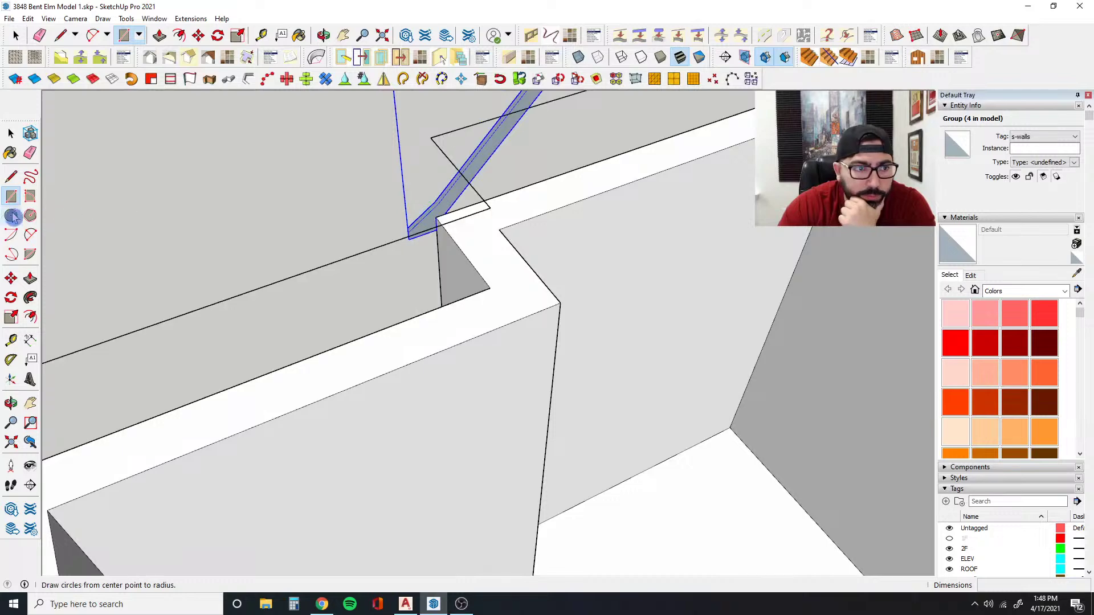
{"action": "left_click", "coordinate": [13, 279]}
{"action": "scroll", "coordinate": [419, 227], "scroll_direction": "up", "scroll_amount": 1}
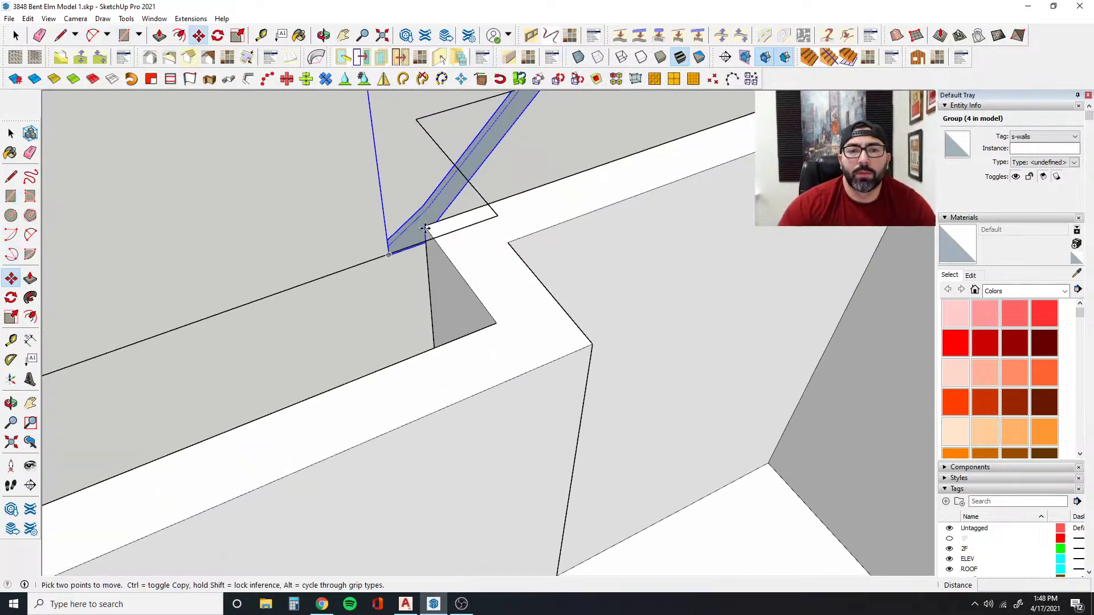
{"action": "left_click", "coordinate": [425, 226]}
{"action": "key", "text": "ctrl"}
{"action": "scroll", "coordinate": [410, 245], "scroll_direction": "down", "scroll_amount": 6}
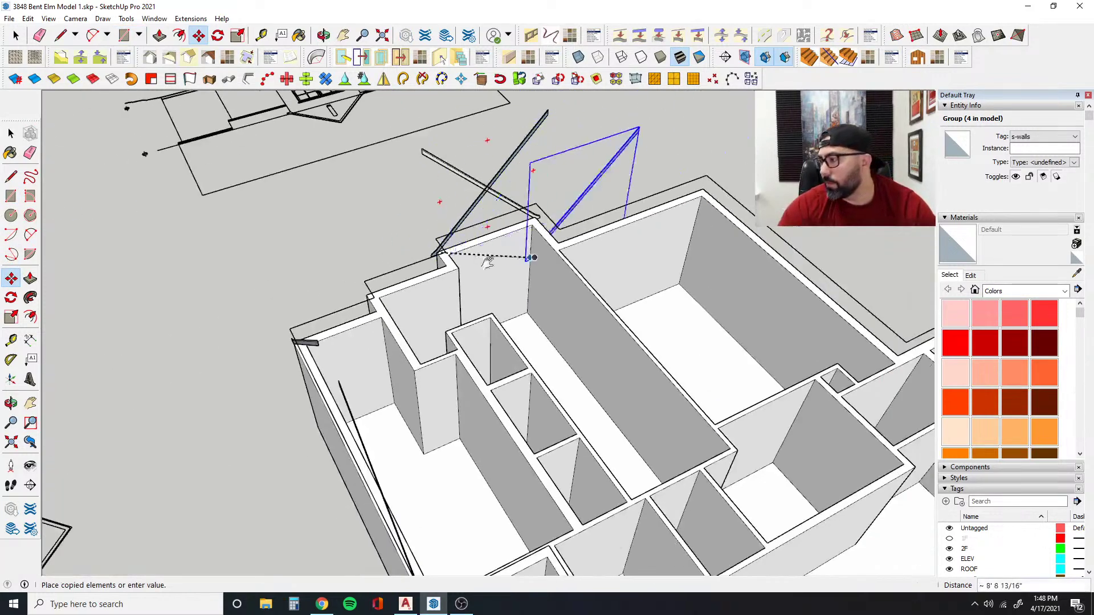
{"action": "scroll", "coordinate": [316, 267], "scroll_direction": "down", "scroll_amount": 1}
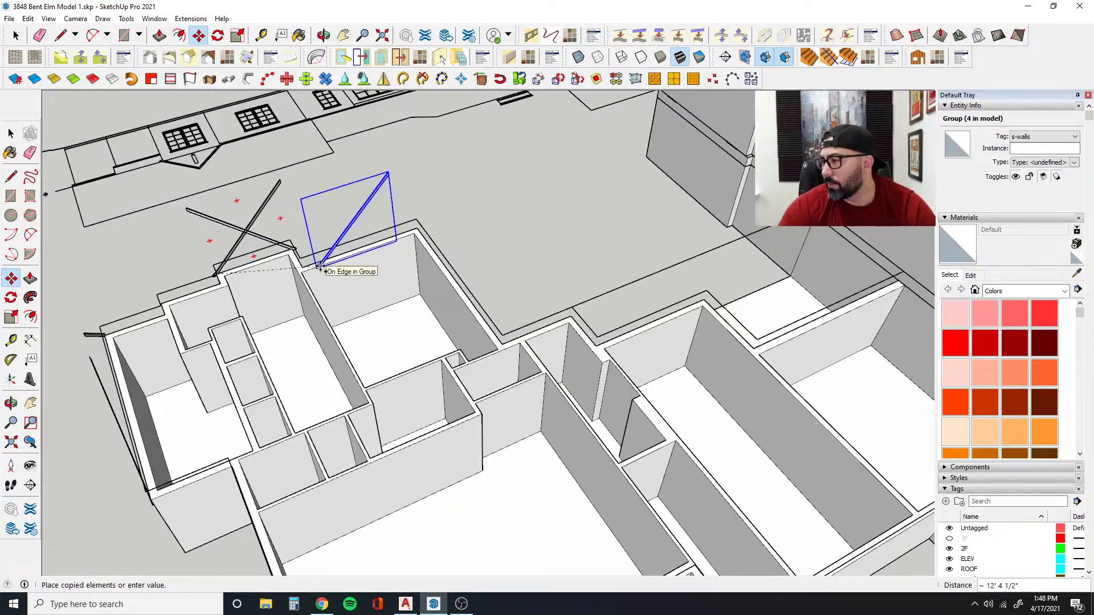
{"action": "middle_click_drag", "start_coordinate": [341, 264], "coordinate": [11, 254], "text": "shift"}
{"action": "middle_click_drag", "start_coordinate": [438, 268], "coordinate": [228, 284]}
{"action": "scroll", "coordinate": [380, 398], "scroll_direction": "up", "scroll_amount": 4}
{"action": "left_click", "coordinate": [305, 447]}
- Copy the roof profile along the one-storey wall to that wall's opposite outer corner
{"action": "scroll", "coordinate": [310, 449], "scroll_direction": "up", "scroll_amount": 2}
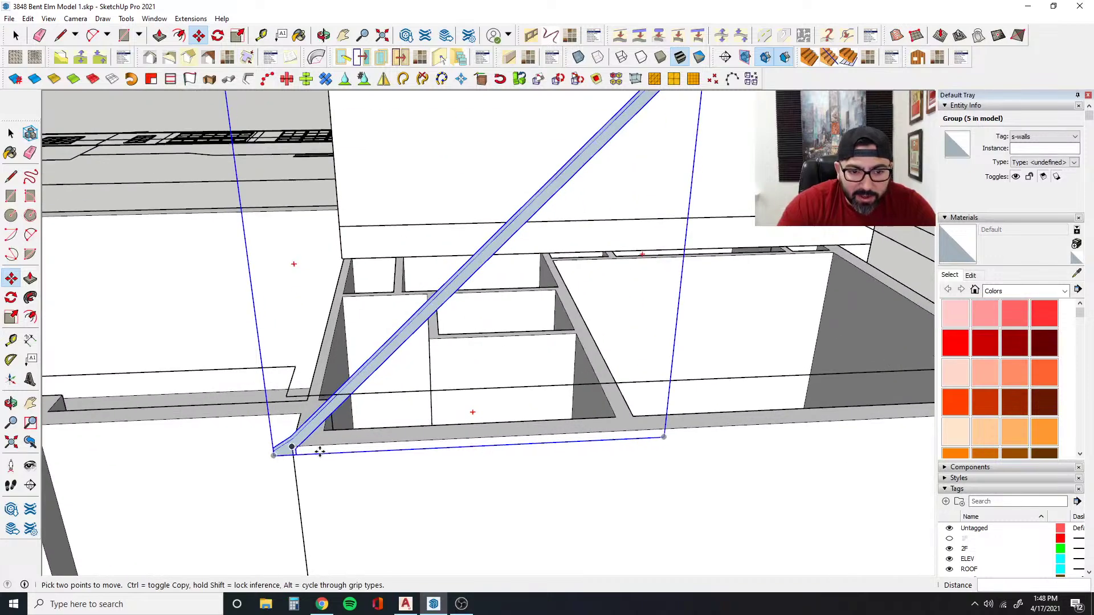
{"action": "key", "text": "ctrl"}
{"action": "left_click", "coordinate": [293, 448]}
{"action": "middle_click_drag", "start_coordinate": [661, 436], "coordinate": [159, 440], "text": "shift"}
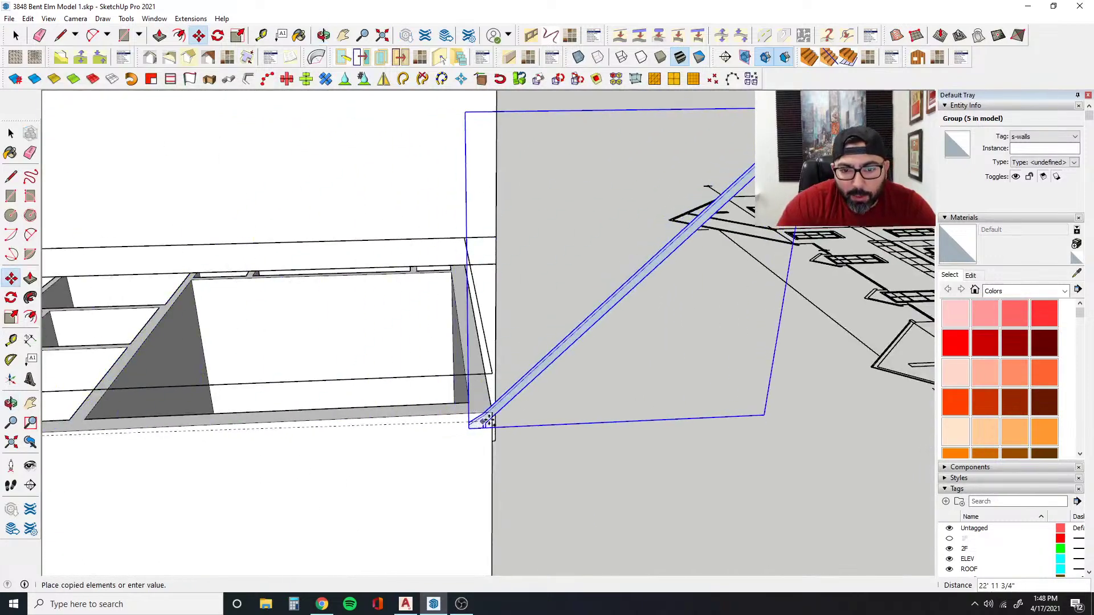
- Rotate the newly copied roof profile 180 degrees about the wall corner so it slopes toward the other profile
{"action": "left_click", "coordinate": [15, 297]}
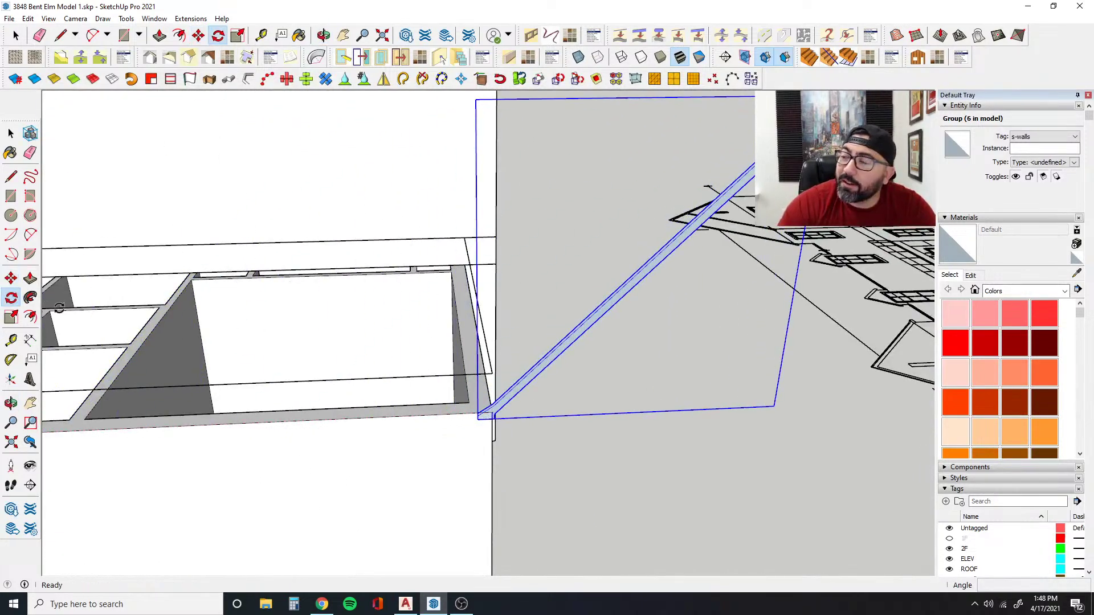
{"action": "middle_click_drag", "start_coordinate": [456, 279], "coordinate": [86, 495]}
{"action": "middle_click_drag", "start_coordinate": [684, 284], "coordinate": [453, 345]}
{"action": "scroll", "coordinate": [450, 337], "scroll_direction": "up", "scroll_amount": 3}
{"action": "scroll", "coordinate": [446, 329], "scroll_direction": "up", "scroll_amount": 1}
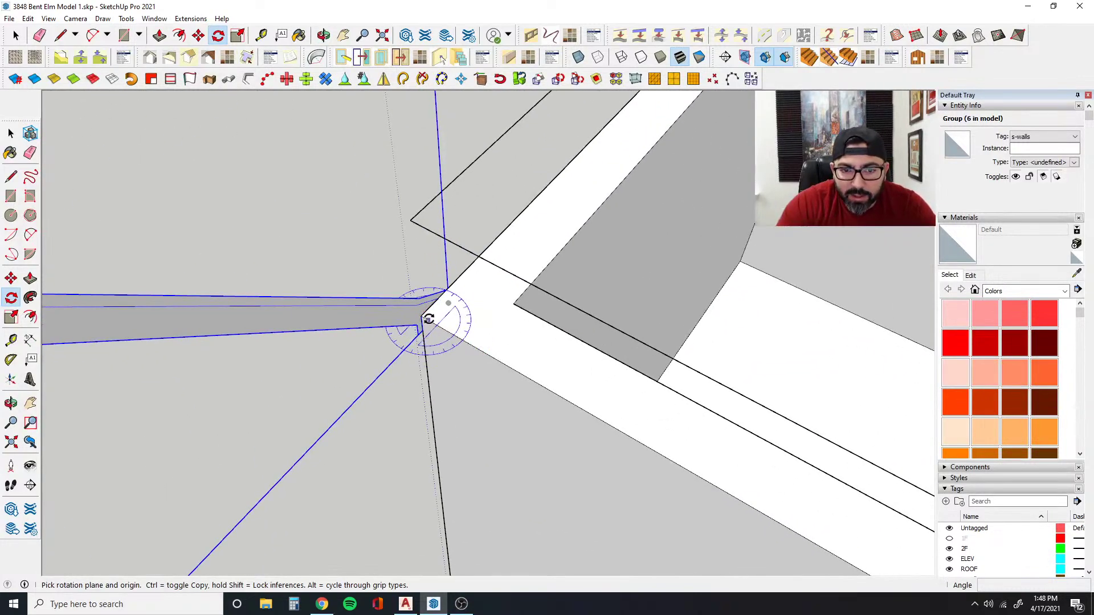
{"action": "left_click", "coordinate": [422, 317]}
{"action": "left_click", "coordinate": [463, 313]}
{"action": "type", "text": "180"}
{"action": "key", "text": "Return"}
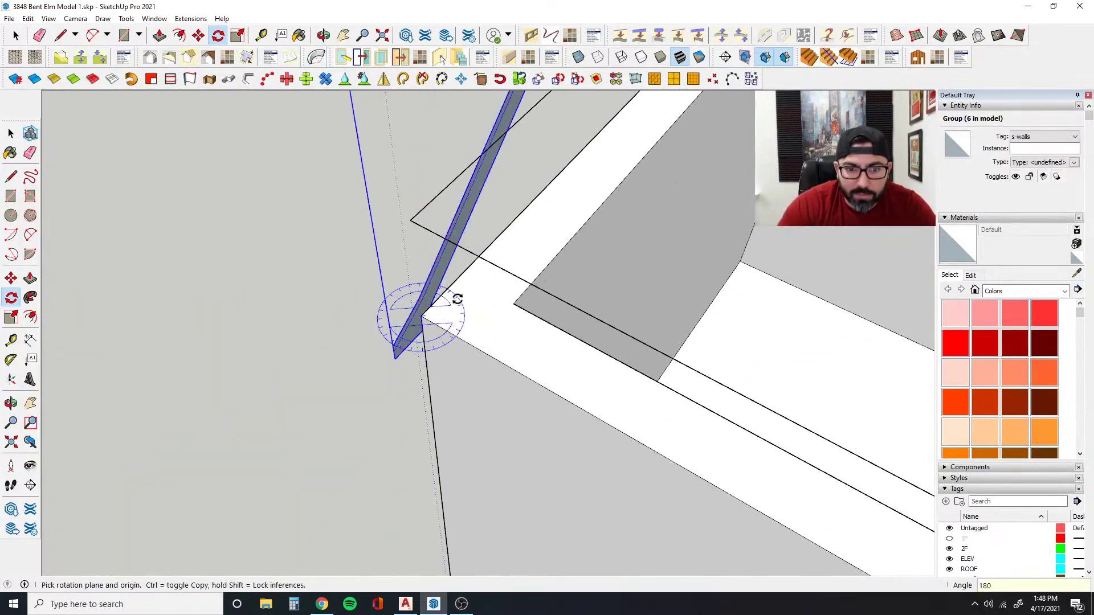
{"action": "left_click", "coordinate": [11, 133]}
- Open the rotated roof profile group for editing and extrude its main face about 15' 8 1/16"
{"action": "middle_click_drag", "start_coordinate": [341, 284], "coordinate": [750, 311]}
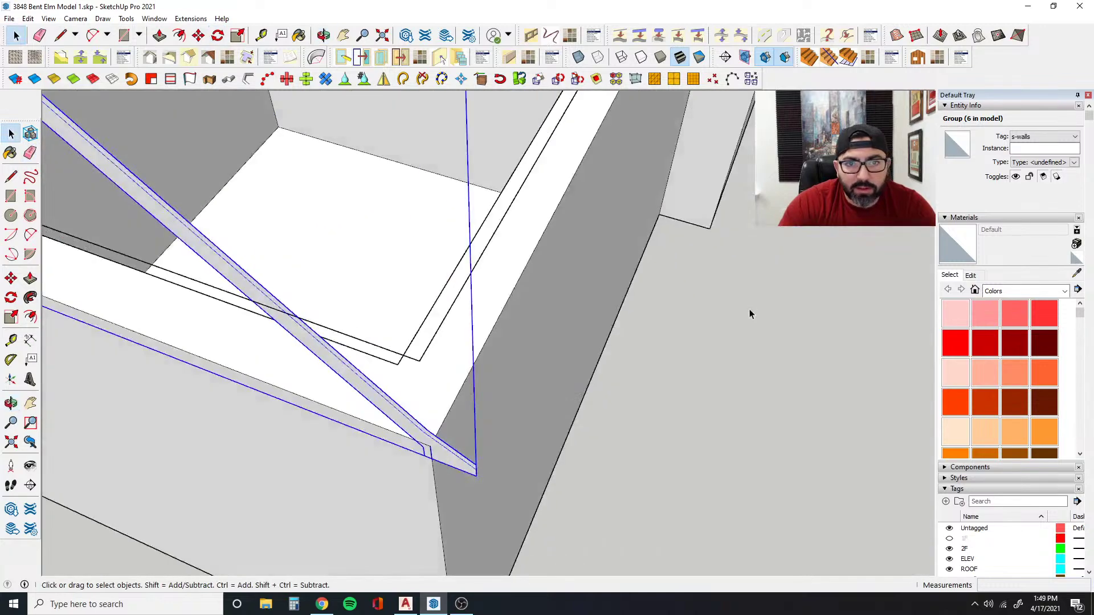
{"action": "scroll", "coordinate": [750, 310], "scroll_direction": "down", "scroll_amount": 6}
{"action": "middle_click_drag", "start_coordinate": [476, 317], "coordinate": [639, 328]}
{"action": "middle_click_drag", "start_coordinate": [537, 364], "coordinate": [463, 368]}
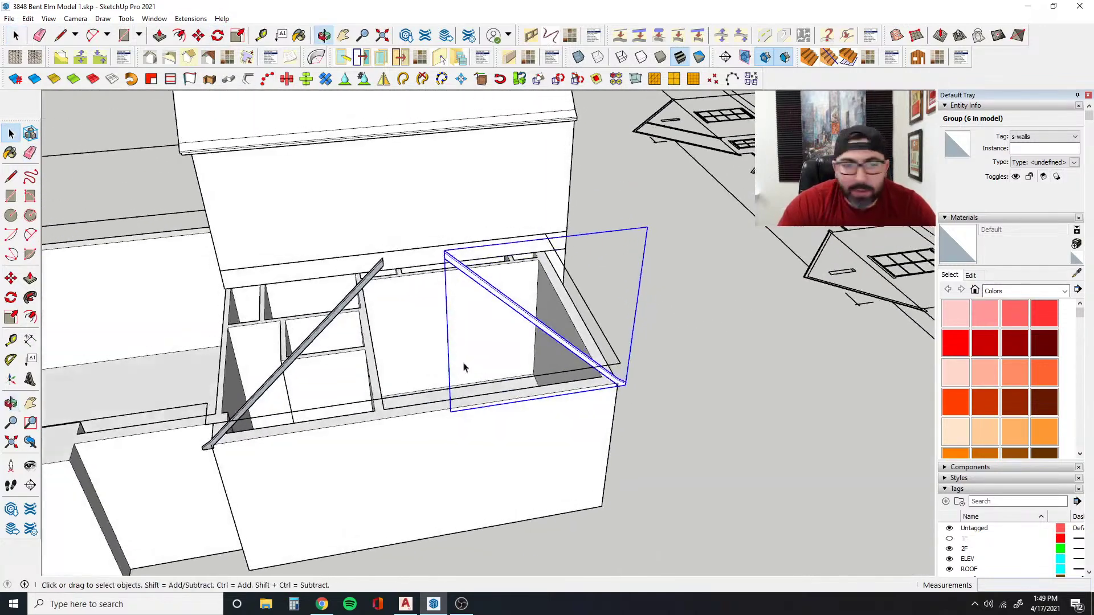
{"action": "scroll", "coordinate": [473, 268], "scroll_direction": "up", "scroll_amount": 4}
{"action": "key", "text": "Return"}
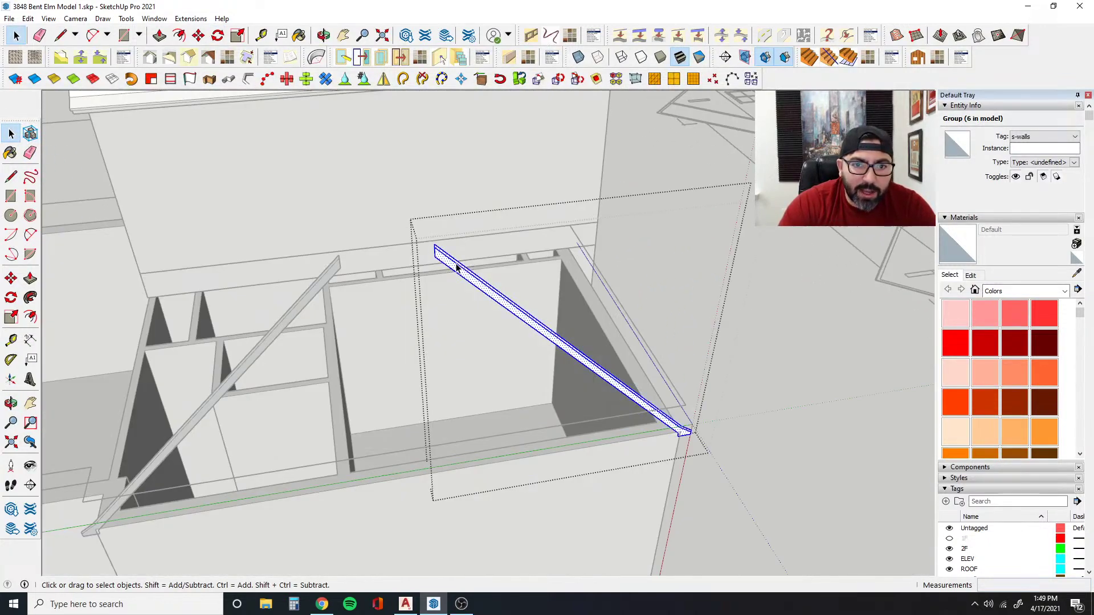
{"action": "left_click", "coordinate": [30, 278]}
{"action": "scroll", "coordinate": [435, 283], "scroll_direction": "up", "scroll_amount": 2}
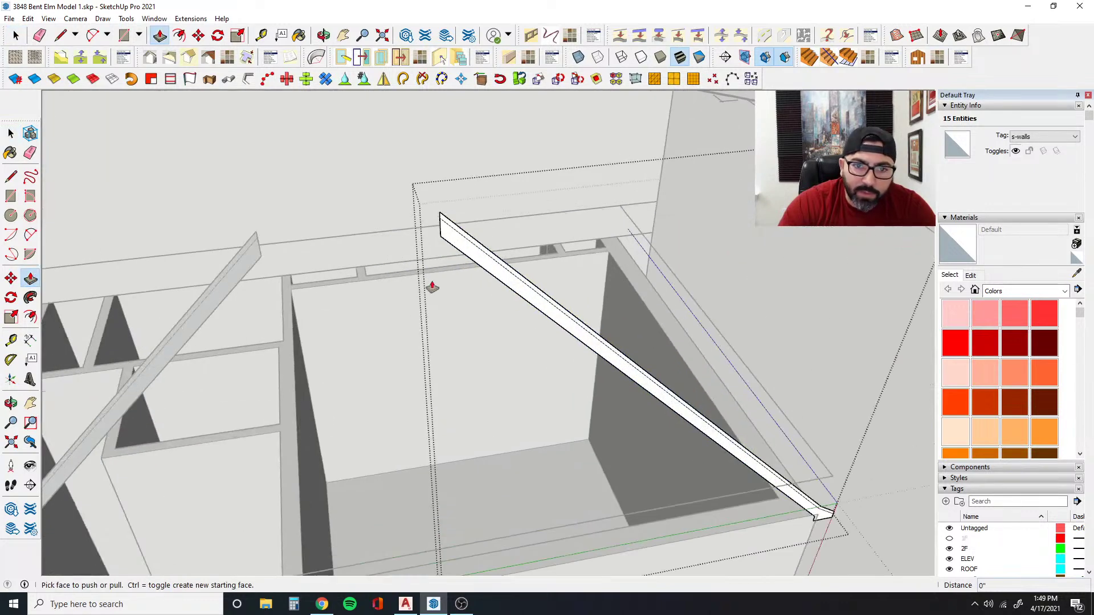
{"action": "left_click", "coordinate": [464, 263]}
{"action": "left_click", "coordinate": [577, 151]}
{"action": "scroll", "coordinate": [482, 213], "scroll_direction": "up", "scroll_amount": 2}
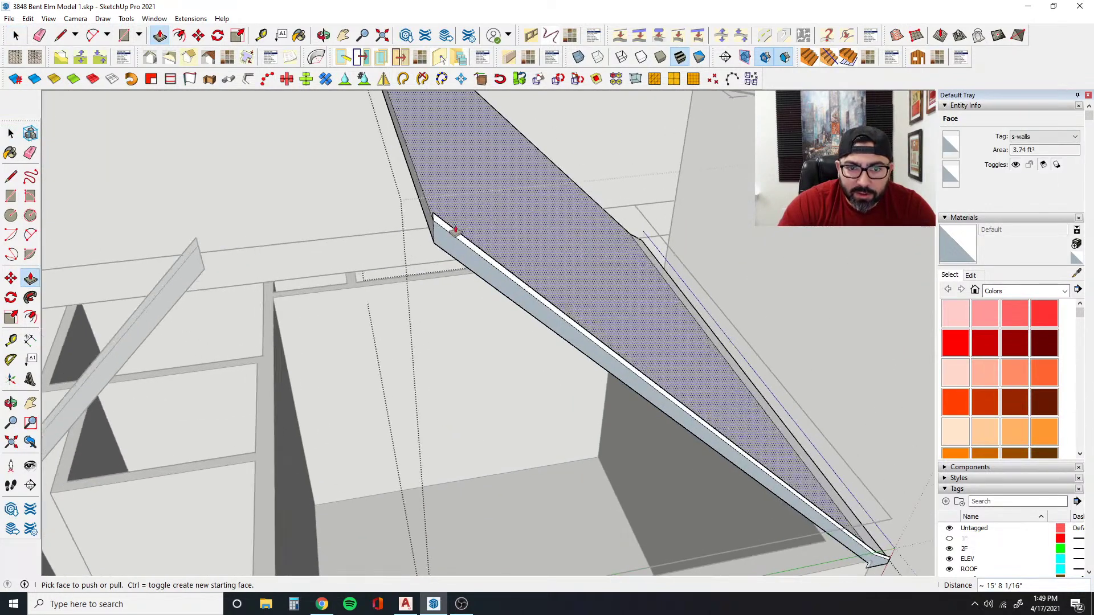
- Extrude the remaining narrow face of the roof profile about 15' 8 1/16" to match the slab
{"action": "left_click", "coordinate": [455, 233]}
{"action": "left_click", "coordinate": [647, 144]}
{"action": "scroll", "coordinate": [379, 239], "scroll_direction": "down", "scroll_amount": 3}
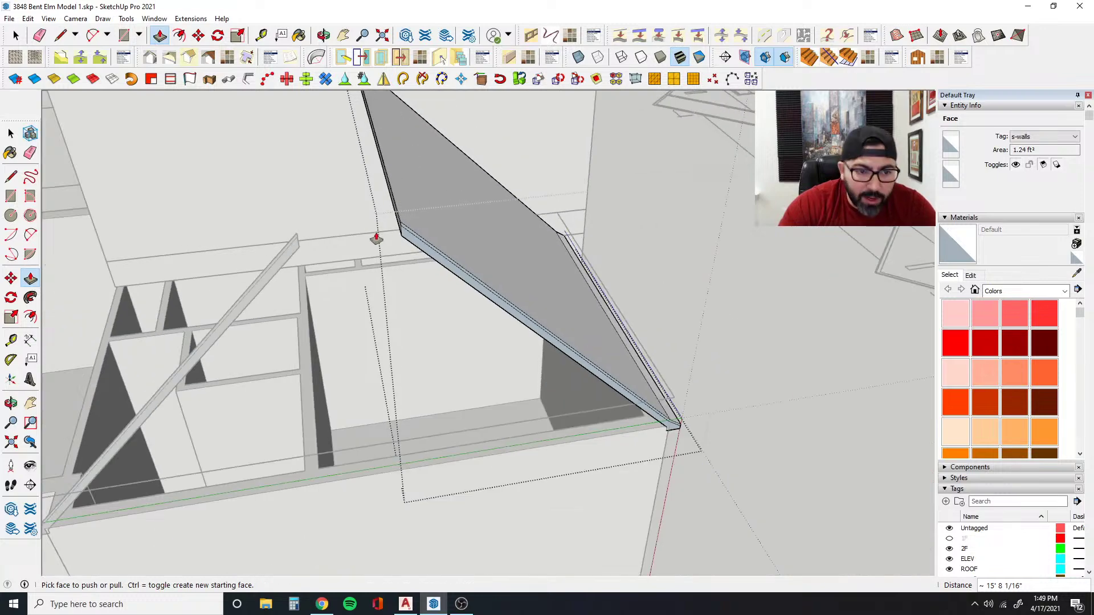
{"action": "key", "text": "space"}
- Push the roof slab's underside face 3" toward the dividing edge at its upper end, using a new starting face
{"action": "scroll", "coordinate": [399, 239], "scroll_direction": "up", "scroll_amount": 3}
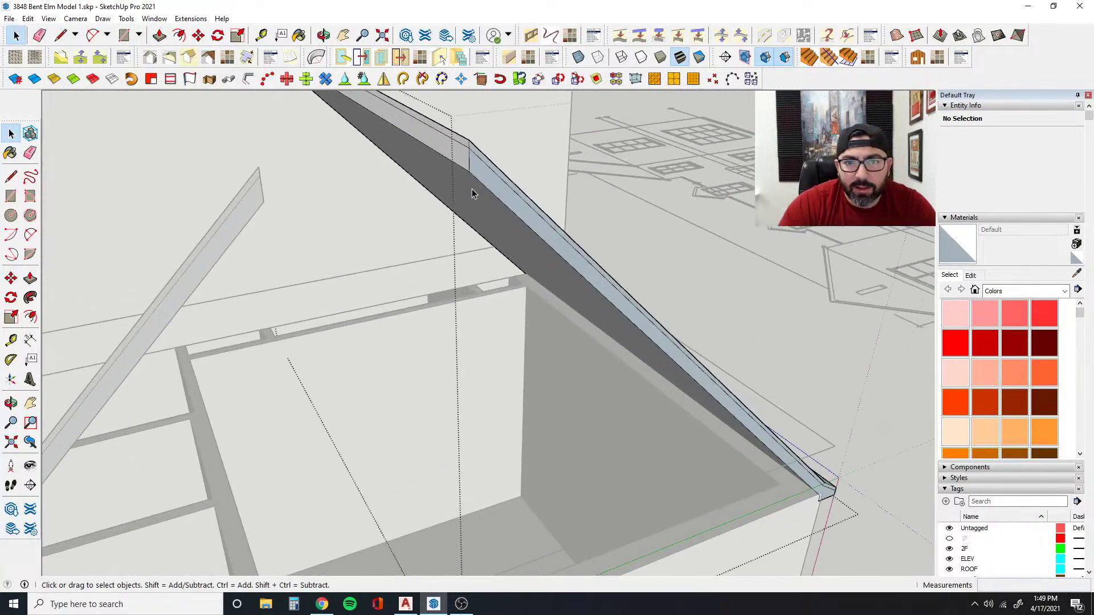
{"action": "double_click", "coordinate": [472, 189]}
{"action": "left_click", "coordinate": [31, 279]}
{"action": "middle_click_drag", "start_coordinate": [393, 197], "coordinate": [386, 173]}
{"action": "scroll", "coordinate": [400, 272], "scroll_direction": "up", "scroll_amount": 3}
{"action": "key", "text": "ctrl"}
{"action": "left_click", "coordinate": [299, 382]}
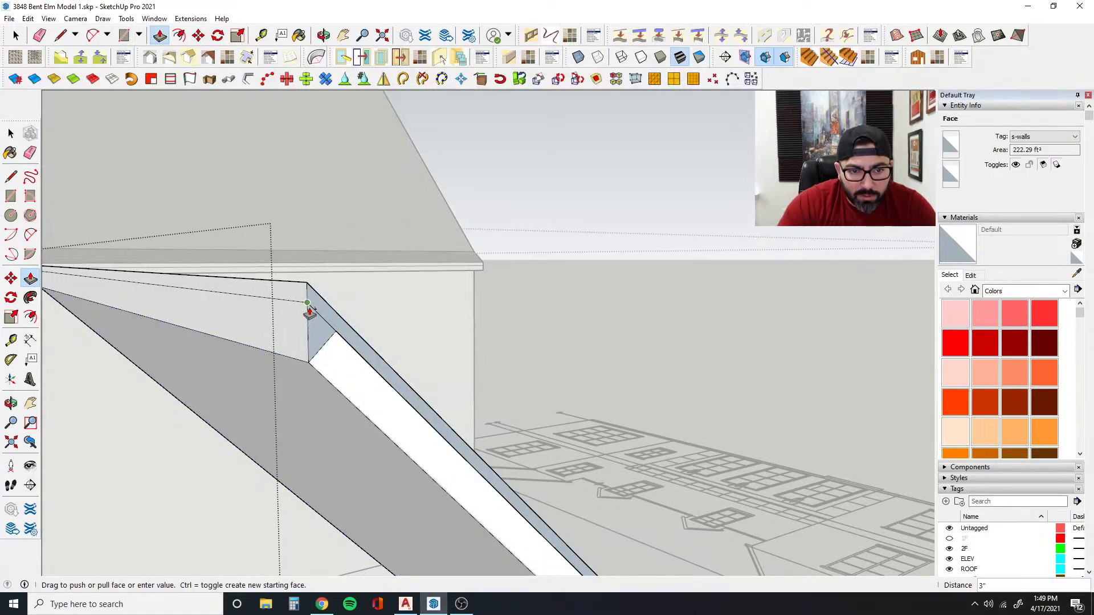
{"action": "left_click", "coordinate": [310, 312]}
{"action": "middle_click_drag", "start_coordinate": [317, 313], "coordinate": [342, 329]}
{"action": "left_click", "coordinate": [339, 316]}
{"action": "left_click", "coordinate": [313, 327]}
{"action": "left_click", "coordinate": [342, 330]}
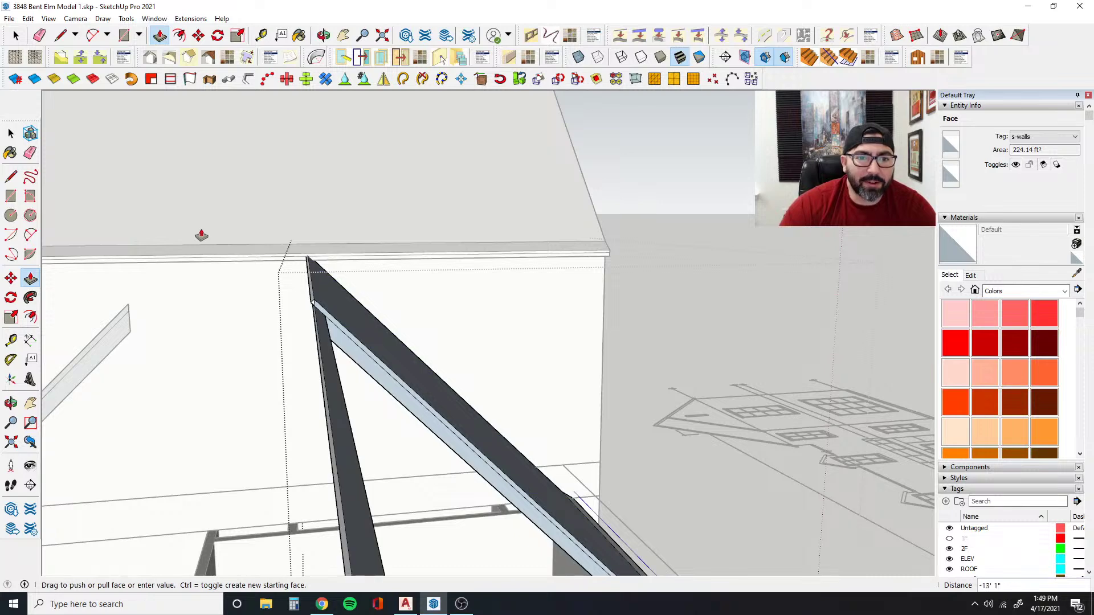
{"action": "middle_click_drag", "start_coordinate": [268, 361], "coordinate": [381, 345]}
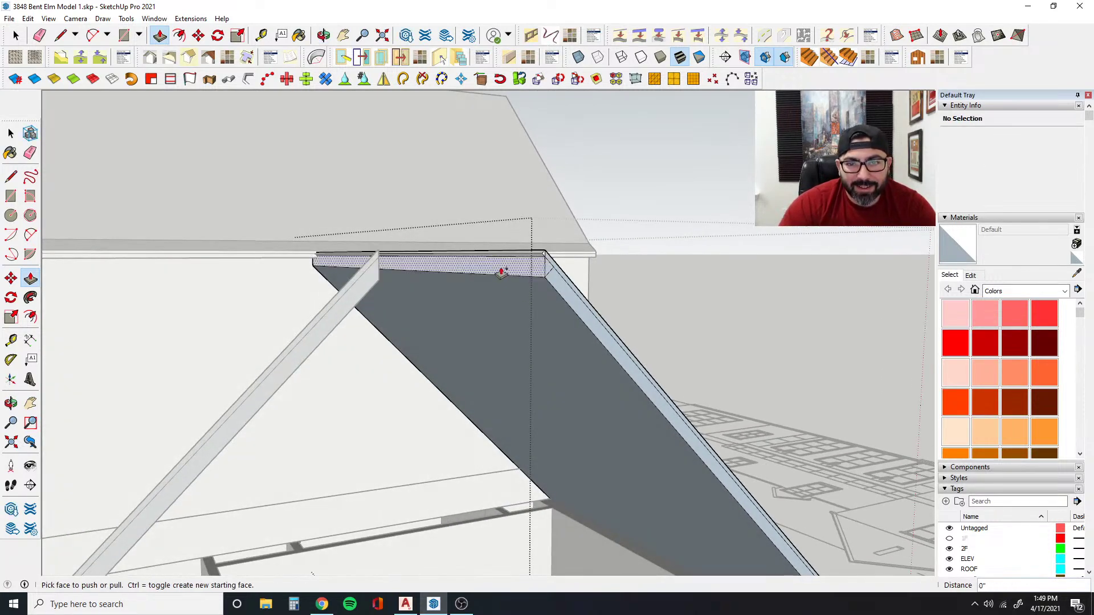
- Extend the upper end of the roof slab, its thin top layer about 4' 8 13/16" and the layer beneath about 4' 11 1/2"
{"action": "left_click", "coordinate": [30, 153]}
{"action": "mouse_move", "coordinate": [463, 281]}
{"action": "middle_mouse_down"}
{"action": "mouse_move", "coordinate": [577, 249]}
{"action": "mouse_move", "coordinate": [583, 224]}
{"action": "mouse_move", "coordinate": [481, 292]}
{"action": "mouse_move", "coordinate": [180, 277]}
{"action": "middle_mouse_up"}
{"action": "left_click", "coordinate": [29, 279]}
{"action": "middle_click_drag", "start_coordinate": [454, 310], "coordinate": [419, 282]}
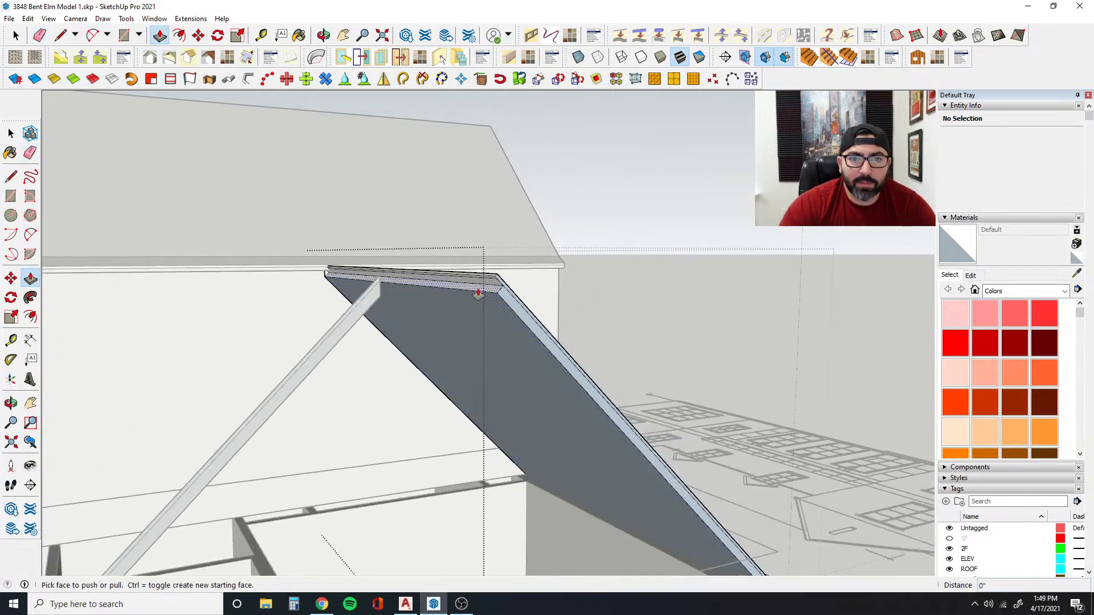
{"action": "left_click", "coordinate": [416, 282]}
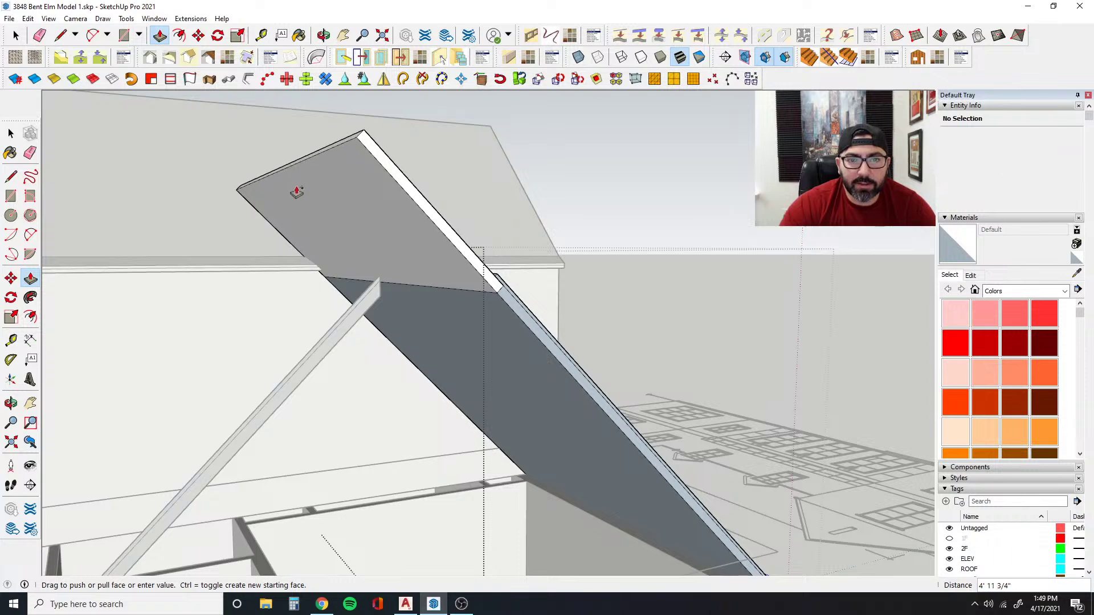
{"action": "key", "text": "Escape"}
{"action": "middle_click_drag", "start_coordinate": [295, 188], "coordinate": [471, 358]}
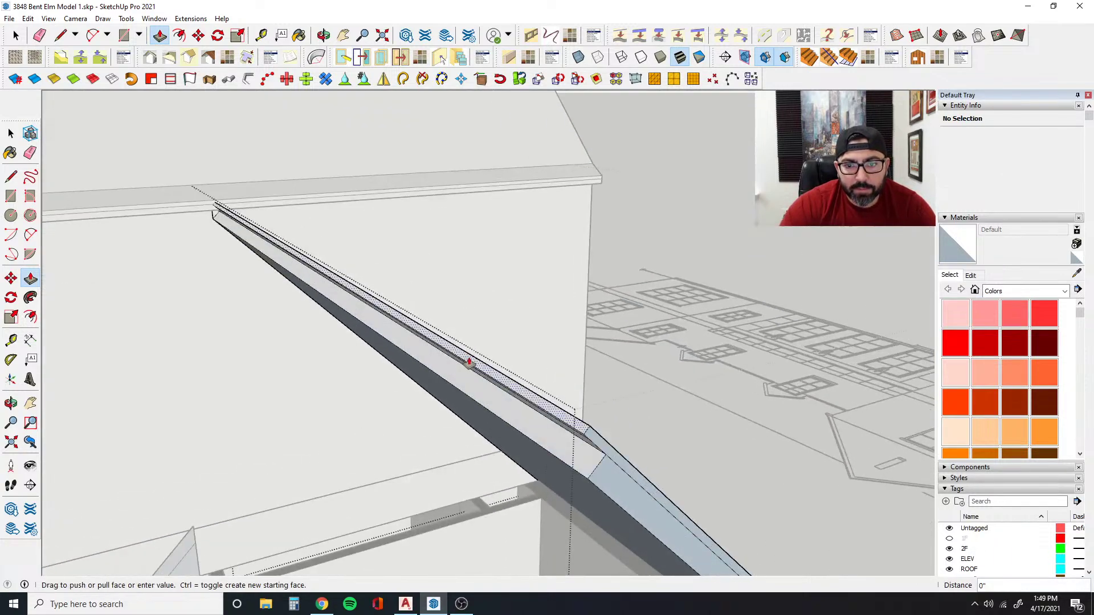
{"action": "scroll", "coordinate": [379, 291], "scroll_direction": "down", "scroll_amount": 3}
{"action": "middle_click_drag", "start_coordinate": [239, 234], "coordinate": [169, 278]}
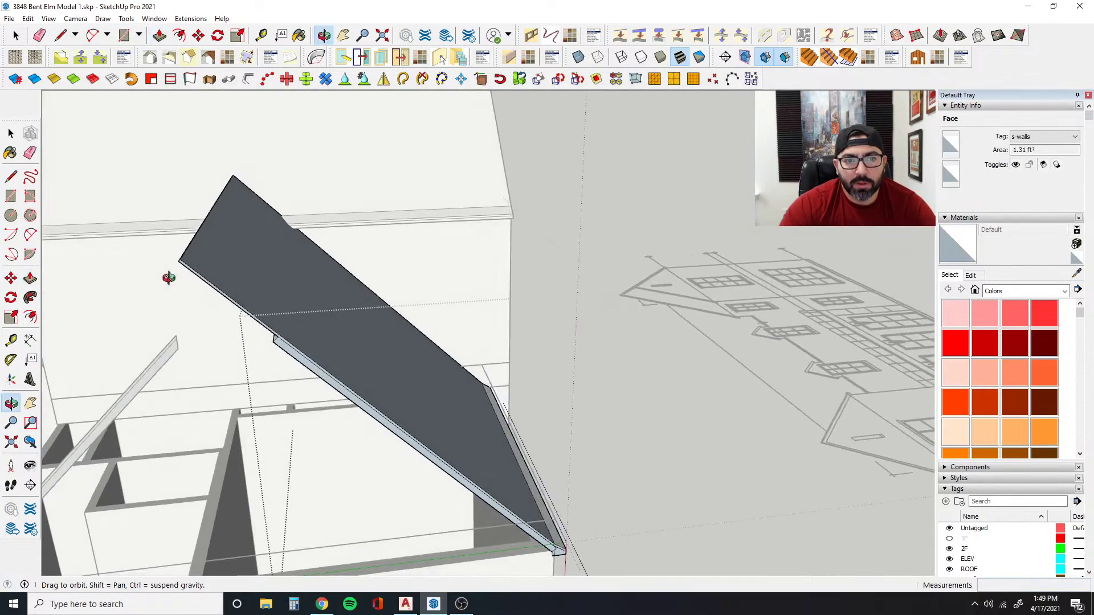
{"action": "left_click", "coordinate": [151, 229]}
{"action": "middle_click_drag", "start_coordinate": [157, 238], "coordinate": [431, 304]}
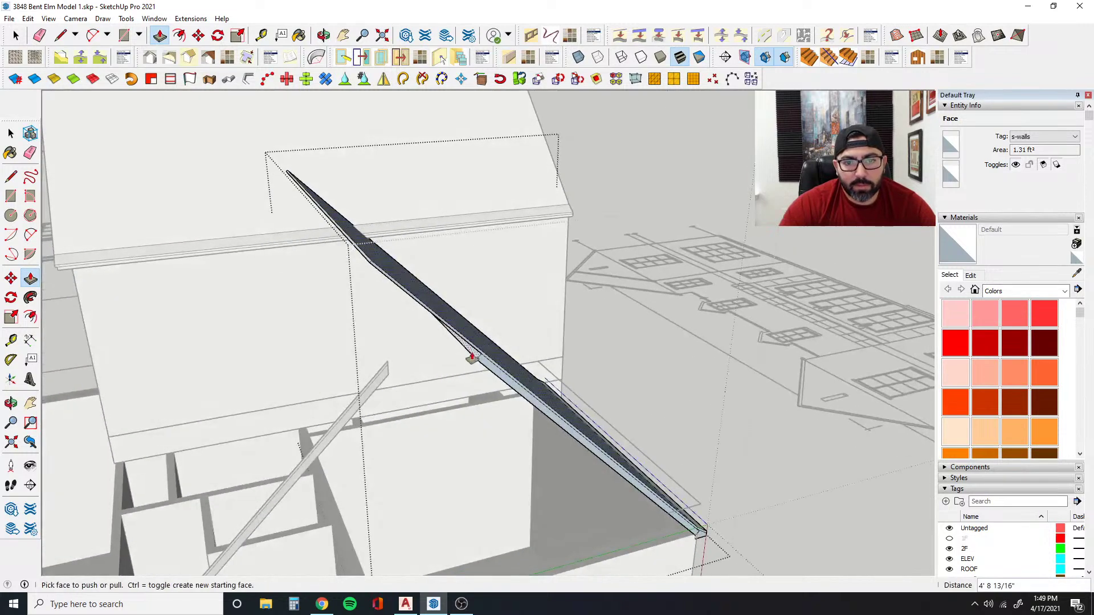
{"action": "left_click", "coordinate": [368, 264]}
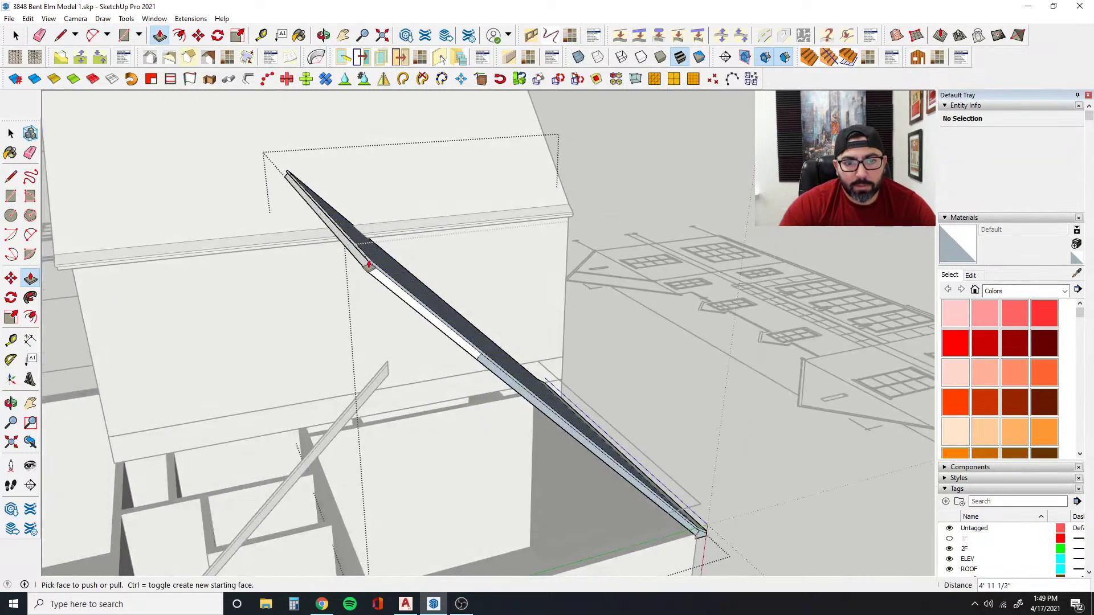
- Open the opposite sloping roof profile group for editing and extrude its two faces about 15' 8 1/16" into a slab
{"action": "left_click", "coordinate": [4, 138]}
{"action": "middle_click_drag", "start_coordinate": [373, 330], "coordinate": [285, 296]}
{"action": "left_click", "coordinate": [278, 305]}
{"action": "triple_click", "coordinate": [249, 308]}
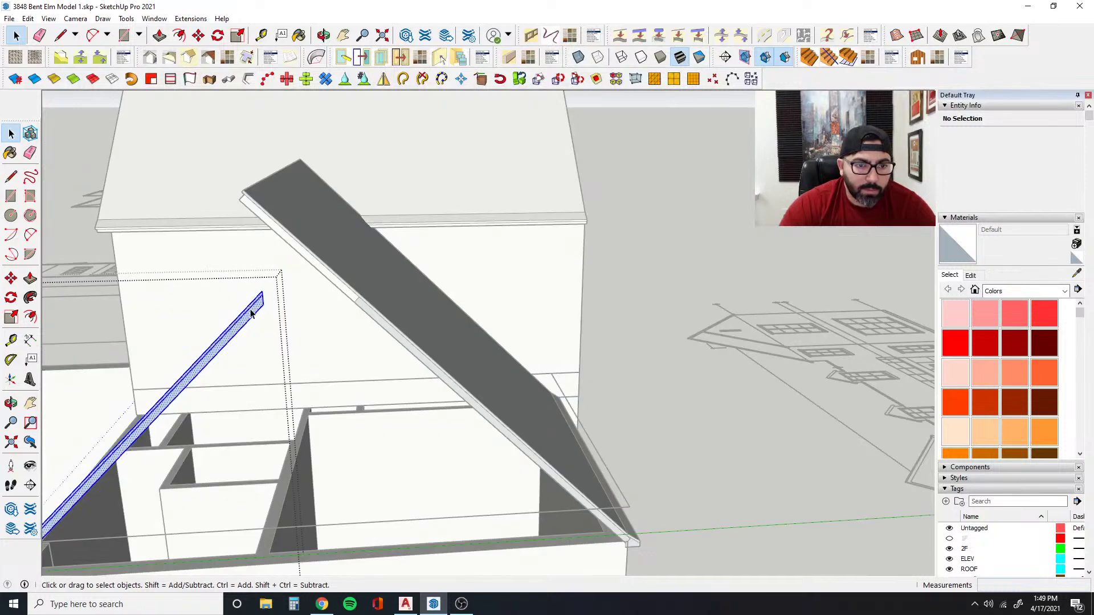
{"action": "left_click", "coordinate": [30, 278]}
{"action": "middle_click_drag", "start_coordinate": [188, 296], "coordinate": [459, 367]}
{"action": "left_click", "coordinate": [485, 394]}
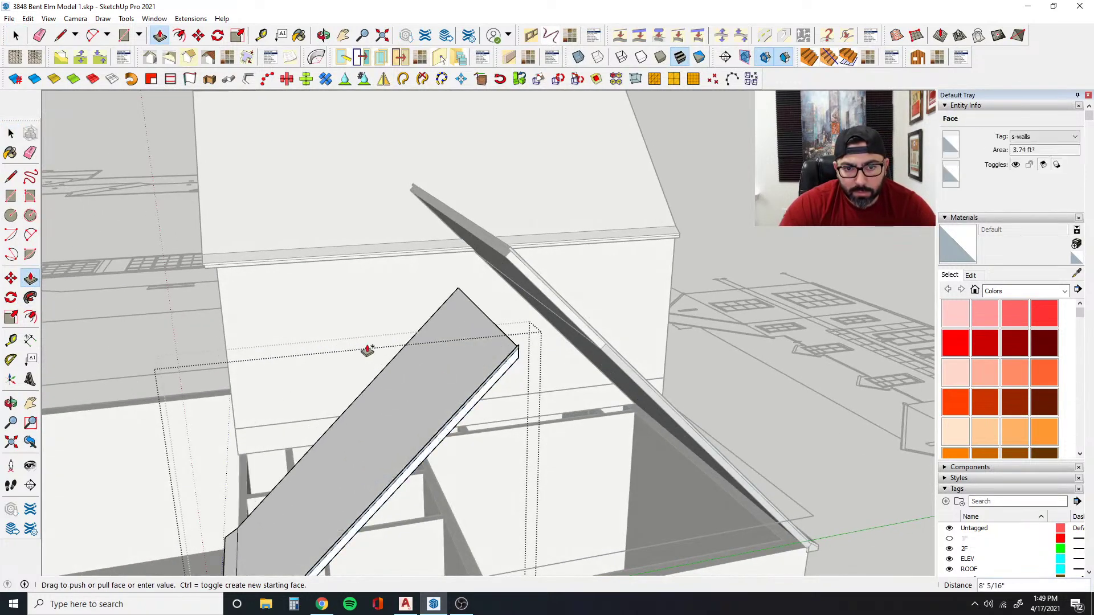
{"action": "left_click", "coordinate": [489, 384]}
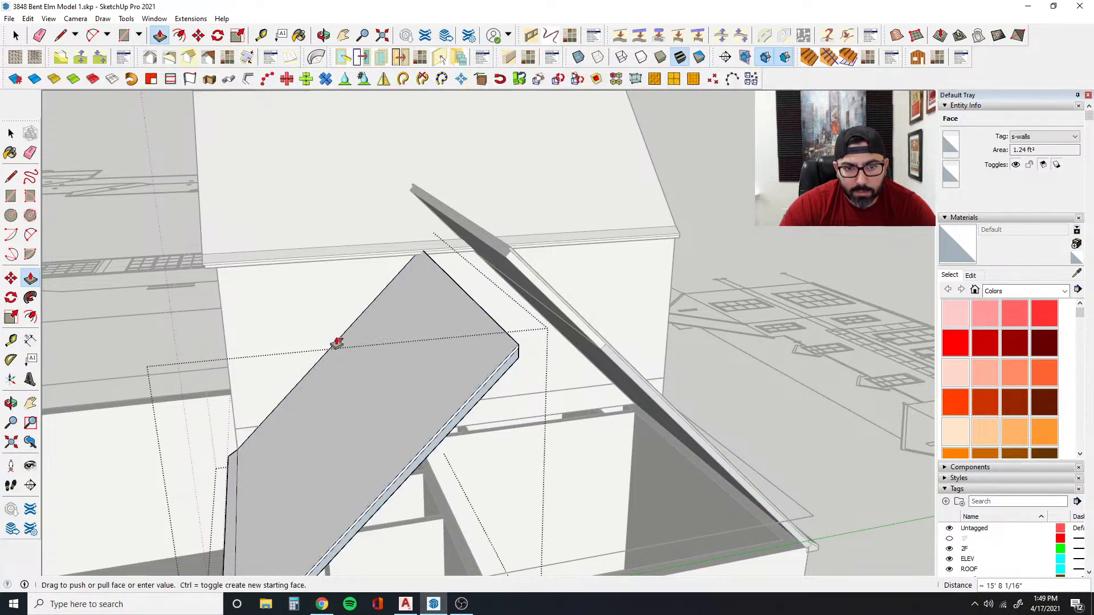
{"action": "left_click", "coordinate": [336, 343]}
- Push the faces at the new slab's upper end by 3" and 1" to square off its angled cut
{"action": "middle_click_drag", "start_coordinate": [439, 357], "coordinate": [389, 284]}
{"action": "scroll", "coordinate": [385, 319], "scroll_direction": "up", "scroll_amount": 5}
{"action": "left_click", "coordinate": [390, 284]}
{"action": "left_click", "coordinate": [335, 281]}
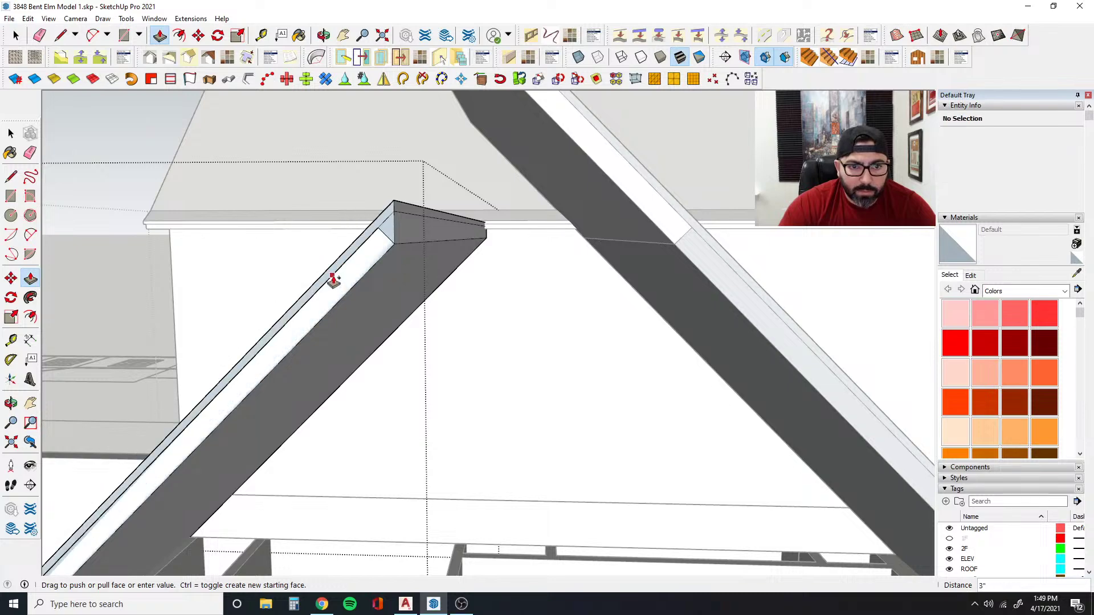
{"action": "middle_click_drag", "start_coordinate": [344, 241], "coordinate": [370, 273]}
{"action": "left_click", "coordinate": [416, 256]}
{"action": "left_click", "coordinate": [433, 244]}
{"action": "middle_click_drag", "start_coordinate": [161, 291], "coordinate": [204, 267]}
- Extend both layers of the new slab's upper end through the opposite slab, the lower layer by about 3' 8"
{"action": "left_click", "coordinate": [203, 266]}
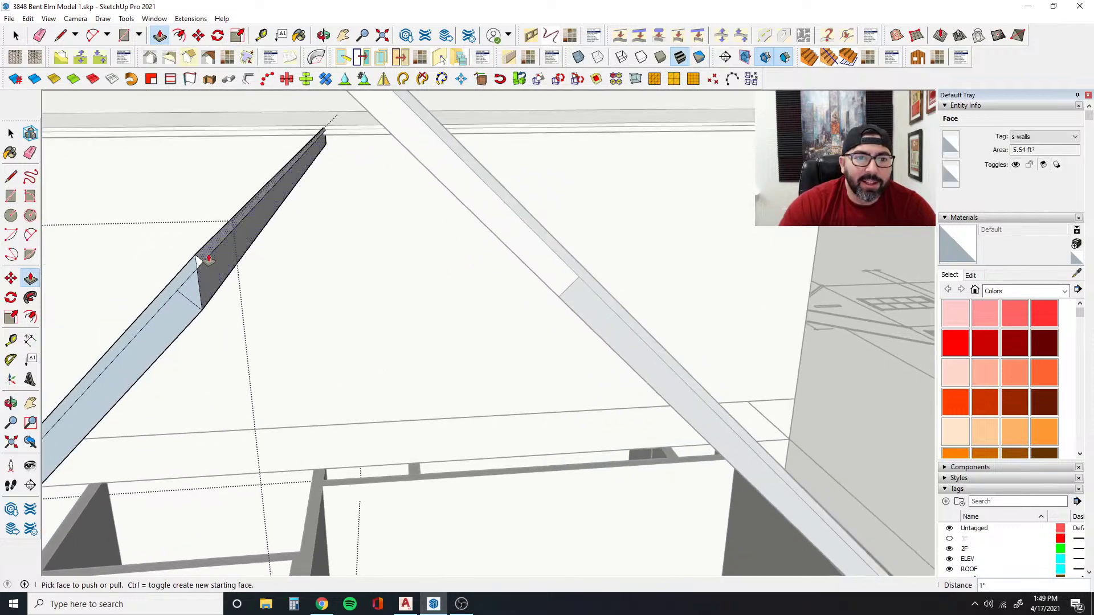
{"action": "middle_click_drag", "start_coordinate": [554, 139], "coordinate": [515, 247]}
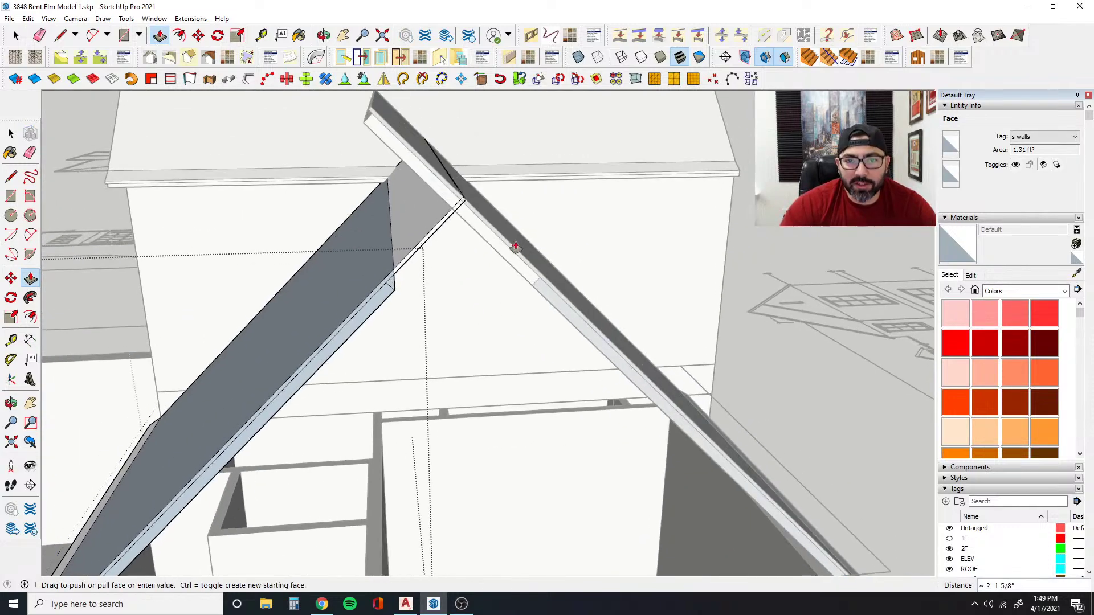
{"action": "left_click", "coordinate": [510, 169]}
{"action": "middle_click_drag", "start_coordinate": [510, 169], "coordinate": [321, 268]}
{"action": "left_click", "coordinate": [335, 258]}
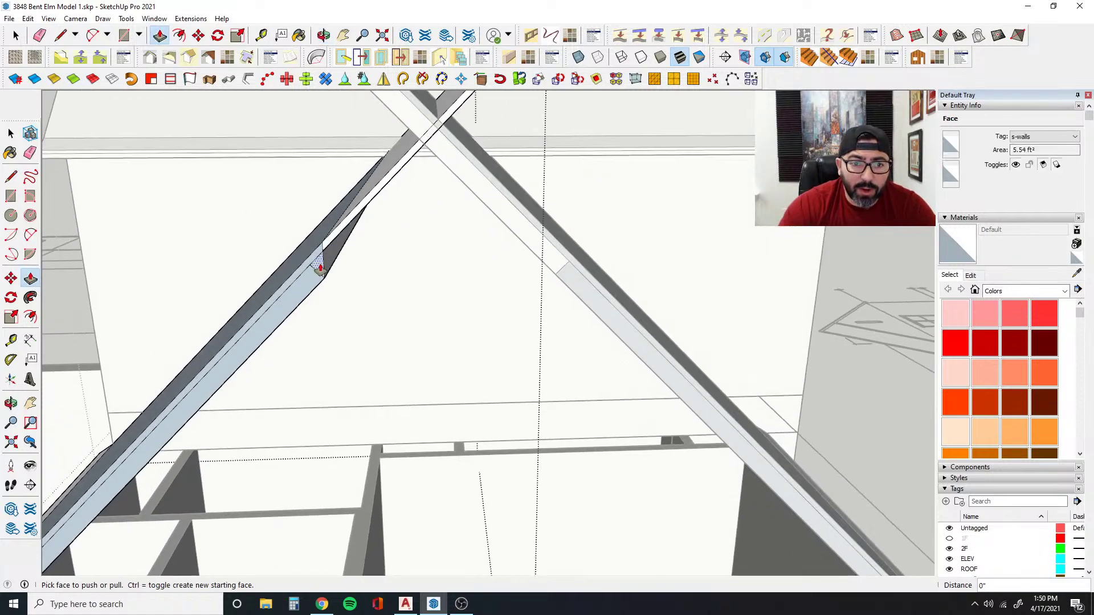
{"action": "left_click", "coordinate": [387, 222]}
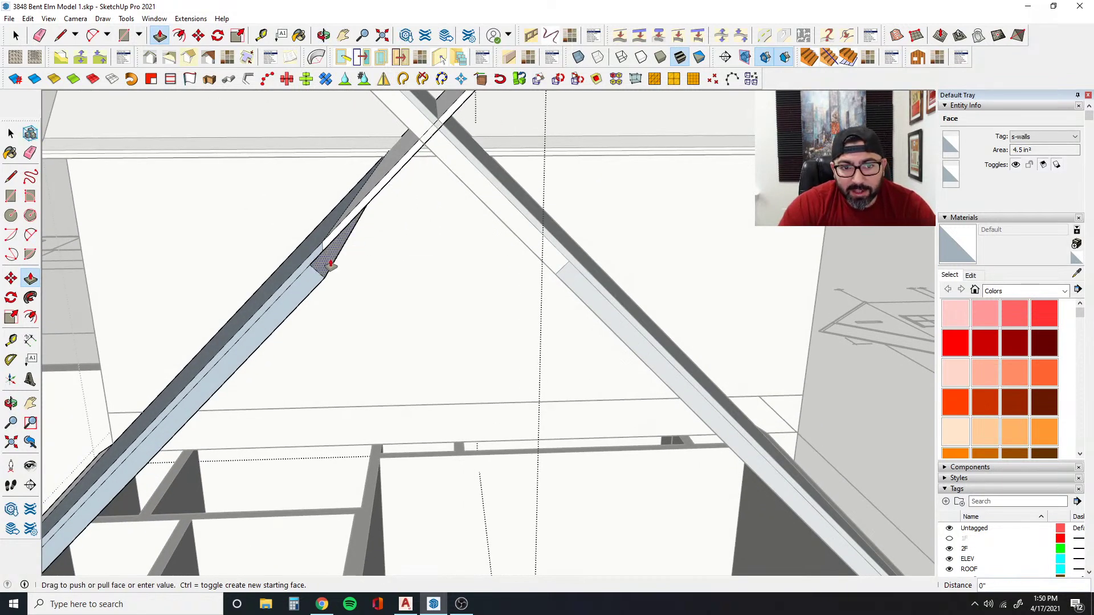
{"action": "left_click", "coordinate": [555, 218]}
{"action": "scroll", "coordinate": [455, 255], "scroll_direction": "down", "scroll_amount": 3}
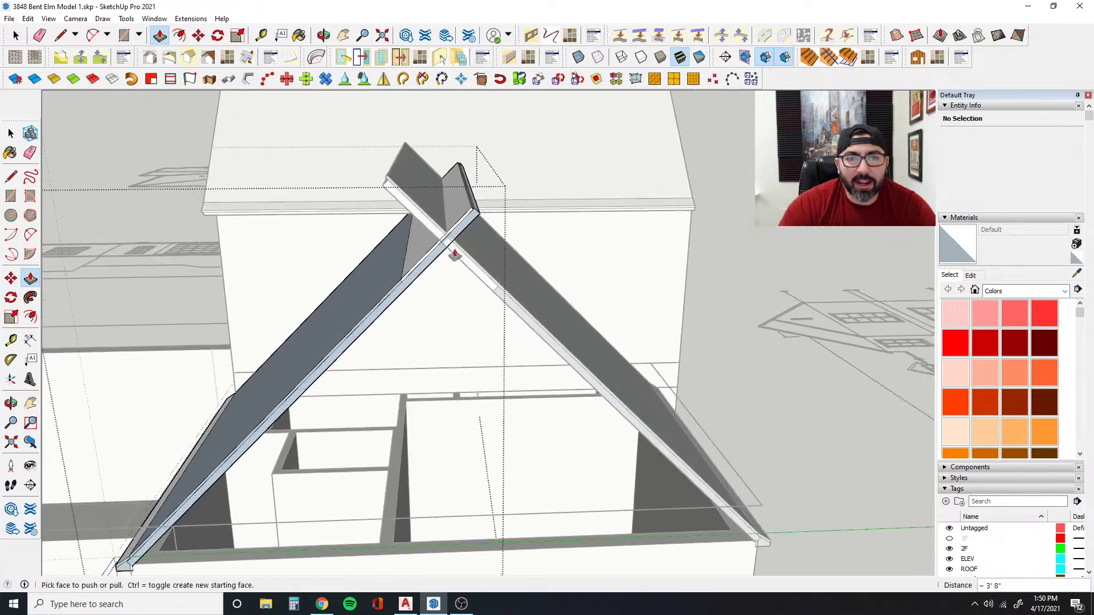
- Leave the slab's group and combine the two crossing roof slabs into one group
{"action": "left_click", "coordinate": [10, 133]}
{"action": "scroll", "coordinate": [569, 191], "scroll_direction": "down", "scroll_amount": 3}
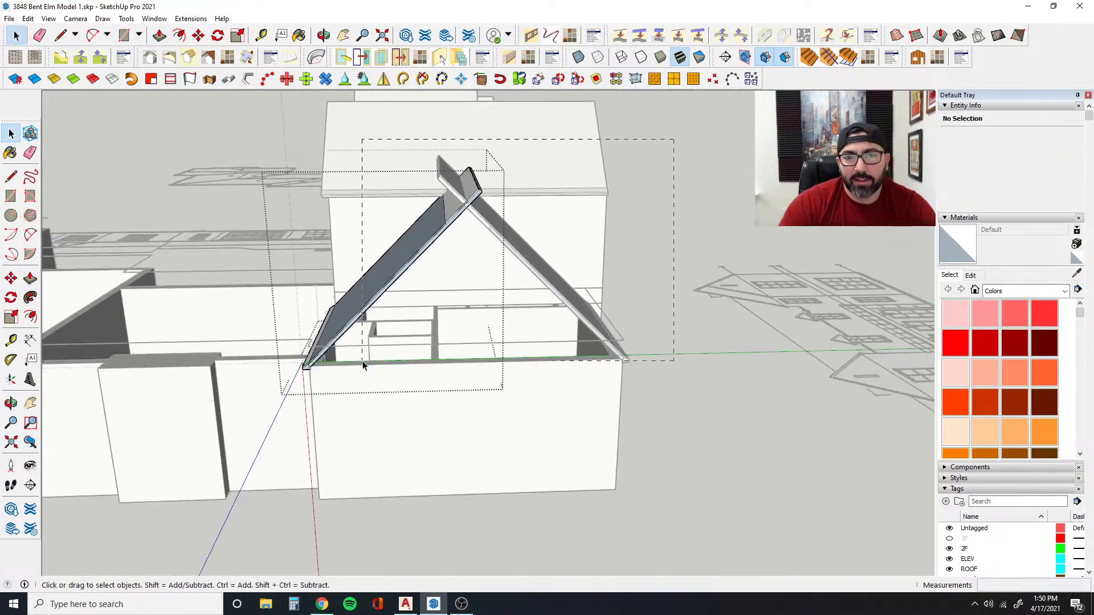
{"action": "scroll", "coordinate": [454, 193], "scroll_direction": "up", "scroll_amount": 1}
{"action": "key", "text": "Escape"}
{"action": "left_click", "coordinate": [454, 192]}
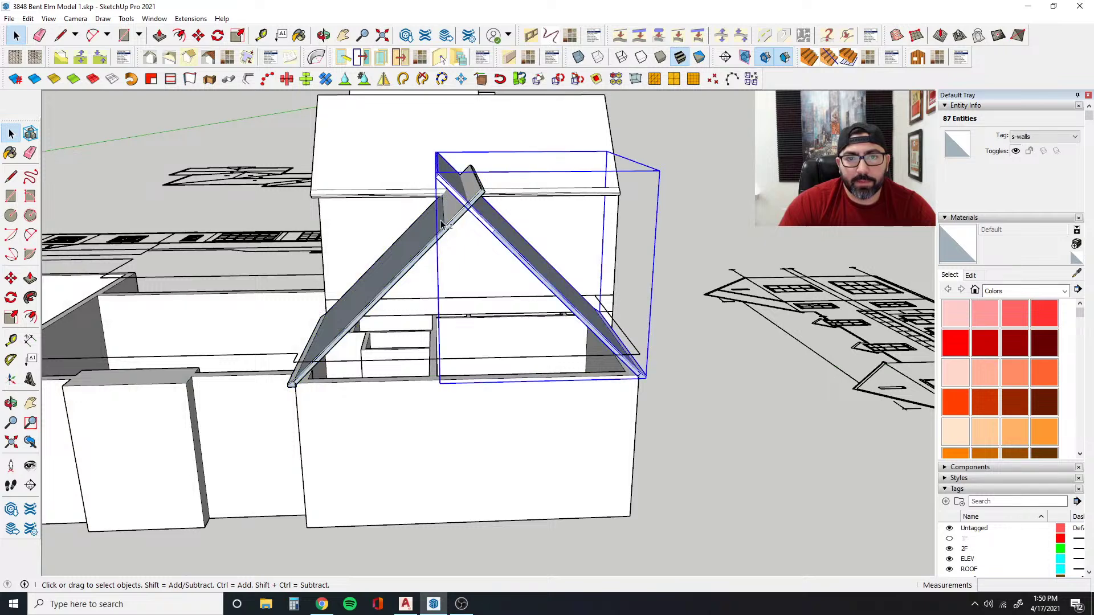
{"action": "left_click", "coordinate": [440, 219], "text": "shift"}
{"action": "right_click", "coordinate": [440, 220]}
{"action": "left_click", "coordinate": [481, 330]}
- Explode the two slab groups nested inside the new roof group
{"action": "left_click_drag", "start_coordinate": [755, 112], "coordinate": [275, 459]}
{"action": "right_click", "coordinate": [418, 244]}
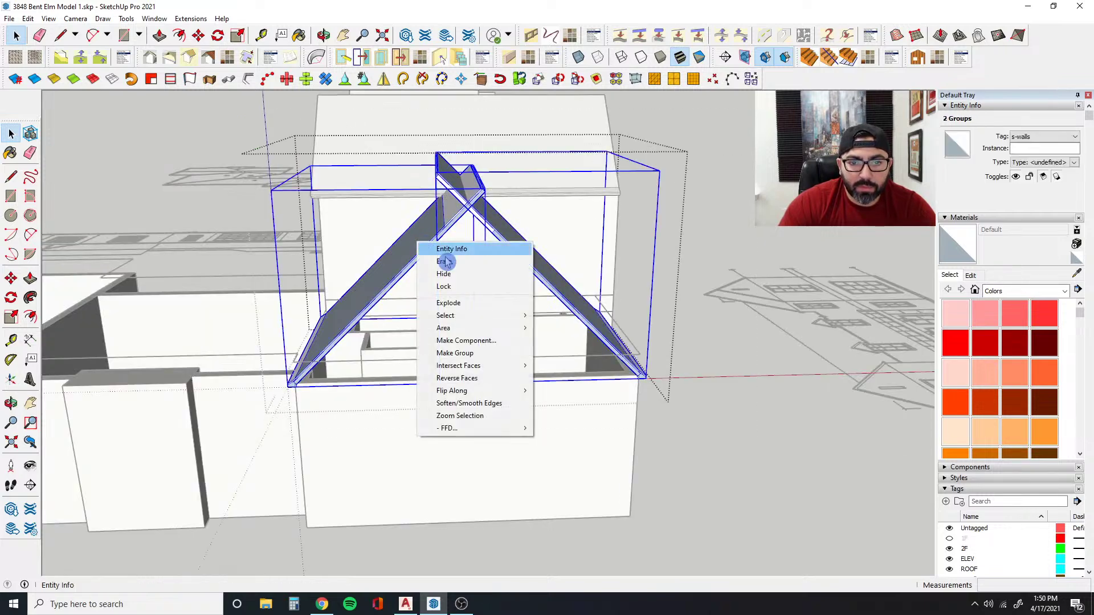
{"action": "left_click", "coordinate": [465, 302]}
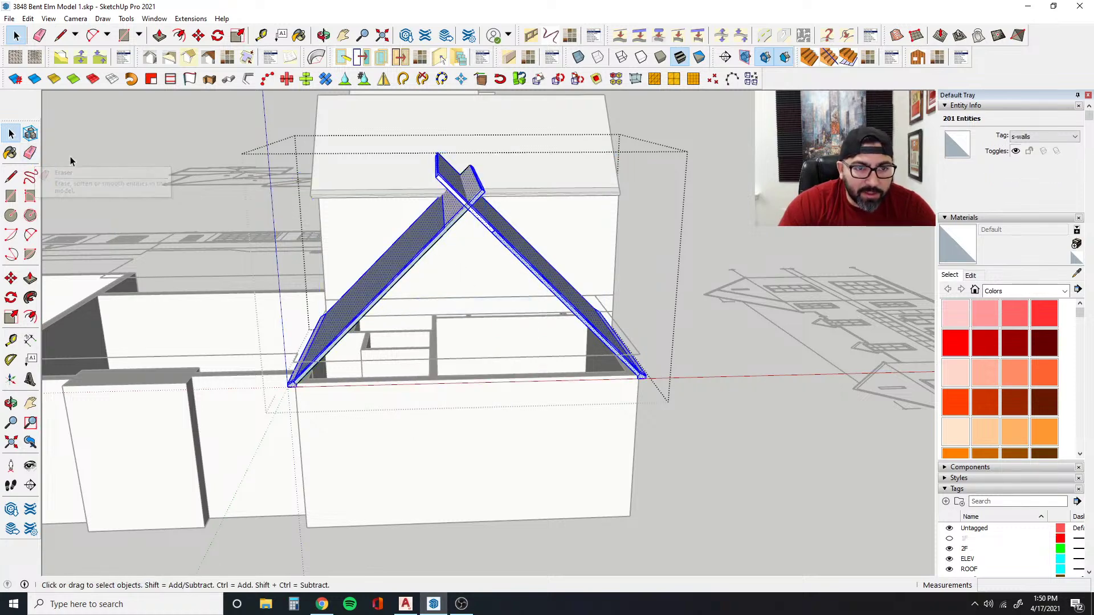
- Push away the right slab's end that projects past the ridge, through the full depth of about 15' 8 1/16"
{"action": "left_click", "coordinate": [32, 153]}
{"action": "mouse_move", "coordinate": [365, 245]}
{"action": "middle_mouse_down"}
{"action": "mouse_move", "coordinate": [455, 192]}
{"action": "mouse_move", "coordinate": [417, 200]}
{"action": "mouse_move", "coordinate": [416, 224]}
{"action": "mouse_move", "coordinate": [437, 221]}
{"action": "mouse_move", "coordinate": [420, 233]}
{"action": "middle_mouse_up"}
{"action": "scroll", "coordinate": [454, 194], "scroll_direction": "up", "scroll_amount": 2}
{"action": "scroll", "coordinate": [424, 218], "scroll_direction": "up", "scroll_amount": 3}
{"action": "left_click", "coordinate": [30, 278]}
{"action": "middle_click_drag", "start_coordinate": [373, 259], "coordinate": [376, 294]}
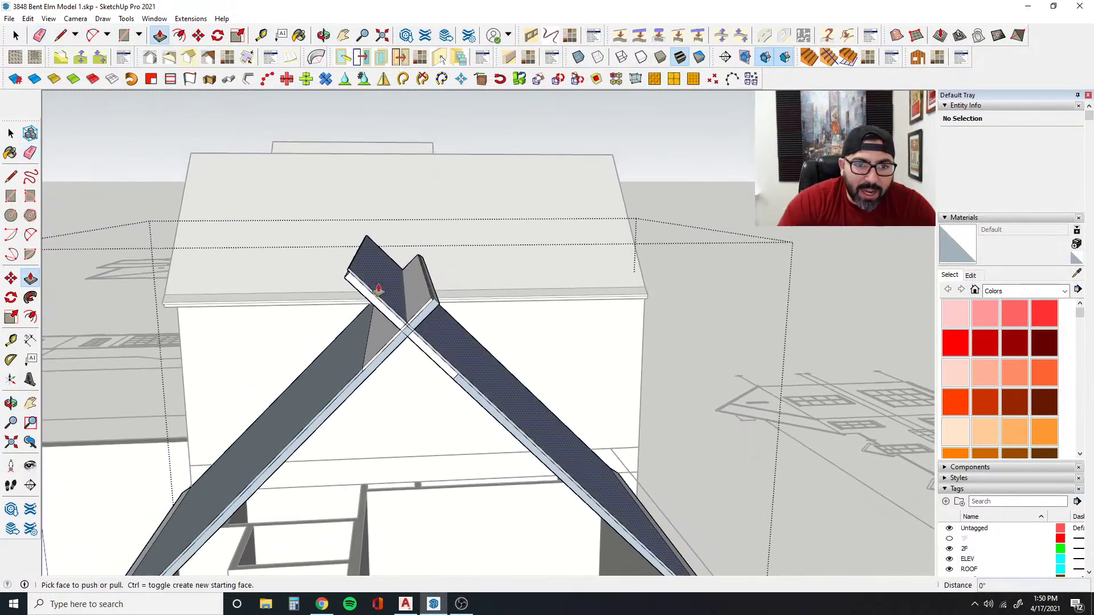
{"action": "scroll", "coordinate": [378, 291], "scroll_direction": "up", "scroll_amount": 2}
{"action": "left_click", "coordinate": [367, 299]}
{"action": "left_click", "coordinate": [368, 234]}
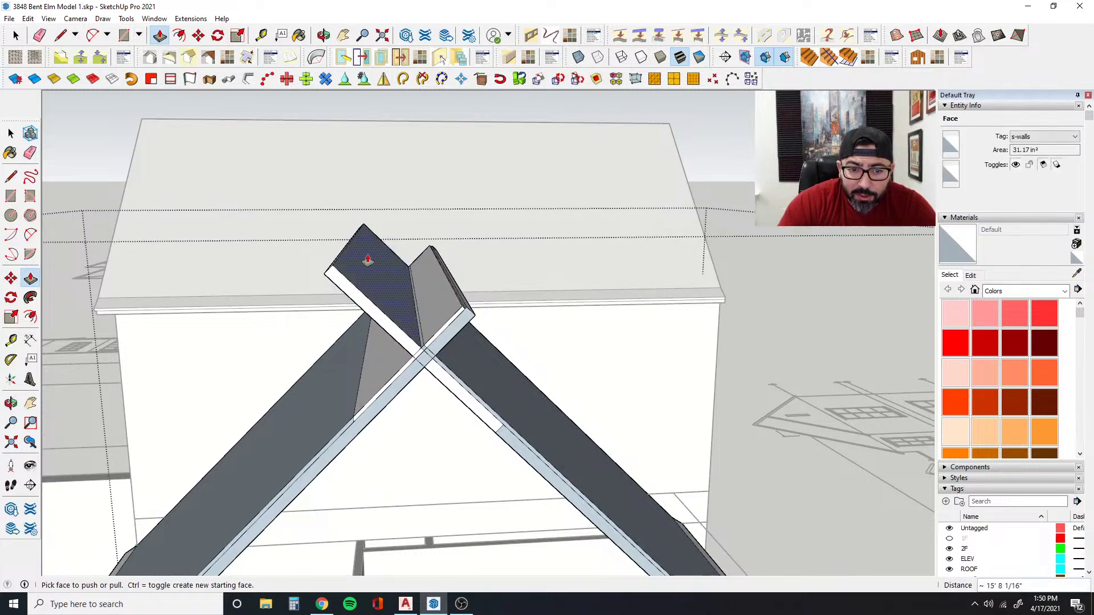
{"action": "left_click", "coordinate": [351, 295]}
{"action": "left_click", "coordinate": [441, 289]}
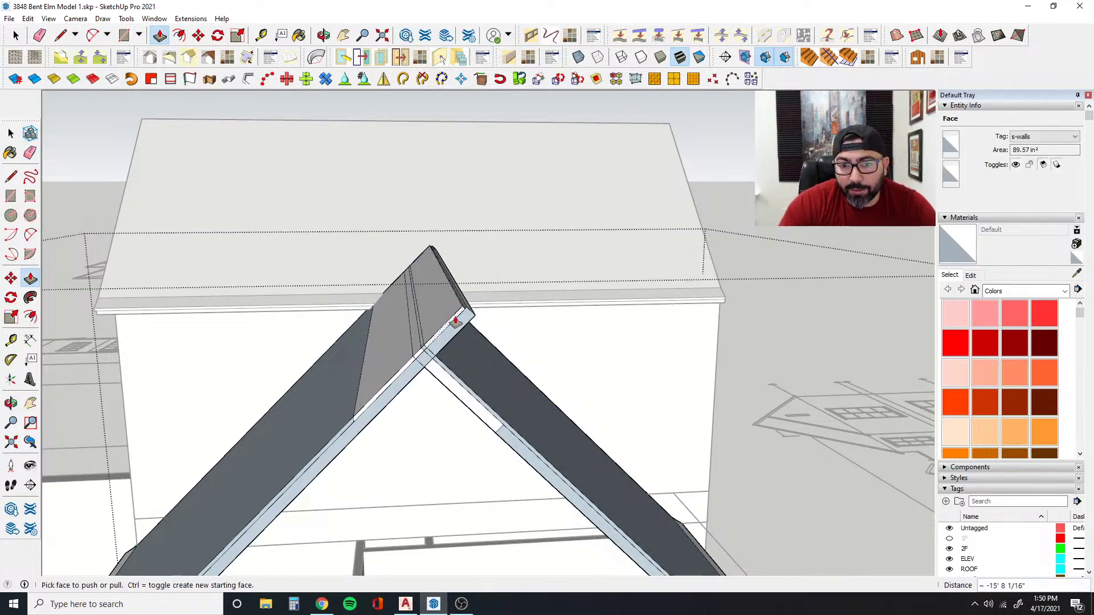
- Push away the left slab's end projecting above the ridge, through the full depth of about 15' 8 1/16"
{"action": "left_click", "coordinate": [451, 309]}
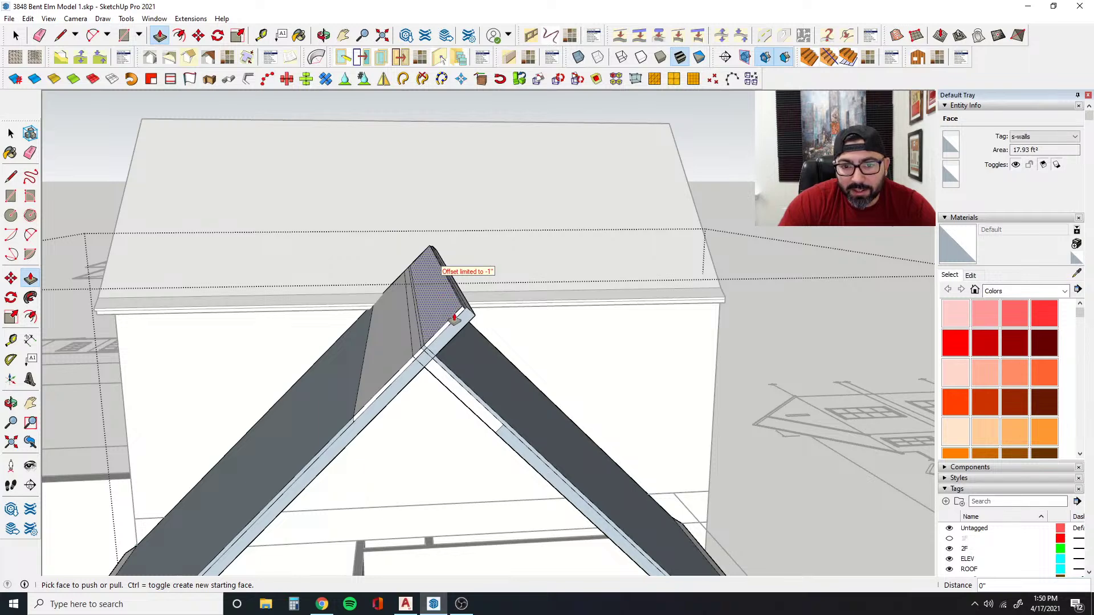
{"action": "left_click", "coordinate": [454, 319]}
{"action": "left_click", "coordinate": [463, 314]}
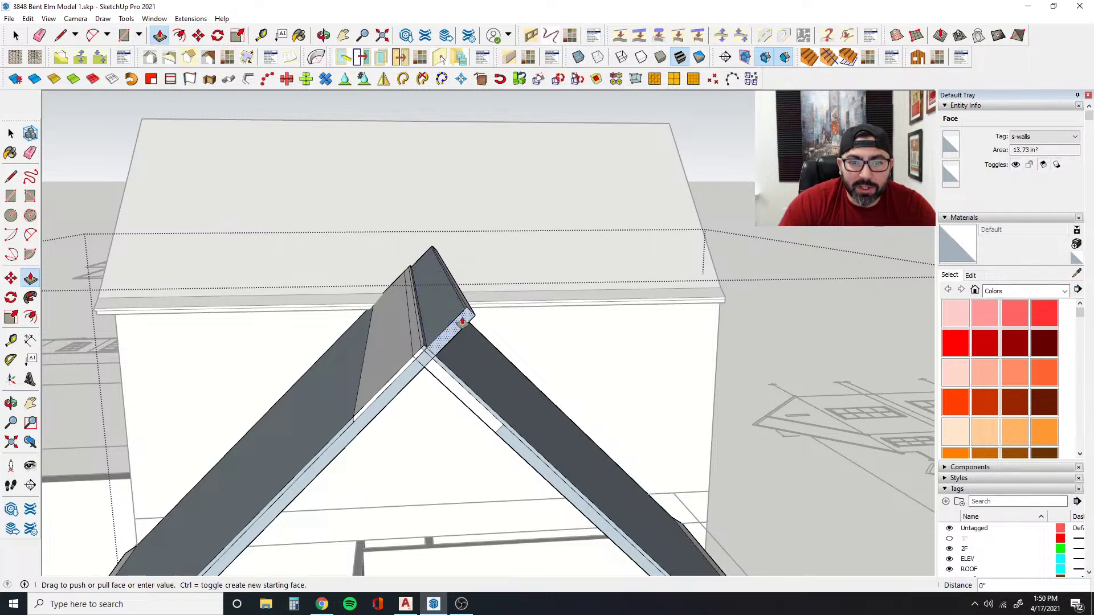
{"action": "left_click", "coordinate": [418, 259]}
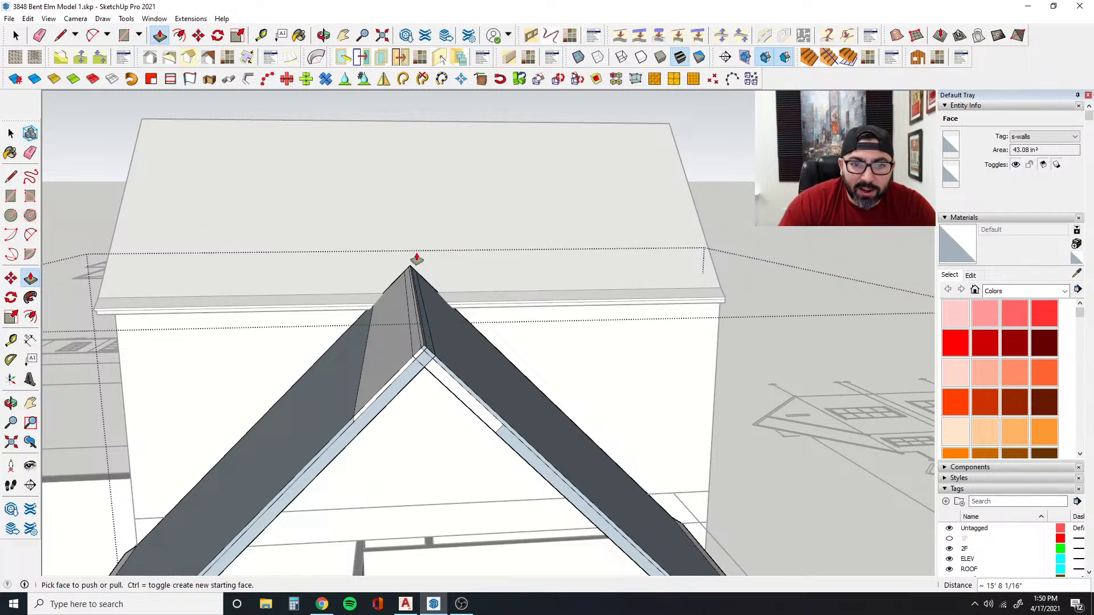
- Erase the leftover dividing edges around the ridge on the gable's front face and roof surfaces
{"action": "left_click", "coordinate": [32, 154]}
{"action": "middle_click_drag", "start_coordinate": [338, 300], "coordinate": [372, 320]}
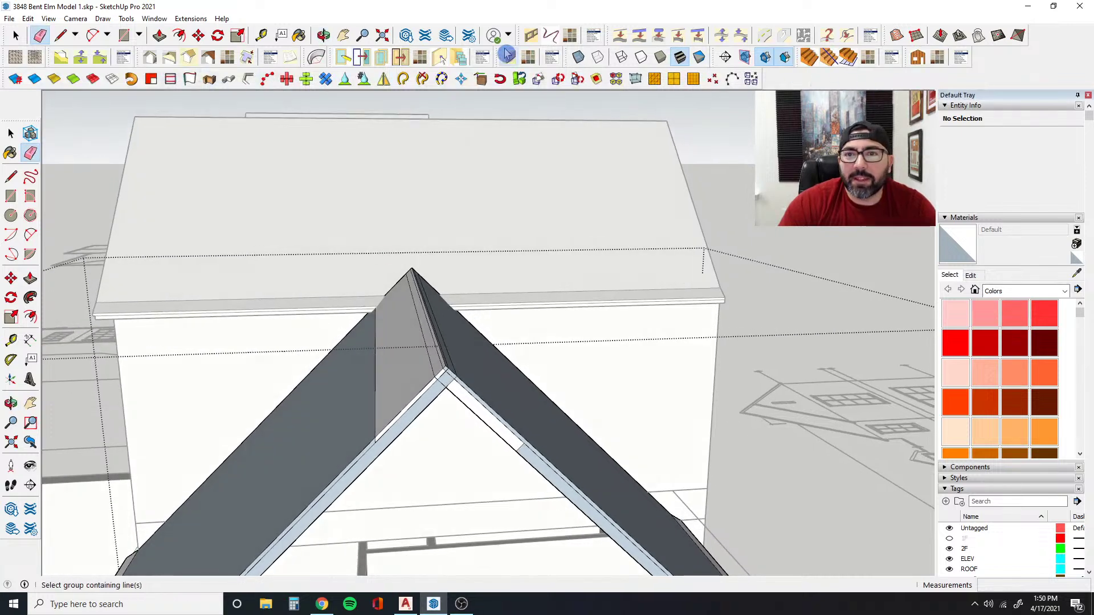
{"action": "scroll", "coordinate": [459, 394], "scroll_direction": "up", "scroll_amount": 4}
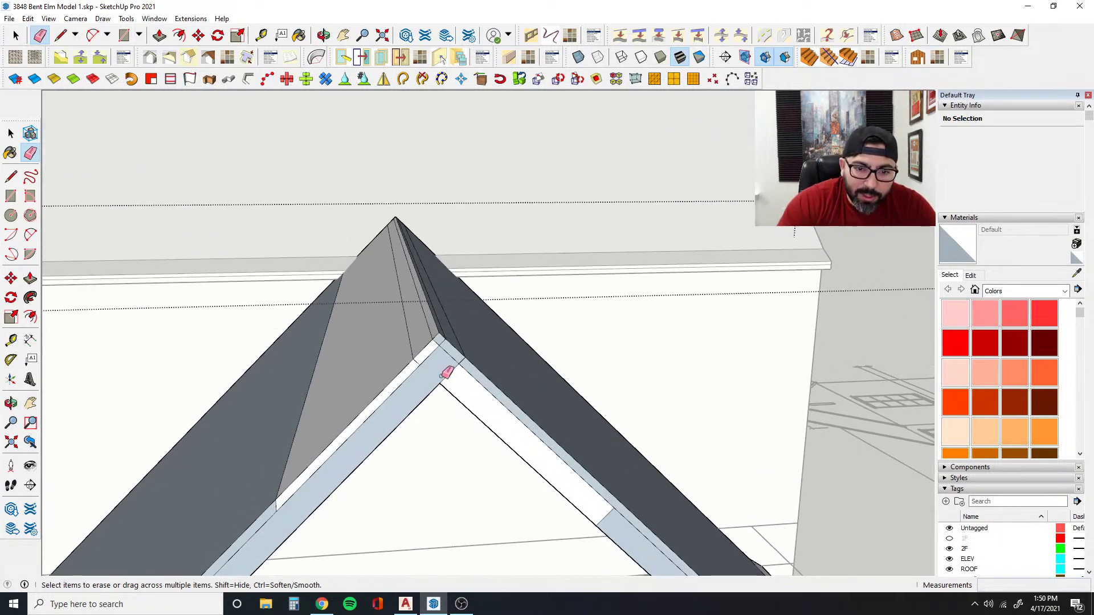
{"action": "left_click", "coordinate": [442, 378]}
{"action": "scroll", "coordinate": [467, 346], "scroll_direction": "up", "scroll_amount": 3}
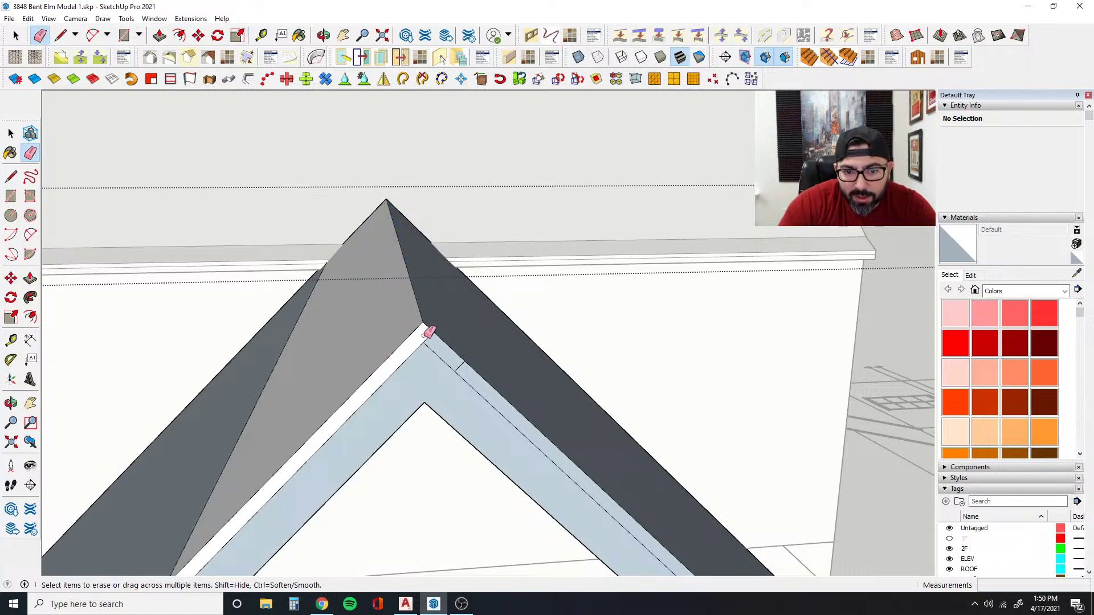
{"action": "left_click", "coordinate": [459, 368]}
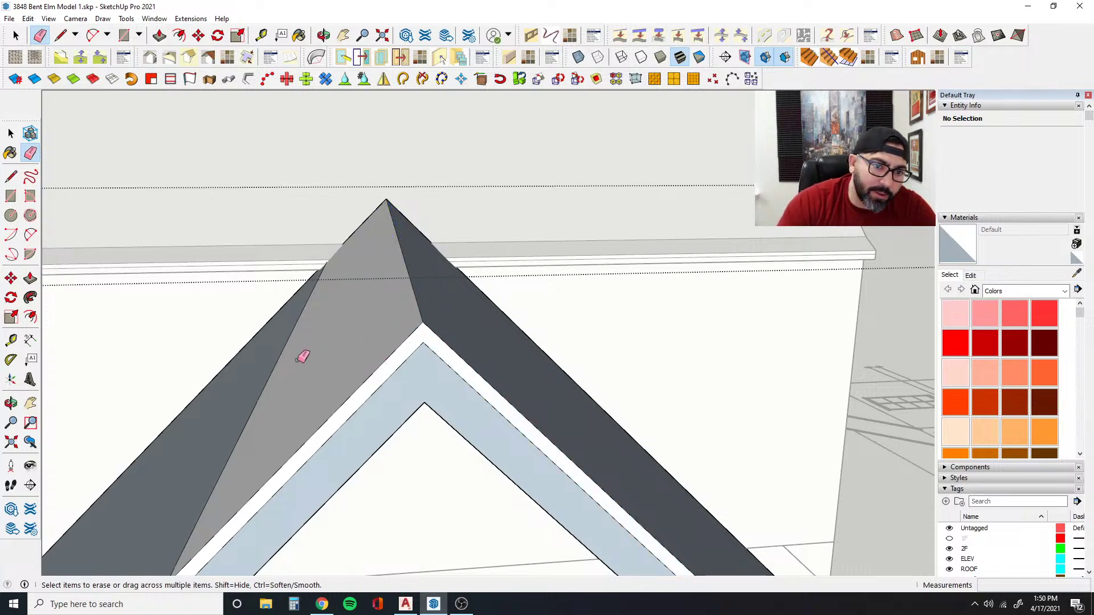
{"action": "mouse_move", "coordinate": [312, 349]}
{"action": "middle_mouse_down"}
{"action": "mouse_move", "coordinate": [366, 340]}
{"action": "mouse_move", "coordinate": [387, 320]}
{"action": "middle_mouse_up"}
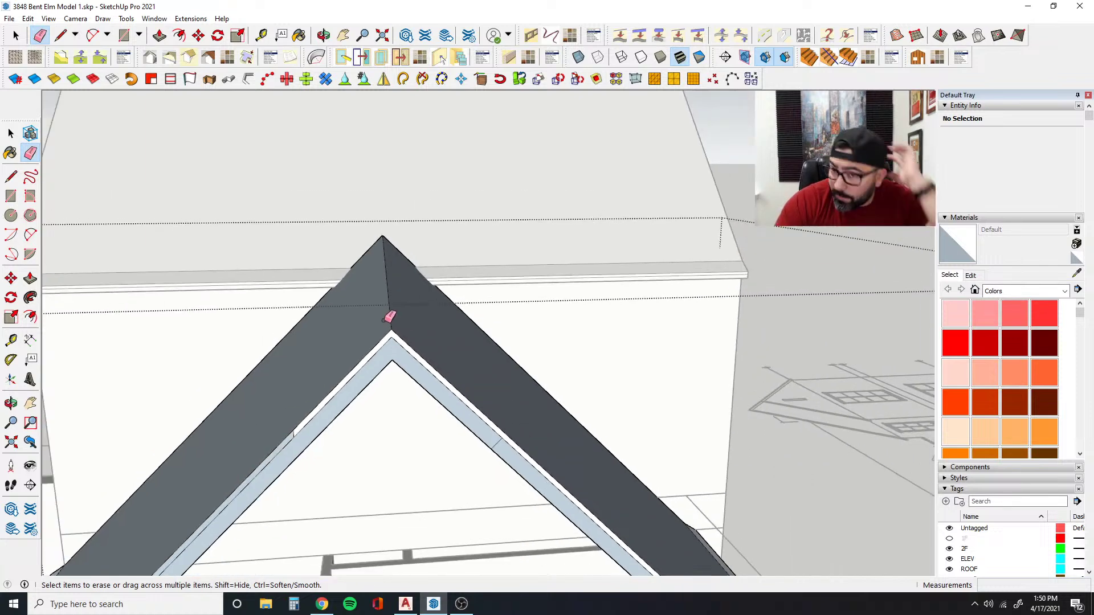
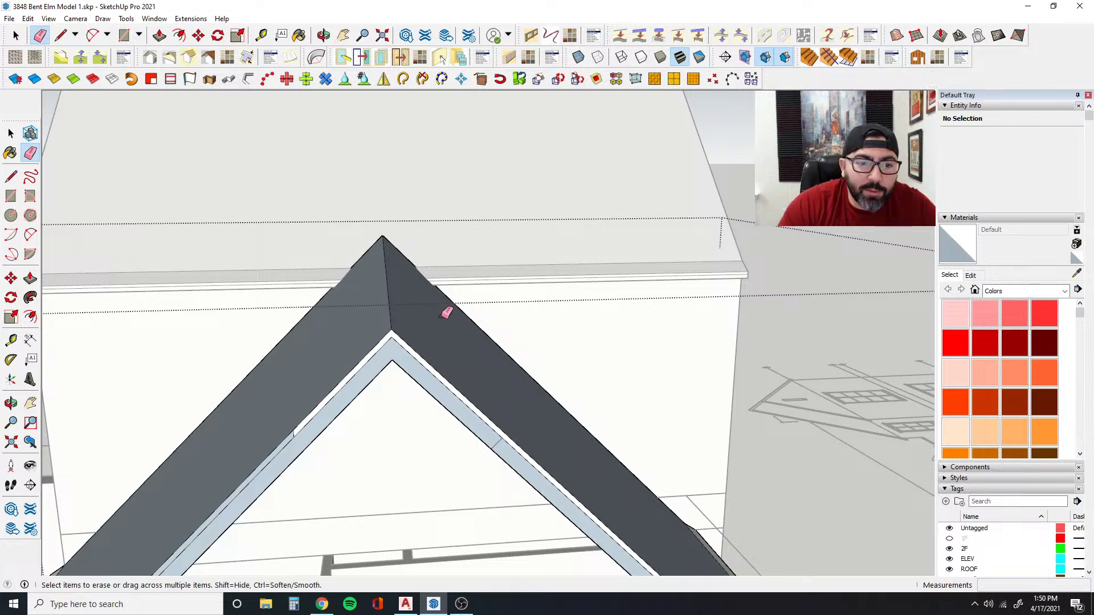
- Erase the remaining seam edges across the gable's front face on both slopes
{"action": "middle_click_drag", "start_coordinate": [447, 312], "coordinate": [344, 328]}
{"action": "left_click", "coordinate": [339, 329]}
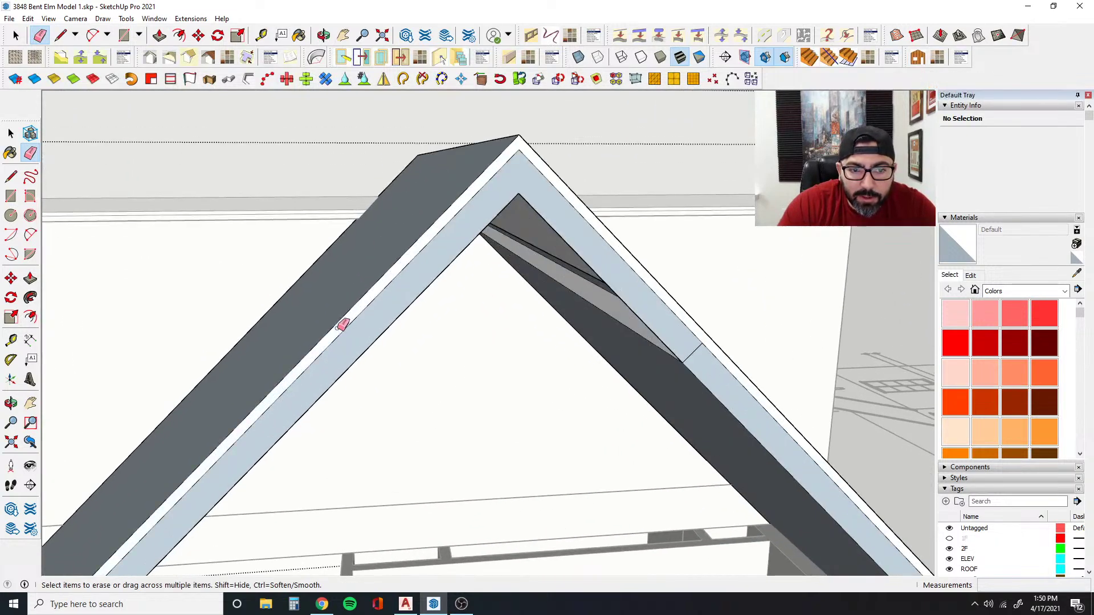
{"action": "left_click", "coordinate": [702, 344]}
- Draw a rectangle of about 15' 8 1/16" by 2' 1 5/8" on the roof's underside, from the inner ridge to the slab seam
{"action": "mouse_move", "coordinate": [698, 361]}
{"action": "middle_mouse_down"}
{"action": "mouse_move", "coordinate": [615, 276]}
{"action": "mouse_move", "coordinate": [162, 270]}
{"action": "middle_mouse_up"}
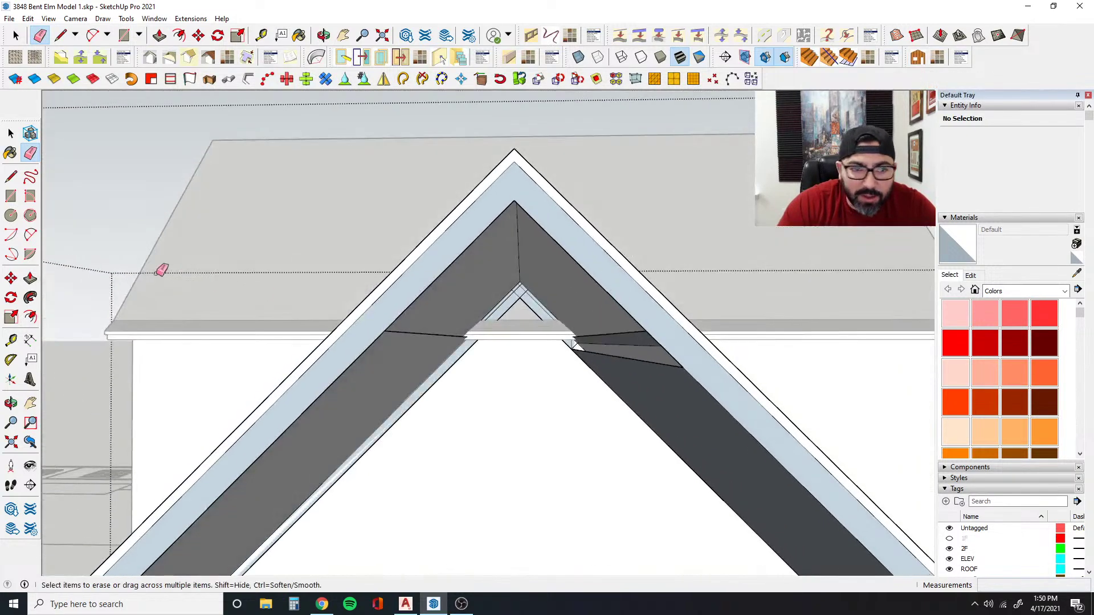
{"action": "left_click", "coordinate": [11, 196]}
{"action": "left_click", "coordinate": [520, 298]}
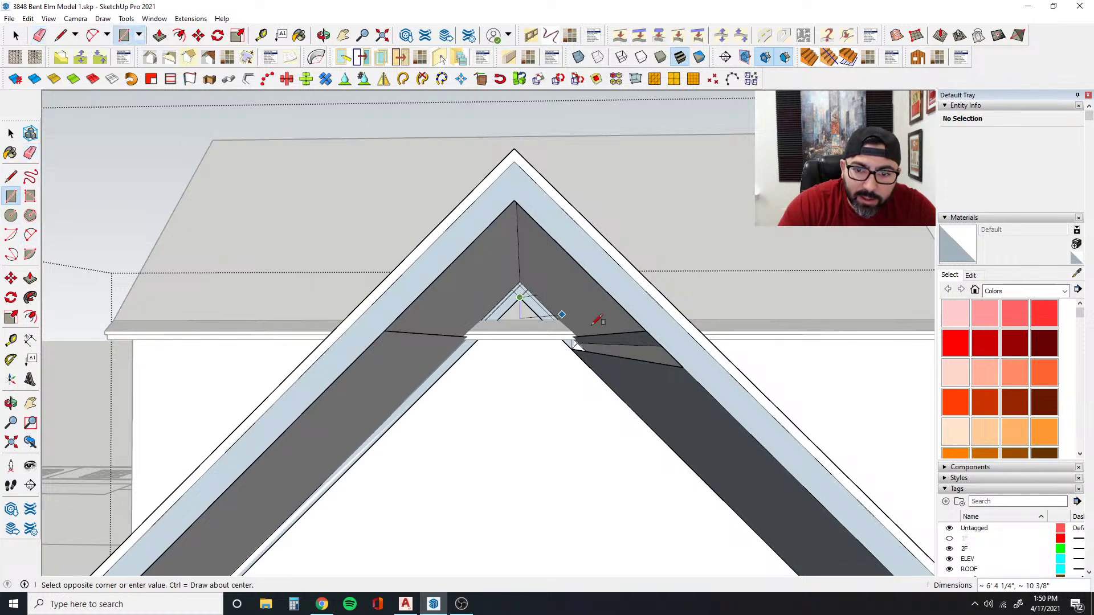
{"action": "left_click", "coordinate": [684, 366]}
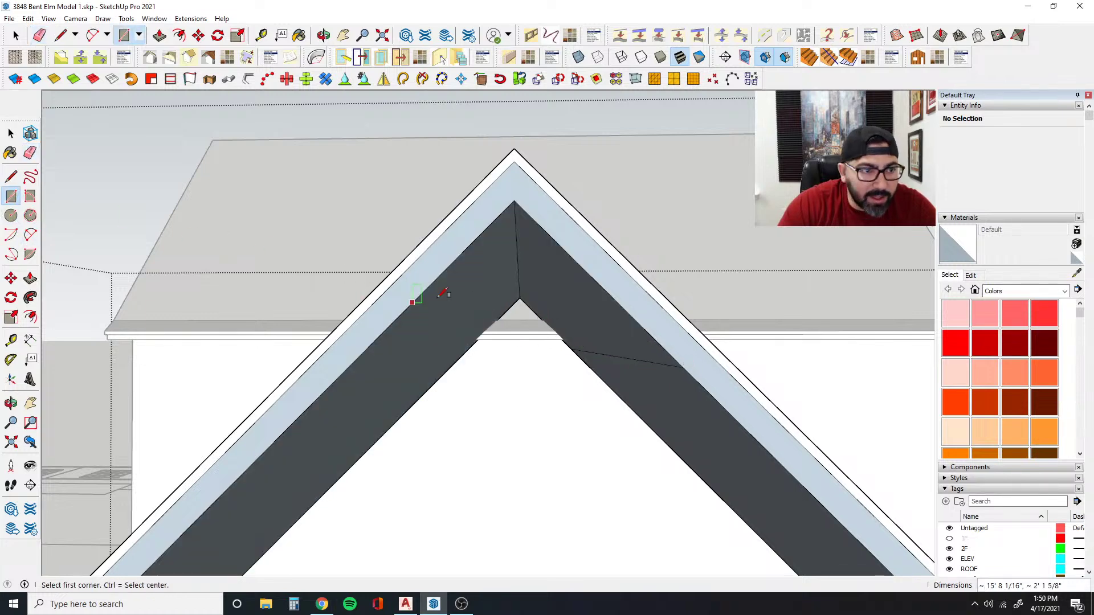
- Erase the leftover seam edge across the underside of the gable's right slope
{"action": "left_click", "coordinate": [31, 153]}
{"action": "left_click_drag", "start_coordinate": [644, 376], "coordinate": [660, 399]}
{"action": "scroll", "coordinate": [594, 362], "scroll_direction": "down", "scroll_amount": 5}
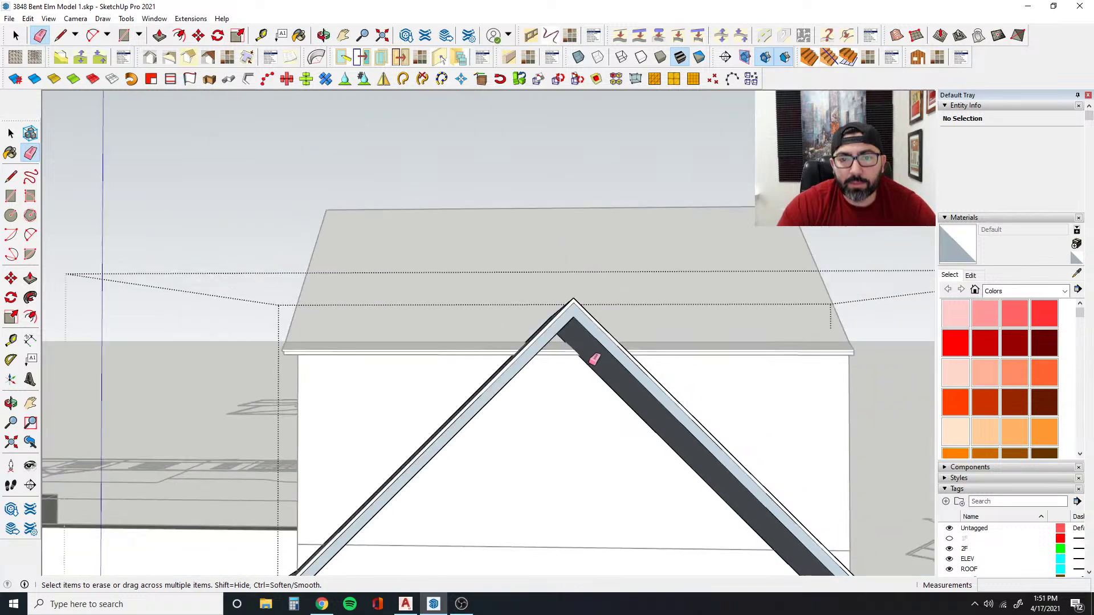
{"action": "middle_click_drag", "start_coordinate": [588, 363], "coordinate": [521, 374]}
- Inside the walls group, draw edges of about 16' 3" from both wall corners to the inner ridge to fill the gable wall
{"action": "left_click", "coordinate": [11, 133]}
{"action": "scroll", "coordinate": [268, 466], "scroll_direction": "up", "scroll_amount": 2}
{"action": "left_click", "coordinate": [271, 494]}
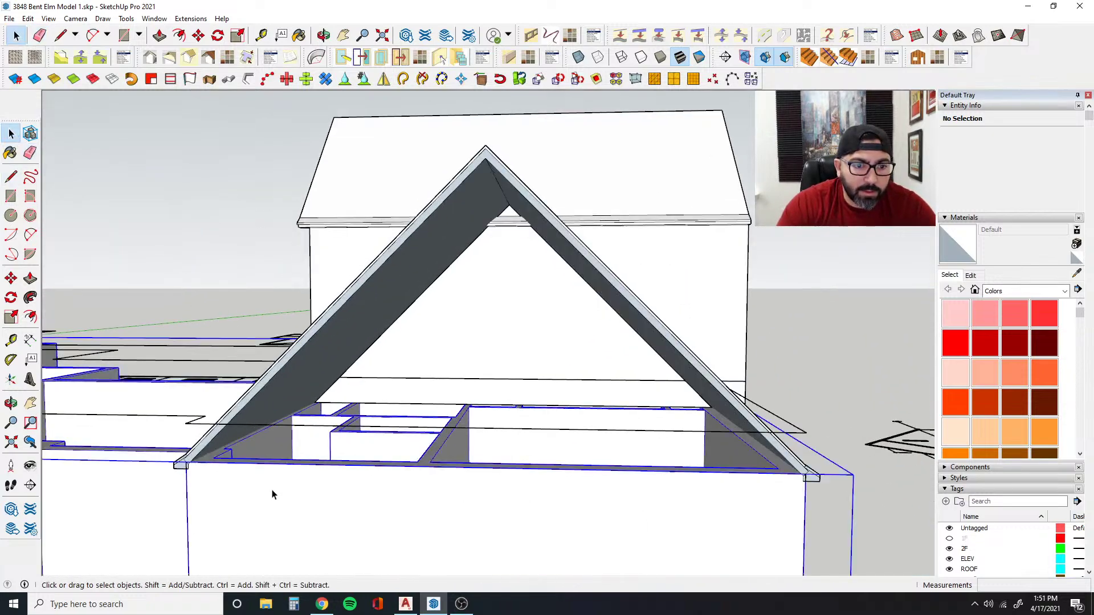
{"action": "triple_click", "coordinate": [268, 490]}
{"action": "left_click", "coordinate": [11, 177]}
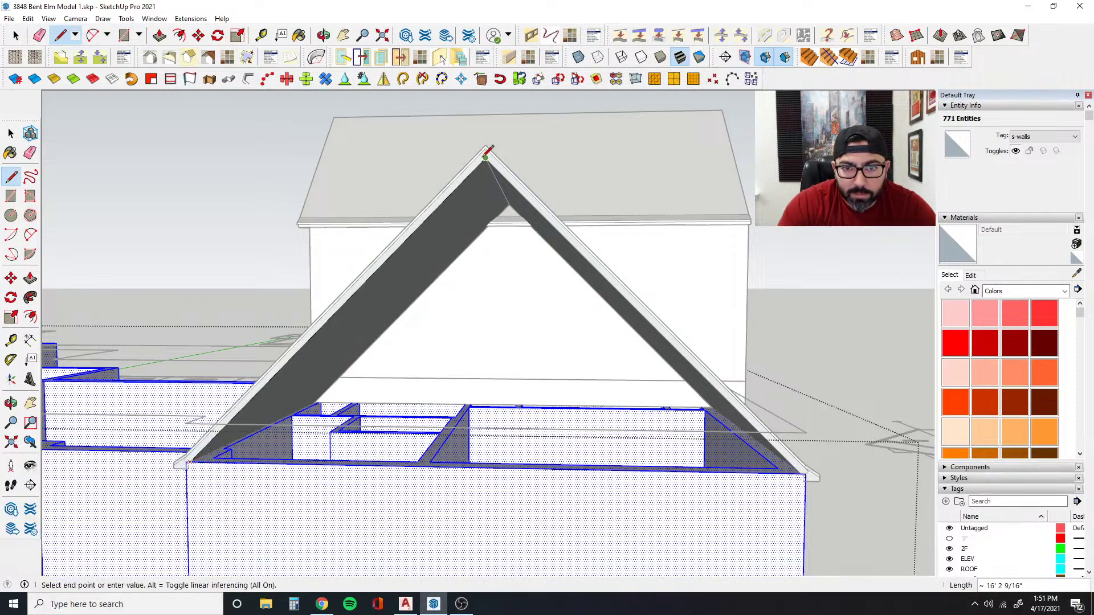
{"action": "left_click", "coordinate": [486, 156]}
{"action": "left_click", "coordinate": [802, 473]}
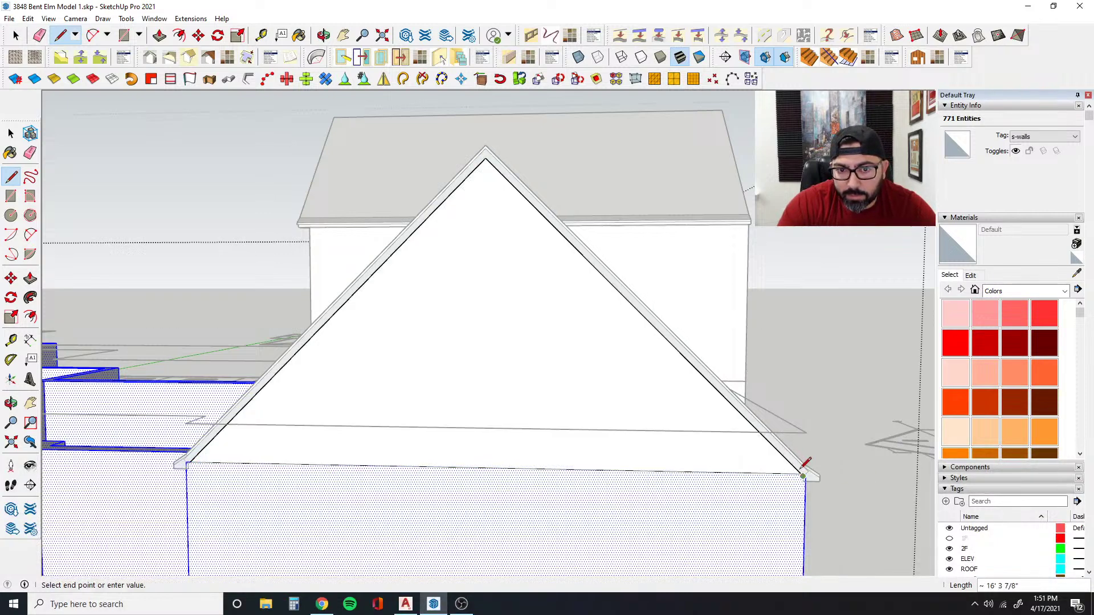
- Erase the edge between the new gable triangle and the wall below, and leave the walls group
{"action": "left_click", "coordinate": [31, 152]}
{"action": "left_click", "coordinate": [435, 465]}
{"action": "key", "text": "space"}
{"action": "left_click", "coordinate": [313, 298]}
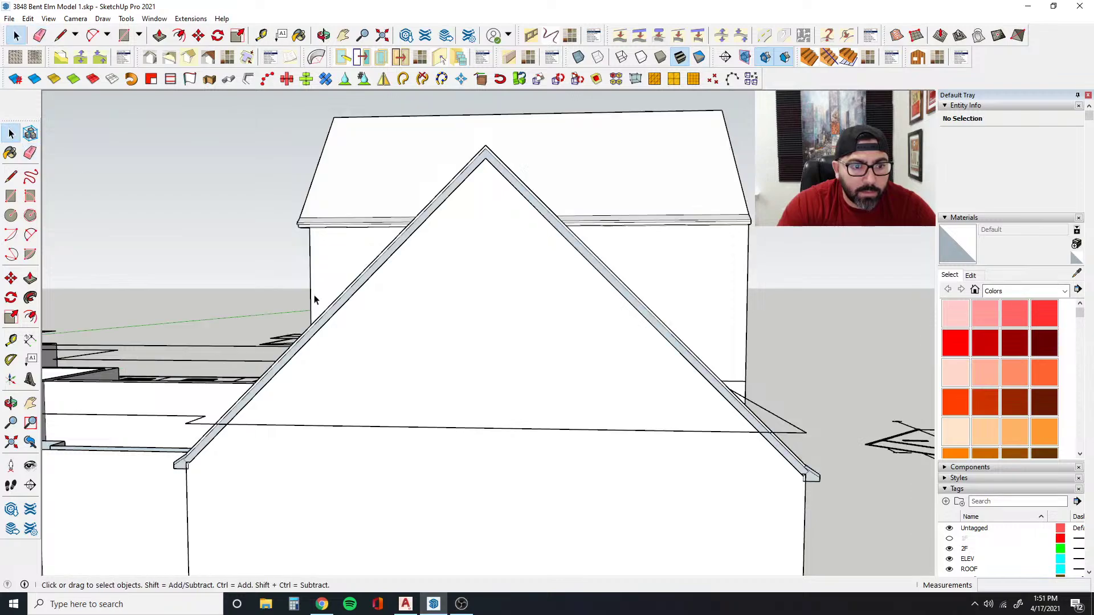
- Examine the side elevation's gables and the eave where the front gable roof extends down beside the tall window
{"action": "scroll", "coordinate": [456, 353], "scroll_direction": "down", "scroll_amount": 4}
{"action": "middle_click_drag", "start_coordinate": [562, 379], "coordinate": [273, 439]}
{"action": "scroll", "coordinate": [357, 432], "scroll_direction": "down", "scroll_amount": 4}
{"action": "middle_click_drag", "start_coordinate": [357, 432], "coordinate": [526, 319]}
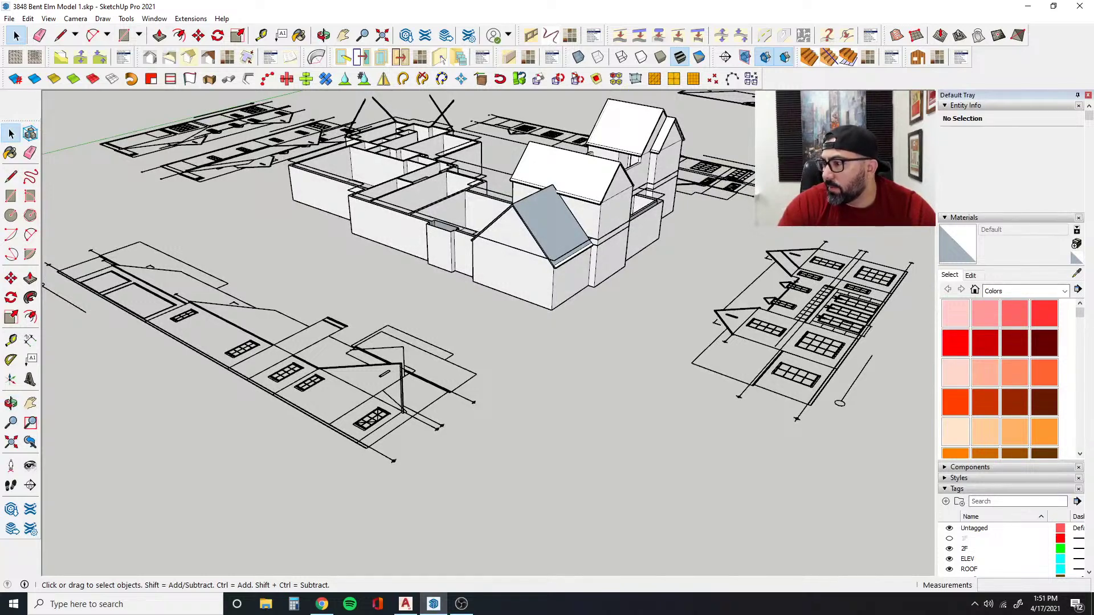
{"action": "middle_click_drag", "start_coordinate": [604, 323], "coordinate": [573, 283]}
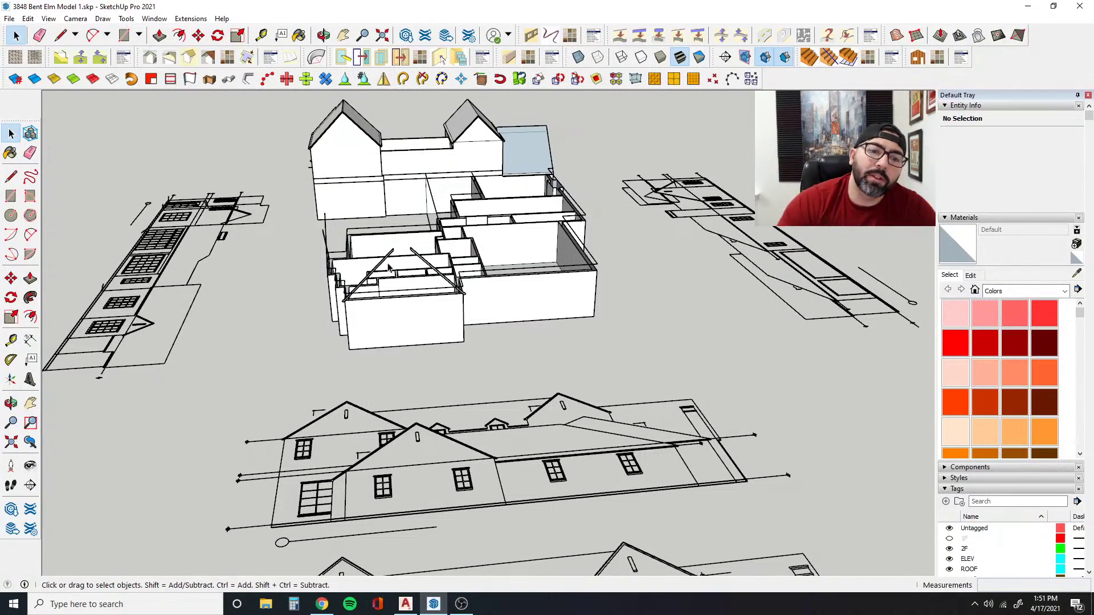
{"action": "scroll", "coordinate": [389, 268], "scroll_direction": "up", "scroll_amount": 2}
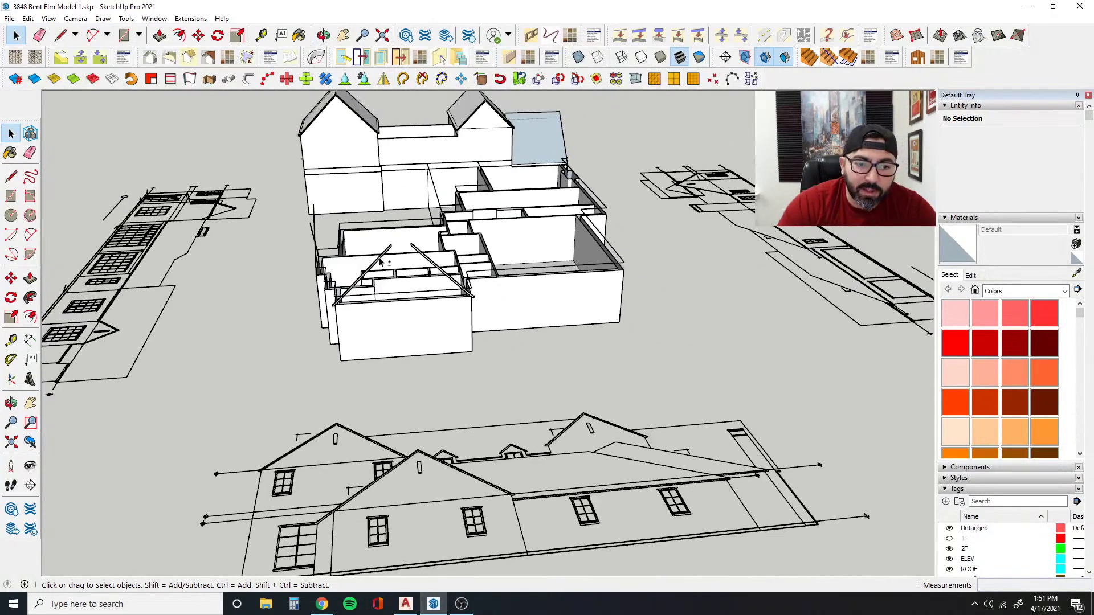
{"action": "middle_click_drag", "start_coordinate": [380, 262], "coordinate": [505, 329]}
{"action": "scroll", "coordinate": [509, 333], "scroll_direction": "up", "scroll_amount": 3}
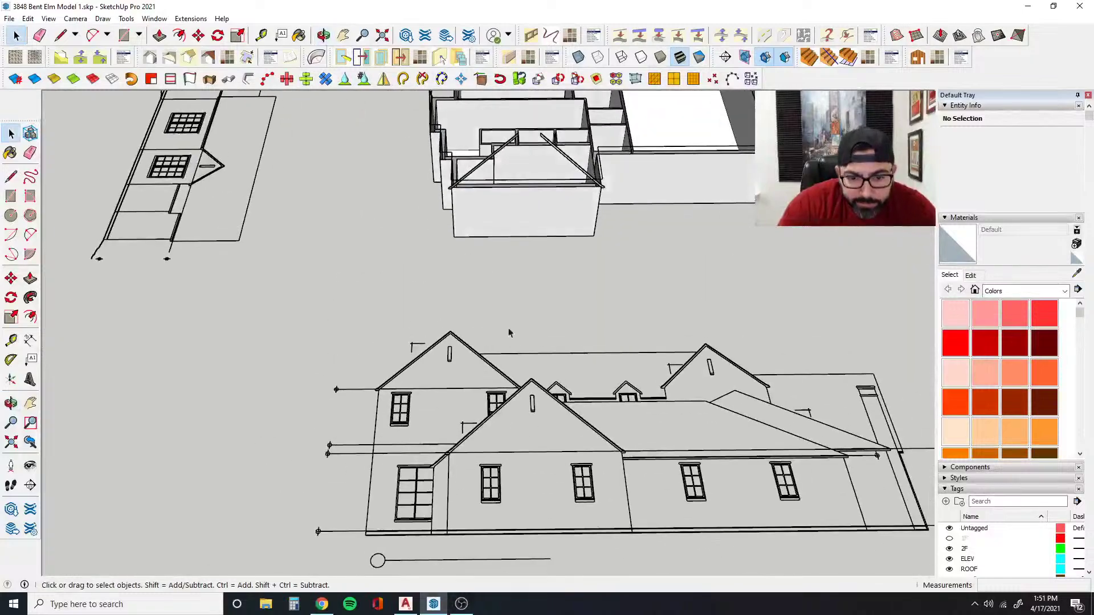
{"action": "scroll", "coordinate": [450, 473], "scroll_direction": "up", "scroll_amount": 3}
{"action": "scroll", "coordinate": [467, 444], "scroll_direction": "up", "scroll_amount": 3}
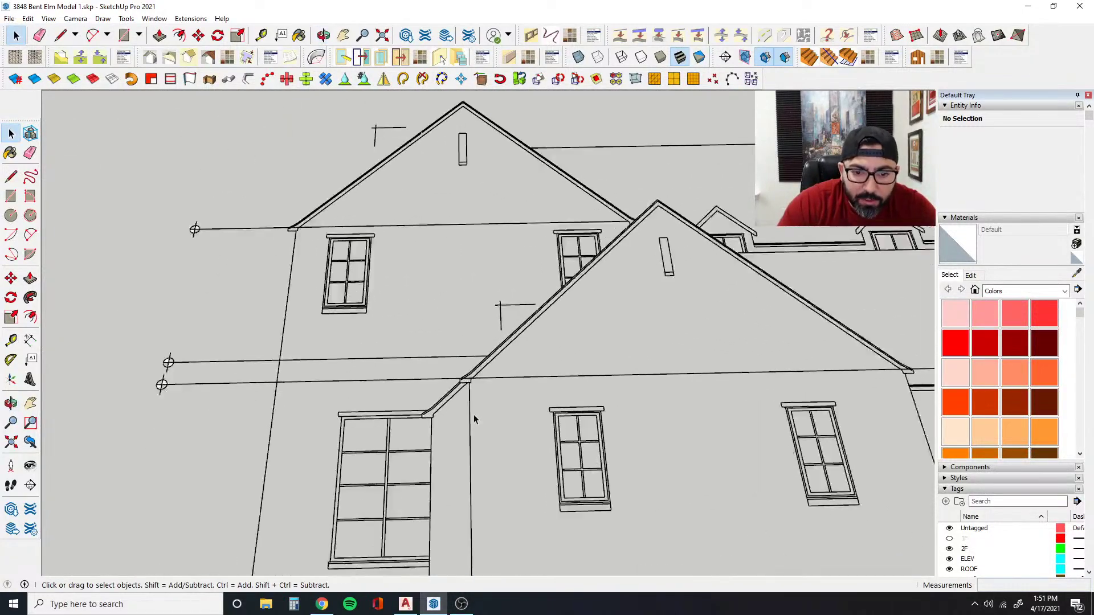
{"action": "scroll", "coordinate": [476, 399], "scroll_direction": "up", "scroll_amount": 2}
- Copy the front wing's left roof profile group sideways about 2' along the green axis to line up with the recessed wall's corner
{"action": "scroll", "coordinate": [384, 432], "scroll_direction": "down", "scroll_amount": 5}
{"action": "middle_click_drag", "start_coordinate": [415, 288], "coordinate": [490, 518]}
{"action": "scroll", "coordinate": [477, 369], "scroll_direction": "up", "scroll_amount": 3}
{"action": "left_click", "coordinate": [477, 369]}
{"action": "scroll", "coordinate": [495, 453], "scroll_direction": "up", "scroll_amount": 4}
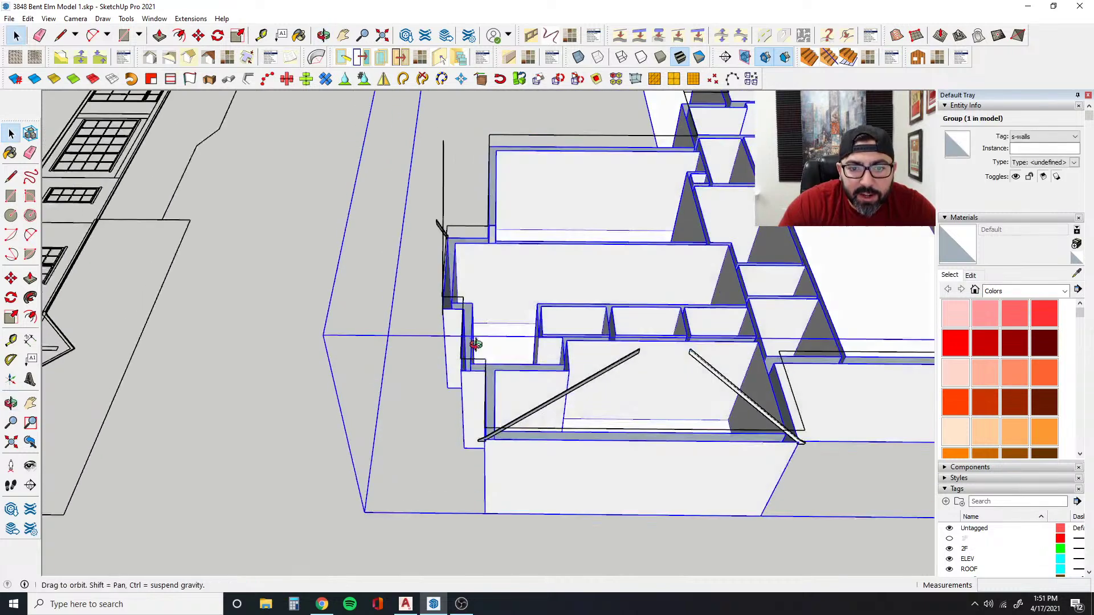
{"action": "double_click", "coordinate": [503, 457]}
{"action": "scroll", "coordinate": [513, 442], "scroll_direction": "down", "scroll_amount": 3}
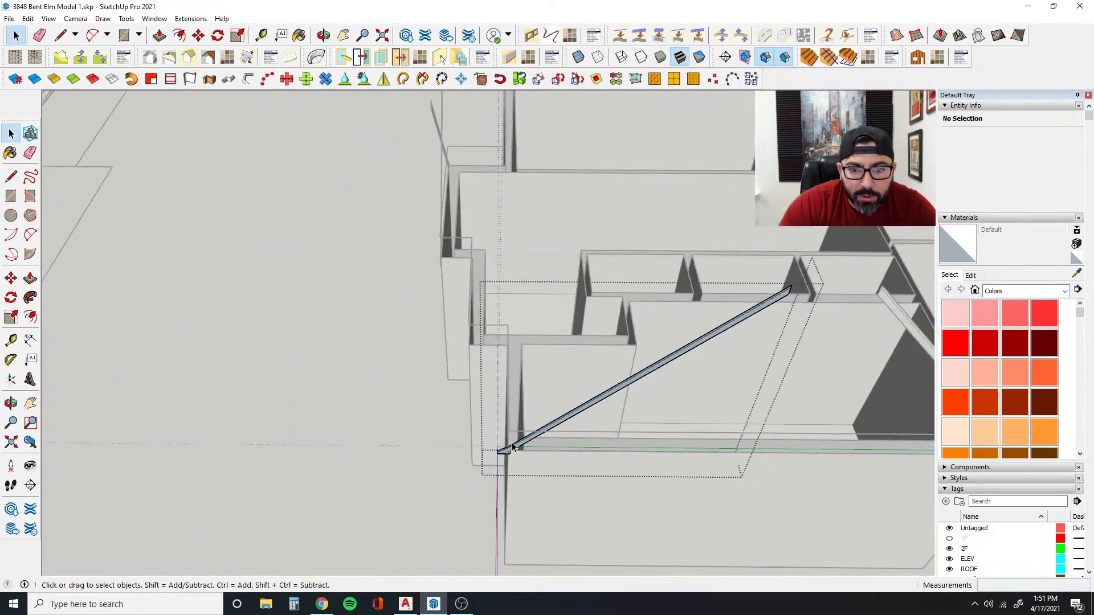
{"action": "key", "text": "Escape"}
{"action": "scroll", "coordinate": [556, 424], "scroll_direction": "up", "scroll_amount": 2}
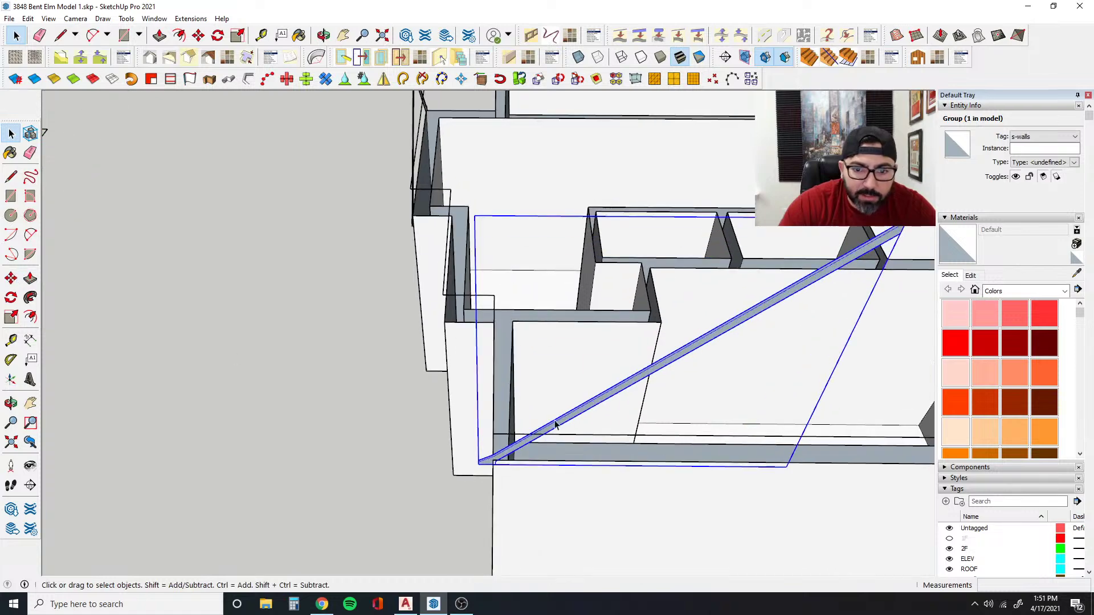
{"action": "left_click", "coordinate": [13, 279]}
{"action": "middle_click_drag", "start_coordinate": [395, 412], "coordinate": [434, 366]}
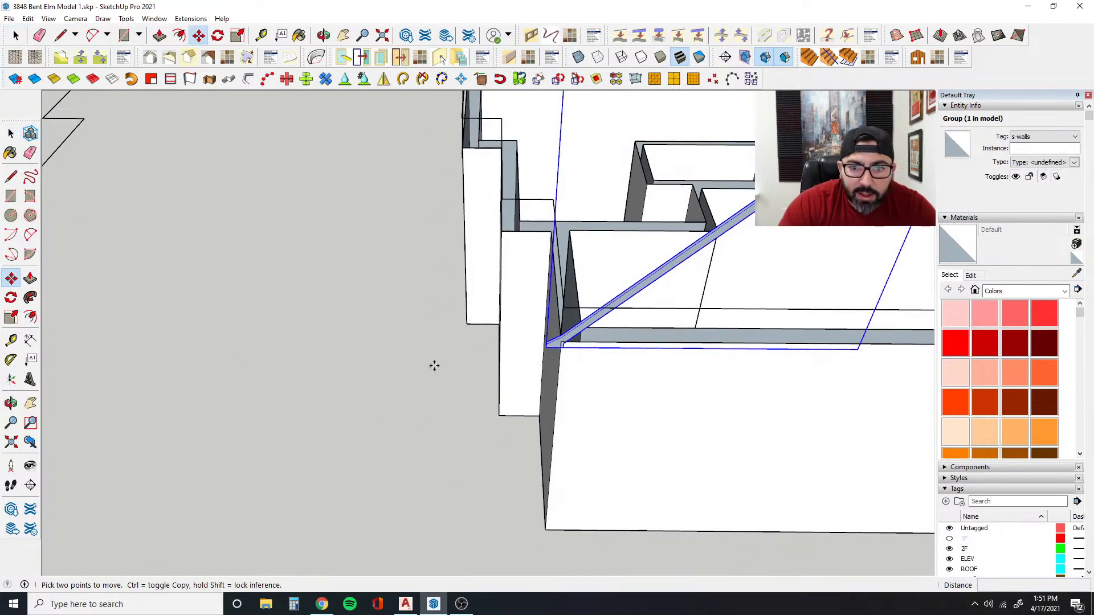
{"action": "left_click", "coordinate": [563, 342]}
{"action": "key", "text": "ctrl"}
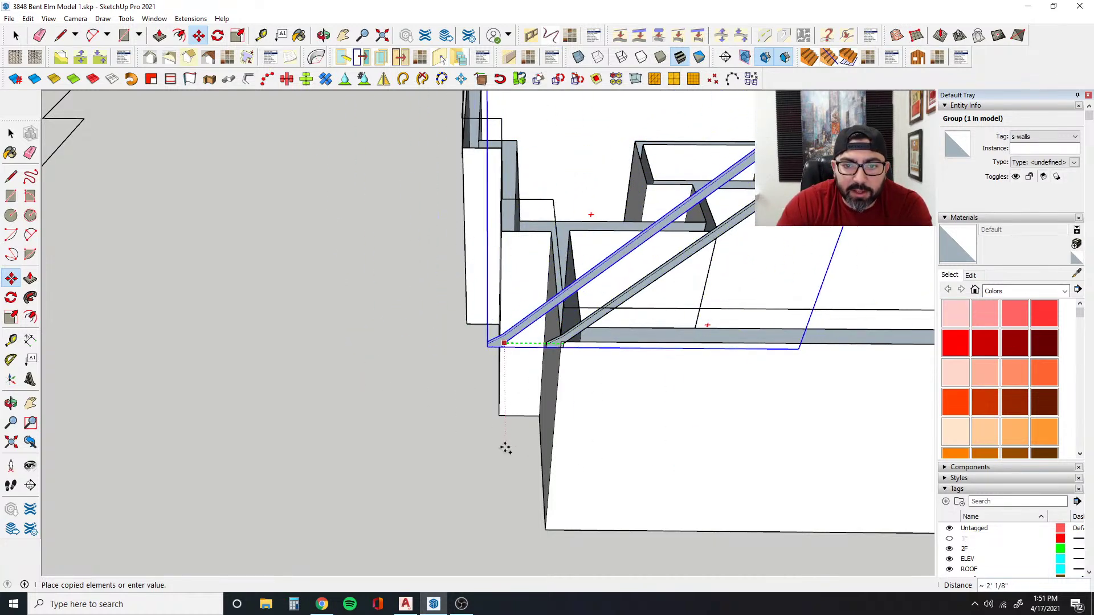
{"action": "left_click", "coordinate": [500, 415]}
{"action": "middle_click_drag", "start_coordinate": [476, 384], "coordinate": [507, 345]}
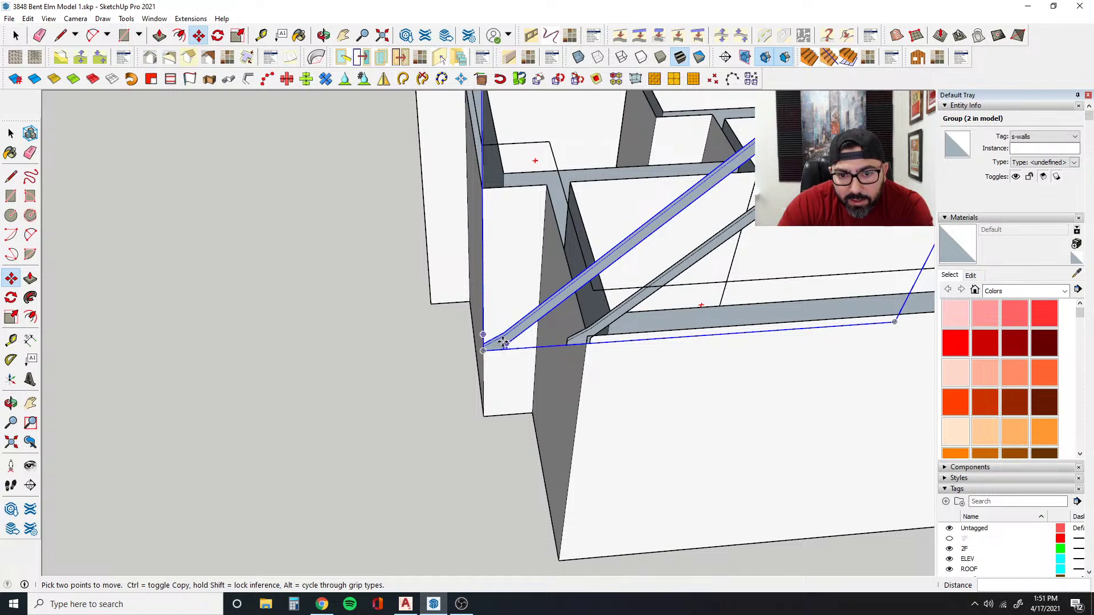
- Lower the copied roof profile and move it back along the red axis against the recessed wall
{"action": "scroll", "coordinate": [608, 257], "scroll_direction": "up", "scroll_amount": 2}
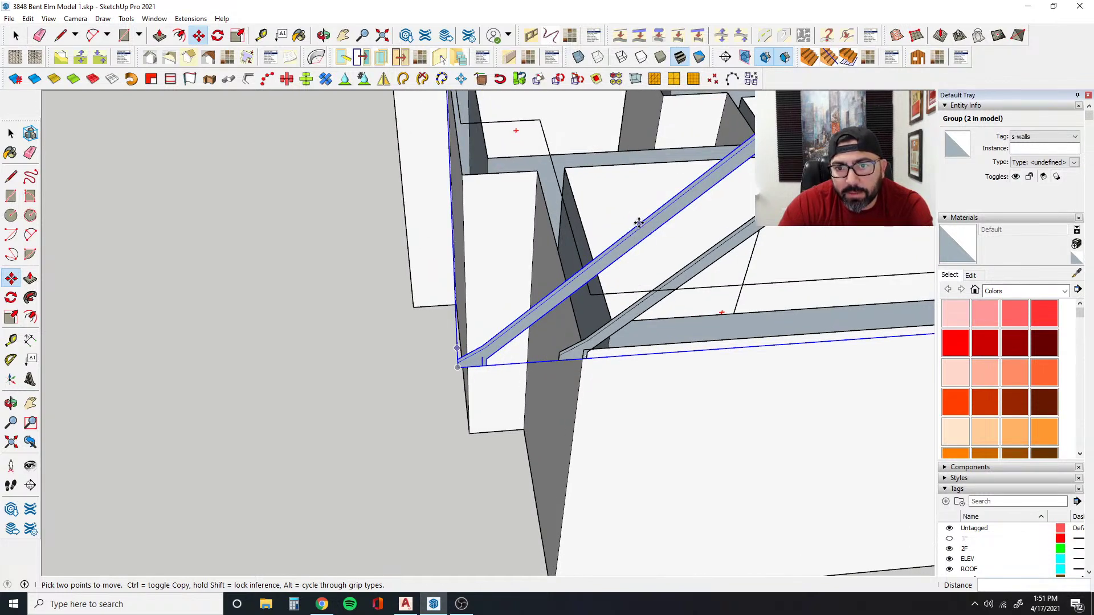
{"action": "left_click", "coordinate": [639, 223]}
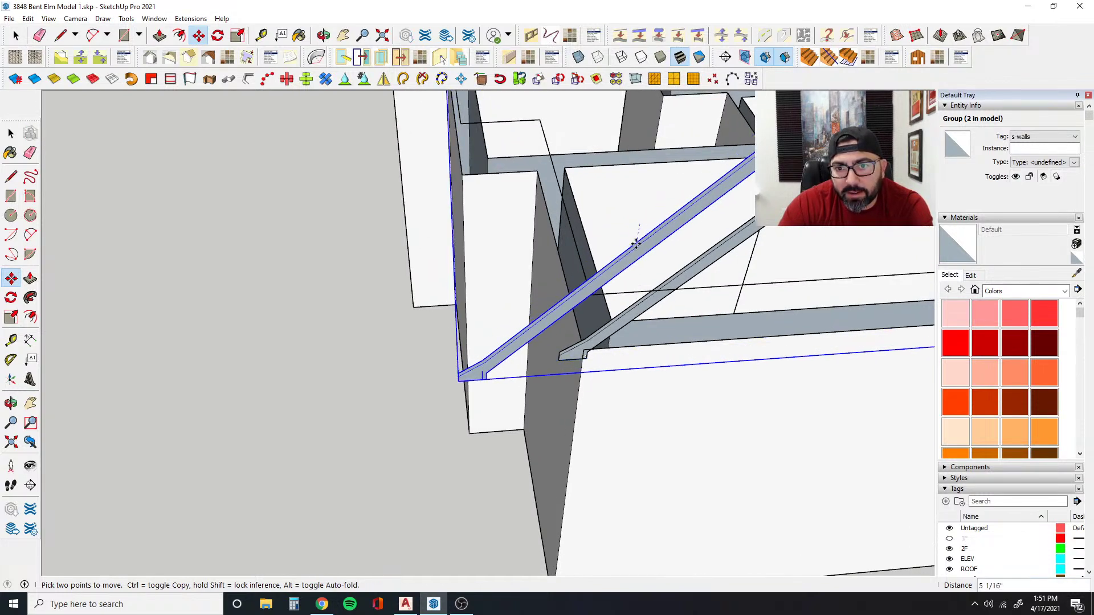
{"action": "left_click", "coordinate": [631, 310]}
{"action": "middle_click_drag", "start_coordinate": [631, 310], "coordinate": [555, 426]}
{"action": "left_click", "coordinate": [518, 431]}
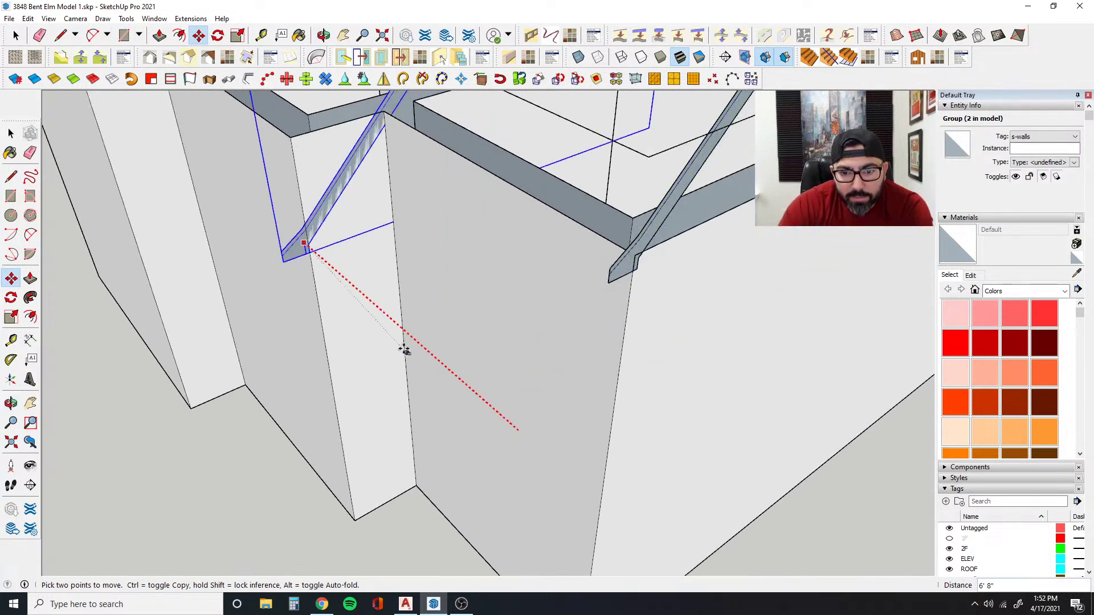
{"action": "left_click", "coordinate": [340, 289]}
{"action": "middle_click_drag", "start_coordinate": [349, 283], "coordinate": [433, 297]}
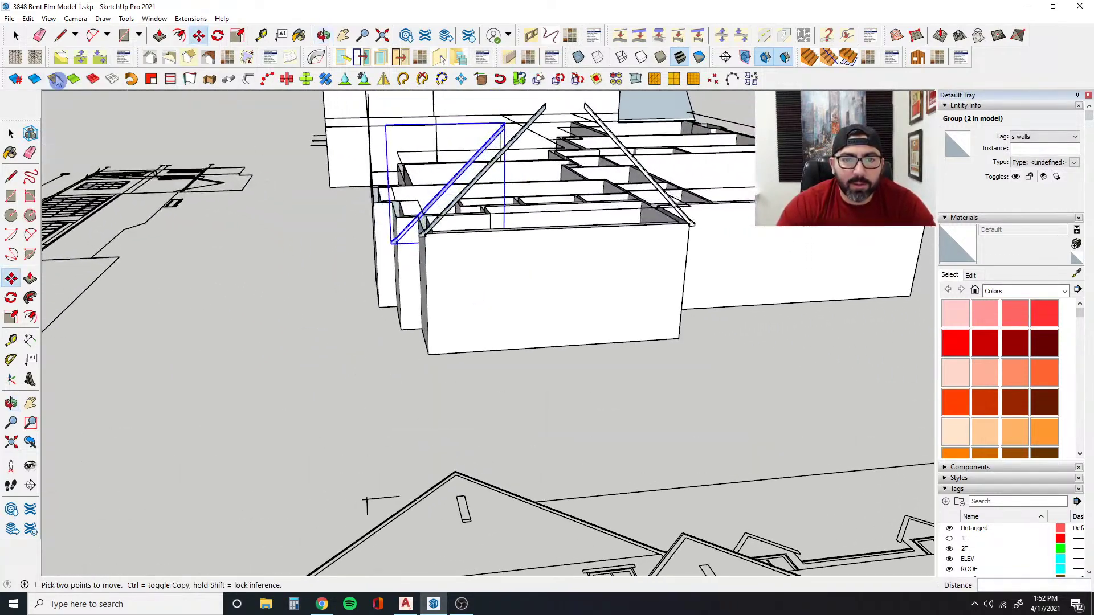
{"action": "left_click", "coordinate": [13, 132]}
{"action": "middle_click_drag", "start_coordinate": [376, 251], "coordinate": [404, 229]}
{"action": "scroll", "coordinate": [422, 237], "scroll_direction": "up", "scroll_amount": 4}
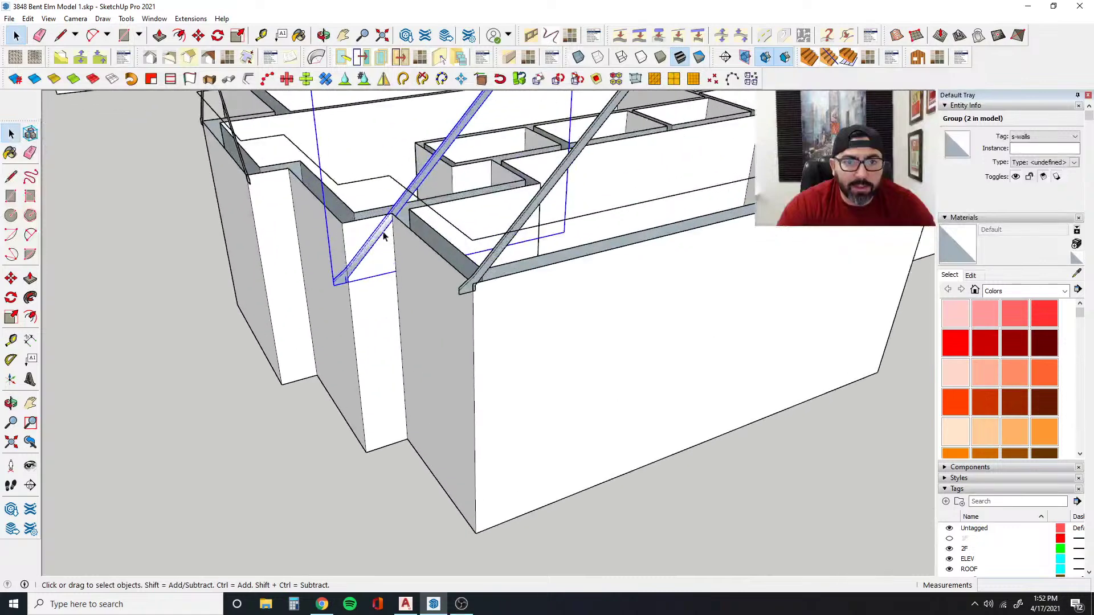
{"action": "scroll", "coordinate": [486, 304], "scroll_direction": "down", "scroll_amount": 6}
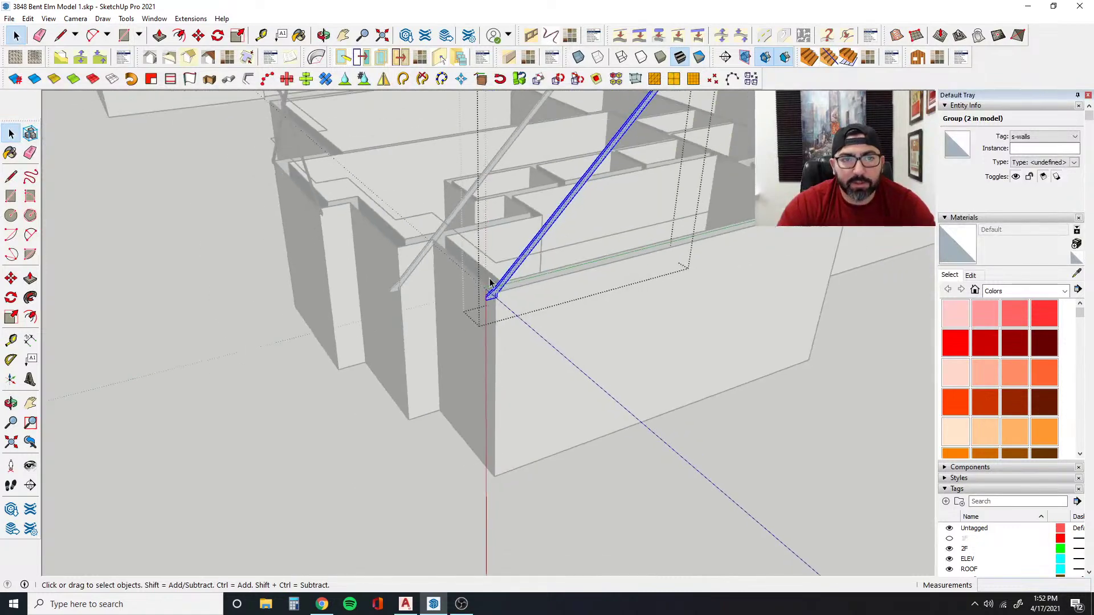
{"action": "middle_click_drag", "start_coordinate": [402, 251], "coordinate": [638, 253]}
{"action": "left_click", "coordinate": [647, 254]}
{"action": "middle_click_drag", "start_coordinate": [484, 254], "coordinate": [324, 254]}
{"action": "scroll", "coordinate": [493, 281], "scroll_direction": "up", "scroll_amount": 4}
{"action": "double_click", "coordinate": [524, 293]}
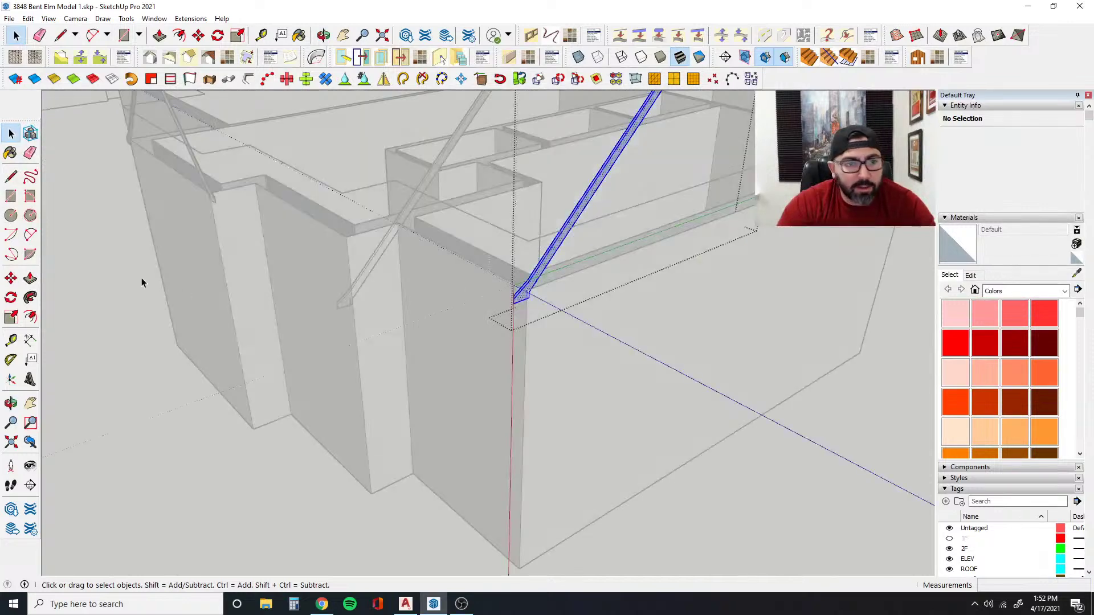
{"action": "scroll", "coordinate": [521, 287], "scroll_direction": "down", "scroll_amount": 4}
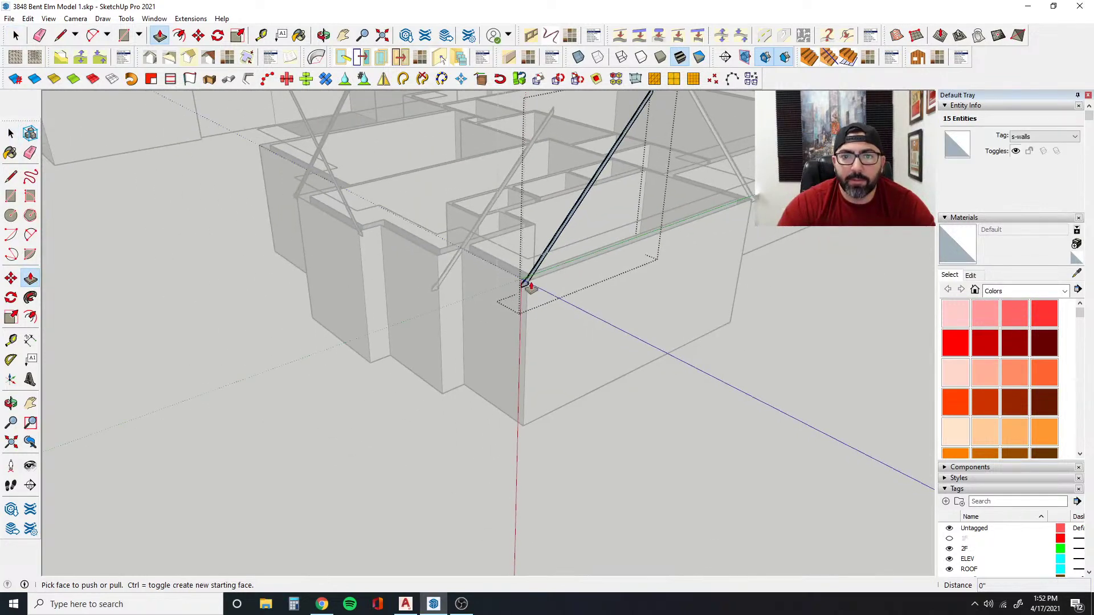
{"action": "left_click", "coordinate": [18, 130]}
{"action": "left_click", "coordinate": [274, 285]}
{"action": "middle_click_drag", "start_coordinate": [274, 285], "coordinate": [513, 336]}
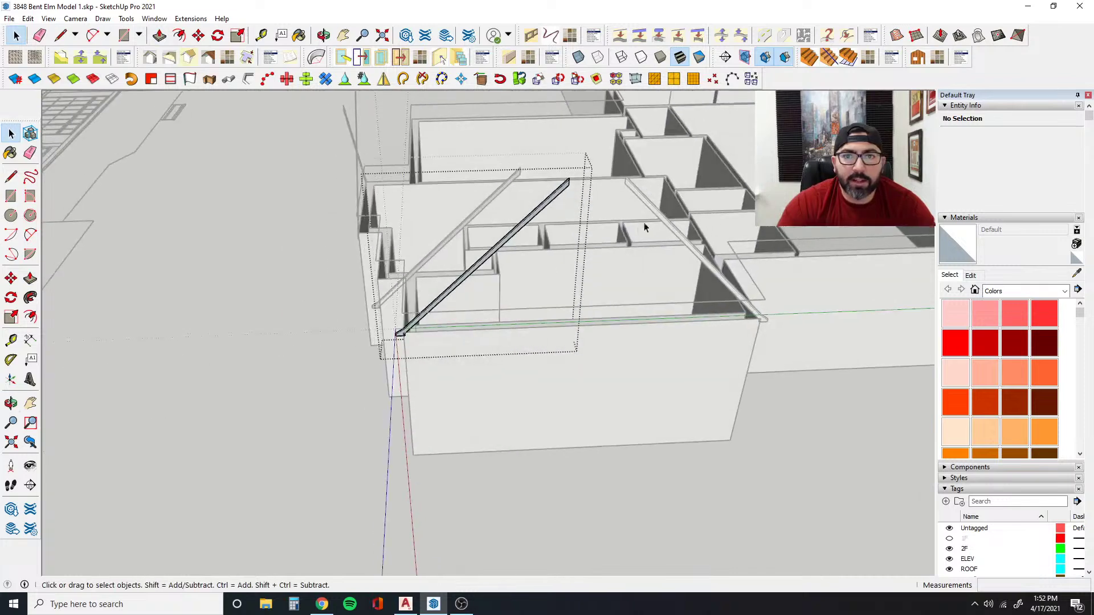
{"action": "left_click", "coordinate": [646, 212]}
{"action": "double_click", "coordinate": [647, 205]}
{"action": "key", "text": "Escape"}
- Combine the front wing's left and right roof profile groups into one group
{"action": "left_click", "coordinate": [601, 194]}
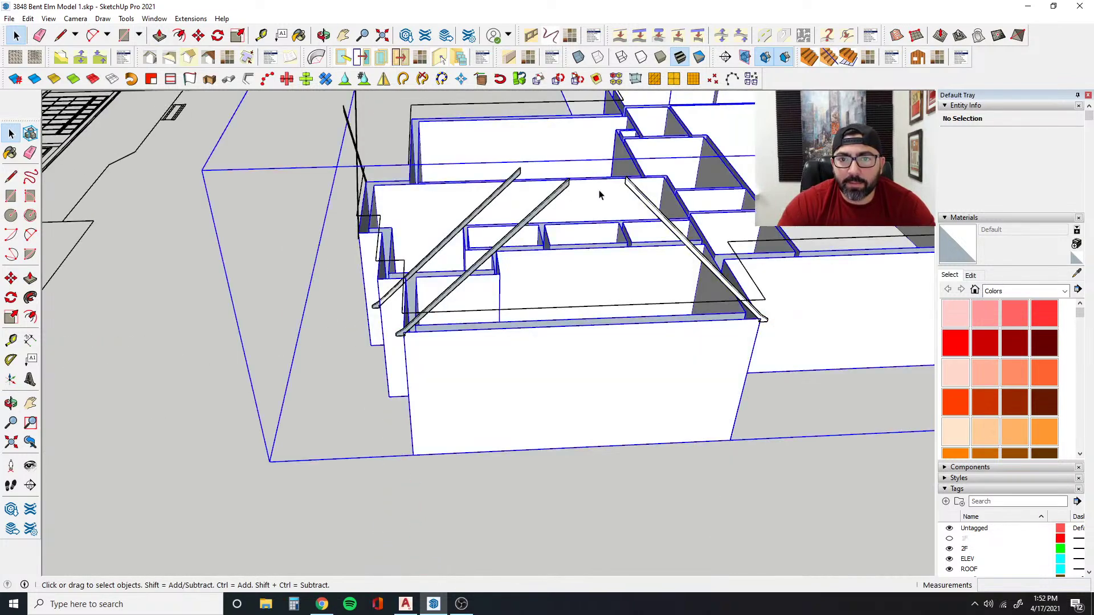
{"action": "left_click", "coordinate": [637, 194]}
{"action": "left_click", "coordinate": [565, 188], "text": "shift"}
{"action": "right_click", "coordinate": [567, 188]}
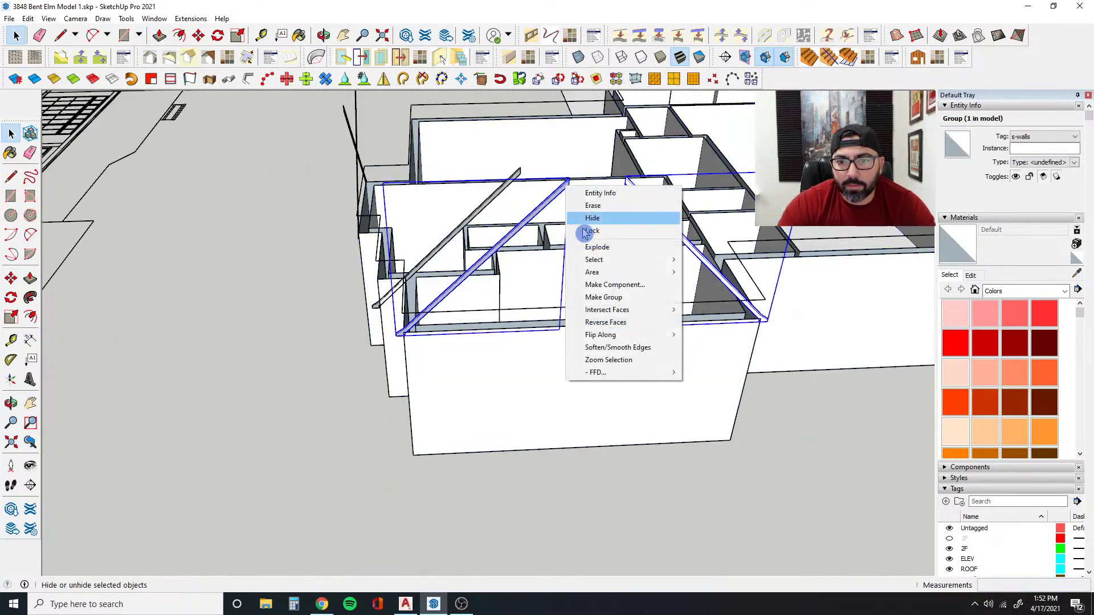
{"action": "left_click", "coordinate": [598, 297]}
- Inside the combined roof group, explode the two nested profile groups into loose geometry
{"action": "double_click", "coordinate": [560, 197]}
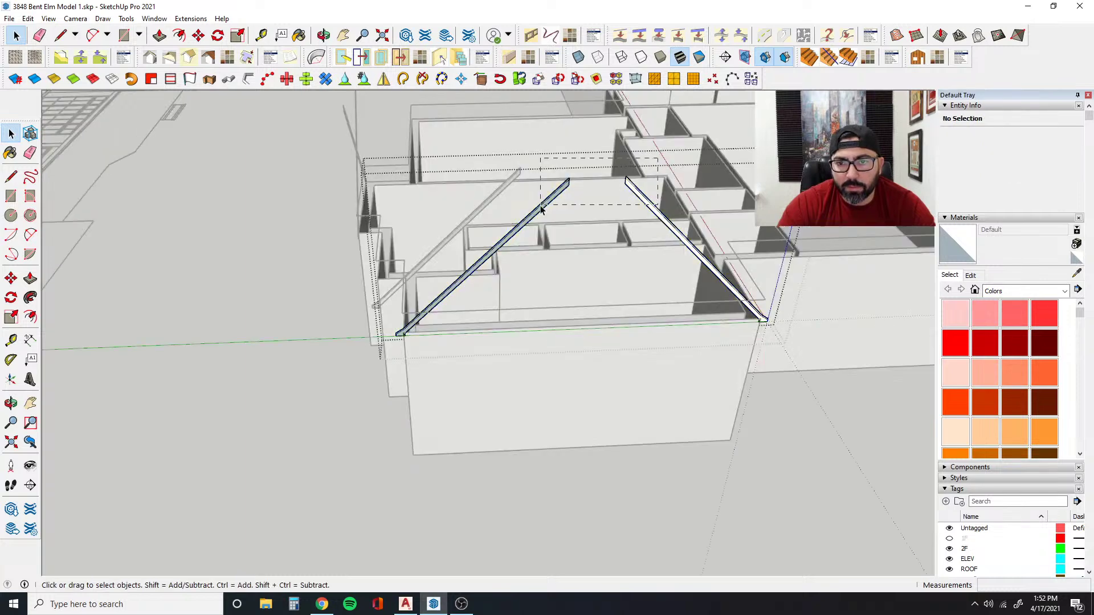
{"action": "key", "text": "ctrl+a"}
{"action": "right_click", "coordinate": [556, 197]}
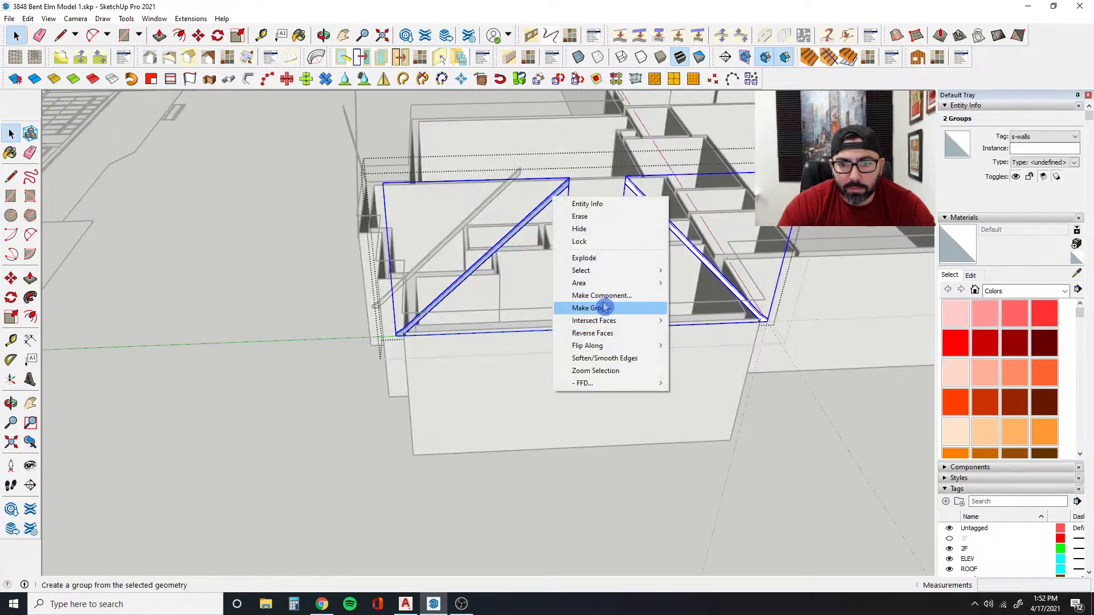
{"action": "left_click", "coordinate": [584, 258]}
{"action": "scroll", "coordinate": [435, 274], "scroll_direction": "up", "scroll_amount": 5}
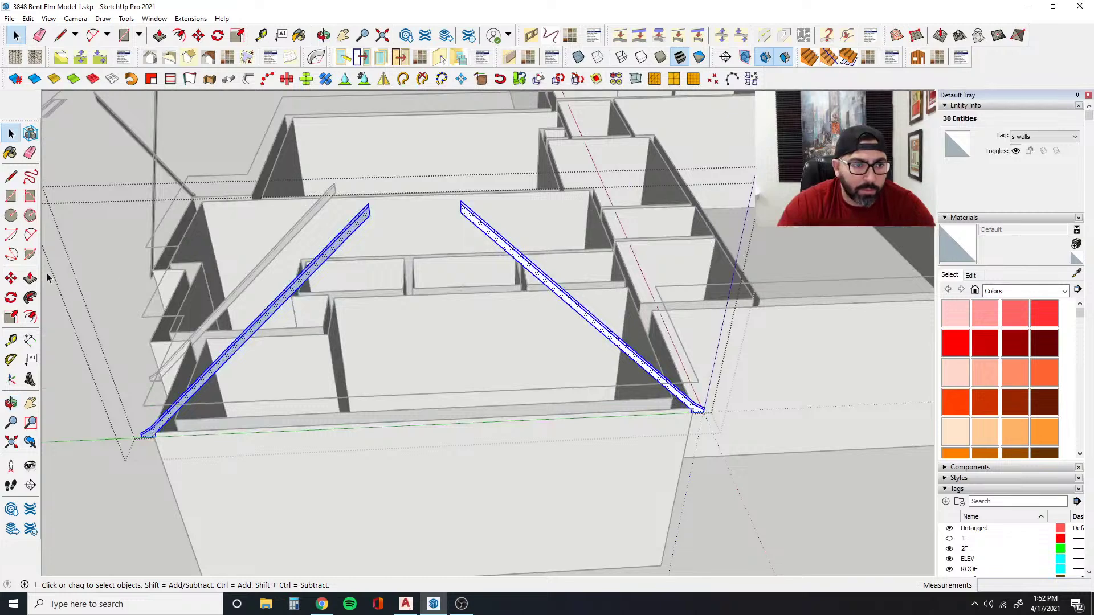
- Extrude the faces of the left roof profile 37' 9" back over the wing with Push/Pull
{"action": "left_click", "coordinate": [31, 280]}
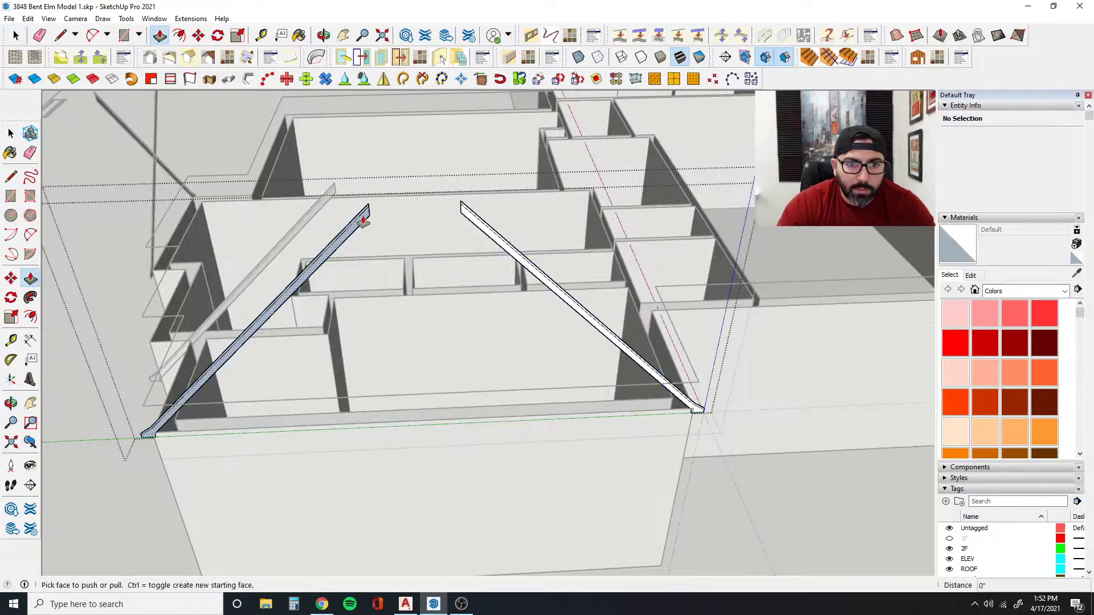
{"action": "left_click_drag", "start_coordinate": [363, 221], "coordinate": [457, 130]}
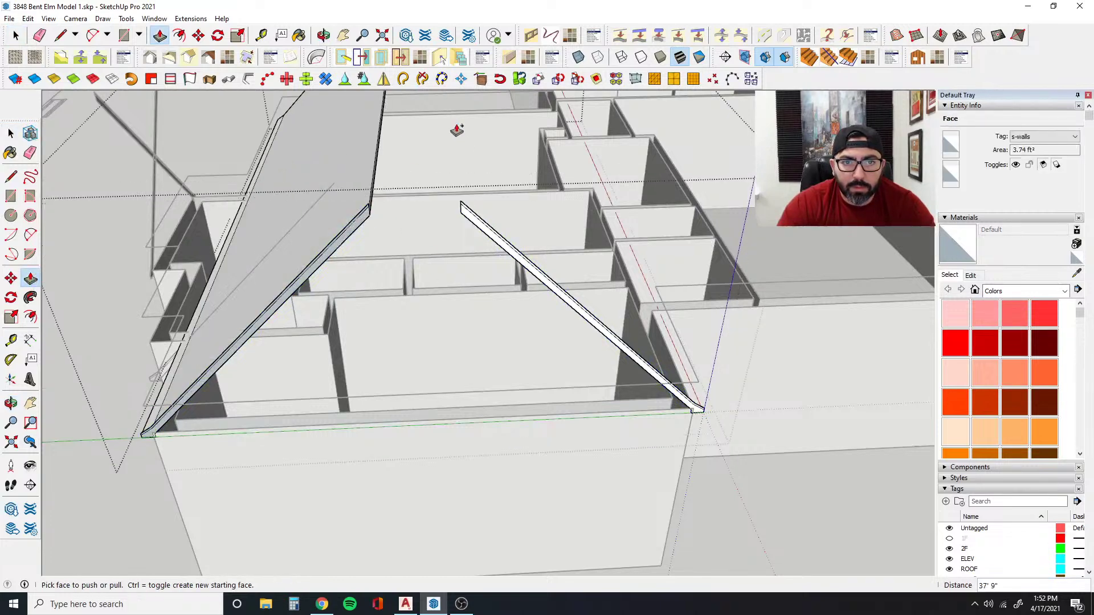
{"action": "left_click", "coordinate": [363, 214]}
{"action": "left_click", "coordinate": [447, 160]}
{"action": "middle_click_drag", "start_coordinate": [447, 161], "coordinate": [358, 152]}
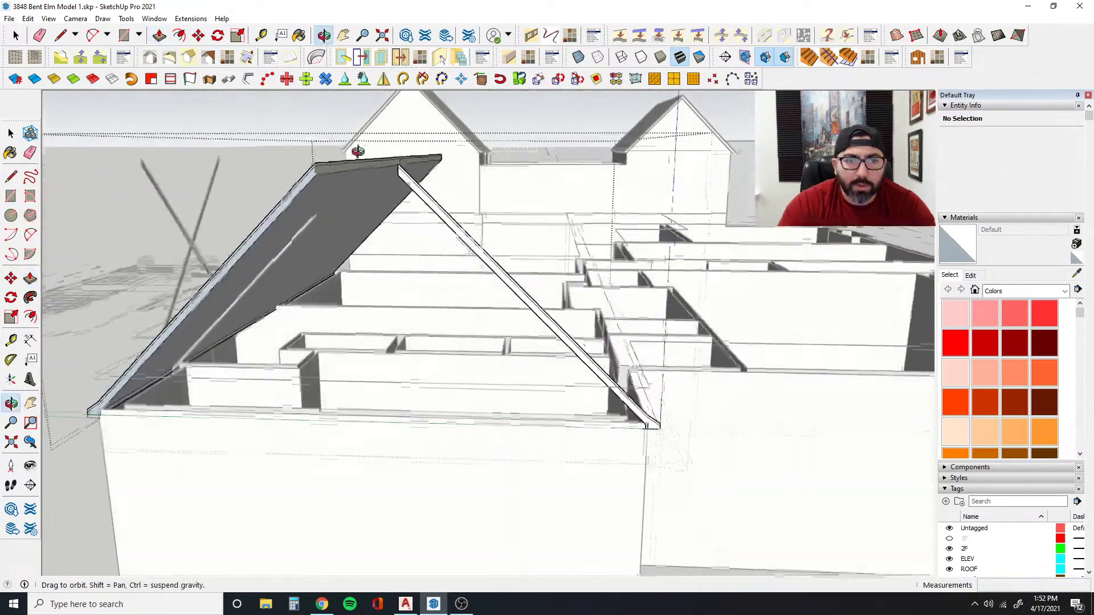
- Pull the left slope's broad faces by 3" and 1" with Push/Pull, and push the small leftover end face at its ridge back 37' 9"
{"action": "scroll", "coordinate": [353, 154], "scroll_direction": "up", "scroll_amount": 4}
{"action": "left_click", "coordinate": [312, 177]}
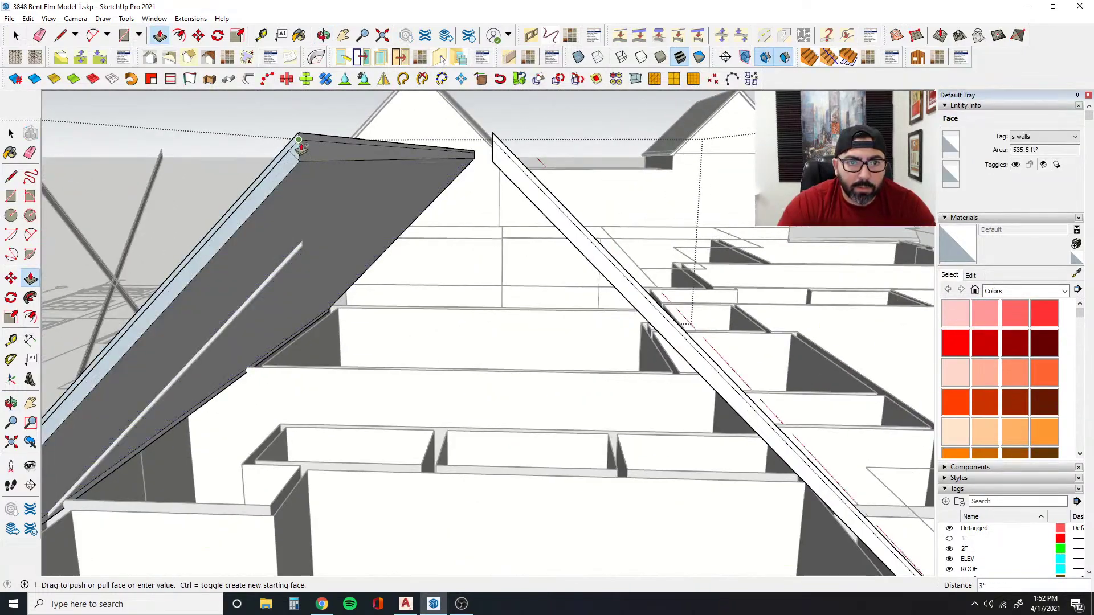
{"action": "left_click", "coordinate": [299, 142]}
{"action": "scroll", "coordinate": [287, 146], "scroll_direction": "up", "scroll_amount": 2}
{"action": "middle_click_drag", "start_coordinate": [285, 147], "coordinate": [330, 169]}
{"action": "left_click", "coordinate": [363, 192]}
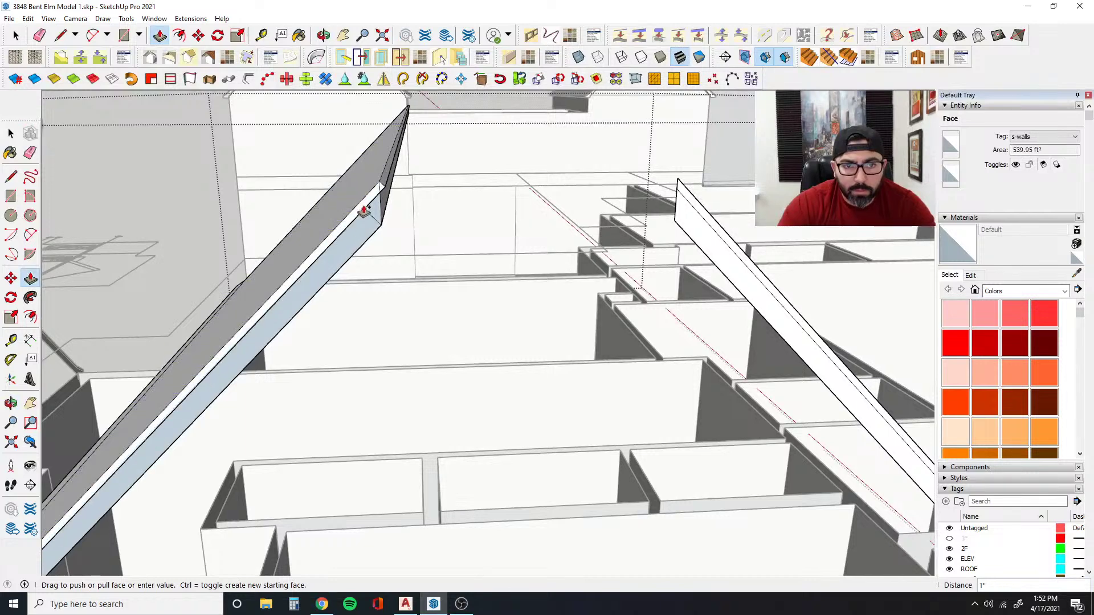
{"action": "left_click", "coordinate": [365, 212]}
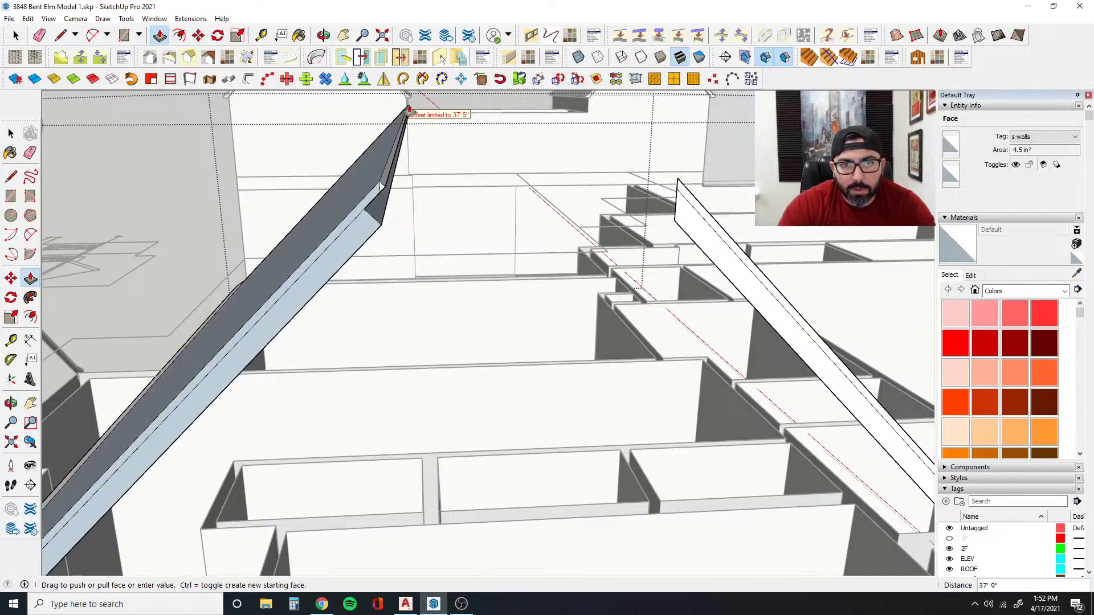
{"action": "middle_click_drag", "start_coordinate": [400, 116], "coordinate": [354, 317]}
{"action": "middle_click_drag", "start_coordinate": [378, 226], "coordinate": [329, 265]}
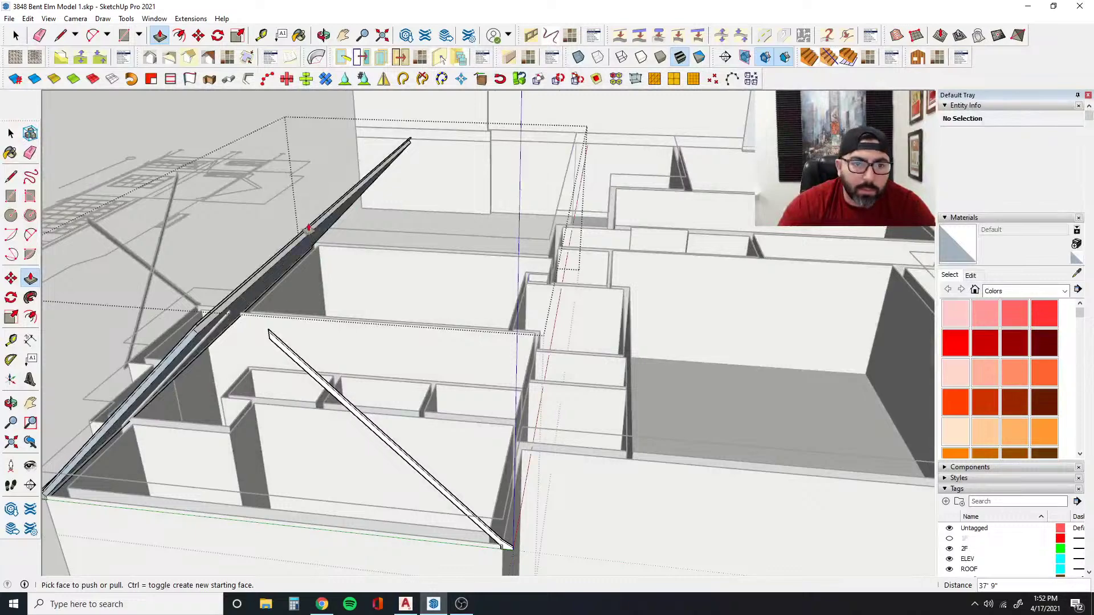
- Extend the thin ridge-edge face of the left slope farther up along the slope with Push/Pull
{"action": "middle_click_drag", "start_coordinate": [308, 227], "coordinate": [193, 316]}
{"action": "left_click", "coordinate": [229, 280]}
{"action": "left_click", "coordinate": [313, 210]}
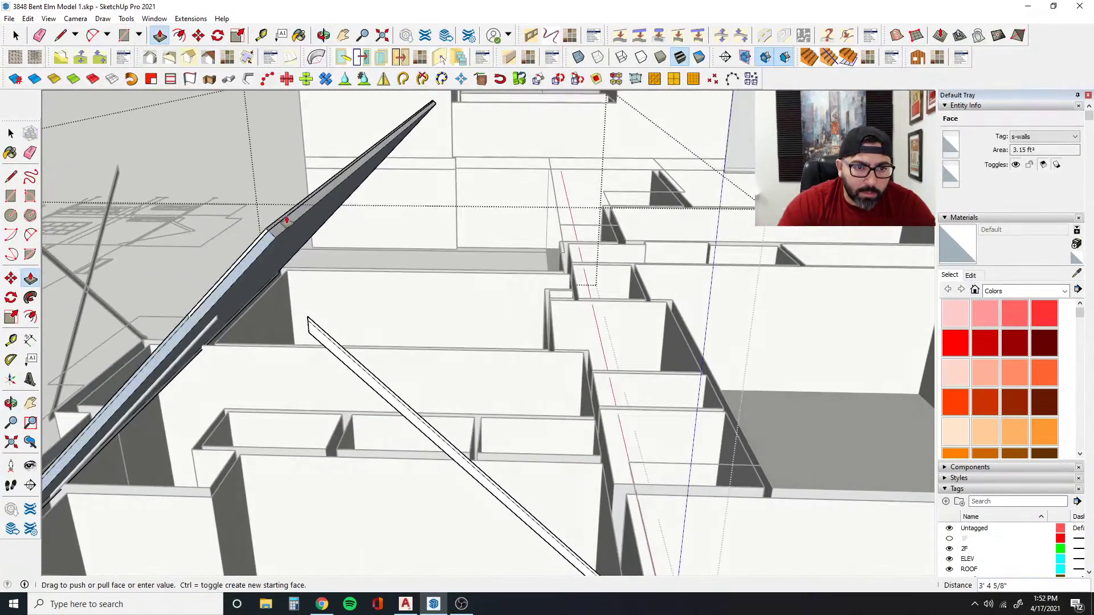
{"action": "left_click", "coordinate": [294, 219]}
- Open the roof group and extrude the main face of the right roof profile 38' 6" over the wing
{"action": "left_click", "coordinate": [11, 134]}
{"action": "left_click", "coordinate": [405, 385]}
{"action": "triple_click", "coordinate": [374, 381]}
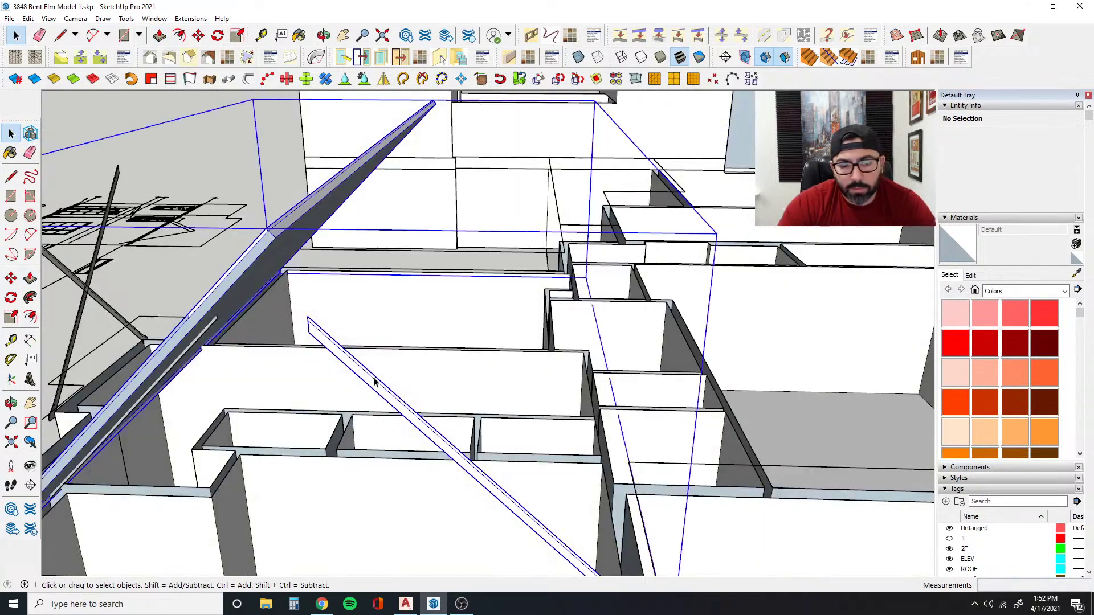
{"action": "left_click", "coordinate": [30, 278]}
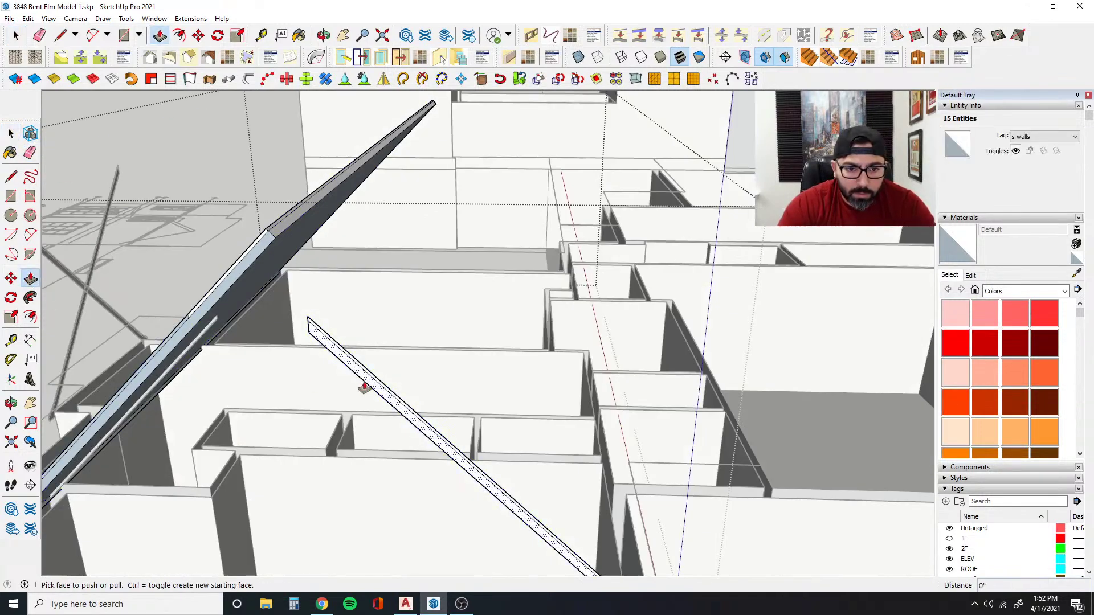
{"action": "left_click", "coordinate": [365, 386]}
{"action": "middle_click_drag", "start_coordinate": [490, 382], "coordinate": [374, 396]}
{"action": "scroll", "coordinate": [381, 389], "scroll_direction": "up", "scroll_amount": 2}
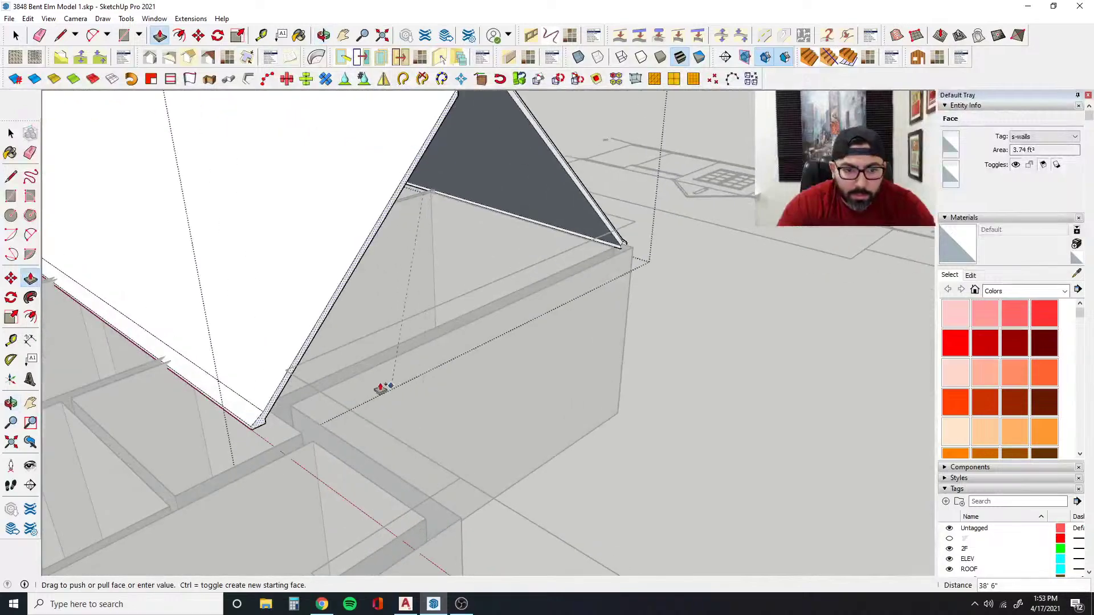
{"action": "left_click", "coordinate": [353, 377]}
- Extrude the remaining thin face of the right roof profile 38' 6" to match the slope's main layer
{"action": "scroll", "coordinate": [347, 371], "scroll_direction": "down", "scroll_amount": 2}
{"action": "middle_click_drag", "start_coordinate": [306, 360], "coordinate": [306, 391]}
{"action": "scroll", "coordinate": [203, 274], "scroll_direction": "up", "scroll_amount": 6}
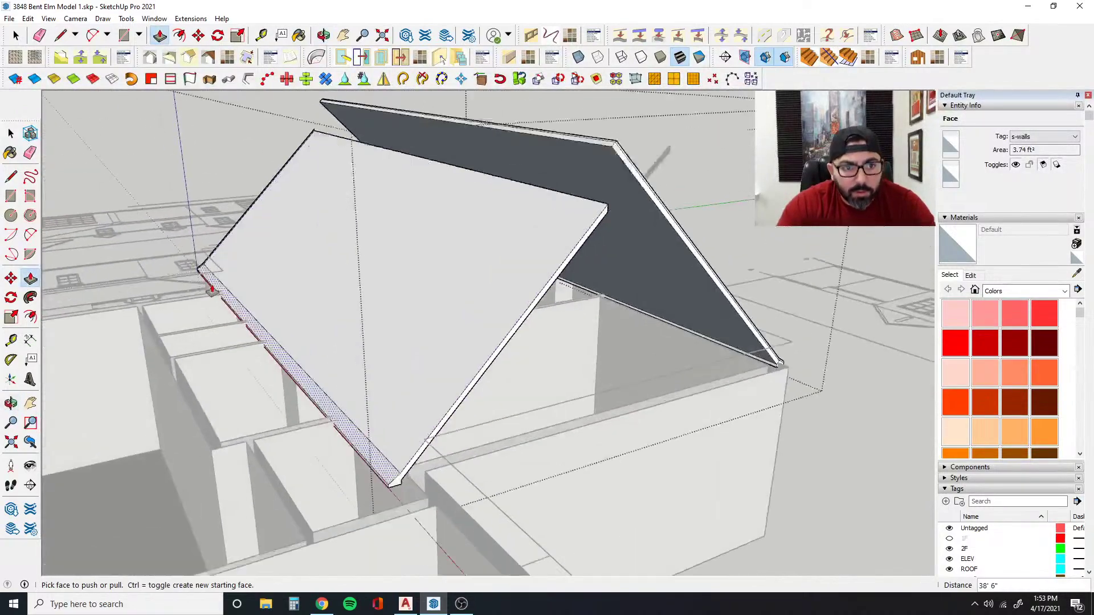
{"action": "left_click", "coordinate": [198, 263]}
{"action": "scroll", "coordinate": [198, 263], "scroll_direction": "down", "scroll_amount": 4}
{"action": "middle_click_drag", "start_coordinate": [308, 317], "coordinate": [408, 296]}
{"action": "middle_click_drag", "start_coordinate": [418, 197], "coordinate": [387, 362], "text": "shift"}
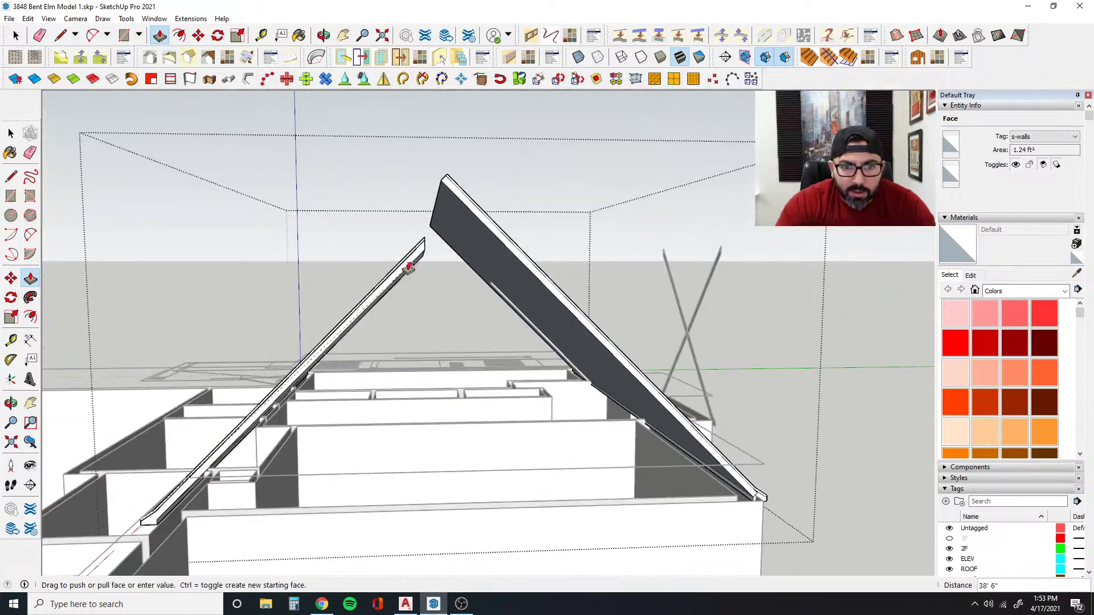
{"action": "scroll", "coordinate": [97, 262], "scroll_direction": "up", "scroll_amount": 2}
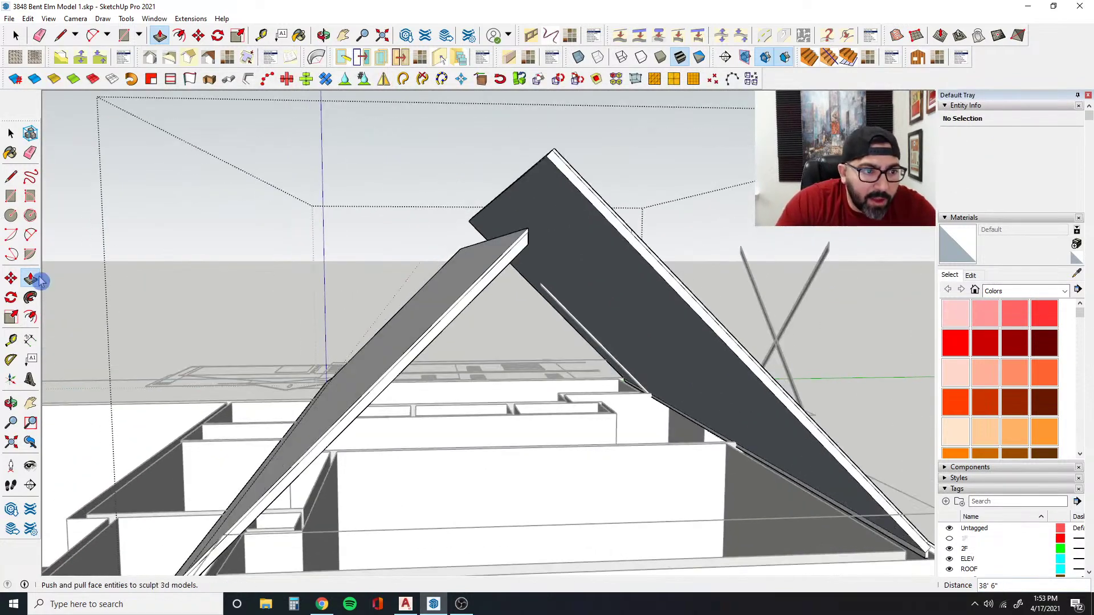
- Pull the newly extruded slope's broad faces by 3" and 1" with Push/Pull
{"action": "middle_click_drag", "start_coordinate": [419, 296], "coordinate": [334, 285]}
{"action": "scroll", "coordinate": [420, 279], "scroll_direction": "up", "scroll_amount": 3}
{"action": "key", "text": "ctrl"}
{"action": "left_click", "coordinate": [448, 267]}
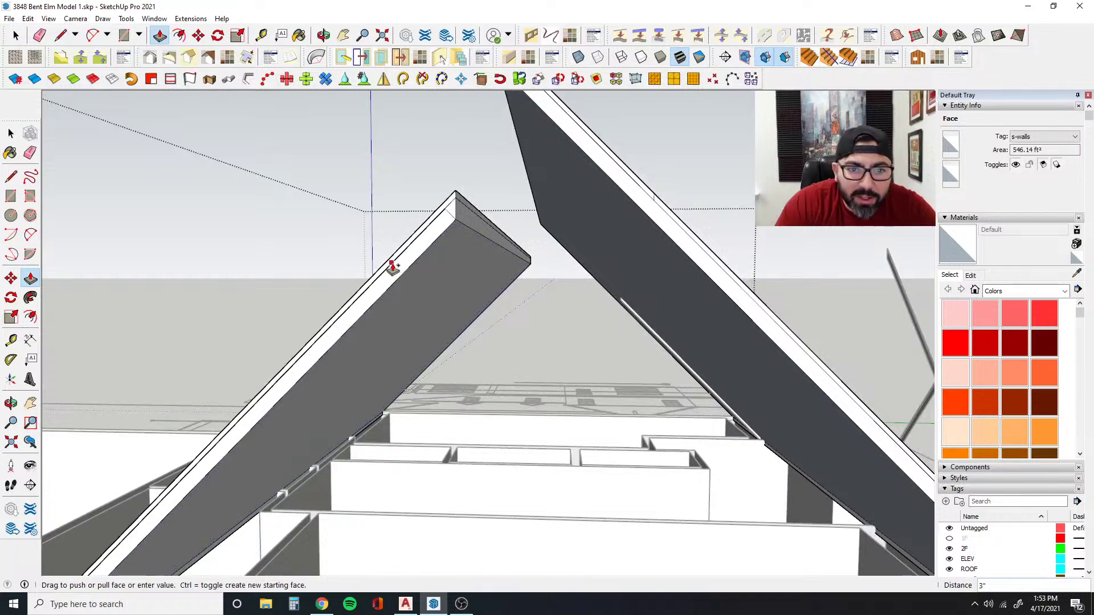
{"action": "type", "text": "3"}
{"action": "key", "text": "Return"}
{"action": "middle_click_drag", "start_coordinate": [430, 244], "coordinate": [463, 257]}
{"action": "left_click", "coordinate": [462, 257]}
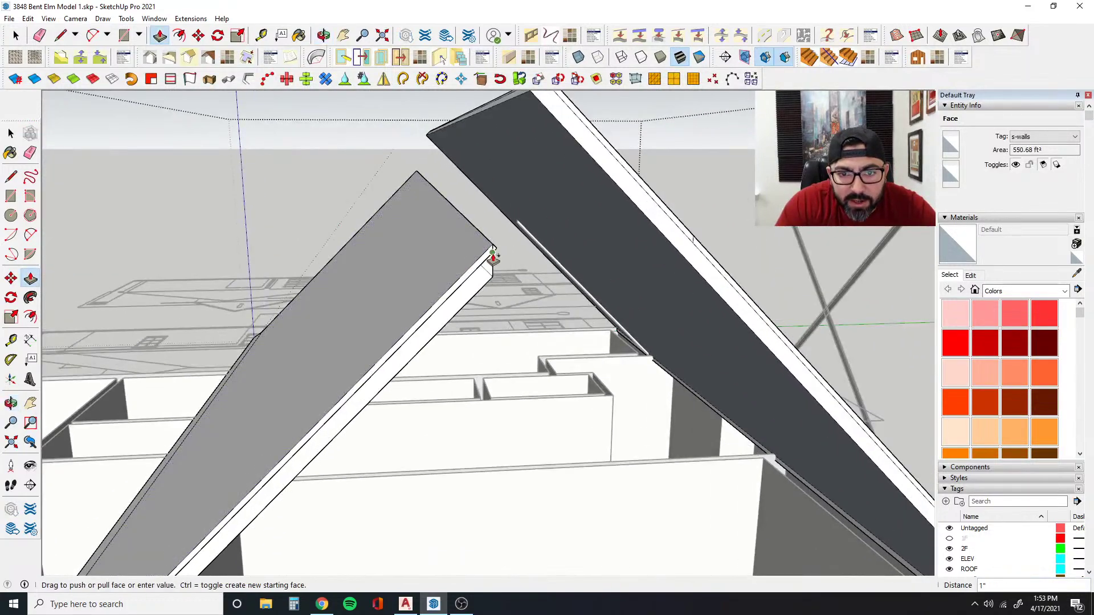
{"action": "left_click", "coordinate": [493, 254]}
- Extend the thin ridge-edge face of the newly extruded slope 4' upward, crossing the opposite slope
{"action": "middle_click_drag", "start_coordinate": [492, 255], "coordinate": [406, 365]}
{"action": "scroll", "coordinate": [481, 274], "scroll_direction": "up", "scroll_amount": 3}
{"action": "scroll", "coordinate": [474, 268], "scroll_direction": "down", "scroll_amount": 2}
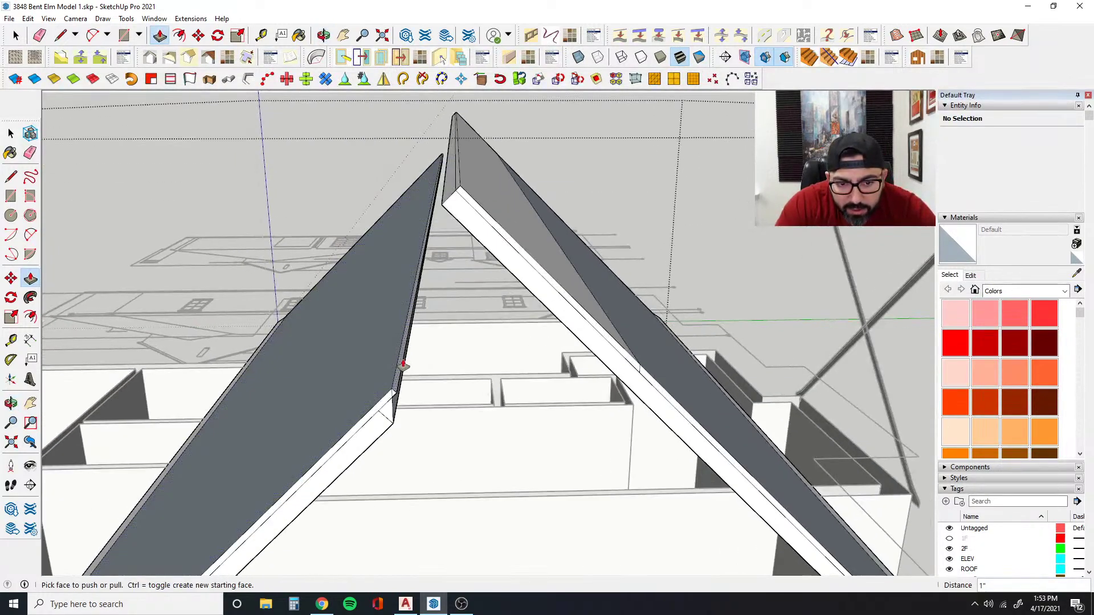
{"action": "left_click", "coordinate": [403, 364]}
{"action": "left_click", "coordinate": [666, 218]}
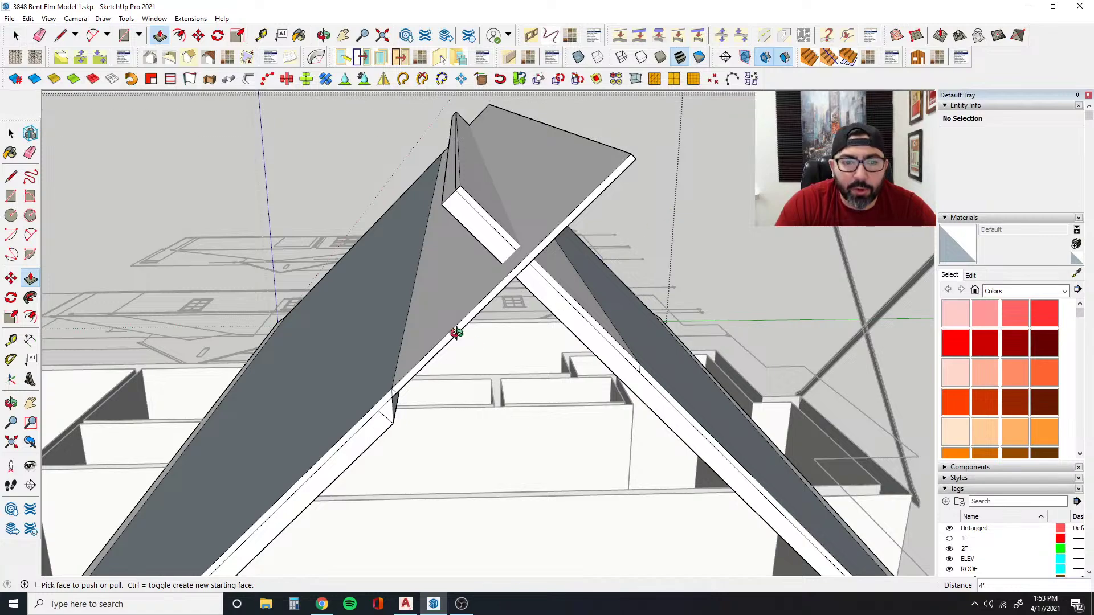
- Extend the 3" thick ridge-edge face of the same slope about 2' 7 3/4" up to the opposite slope
{"action": "middle_click_drag", "start_coordinate": [456, 333], "coordinate": [193, 283]}
{"action": "middle_click_drag", "start_coordinate": [140, 216], "coordinate": [178, 362]}
{"action": "left_click", "coordinate": [376, 201]}
{"action": "left_click", "coordinate": [146, 349]}
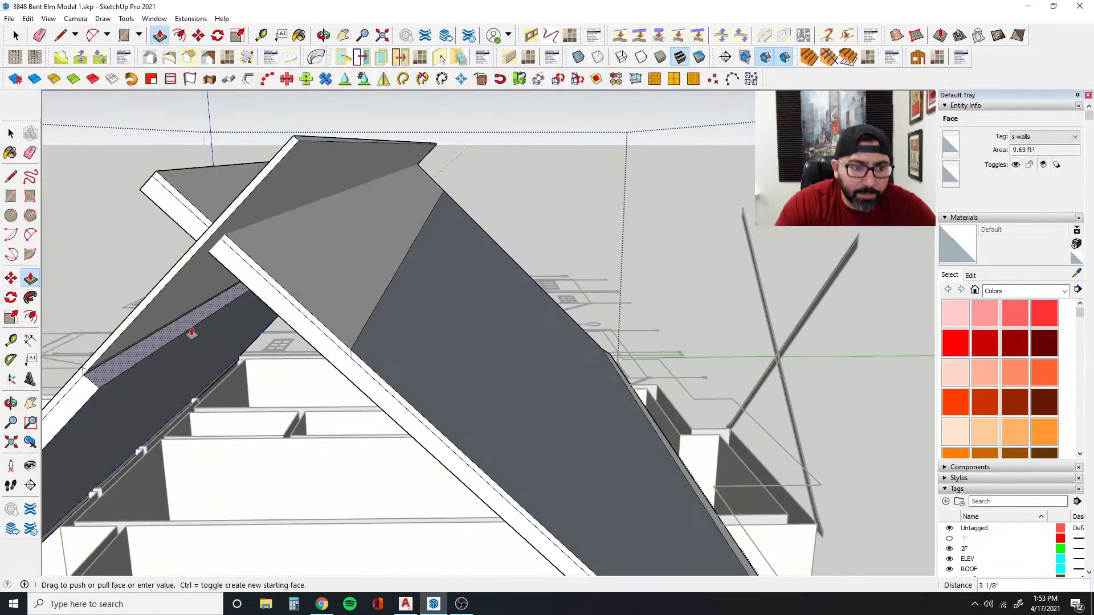
{"action": "left_click", "coordinate": [342, 212]}
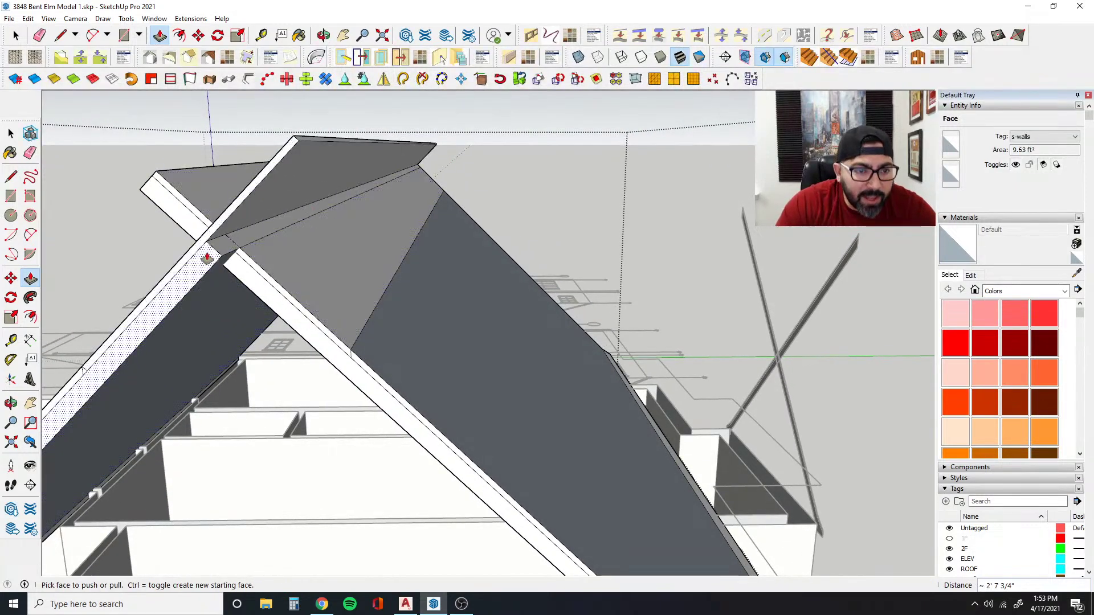
- Push the front end face of that slope's thick layer back 9" and close the roof group
{"action": "left_click", "coordinate": [208, 246]}
{"action": "left_click", "coordinate": [259, 289]}
{"action": "middle_click_drag", "start_coordinate": [228, 222], "coordinate": [179, 287]}
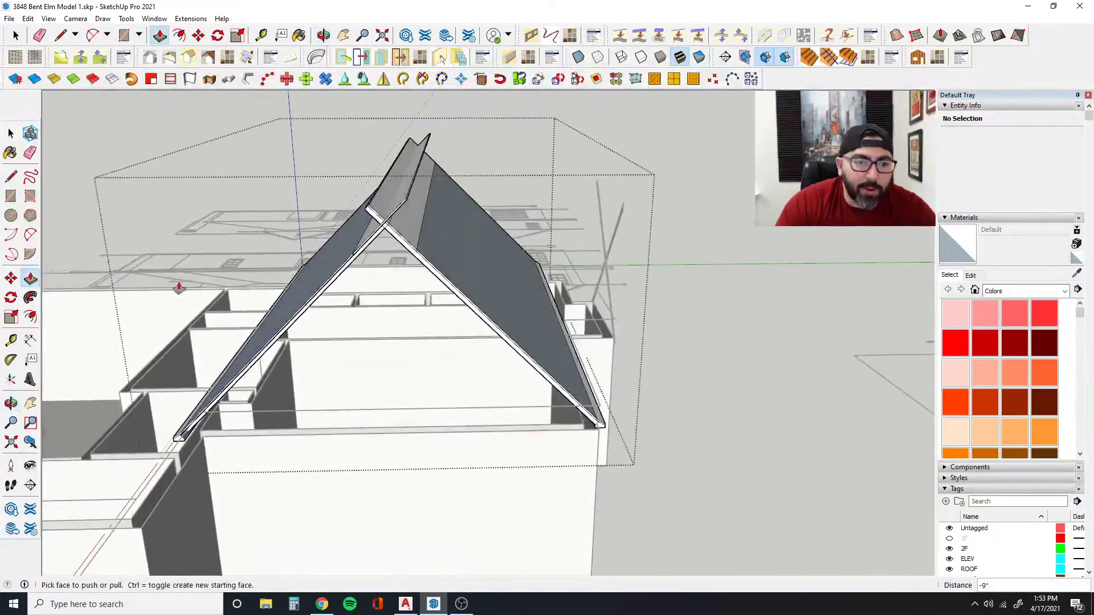
{"action": "left_click", "coordinate": [12, 137]}
{"action": "key", "text": "Escape"}
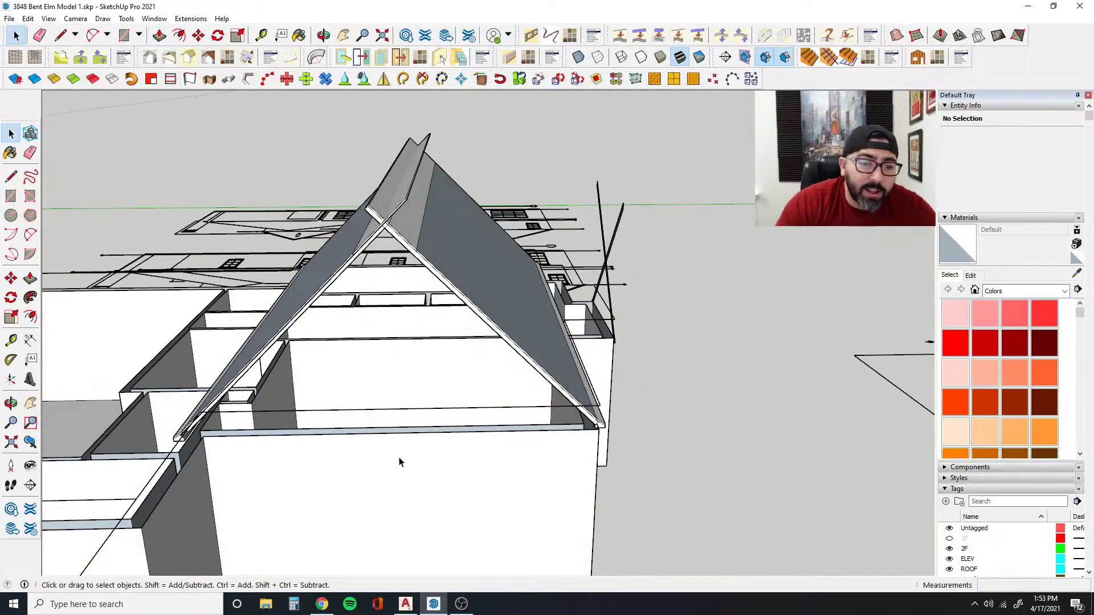
- Reopen the roof group and remove one slope's overshoot beyond the ridge by pushing its end face back along the full roof length
{"action": "scroll", "coordinate": [398, 213], "scroll_direction": "up", "scroll_amount": 4}
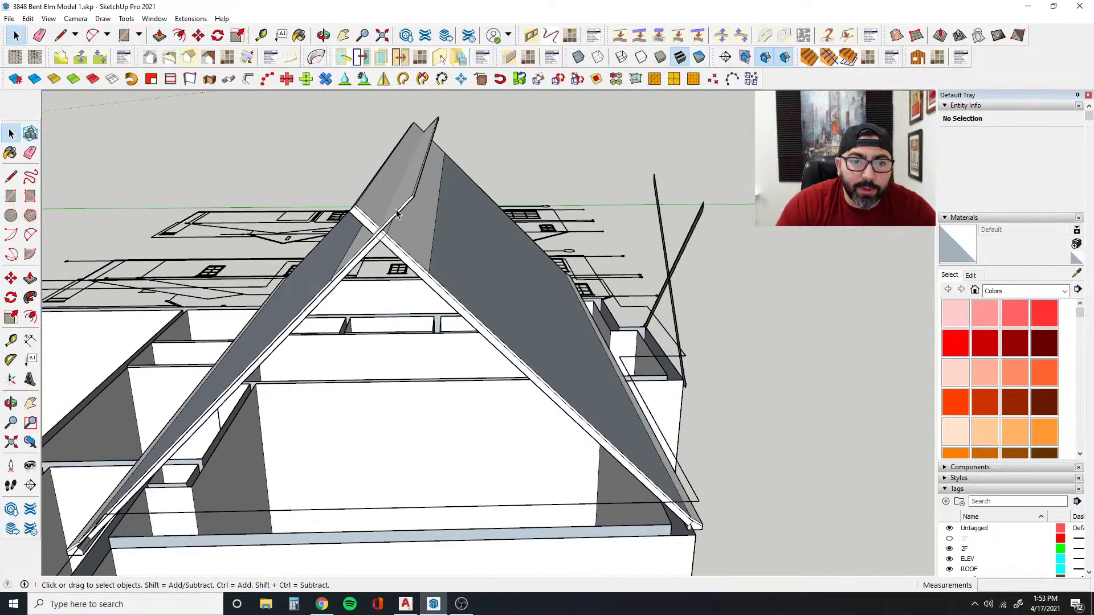
{"action": "triple_click", "coordinate": [397, 213]}
{"action": "left_click", "coordinate": [31, 280]}
{"action": "scroll", "coordinate": [342, 279], "scroll_direction": "up", "scroll_amount": 4}
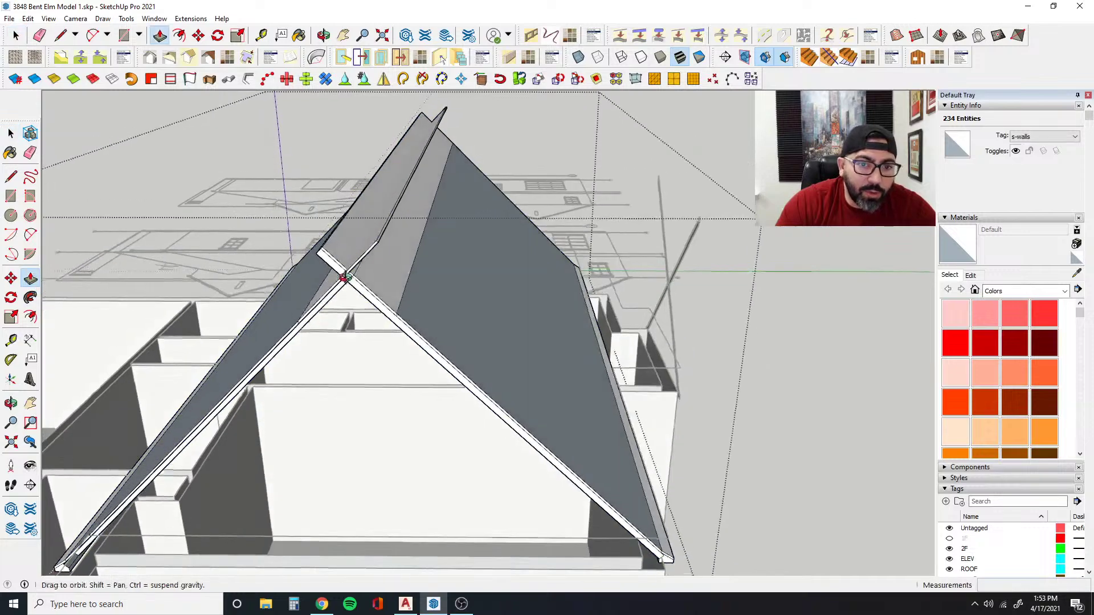
{"action": "left_click", "coordinate": [343, 281]}
{"action": "left_click", "coordinate": [365, 290]}
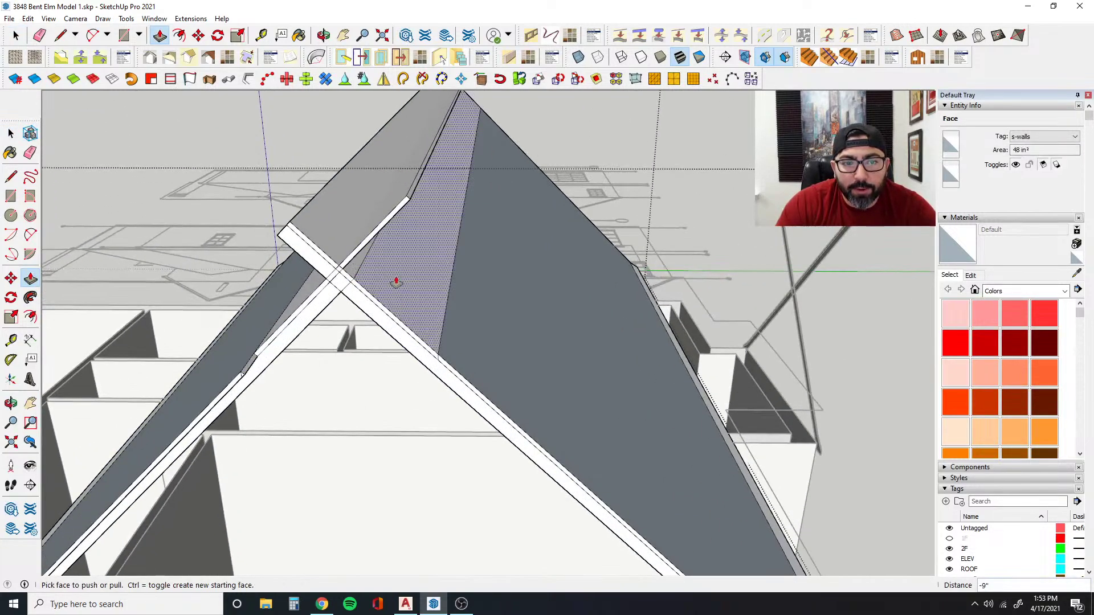
{"action": "left_click", "coordinate": [379, 230]}
{"action": "scroll", "coordinate": [395, 249], "scroll_direction": "down", "scroll_amount": 3}
{"action": "middle_click_drag", "start_coordinate": [394, 251], "coordinate": [388, 311]}
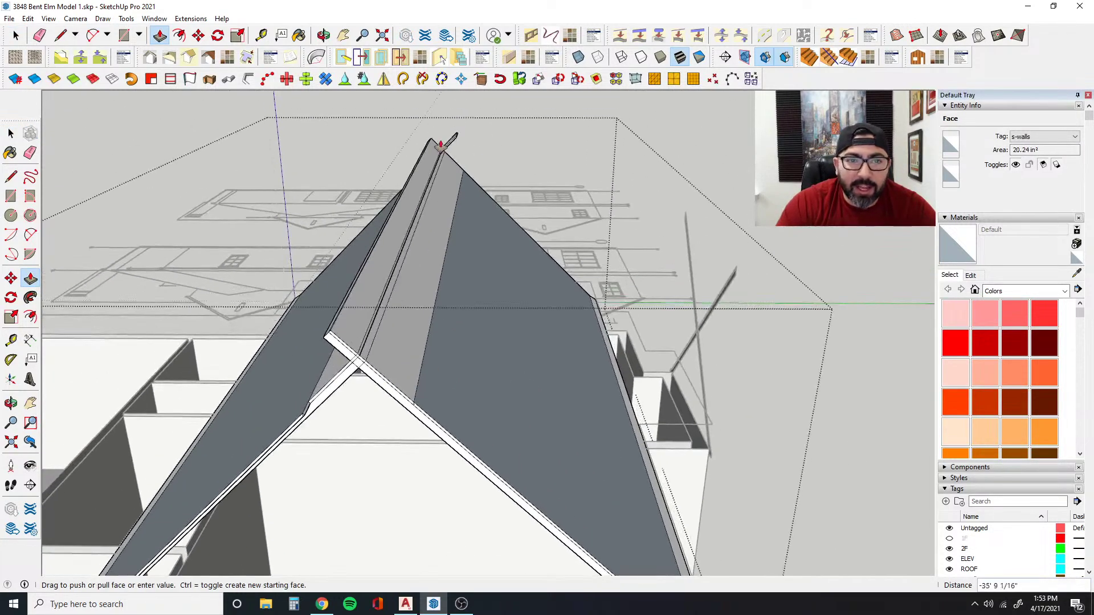
{"action": "left_click", "coordinate": [432, 139]}
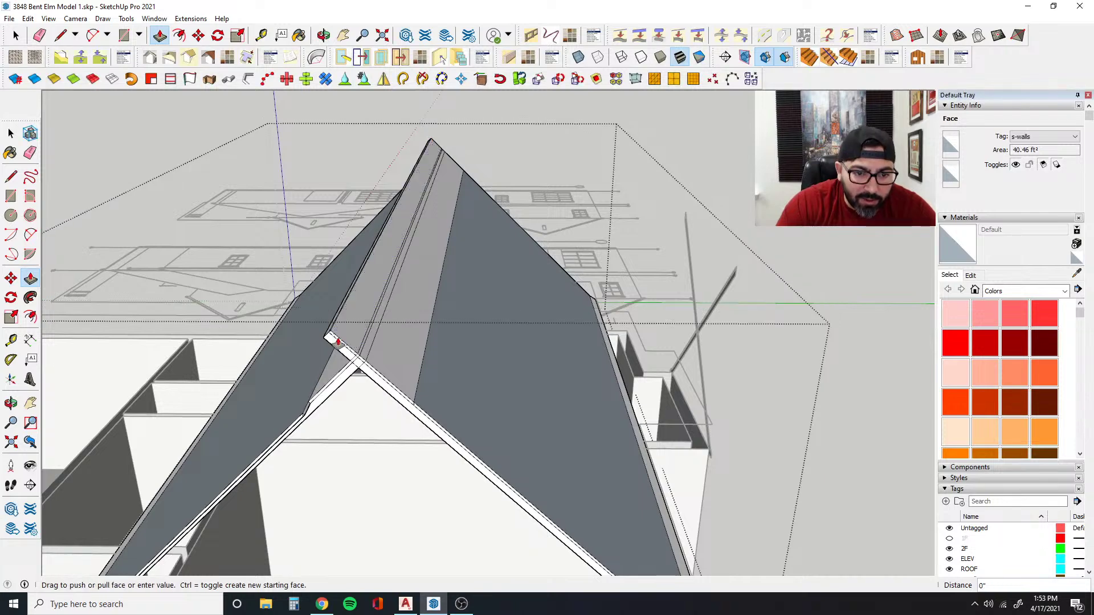
- Remove the other slope's overshoot beyond the ridge by pushing its end faces back 37' 9"
{"action": "left_click", "coordinate": [454, 169]}
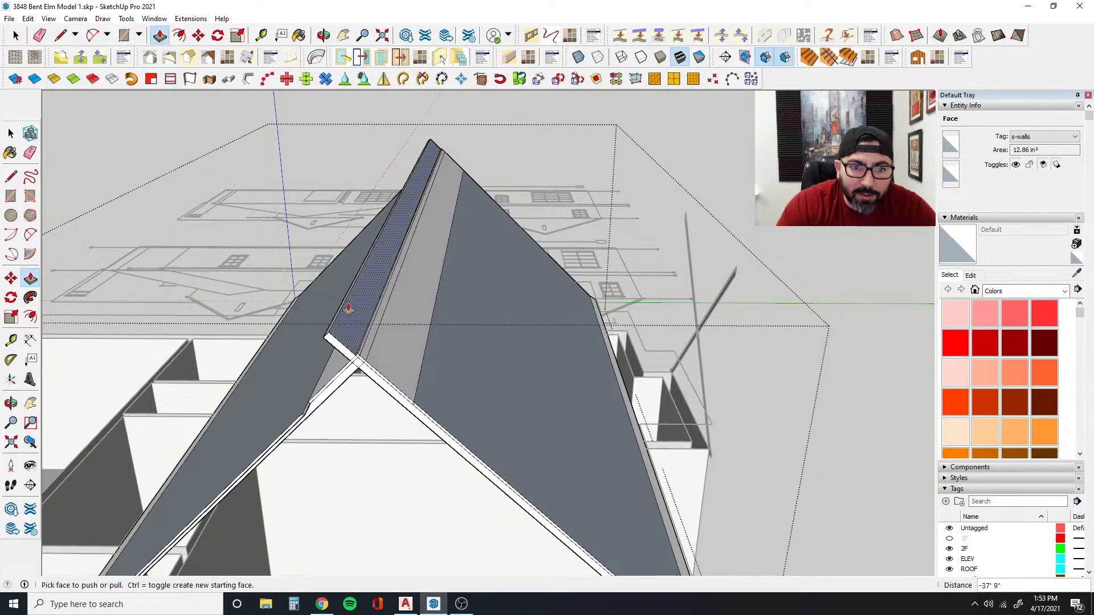
{"action": "double_click", "coordinate": [331, 341]}
{"action": "middle_click_drag", "start_coordinate": [384, 306], "coordinate": [425, 269]}
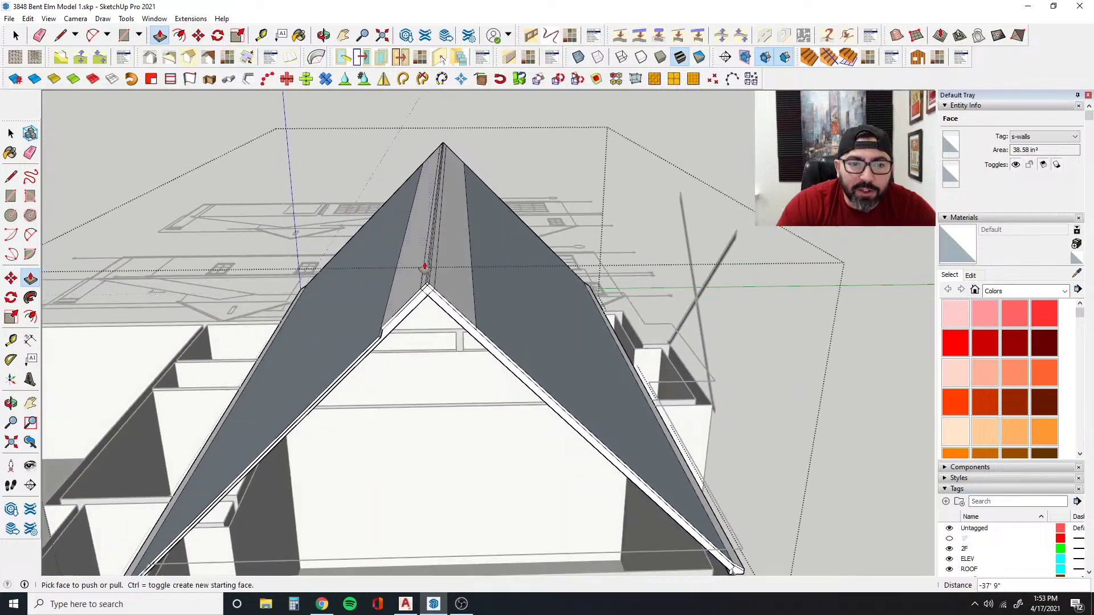
- Erase the leftover seam edges running across the roof slope and along its ridge
{"action": "scroll", "coordinate": [376, 350], "scroll_direction": "up", "scroll_amount": 2}
{"action": "middle_click_drag", "start_coordinate": [392, 328], "coordinate": [319, 268]}
{"action": "left_click", "coordinate": [33, 152]}
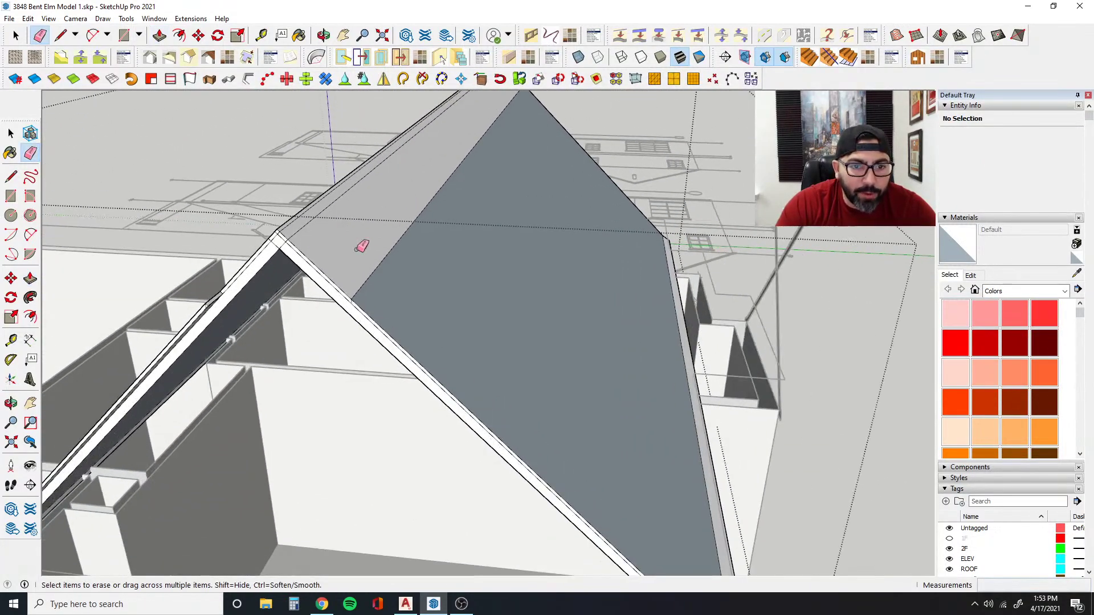
{"action": "scroll", "coordinate": [365, 291], "scroll_direction": "up", "scroll_amount": 6}
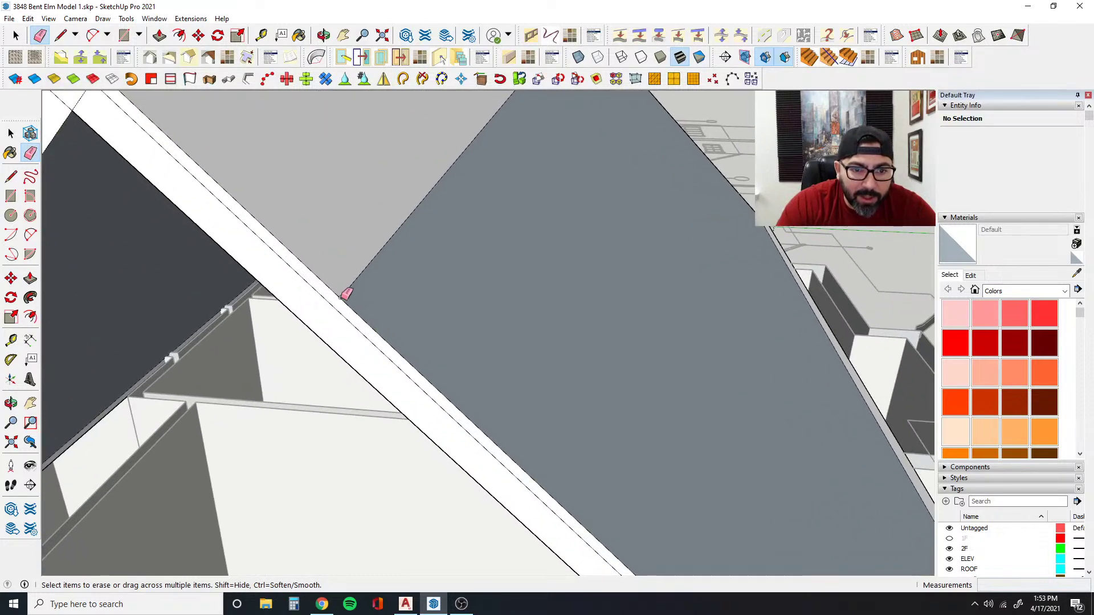
{"action": "left_click_drag", "start_coordinate": [342, 297], "coordinate": [354, 282]}
{"action": "scroll", "coordinate": [292, 221], "scroll_direction": "down", "scroll_amount": 3}
{"action": "left_click_drag", "start_coordinate": [369, 206], "coordinate": [338, 188]}
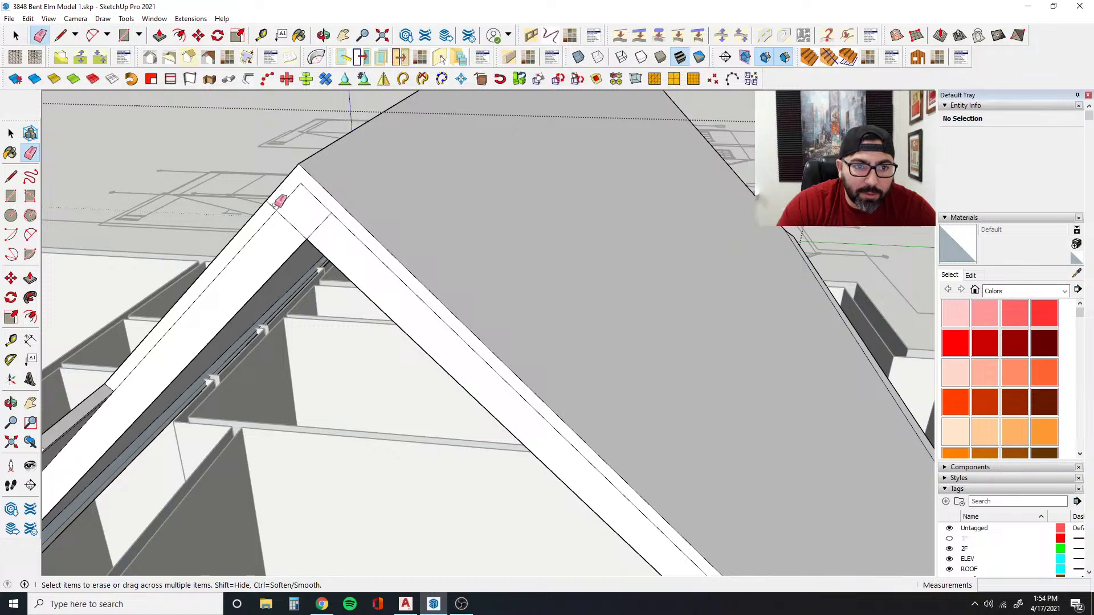
- Push the narrow front end face of the opposite slope back 9" with Push/Pull
{"action": "middle_click_drag", "start_coordinate": [347, 222], "coordinate": [378, 243]}
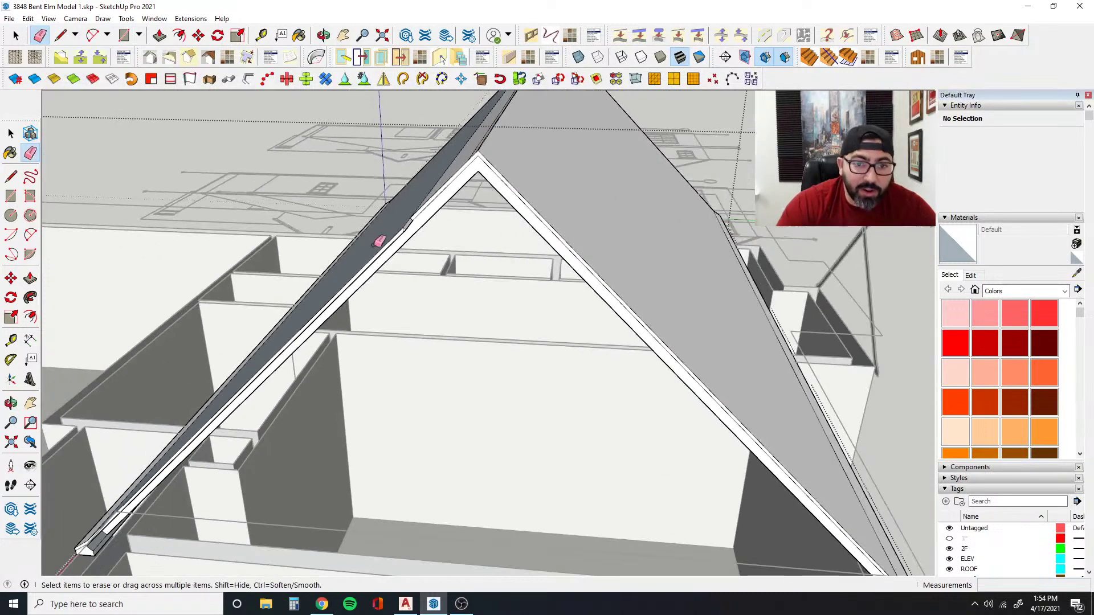
{"action": "scroll", "coordinate": [406, 228], "scroll_direction": "up", "scroll_amount": 5}
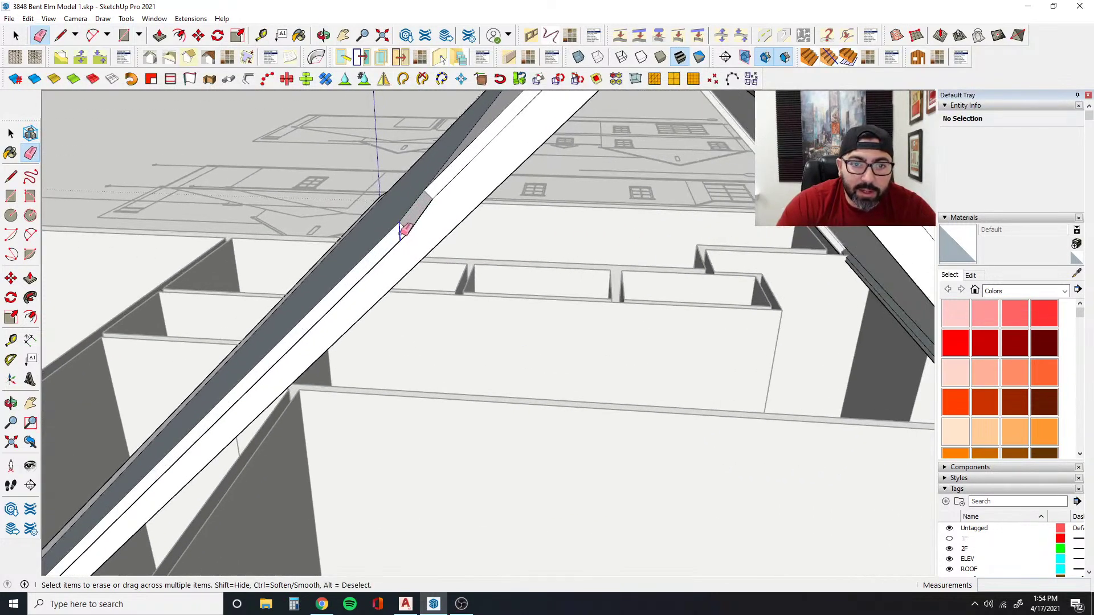
{"action": "scroll", "coordinate": [450, 156], "scroll_direction": "down", "scroll_amount": 4}
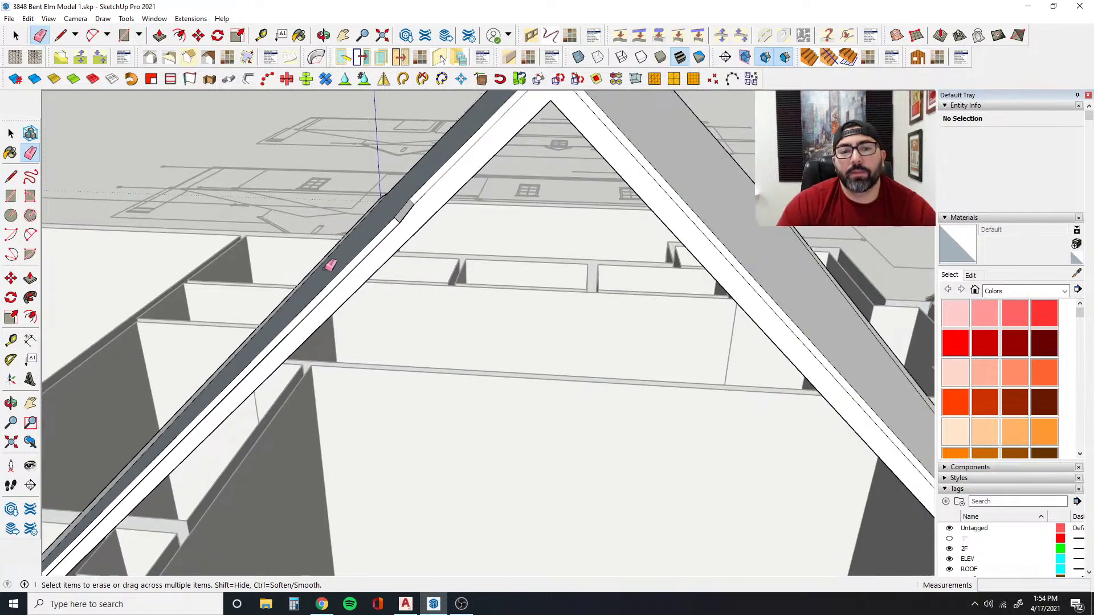
{"action": "mouse_move", "coordinate": [450, 157]}
{"action": "middle_mouse_down"}
{"action": "mouse_move", "coordinate": [188, 319]}
{"action": "mouse_move", "coordinate": [147, 330]}
{"action": "middle_mouse_up"}
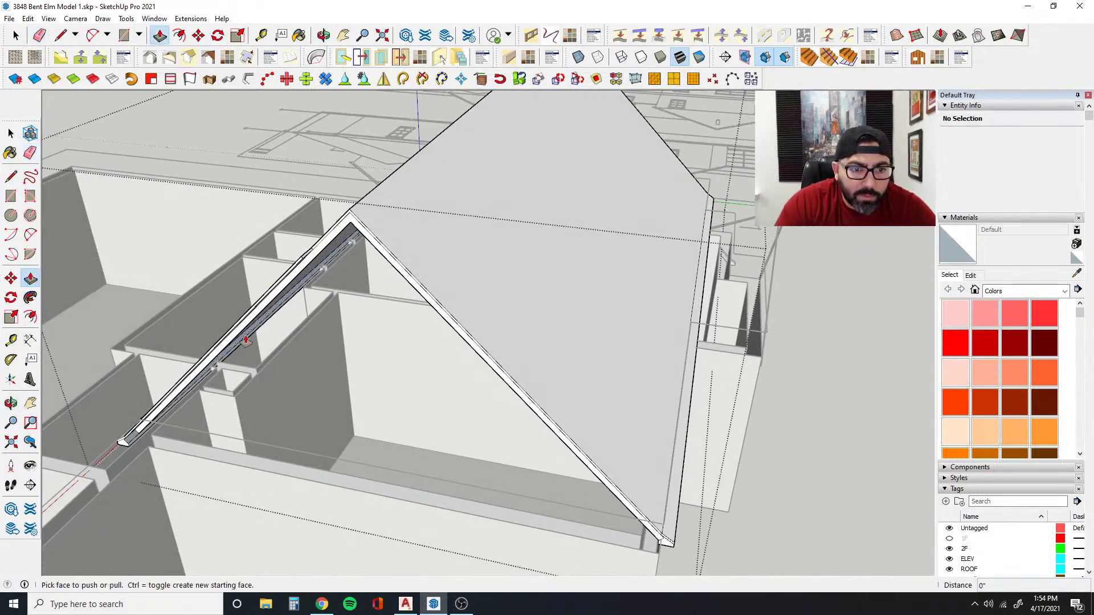
{"action": "scroll", "coordinate": [255, 312], "scroll_direction": "up", "scroll_amount": 3}
{"action": "left_click", "coordinate": [288, 270]}
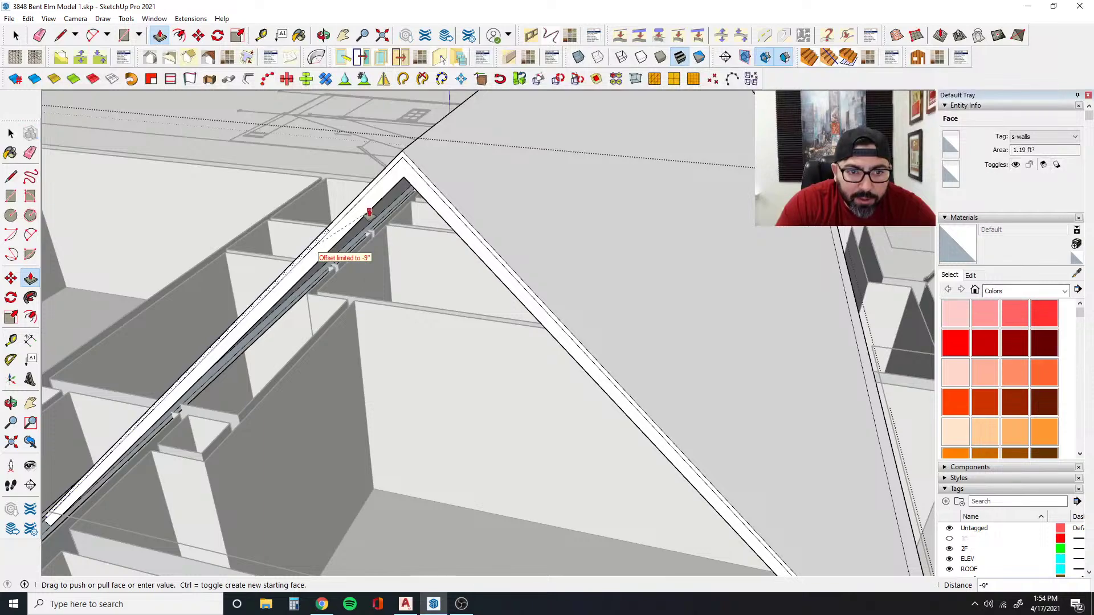
{"action": "left_click", "coordinate": [317, 243]}
{"action": "key", "text": "space"}
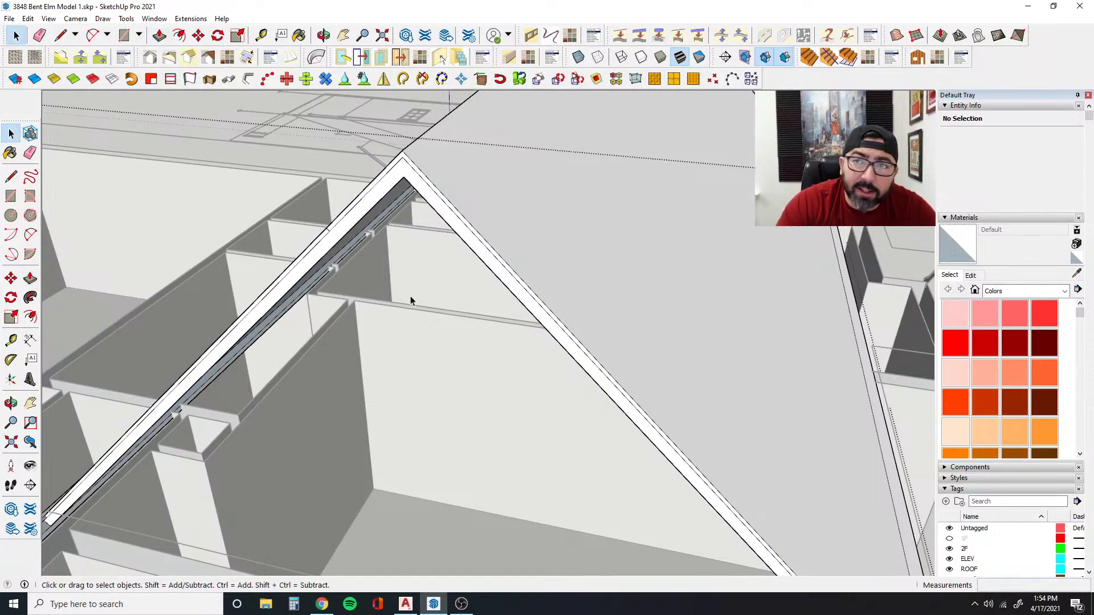
- Inspect the roof slopes and both gable ends for leftover geometry
{"action": "middle_click_drag", "start_coordinate": [408, 301], "coordinate": [574, 337]}
{"action": "scroll", "coordinate": [446, 366], "scroll_direction": "up", "scroll_amount": 3}
{"action": "middle_click_drag", "start_coordinate": [447, 366], "coordinate": [422, 344]}
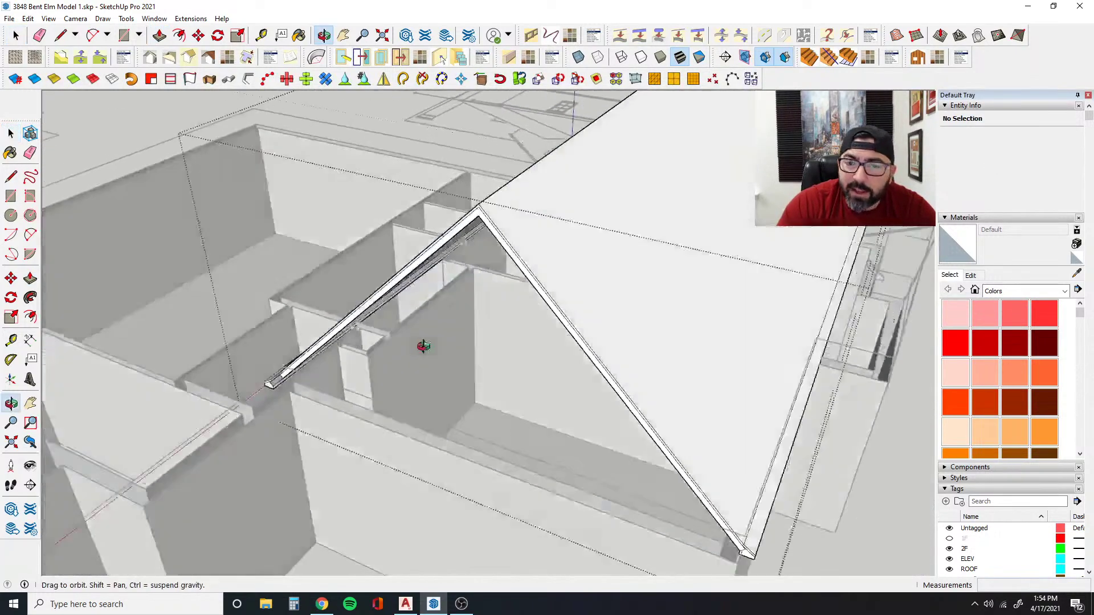
{"action": "scroll", "coordinate": [399, 359], "scroll_direction": "up", "scroll_amount": 3}
{"action": "scroll", "coordinate": [522, 330], "scroll_direction": "down", "scroll_amount": 3}
{"action": "middle_click_drag", "start_coordinate": [609, 327], "coordinate": [422, 331]}
{"action": "scroll", "coordinate": [421, 331], "scroll_direction": "up", "scroll_amount": 3}
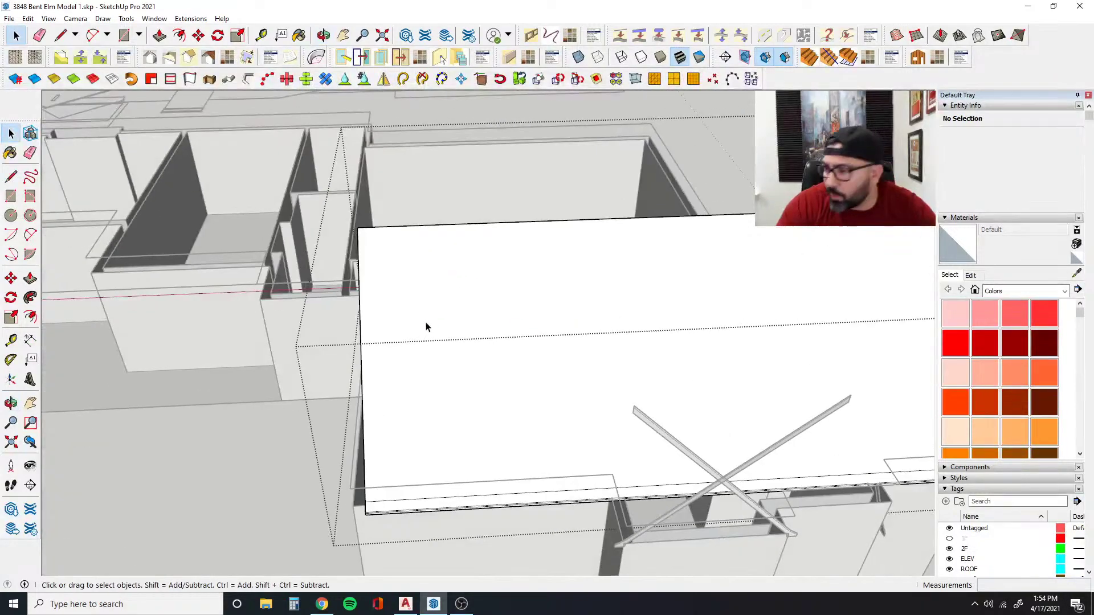
{"action": "scroll", "coordinate": [425, 325], "scroll_direction": "down", "scroll_amount": 3}
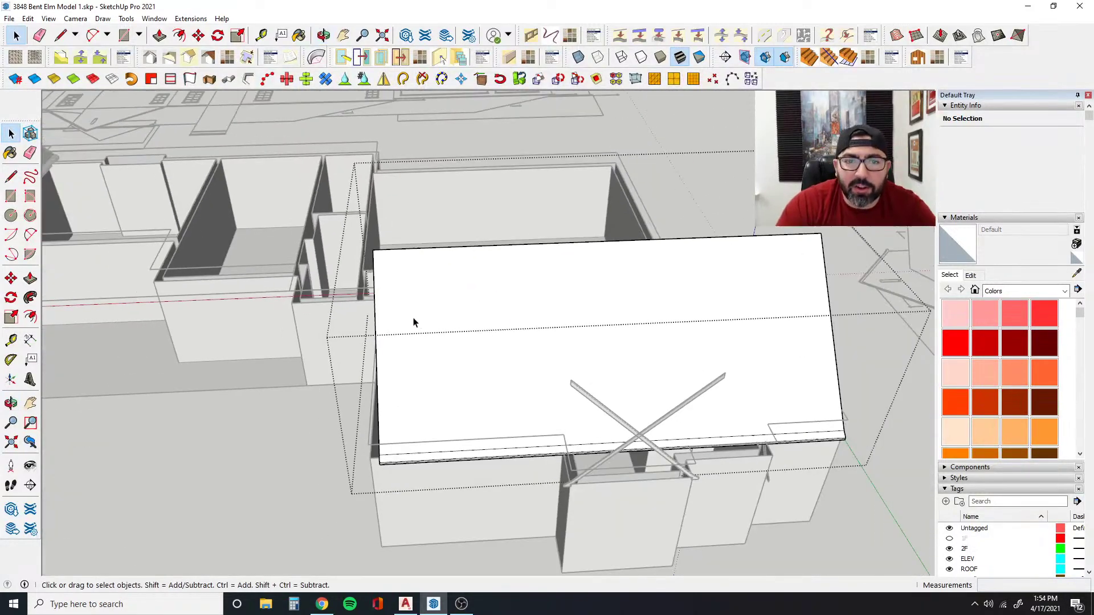
{"action": "middle_click_drag", "start_coordinate": [415, 318], "coordinate": [725, 385]}
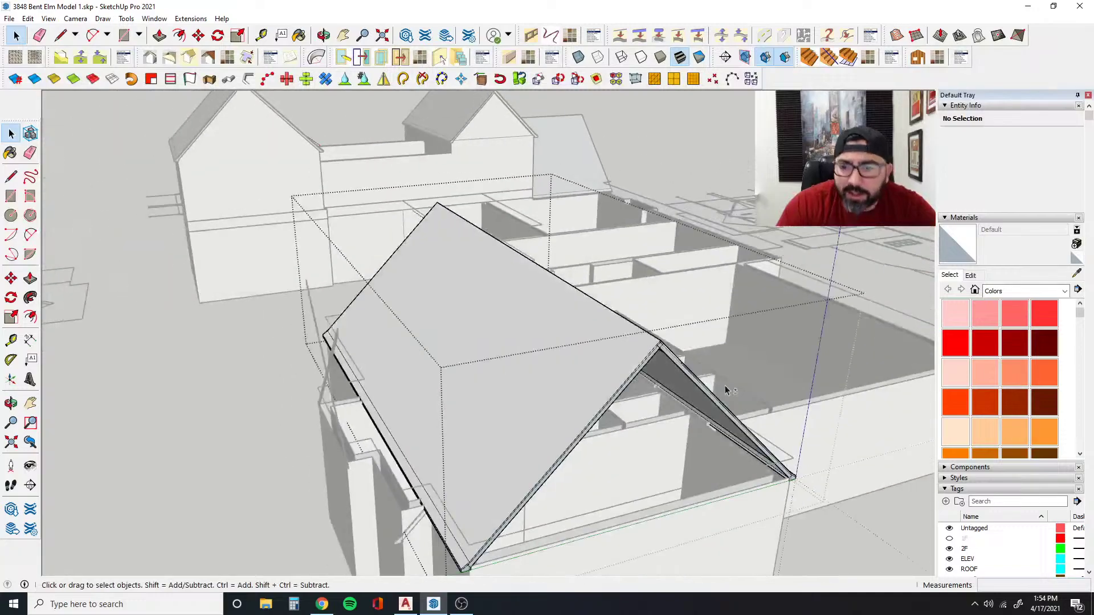
- Erase the short seam edges crossing the far gable end face of the roof just below the ridge
{"action": "scroll", "coordinate": [611, 350], "scroll_direction": "up", "scroll_amount": 2}
{"action": "scroll", "coordinate": [501, 310], "scroll_direction": "up", "scroll_amount": 7}
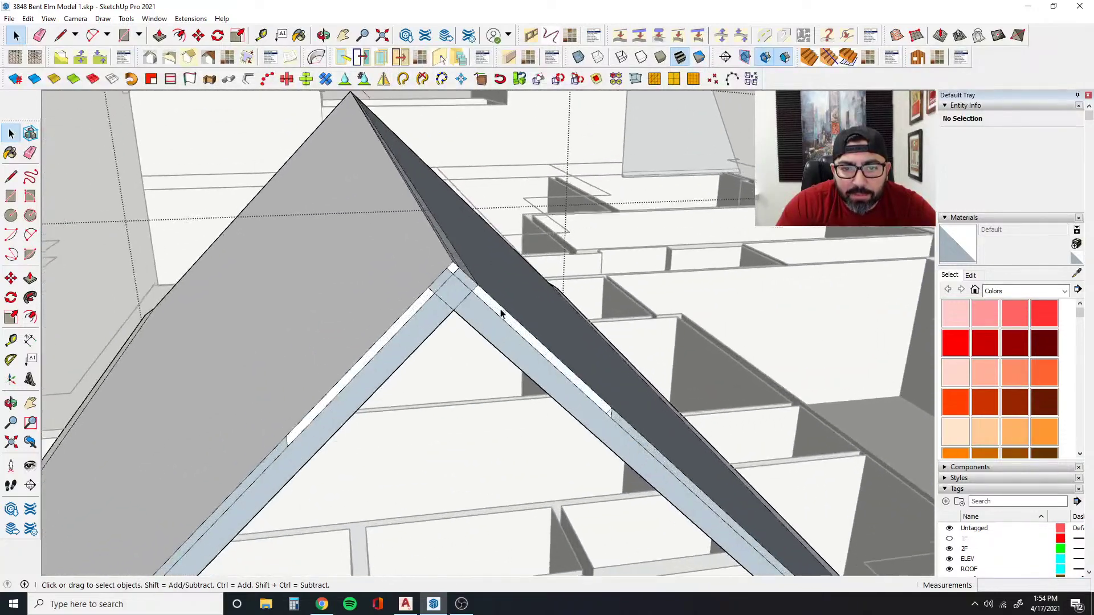
{"action": "triple_click", "coordinate": [484, 319]}
{"action": "left_click", "coordinate": [32, 153]}
{"action": "middle_click_drag", "start_coordinate": [336, 267], "coordinate": [356, 278]}
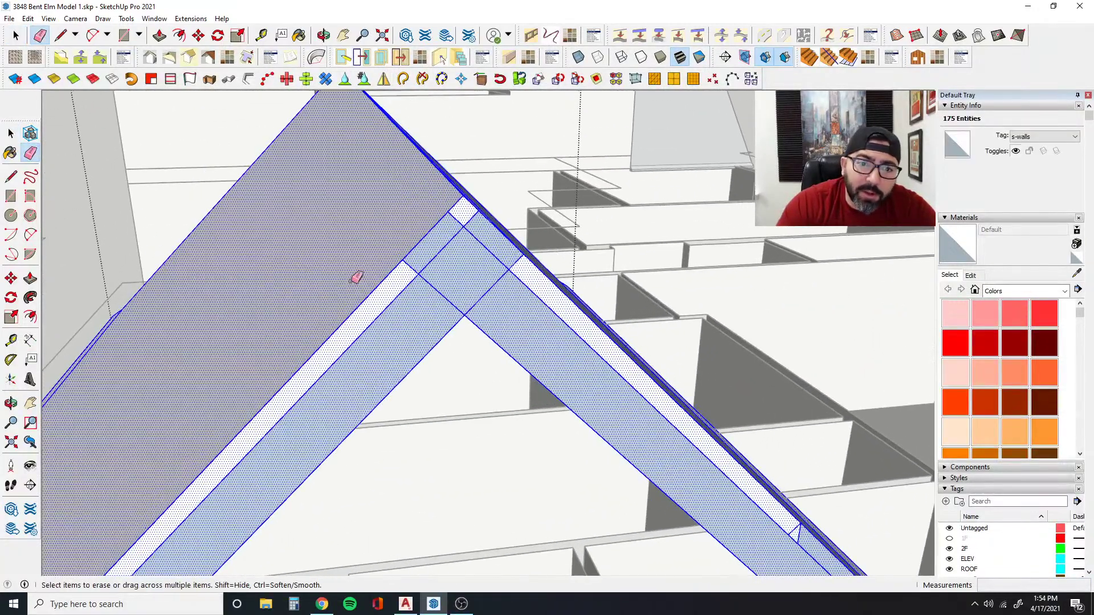
{"action": "mouse_move", "coordinate": [410, 264]}
{"action": "left_mouse_down"}
{"action": "mouse_move", "coordinate": [451, 226]}
{"action": "mouse_move", "coordinate": [519, 269]}
{"action": "left_mouse_up"}
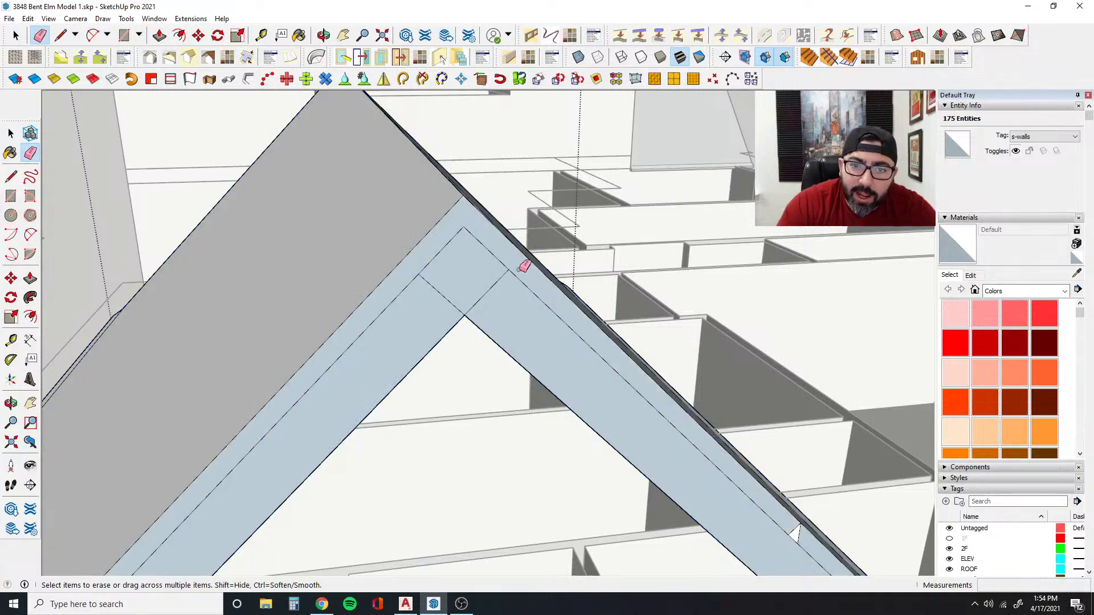
- Erase the small leftover triangle partway down the gable end face and the leftover seam edges toward the opposite eave
{"action": "middle_click_drag", "start_coordinate": [457, 285], "coordinate": [464, 291]}
{"action": "scroll", "coordinate": [666, 436], "scroll_direction": "up", "scroll_amount": 2}
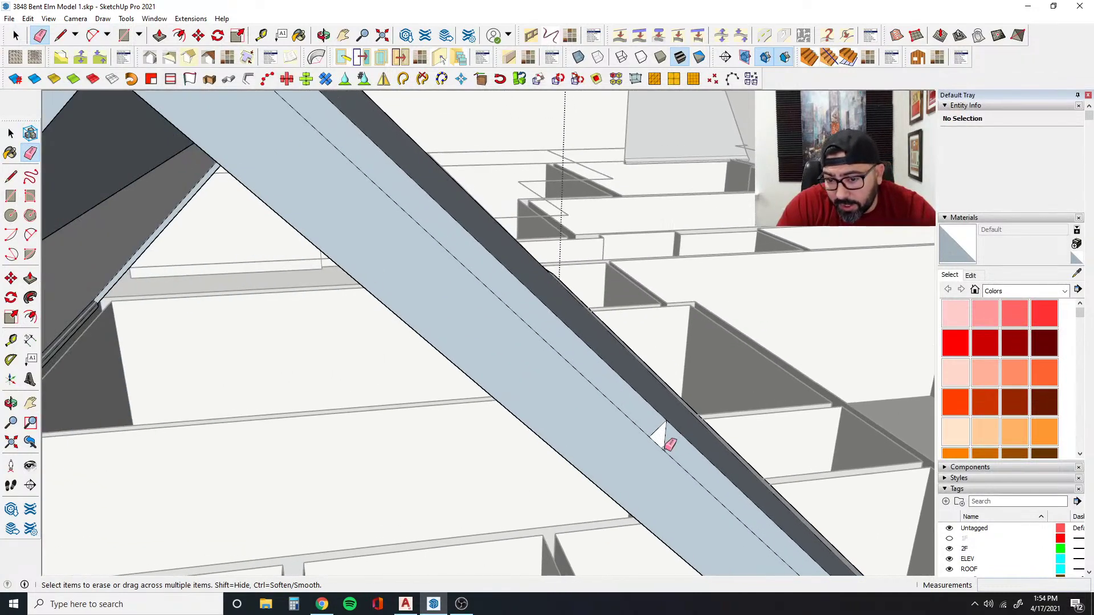
{"action": "left_click", "coordinate": [658, 432]}
{"action": "scroll", "coordinate": [570, 374], "scroll_direction": "down", "scroll_amount": 5}
{"action": "mouse_move", "coordinate": [435, 355]}
{"action": "middle_mouse_down", "text": "shift"}
{"action": "mouse_move", "coordinate": [443, 216]}
{"action": "mouse_move", "coordinate": [413, 340]}
{"action": "middle_mouse_up", "text": "shift"}
{"action": "scroll", "coordinate": [405, 210], "scroll_direction": "up", "scroll_amount": 6}
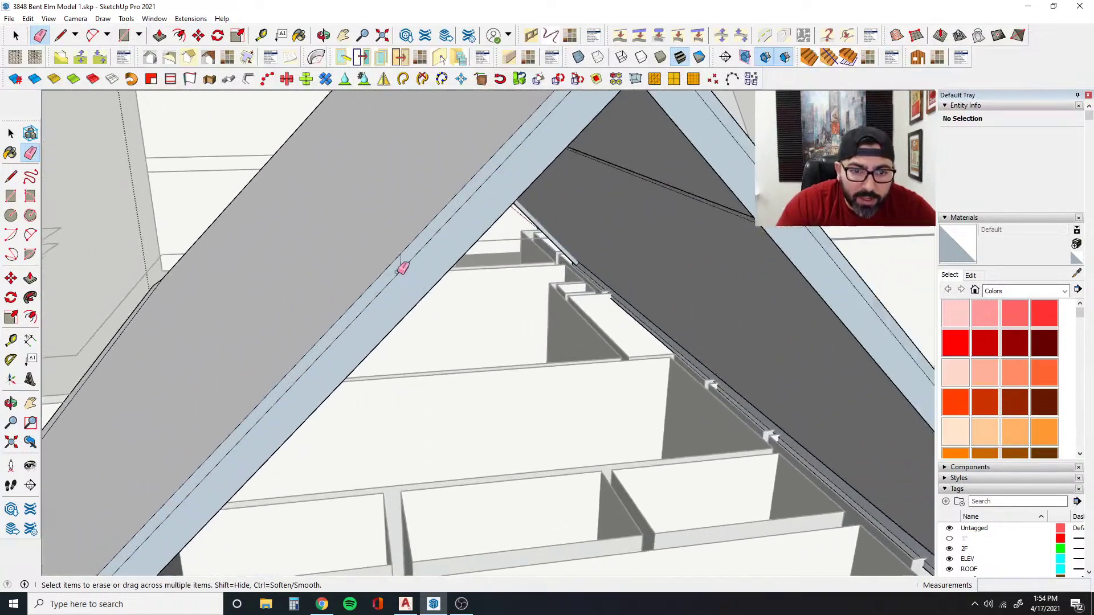
{"action": "scroll", "coordinate": [409, 254], "scroll_direction": "down", "scroll_amount": 5}
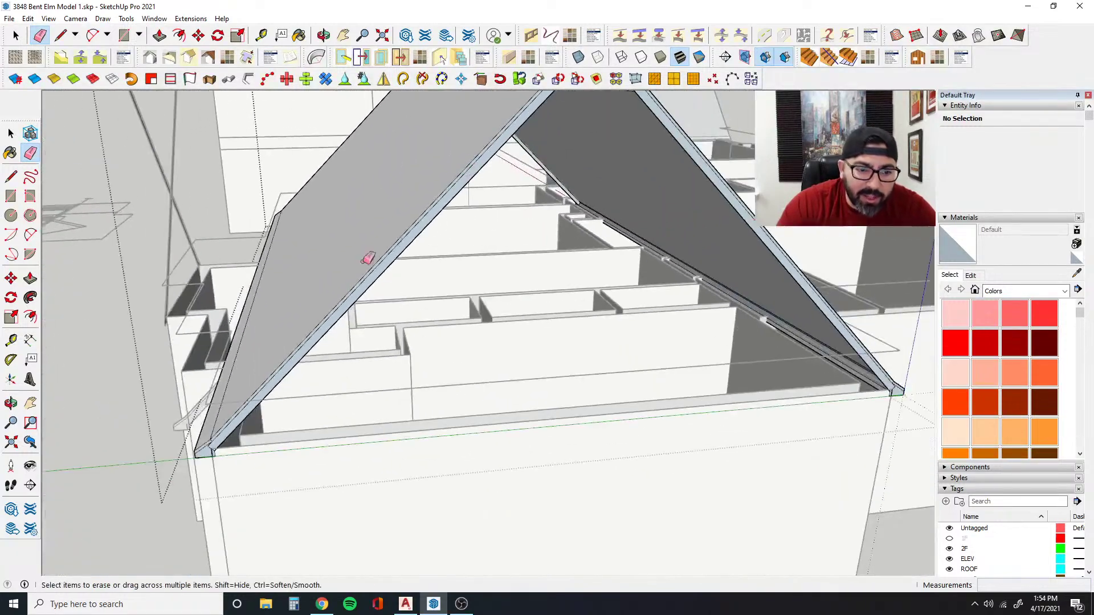
{"action": "scroll", "coordinate": [250, 404], "scroll_direction": "up", "scroll_amount": 2}
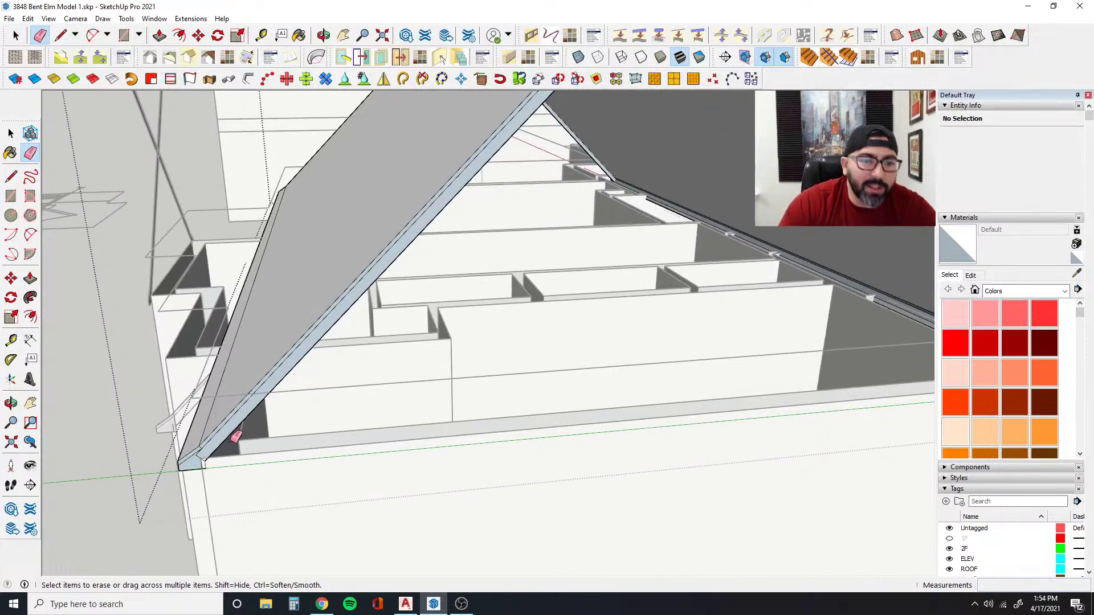
{"action": "scroll", "coordinate": [195, 439], "scroll_direction": "up", "scroll_amount": 3}
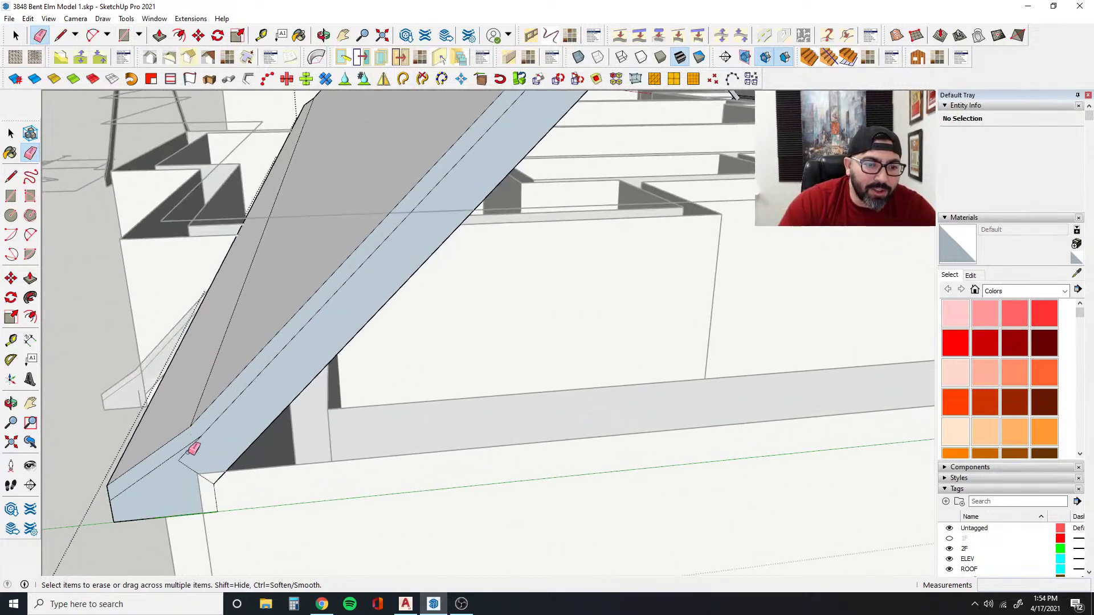
{"action": "scroll", "coordinate": [203, 456], "scroll_direction": "down", "scroll_amount": 2}
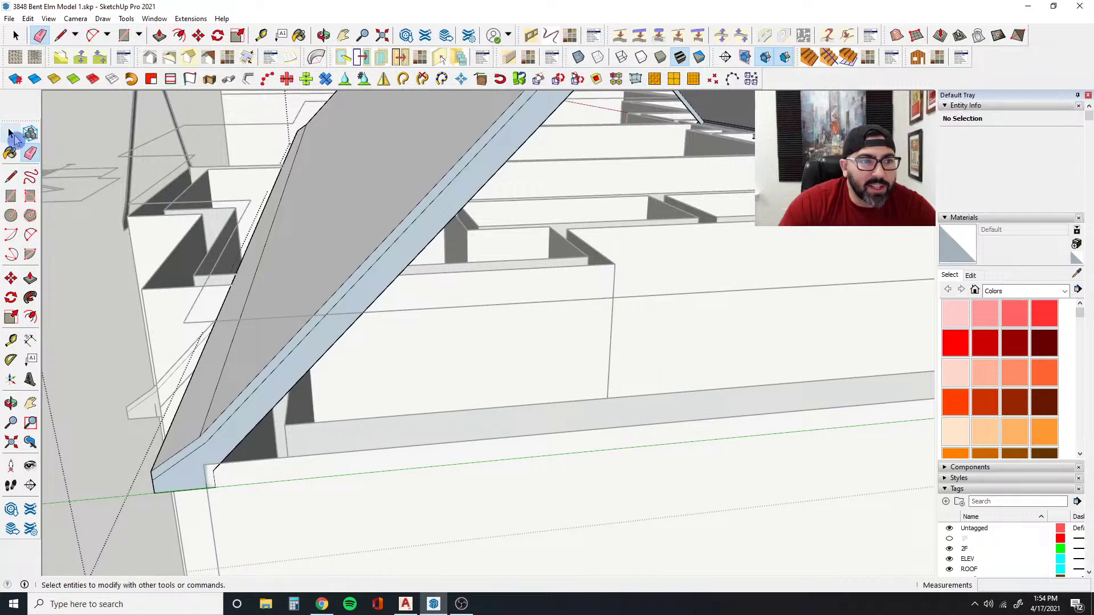
- In the wall group, outline the gable triangle from wall corner to ridge underside to opposite corner and erase its seam with the wall below
{"action": "left_click", "coordinate": [284, 482]}
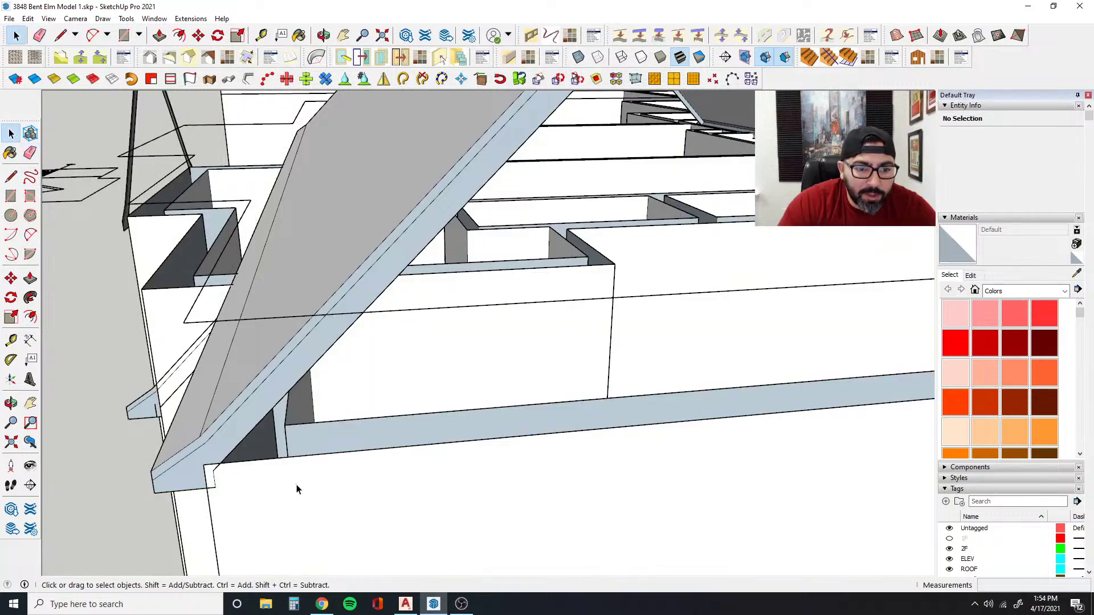
{"action": "double_click", "coordinate": [294, 479]}
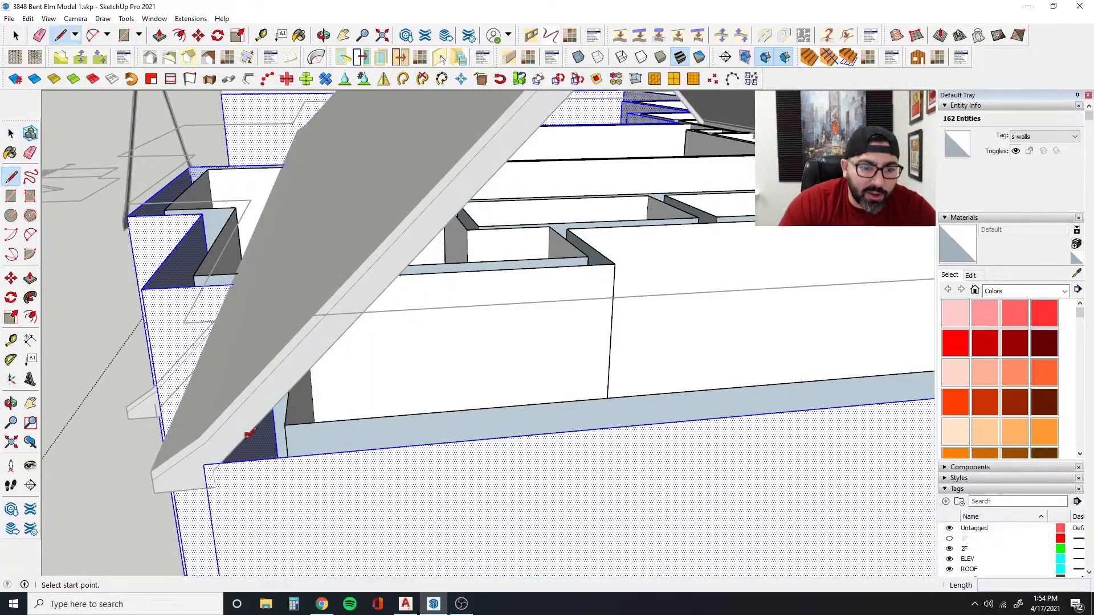
{"action": "left_click", "coordinate": [220, 463]}
{"action": "middle_click_drag", "start_coordinate": [220, 463], "coordinate": [491, 223]}
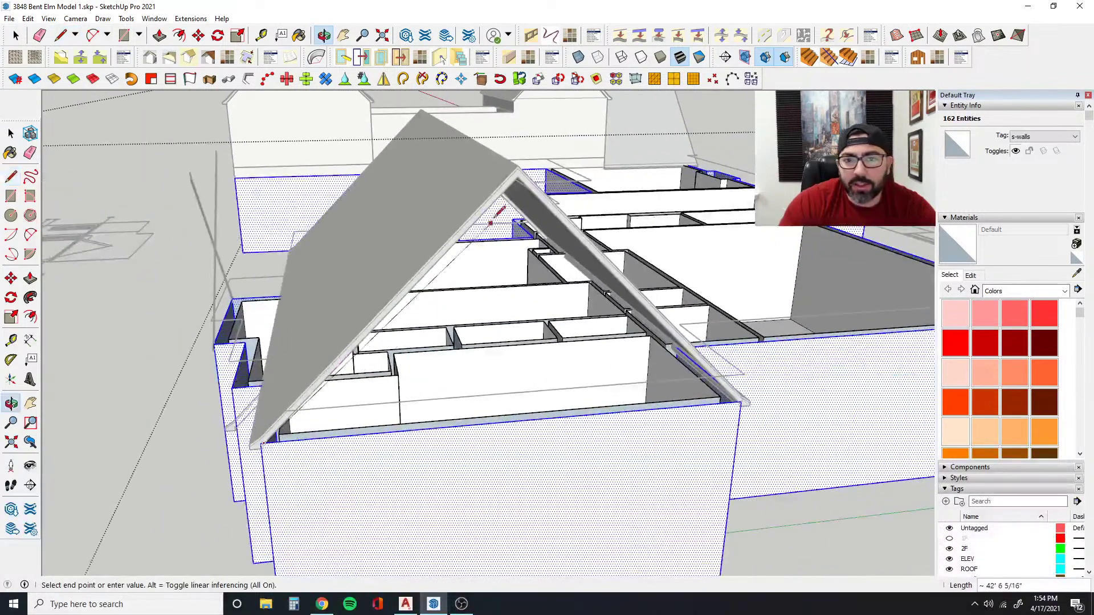
{"action": "scroll", "coordinate": [741, 399], "scroll_direction": "up", "scroll_amount": 2}
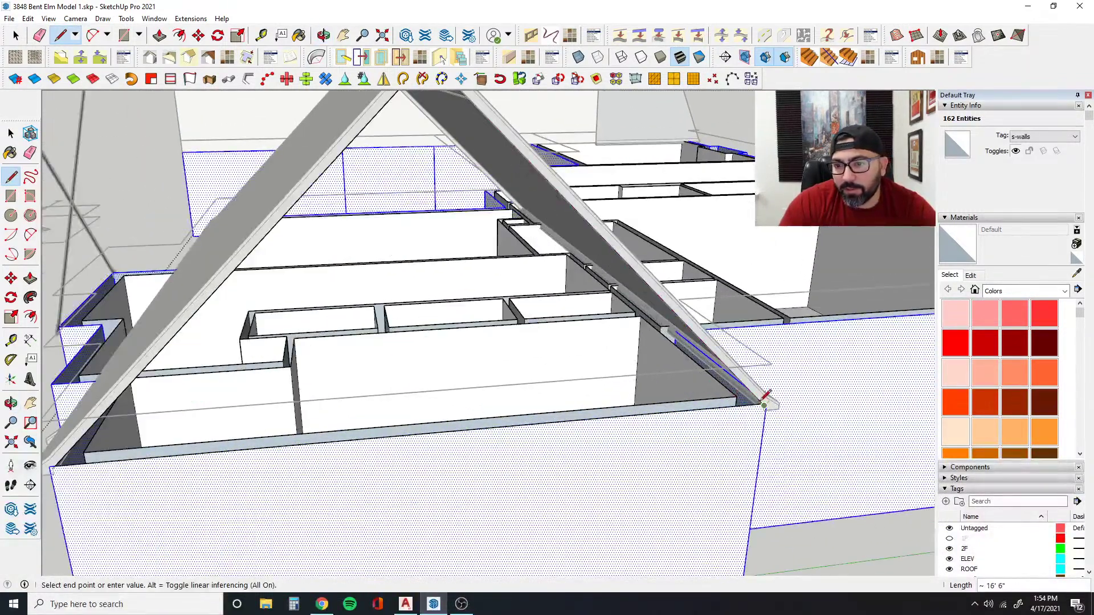
{"action": "left_click", "coordinate": [764, 403]}
{"action": "scroll", "coordinate": [764, 403], "scroll_direction": "down", "scroll_amount": 3}
{"action": "key", "text": "e"}
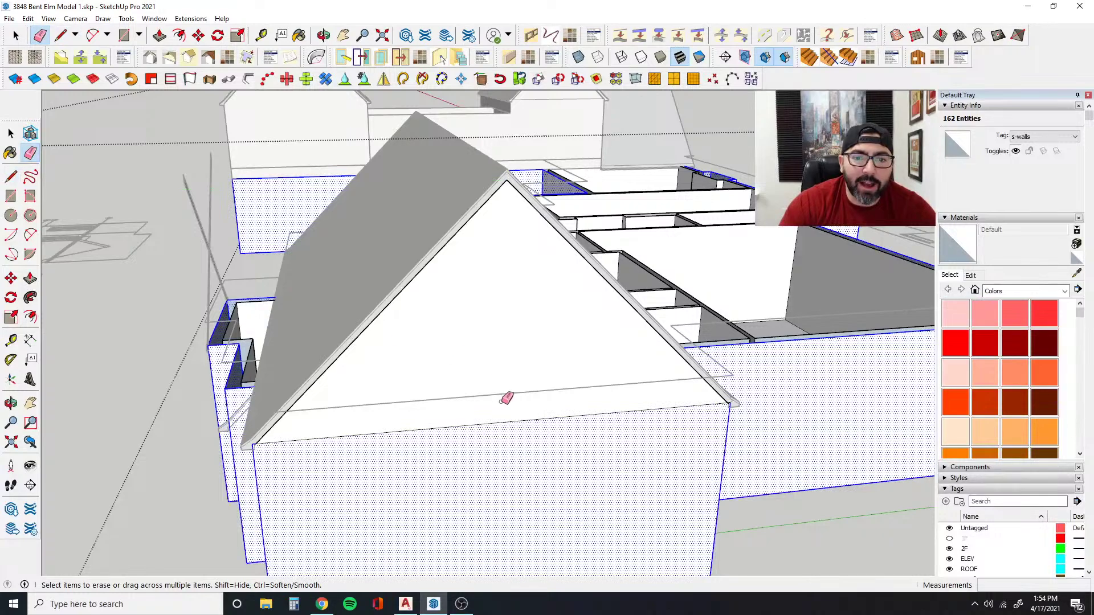
{"action": "left_click", "coordinate": [501, 422]}
- Reopen the roof group and pull the narrow recessed strip of one slope's end face 9" at the other gable end
{"action": "scroll", "coordinate": [501, 409], "scroll_direction": "down", "scroll_amount": 3}
{"action": "middle_click_drag", "start_coordinate": [262, 341], "coordinate": [905, 383]}
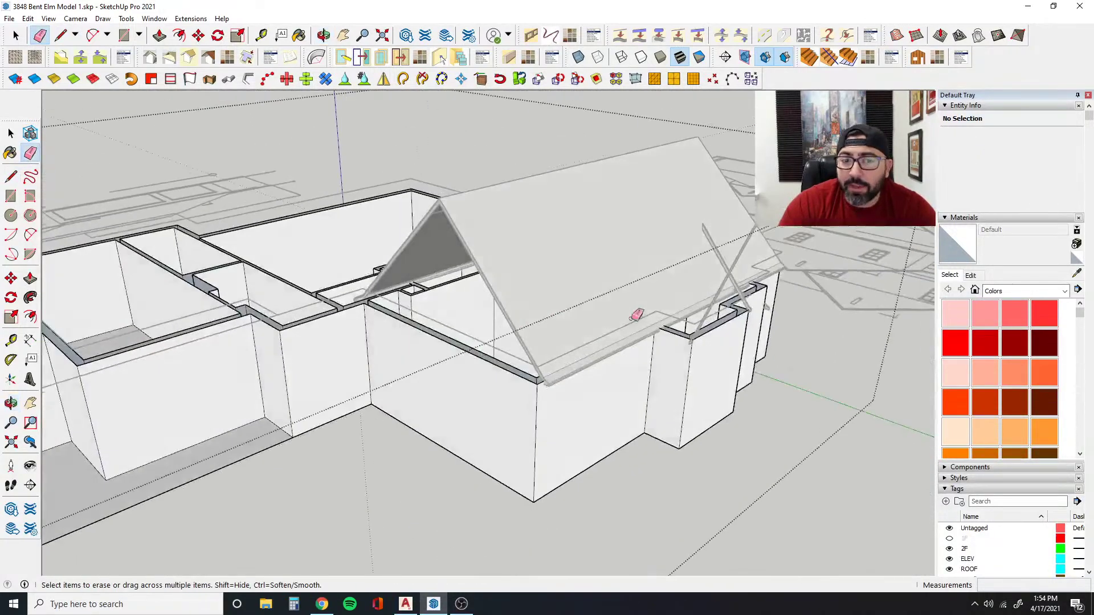
{"action": "scroll", "coordinate": [410, 296], "scroll_direction": "up", "scroll_amount": 3}
{"action": "middle_click_drag", "start_coordinate": [616, 342], "coordinate": [633, 278]}
{"action": "scroll", "coordinate": [665, 426], "scroll_direction": "up", "scroll_amount": 3}
{"action": "triple_click", "coordinate": [621, 269]}
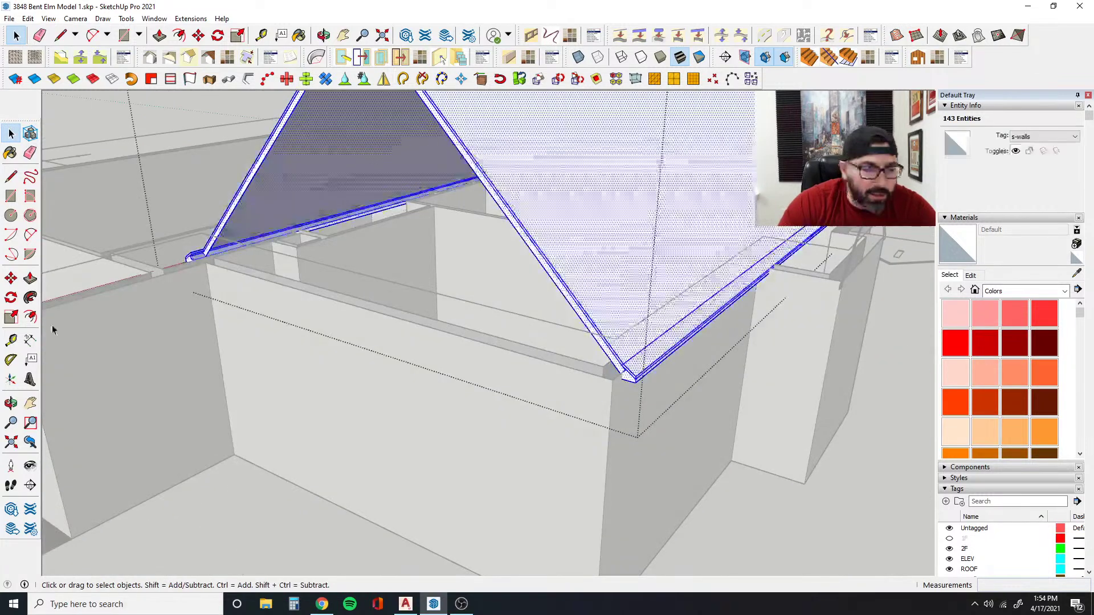
{"action": "left_click", "coordinate": [30, 279]}
{"action": "scroll", "coordinate": [624, 395], "scroll_direction": "up", "scroll_amount": 2}
{"action": "scroll", "coordinate": [623, 395], "scroll_direction": "up", "scroll_amount": 2}
{"action": "left_click", "coordinate": [610, 373]}
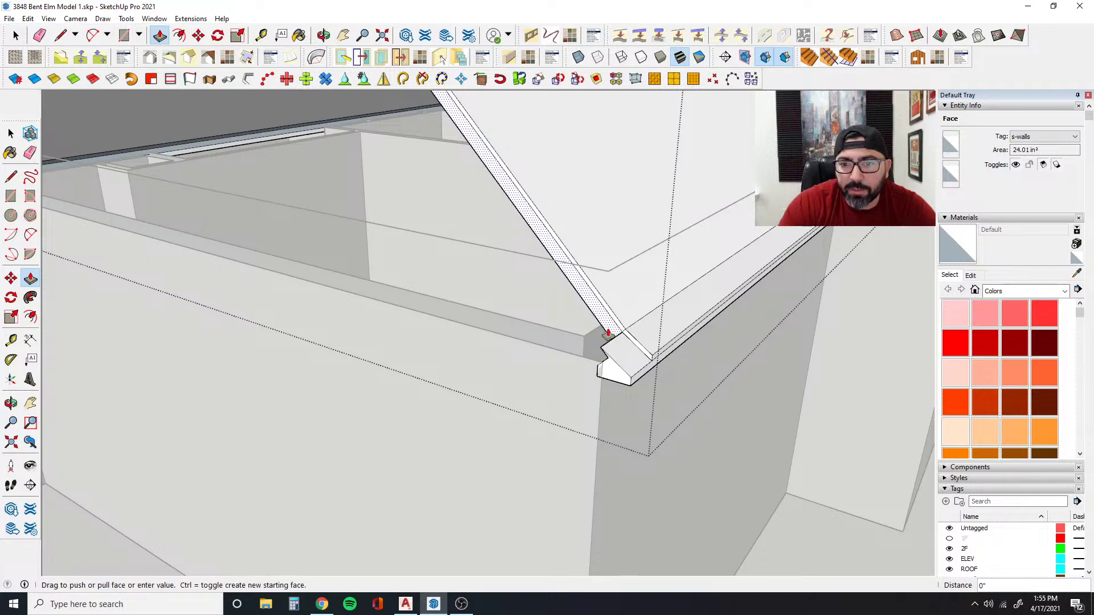
{"action": "left_click", "coordinate": [603, 371]}
- Pull the opposite slope's recessed narrow end strip outward at the same gable end with Push/Pull
{"action": "middle_click_drag", "start_coordinate": [117, 268], "coordinate": [615, 387]}
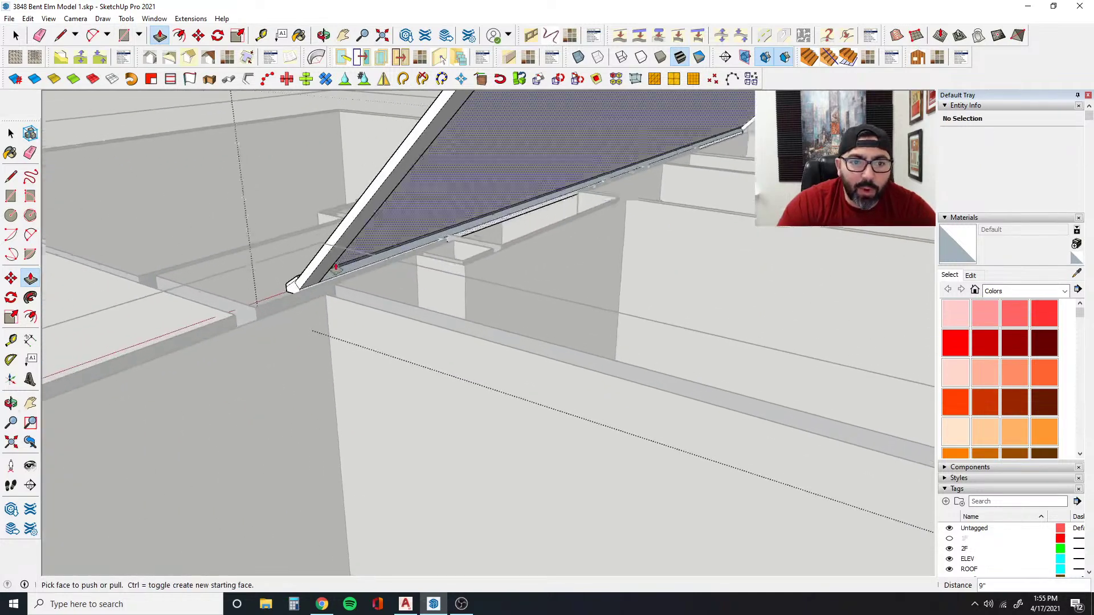
{"action": "middle_click_drag", "start_coordinate": [336, 267], "coordinate": [464, 281]}
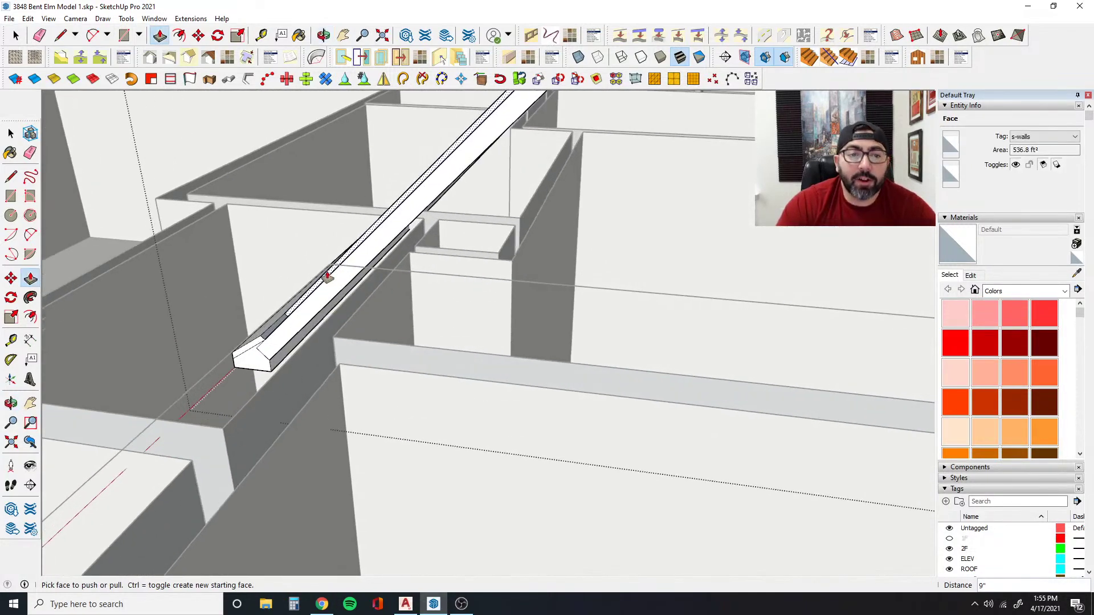
{"action": "scroll", "coordinate": [296, 285], "scroll_direction": "up", "scroll_amount": 3}
{"action": "left_click", "coordinate": [30, 153]}
{"action": "middle_click_drag", "start_coordinate": [337, 326], "coordinate": [467, 314]}
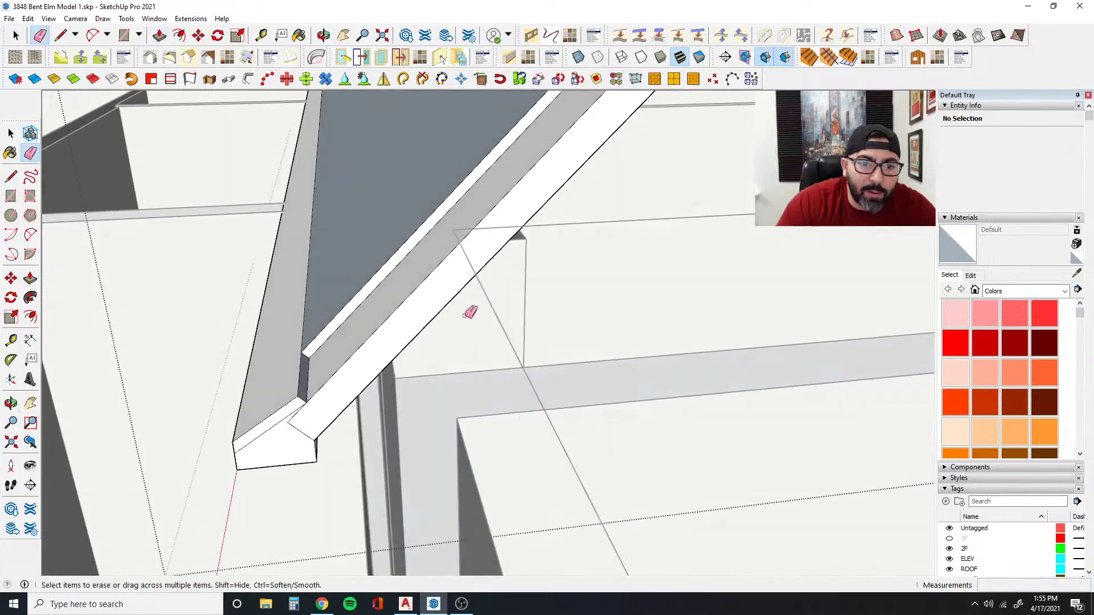
{"action": "scroll", "coordinate": [312, 328], "scroll_direction": "up", "scroll_amount": 1}
{"action": "left_click", "coordinate": [471, 248]}
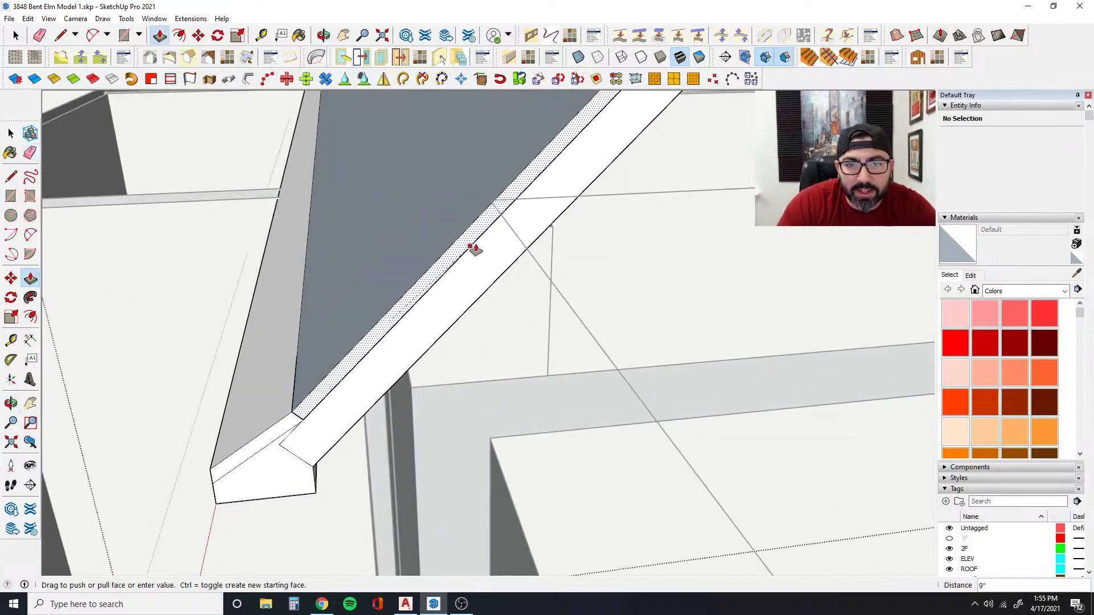
{"action": "left_click", "coordinate": [502, 232]}
{"action": "left_click", "coordinate": [464, 249]}
{"action": "left_click", "coordinate": [505, 229]}
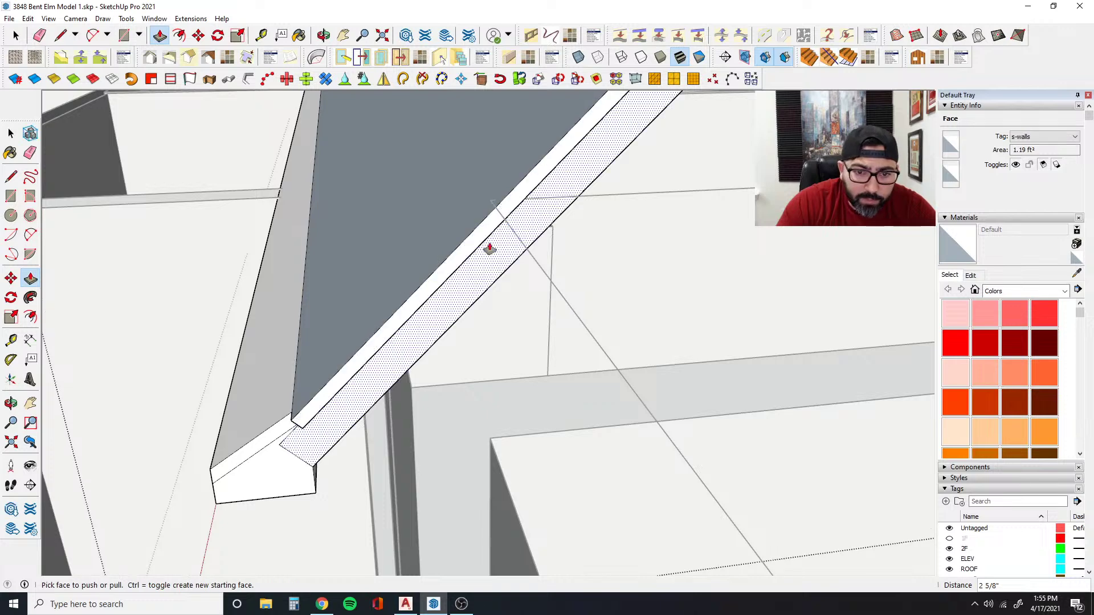
- Push the opposite slope's narrow end strip back flush with the adjoining gable end face
{"action": "middle_click_drag", "start_coordinate": [488, 249], "coordinate": [490, 329]}
{"action": "scroll", "coordinate": [490, 328], "scroll_direction": "up", "scroll_amount": 3}
{"action": "left_click", "coordinate": [490, 328]}
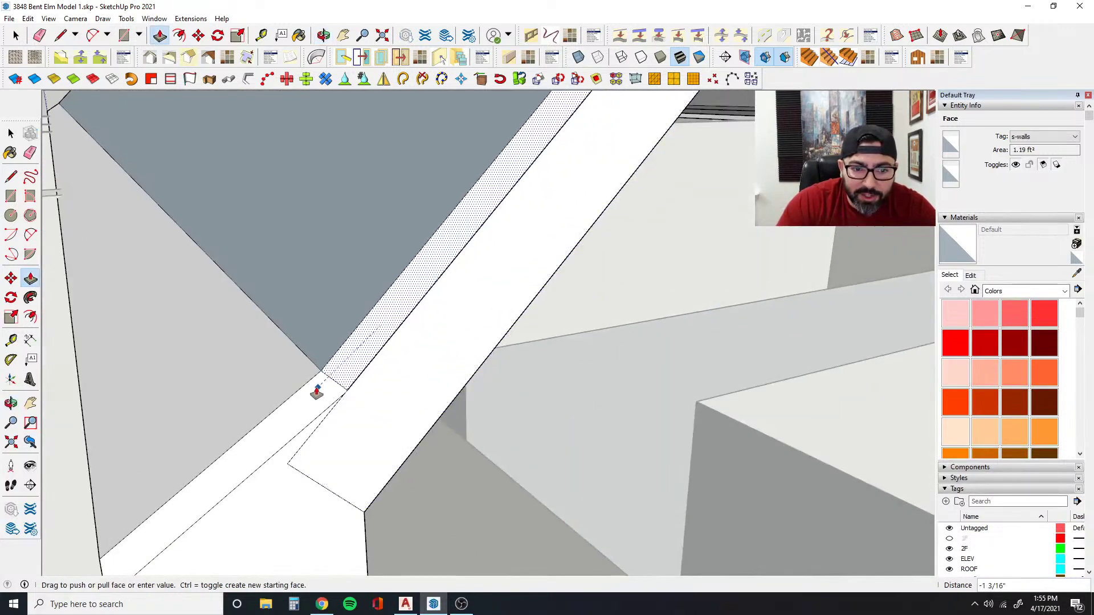
{"action": "left_click", "coordinate": [351, 391]}
{"action": "key", "text": "e"}
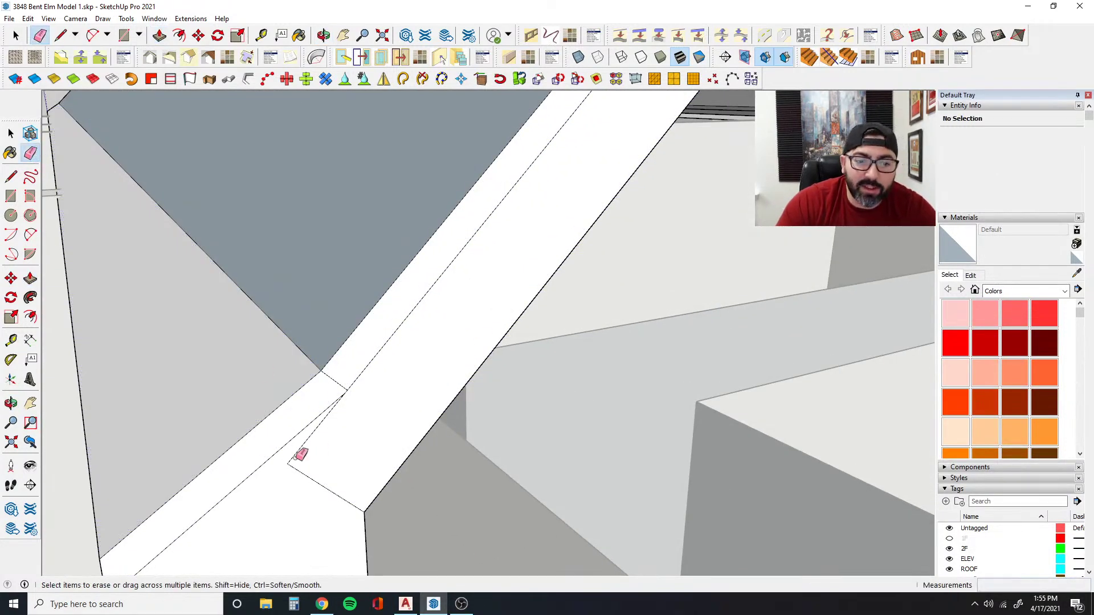
- Pull the remaining recessed piece of the roof's end face beside the ridge forward 9" with Push/Pull
{"action": "mouse_move", "coordinate": [302, 469]}
{"action": "middle_mouse_down"}
{"action": "mouse_move", "coordinate": [398, 402]}
{"action": "mouse_move", "coordinate": [320, 490]}
{"action": "mouse_move", "coordinate": [479, 391]}
{"action": "mouse_move", "coordinate": [451, 426]}
{"action": "mouse_move", "coordinate": [496, 301]}
{"action": "mouse_move", "coordinate": [439, 381]}
{"action": "middle_mouse_up"}
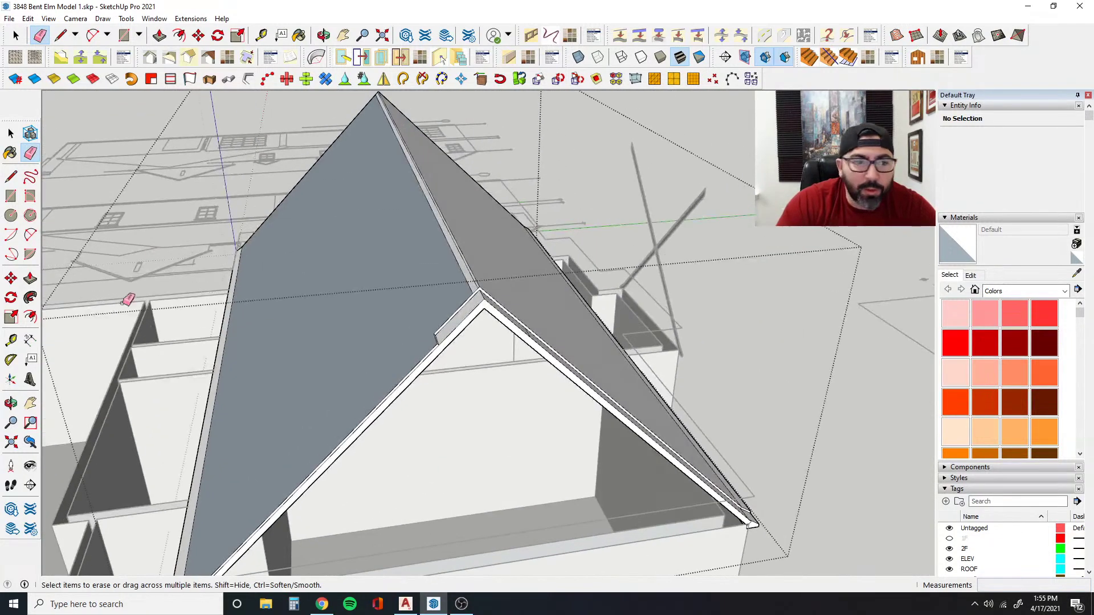
{"action": "left_click", "coordinate": [32, 284]}
{"action": "scroll", "coordinate": [482, 295], "scroll_direction": "up", "scroll_amount": 2}
{"action": "left_click", "coordinate": [482, 296]}
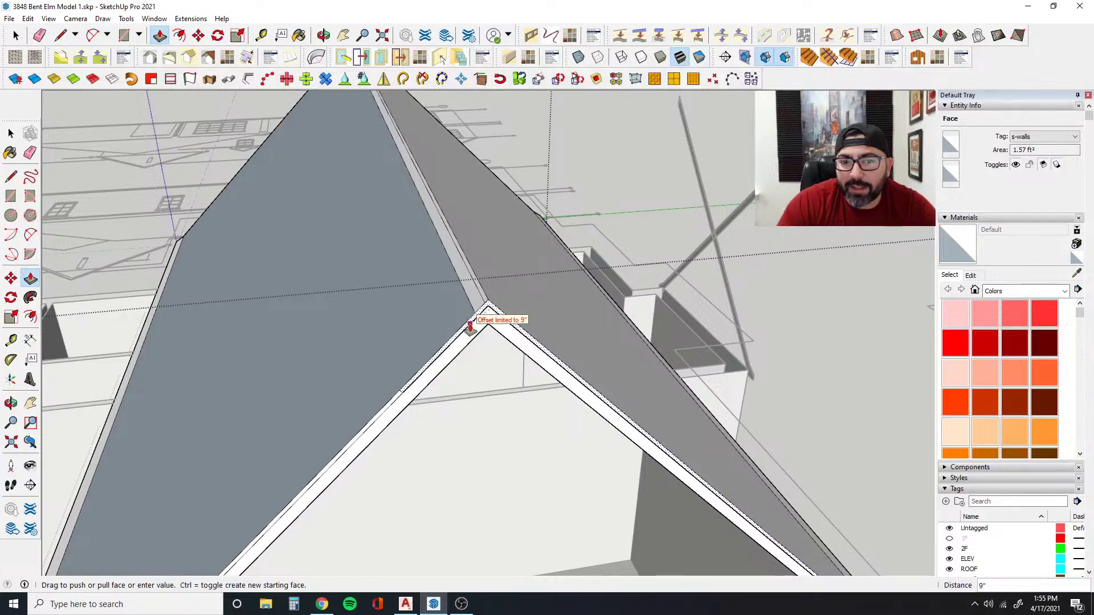
{"action": "key", "text": "e"}
{"action": "mouse_move", "coordinate": [438, 319]}
{"action": "middle_mouse_down"}
{"action": "mouse_move", "coordinate": [479, 291]}
{"action": "mouse_move", "coordinate": [492, 297]}
{"action": "mouse_move", "coordinate": [415, 297]}
{"action": "mouse_move", "coordinate": [371, 337]}
{"action": "mouse_move", "coordinate": [437, 317]}
{"action": "mouse_move", "coordinate": [518, 376]}
{"action": "mouse_move", "coordinate": [461, 385]}
{"action": "middle_mouse_up"}
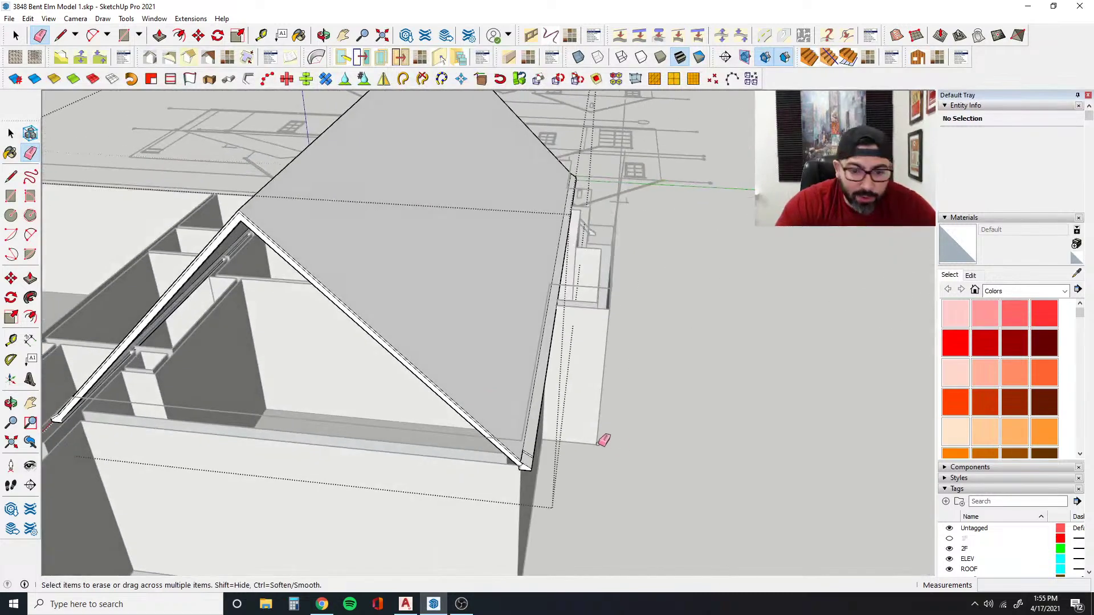
- Open the wall group and draw the second gable's lines from wall corner to ridge underside to opposite corner, closing the wall beneath the roof
{"action": "middle_click_drag", "start_coordinate": [128, 261], "coordinate": [332, 393]}
{"action": "left_click", "coordinate": [332, 393]}
{"action": "double_click", "coordinate": [320, 407]}
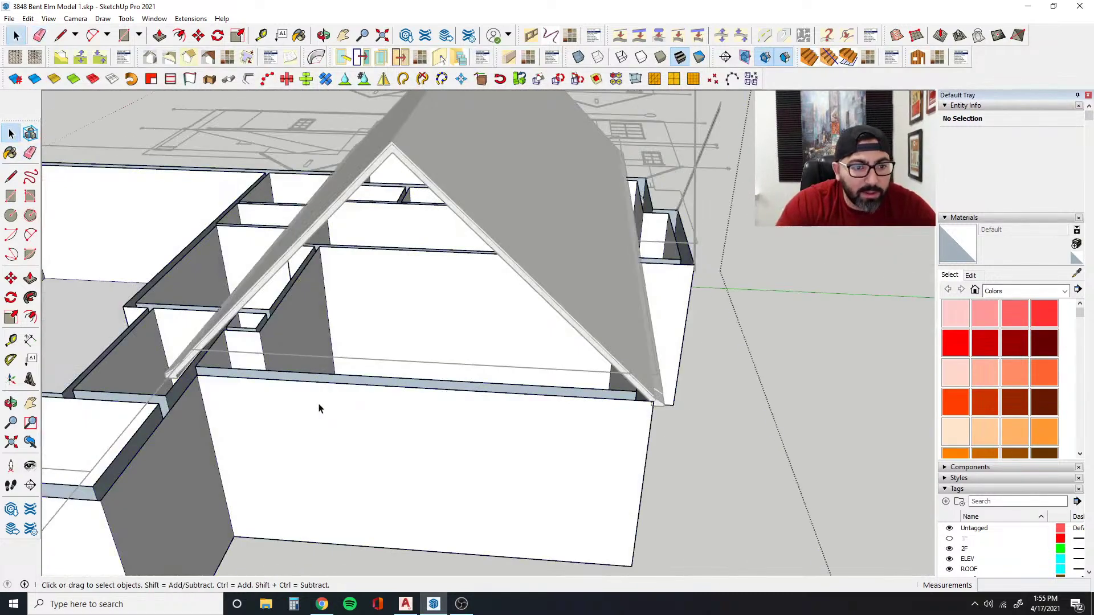
{"action": "triple_click", "coordinate": [320, 406]}
{"action": "left_click", "coordinate": [11, 179]}
{"action": "scroll", "coordinate": [185, 351], "scroll_direction": "up", "scroll_amount": 1}
{"action": "left_click", "coordinate": [202, 384]}
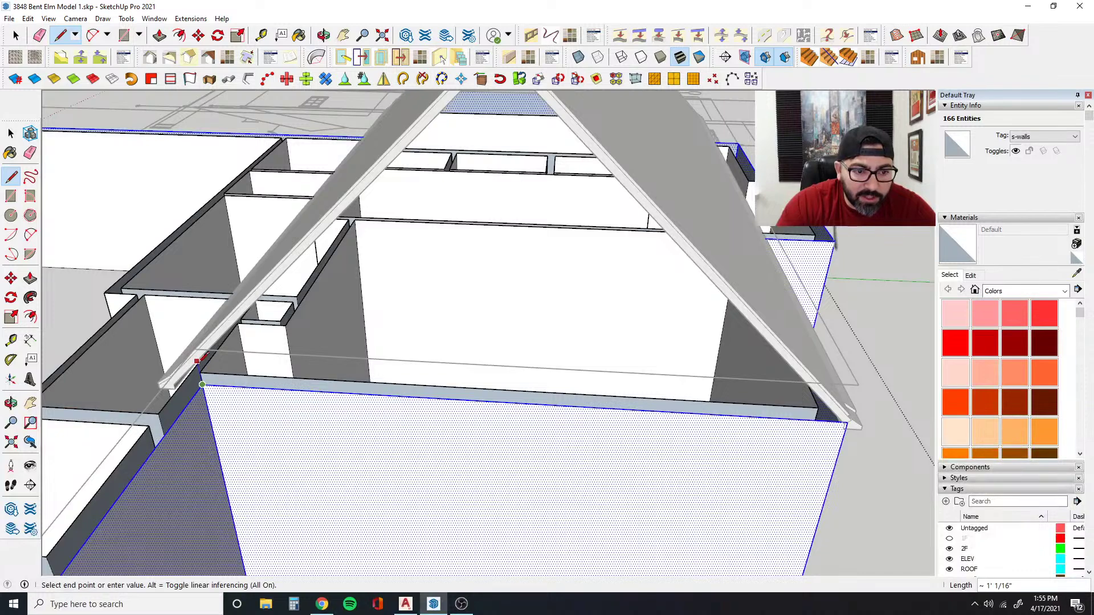
{"action": "middle_click_drag", "start_coordinate": [360, 323], "coordinate": [298, 381], "text": "shift"}
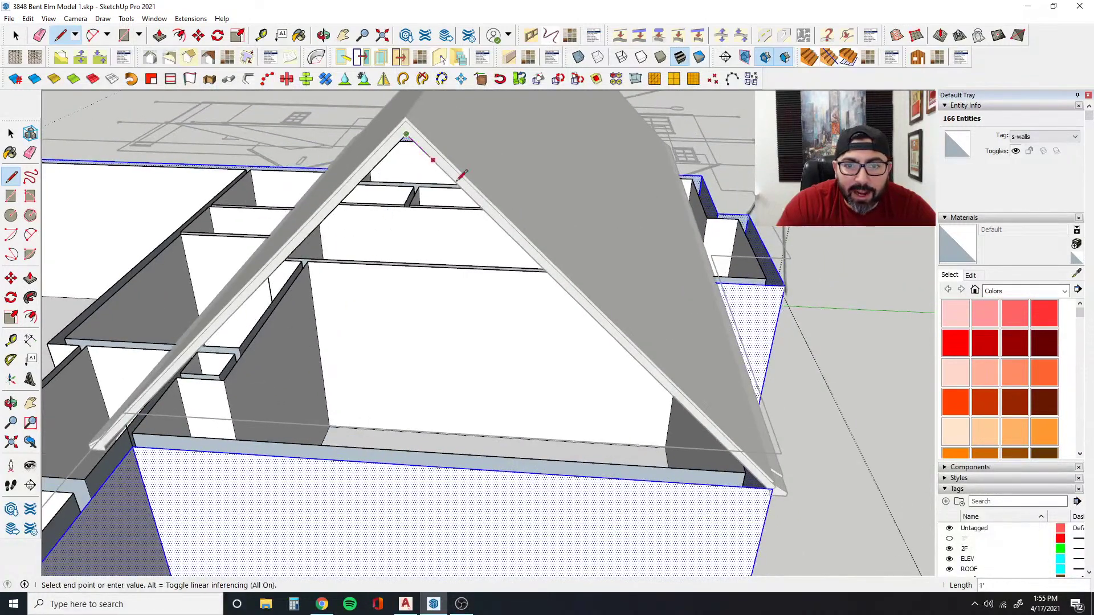
{"action": "middle_click_drag", "start_coordinate": [743, 468], "coordinate": [536, 316], "text": "shift"}
{"action": "scroll", "coordinate": [536, 317], "scroll_direction": "up", "scroll_amount": 2}
{"action": "left_click", "coordinate": [568, 342]}
{"action": "scroll", "coordinate": [568, 342], "scroll_direction": "down", "scroll_amount": 2}
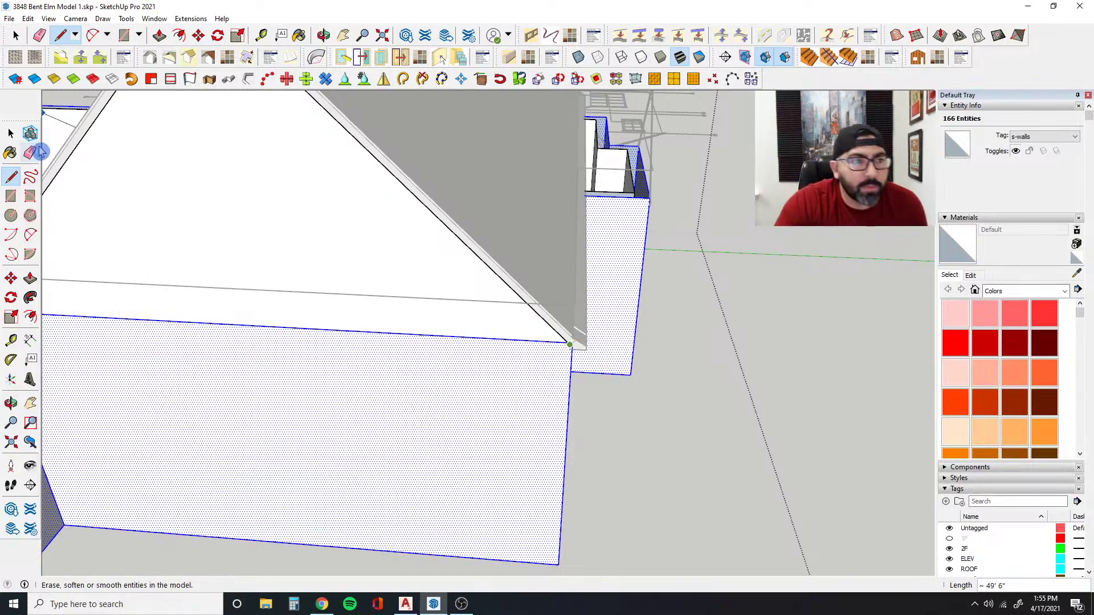
- Close the wall group, open the roof group, and pull the recessed eave end out flush with the gable end face using Push/Pull
{"action": "left_click", "coordinate": [30, 152]}
{"action": "left_click", "coordinate": [11, 133]}
{"action": "scroll", "coordinate": [406, 264], "scroll_direction": "down", "scroll_amount": 1}
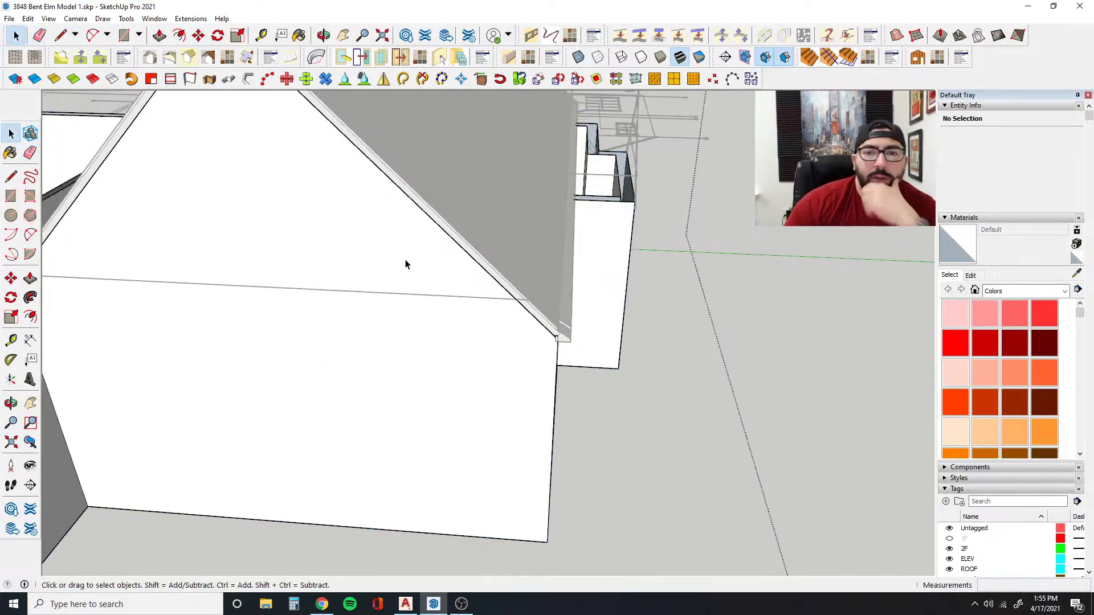
{"action": "scroll", "coordinate": [405, 263], "scroll_direction": "down", "scroll_amount": 3}
{"action": "middle_click_drag", "start_coordinate": [487, 269], "coordinate": [427, 239]}
{"action": "scroll", "coordinate": [427, 240], "scroll_direction": "up", "scroll_amount": 5}
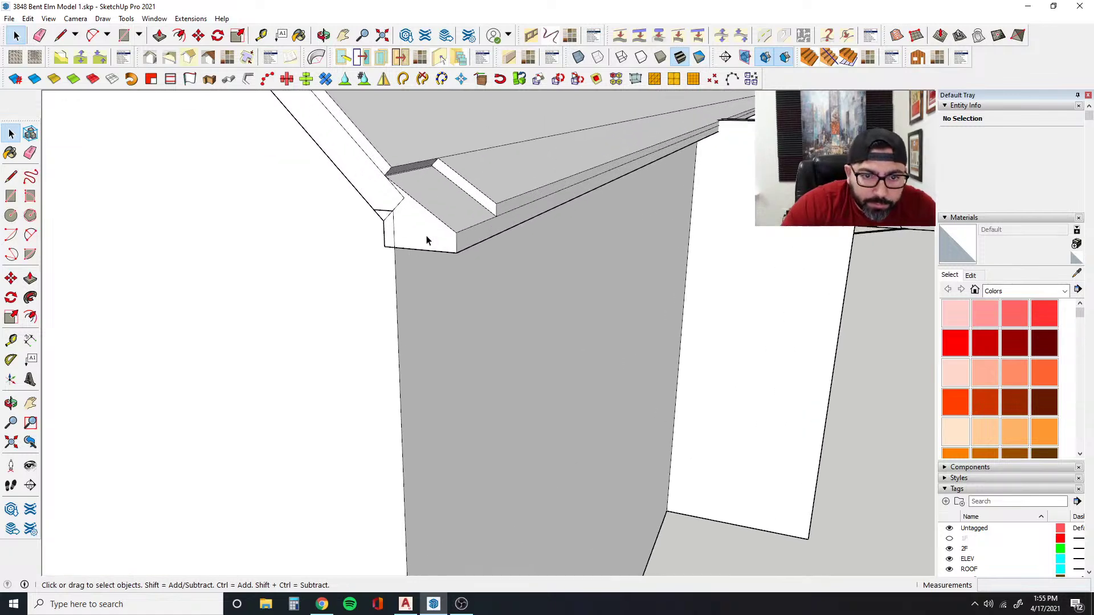
{"action": "triple_click", "coordinate": [427, 239]}
{"action": "left_click", "coordinate": [31, 278]}
{"action": "middle_click_drag", "start_coordinate": [424, 278], "coordinate": [482, 312]}
{"action": "left_click", "coordinate": [507, 256]}
{"action": "left_click", "coordinate": [431, 244]}
{"action": "left_click", "coordinate": [30, 153]}
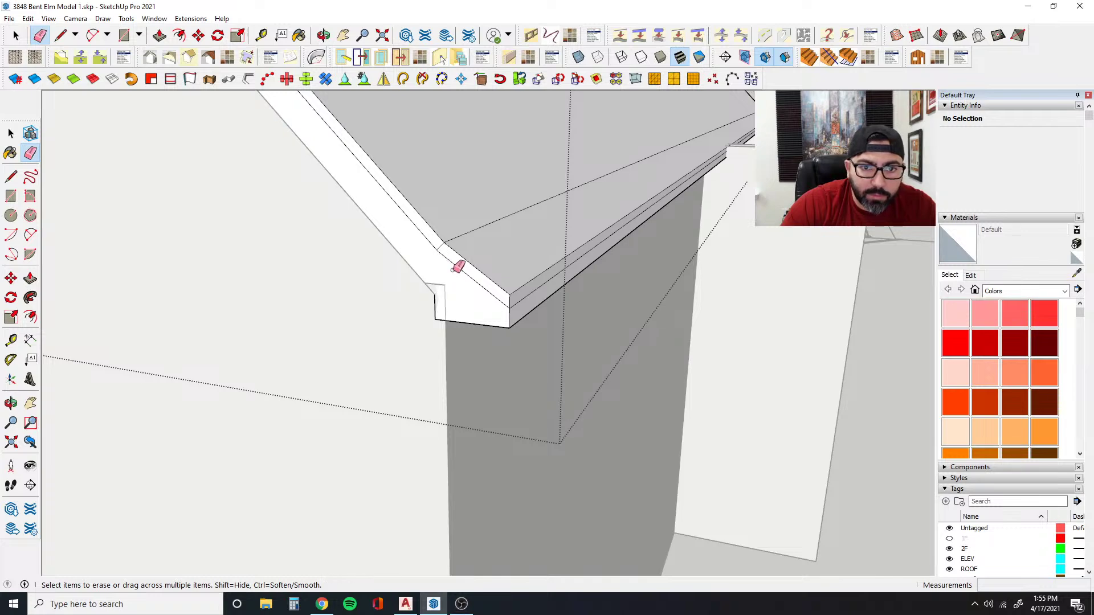
- Open the small lower roof's profile group beneath the main eave for editing, ready for Push/Pull
{"action": "scroll", "coordinate": [500, 260], "scroll_direction": "down", "scroll_amount": 8}
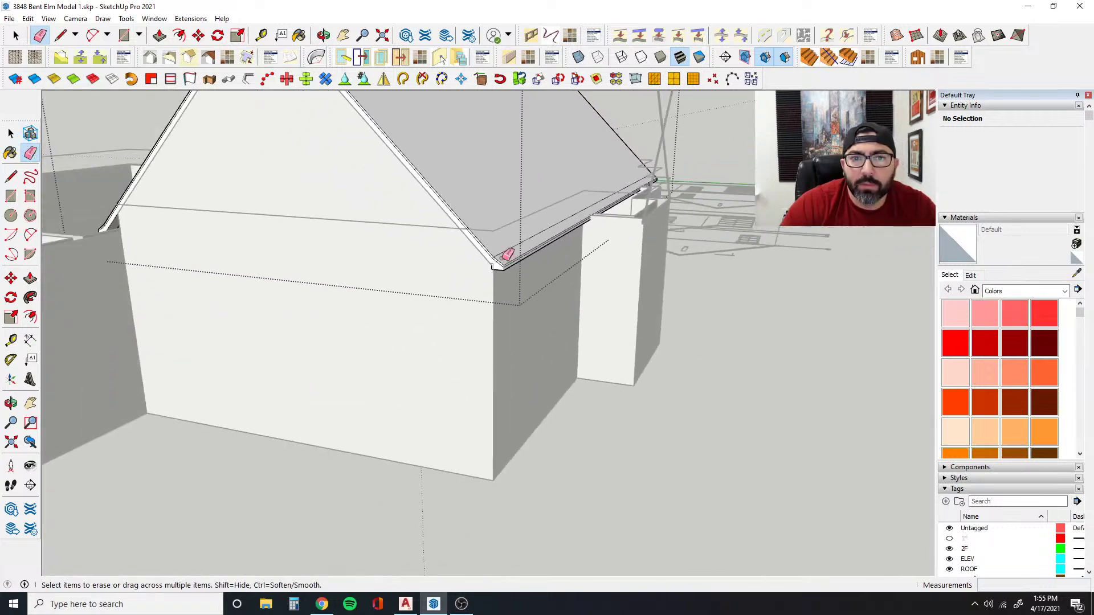
{"action": "middle_click_drag", "start_coordinate": [501, 260], "coordinate": [472, 298]}
{"action": "middle_click_drag", "start_coordinate": [644, 305], "coordinate": [449, 285]}
{"action": "scroll", "coordinate": [603, 304], "scroll_direction": "down", "scroll_amount": 3}
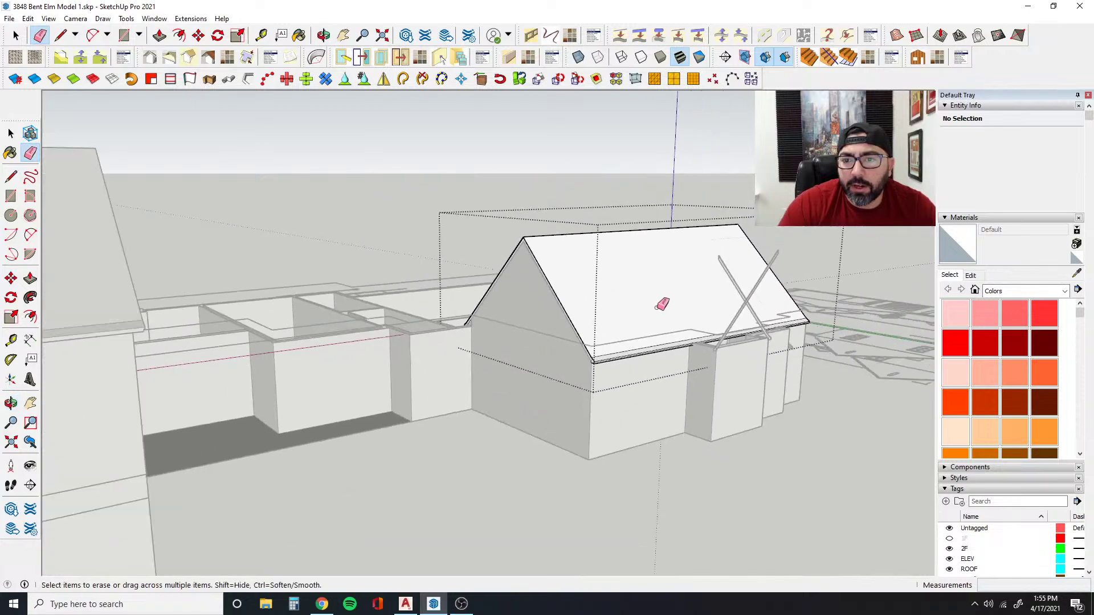
{"action": "mouse_move", "coordinate": [654, 310]}
{"action": "middle_mouse_down"}
{"action": "mouse_move", "coordinate": [376, 305]}
{"action": "mouse_move", "coordinate": [373, 331]}
{"action": "middle_mouse_up"}
{"action": "scroll", "coordinate": [459, 405], "scroll_direction": "up", "scroll_amount": 6}
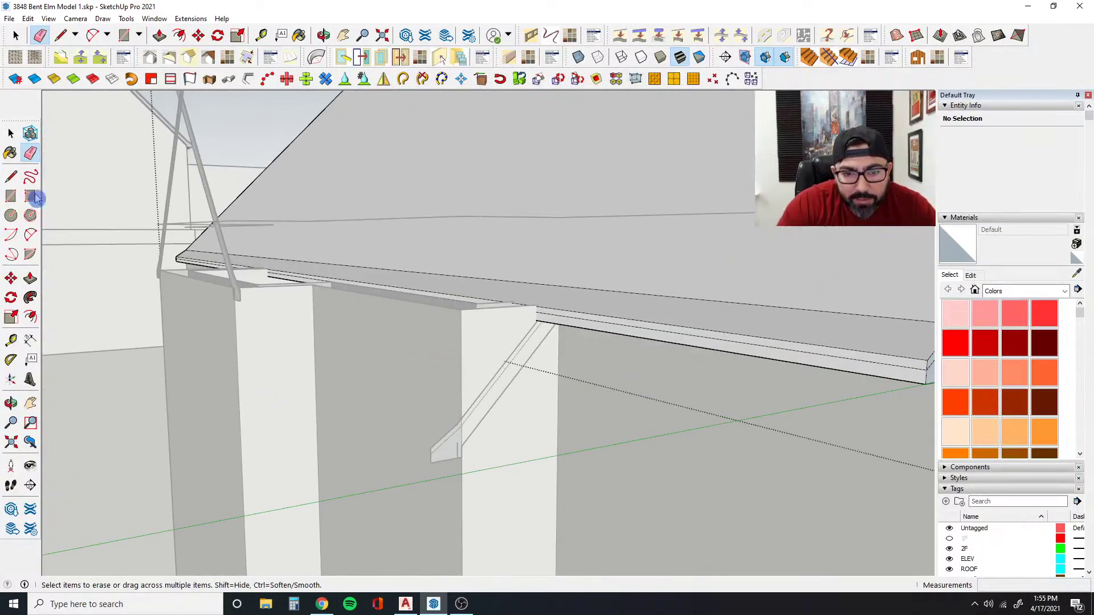
{"action": "left_click", "coordinate": [11, 133]}
{"action": "double_click", "coordinate": [522, 358]}
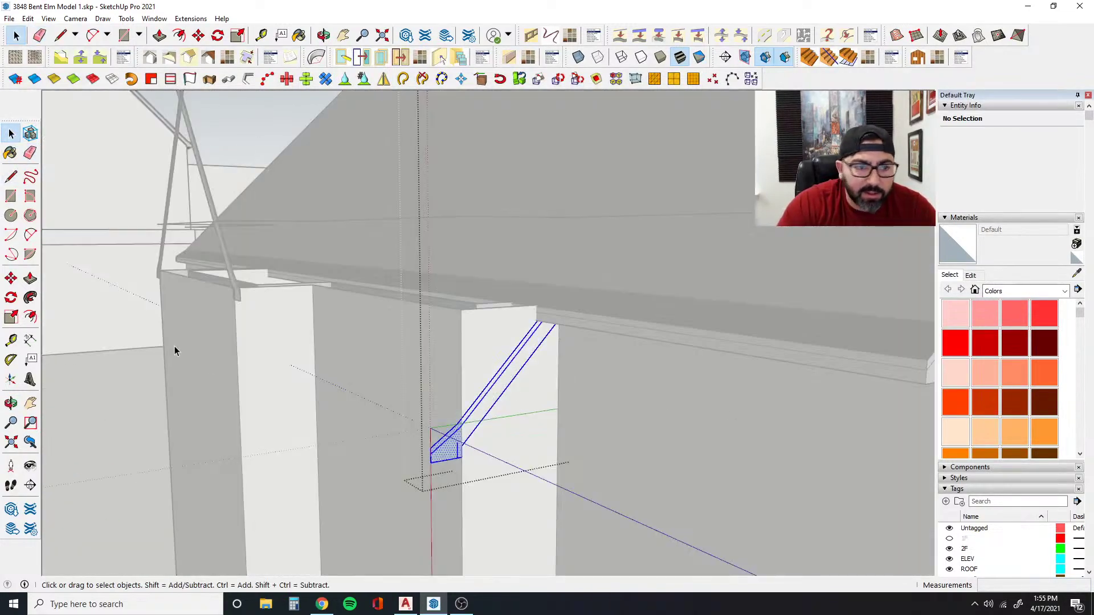
{"action": "left_click", "coordinate": [30, 278]}
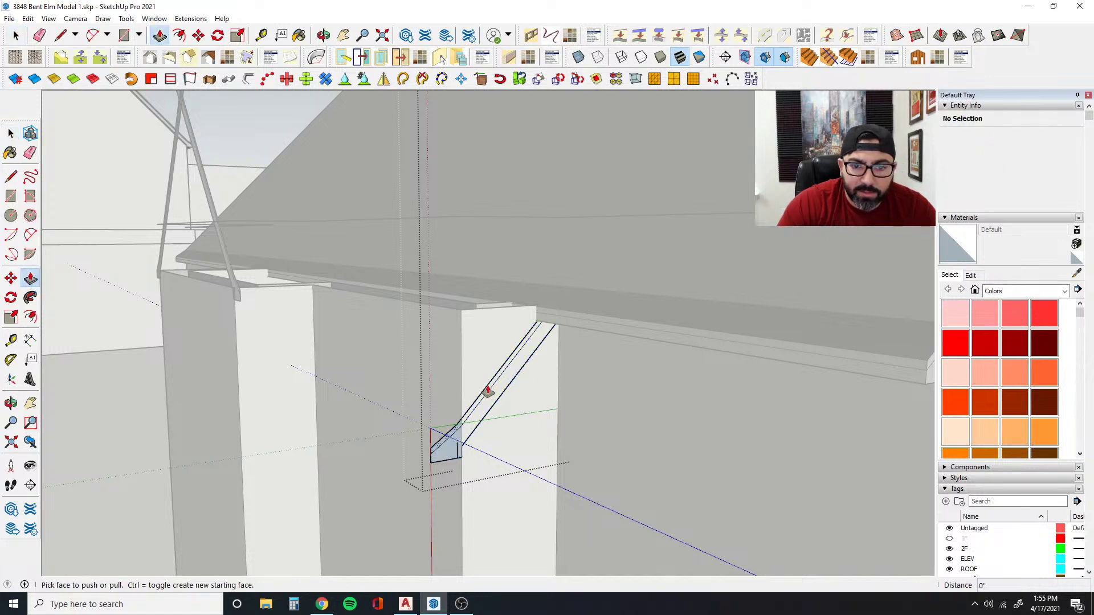
{"action": "left_click", "coordinate": [487, 390]}
{"action": "left_click", "coordinate": [313, 408]}
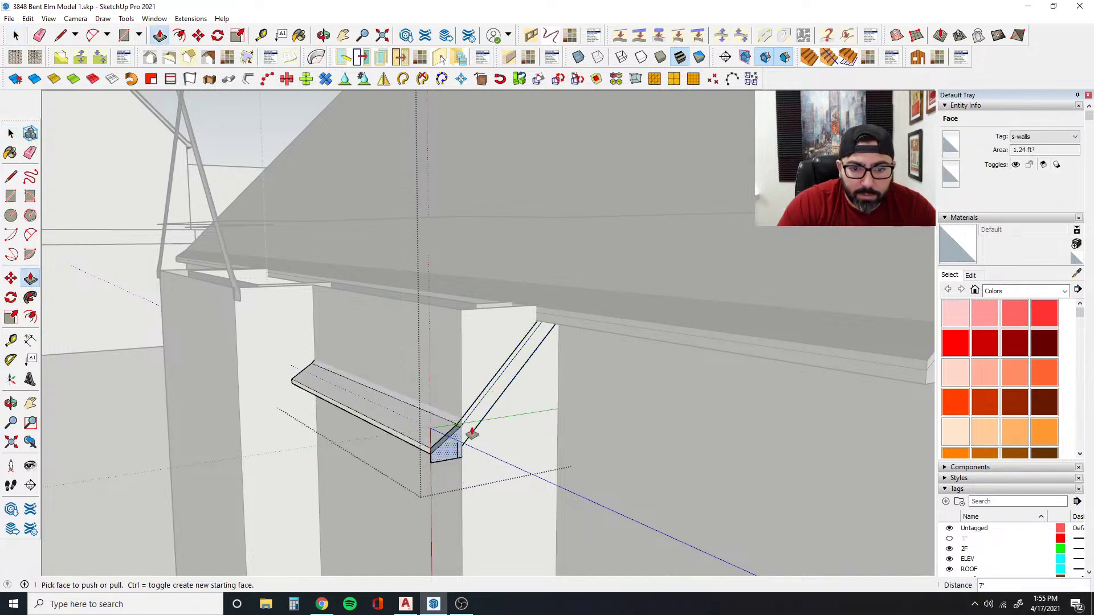
{"action": "key", "text": "ctrl+z"}
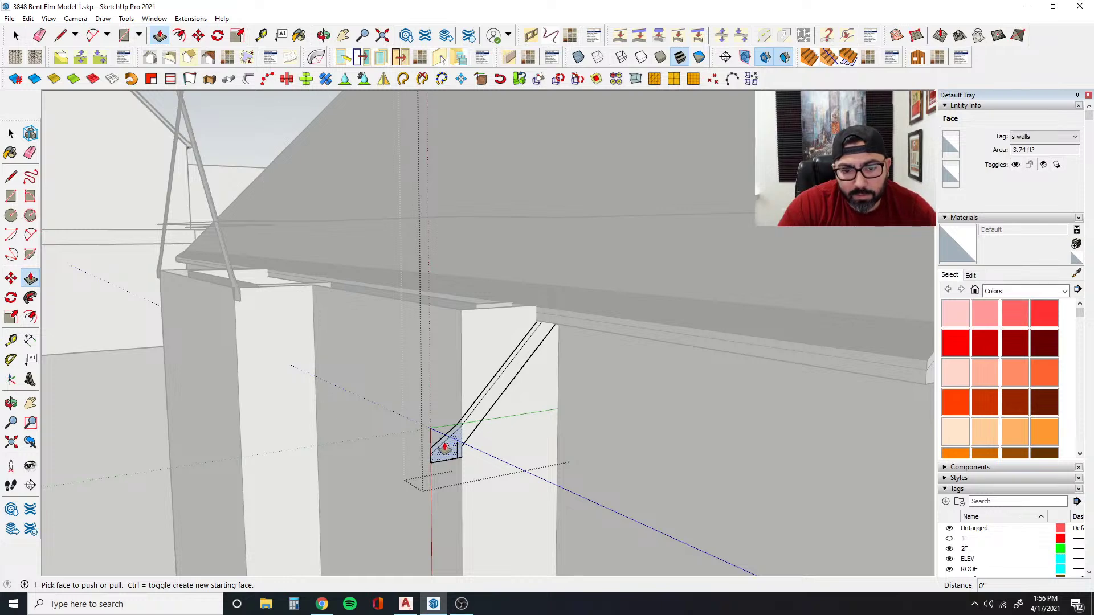
- Extrude the small lower roof's profile faces 7' along the recessed wall with Push/Pull, and close the group
{"action": "left_click", "coordinate": [445, 448]}
{"action": "type", "text": "7'"}
{"action": "key", "text": "Return"}
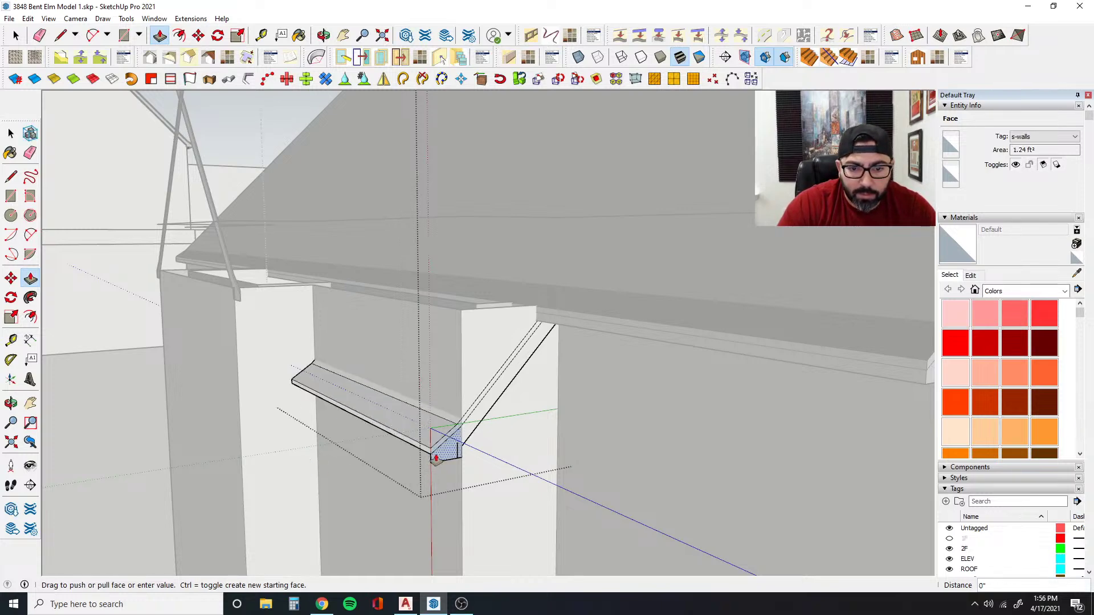
{"action": "left_click", "coordinate": [307, 469]}
{"action": "left_click", "coordinate": [6, 131]}
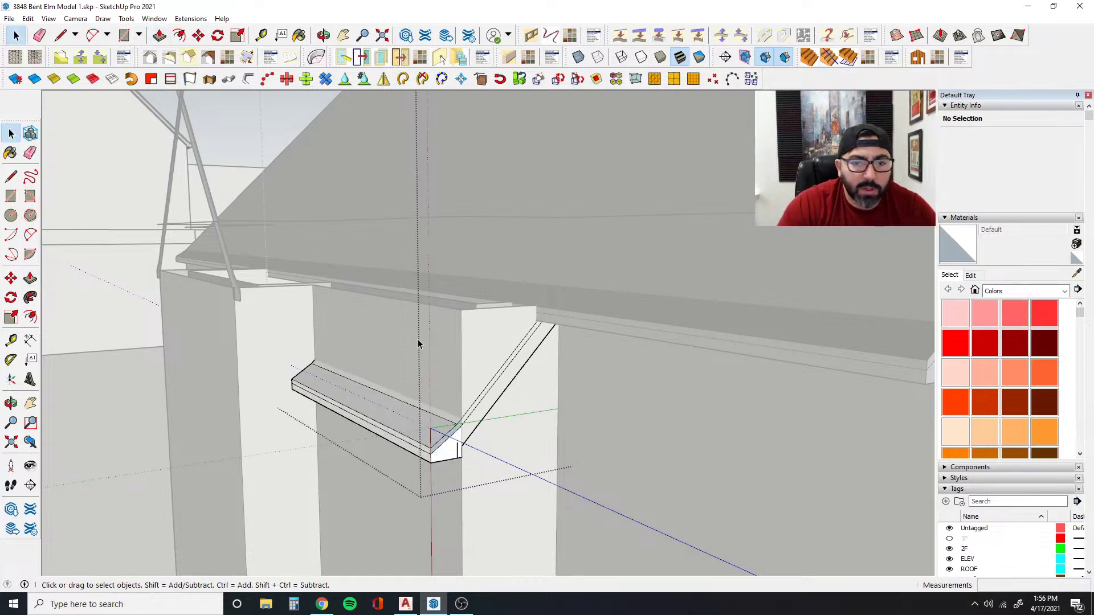
{"action": "left_click", "coordinate": [418, 339]}
- Open the wall group and draw a sloped line on the projecting wall's end face along the small lower roof's underside
{"action": "middle_click_drag", "start_coordinate": [419, 339], "coordinate": [404, 305]}
{"action": "triple_click", "coordinate": [404, 305]}
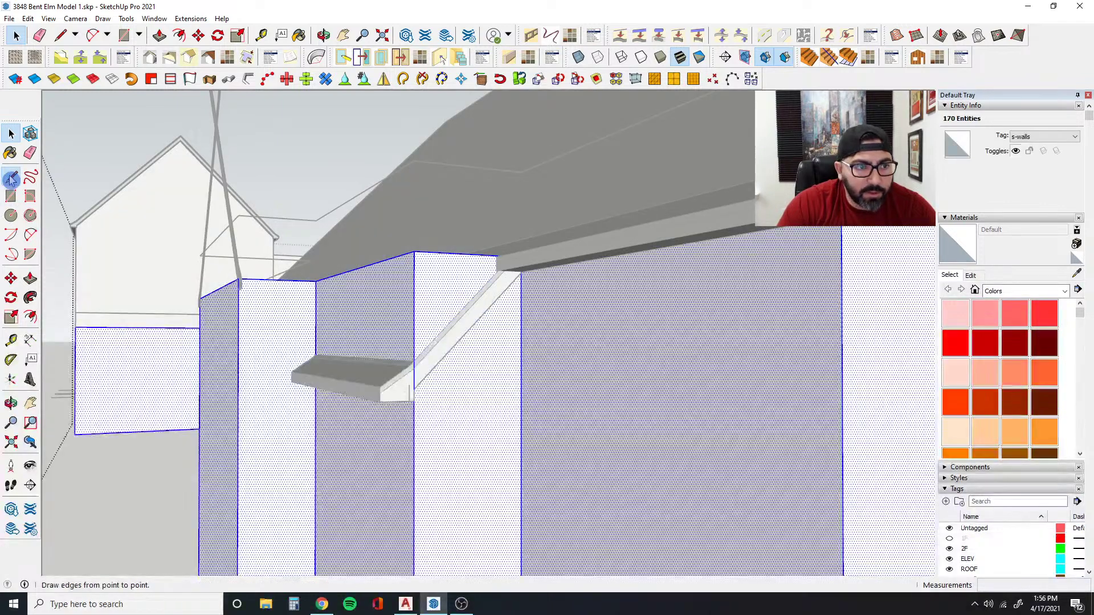
{"action": "left_click", "coordinate": [12, 180]}
{"action": "middle_click_drag", "start_coordinate": [458, 379], "coordinate": [412, 337]}
{"action": "scroll", "coordinate": [495, 236], "scroll_direction": "up", "scroll_amount": 6}
{"action": "left_click", "coordinate": [494, 234]}
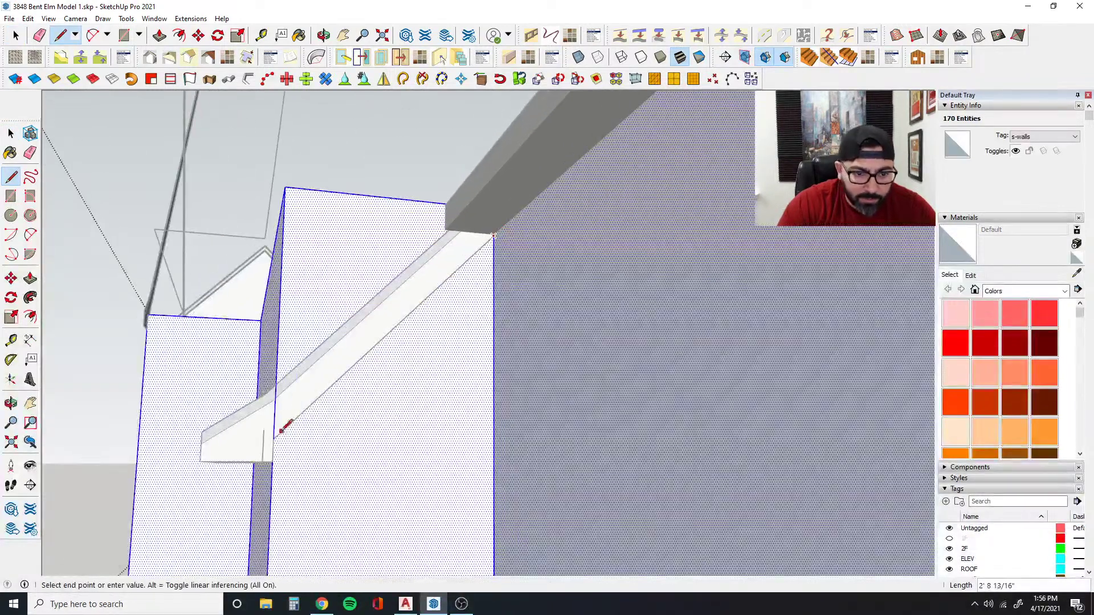
{"action": "left_click", "coordinate": [273, 450]}
- Push the wall face above the sloped line back 7' to the far end of the small lower roof
{"action": "left_click", "coordinate": [31, 279]}
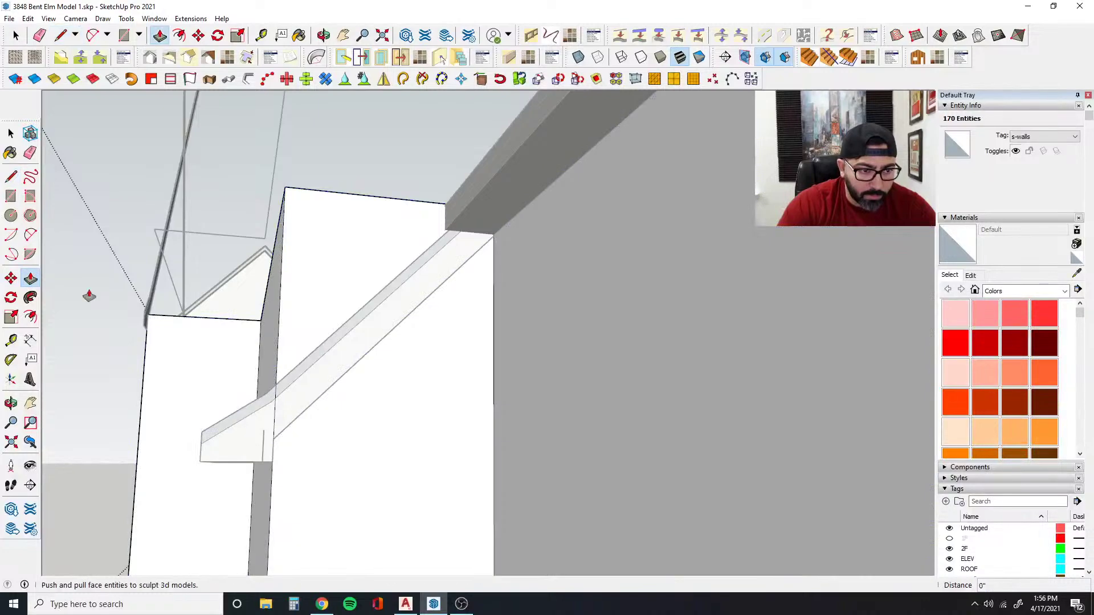
{"action": "middle_click_drag", "start_coordinate": [89, 296], "coordinate": [433, 376]}
{"action": "left_click", "coordinate": [434, 375]}
{"action": "left_click", "coordinate": [187, 423]}
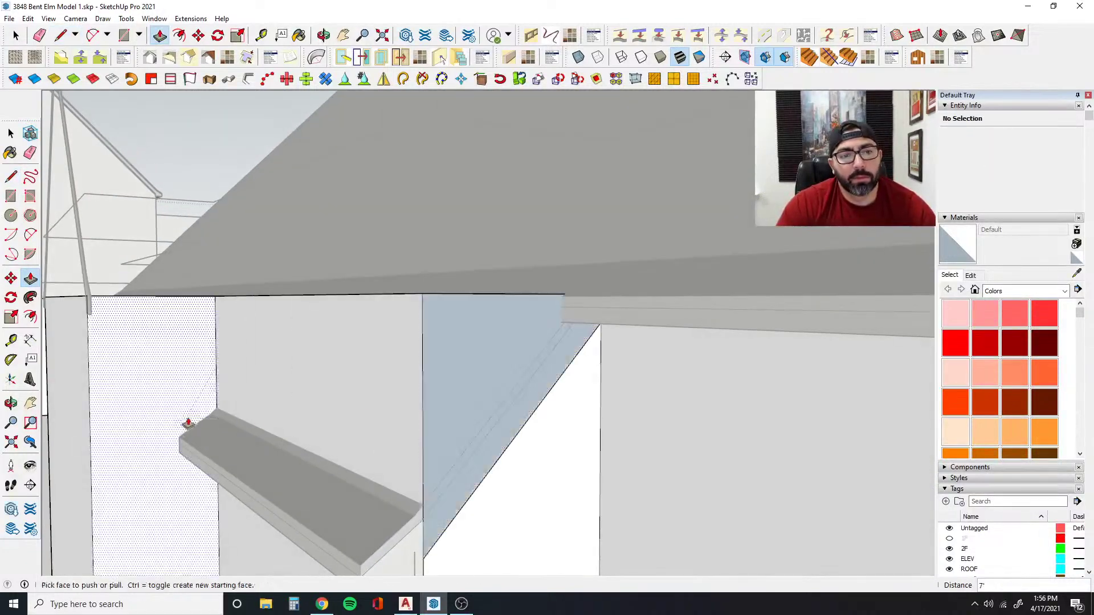
- Window-select the wall geometry around the small lower roof and intersect its faces with the selection
{"action": "left_click", "coordinate": [11, 134]}
{"action": "scroll", "coordinate": [445, 377], "scroll_direction": "down", "scroll_amount": 2}
{"action": "middle_click_drag", "start_coordinate": [444, 378], "coordinate": [496, 371]}
{"action": "scroll", "coordinate": [496, 370], "scroll_direction": "down", "scroll_amount": 2}
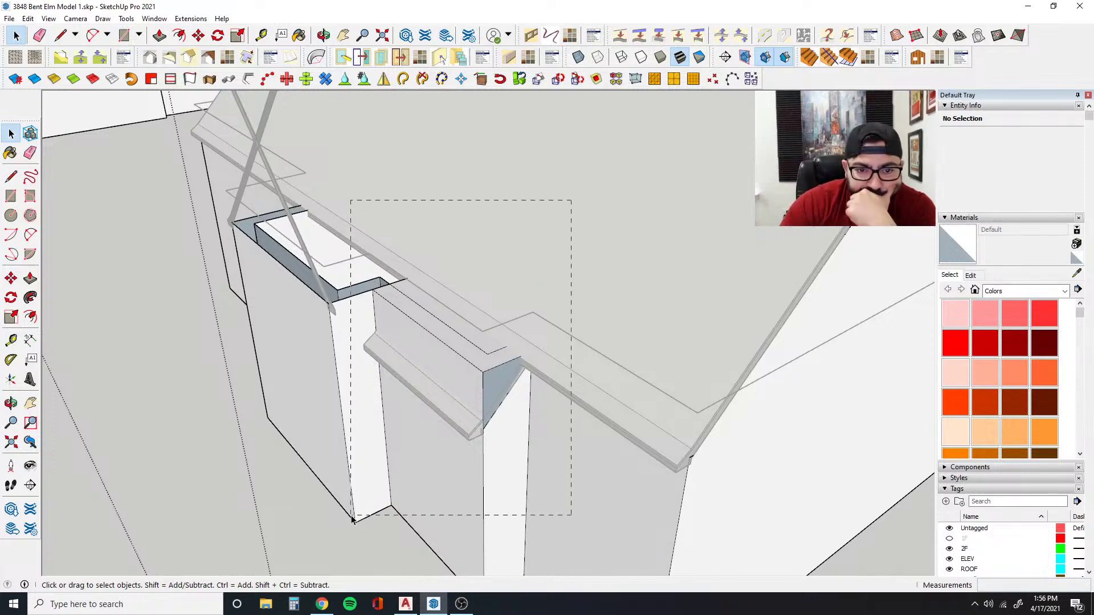
{"action": "left_click_drag", "start_coordinate": [352, 519], "coordinate": [351, 519]}
{"action": "right_click", "coordinate": [435, 361]}
{"action": "mouse_move", "coordinate": [488, 473]}
{"action": "left_click", "coordinate": [586, 498]}
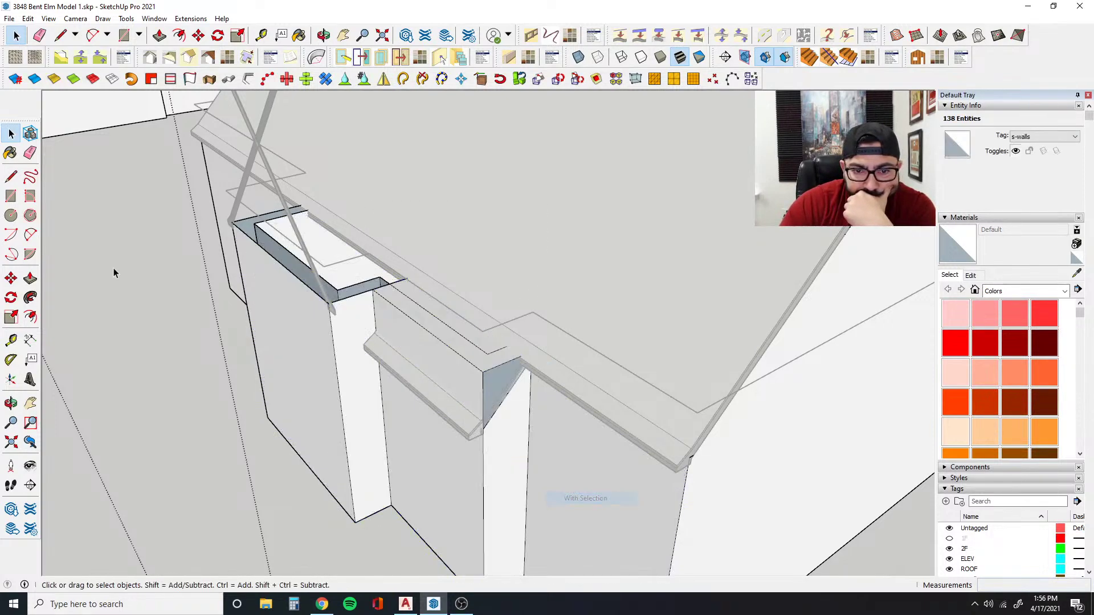
- Push the leftover wall pieces above the small lower roof back 9" and 6' 3", and erase their remaining edges
{"action": "left_click", "coordinate": [30, 278]}
{"action": "scroll", "coordinate": [495, 376], "scroll_direction": "up", "scroll_amount": 2}
{"action": "left_click", "coordinate": [500, 383]}
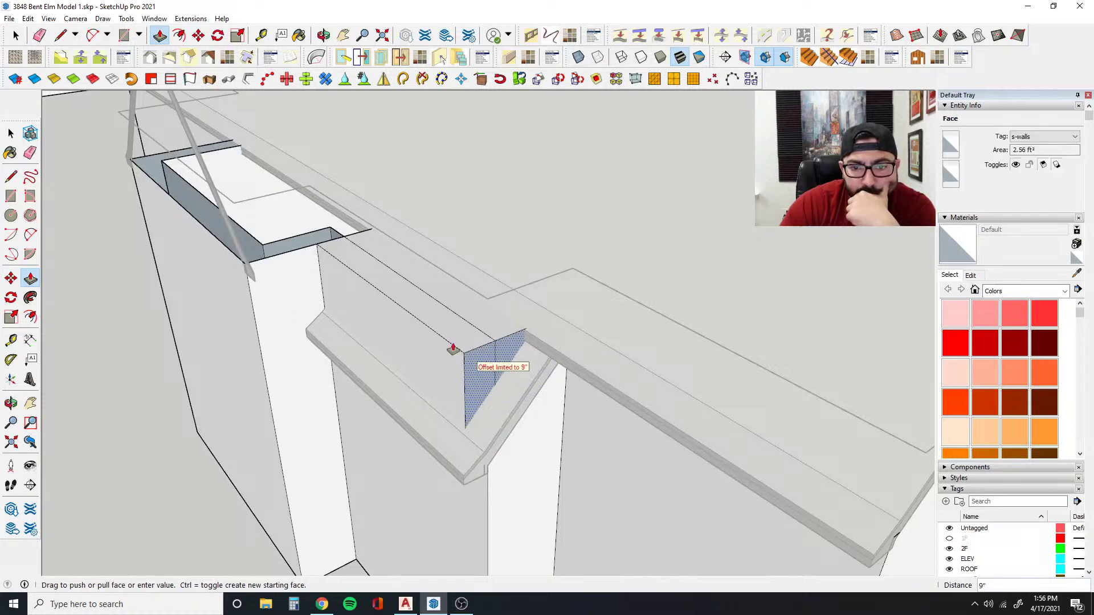
{"action": "left_click", "coordinate": [453, 347]}
{"action": "left_click", "coordinate": [503, 347]}
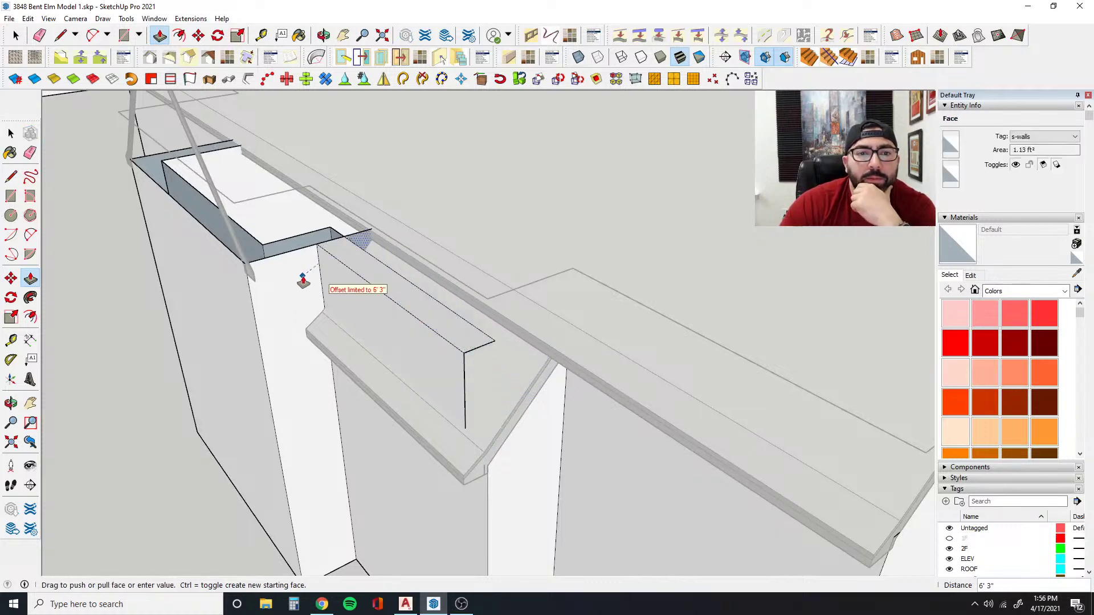
{"action": "left_click", "coordinate": [303, 280]}
{"action": "left_click", "coordinate": [31, 154]}
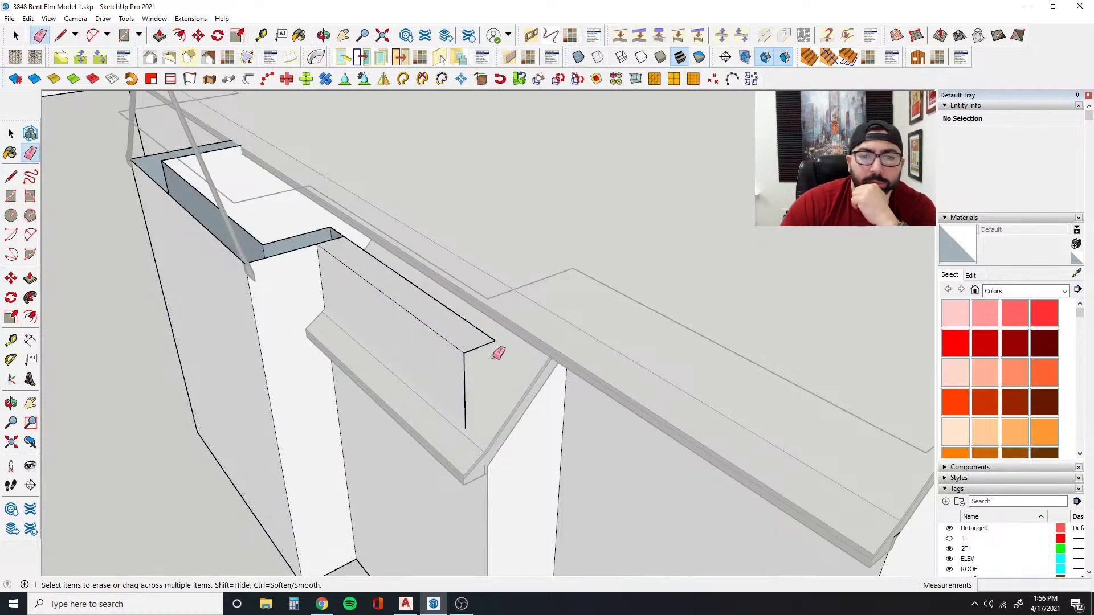
{"action": "left_click", "coordinate": [462, 354]}
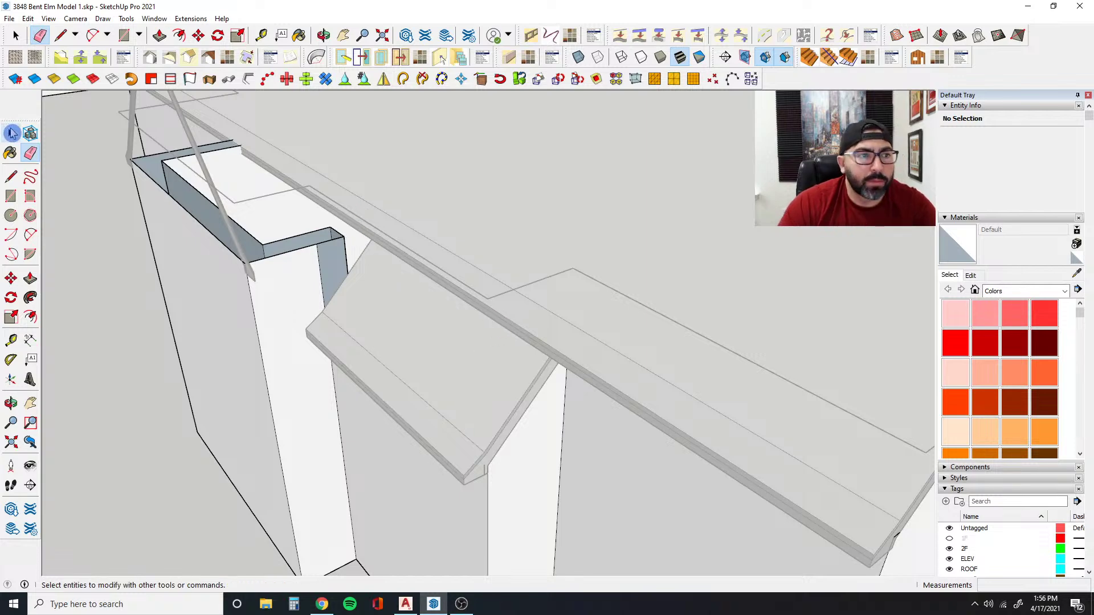
- Hide the main roof and the small lower roof to expose the walls beneath them
{"action": "left_click", "coordinate": [13, 133]}
{"action": "right_click", "coordinate": [351, 168]}
{"action": "left_click", "coordinate": [387, 208]}
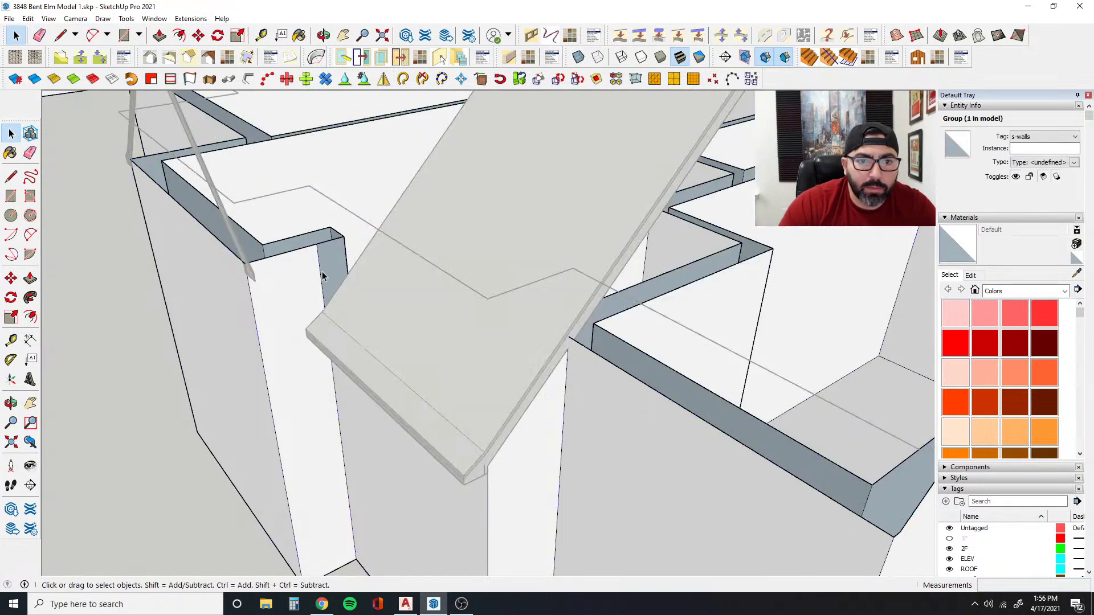
{"action": "right_click", "coordinate": [359, 276]}
{"action": "left_click", "coordinate": [384, 300]}
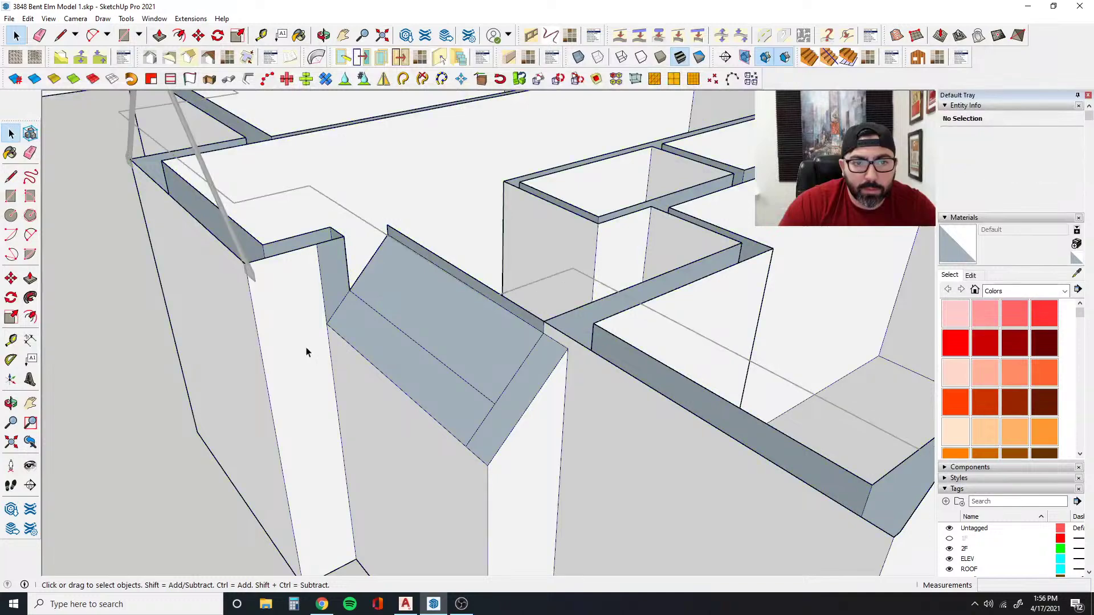
- Open the wall group and pull the short return wall's end face across to the sloped wall top's upper edge
{"action": "key", "text": "ctrl+a"}
{"action": "key", "text": "p"}
{"action": "middle_click_drag", "start_coordinate": [110, 281], "coordinate": [390, 251]}
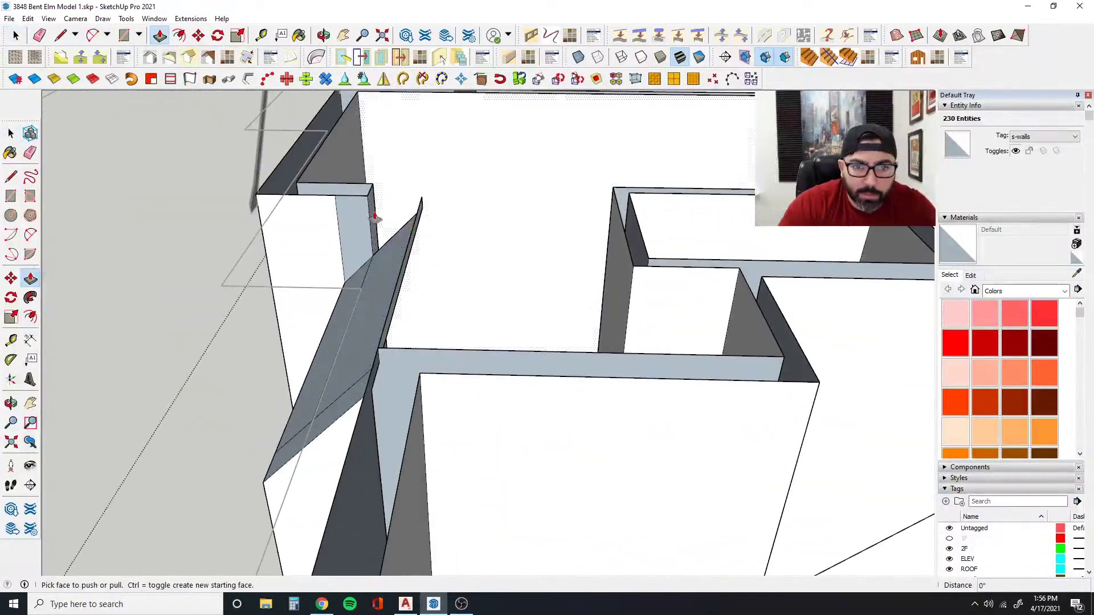
{"action": "mouse_move", "coordinate": [374, 217]}
{"action": "left_mouse_down"}
{"action": "mouse_move", "coordinate": [420, 215]}
{"action": "mouse_move", "coordinate": [422, 204]}
{"action": "left_mouse_up"}
- Erase the seam edge on the extended return wall's face and close the wall group
{"action": "key", "text": "e"}
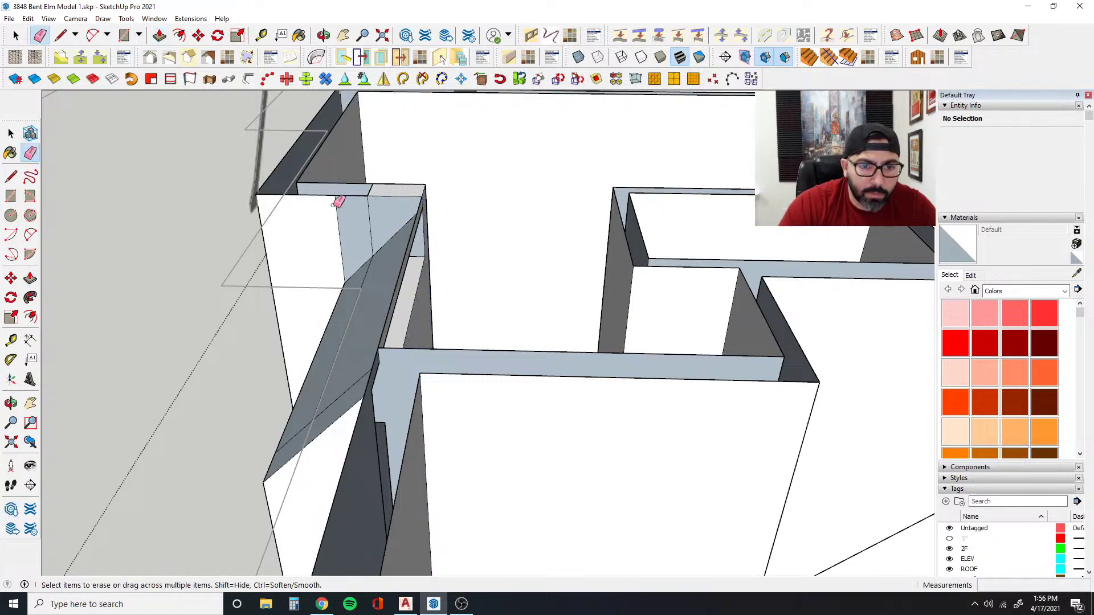
{"action": "left_click", "coordinate": [367, 216]}
{"action": "middle_click_drag", "start_coordinate": [342, 244], "coordinate": [452, 241]}
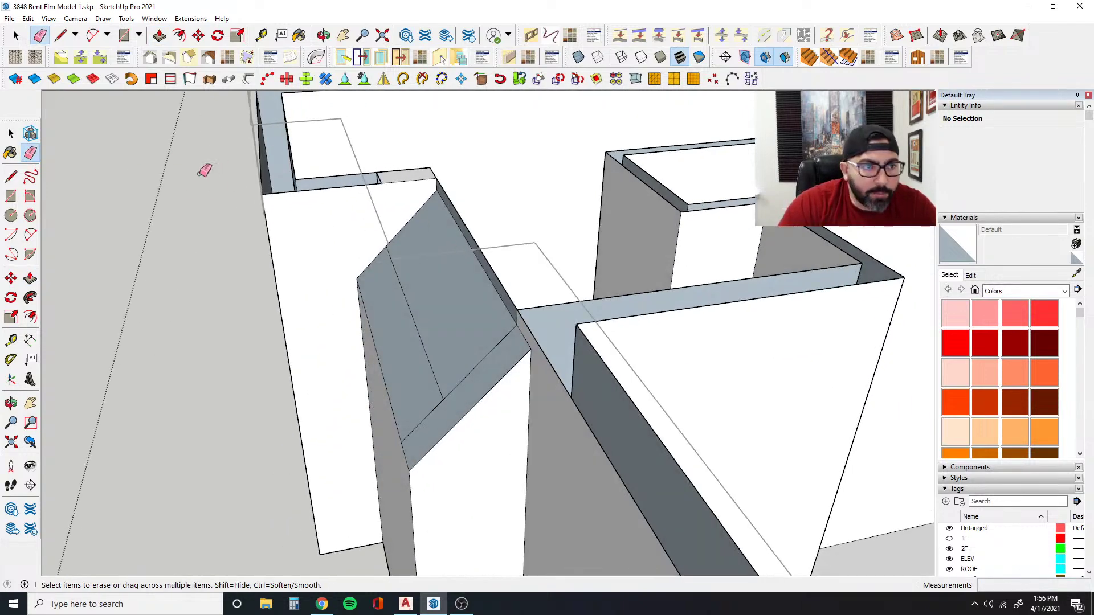
{"action": "left_click", "coordinate": [10, 134]}
- Unhide the last hidden object, and unhide all remaining hidden geometry to restore both roofs
{"action": "left_click", "coordinate": [30, 19]}
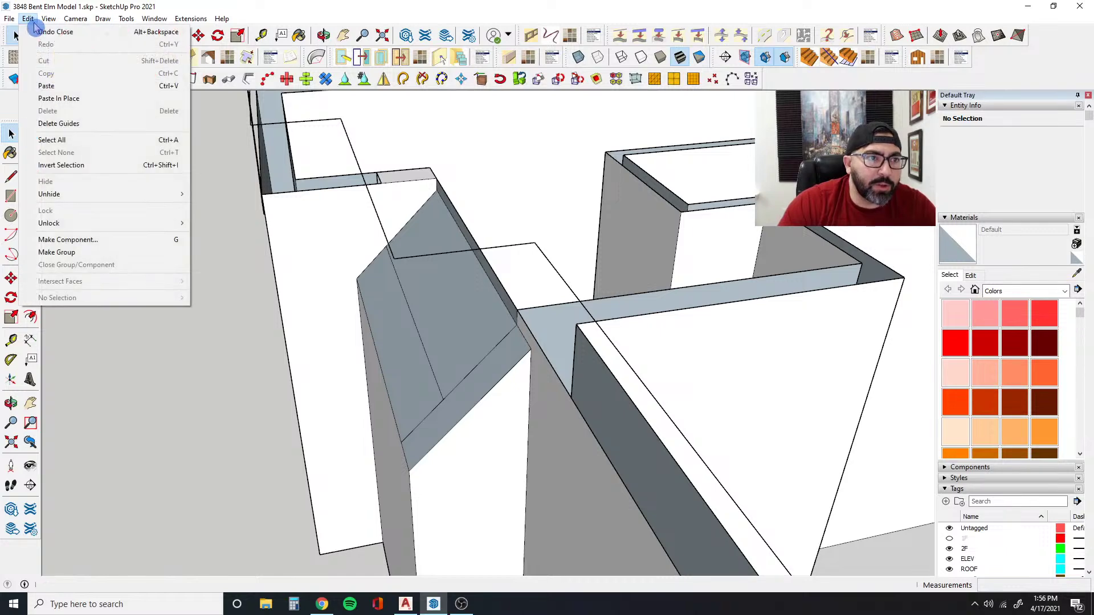
{"action": "mouse_move", "coordinate": [71, 195]}
{"action": "left_click", "coordinate": [219, 211]}
{"action": "middle_click_drag", "start_coordinate": [218, 211], "coordinate": [249, 207]}
{"action": "left_click", "coordinate": [28, 19]}
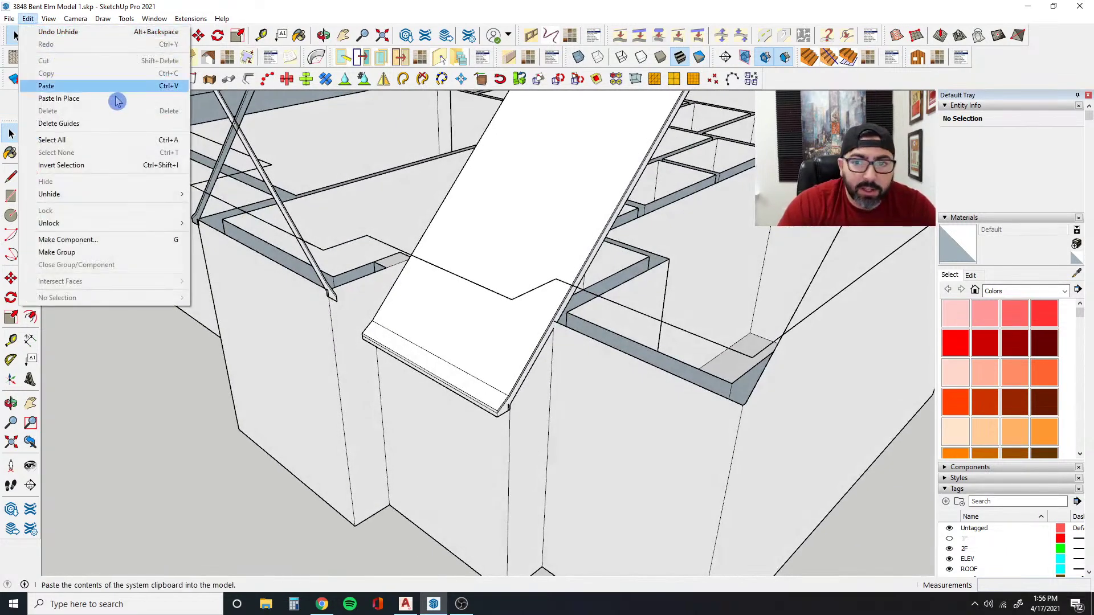
{"action": "mouse_move", "coordinate": [103, 195]}
{"action": "left_click", "coordinate": [209, 221]}
- Open the main roof group and push the end face's strip back 13' 8" to align with the small lower roof's far end
{"action": "middle_click_drag", "start_coordinate": [210, 221], "coordinate": [307, 210]}
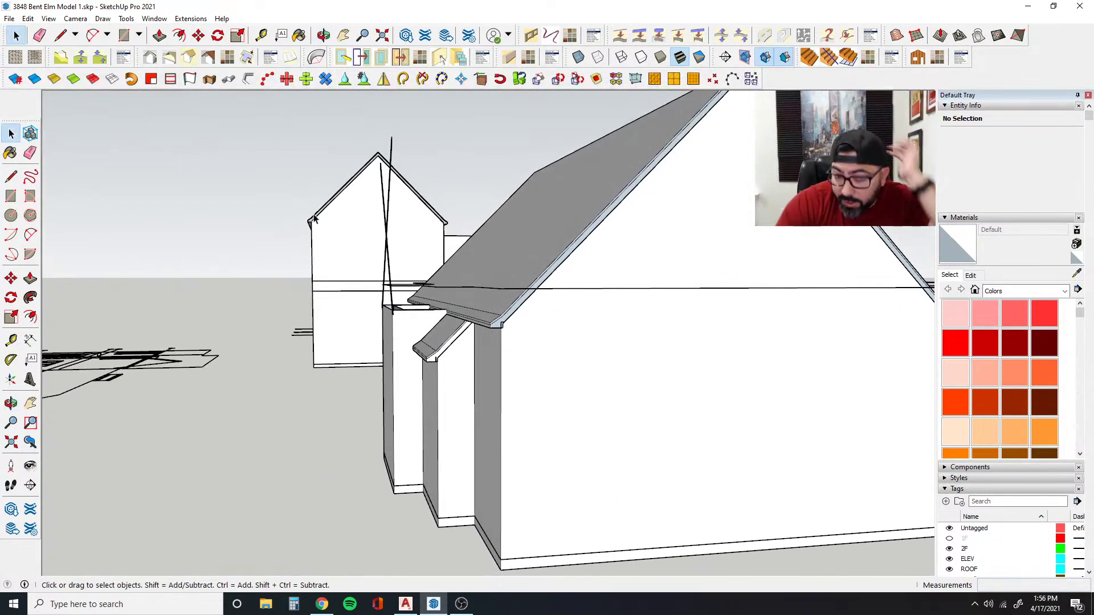
{"action": "scroll", "coordinate": [427, 285], "scroll_direction": "up", "scroll_amount": 2}
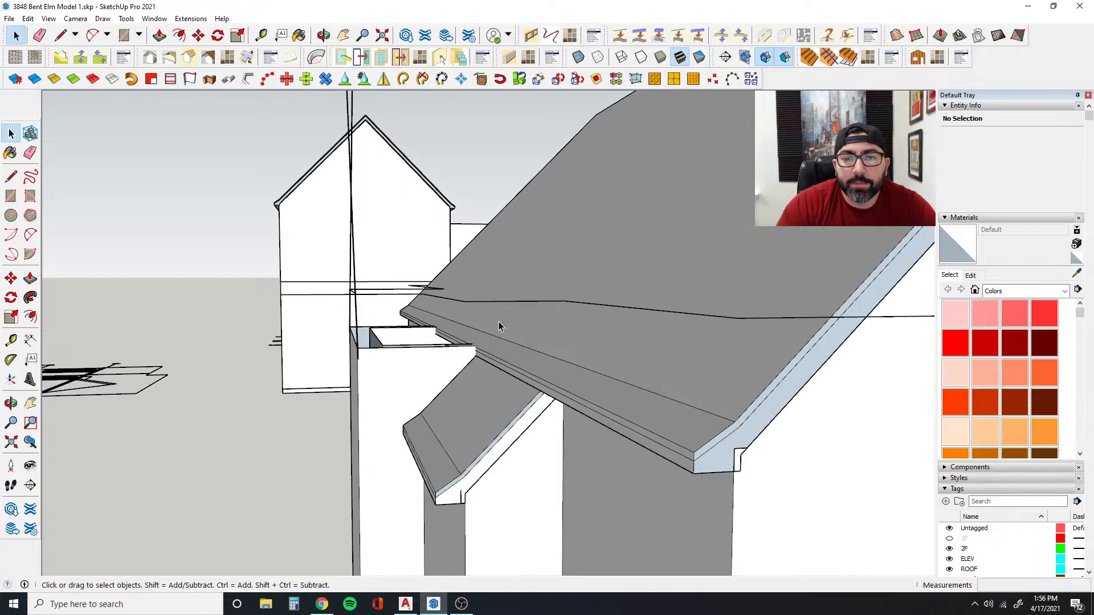
{"action": "scroll", "coordinate": [496, 361], "scroll_direction": "down", "scroll_amount": 2}
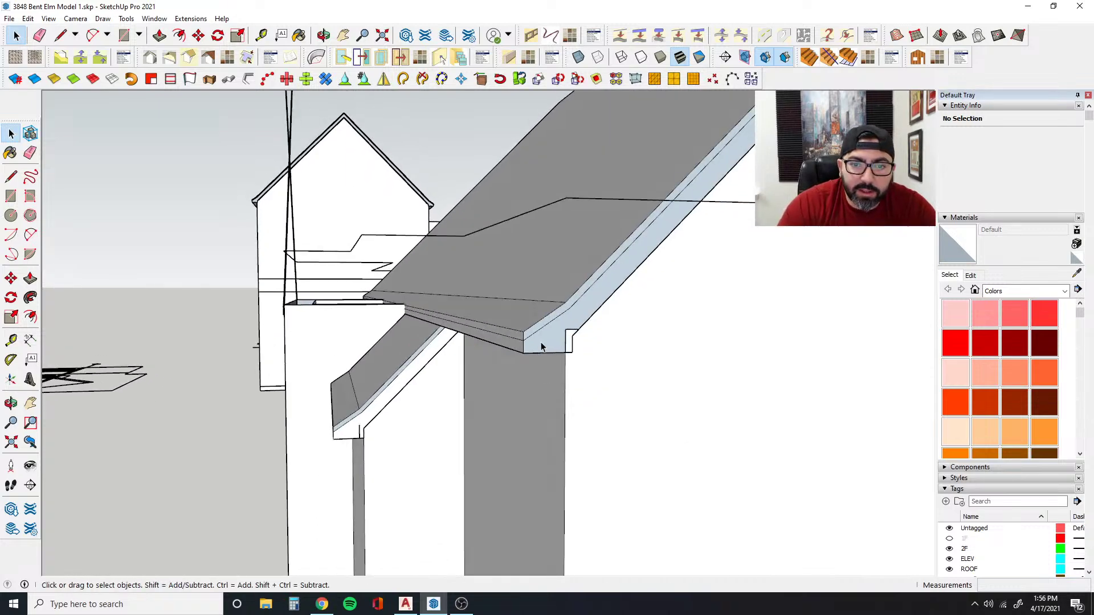
{"action": "triple_click", "coordinate": [536, 347]}
{"action": "left_click", "coordinate": [30, 279]}
{"action": "middle_click_drag", "start_coordinate": [507, 331], "coordinate": [640, 344]}
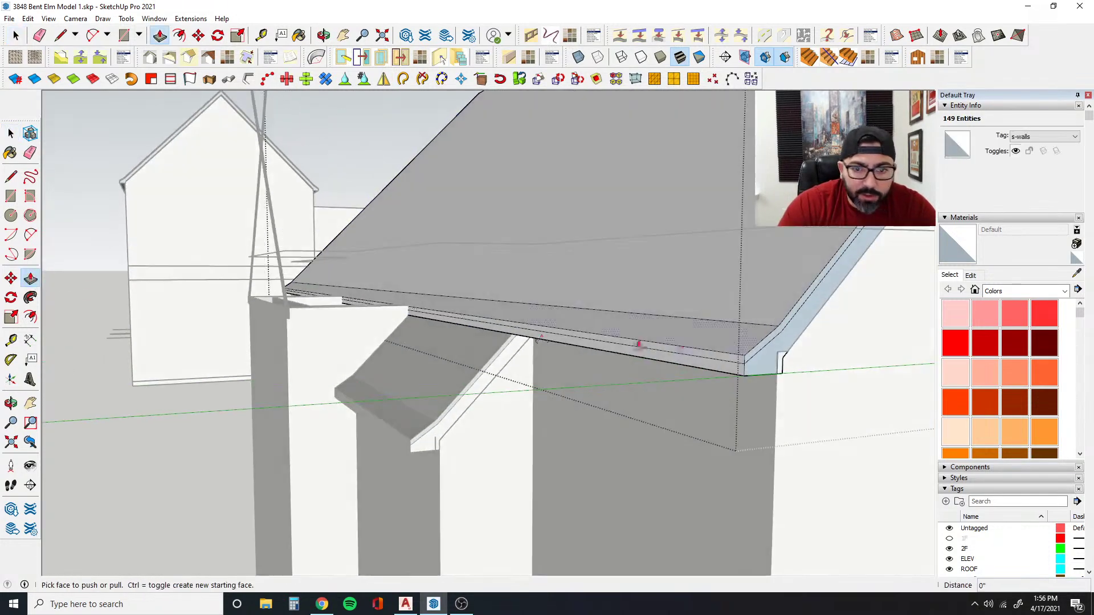
{"action": "left_click", "coordinate": [749, 363]}
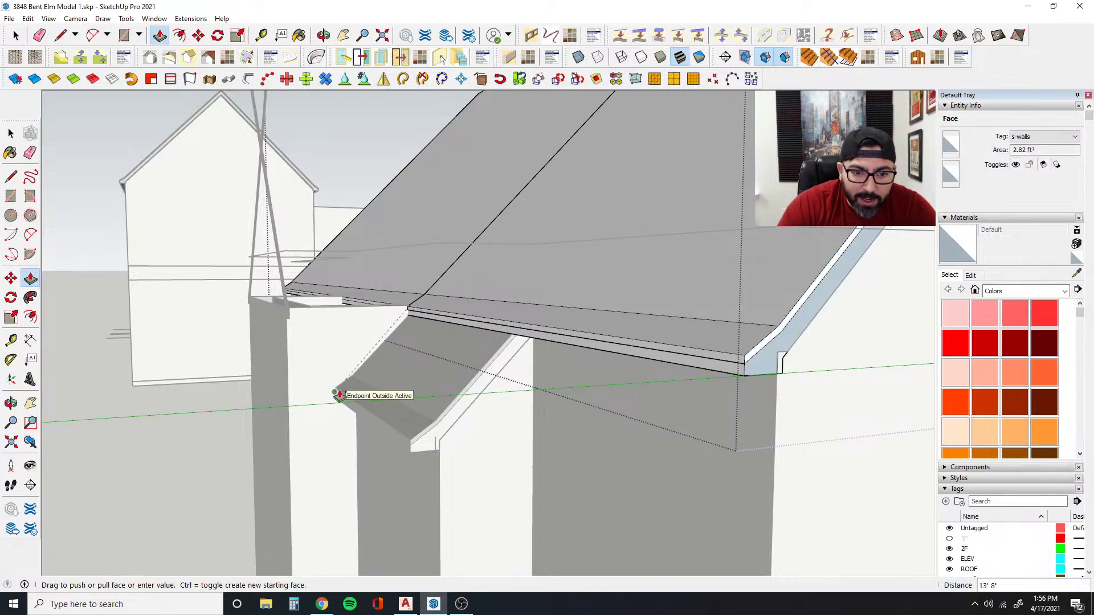
{"action": "left_click", "coordinate": [343, 394]}
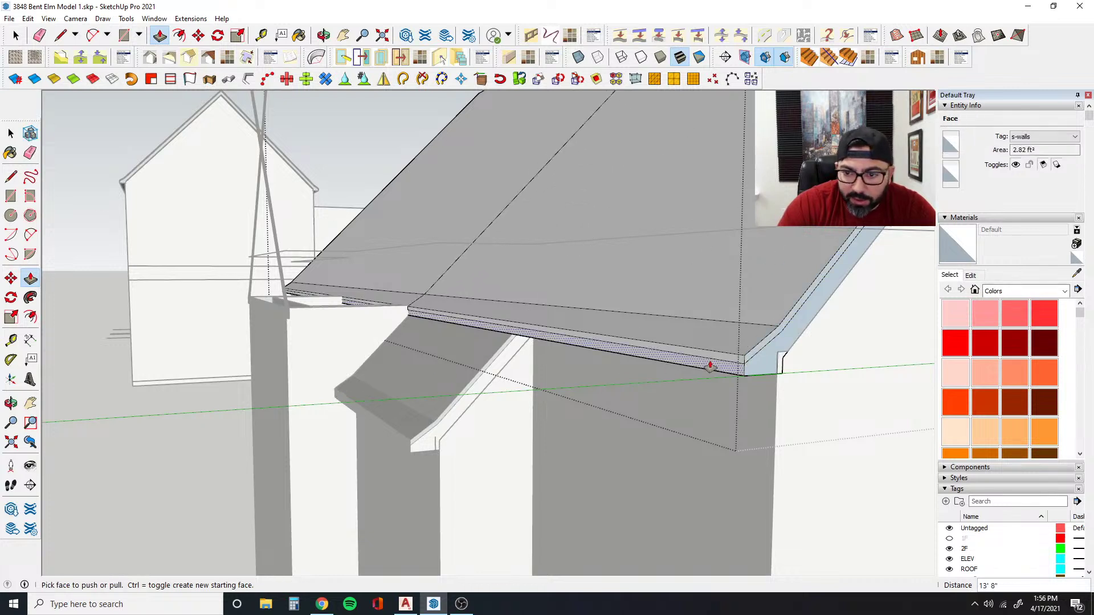
- Push the main roof's end face strips back 6' 8" to align with the small lower roof's near end
{"action": "left_click", "coordinate": [746, 364]}
{"action": "left_click", "coordinate": [414, 444]}
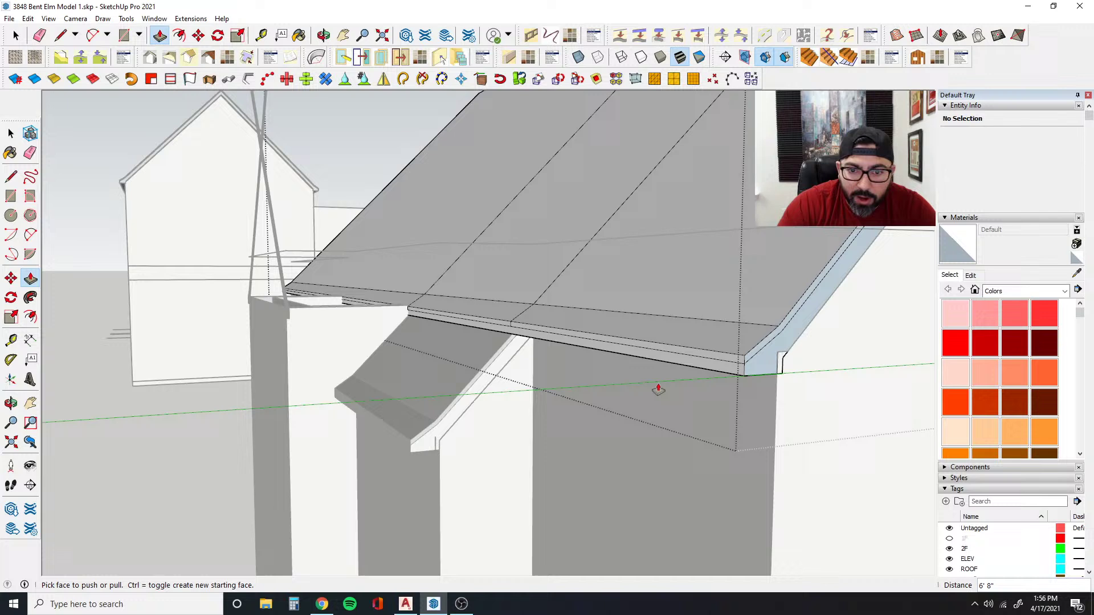
{"action": "left_click", "coordinate": [758, 360]}
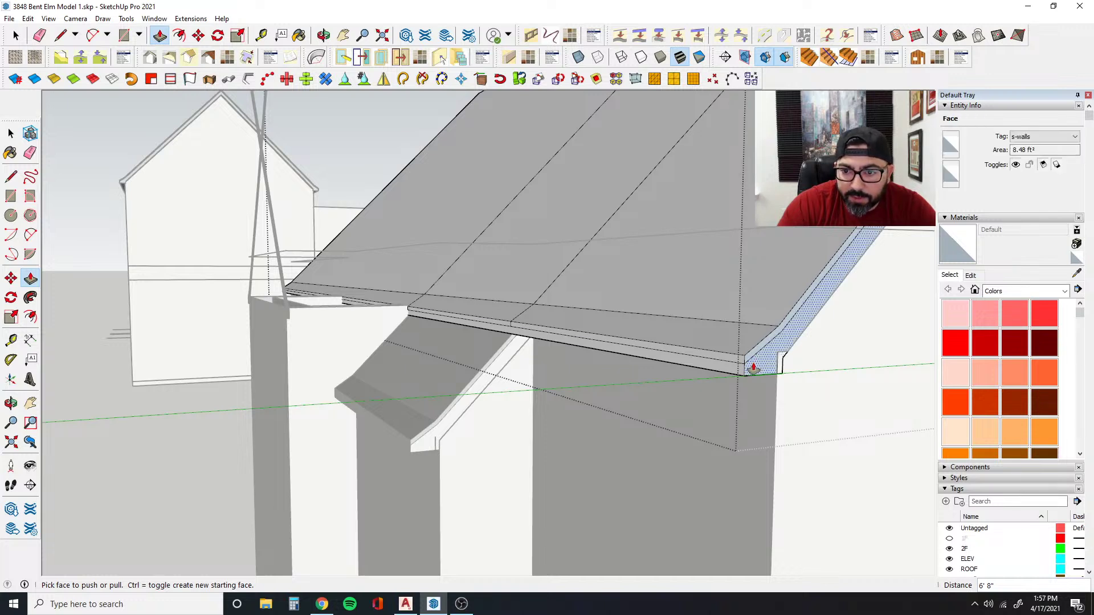
{"action": "left_click", "coordinate": [442, 470]}
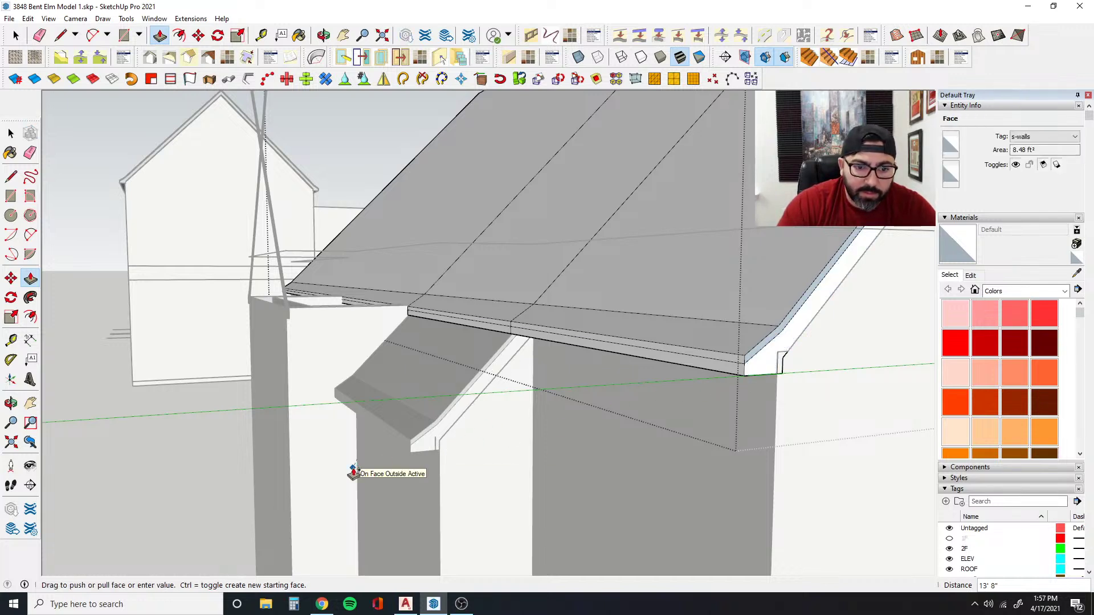
- Erase the main roof's eave section directly above the small lower roof and close the main roof group
{"action": "left_click", "coordinate": [30, 153]}
{"action": "scroll", "coordinate": [556, 391], "scroll_direction": "up", "scroll_amount": 3}
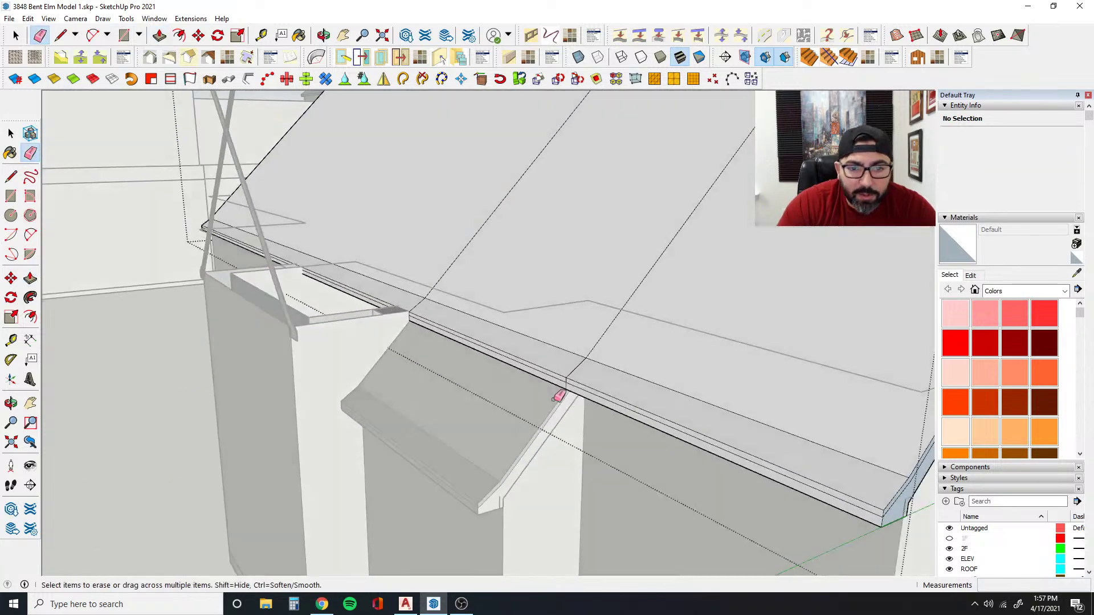
{"action": "left_click", "coordinate": [537, 363]}
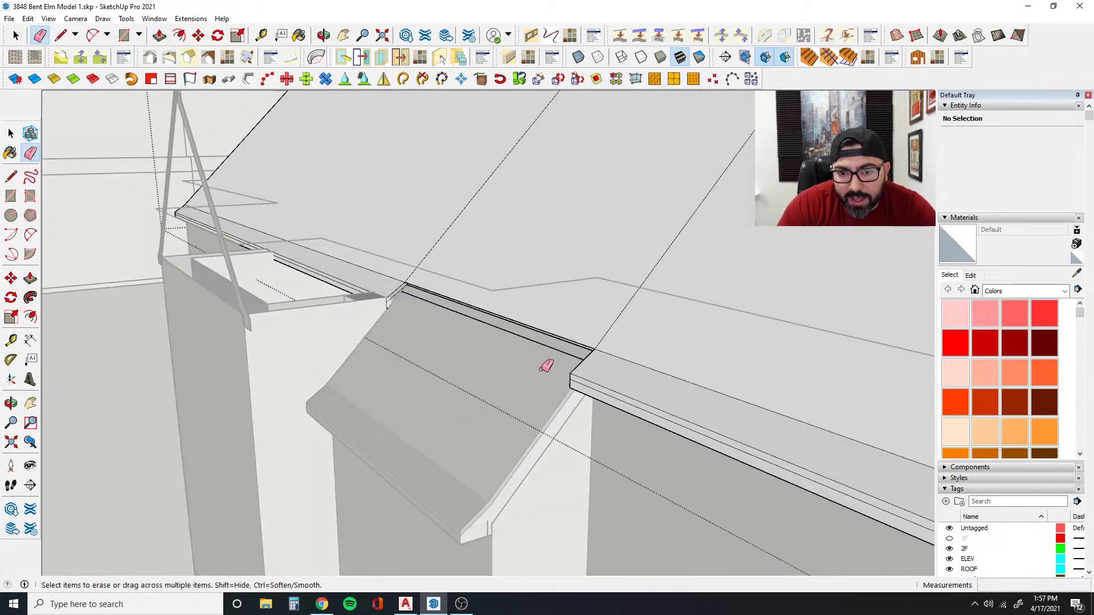
{"action": "mouse_move", "coordinate": [495, 320]}
{"action": "middle_mouse_down"}
{"action": "mouse_move", "coordinate": [447, 324]}
{"action": "mouse_move", "coordinate": [344, 276]}
{"action": "mouse_move", "coordinate": [440, 275]}
{"action": "middle_mouse_up"}
{"action": "key", "text": "space"}
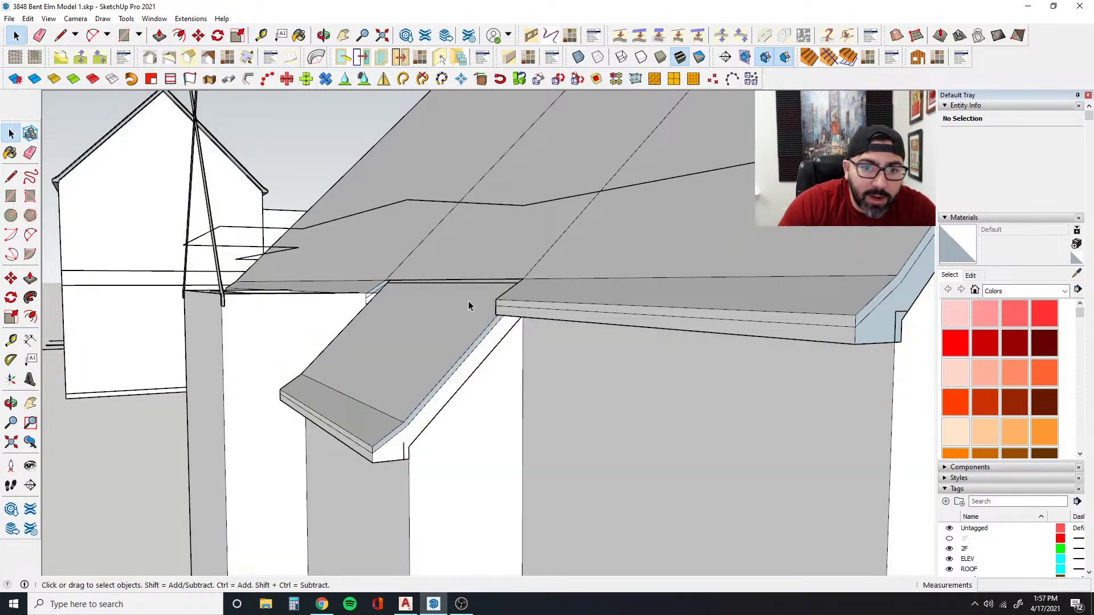
- Move the small lower roof group by its upper corner about 3/4" so its surface lines up with the main roof slope
{"action": "left_click", "coordinate": [471, 305]}
{"action": "scroll", "coordinate": [471, 306], "scroll_direction": "up", "scroll_amount": 5}
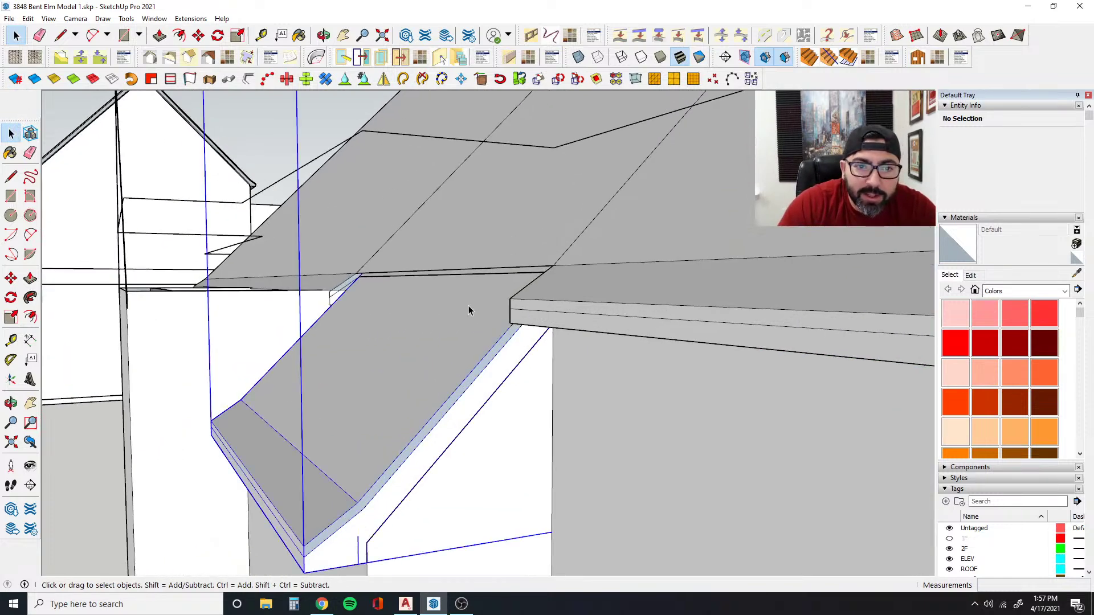
{"action": "left_click", "coordinate": [11, 279]}
{"action": "scroll", "coordinate": [536, 336], "scroll_direction": "down", "scroll_amount": 8}
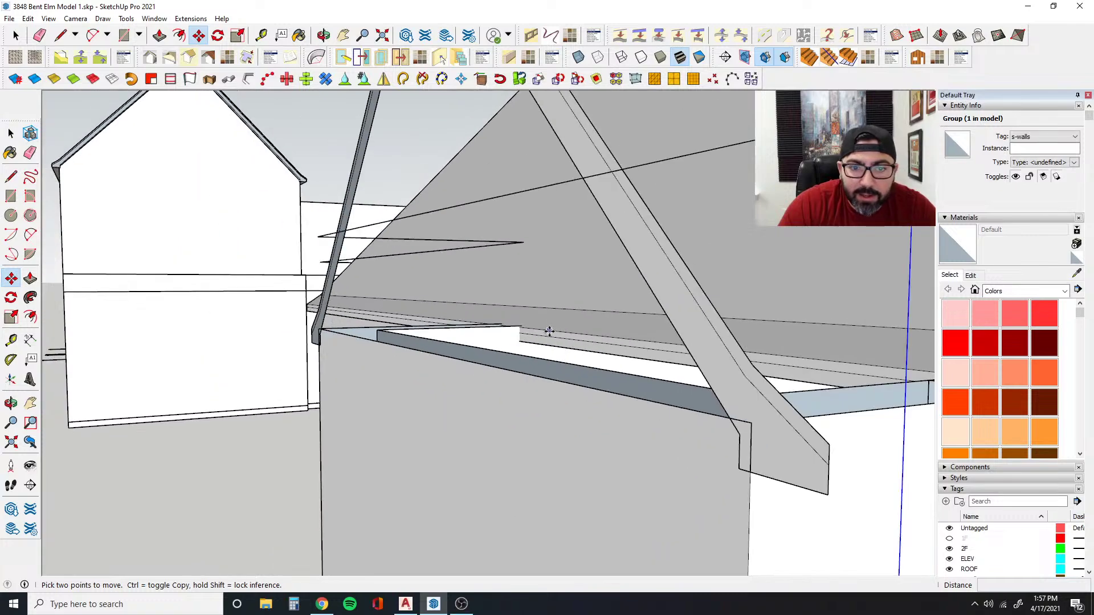
{"action": "middle_click_drag", "start_coordinate": [730, 367], "coordinate": [530, 298]}
{"action": "scroll", "coordinate": [549, 293], "scroll_direction": "up", "scroll_amount": 7}
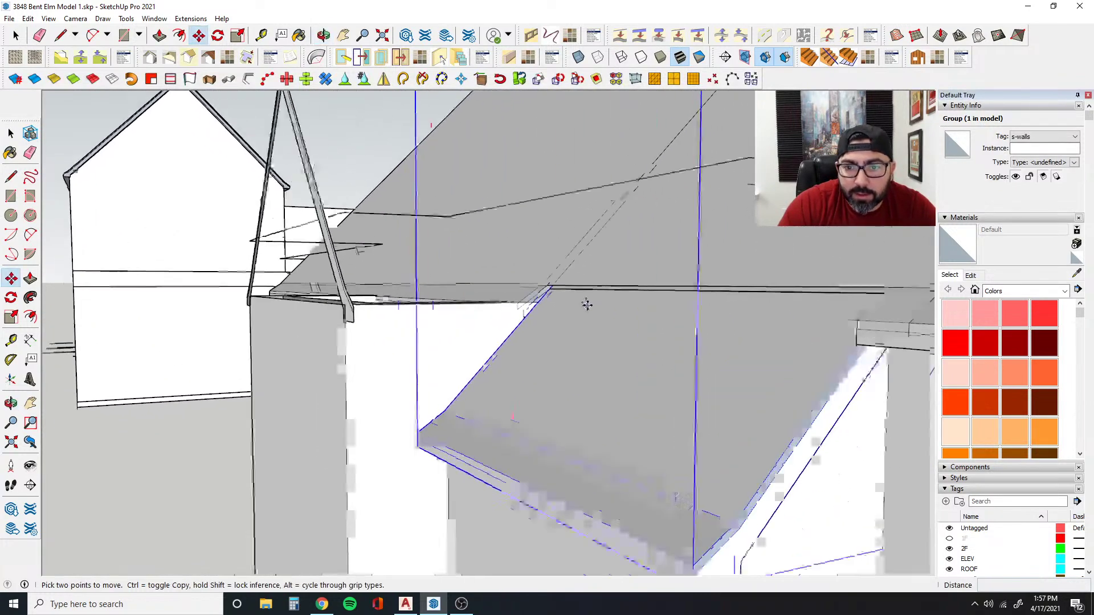
{"action": "left_click", "coordinate": [531, 278]}
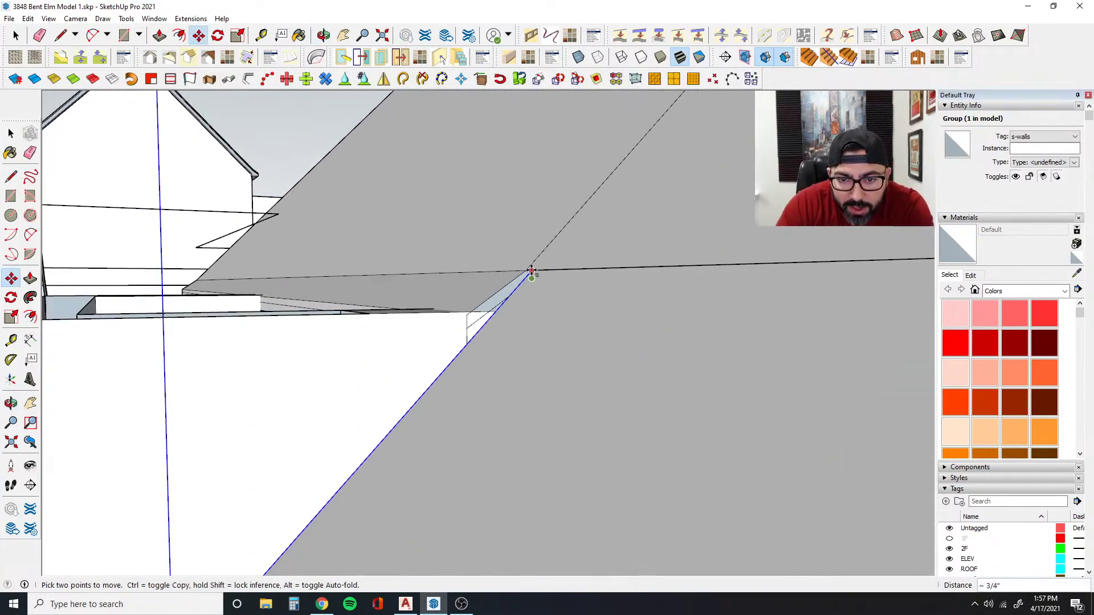
{"action": "left_click", "coordinate": [532, 262]}
{"action": "scroll", "coordinate": [532, 261], "scroll_direction": "down", "scroll_amount": 6}
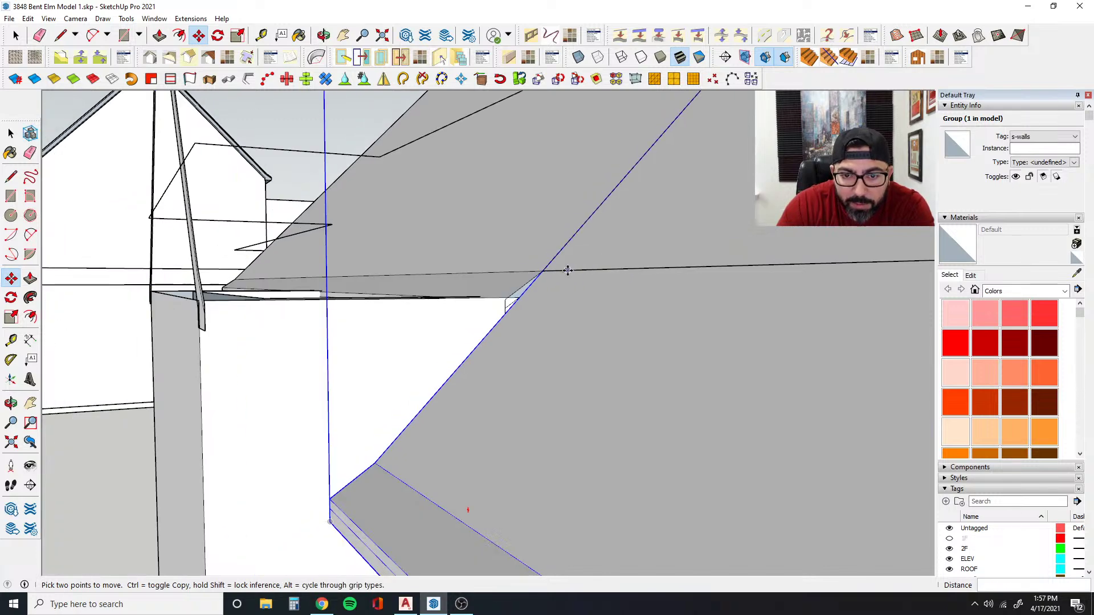
{"action": "left_click", "coordinate": [10, 133]}
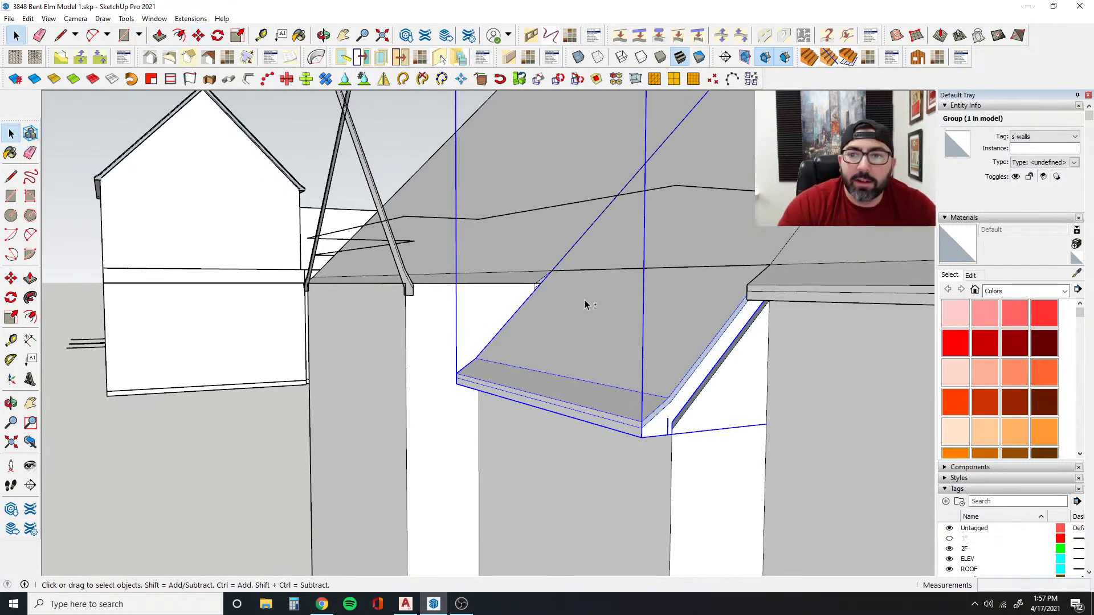
- Open the wall group, move the sloped wall top up to the small lower roof's underside, and close the group
{"action": "middle_click_drag", "start_coordinate": [584, 303], "coordinate": [677, 381]}
{"action": "scroll", "coordinate": [675, 386], "scroll_direction": "up", "scroll_amount": 5}
{"action": "left_click", "coordinate": [663, 377]}
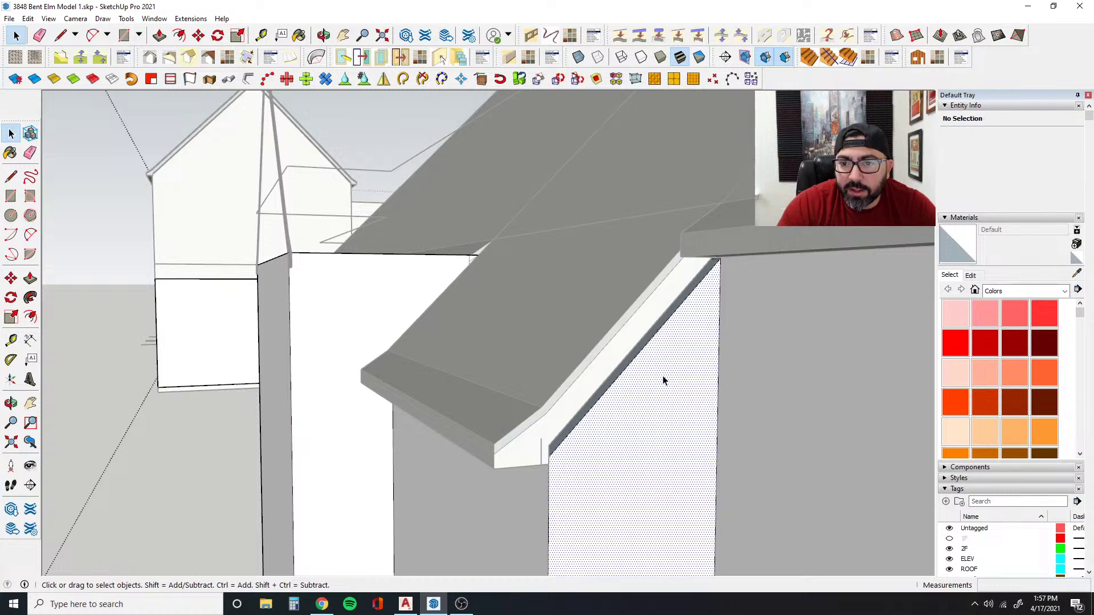
{"action": "scroll", "coordinate": [612, 384], "scroll_direction": "up", "scroll_amount": 3}
{"action": "left_click", "coordinate": [609, 384]}
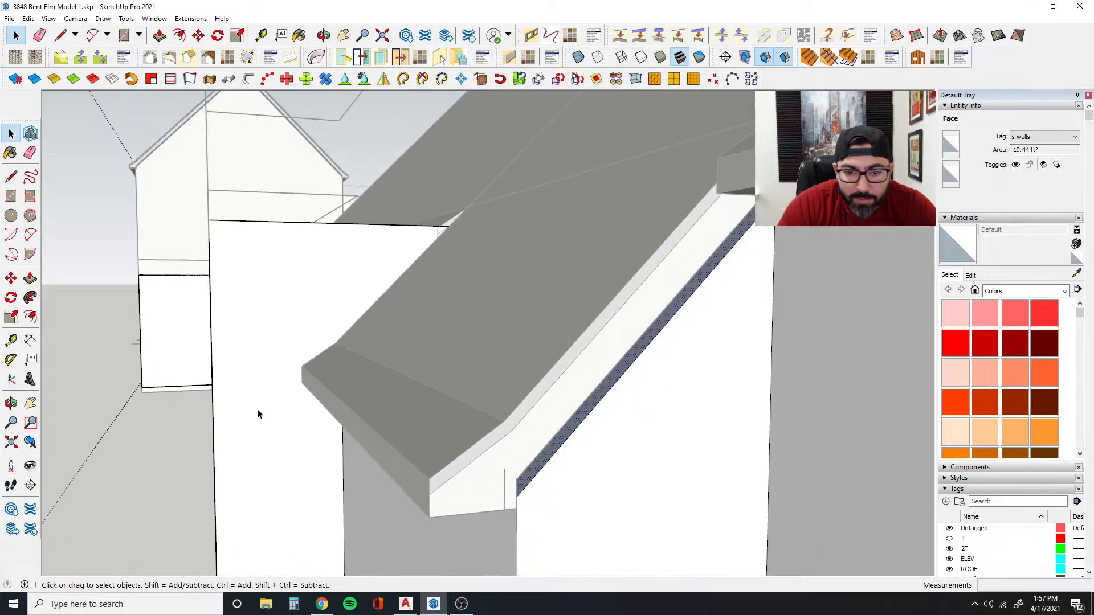
{"action": "left_click", "coordinate": [10, 280]}
{"action": "left_click", "coordinate": [518, 498]}
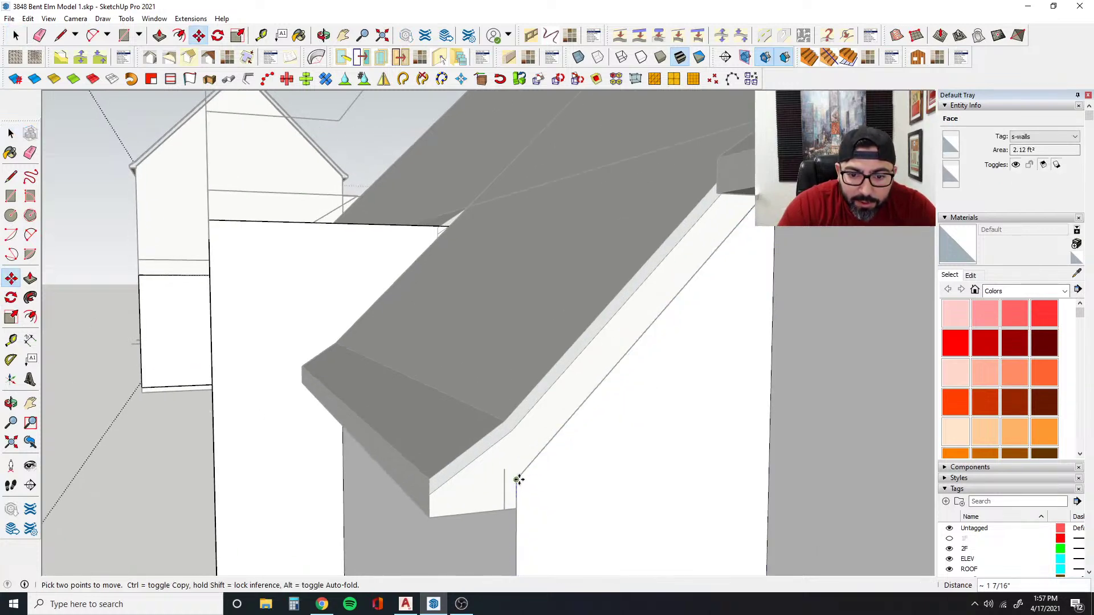
{"action": "scroll", "coordinate": [518, 480], "scroll_direction": "down", "scroll_amount": 6}
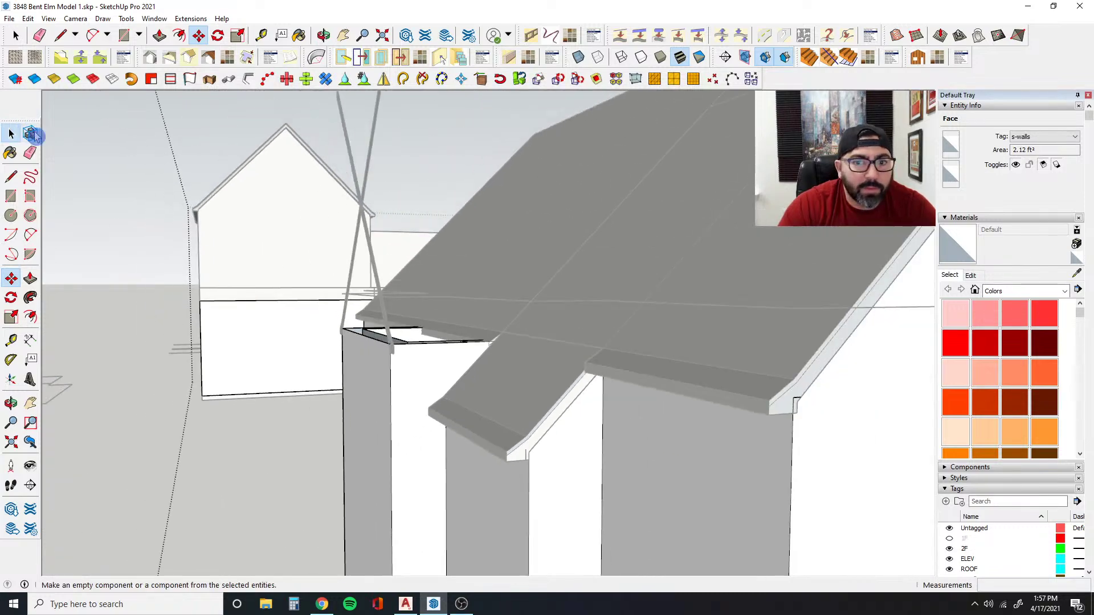
{"action": "left_click", "coordinate": [94, 160]}
- Cut all geometry from the small lower roof group and paste it in place inside the main roof group
{"action": "scroll", "coordinate": [524, 336], "scroll_direction": "down", "scroll_amount": 3}
{"action": "middle_click_drag", "start_coordinate": [657, 391], "coordinate": [673, 419]}
{"action": "scroll", "coordinate": [561, 345], "scroll_direction": "up", "scroll_amount": 1}
{"action": "double_click", "coordinate": [556, 301]}
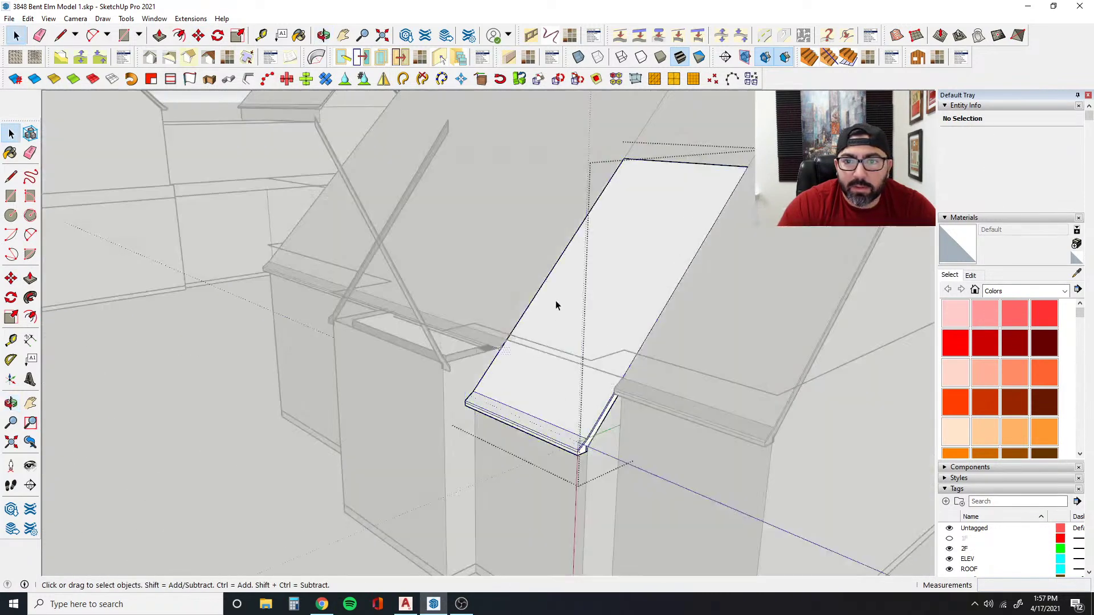
{"action": "triple_click", "coordinate": [556, 306]}
{"action": "left_click", "coordinate": [27, 19]}
{"action": "left_click", "coordinate": [46, 60]}
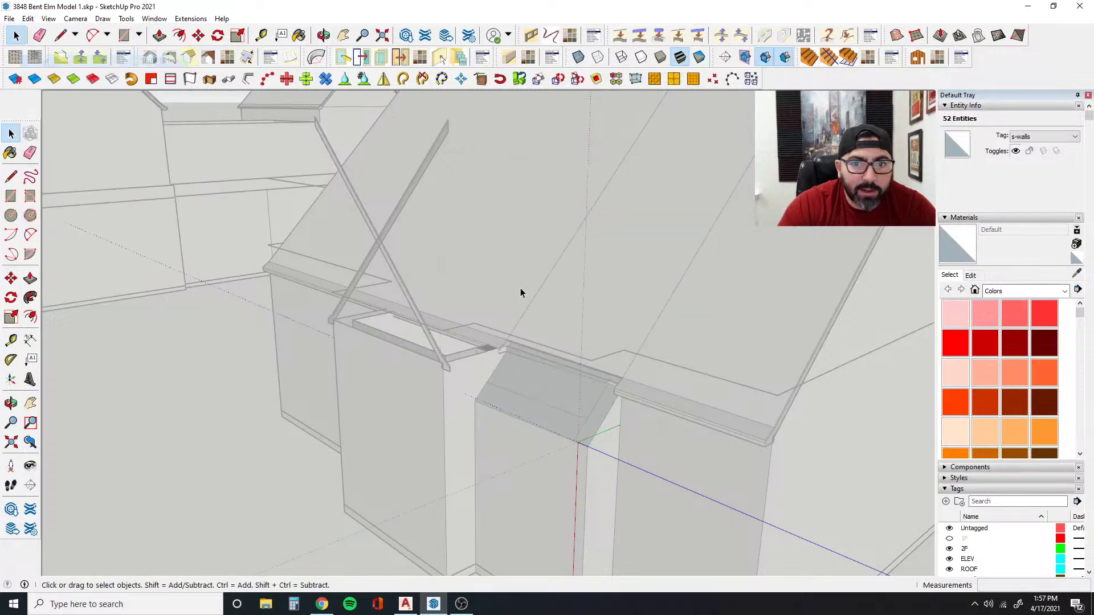
{"action": "left_click", "coordinate": [519, 287]}
{"action": "triple_click", "coordinate": [484, 254]}
{"action": "left_click", "coordinate": [28, 20]}
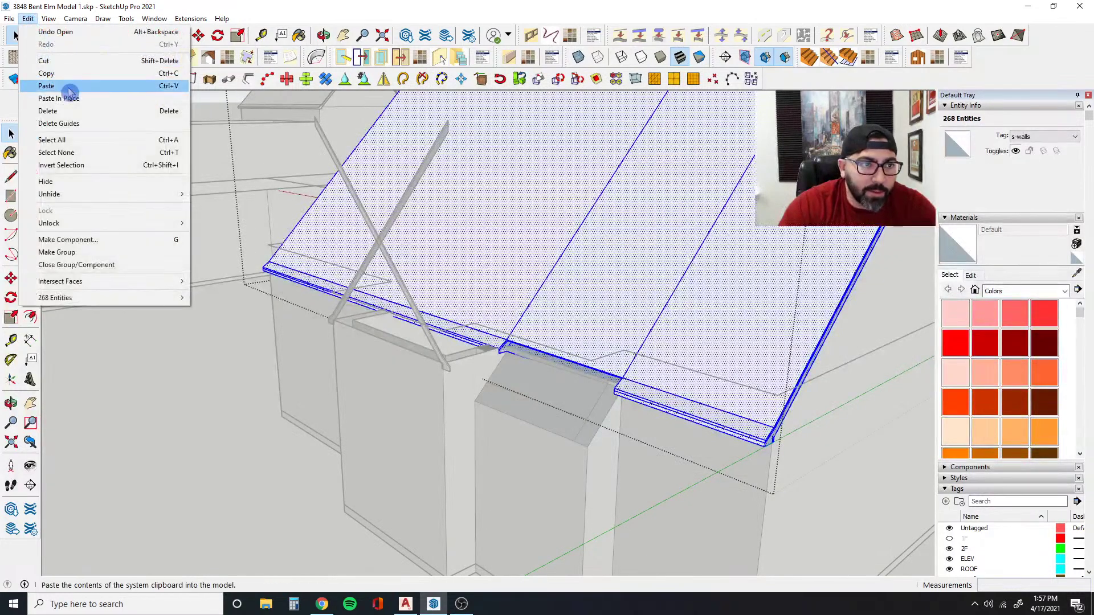
{"action": "left_click", "coordinate": [79, 99]}
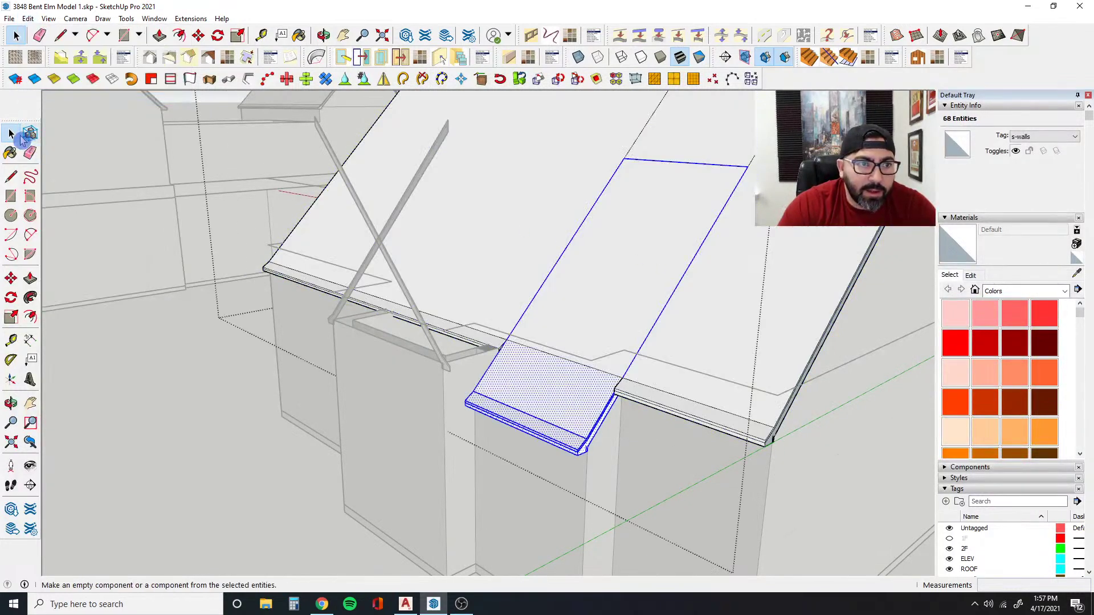
- Erase the seam edges between the pasted lower roof and the main roof slope, and close the main roof group
{"action": "left_click", "coordinate": [30, 152]}
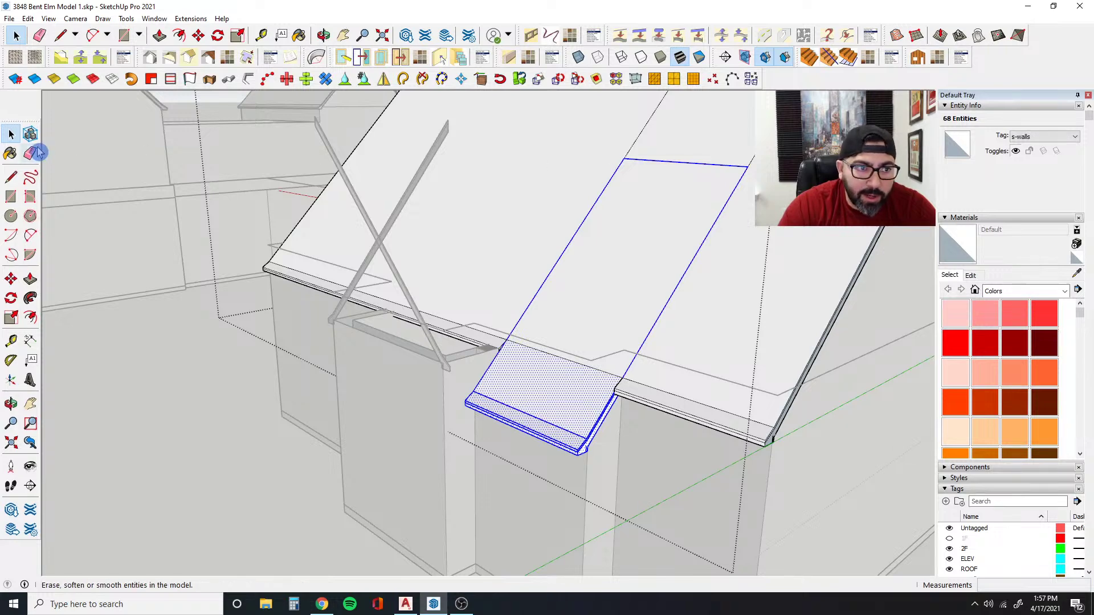
{"action": "left_click", "coordinate": [627, 159]}
{"action": "left_click_drag", "start_coordinate": [751, 179], "coordinate": [755, 182]}
{"action": "scroll", "coordinate": [550, 365], "scroll_direction": "up", "scroll_amount": 2}
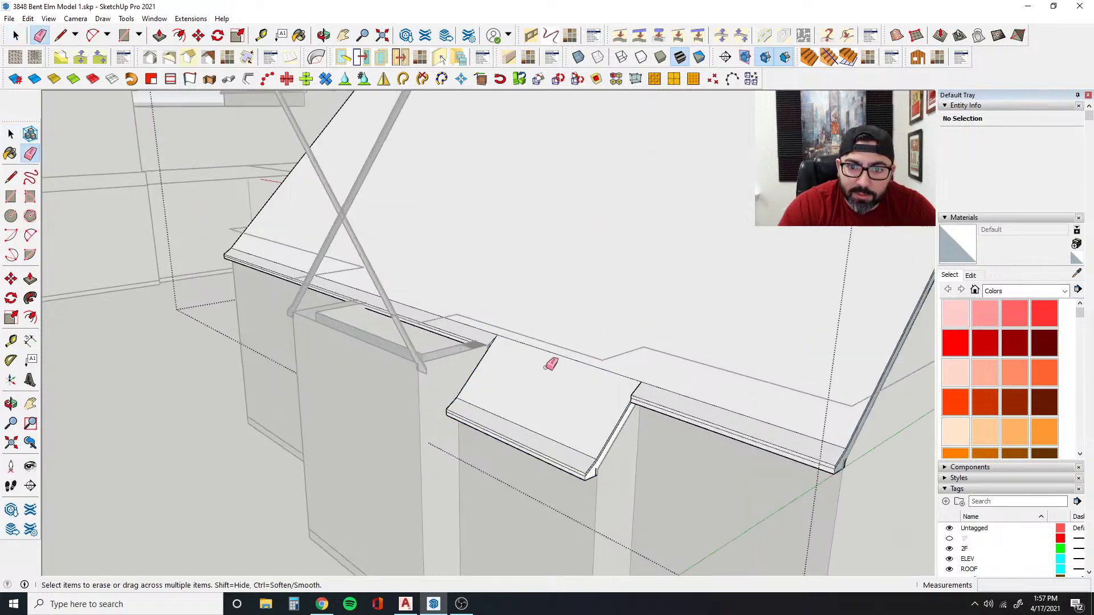
{"action": "left_click_drag", "start_coordinate": [551, 365], "coordinate": [614, 332]}
{"action": "scroll", "coordinate": [615, 332], "scroll_direction": "down", "scroll_amount": 1}
{"action": "mouse_move", "coordinate": [615, 331]}
{"action": "middle_mouse_down"}
{"action": "mouse_move", "coordinate": [643, 346]}
{"action": "mouse_move", "coordinate": [524, 274]}
{"action": "mouse_move", "coordinate": [408, 249]}
{"action": "mouse_move", "coordinate": [530, 328]}
{"action": "mouse_move", "coordinate": [394, 329]}
{"action": "mouse_move", "coordinate": [662, 307]}
{"action": "mouse_move", "coordinate": [655, 348]}
{"action": "mouse_move", "coordinate": [605, 356]}
{"action": "mouse_move", "coordinate": [724, 393]}
{"action": "middle_mouse_up"}
{"action": "left_click", "coordinate": [10, 134]}
{"action": "left_click", "coordinate": [154, 177]}
- Combine the two crossing roof profiles above the projecting front bay into one group
{"action": "scroll", "coordinate": [436, 256], "scroll_direction": "down", "scroll_amount": 4}
{"action": "scroll", "coordinate": [399, 320], "scroll_direction": "down", "scroll_amount": 2}
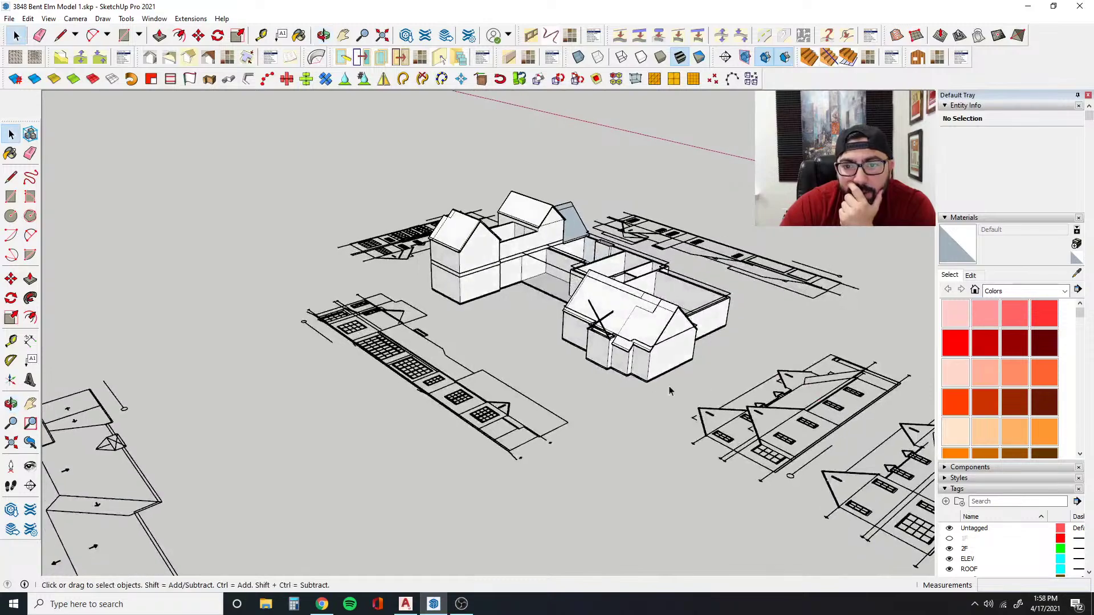
{"action": "middle_click_drag", "start_coordinate": [570, 360], "coordinate": [711, 390]}
{"action": "scroll", "coordinate": [609, 334], "scroll_direction": "up", "scroll_amount": 4}
{"action": "middle_click_drag", "start_coordinate": [609, 334], "coordinate": [692, 342]}
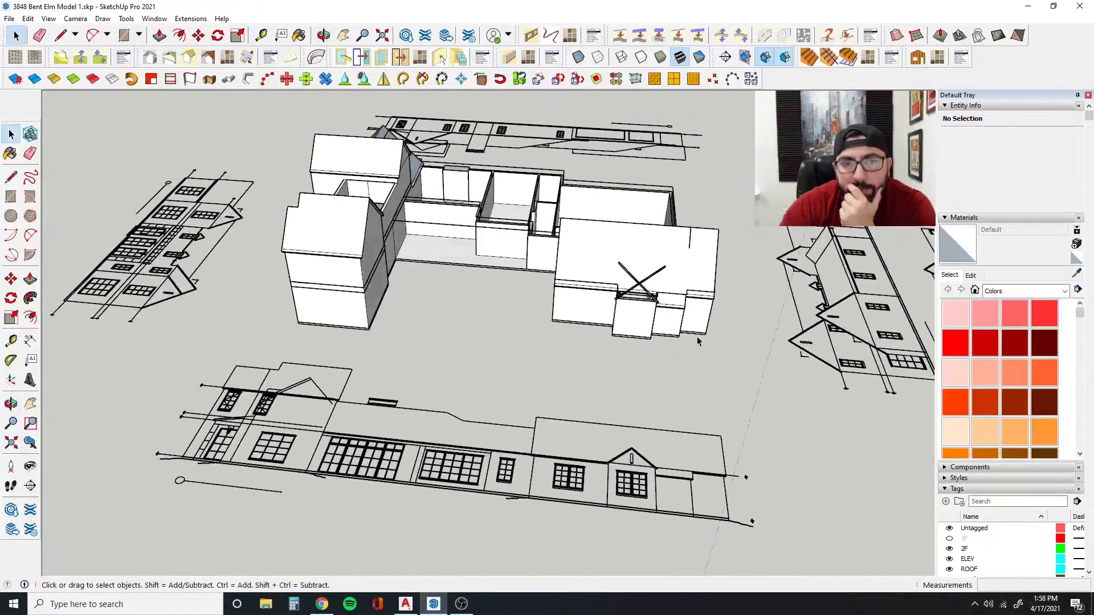
{"action": "scroll", "coordinate": [627, 275], "scroll_direction": "up", "scroll_amount": 6}
{"action": "left_click", "coordinate": [634, 264]}
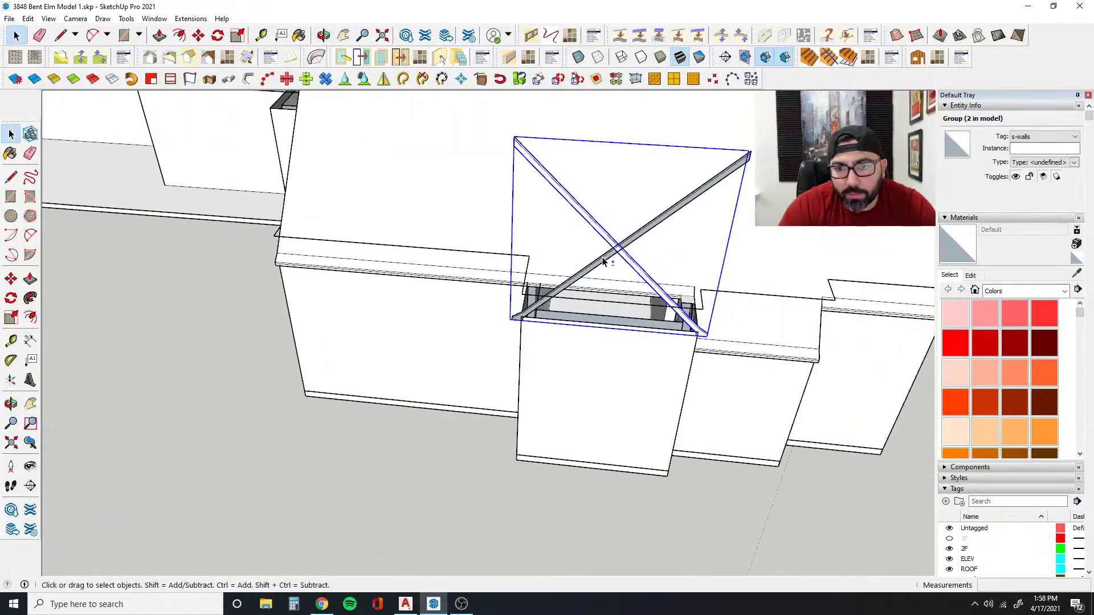
{"action": "right_click", "coordinate": [602, 260]}
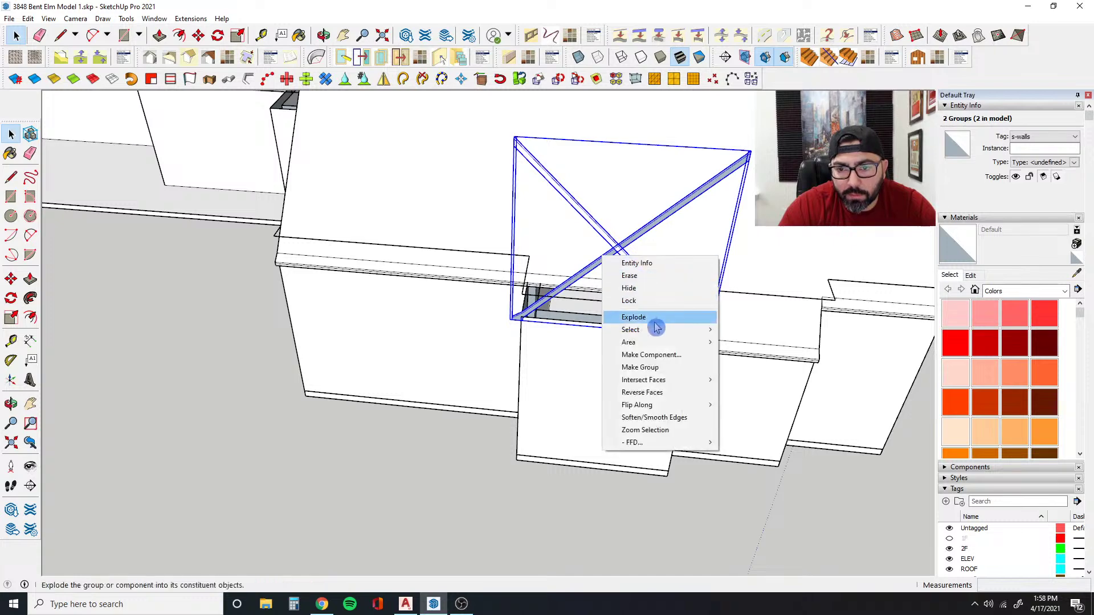
{"action": "left_click", "coordinate": [654, 366]}
{"action": "scroll", "coordinate": [488, 313], "scroll_direction": "down", "scroll_amount": 2}
{"action": "scroll", "coordinate": [478, 319], "scroll_direction": "up", "scroll_amount": 3}
- Open the combined group and explode the two crossing roof profiles inside it into loose geometry
{"action": "double_click", "coordinate": [464, 304]}
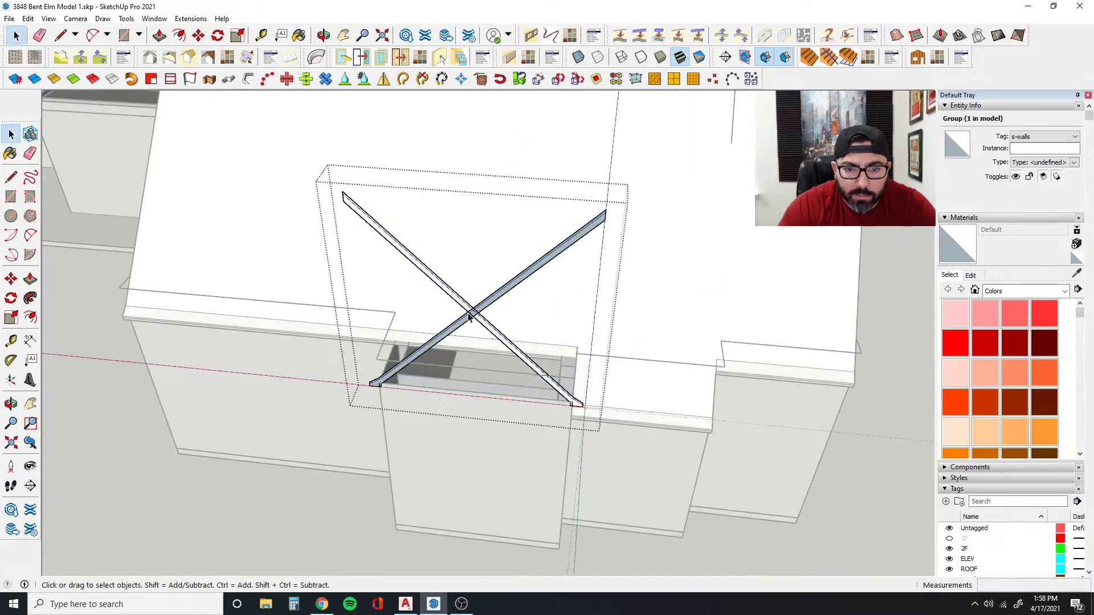
{"action": "key", "text": "ctrl+a"}
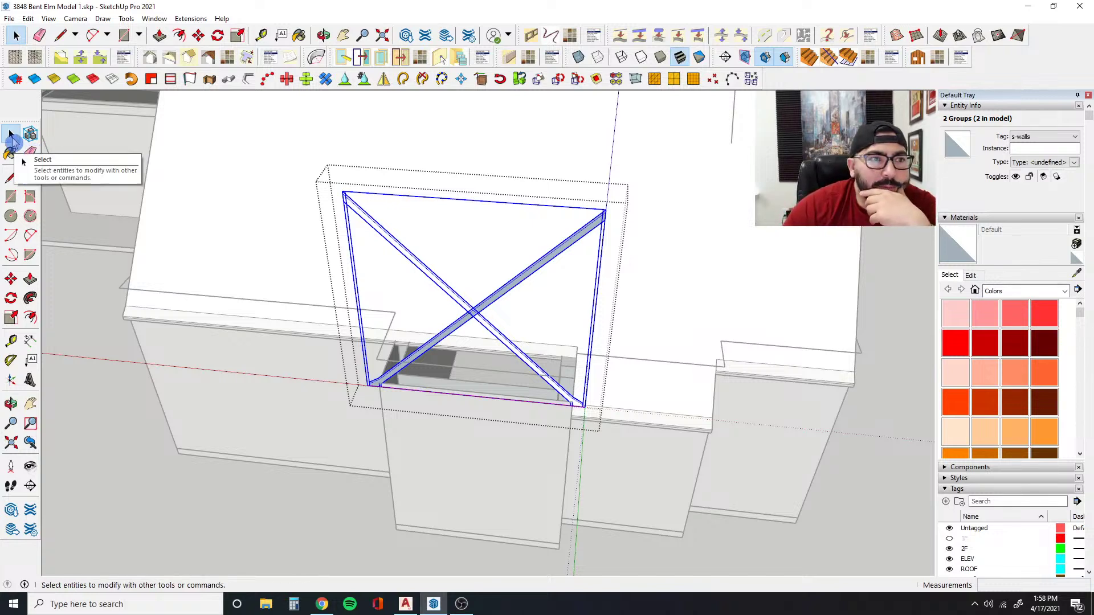
{"action": "scroll", "coordinate": [433, 285], "scroll_direction": "up", "scroll_amount": 2}
{"action": "right_click", "coordinate": [452, 291]}
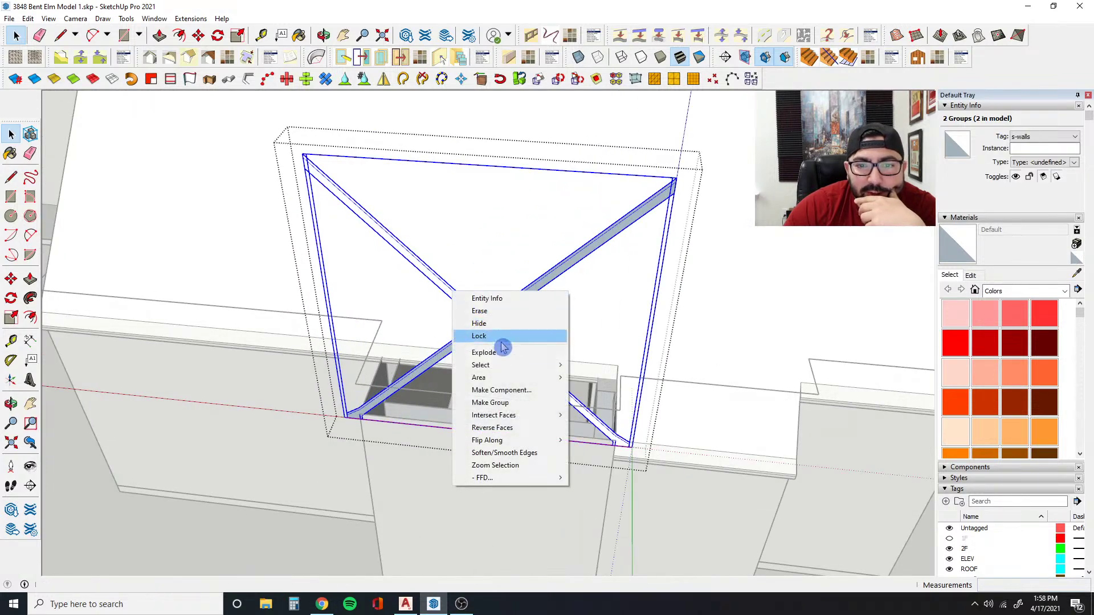
{"action": "left_click", "coordinate": [515, 404]}
{"action": "double_click", "coordinate": [494, 309]}
{"action": "key", "text": "ctrl+a"}
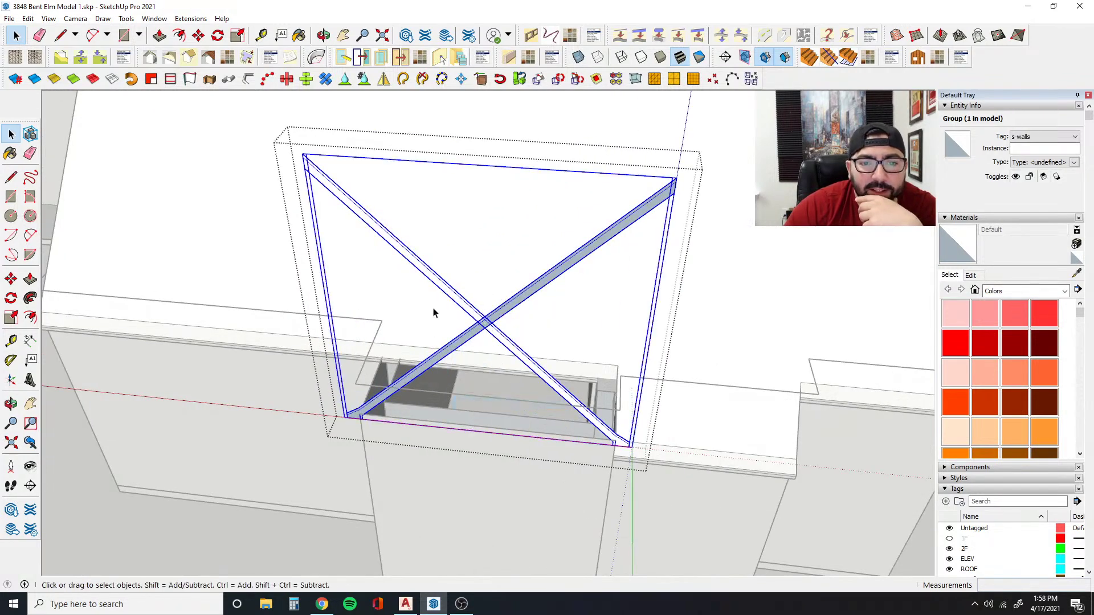
{"action": "right_click", "coordinate": [449, 290]}
{"action": "left_click", "coordinate": [490, 350]}
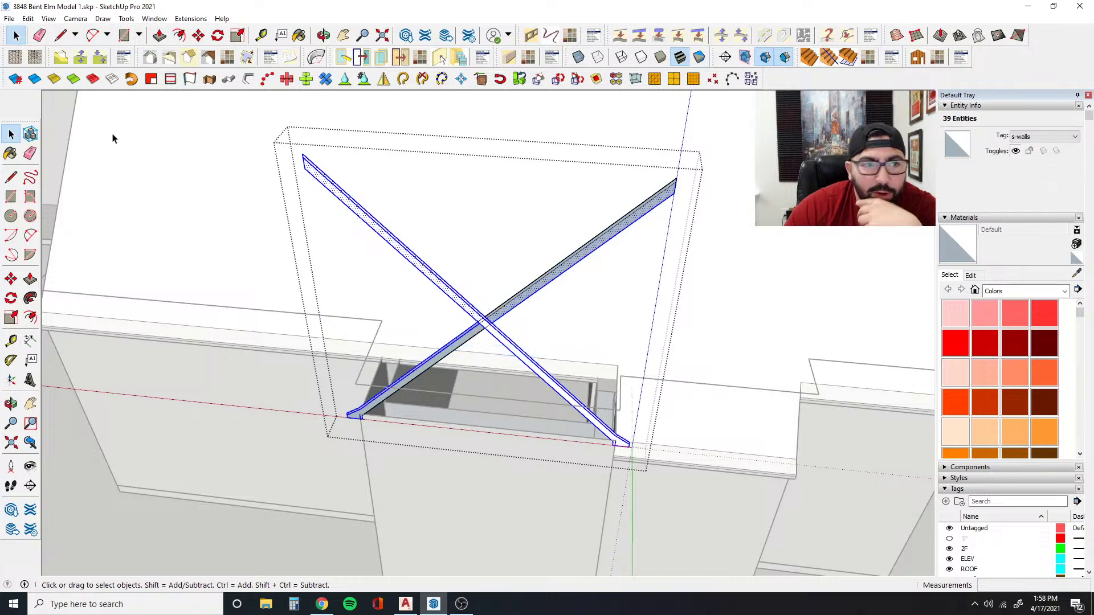
- Erase the profile parts above the crossing point and the overlapping edges at the peak, leaving a clean gable outline
{"action": "left_click", "coordinate": [30, 155]}
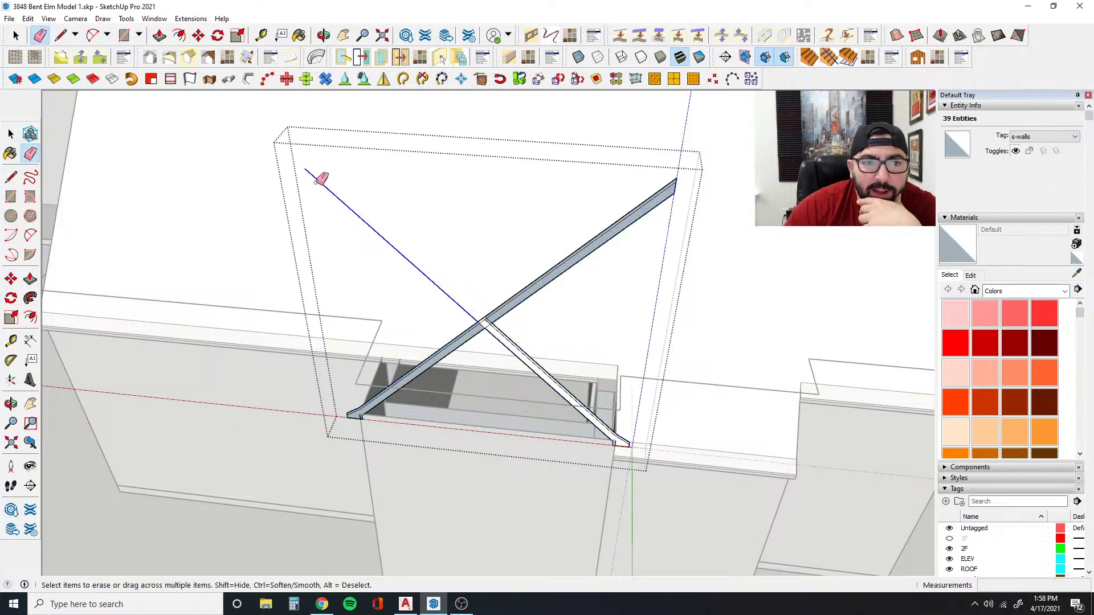
{"action": "left_click", "coordinate": [318, 180]}
{"action": "left_click", "coordinate": [674, 181]}
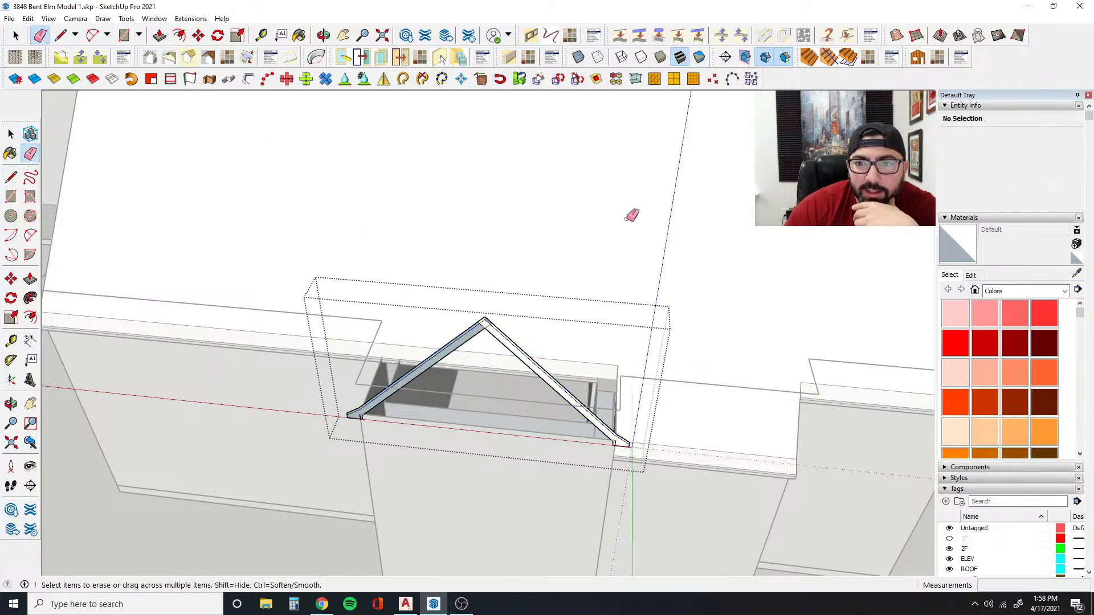
{"action": "scroll", "coordinate": [484, 325], "scroll_direction": "up", "scroll_amount": 6}
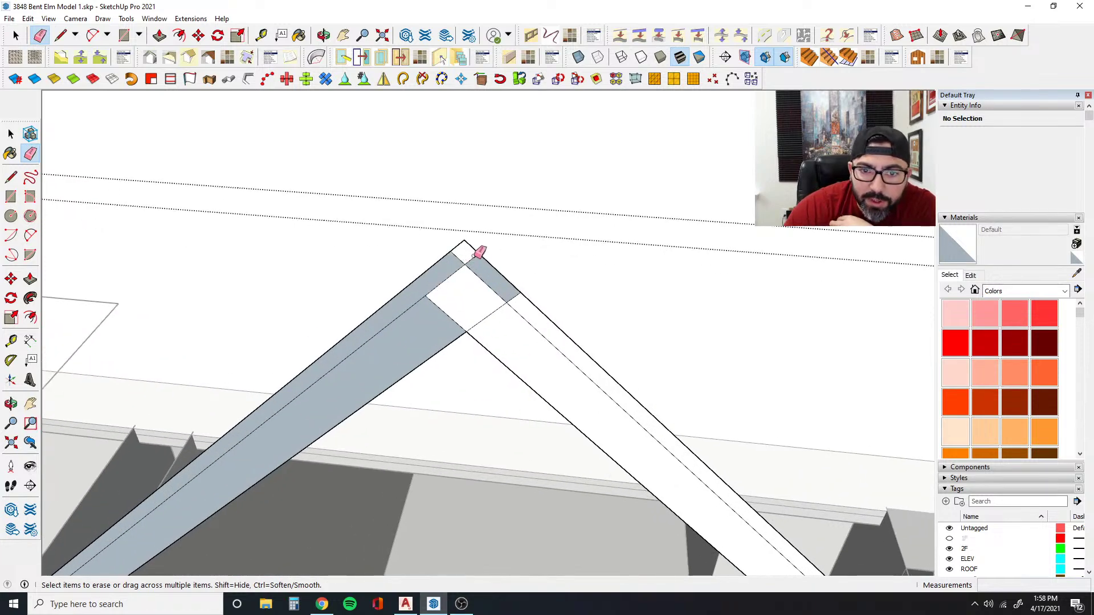
{"action": "left_click", "coordinate": [508, 298]}
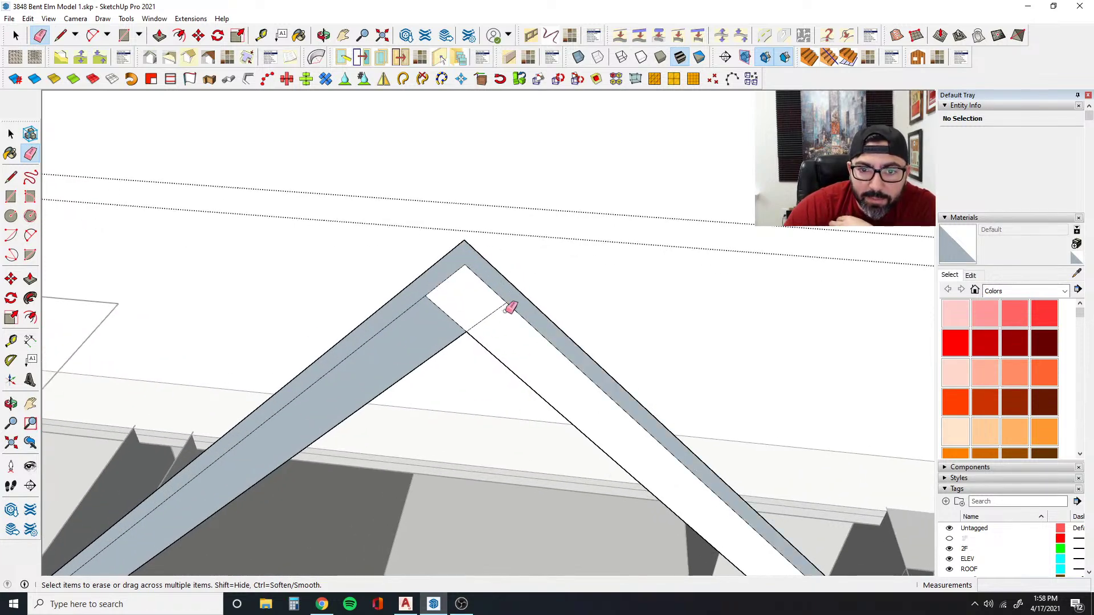
{"action": "left_click", "coordinate": [462, 323]}
{"action": "scroll", "coordinate": [379, 349], "scroll_direction": "down", "scroll_amount": 2}
- Push/pull the thick lower layer of the front bay's gable profile back about 9' 10" into the main roof
{"action": "left_click", "coordinate": [30, 279]}
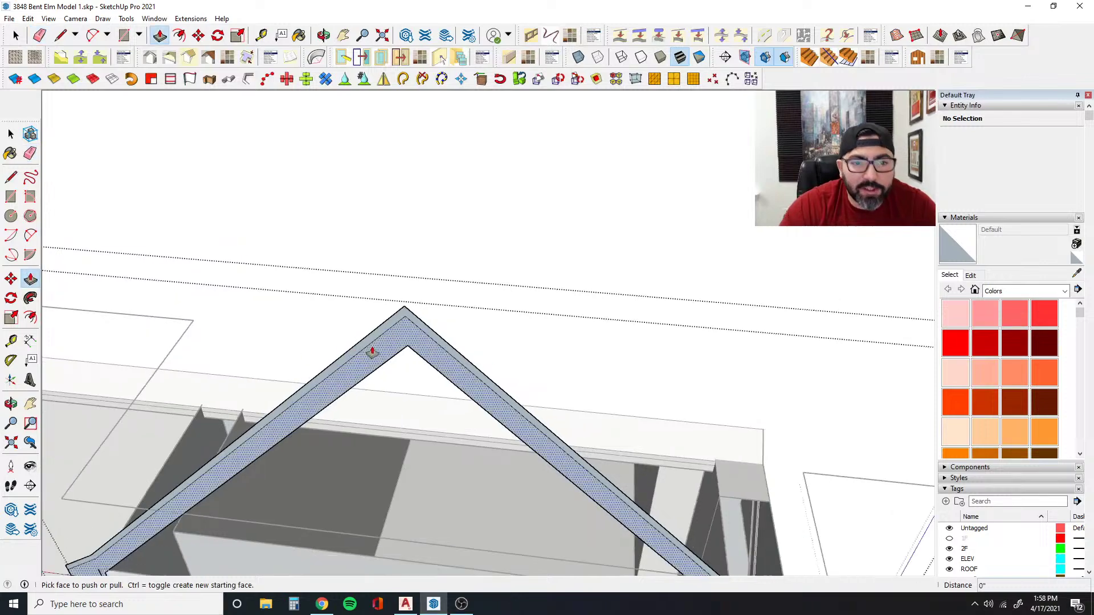
{"action": "scroll", "coordinate": [372, 353], "scroll_direction": "down", "scroll_amount": 2}
{"action": "left_click", "coordinate": [408, 357]}
{"action": "scroll", "coordinate": [537, 337], "scroll_direction": "down", "scroll_amount": 2}
{"action": "middle_click_drag", "start_coordinate": [537, 336], "coordinate": [323, 366]}
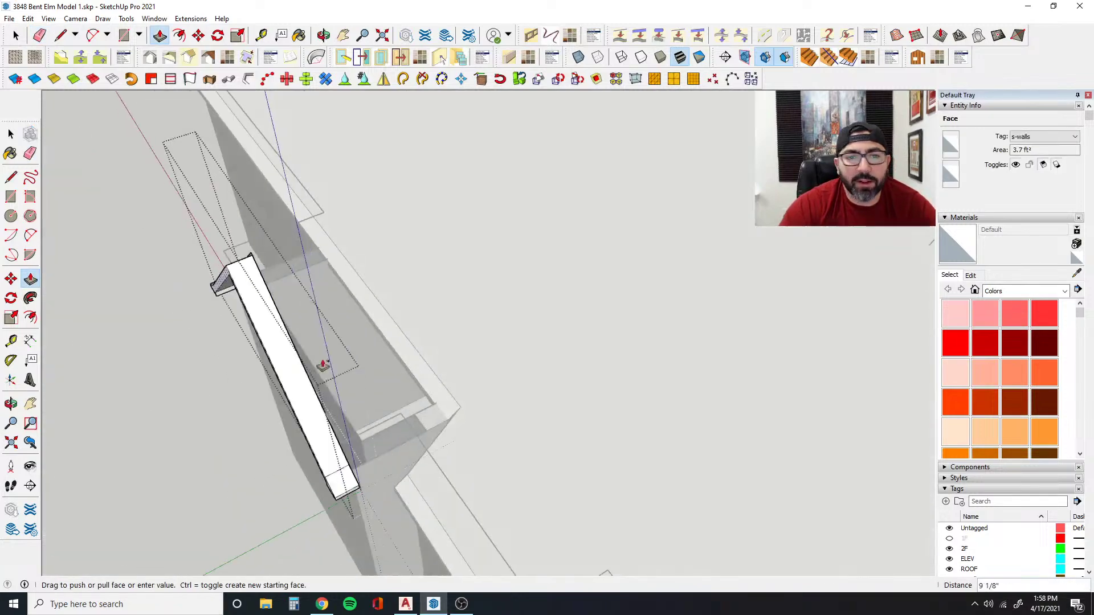
{"action": "left_click", "coordinate": [566, 249]}
- Extrude the thin upper layer of the bay's gable profile back to the same depth as the lower layer
{"action": "scroll", "coordinate": [247, 283], "scroll_direction": "up", "scroll_amount": 3}
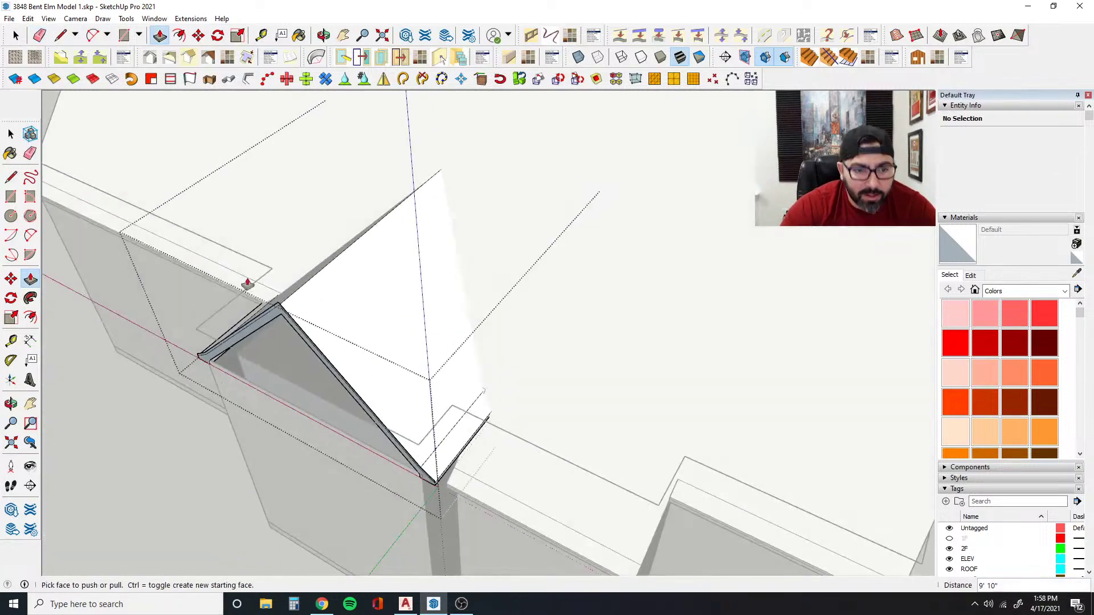
{"action": "scroll", "coordinate": [270, 293], "scroll_direction": "up", "scroll_amount": 3}
{"action": "key", "text": "ctrl"}
{"action": "left_click", "coordinate": [289, 318]}
{"action": "scroll", "coordinate": [365, 285], "scroll_direction": "down", "scroll_amount": 3}
{"action": "middle_click_drag", "start_coordinate": [444, 233], "coordinate": [298, 332], "text": "shift"}
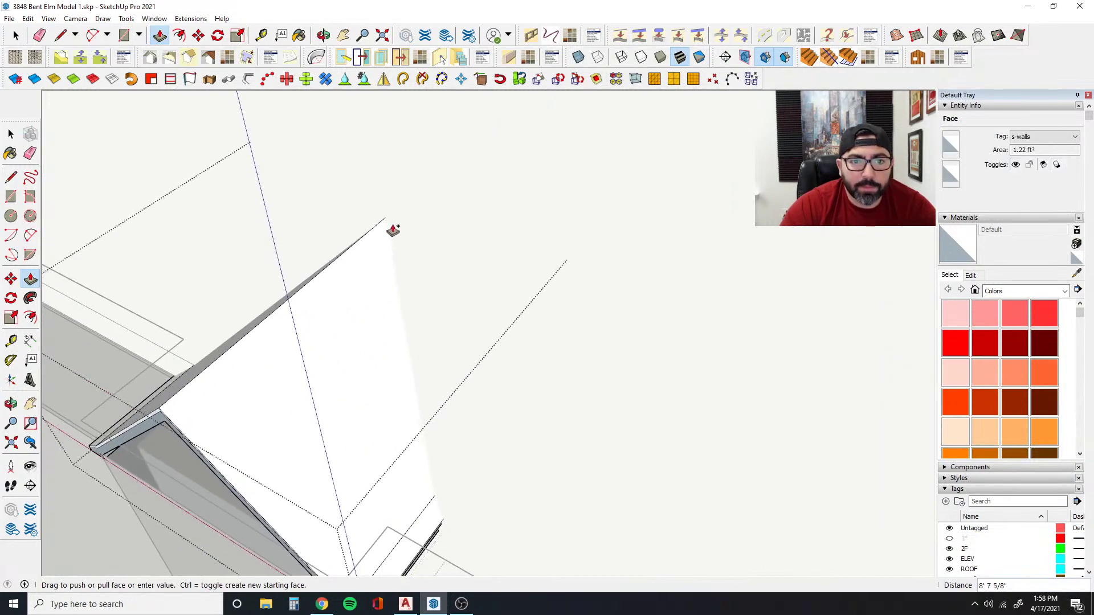
{"action": "left_click", "coordinate": [392, 229]}
- Open the wall group and draw the triangular gable wall above the front bay, following the underside of the roof to its peak
{"action": "left_click", "coordinate": [10, 134]}
{"action": "scroll", "coordinate": [228, 251], "scroll_direction": "down", "scroll_amount": 3}
{"action": "middle_click_drag", "start_coordinate": [197, 336], "coordinate": [206, 378]}
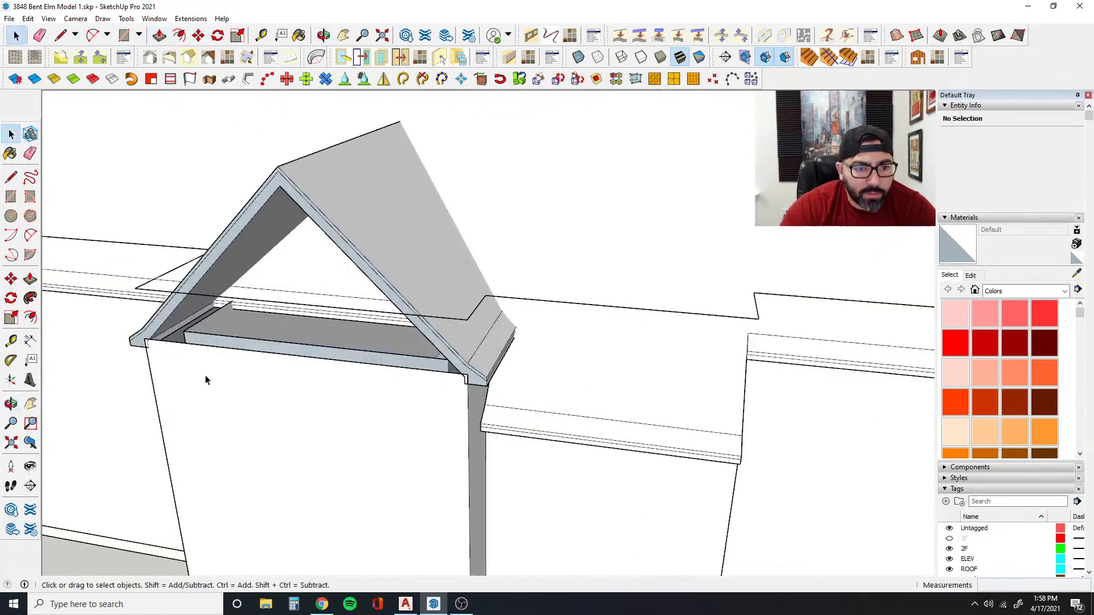
{"action": "triple_click", "coordinate": [197, 390]}
{"action": "left_click", "coordinate": [11, 177]}
{"action": "scroll", "coordinate": [187, 337], "scroll_direction": "up", "scroll_amount": 3}
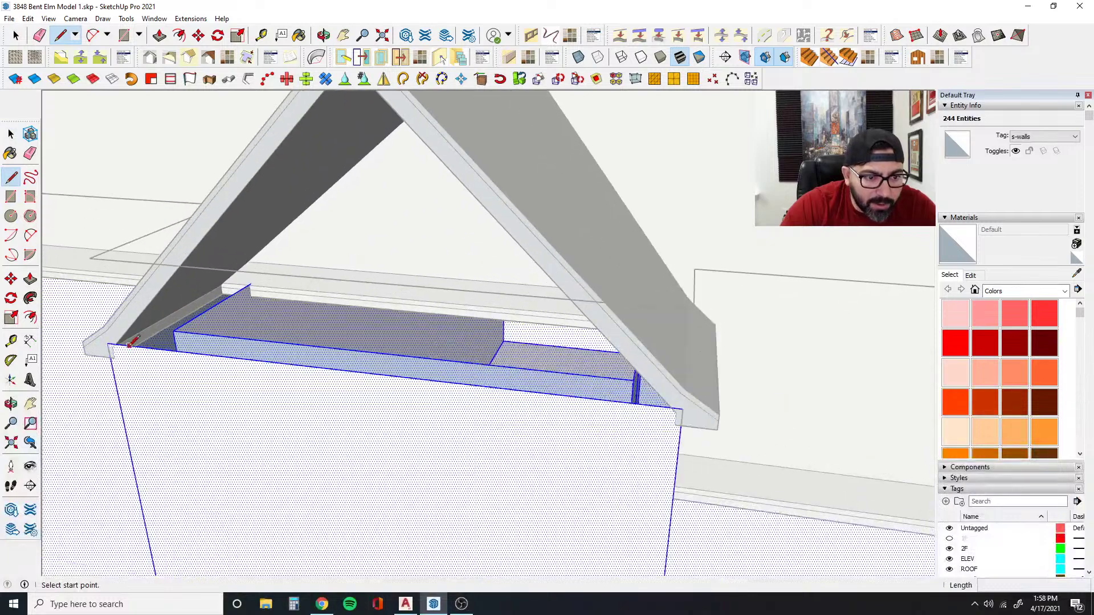
{"action": "scroll", "coordinate": [114, 346], "scroll_direction": "up", "scroll_amount": 3}
{"action": "left_click", "coordinate": [114, 345]}
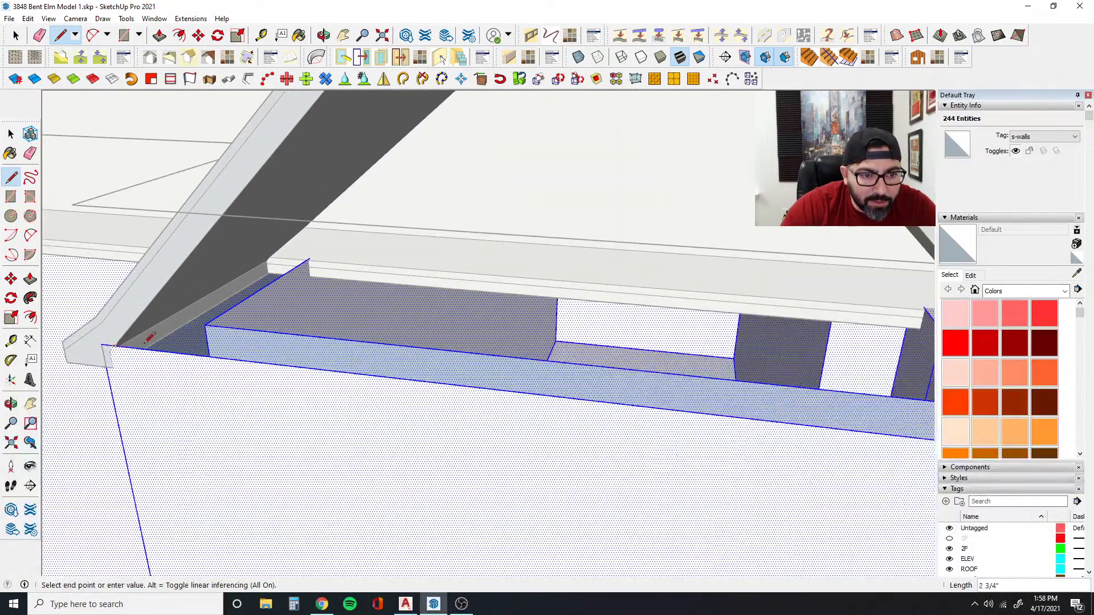
{"action": "scroll", "coordinate": [114, 345], "scroll_direction": "down", "scroll_amount": 3}
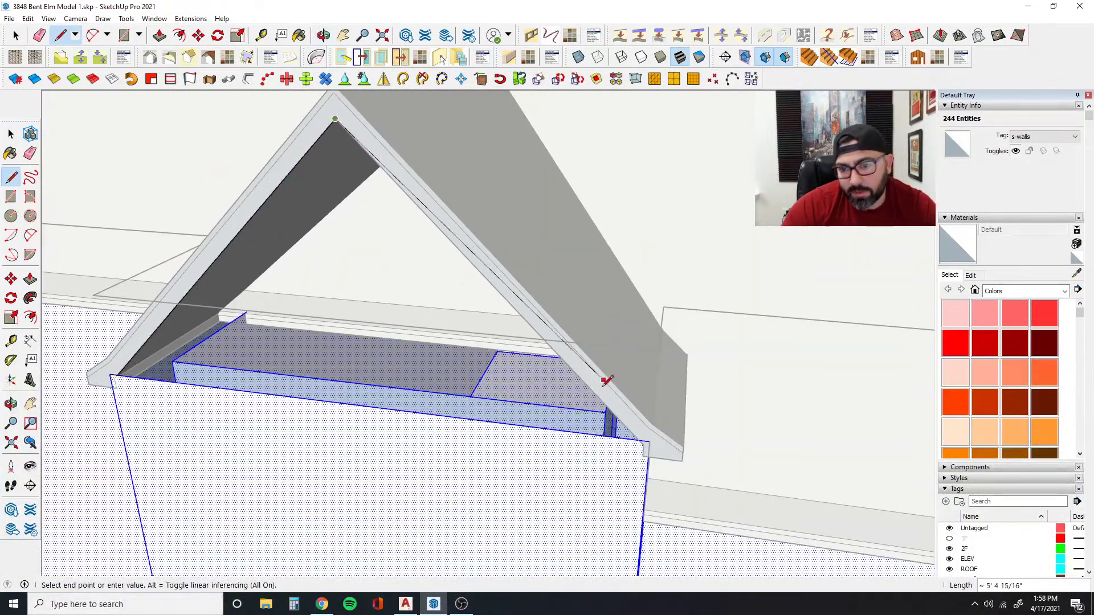
{"action": "left_click", "coordinate": [638, 439]}
- Erase the line separating the new gable triangle from the bay wall and close the wall group
{"action": "left_click", "coordinate": [30, 153]}
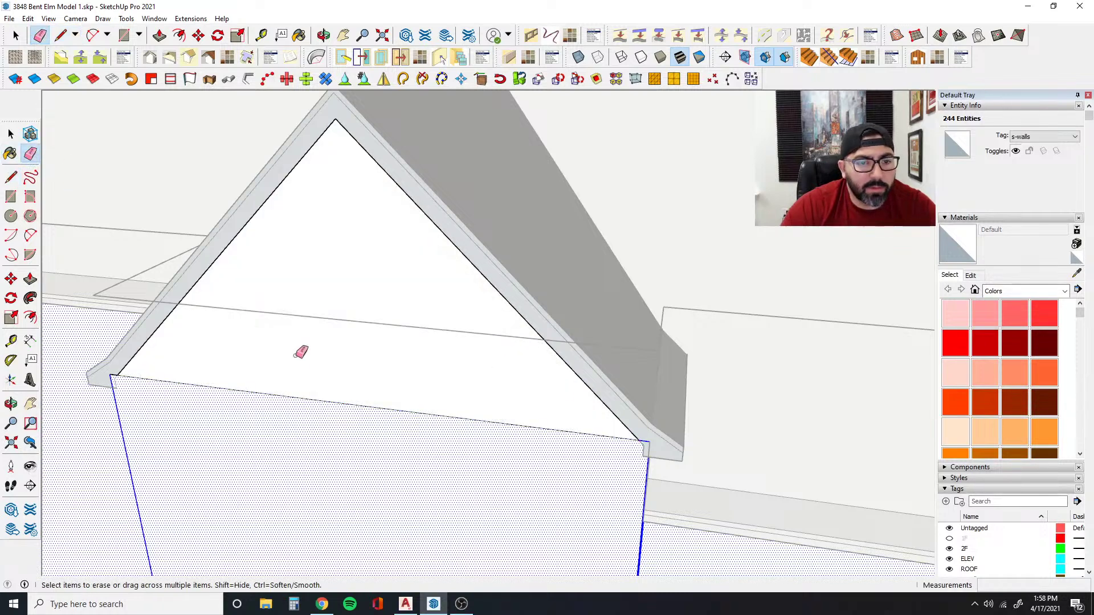
{"action": "left_click", "coordinate": [287, 397]}
{"action": "left_click", "coordinate": [12, 134]}
{"action": "left_click", "coordinate": [94, 171]}
- Open the front bay's roof group and extend the front face of its thick lower layer outward by 6"
{"action": "scroll", "coordinate": [412, 330], "scroll_direction": "down", "scroll_amount": 3}
{"action": "double_click", "coordinate": [454, 266]}
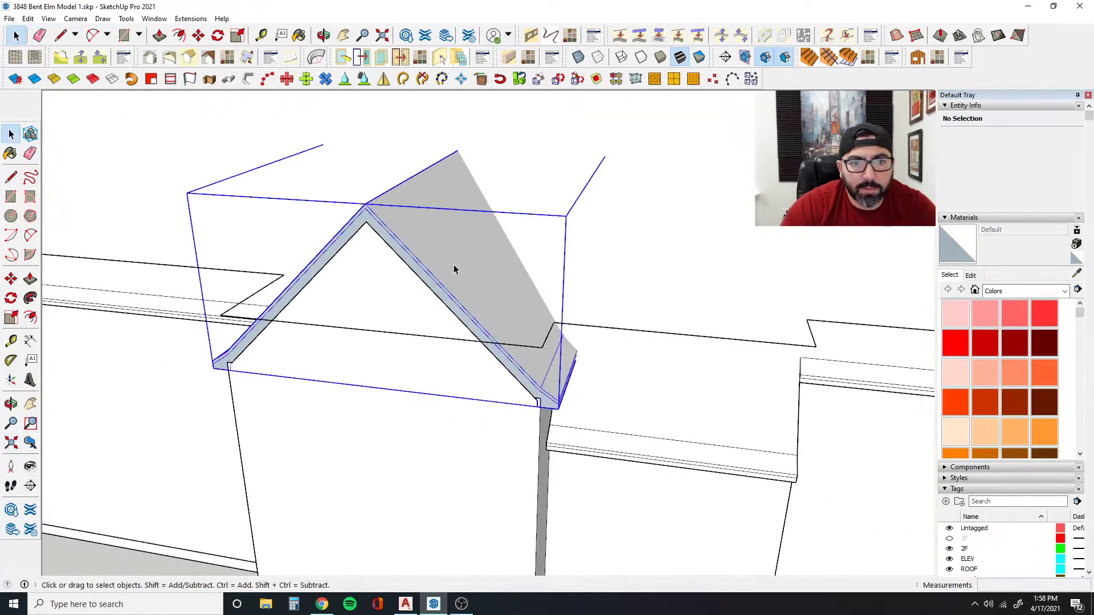
{"action": "left_click", "coordinate": [454, 265]}
{"action": "left_click", "coordinate": [30, 278]}
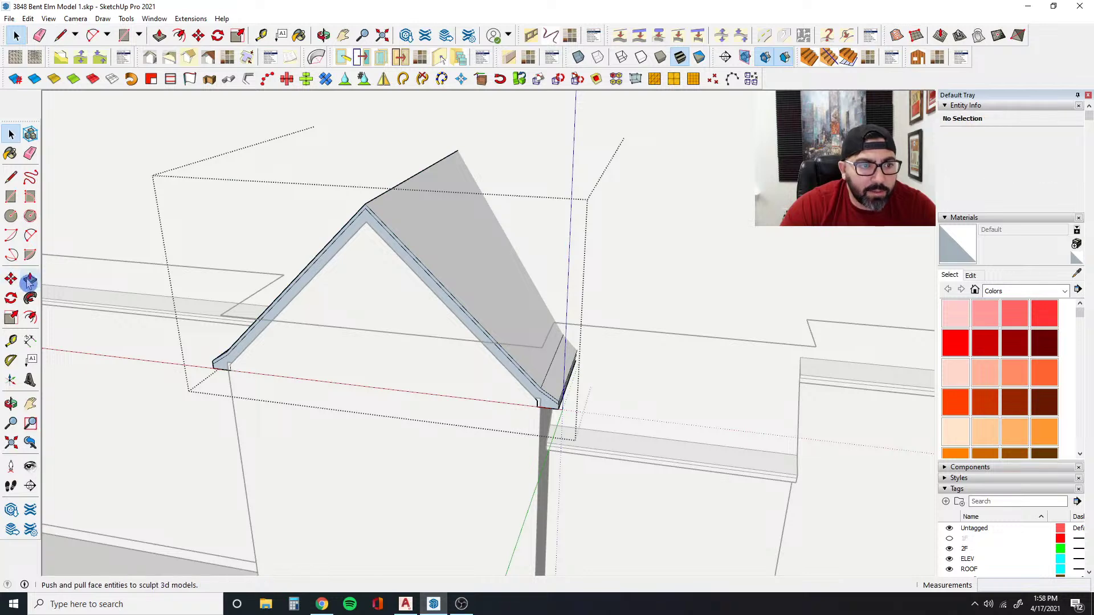
{"action": "scroll", "coordinate": [354, 239], "scroll_direction": "up", "scroll_amount": 2}
{"action": "left_click", "coordinate": [355, 229]}
{"action": "type", "text": "6"}
{"action": "key", "text": "Return"}
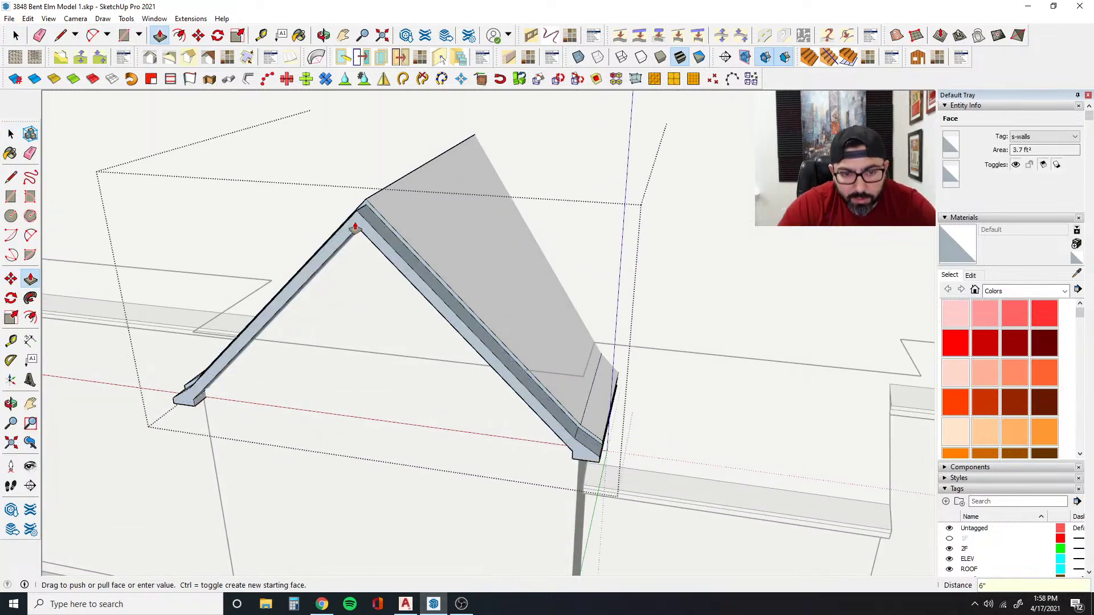
- Extend the bay roof's thin upper layer flush with the lower layer, plus a further 1", and close the group
{"action": "scroll", "coordinate": [359, 217], "scroll_direction": "up", "scroll_amount": 3}
{"action": "left_click", "coordinate": [361, 198]}
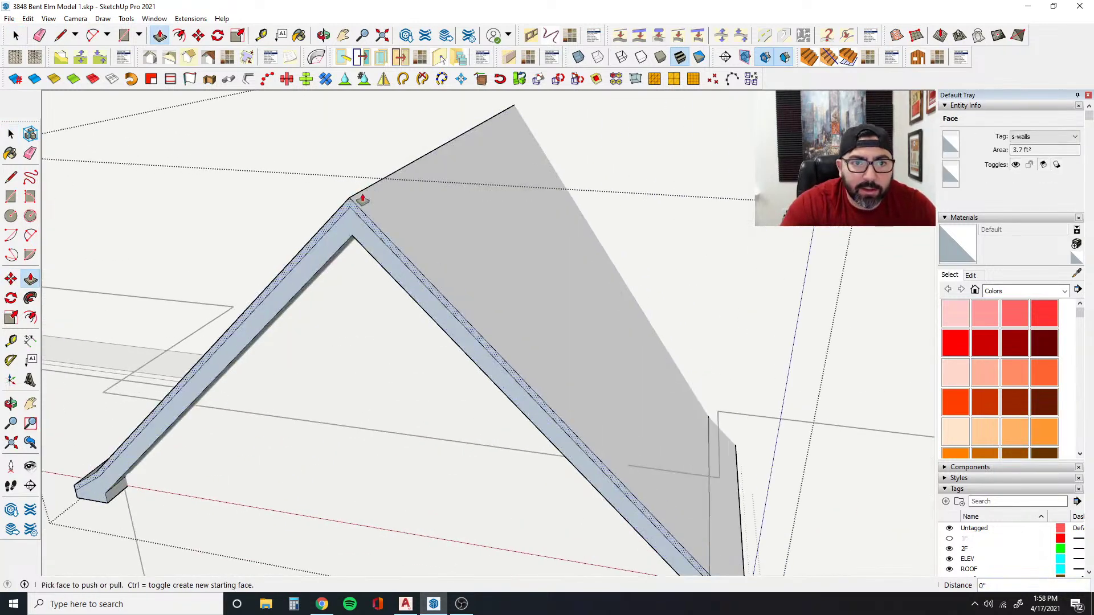
{"action": "left_click", "coordinate": [344, 213]}
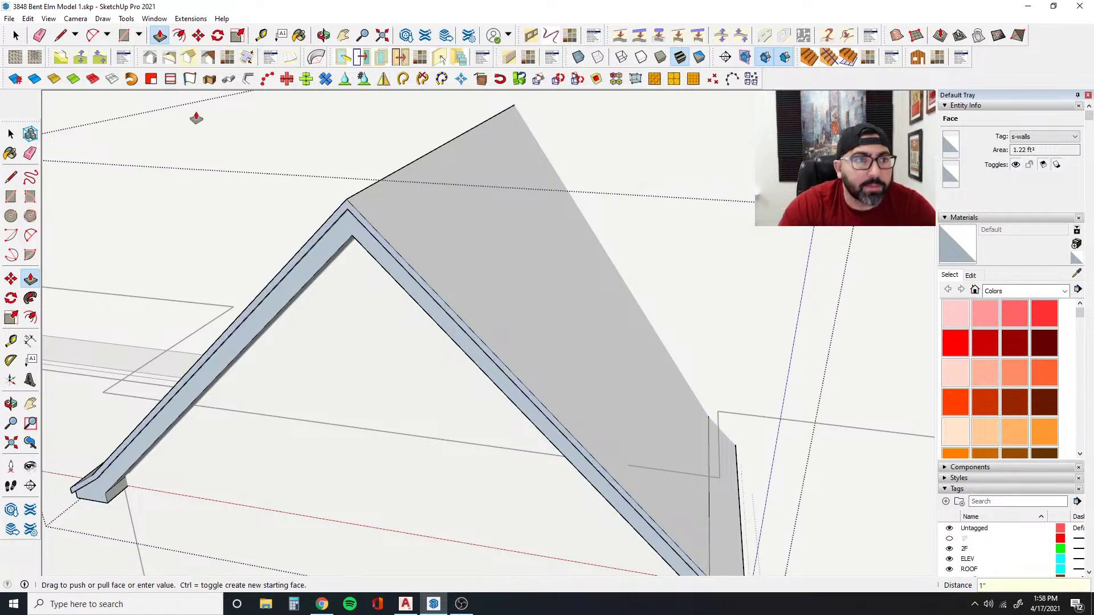
{"action": "left_click", "coordinate": [10, 134]}
{"action": "left_click", "coordinate": [483, 383]}
- Open the main roof group and extend the thick lower layer at its gable end outward by 6"
{"action": "scroll", "coordinate": [485, 383], "scroll_direction": "down", "scroll_amount": 6}
{"action": "middle_click_drag", "start_coordinate": [490, 384], "coordinate": [281, 327]}
{"action": "middle_click_drag", "start_coordinate": [621, 374], "coordinate": [194, 370]}
{"action": "triple_click", "coordinate": [371, 261]}
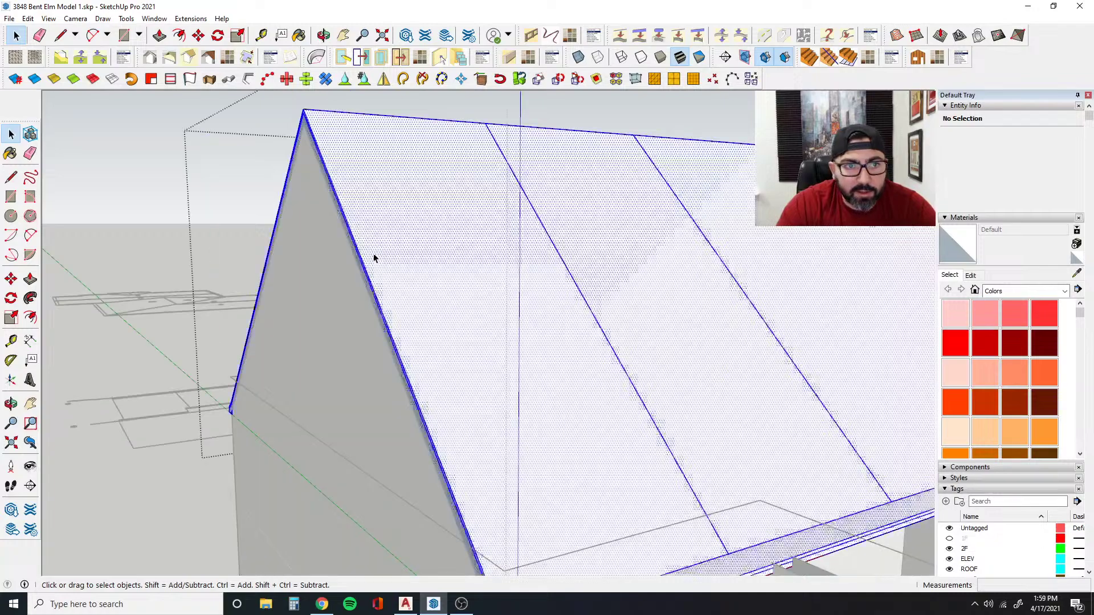
{"action": "left_click", "coordinate": [31, 279]}
{"action": "middle_click_drag", "start_coordinate": [289, 302], "coordinate": [310, 356], "text": "shift"}
{"action": "scroll", "coordinate": [336, 194], "scroll_direction": "up", "scroll_amount": 3}
{"action": "left_click", "coordinate": [322, 192]}
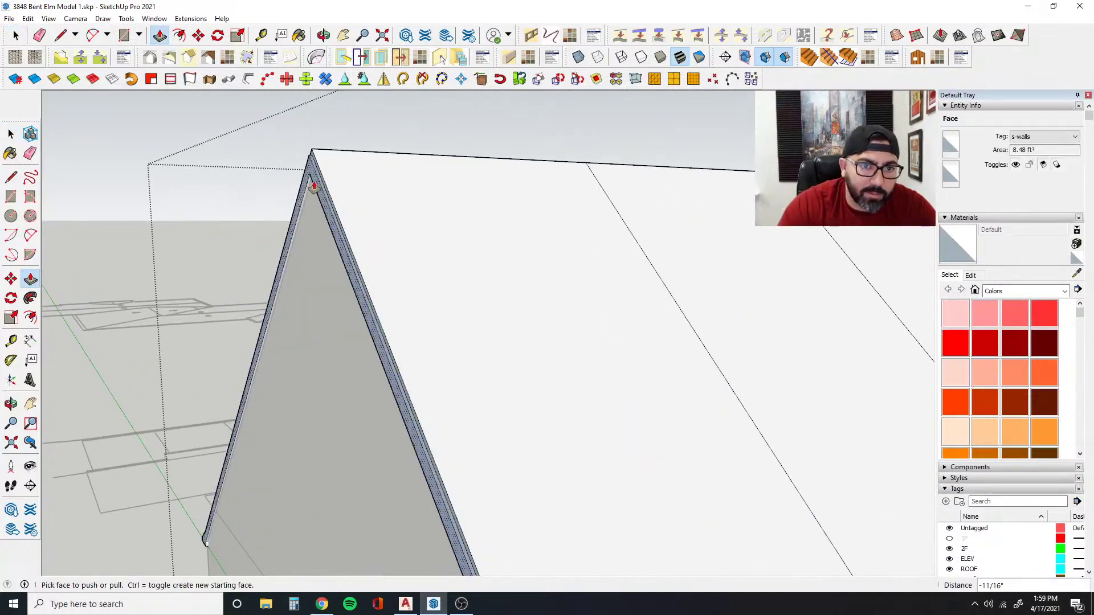
{"action": "type", "text": "6"}
{"action": "key", "text": "Return"}
- Extend the thin upper layer at the same main roof gable end by 6", plus a further 1"
{"action": "middle_click_drag", "start_coordinate": [313, 186], "coordinate": [490, 179]}
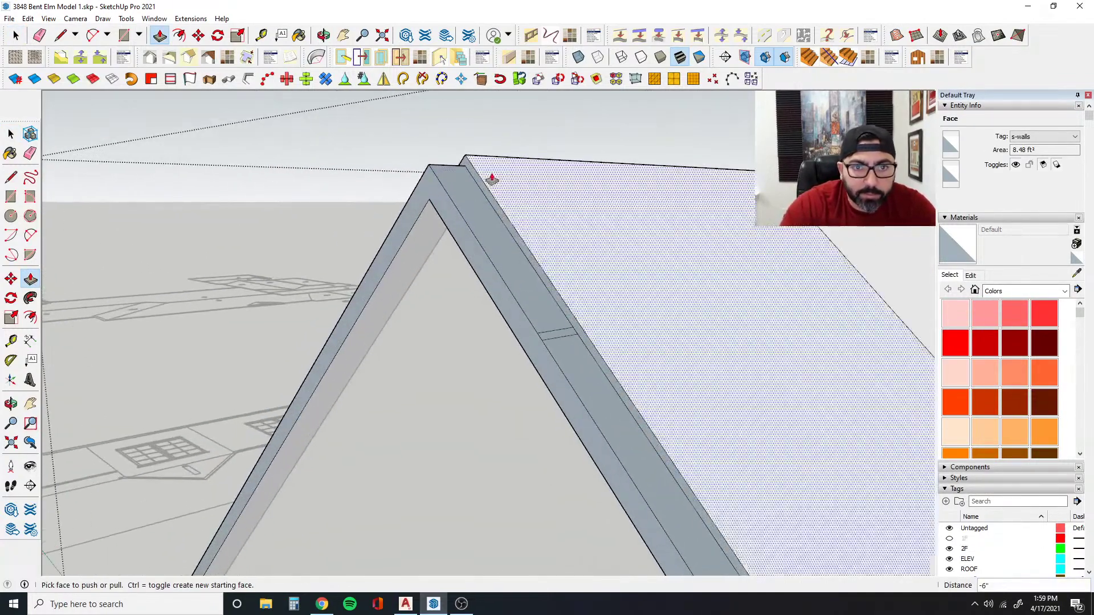
{"action": "double_click", "coordinate": [474, 176]}
{"action": "left_click", "coordinate": [438, 173]}
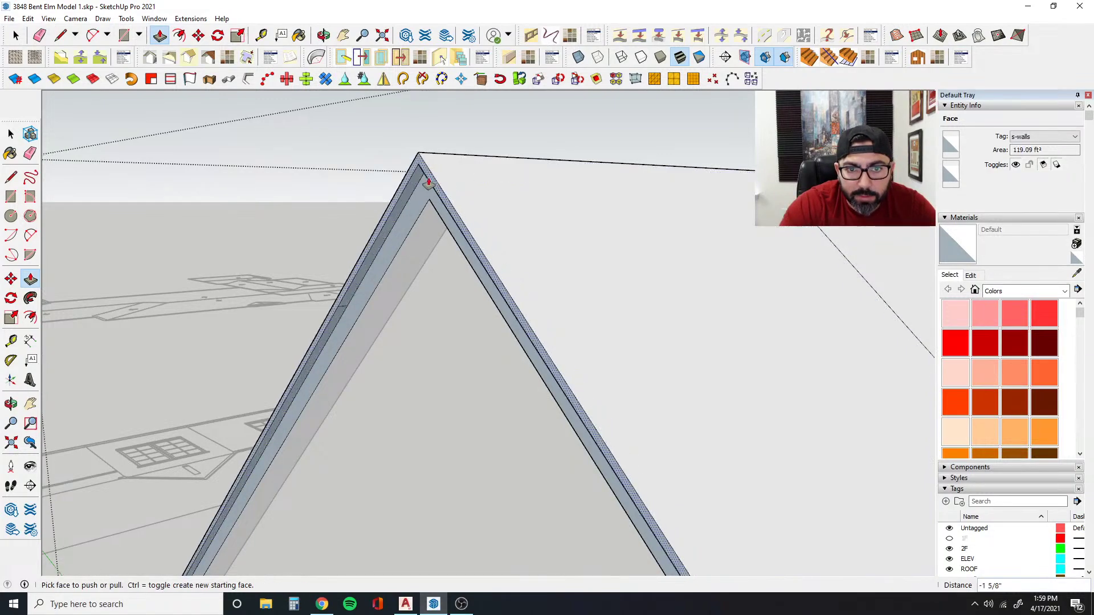
{"action": "left_click", "coordinate": [10, 135]}
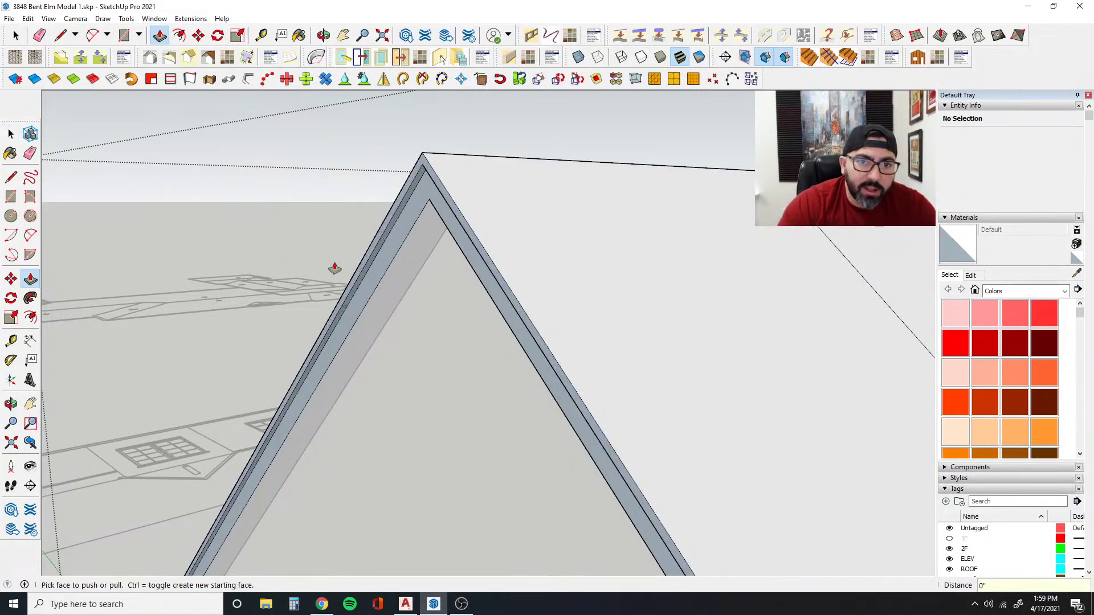
- Erase the stray edge on the front slope of the main roof
{"action": "middle_click_drag", "start_coordinate": [334, 267], "coordinate": [679, 264]}
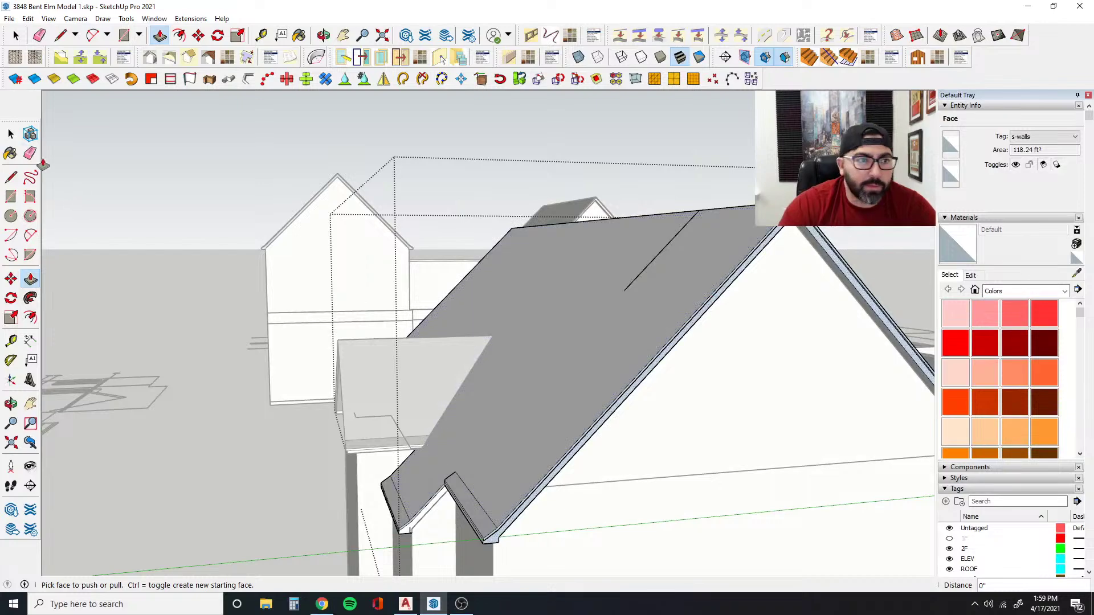
{"action": "left_click", "coordinate": [30, 154]}
{"action": "mouse_move", "coordinate": [625, 288]}
{"action": "middle_mouse_down"}
{"action": "mouse_move", "coordinate": [685, 276]}
{"action": "mouse_move", "coordinate": [385, 391]}
{"action": "mouse_move", "coordinate": [761, 371]}
{"action": "mouse_move", "coordinate": [477, 337]}
{"action": "middle_mouse_up"}
- Extend the thick lower layer at the main roof's opposite gable end outward by 6"
{"action": "scroll", "coordinate": [476, 338], "scroll_direction": "up", "scroll_amount": 5}
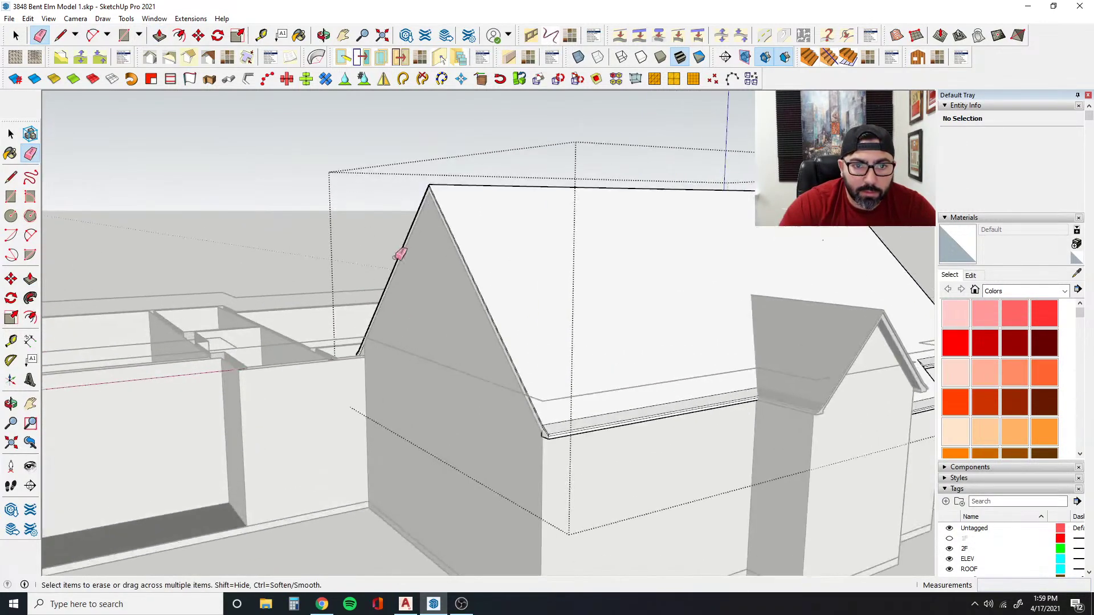
{"action": "middle_click_drag", "start_coordinate": [373, 287], "coordinate": [435, 310]}
{"action": "middle_click_drag", "start_coordinate": [564, 268], "coordinate": [541, 250]}
{"action": "scroll", "coordinate": [364, 139], "scroll_direction": "up", "scroll_amount": 3}
{"action": "left_click", "coordinate": [435, 206]}
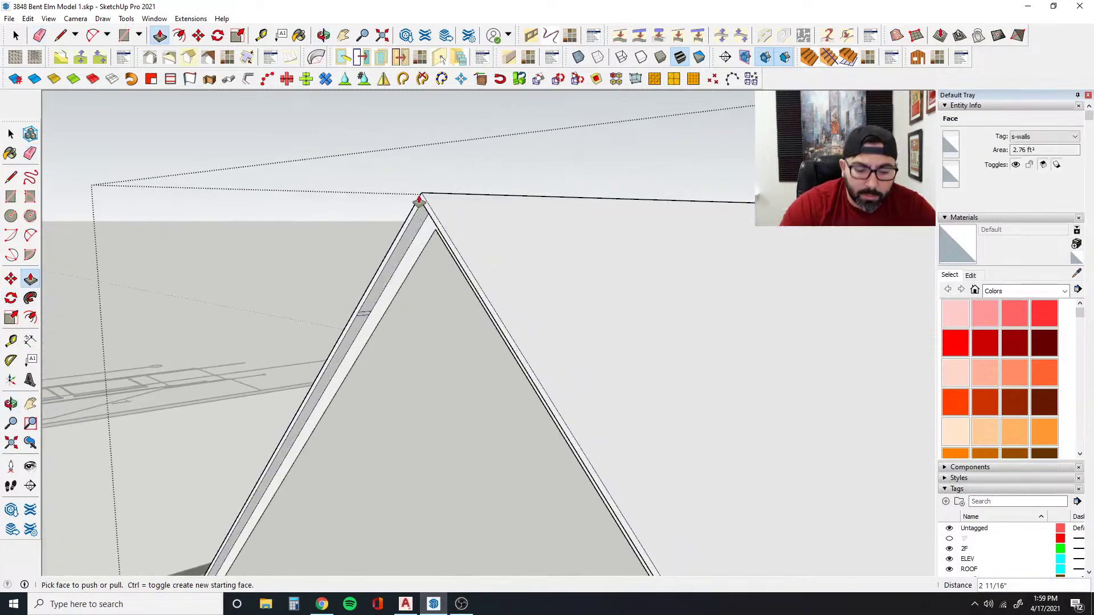
{"action": "type", "text": "6"}
{"action": "key", "text": "Return"}
- Extend the thin upper layer at the opposite gable end flush with the lower layer, plus a further 1"
{"action": "left_click", "coordinate": [410, 244]}
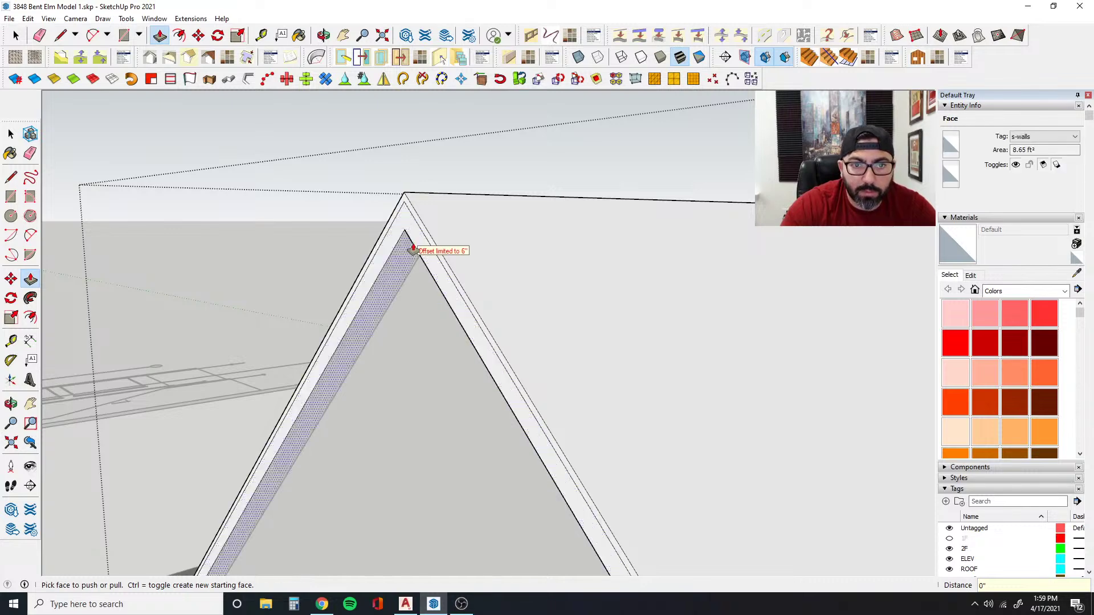
{"action": "left_click_drag", "start_coordinate": [406, 207], "coordinate": [388, 209]}
{"action": "type", "text": "1"}
{"action": "key", "text": "Return"}
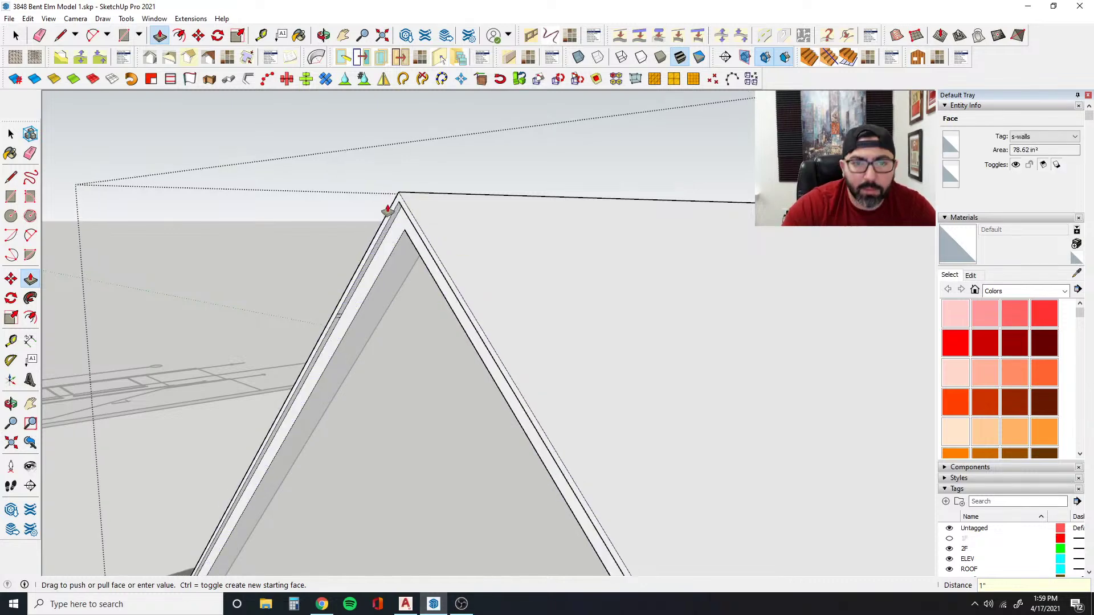
- Select the connected main roof geometry, erase the stray edges crossing its rear slope, and close the roof group
{"action": "left_click", "coordinate": [10, 135]}
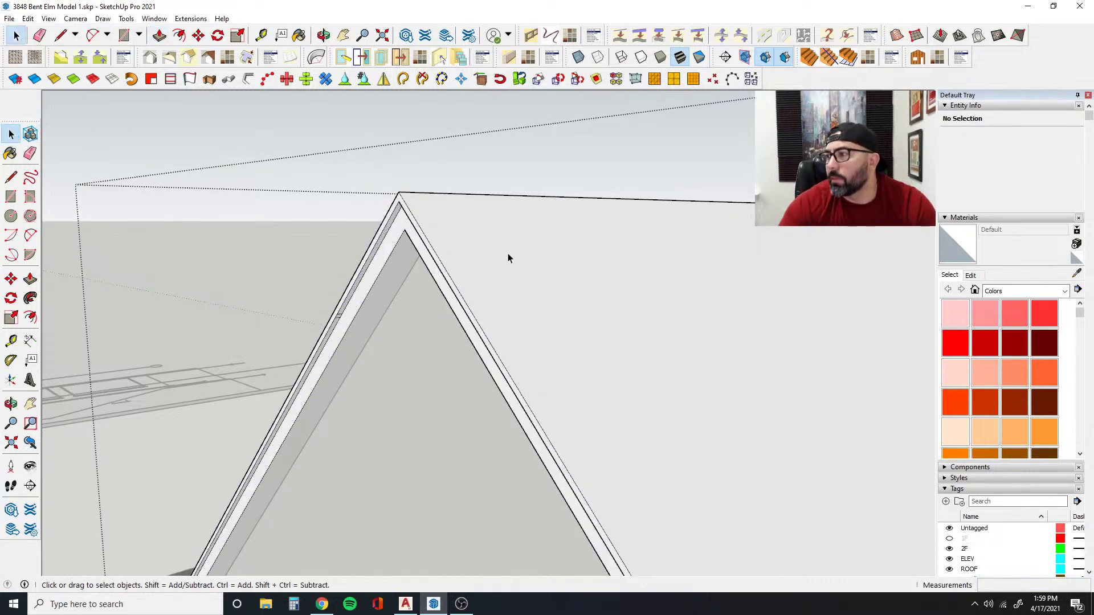
{"action": "scroll", "coordinate": [568, 265], "scroll_direction": "down", "scroll_amount": 6}
{"action": "middle_click_drag", "start_coordinate": [555, 276], "coordinate": [83, 197]}
{"action": "middle_click_drag", "start_coordinate": [22, 142], "coordinate": [289, 251]}
{"action": "middle_click_drag", "start_coordinate": [500, 270], "coordinate": [416, 335]}
{"action": "triple_click", "coordinate": [419, 294]}
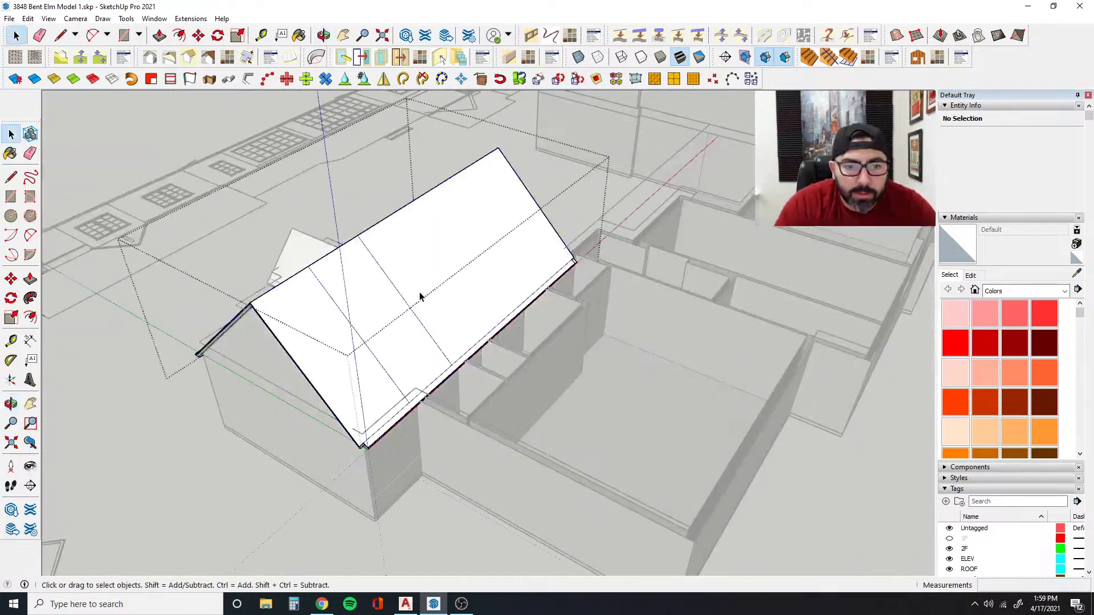
{"action": "left_click", "coordinate": [30, 153]}
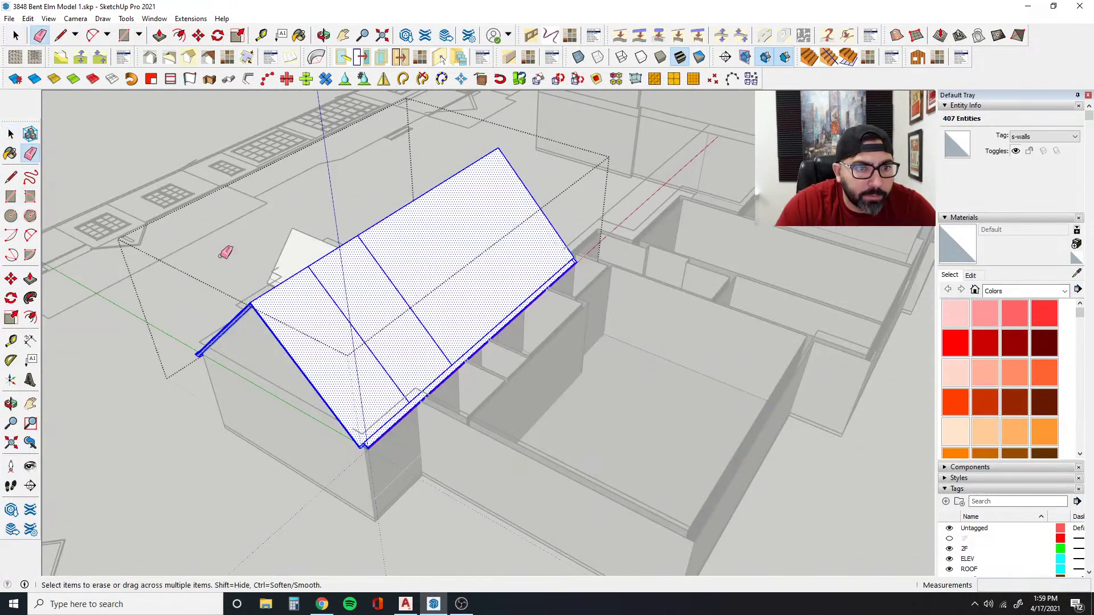
{"action": "left_click", "coordinate": [11, 134]}
- Reopen the main roof group and extend the thin upper layer at the rear eave corner flush with the gable overhang
{"action": "scroll", "coordinate": [341, 319], "scroll_direction": "up", "scroll_amount": 10}
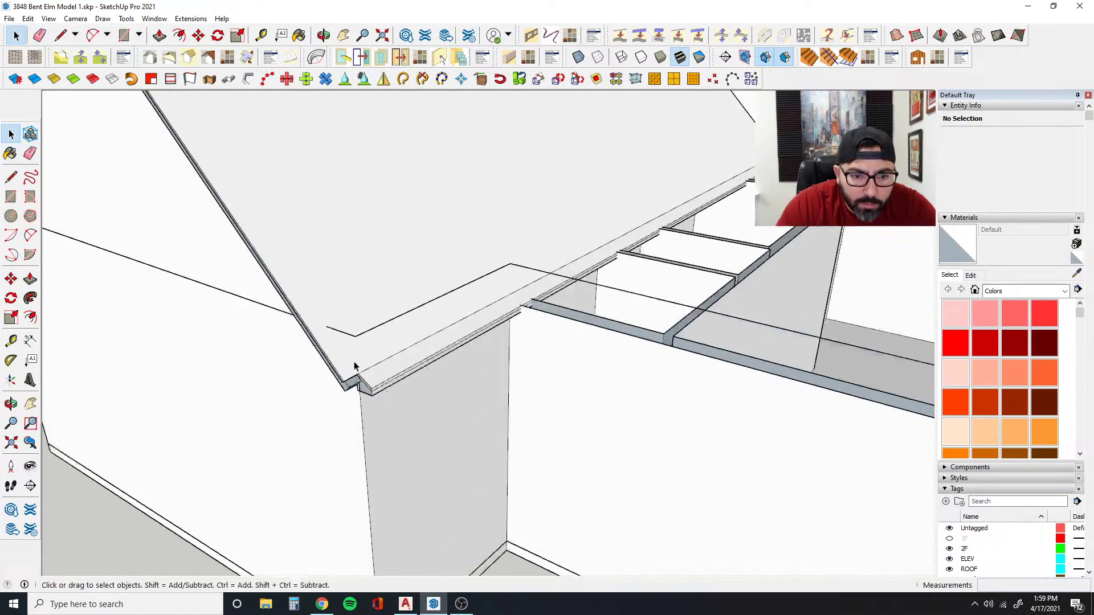
{"action": "scroll", "coordinate": [355, 364], "scroll_direction": "up", "scroll_amount": 2}
{"action": "triple_click", "coordinate": [377, 355]}
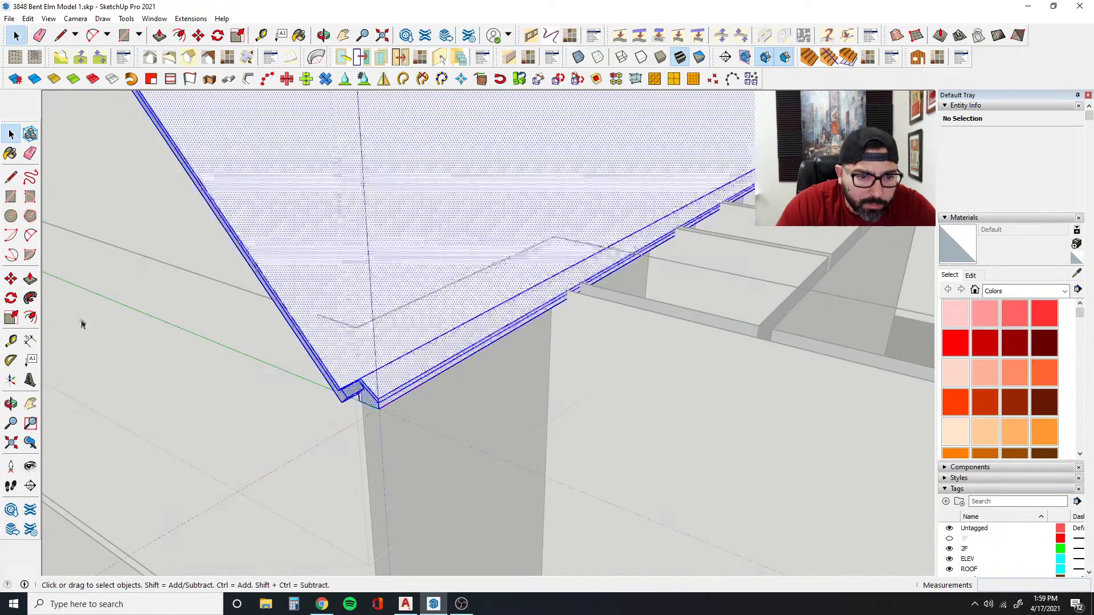
{"action": "left_click", "coordinate": [30, 279]}
{"action": "middle_click_drag", "start_coordinate": [319, 387], "coordinate": [456, 357]}
{"action": "scroll", "coordinate": [452, 361], "scroll_direction": "up", "scroll_amount": 2}
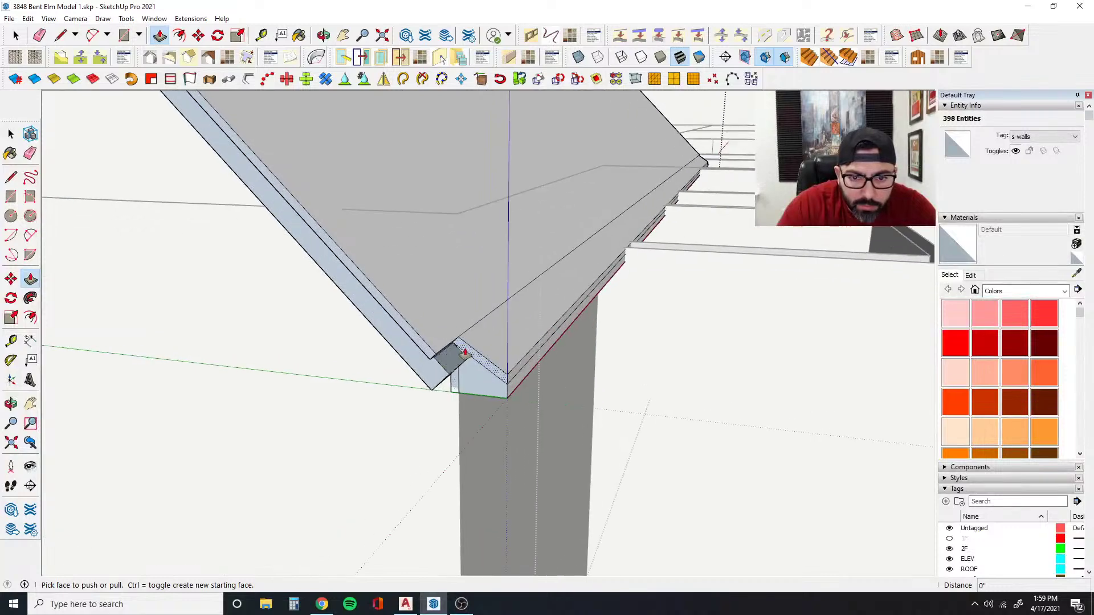
{"action": "left_click", "coordinate": [461, 356]}
{"action": "left_click", "coordinate": [439, 362]}
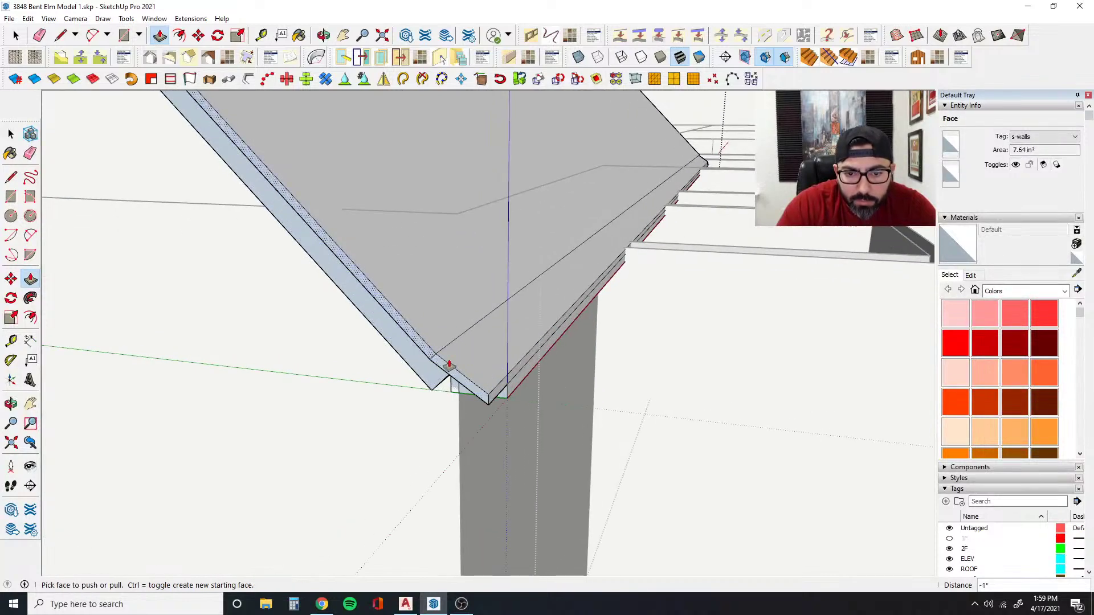
- Extend the lower block at the main roof's rear eave corner outward 6" flush with the gable overhang, and close the roof group
{"action": "middle_click_drag", "start_coordinate": [439, 362], "coordinate": [448, 385]}
{"action": "left_click", "coordinate": [456, 391]}
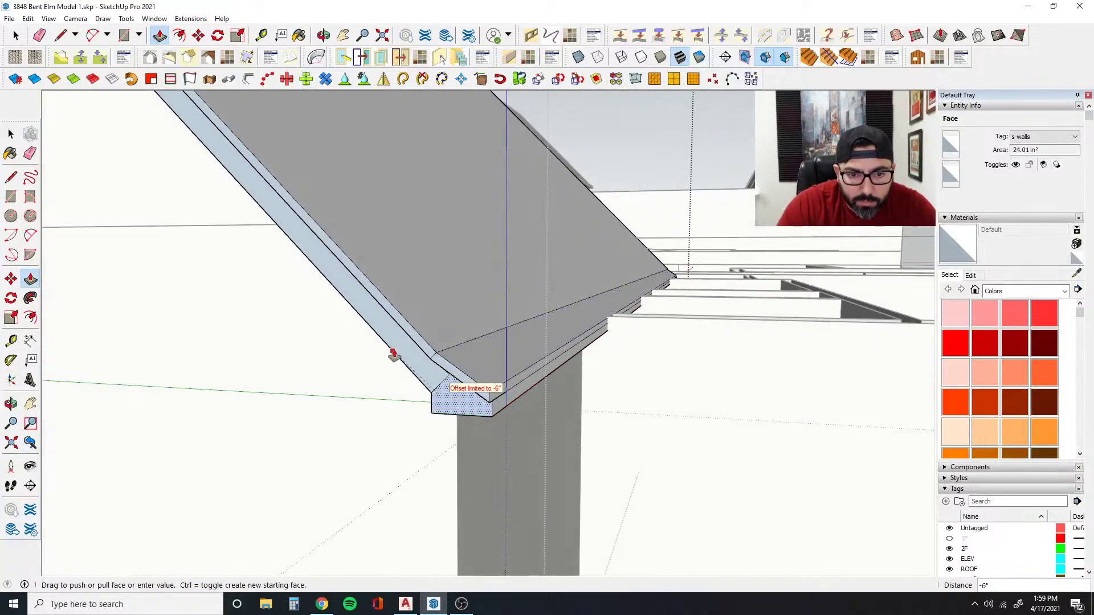
{"action": "left_click", "coordinate": [393, 354]}
{"action": "left_click", "coordinate": [30, 152]}
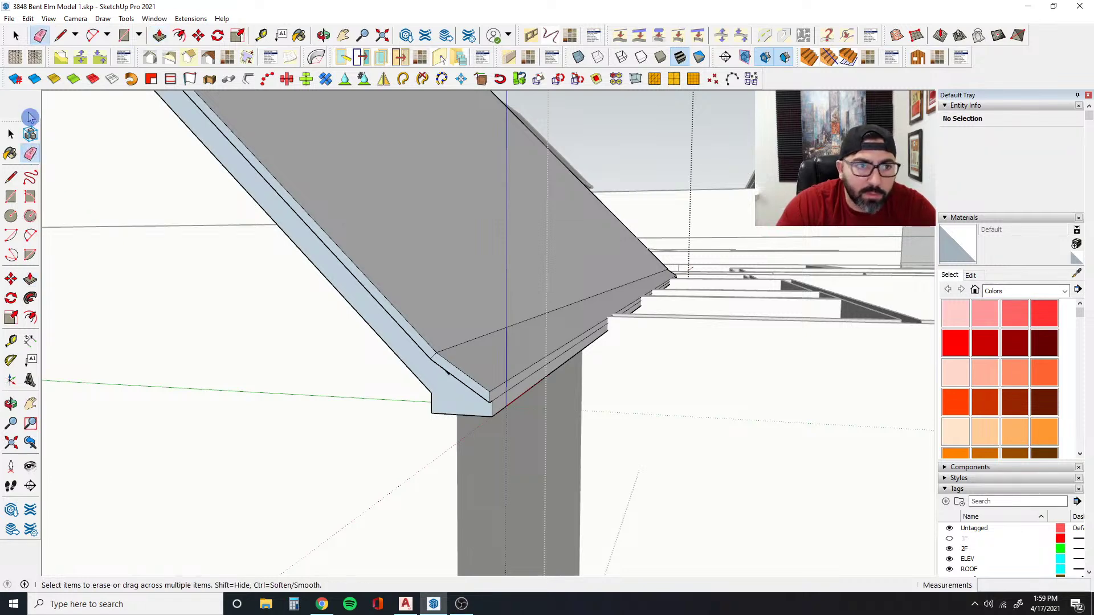
{"action": "left_click", "coordinate": [11, 134]}
{"action": "scroll", "coordinate": [475, 362], "scroll_direction": "down", "scroll_amount": 3}
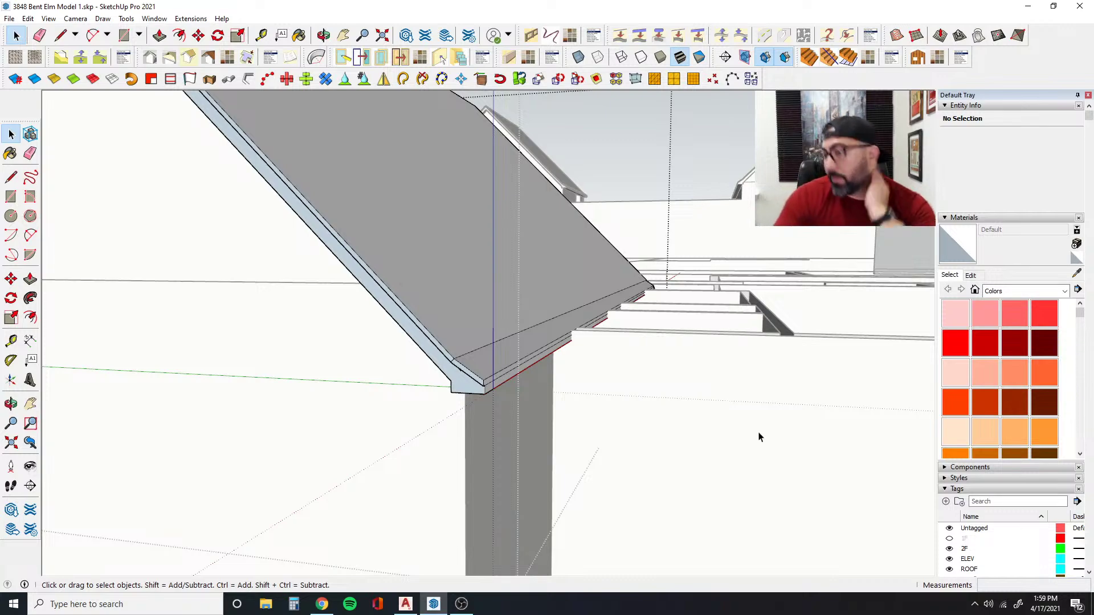
{"action": "scroll", "coordinate": [361, 319], "scroll_direction": "down", "scroll_amount": 5}
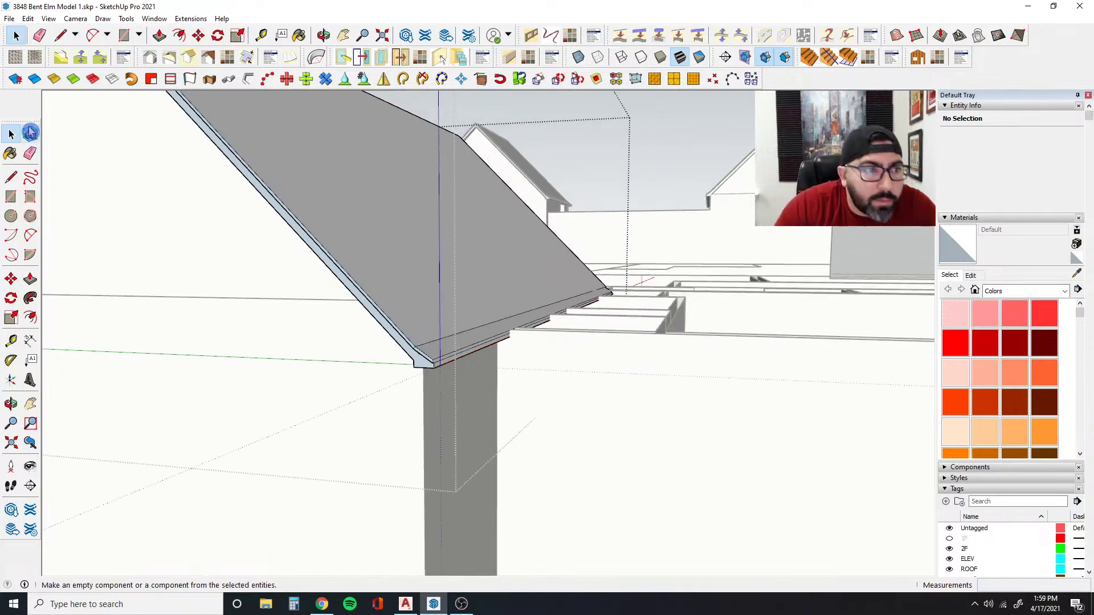
{"action": "middle_click_drag", "start_coordinate": [434, 268], "coordinate": [396, 370]}
{"action": "scroll", "coordinate": [621, 348], "scroll_direction": "down", "scroll_amount": 4}
{"action": "scroll", "coordinate": [473, 336], "scroll_direction": "down", "scroll_amount": 3}
{"action": "middle_click_drag", "start_coordinate": [395, 371], "coordinate": [389, 324], "text": "shift"}
{"action": "scroll", "coordinate": [389, 324], "scroll_direction": "up", "scroll_amount": 3}
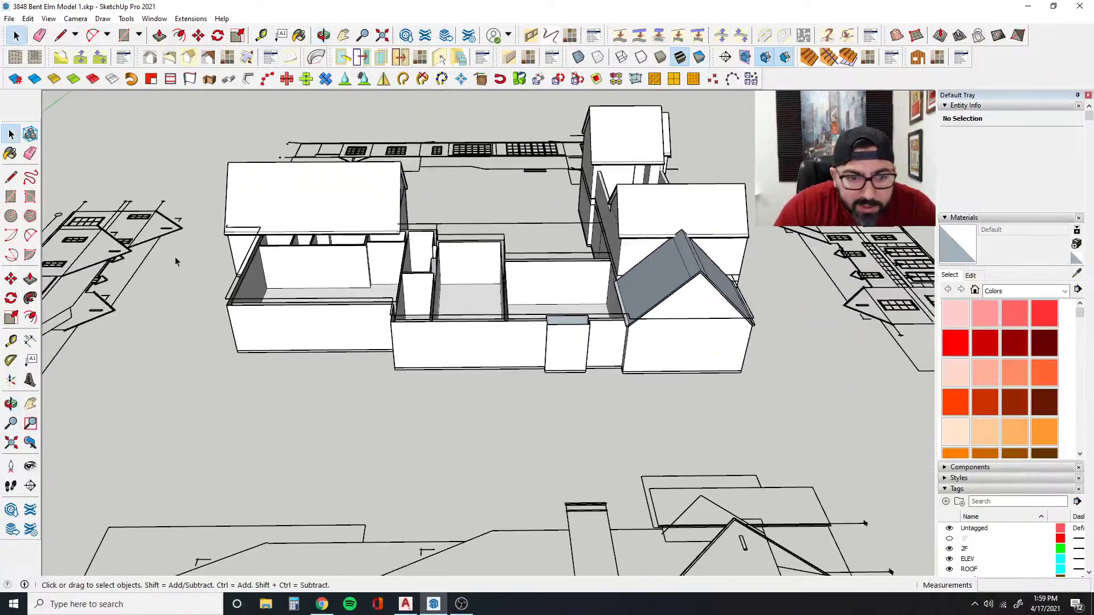
{"action": "left_click", "coordinate": [12, 197]}
{"action": "middle_click_drag", "start_coordinate": [561, 322], "coordinate": [649, 365]}
{"action": "scroll", "coordinate": [581, 294], "scroll_direction": "up", "scroll_amount": 3}
{"action": "scroll", "coordinate": [610, 311], "scroll_direction": "down", "scroll_amount": 3}
{"action": "scroll", "coordinate": [650, 364], "scroll_direction": "up", "scroll_amount": 2}
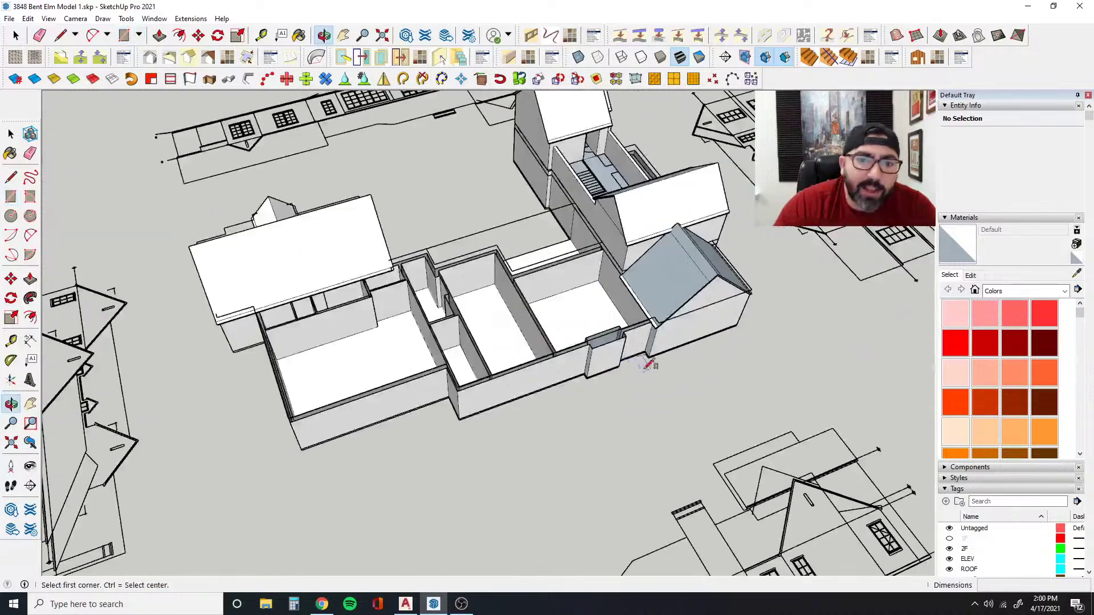
{"action": "scroll", "coordinate": [496, 391], "scroll_direction": "up", "scroll_amount": 3}
{"action": "left_click", "coordinate": [423, 385]}
{"action": "scroll", "coordinate": [595, 328], "scroll_direction": "down", "scroll_amount": 3}
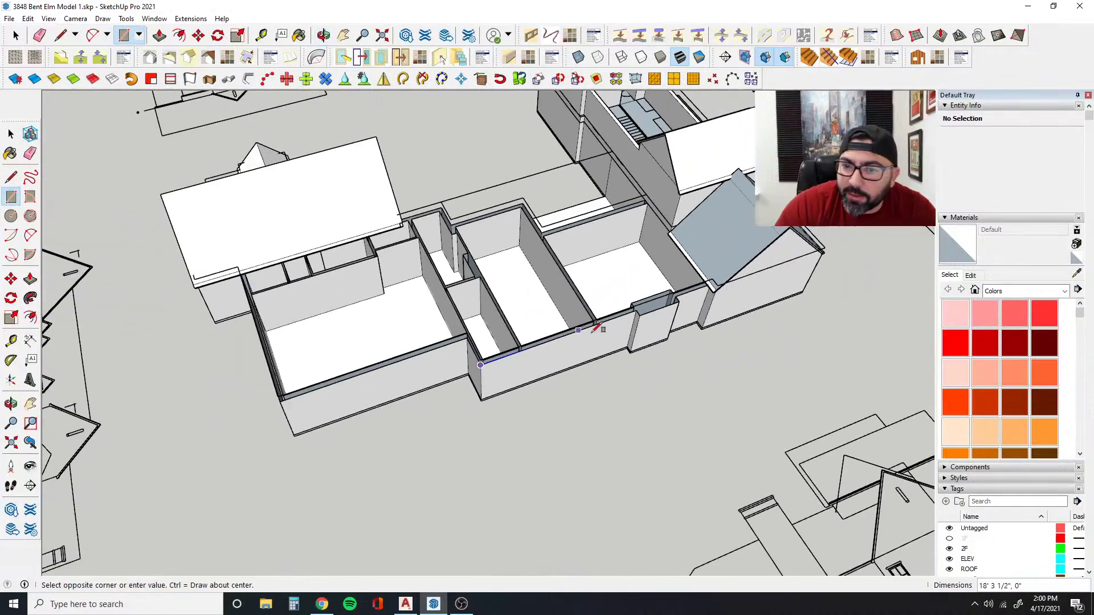
{"action": "middle_click_drag", "start_coordinate": [595, 328], "coordinate": [686, 338]}
{"action": "key", "text": "space"}
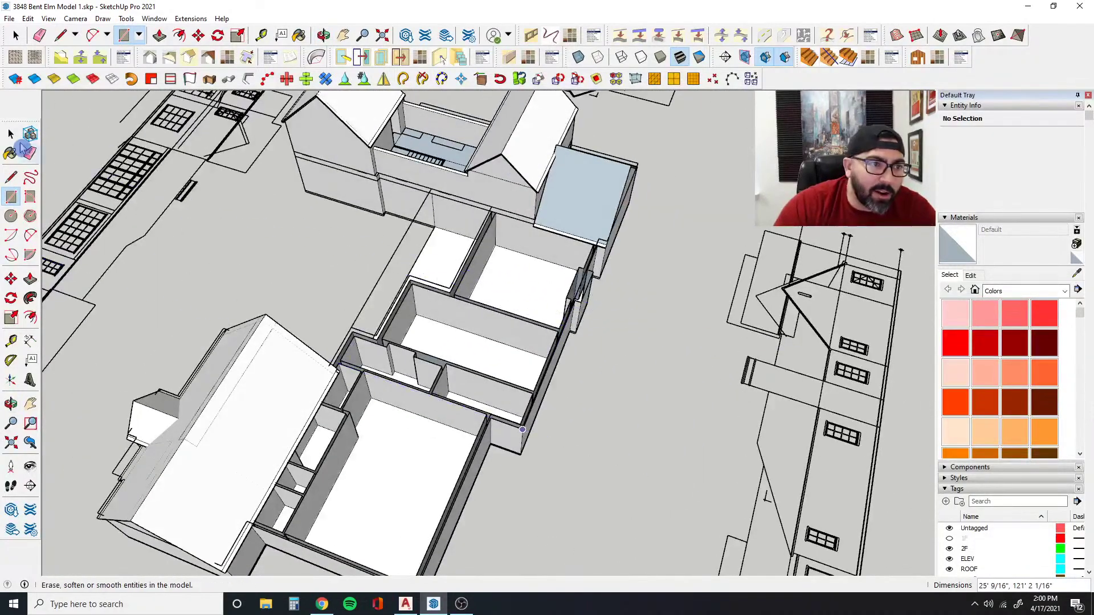
- Measure the height from the floor line to the garage plate line on the front elevation drawing
{"action": "middle_click_drag", "start_coordinate": [557, 379], "coordinate": [514, 319]}
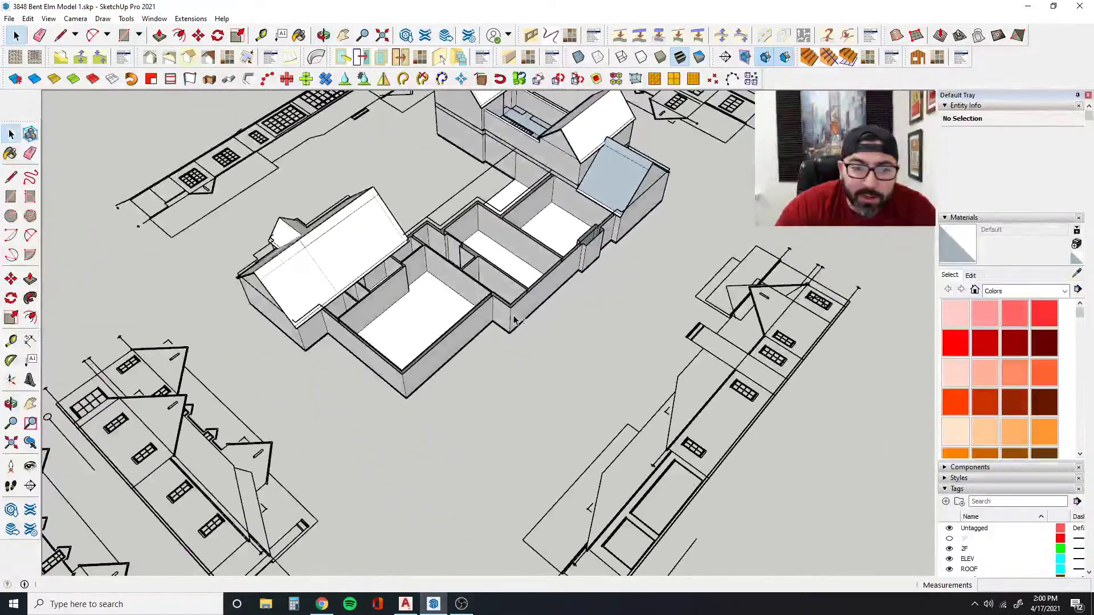
{"action": "scroll", "coordinate": [650, 359], "scroll_direction": "down", "scroll_amount": 3}
{"action": "middle_click_drag", "start_coordinate": [650, 359], "coordinate": [325, 348]}
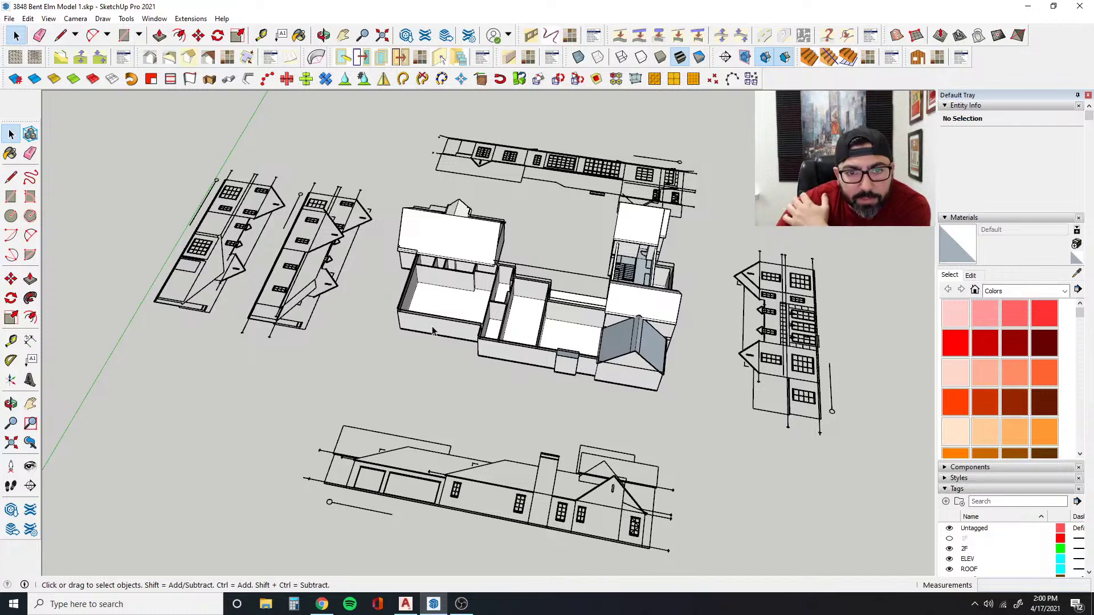
{"action": "scroll", "coordinate": [525, 522], "scroll_direction": "up", "scroll_amount": 3}
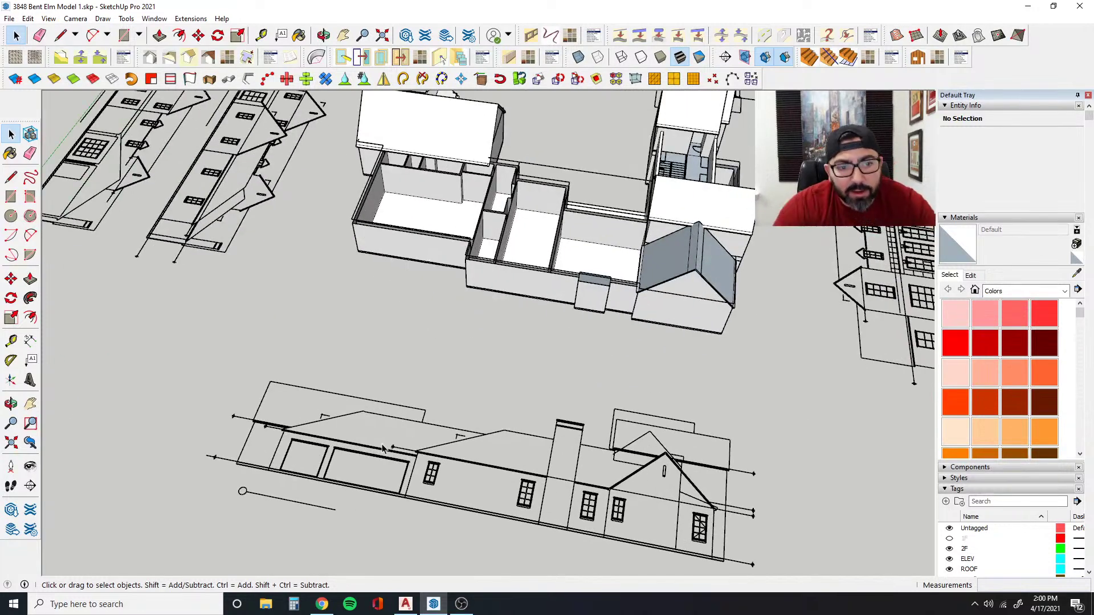
{"action": "scroll", "coordinate": [383, 448], "scroll_direction": "up", "scroll_amount": 5}
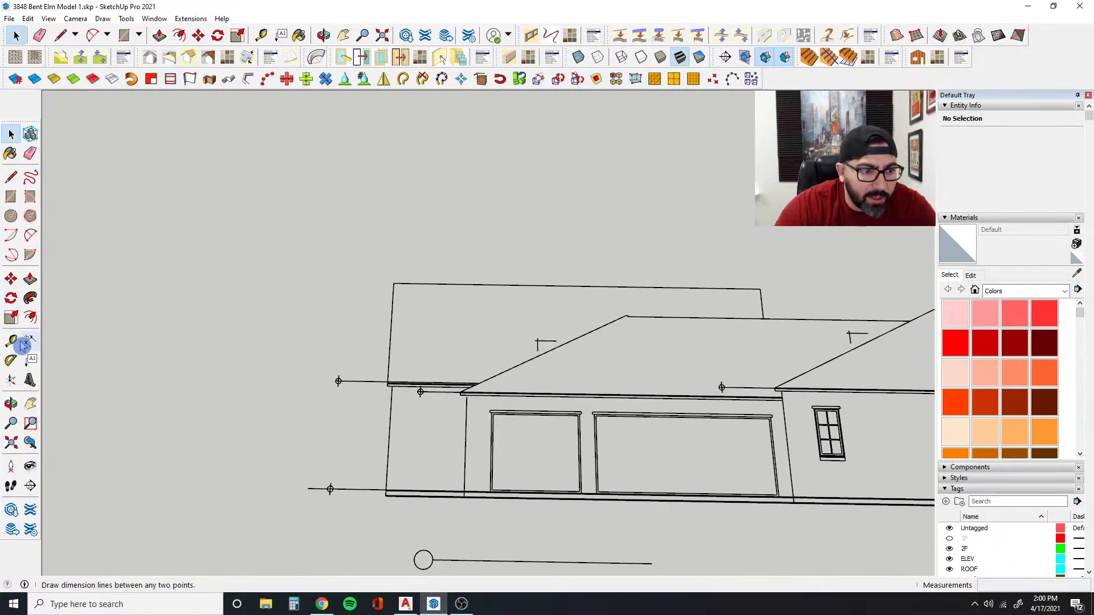
{"action": "left_click", "coordinate": [12, 341]}
{"action": "left_click", "coordinate": [449, 387]}
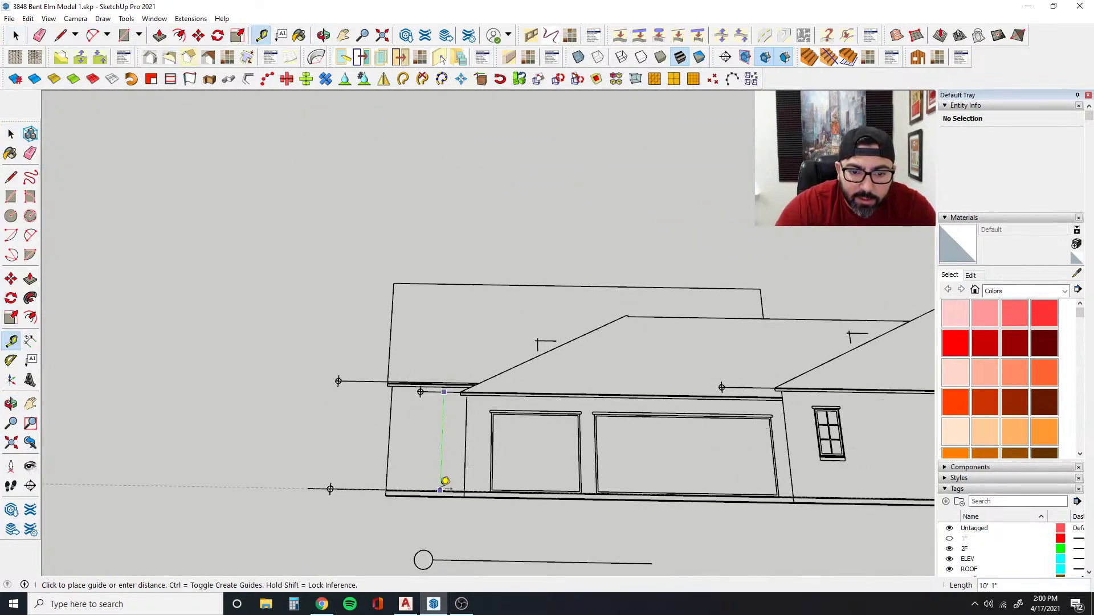
{"action": "scroll", "coordinate": [509, 449], "scroll_direction": "down", "scroll_amount": 2}
{"action": "key", "text": "Escape"}
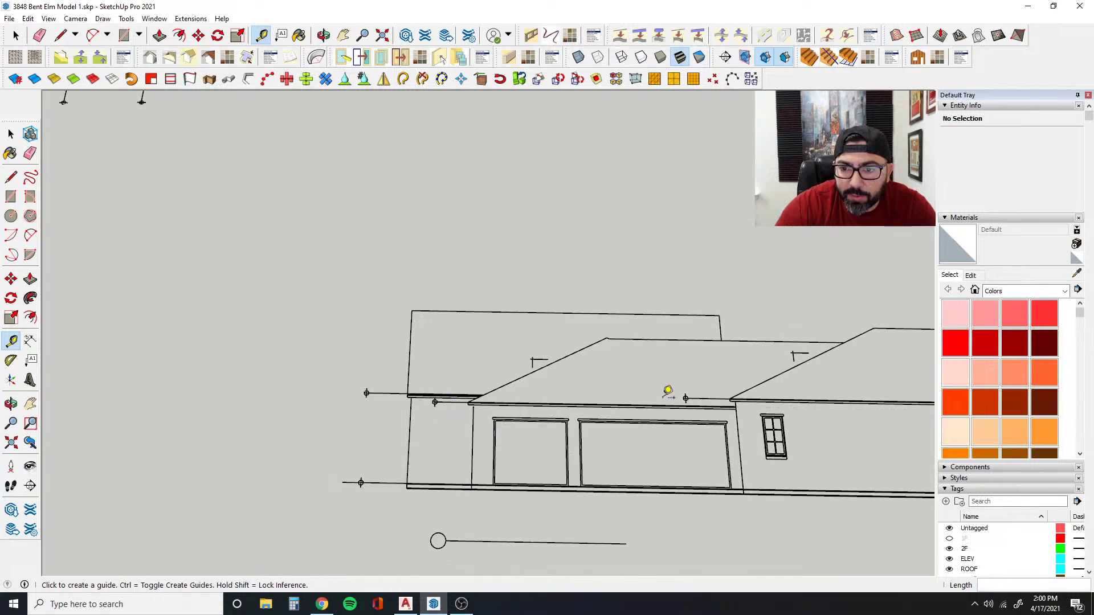
- Hide the gable roof over the wing adjoining the garage
{"action": "scroll", "coordinate": [665, 396], "scroll_direction": "down", "scroll_amount": 4}
{"action": "middle_click_drag", "start_coordinate": [501, 274], "coordinate": [84, 147]}
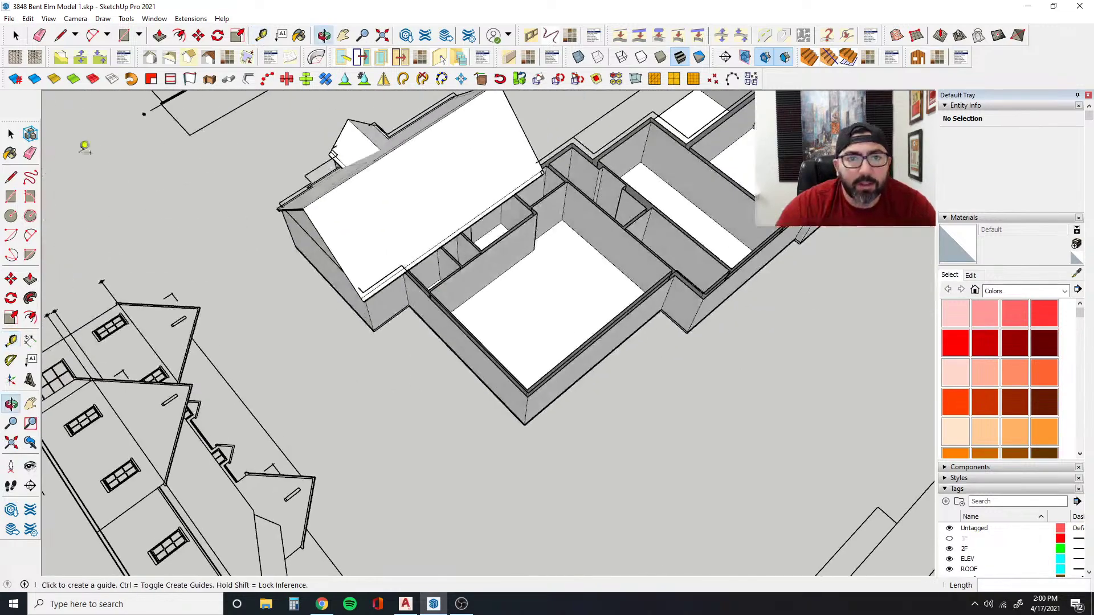
{"action": "left_click", "coordinate": [10, 133]}
{"action": "scroll", "coordinate": [376, 194], "scroll_direction": "up", "scroll_amount": 2}
{"action": "right_click", "coordinate": [391, 183]}
{"action": "left_click", "coordinate": [420, 216]}
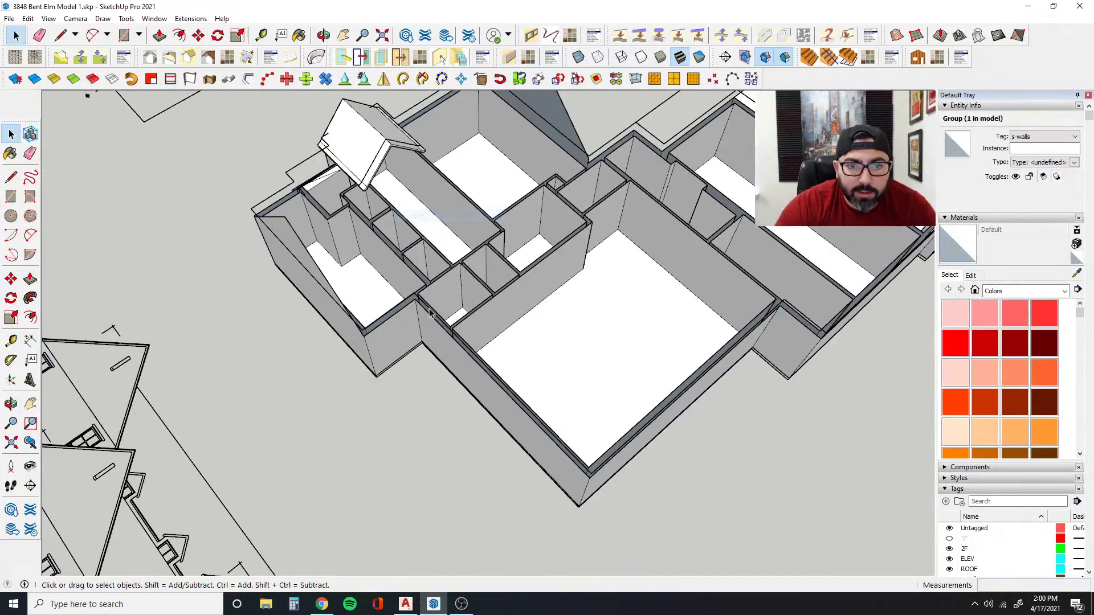
- Open the walls group and draw a 32' 6" by 29' 11" rectangle across the garage wing's wall tops
{"action": "double_click", "coordinate": [422, 325]}
{"action": "left_click", "coordinate": [422, 324]}
{"action": "left_click", "coordinate": [11, 197]}
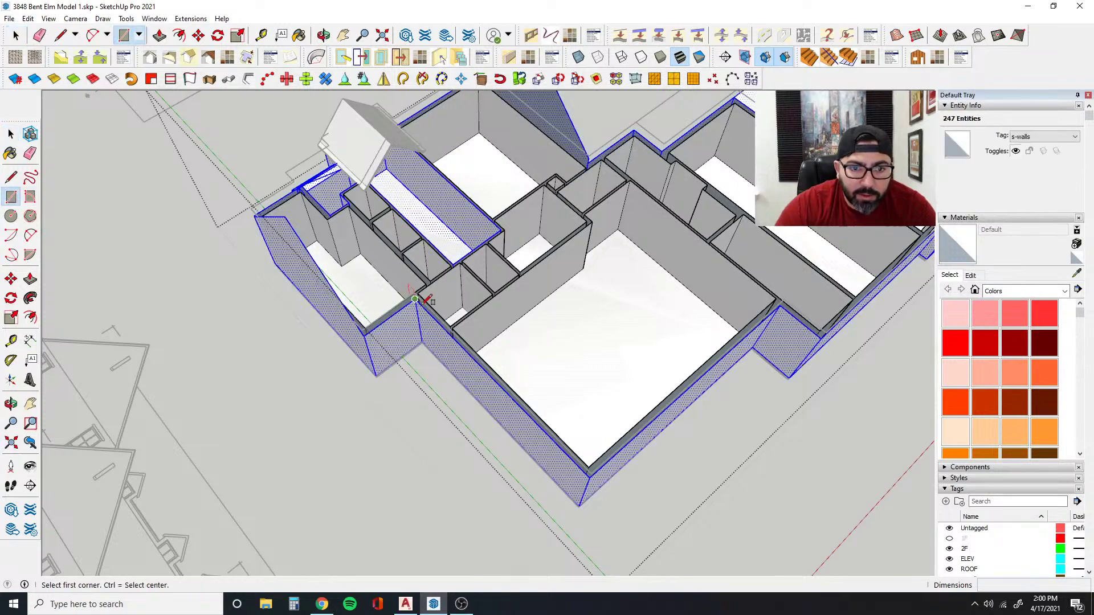
{"action": "left_click", "coordinate": [781, 305]}
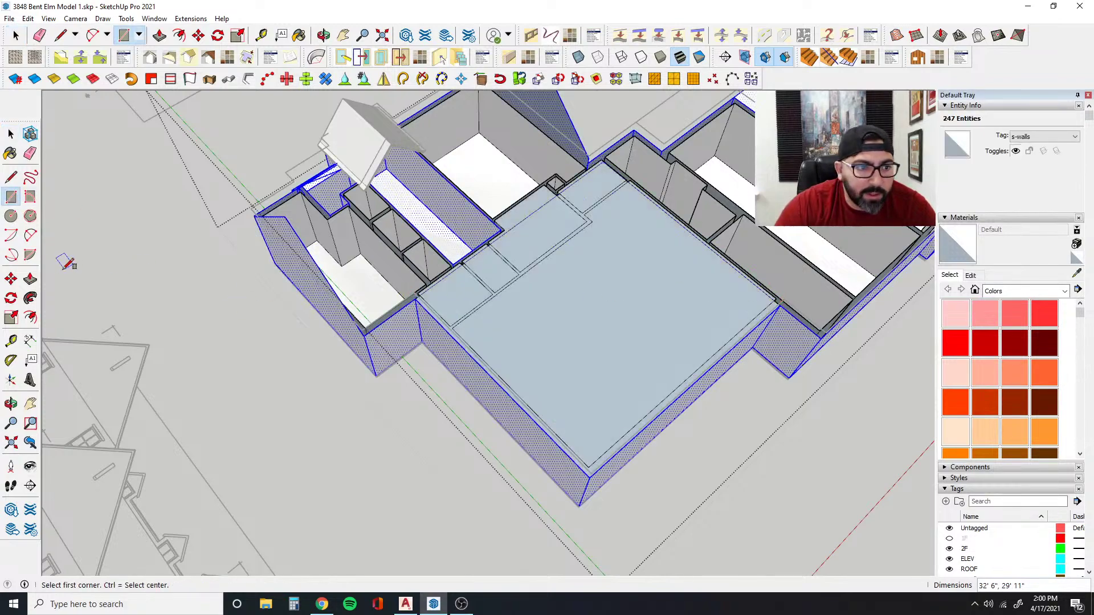
- Raise the garage wing's wall tops above the new rectangle with Push/Pull
{"action": "key", "text": "p"}
{"action": "scroll", "coordinate": [427, 306], "scroll_direction": "up", "scroll_amount": 5}
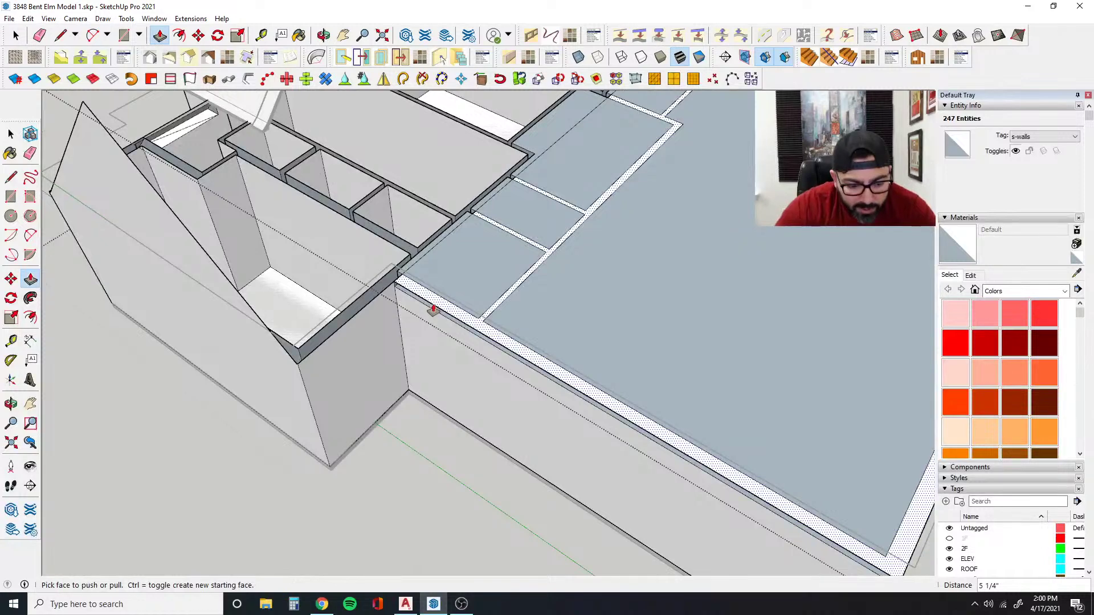
{"action": "left_click", "coordinate": [433, 311]}
{"action": "left_click", "coordinate": [473, 299]}
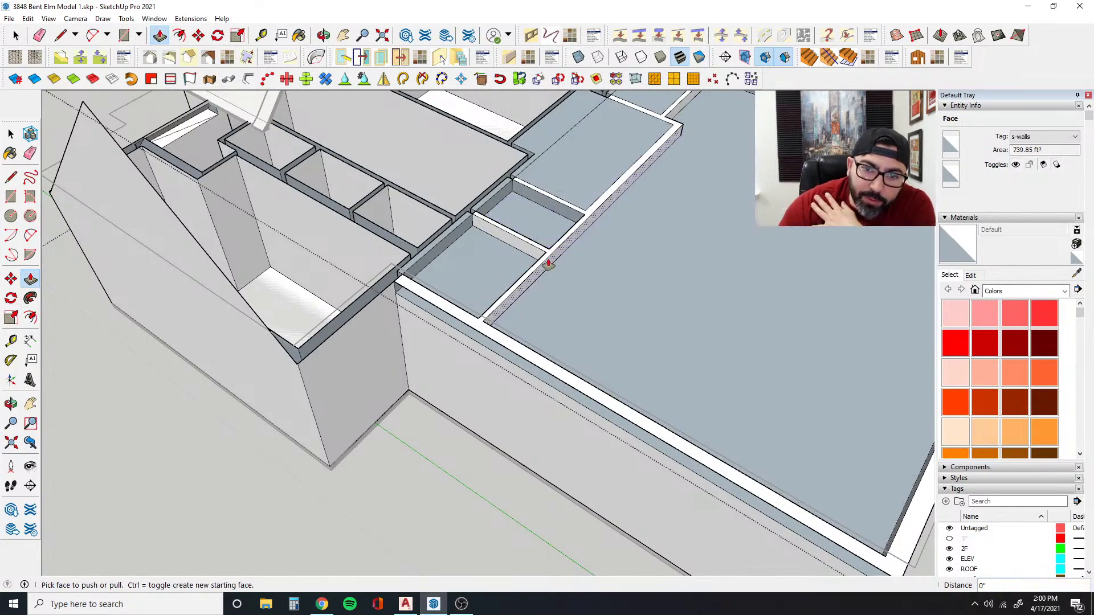
{"action": "left_click", "coordinate": [584, 226]}
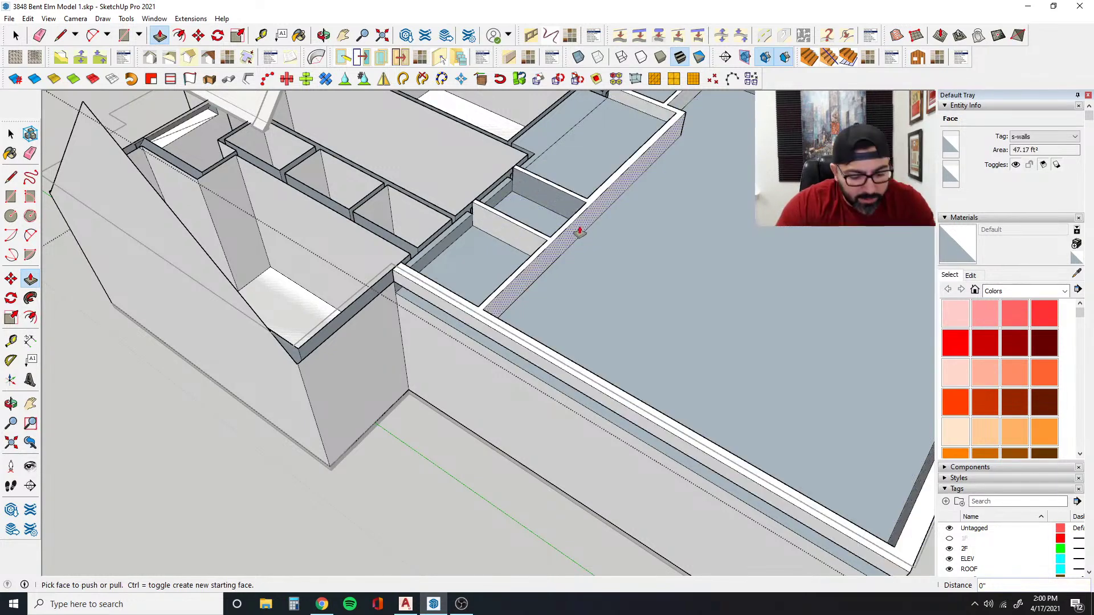
{"action": "scroll", "coordinate": [579, 191], "scroll_direction": "up", "scroll_amount": 3}
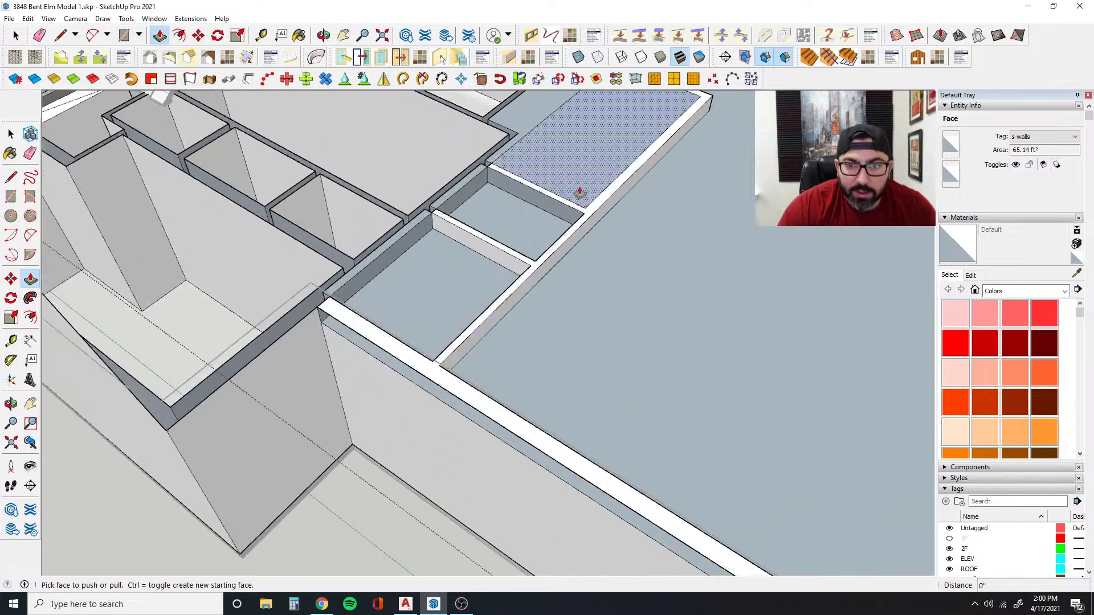
{"action": "middle_click_drag", "start_coordinate": [579, 237], "coordinate": [507, 264]}
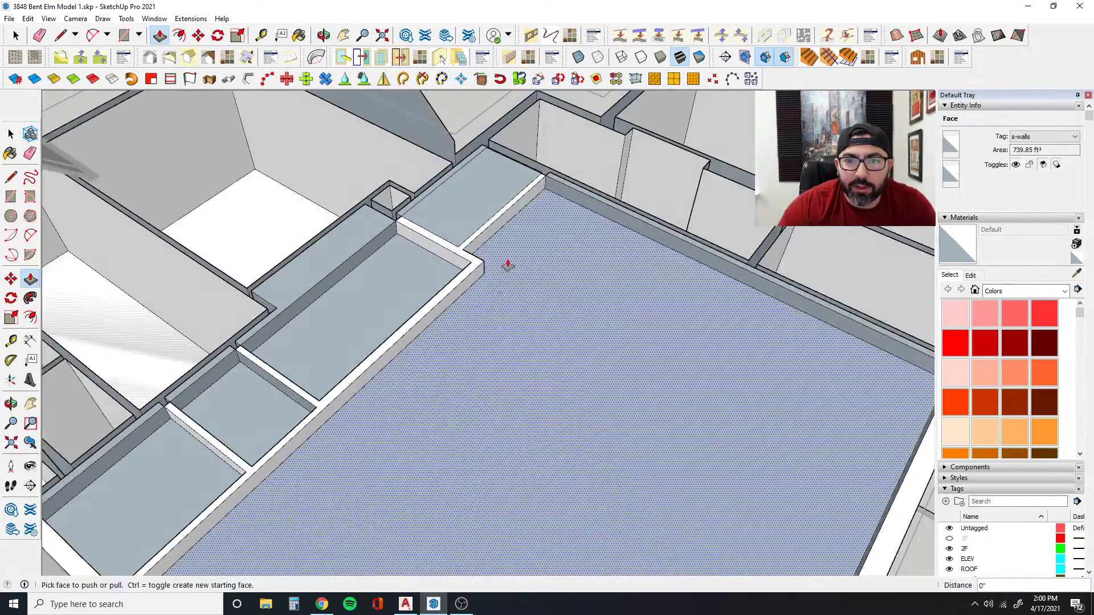
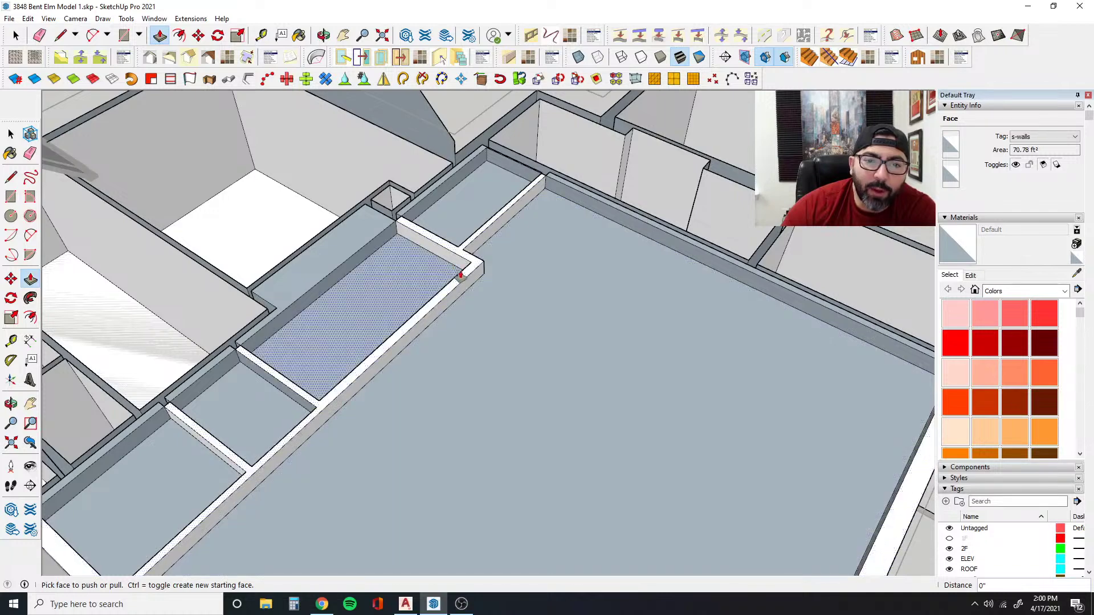
- Raise the garage wall tops once more by the same distance, and push them back down 2'
{"action": "double_click", "coordinate": [463, 278]}
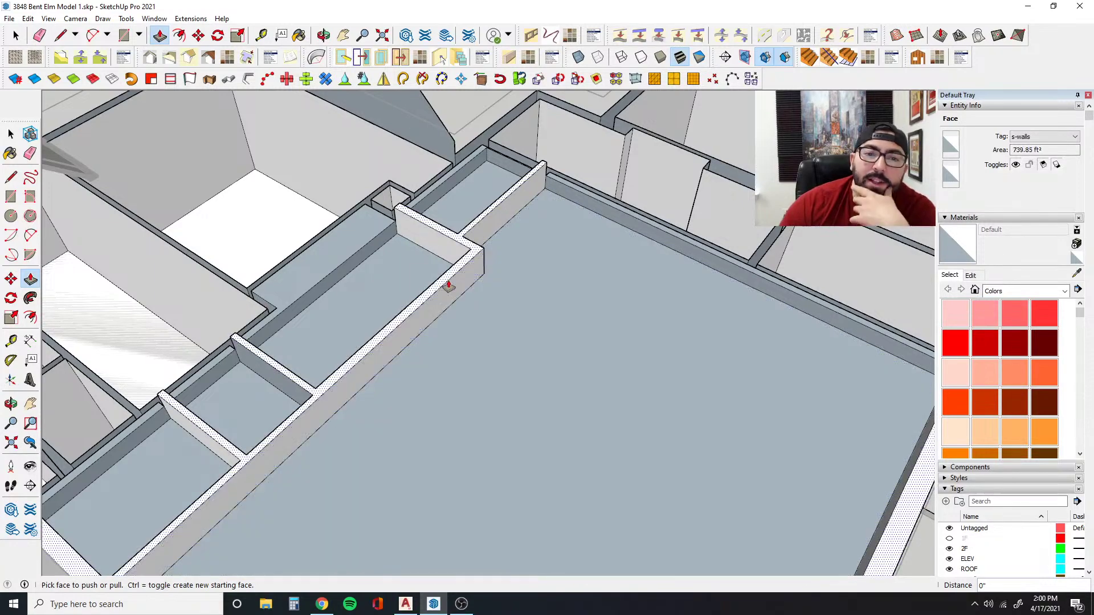
{"action": "left_click", "coordinate": [447, 283]}
{"action": "type", "text": "2'"}
{"action": "key", "text": "Return"}
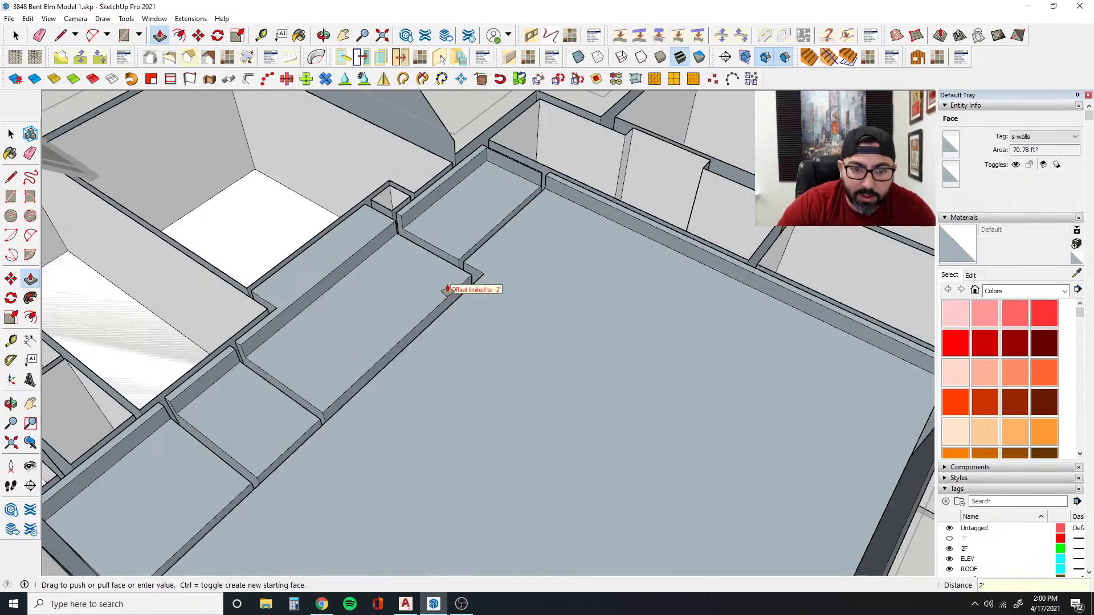
{"action": "scroll", "coordinate": [457, 280], "scroll_direction": "up", "scroll_amount": 3}
- Undo the last push/pull and push the raised garage wall tops down again by the same distance
{"action": "key", "text": "shift+z"}
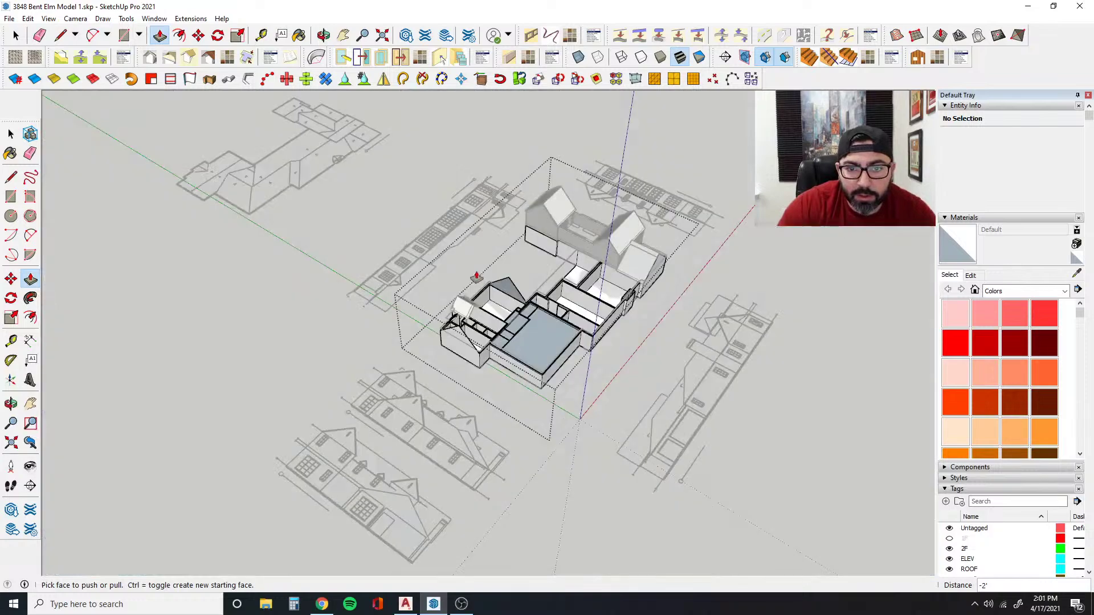
{"action": "scroll", "coordinate": [525, 312], "scroll_direction": "up", "scroll_amount": 8}
{"action": "left_click", "coordinate": [527, 304]}
{"action": "scroll", "coordinate": [526, 299], "scroll_direction": "up", "scroll_amount": 3}
{"action": "key", "text": "ctrl+z"}
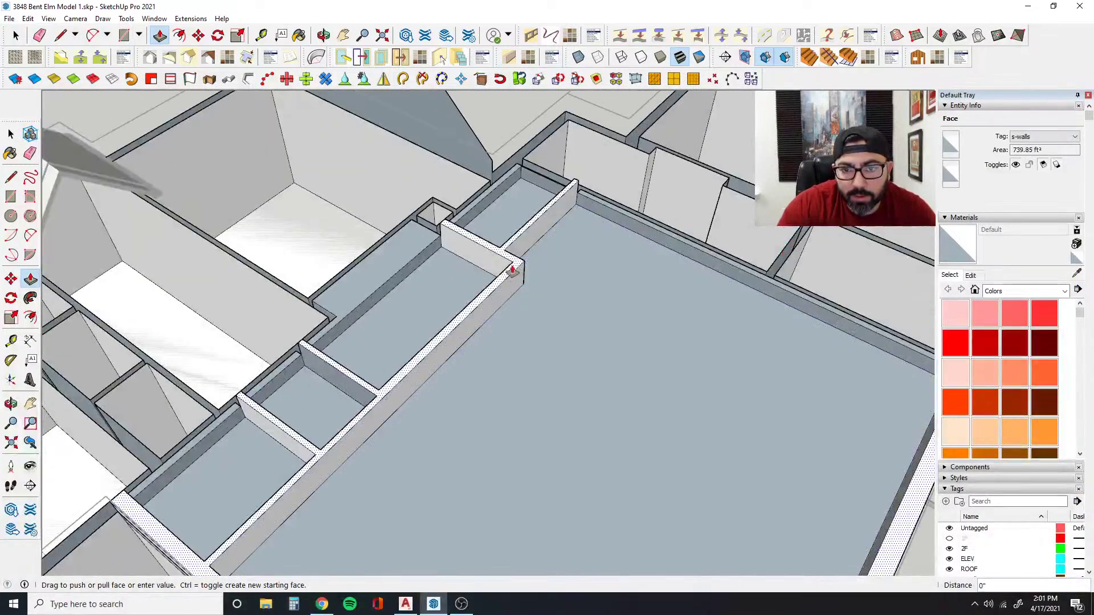
{"action": "double_click", "coordinate": [513, 276]}
{"action": "left_click", "coordinate": [10, 177]}
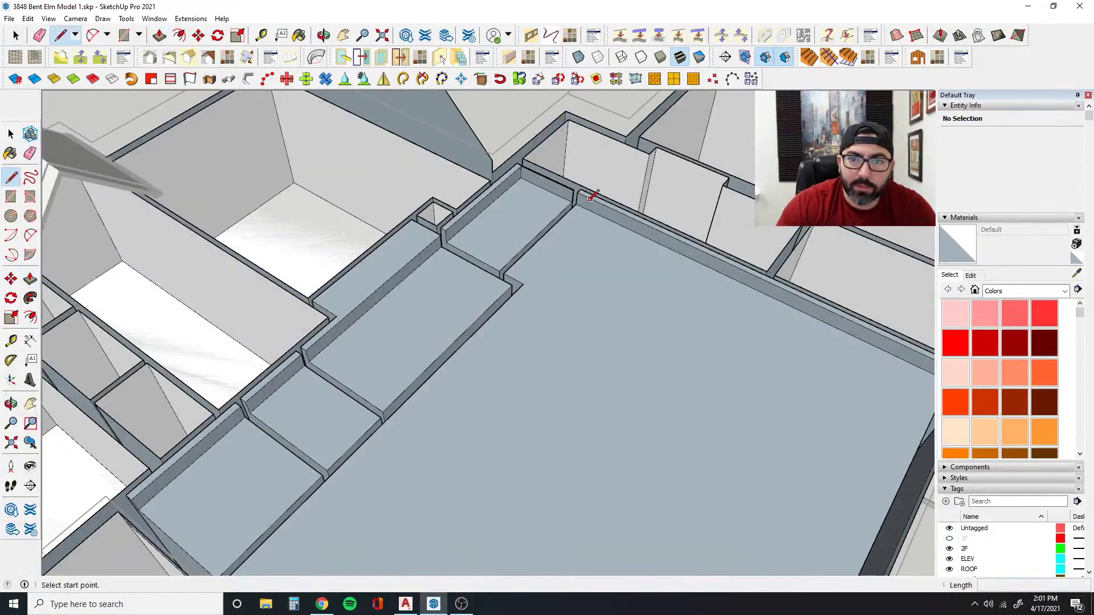
{"action": "left_click", "coordinate": [575, 203]}
{"action": "scroll", "coordinate": [595, 224], "scroll_direction": "down", "scroll_amount": 4}
{"action": "key", "text": "Escape"}
{"action": "middle_click_drag", "start_coordinate": [690, 296], "coordinate": [609, 254]}
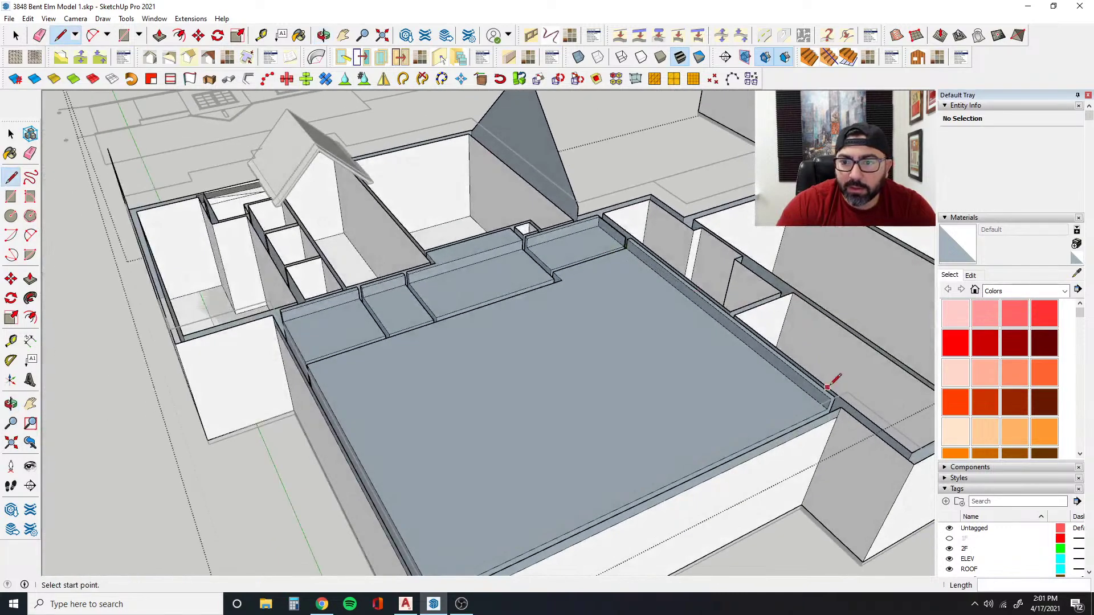
{"action": "left_click", "coordinate": [837, 417]}
{"action": "middle_click_drag", "start_coordinate": [798, 401], "coordinate": [789, 302]}
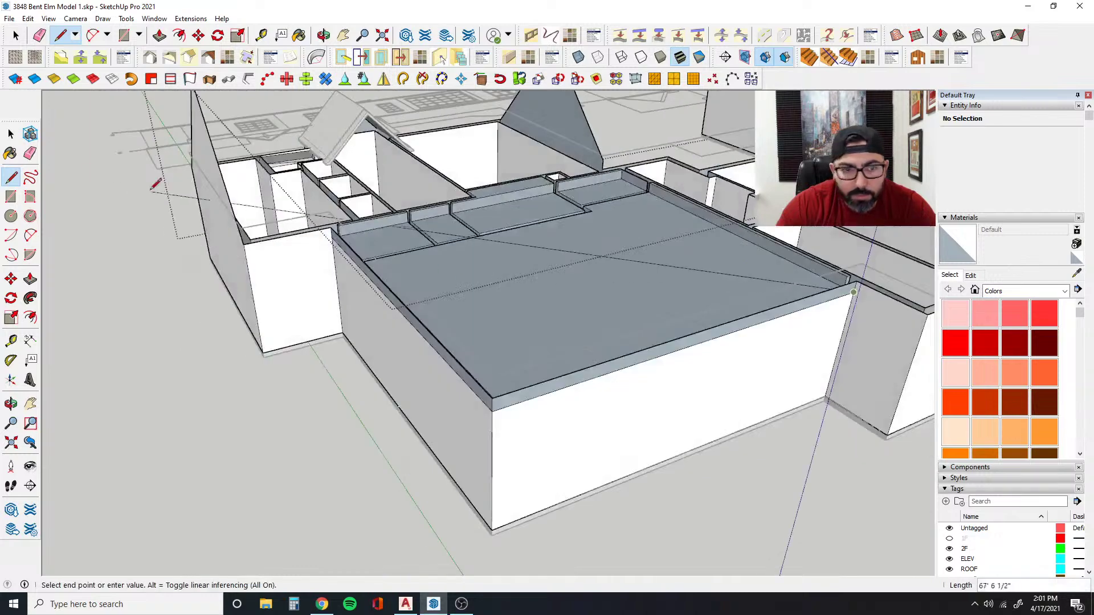
- Try to erase the top edge at the garage wing's front corner, and undo the erasure
{"action": "left_click", "coordinate": [30, 154]}
{"action": "mouse_move", "coordinate": [456, 316]}
{"action": "middle_mouse_down"}
{"action": "mouse_move", "coordinate": [527, 319]}
{"action": "mouse_move", "coordinate": [571, 382]}
{"action": "mouse_move", "coordinate": [625, 280]}
{"action": "middle_mouse_up"}
{"action": "left_click", "coordinate": [575, 389]}
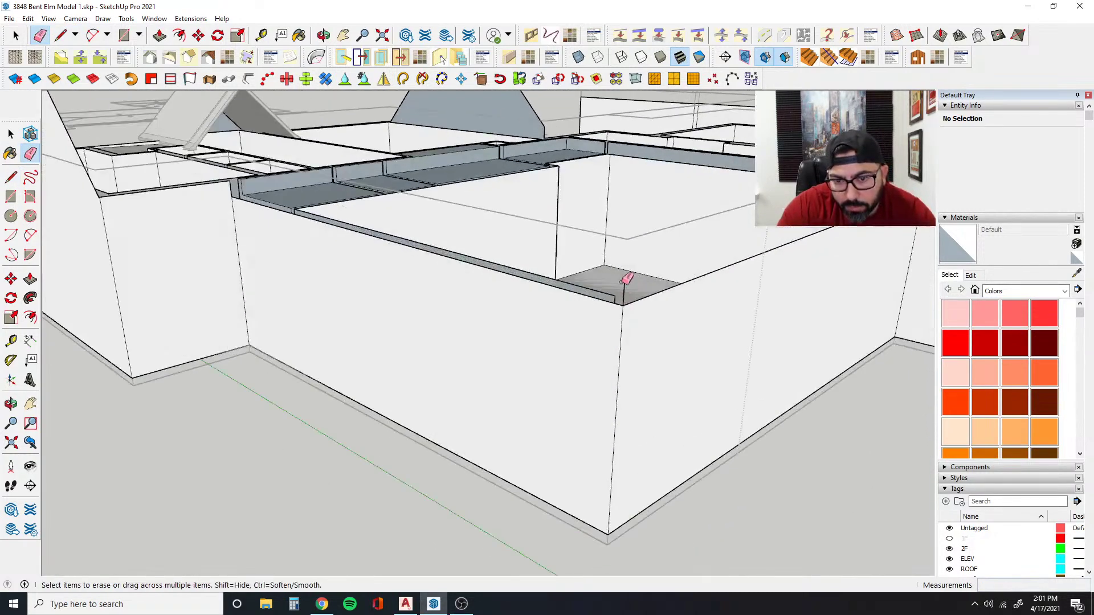
{"action": "key", "text": "ctrl+z"}
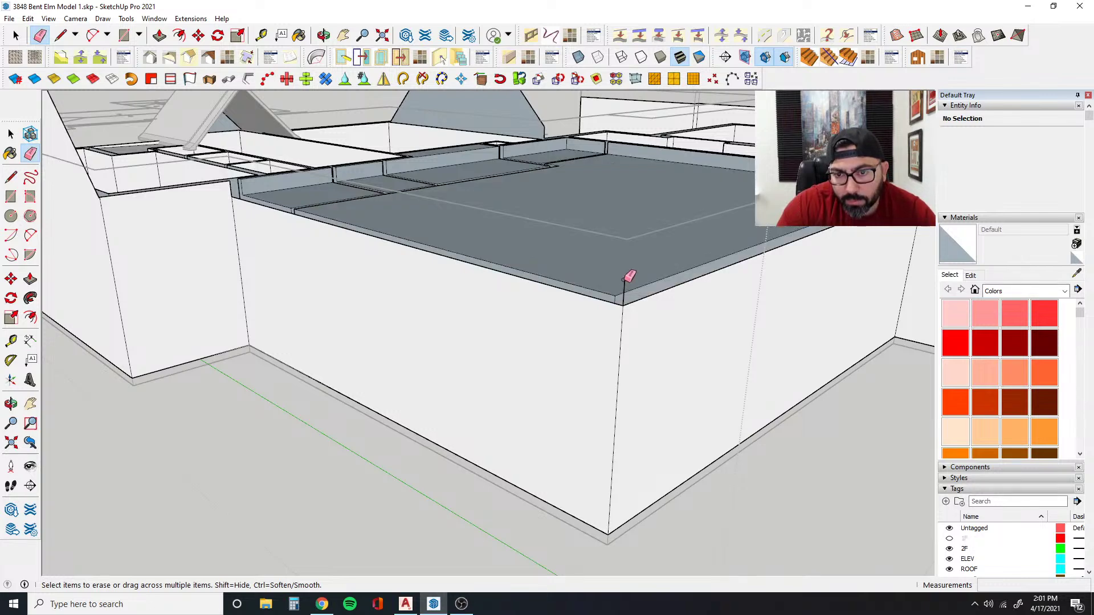
- Close the walls group and draw a separate 32' 6" by 29' 11" rectangle across the garage wing from corner to opposite corner
{"action": "left_click", "coordinate": [10, 134]}
{"action": "left_click", "coordinate": [14, 195]}
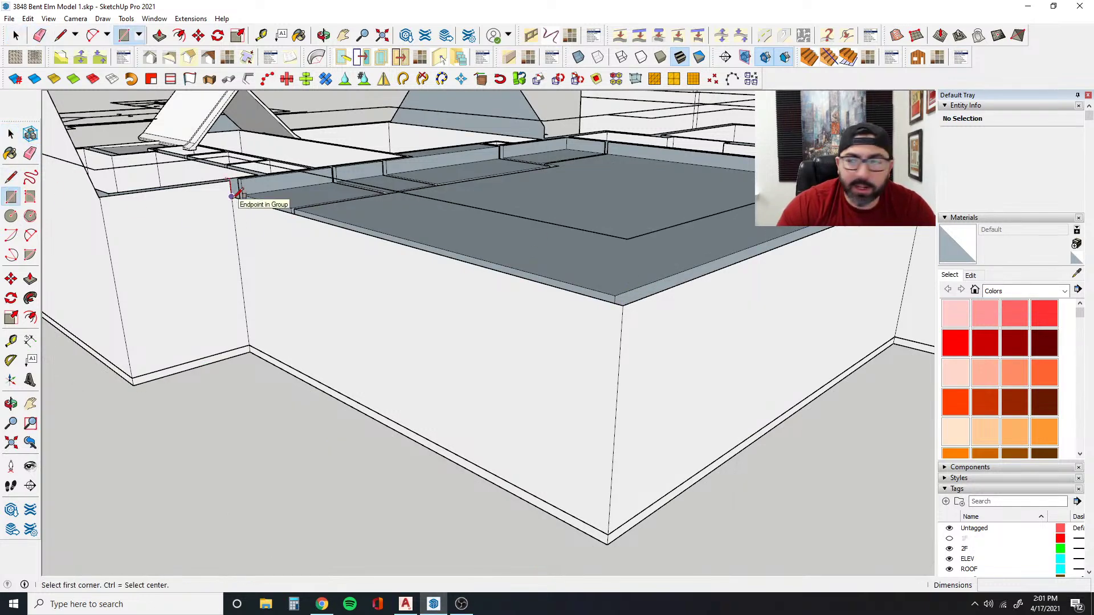
{"action": "left_click", "coordinate": [231, 197]}
{"action": "scroll", "coordinate": [246, 197], "scroll_direction": "down", "scroll_amount": 2}
{"action": "middle_click_drag", "start_coordinate": [615, 245], "coordinate": [505, 282]}
{"action": "scroll", "coordinate": [633, 266], "scroll_direction": "up", "scroll_amount": 2}
{"action": "left_click", "coordinate": [684, 231]}
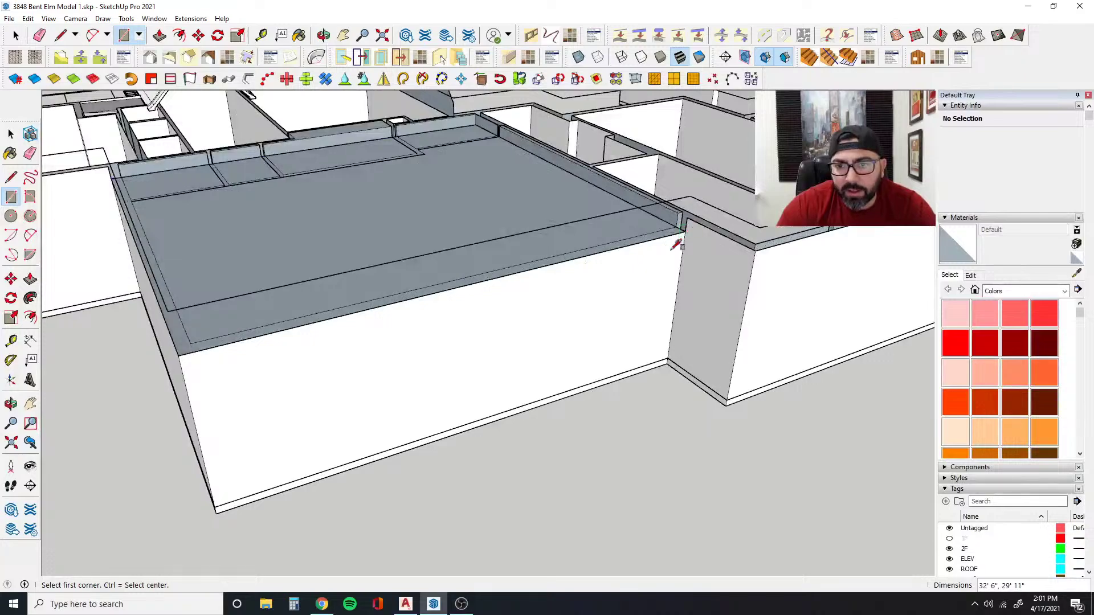
- Unhide the hidden roof geometry, including the main gable roof beside the garage wing
{"action": "scroll", "coordinate": [627, 262], "scroll_direction": "down", "scroll_amount": 5}
{"action": "scroll", "coordinate": [569, 411], "scroll_direction": "up", "scroll_amount": 5}
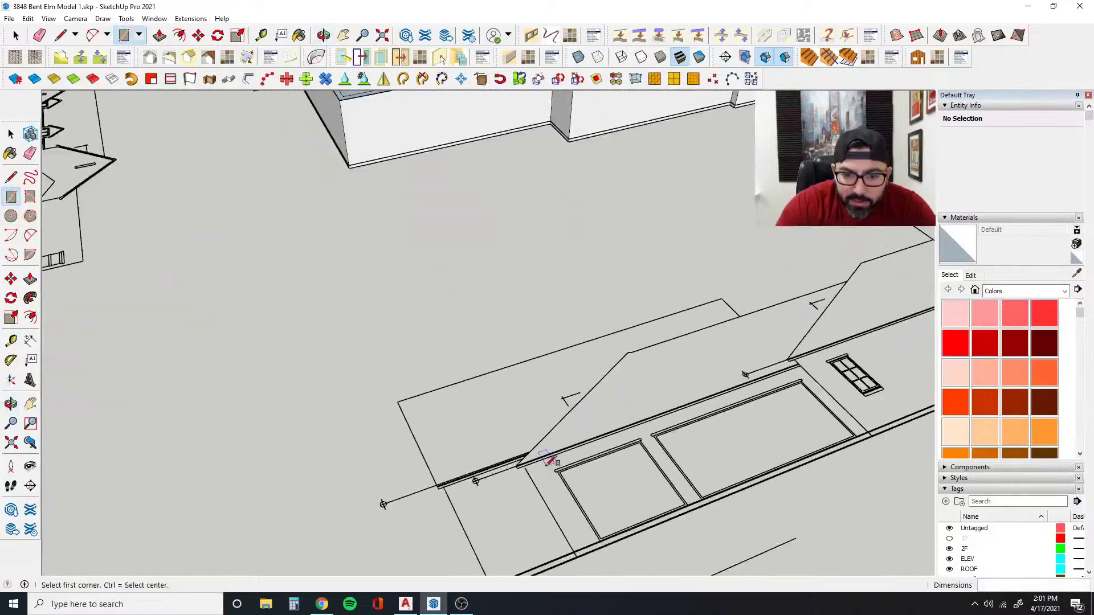
{"action": "scroll", "coordinate": [547, 460], "scroll_direction": "up", "scroll_amount": 2}
{"action": "scroll", "coordinate": [525, 456], "scroll_direction": "down", "scroll_amount": 6}
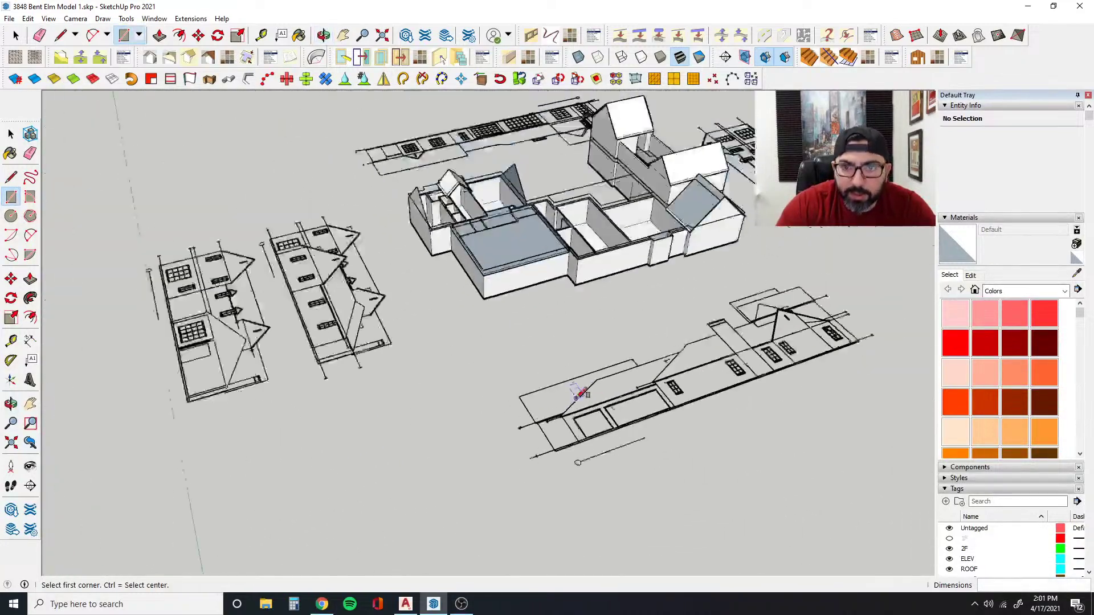
{"action": "middle_click_drag", "start_coordinate": [572, 336], "coordinate": [453, 364]}
{"action": "scroll", "coordinate": [539, 285], "scroll_direction": "up", "scroll_amount": 3}
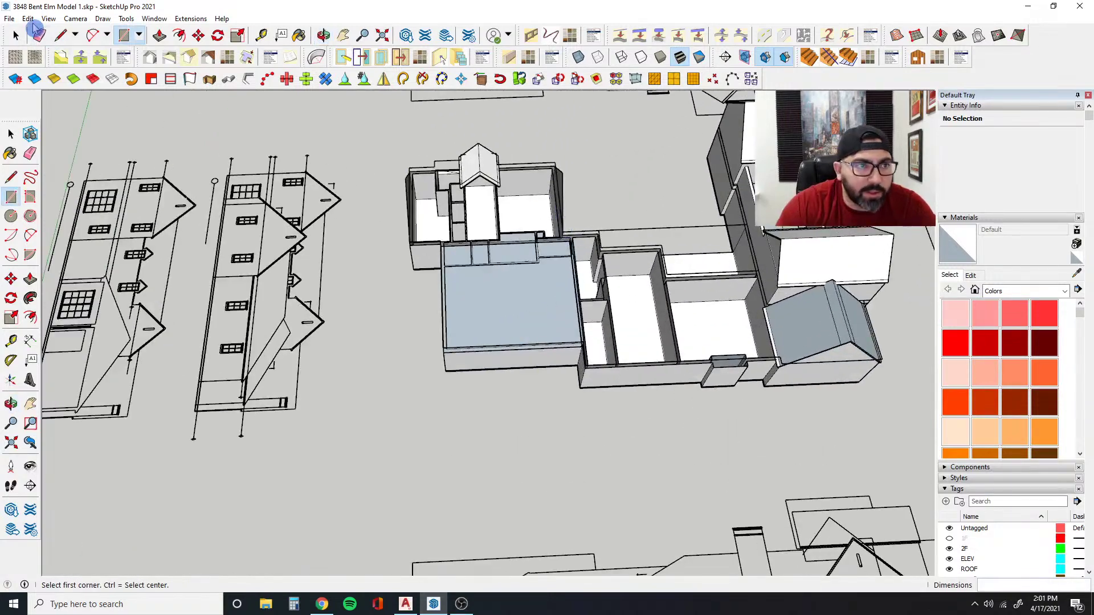
{"action": "left_click", "coordinate": [29, 18]}
{"action": "mouse_move", "coordinate": [68, 195]}
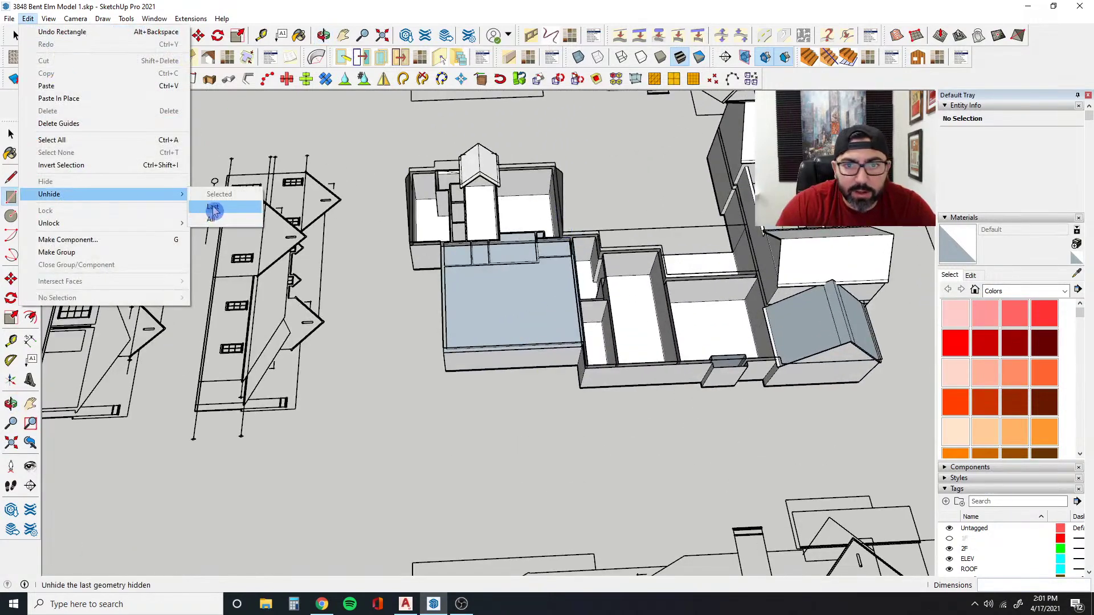
{"action": "left_click", "coordinate": [213, 209]}
{"action": "left_click", "coordinate": [28, 19]}
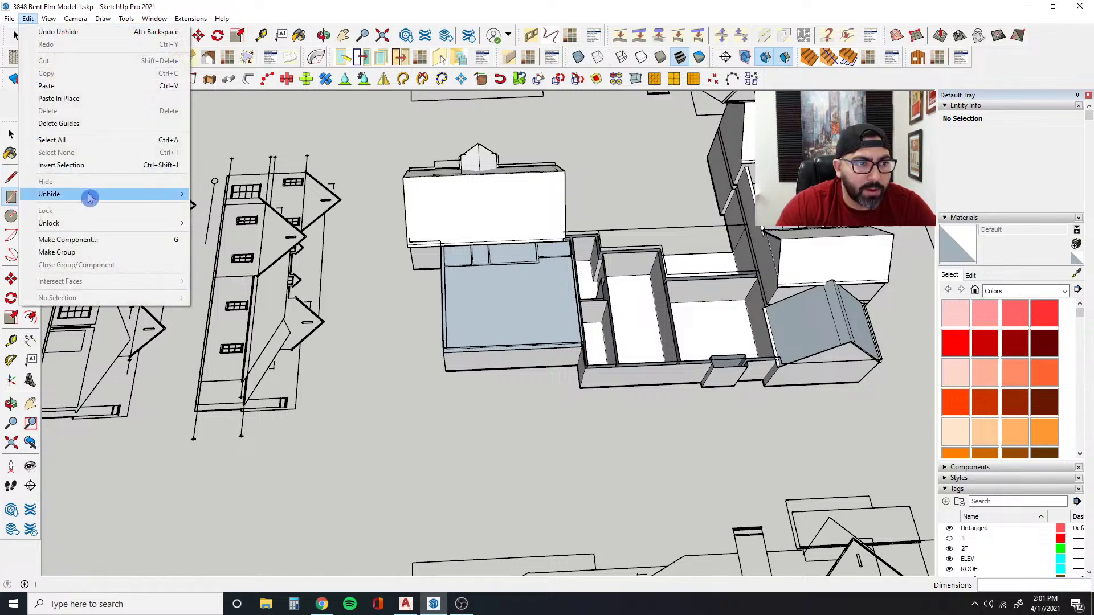
{"action": "mouse_move", "coordinate": [88, 195]}
{"action": "left_click", "coordinate": [214, 216]}
- Examine the roof plan drawing and compare it with the model around the garage wing and the adjoining middle wing
{"action": "scroll", "coordinate": [539, 255], "scroll_direction": "down", "scroll_amount": 8}
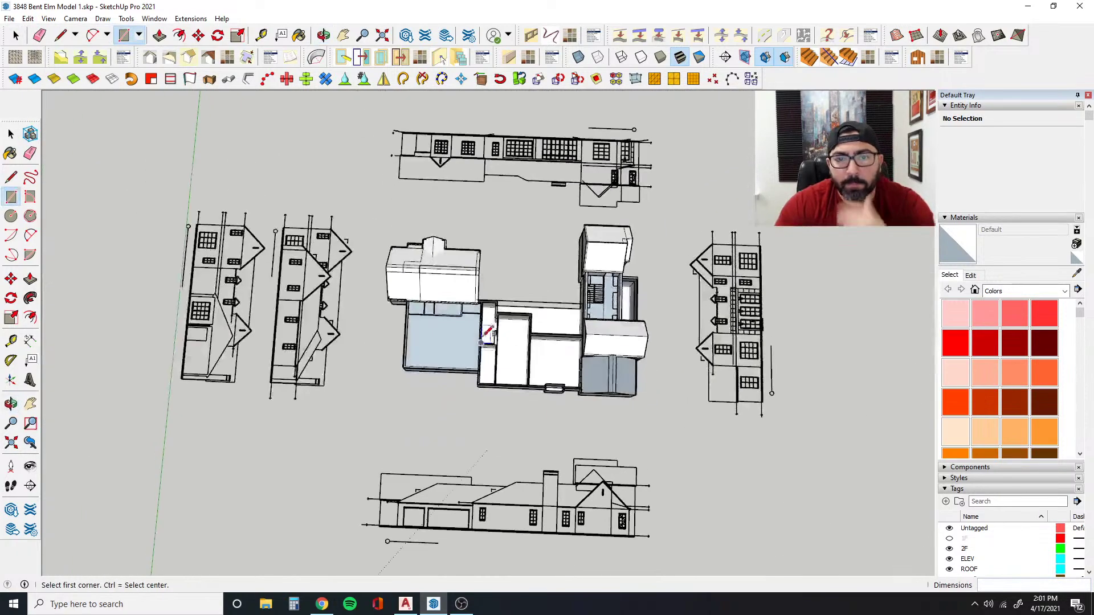
{"action": "scroll", "coordinate": [477, 237], "scroll_direction": "down", "scroll_amount": 2}
{"action": "middle_click_drag", "start_coordinate": [523, 237], "coordinate": [485, 221]}
{"action": "scroll", "coordinate": [465, 182], "scroll_direction": "up", "scroll_amount": 2}
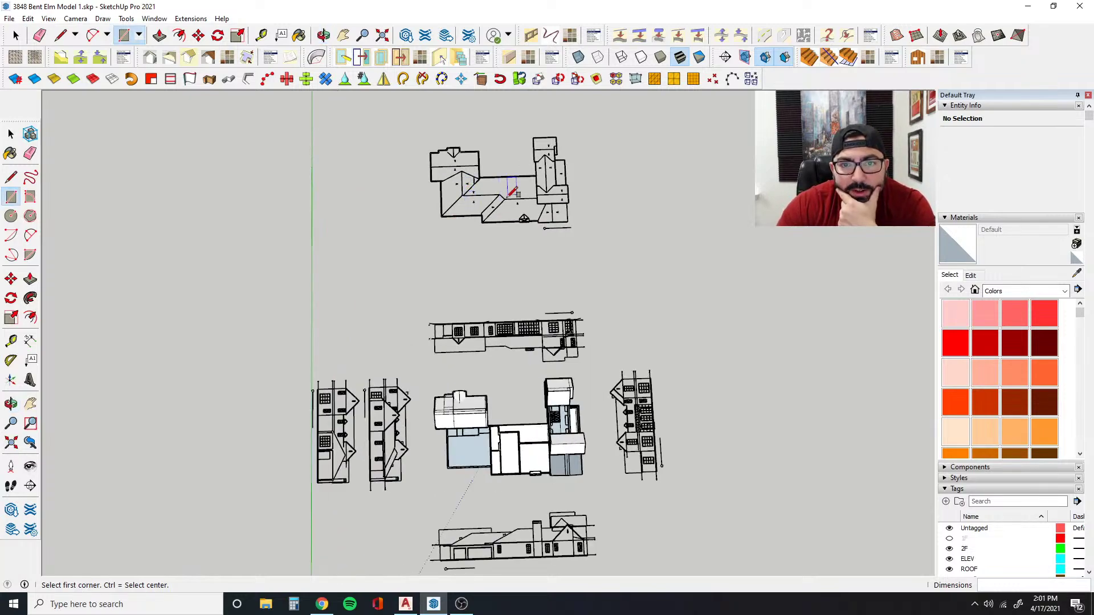
{"action": "scroll", "coordinate": [536, 432], "scroll_direction": "up", "scroll_amount": 3}
{"action": "middle_click_drag", "start_coordinate": [541, 376], "coordinate": [541, 319]}
{"action": "scroll", "coordinate": [532, 399], "scroll_direction": "up", "scroll_amount": 4}
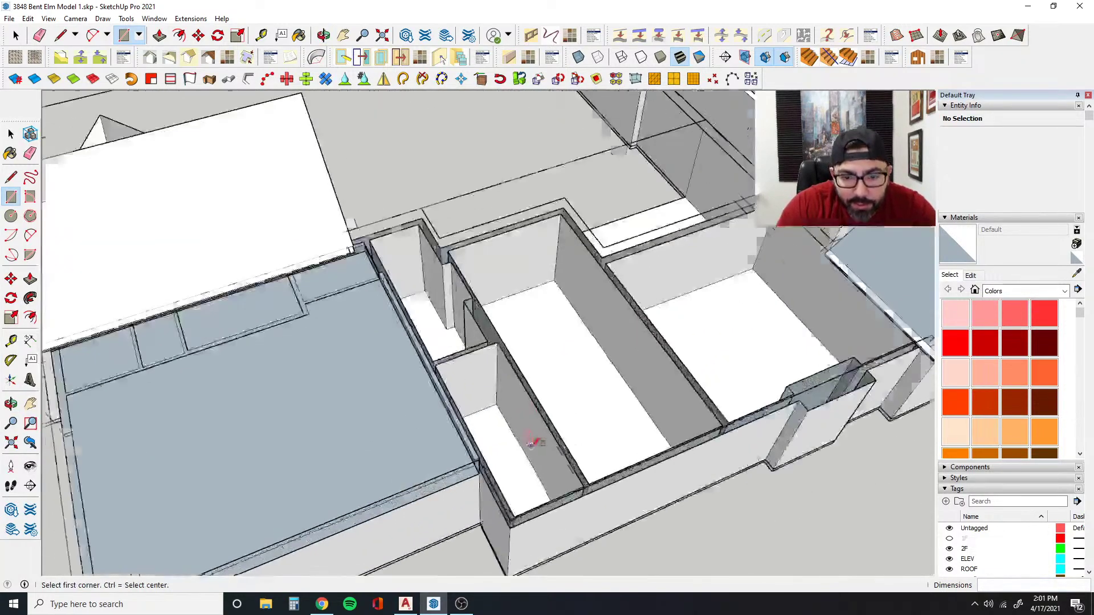
{"action": "middle_click_drag", "start_coordinate": [337, 313], "coordinate": [638, 345]}
{"action": "scroll", "coordinate": [575, 319], "scroll_direction": "down", "scroll_amount": 4}
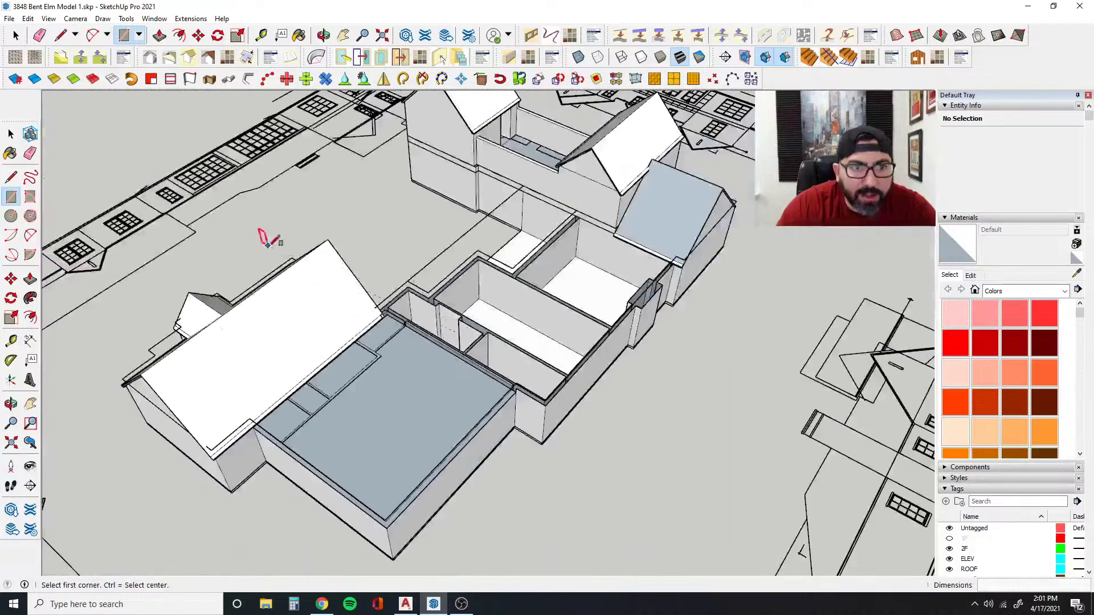
{"action": "middle_click_drag", "start_coordinate": [268, 237], "coordinate": [600, 439], "text": "shift"}
{"action": "middle_click_drag", "start_coordinate": [317, 245], "coordinate": [358, 272], "text": "shift"}
{"action": "middle_click_drag", "start_coordinate": [715, 358], "coordinate": [447, 208], "text": "shift"}
{"action": "middle_click_drag", "start_coordinate": [447, 208], "coordinate": [442, 190]}
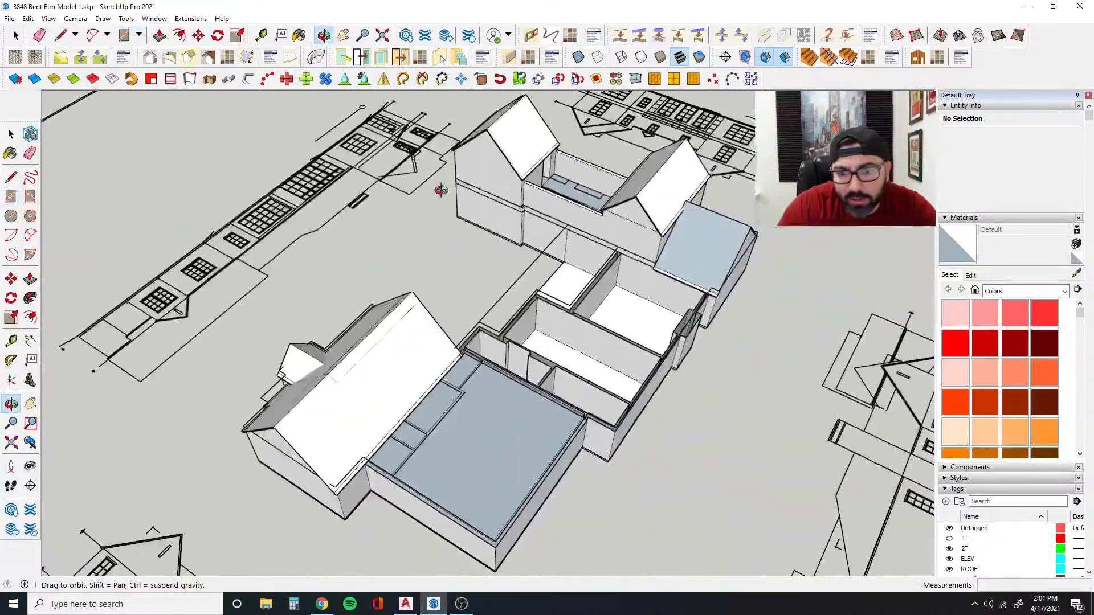
- Hide the gable roof beside the garage wing to expose the wall tops beneath it
{"action": "left_click", "coordinate": [7, 132]}
{"action": "middle_click_drag", "start_coordinate": [399, 342], "coordinate": [433, 296]}
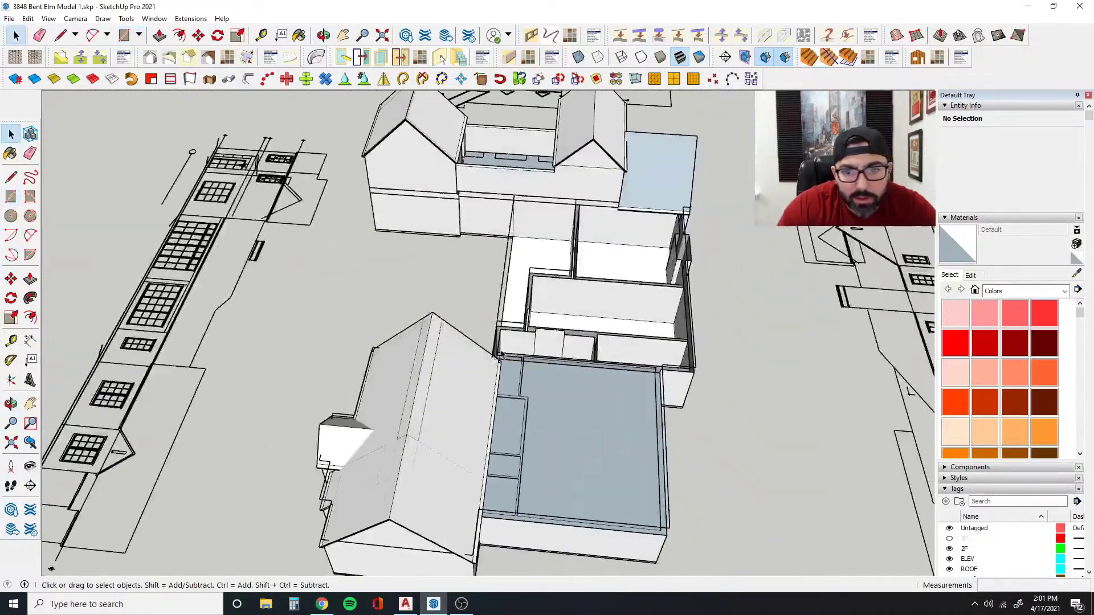
{"action": "right_click", "coordinate": [460, 355]}
{"action": "left_click", "coordinate": [495, 389]}
{"action": "scroll", "coordinate": [542, 391], "scroll_direction": "up", "scroll_amount": 3}
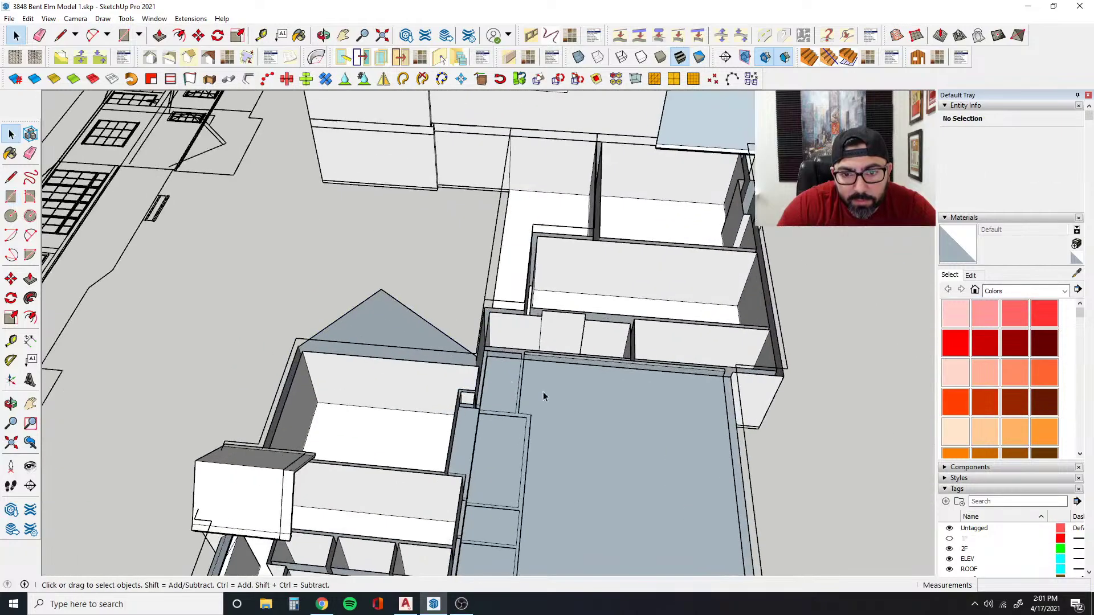
- Make the rectangle over the garage wing, with its edges, into a group and open that group for editing
{"action": "left_click", "coordinate": [584, 408]}
{"action": "middle_click_drag", "start_coordinate": [583, 408], "coordinate": [587, 357]}
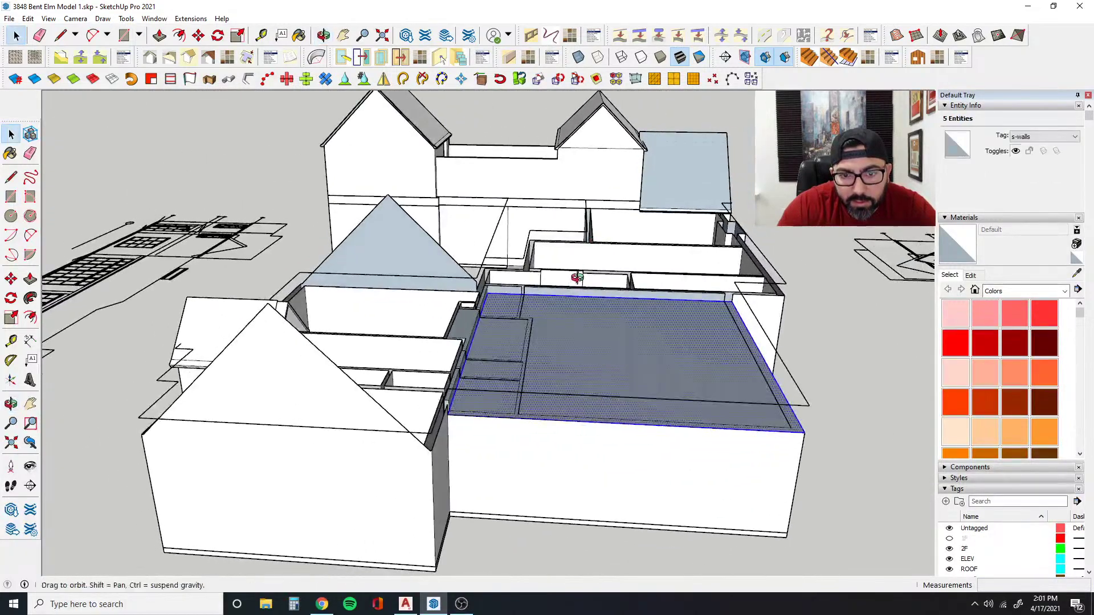
{"action": "right_click", "coordinate": [587, 358]}
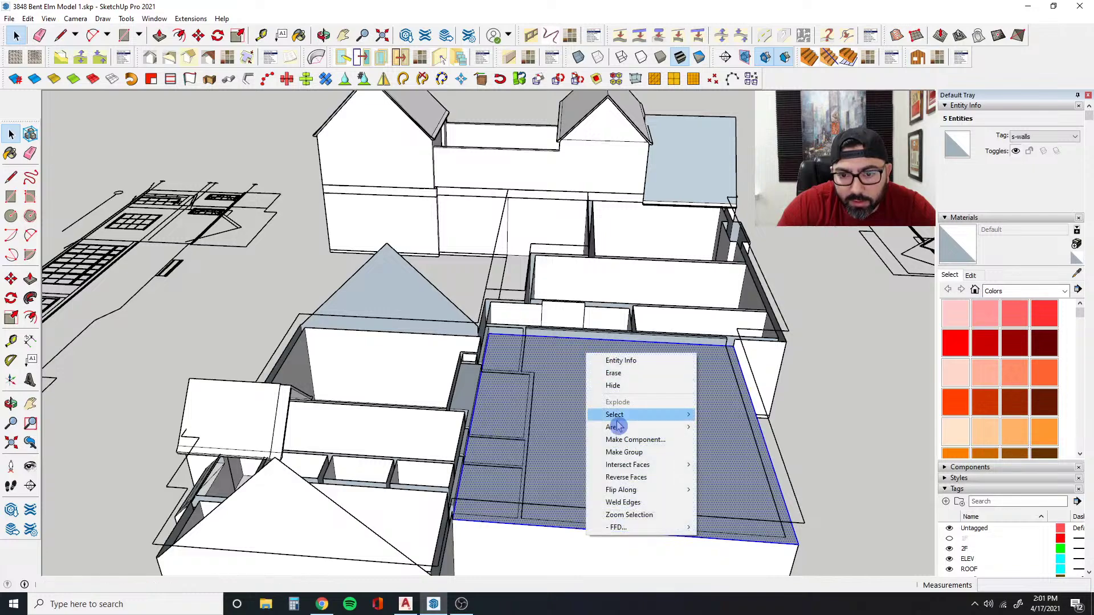
{"action": "left_click", "coordinate": [624, 449]}
{"action": "double_click", "coordinate": [614, 411]}
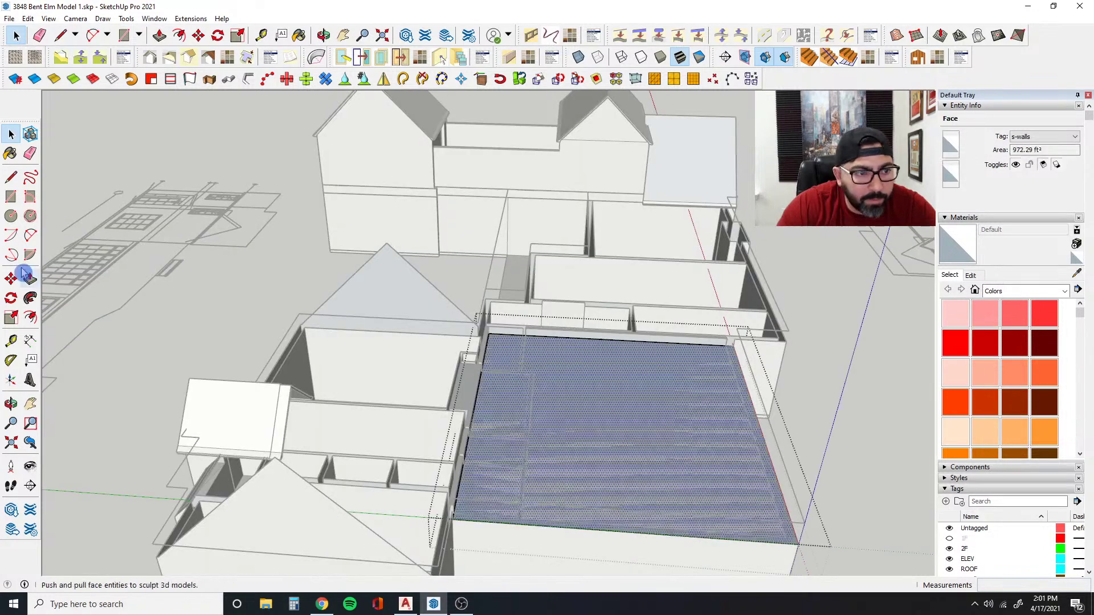
- Move the garage base's 32' 6" edge facing the gable wing outward 1' 2", in line with the adjoining wall corner
{"action": "left_click", "coordinate": [12, 278]}
{"action": "middle_click_drag", "start_coordinate": [365, 388], "coordinate": [463, 406]}
{"action": "scroll", "coordinate": [556, 380], "scroll_direction": "up", "scroll_amount": 6}
{"action": "scroll", "coordinate": [471, 358], "scroll_direction": "up", "scroll_amount": 3}
{"action": "middle_click_drag", "start_coordinate": [470, 358], "coordinate": [395, 363]}
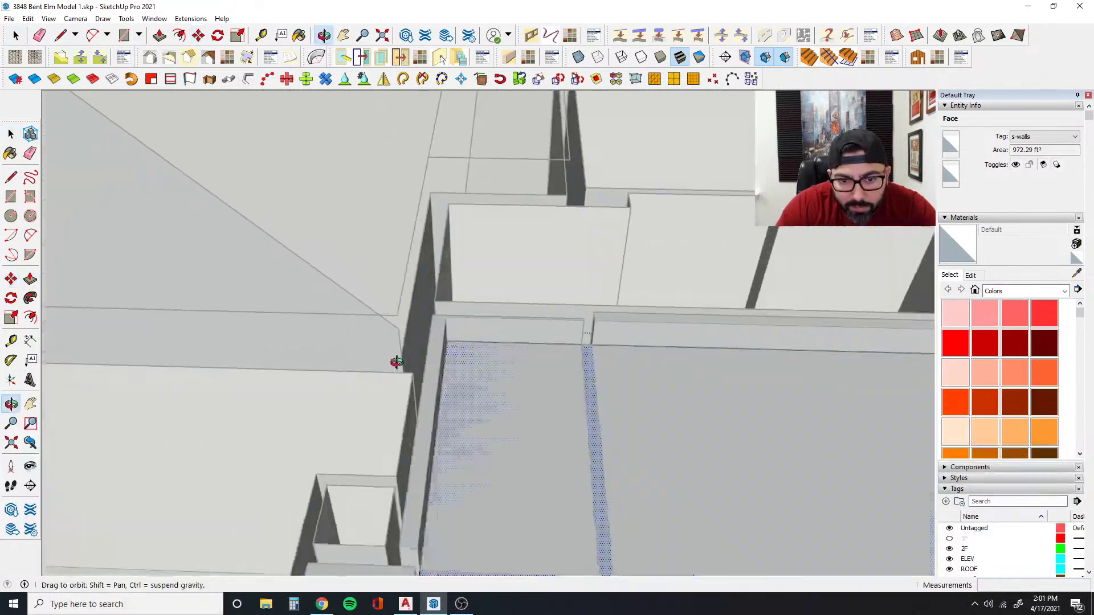
{"action": "left_click", "coordinate": [445, 353]}
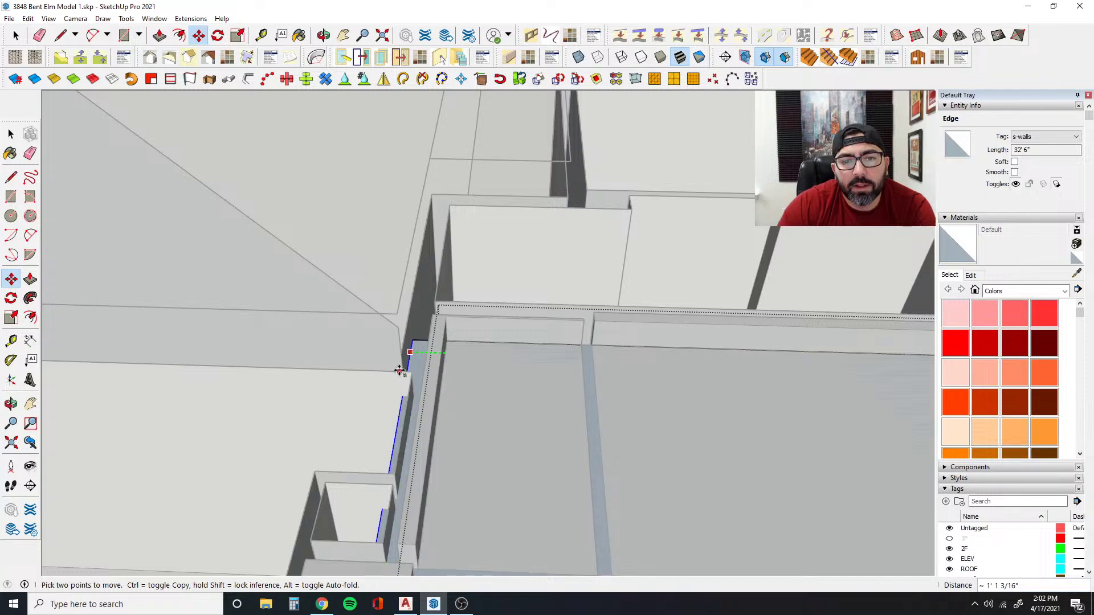
{"action": "left_click", "coordinate": [431, 194]}
{"action": "key", "text": "space"}
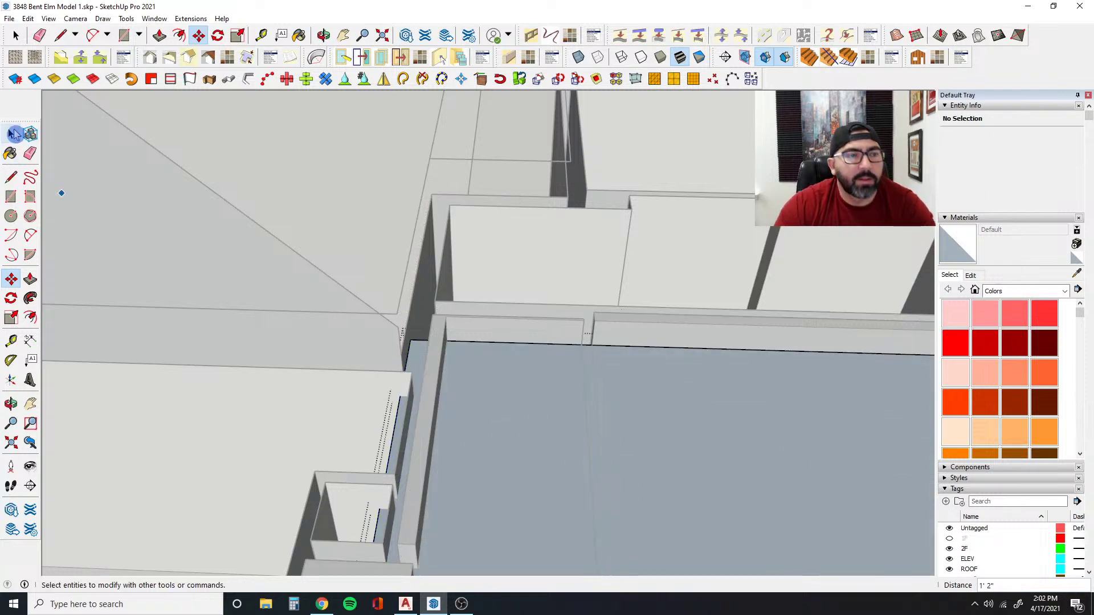
- Draw a 22' 4" by 32' rectangle over the rooms next to the garage wing, inside the roof base group
{"action": "middle_click_drag", "start_coordinate": [60, 190], "coordinate": [142, 341]}
{"action": "scroll", "coordinate": [113, 332], "scroll_direction": "up", "scroll_amount": 2}
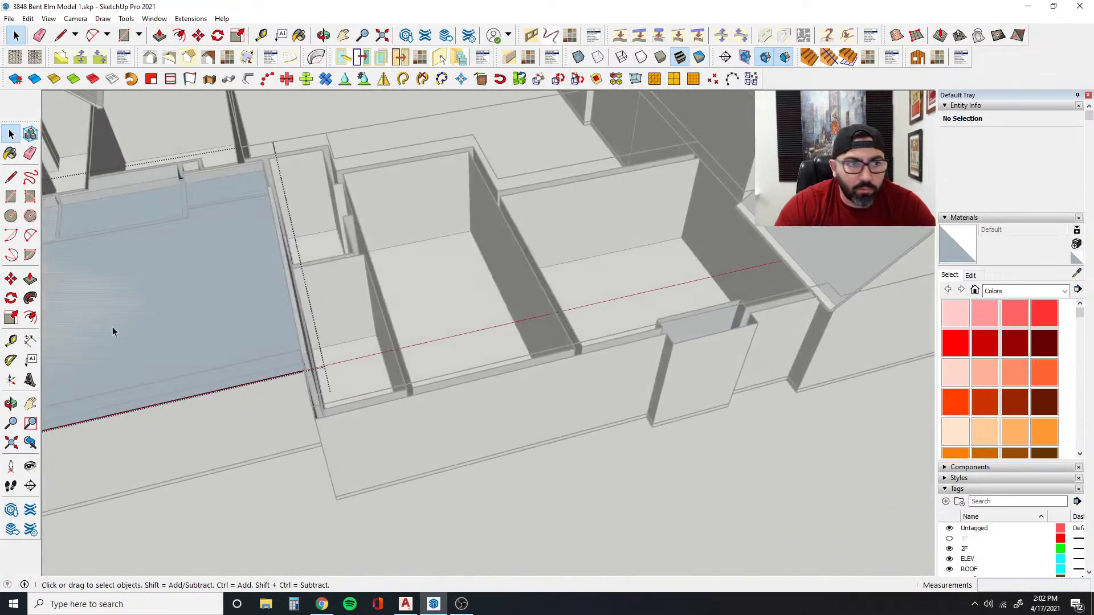
{"action": "left_click", "coordinate": [10, 200]}
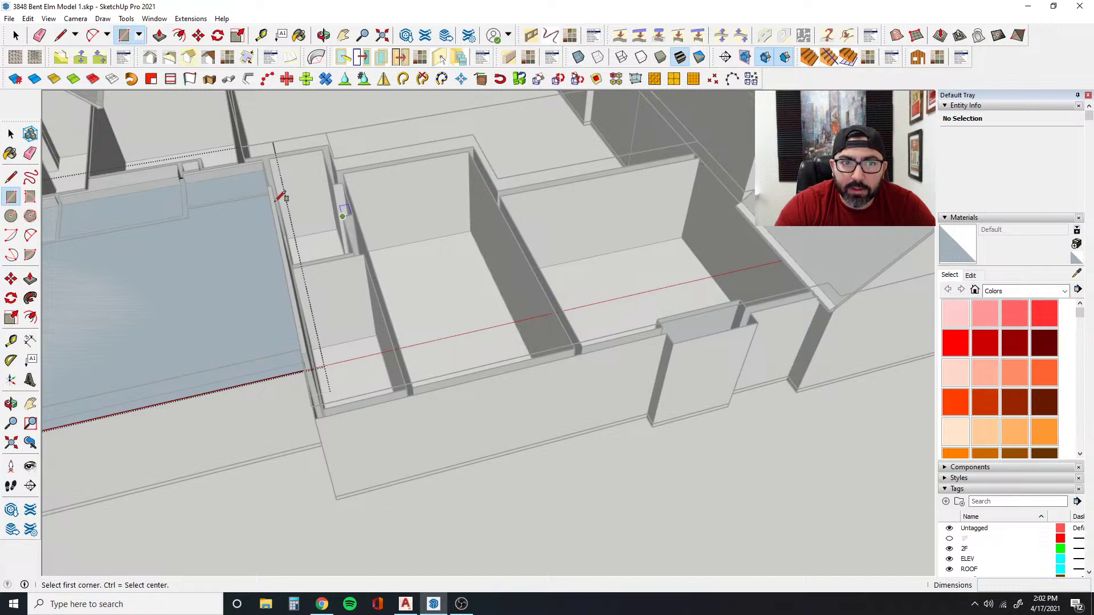
{"action": "middle_click_drag", "start_coordinate": [280, 196], "coordinate": [394, 146]}
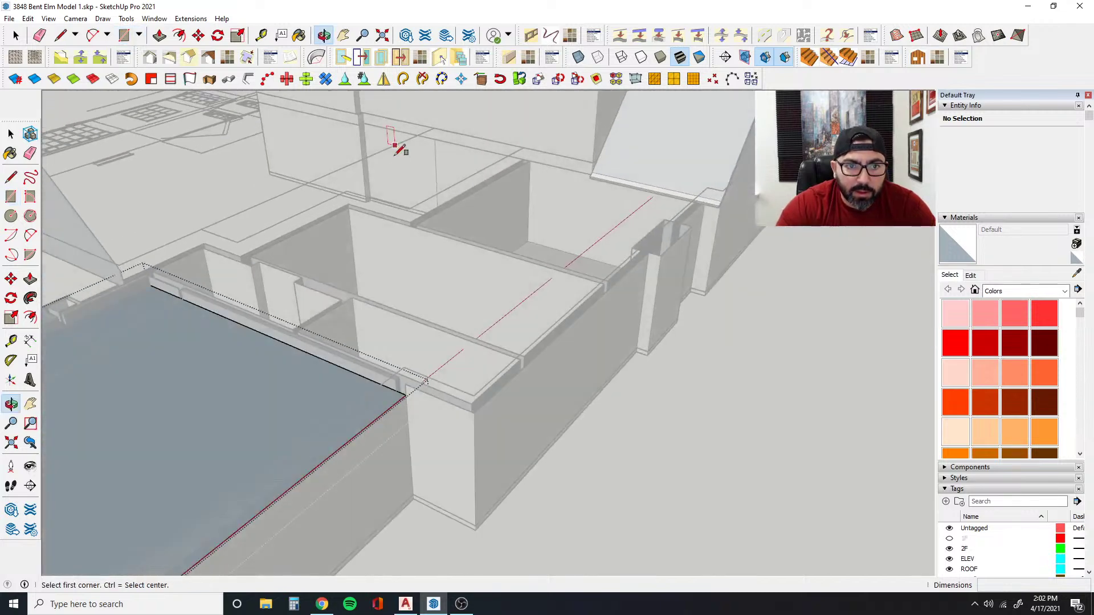
{"action": "left_click", "coordinate": [348, 203]}
{"action": "left_click", "coordinate": [476, 412]}
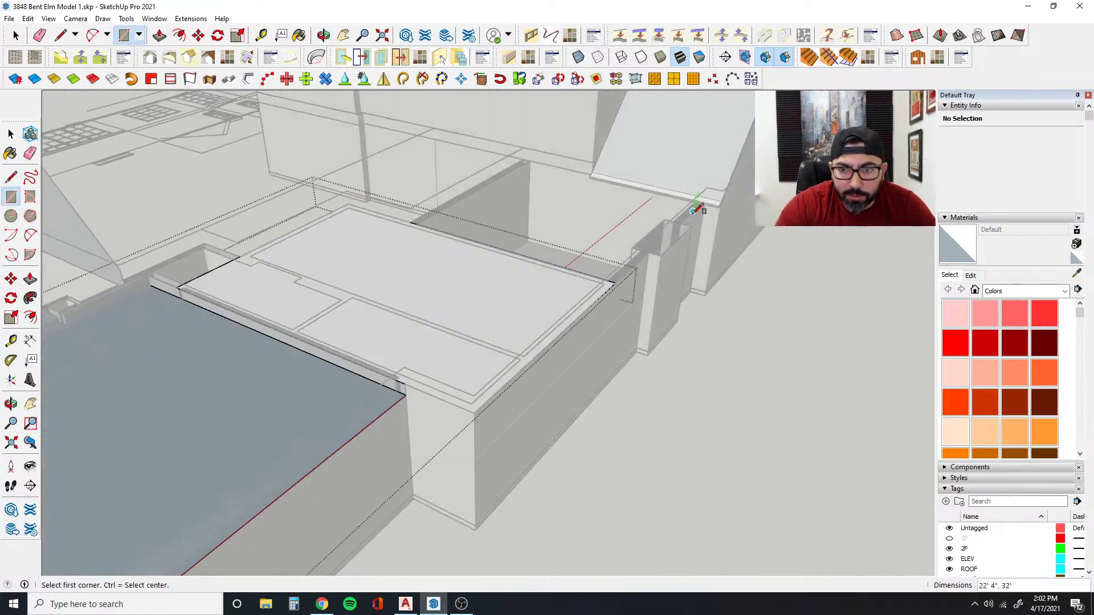
- Try to hide the gable roof group at the far front wing, and reopen the roof base group for editing
{"action": "scroll", "coordinate": [694, 211], "scroll_direction": "up", "scroll_amount": 3}
{"action": "left_click", "coordinate": [11, 134]}
{"action": "middle_click_drag", "start_coordinate": [601, 246], "coordinate": [533, 316], "text": "shift"}
{"action": "left_click", "coordinate": [621, 201]}
{"action": "right_click", "coordinate": [621, 200]}
{"action": "left_click", "coordinate": [644, 242]}
{"action": "double_click", "coordinate": [365, 429]}
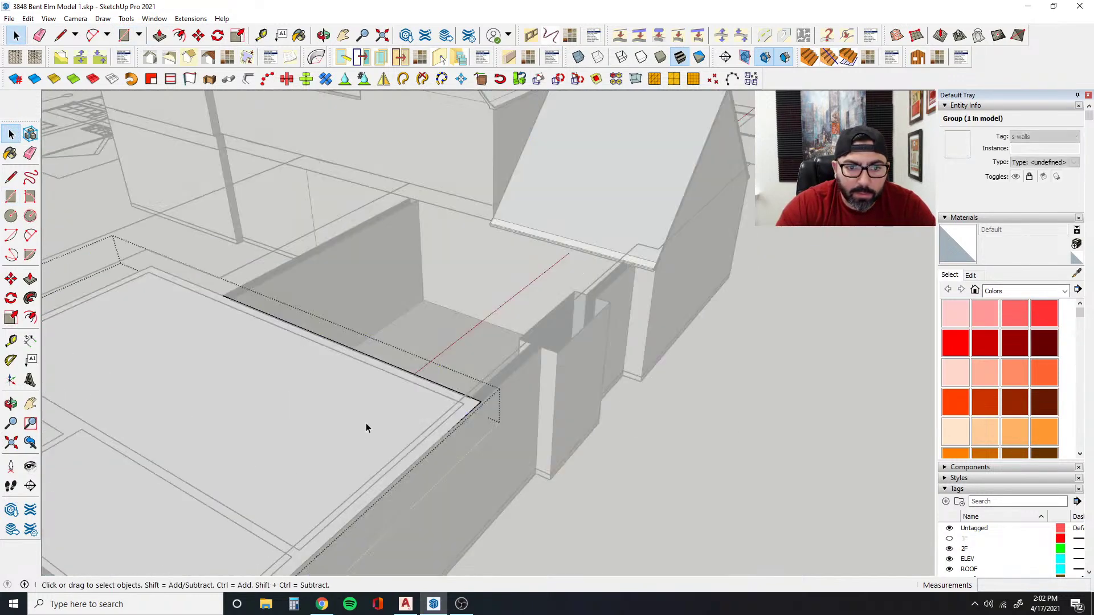
{"action": "scroll", "coordinate": [284, 384], "scroll_direction": "down", "scroll_amount": 3}
{"action": "middle_click_drag", "start_coordinate": [284, 384], "coordinate": [439, 341], "text": "shift"}
{"action": "left_click", "coordinate": [436, 342]}
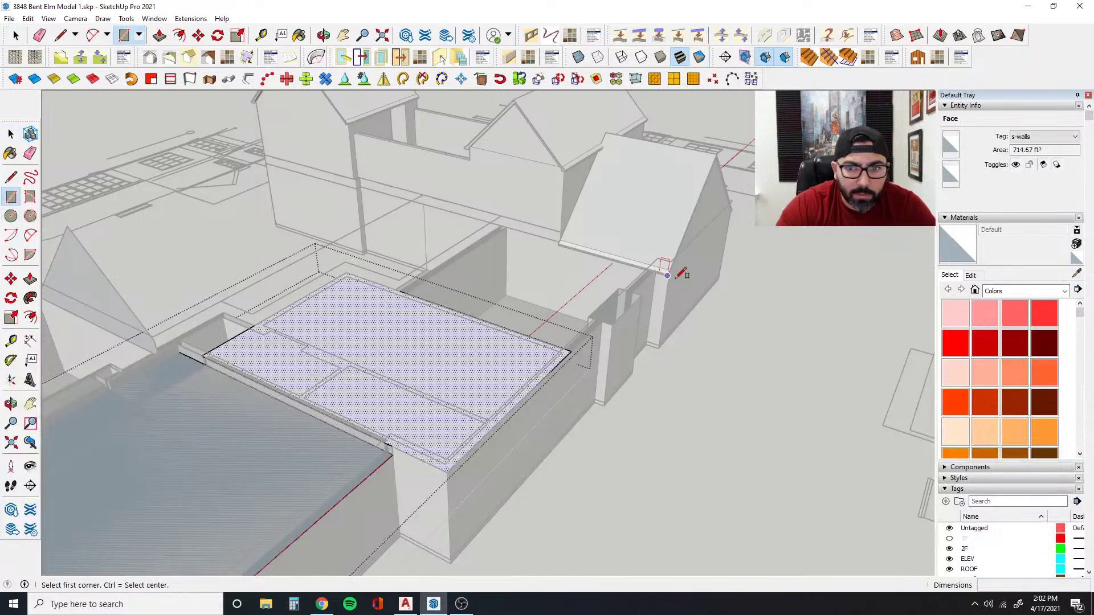
{"action": "scroll", "coordinate": [682, 273], "scroll_direction": "up", "scroll_amount": 2}
{"action": "middle_click_drag", "start_coordinate": [645, 269], "coordinate": [521, 193]}
{"action": "scroll", "coordinate": [606, 245], "scroll_direction": "up", "scroll_amount": 5}
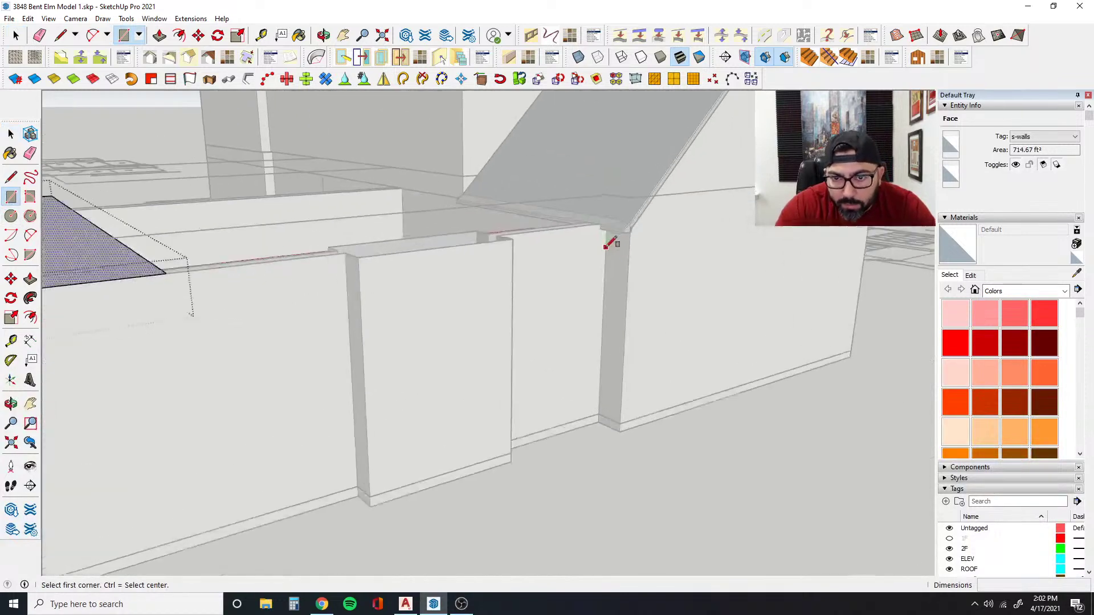
- Close the roof base group, then unlock and hide the gable roof group at the far front wing
{"action": "left_click", "coordinate": [25, 135]}
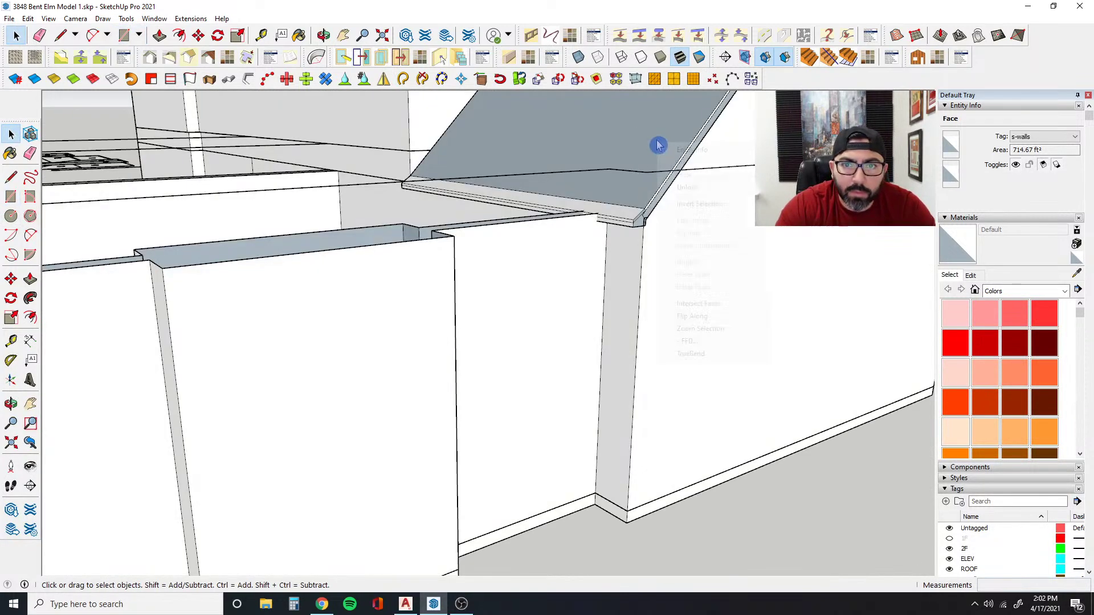
{"action": "right_click", "coordinate": [657, 145]}
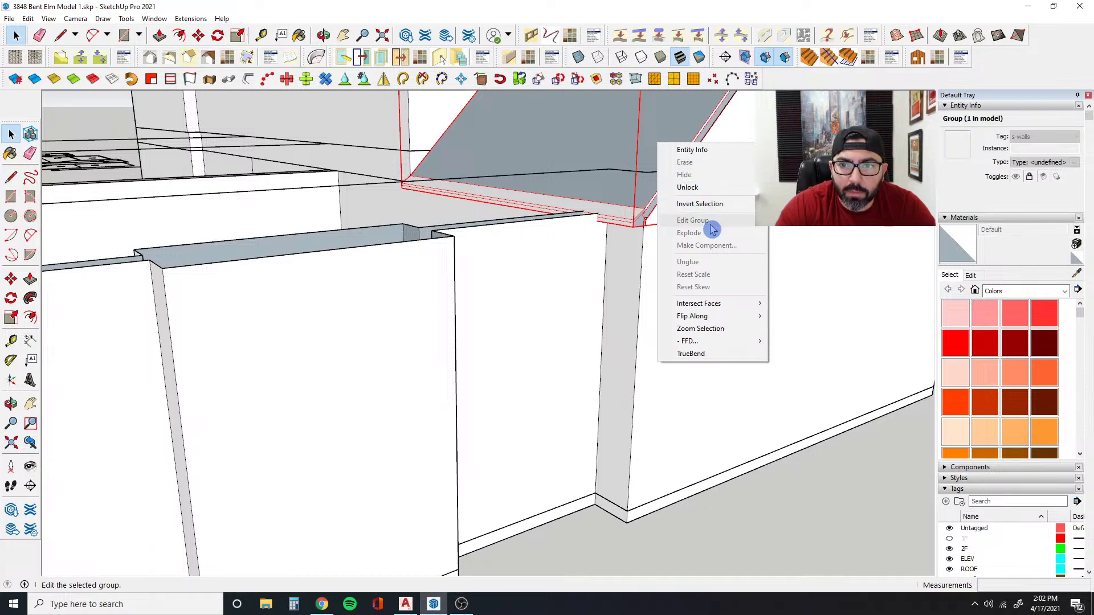
{"action": "right_click", "coordinate": [626, 150]}
{"action": "left_click", "coordinate": [676, 193]}
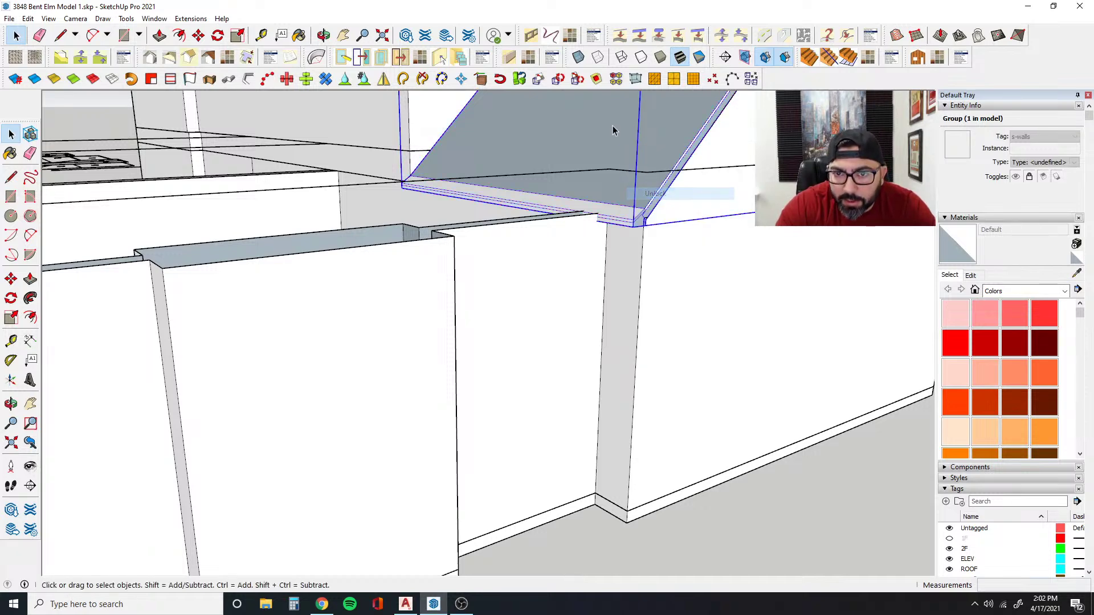
{"action": "right_click", "coordinate": [613, 127]}
{"action": "left_click", "coordinate": [655, 158]}
- Reopen the roof base group and draw a 32' by 22' 6" rectangle from the far front wing's wall corner to the previous rectangle
{"action": "middle_click_drag", "start_coordinate": [655, 158], "coordinate": [611, 274]}
{"action": "scroll", "coordinate": [559, 265], "scroll_direction": "down", "scroll_amount": 5}
{"action": "double_click", "coordinate": [491, 272]}
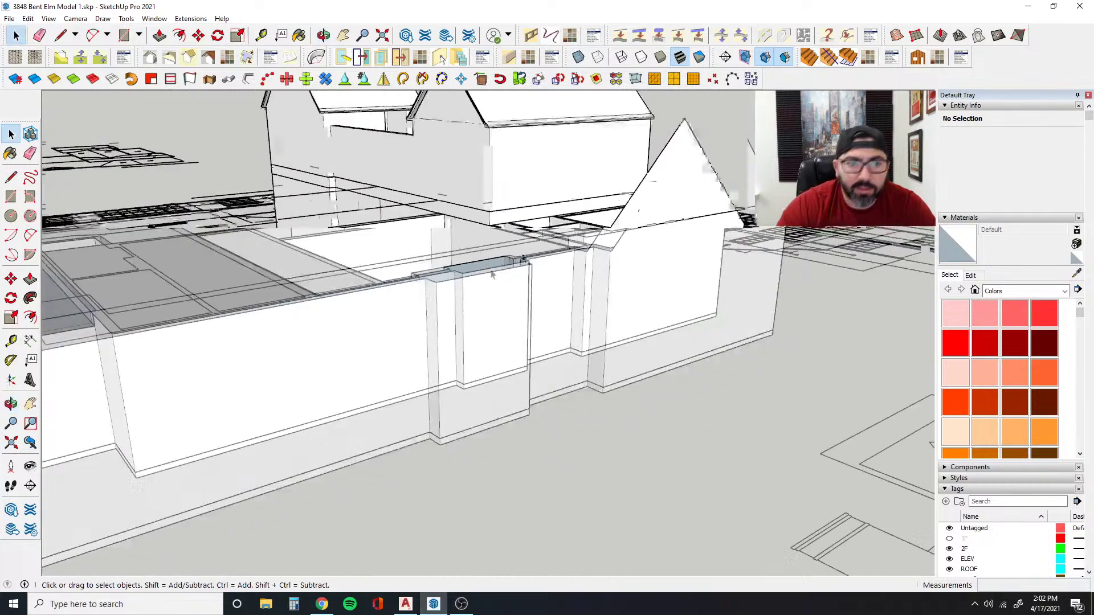
{"action": "left_click", "coordinate": [224, 254]}
{"action": "double_click", "coordinate": [224, 254]}
{"action": "left_click", "coordinate": [8, 196]}
{"action": "scroll", "coordinate": [593, 275], "scroll_direction": "up", "scroll_amount": 3}
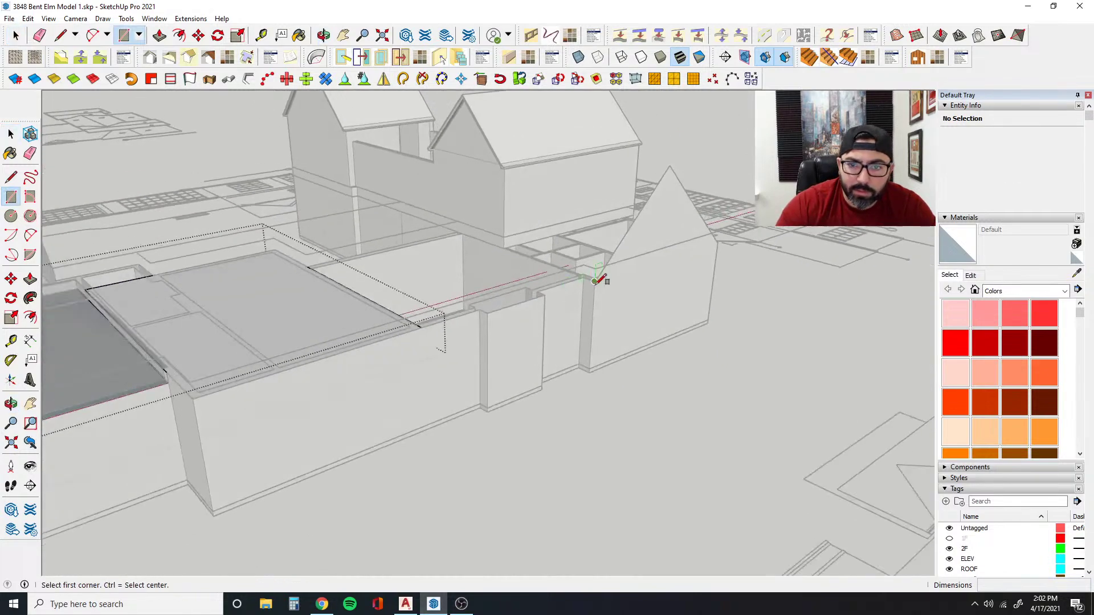
{"action": "left_click", "coordinate": [586, 273]}
{"action": "scroll", "coordinate": [490, 296], "scroll_direction": "up", "scroll_amount": 3}
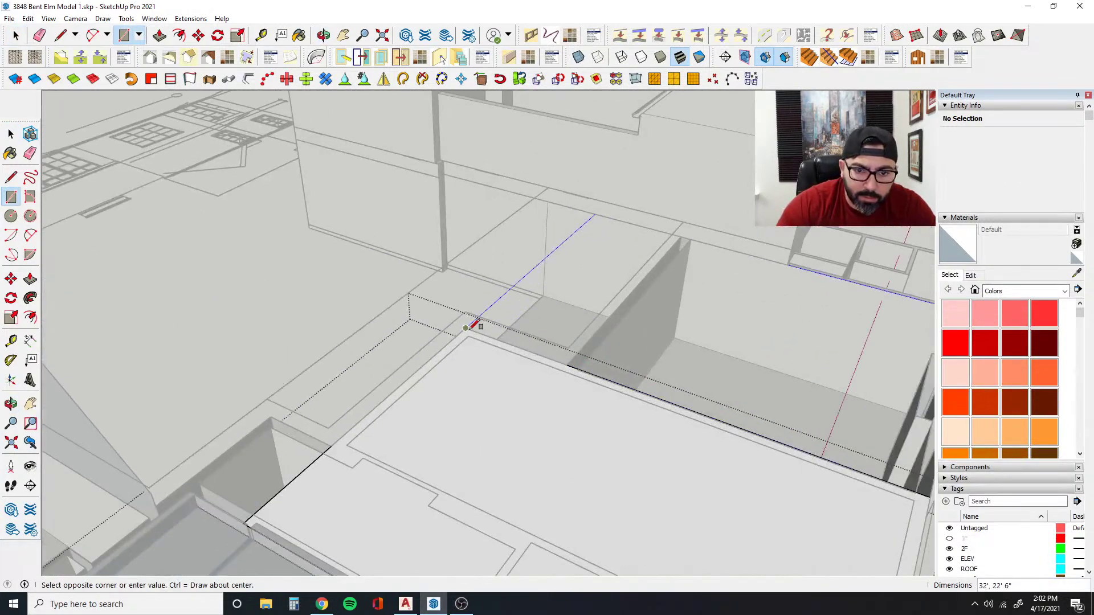
{"action": "left_click", "coordinate": [466, 328]}
- Move the shared rear edge of the two middle-wing rectangles outward 5' 2" to the rear exterior wall
{"action": "middle_click_drag", "start_coordinate": [491, 321], "coordinate": [537, 332]}
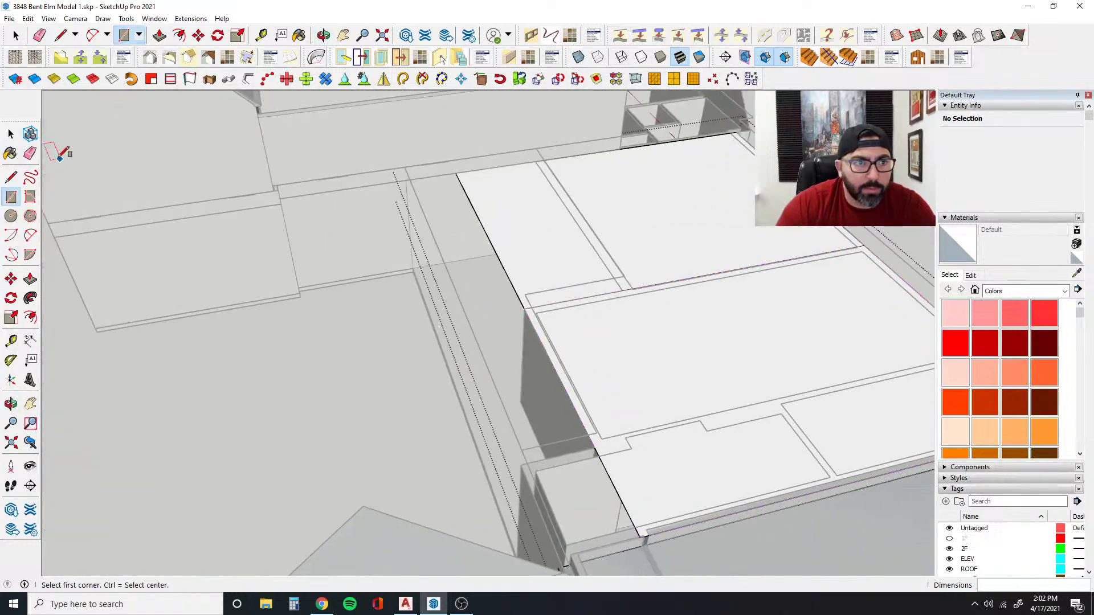
{"action": "left_click", "coordinate": [30, 153]}
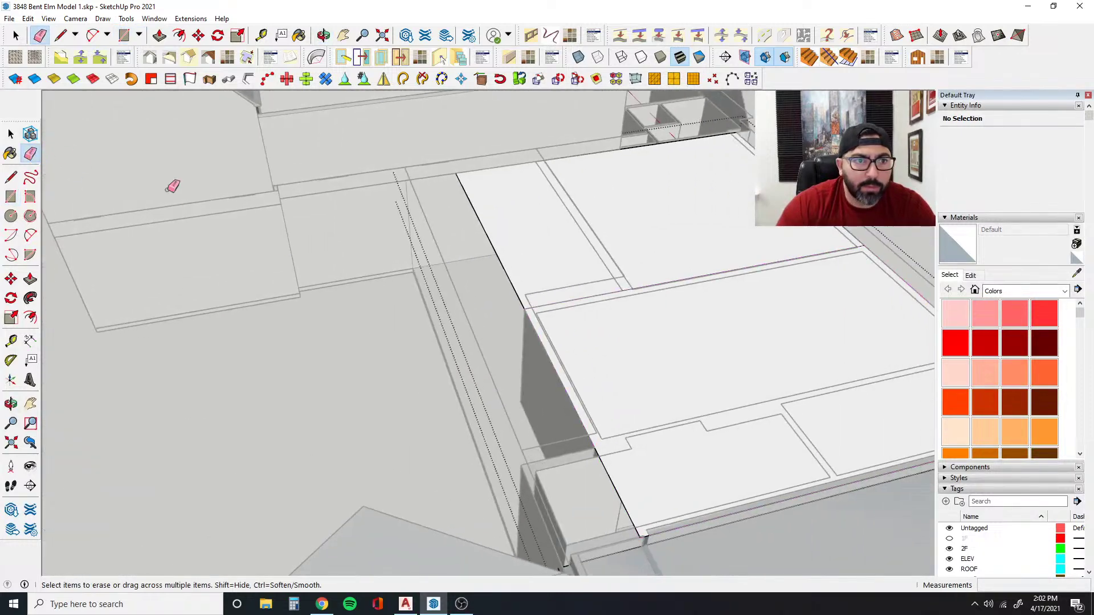
{"action": "left_click", "coordinate": [14, 280]}
{"action": "left_click", "coordinate": [461, 184]}
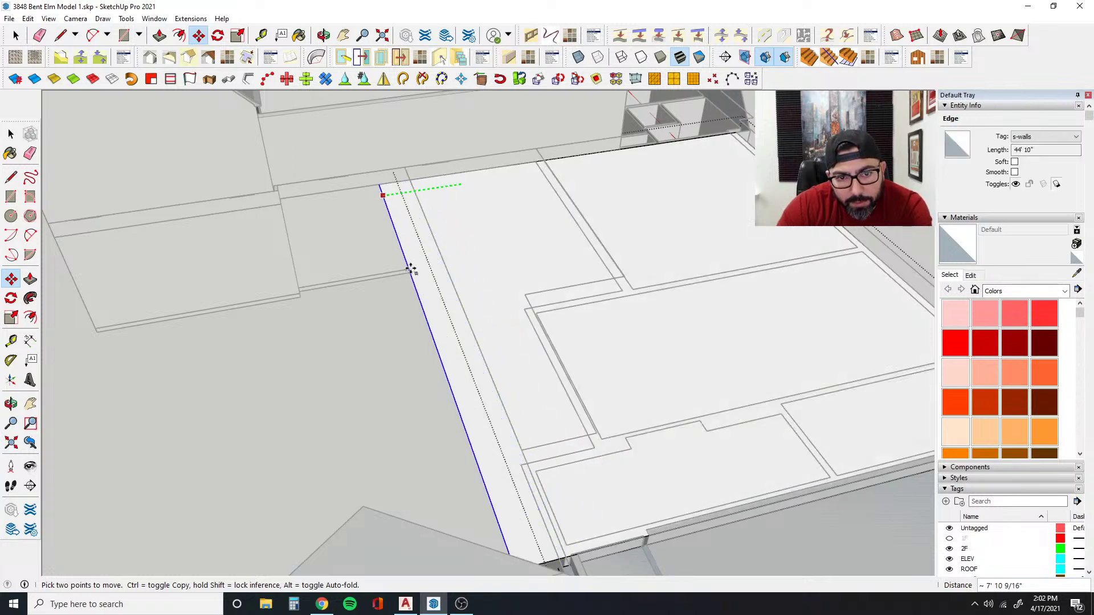
{"action": "middle_click_drag", "start_coordinate": [410, 268], "coordinate": [433, 258]}
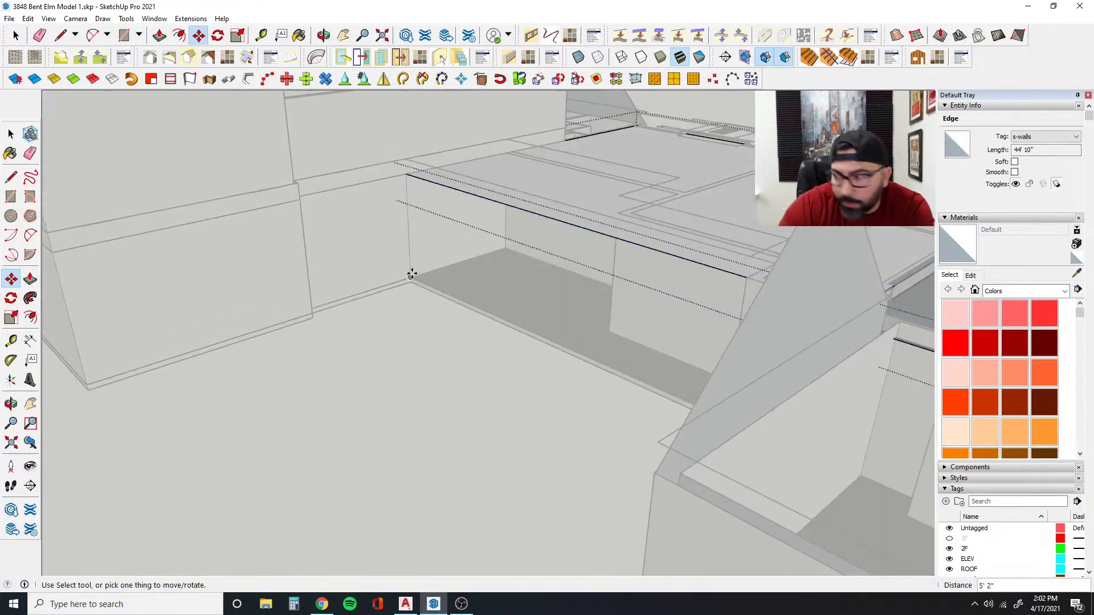
- Reverse the garage rectangle's face in the roof base so its front side points up
{"action": "left_click", "coordinate": [412, 275]}
{"action": "scroll", "coordinate": [416, 260], "scroll_direction": "down", "scroll_amount": 3}
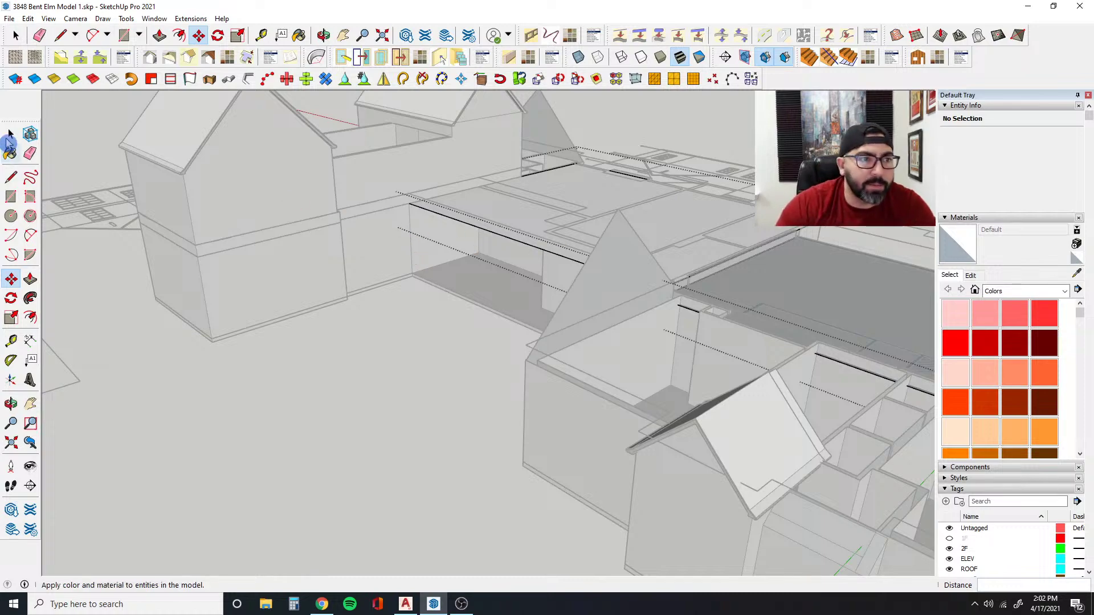
{"action": "left_click", "coordinate": [10, 135]}
{"action": "middle_click_drag", "start_coordinate": [399, 243], "coordinate": [483, 311]}
{"action": "scroll", "coordinate": [585, 252], "scroll_direction": "down", "scroll_amount": 3}
{"action": "scroll", "coordinate": [566, 255], "scroll_direction": "down", "scroll_amount": 3}
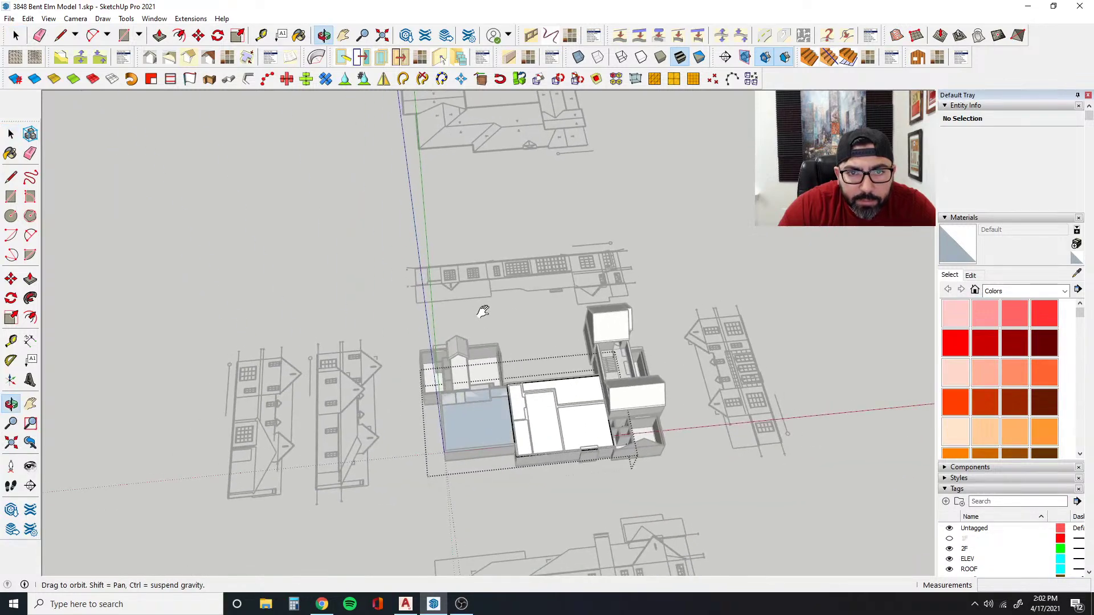
{"action": "scroll", "coordinate": [433, 387], "scroll_direction": "up", "scroll_amount": 6}
{"action": "key", "text": "space"}
{"action": "right_click", "coordinate": [443, 383]}
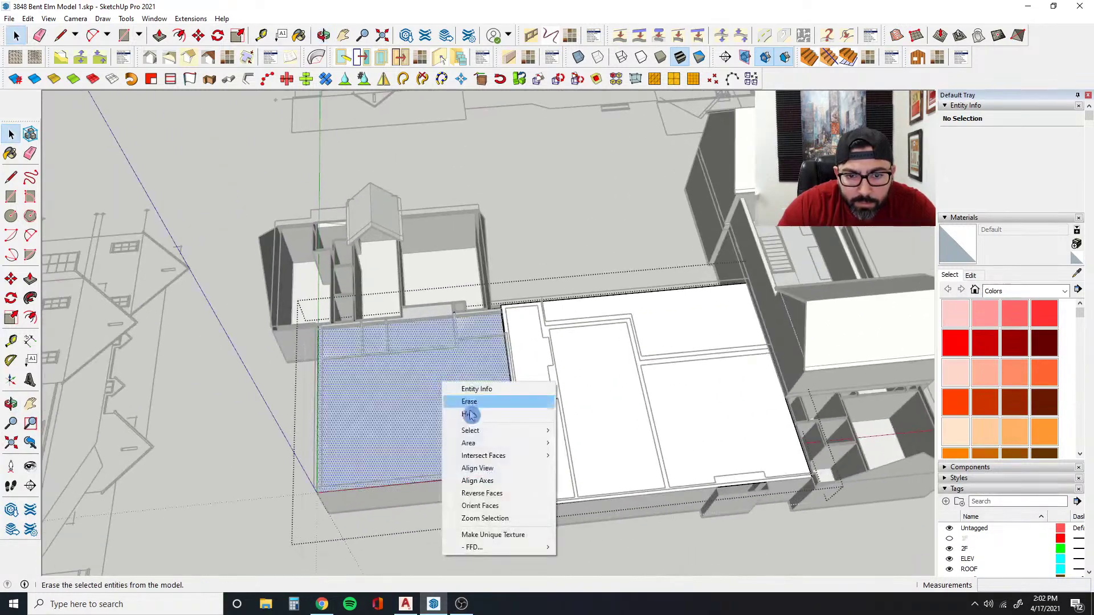
{"action": "left_click", "coordinate": [481, 493]}
- Select both roof base faces and start Instant Roof with the preset style Boxed in w Fascia
{"action": "left_click", "coordinate": [618, 406], "text": "shift"}
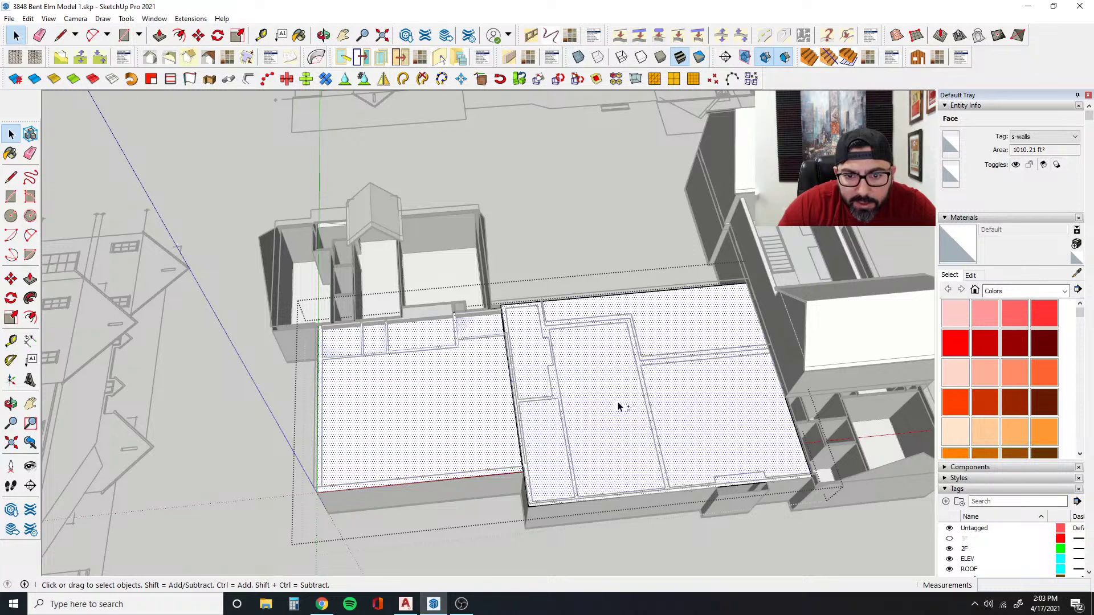
{"action": "left_click", "coordinate": [158, 60]}
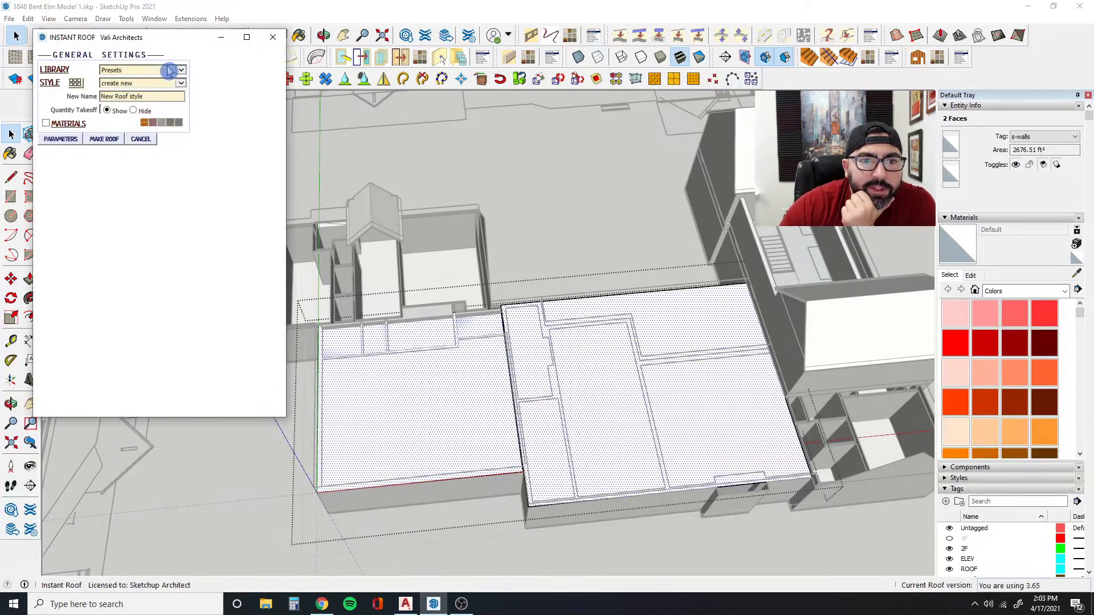
{"action": "left_click_drag", "start_coordinate": [157, 45], "coordinate": [238, 75]}
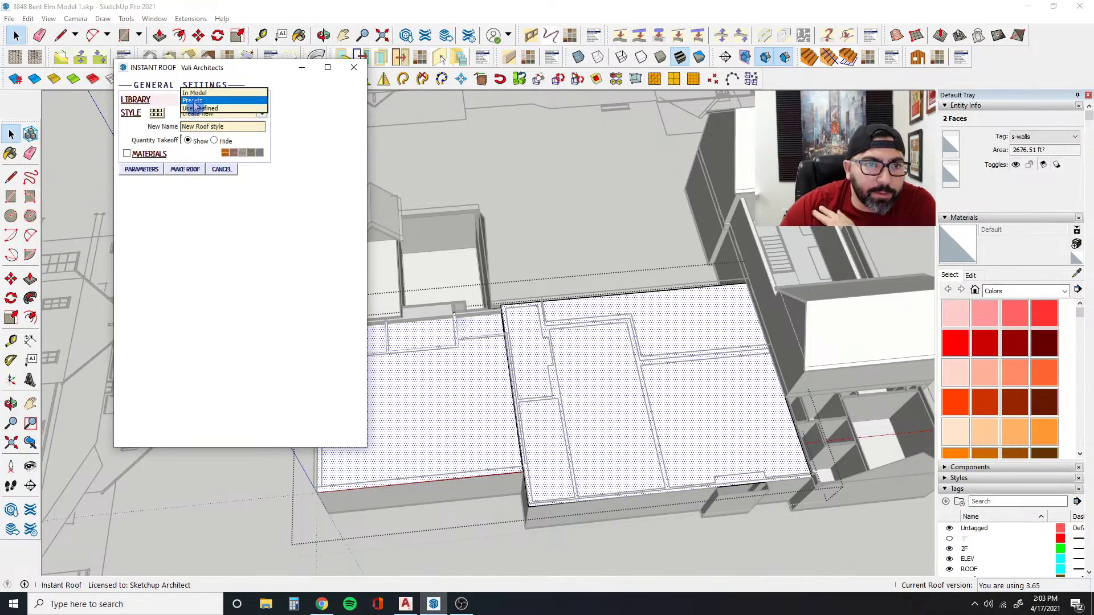
{"action": "left_click", "coordinate": [163, 113]}
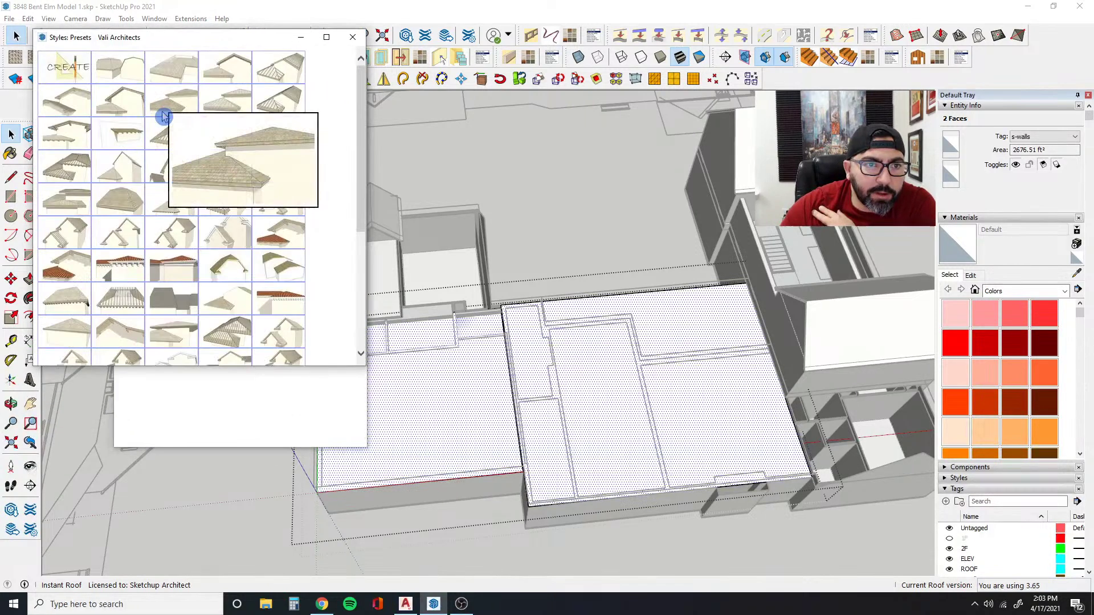
{"action": "left_click", "coordinate": [218, 76]}
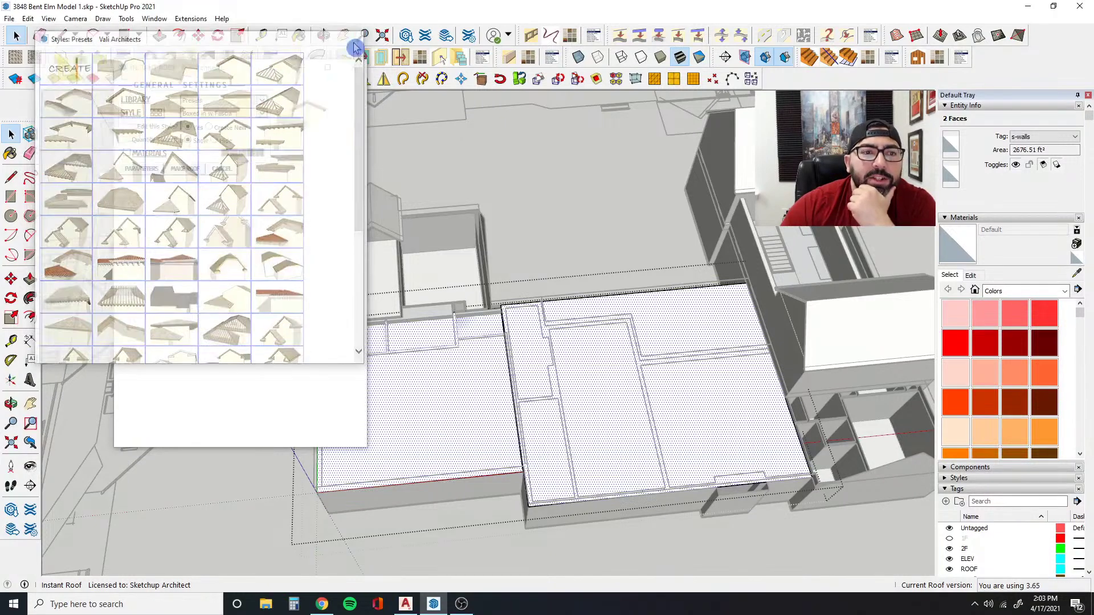
- Show the roof style's parameters and set the eave end to Plumb Cut Soffited
{"action": "left_click", "coordinate": [139, 170]}
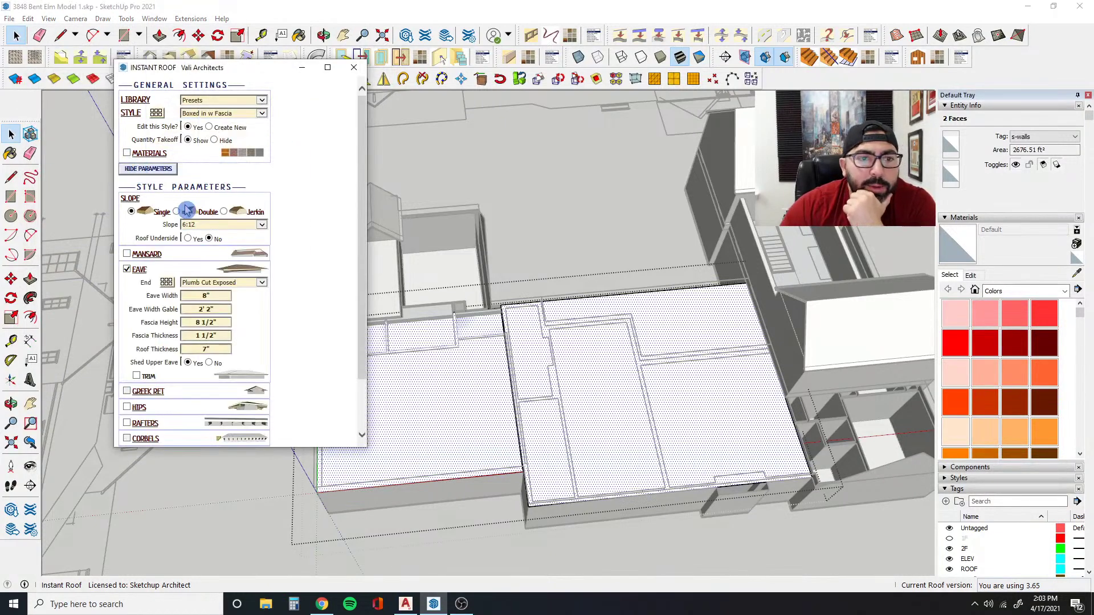
{"action": "left_click", "coordinate": [222, 229]}
{"action": "left_click", "coordinate": [223, 225]}
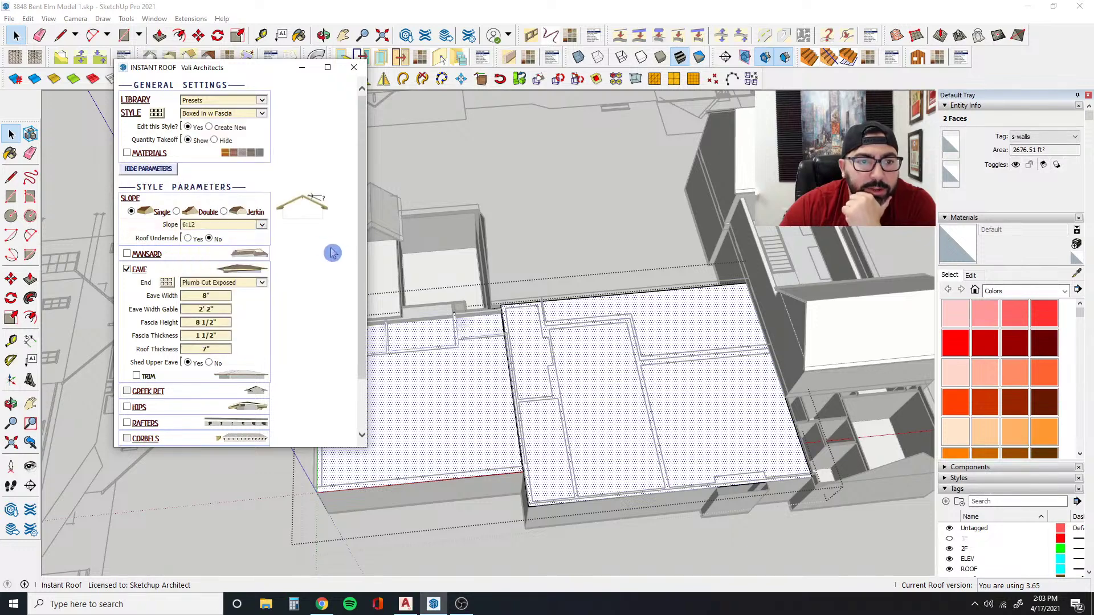
{"action": "scroll", "coordinate": [307, 261], "scroll_direction": "down", "scroll_amount": 2}
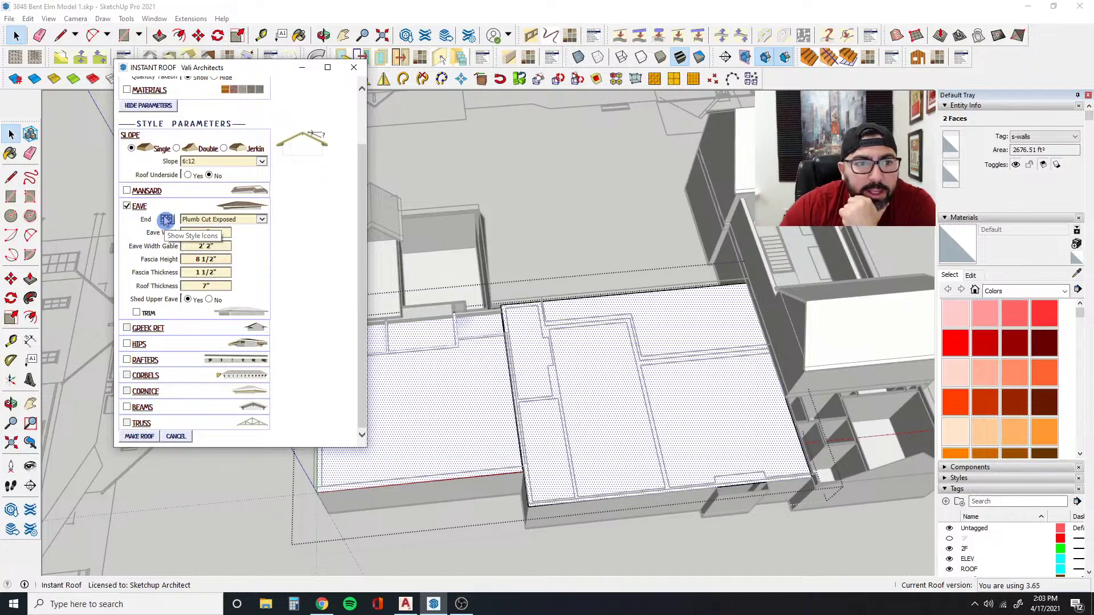
{"action": "left_click", "coordinate": [527, 208]}
{"action": "middle_click_drag", "start_coordinate": [536, 333], "coordinate": [525, 363]}
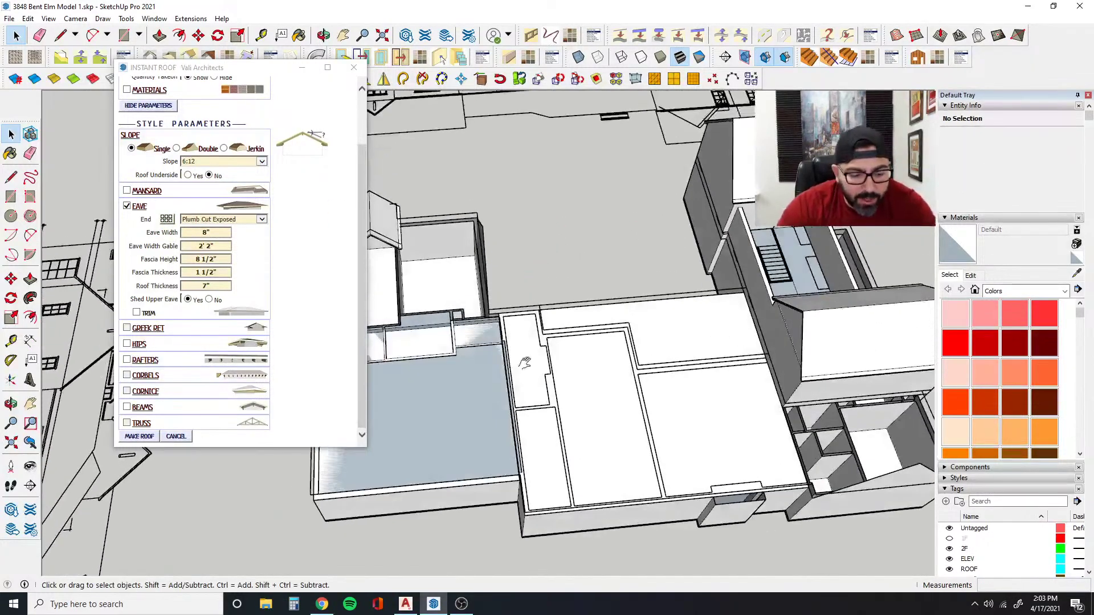
{"action": "middle_click_drag", "start_coordinate": [528, 507], "coordinate": [575, 111], "text": "shift"}
{"action": "scroll", "coordinate": [596, 373], "scroll_direction": "up", "scroll_amount": 5}
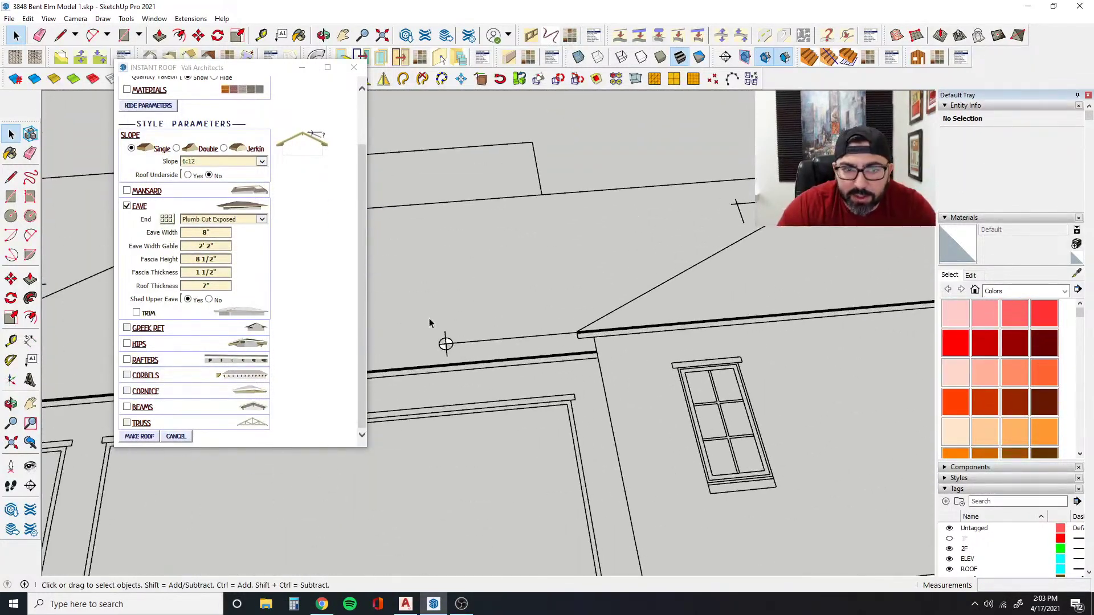
{"action": "left_click", "coordinate": [251, 222]}
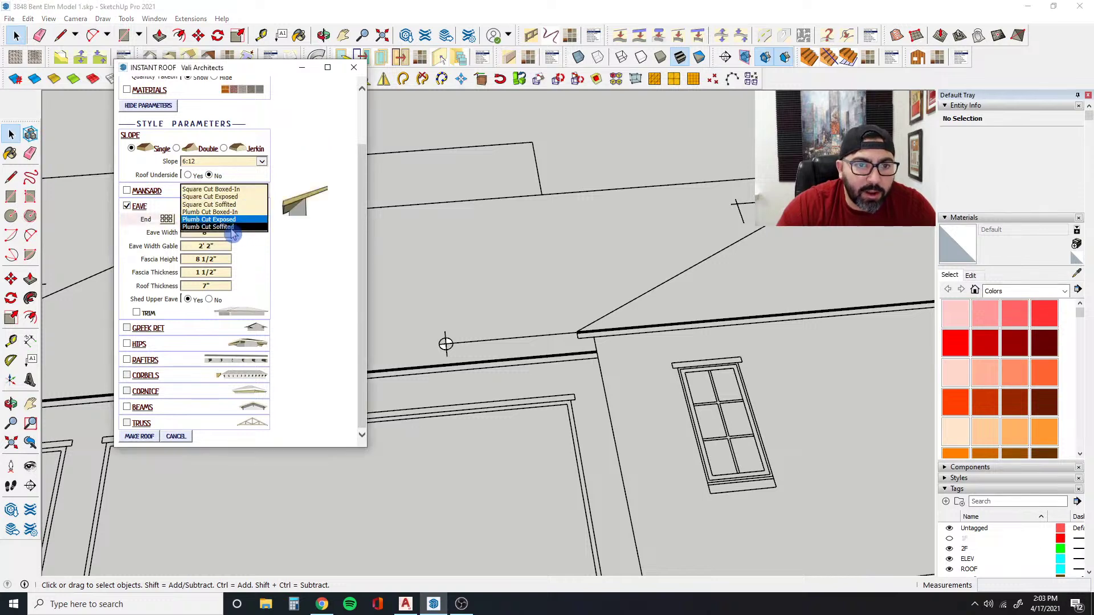
{"action": "left_click", "coordinate": [233, 227]}
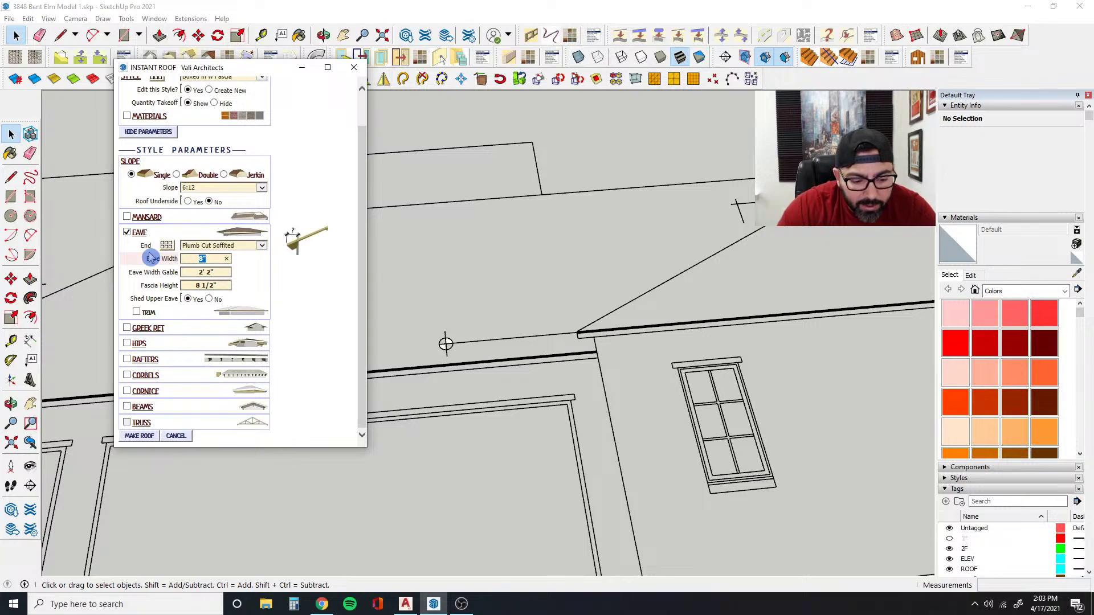
- Examine the existing gable roof's eave up close and measure its overhang with the Tape Measure
{"action": "scroll", "coordinate": [536, 296], "scroll_direction": "down", "scroll_amount": 4}
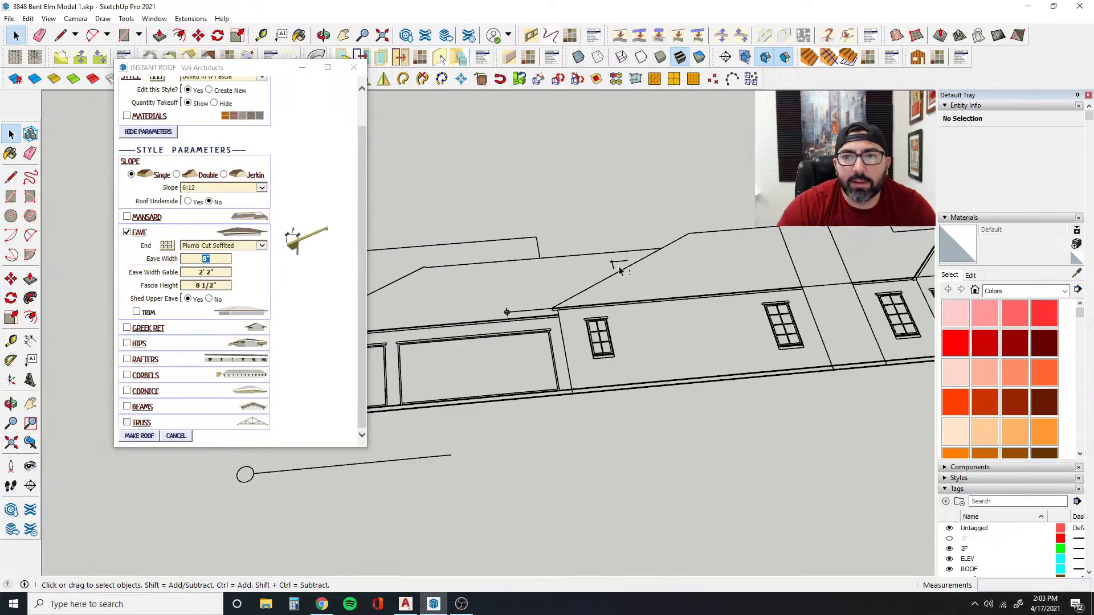
{"action": "middle_click_drag", "start_coordinate": [537, 296], "coordinate": [683, 293]}
{"action": "scroll", "coordinate": [581, 308], "scroll_direction": "up", "scroll_amount": 5}
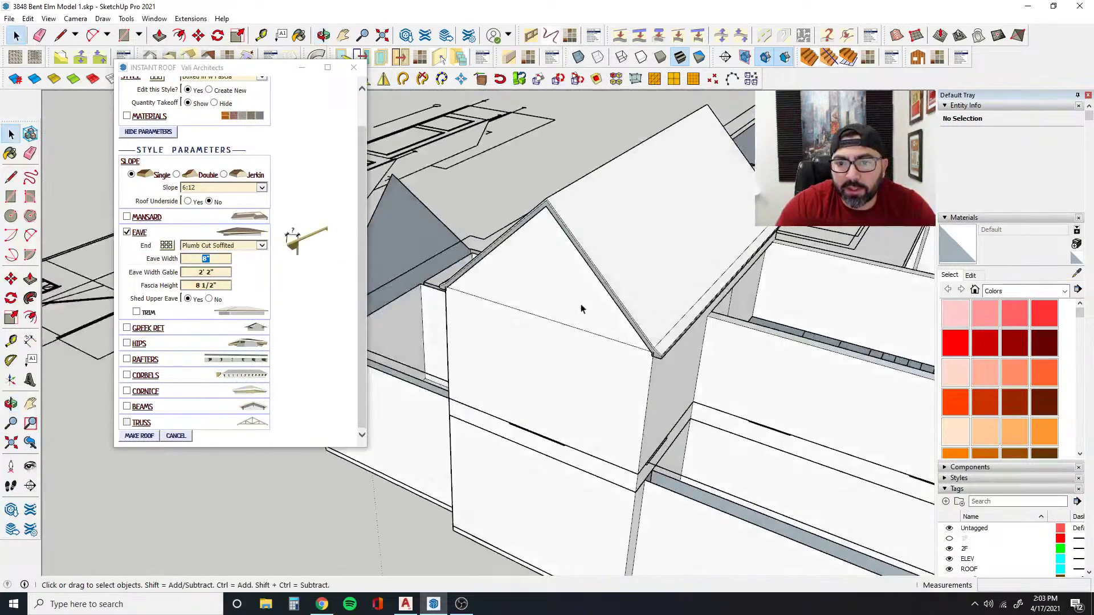
{"action": "middle_click_drag", "start_coordinate": [547, 370], "coordinate": [620, 295]}
{"action": "scroll", "coordinate": [655, 342], "scroll_direction": "up", "scroll_amount": 3}
{"action": "scroll", "coordinate": [720, 275], "scroll_direction": "up", "scroll_amount": 4}
{"action": "scroll", "coordinate": [720, 275], "scroll_direction": "down", "scroll_amount": 4}
{"action": "middle_click_drag", "start_coordinate": [720, 275], "coordinate": [627, 262]}
{"action": "scroll", "coordinate": [655, 371], "scroll_direction": "up", "scroll_amount": 5}
{"action": "left_click", "coordinate": [12, 343]}
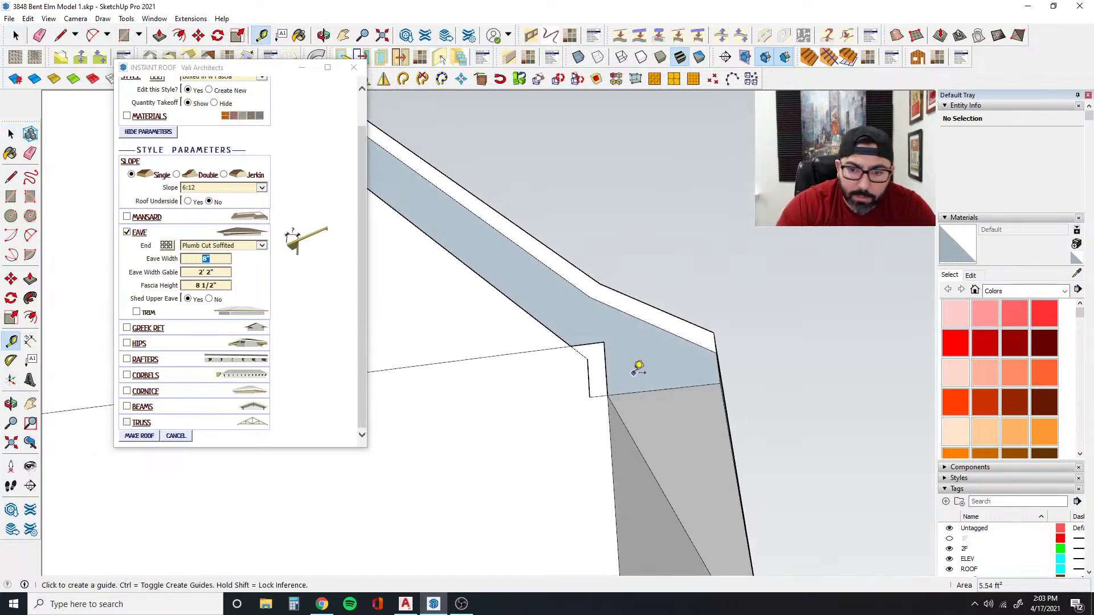
{"action": "left_click", "coordinate": [608, 394]}
{"action": "middle_click_drag", "start_coordinate": [706, 371], "coordinate": [147, 306]}
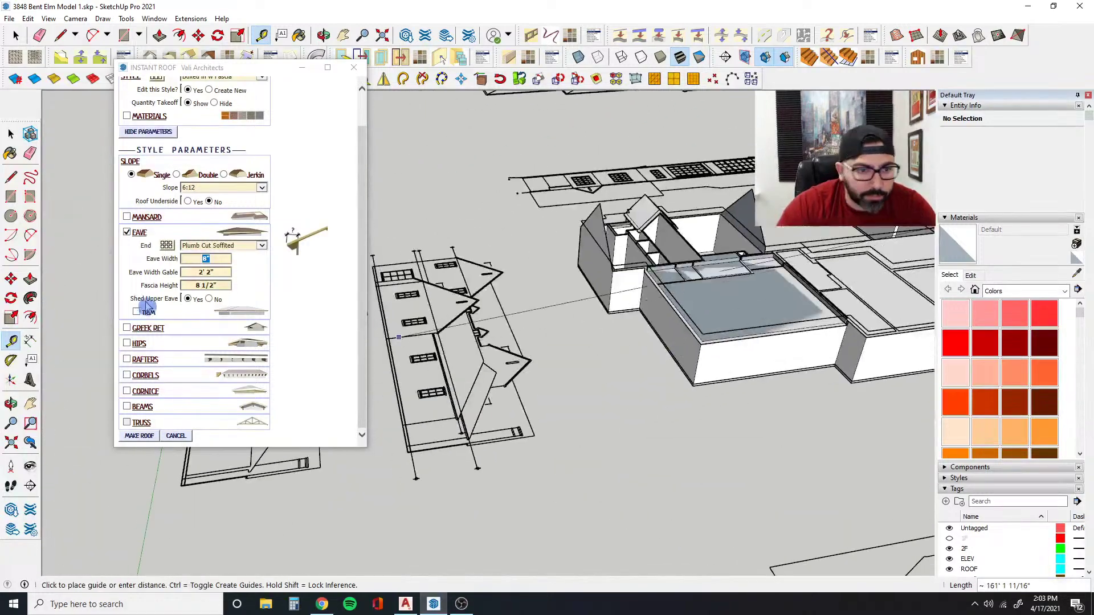
- Set eave width, gable eave width and fascia height to 6", and enable trim 1" wide and 2" high
{"action": "left_click", "coordinate": [215, 260]}
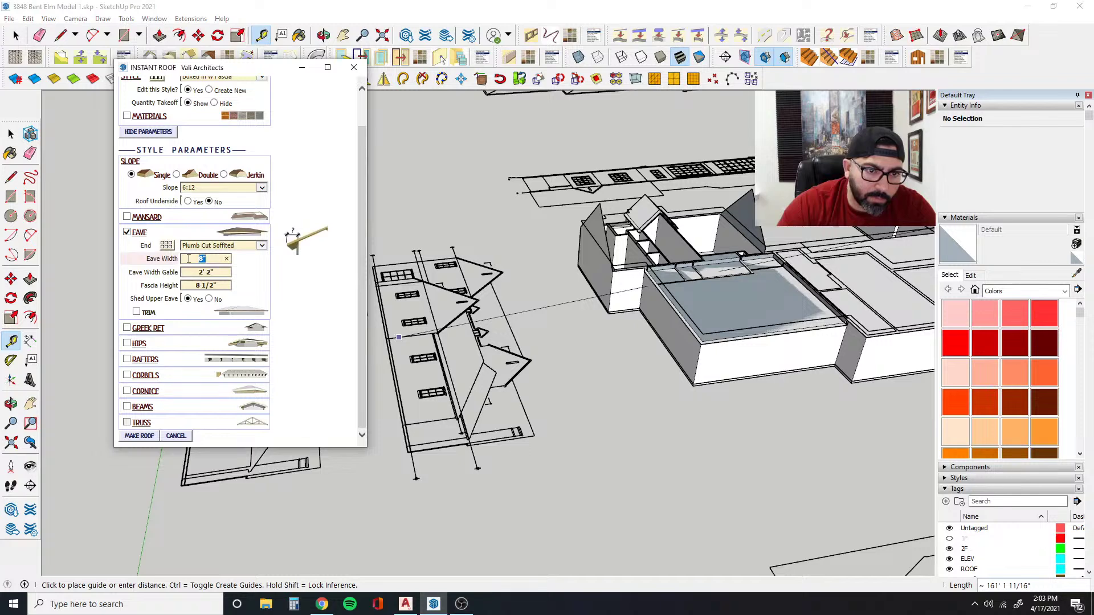
{"action": "type", "text": "6"}
{"action": "left_click", "coordinate": [198, 276]}
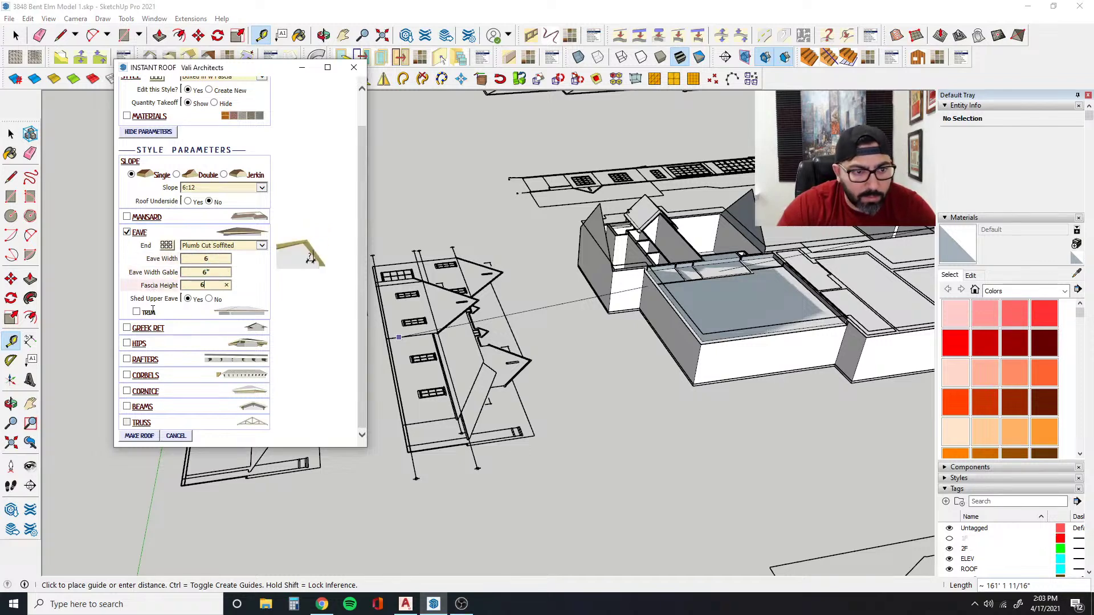
{"action": "left_click", "coordinate": [135, 313]}
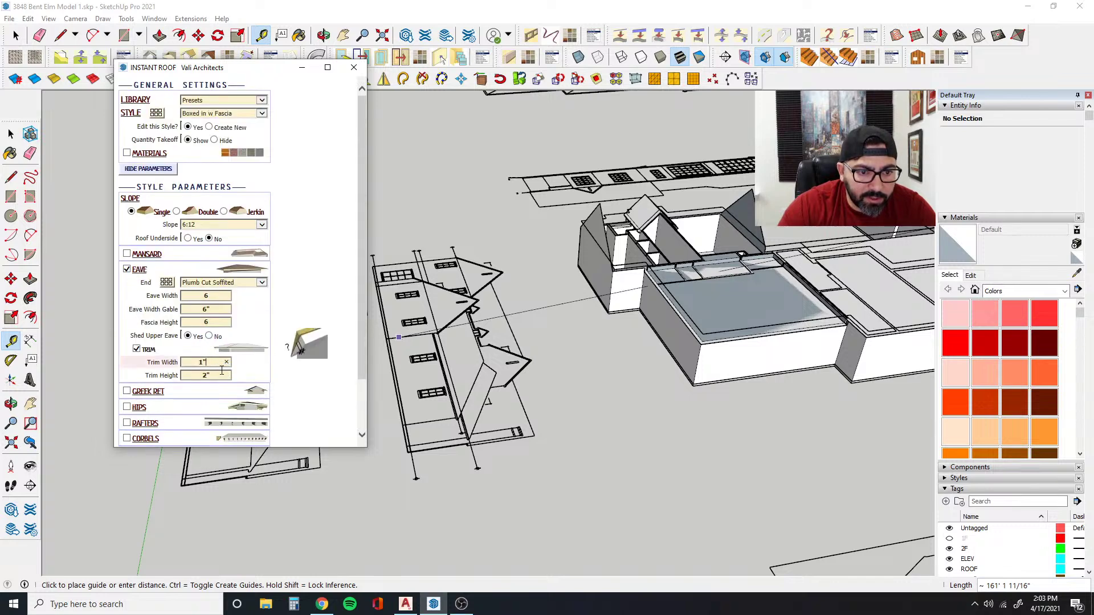
{"action": "scroll", "coordinate": [304, 322], "scroll_direction": "down", "scroll_amount": 2}
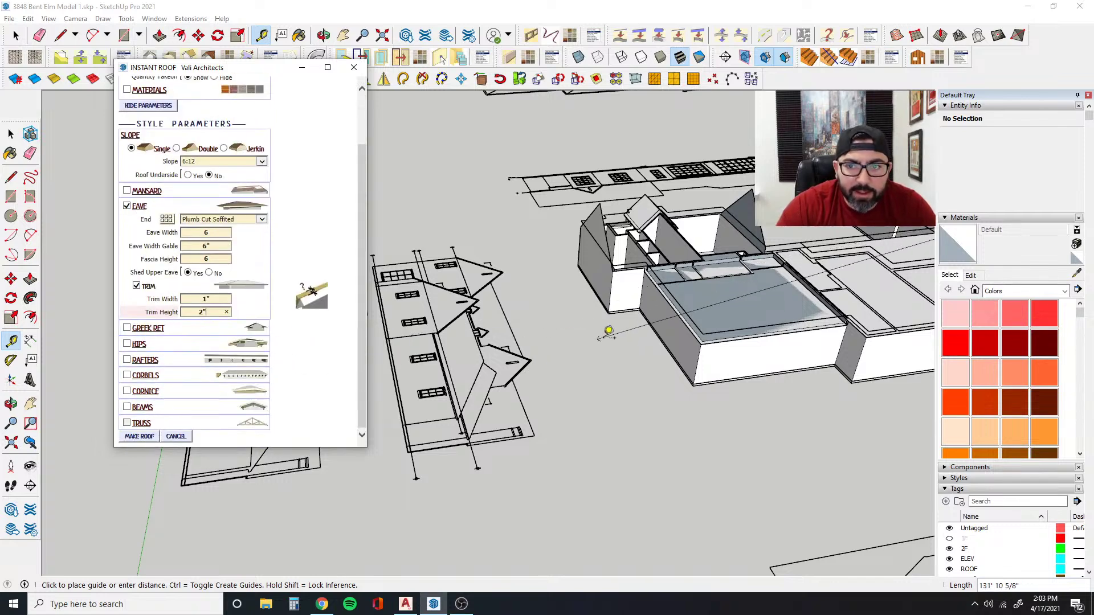
- Try generating the roof from the garage and middle-wing faces inside the roof base group with the current Instant Roof settings
{"action": "left_click", "coordinate": [11, 134]}
{"action": "middle_click_drag", "start_coordinate": [801, 303], "coordinate": [535, 387]}
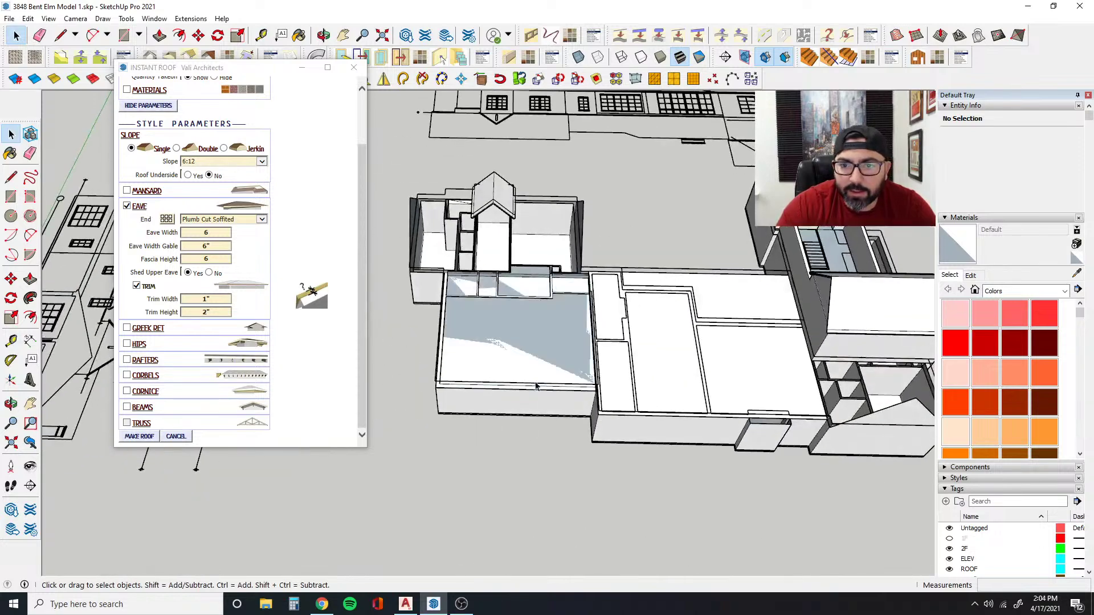
{"action": "scroll", "coordinate": [563, 325], "scroll_direction": "up", "scroll_amount": 2}
{"action": "double_click", "coordinate": [543, 330]}
{"action": "left_click", "coordinate": [545, 314]}
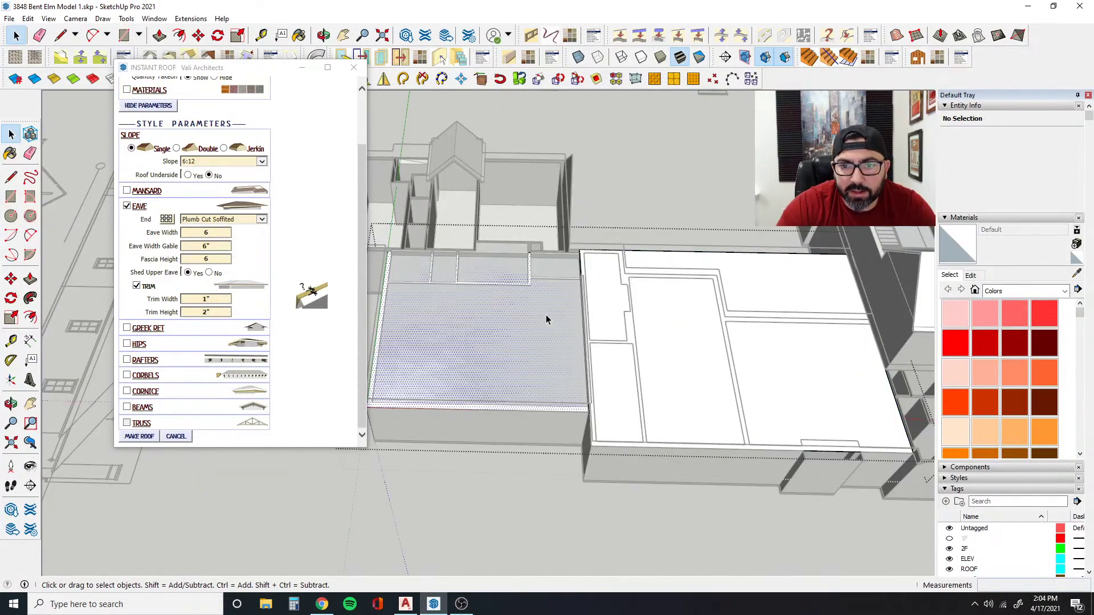
{"action": "middle_click_drag", "start_coordinate": [655, 363], "coordinate": [595, 286]}
{"action": "left_click", "coordinate": [595, 286]}
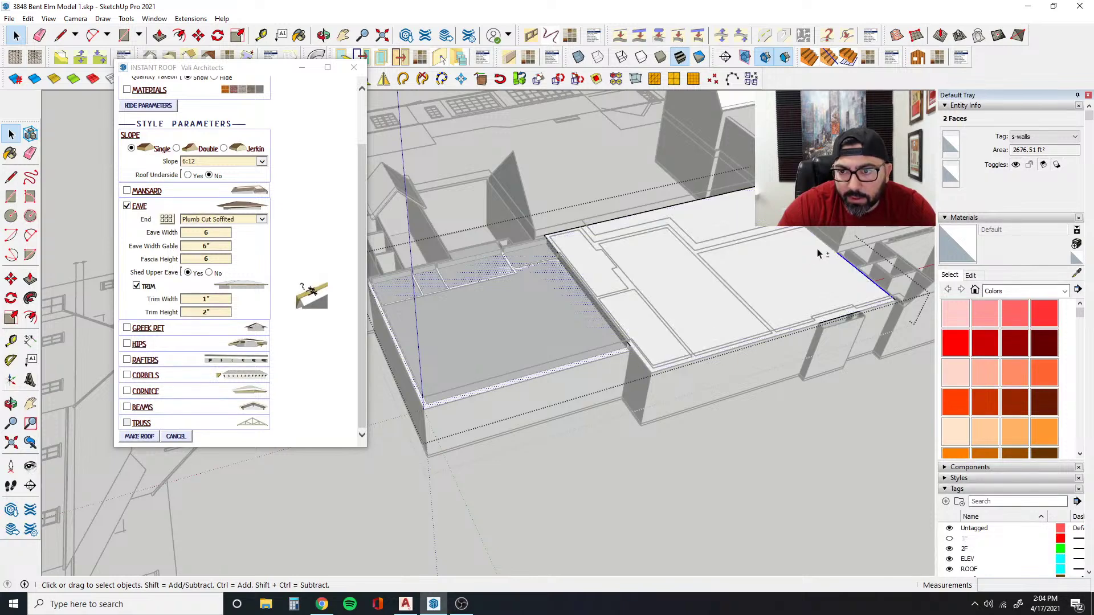
{"action": "middle_click_drag", "start_coordinate": [824, 244], "coordinate": [428, 298]}
{"action": "left_click", "coordinate": [429, 297], "text": "shift"}
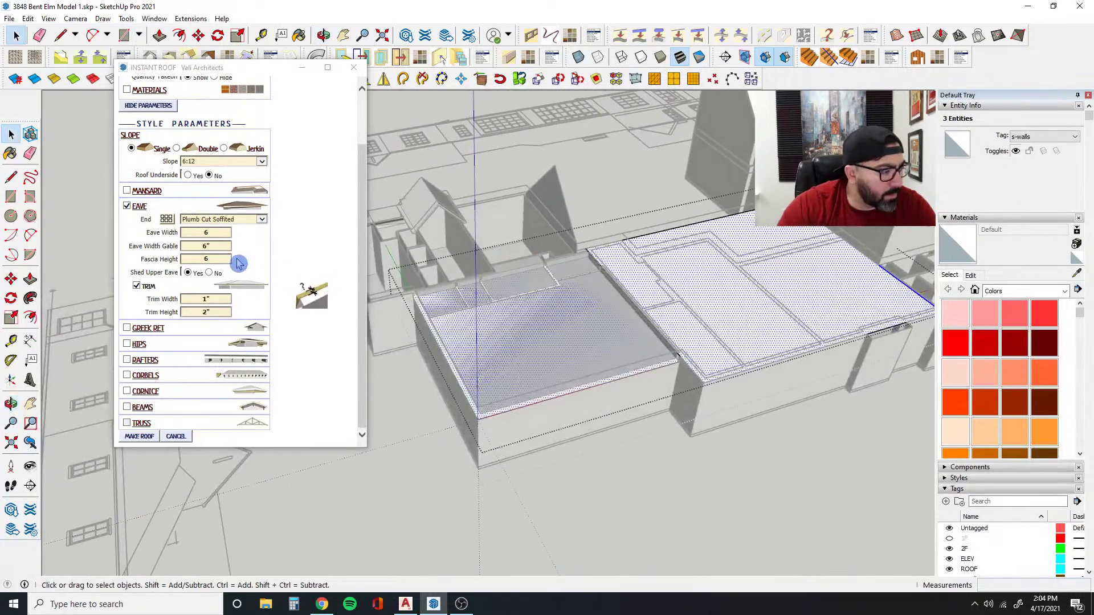
{"action": "left_click", "coordinate": [139, 436]}
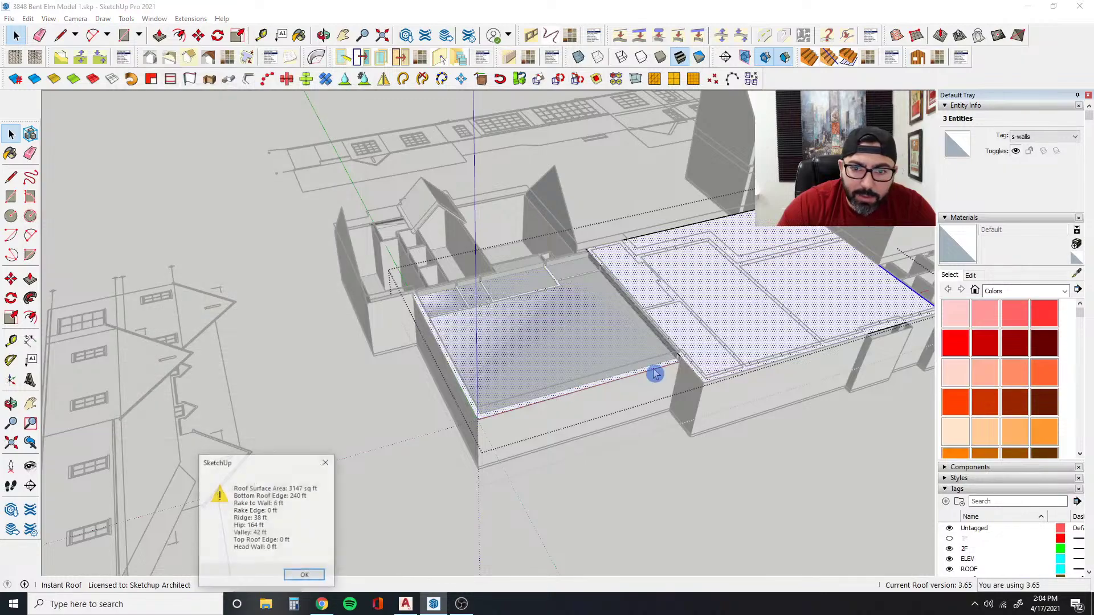
{"action": "left_click", "coordinate": [305, 573]}
- Examine the generated roof from several angles, especially where its edge meets the wing behind the garage
{"action": "middle_click_drag", "start_coordinate": [547, 308], "coordinate": [548, 267]}
{"action": "scroll", "coordinate": [678, 320], "scroll_direction": "down", "scroll_amount": 3}
{"action": "scroll", "coordinate": [563, 161], "scroll_direction": "up", "scroll_amount": 6}
{"action": "scroll", "coordinate": [550, 169], "scroll_direction": "up", "scroll_amount": 4}
{"action": "scroll", "coordinate": [548, 268], "scroll_direction": "down", "scroll_amount": 6}
{"action": "middle_click_drag", "start_coordinate": [595, 367], "coordinate": [514, 208], "text": "shift"}
{"action": "scroll", "coordinate": [535, 318], "scroll_direction": "down", "scroll_amount": 3}
{"action": "scroll", "coordinate": [514, 209], "scroll_direction": "down", "scroll_amount": 3}
{"action": "middle_click_drag", "start_coordinate": [519, 416], "coordinate": [530, 337], "text": "shift"}
{"action": "scroll", "coordinate": [518, 428], "scroll_direction": "up", "scroll_amount": 6}
{"action": "scroll", "coordinate": [522, 432], "scroll_direction": "up", "scroll_amount": 7}
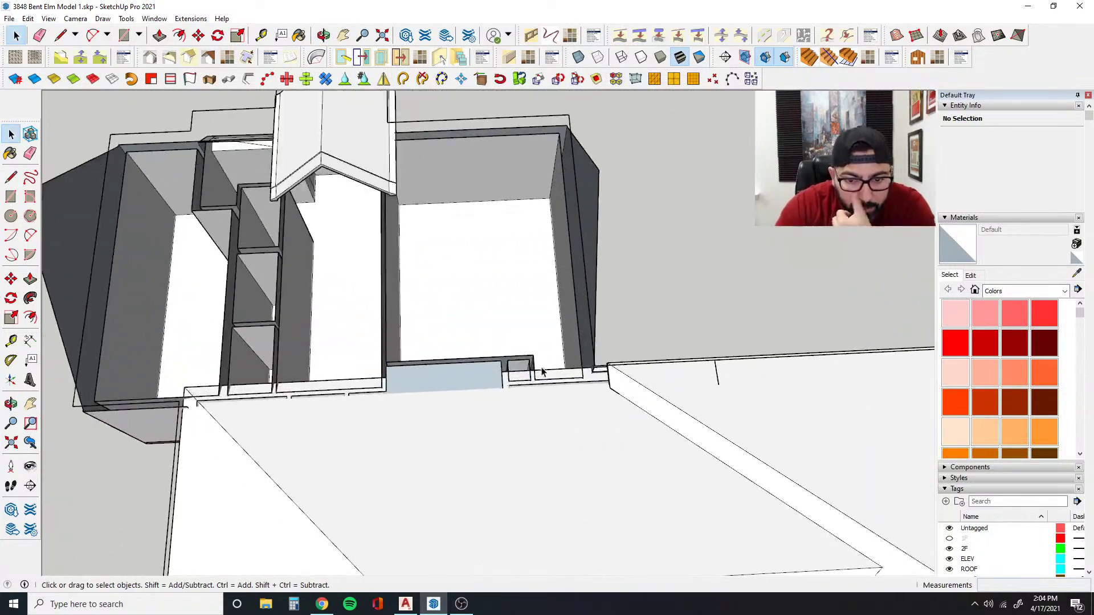
{"action": "scroll", "coordinate": [522, 401], "scroll_direction": "down", "scroll_amount": 7}
{"action": "scroll", "coordinate": [521, 401], "scroll_direction": "up", "scroll_amount": 6}
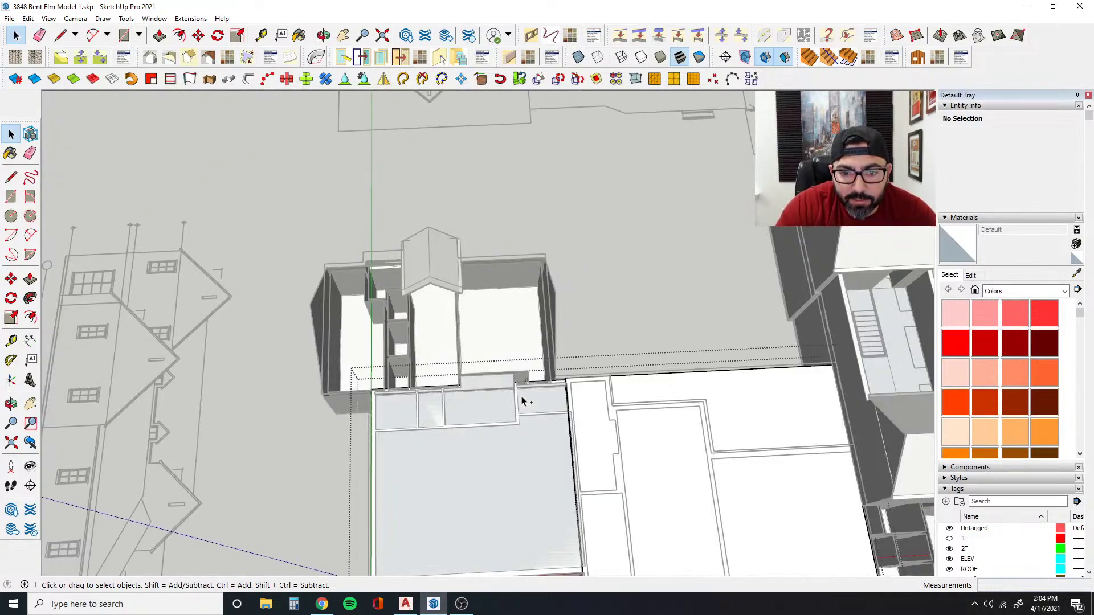
- Draw a rectangular strip about 26' 6" long along the narrower wing's roof outline beside the rear rooms, and erase the surplus edge
{"action": "left_click", "coordinate": [11, 197]}
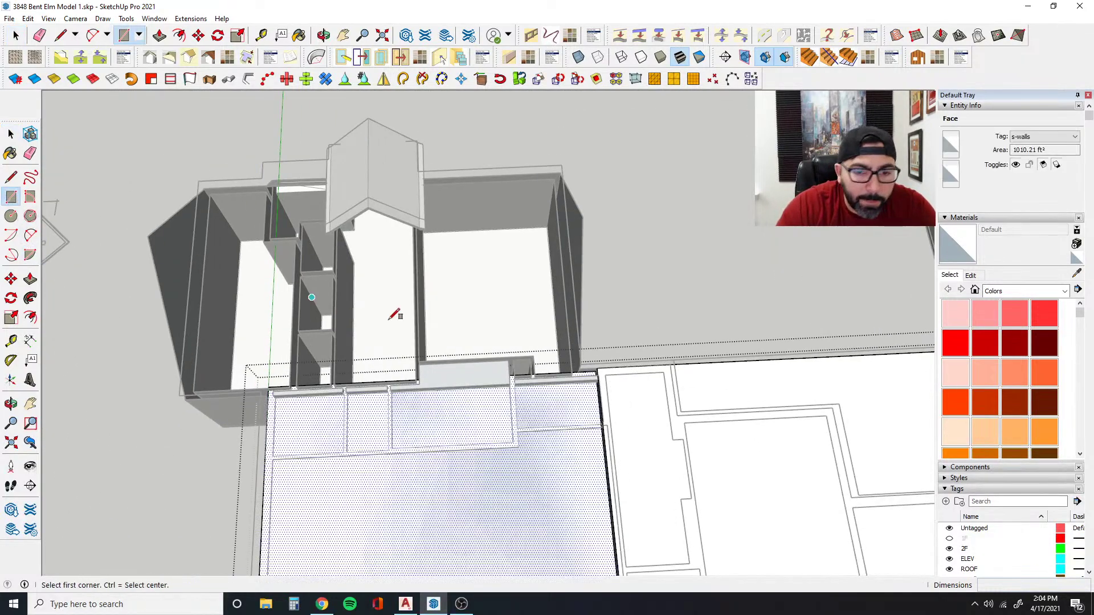
{"action": "scroll", "coordinate": [536, 364], "scroll_direction": "up", "scroll_amount": 3}
{"action": "middle_click_drag", "start_coordinate": [536, 372], "coordinate": [359, 233]}
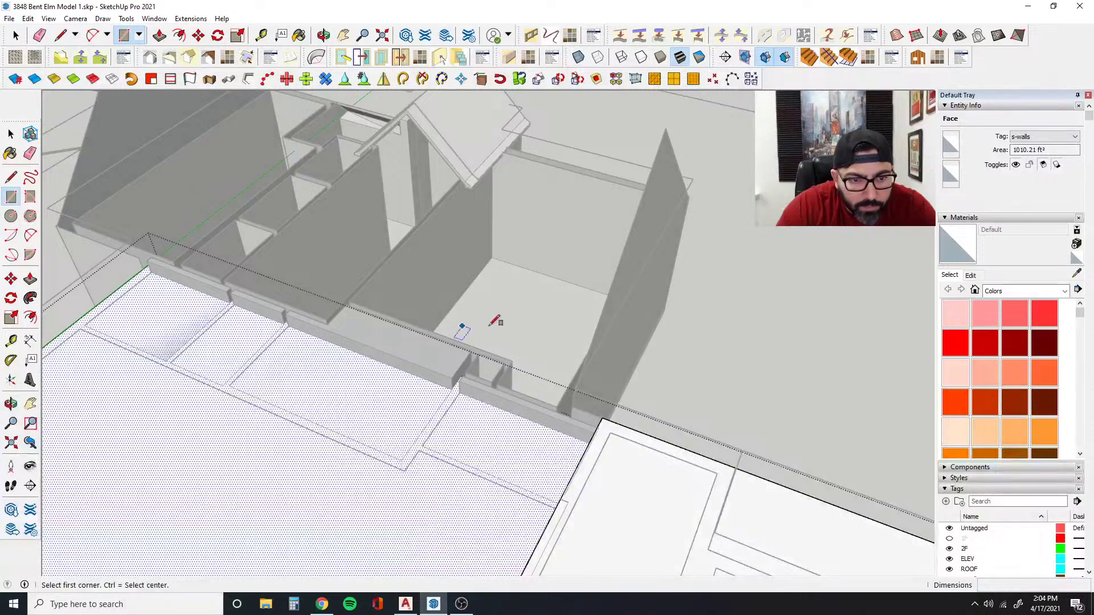
{"action": "mouse_move", "coordinate": [139, 264]}
{"action": "middle_mouse_down"}
{"action": "mouse_move", "coordinate": [271, 286]}
{"action": "mouse_move", "coordinate": [274, 297]}
{"action": "middle_mouse_up"}
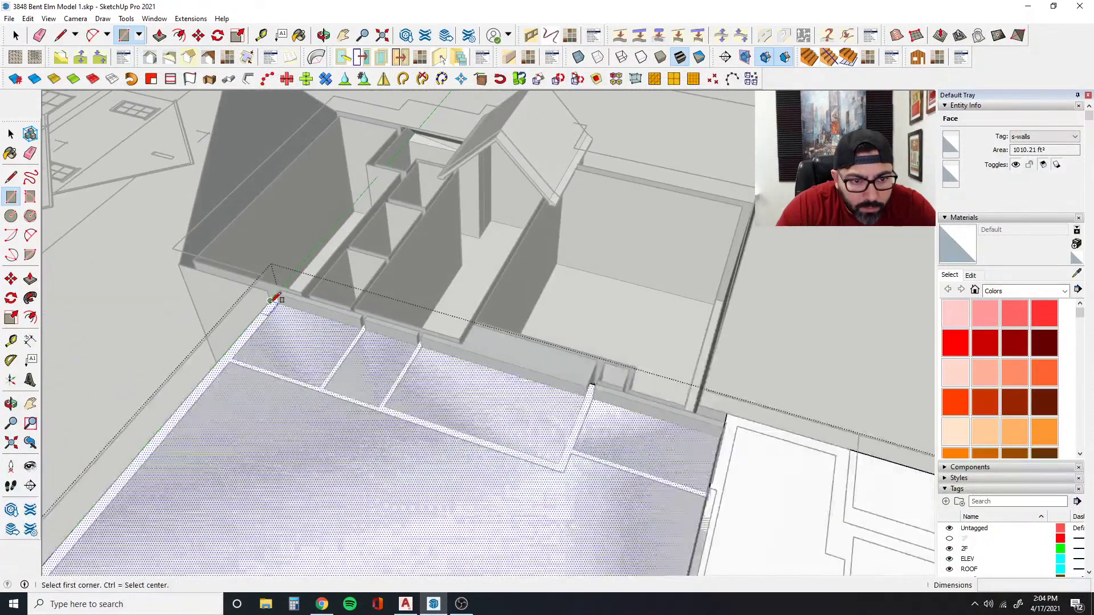
{"action": "left_click", "coordinate": [270, 301]}
{"action": "middle_click_drag", "start_coordinate": [386, 337], "coordinate": [248, 357]}
{"action": "scroll", "coordinate": [250, 357], "scroll_direction": "up", "scroll_amount": 2}
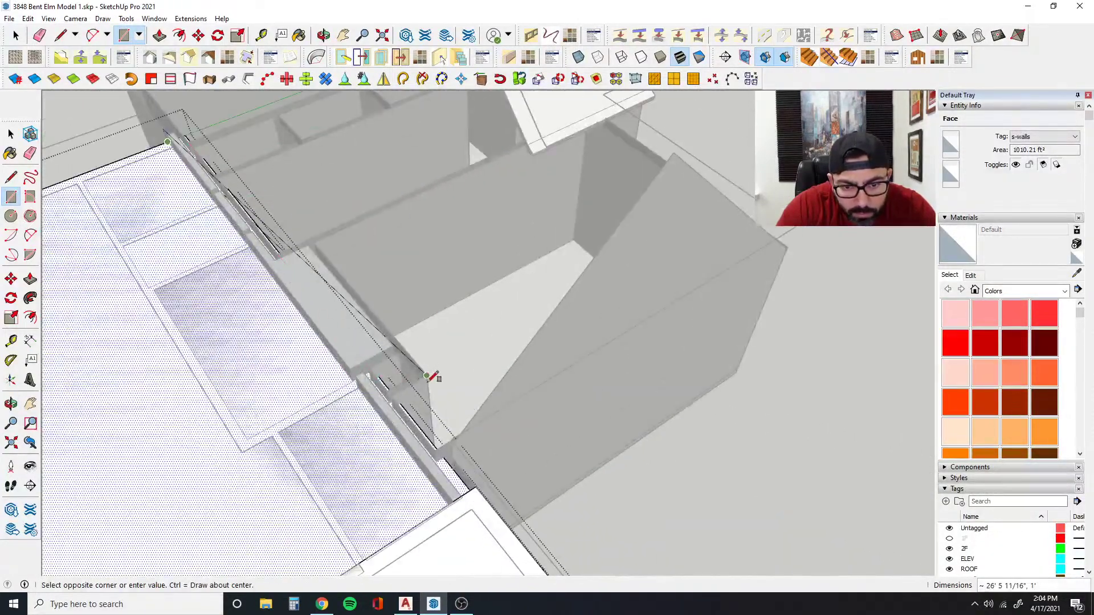
{"action": "left_click", "coordinate": [428, 388]}
{"action": "left_click", "coordinate": [29, 155]}
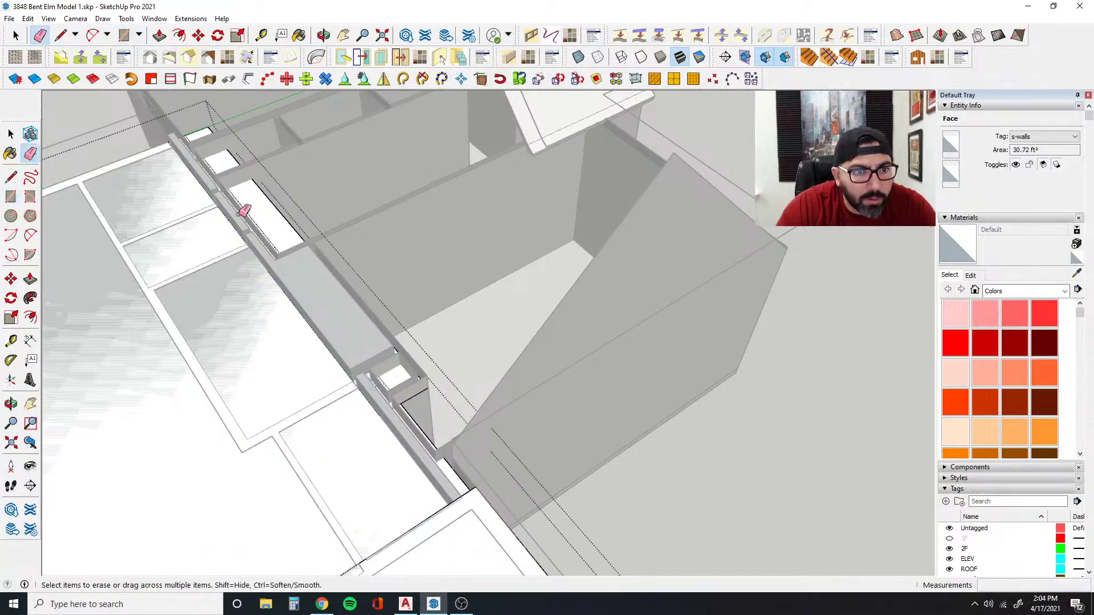
{"action": "left_click", "coordinate": [11, 134]}
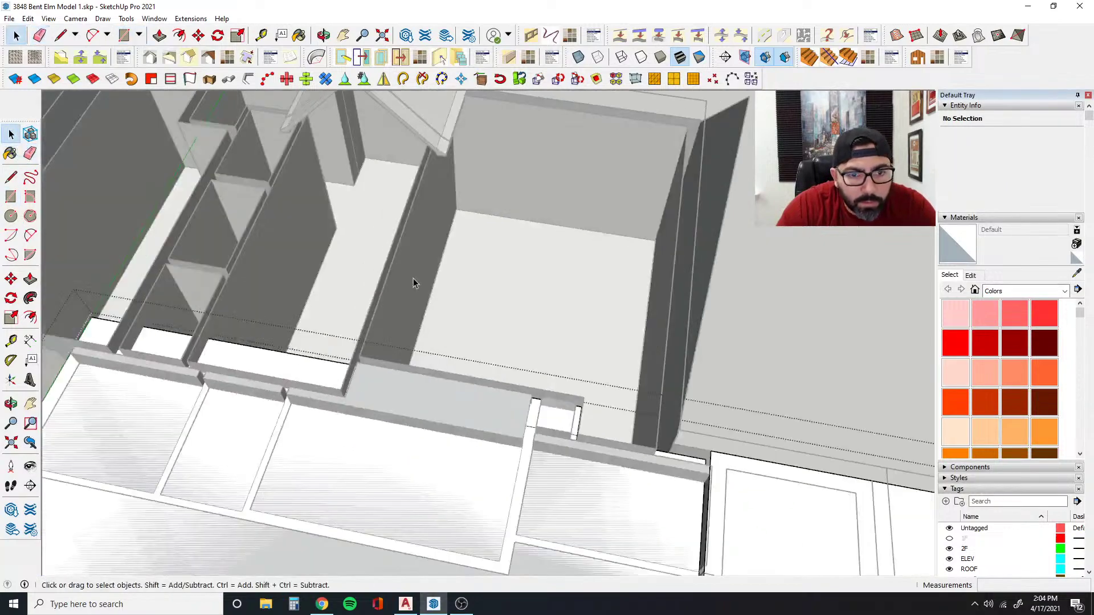
- Try to generate a roof over the outline faces of both adjoining wings and the added strip
{"action": "scroll", "coordinate": [413, 282], "scroll_direction": "down", "scroll_amount": 5}
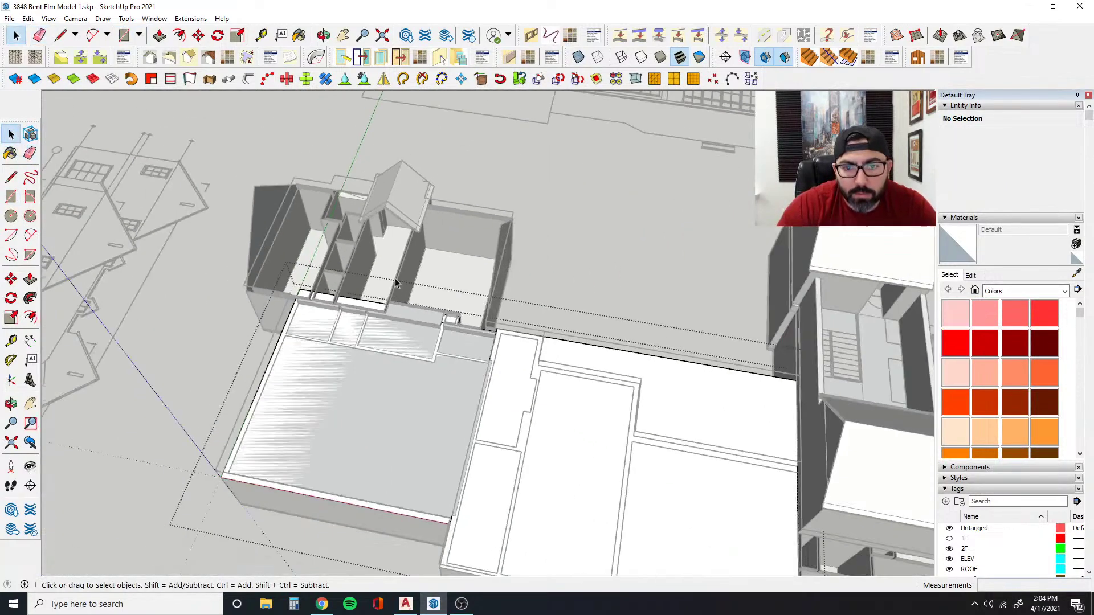
{"action": "left_click_drag", "start_coordinate": [384, 315], "coordinate": [383, 316]}
{"action": "middle_click_drag", "start_coordinate": [383, 317], "coordinate": [378, 283]}
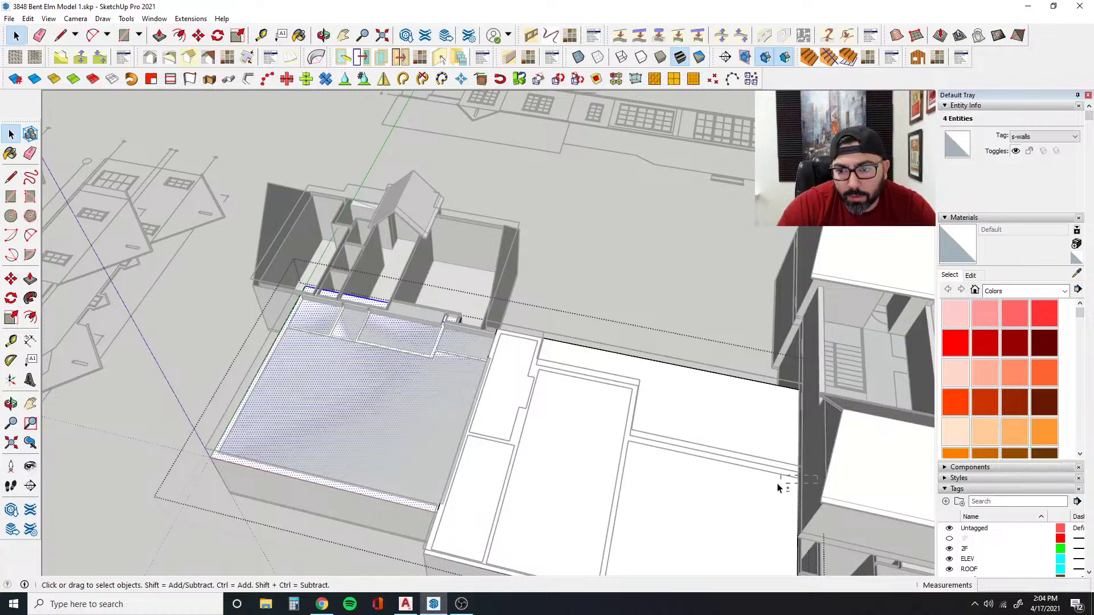
{"action": "left_click_drag", "start_coordinate": [779, 488], "coordinate": [779, 489], "text": "shift"}
{"action": "middle_click_drag", "start_coordinate": [476, 380], "coordinate": [343, 277]}
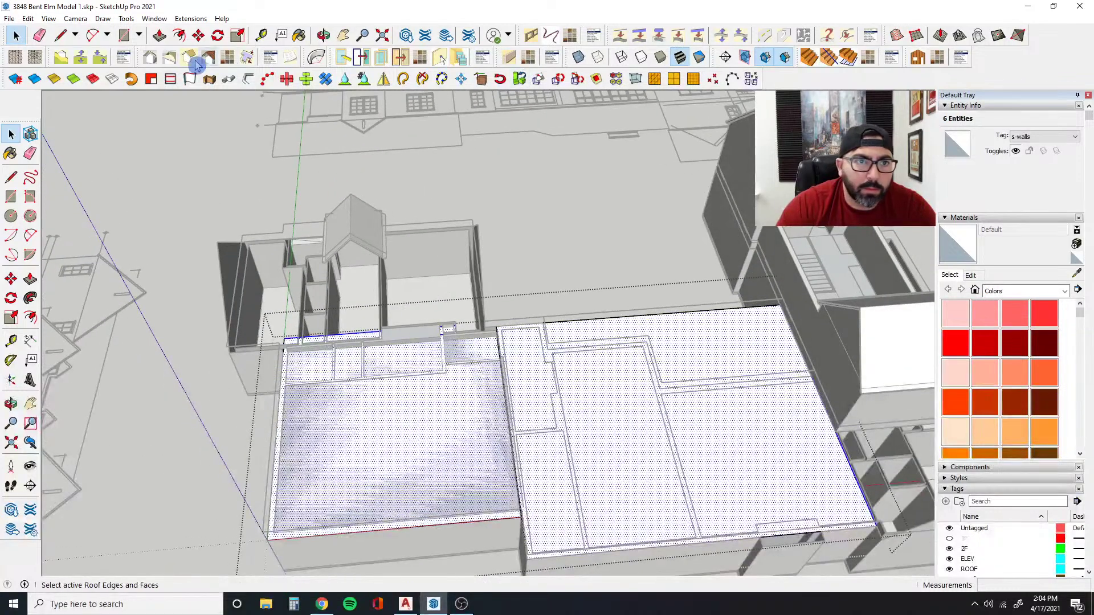
{"action": "left_click", "coordinate": [154, 60]}
{"action": "left_click", "coordinate": [181, 169]}
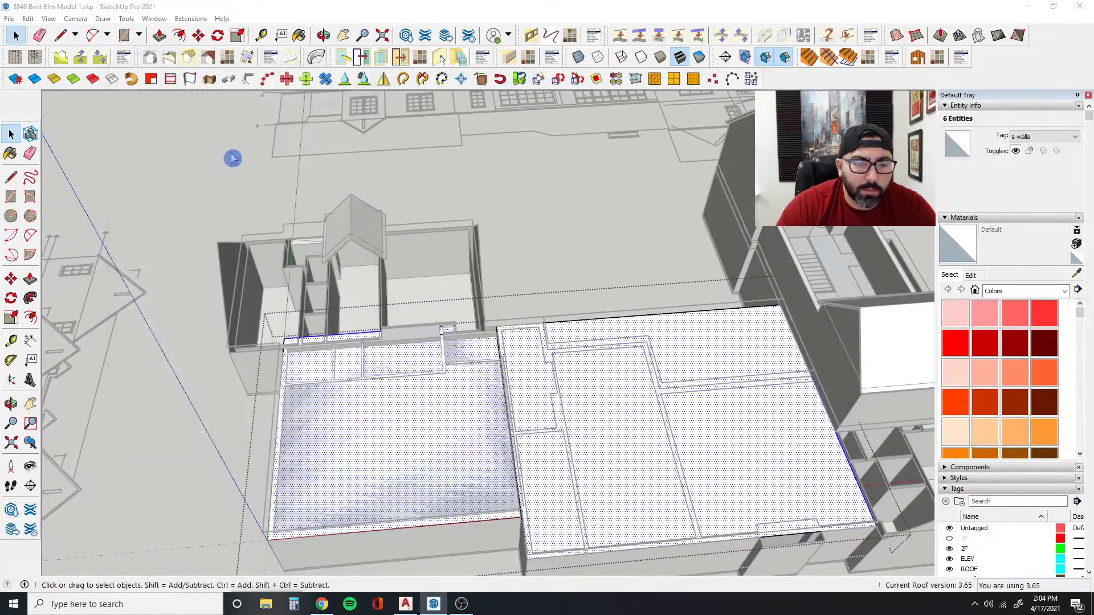
{"action": "left_click", "coordinate": [306, 575]}
- Examine the generated roof's slopes and the junction between the two wings against the elevation drawings
{"action": "mouse_move", "coordinate": [308, 575]}
{"action": "middle_mouse_down"}
{"action": "mouse_move", "coordinate": [442, 351]}
{"action": "mouse_move", "coordinate": [723, 310]}
{"action": "mouse_move", "coordinate": [384, 367]}
{"action": "mouse_move", "coordinate": [591, 251]}
{"action": "mouse_move", "coordinate": [704, 221]}
{"action": "mouse_move", "coordinate": [678, 222]}
{"action": "mouse_move", "coordinate": [673, 285]}
{"action": "mouse_move", "coordinate": [658, 283]}
{"action": "middle_mouse_up"}
{"action": "scroll", "coordinate": [535, 435], "scroll_direction": "up", "scroll_amount": 3}
{"action": "middle_click_drag", "start_coordinate": [535, 434], "coordinate": [532, 332]}
{"action": "scroll", "coordinate": [534, 357], "scroll_direction": "up", "scroll_amount": 4}
{"action": "scroll", "coordinate": [538, 346], "scroll_direction": "down", "scroll_amount": 4}
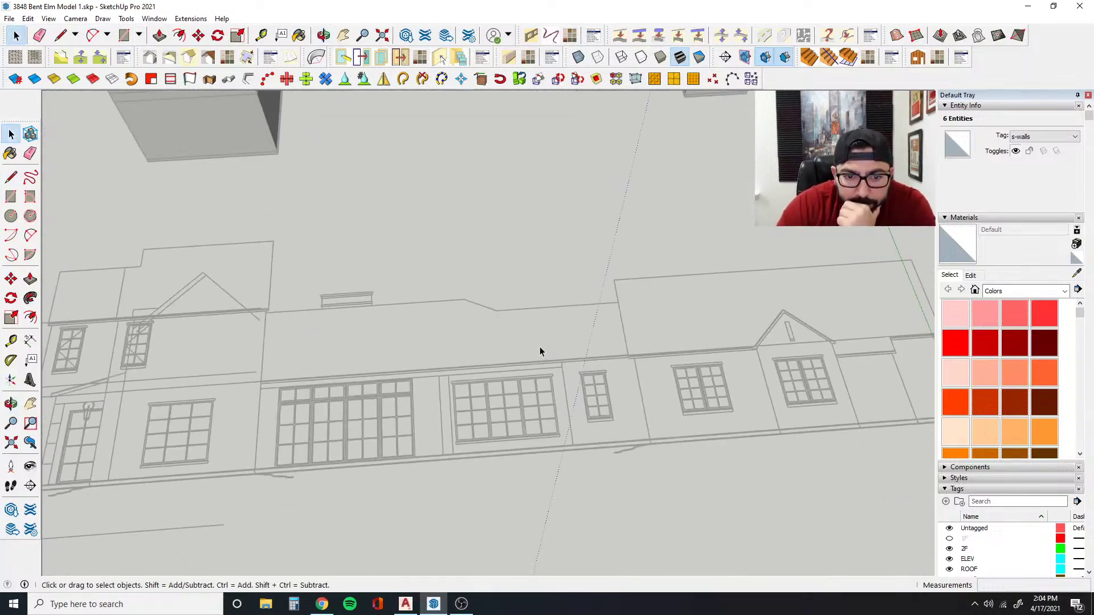
{"action": "scroll", "coordinate": [520, 256], "scroll_direction": "down", "scroll_amount": 1}
{"action": "mouse_move", "coordinate": [515, 254]}
{"action": "middle_mouse_down", "text": "shift"}
{"action": "mouse_move", "coordinate": [546, 539]}
{"action": "mouse_move", "coordinate": [487, 326]}
{"action": "middle_mouse_up", "text": "shift"}
{"action": "scroll", "coordinate": [632, 245], "scroll_direction": "up", "scroll_amount": 5}
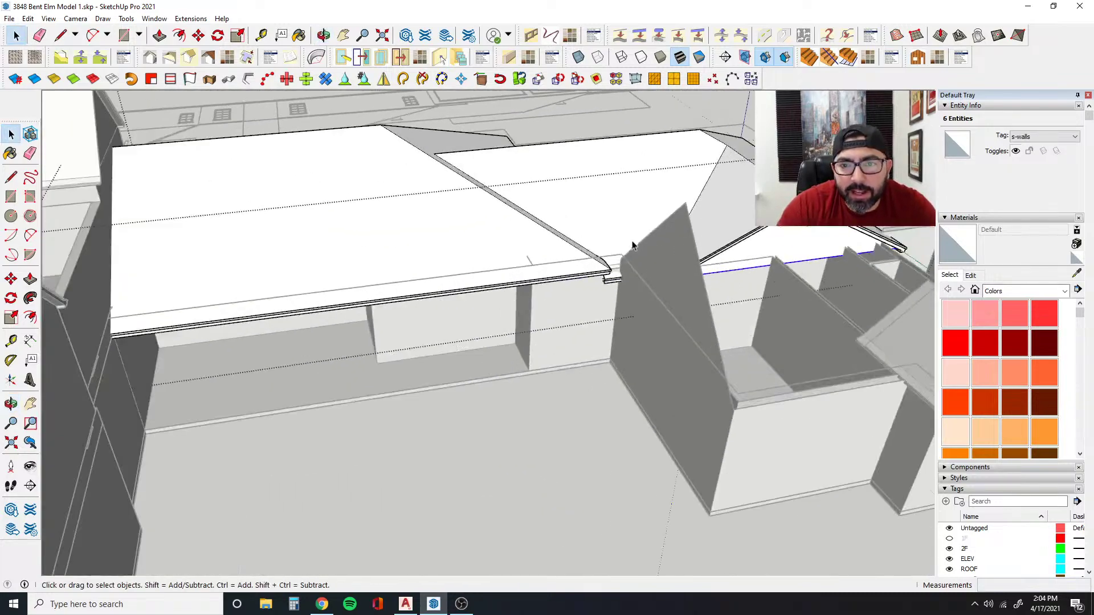
{"action": "scroll", "coordinate": [632, 249], "scroll_direction": "down", "scroll_amount": 4}
{"action": "mouse_move", "coordinate": [632, 254]}
{"action": "middle_mouse_down"}
{"action": "mouse_move", "coordinate": [376, 286]}
{"action": "mouse_move", "coordinate": [701, 287]}
{"action": "mouse_move", "coordinate": [644, 271]}
{"action": "middle_mouse_up"}
{"action": "scroll", "coordinate": [608, 261], "scroll_direction": "up", "scroll_amount": 5}
{"action": "scroll", "coordinate": [591, 221], "scroll_direction": "down", "scroll_amount": 6}
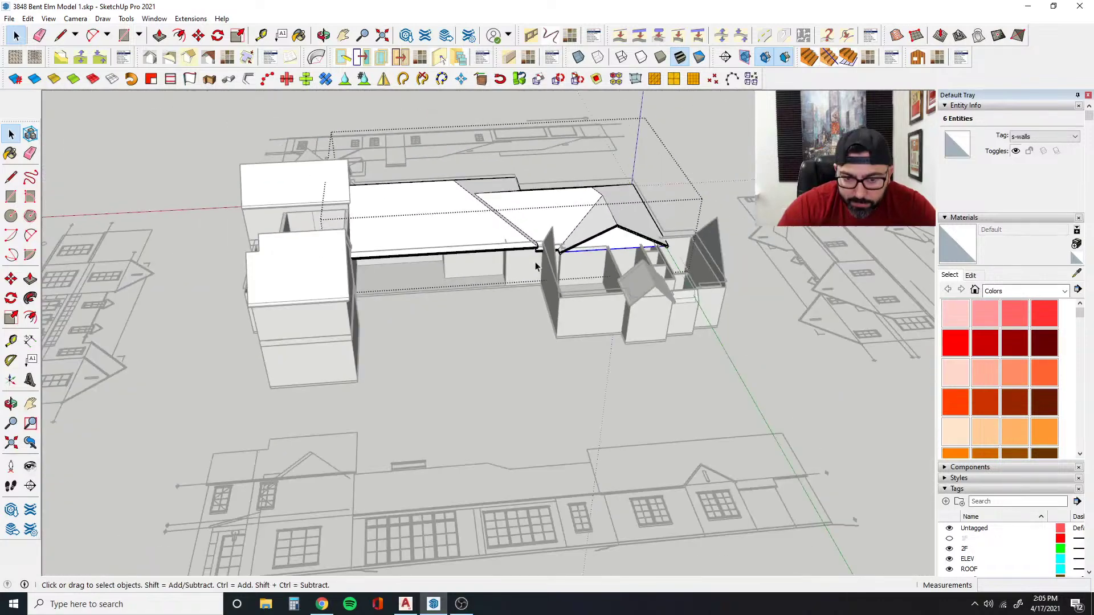
- Undo the generated roof and cut a rectangle about 6' 2" by 1' 2" out of the outline face where the two wings meet
{"action": "scroll", "coordinate": [536, 267], "scroll_direction": "down", "scroll_amount": 3}
{"action": "middle_click_drag", "start_coordinate": [560, 302], "coordinate": [481, 418]}
{"action": "scroll", "coordinate": [562, 256], "scroll_direction": "up", "scroll_amount": 8}
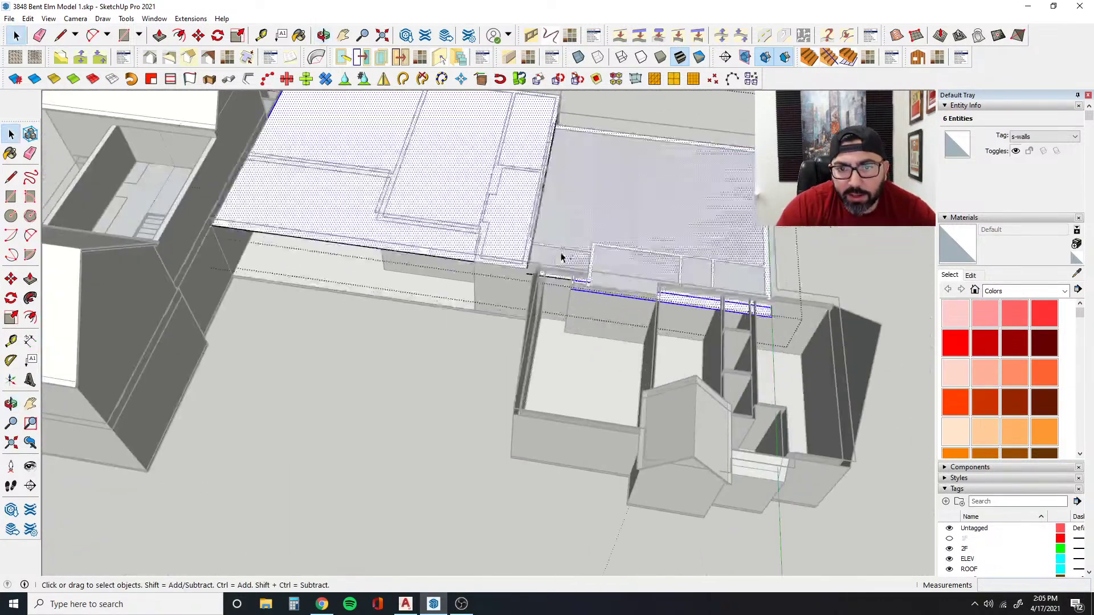
{"action": "scroll", "coordinate": [497, 238], "scroll_direction": "up", "scroll_amount": 4}
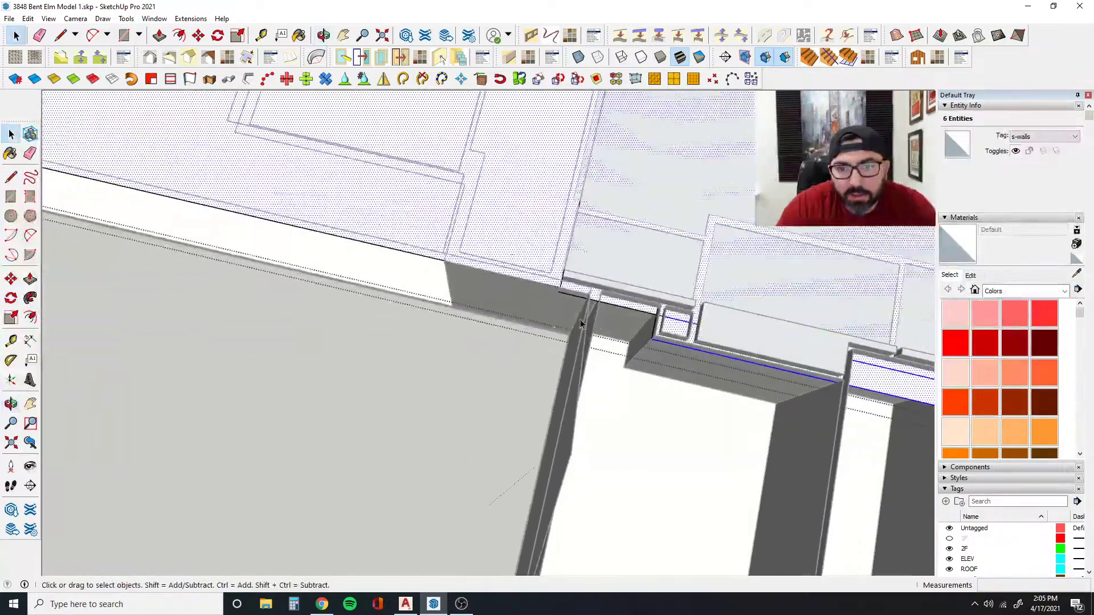
{"action": "middle_click_drag", "start_coordinate": [498, 238], "coordinate": [591, 293]}
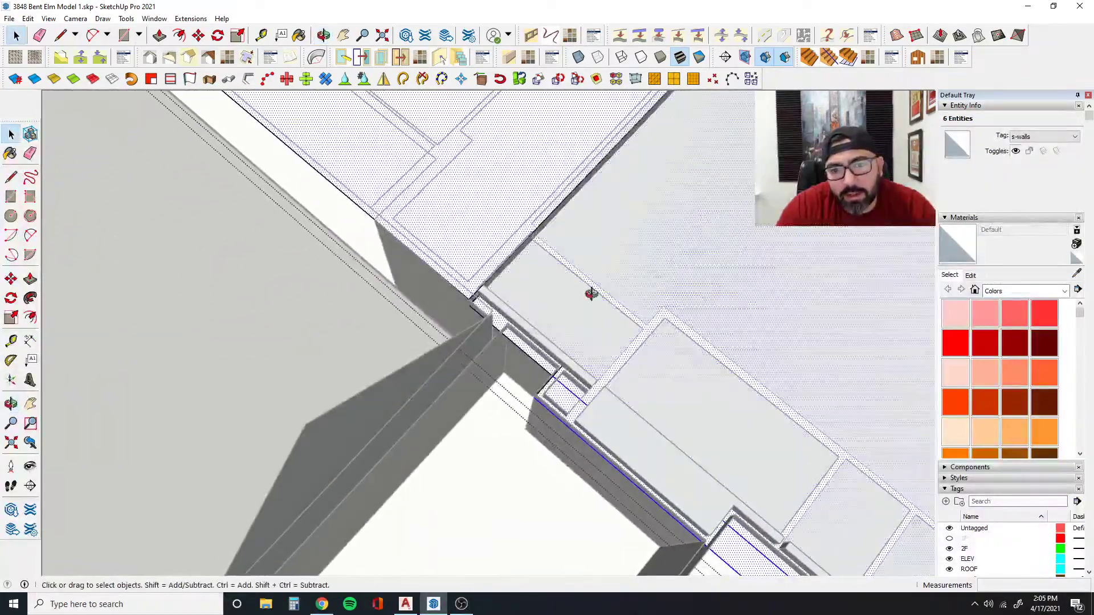
{"action": "scroll", "coordinate": [488, 260], "scroll_direction": "up", "scroll_amount": 2}
{"action": "left_click", "coordinate": [11, 198]}
{"action": "middle_click_drag", "start_coordinate": [444, 308], "coordinate": [246, 308]}
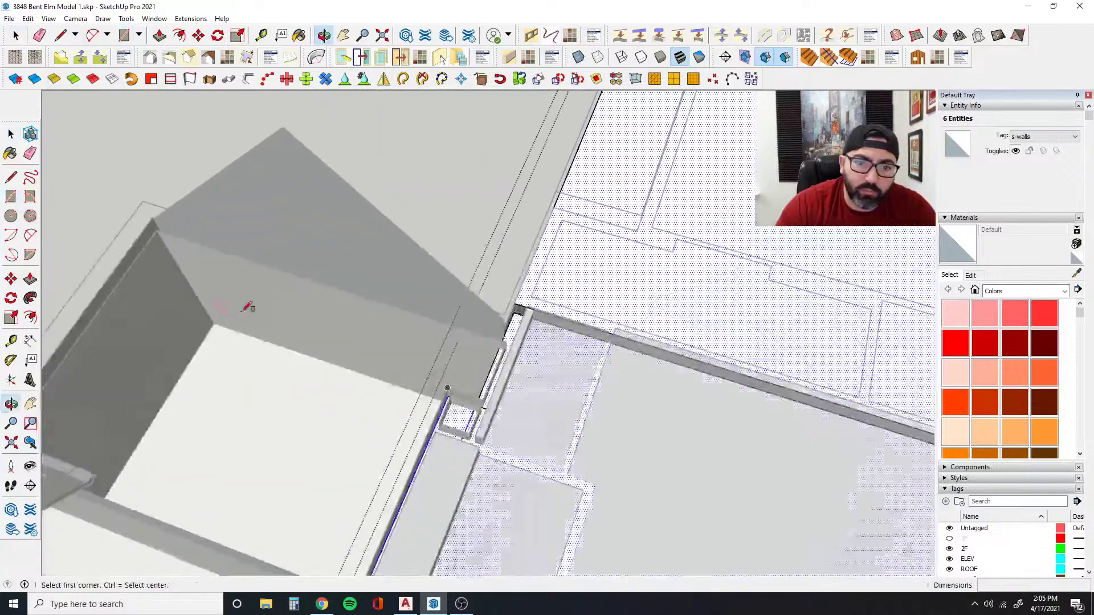
{"action": "scroll", "coordinate": [456, 351], "scroll_direction": "up", "scroll_amount": 2}
{"action": "middle_click_drag", "start_coordinate": [515, 350], "coordinate": [563, 333]}
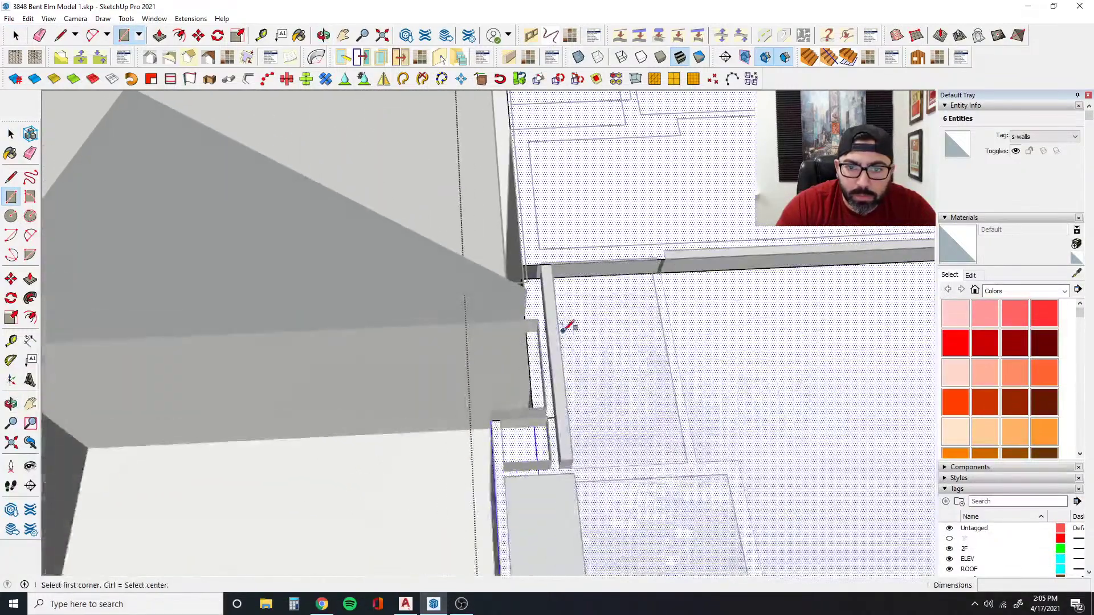
{"action": "scroll", "coordinate": [549, 293], "scroll_direction": "up", "scroll_amount": 3}
{"action": "middle_click_drag", "start_coordinate": [546, 291], "coordinate": [568, 287]}
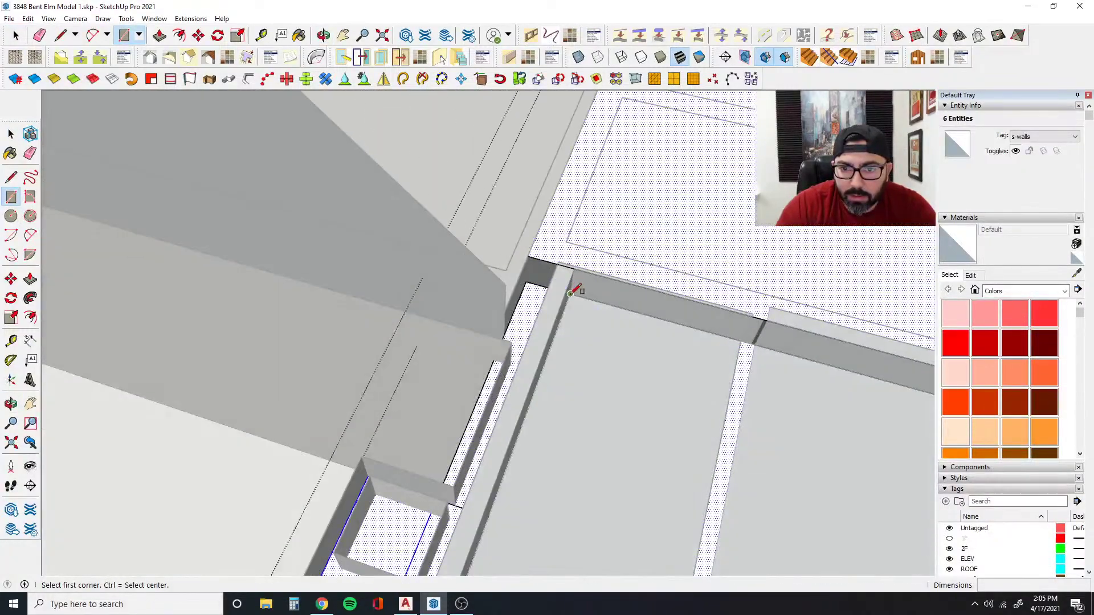
{"action": "middle_click_drag", "start_coordinate": [459, 392], "coordinate": [864, 499]}
{"action": "scroll", "coordinate": [349, 498], "scroll_direction": "up", "scroll_amount": 2}
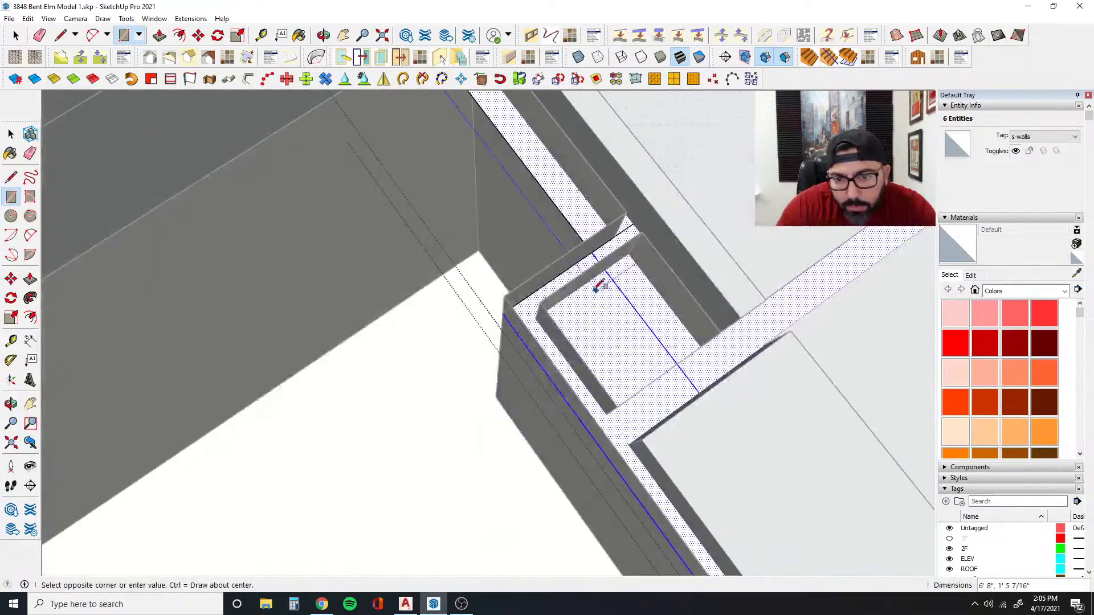
{"action": "middle_click_drag", "start_coordinate": [547, 302], "coordinate": [815, 335]}
{"action": "middle_click_drag", "start_coordinate": [467, 219], "coordinate": [517, 254]}
{"action": "left_click", "coordinate": [546, 239]}
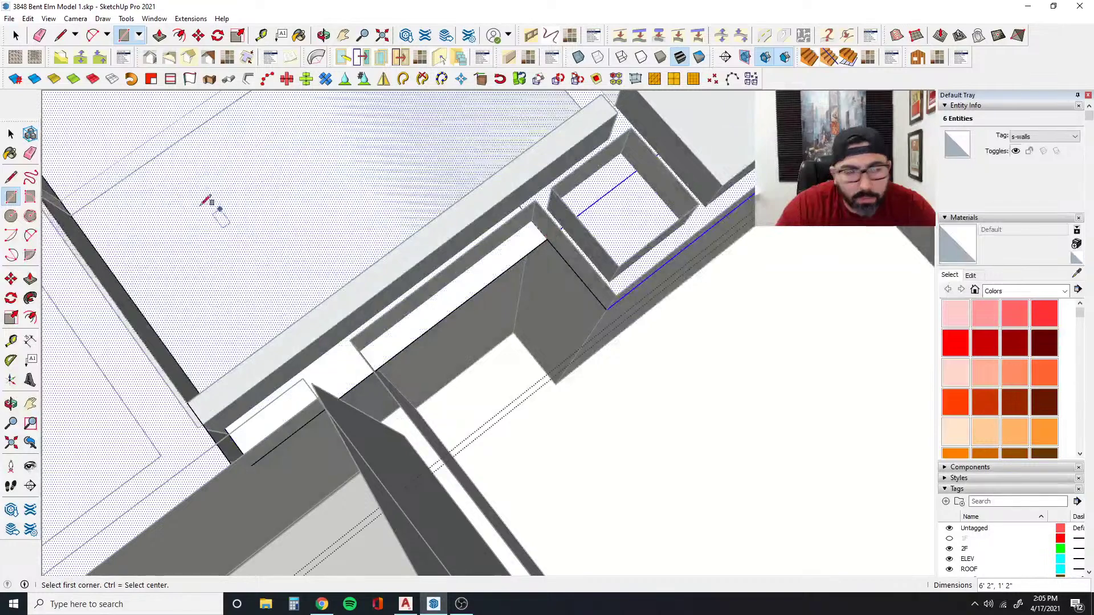
{"action": "left_click", "coordinate": [31, 153]}
{"action": "scroll", "coordinate": [507, 260], "scroll_direction": "down", "scroll_amount": 6}
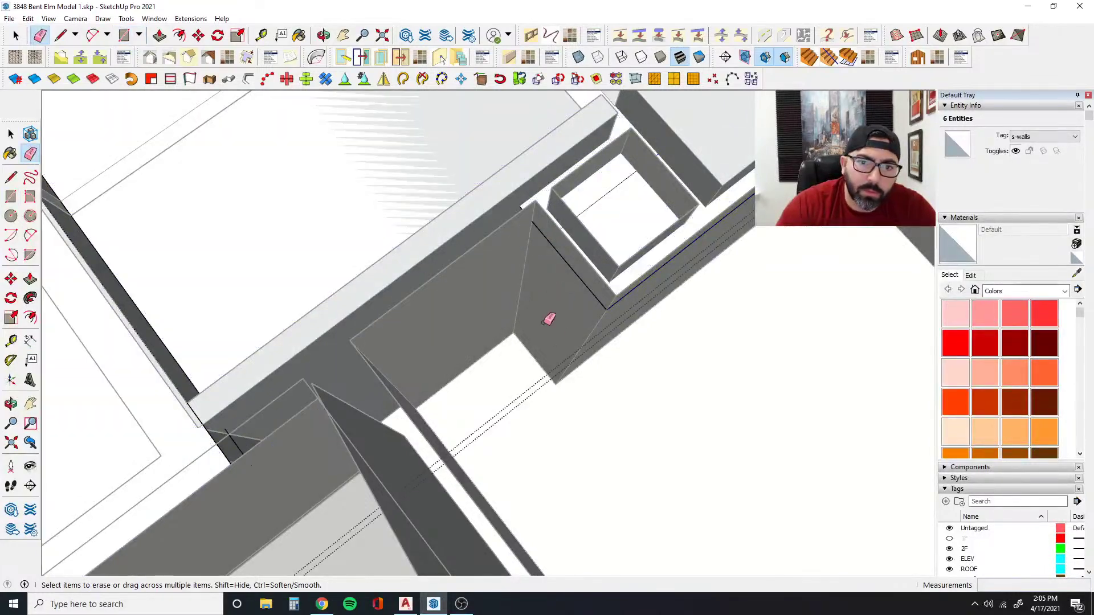
{"action": "scroll", "coordinate": [415, 313], "scroll_direction": "down", "scroll_amount": 3}
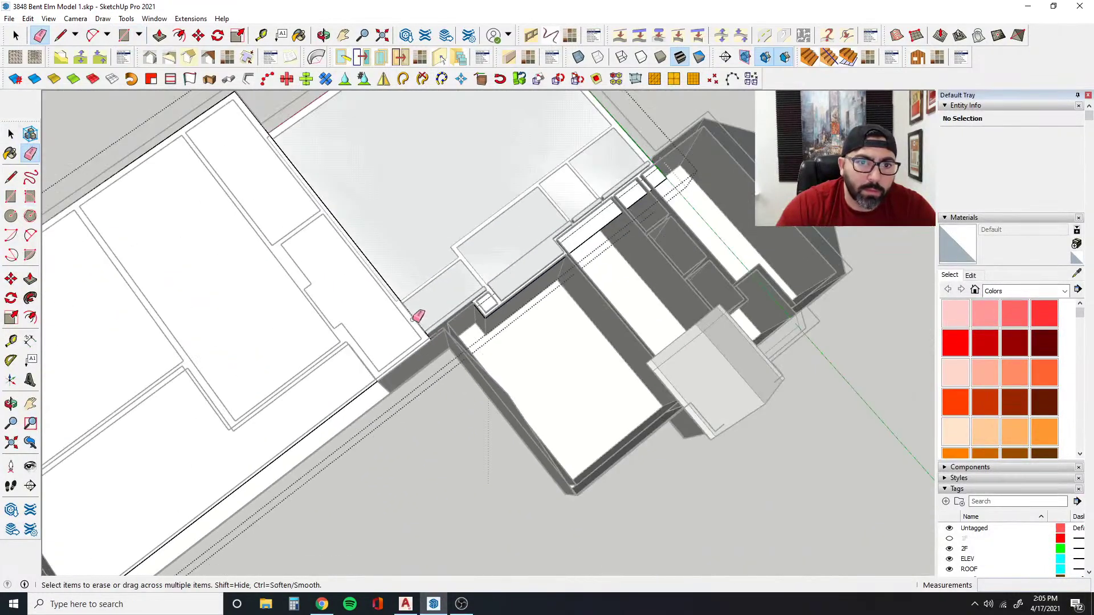
{"action": "scroll", "coordinate": [287, 203], "scroll_direction": "down", "scroll_amount": 3}
- Generate a roof from the trimmed outline face, the rear strip and the wider wing's outline face
{"action": "left_click", "coordinate": [384, 215]}
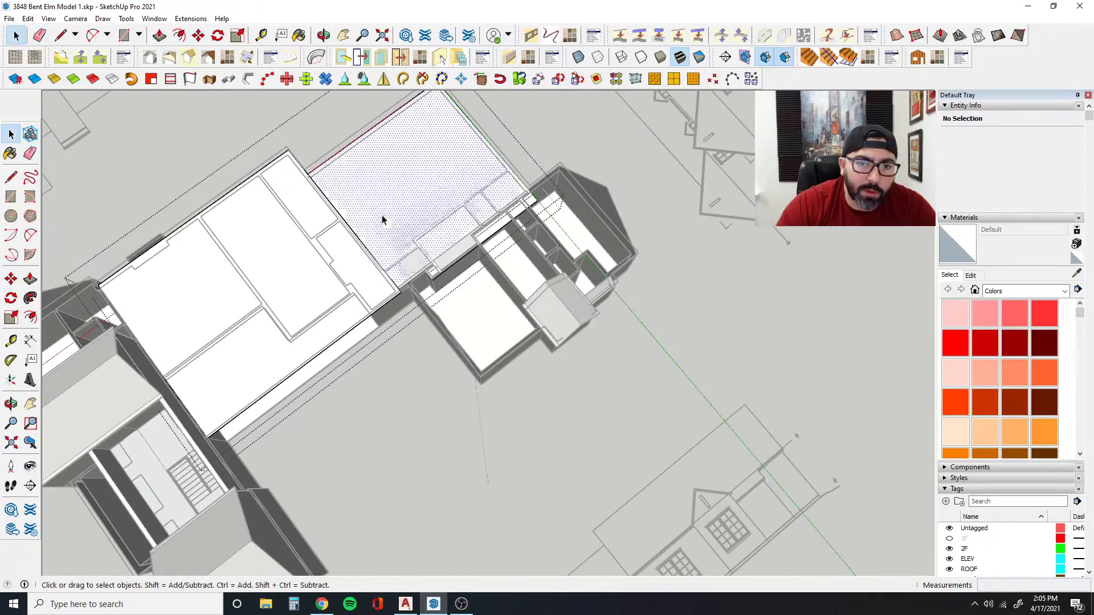
{"action": "middle_click_drag", "start_coordinate": [323, 243], "coordinate": [422, 260]}
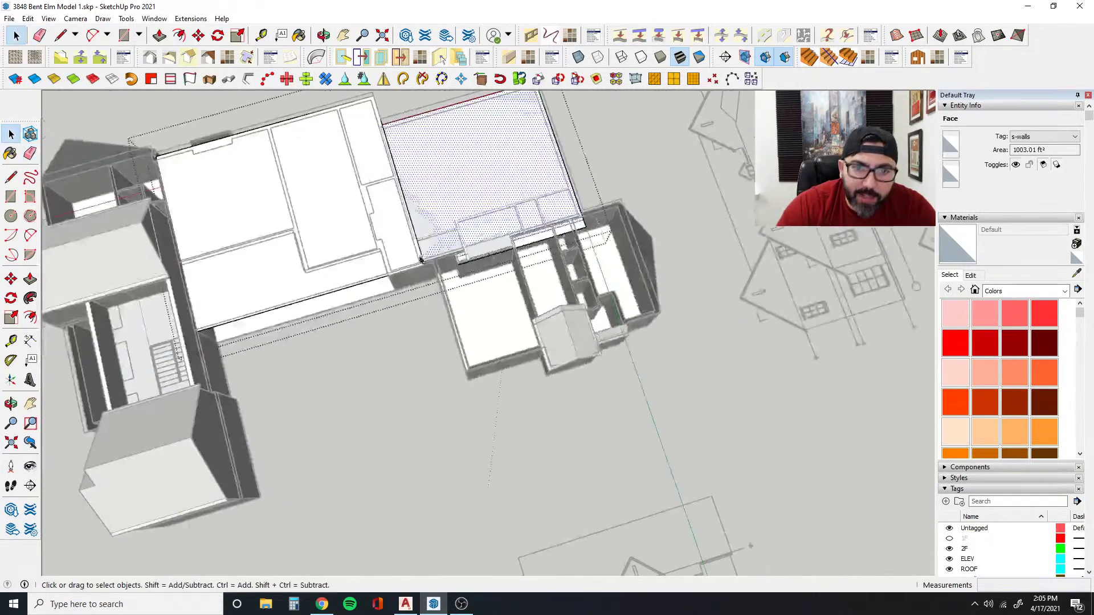
{"action": "left_click", "coordinate": [529, 249]}
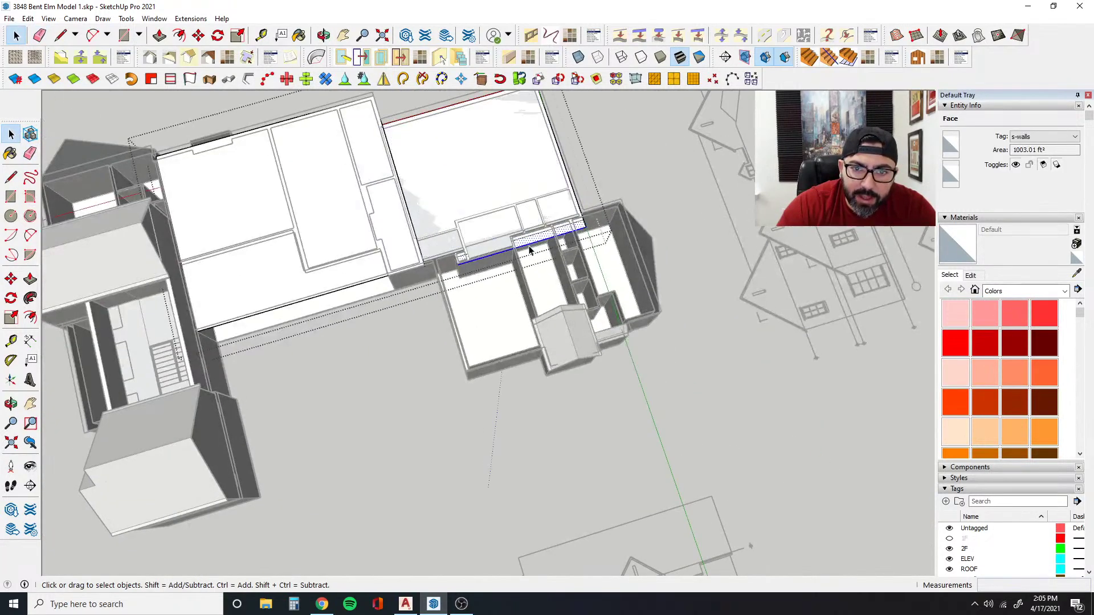
{"action": "left_click", "coordinate": [515, 218], "text": "ctrl"}
{"action": "left_click", "coordinate": [180, 259], "text": "ctrl"}
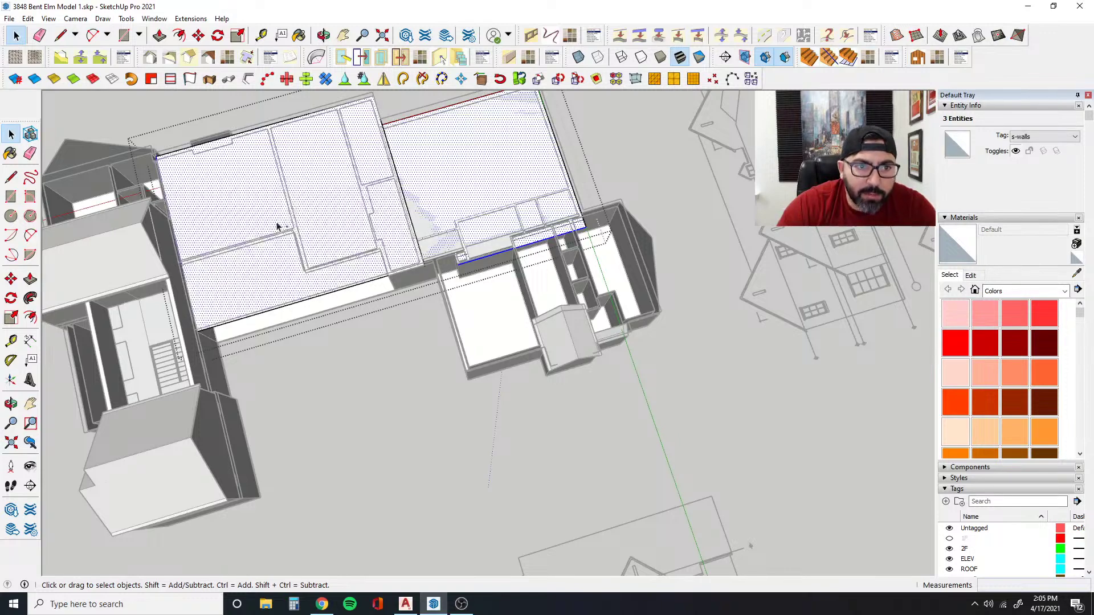
{"action": "left_click", "coordinate": [150, 58]}
{"action": "left_click", "coordinate": [180, 174]}
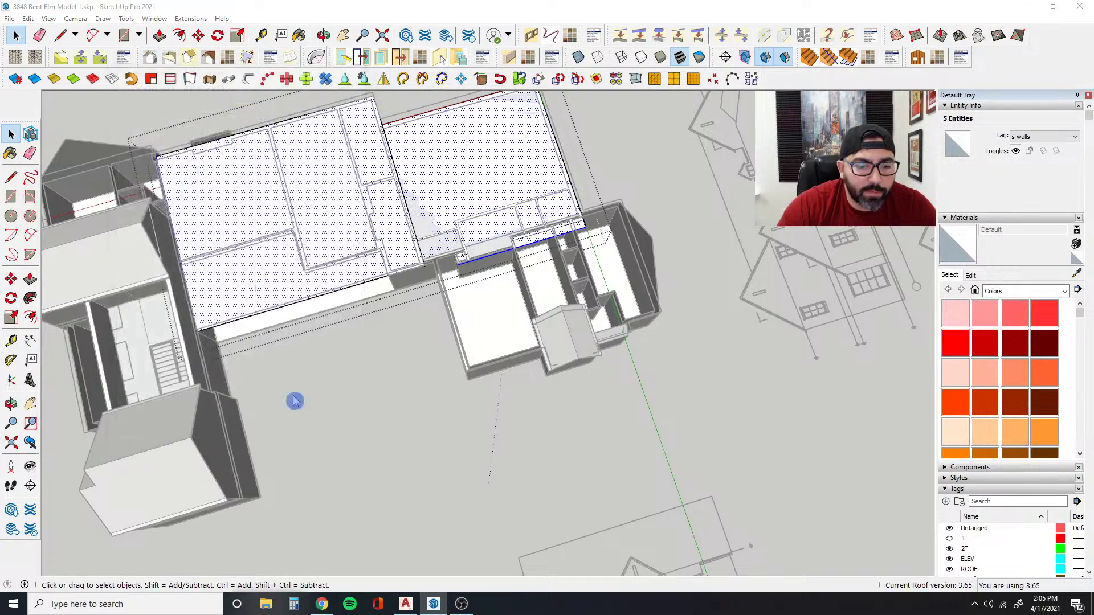
{"action": "left_click", "coordinate": [305, 559]}
{"action": "middle_click_drag", "start_coordinate": [306, 573], "coordinate": [452, 339]}
{"action": "key", "text": "Escape"}
{"action": "scroll", "coordinate": [485, 277], "scroll_direction": "down", "scroll_amount": 4}
{"action": "scroll", "coordinate": [491, 228], "scroll_direction": "up", "scroll_amount": 2}
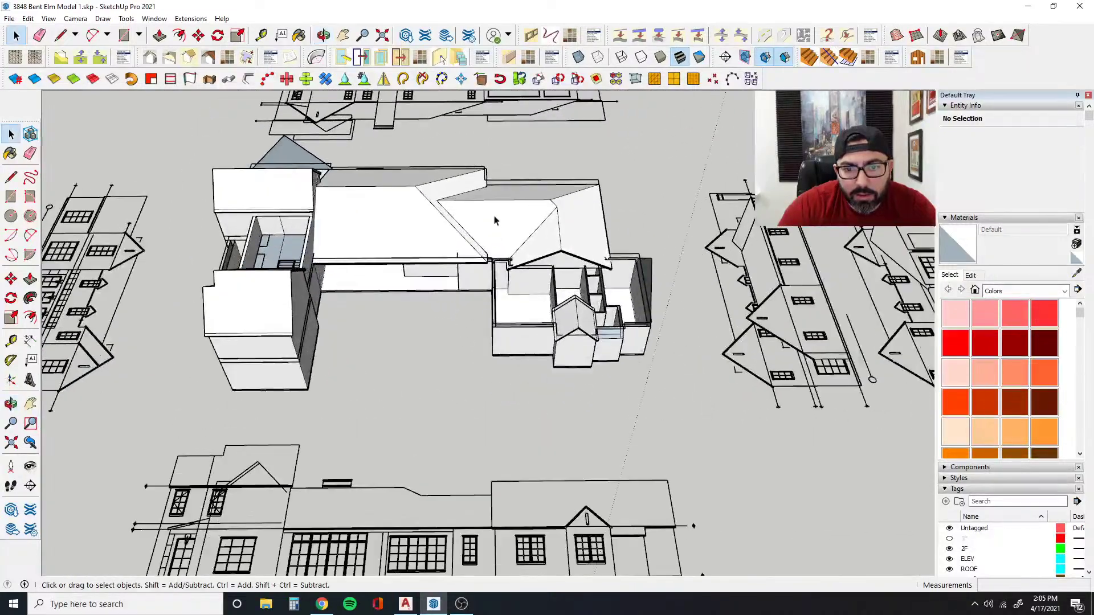
- Open the roof group and draw a line from the higher roof's valley edge parallel to the lower ridge, plus a short extension of the hip line
{"action": "double_click", "coordinate": [493, 213]}
{"action": "left_click", "coordinate": [493, 213]}
{"action": "middle_click_drag", "start_coordinate": [534, 212], "coordinate": [364, 251]}
{"action": "middle_click_drag", "start_coordinate": [365, 251], "coordinate": [433, 314], "text": "shift"}
{"action": "left_click", "coordinate": [422, 312]}
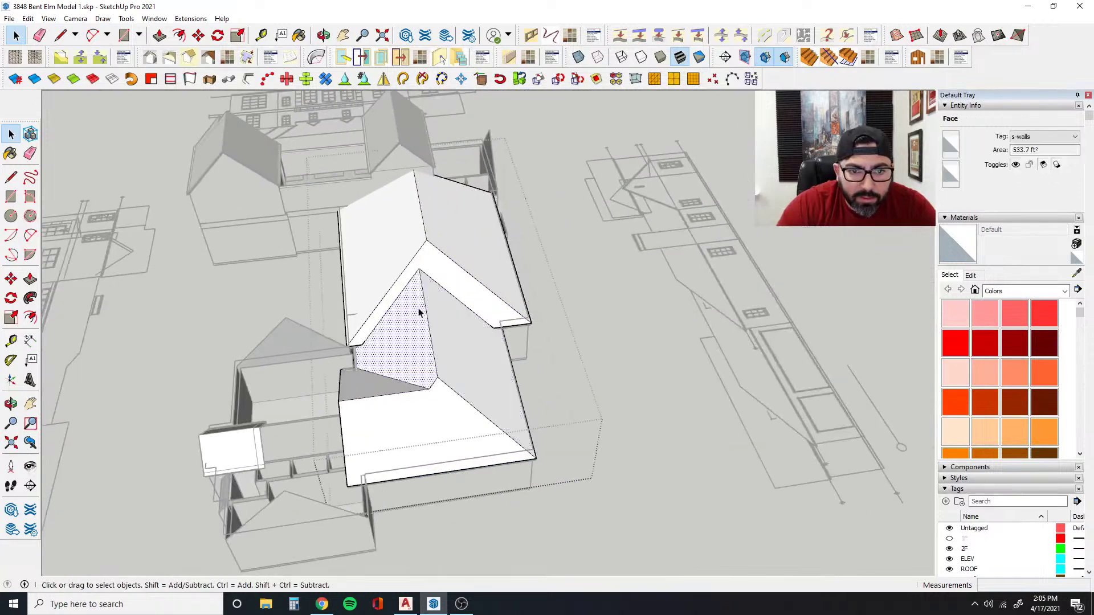
{"action": "left_click", "coordinate": [10, 177]}
{"action": "scroll", "coordinate": [433, 267], "scroll_direction": "up", "scroll_amount": 2}
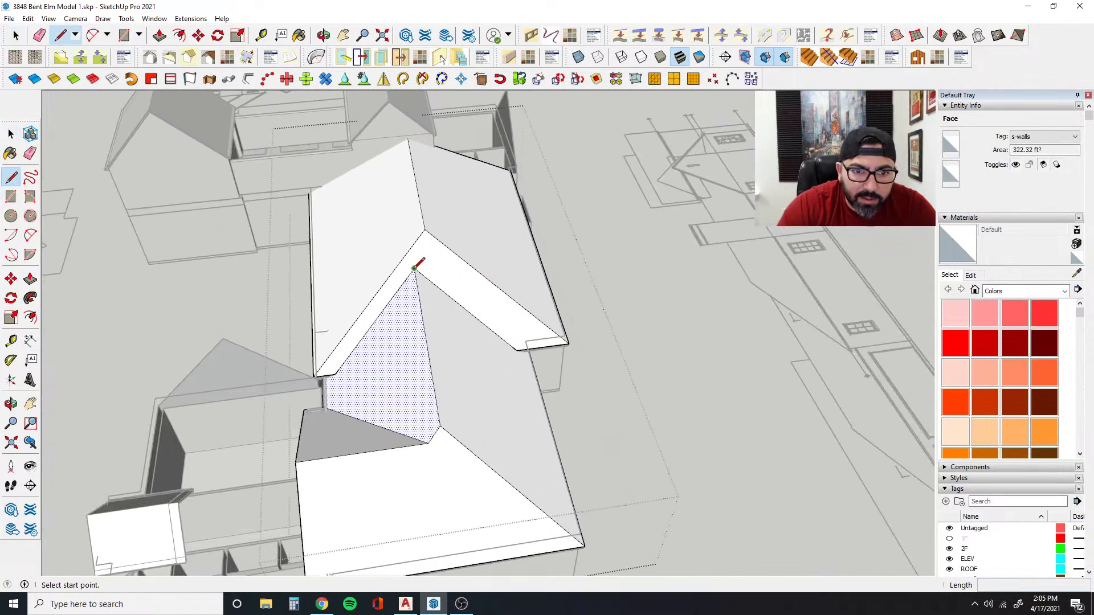
{"action": "left_click", "coordinate": [415, 268]}
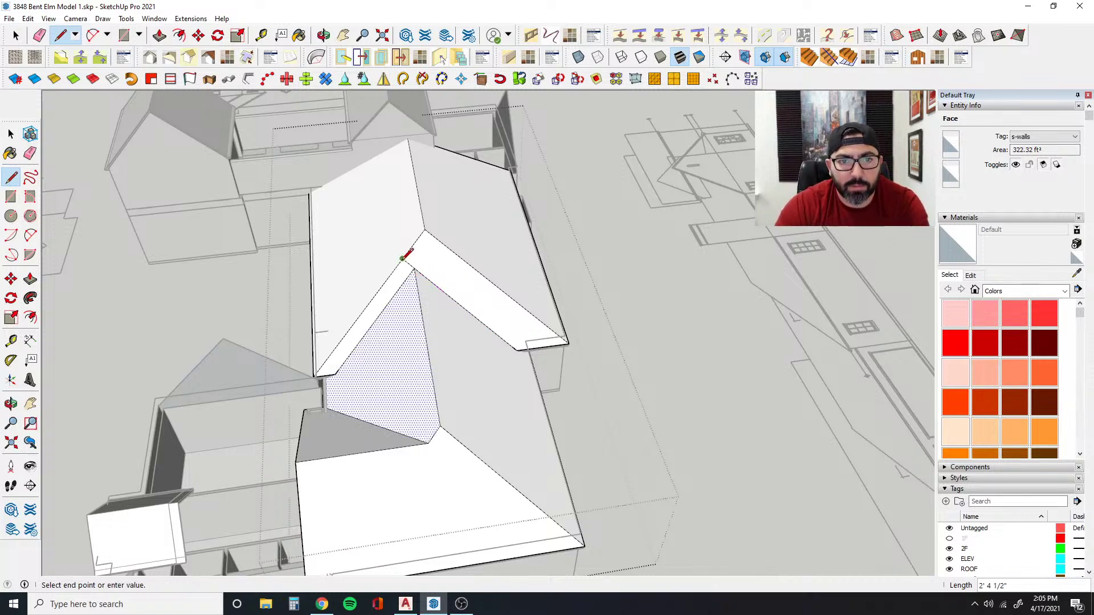
{"action": "left_click", "coordinate": [438, 495]}
{"action": "left_click", "coordinate": [441, 424]}
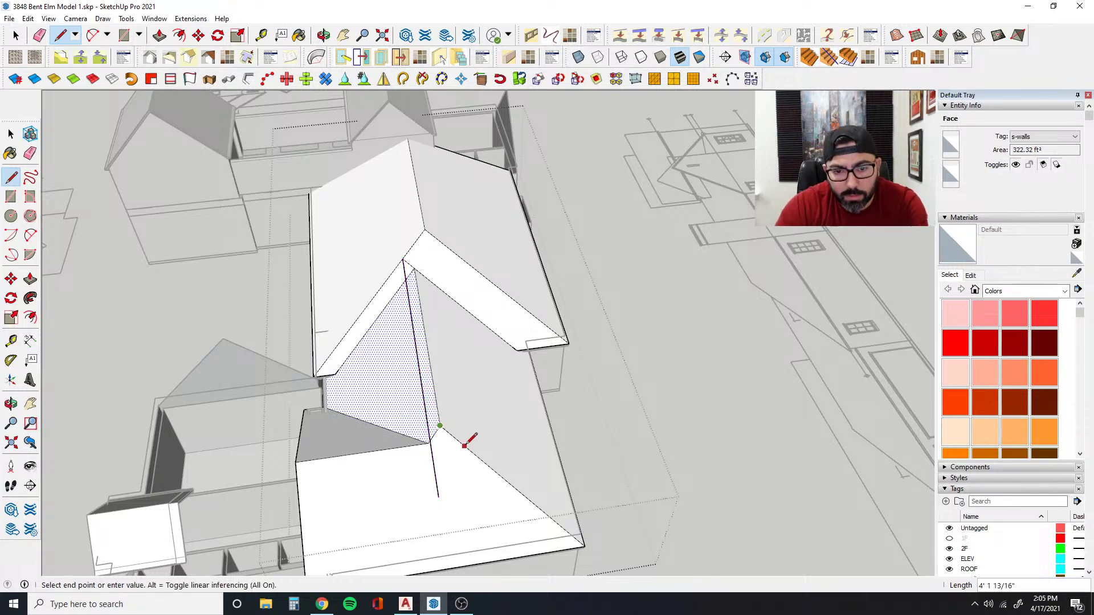
{"action": "key", "text": "Escape"}
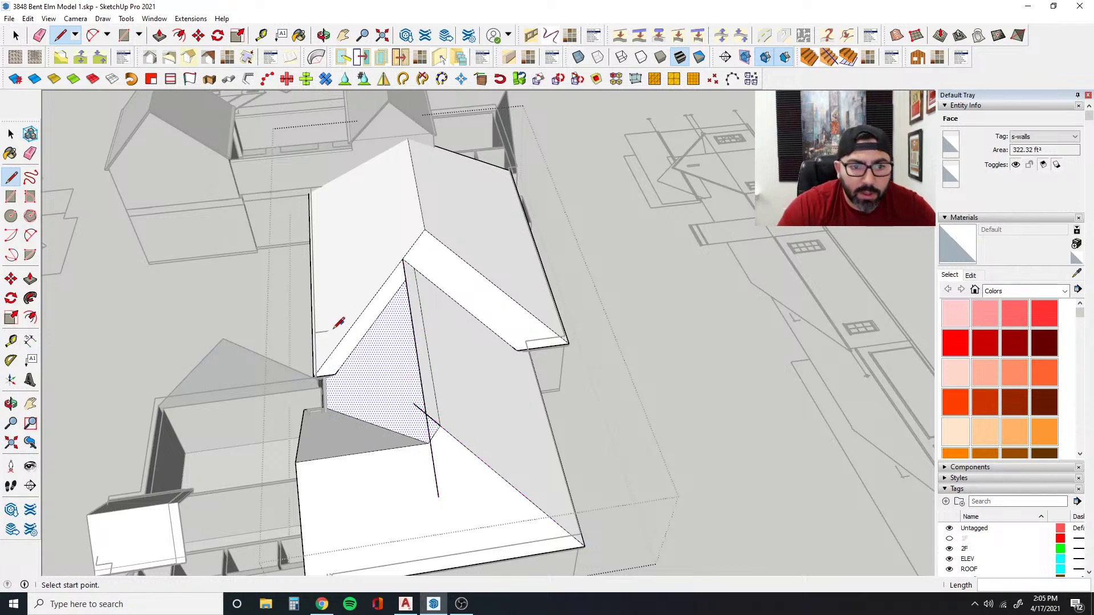
- Draw a short line extending the higher roof's front eave past its corner at the junction with the narrower wing
{"action": "middle_click_drag", "start_coordinate": [339, 318], "coordinate": [604, 310]}
{"action": "scroll", "coordinate": [474, 340], "scroll_direction": "up", "scroll_amount": 3}
{"action": "middle_click_drag", "start_coordinate": [475, 337], "coordinate": [631, 398]}
{"action": "scroll", "coordinate": [591, 402], "scroll_direction": "up", "scroll_amount": 2}
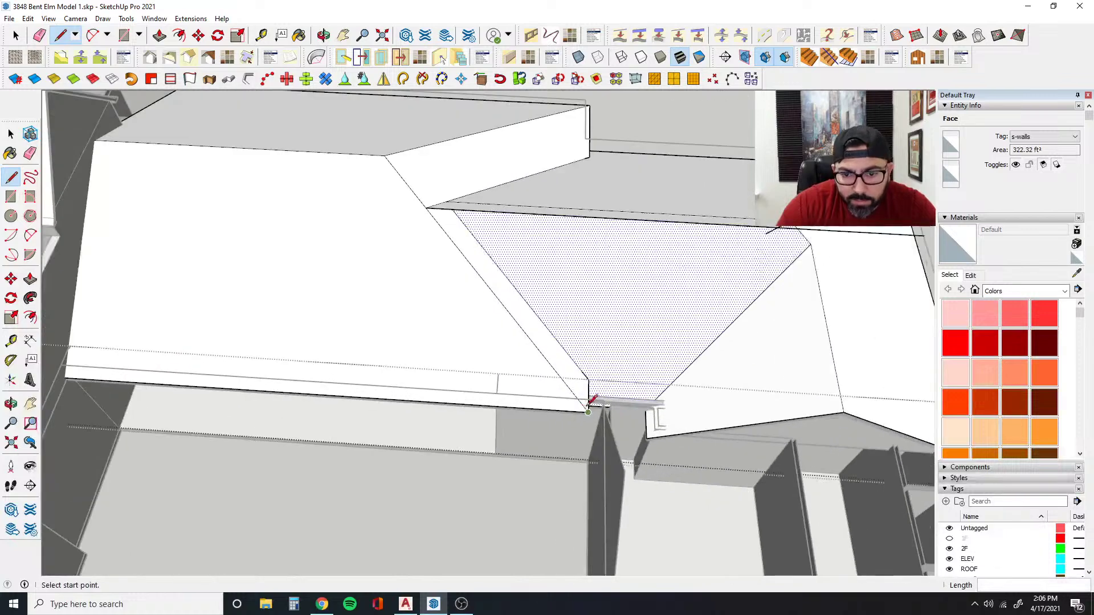
{"action": "left_click", "coordinate": [589, 410]}
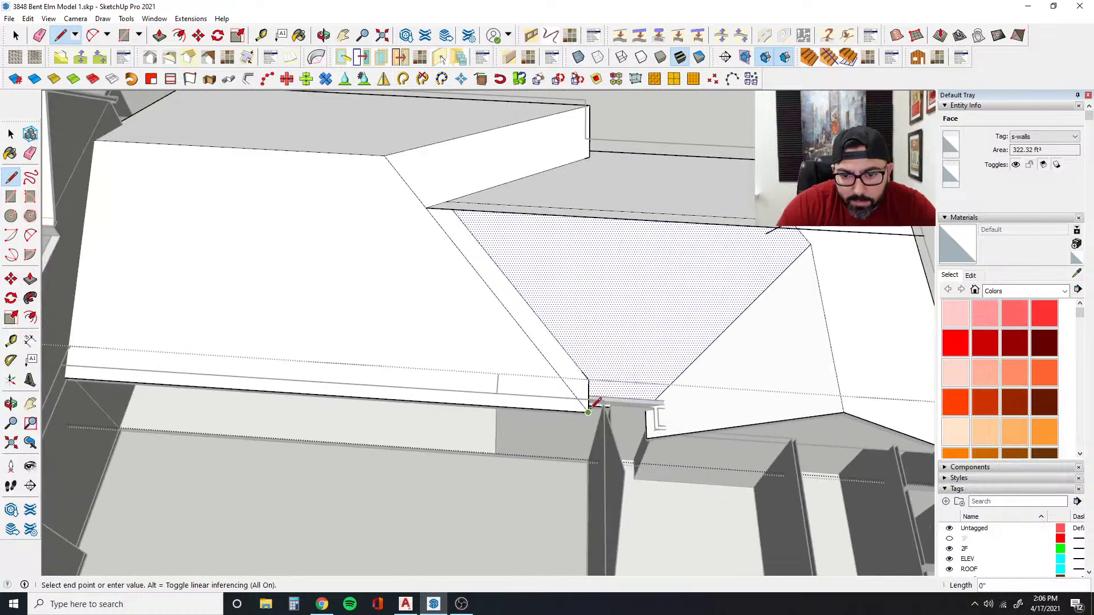
{"action": "left_click", "coordinate": [672, 418]}
{"action": "key", "text": "Escape"}
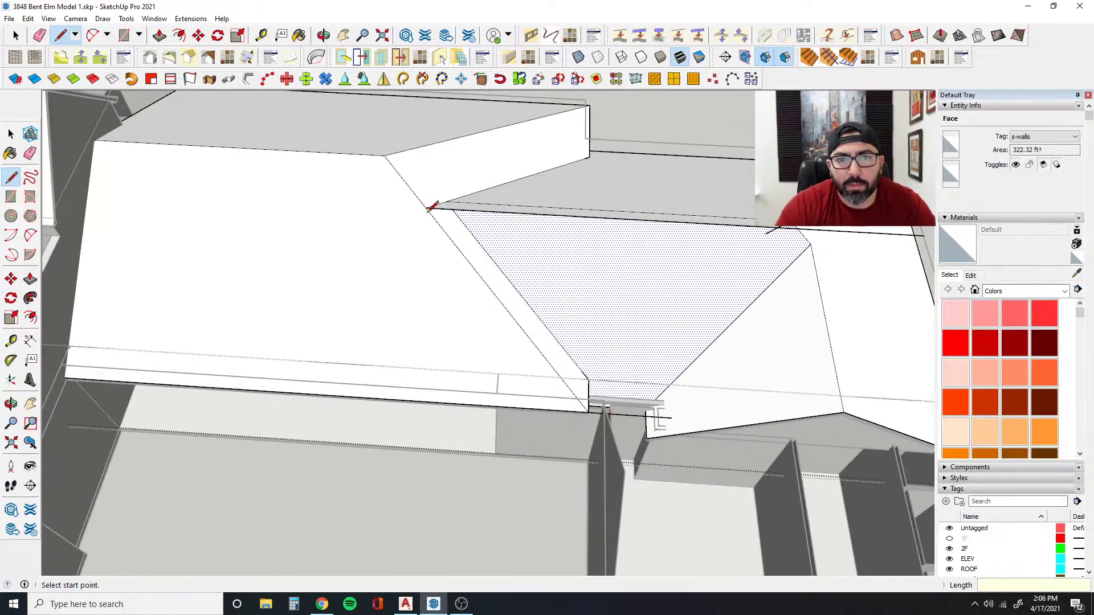
- Draw two rectangles on the front roof slope by the valley, running from the ridge extension to the eave, the second about 13' 7" by 6' 4"
{"action": "mouse_move", "coordinate": [815, 234]}
{"action": "middle_mouse_down"}
{"action": "mouse_move", "coordinate": [691, 232]}
{"action": "mouse_move", "coordinate": [751, 310]}
{"action": "mouse_move", "coordinate": [635, 313]}
{"action": "mouse_move", "coordinate": [506, 285]}
{"action": "middle_mouse_up"}
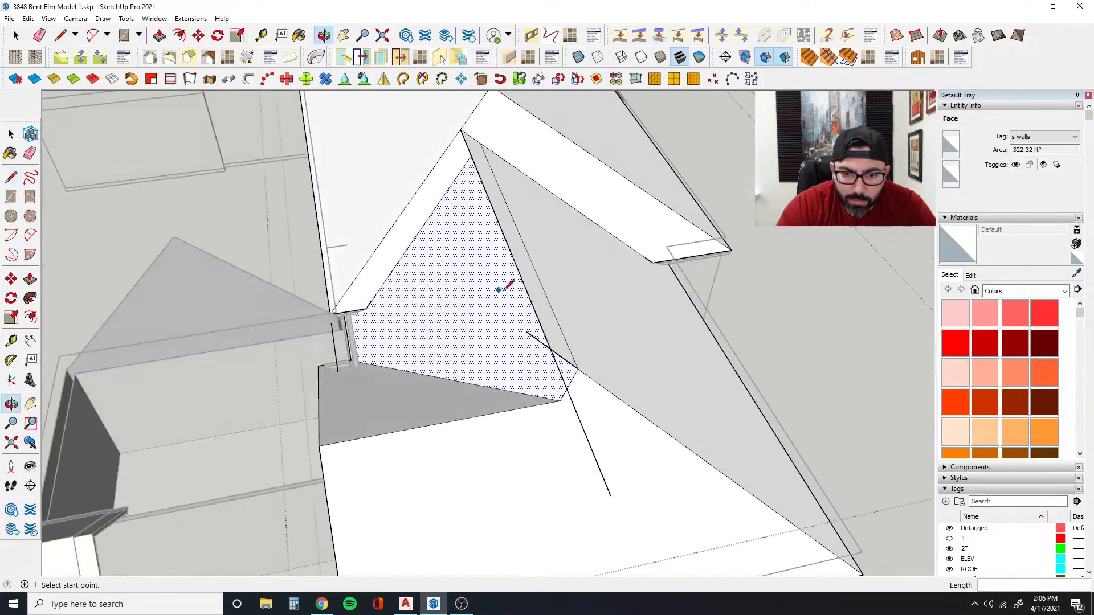
{"action": "left_click", "coordinate": [12, 196]}
{"action": "left_click", "coordinate": [590, 450]}
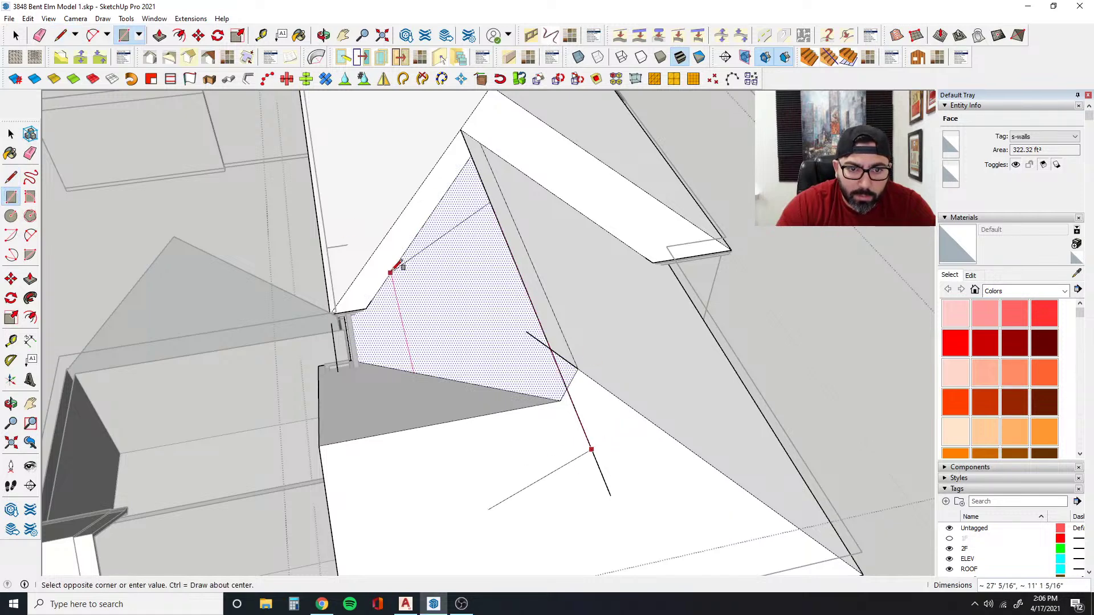
{"action": "left_click", "coordinate": [383, 239]}
{"action": "scroll", "coordinate": [376, 342], "scroll_direction": "up", "scroll_amount": 3}
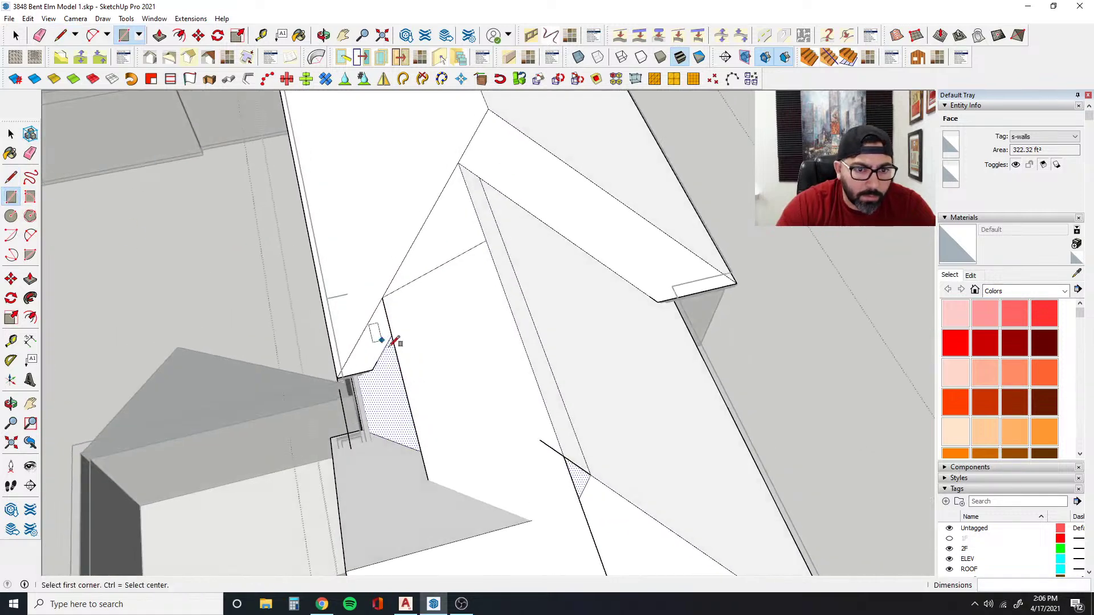
{"action": "left_click", "coordinate": [334, 369]}
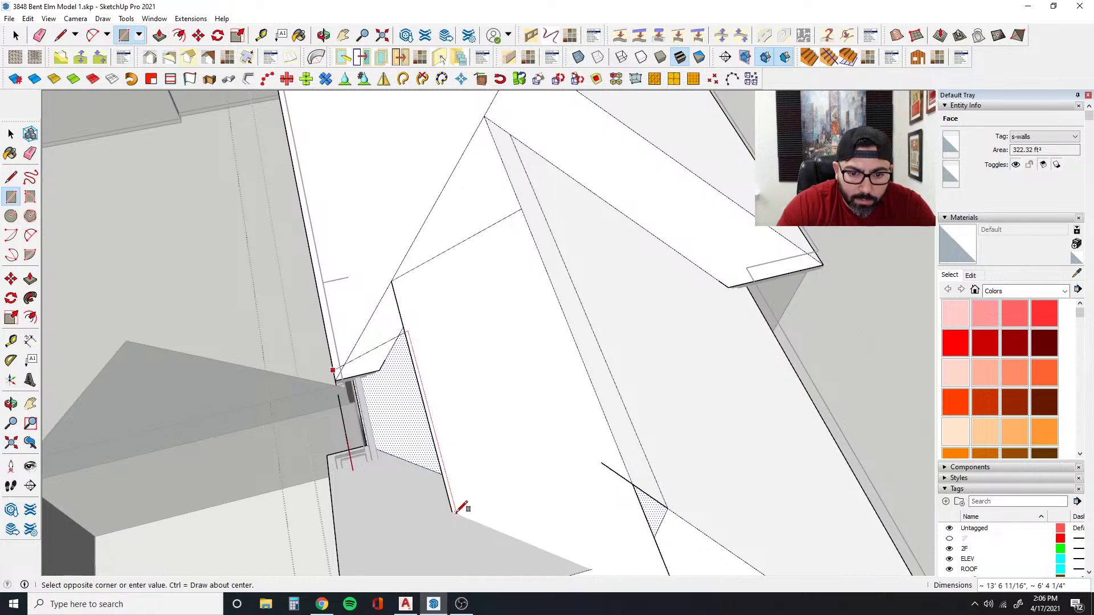
{"action": "left_click", "coordinate": [456, 505]}
{"action": "scroll", "coordinate": [288, 307], "scroll_direction": "down", "scroll_amount": 2}
{"action": "middle_click_drag", "start_coordinate": [286, 308], "coordinate": [323, 288]}
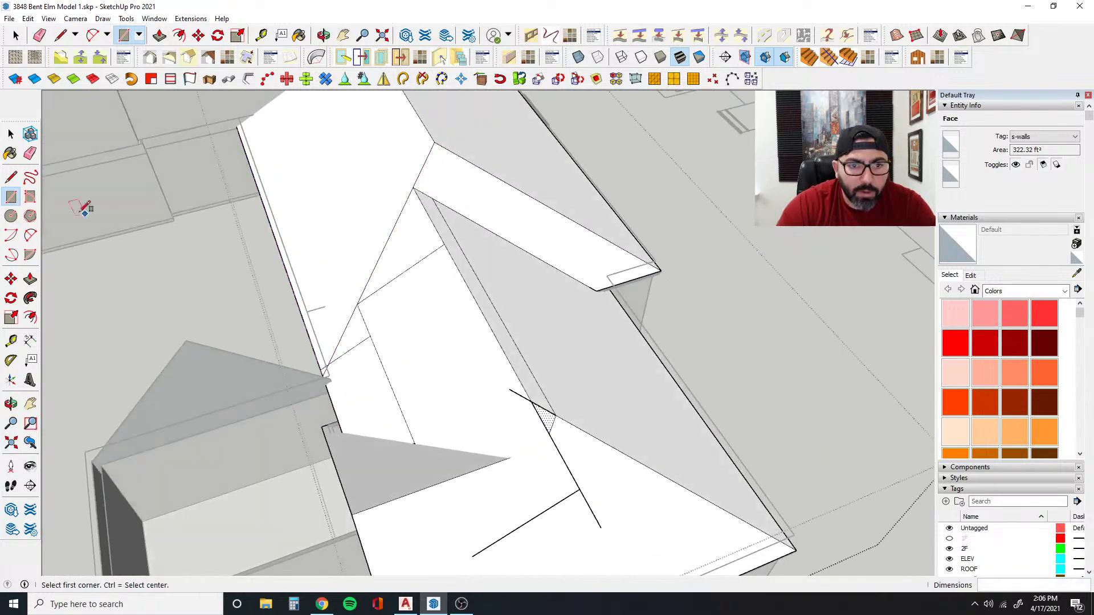
- Erase the seam edges between the added rectangles and the surrounding front roof slope
{"action": "left_click", "coordinate": [29, 154]}
{"action": "left_click", "coordinate": [369, 342]}
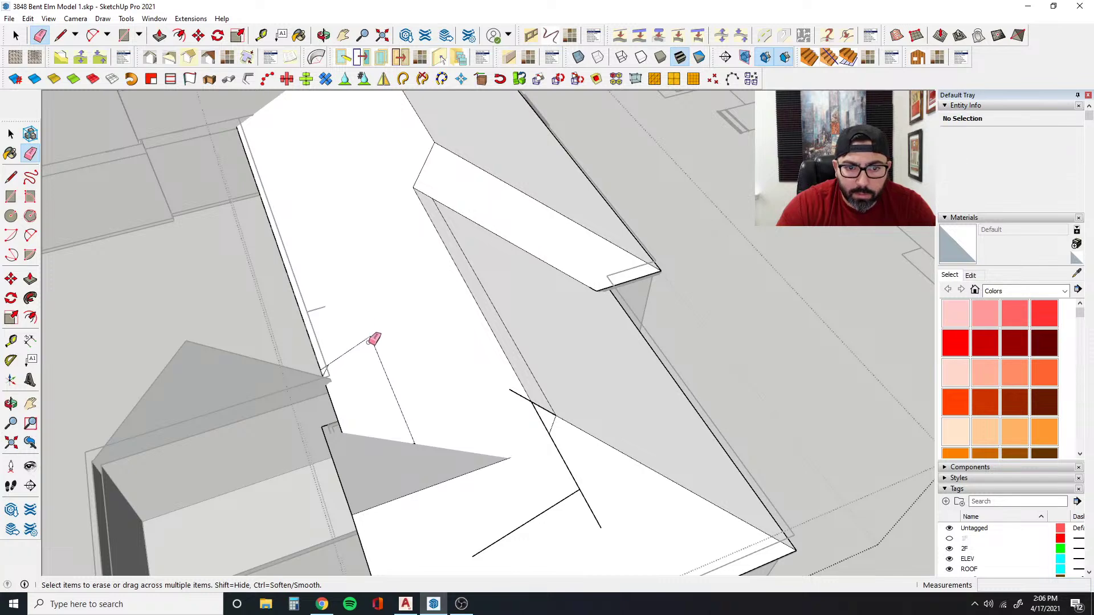
{"action": "left_click", "coordinate": [376, 348]}
{"action": "scroll", "coordinate": [489, 431], "scroll_direction": "down", "scroll_amount": 1}
{"action": "scroll", "coordinate": [504, 385], "scroll_direction": "down", "scroll_amount": 2}
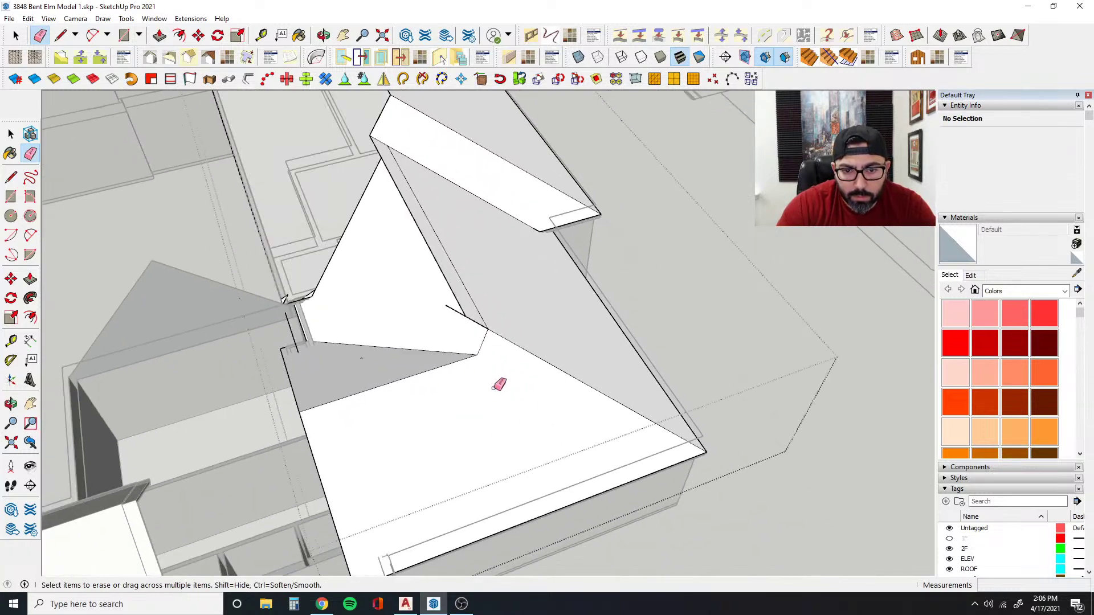
- Select all the roof geometry in the group and intersect its faces with the selection
{"action": "scroll", "coordinate": [515, 389], "scroll_direction": "up", "scroll_amount": 3}
{"action": "left_click", "coordinate": [13, 182]}
{"action": "middle_click_drag", "start_coordinate": [364, 325], "coordinate": [559, 302]}
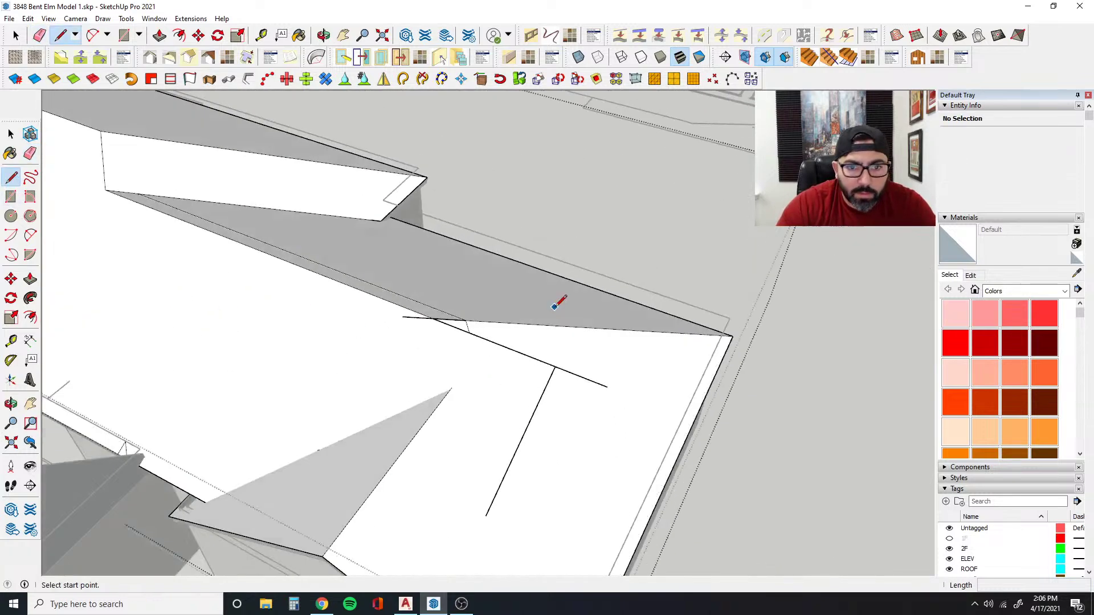
{"action": "scroll", "coordinate": [512, 310], "scroll_direction": "up", "scroll_amount": 2}
{"action": "middle_click_drag", "start_coordinate": [422, 285], "coordinate": [463, 287]}
{"action": "left_click", "coordinate": [11, 136]}
{"action": "scroll", "coordinate": [568, 286], "scroll_direction": "down", "scroll_amount": 2}
{"action": "scroll", "coordinate": [568, 285], "scroll_direction": "down", "scroll_amount": 4}
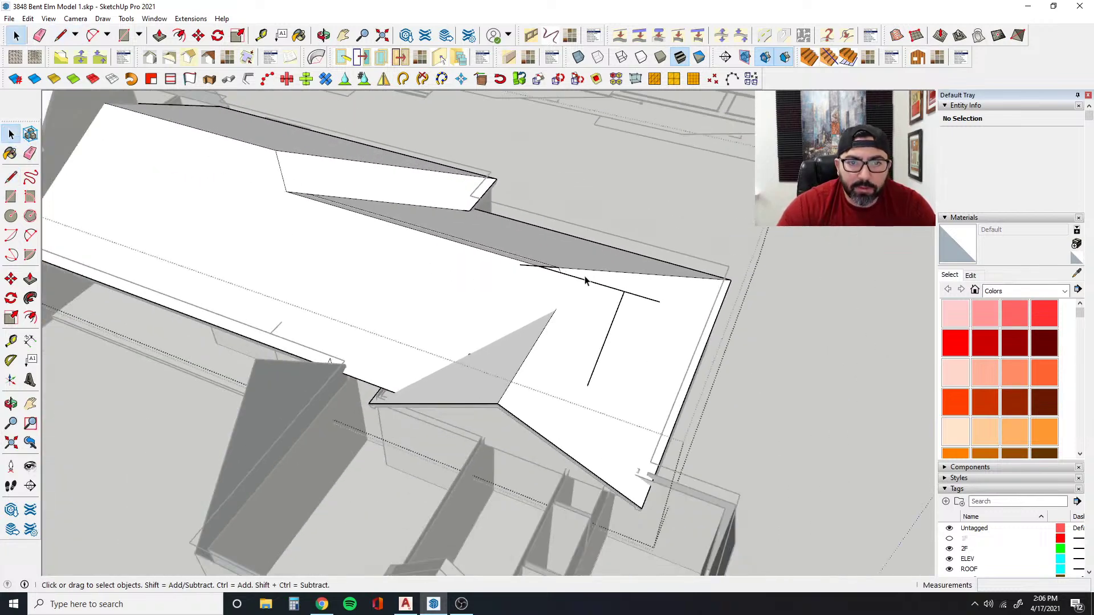
{"action": "left_click_drag", "start_coordinate": [299, 415], "coordinate": [299, 416]}
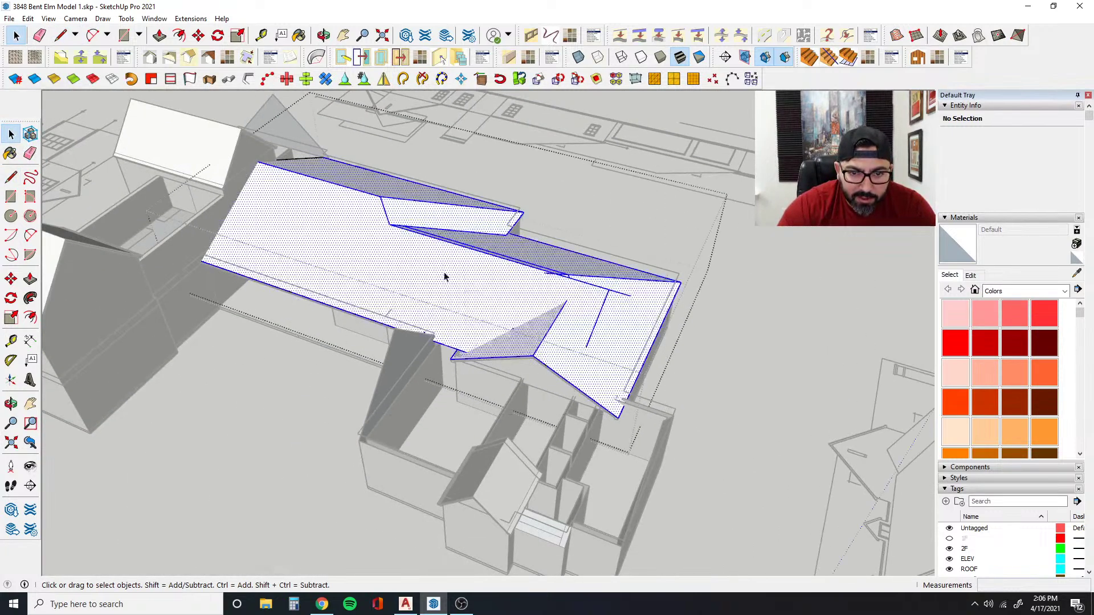
{"action": "right_click", "coordinate": [444, 273]}
{"action": "mouse_move", "coordinate": [501, 382]}
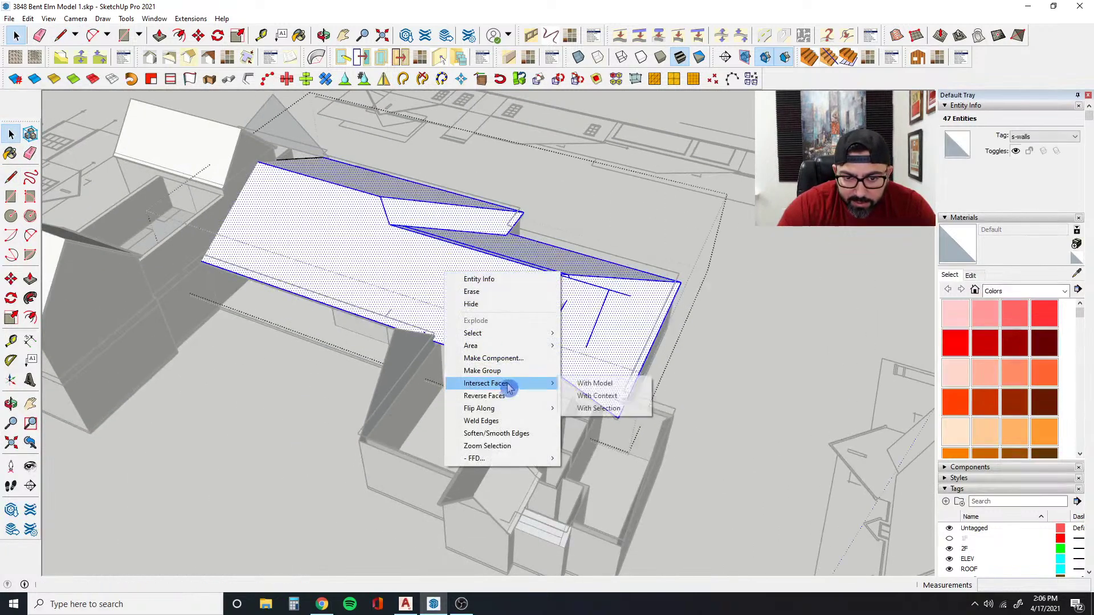
{"action": "left_click", "coordinate": [593, 408]}
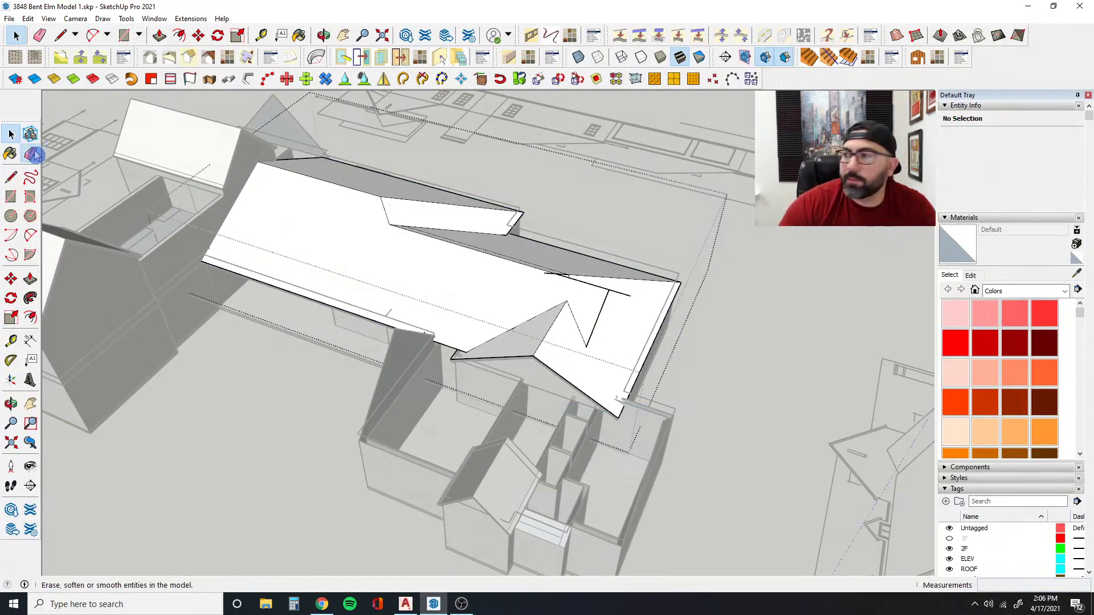
- Draw a line about 5' 10" long from the ridge and hip intersection to the crossing point of the front gable slope
{"action": "left_click", "coordinate": [30, 153]}
{"action": "middle_click_drag", "start_coordinate": [547, 285], "coordinate": [573, 275]}
{"action": "scroll", "coordinate": [604, 302], "scroll_direction": "up", "scroll_amount": 3}
{"action": "mouse_move", "coordinate": [643, 268]}
{"action": "middle_mouse_down"}
{"action": "mouse_move", "coordinate": [491, 262]}
{"action": "mouse_move", "coordinate": [504, 269]}
{"action": "mouse_move", "coordinate": [213, 146]}
{"action": "mouse_move", "coordinate": [113, 119]}
{"action": "mouse_move", "coordinate": [85, 184]}
{"action": "middle_mouse_up"}
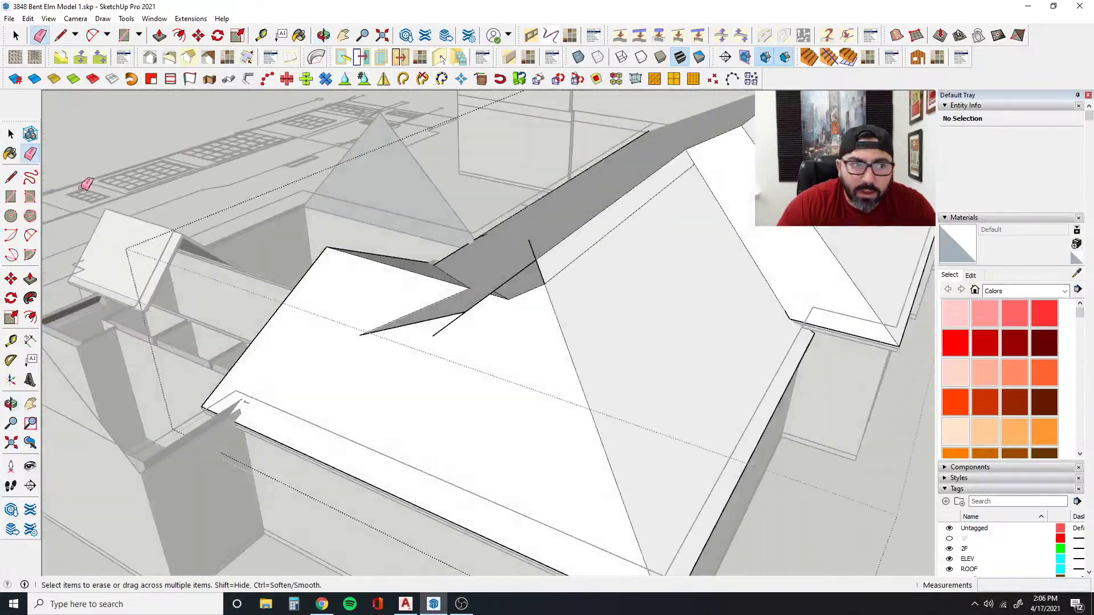
{"action": "left_click", "coordinate": [11, 177]}
{"action": "scroll", "coordinate": [592, 313], "scroll_direction": "up", "scroll_amount": 3}
{"action": "left_click", "coordinate": [561, 270]}
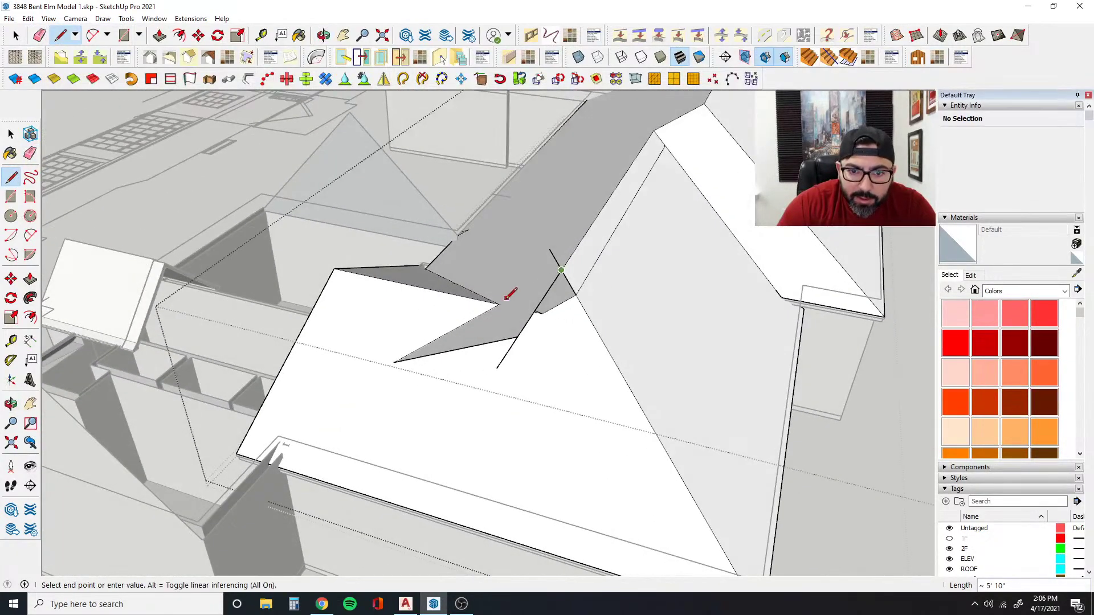
{"action": "left_click", "coordinate": [499, 304]}
- Erase the overshooting slope piece, the construction lines and the stray edges around the ridge and hip junction
{"action": "left_click", "coordinate": [30, 152]}
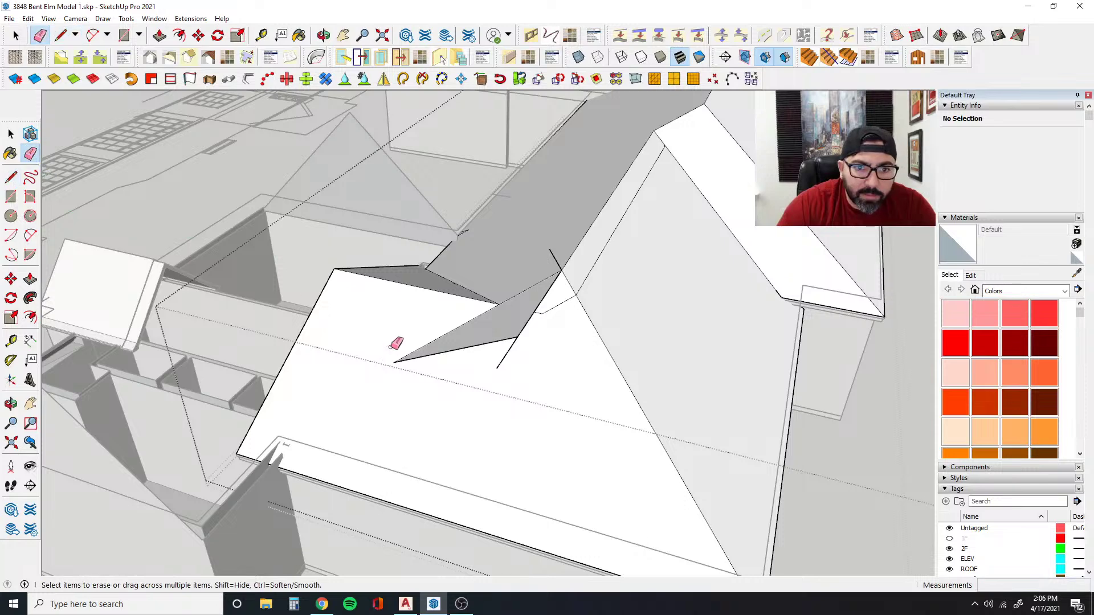
{"action": "left_click_drag", "start_coordinate": [433, 340], "coordinate": [505, 362]}
{"action": "left_click_drag", "start_coordinate": [546, 312], "coordinate": [568, 284]}
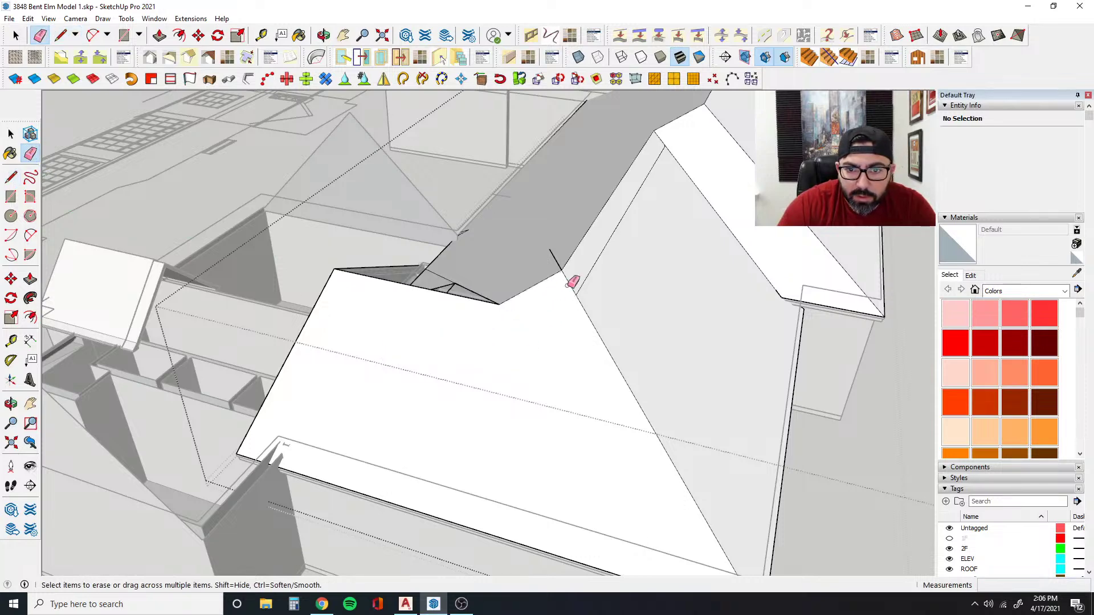
{"action": "middle_click_drag", "start_coordinate": [534, 282], "coordinate": [570, 333]}
{"action": "scroll", "coordinate": [355, 307], "scroll_direction": "up", "scroll_amount": 2}
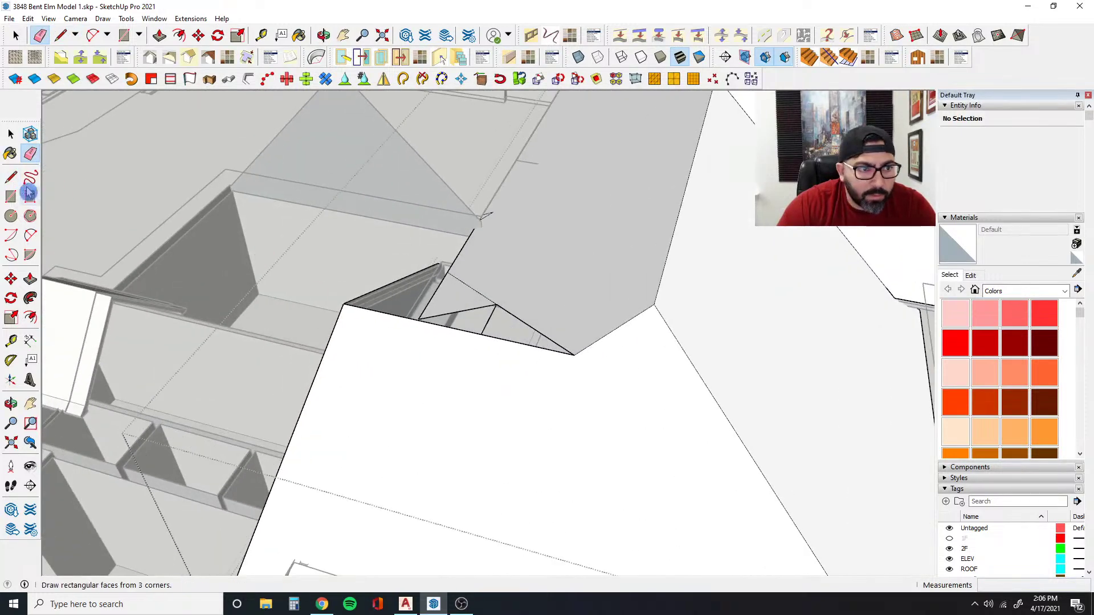
- Draw a rectangle about 2' 8" by 15' 4" across the gap beside the front gable to fill its missing slope
{"action": "left_click", "coordinate": [11, 196]}
{"action": "middle_click_drag", "start_coordinate": [463, 273], "coordinate": [440, 272]}
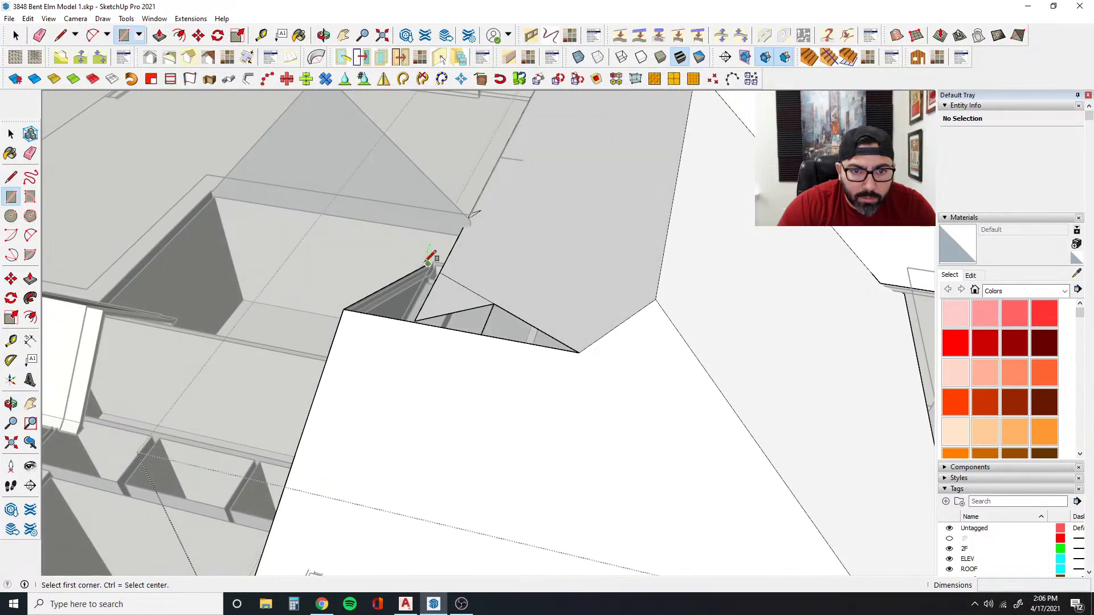
{"action": "left_click", "coordinate": [579, 353]}
{"action": "left_click", "coordinate": [556, 347]}
{"action": "mouse_move", "coordinate": [522, 329]}
{"action": "middle_mouse_down"}
{"action": "mouse_move", "coordinate": [634, 367]}
{"action": "mouse_move", "coordinate": [355, 262]}
{"action": "middle_mouse_up"}
{"action": "left_click", "coordinate": [371, 257]}
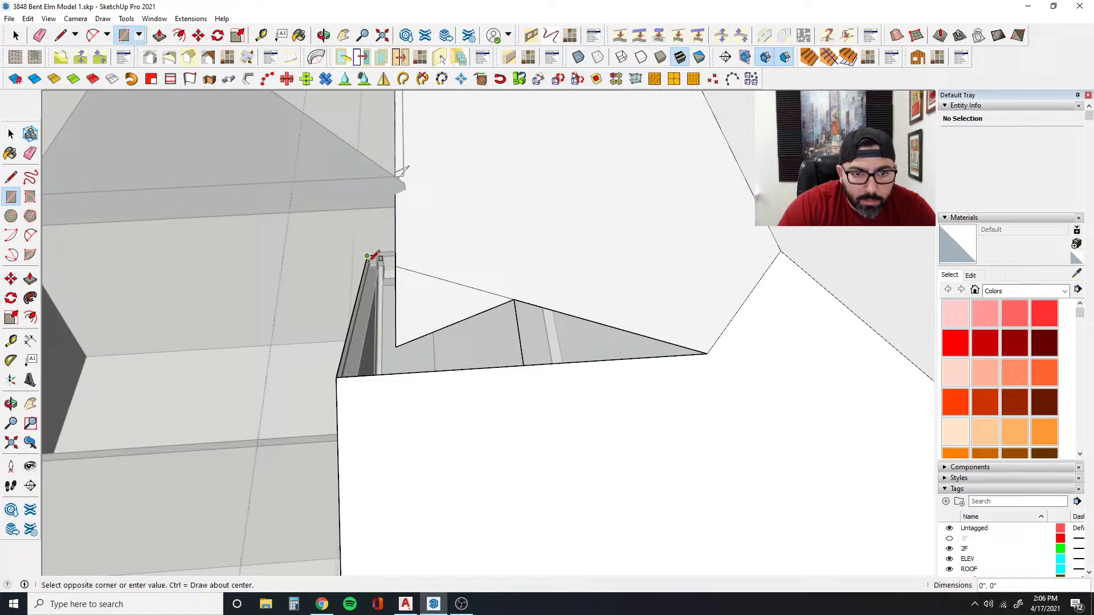
{"action": "left_click", "coordinate": [414, 371]}
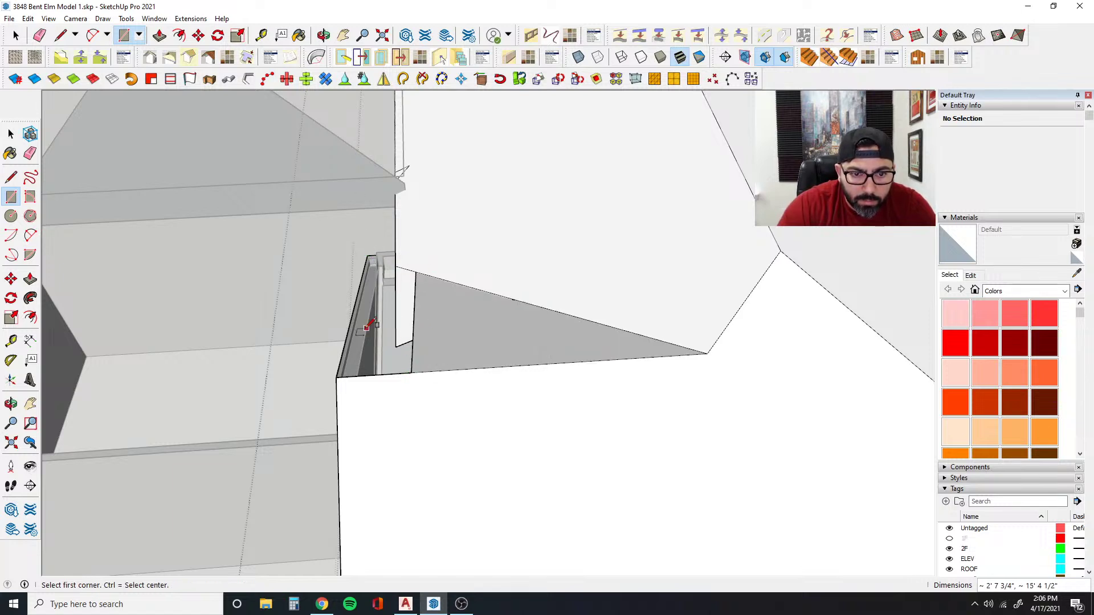
- Fill the remaining notch at the eave corner with another rectangle and erase the leftover edge there
{"action": "left_click", "coordinate": [395, 266]}
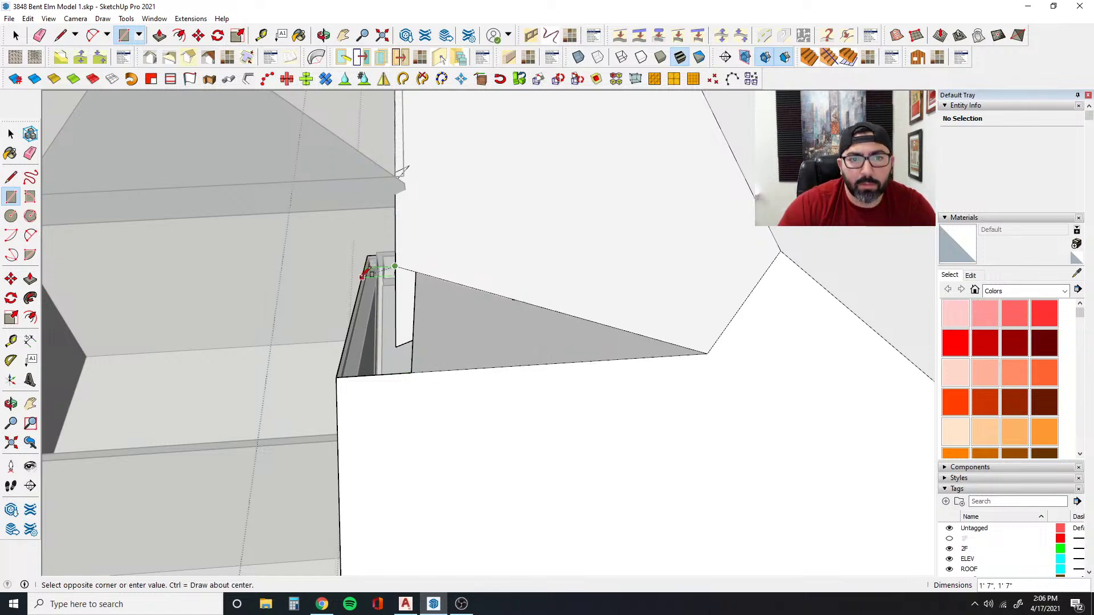
{"action": "middle_click_drag", "start_coordinate": [363, 275], "coordinate": [510, 308]}
{"action": "key", "text": "e"}
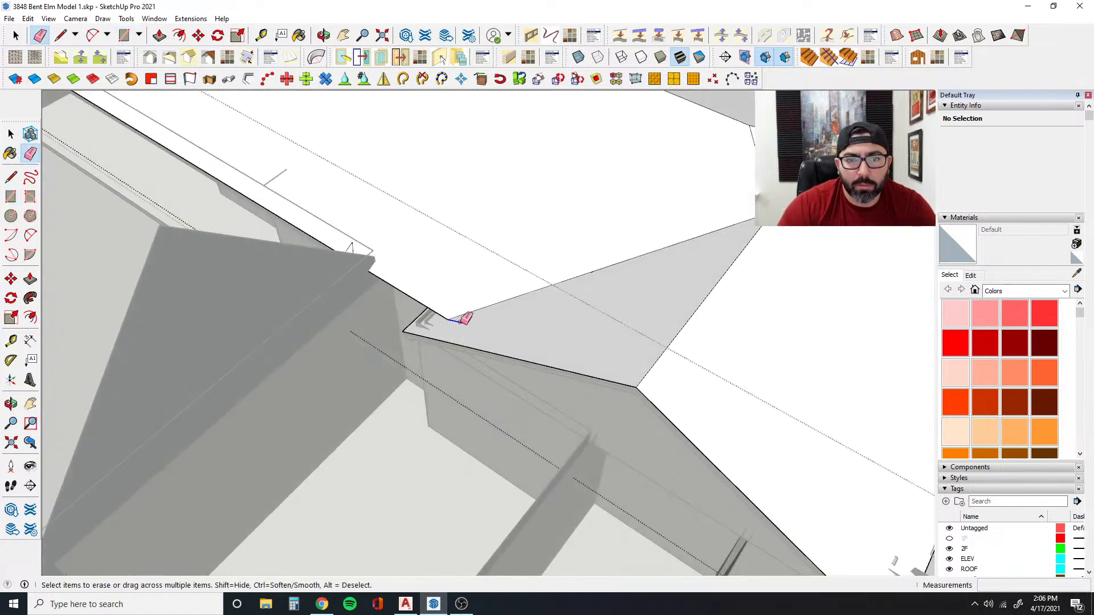
{"action": "scroll", "coordinate": [342, 242], "scroll_direction": "down", "scroll_amount": 6}
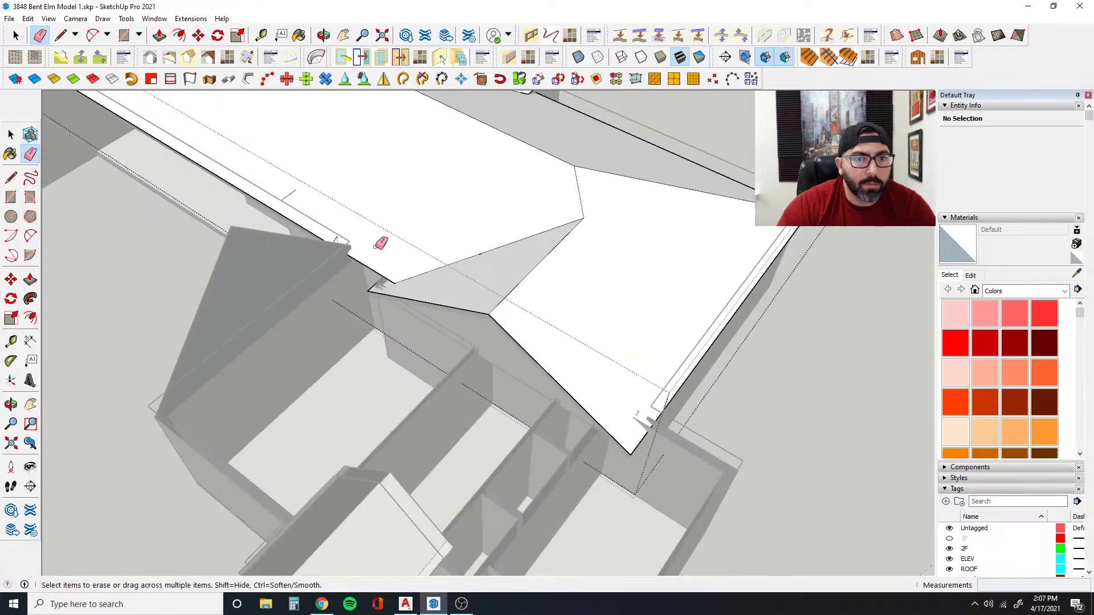
- Select the end of the front eave's fascia and move it 1' 7 1/4" along the eave to meet the gable wall
{"action": "left_click", "coordinate": [11, 134]}
{"action": "mouse_move", "coordinate": [325, 285]}
{"action": "middle_mouse_down"}
{"action": "mouse_move", "coordinate": [374, 280]}
{"action": "mouse_move", "coordinate": [367, 290]}
{"action": "middle_mouse_up"}
{"action": "scroll", "coordinate": [439, 304], "scroll_direction": "up", "scroll_amount": 8}
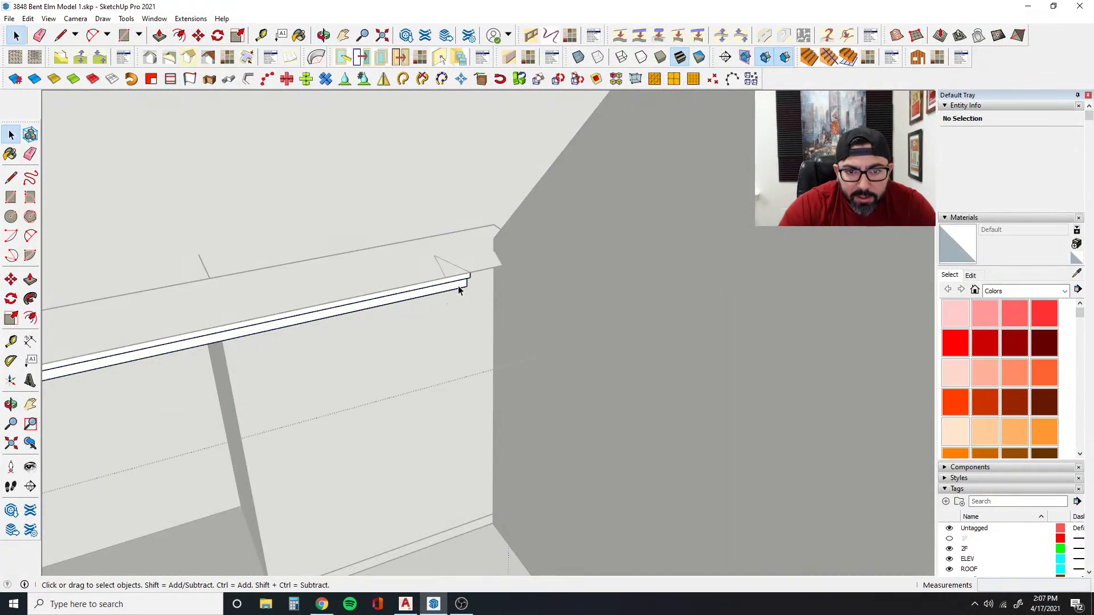
{"action": "left_click", "coordinate": [458, 285]}
{"action": "scroll", "coordinate": [461, 305], "scroll_direction": "down", "scroll_amount": 2}
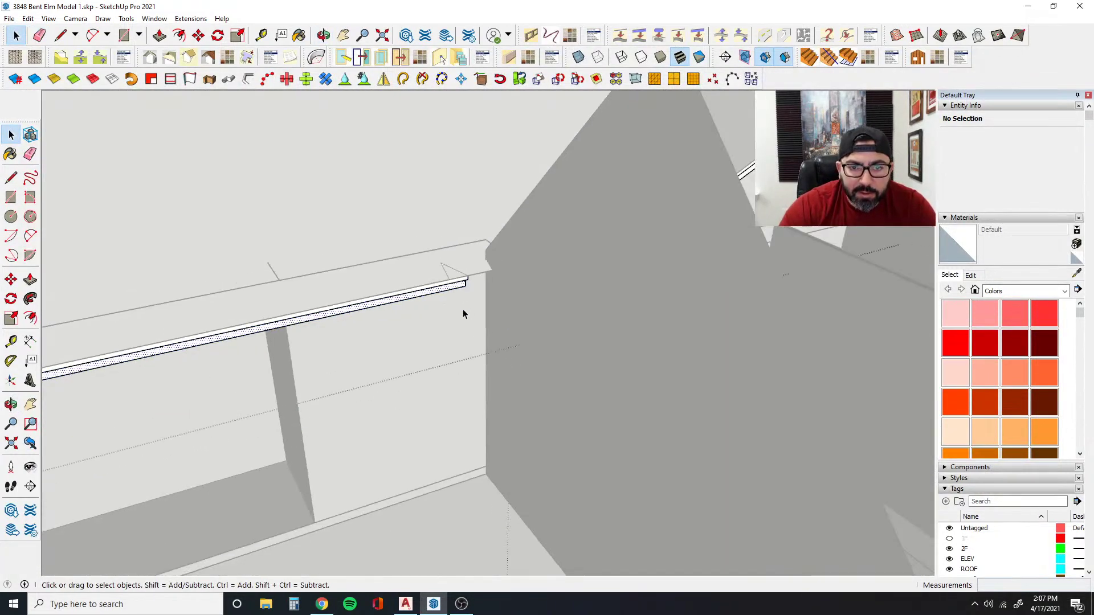
{"action": "left_click_drag", "start_coordinate": [428, 341], "coordinate": [516, 229]}
{"action": "left_click", "coordinate": [11, 280]}
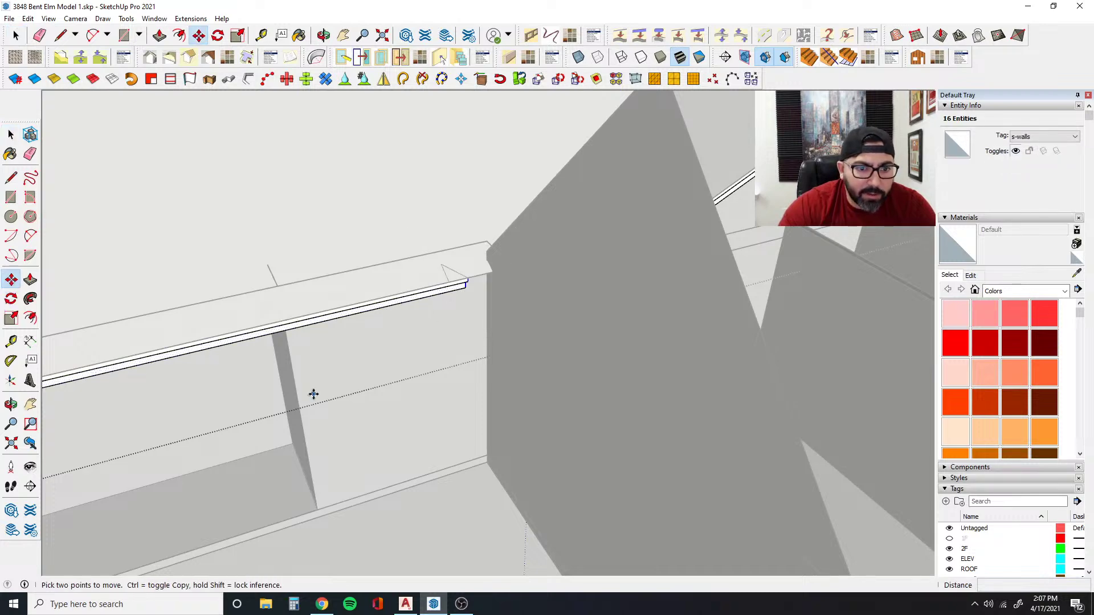
{"action": "left_click", "coordinate": [301, 382]}
- Close the roof group and unhide the last hidden objects, followed by all remaining hidden ones
{"action": "left_click", "coordinate": [11, 134]}
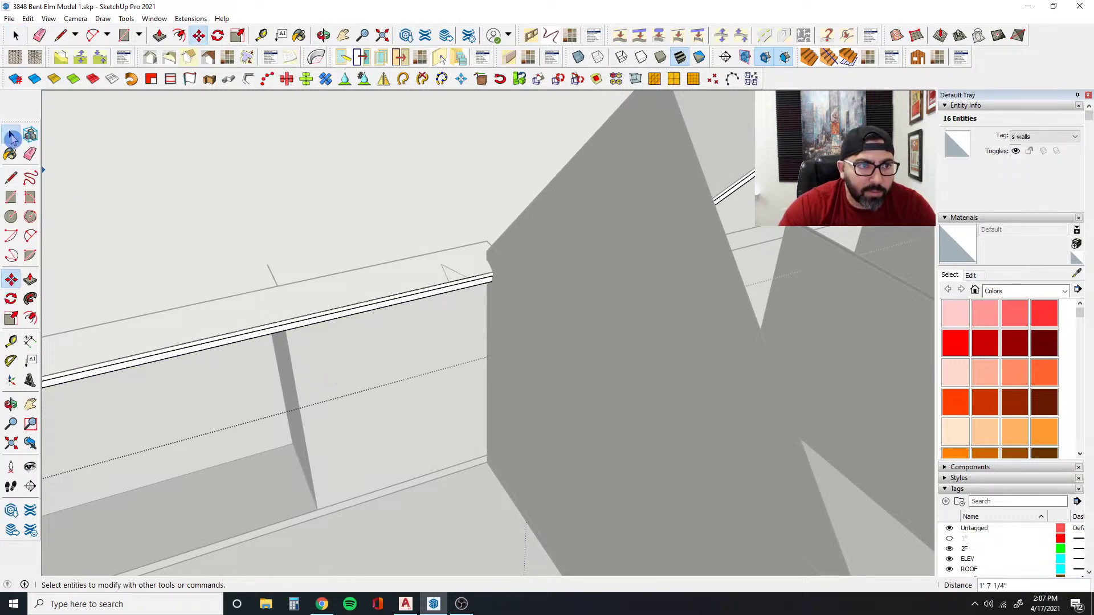
{"action": "left_click", "coordinate": [27, 19]}
{"action": "mouse_move", "coordinate": [49, 194]}
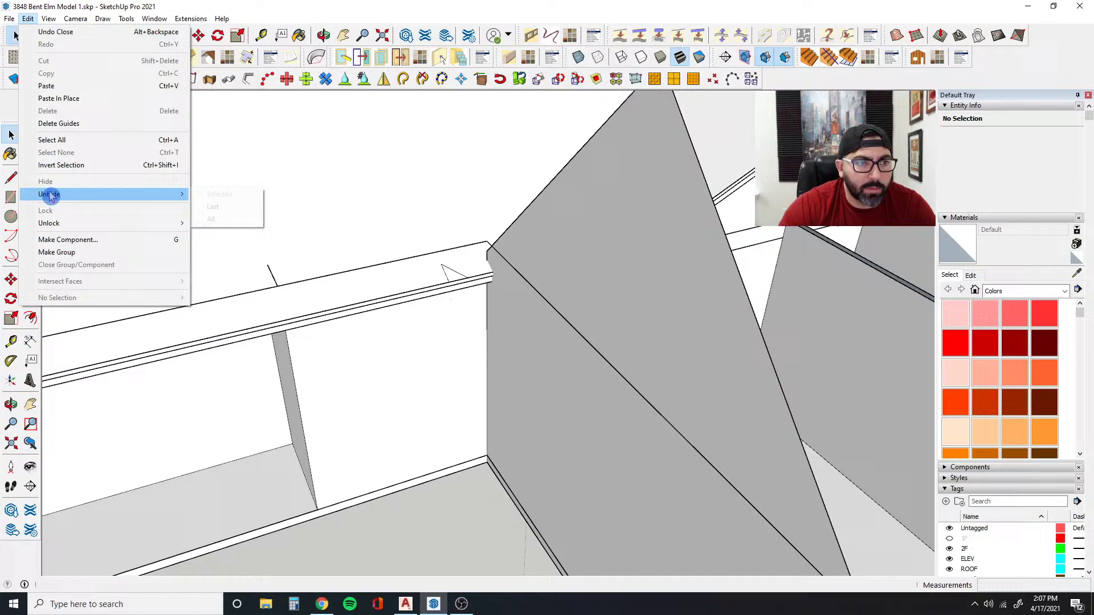
{"action": "left_click", "coordinate": [215, 207]}
{"action": "scroll", "coordinate": [302, 259], "scroll_direction": "down", "scroll_amount": 5}
{"action": "scroll", "coordinate": [303, 260], "scroll_direction": "up", "scroll_amount": 2}
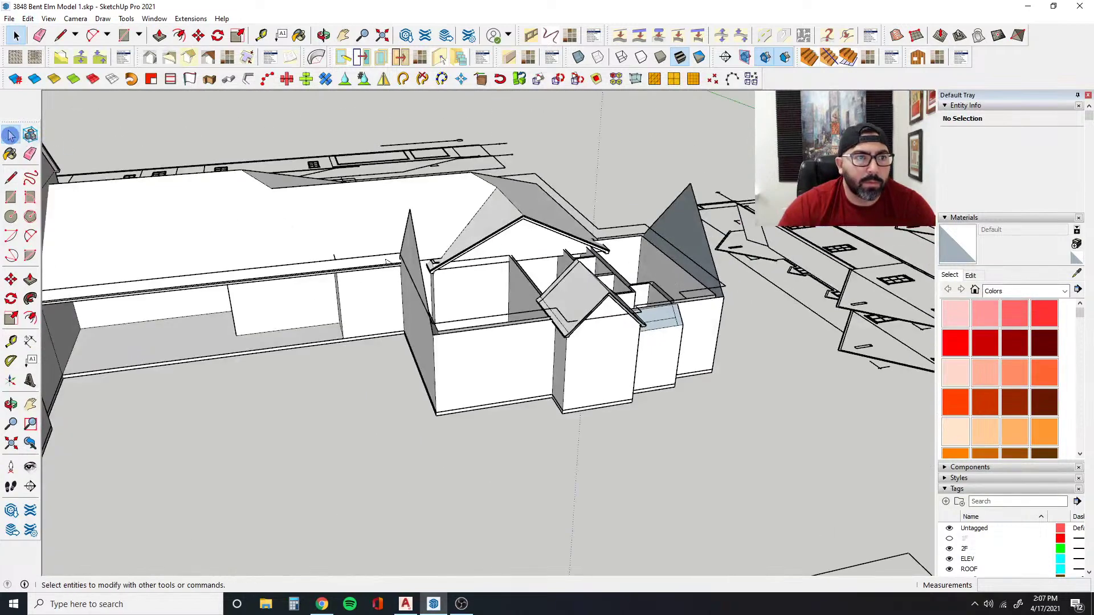
{"action": "left_click", "coordinate": [28, 19]}
{"action": "mouse_move", "coordinate": [131, 197]}
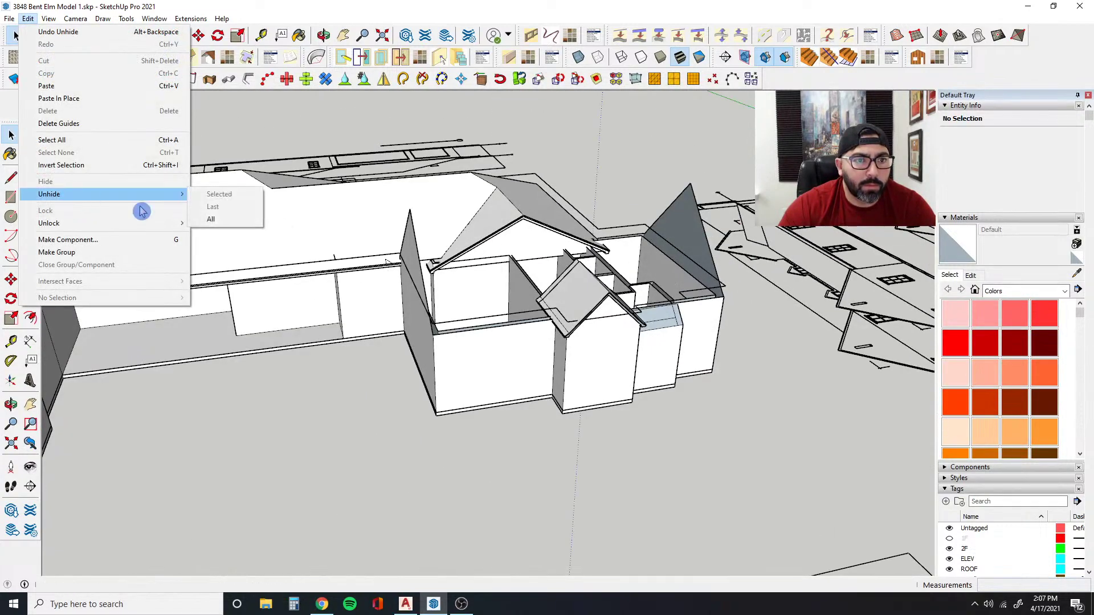
{"action": "left_click", "coordinate": [215, 216]}
- Remove the stray outline line and tick mark lying over the long roof's eave beside the adjoining gable
{"action": "scroll", "coordinate": [471, 234], "scroll_direction": "down", "scroll_amount": 5}
{"action": "middle_click_drag", "start_coordinate": [525, 249], "coordinate": [546, 295]}
{"action": "scroll", "coordinate": [546, 295], "scroll_direction": "up", "scroll_amount": 6}
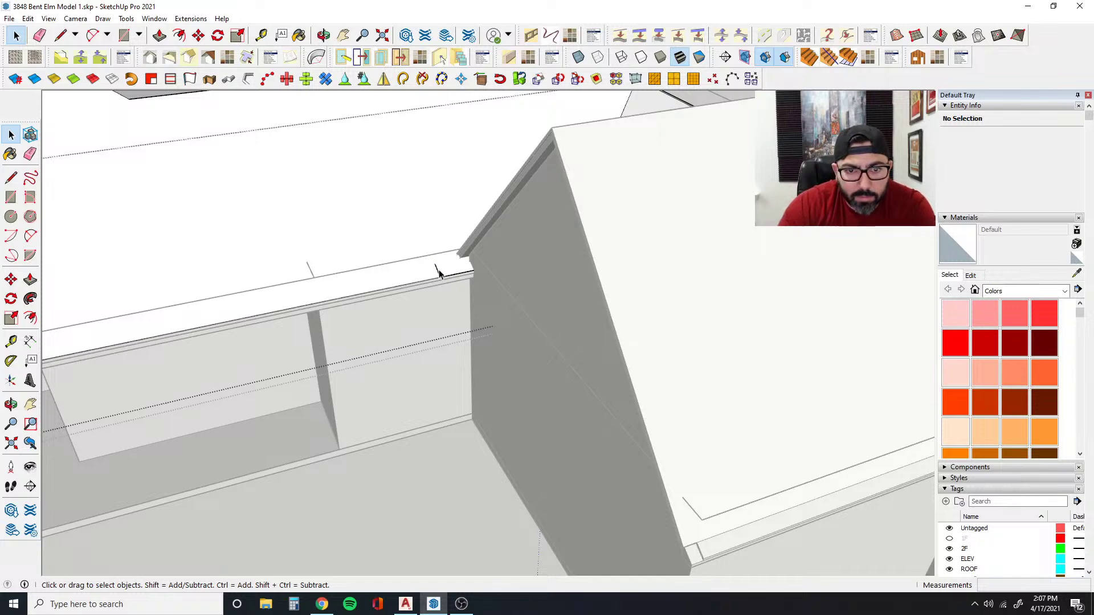
{"action": "triple_click", "coordinate": [315, 274]}
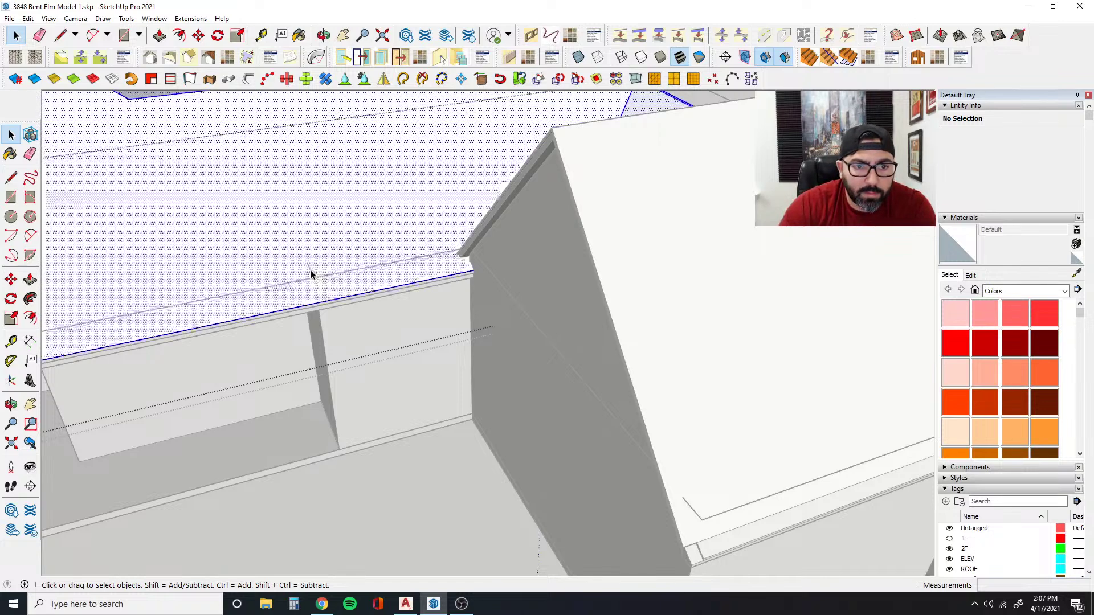
{"action": "key", "text": "Escape"}
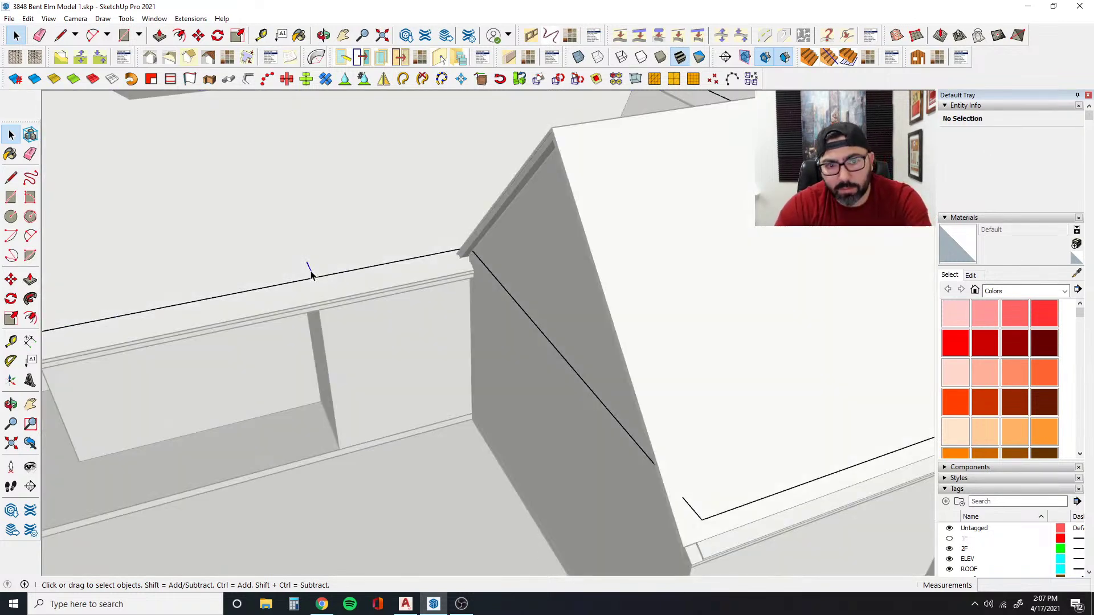
{"action": "scroll", "coordinate": [365, 265], "scroll_direction": "down", "scroll_amount": 3}
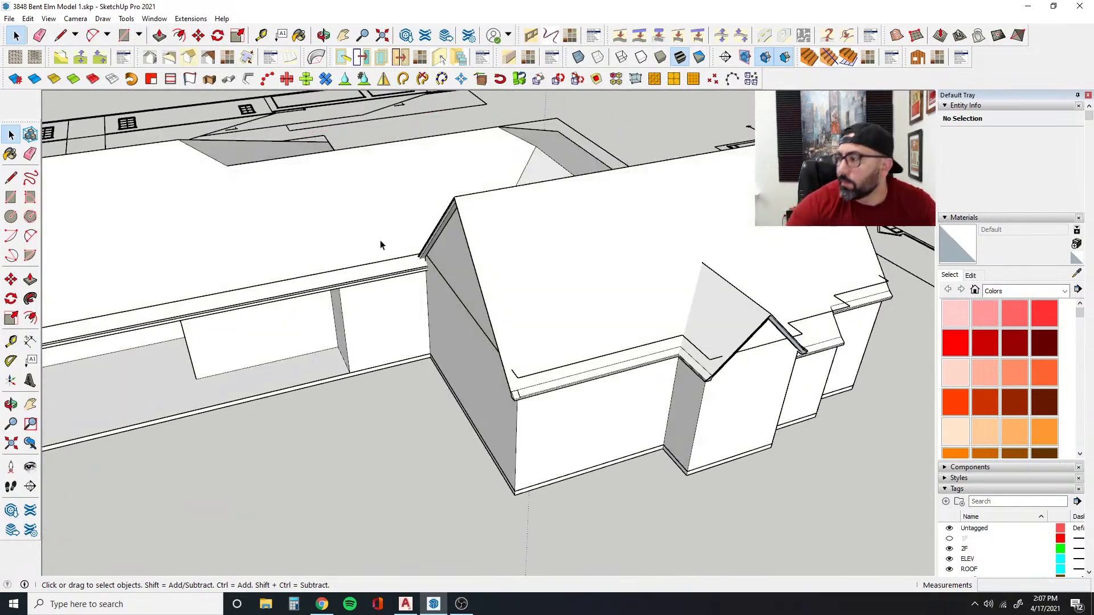
- Open the long roof for editing and move its ridge end corner about 2' 7 3/8" into the adjoining gable roof
{"action": "middle_click_drag", "start_coordinate": [380, 245], "coordinate": [279, 300]}
{"action": "scroll", "coordinate": [451, 296], "scroll_direction": "up", "scroll_amount": 3}
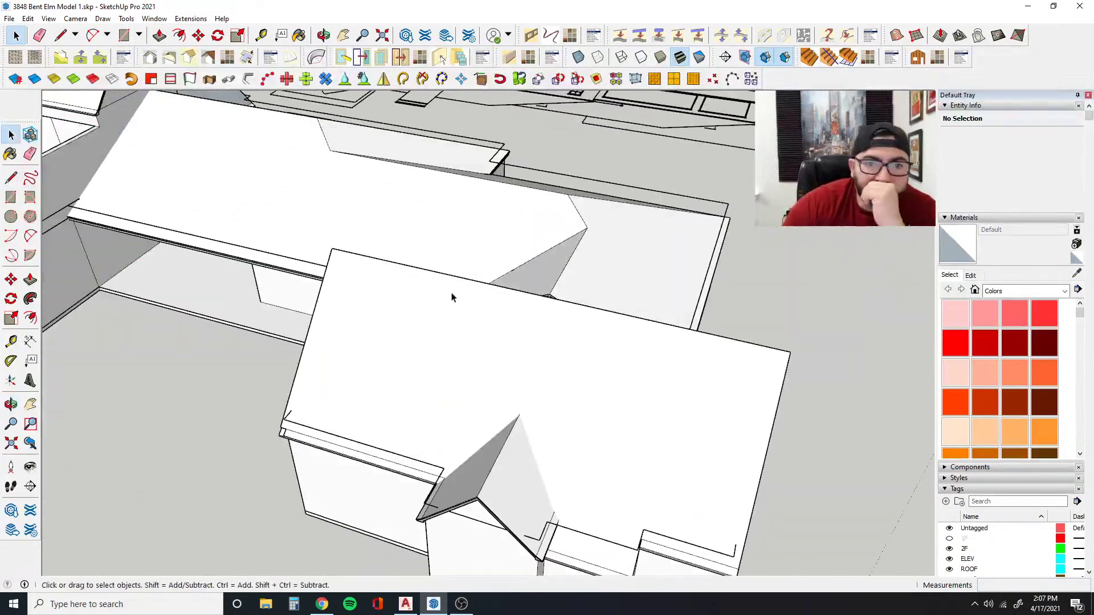
{"action": "scroll", "coordinate": [452, 297], "scroll_direction": "down", "scroll_amount": 4}
{"action": "middle_click_drag", "start_coordinate": [452, 296], "coordinate": [200, 222]}
{"action": "scroll", "coordinate": [415, 283], "scroll_direction": "up", "scroll_amount": 3}
{"action": "double_click", "coordinate": [374, 275]}
{"action": "double_click", "coordinate": [371, 275]}
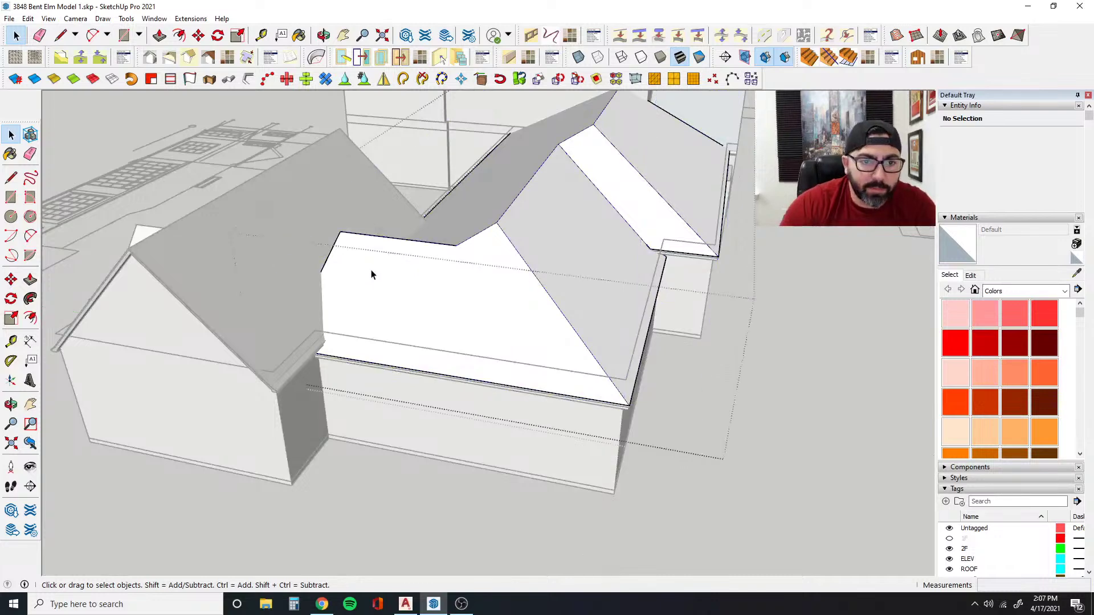
{"action": "key", "text": "m"}
{"action": "scroll", "coordinate": [340, 243], "scroll_direction": "up", "scroll_amount": 4}
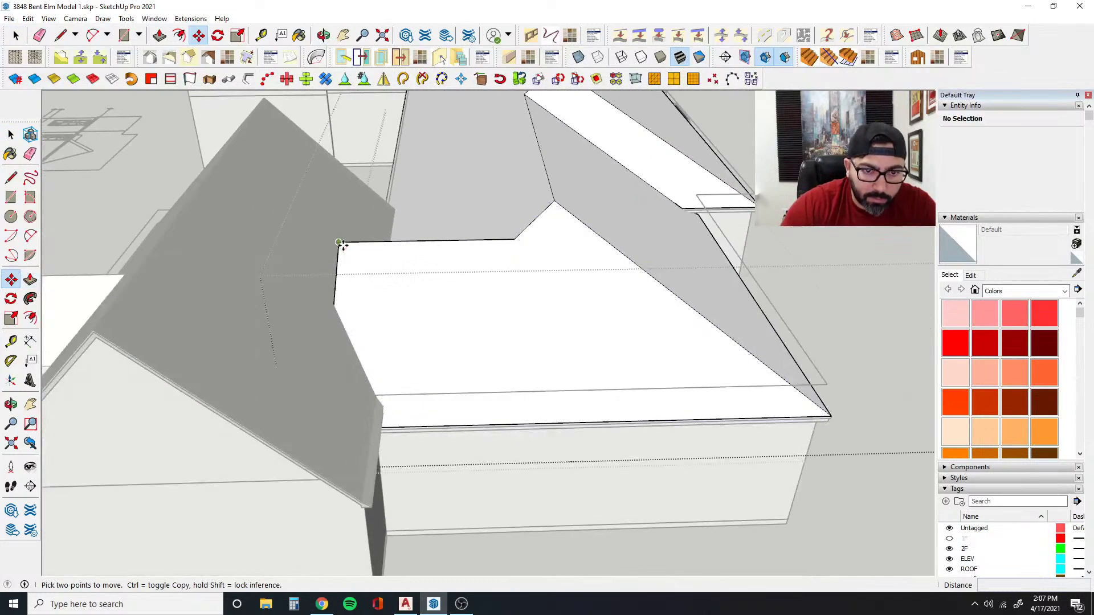
{"action": "left_click", "coordinate": [328, 245]}
{"action": "left_click", "coordinate": [296, 243]}
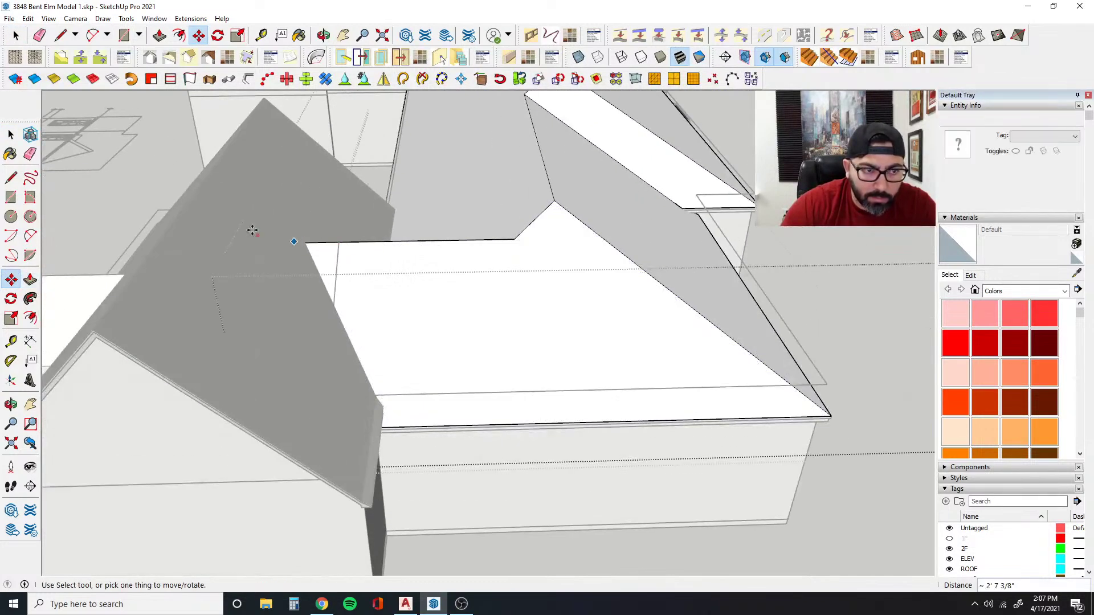
{"action": "key", "text": "space"}
- Delete the leftover edges at the former end of the extended roof slope
{"action": "middle_click_drag", "start_coordinate": [296, 243], "coordinate": [361, 357]}
{"action": "triple_click", "coordinate": [335, 320]}
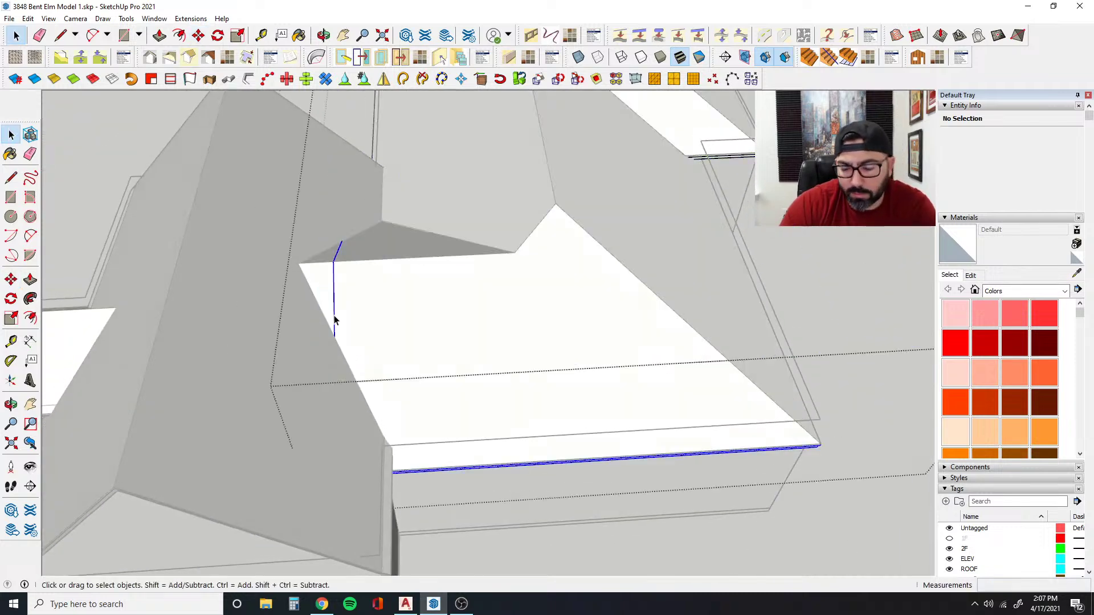
{"action": "key", "text": "Escape"}
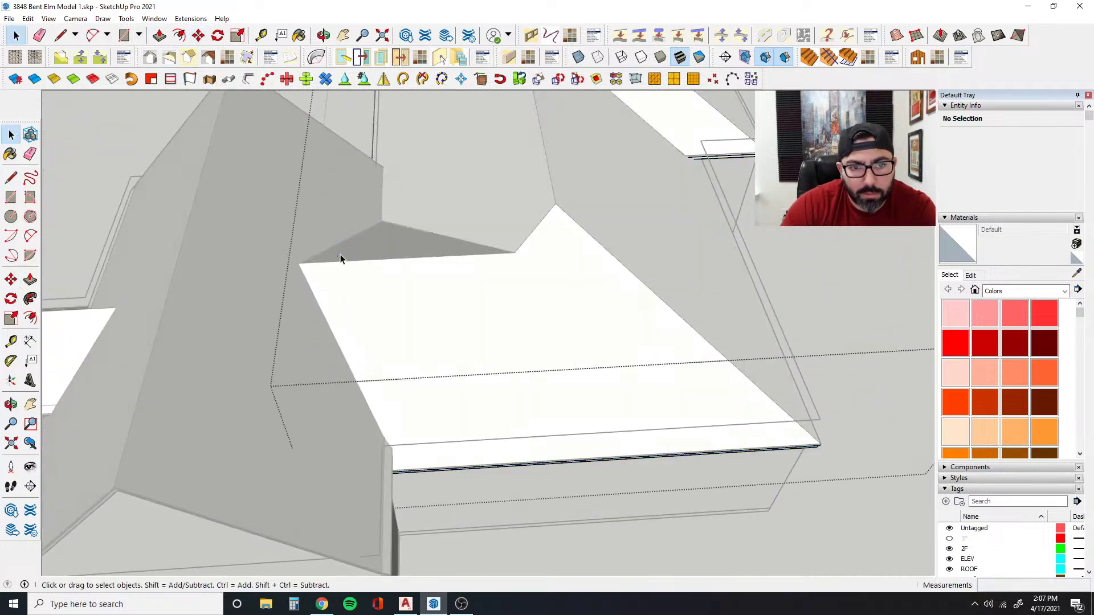
- Open the long roof's group where the opposite slope stops short of the small gable and activate the Line tool
{"action": "scroll", "coordinate": [401, 305], "scroll_direction": "down", "scroll_amount": 5}
{"action": "middle_click_drag", "start_coordinate": [493, 255], "coordinate": [682, 282]}
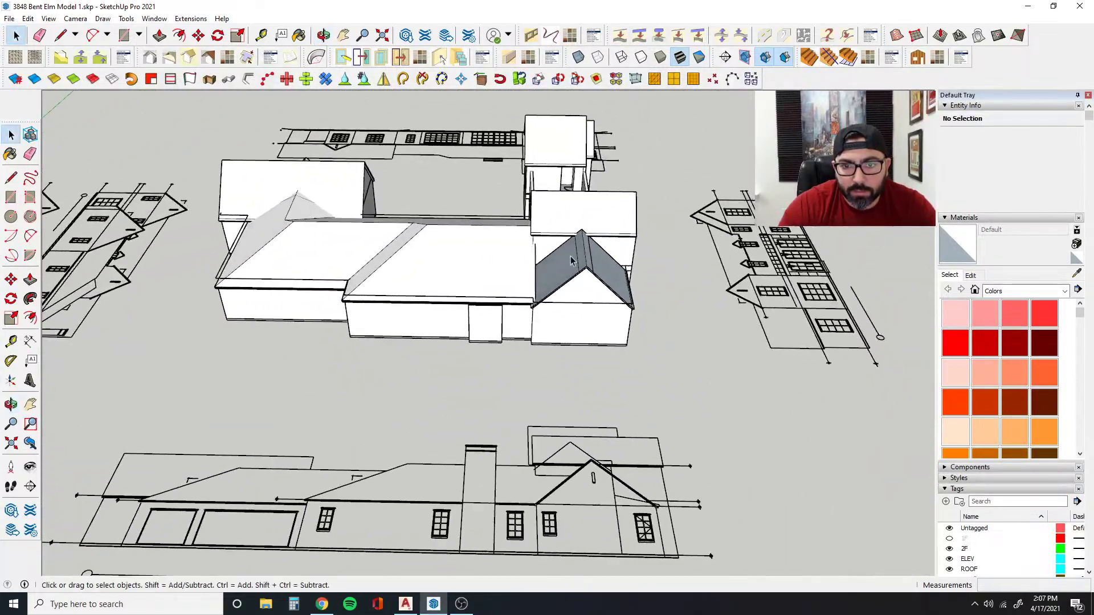
{"action": "scroll", "coordinate": [499, 260], "scroll_direction": "up", "scroll_amount": 5}
{"action": "double_click", "coordinate": [498, 260]}
{"action": "triple_click", "coordinate": [499, 260]}
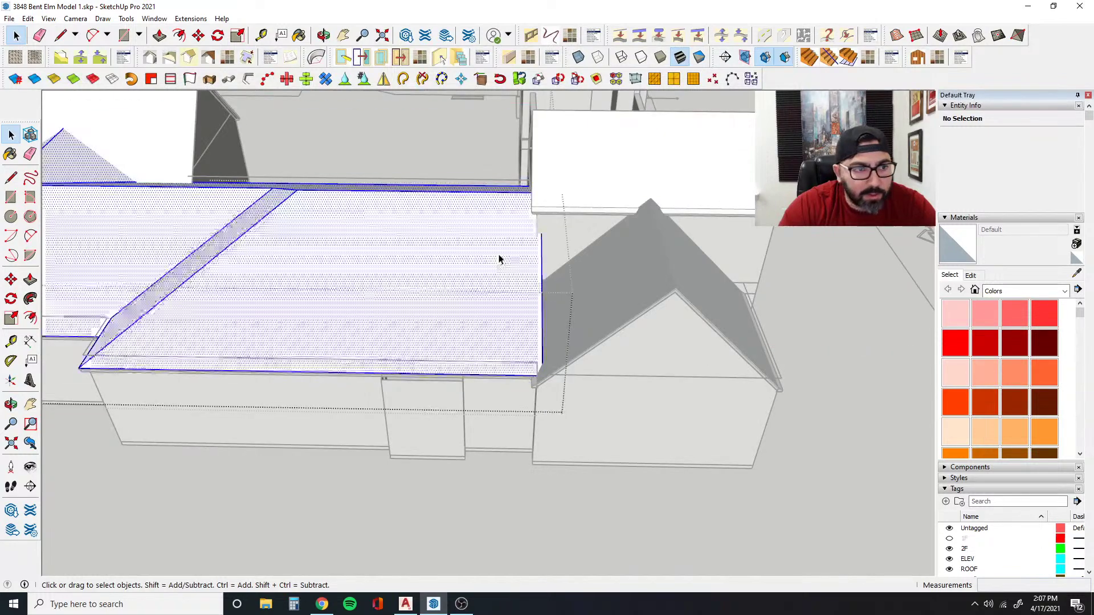
{"action": "left_click", "coordinate": [11, 178]}
{"action": "scroll", "coordinate": [598, 263], "scroll_direction": "up", "scroll_amount": 3}
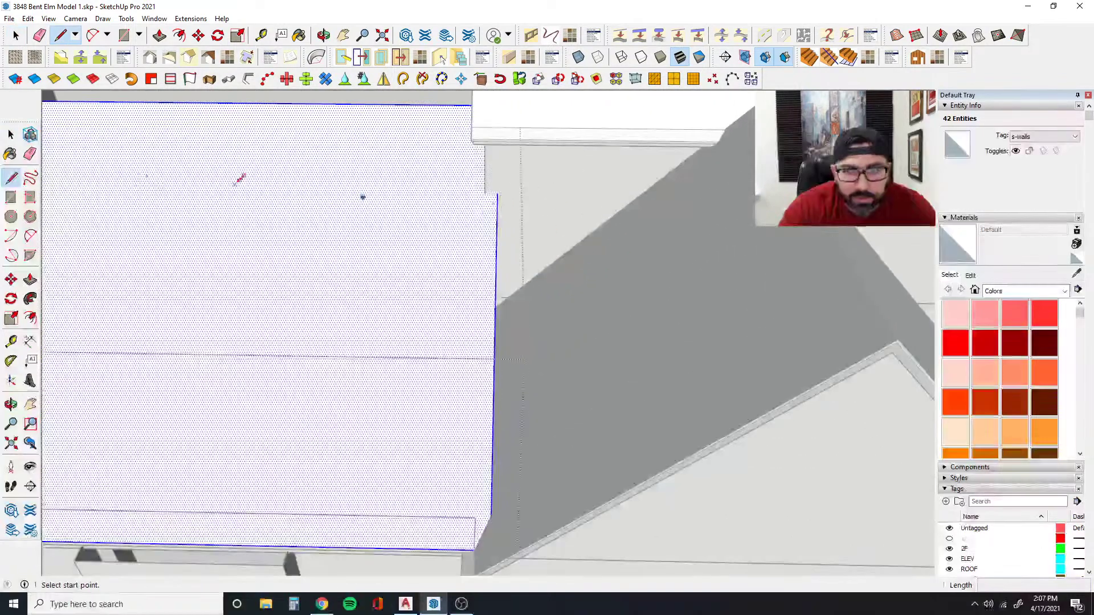
{"action": "left_click", "coordinate": [485, 194]}
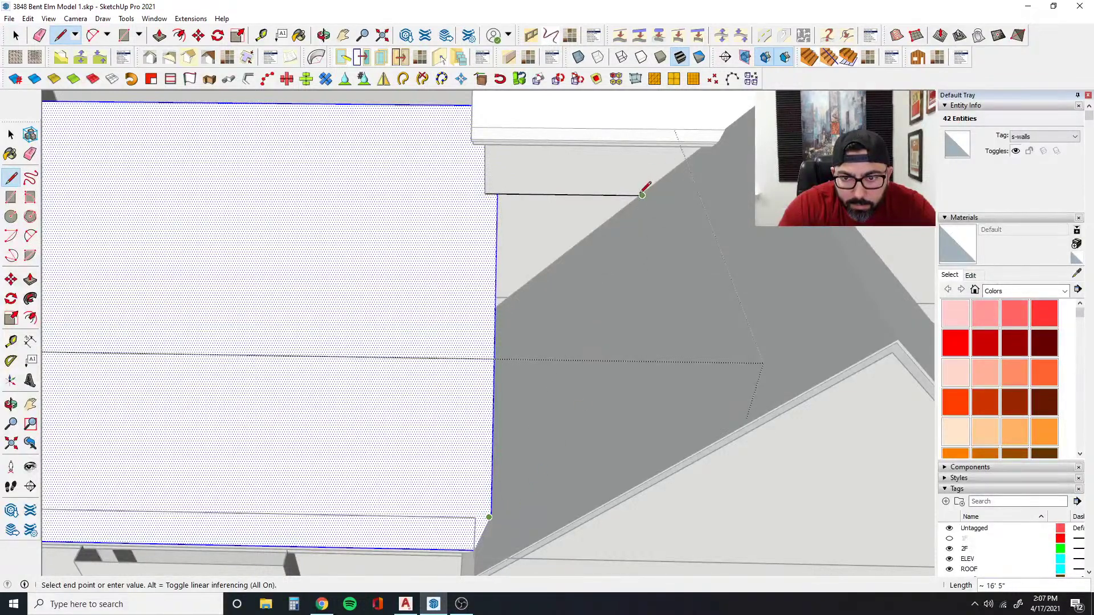
{"action": "scroll", "coordinate": [641, 199], "scroll_direction": "up", "scroll_amount": 2}
{"action": "left_click", "coordinate": [642, 188]}
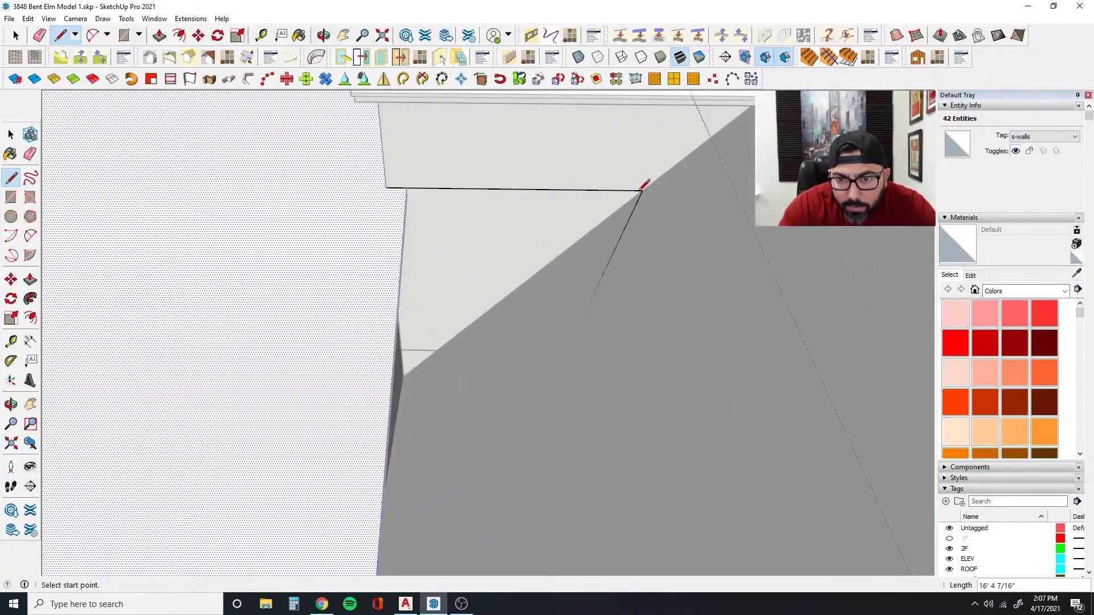
{"action": "scroll", "coordinate": [627, 204], "scroll_direction": "down", "scroll_amount": 2}
{"action": "key", "text": "ctrl+z"}
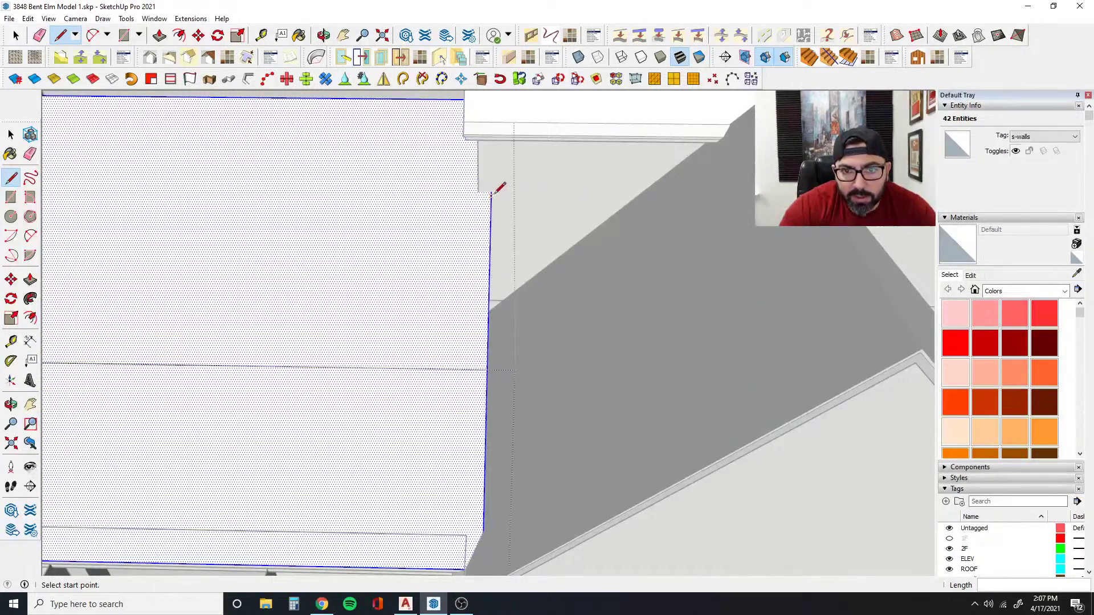
- Draw a line from the slope's upper notch to the small gable roof and another down to the eave corner, filling the triangular gap
{"action": "left_click", "coordinate": [478, 191]}
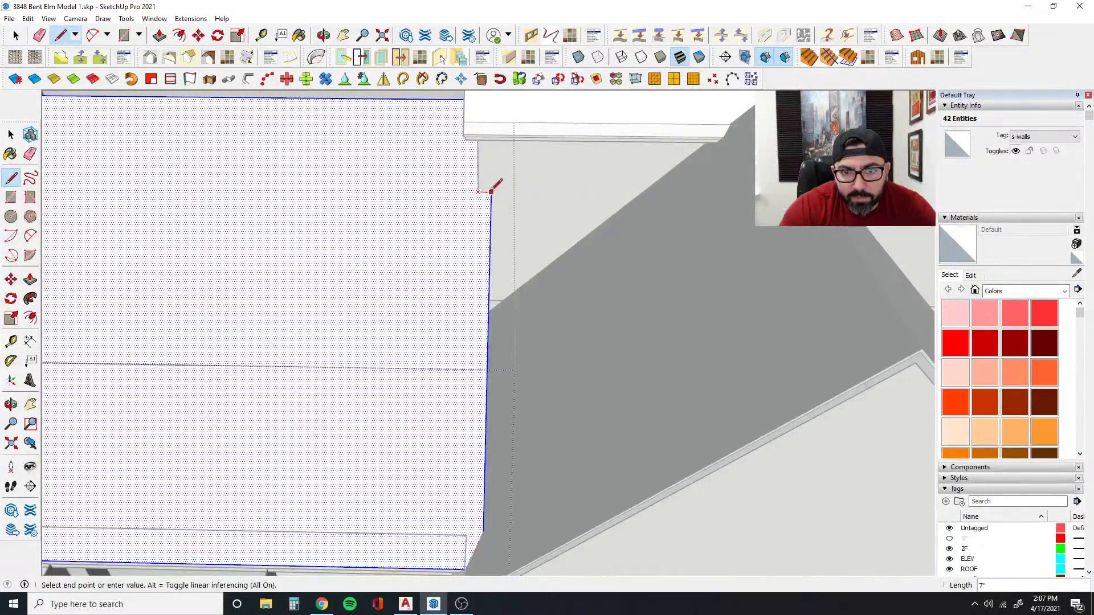
{"action": "left_click", "coordinate": [640, 193]}
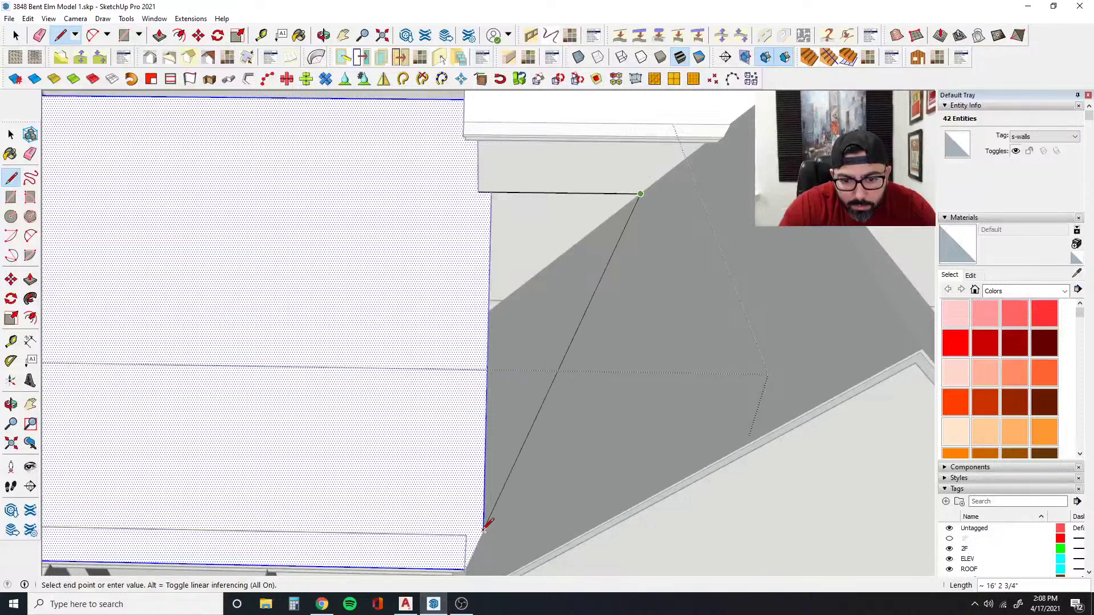
{"action": "scroll", "coordinate": [487, 524], "scroll_direction": "up", "scroll_amount": 3}
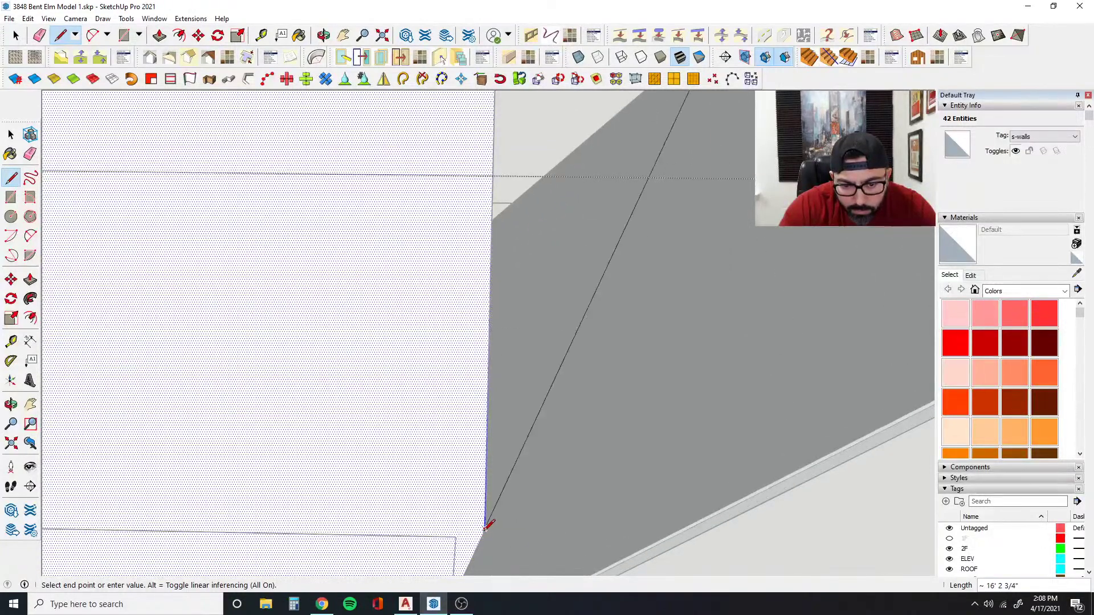
{"action": "middle_click_drag", "start_coordinate": [482, 532], "coordinate": [614, 247], "text": "shift"}
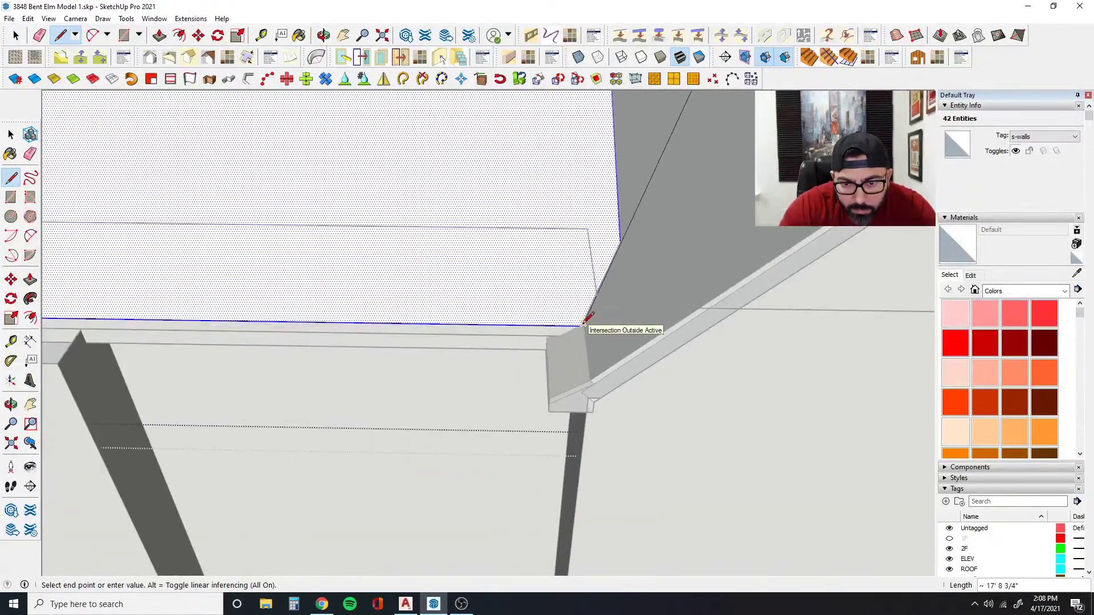
{"action": "left_click", "coordinate": [621, 241]}
{"action": "scroll", "coordinate": [573, 294], "scroll_direction": "down", "scroll_amount": 7}
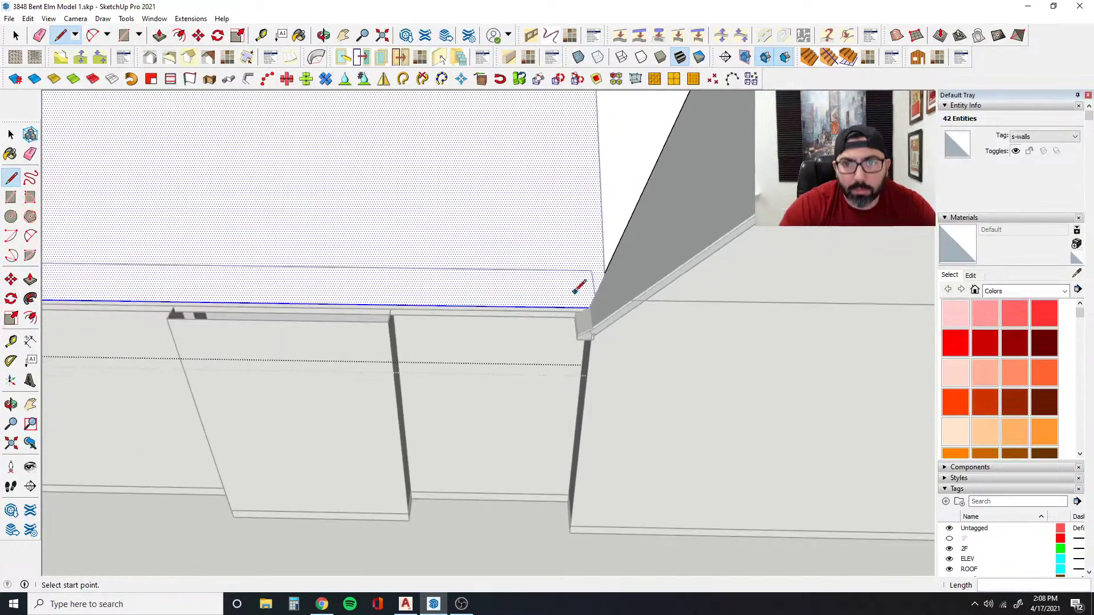
{"action": "middle_click_drag", "start_coordinate": [569, 257], "coordinate": [485, 384], "text": "shift"}
- Delete the leftover edge between the slope and its new triangular extension, and close the roof group
{"action": "left_click", "coordinate": [30, 154]}
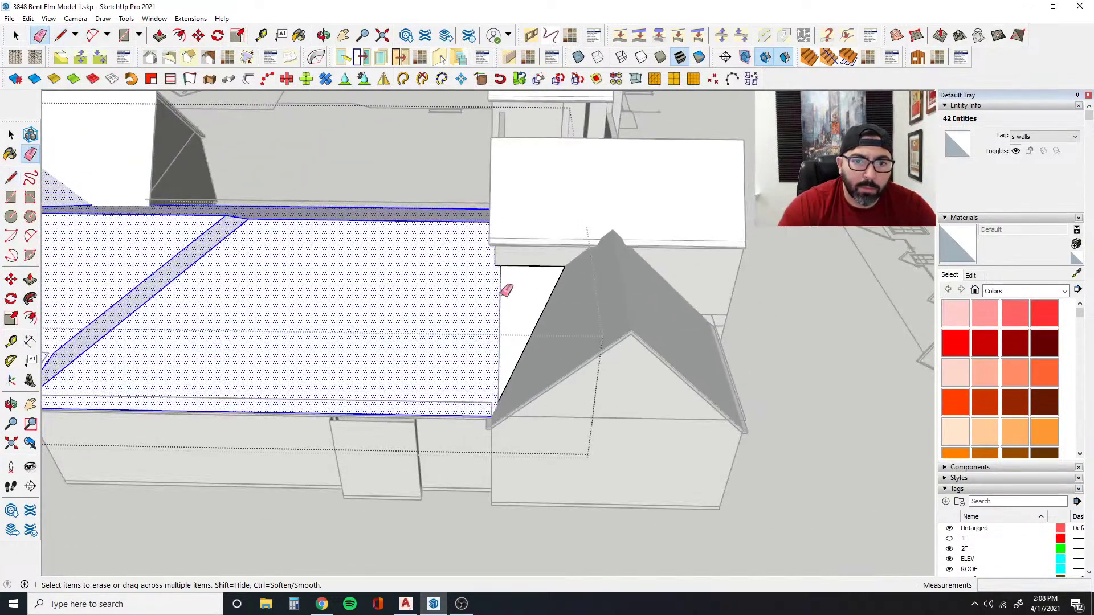
{"action": "left_click", "coordinate": [12, 136]}
{"action": "triple_click", "coordinate": [495, 302]}
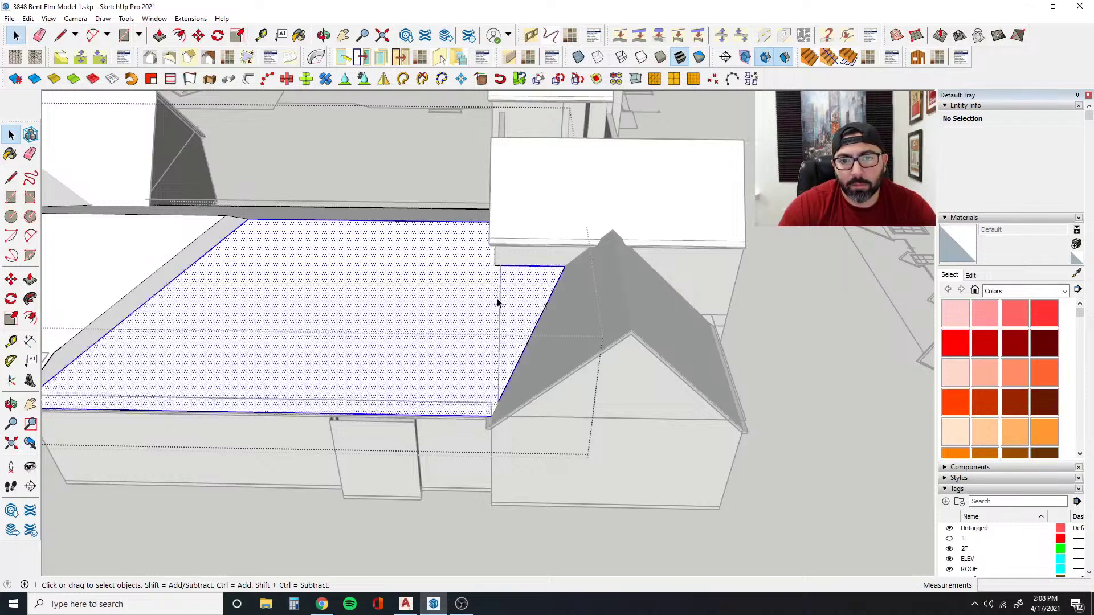
{"action": "left_click", "coordinate": [500, 305]}
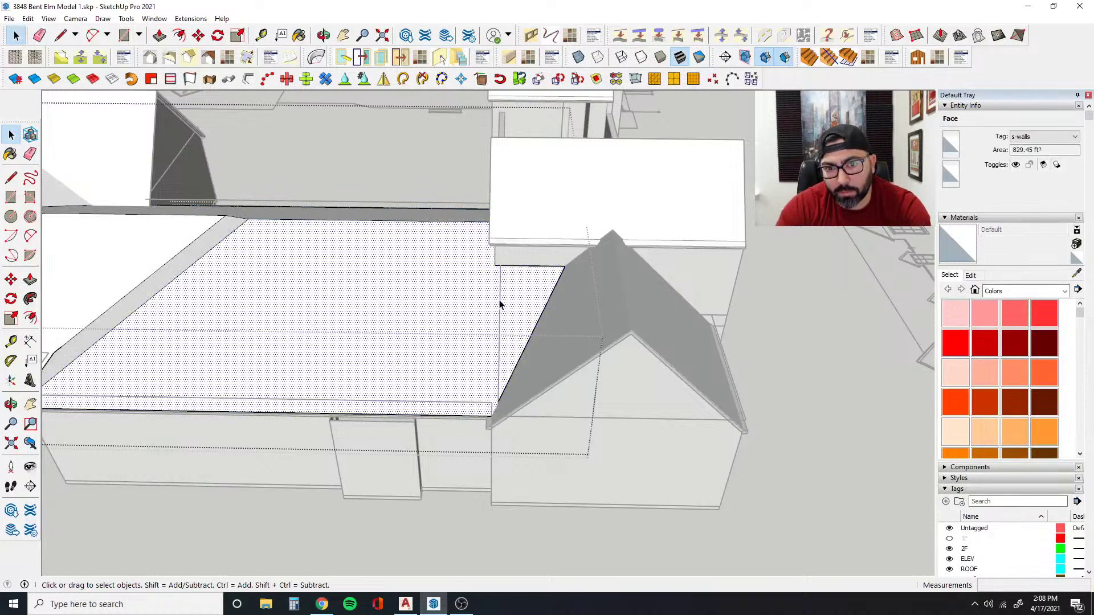
{"action": "triple_click", "coordinate": [500, 305]}
{"action": "key", "text": "Delete"}
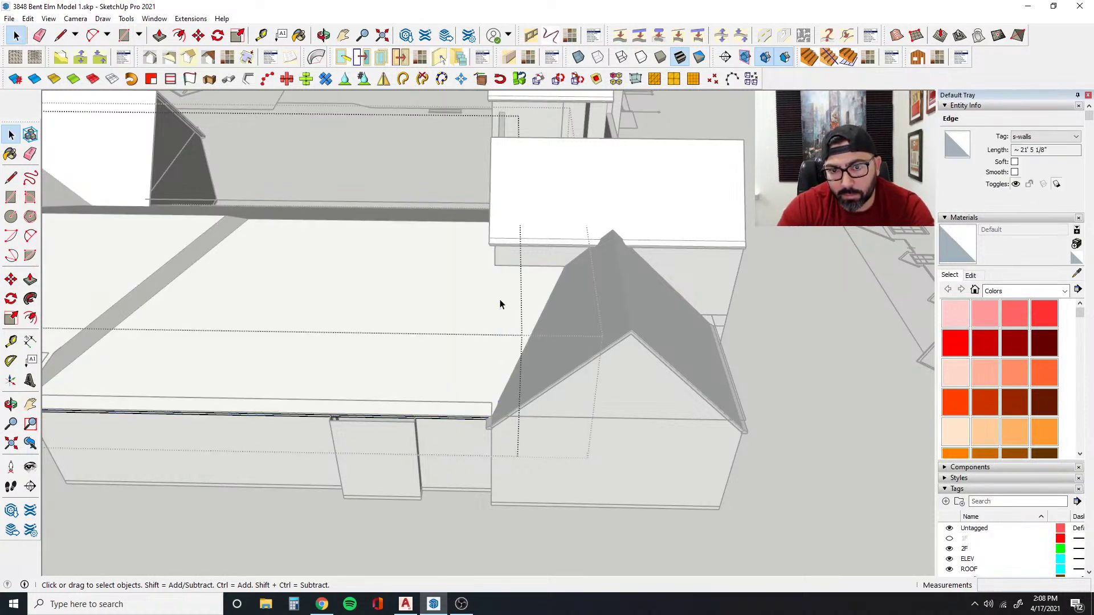
{"action": "scroll", "coordinate": [507, 316], "scroll_direction": "down", "scroll_amount": 5}
{"action": "left_click", "coordinate": [549, 425]}
{"action": "middle_click_drag", "start_coordinate": [548, 439], "coordinate": [561, 416], "text": "shift"}
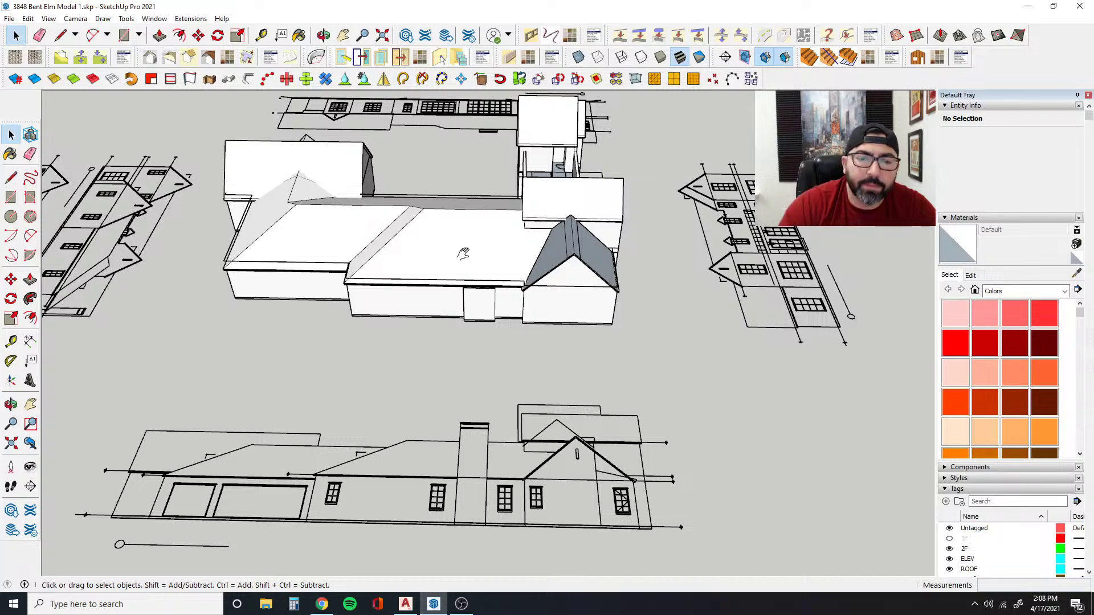
- Open the small gable roof's group and reverse both of its slope faces
{"action": "middle_click_drag", "start_coordinate": [463, 253], "coordinate": [685, 273]}
{"action": "scroll", "coordinate": [550, 265], "scroll_direction": "up", "scroll_amount": 6}
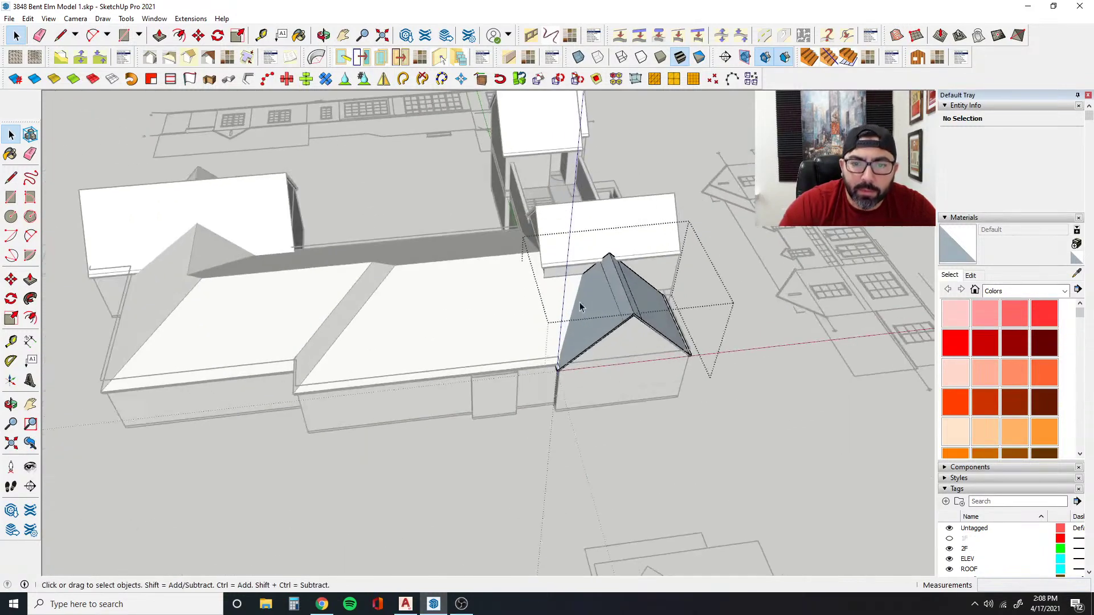
{"action": "middle_click_drag", "start_coordinate": [580, 301], "coordinate": [417, 362]}
{"action": "left_click", "coordinate": [417, 363]}
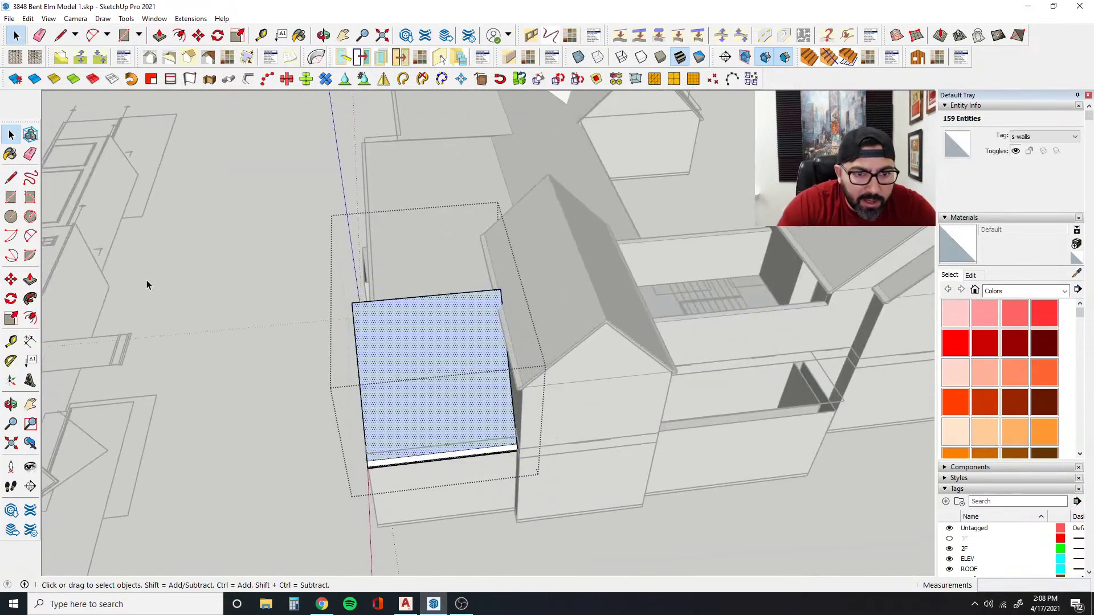
{"action": "scroll", "coordinate": [501, 361], "scroll_direction": "up", "scroll_amount": 5}
{"action": "right_click", "coordinate": [522, 365]}
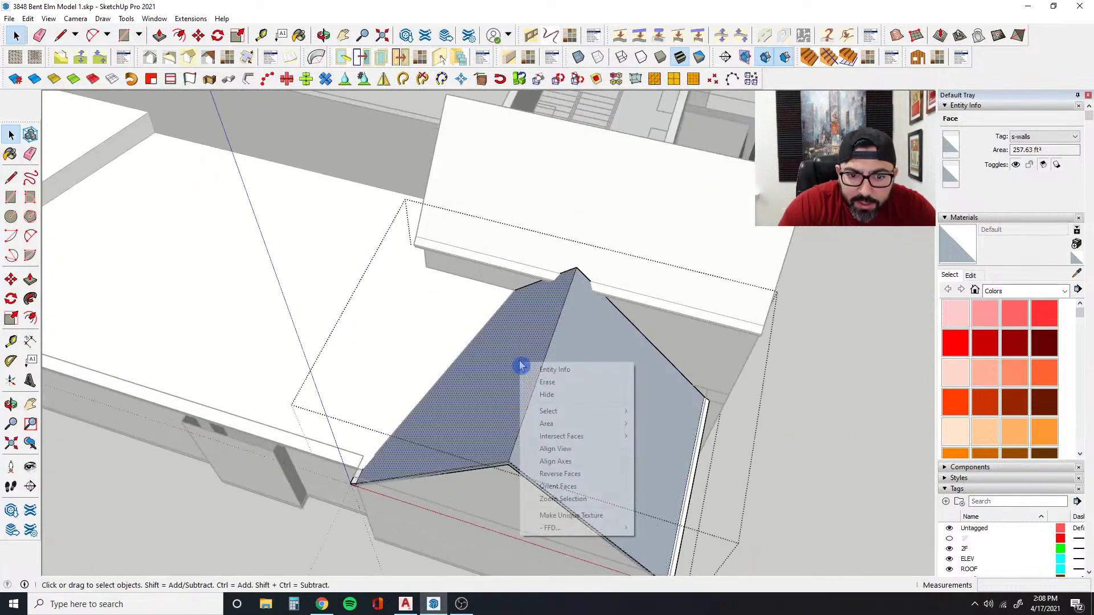
{"action": "left_click", "coordinate": [581, 474]}
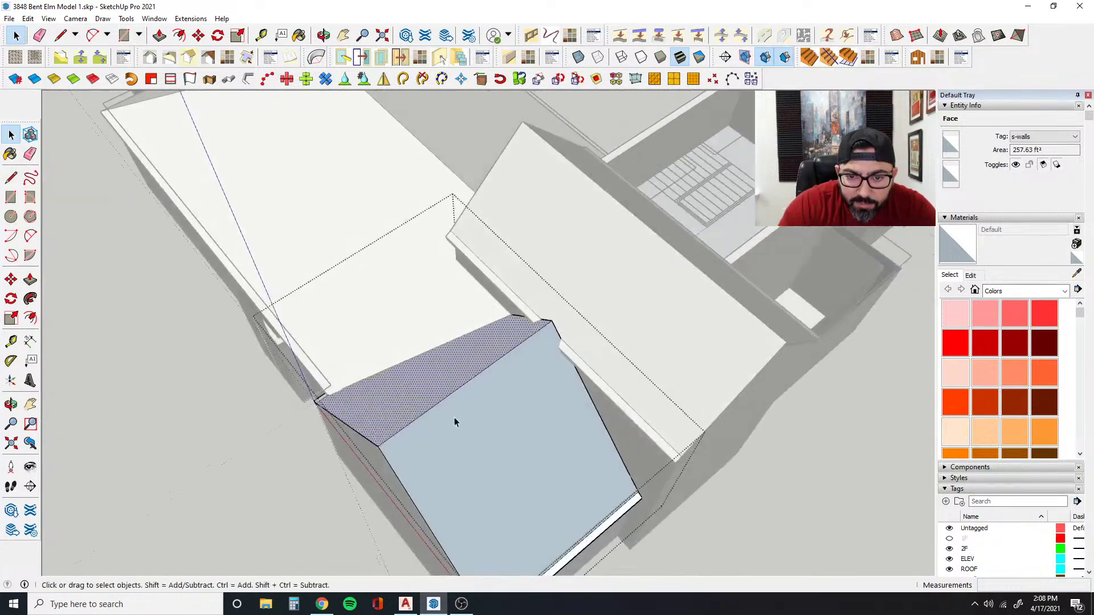
{"action": "right_click", "coordinate": [506, 409]}
{"action": "left_click", "coordinate": [544, 521]}
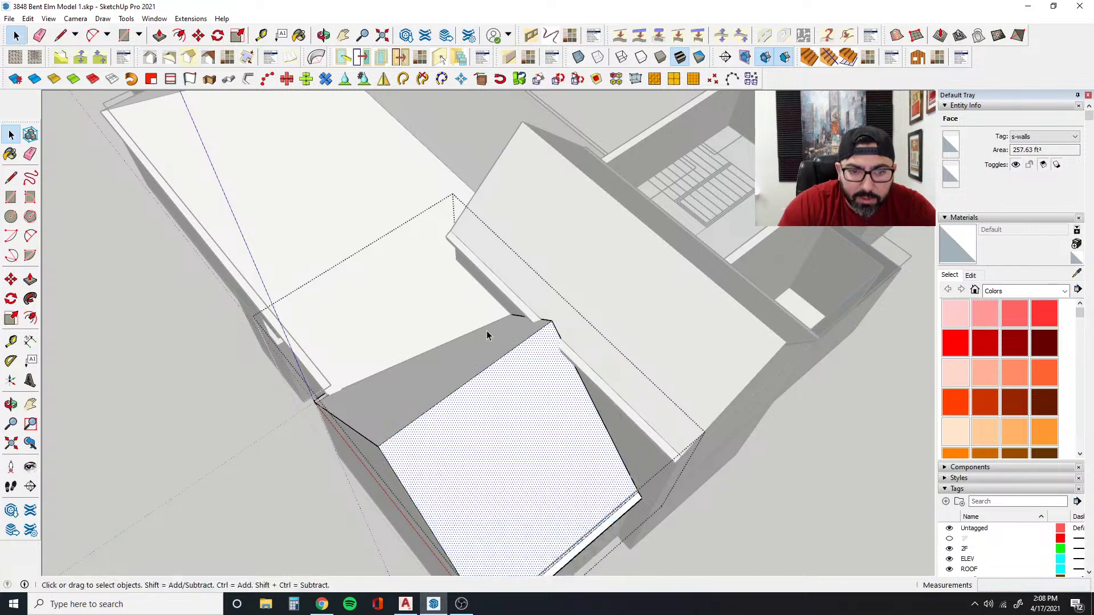
- Activate the Line tool and try to extend the small gable's ridge into the adjoining roof and close the gap from the slope corner
{"action": "middle_click_drag", "start_coordinate": [632, 356], "coordinate": [462, 349]}
{"action": "scroll", "coordinate": [461, 349], "scroll_direction": "up", "scroll_amount": 1}
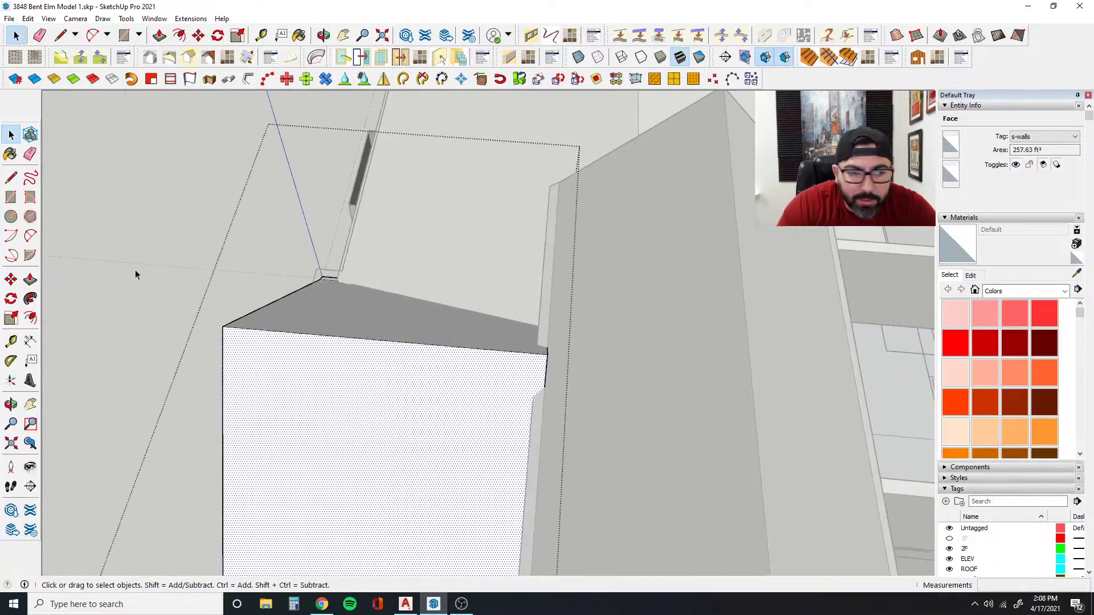
{"action": "left_click", "coordinate": [11, 178]}
{"action": "scroll", "coordinate": [564, 351], "scroll_direction": "up", "scroll_amount": 2}
{"action": "left_click", "coordinate": [536, 353]}
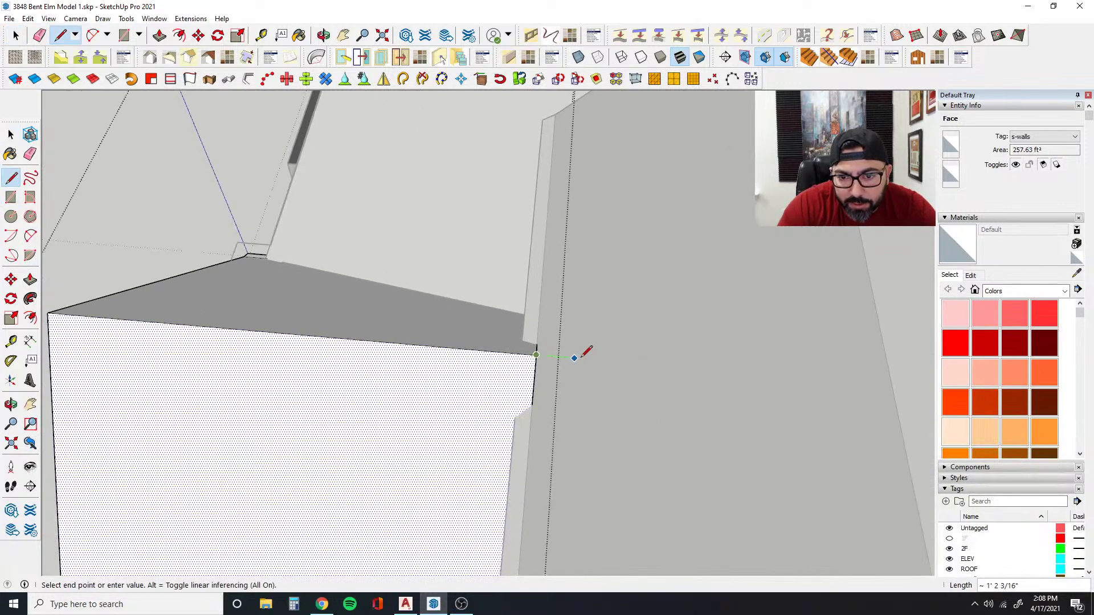
{"action": "middle_click_drag", "start_coordinate": [489, 418], "coordinate": [603, 334]}
{"action": "scroll", "coordinate": [603, 336], "scroll_direction": "up", "scroll_amount": 2}
{"action": "key", "text": "Escape"}
{"action": "scroll", "coordinate": [682, 342], "scroll_direction": "up", "scroll_amount": 2}
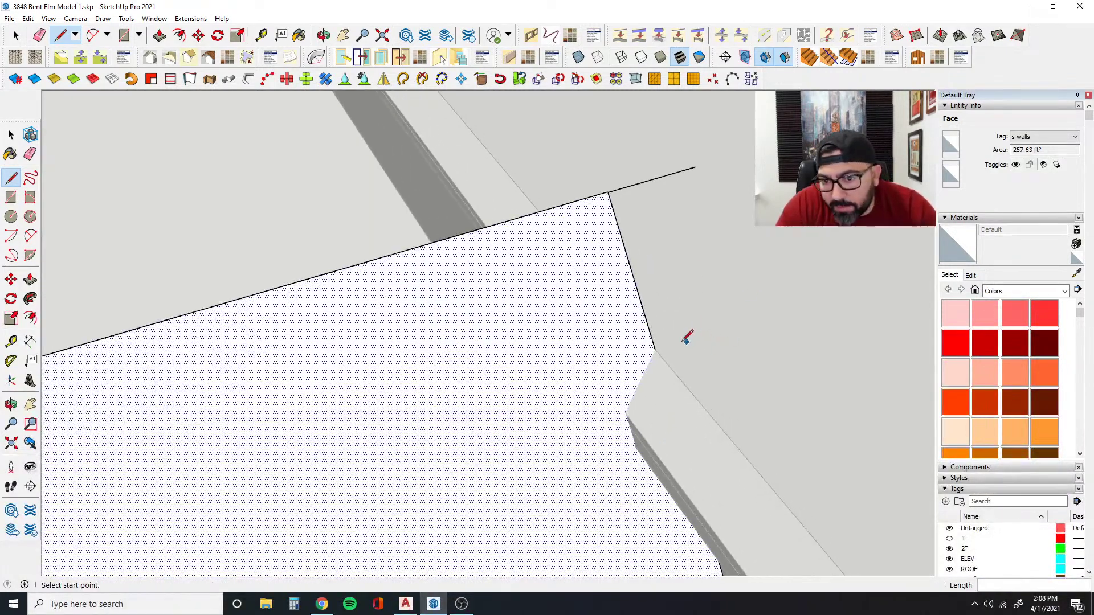
{"action": "left_click", "coordinate": [655, 345]}
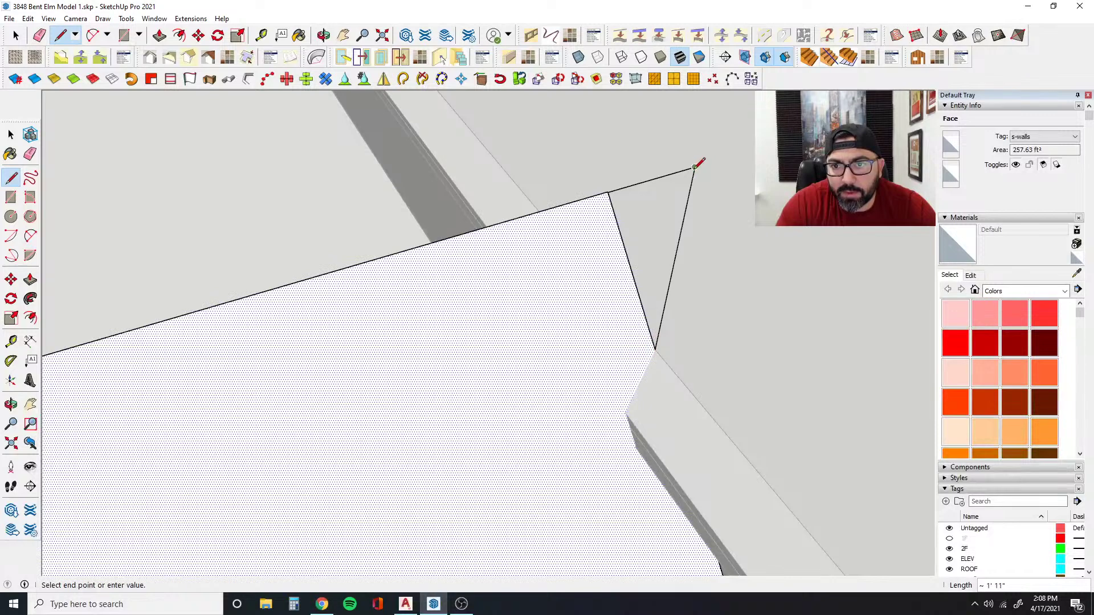
{"action": "middle_click_drag", "start_coordinate": [696, 164], "coordinate": [630, 268]}
{"action": "key", "text": "Escape"}
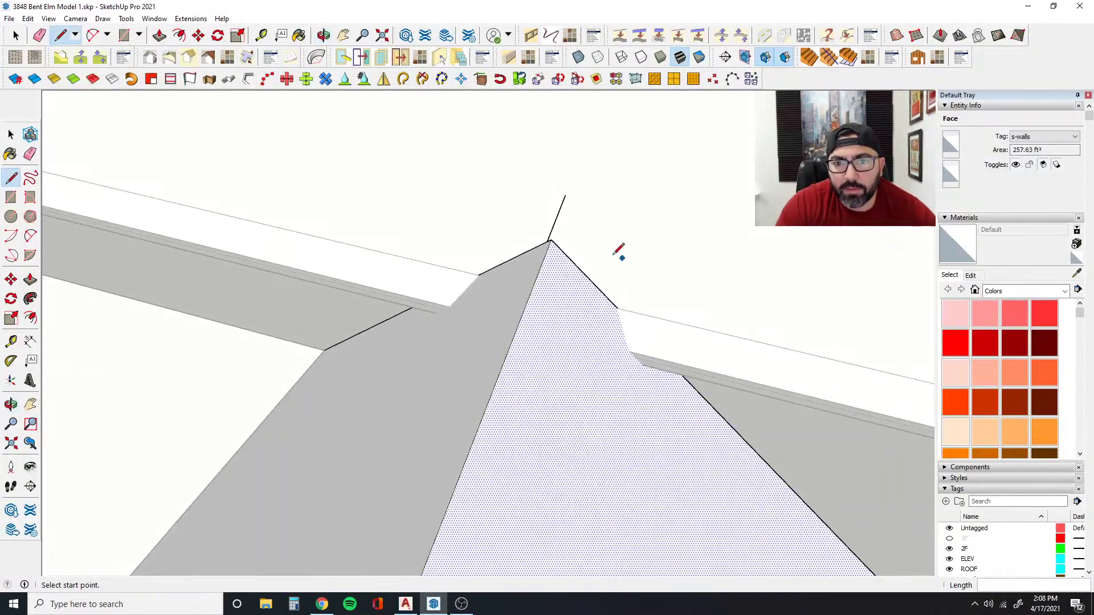
- Extend the small gable's ridge about 1' 1 1/2" and connect its new end to both slope corners, filling the triangular gaps
{"action": "left_click", "coordinate": [551, 239]}
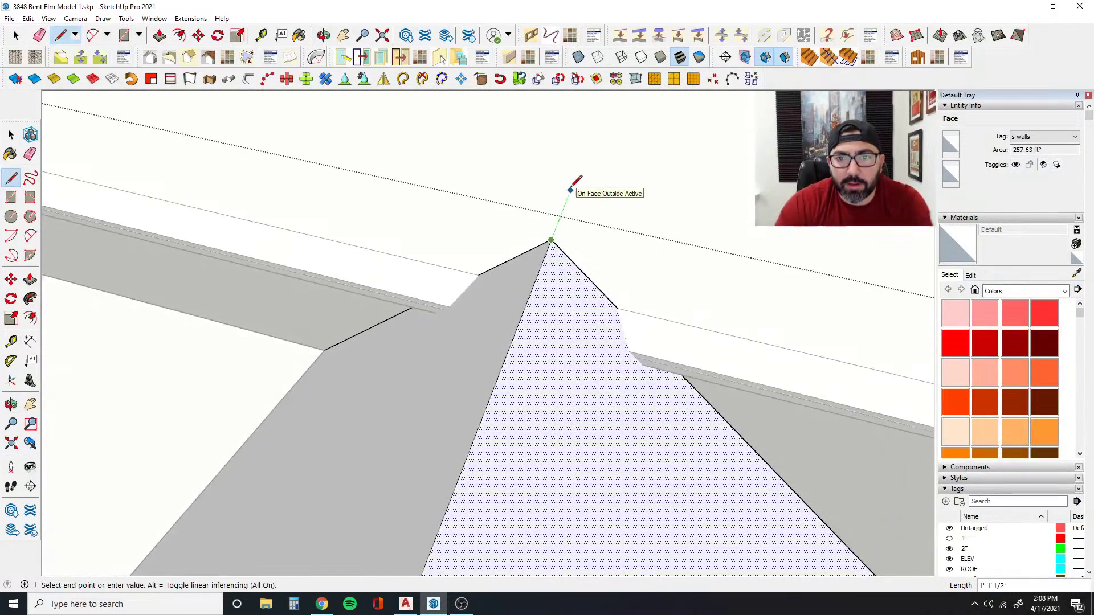
{"action": "left_click", "coordinate": [570, 190]}
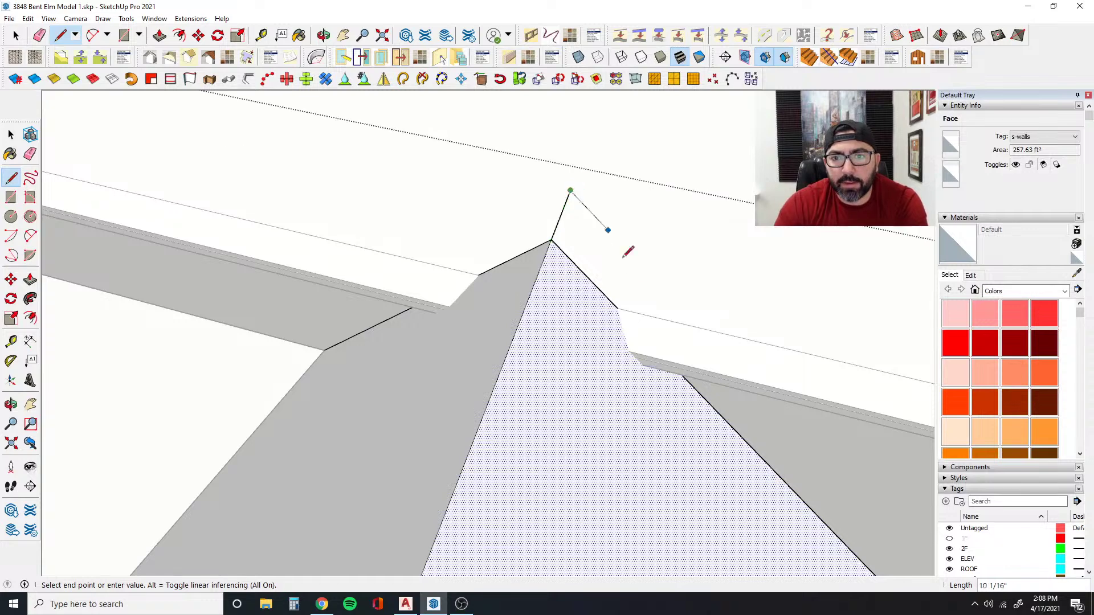
{"action": "left_click", "coordinate": [616, 307]}
{"action": "middle_click_drag", "start_coordinate": [540, 283], "coordinate": [412, 271]}
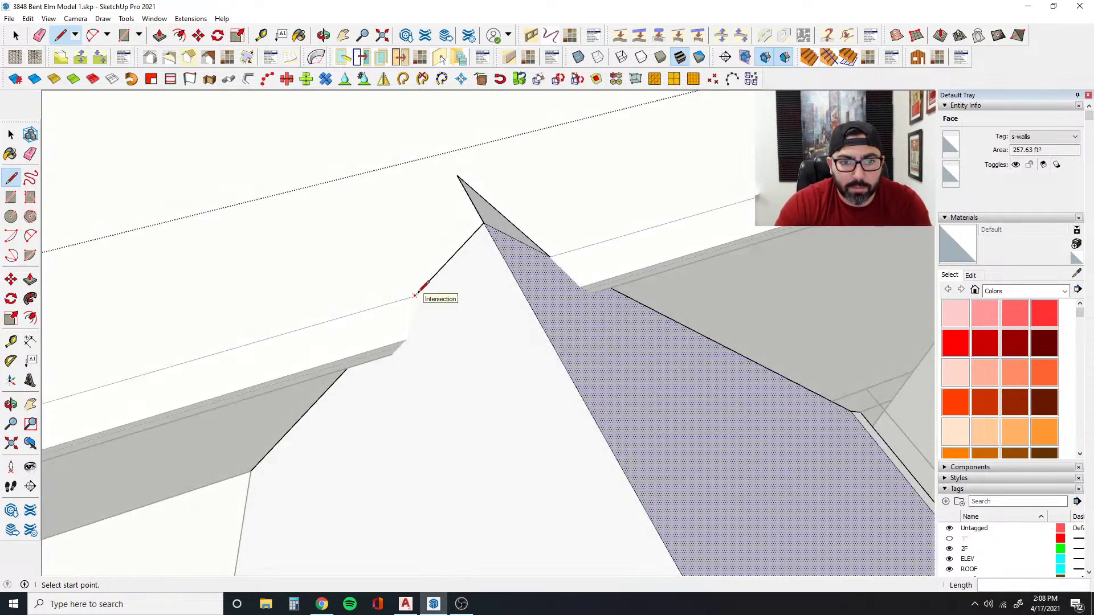
{"action": "left_click", "coordinate": [415, 295]}
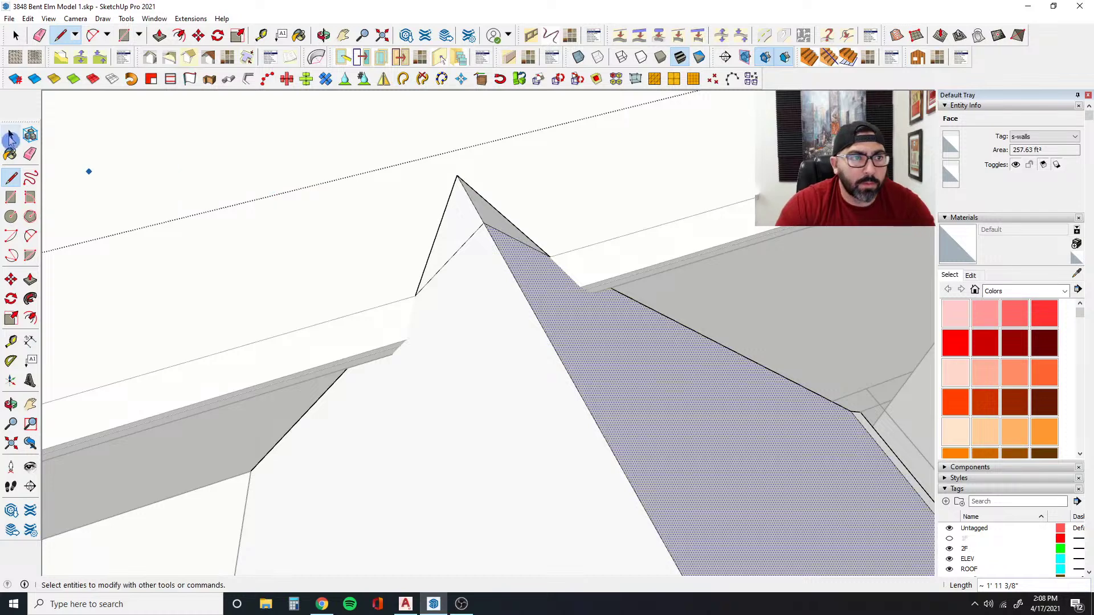
- Delete the leftover edges between the small gable's slopes and their new triangular extensions
{"action": "left_click", "coordinate": [10, 137]}
{"action": "double_click", "coordinate": [455, 257]}
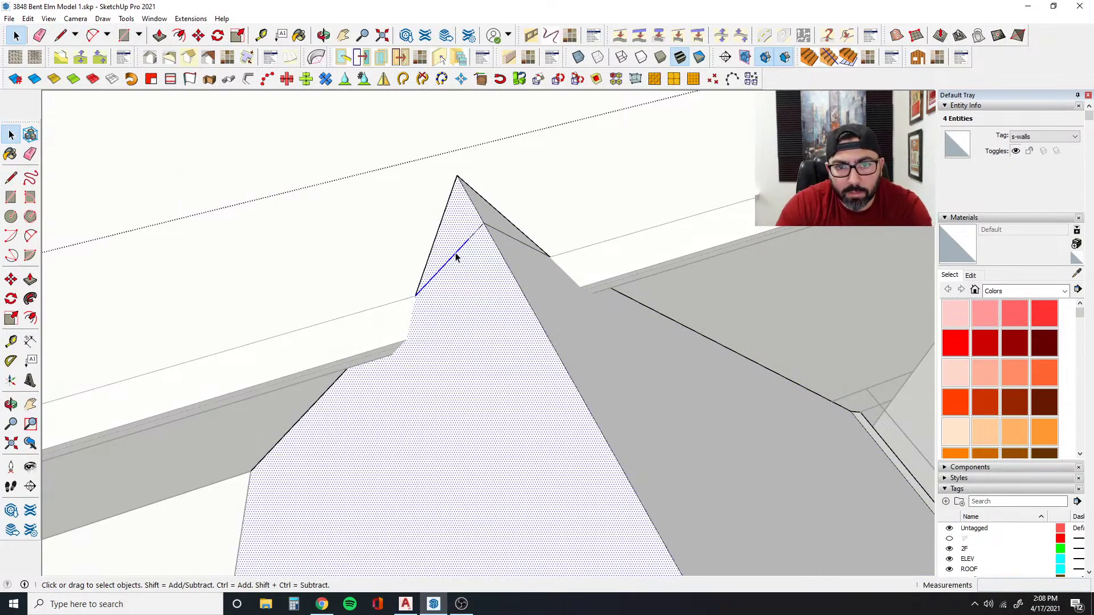
{"action": "key", "text": "Delete"}
{"action": "left_click", "coordinate": [477, 233]}
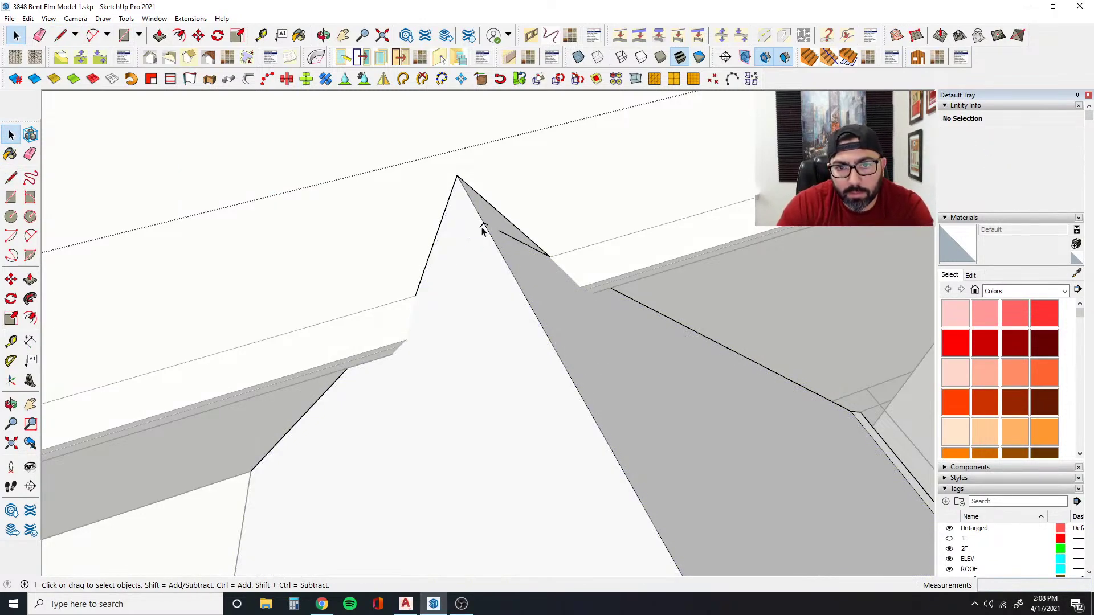
{"action": "scroll", "coordinate": [546, 264], "scroll_direction": "down", "scroll_amount": 8}
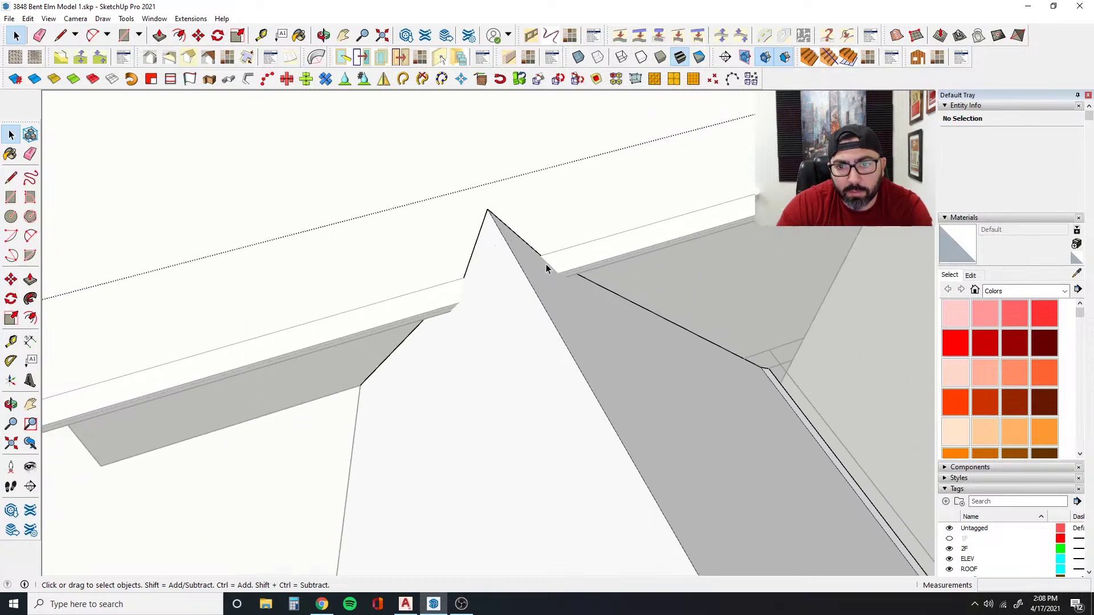
{"action": "middle_click_drag", "start_coordinate": [546, 265], "coordinate": [501, 267]}
{"action": "scroll", "coordinate": [569, 320], "scroll_direction": "down", "scroll_amount": 6}
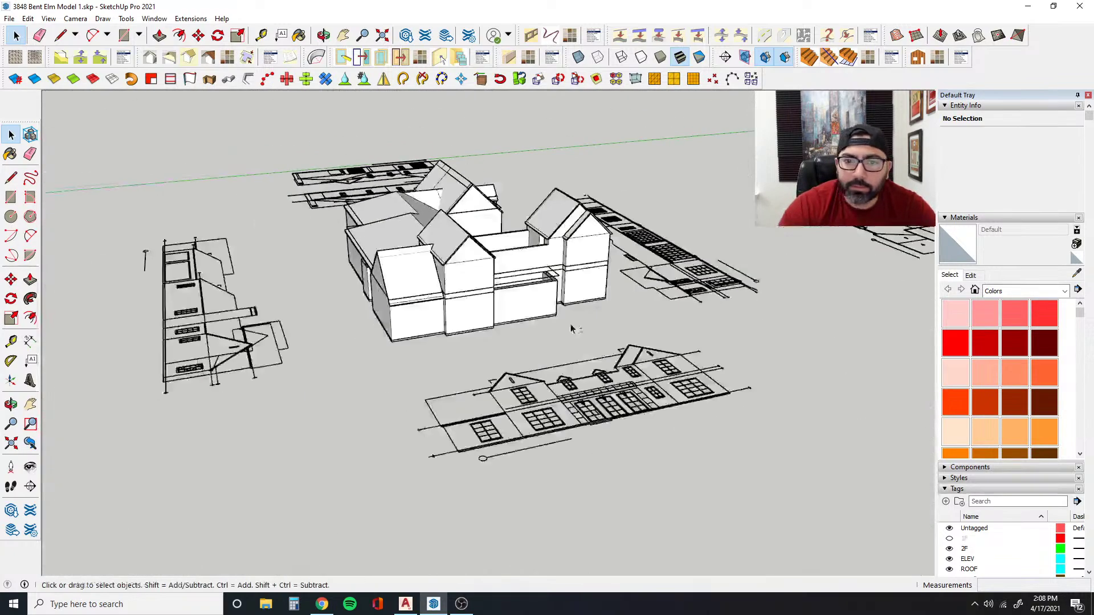
- Open the group of the small gable roof in front of the long roof, at its eave end profile
{"action": "middle_click_drag", "start_coordinate": [568, 320], "coordinate": [477, 244]}
{"action": "scroll", "coordinate": [384, 270], "scroll_direction": "down", "scroll_amount": 1}
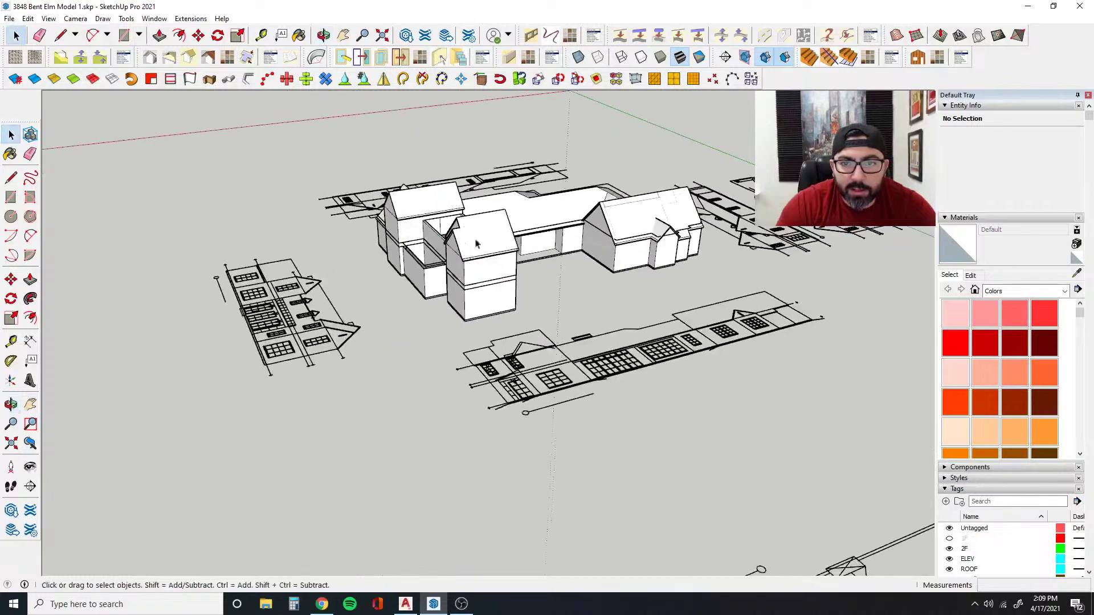
{"action": "scroll", "coordinate": [476, 244], "scroll_direction": "up", "scroll_amount": 10}
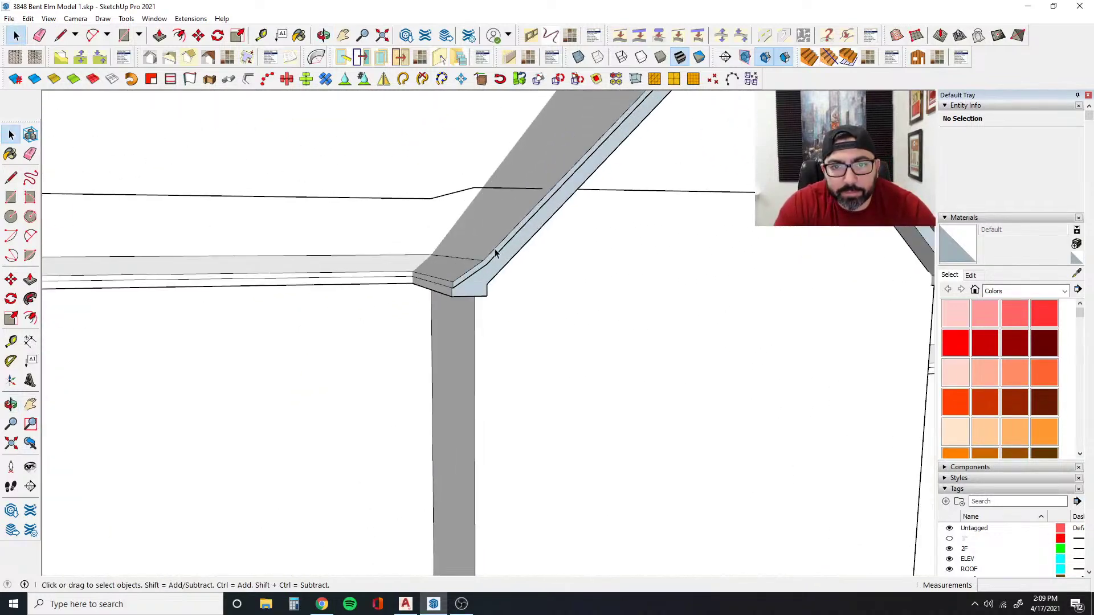
{"action": "double_click", "coordinate": [486, 281]}
{"action": "scroll", "coordinate": [475, 289], "scroll_direction": "up", "scroll_amount": 2}
{"action": "double_click", "coordinate": [485, 271]}
{"action": "scroll", "coordinate": [486, 271], "scroll_direction": "up", "scroll_amount": 1}
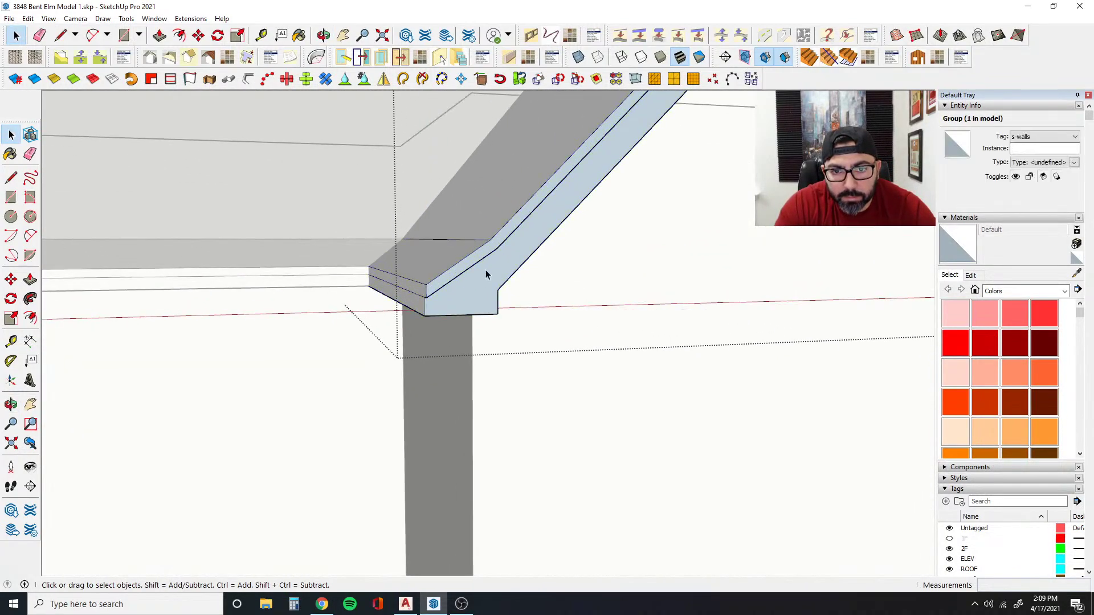
- Copy both end-profile faces of the gable roof from their inner eave corner to the wall-top corner of the unroofed wing
{"action": "left_click", "coordinate": [484, 256]}
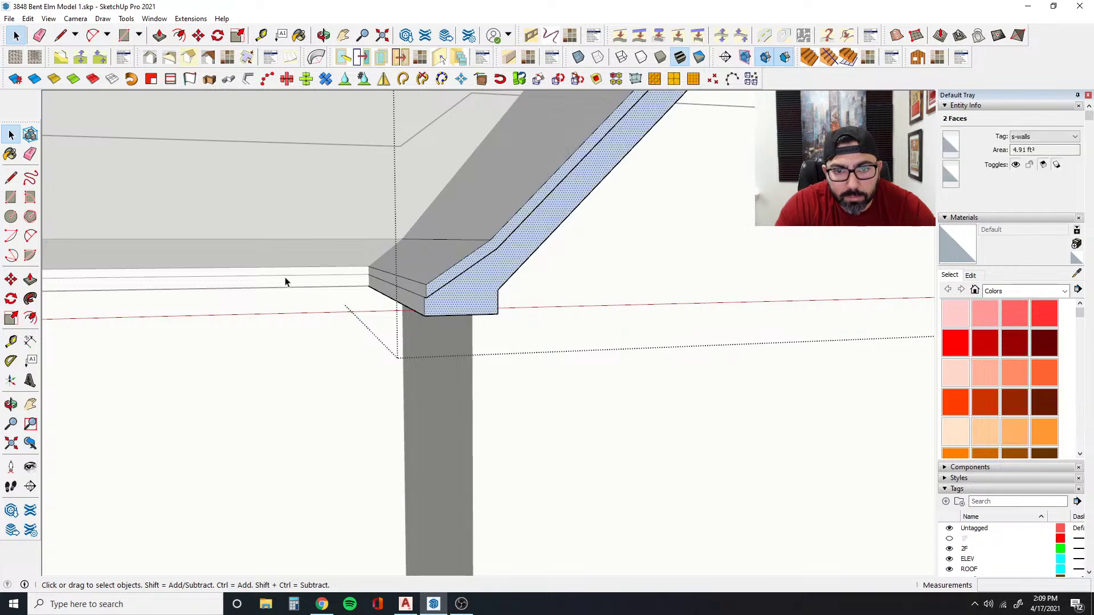
{"action": "left_click", "coordinate": [11, 236]}
{"action": "left_click", "coordinate": [17, 277]}
{"action": "scroll", "coordinate": [370, 237], "scroll_direction": "down", "scroll_amount": 6}
{"action": "middle_click_drag", "start_coordinate": [442, 236], "coordinate": [341, 176]}
{"action": "scroll", "coordinate": [294, 219], "scroll_direction": "up", "scroll_amount": 3}
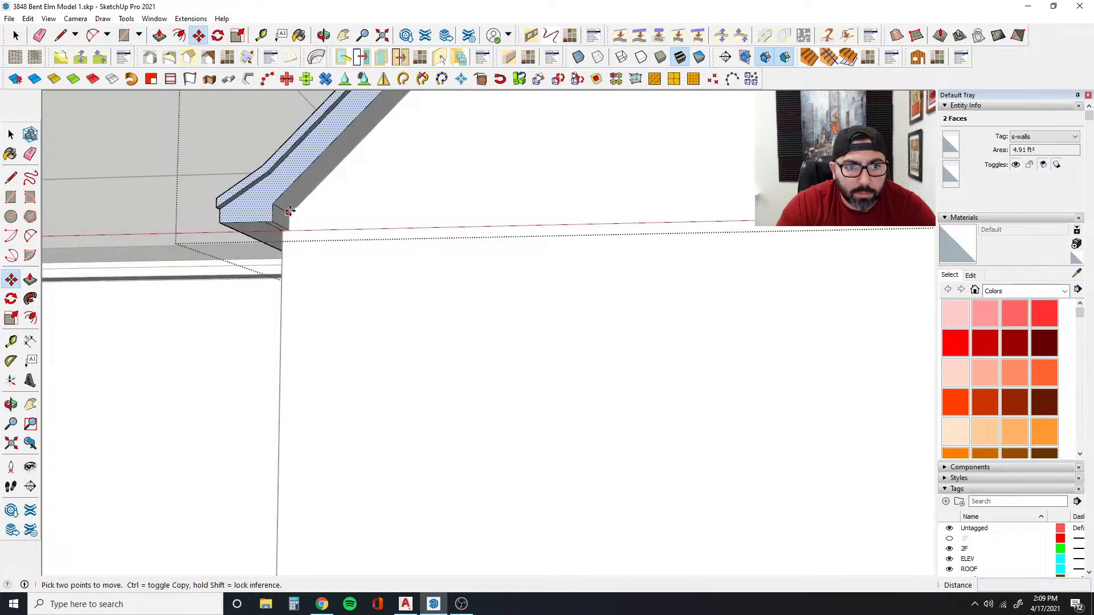
{"action": "left_click", "coordinate": [292, 212]}
{"action": "key", "text": "ctrl"}
{"action": "scroll", "coordinate": [342, 266], "scroll_direction": "down", "scroll_amount": 1}
{"action": "key", "text": "Escape"}
{"action": "scroll", "coordinate": [291, 242], "scroll_direction": "up", "scroll_amount": 2}
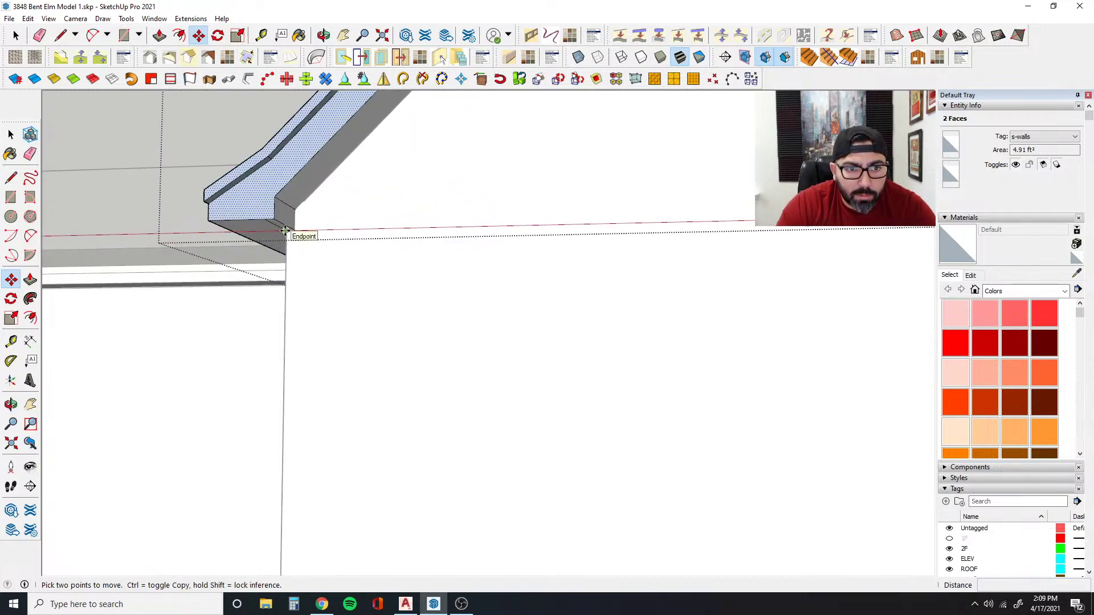
{"action": "scroll", "coordinate": [284, 231], "scroll_direction": "down", "scroll_amount": 6}
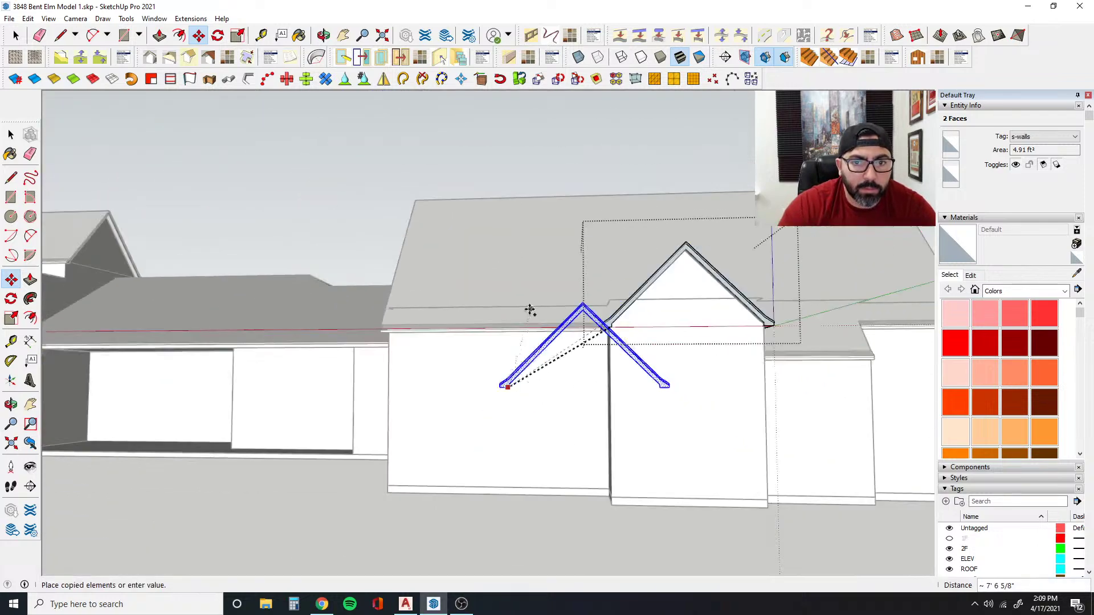
{"action": "middle_click_drag", "start_coordinate": [528, 310], "coordinate": [516, 419]}
{"action": "scroll", "coordinate": [383, 366], "scroll_direction": "up", "scroll_amount": 9}
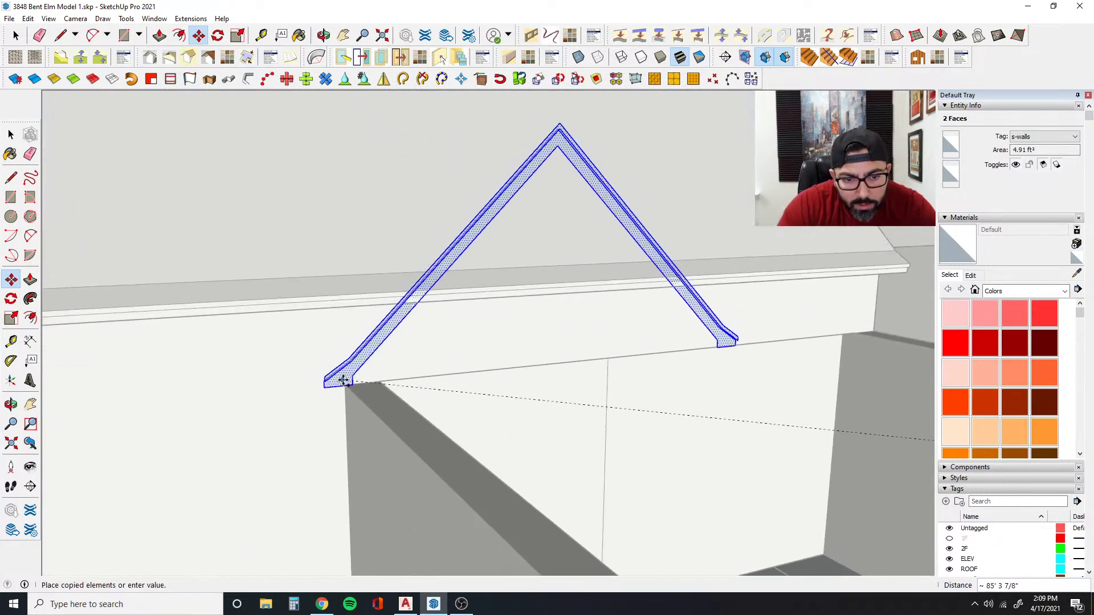
{"action": "left_click", "coordinate": [343, 380]}
- Move the copied gable profile so its inner eave notch sits on the corner of the wing's wall top
{"action": "middle_click_drag", "start_coordinate": [345, 380], "coordinate": [353, 341]}
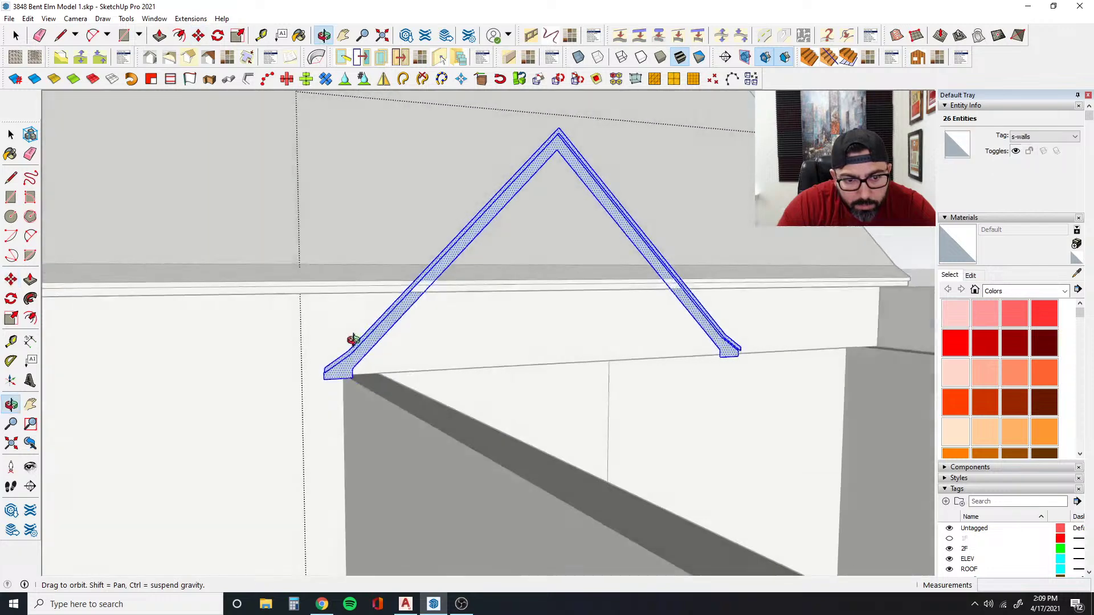
{"action": "scroll", "coordinate": [351, 364], "scroll_direction": "up", "scroll_amount": 5}
{"action": "key", "text": "m"}
{"action": "left_click", "coordinate": [347, 379]}
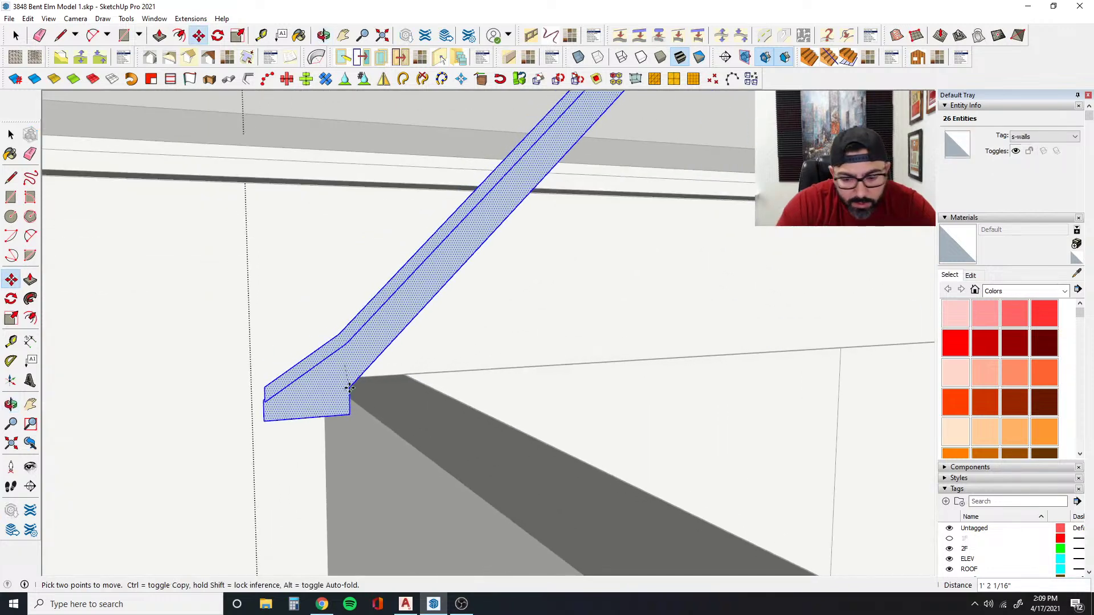
{"action": "left_click", "coordinate": [344, 380]}
- Draw vertical lines through both bands at the copied profile's apex, splitting it into left and right halves
{"action": "middle_click_drag", "start_coordinate": [317, 372], "coordinate": [214, 348]}
{"action": "scroll", "coordinate": [248, 357], "scroll_direction": "down", "scroll_amount": 5}
{"action": "left_click", "coordinate": [11, 176]}
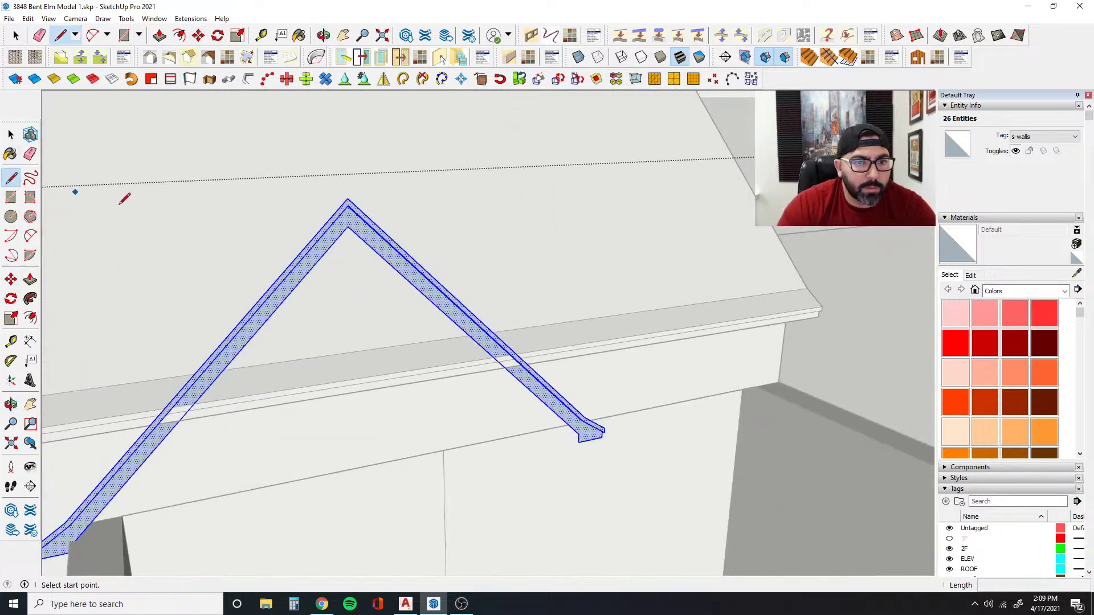
{"action": "scroll", "coordinate": [342, 228], "scroll_direction": "up", "scroll_amount": 2}
{"action": "left_click", "coordinate": [311, 209]}
{"action": "middle_click_drag", "start_coordinate": [313, 224], "coordinate": [345, 205]}
{"action": "left_click", "coordinate": [343, 198]}
{"action": "left_click", "coordinate": [345, 153]}
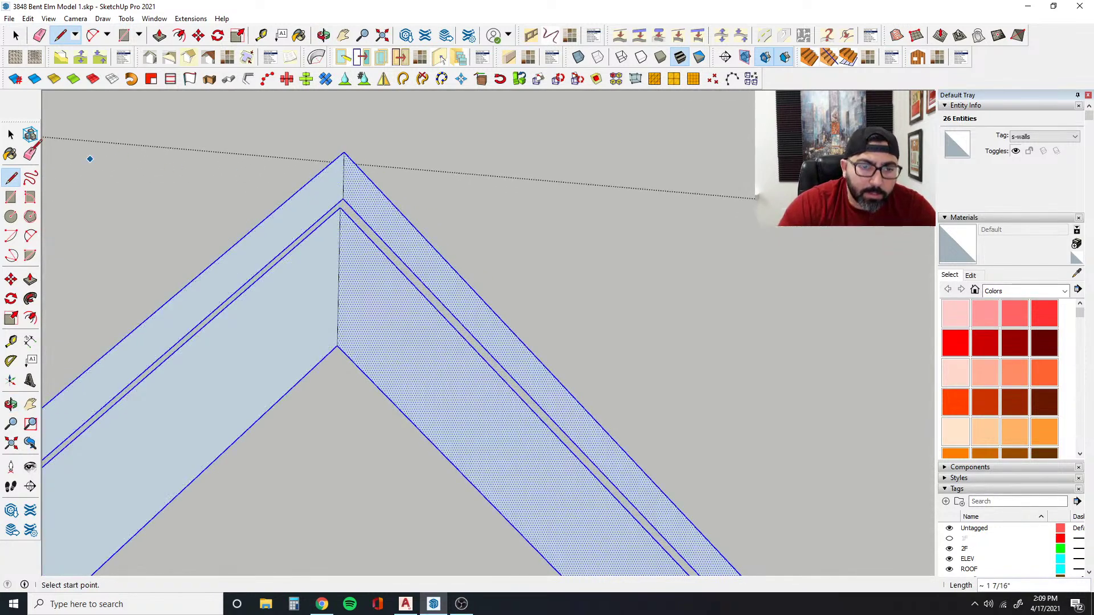
{"action": "left_click", "coordinate": [30, 134]}
{"action": "key", "text": "Escape"}
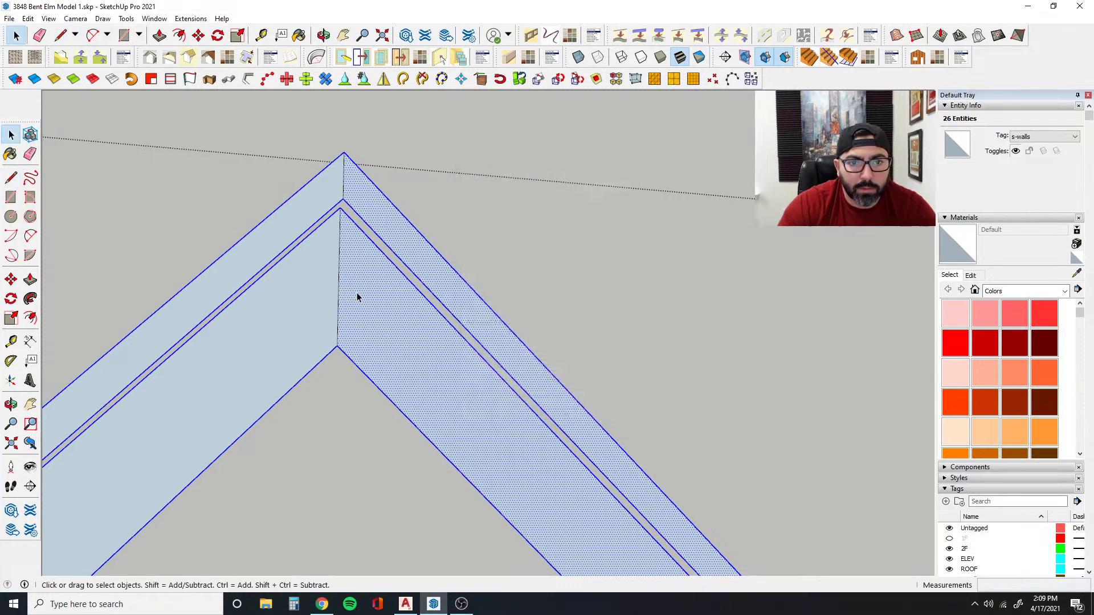
- Copy the right half of the profile to the opposite wall's outer corner, using a 6" distance for the overhang
{"action": "middle_click_drag", "start_coordinate": [357, 294], "coordinate": [364, 428]}
{"action": "scroll", "coordinate": [364, 427], "scroll_direction": "down", "scroll_amount": 7}
{"action": "middle_click_drag", "start_coordinate": [527, 481], "coordinate": [399, 229], "text": "shift"}
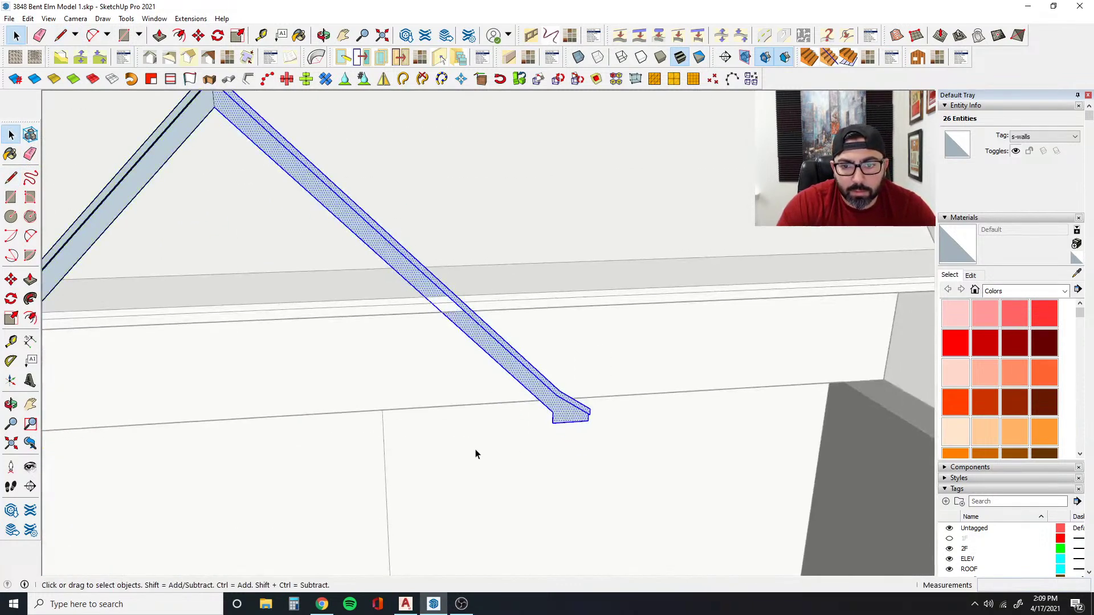
{"action": "left_click", "coordinate": [11, 279]}
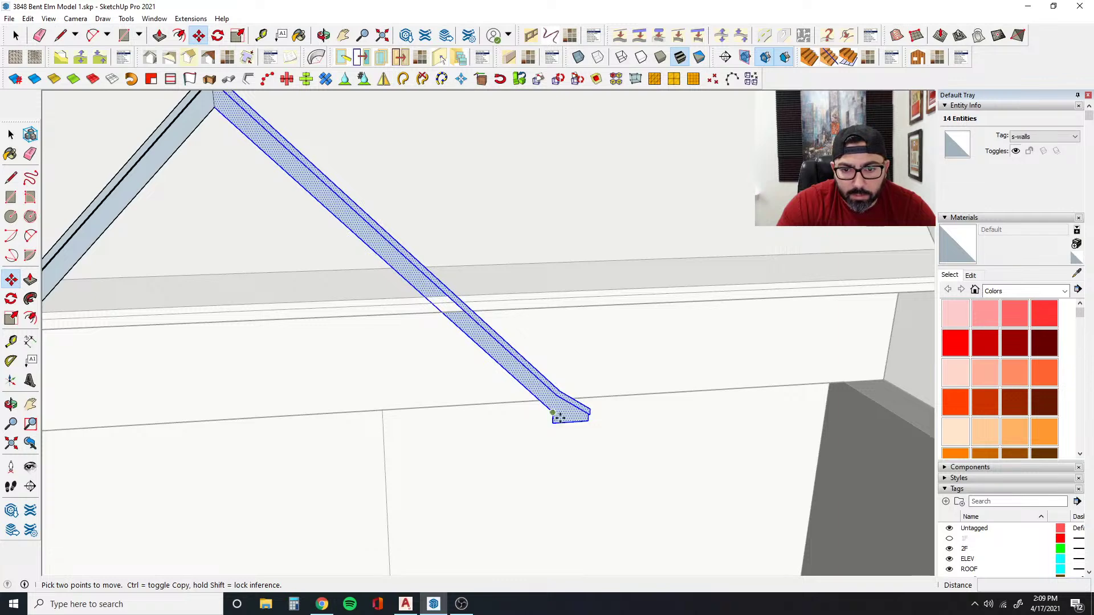
{"action": "left_click", "coordinate": [587, 422]}
{"action": "key", "text": "ctrl"}
{"action": "middle_click_drag", "start_coordinate": [618, 419], "coordinate": [364, 400]}
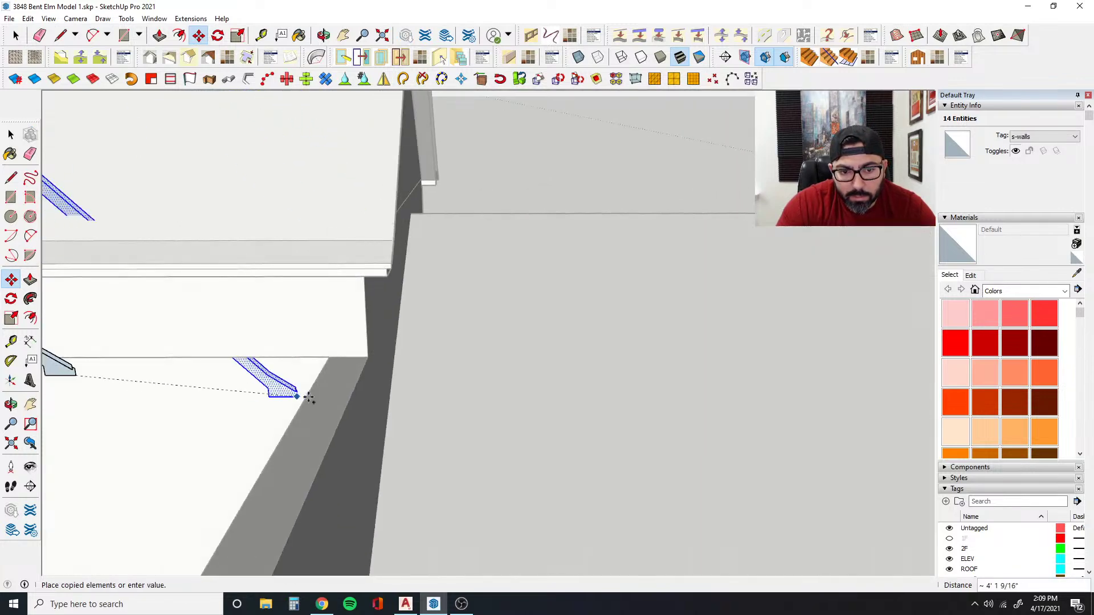
{"action": "left_click", "coordinate": [355, 402]}
{"action": "type", "text": "6"}
{"action": "key", "text": "Return"}
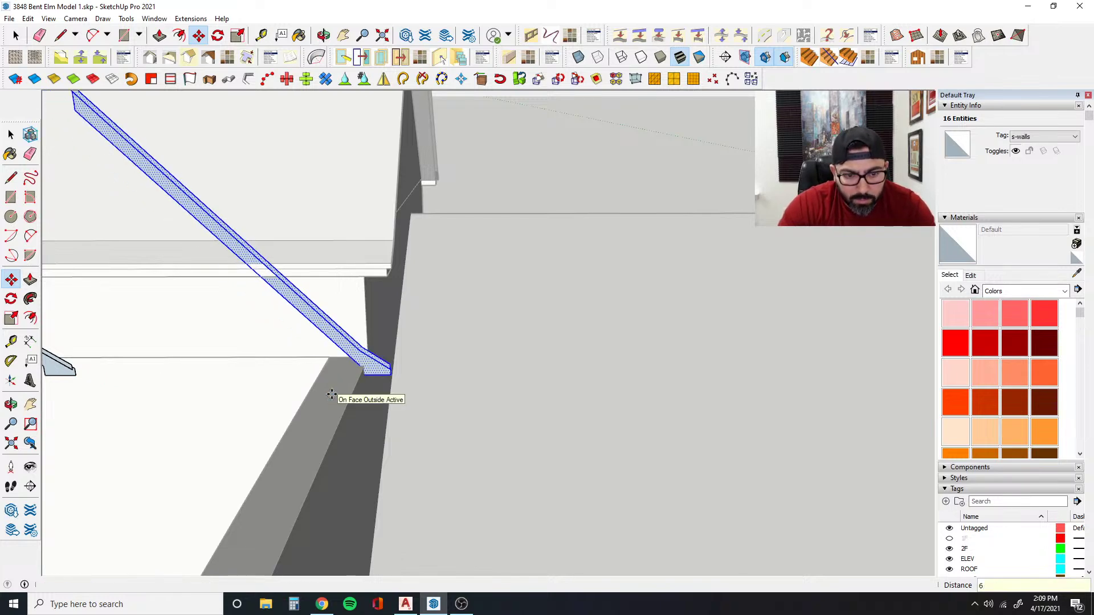
- Erase the original right half of the profile that is still attached at the apex
{"action": "middle_click_drag", "start_coordinate": [171, 327], "coordinate": [562, 385], "text": "shift"}
{"action": "scroll", "coordinate": [561, 386], "scroll_direction": "down", "scroll_amount": 3}
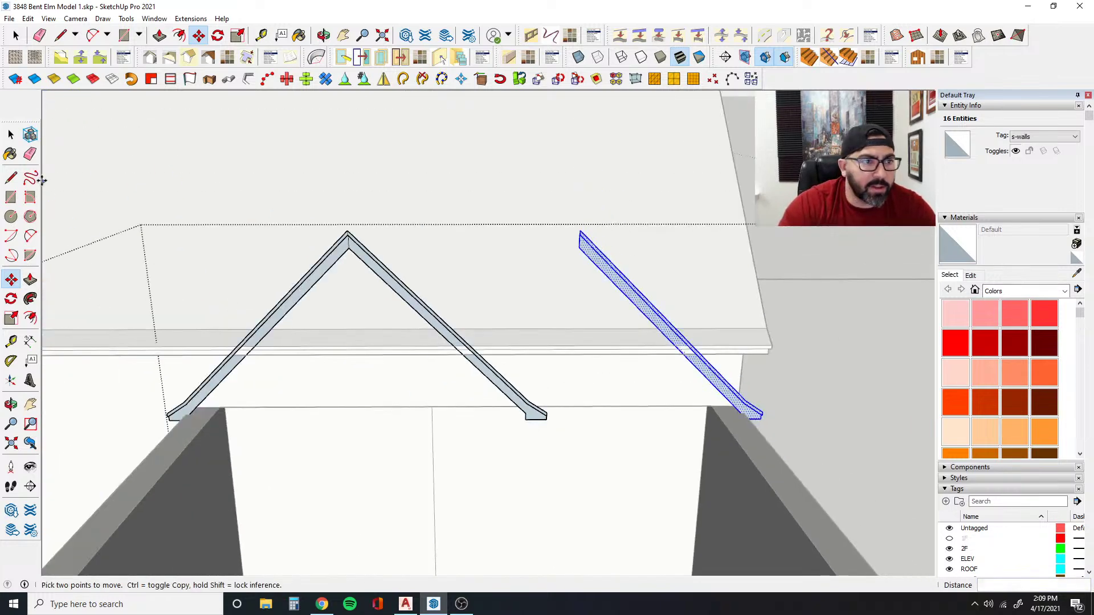
{"action": "left_click", "coordinate": [30, 154]}
{"action": "mouse_move", "coordinate": [523, 422]}
{"action": "left_mouse_down"}
{"action": "mouse_move", "coordinate": [534, 401]}
{"action": "mouse_move", "coordinate": [521, 408]}
{"action": "left_mouse_up"}
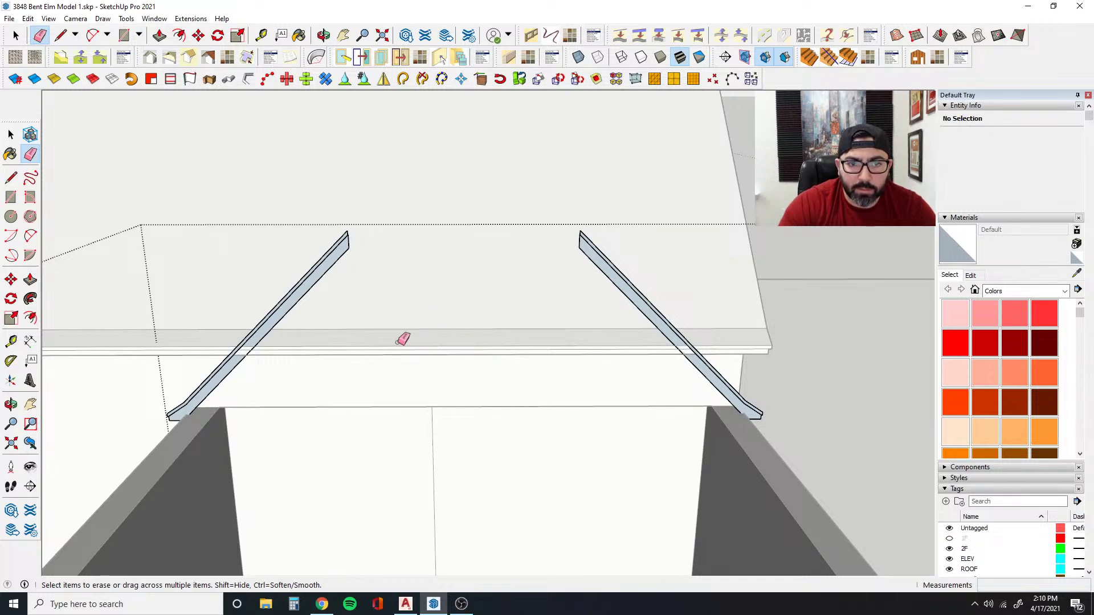
- Extrude the thick band of both profile halves back into the main roof, the left one by 4' 4 13/16"
{"action": "key", "text": "p"}
{"action": "middle_click_drag", "start_coordinate": [305, 291], "coordinate": [260, 307]}
{"action": "left_click", "coordinate": [238, 297]}
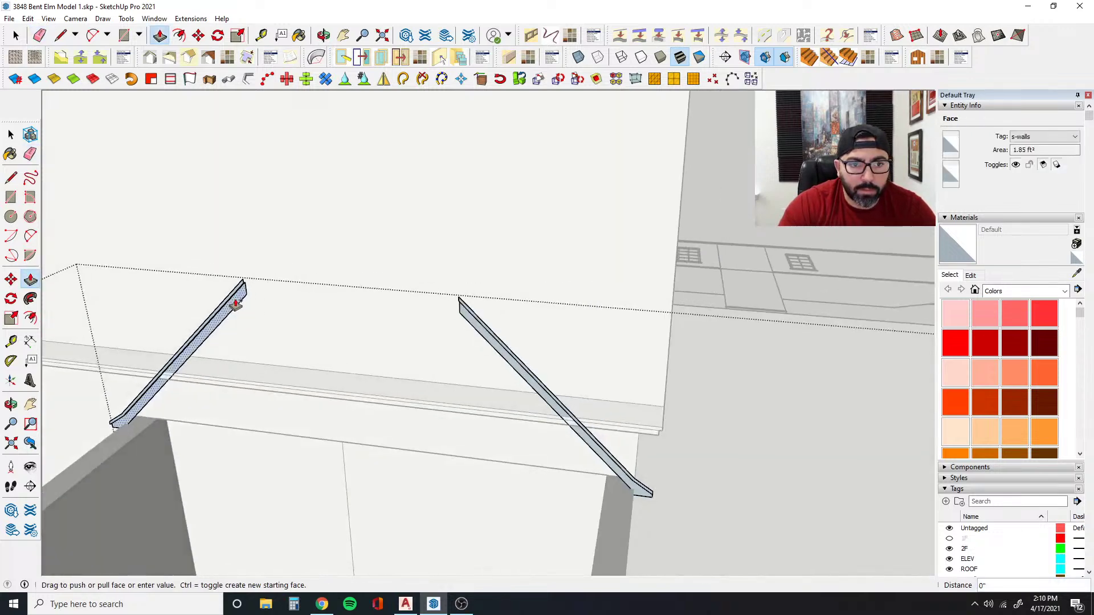
{"action": "key", "text": "Escape"}
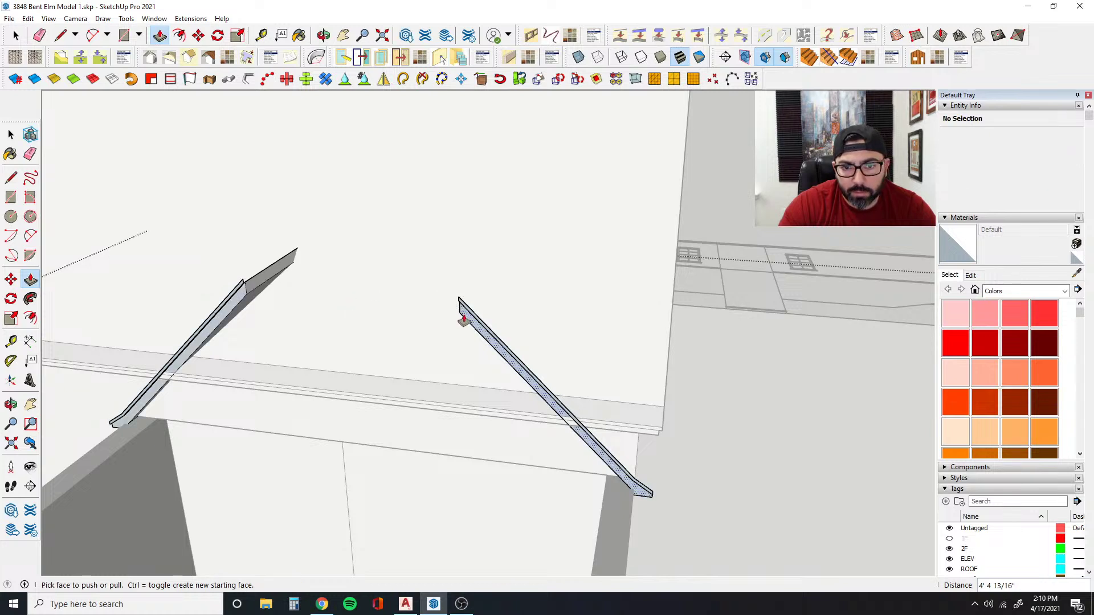
{"action": "left_click", "coordinate": [461, 315]}
{"action": "key", "text": "Escape"}
{"action": "scroll", "coordinate": [275, 279], "scroll_direction": "up", "scroll_amount": 2}
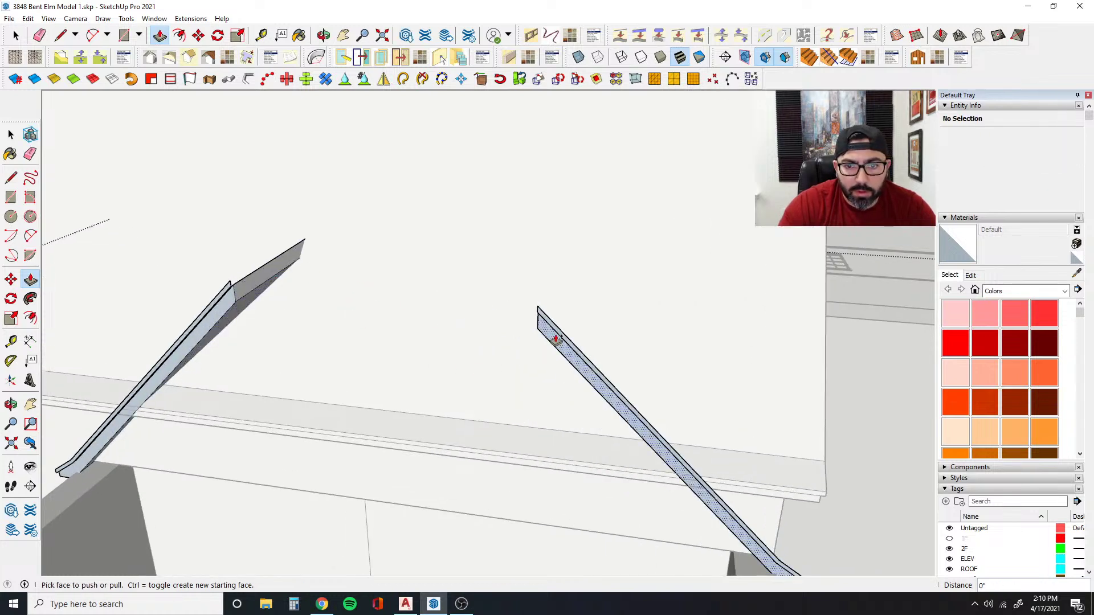
{"action": "left_click", "coordinate": [549, 336]}
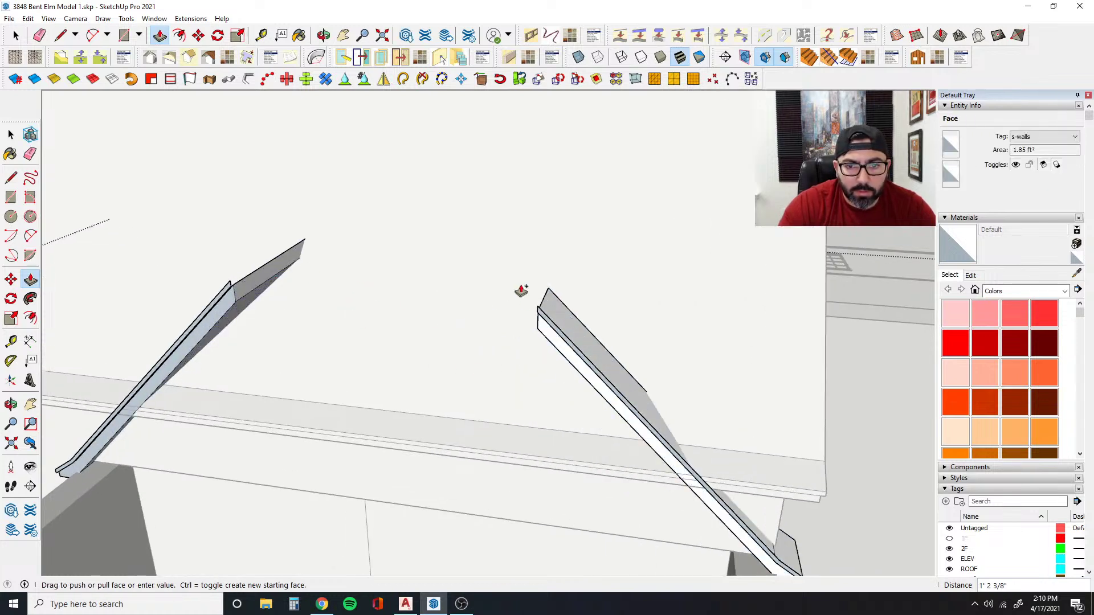
{"action": "left_click", "coordinate": [523, 251]}
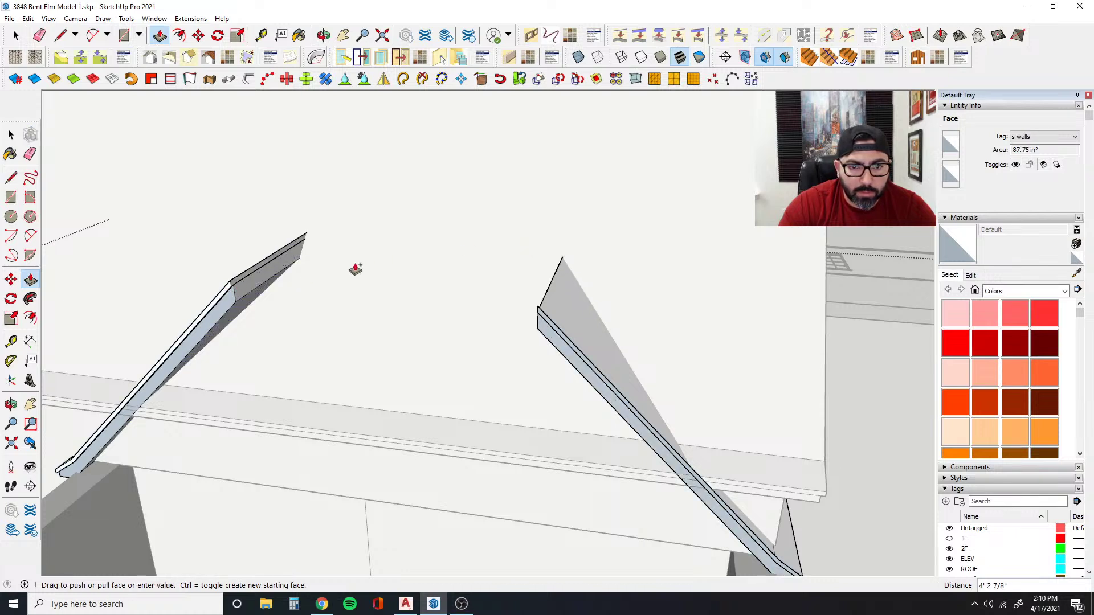
- Extrude the thin upper band of both profile halves back to the same depth as the thick bands
{"action": "left_click", "coordinate": [359, 269]}
{"action": "left_click", "coordinate": [550, 320]}
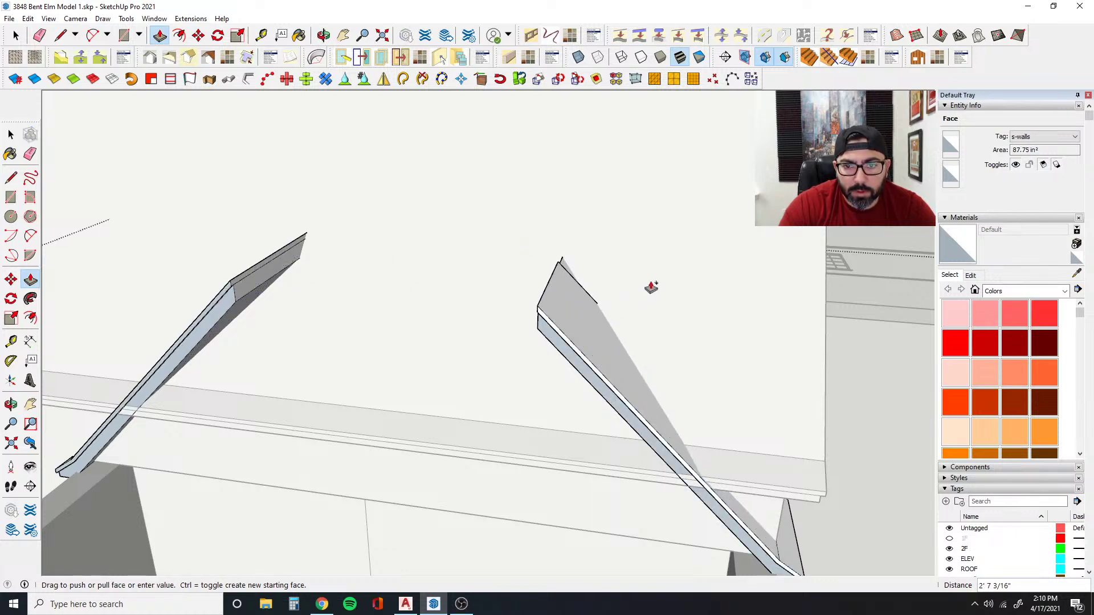
{"action": "left_click", "coordinate": [576, 254]}
- Try to square the left thick band's upper end by offsetting its underside 7 3/16" and pushing the triangular end face
{"action": "middle_click_drag", "start_coordinate": [576, 254], "coordinate": [330, 256]}
{"action": "left_click", "coordinate": [331, 256]}
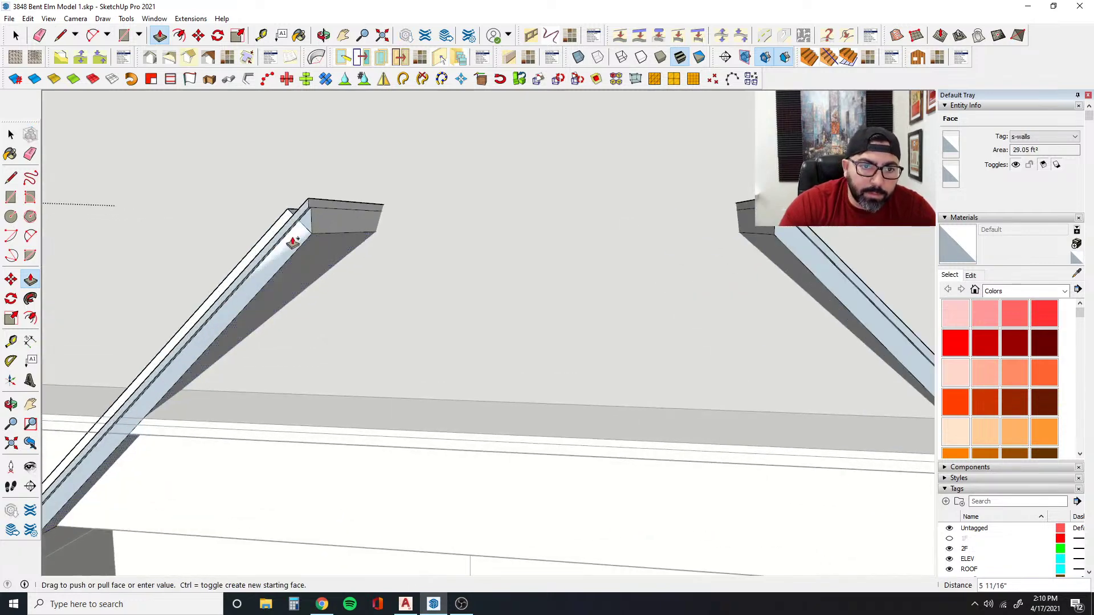
{"action": "scroll", "coordinate": [312, 217], "scroll_direction": "up", "scroll_amount": 3}
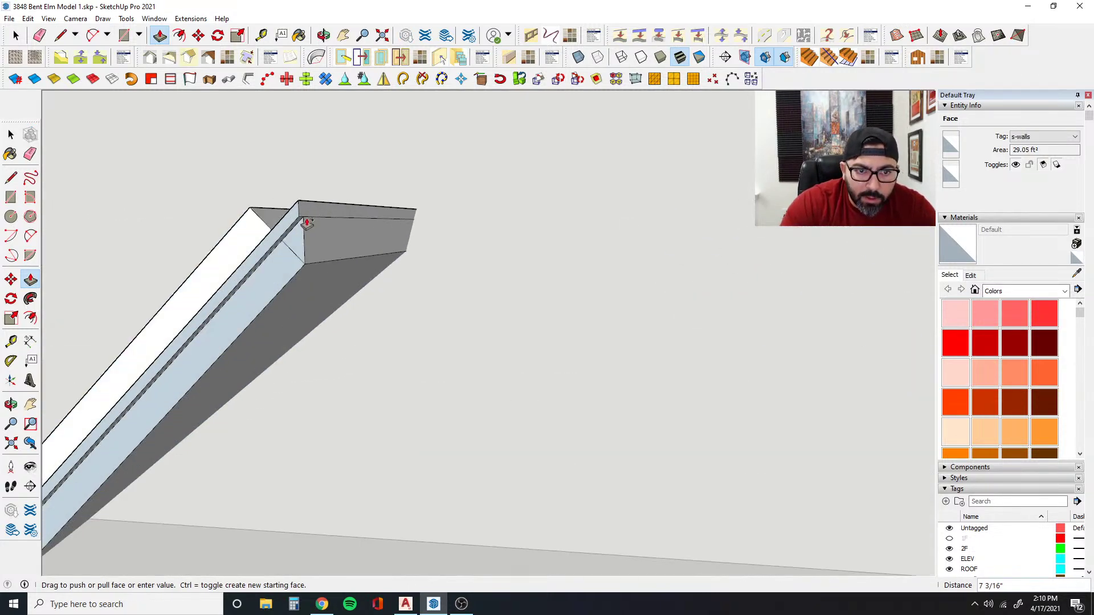
{"action": "left_click", "coordinate": [308, 221]}
{"action": "middle_click_drag", "start_coordinate": [308, 221], "coordinate": [318, 255]}
{"action": "key", "text": "shift+z"}
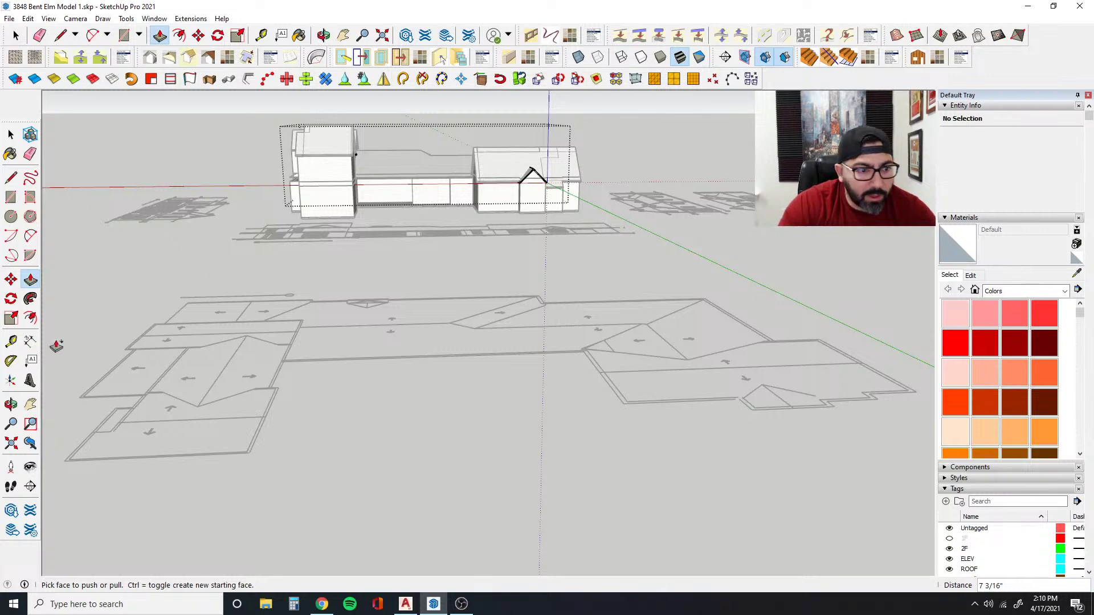
{"action": "left_click", "coordinate": [31, 444]}
{"action": "left_click", "coordinate": [283, 251]}
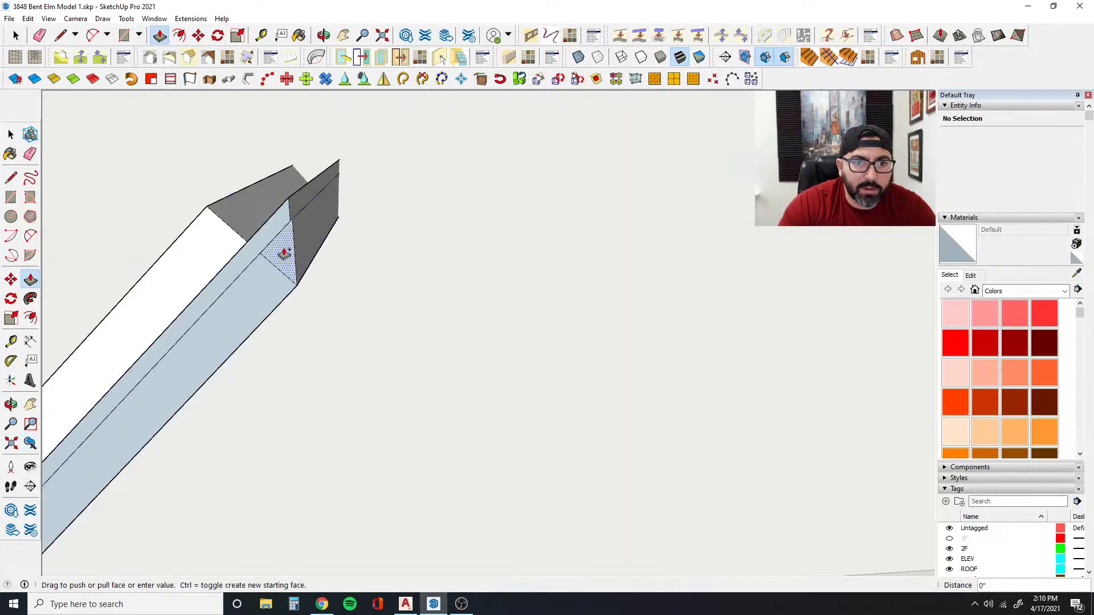
{"action": "left_click", "coordinate": [396, 152]}
- Offset the left thick band's underside by 3" and the thin band's face by 1" to mark square cuts at the upper end
{"action": "middle_click_drag", "start_coordinate": [250, 213], "coordinate": [376, 209]}
{"action": "left_click", "coordinate": [376, 209]}
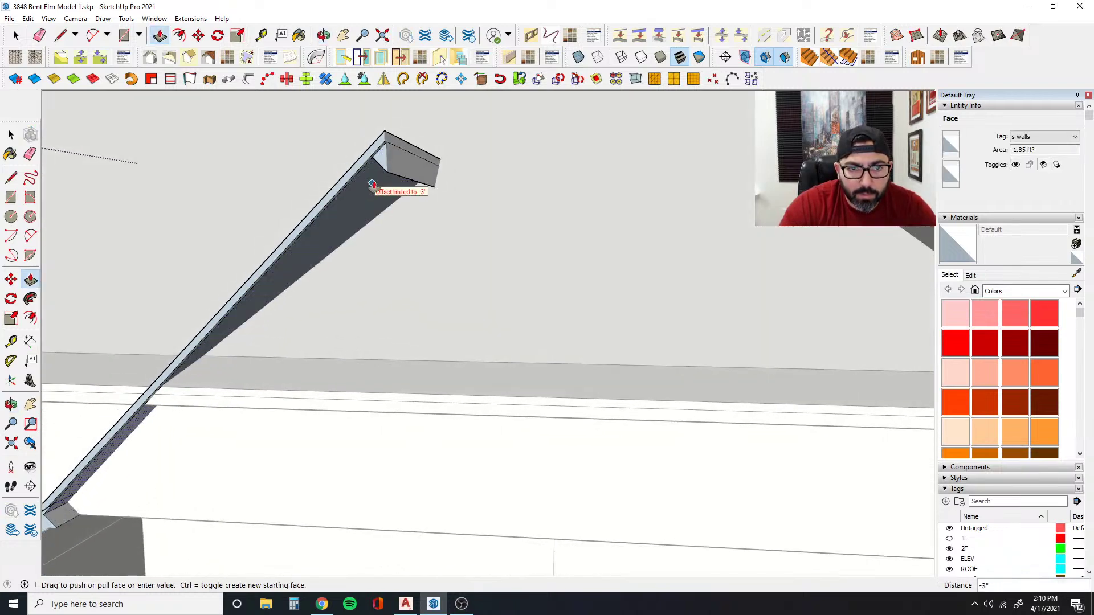
{"action": "left_click", "coordinate": [385, 149]}
{"action": "middle_click_drag", "start_coordinate": [385, 151], "coordinate": [442, 223]}
{"action": "left_click", "coordinate": [442, 221]}
{"action": "left_click", "coordinate": [451, 229]}
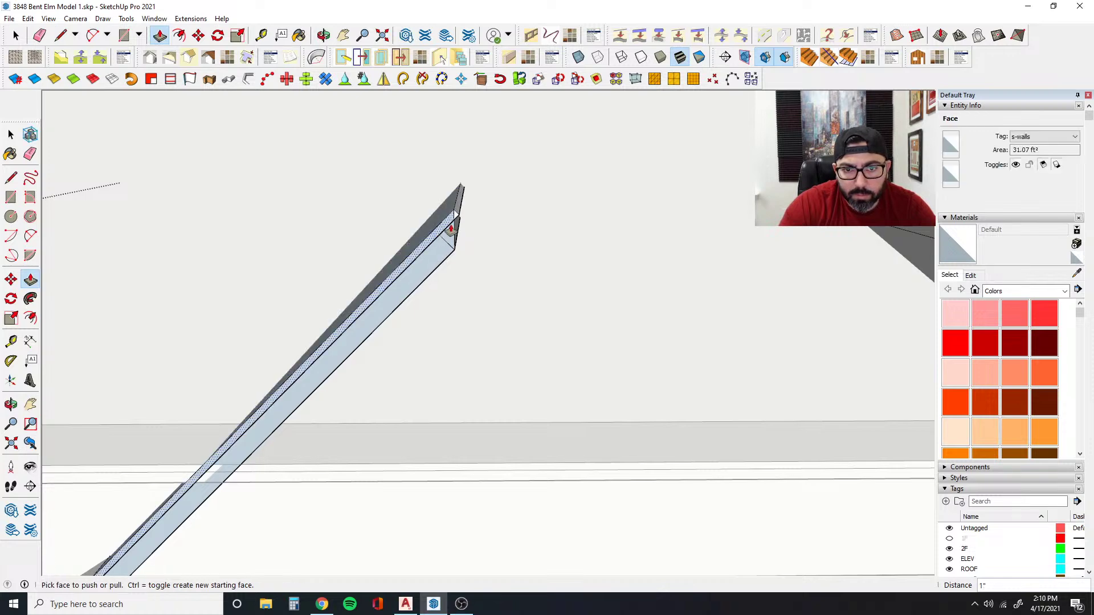
- Extend the squared end of the left thin band up the slope past the wing's centre line
{"action": "scroll", "coordinate": [615, 142], "scroll_direction": "down", "scroll_amount": 3}
{"action": "middle_click_drag", "start_coordinate": [710, 105], "coordinate": [625, 154], "text": "shift"}
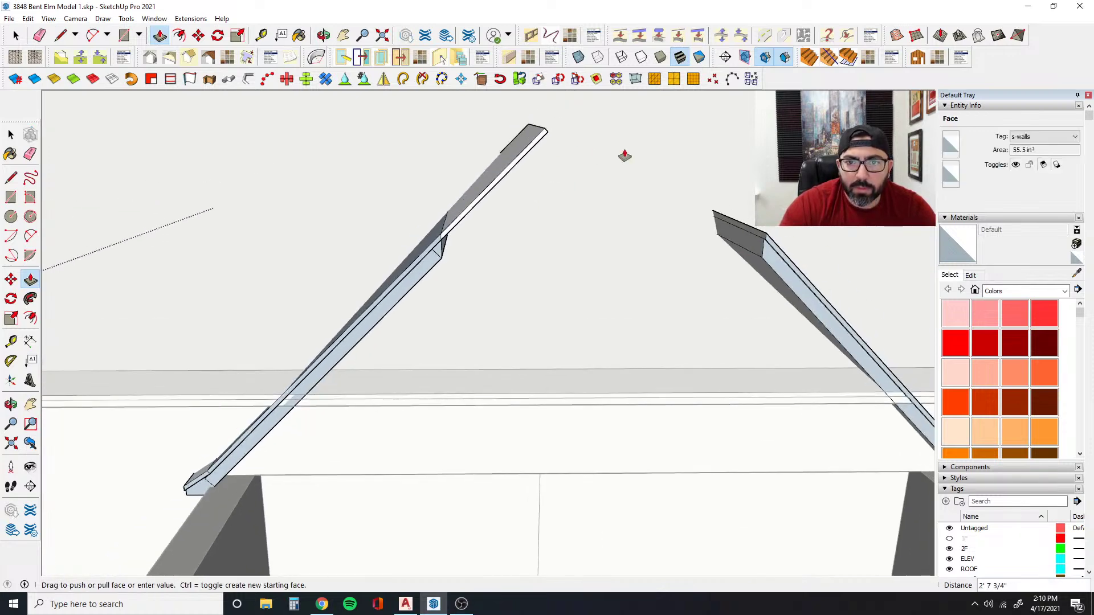
{"action": "left_click", "coordinate": [708, 132]}
- Push out the triangular tip of the left thick band and extend its squared end up to the thin band's end
{"action": "middle_click_drag", "start_coordinate": [550, 216], "coordinate": [504, 228], "text": "shift"}
{"action": "scroll", "coordinate": [393, 260], "scroll_direction": "up", "scroll_amount": 3}
{"action": "left_click", "coordinate": [389, 261]}
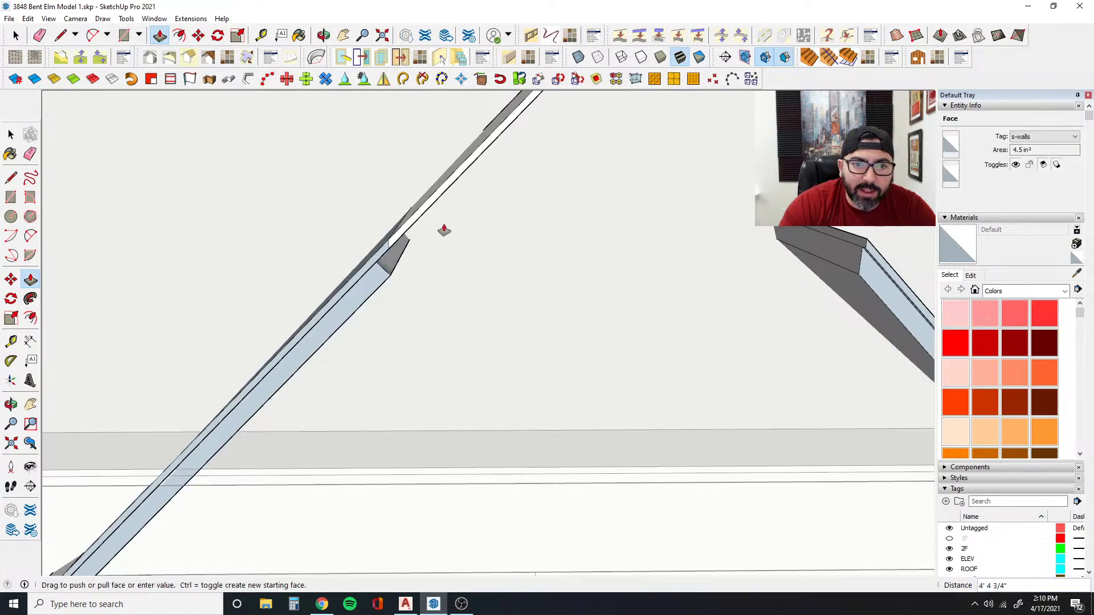
{"action": "left_click", "coordinate": [400, 251]}
{"action": "left_click", "coordinate": [407, 245]}
{"action": "scroll", "coordinate": [479, 212], "scroll_direction": "down", "scroll_amount": 3}
{"action": "middle_click_drag", "start_coordinate": [520, 197], "coordinate": [420, 259], "text": "shift"}
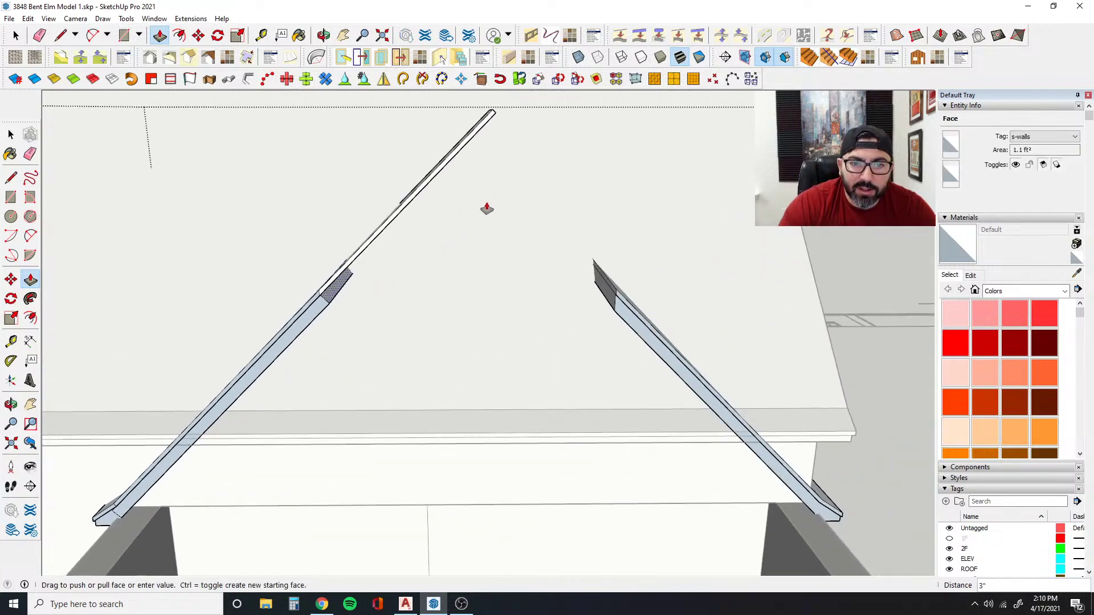
{"action": "left_click", "coordinate": [500, 117]}
- Offset the right thick band's underside by 3" to mark a square cut at its upper end
{"action": "scroll", "coordinate": [606, 313], "scroll_direction": "up", "scroll_amount": 5}
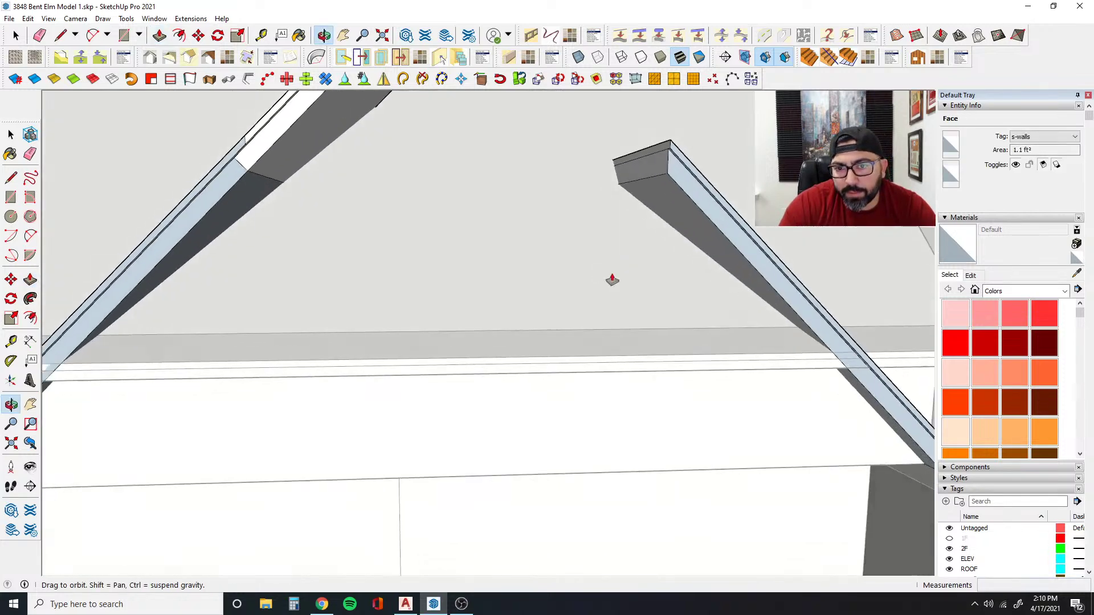
{"action": "left_click", "coordinate": [666, 165]}
{"action": "scroll", "coordinate": [666, 165], "scroll_direction": "up", "scroll_amount": 2}
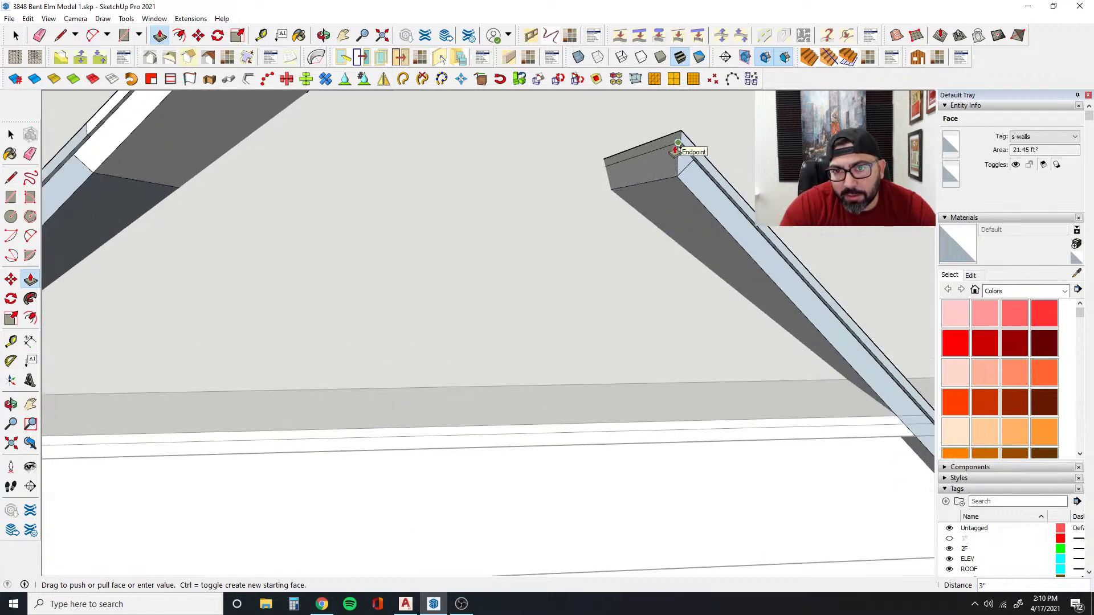
{"action": "left_click", "coordinate": [679, 148]}
- Try to extend the right thin band directly from its vertical end face
{"action": "scroll", "coordinate": [695, 147], "scroll_direction": "down", "scroll_amount": 2}
{"action": "middle_click_drag", "start_coordinate": [686, 157], "coordinate": [570, 240]}
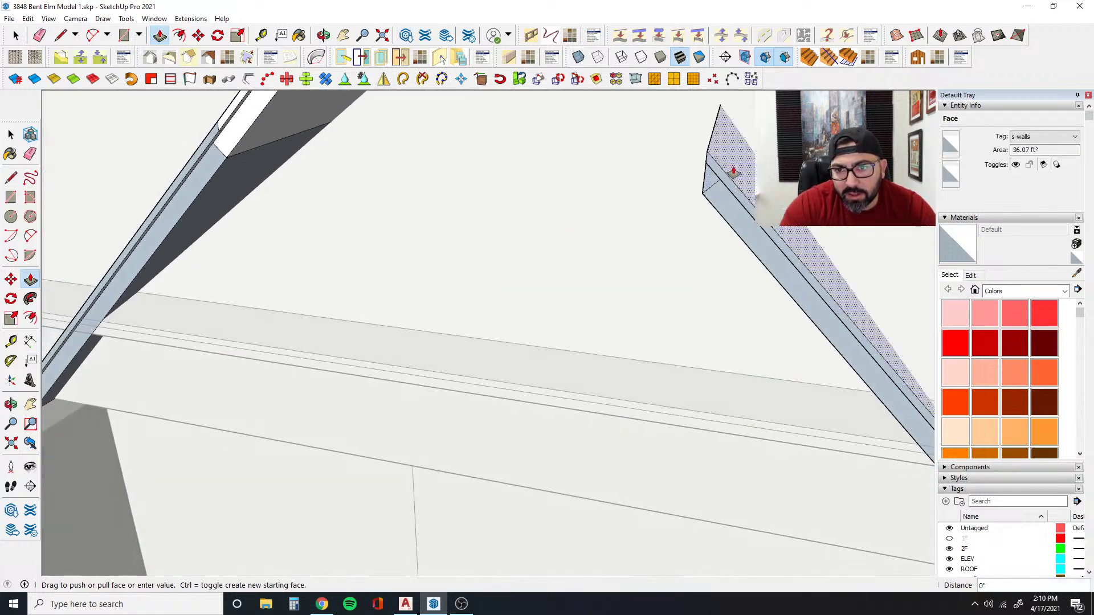
{"action": "middle_click_drag", "start_coordinate": [733, 173], "coordinate": [738, 199]}
{"action": "key", "text": "Escape"}
{"action": "left_click", "coordinate": [579, 217]}
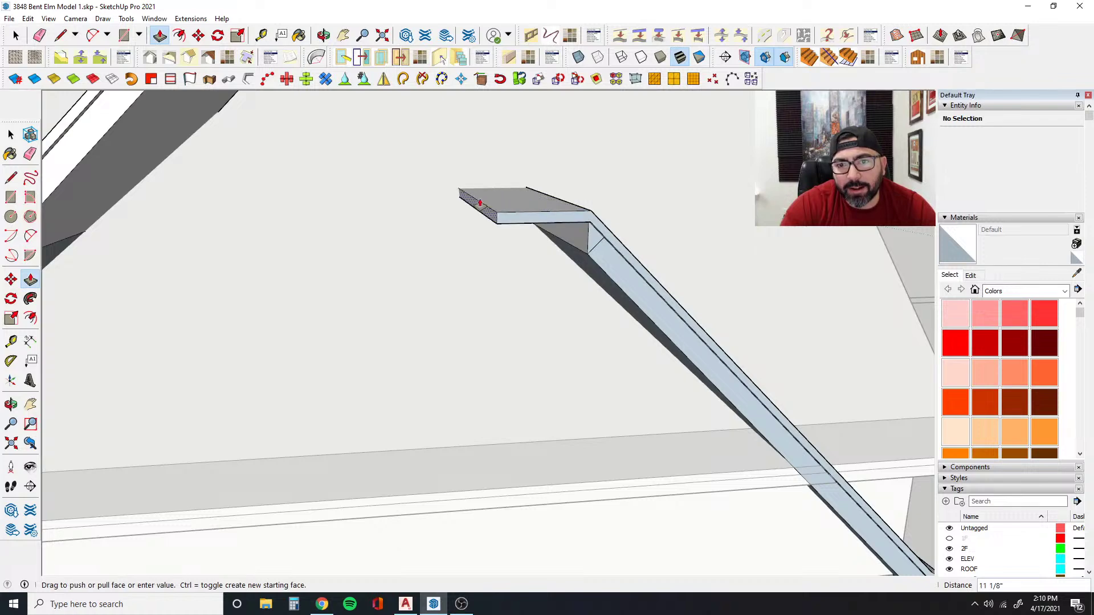
{"action": "key", "text": "Escape"}
{"action": "middle_click_drag", "start_coordinate": [349, 207], "coordinate": [579, 245]}
- Offset the right thin band's face by 1" to square its end, and extend that end 4' 10 9/16" up the slope
{"action": "left_click", "coordinate": [604, 238]}
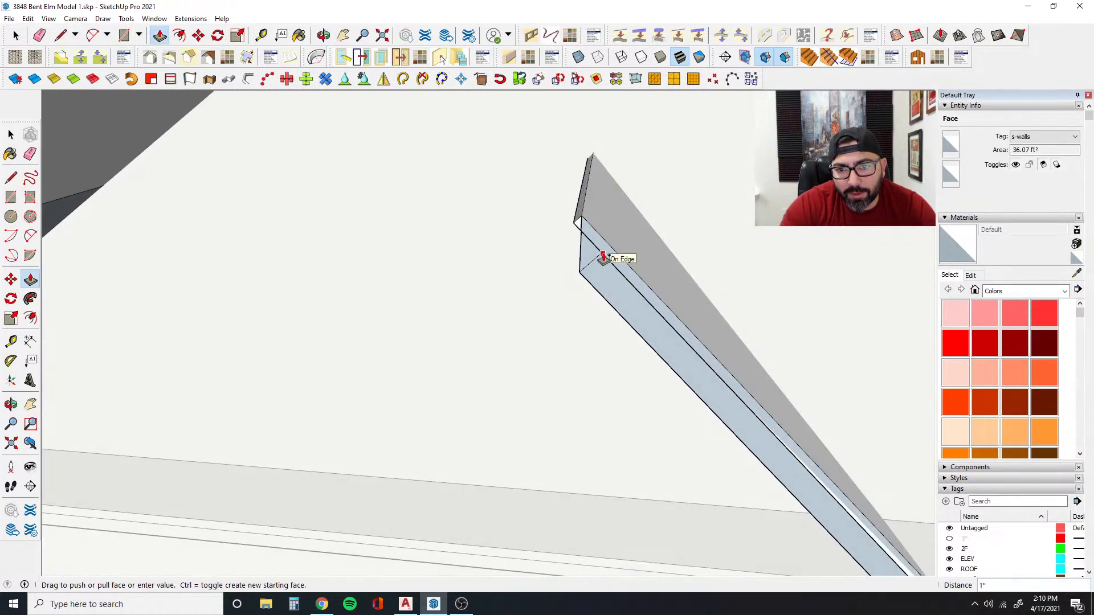
{"action": "left_click", "coordinate": [603, 255]}
{"action": "left_click", "coordinate": [578, 222]}
{"action": "scroll", "coordinate": [484, 179], "scroll_direction": "down", "scroll_amount": 5}
{"action": "middle_click_drag", "start_coordinate": [484, 178], "coordinate": [535, 244], "text": "shift"}
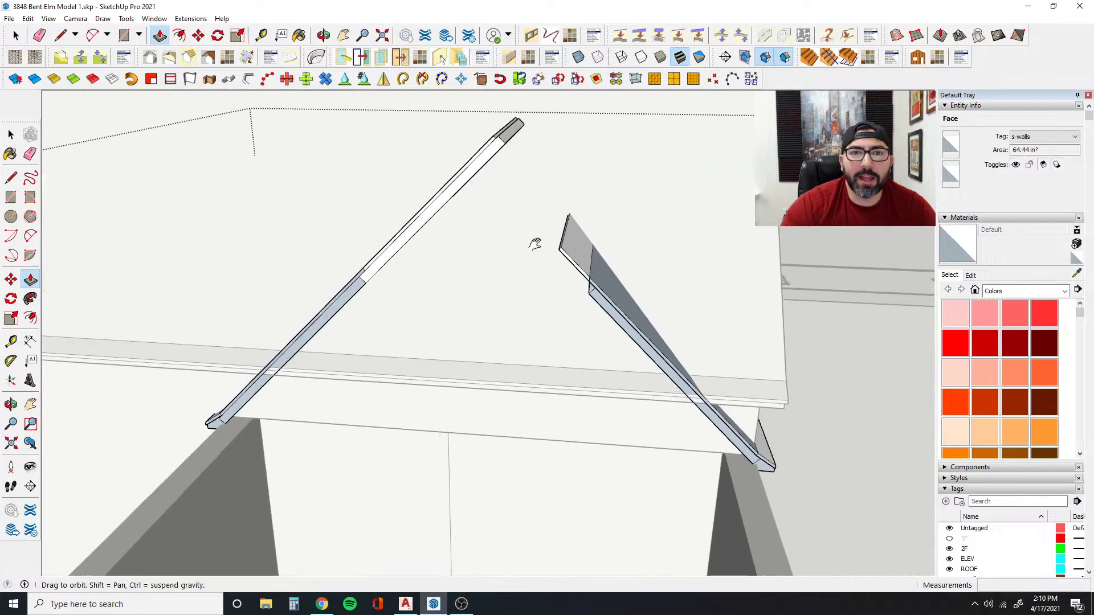
{"action": "scroll", "coordinate": [495, 233], "scroll_direction": "up", "scroll_amount": 1}
{"action": "left_click", "coordinate": [415, 166]}
- Push out the triangular tip of the right thick band and extend its squared end about 4' 6 7/8" across the apex
{"action": "scroll", "coordinate": [595, 299], "scroll_direction": "up", "scroll_amount": 2}
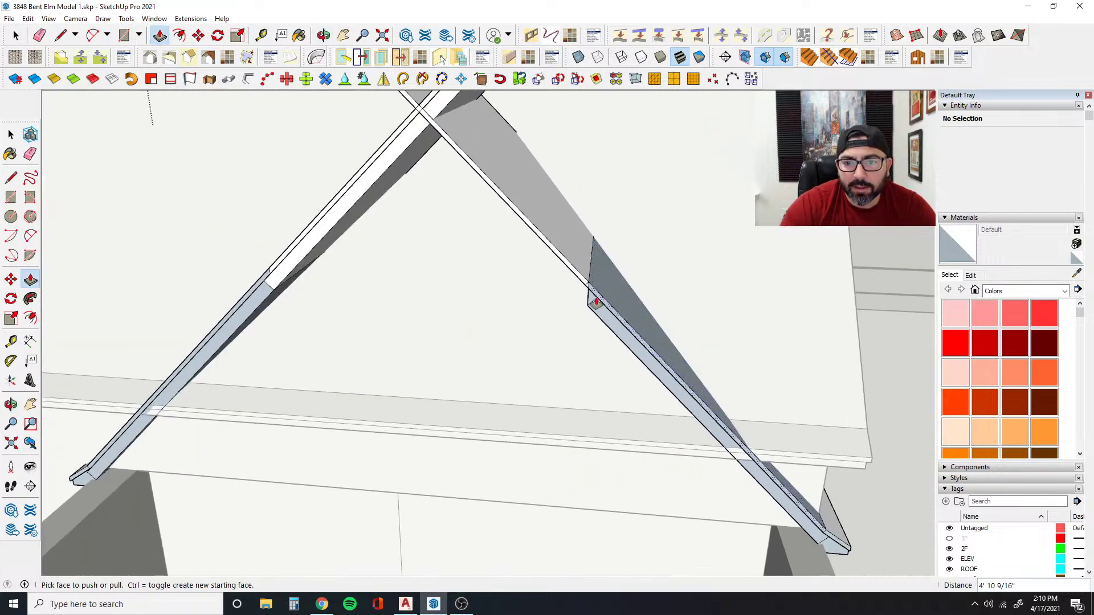
{"action": "left_click", "coordinate": [590, 302]}
{"action": "middle_click_drag", "start_coordinate": [524, 282], "coordinate": [679, 263]}
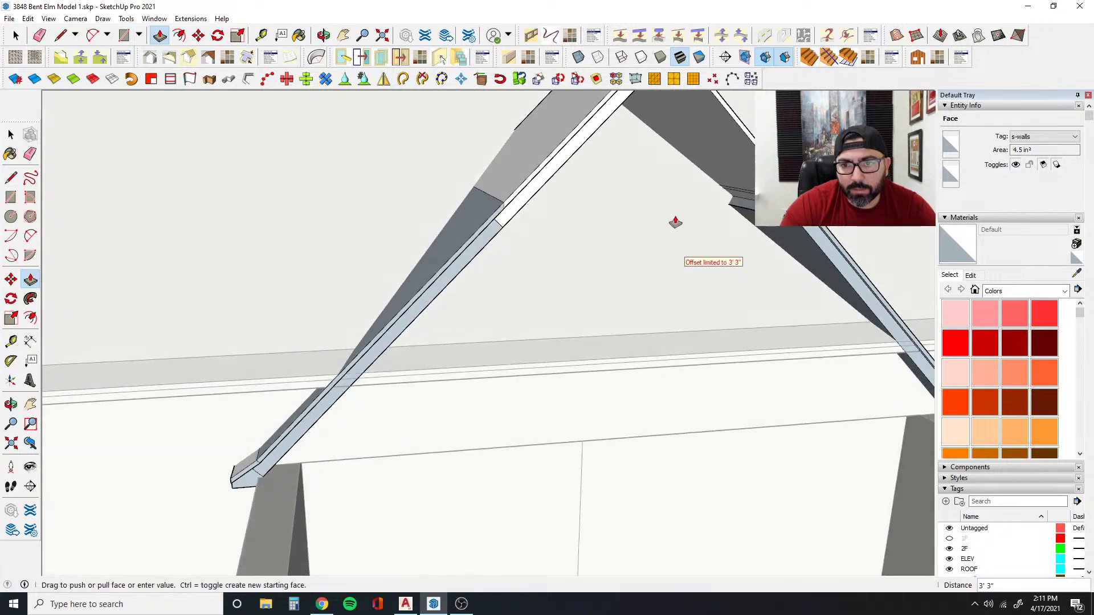
{"action": "left_click", "coordinate": [662, 210]}
{"action": "left_click", "coordinate": [739, 200]}
{"action": "middle_click_drag", "start_coordinate": [620, 199], "coordinate": [588, 297], "text": "shift"}
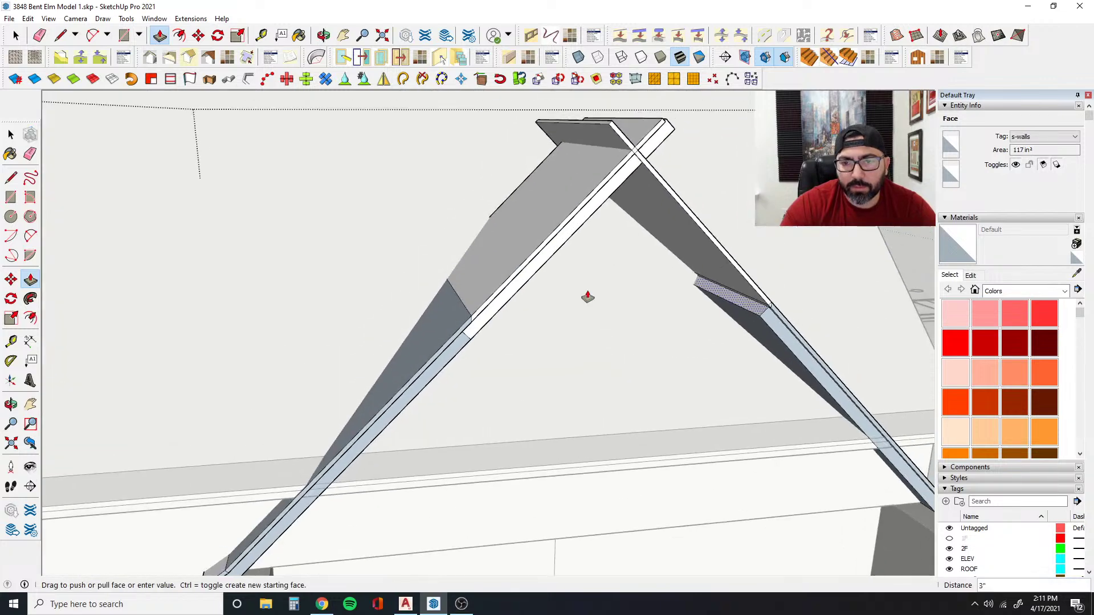
{"action": "left_click", "coordinate": [517, 221]}
- Select all the connected faces of both roof slopes and intersect them with the selection
{"action": "middle_click_drag", "start_coordinate": [552, 215], "coordinate": [484, 280]}
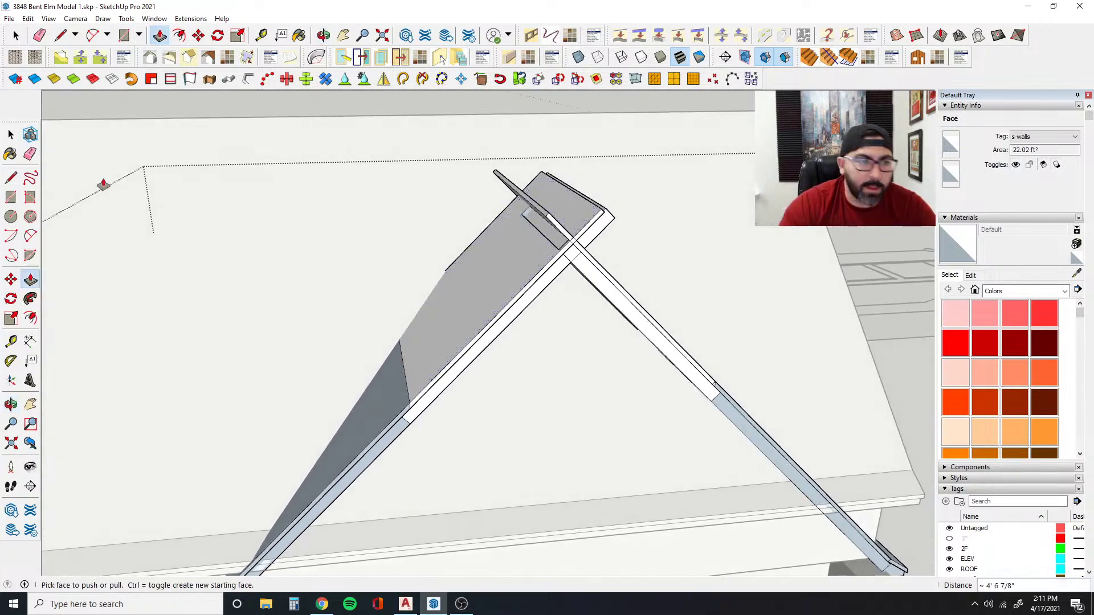
{"action": "left_click", "coordinate": [11, 136]}
{"action": "left_click_drag", "start_coordinate": [397, 325], "coordinate": [398, 324]}
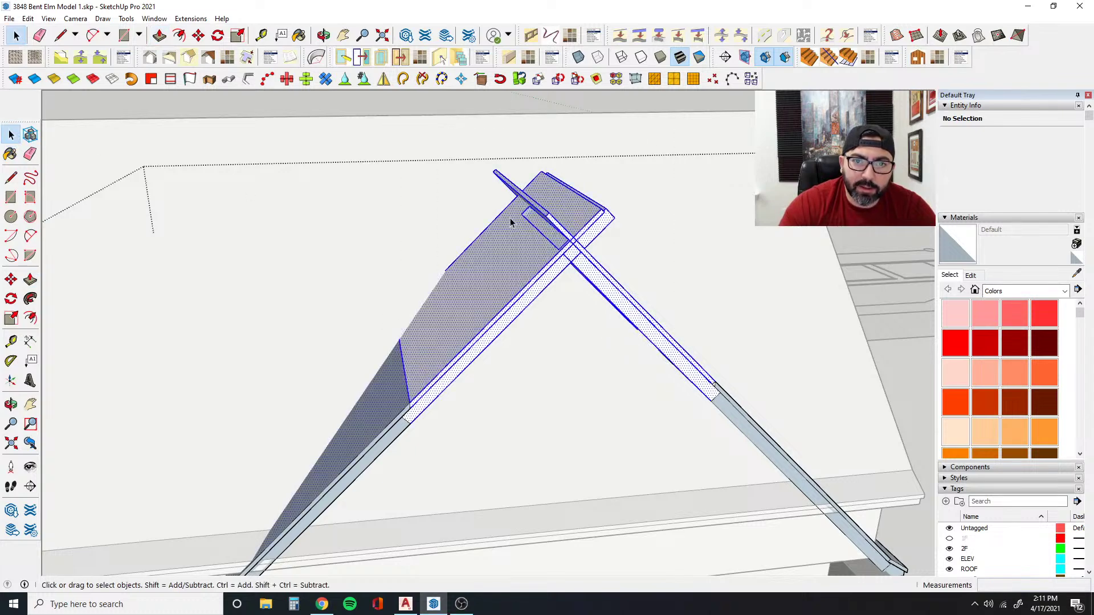
{"action": "right_click", "coordinate": [531, 201]}
{"action": "mouse_move", "coordinate": [592, 310]}
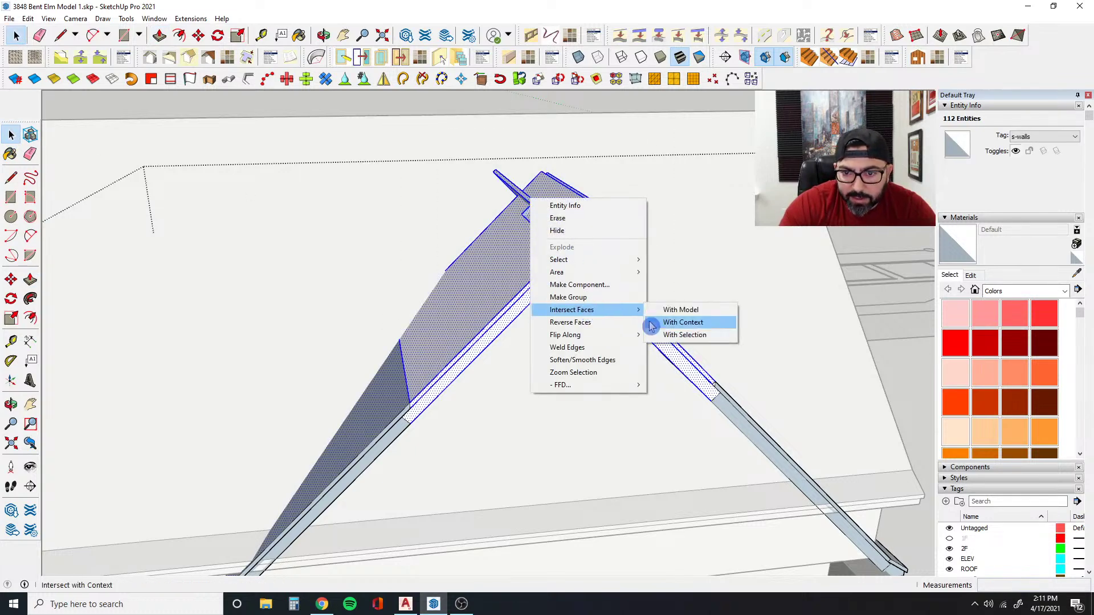
{"action": "left_click", "coordinate": [678, 335]}
- Push the front face of the left slope's thin band overshoot back 7' 4 9/16" along the ridge
{"action": "left_click", "coordinate": [32, 157]}
{"action": "mouse_move", "coordinate": [539, 231]}
{"action": "middle_mouse_down"}
{"action": "mouse_move", "coordinate": [476, 257]}
{"action": "mouse_move", "coordinate": [473, 245]}
{"action": "mouse_move", "coordinate": [481, 282]}
{"action": "middle_mouse_up"}
{"action": "left_click", "coordinate": [31, 279]}
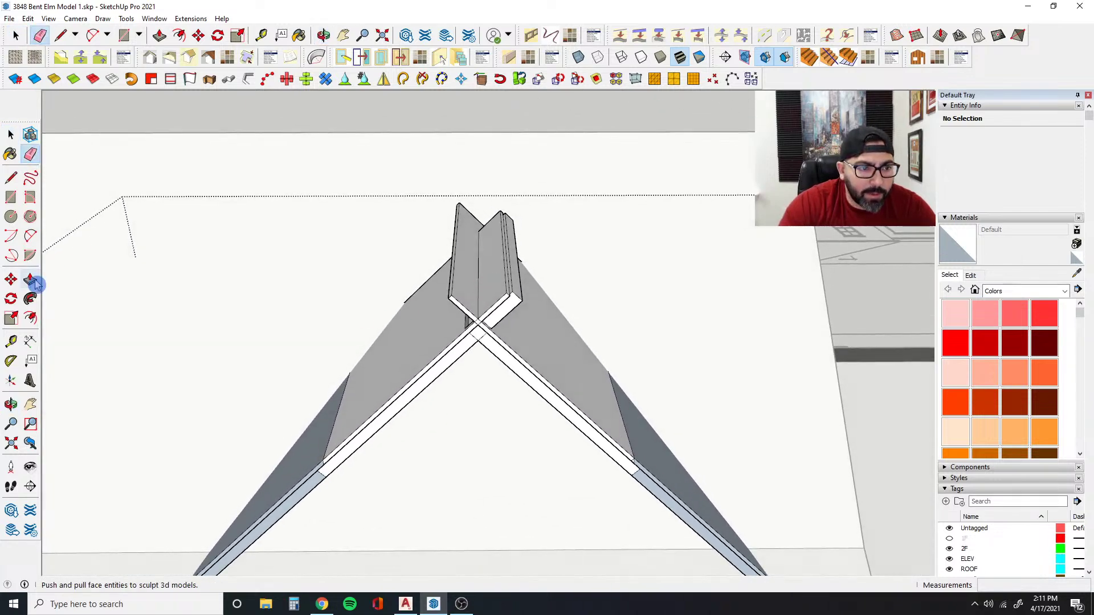
{"action": "middle_click_drag", "start_coordinate": [481, 333], "coordinate": [490, 340]}
{"action": "left_click", "coordinate": [497, 326]}
{"action": "key", "text": "ctrl"}
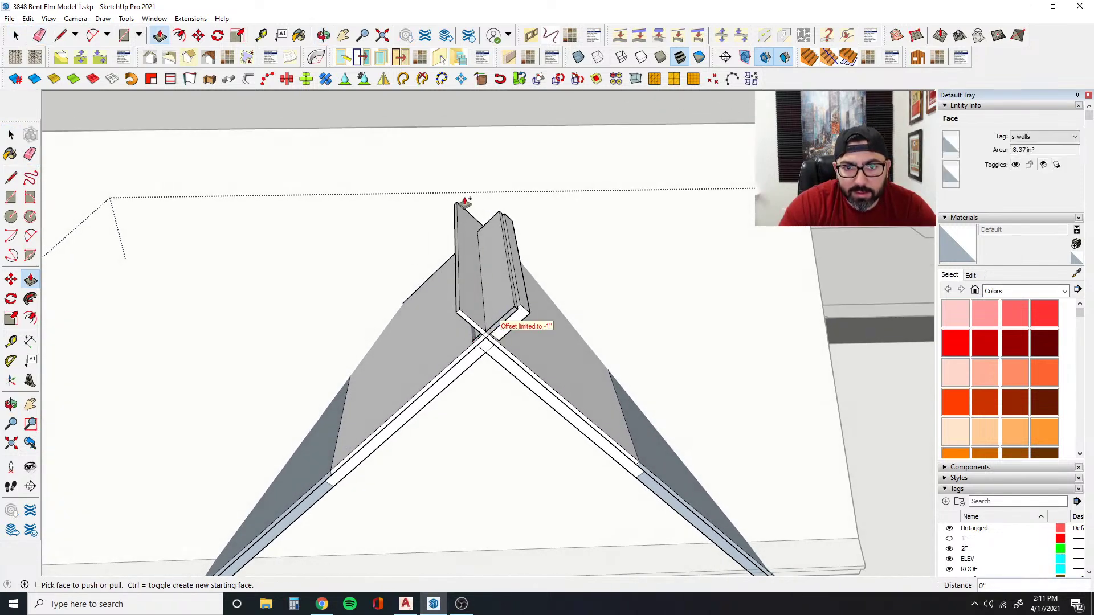
{"action": "left_click", "coordinate": [447, 192]}
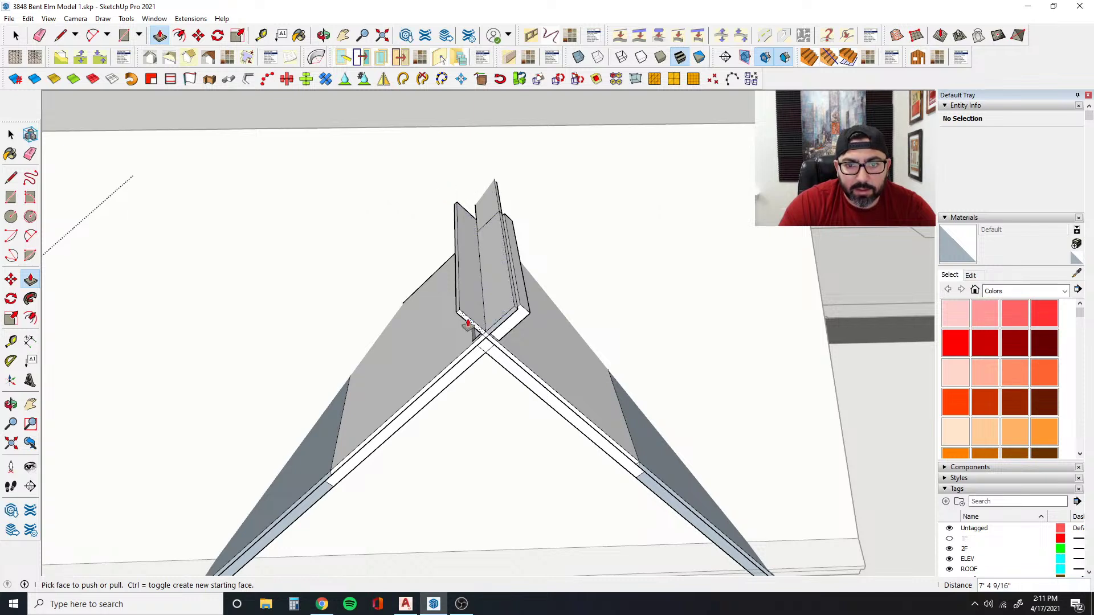
- Push back the right slope's overshoot above the ridge by 4' 6 1/4" and retry the left slope's thin overshoot
{"action": "left_click_drag", "start_coordinate": [471, 324], "coordinate": [469, 320]}
{"action": "left_click", "coordinate": [459, 209]}
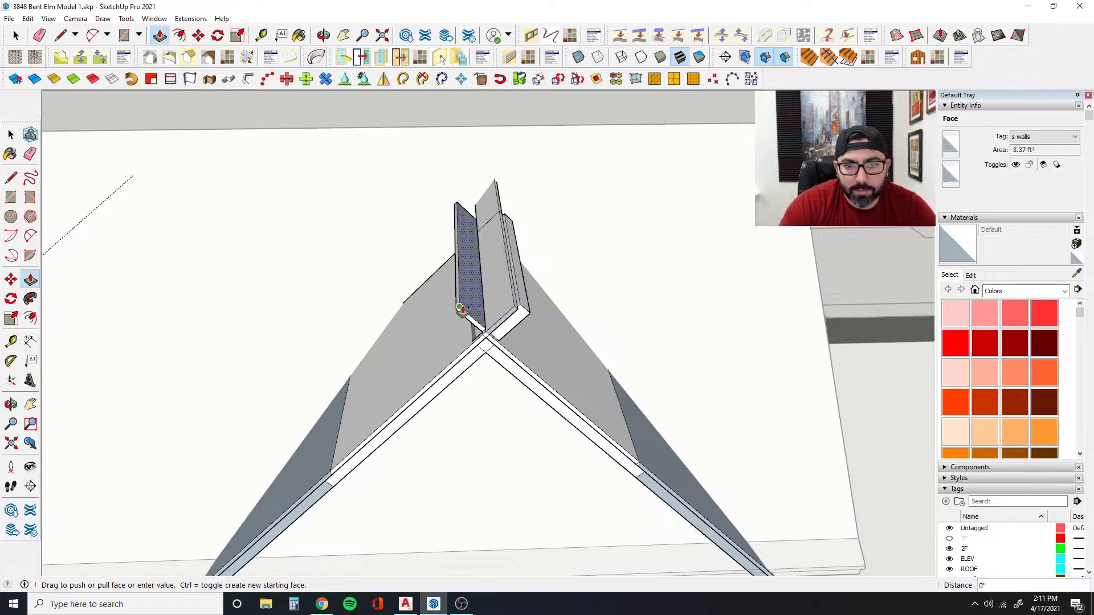
{"action": "left_click", "coordinate": [462, 315]}
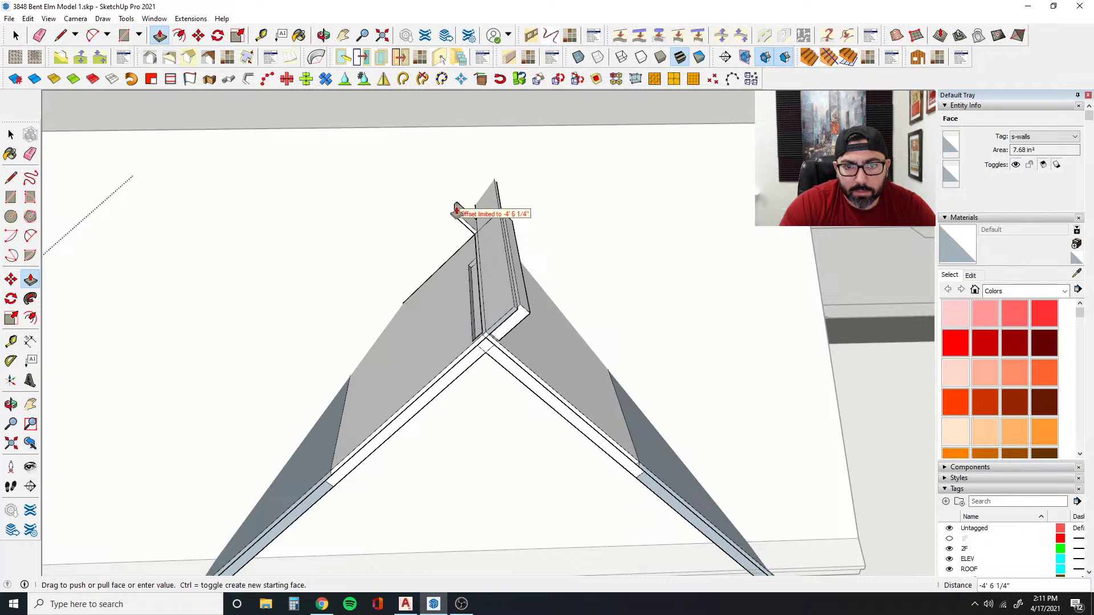
{"action": "left_click", "coordinate": [456, 206]}
{"action": "left_click", "coordinate": [499, 321]}
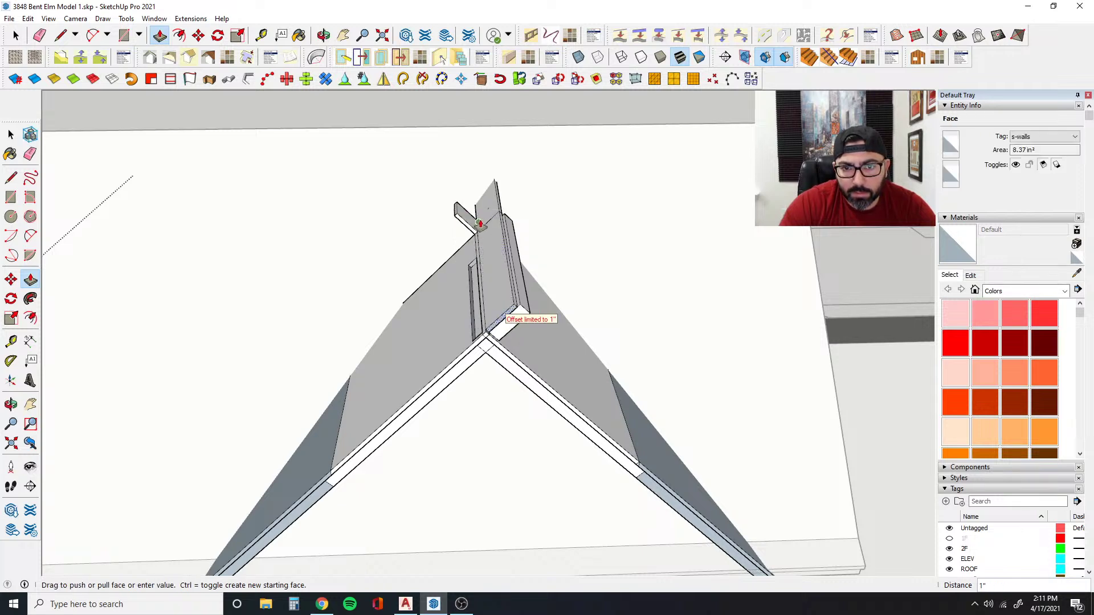
{"action": "left_click", "coordinate": [482, 228]}
- Erase the right slope's raised overshoot, the stub at the ridge's far end and the seams at the front apex
{"action": "key", "text": "e"}
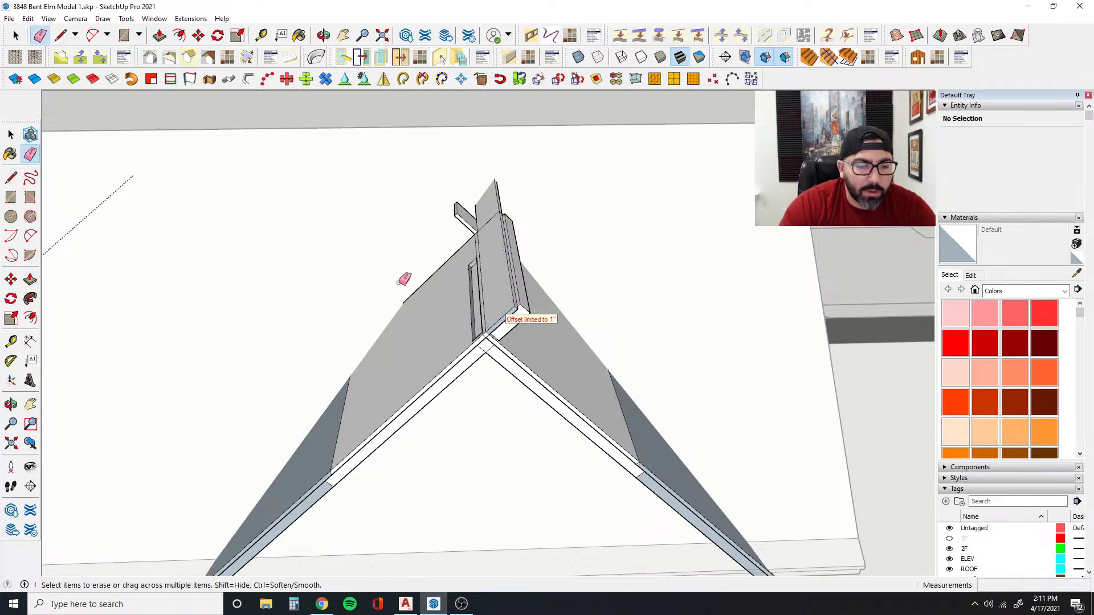
{"action": "left_click", "coordinate": [513, 306]}
{"action": "left_click_drag", "start_coordinate": [514, 306], "coordinate": [524, 308]}
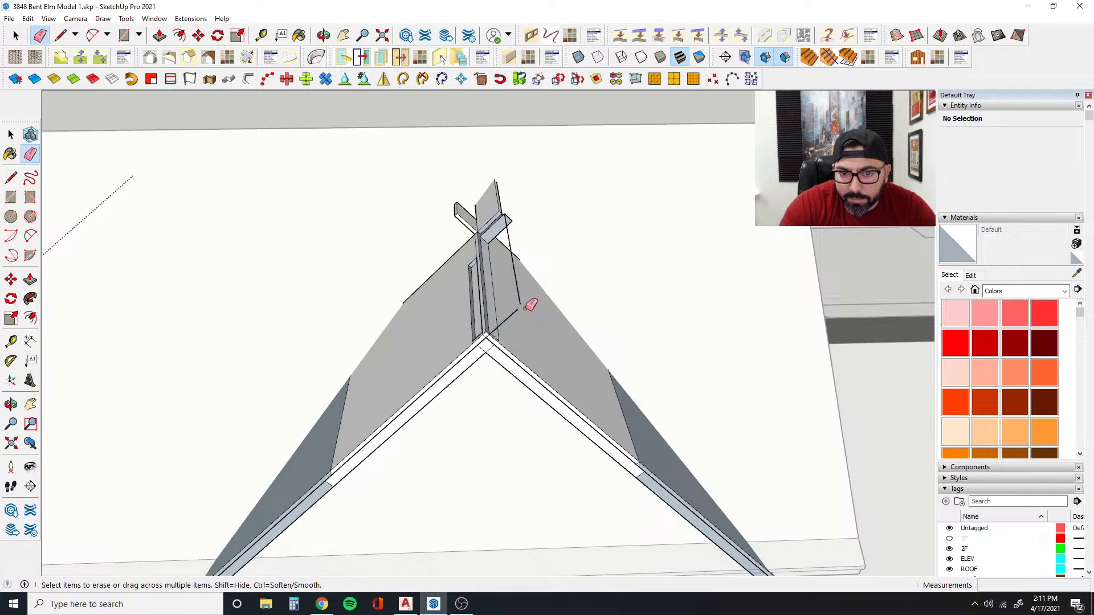
{"action": "mouse_move", "coordinate": [522, 307]}
{"action": "middle_mouse_down"}
{"action": "mouse_move", "coordinate": [515, 280]}
{"action": "mouse_move", "coordinate": [550, 207]}
{"action": "mouse_move", "coordinate": [520, 161]}
{"action": "middle_mouse_up"}
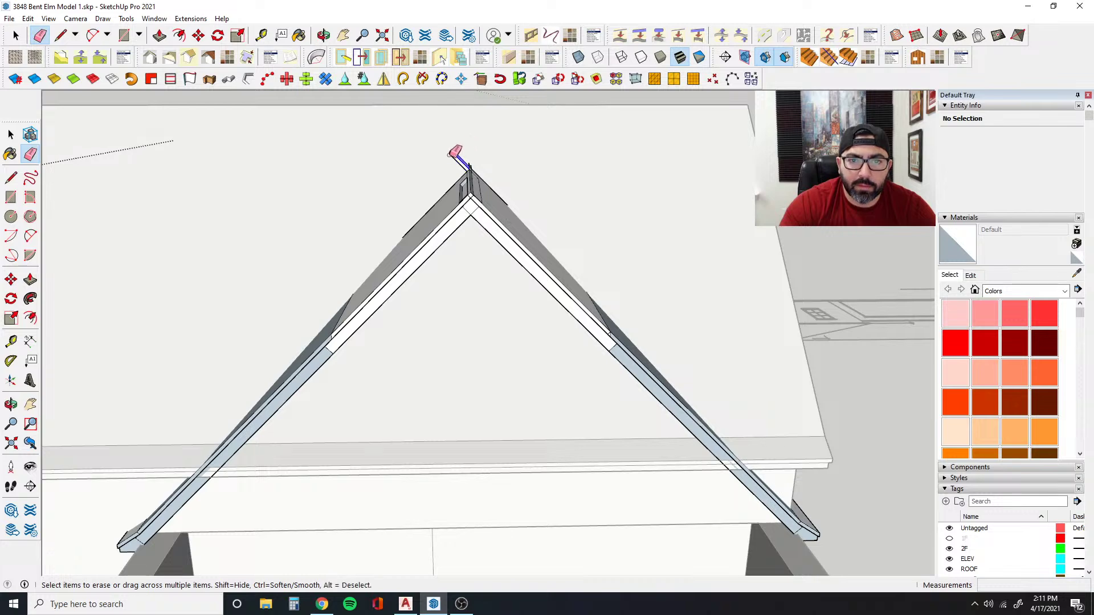
{"action": "scroll", "coordinate": [489, 185], "scroll_direction": "up", "scroll_amount": 3}
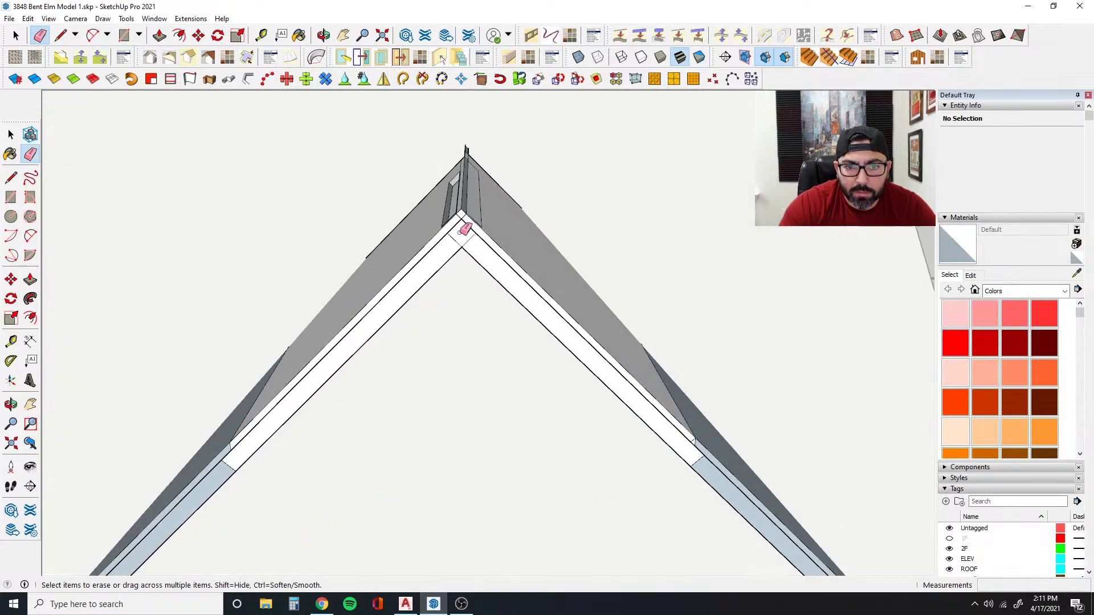
{"action": "scroll", "coordinate": [471, 238], "scroll_direction": "up", "scroll_amount": 2}
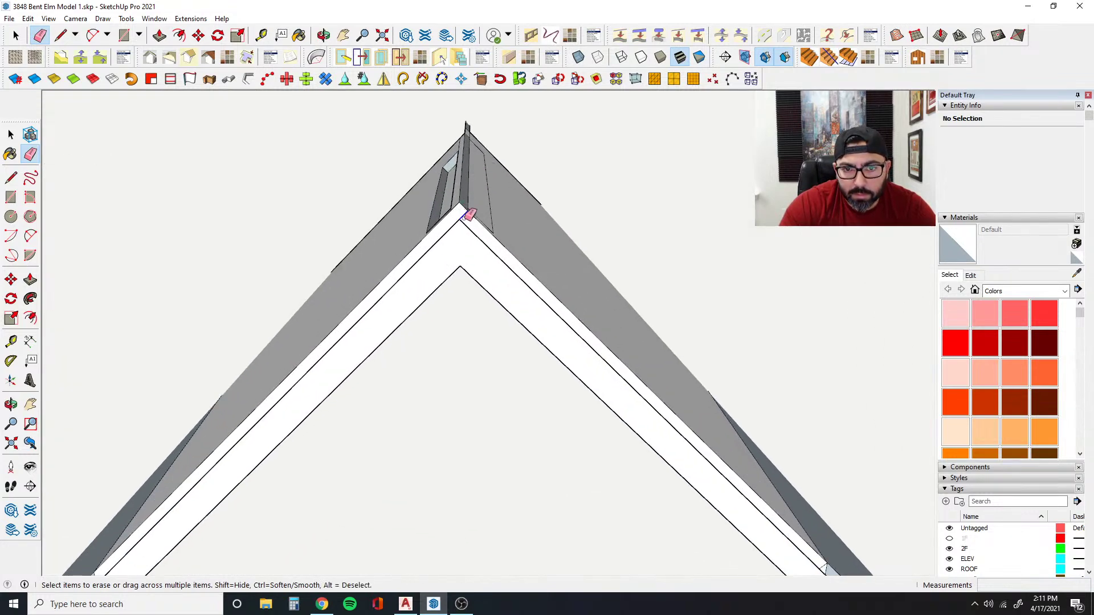
{"action": "middle_click_drag", "start_coordinate": [469, 214], "coordinate": [492, 252]}
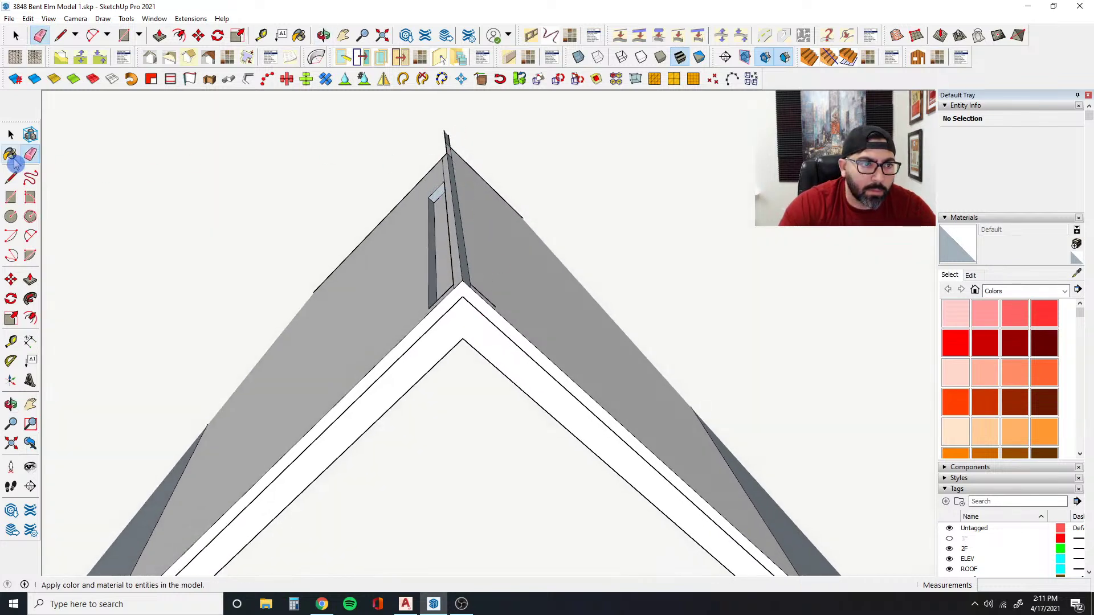
- Draw a 3' 3" line along the ridge side of the left slope's recess to close it flush
{"action": "left_click", "coordinate": [15, 180]}
{"action": "middle_click_drag", "start_coordinate": [433, 245], "coordinate": [454, 262]}
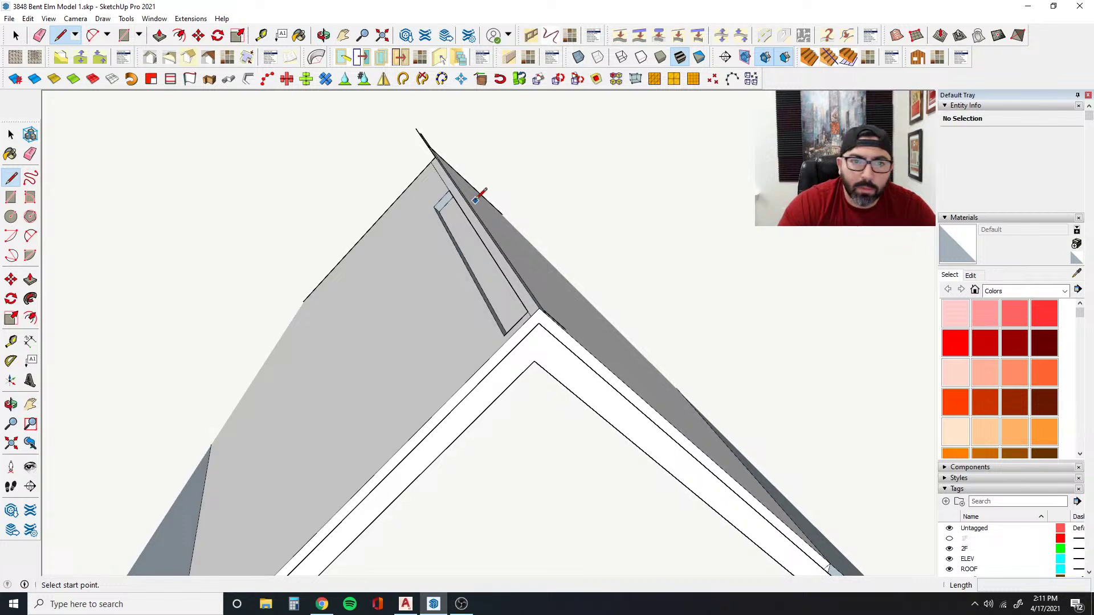
{"action": "left_click", "coordinate": [449, 190]}
{"action": "left_click", "coordinate": [530, 306]}
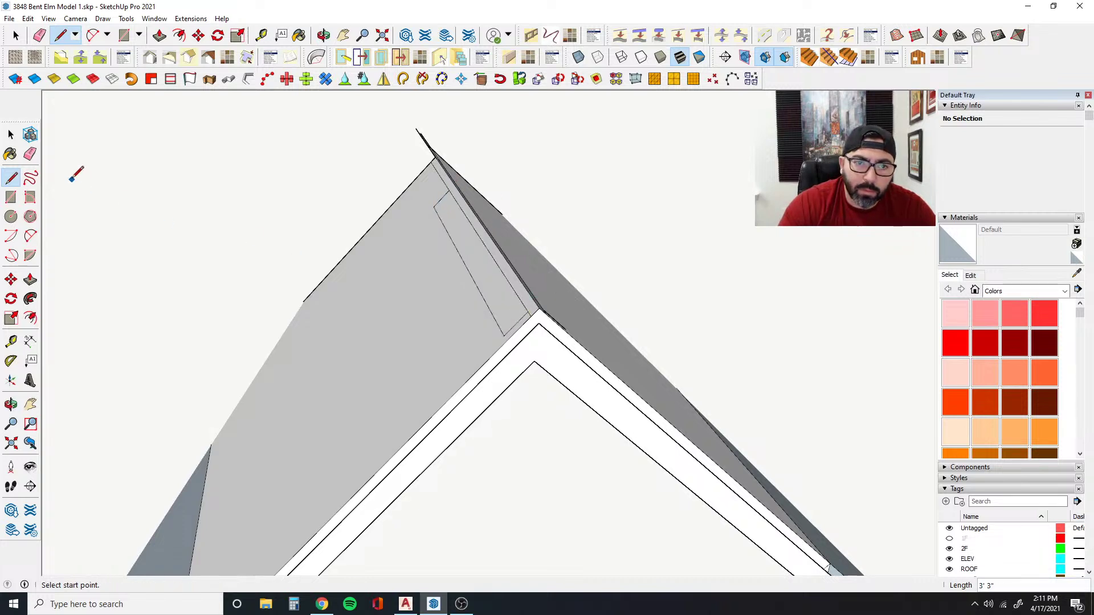
- Erase the leftover outlines on both slopes beside the ridge
{"action": "left_click", "coordinate": [32, 154]}
{"action": "middle_click_drag", "start_coordinate": [399, 231], "coordinate": [416, 246]}
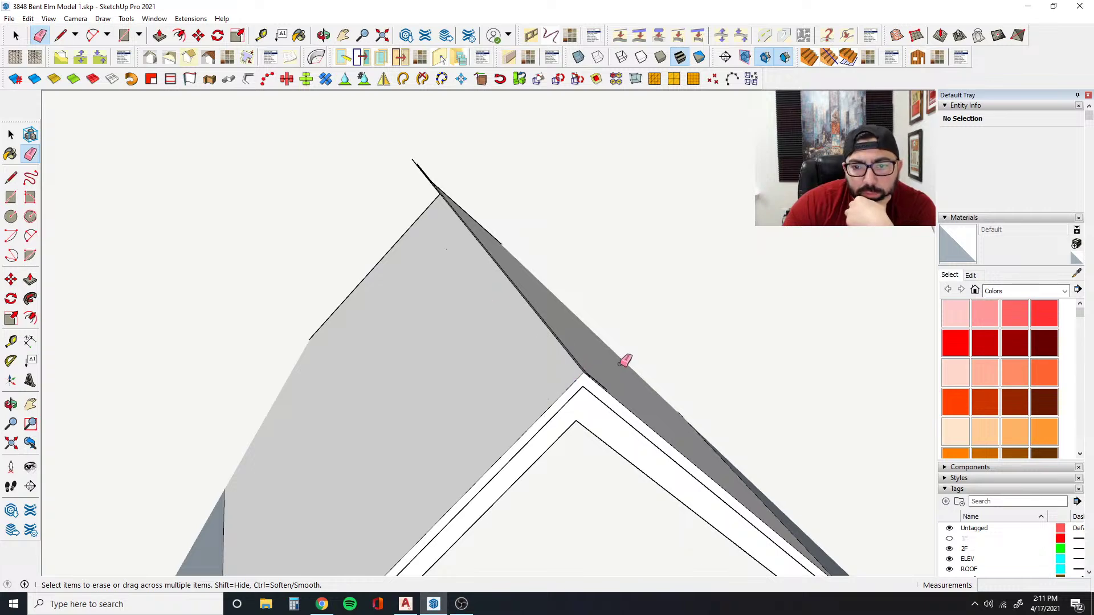
{"action": "middle_click_drag", "start_coordinate": [624, 360], "coordinate": [466, 389]}
{"action": "left_click", "coordinate": [461, 406]}
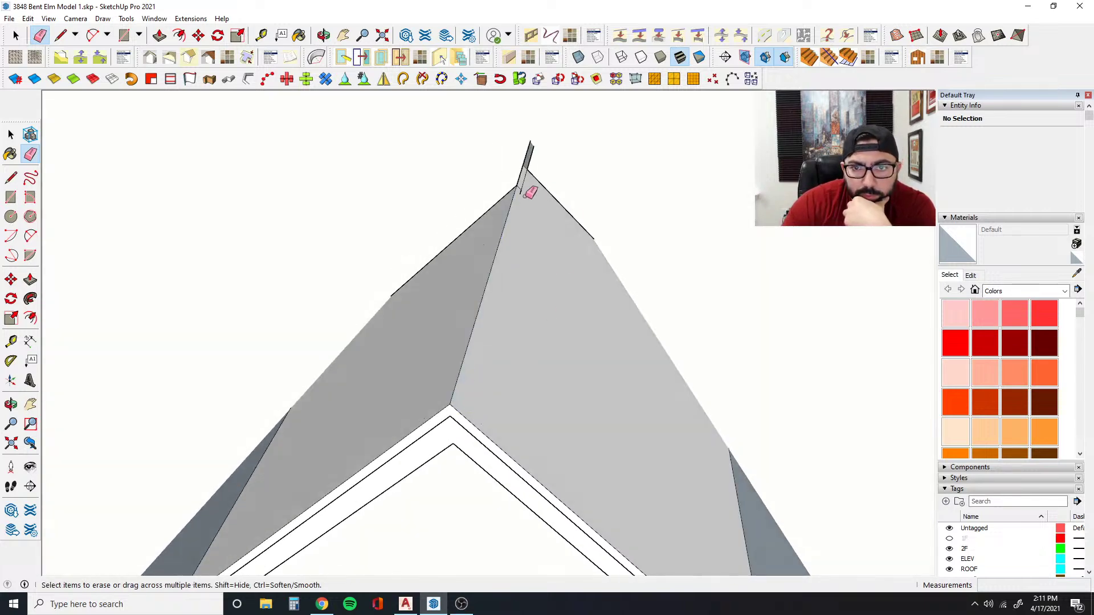
{"action": "middle_click_drag", "start_coordinate": [530, 192], "coordinate": [555, 270]}
- Try to draw the left slope's back edge upward from its lower back corner
{"action": "left_click", "coordinate": [10, 178]}
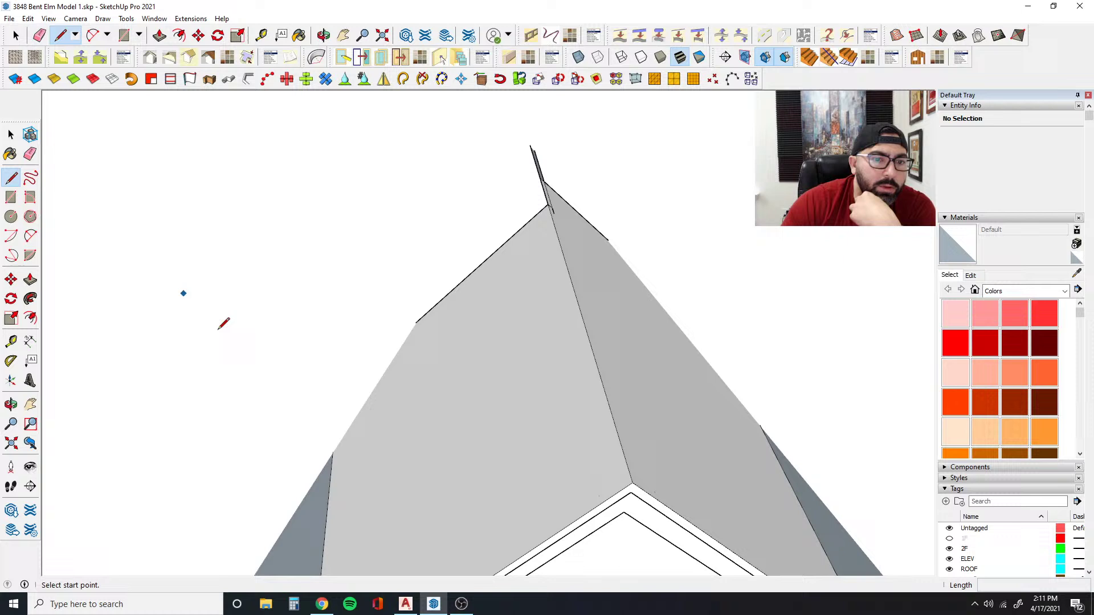
{"action": "left_click", "coordinate": [333, 451]}
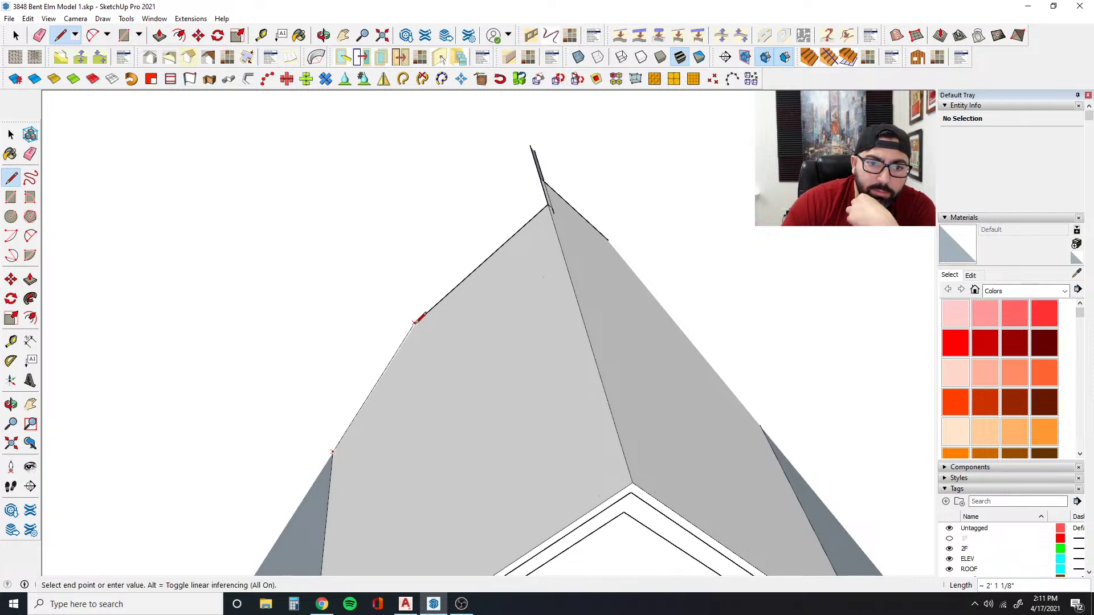
{"action": "middle_click_drag", "start_coordinate": [445, 309], "coordinate": [482, 347]}
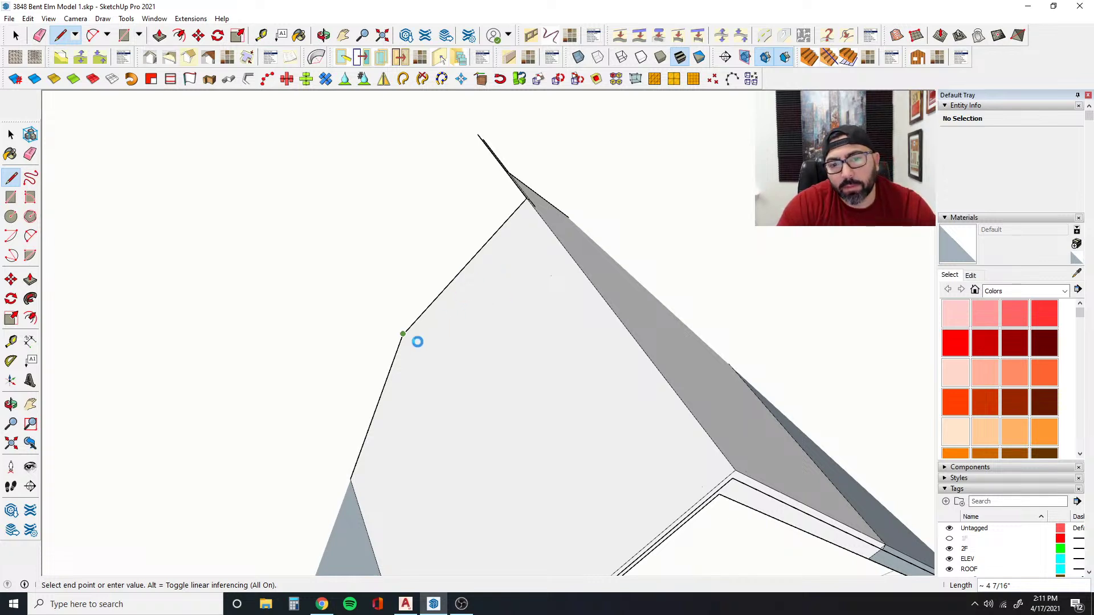
{"action": "middle_click_drag", "start_coordinate": [479, 322], "coordinate": [484, 308]}
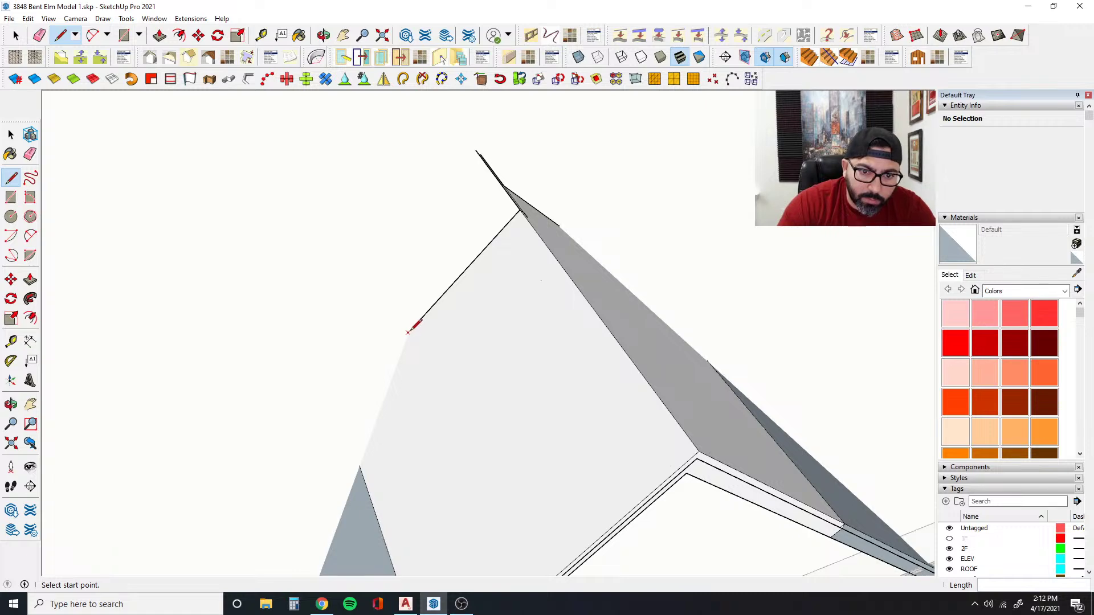
- Draw edges joining the ridge's far tip to the back corners of both slopes, filling the missing triangles
{"action": "left_click", "coordinate": [476, 151]}
{"action": "middle_click_drag", "start_coordinate": [476, 151], "coordinate": [289, 203]}
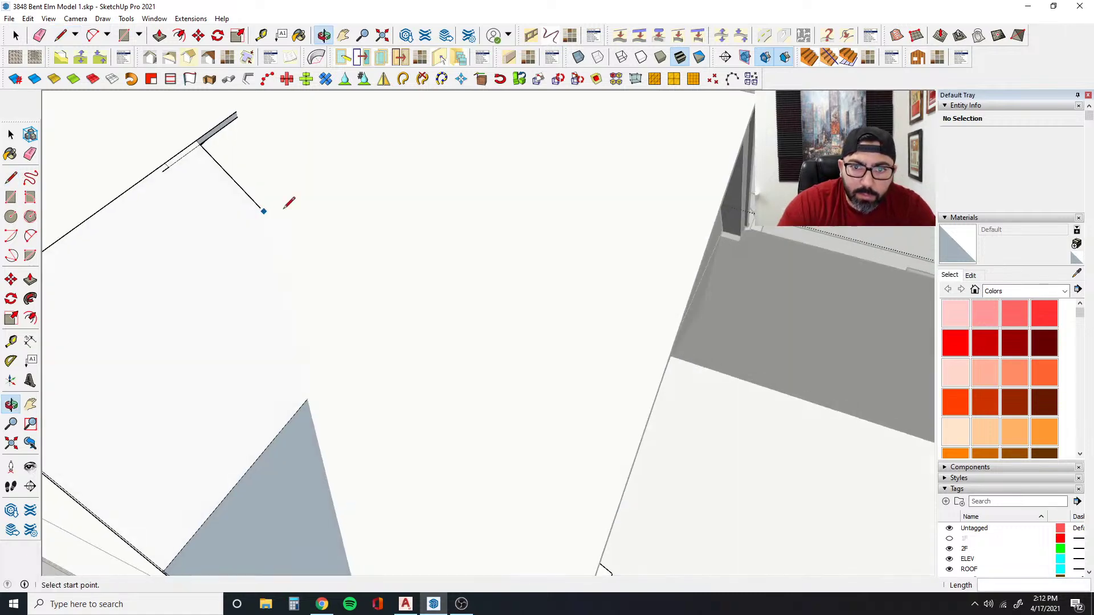
{"action": "left_click", "coordinate": [308, 397]}
{"action": "middle_click_drag", "start_coordinate": [308, 397], "coordinate": [241, 194]}
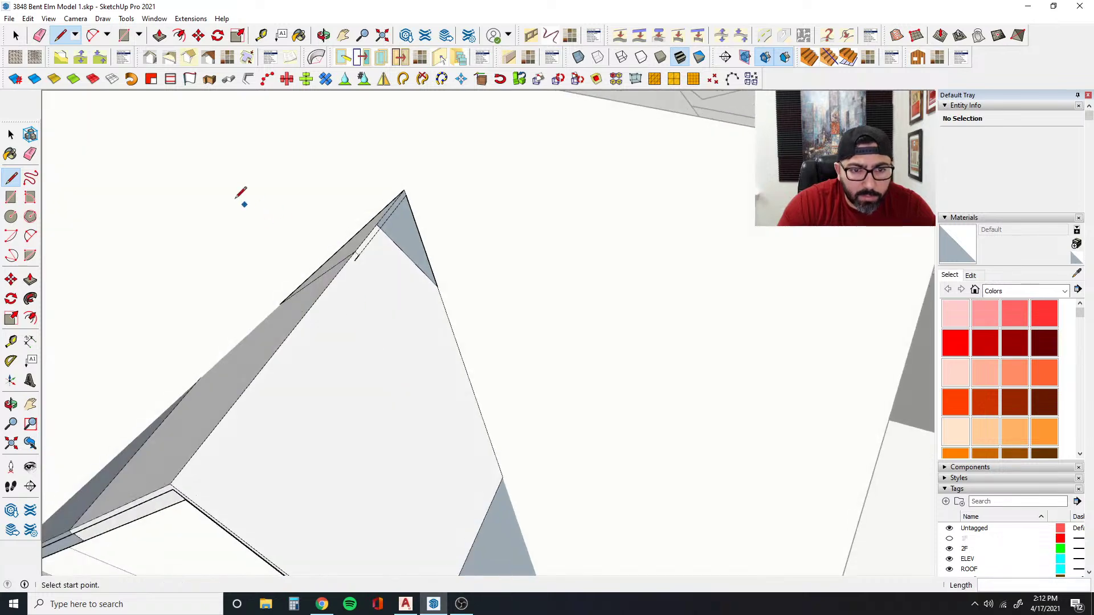
- Erase the stray edges left inside both slopes around the ridge's far tip
{"action": "left_click", "coordinate": [30, 154]}
{"action": "scroll", "coordinate": [392, 238], "scroll_direction": "up", "scroll_amount": 2}
{"action": "left_click", "coordinate": [376, 223]}
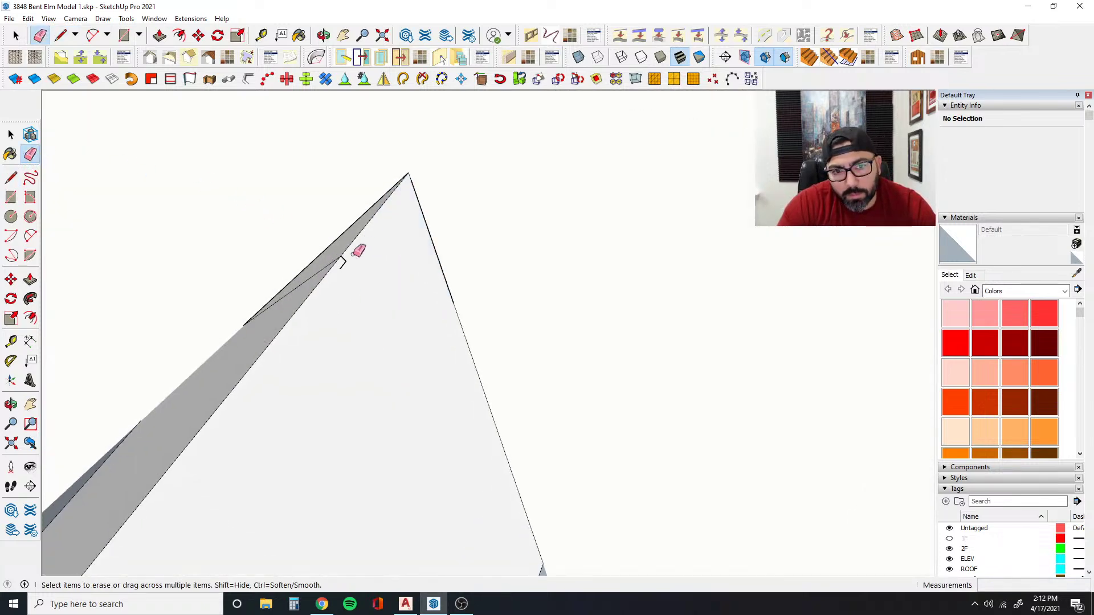
{"action": "middle_click_drag", "start_coordinate": [344, 263], "coordinate": [472, 296]}
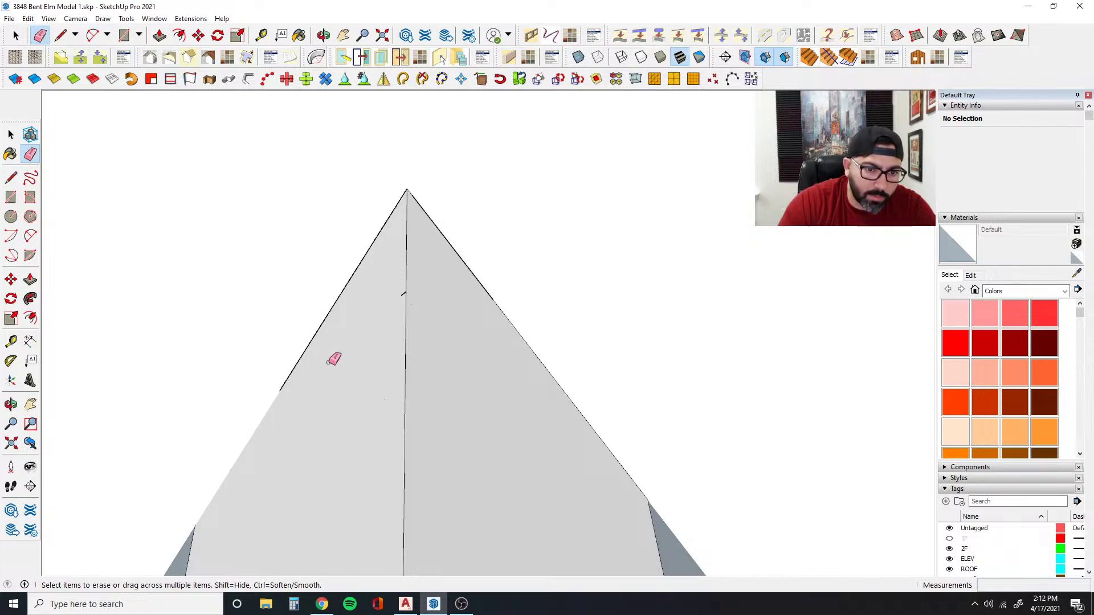
{"action": "scroll", "coordinate": [351, 348], "scroll_direction": "down", "scroll_amount": 3}
{"action": "scroll", "coordinate": [370, 320], "scroll_direction": "up", "scroll_amount": 4}
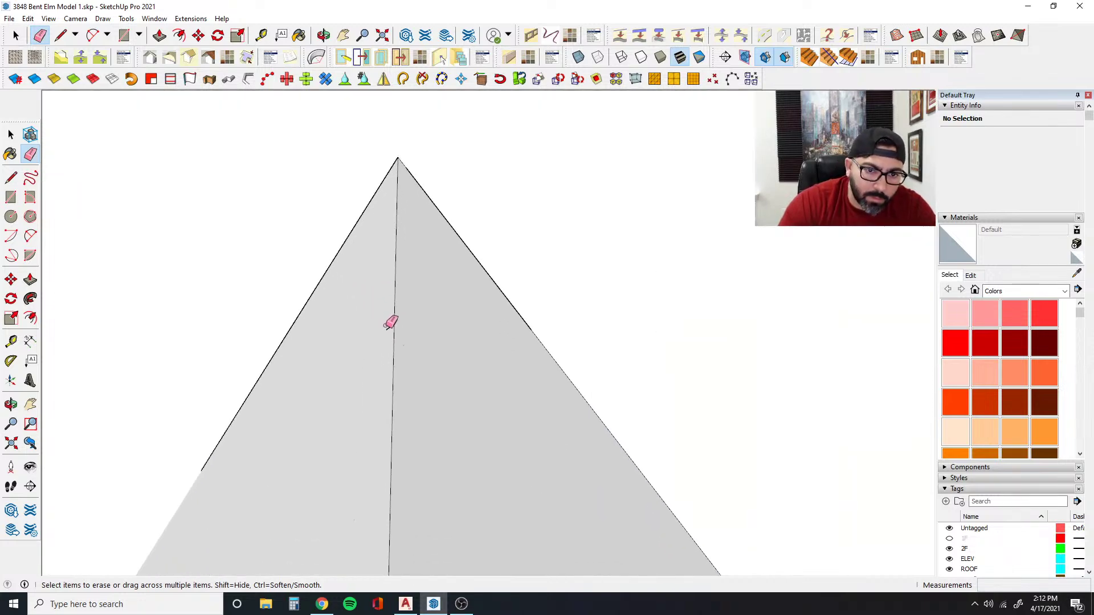
{"action": "scroll", "coordinate": [391, 319], "scroll_direction": "down", "scroll_amount": 2}
- Erase the seams crossing the thin and thick bands on both sides of the roof's front face
{"action": "mouse_move", "coordinate": [388, 322]}
{"action": "middle_mouse_down"}
{"action": "mouse_move", "coordinate": [471, 354]}
{"action": "mouse_move", "coordinate": [350, 357]}
{"action": "mouse_move", "coordinate": [638, 363]}
{"action": "middle_mouse_up"}
{"action": "left_click", "coordinate": [351, 357]}
{"action": "left_click", "coordinate": [431, 359]}
{"action": "scroll", "coordinate": [433, 353], "scroll_direction": "up", "scroll_amount": 5}
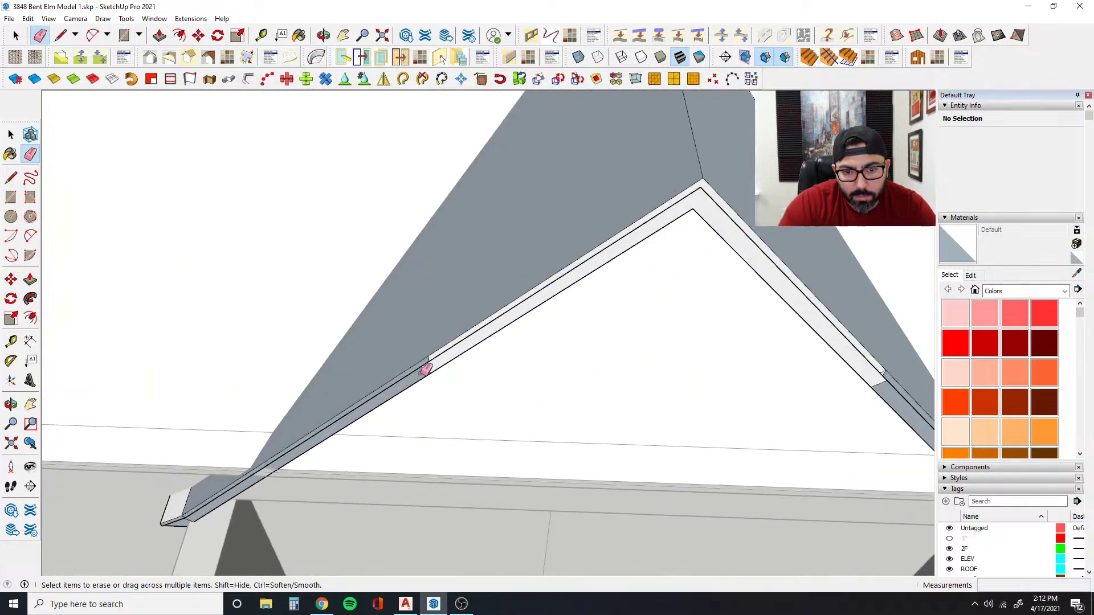
{"action": "middle_click_drag", "start_coordinate": [471, 358], "coordinate": [317, 320]}
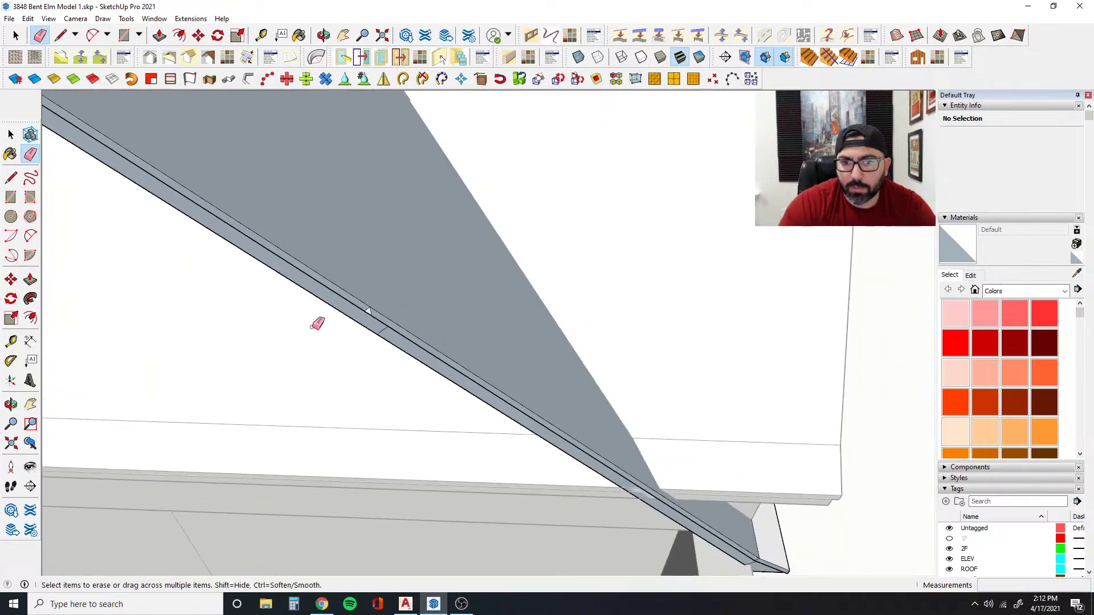
{"action": "scroll", "coordinate": [376, 308], "scroll_direction": "up", "scroll_amount": 2}
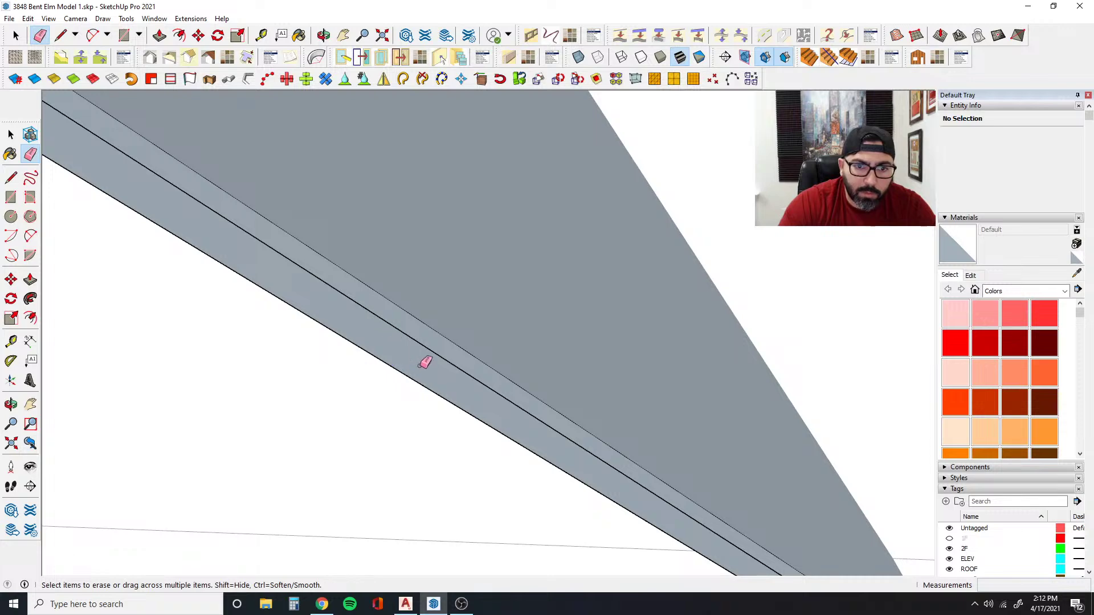
{"action": "scroll", "coordinate": [420, 365], "scroll_direction": "down", "scroll_amount": 7}
{"action": "middle_click_drag", "start_coordinate": [246, 346], "coordinate": [559, 259]}
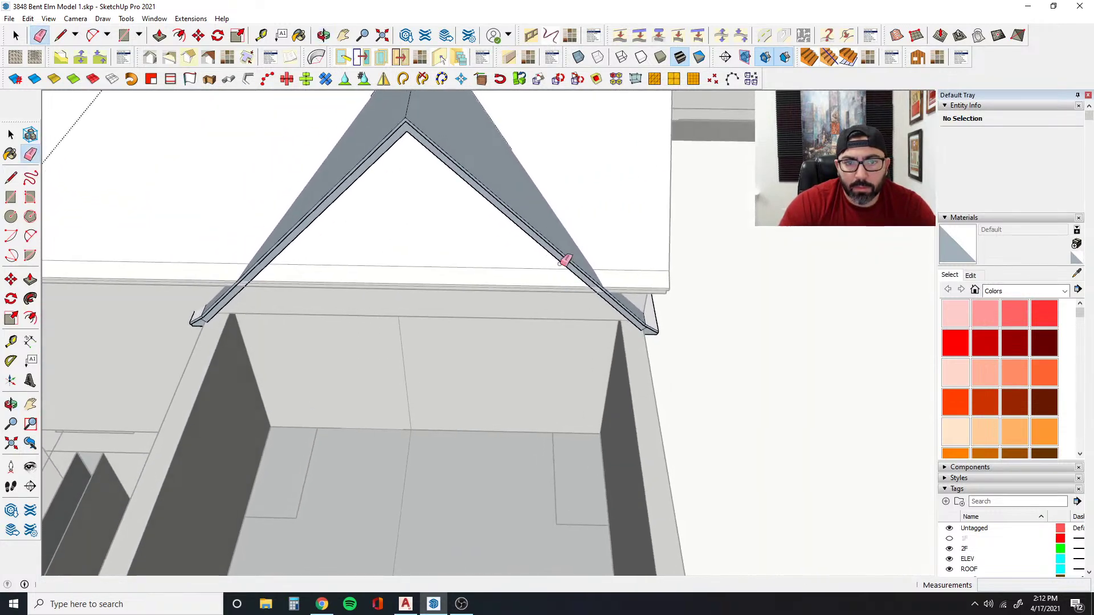
- Pull the roof's joined front profile face out by 1"
{"action": "left_click", "coordinate": [32, 287]}
{"action": "left_click", "coordinate": [325, 220]}
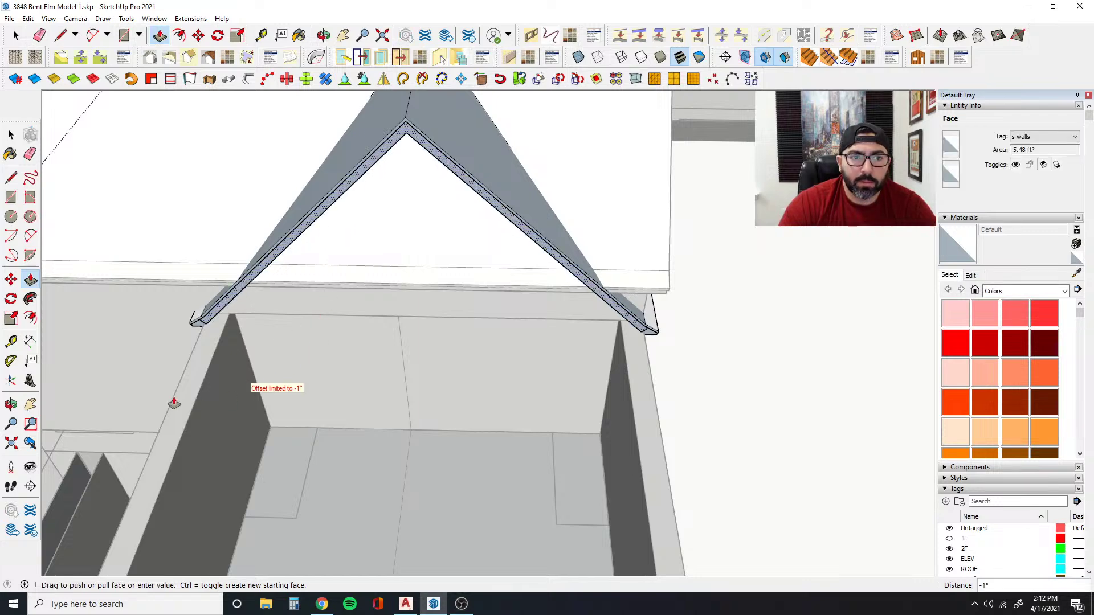
{"action": "left_click", "coordinate": [174, 404]}
{"action": "scroll", "coordinate": [300, 371], "scroll_direction": "down", "scroll_amount": 2}
{"action": "middle_click_drag", "start_coordinate": [300, 371], "coordinate": [293, 230]}
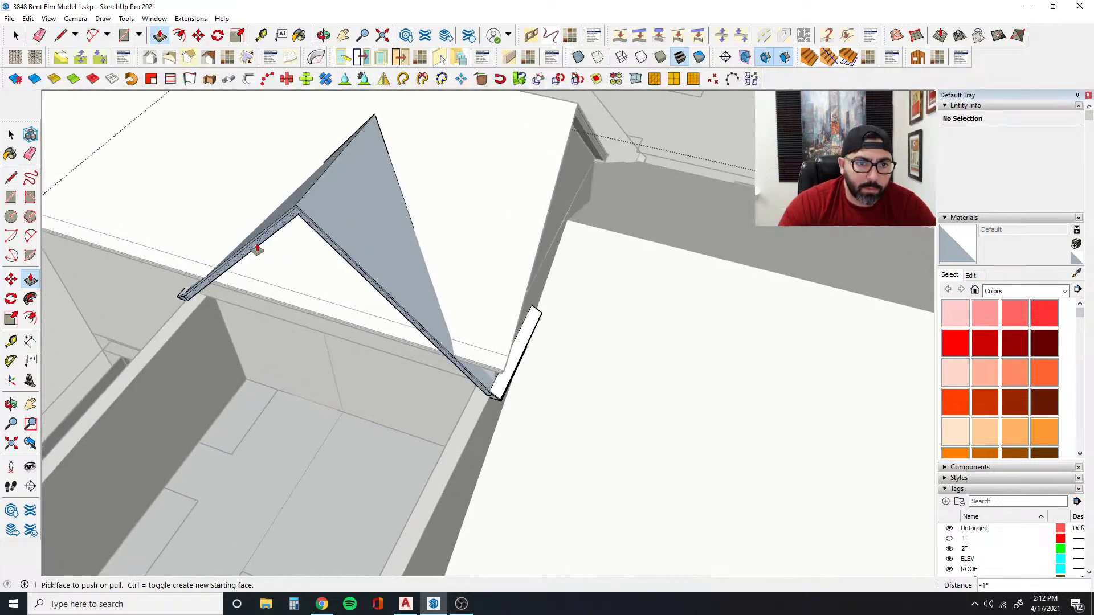
- Pull the left eave's end face flush with the roof's front face and erase the seam between them
{"action": "scroll", "coordinate": [183, 297], "scroll_direction": "up", "scroll_amount": 2}
{"action": "left_click", "coordinate": [31, 155]}
{"action": "mouse_move", "coordinate": [206, 320]}
{"action": "middle_mouse_down"}
{"action": "mouse_move", "coordinate": [252, 266]}
{"action": "mouse_move", "coordinate": [73, 248]}
{"action": "middle_mouse_up"}
{"action": "scroll", "coordinate": [220, 291], "scroll_direction": "up", "scroll_amount": 3}
{"action": "left_click", "coordinate": [30, 279]}
{"action": "left_click", "coordinate": [213, 295]}
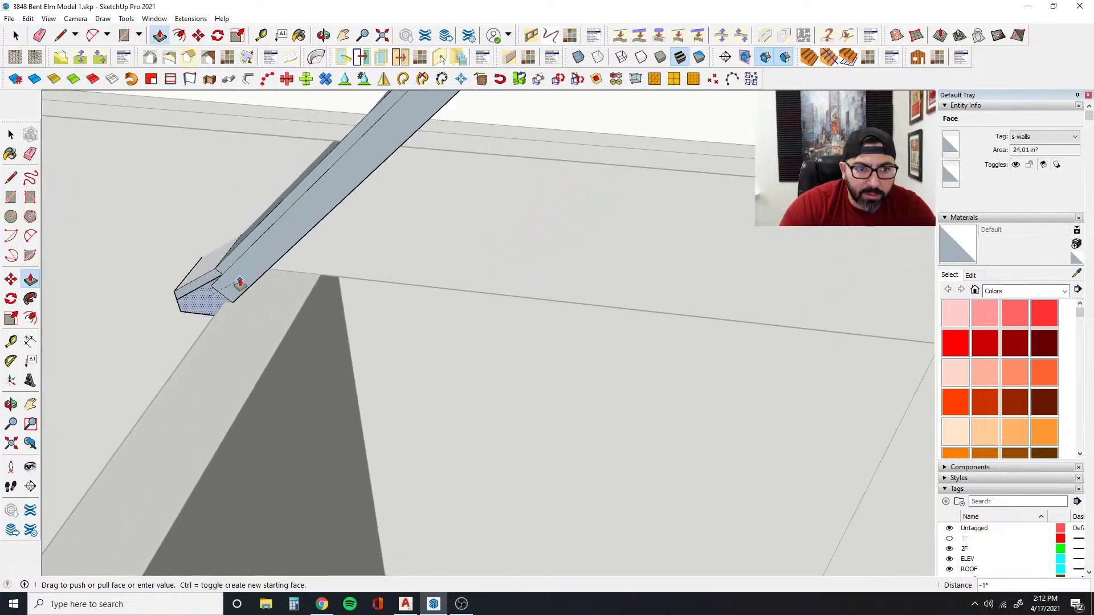
{"action": "left_click", "coordinate": [239, 283]}
{"action": "key", "text": "e"}
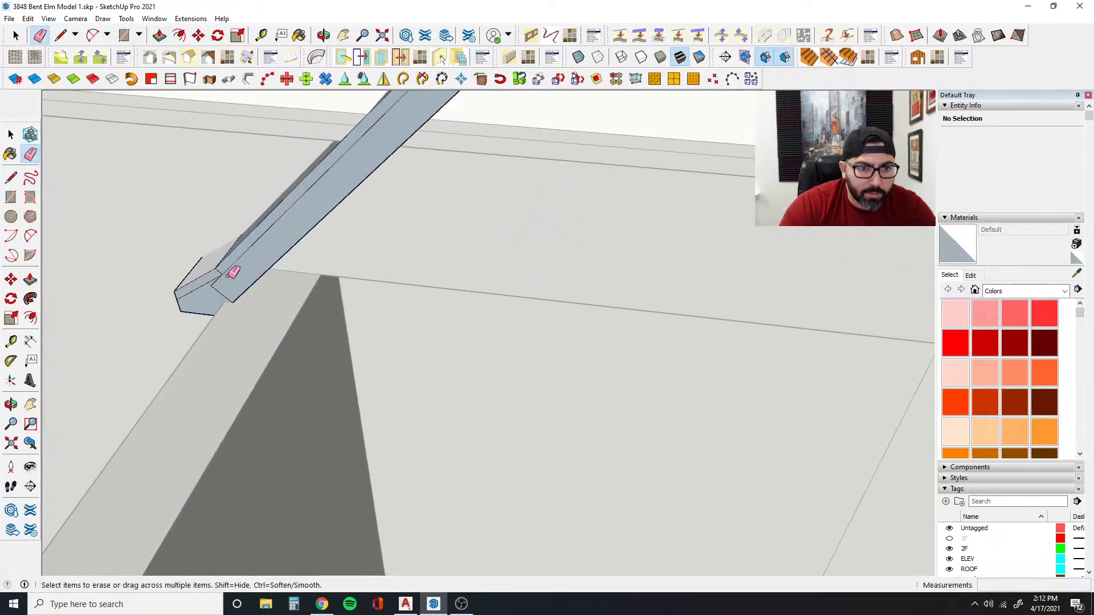
{"action": "scroll", "coordinate": [325, 296], "scroll_direction": "down", "scroll_amount": 2}
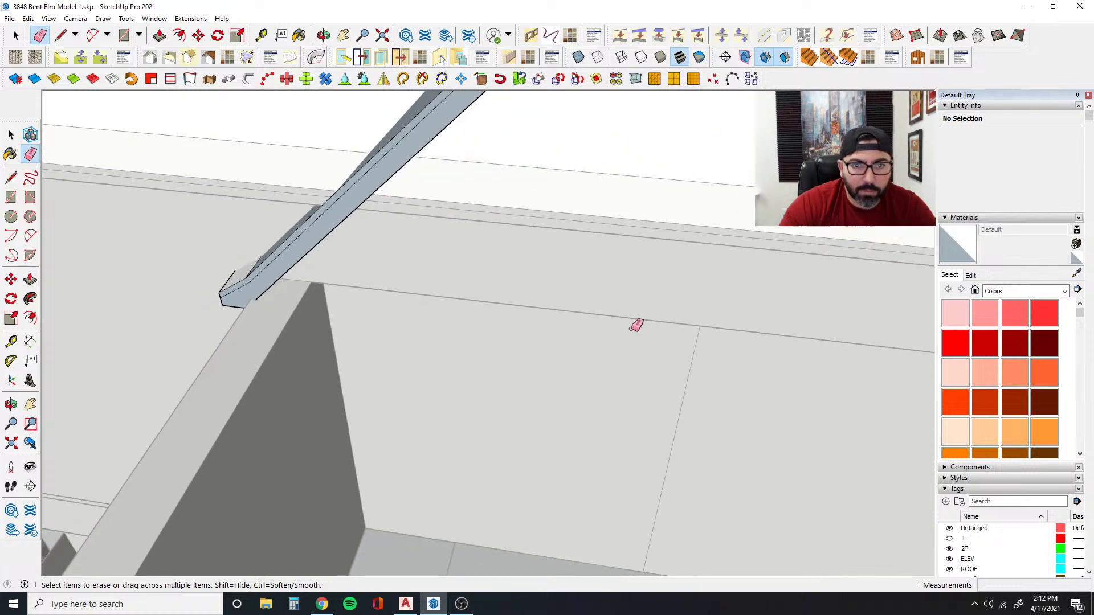
- Pull the right eave's end face out 1" flush with the roof's front face and erase the seam between them
{"action": "middle_click_drag", "start_coordinate": [637, 327], "coordinate": [460, 285], "text": "shift"}
{"action": "scroll", "coordinate": [621, 270], "scroll_direction": "up", "scroll_amount": 4}
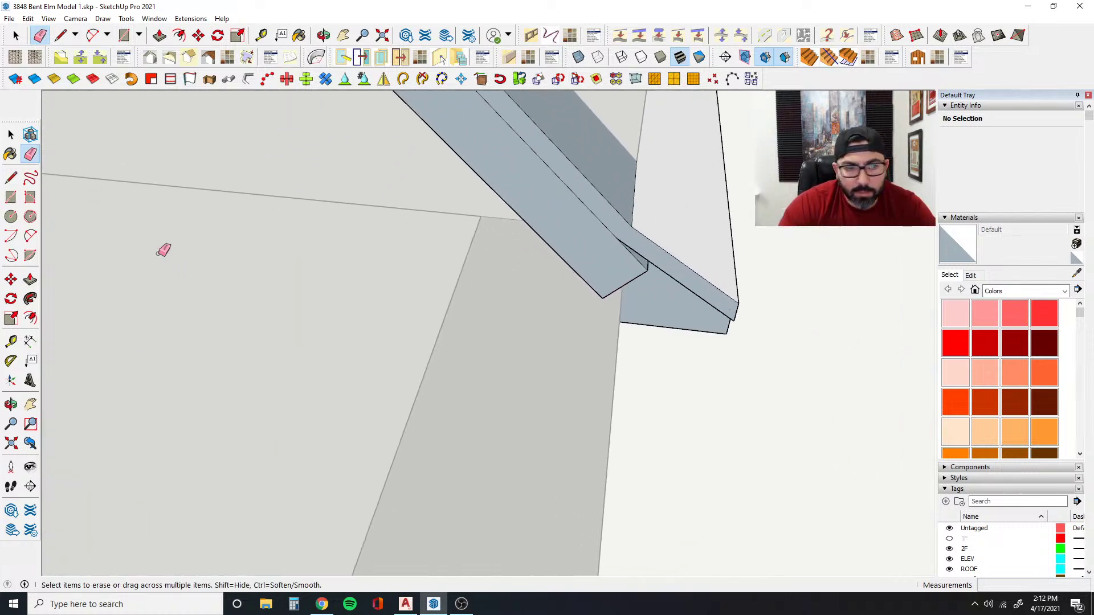
{"action": "left_click", "coordinate": [30, 279]}
{"action": "left_click", "coordinate": [635, 300]}
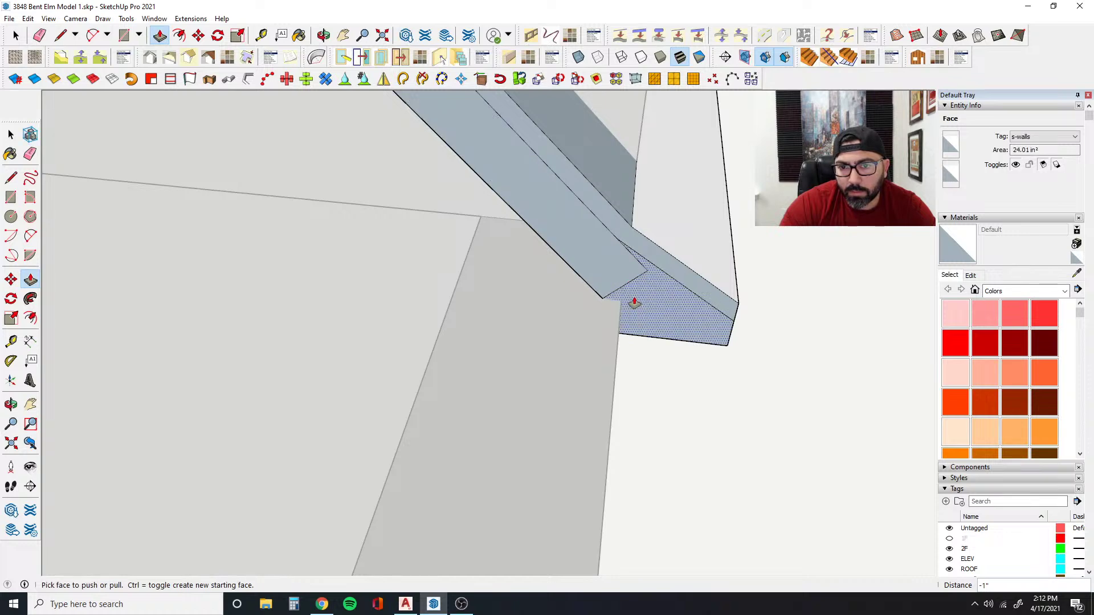
{"action": "left_click", "coordinate": [634, 303]}
{"action": "left_click", "coordinate": [30, 154]}
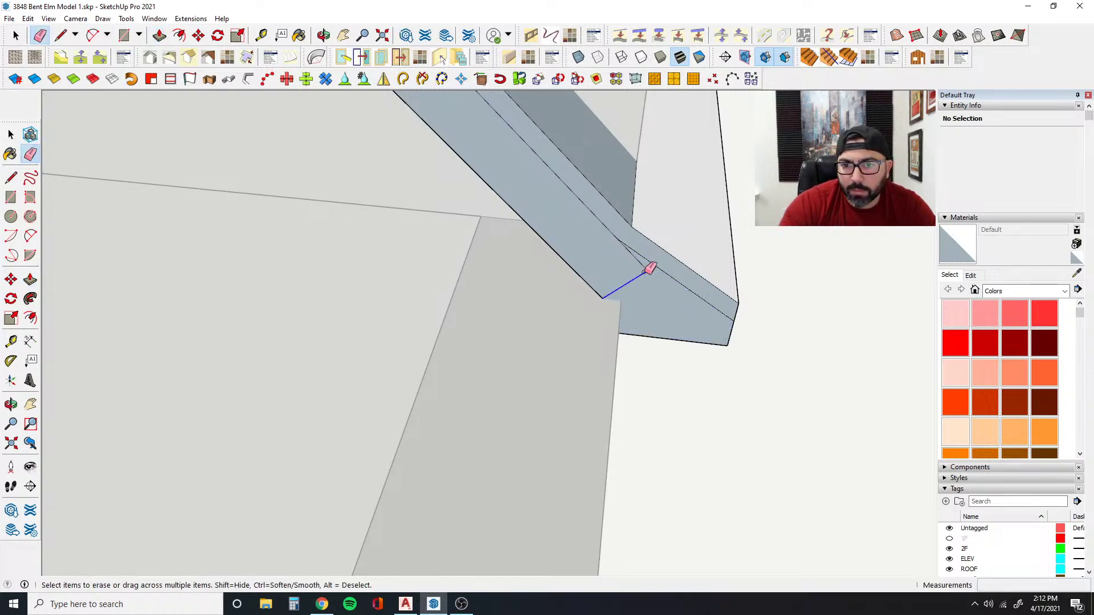
{"action": "middle_click_drag", "start_coordinate": [644, 263], "coordinate": [575, 395]}
{"action": "scroll", "coordinate": [658, 401], "scroll_direction": "down", "scroll_amount": 5}
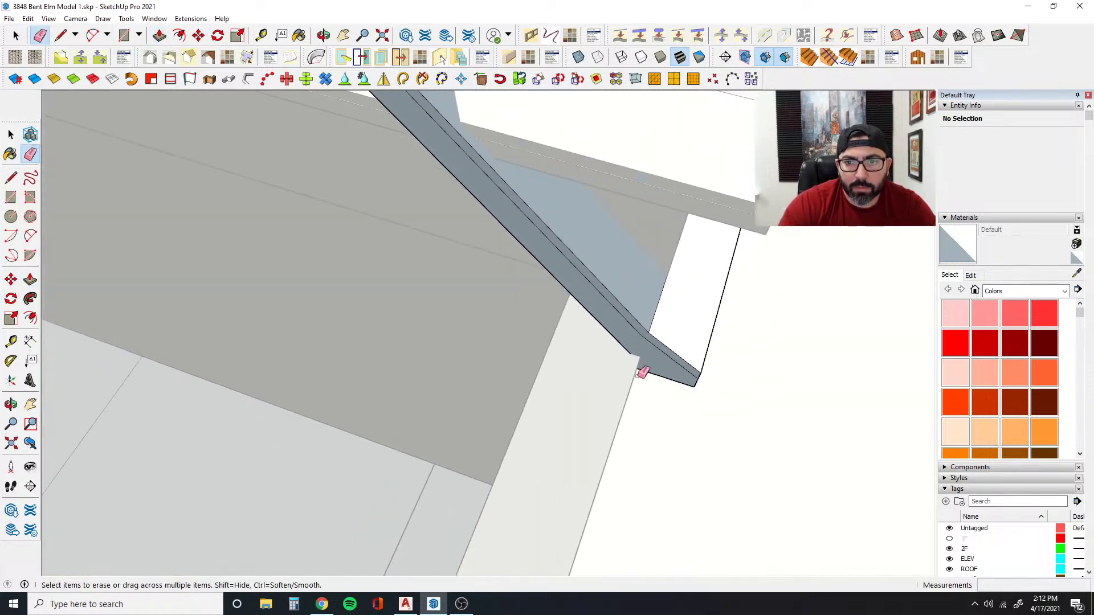
- Extrude the joined roof profile's front face along the open wing to the end wall
{"action": "left_click", "coordinate": [29, 282]}
{"action": "scroll", "coordinate": [522, 383], "scroll_direction": "down", "scroll_amount": 5}
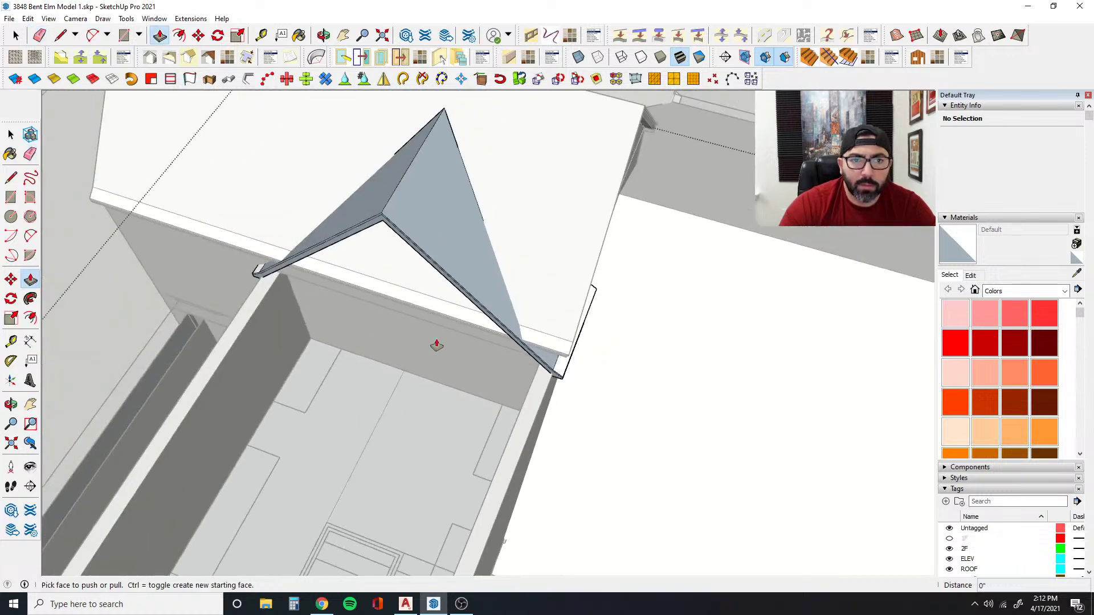
{"action": "middle_click_drag", "start_coordinate": [437, 346], "coordinate": [553, 244], "text": "shift"}
{"action": "left_click", "coordinate": [524, 121]}
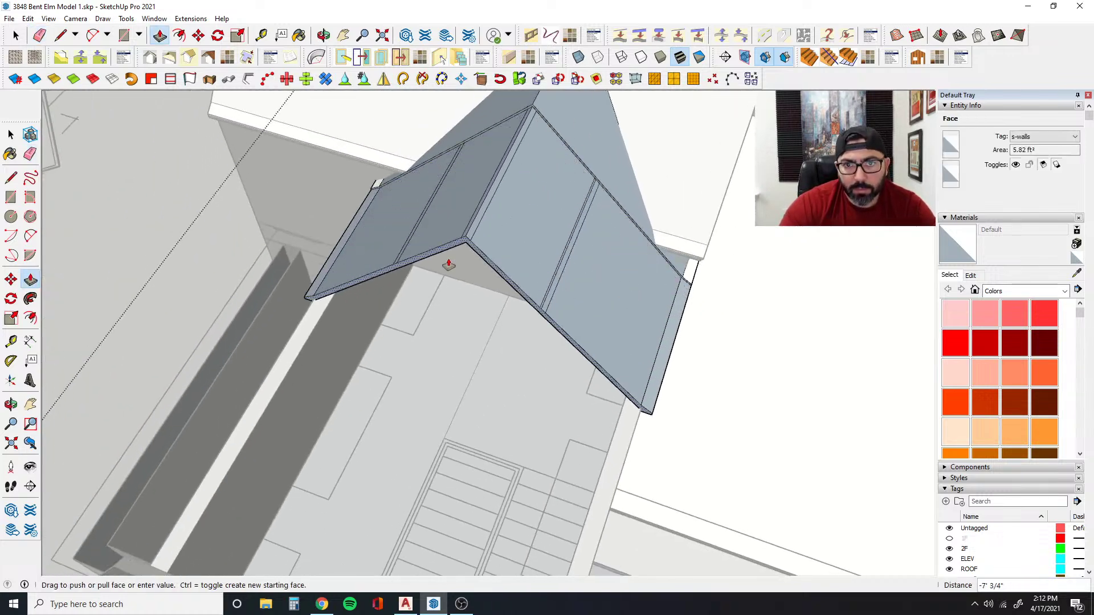
{"action": "middle_click_drag", "start_coordinate": [424, 279], "coordinate": [484, 144], "text": "shift"}
{"action": "scroll", "coordinate": [485, 143], "scroll_direction": "down", "scroll_amount": 3}
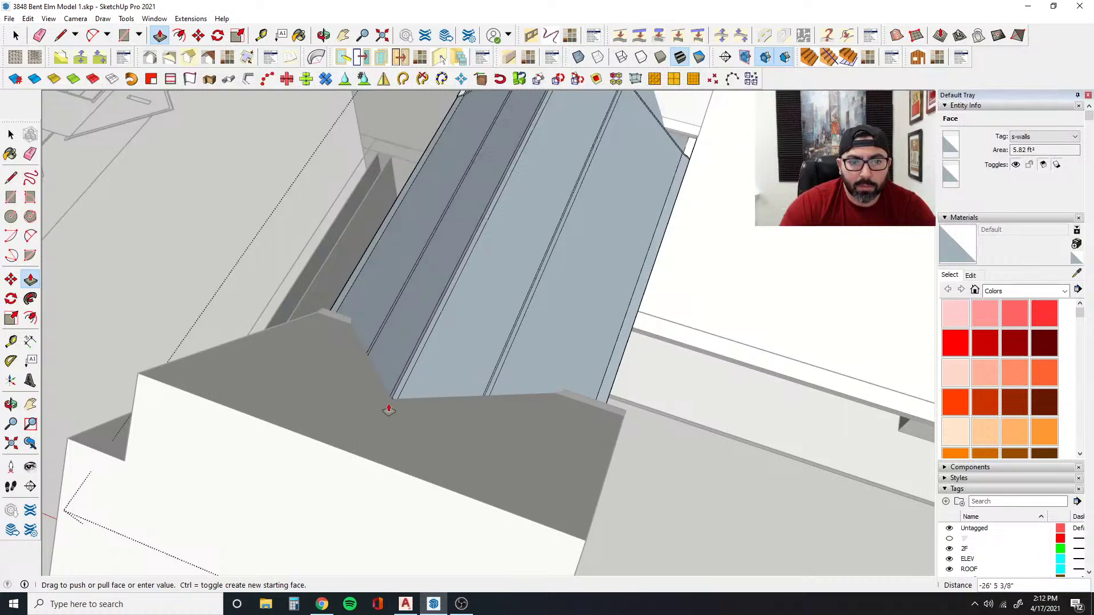
{"action": "left_click", "coordinate": [385, 403]}
- Extend the roof's remaining narrow profile face along the wing, aligned with the neighbouring gable's eave
{"action": "middle_click_drag", "start_coordinate": [385, 403], "coordinate": [684, 206]}
{"action": "scroll", "coordinate": [528, 150], "scroll_direction": "up", "scroll_amount": 5}
{"action": "left_click", "coordinate": [530, 149]}
{"action": "scroll", "coordinate": [488, 252], "scroll_direction": "down", "scroll_amount": 2}
{"action": "middle_click_drag", "start_coordinate": [575, 200], "coordinate": [465, 240]}
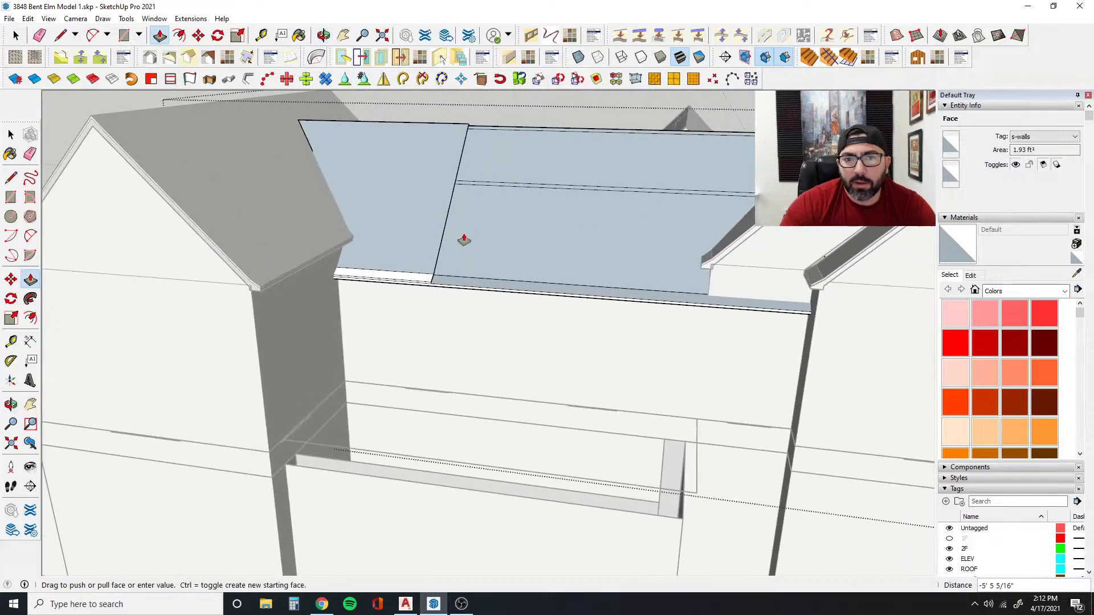
{"action": "left_click", "coordinate": [708, 265]}
{"action": "key", "text": "space"}
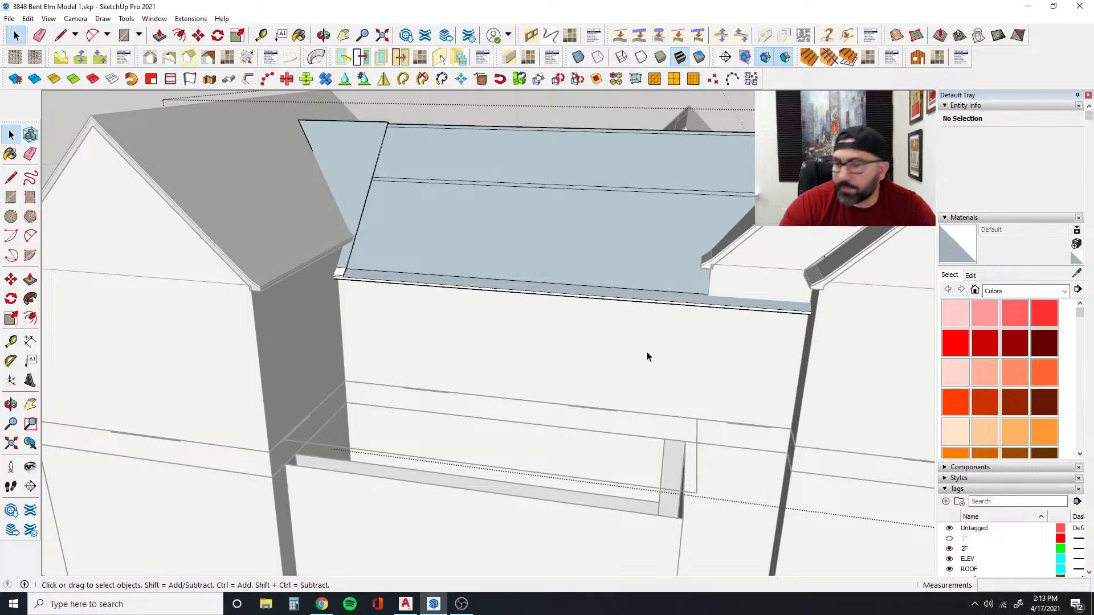
- Draw a 3' 6" base line across the first dormer in the elevation drawing to close its gable wall face
{"action": "scroll", "coordinate": [648, 356], "scroll_direction": "down", "scroll_amount": 5}
{"action": "mouse_move", "coordinate": [586, 318]}
{"action": "middle_mouse_down"}
{"action": "mouse_move", "coordinate": [586, 247]}
{"action": "mouse_move", "coordinate": [630, 291]}
{"action": "mouse_move", "coordinate": [576, 353]}
{"action": "mouse_move", "coordinate": [478, 137]}
{"action": "middle_mouse_up"}
{"action": "scroll", "coordinate": [621, 301], "scroll_direction": "down", "scroll_amount": 4}
{"action": "scroll", "coordinate": [398, 250], "scroll_direction": "up", "scroll_amount": 6}
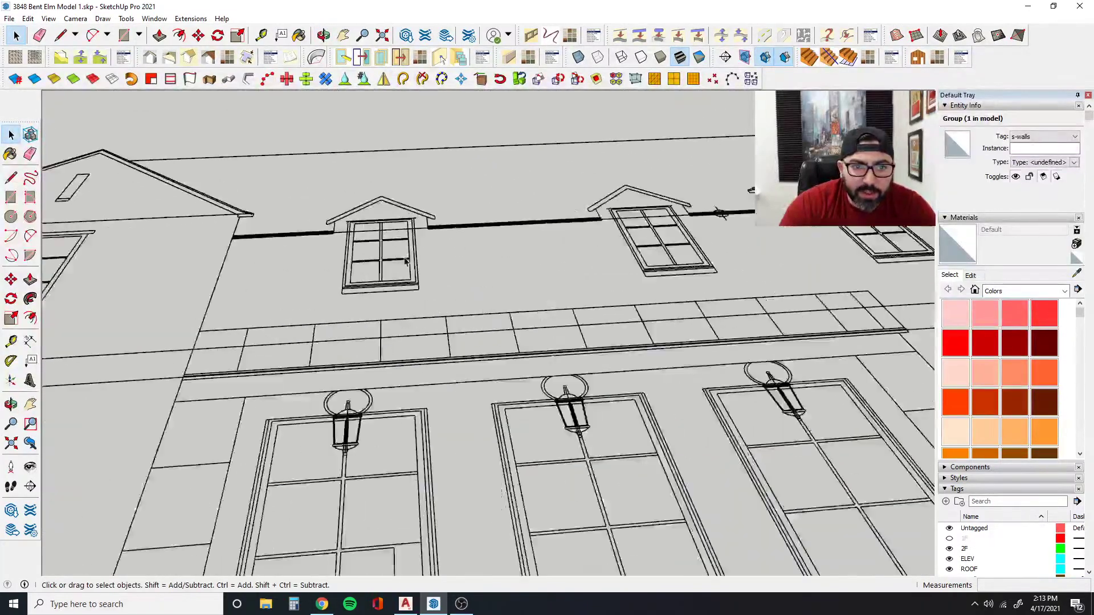
{"action": "scroll", "coordinate": [394, 251], "scroll_direction": "up", "scroll_amount": 3}
{"action": "middle_click_drag", "start_coordinate": [379, 234], "coordinate": [454, 298], "text": "shift"}
{"action": "scroll", "coordinate": [455, 298], "scroll_direction": "down", "scroll_amount": 5}
{"action": "middle_click_drag", "start_coordinate": [481, 379], "coordinate": [425, 87], "text": "shift"}
{"action": "scroll", "coordinate": [413, 365], "scroll_direction": "up", "scroll_amount": 10}
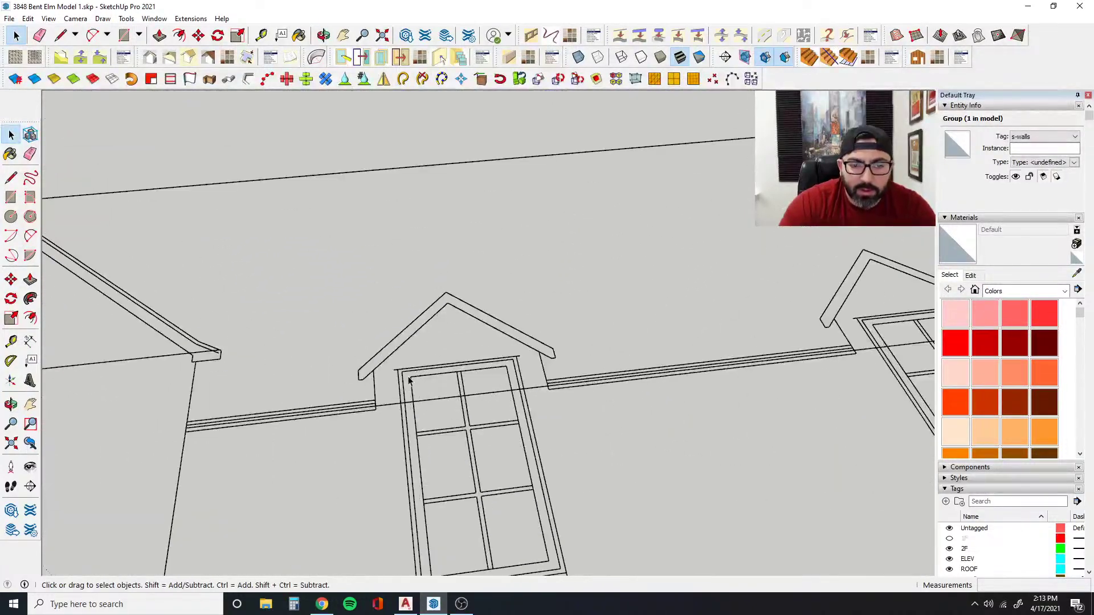
{"action": "scroll", "coordinate": [409, 381], "scroll_direction": "up", "scroll_amount": 1}
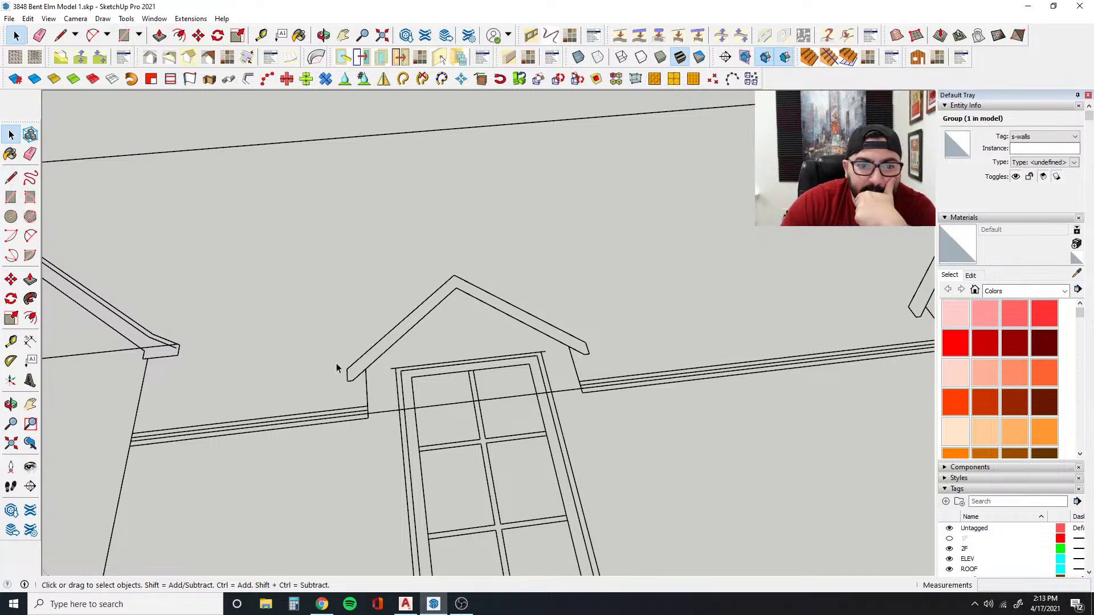
{"action": "key", "text": "l"}
{"action": "scroll", "coordinate": [369, 416], "scroll_direction": "up", "scroll_amount": 2}
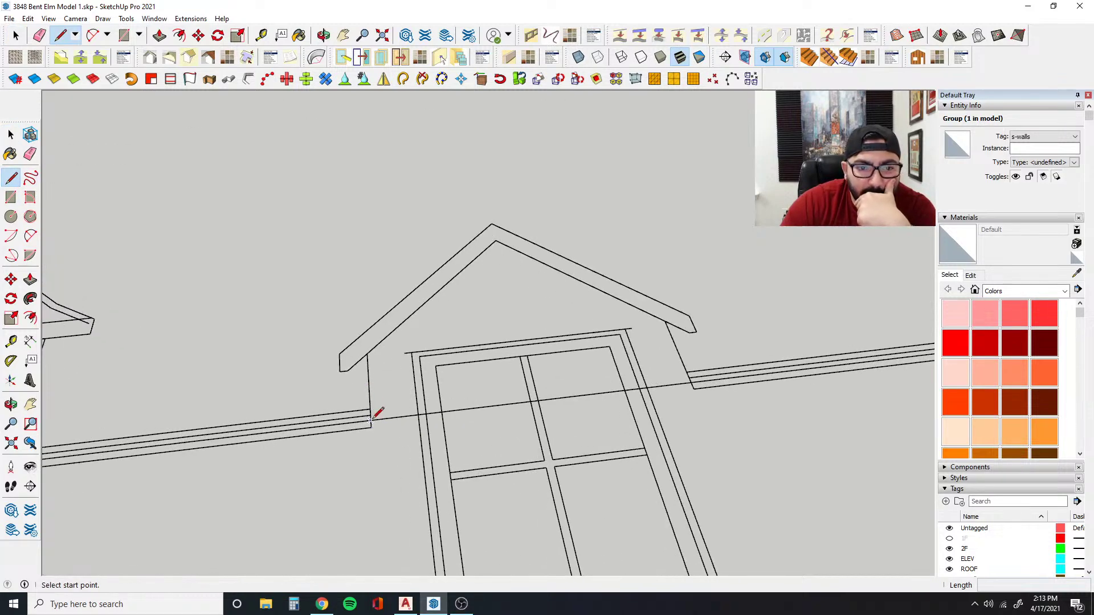
{"action": "left_click", "coordinate": [371, 415]}
{"action": "scroll", "coordinate": [372, 415], "scroll_direction": "up", "scroll_amount": 3}
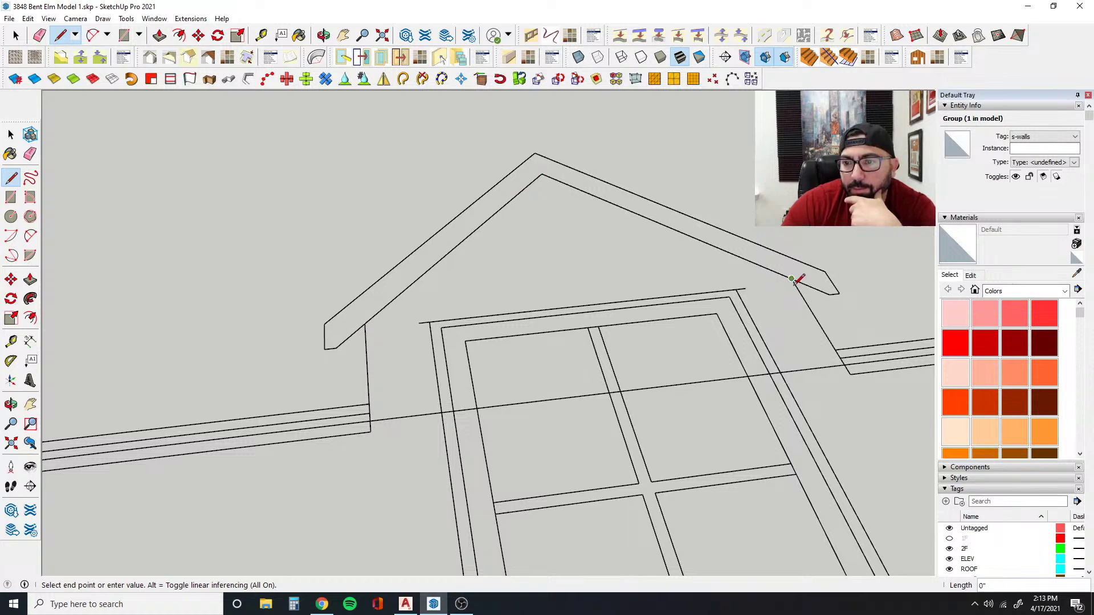
{"action": "left_click", "coordinate": [371, 419]}
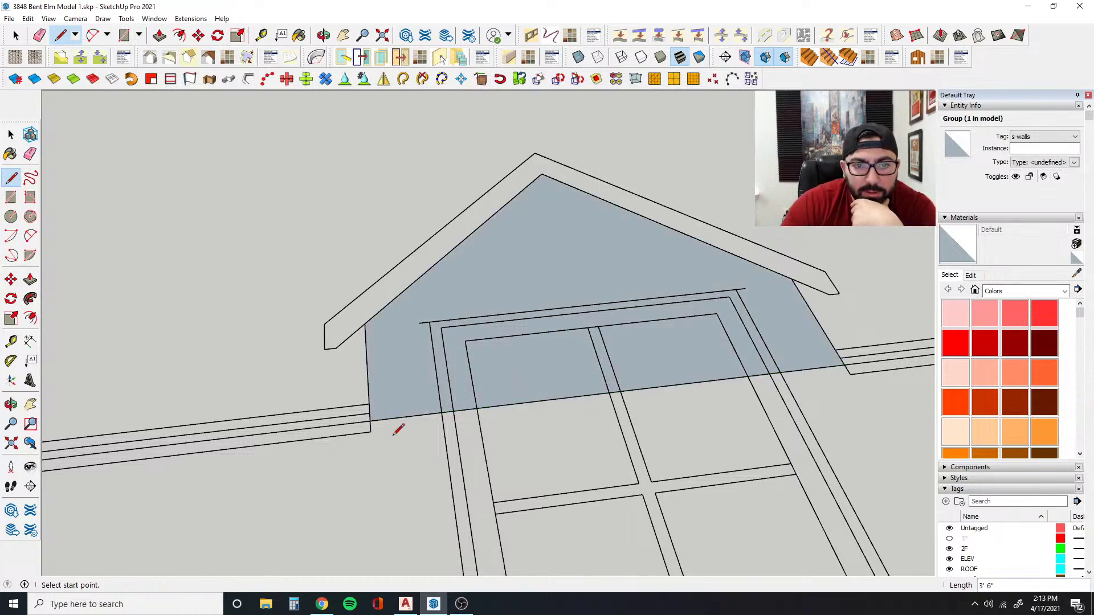
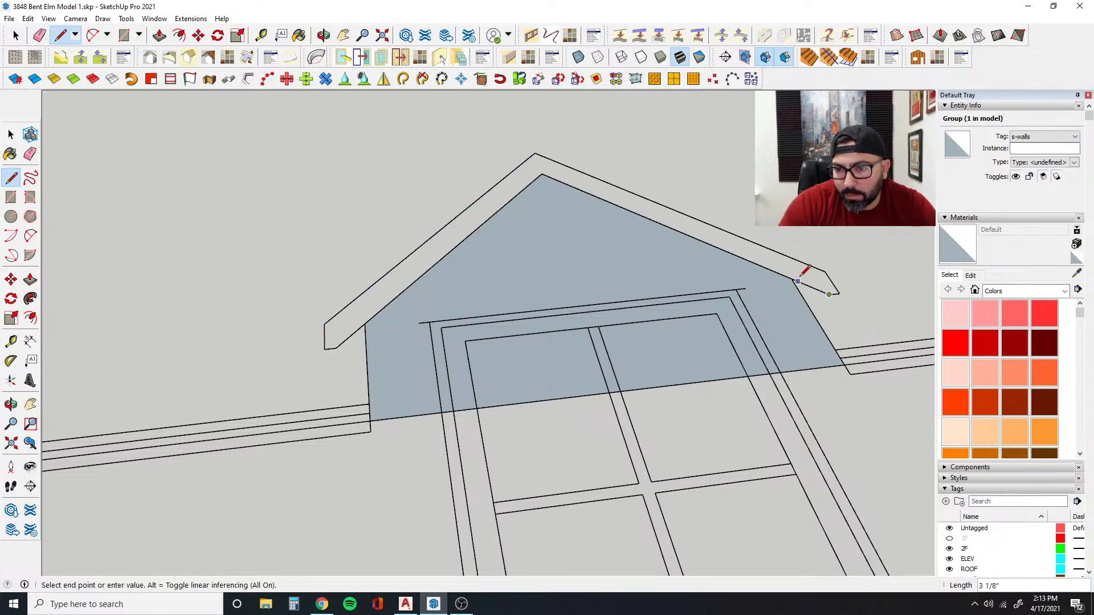
- Close the dormer's roof band into a face along its inner edge and group it with the gable wall face
{"action": "left_click", "coordinate": [541, 174]}
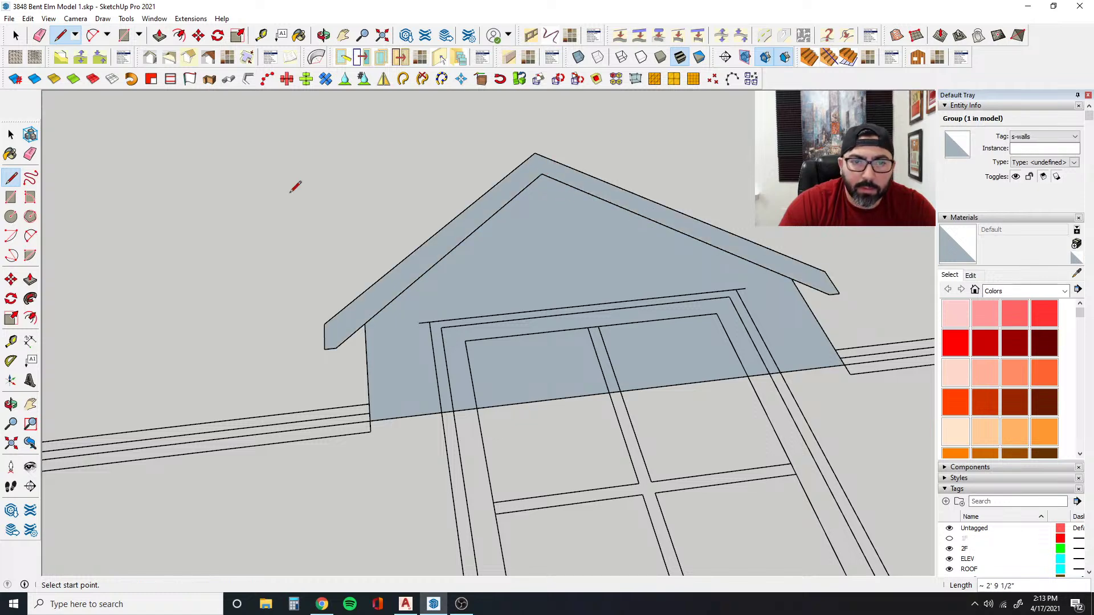
{"action": "left_click", "coordinate": [10, 134]}
{"action": "left_click", "coordinate": [484, 214]}
{"action": "triple_click", "coordinate": [484, 214]}
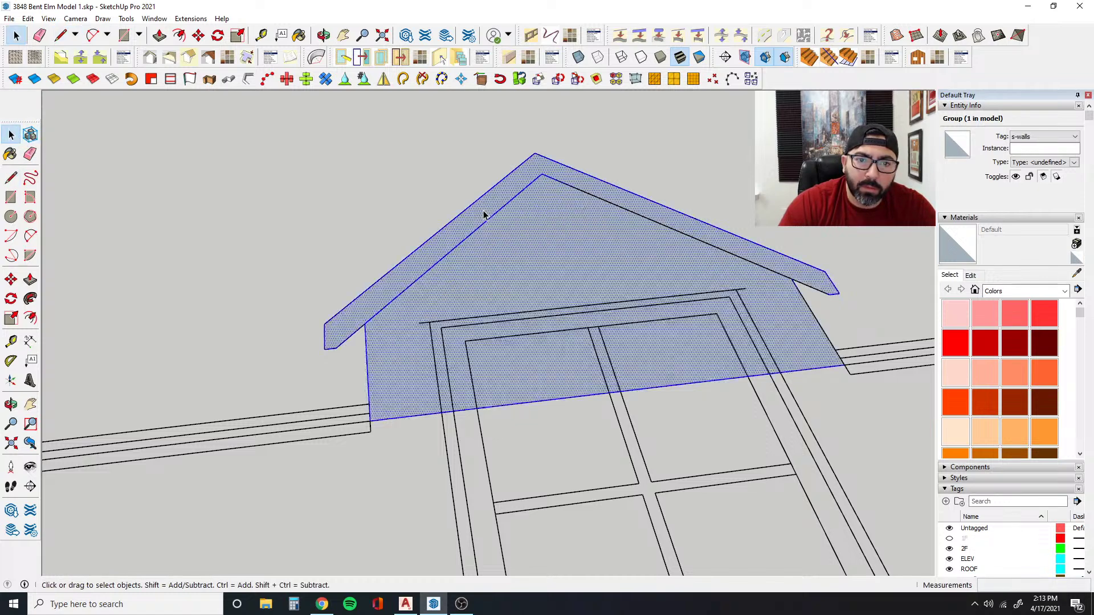
{"action": "right_click", "coordinate": [485, 214]}
- Move the dormer group by its lower corner from the elevation drawing onto the wing's upper wall
{"action": "middle_click_drag", "start_coordinate": [552, 308], "coordinate": [163, 303]}
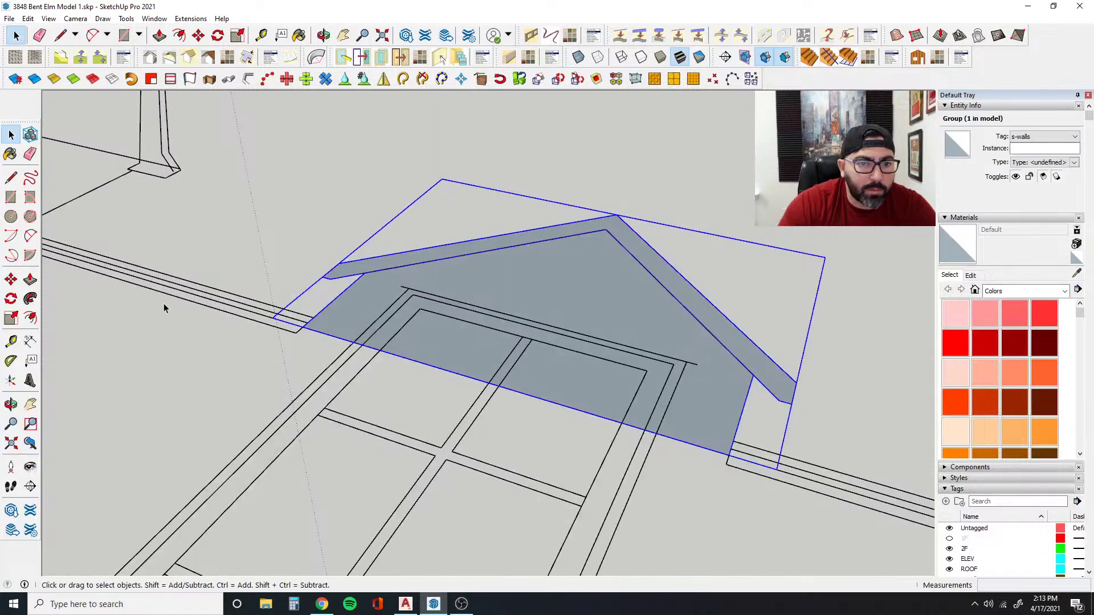
{"action": "left_click", "coordinate": [11, 278]}
{"action": "left_click", "coordinate": [303, 327]}
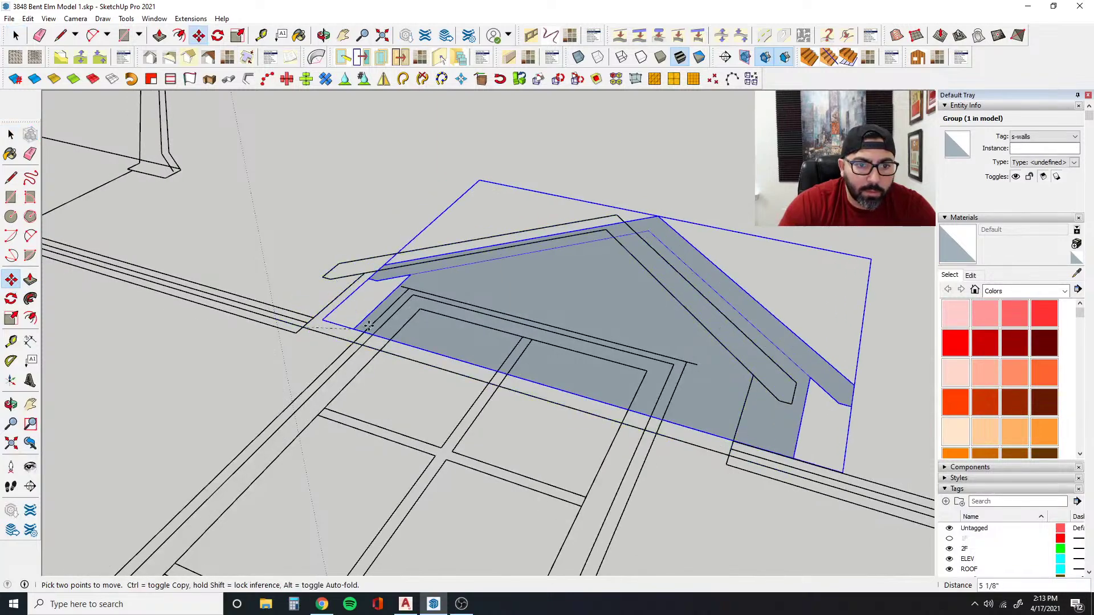
{"action": "scroll", "coordinate": [456, 259], "scroll_direction": "down", "scroll_amount": 6}
{"action": "middle_click_drag", "start_coordinate": [464, 199], "coordinate": [433, 425], "text": "shift"}
{"action": "scroll", "coordinate": [432, 425], "scroll_direction": "down", "scroll_amount": 3}
{"action": "middle_click_drag", "start_coordinate": [494, 345], "coordinate": [411, 509], "text": "shift"}
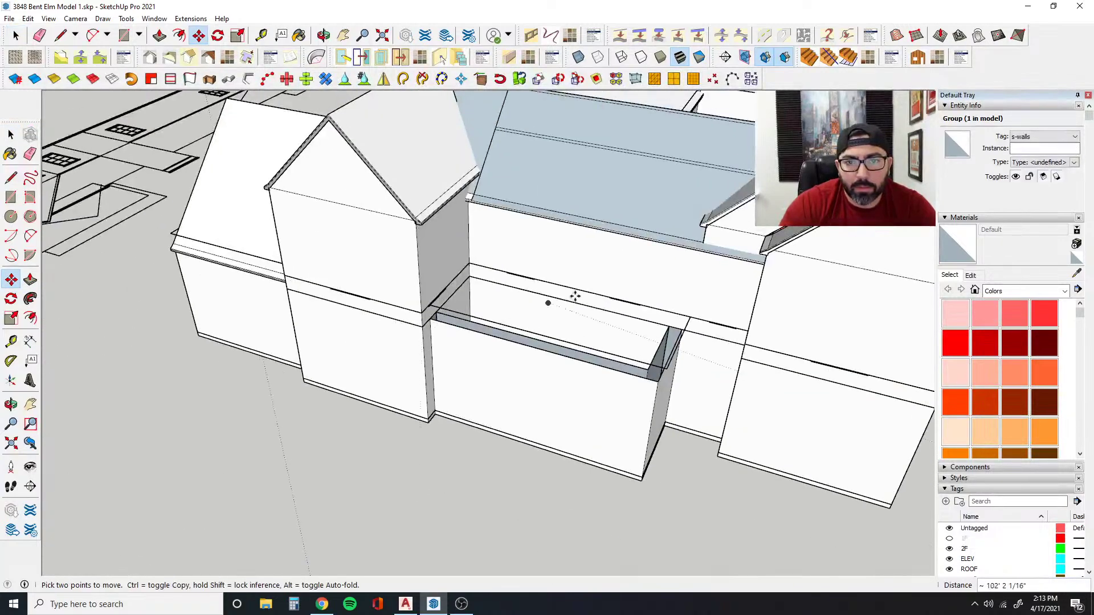
{"action": "scroll", "coordinate": [573, 296], "scroll_direction": "up", "scroll_amount": 4}
{"action": "middle_click_drag", "start_coordinate": [559, 259], "coordinate": [439, 337], "text": "shift"}
{"action": "scroll", "coordinate": [408, 289], "scroll_direction": "up", "scroll_amount": 2}
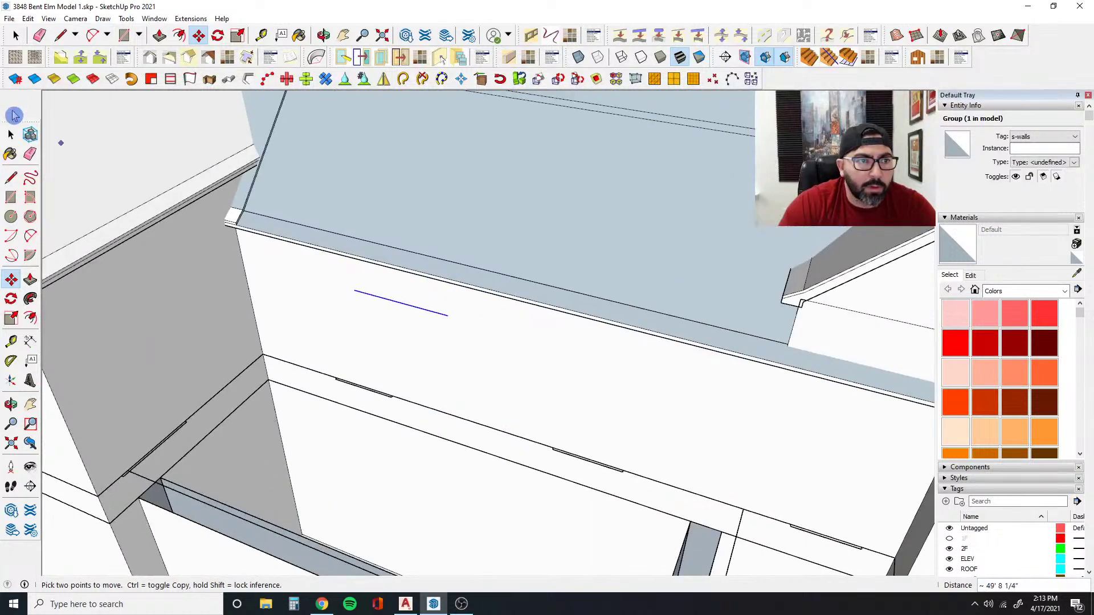
- Hide the wing's extruded roof above the dormer group
{"action": "left_click", "coordinate": [11, 134]}
{"action": "right_click", "coordinate": [392, 179]}
{"action": "left_click", "coordinate": [426, 210]}
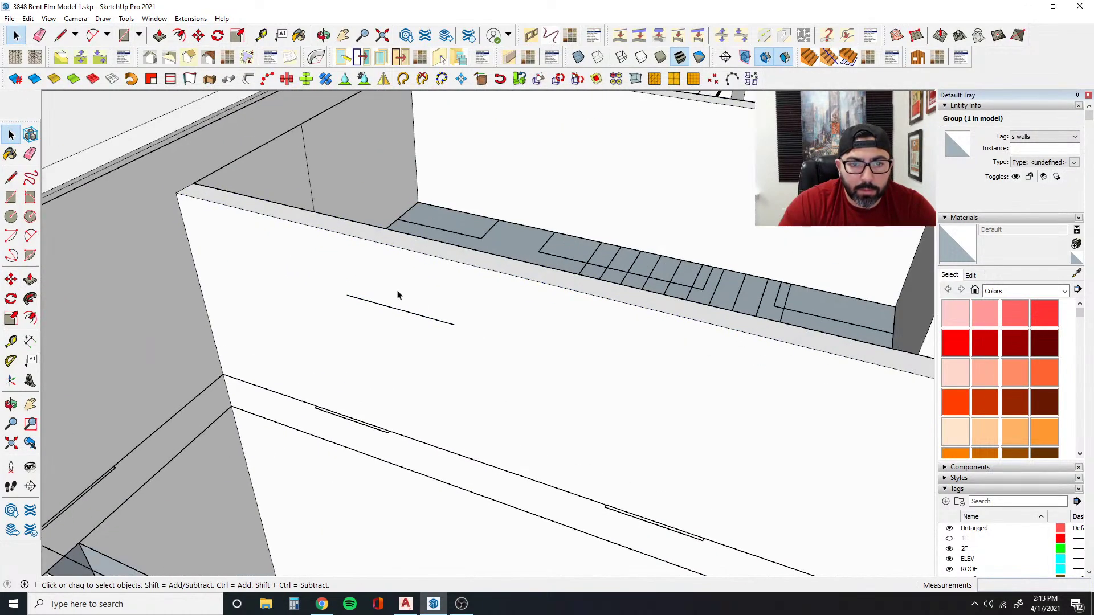
- Move the dormer group to the wall's outer top edge, centred above the first short line on the wall band
{"action": "left_click", "coordinate": [292, 293]}
{"action": "key", "text": "m"}
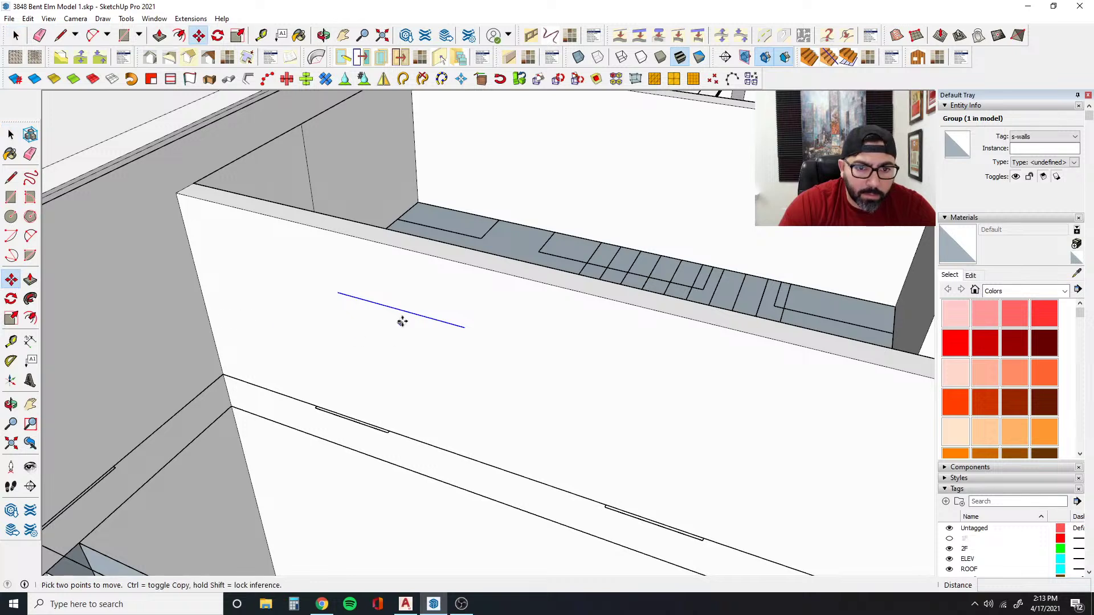
{"action": "left_click", "coordinate": [404, 308]}
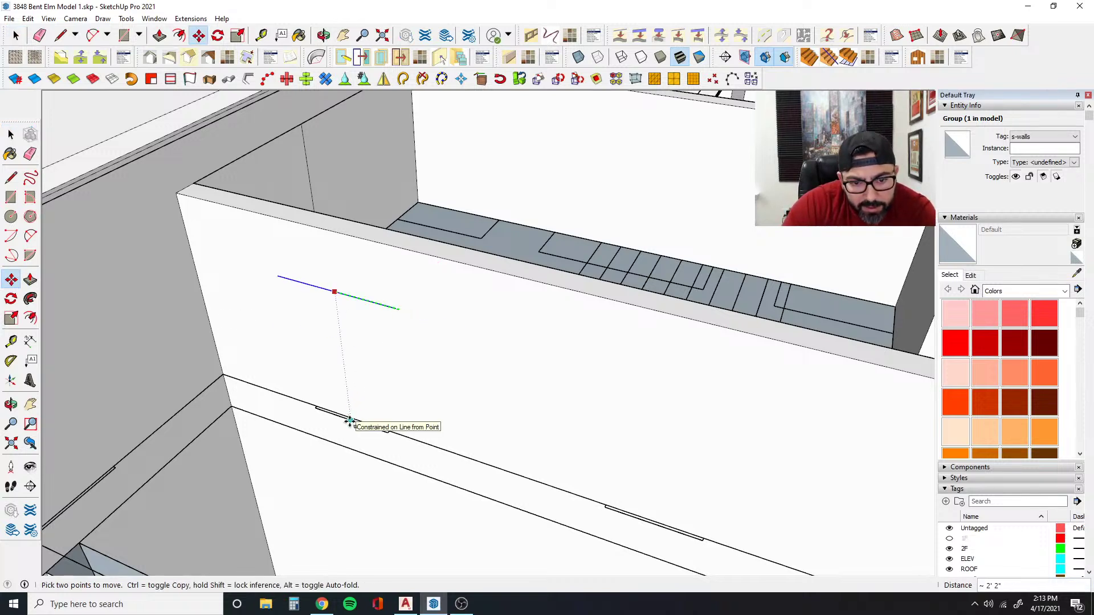
{"action": "key", "text": "Escape"}
{"action": "left_click", "coordinate": [336, 292]}
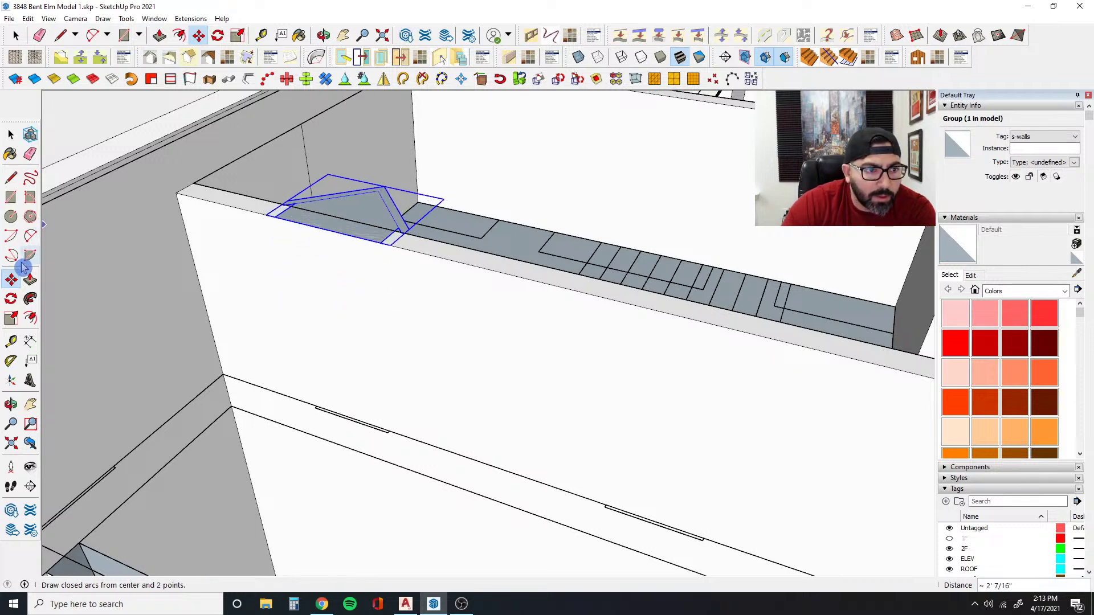
- Rotate the dormer group 90° about the wall's top corner so its face stands upright
{"action": "left_click", "coordinate": [11, 298]}
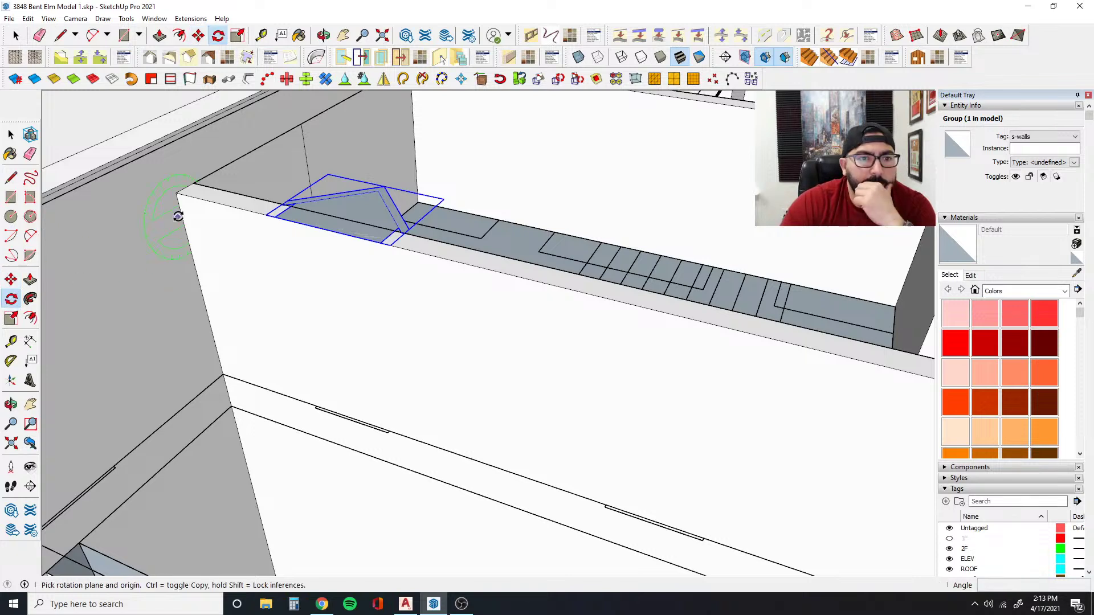
{"action": "left_click", "coordinate": [175, 194]}
{"action": "left_click", "coordinate": [133, 236]}
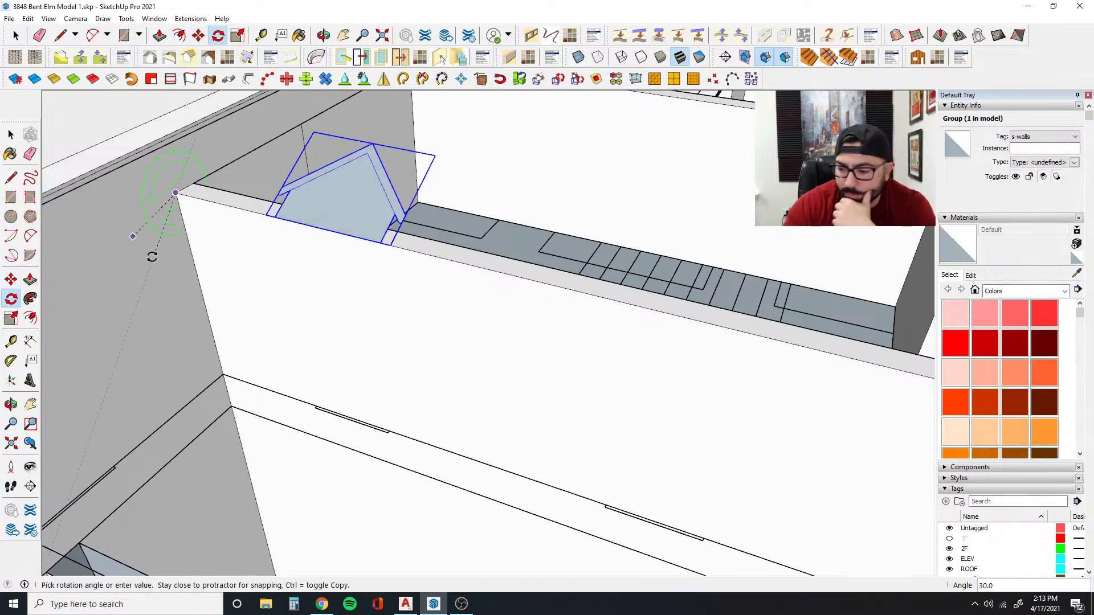
{"action": "key", "text": "Return"}
{"action": "left_click", "coordinate": [11, 134]}
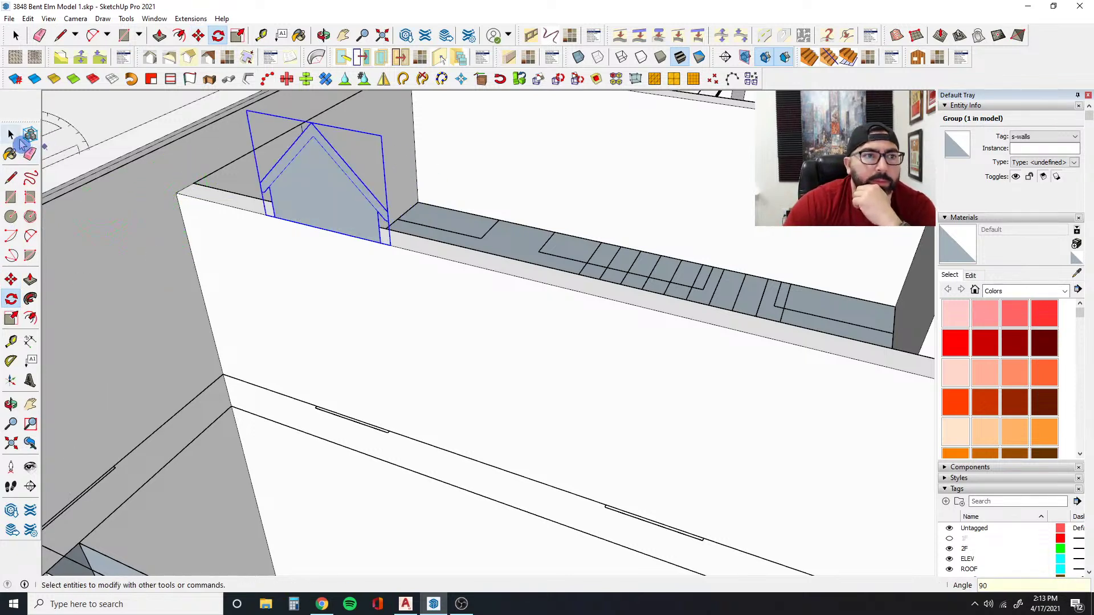
- Open the dormer group for editing and reverse all of its faces
{"action": "right_click", "coordinate": [295, 195]}
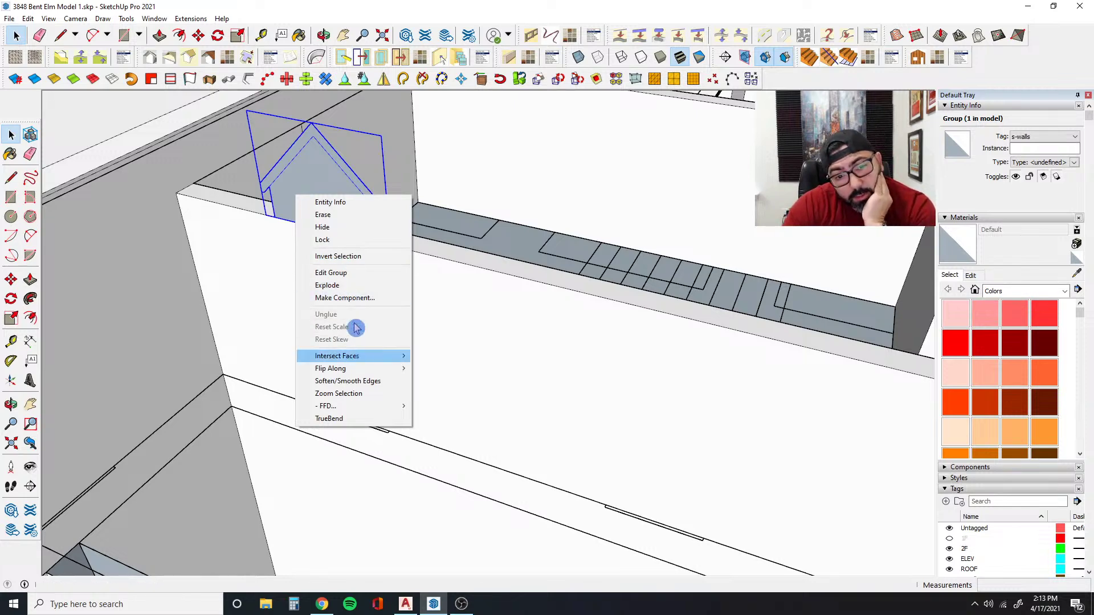
{"action": "triple_click", "coordinate": [307, 173]}
{"action": "right_click", "coordinate": [307, 173]}
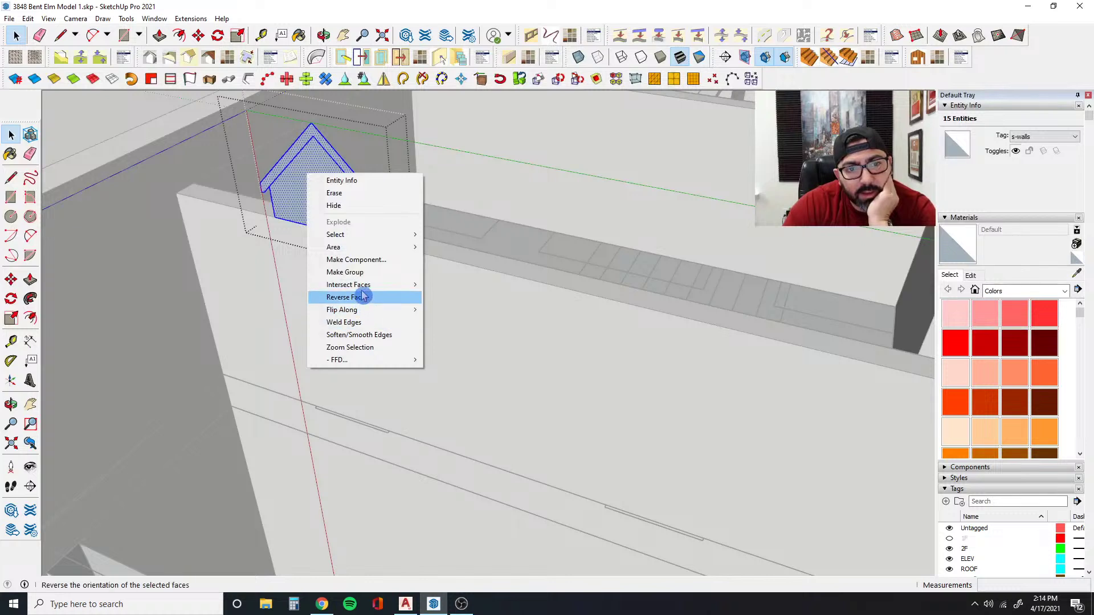
{"action": "mouse_move", "coordinate": [364, 285]}
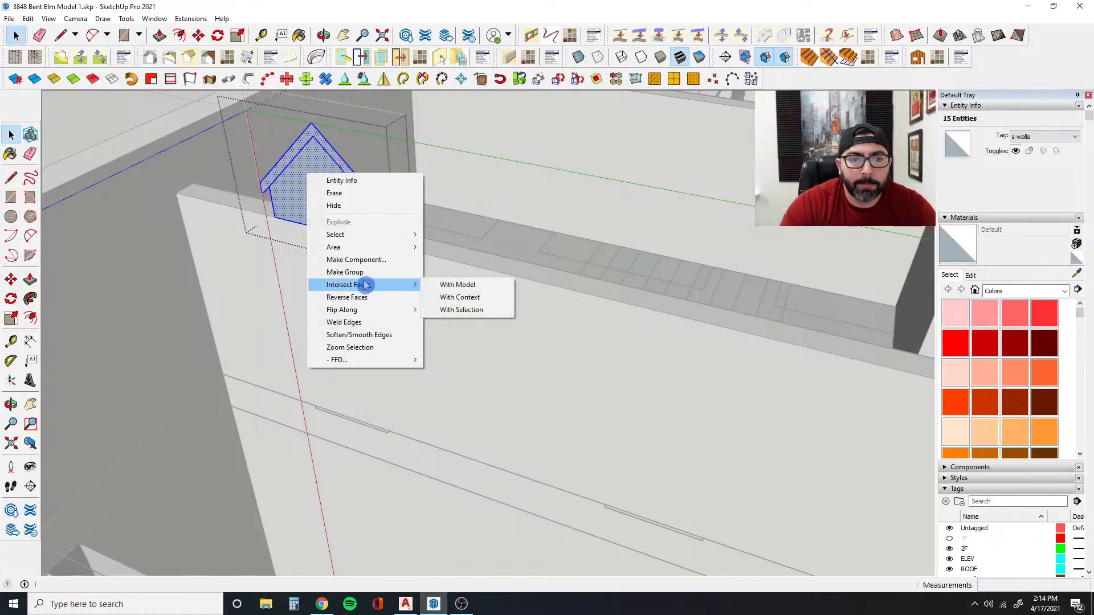
{"action": "left_click", "coordinate": [395, 297]}
{"action": "left_click", "coordinate": [11, 279]}
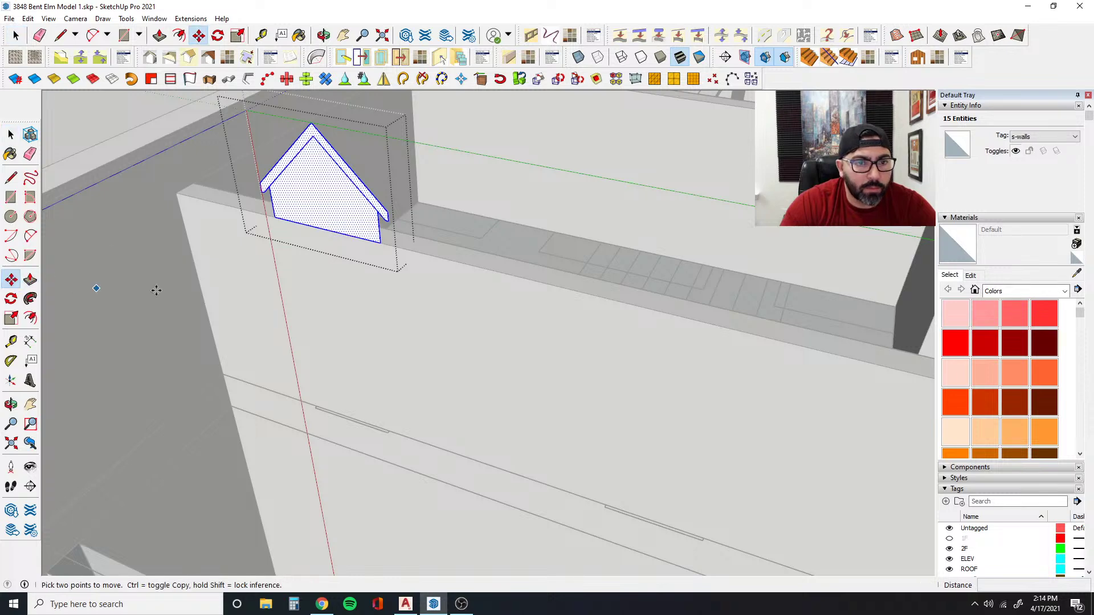
{"action": "left_click", "coordinate": [322, 228]}
{"action": "key", "text": "ctrl"}
{"action": "scroll", "coordinate": [459, 259], "scroll_direction": "down", "scroll_amount": 2}
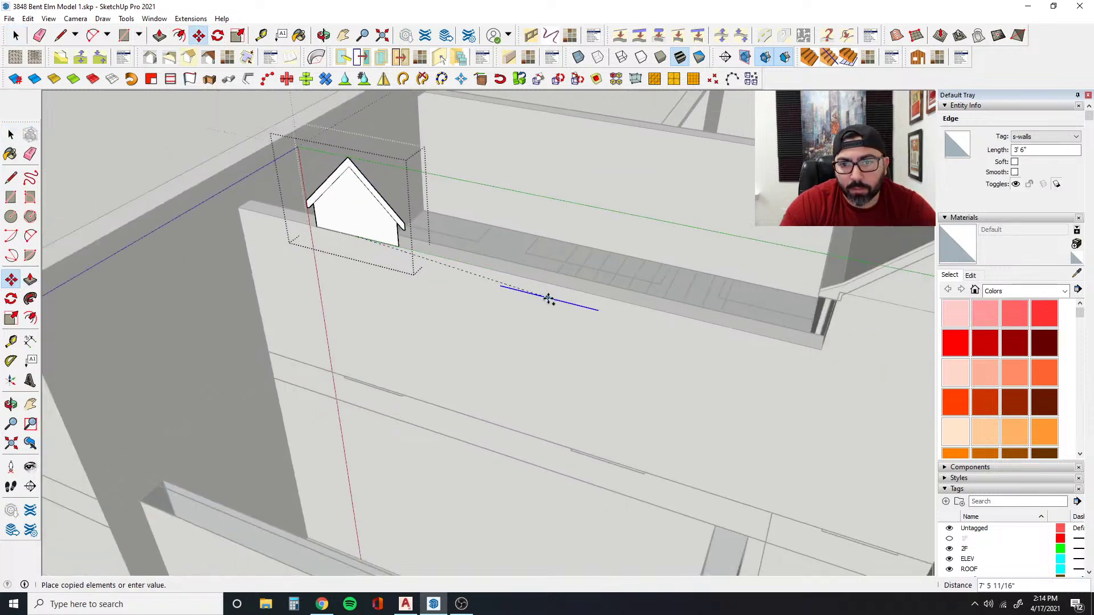
{"action": "key", "text": "space"}
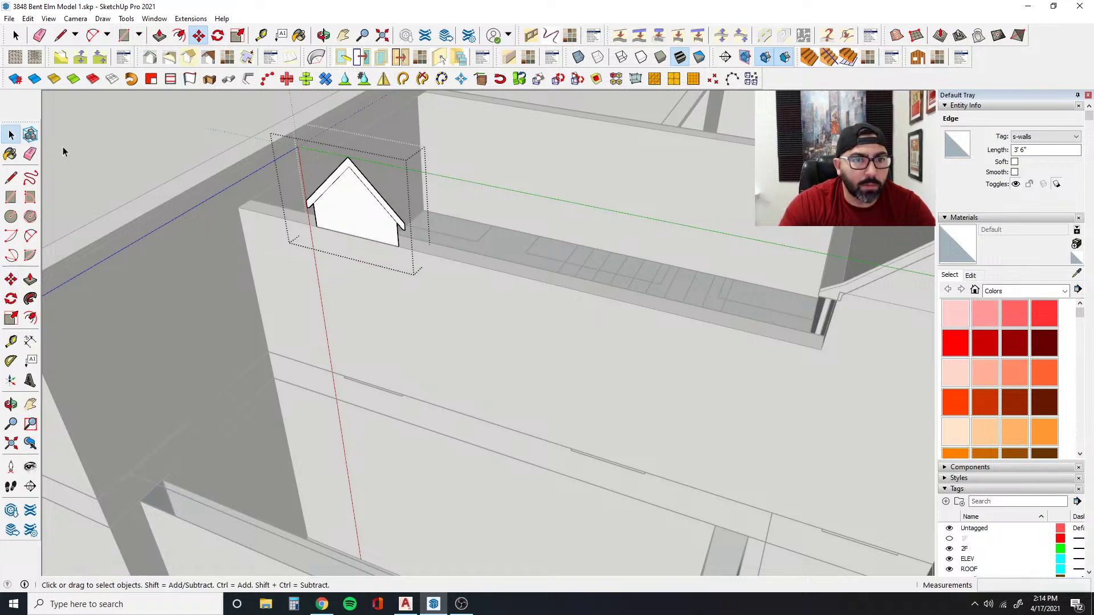
- Leave the group and copy the whole dormer along the wall top, centred above the band's second short line
{"action": "key", "text": "Escape"}
{"action": "key", "text": "m"}
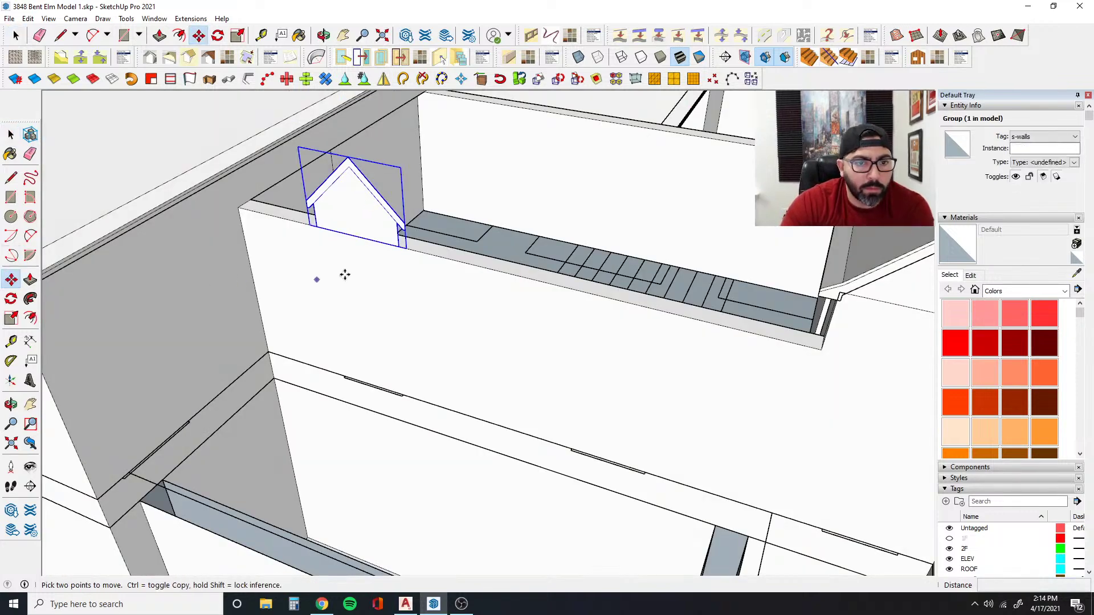
{"action": "left_click", "coordinate": [356, 239]}
{"action": "key", "text": "ctrl"}
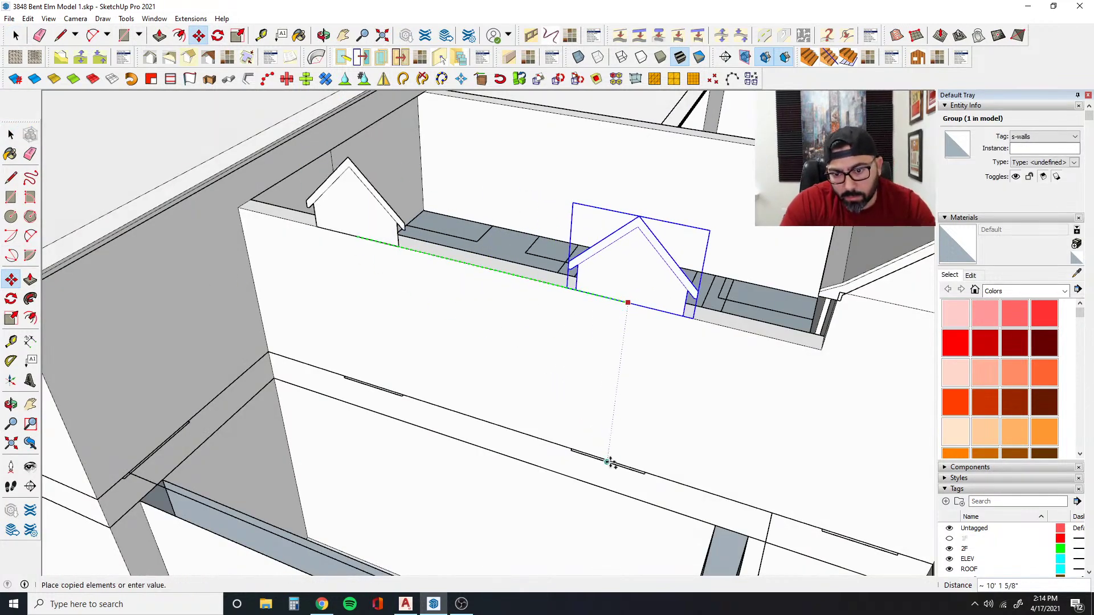
{"action": "left_click", "coordinate": [608, 464]}
{"action": "scroll", "coordinate": [608, 464], "scroll_direction": "down", "scroll_amount": 2}
{"action": "left_click", "coordinate": [11, 133]}
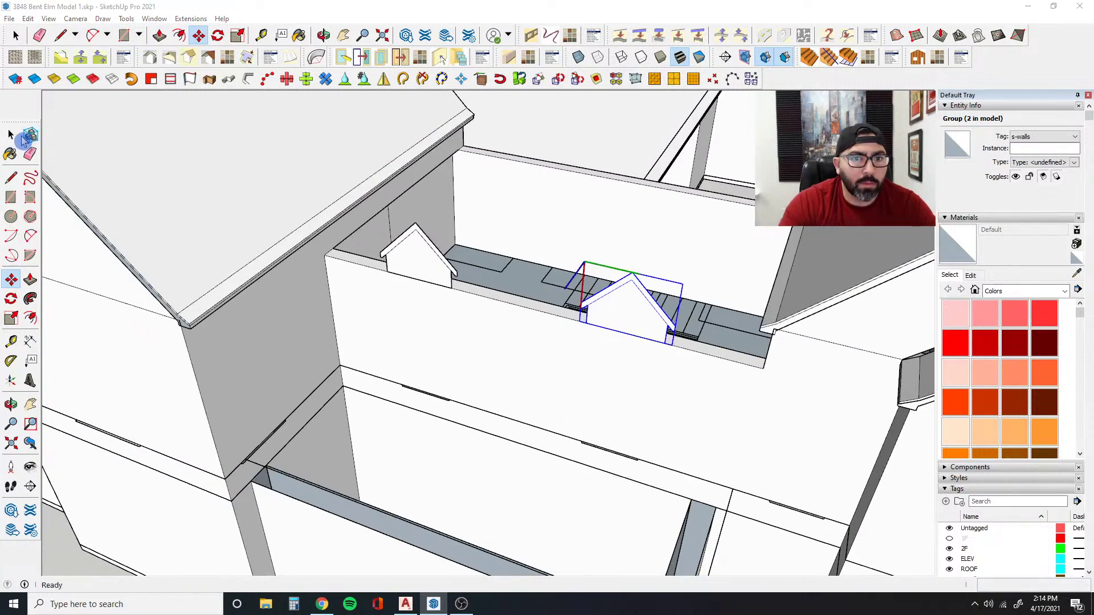
- Unhide the last hidden object, the wing's gable roof, and open its group for editing
{"action": "left_click", "coordinate": [49, 19]}
{"action": "mouse_move", "coordinate": [28, 18]}
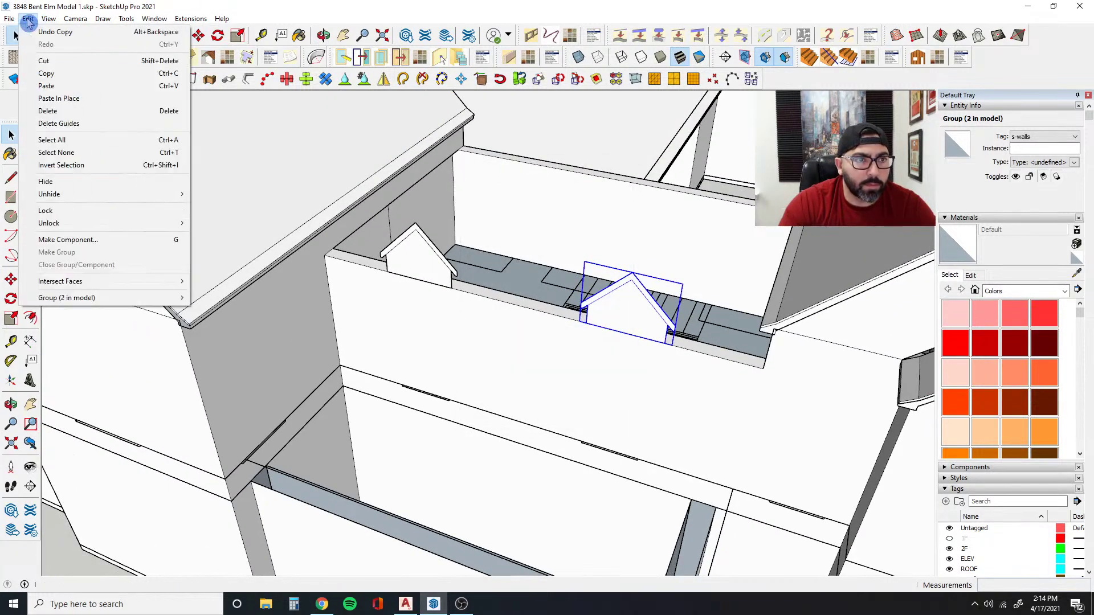
{"action": "mouse_move", "coordinate": [57, 194]}
{"action": "left_click", "coordinate": [210, 207]}
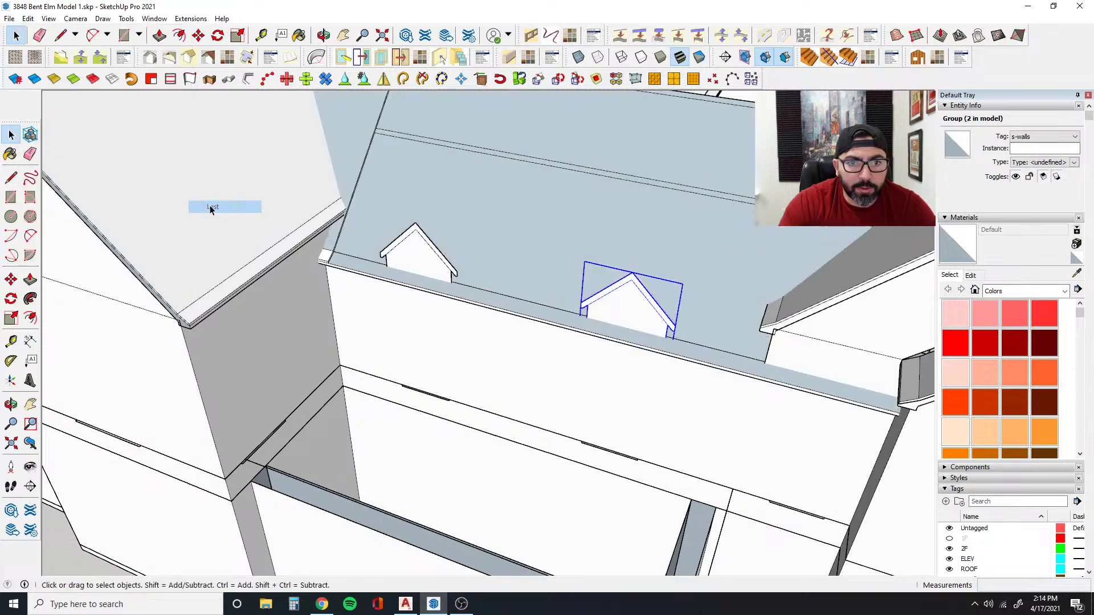
{"action": "scroll", "coordinate": [525, 231], "scroll_direction": "down", "scroll_amount": 3}
{"action": "double_click", "coordinate": [446, 225]}
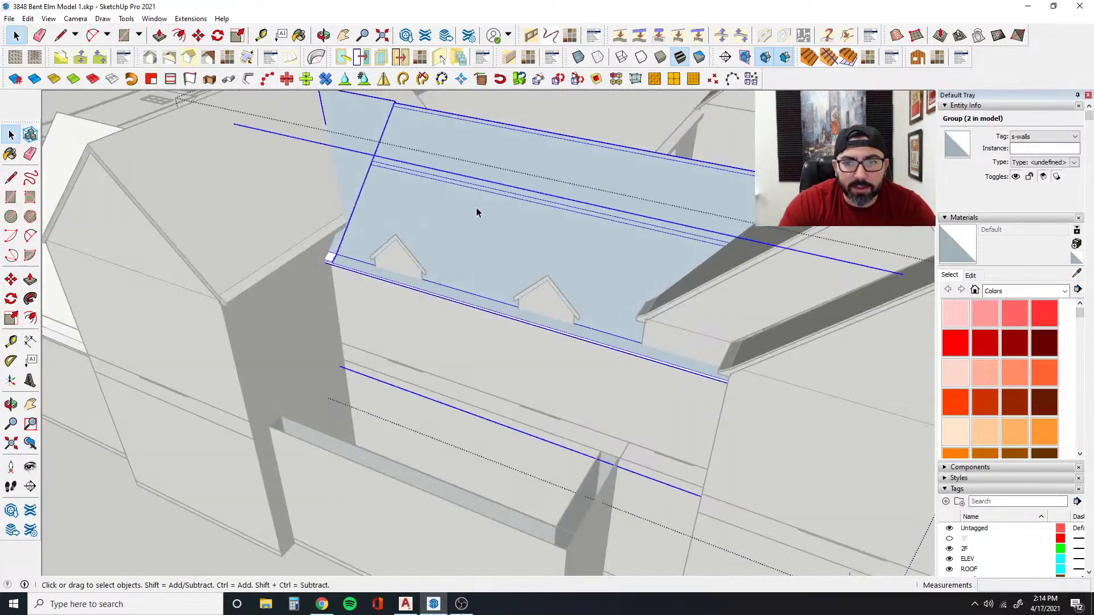
{"action": "middle_click_drag", "start_coordinate": [476, 210], "coordinate": [611, 380]}
- Select the wing roof's far end profile and move it back along the ridge about 24' 1 5/16", to just before the first dormer
{"action": "left_click_drag", "start_coordinate": [759, 164], "coordinate": [726, 157]}
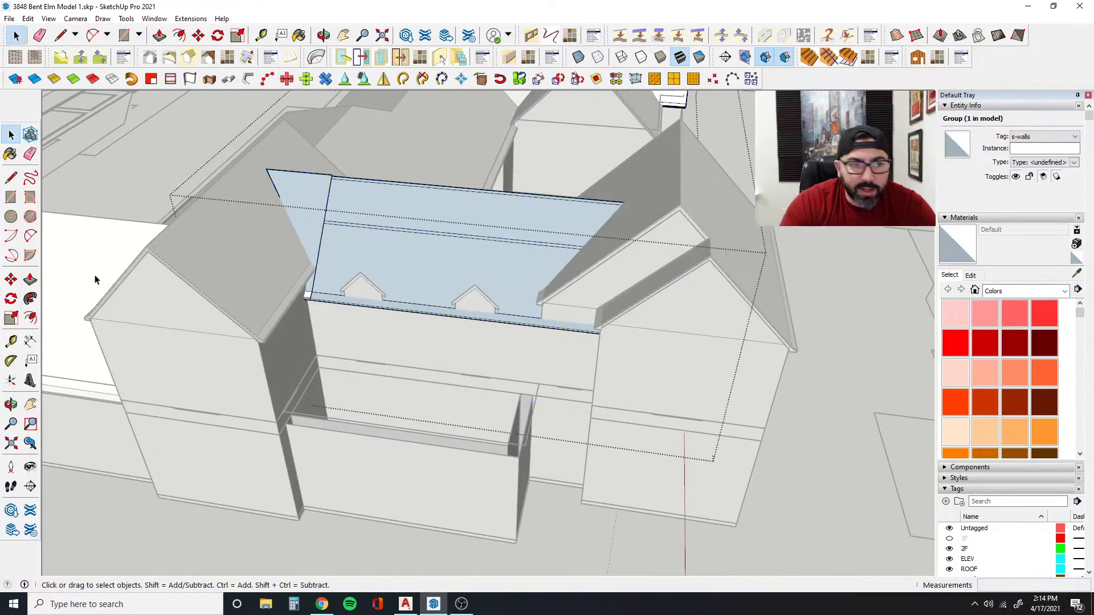
{"action": "left_click", "coordinate": [12, 279]}
{"action": "scroll", "coordinate": [507, 347], "scroll_direction": "up", "scroll_amount": 5}
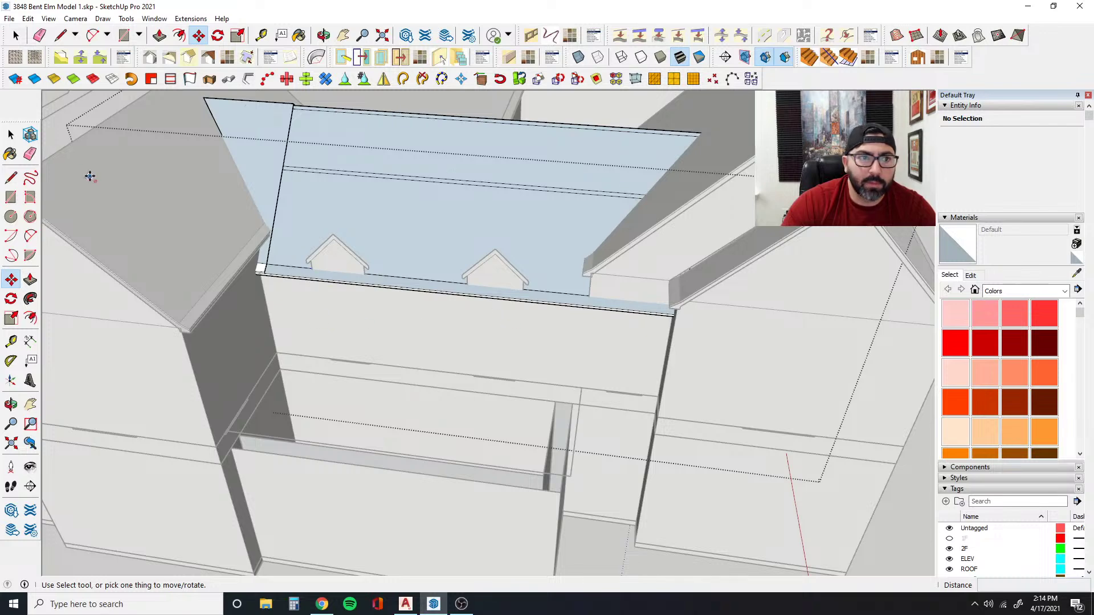
{"action": "left_click", "coordinate": [10, 134]}
{"action": "middle_click_drag", "start_coordinate": [93, 176], "coordinate": [540, 373]}
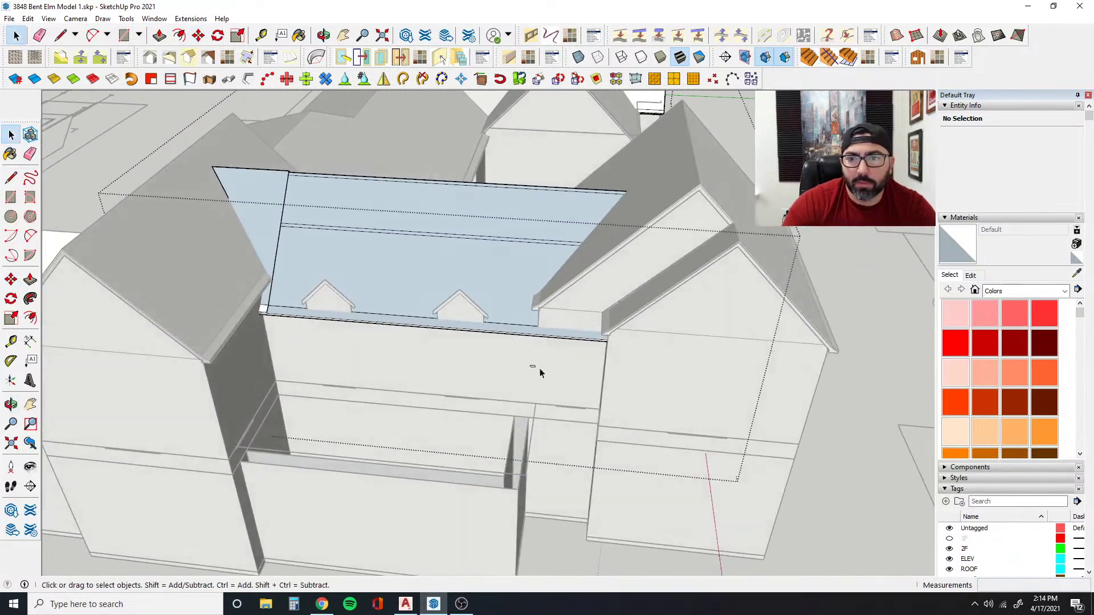
{"action": "triple_click", "coordinate": [439, 255]}
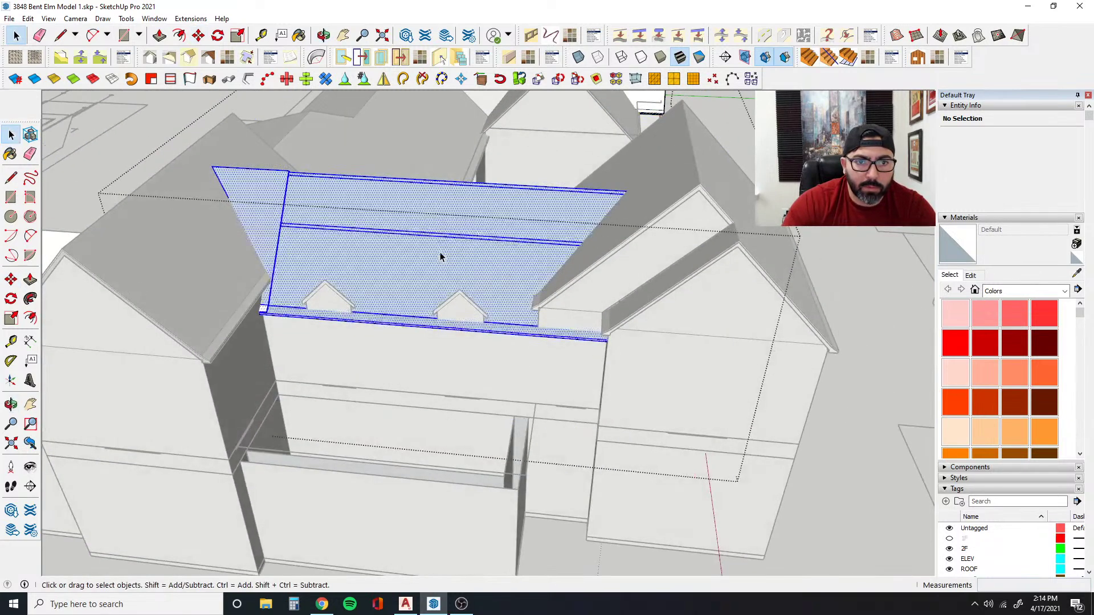
{"action": "left_click_drag", "start_coordinate": [535, 356], "coordinate": [802, 142]}
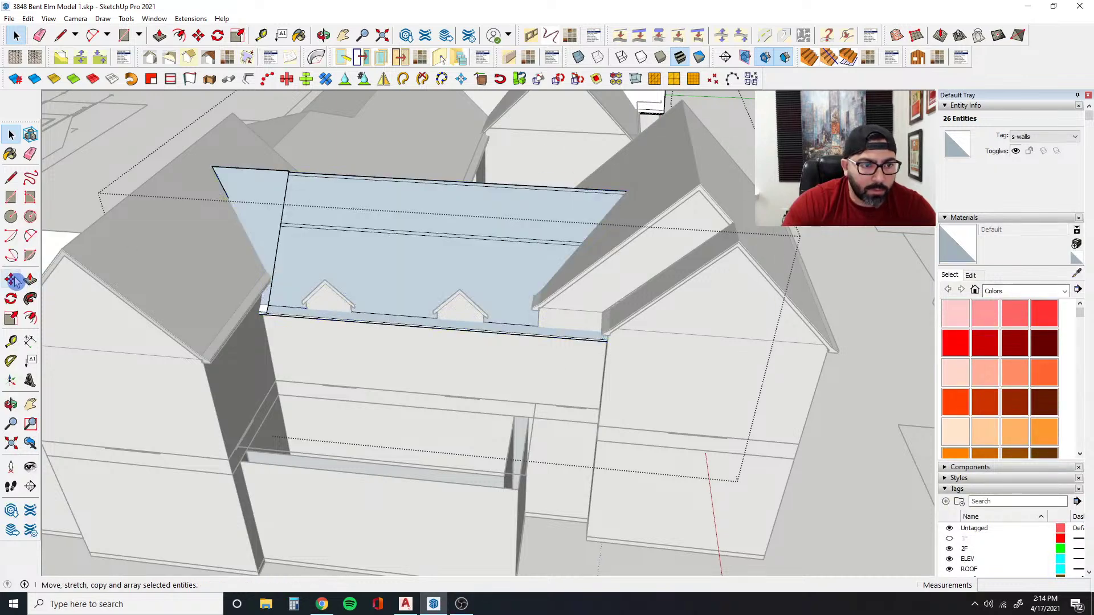
{"action": "left_click", "coordinate": [11, 279]}
{"action": "middle_click_drag", "start_coordinate": [580, 363], "coordinate": [593, 363]}
{"action": "left_click", "coordinate": [592, 363]}
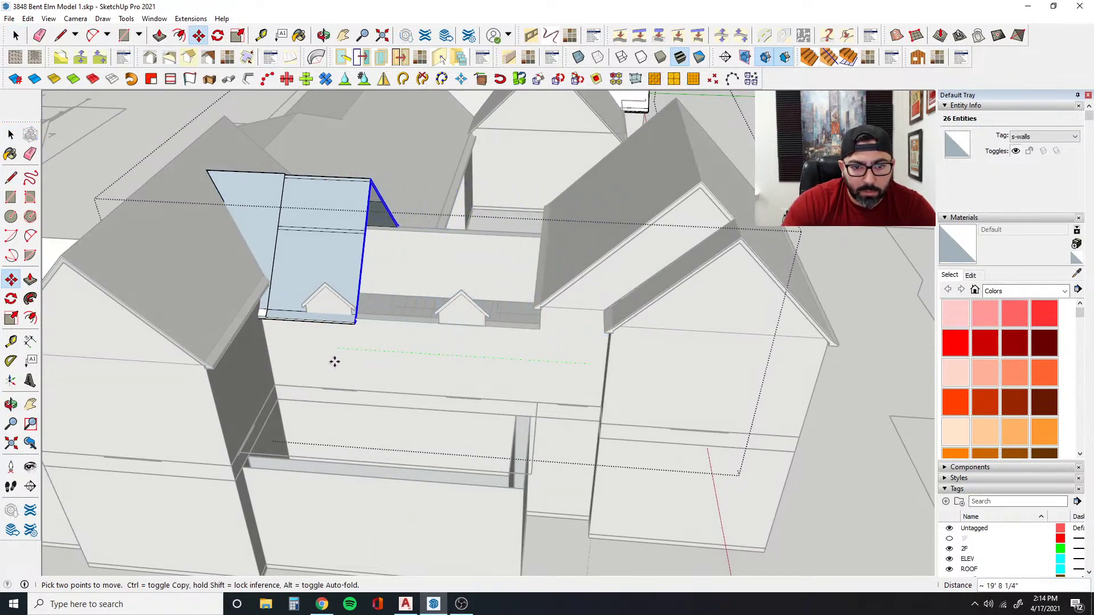
{"action": "left_click", "coordinate": [280, 353]}
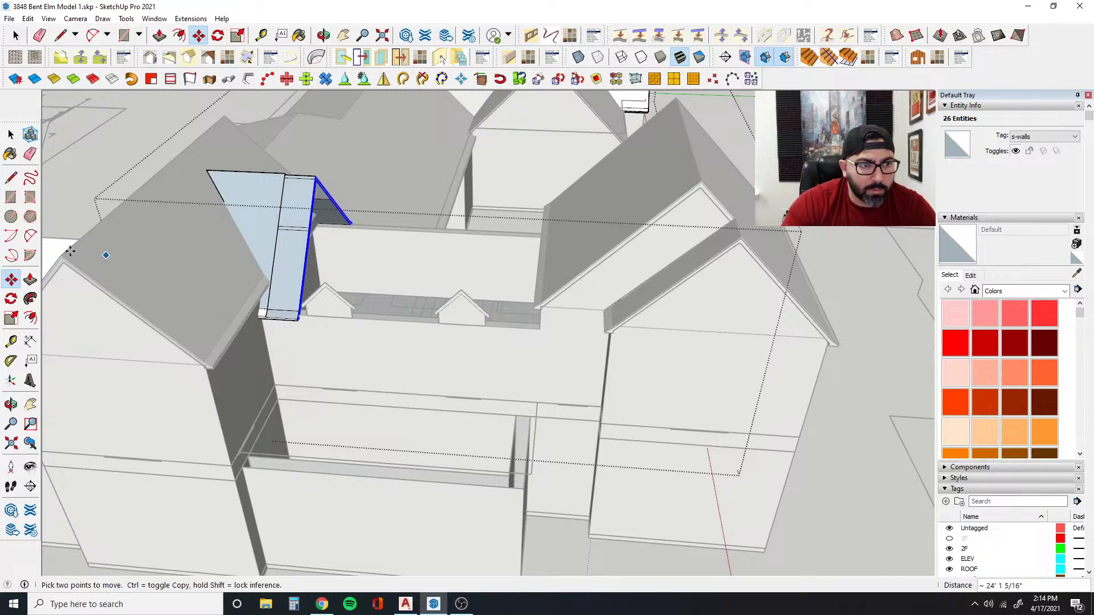
- Push/Pull the stepped roof section flush with the adjoining slope and erase the leftover edges near the ridge
{"action": "key", "text": "p"}
{"action": "scroll", "coordinate": [302, 171], "scroll_direction": "up", "scroll_amount": 6}
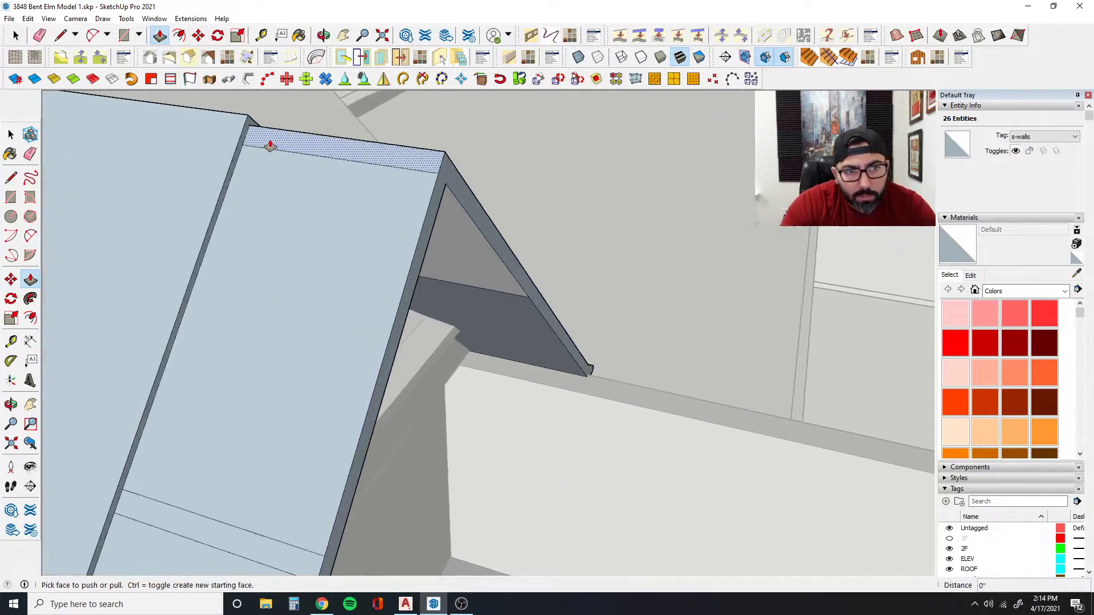
{"action": "left_click", "coordinate": [270, 145]}
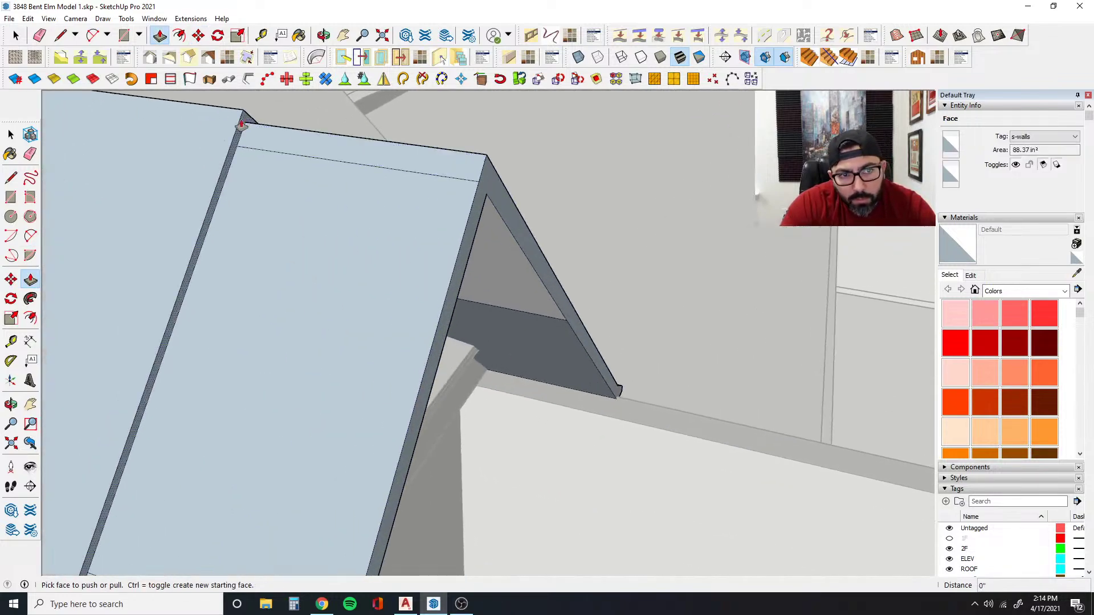
{"action": "left_click", "coordinate": [478, 183]}
{"action": "left_click", "coordinate": [30, 154]}
{"action": "middle_click_drag", "start_coordinate": [439, 143], "coordinate": [400, 131]}
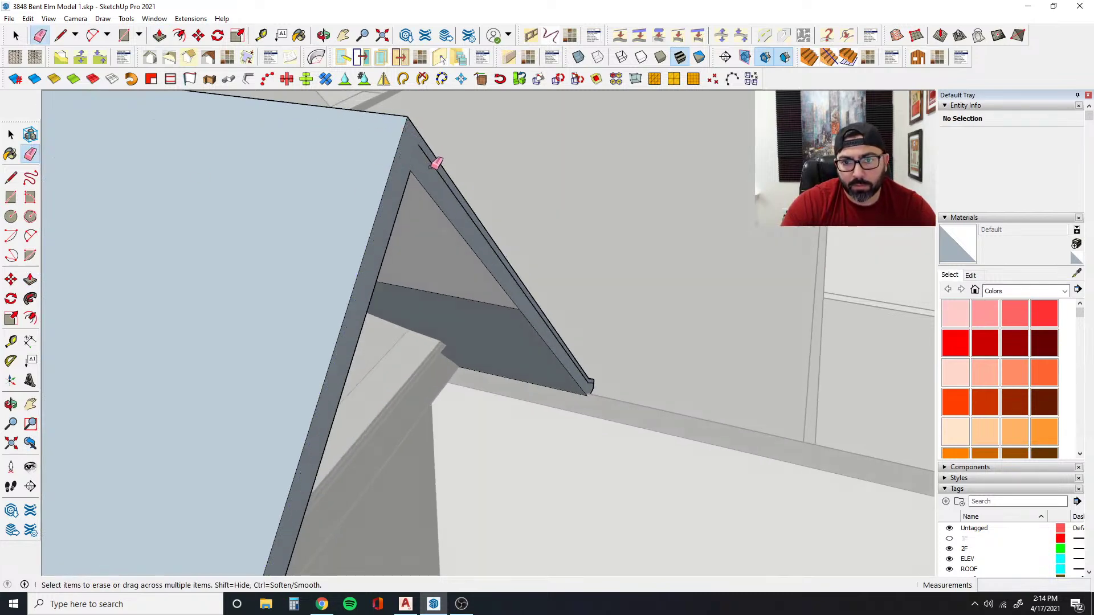
{"action": "scroll", "coordinate": [595, 379], "scroll_direction": "up", "scroll_amount": 2}
{"action": "scroll", "coordinate": [593, 376], "scroll_direction": "down", "scroll_amount": 2}
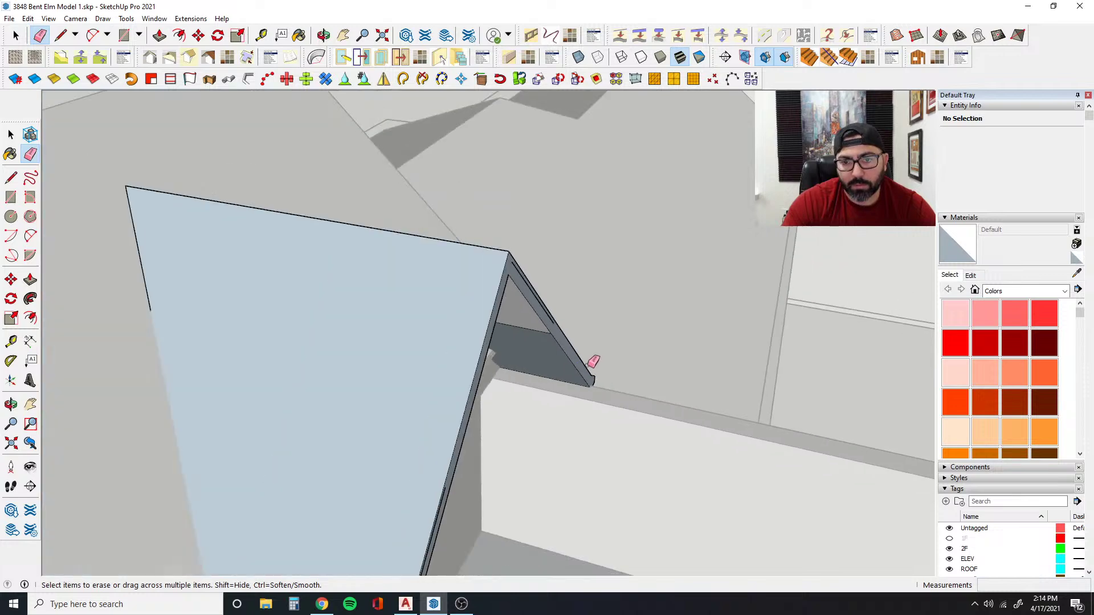
- Extrude the wing roof's end face in successive segments aligned with both dormers' side edges, 3' 6" across each dormer, ending at the neighbouring gable roof
{"action": "middle_click_drag", "start_coordinate": [527, 287], "coordinate": [279, 261]}
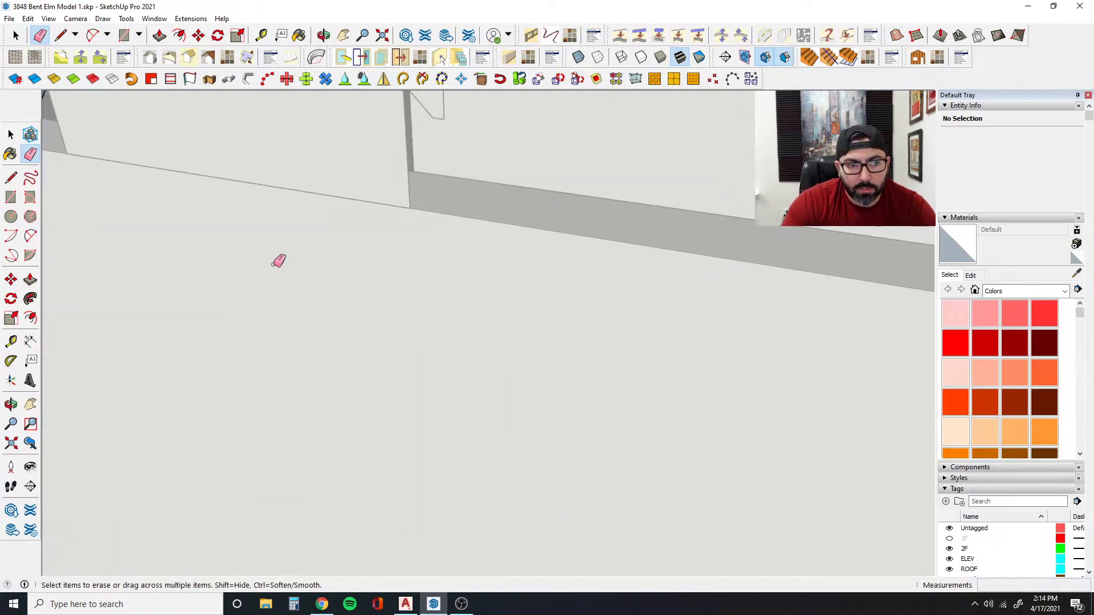
{"action": "scroll", "coordinate": [312, 259], "scroll_direction": "down", "scroll_amount": 5}
{"action": "scroll", "coordinate": [236, 214], "scroll_direction": "up", "scroll_amount": 3}
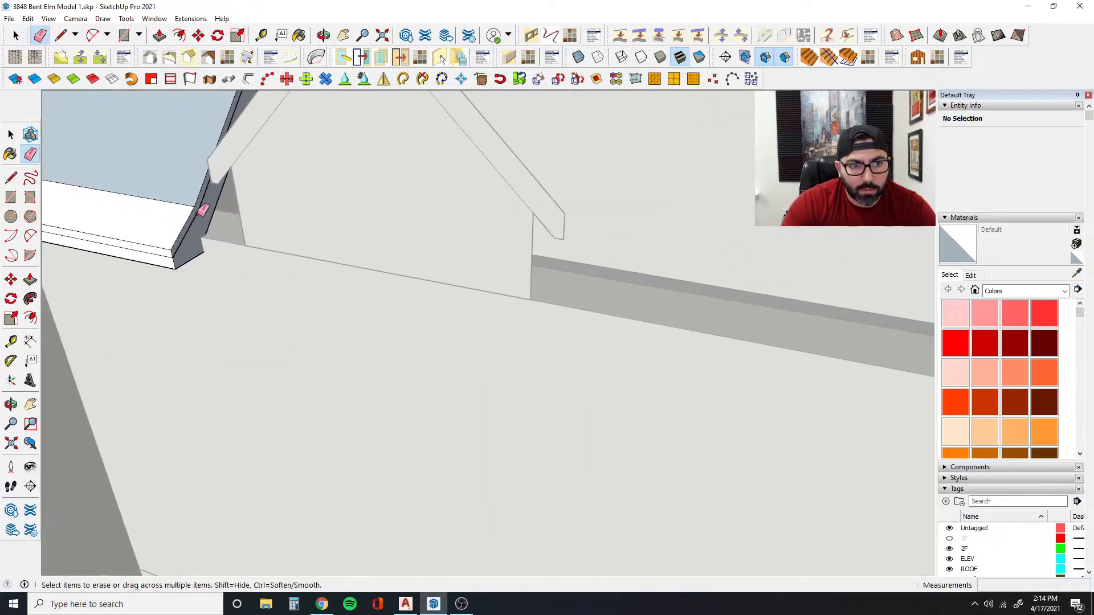
{"action": "left_click", "coordinate": [30, 279]}
{"action": "left_click", "coordinate": [206, 228]}
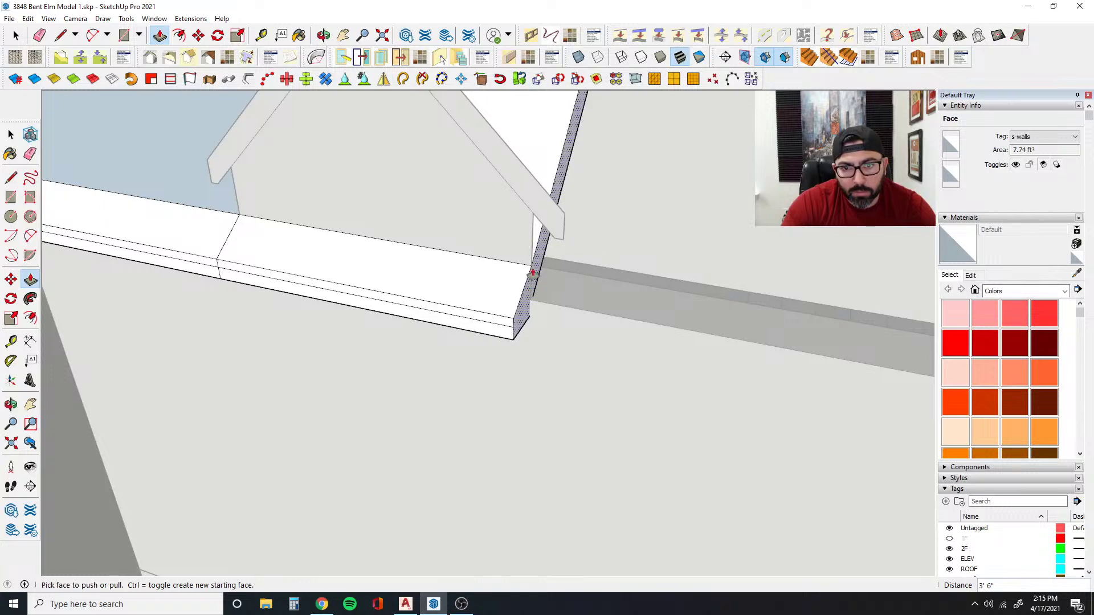
{"action": "middle_click_drag", "start_coordinate": [529, 305], "coordinate": [144, 201]}
{"action": "left_click", "coordinate": [411, 275]}
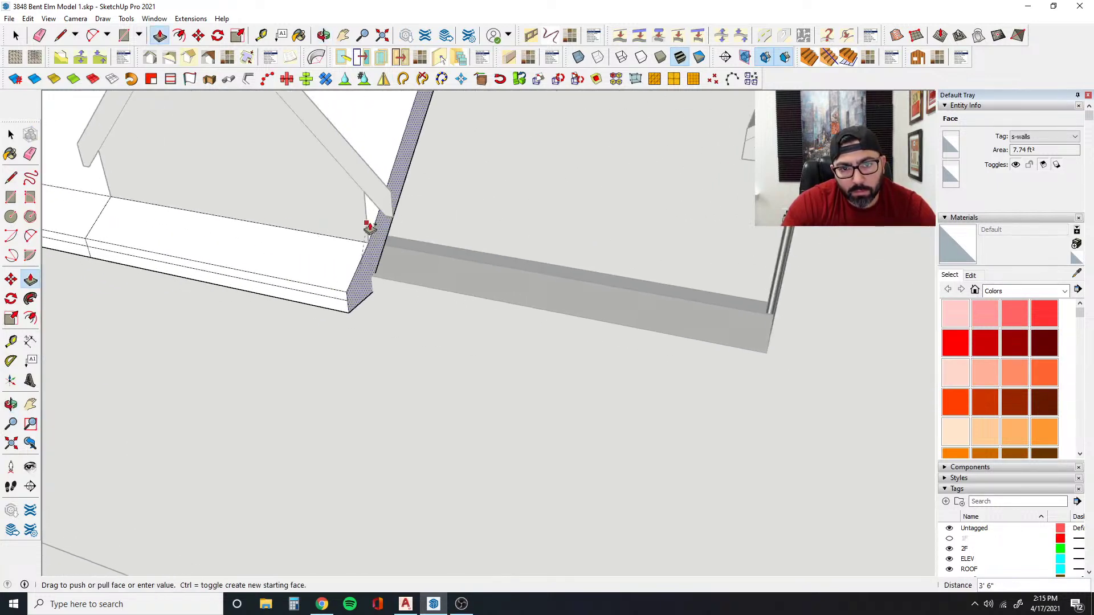
{"action": "left_click", "coordinate": [369, 228]}
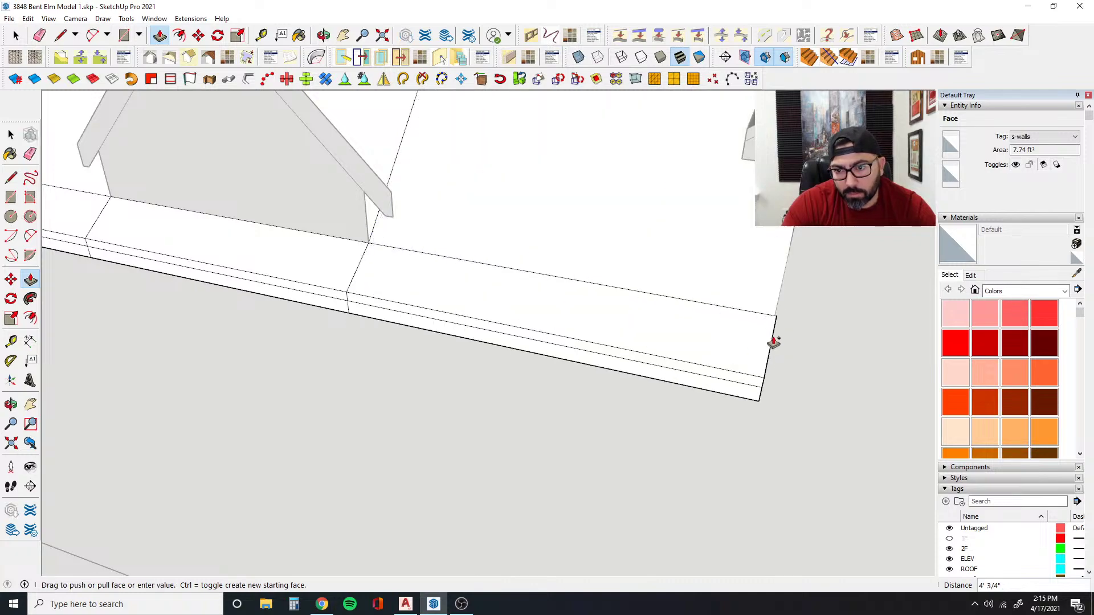
{"action": "left_click", "coordinate": [789, 254]}
- Draw lines extending the ridge to the neighbouring roof slope and down both valleys, closing the front and back triangular faces
{"action": "middle_click_drag", "start_coordinate": [789, 254], "coordinate": [296, 427]}
{"action": "key", "text": "l"}
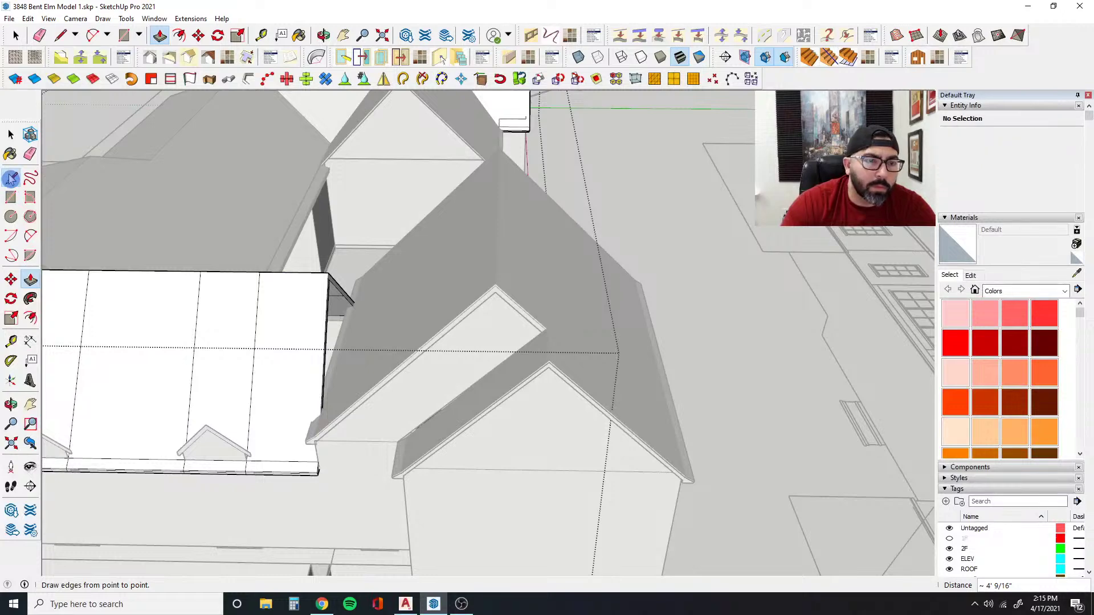
{"action": "scroll", "coordinate": [341, 294], "scroll_direction": "up", "scroll_amount": 2}
{"action": "left_click", "coordinate": [326, 276]}
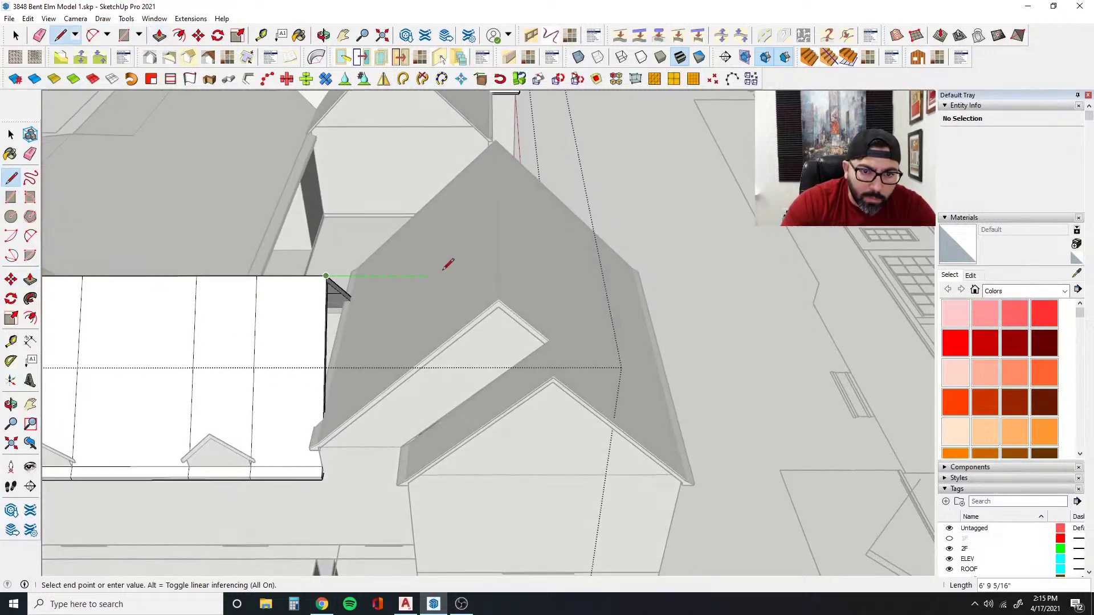
{"action": "scroll", "coordinate": [420, 398], "scroll_direction": "up", "scroll_amount": 5}
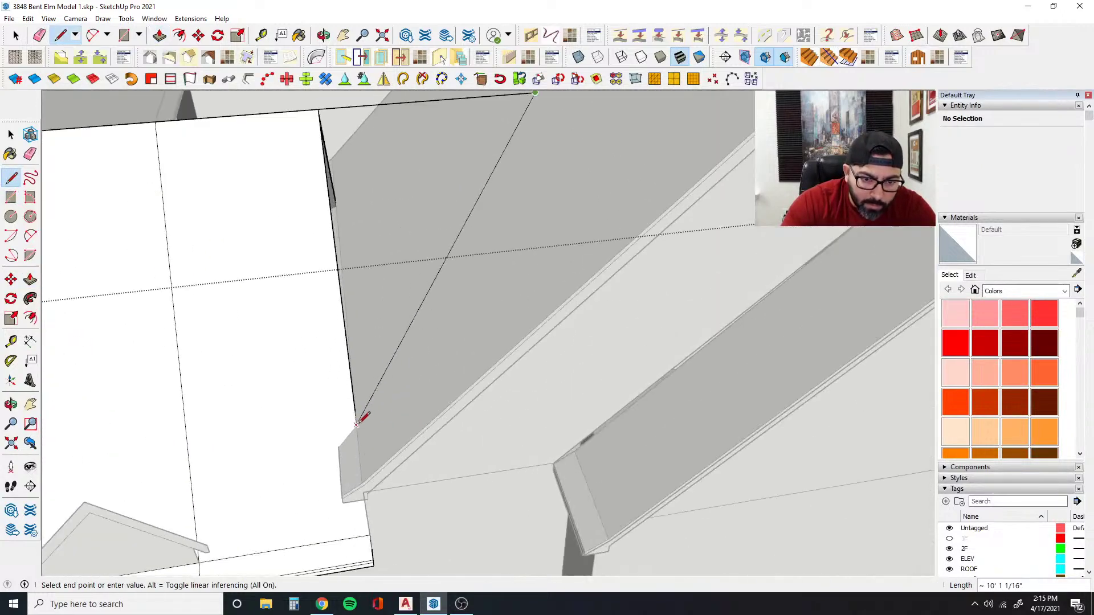
{"action": "key", "text": "Escape"}
{"action": "middle_click_drag", "start_coordinate": [362, 415], "coordinate": [461, 365]}
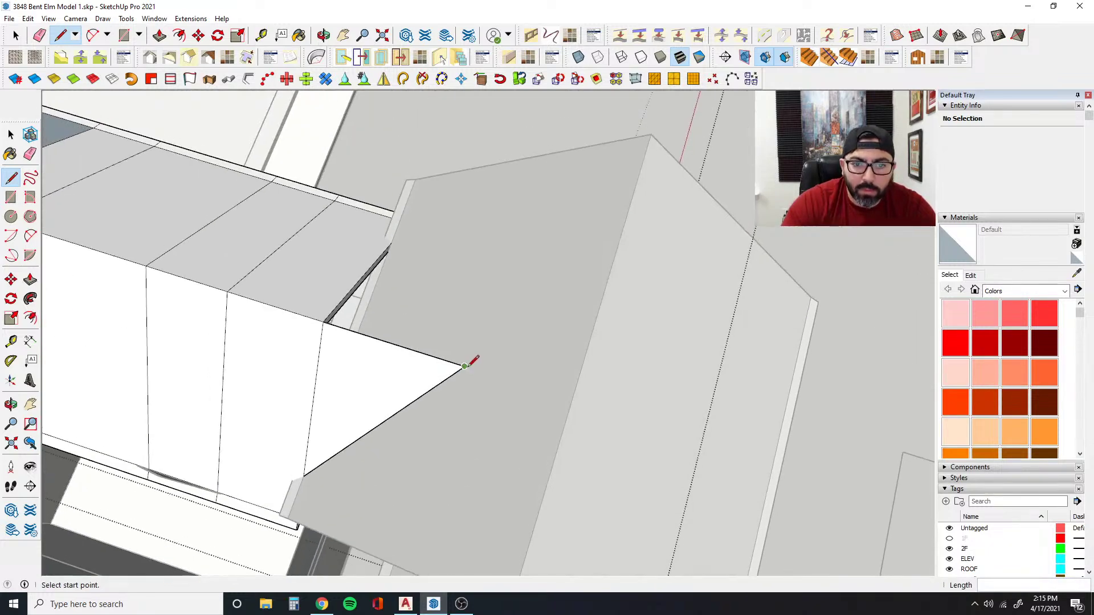
{"action": "scroll", "coordinate": [365, 278], "scroll_direction": "up", "scroll_amount": 1}
{"action": "left_click", "coordinate": [393, 240]}
- Try to erase the seam lines across the wing roof's back slope
{"action": "left_click", "coordinate": [30, 155]}
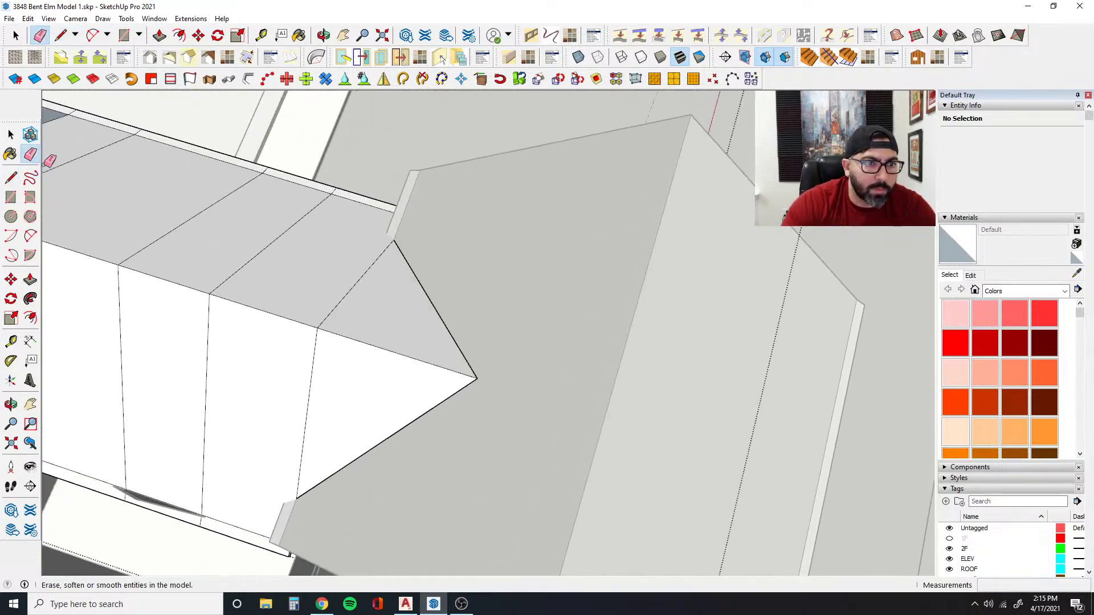
{"action": "left_click_drag", "start_coordinate": [182, 237], "coordinate": [111, 275]}
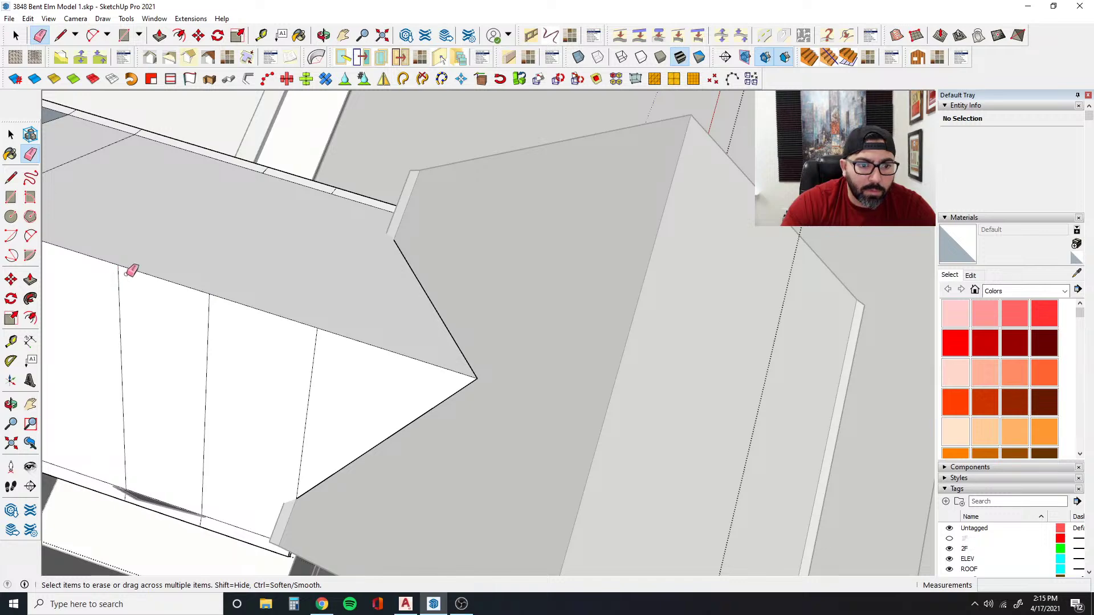
{"action": "mouse_move", "coordinate": [132, 271]}
{"action": "middle_mouse_down"}
{"action": "mouse_move", "coordinate": [576, 288]}
{"action": "mouse_move", "coordinate": [604, 274]}
{"action": "middle_mouse_up"}
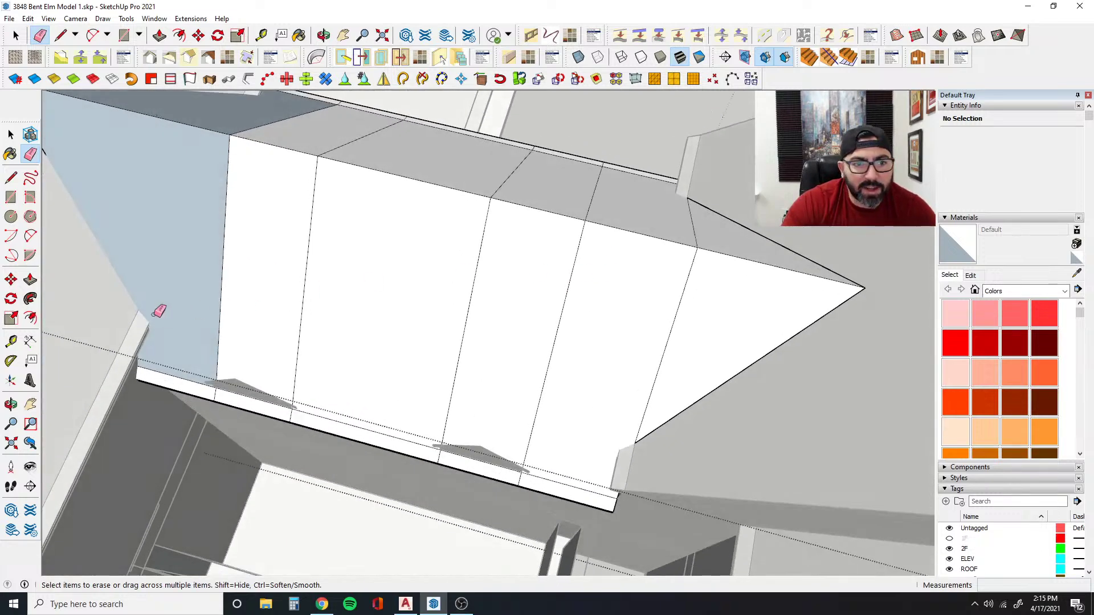
- Open the first dormer group and extrude its roof trim and gable face back about 3' 6" into the wing roof
{"action": "left_click", "coordinate": [11, 135]}
{"action": "middle_click_drag", "start_coordinate": [231, 382], "coordinate": [257, 257]}
{"action": "scroll", "coordinate": [241, 405], "scroll_direction": "up", "scroll_amount": 3}
{"action": "triple_click", "coordinate": [241, 406]}
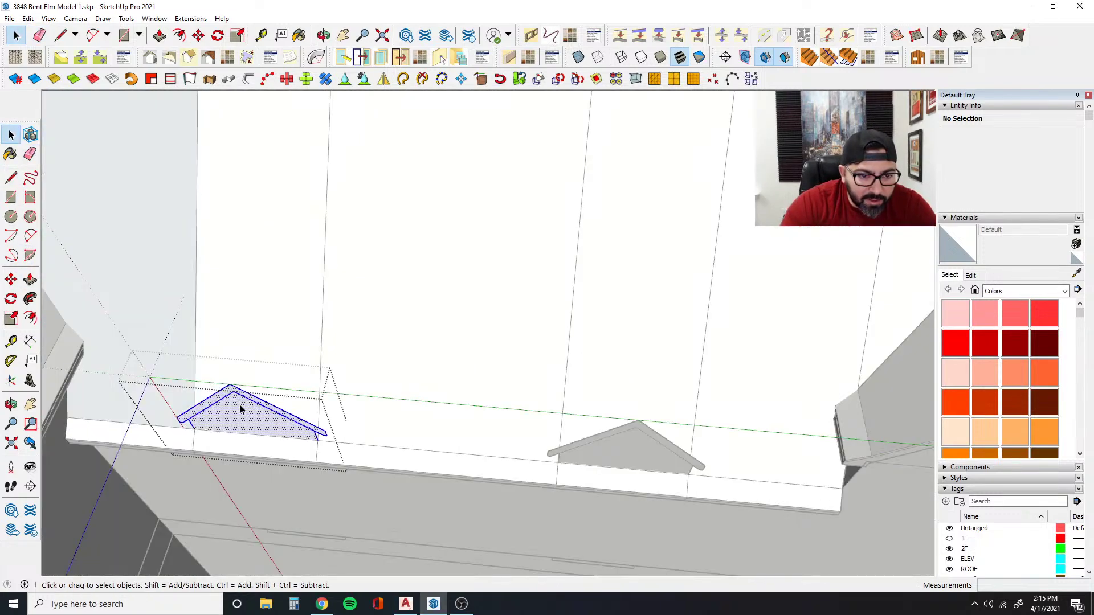
{"action": "left_click", "coordinate": [30, 279]}
{"action": "left_click", "coordinate": [236, 392]}
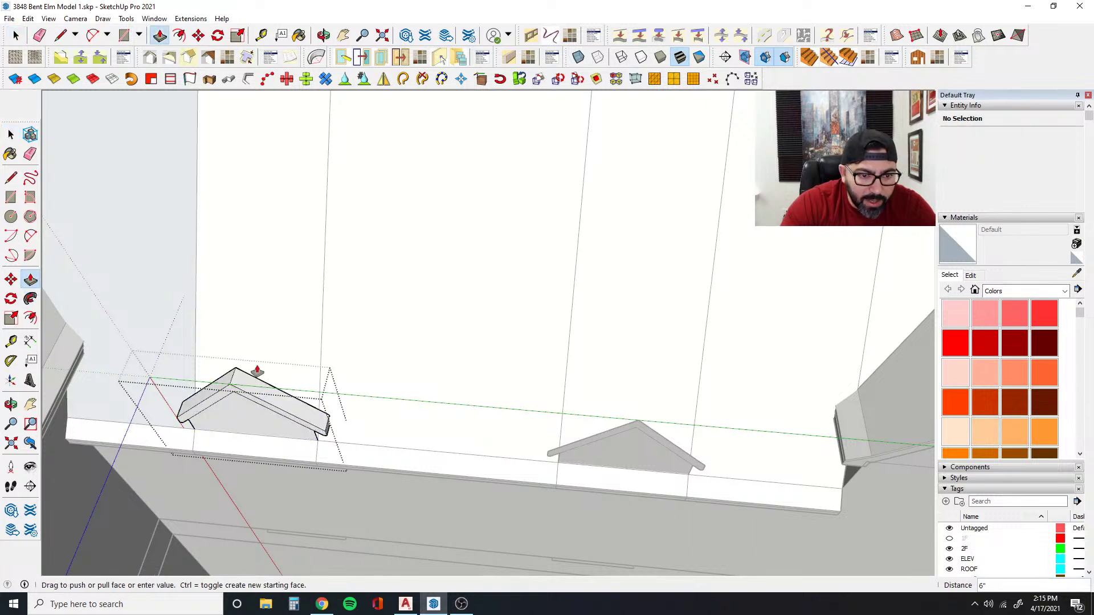
{"action": "left_click", "coordinate": [295, 297]}
{"action": "left_click", "coordinate": [246, 416]}
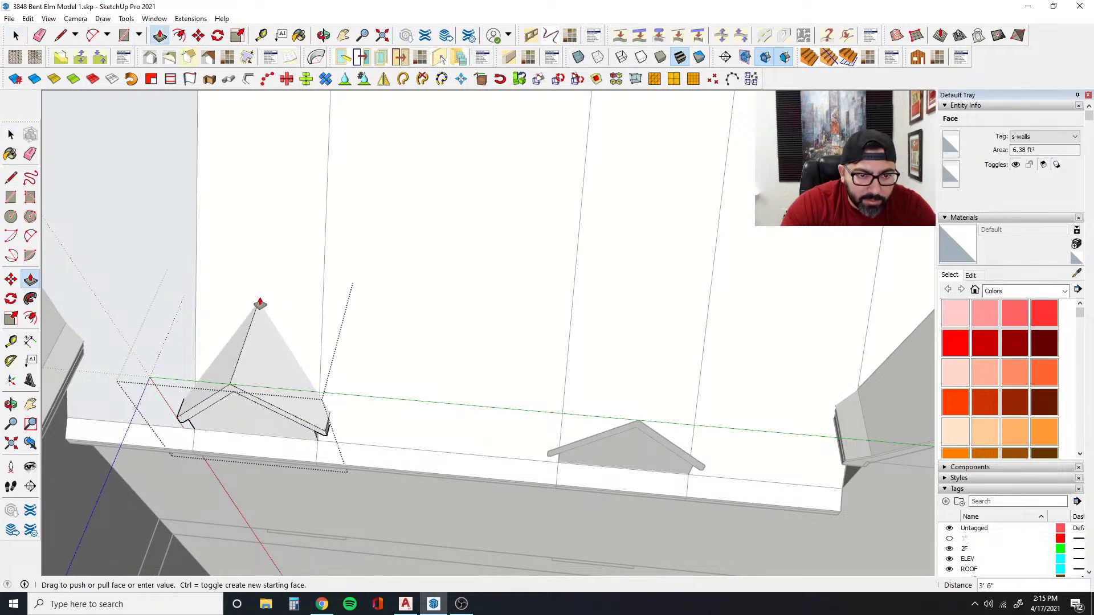
{"action": "left_click", "coordinate": [259, 304]}
- Open the second dormer group and extrude its roof trim and gable face back about 3' 5 5/16" into the wing roof
{"action": "left_click", "coordinate": [10, 134]}
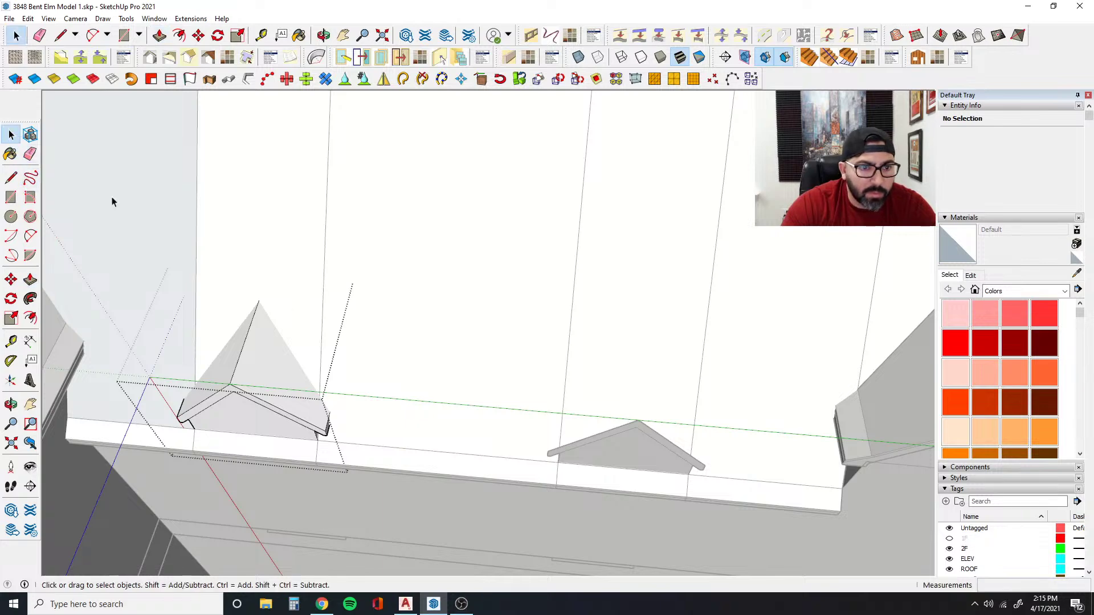
{"action": "double_click", "coordinate": [597, 455]}
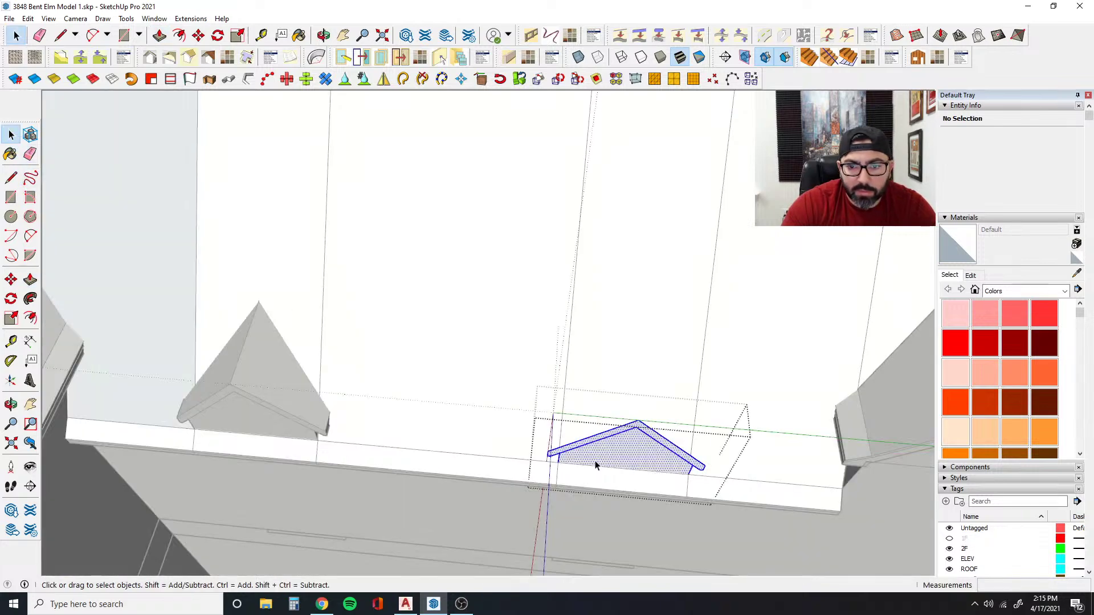
{"action": "left_click", "coordinate": [31, 281]}
{"action": "left_click_drag", "start_coordinate": [620, 433], "coordinate": [595, 326]}
{"action": "left_click_drag", "start_coordinate": [621, 454], "coordinate": [611, 346]}
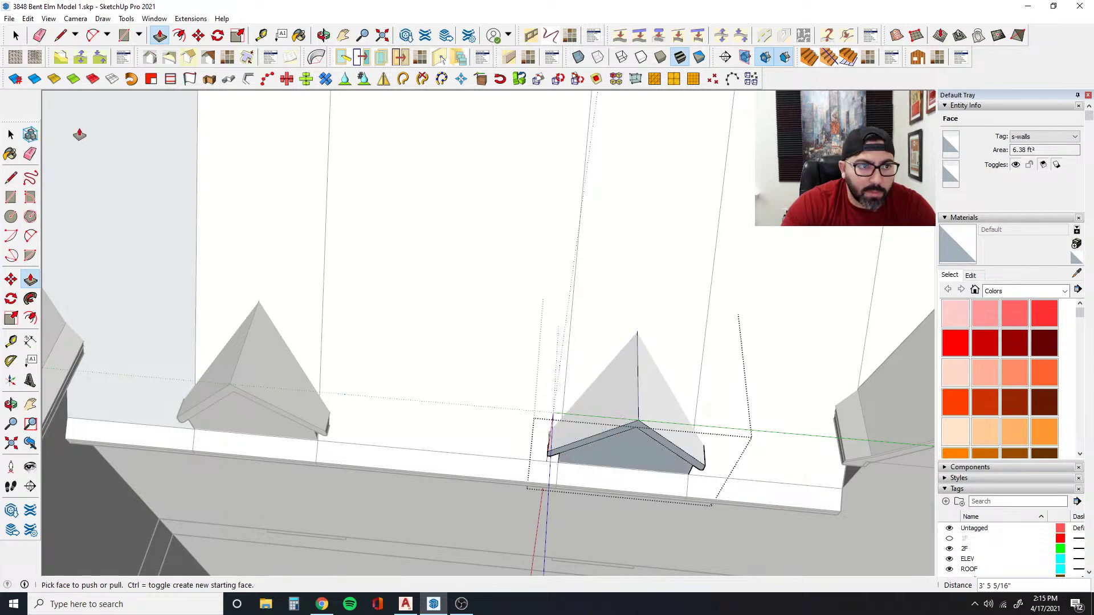
- Cut all of the second dormer's geometry and paste it in place inside the wing roof's group
{"action": "left_click", "coordinate": [11, 133]}
{"action": "middle_click_drag", "start_coordinate": [358, 335], "coordinate": [402, 340]}
{"action": "scroll", "coordinate": [453, 337], "scroll_direction": "down", "scroll_amount": 2}
{"action": "left_click_drag", "start_coordinate": [463, 478], "coordinate": [463, 478]}
{"action": "scroll", "coordinate": [524, 444], "scroll_direction": "down", "scroll_amount": 1}
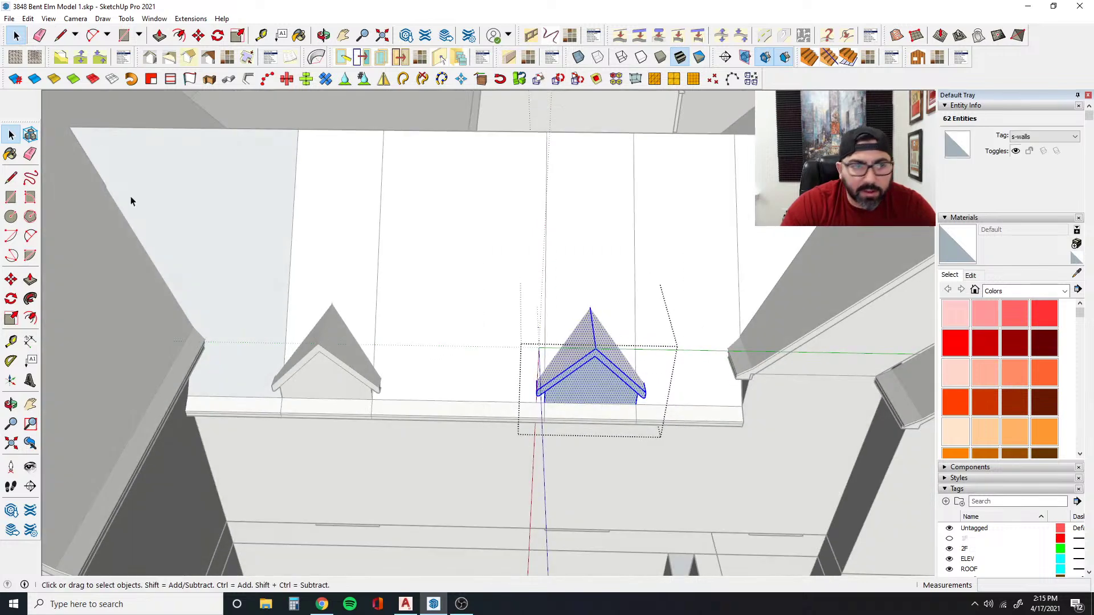
{"action": "left_click", "coordinate": [27, 18]}
{"action": "left_click", "coordinate": [45, 58]}
{"action": "left_click", "coordinate": [523, 312]}
{"action": "triple_click", "coordinate": [523, 311]}
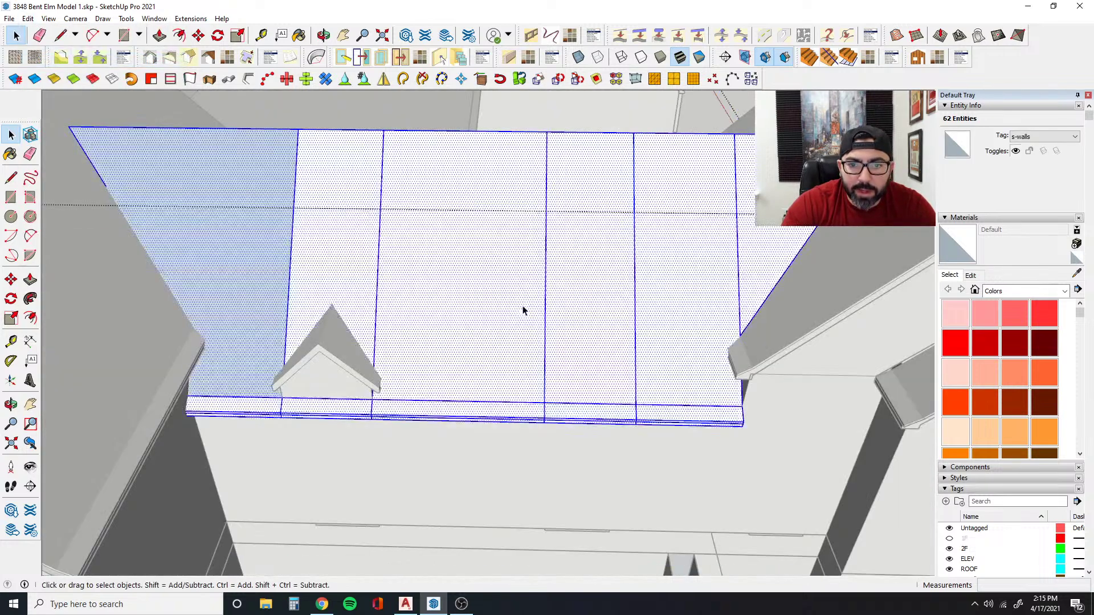
{"action": "left_click", "coordinate": [28, 18]}
{"action": "left_click", "coordinate": [85, 101]}
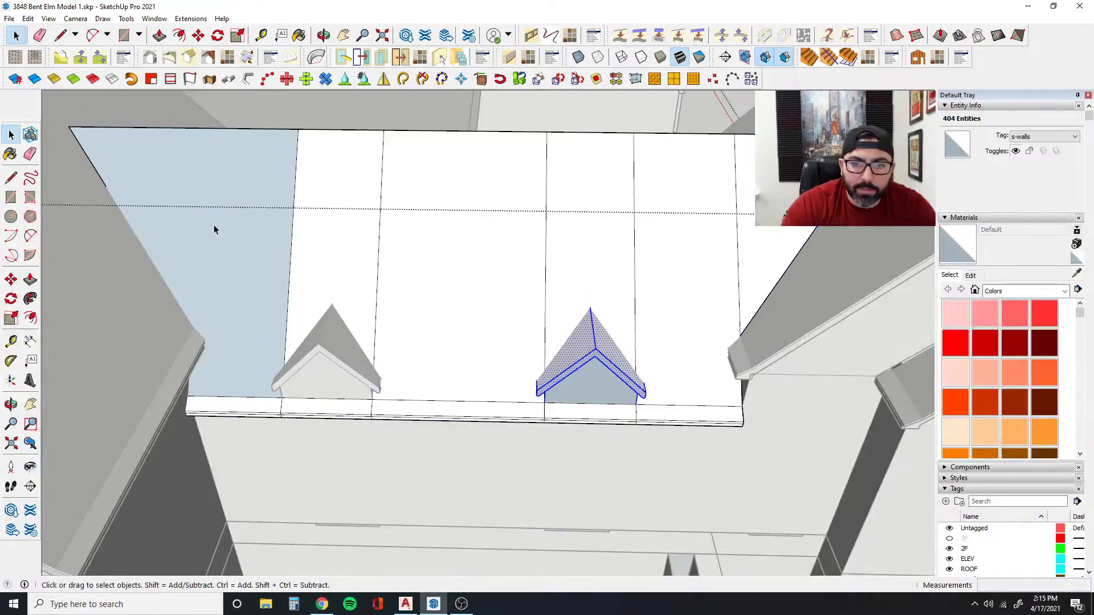
- Select the second dormer together with the connected wing roof geometry and intersect their faces
{"action": "left_click_drag", "start_coordinate": [494, 484], "coordinate": [494, 484]}
{"action": "right_click", "coordinate": [567, 397]}
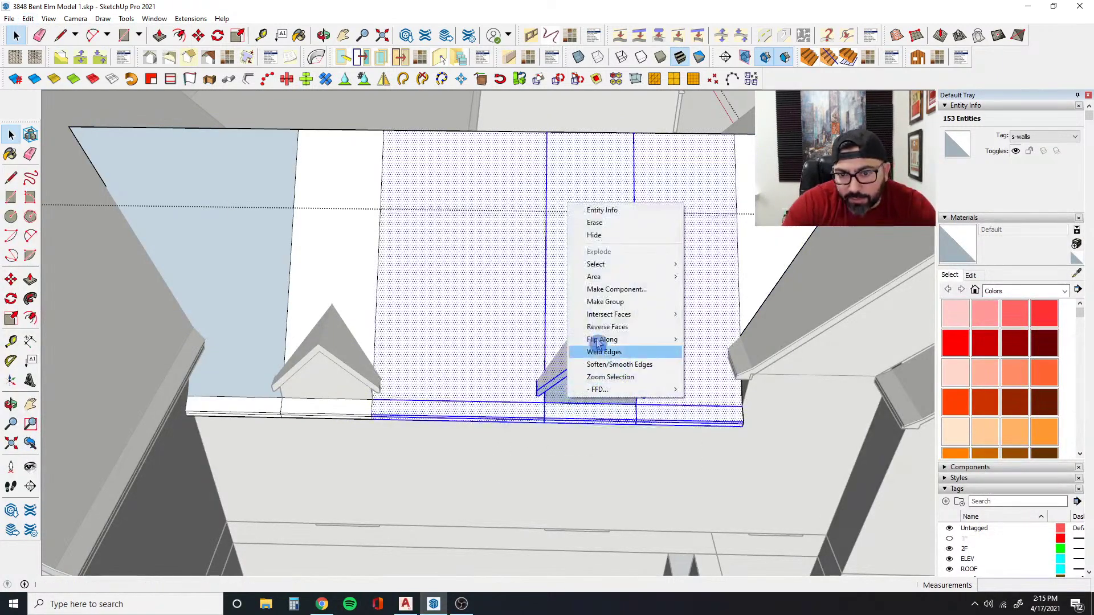
{"action": "mouse_move", "coordinate": [606, 317]}
{"action": "left_click", "coordinate": [714, 329]}
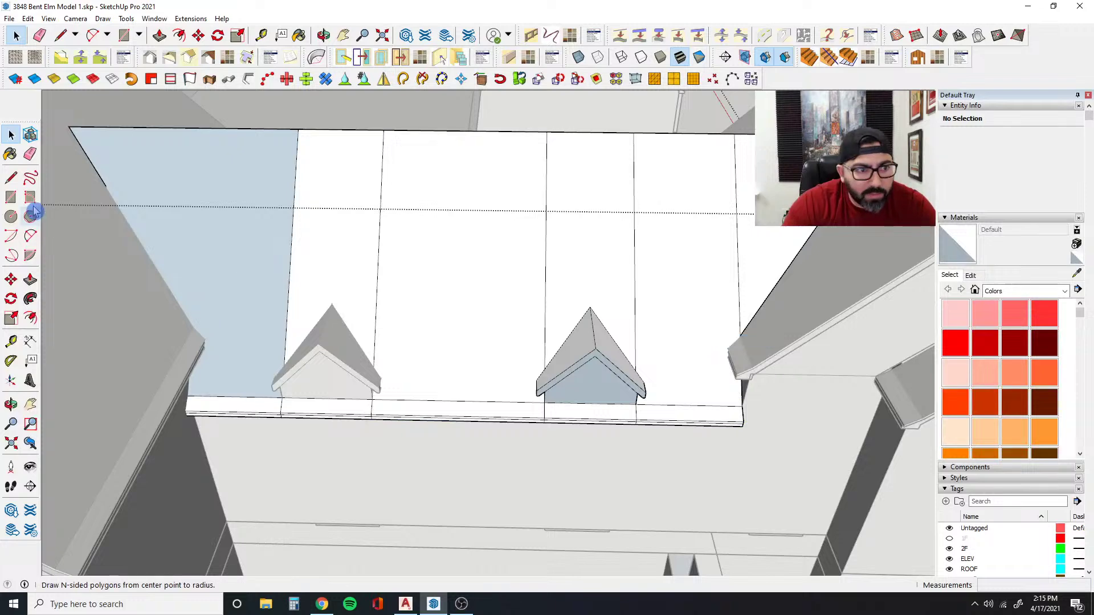
- Erase the eave segments that run across the front of the second dormer
{"action": "left_click", "coordinate": [31, 157]}
{"action": "scroll", "coordinate": [598, 399], "scroll_direction": "up", "scroll_amount": 4}
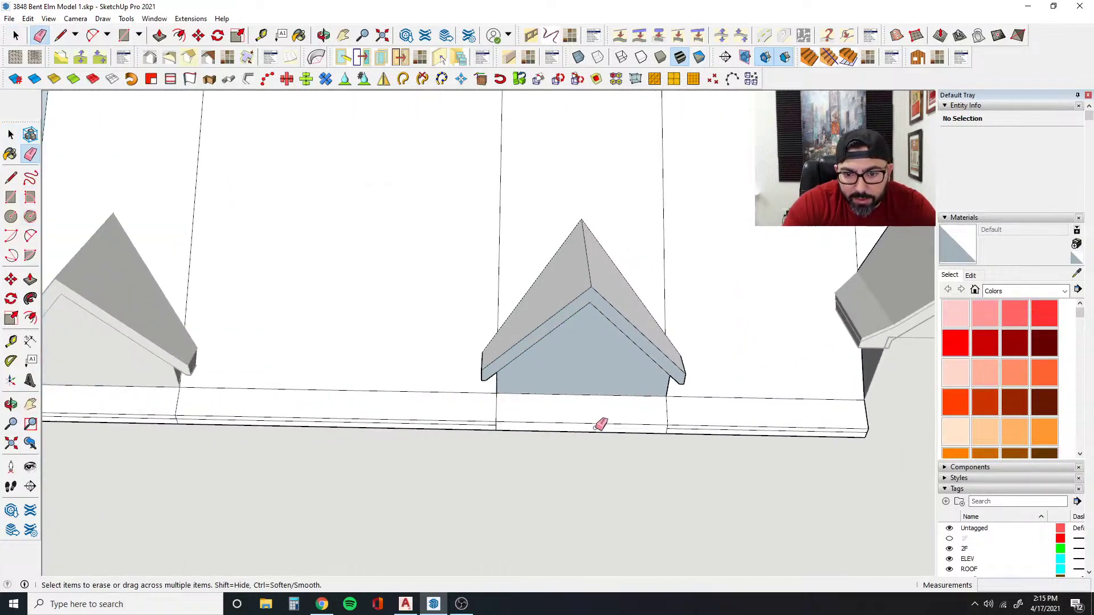
{"action": "left_click", "coordinate": [596, 425]}
{"action": "left_click", "coordinate": [599, 433]}
{"action": "middle_click_drag", "start_coordinate": [605, 433], "coordinate": [517, 363]}
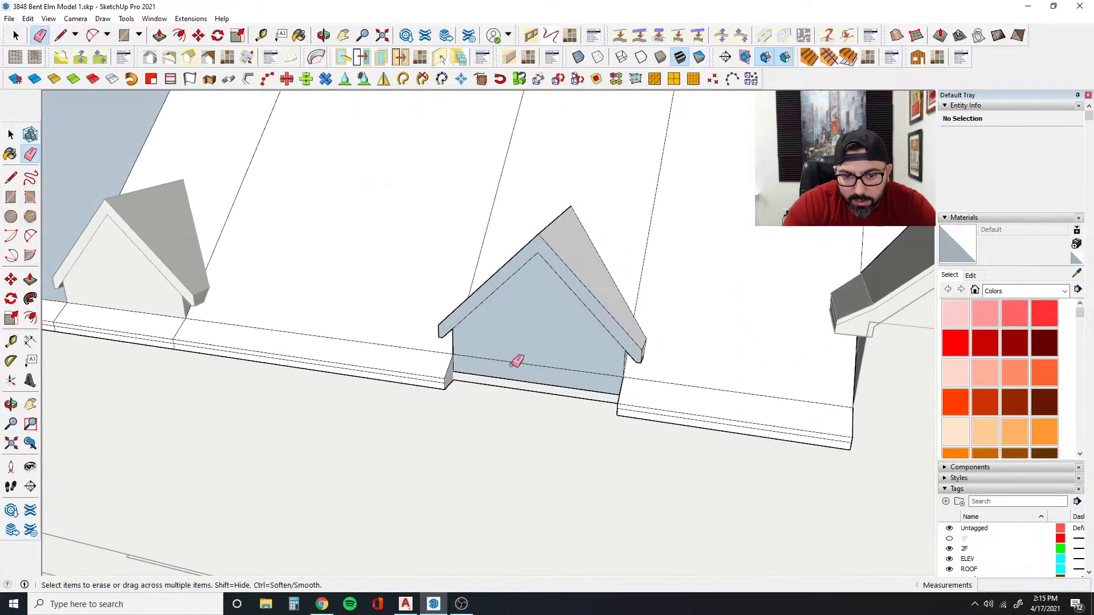
{"action": "scroll", "coordinate": [519, 363], "scroll_direction": "up", "scroll_amount": 1}
{"action": "left_click", "coordinate": [521, 363]}
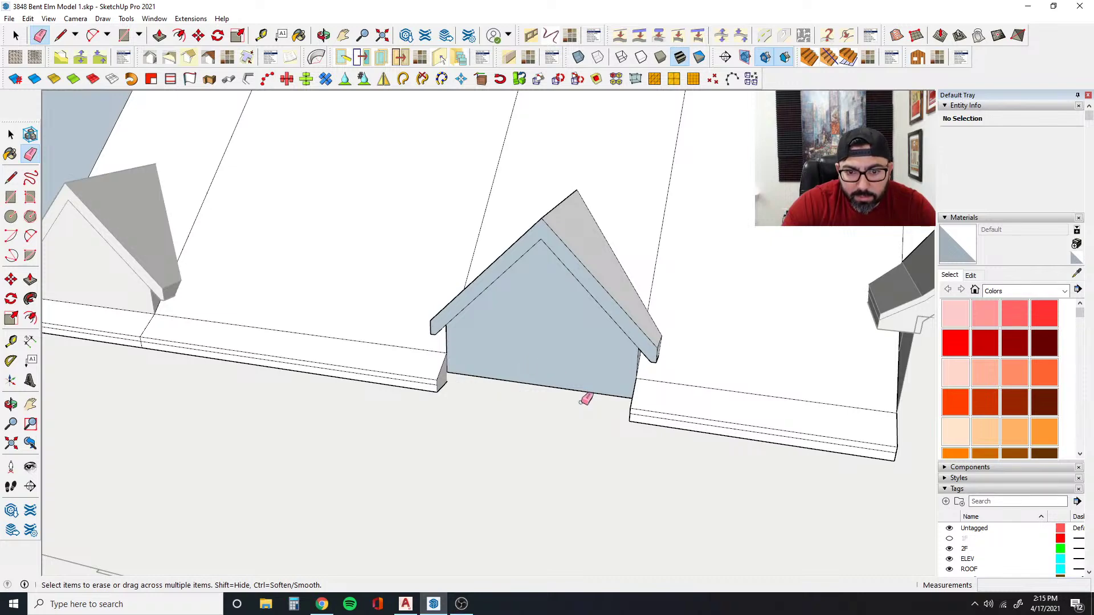
{"action": "mouse_move", "coordinate": [581, 402]}
{"action": "middle_mouse_down"}
{"action": "mouse_move", "coordinate": [440, 302]}
{"action": "mouse_move", "coordinate": [493, 341]}
{"action": "middle_mouse_up"}
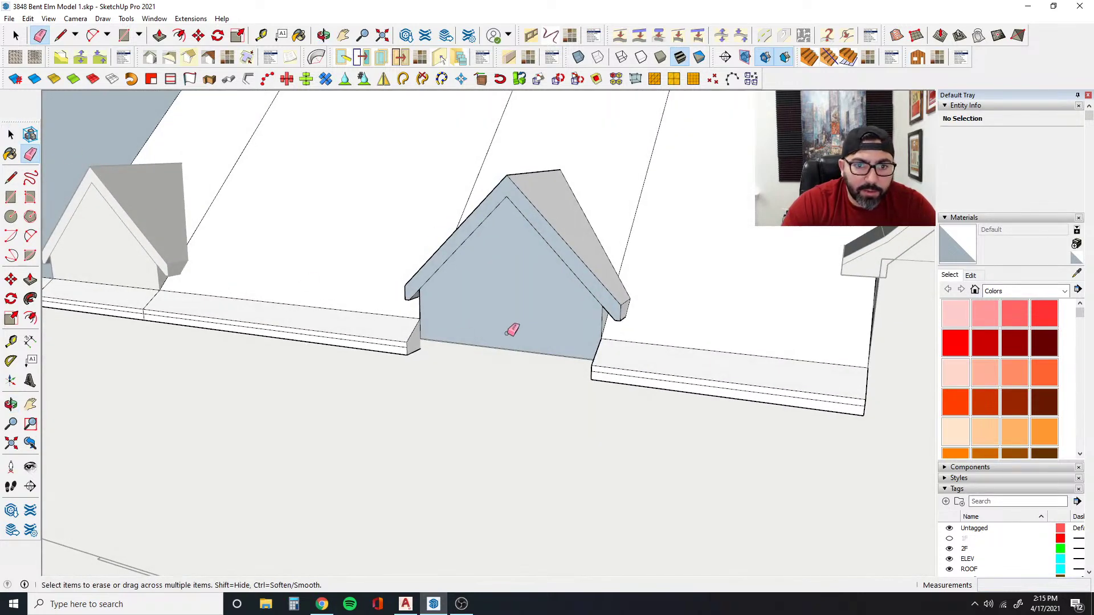
- Examine the second dormer's gable face and its bounding edges for leftover geometry
{"action": "left_click", "coordinate": [11, 134]}
{"action": "double_click", "coordinate": [563, 319]}
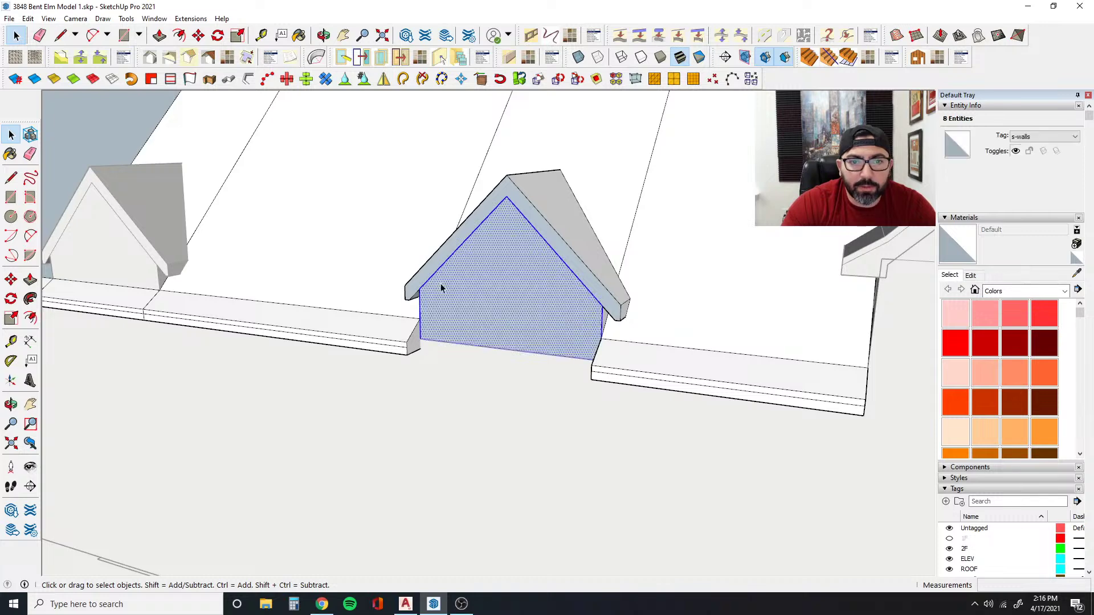
{"action": "left_click", "coordinate": [543, 392]}
{"action": "middle_click_drag", "start_coordinate": [544, 392], "coordinate": [609, 378]}
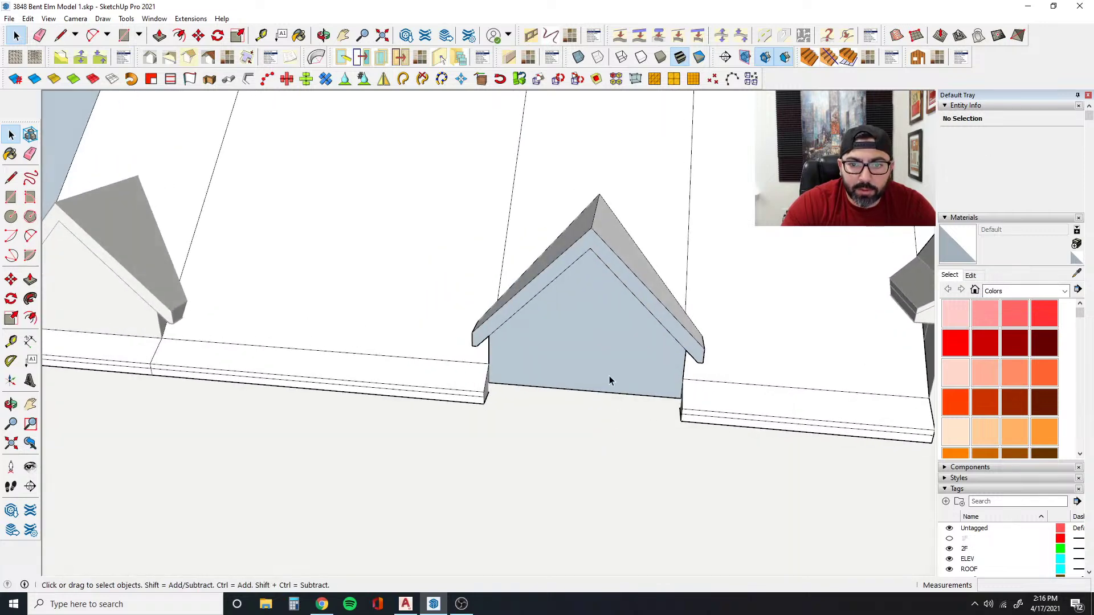
{"action": "double_click", "coordinate": [608, 368]}
{"action": "left_click", "coordinate": [552, 306]}
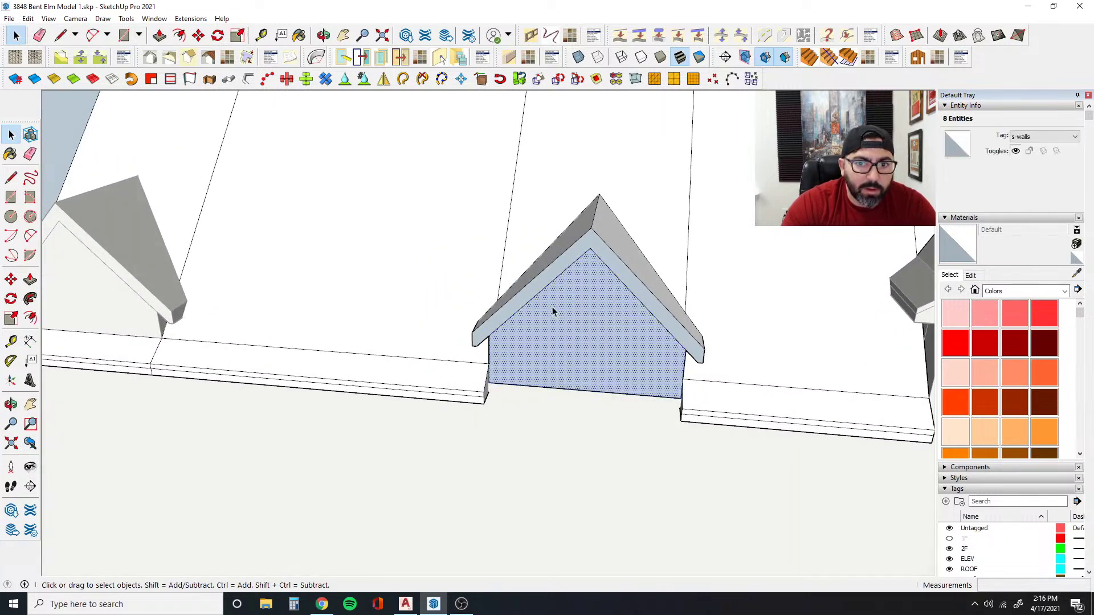
{"action": "left_click", "coordinate": [28, 18]}
{"action": "left_click", "coordinate": [580, 343]}
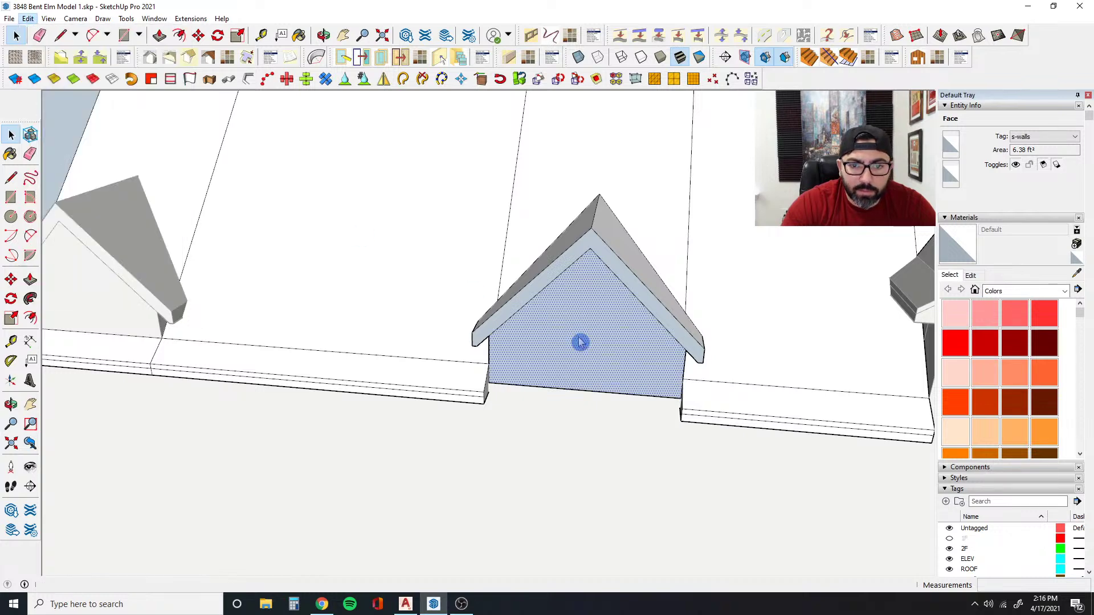
- Check which geometry belongs to the wing roof group and which to the wall group beneath the second dormer
{"action": "scroll", "coordinate": [560, 434], "scroll_direction": "down", "scroll_amount": 3}
{"action": "middle_click_drag", "start_coordinate": [588, 442], "coordinate": [420, 345]}
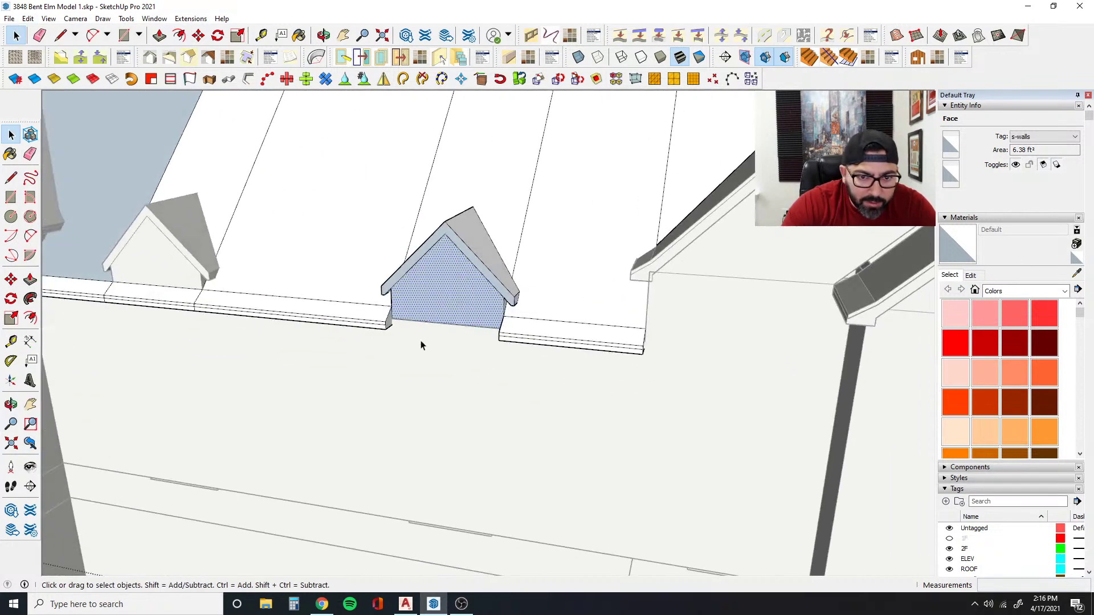
{"action": "triple_click", "coordinate": [434, 305]}
{"action": "middle_click_drag", "start_coordinate": [423, 401], "coordinate": [373, 370]}
{"action": "key", "text": "Escape"}
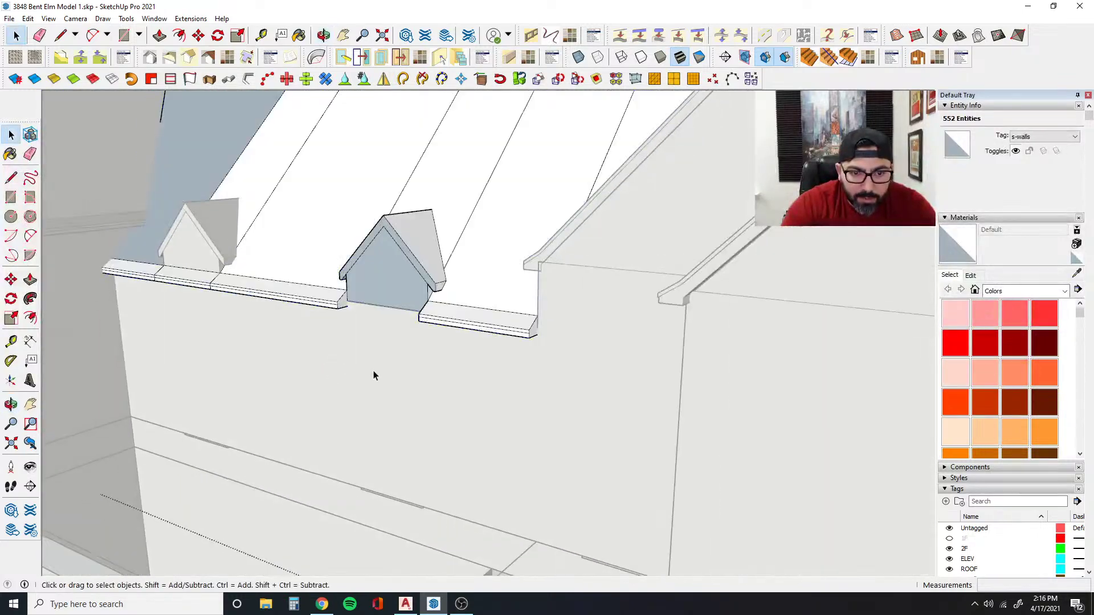
{"action": "triple_click", "coordinate": [412, 360]}
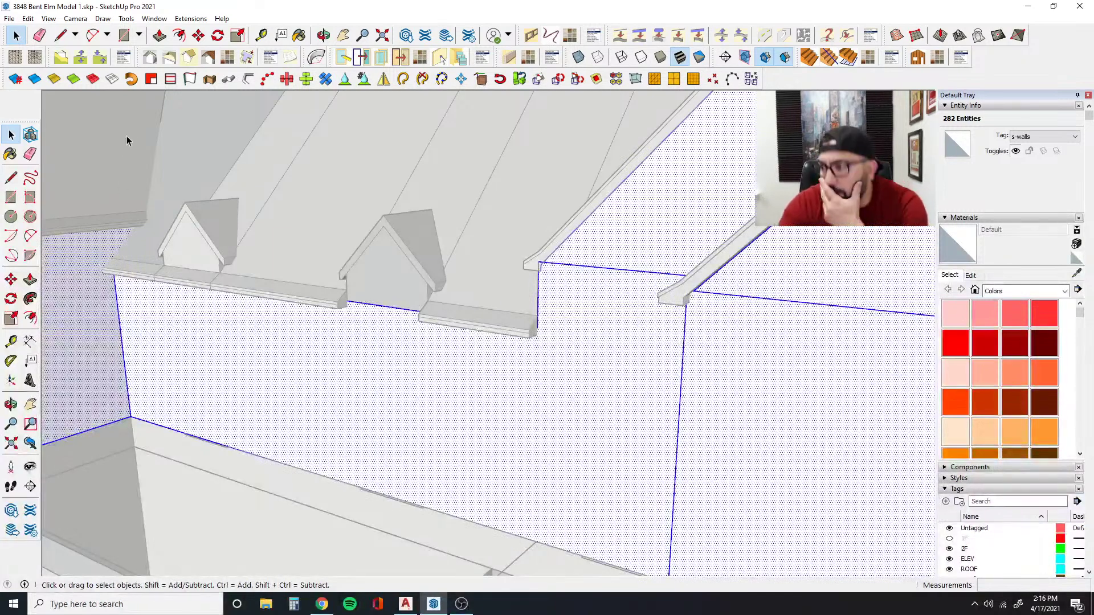
{"action": "scroll", "coordinate": [383, 297], "scroll_direction": "up", "scroll_amount": 3}
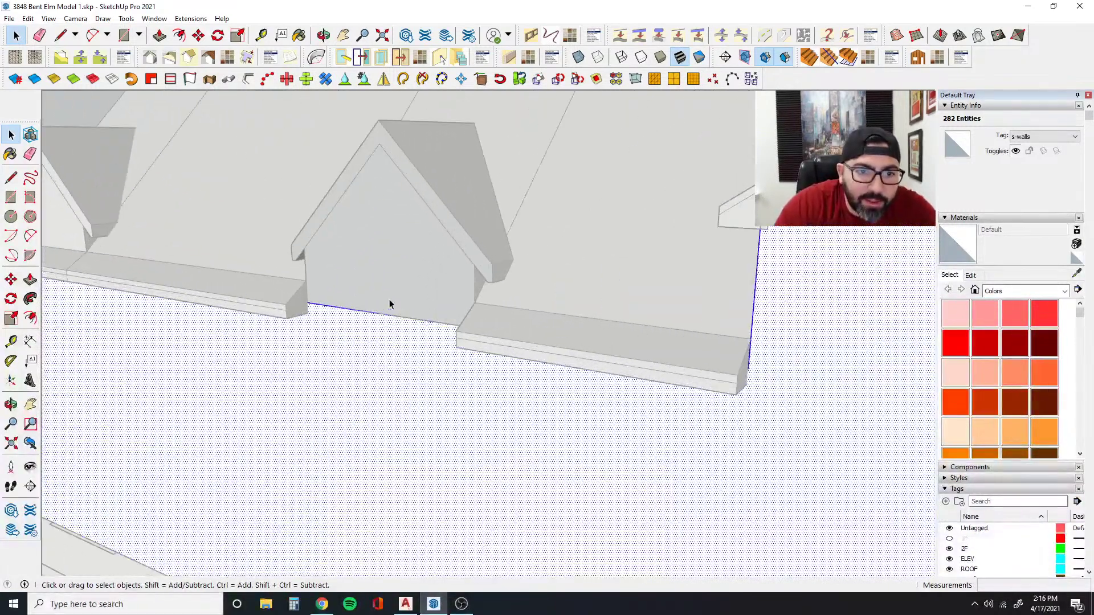
{"action": "left_click", "coordinate": [391, 304]}
{"action": "scroll", "coordinate": [391, 290], "scroll_direction": "down", "scroll_amount": 3}
{"action": "double_click", "coordinate": [388, 287]}
{"action": "left_click", "coordinate": [388, 287]}
{"action": "scroll", "coordinate": [387, 262], "scroll_direction": "up", "scroll_amount": 2}
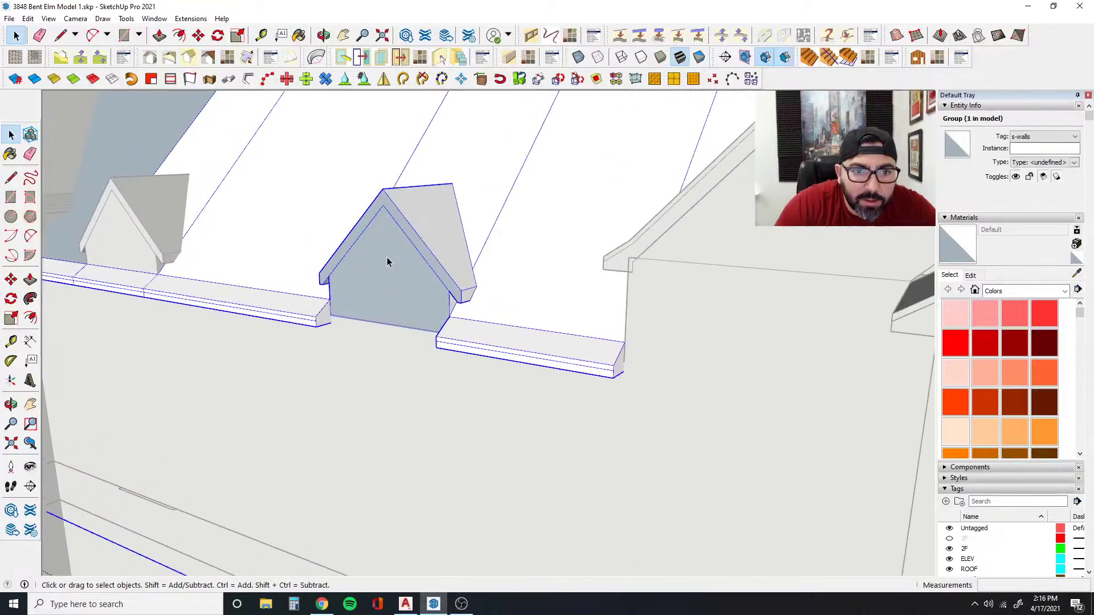
- Cut all of the first dormer's geometry and paste it in place inside the wing roof's group
{"action": "middle_click_drag", "start_coordinate": [144, 269], "coordinate": [405, 283]}
{"action": "triple_click", "coordinate": [352, 286]}
{"action": "left_click", "coordinate": [28, 19]}
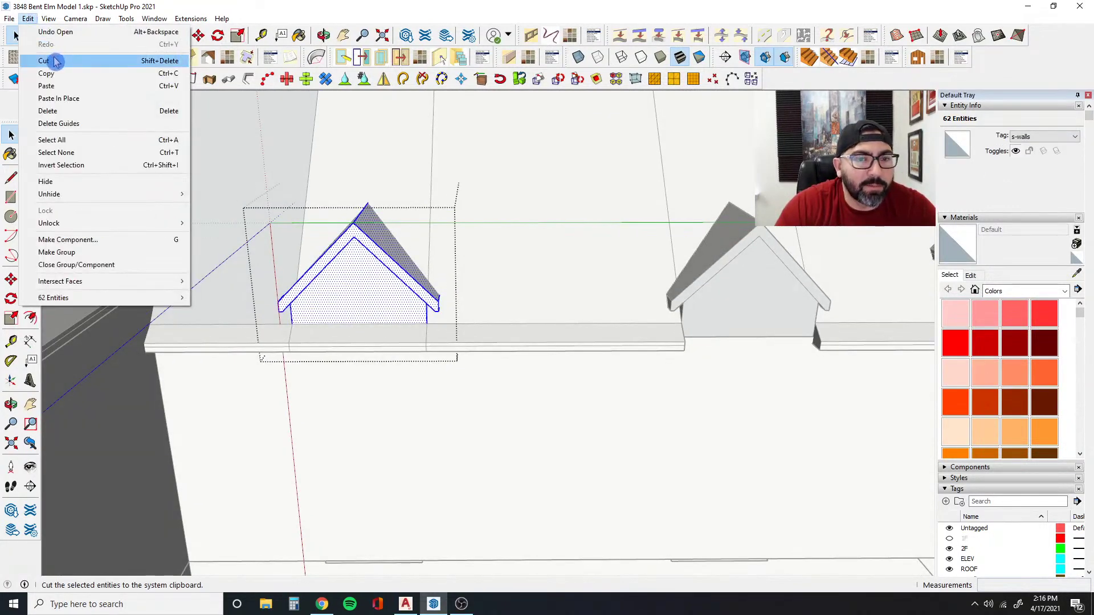
{"action": "left_click", "coordinate": [53, 57]}
{"action": "key", "text": "ctrl+a"}
{"action": "left_click", "coordinate": [28, 18]}
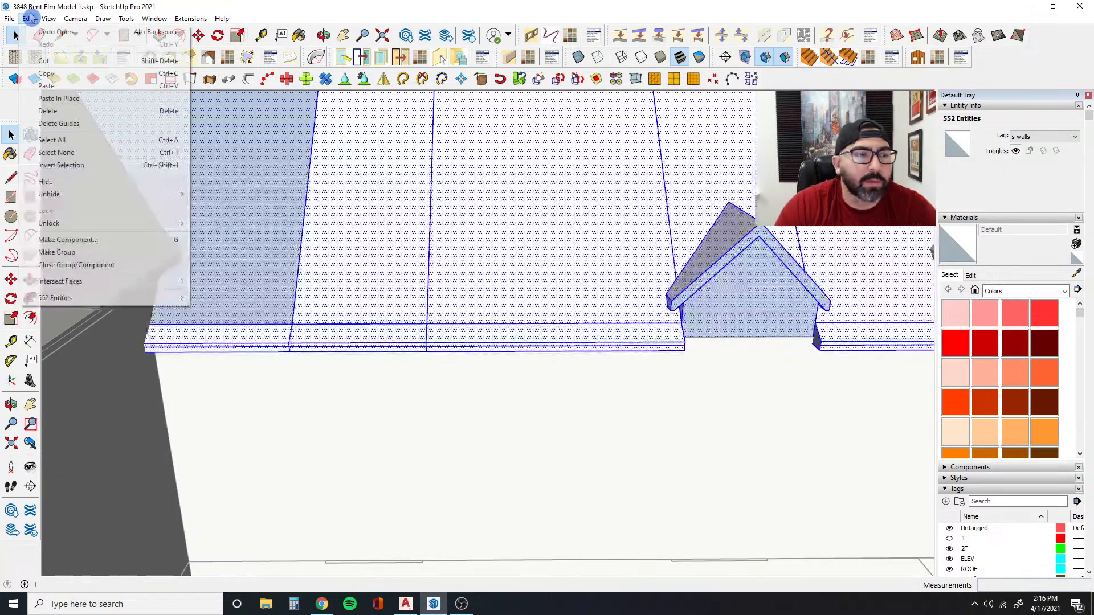
{"action": "left_click", "coordinate": [73, 97]}
{"action": "middle_click_drag", "start_coordinate": [399, 268], "coordinate": [496, 285]}
- Intersect the faces of the first dormer and the connected wing roof with the selection
{"action": "triple_click", "coordinate": [398, 374]}
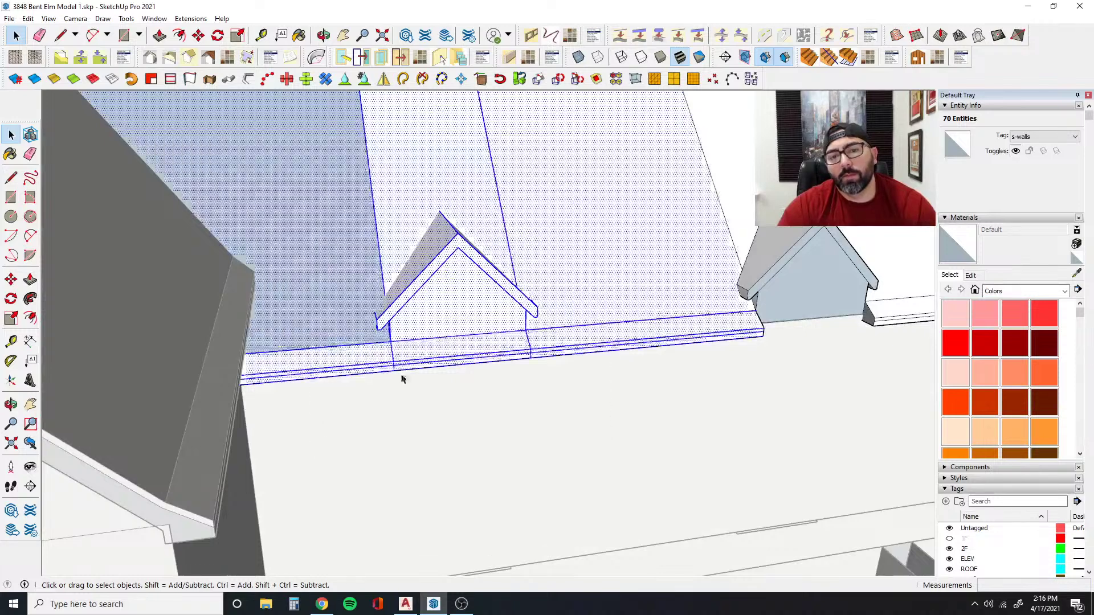
{"action": "right_click", "coordinate": [423, 304]}
{"action": "mouse_move", "coordinate": [495, 413]}
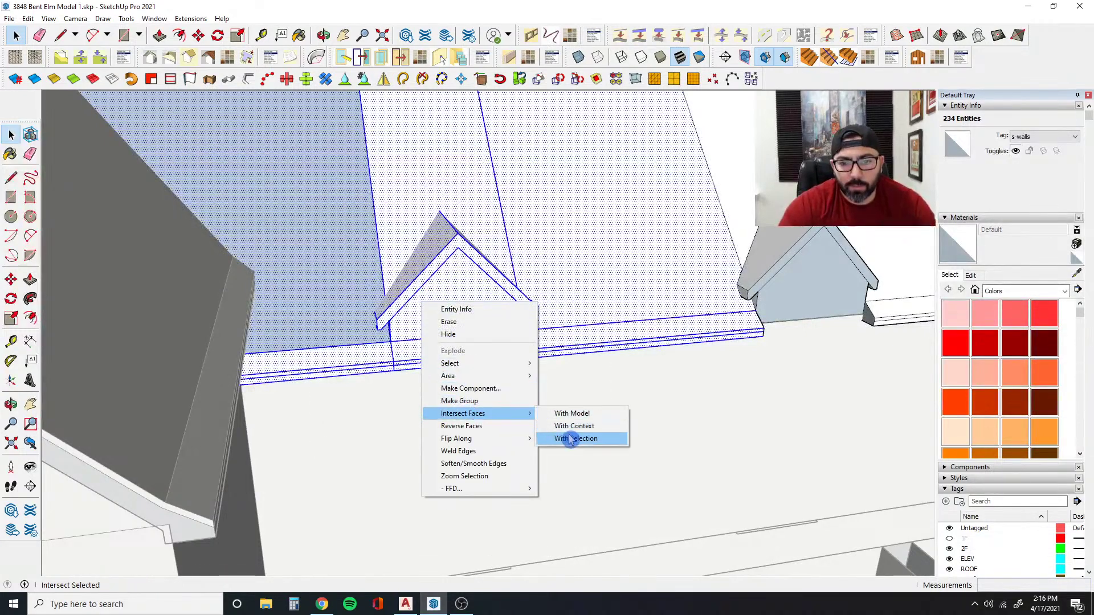
{"action": "left_click", "coordinate": [591, 439]}
- Erase the eave segments that run across the front of the first dormer
{"action": "mouse_move", "coordinate": [452, 395]}
{"action": "middle_mouse_down"}
{"action": "mouse_move", "coordinate": [433, 393]}
{"action": "mouse_move", "coordinate": [458, 421]}
{"action": "middle_mouse_up"}
{"action": "left_click", "coordinate": [25, 156]}
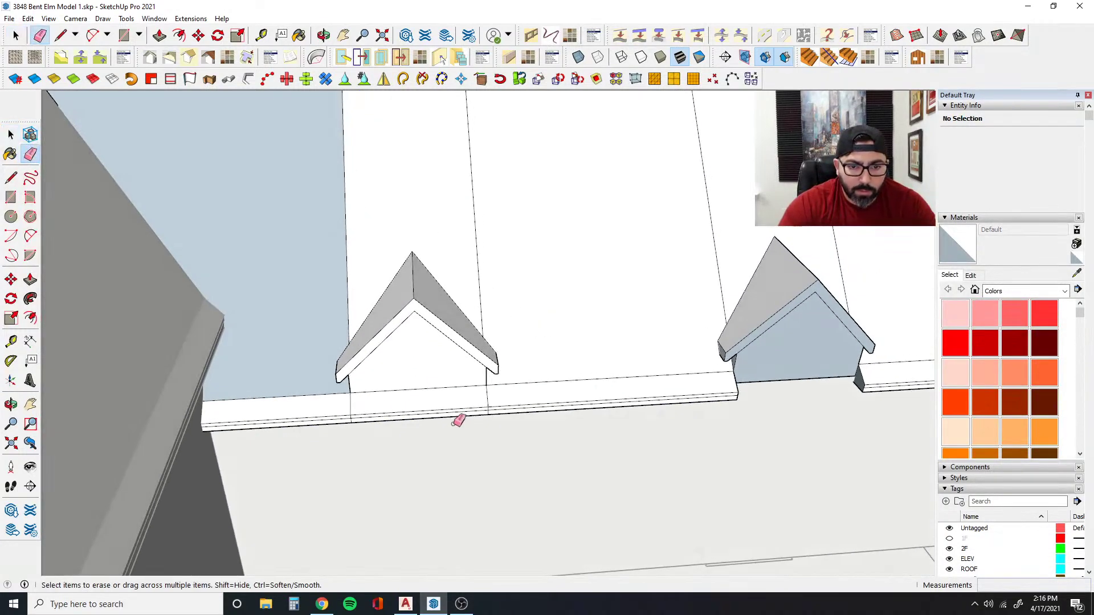
{"action": "left_click", "coordinate": [453, 404]}
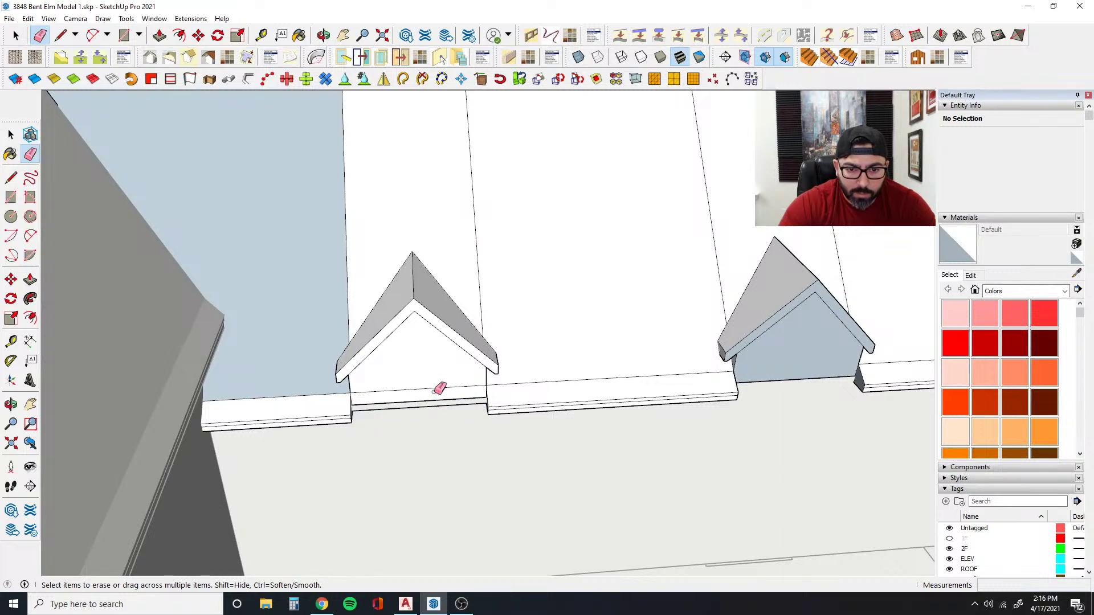
{"action": "middle_click_drag", "start_coordinate": [448, 393], "coordinate": [251, 252]}
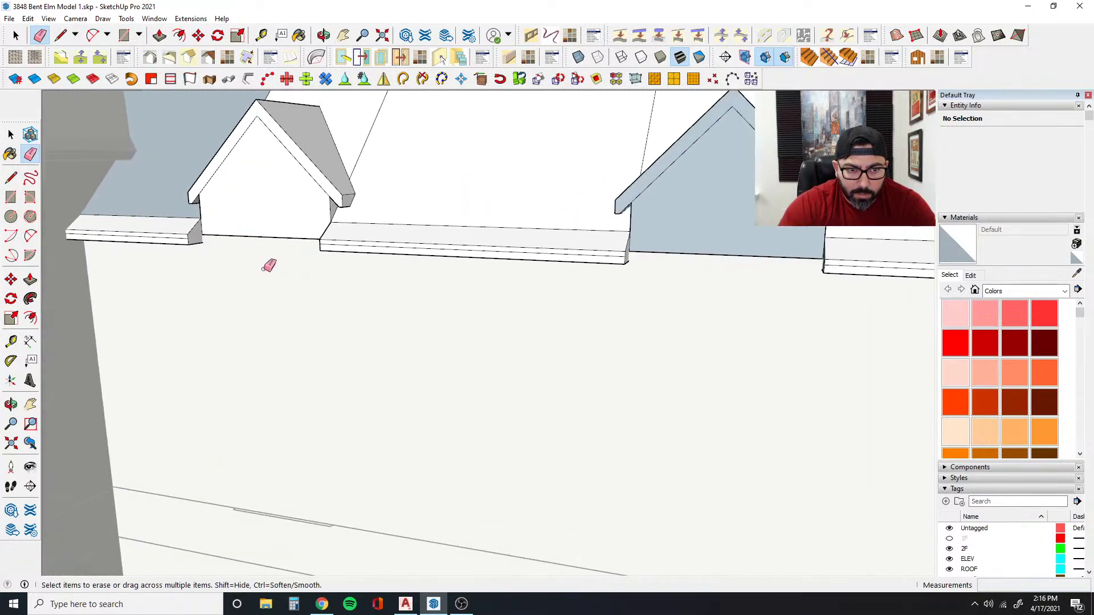
- Push/Pull the gable trim faces of the first and second dormers outward 6"
{"action": "left_click", "coordinate": [30, 279]}
{"action": "middle_click_drag", "start_coordinate": [273, 215], "coordinate": [251, 176]}
{"action": "left_click", "coordinate": [251, 176]}
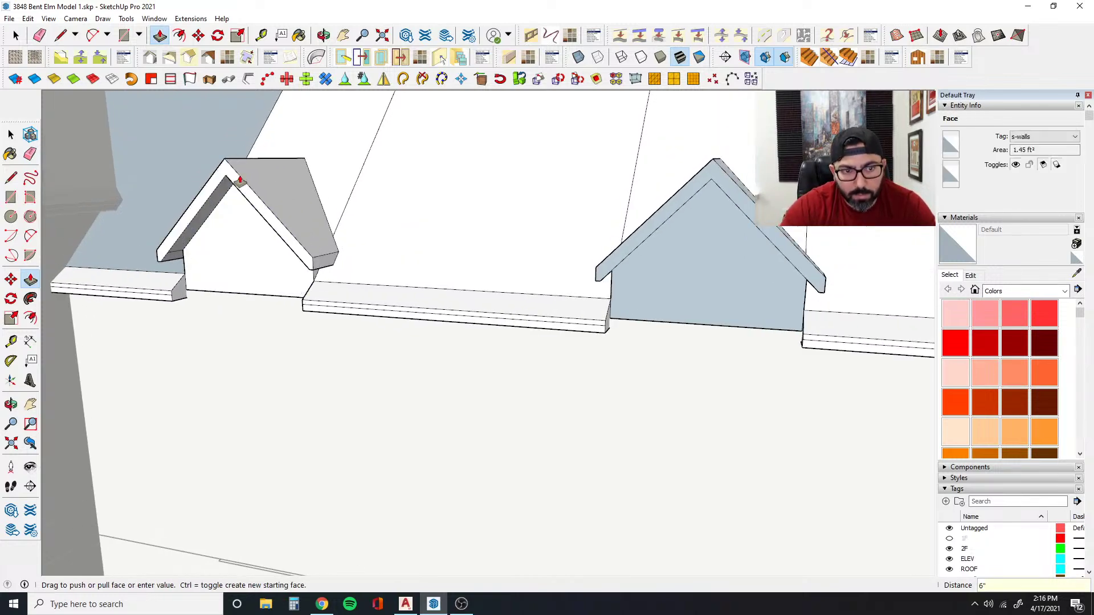
{"action": "left_click", "coordinate": [244, 176]}
{"action": "left_click", "coordinate": [703, 176]}
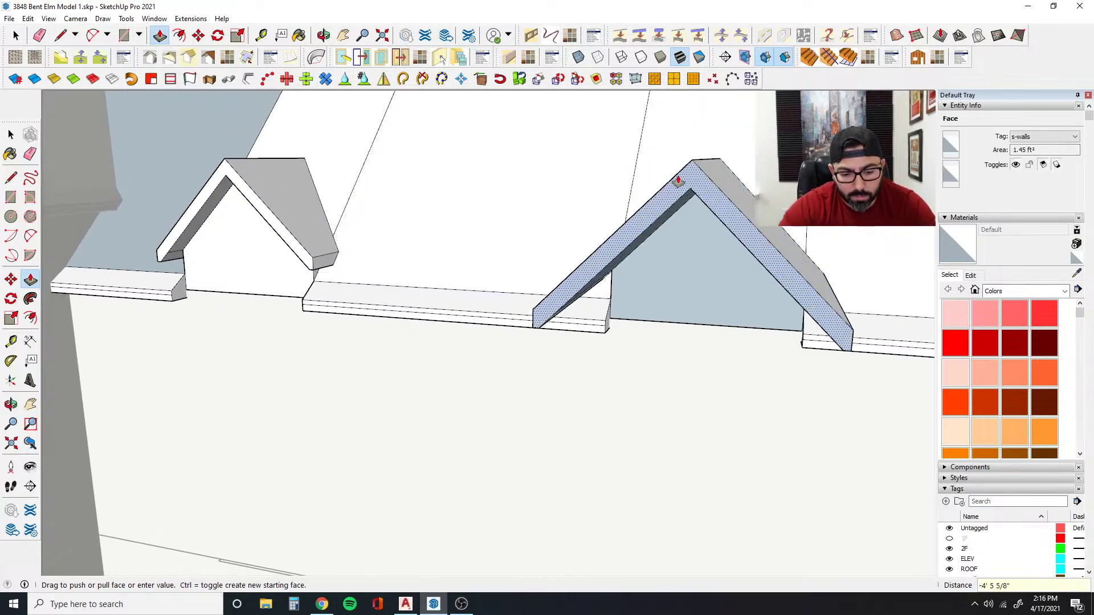
{"action": "type", "text": "6"}
{"action": "key", "text": "Return"}
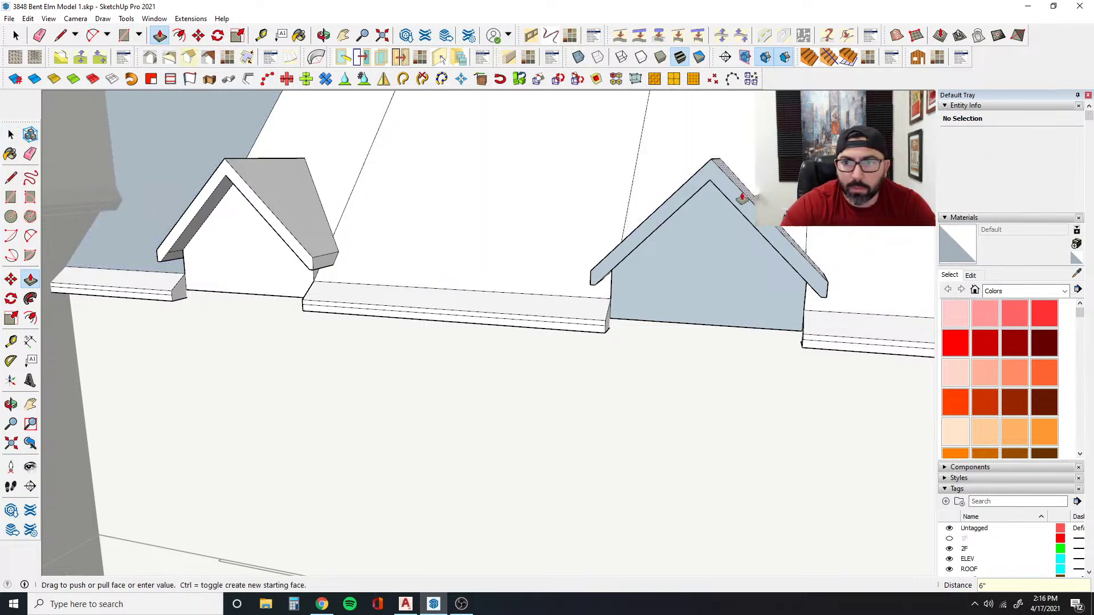
- Reverse the second dormer's blue gable and trim faces so their white front sides point outward
{"action": "left_click", "coordinate": [11, 134]}
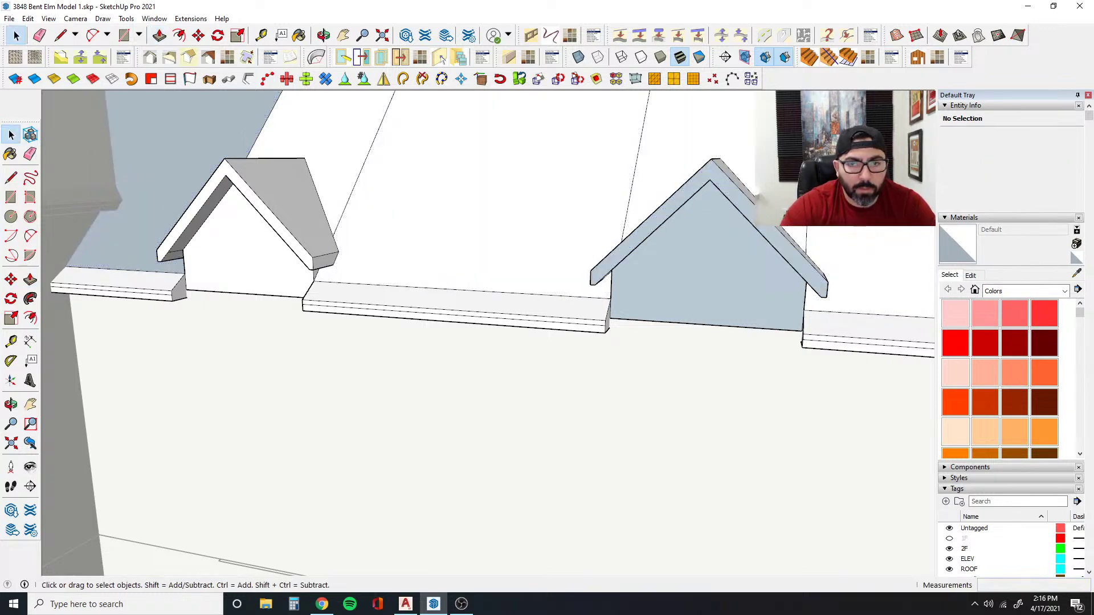
{"action": "left_click", "coordinate": [721, 186]}
{"action": "left_click", "coordinate": [717, 220], "text": "shift"}
{"action": "right_click", "coordinate": [716, 219]}
{"action": "left_click", "coordinate": [775, 341]}
{"action": "left_click", "coordinate": [674, 338]}
- Leave the wing roof's group and examine the house's roofs from all sides against the surrounding elevation drawings
{"action": "scroll", "coordinate": [672, 335], "scroll_direction": "down", "scroll_amount": 6}
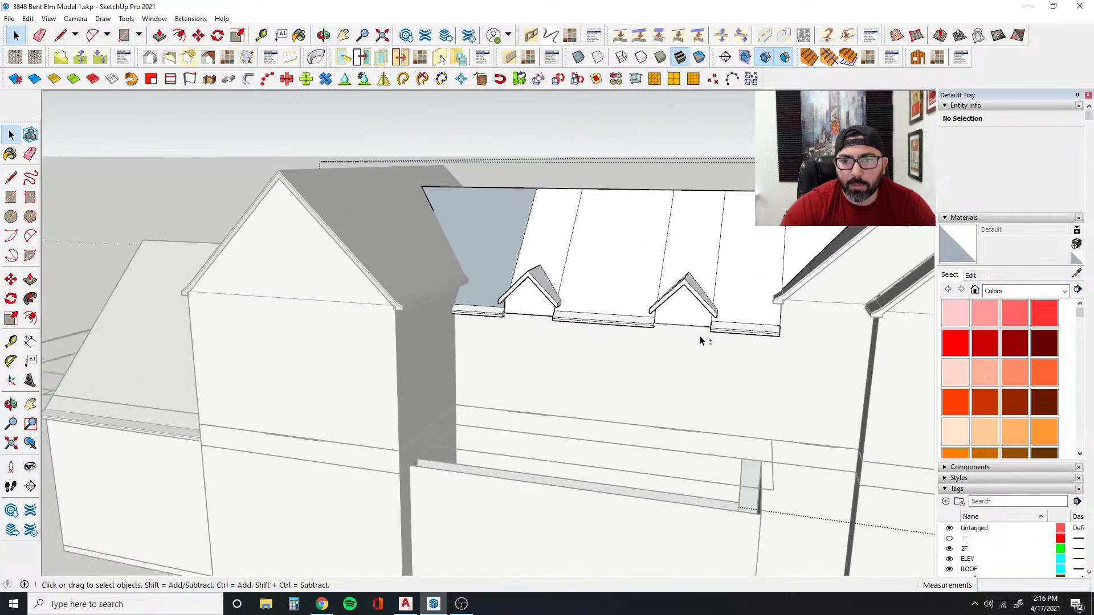
{"action": "middle_click_drag", "start_coordinate": [701, 340], "coordinate": [691, 292]}
{"action": "scroll", "coordinate": [686, 297], "scroll_direction": "down", "scroll_amount": 4}
{"action": "left_click", "coordinate": [632, 336]}
{"action": "middle_click_drag", "start_coordinate": [632, 331], "coordinate": [608, 359]}
{"action": "double_click", "coordinate": [606, 303]}
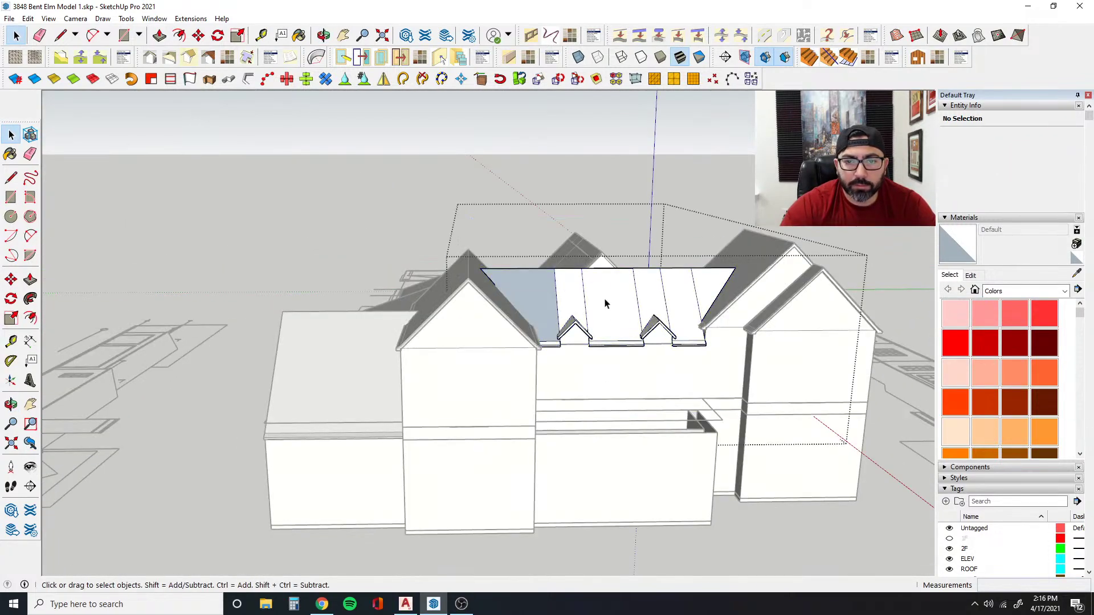
{"action": "middle_click_drag", "start_coordinate": [606, 304], "coordinate": [238, 349]}
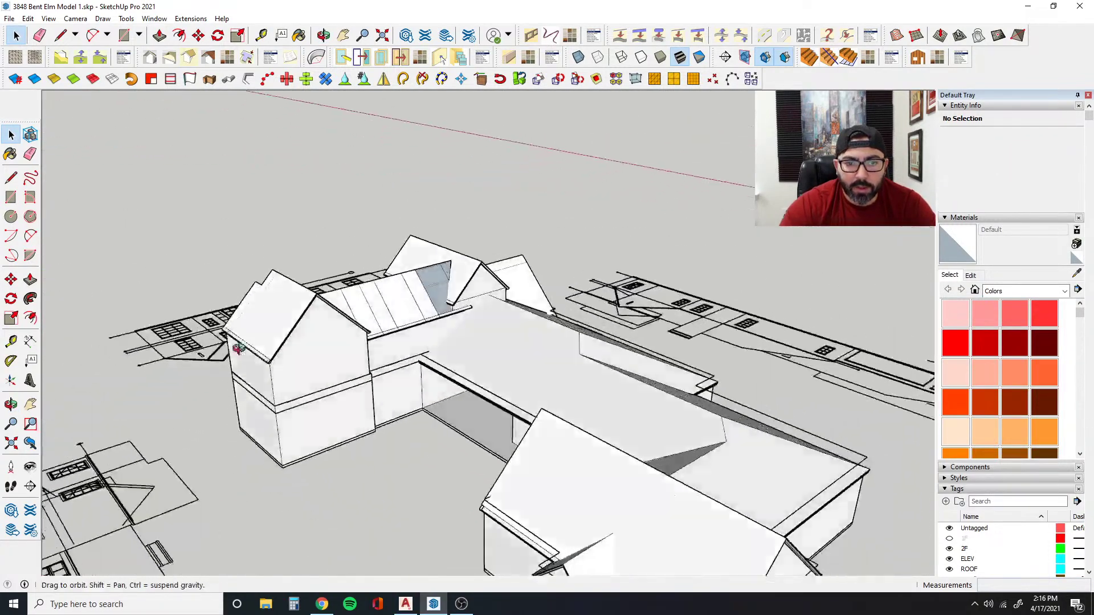
{"action": "scroll", "coordinate": [486, 347], "scroll_direction": "down", "scroll_amount": 5}
{"action": "middle_click_drag", "start_coordinate": [486, 349], "coordinate": [494, 426]}
{"action": "scroll", "coordinate": [586, 576], "scroll_direction": "up", "scroll_amount": 1}
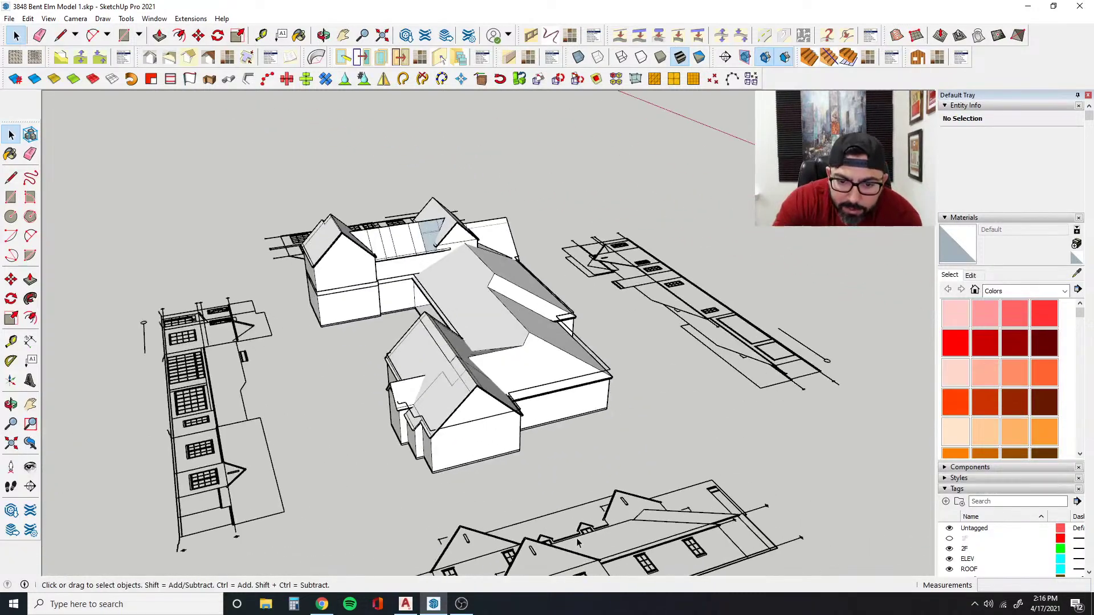
{"action": "scroll", "coordinate": [579, 550], "scroll_direction": "down", "scroll_amount": 1}
{"action": "middle_click_drag", "start_coordinate": [567, 535], "coordinate": [542, 280]}
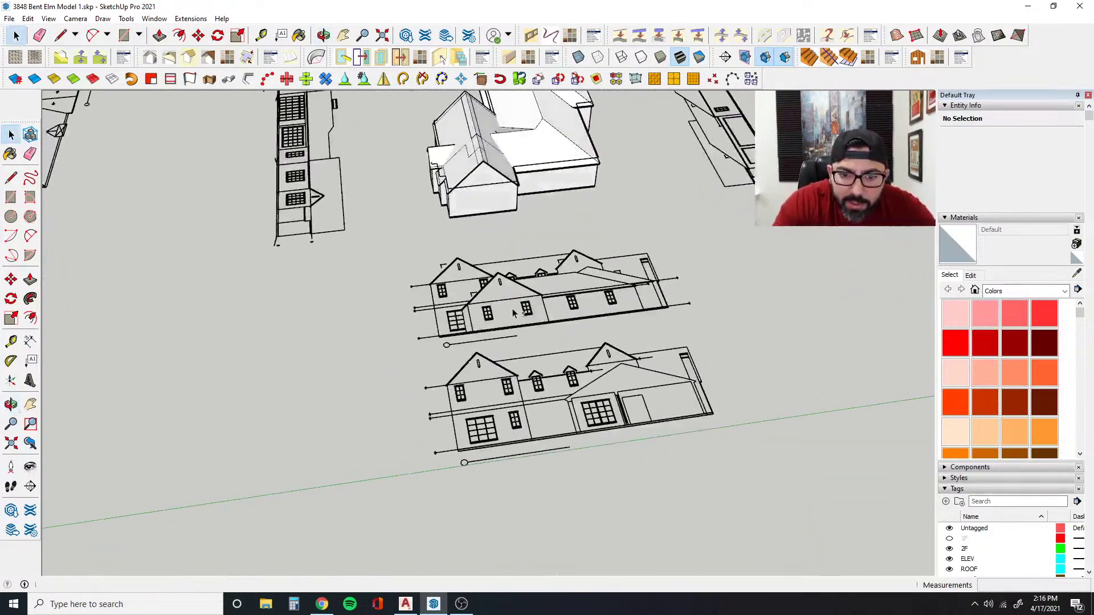
{"action": "scroll", "coordinate": [544, 282], "scroll_direction": "up", "scroll_amount": 3}
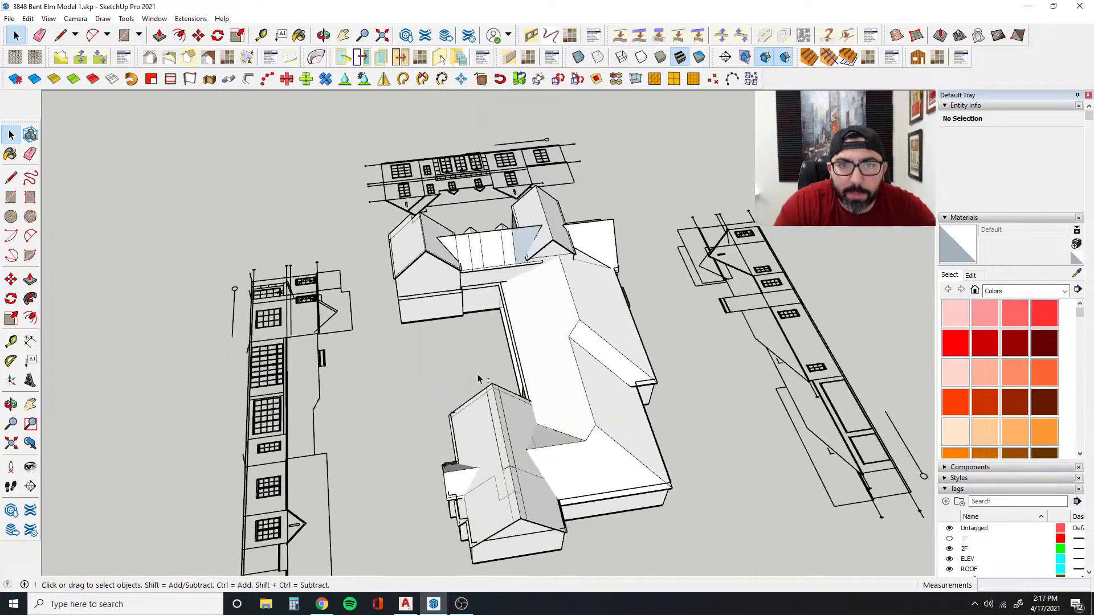
{"action": "scroll", "coordinate": [471, 298], "scroll_direction": "up", "scroll_amount": 8}
{"action": "middle_click_drag", "start_coordinate": [503, 256], "coordinate": [427, 333]}
- Try hiding the wing roof group to inspect the area beneath it
{"action": "key", "text": "space"}
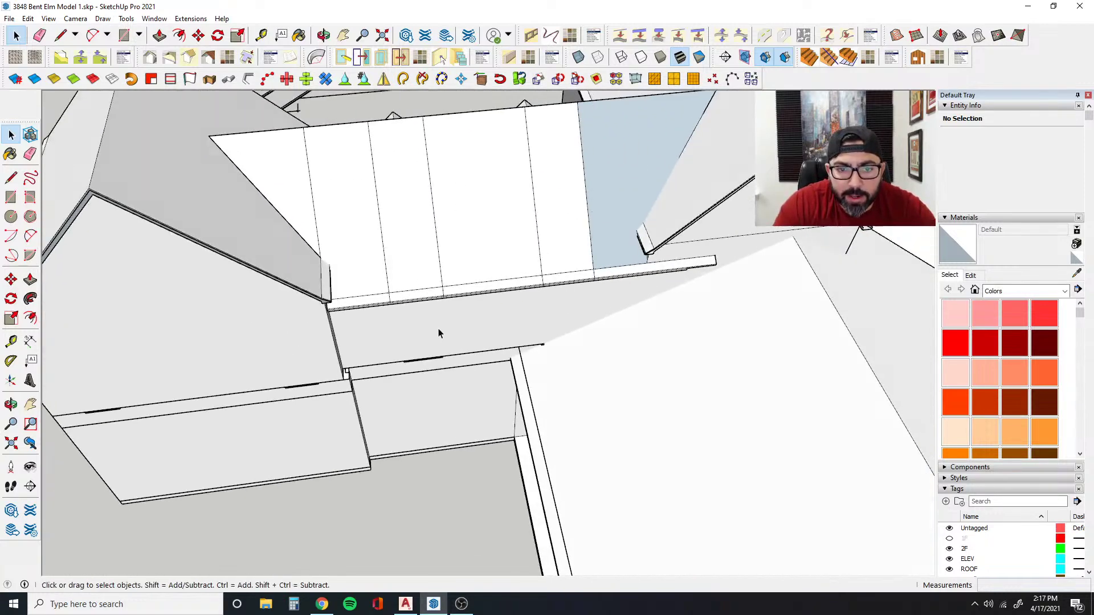
{"action": "right_click", "coordinate": [427, 292]}
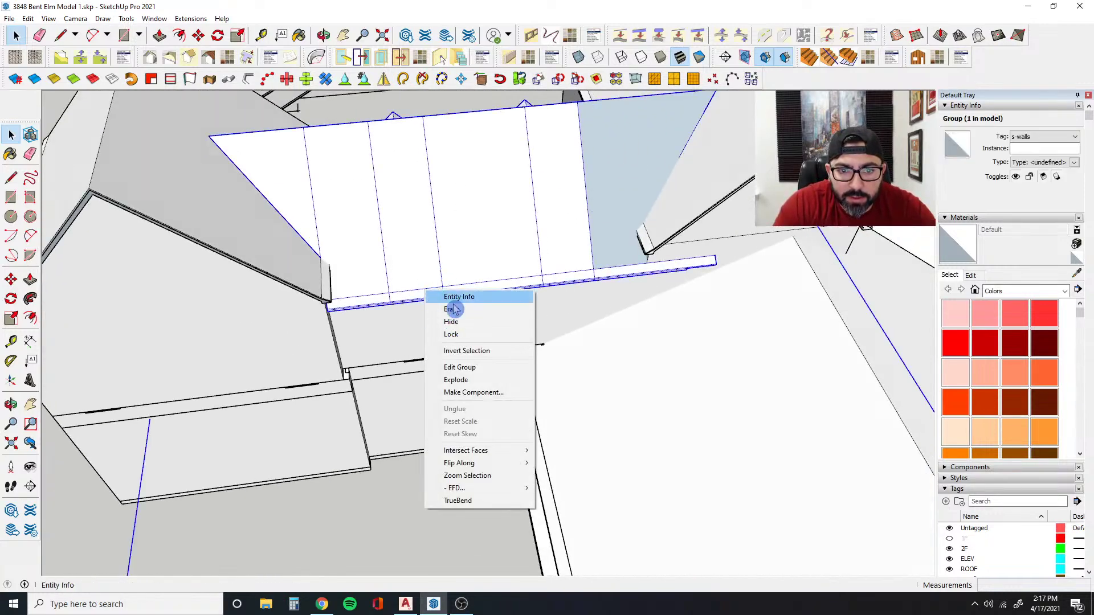
{"action": "left_click", "coordinate": [453, 321]}
{"action": "mouse_move", "coordinate": [457, 321]}
{"action": "middle_mouse_down"}
{"action": "mouse_move", "coordinate": [434, 366]}
{"action": "mouse_move", "coordinate": [682, 516]}
{"action": "mouse_move", "coordinate": [440, 324]}
{"action": "mouse_move", "coordinate": [504, 292]}
{"action": "mouse_move", "coordinate": [454, 298]}
{"action": "mouse_move", "coordinate": [549, 362]}
{"action": "mouse_move", "coordinate": [556, 327]}
{"action": "mouse_move", "coordinate": [471, 308]}
{"action": "middle_mouse_up"}
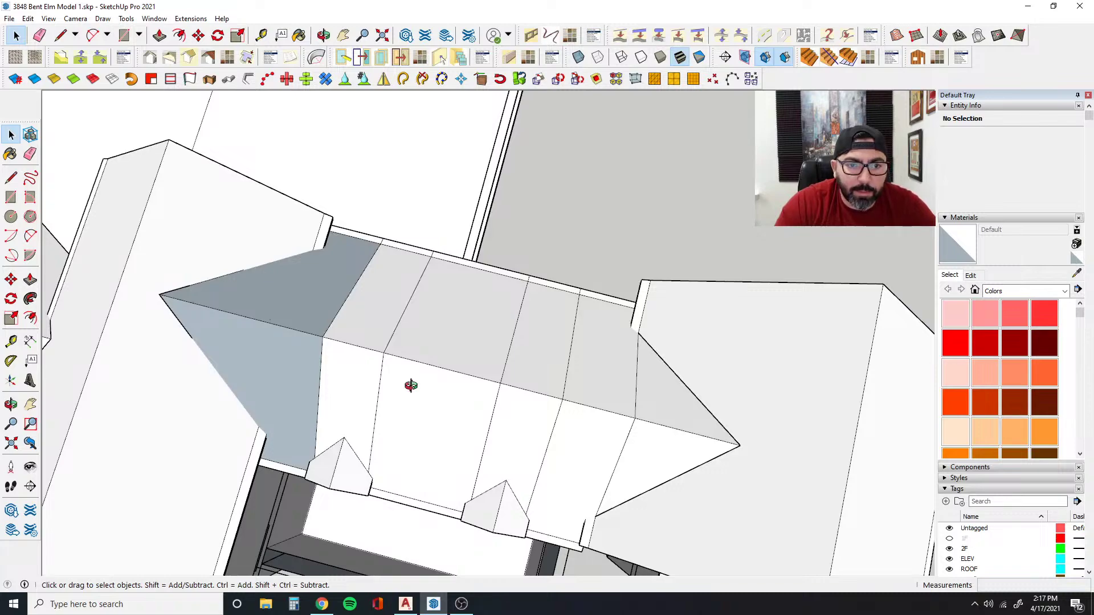
- Copy the first dormer's gable and trim faces straight across to the opposite side of the wing roof
{"action": "middle_click_drag", "start_coordinate": [411, 386], "coordinate": [687, 219]}
{"action": "scroll", "coordinate": [518, 354], "scroll_direction": "up", "scroll_amount": 3}
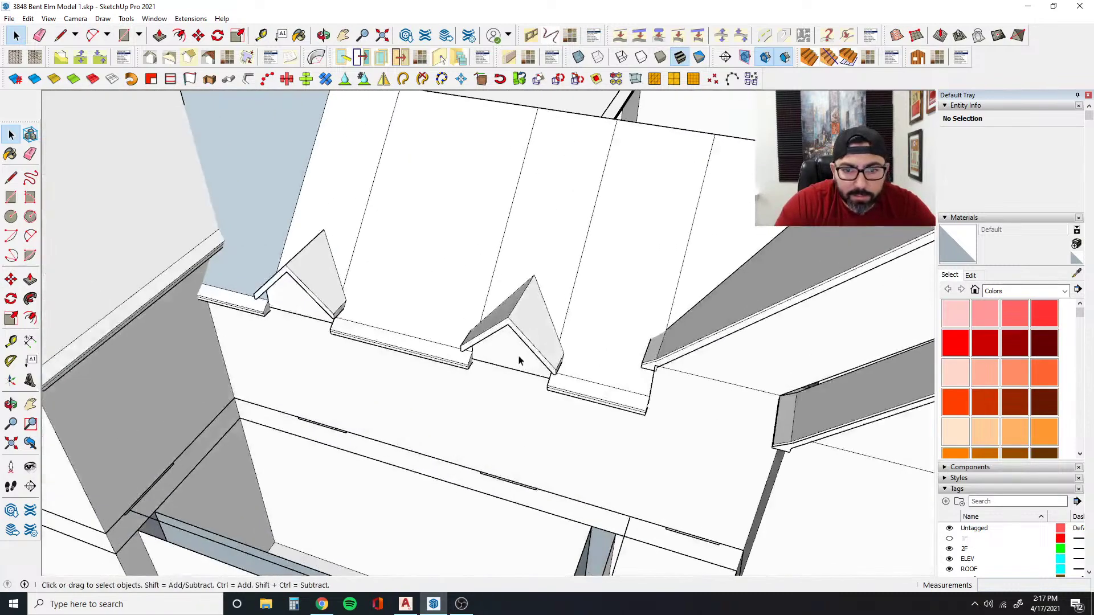
{"action": "double_click", "coordinate": [519, 353]}
{"action": "double_click", "coordinate": [304, 302]}
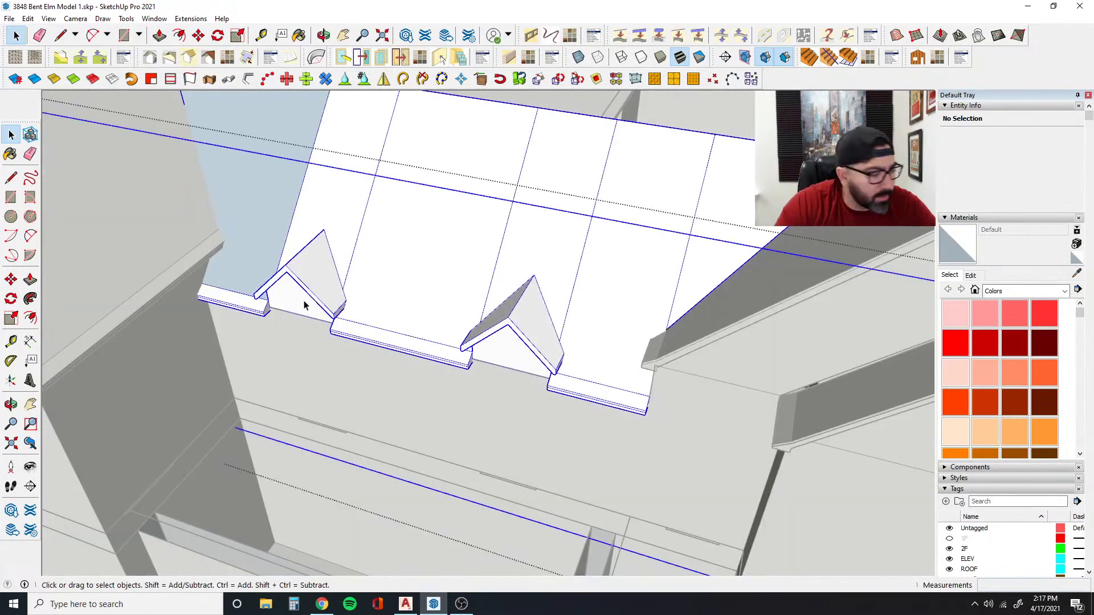
{"action": "left_click", "coordinate": [294, 293]}
{"action": "scroll", "coordinate": [295, 291], "scroll_direction": "up", "scroll_amount": 3}
{"action": "scroll", "coordinate": [277, 266], "scroll_direction": "up", "scroll_amount": 1}
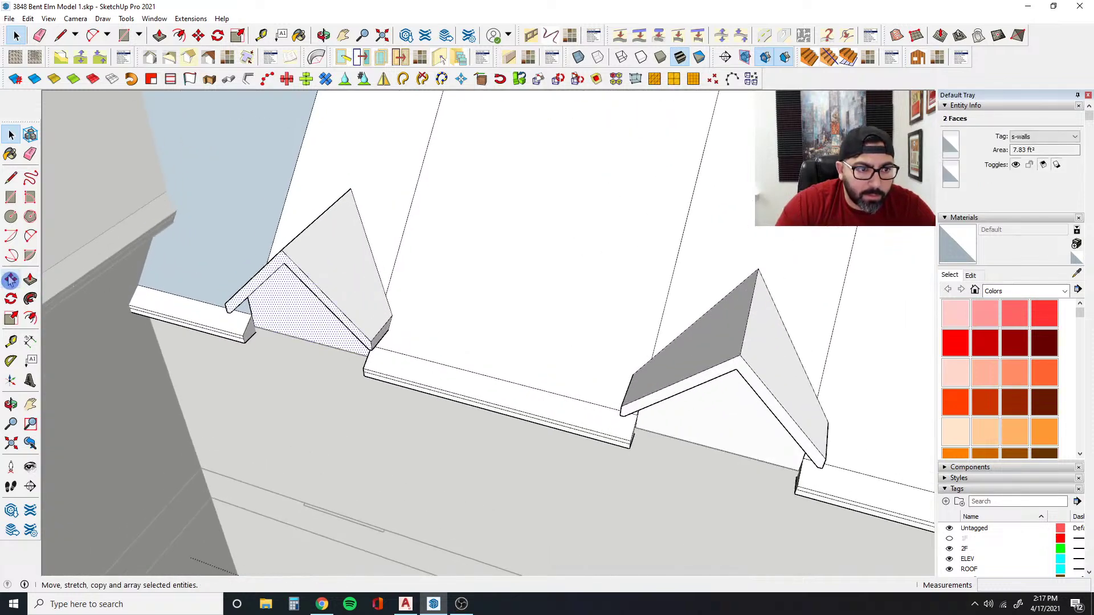
{"action": "left_click", "coordinate": [10, 279]}
{"action": "key", "text": "ctrl"}
{"action": "left_click", "coordinate": [281, 251]}
{"action": "scroll", "coordinate": [376, 311], "scroll_direction": "down", "scroll_amount": 2}
{"action": "middle_click_drag", "start_coordinate": [387, 326], "coordinate": [153, 307]}
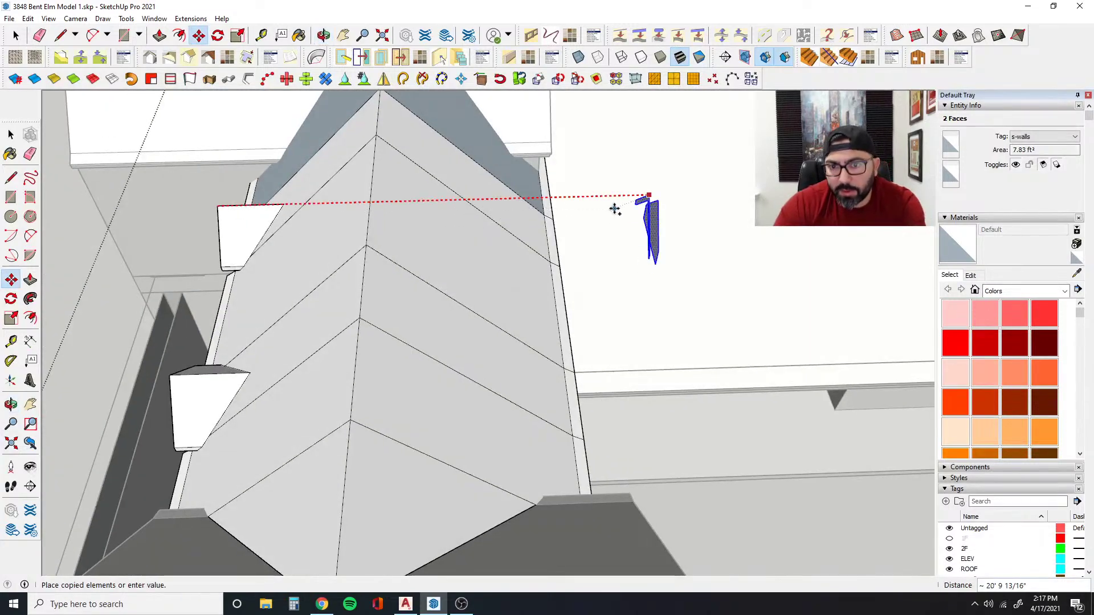
{"action": "left_click", "coordinate": [581, 213]}
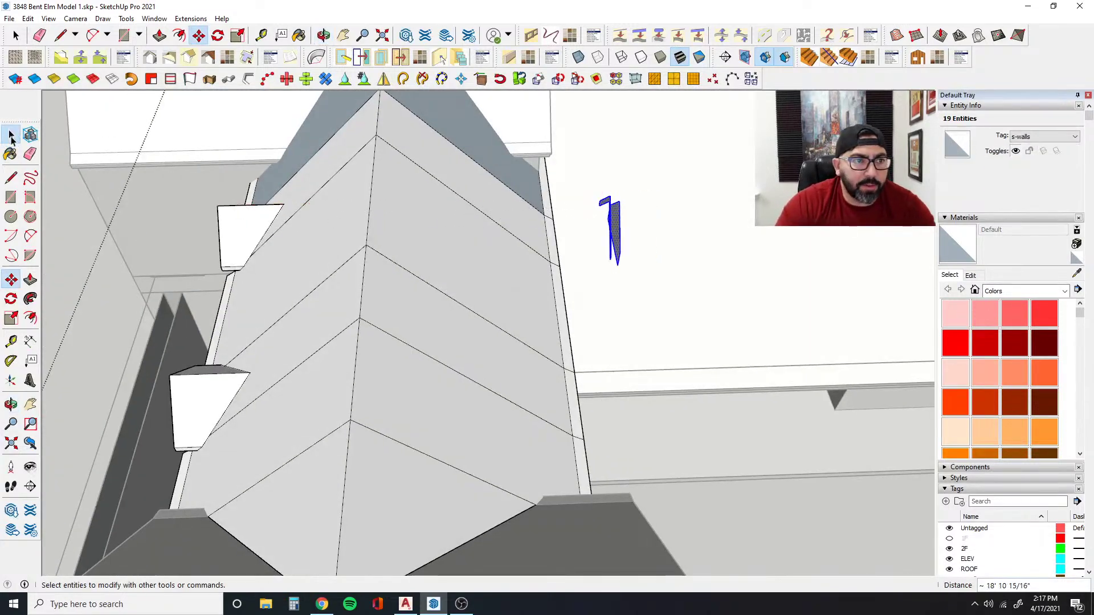
- Copy the second dormer's gable and trim faces from its ridge point across to the opposite side of the wing roof
{"action": "left_click", "coordinate": [11, 135]}
{"action": "middle_click_drag", "start_coordinate": [188, 395], "coordinate": [645, 309], "text": "shift"}
{"action": "left_click", "coordinate": [377, 366]}
{"action": "scroll", "coordinate": [645, 310], "scroll_direction": "up", "scroll_amount": 3}
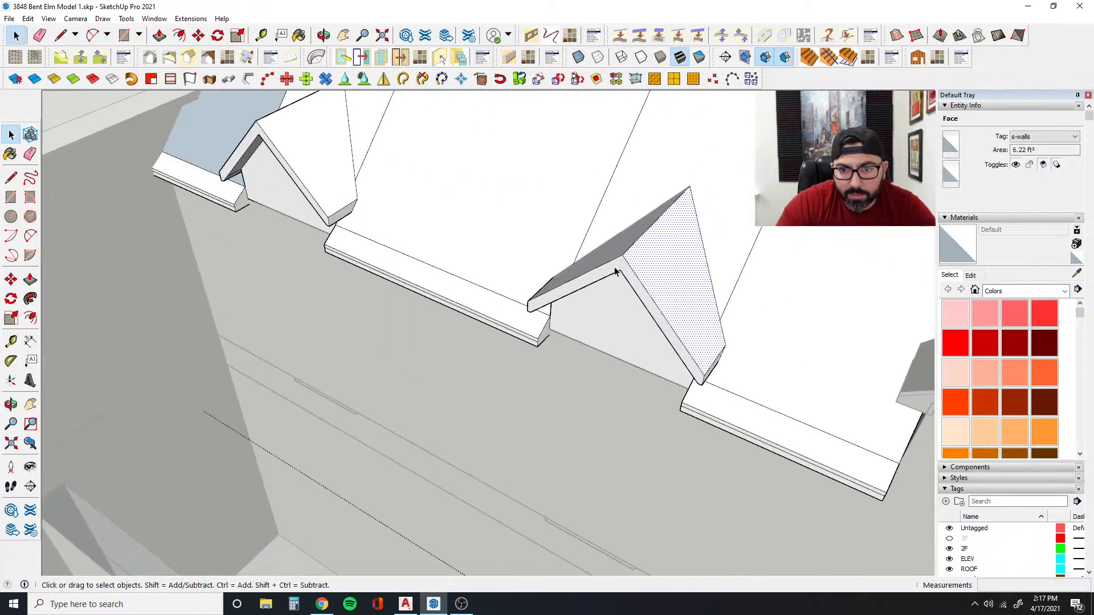
{"action": "left_click", "coordinate": [9, 281]}
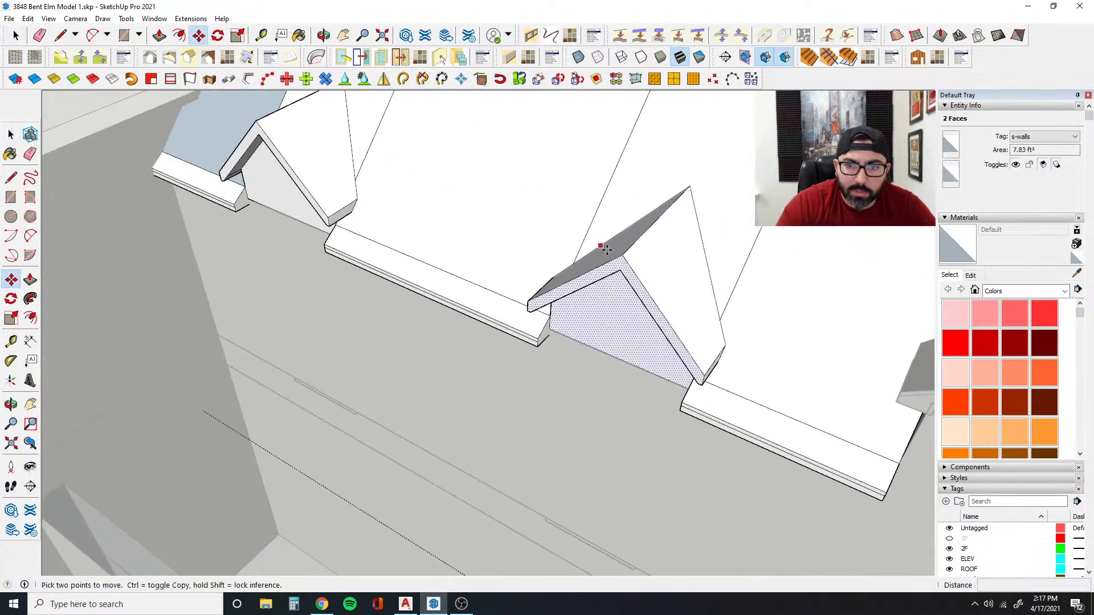
{"action": "left_click", "coordinate": [623, 255]}
{"action": "key", "text": "ctrl"}
{"action": "middle_click_drag", "start_coordinate": [623, 254], "coordinate": [384, 344]}
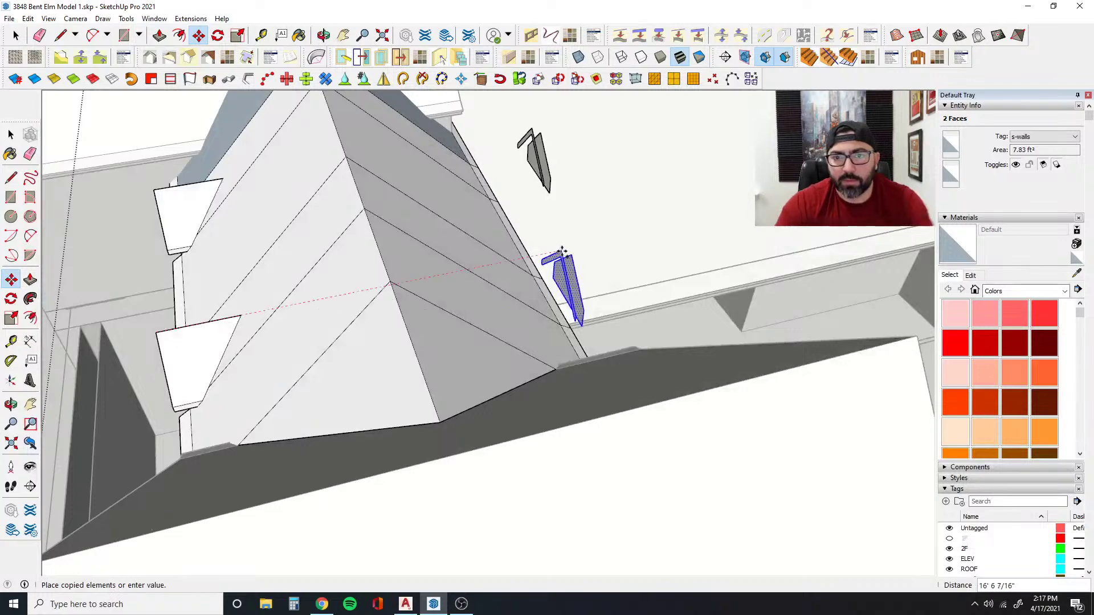
{"action": "left_click", "coordinate": [565, 250]}
- Push/Pull the second dormer's copied trim and gable faces into the opposite roof slope to form a solid dormer
{"action": "key", "text": "p"}
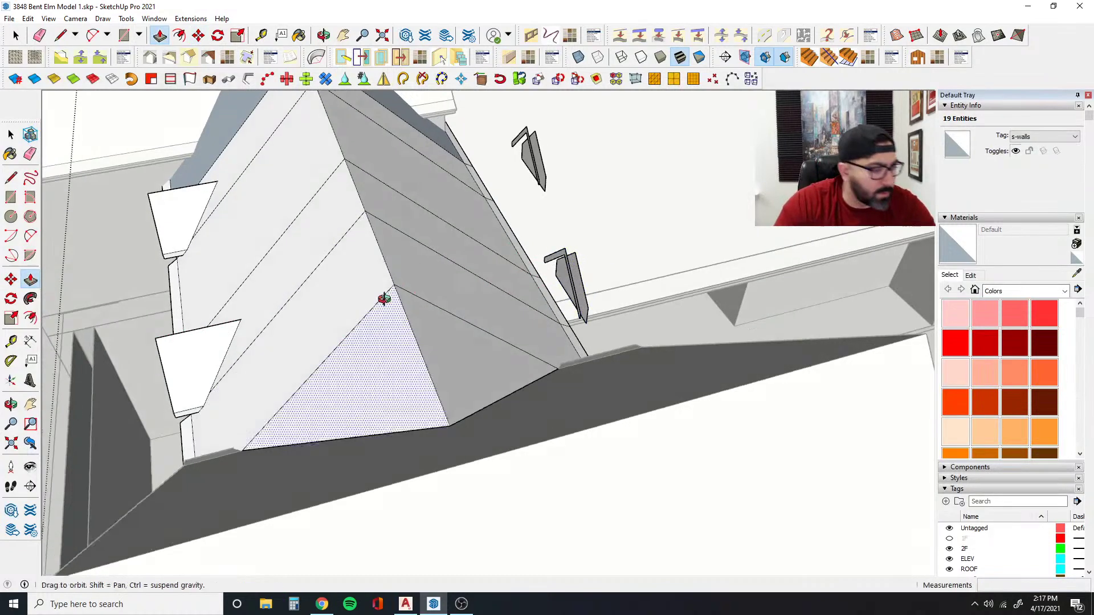
{"action": "scroll", "coordinate": [488, 298], "scroll_direction": "up", "scroll_amount": 2}
{"action": "left_click", "coordinate": [575, 254]}
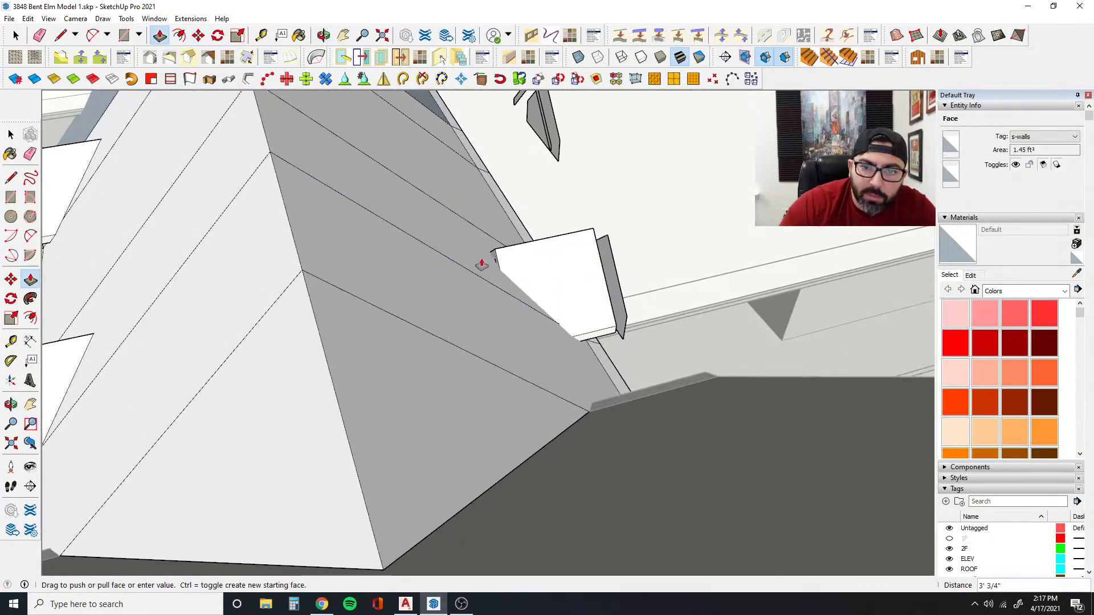
{"action": "middle_click_drag", "start_coordinate": [456, 265], "coordinate": [491, 262]}
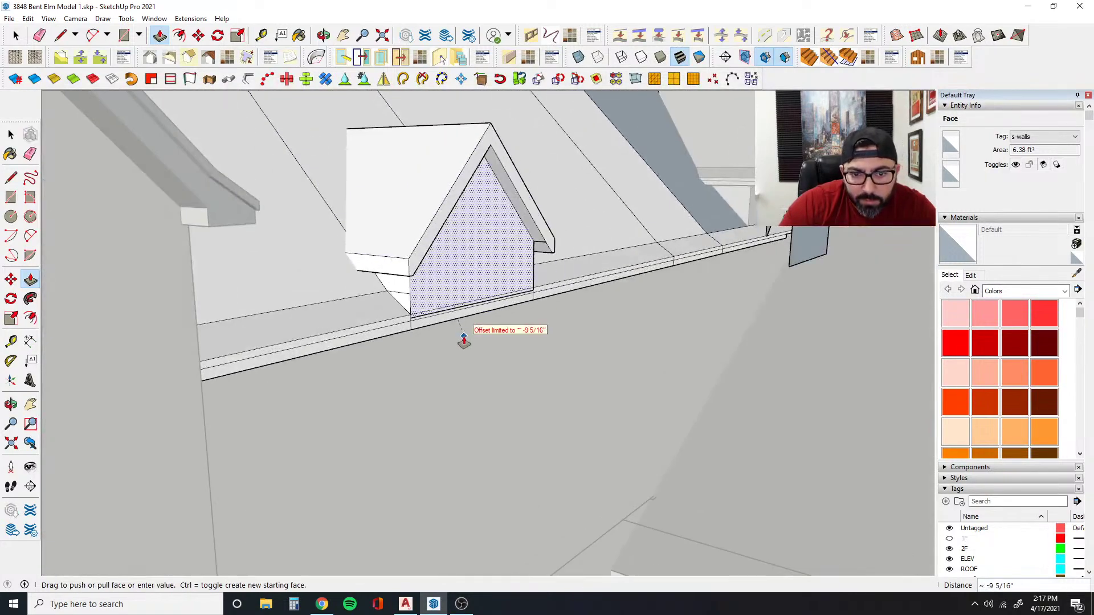
{"action": "middle_click_drag", "start_coordinate": [416, 349], "coordinate": [706, 299]}
{"action": "left_click", "coordinate": [455, 200]}
{"action": "left_click", "coordinate": [465, 171]}
{"action": "left_click", "coordinate": [433, 190]}
{"action": "left_click", "coordinate": [524, 241]}
- Push/Pull the first dormer's copied trim and gable faces back into the roof slope, extending the gable wall down to the eave
{"action": "scroll", "coordinate": [714, 305], "scroll_direction": "up", "scroll_amount": 2}
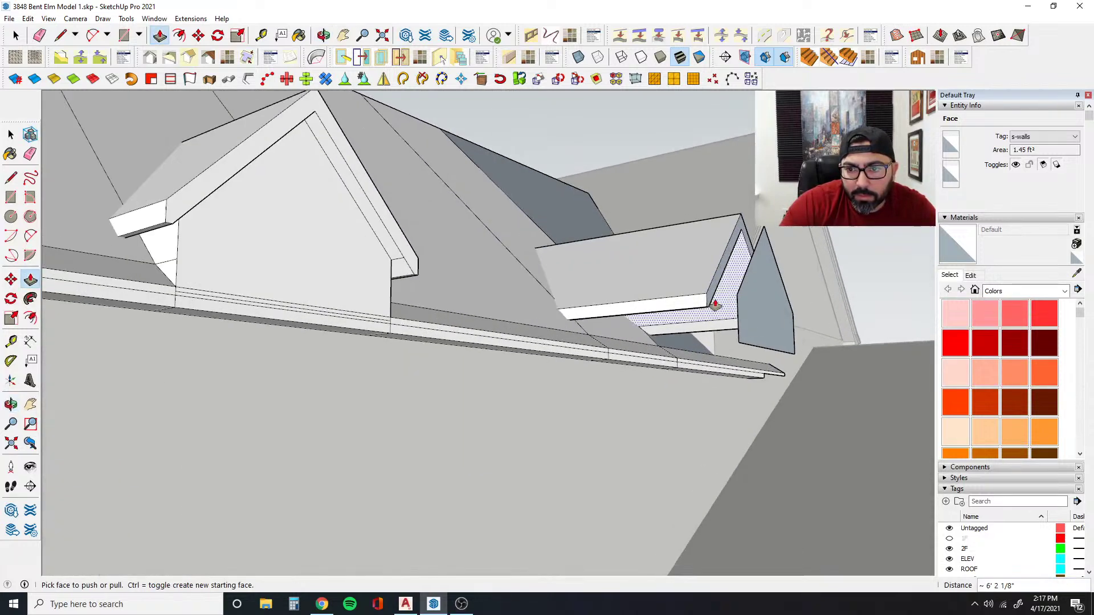
{"action": "left_click", "coordinate": [629, 354]}
{"action": "left_click", "coordinate": [757, 330]}
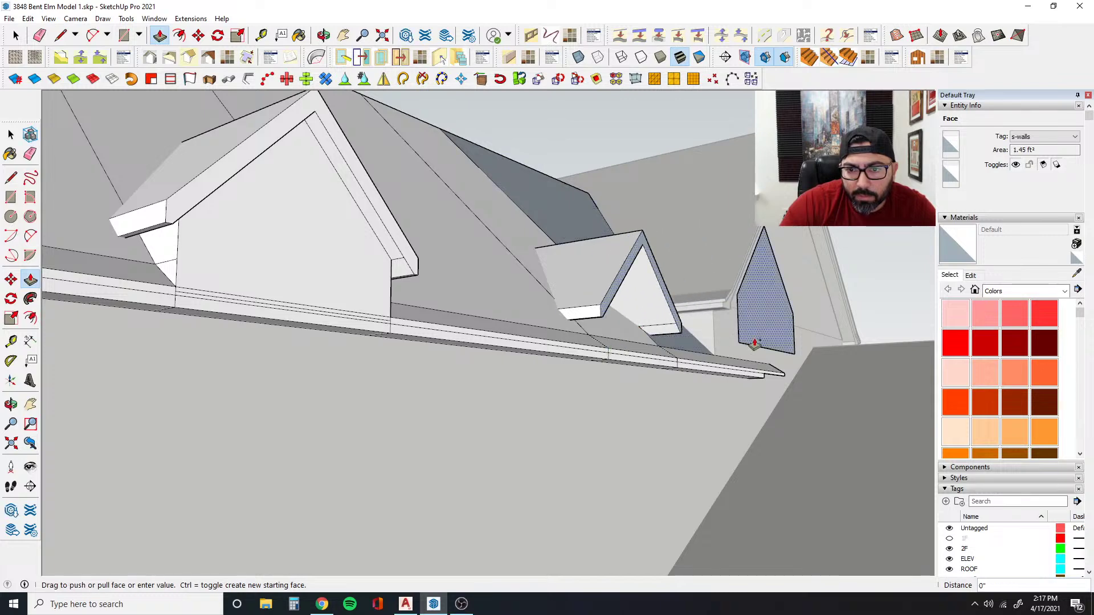
{"action": "left_click", "coordinate": [594, 369]}
- Push the eave fascia strips and gable face beneath the copied first dormer back 6"
{"action": "scroll", "coordinate": [633, 319], "scroll_direction": "up", "scroll_amount": 3}
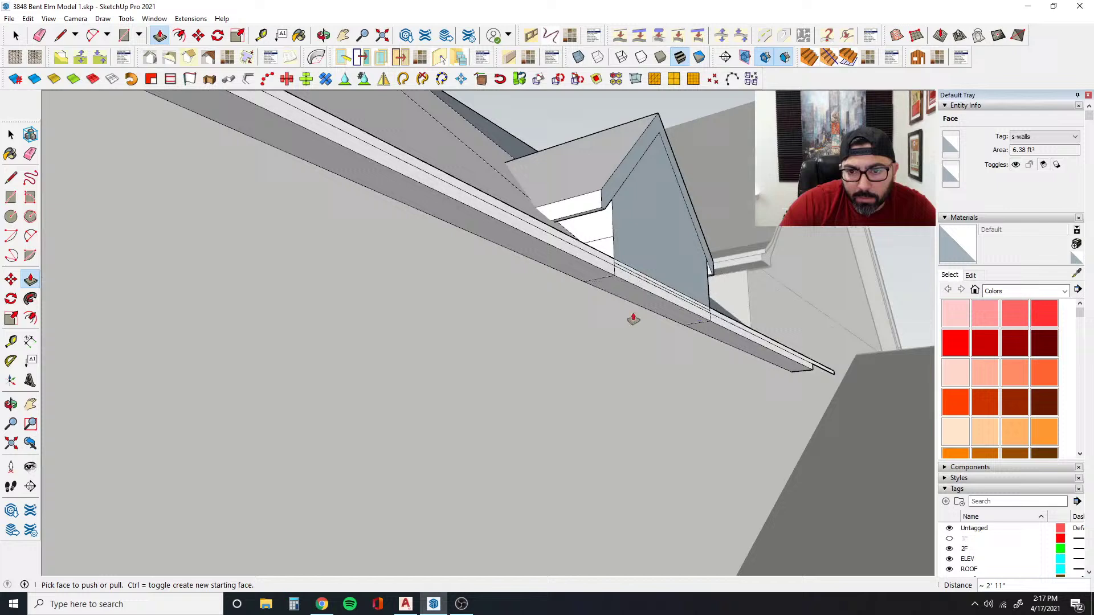
{"action": "left_click", "coordinate": [635, 289]}
{"action": "left_click", "coordinate": [630, 289]}
{"action": "scroll", "coordinate": [630, 288], "scroll_direction": "up", "scroll_amount": 1}
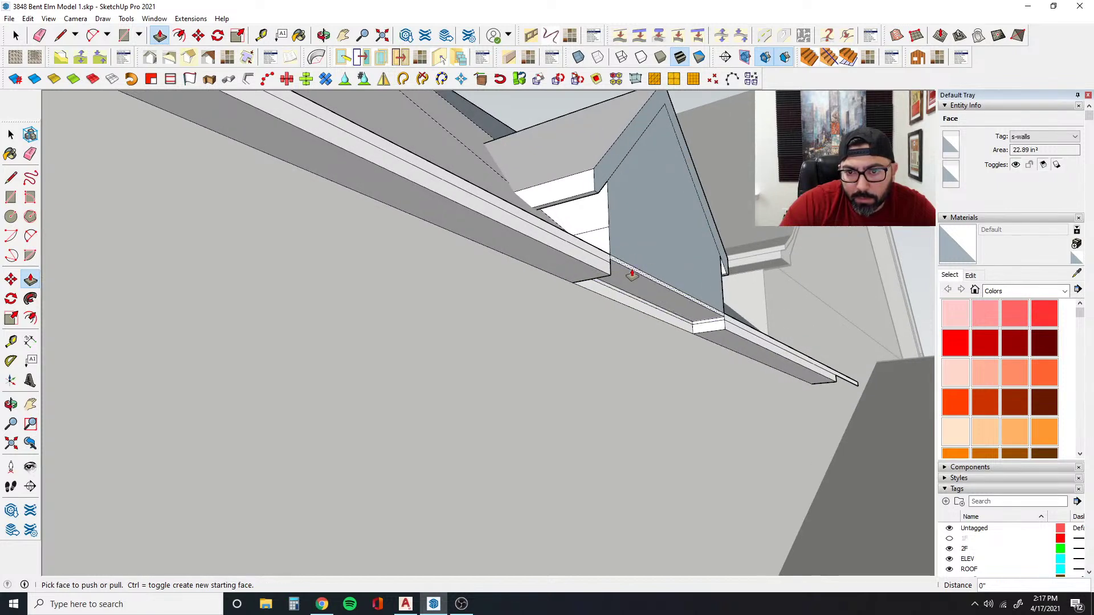
{"action": "type", "text": "6"}
{"action": "key", "text": "Return"}
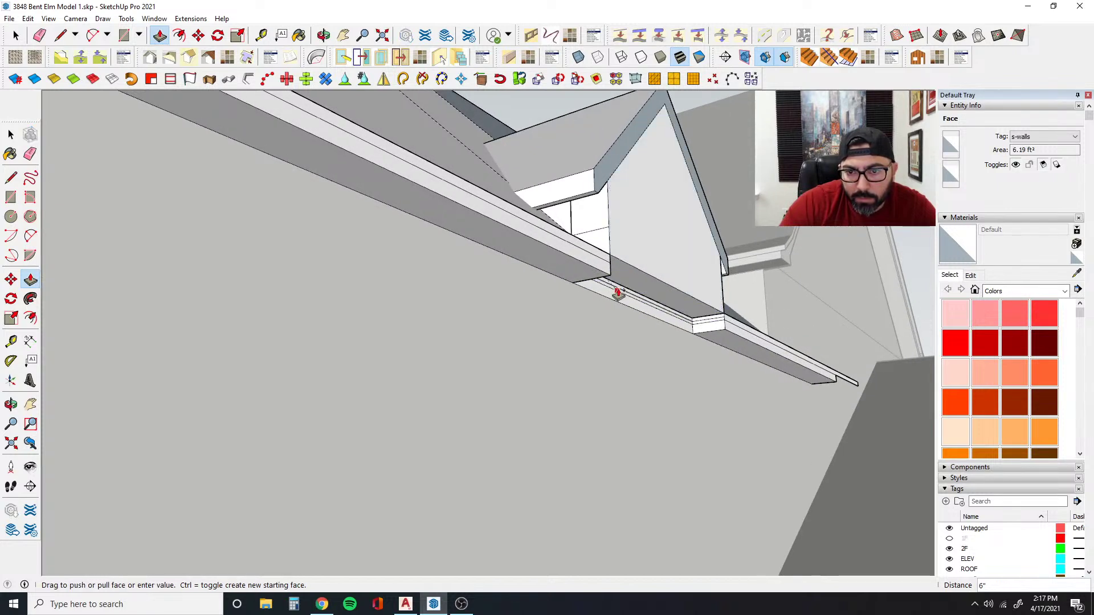
- Erase the leftover corner edges of the copied first dormer's projecting gable wall, leaving only the set-back gable
{"action": "left_click", "coordinate": [30, 154]}
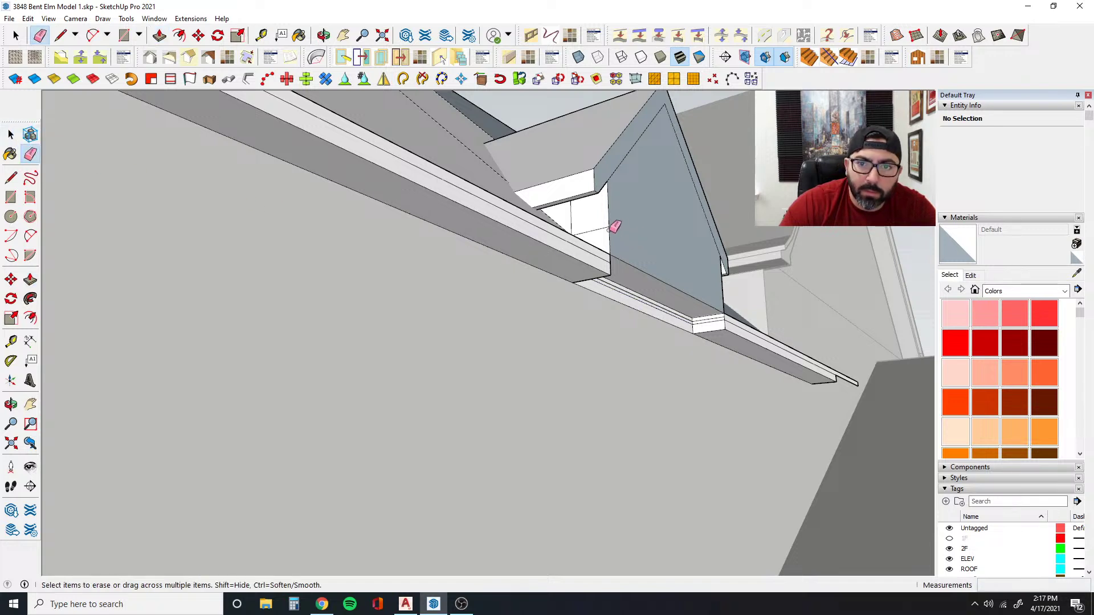
{"action": "left_click", "coordinate": [610, 231]}
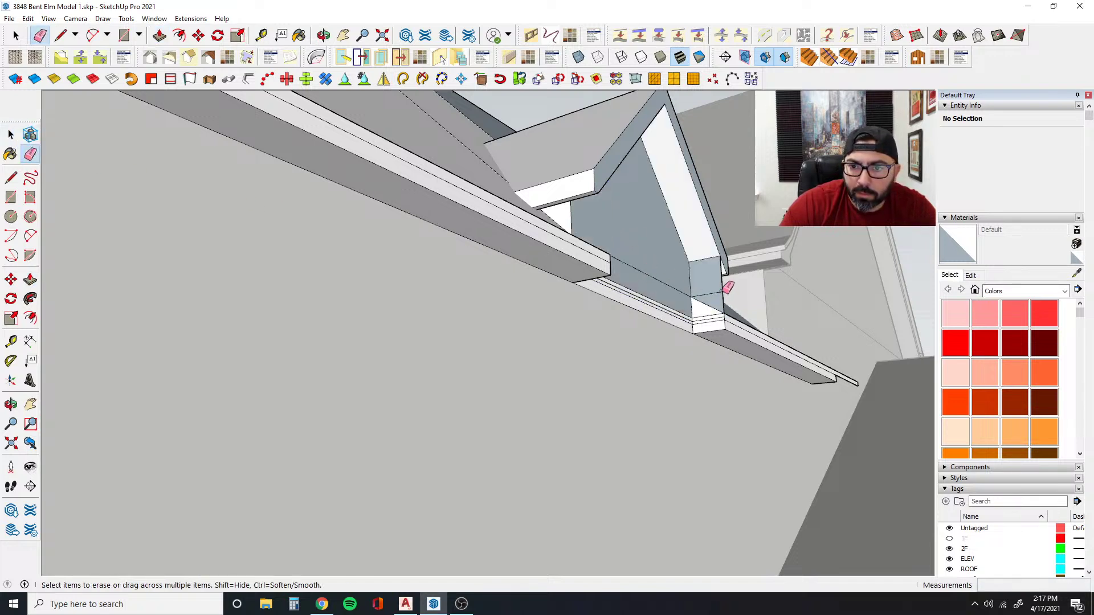
{"action": "mouse_move", "coordinate": [659, 268]}
{"action": "middle_mouse_down"}
{"action": "mouse_move", "coordinate": [608, 259]}
{"action": "mouse_move", "coordinate": [515, 302]}
{"action": "mouse_move", "coordinate": [467, 285]}
{"action": "mouse_move", "coordinate": [486, 276]}
{"action": "mouse_move", "coordinate": [551, 304]}
{"action": "middle_mouse_up"}
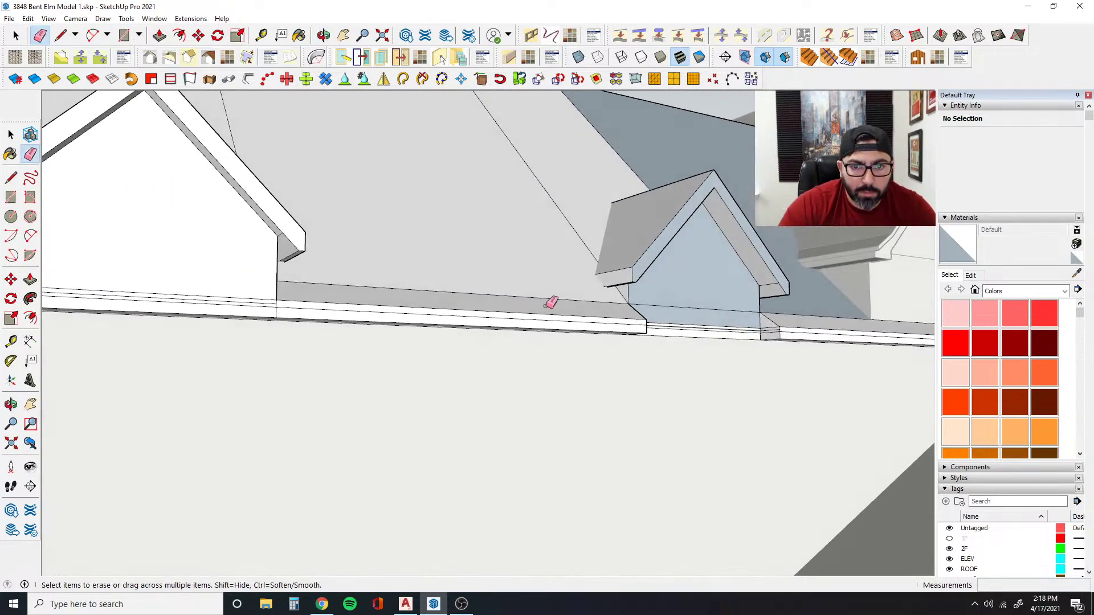
- Push the eave fascia strips and gable face beneath the other copied dormer back 6", flush with the wall
{"action": "middle_click_drag", "start_coordinate": [228, 261], "coordinate": [68, 234]}
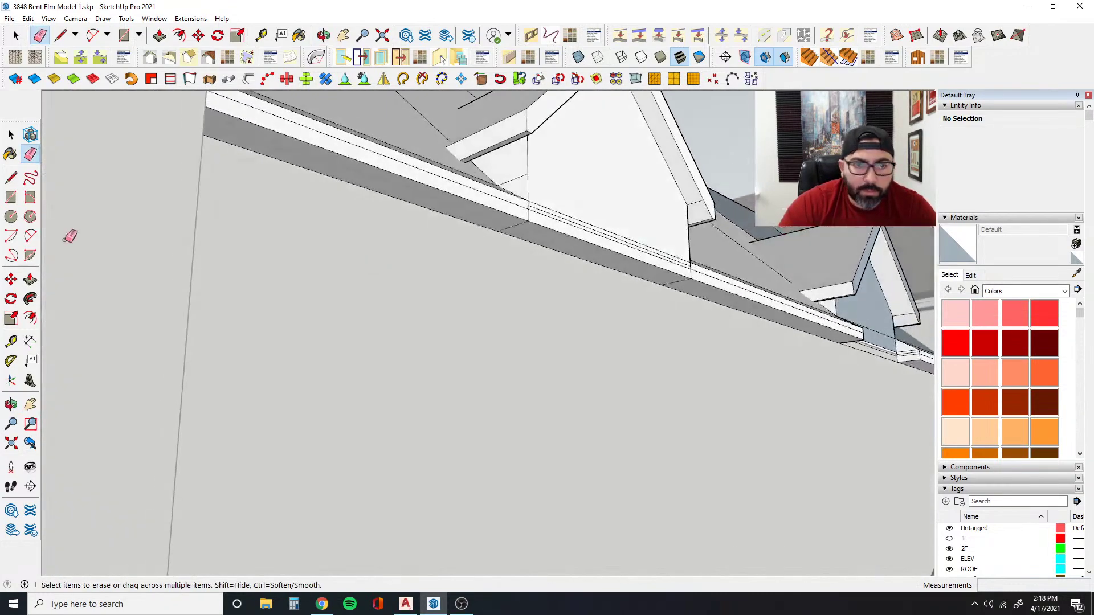
{"action": "left_click", "coordinate": [30, 280]}
{"action": "left_click", "coordinate": [530, 203]}
{"action": "left_click", "coordinate": [468, 213]}
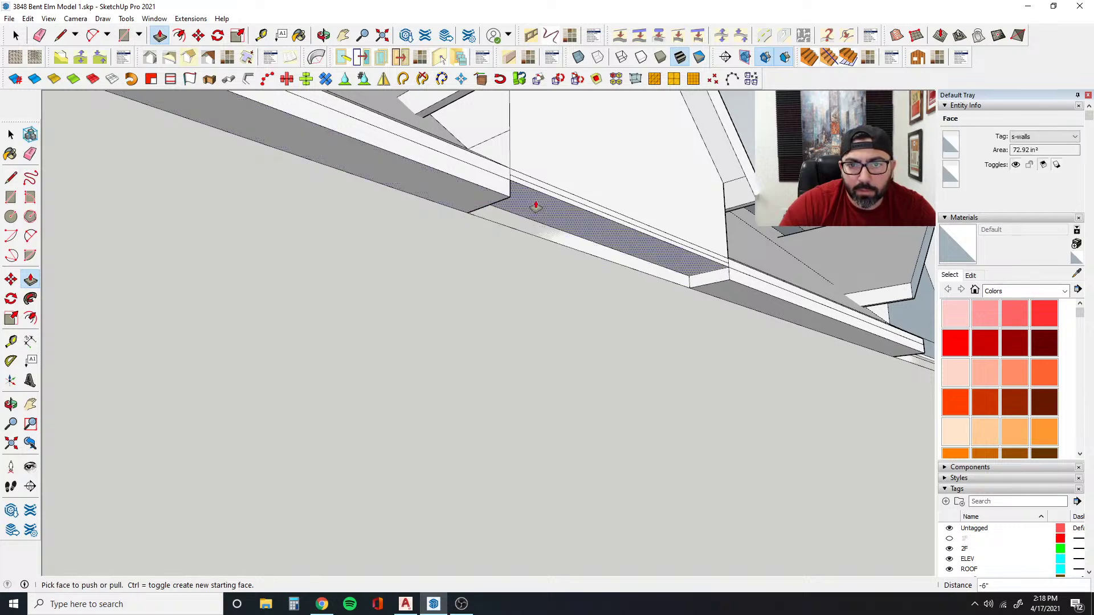
{"action": "left_click", "coordinate": [541, 195]}
{"action": "left_click", "coordinate": [467, 213]}
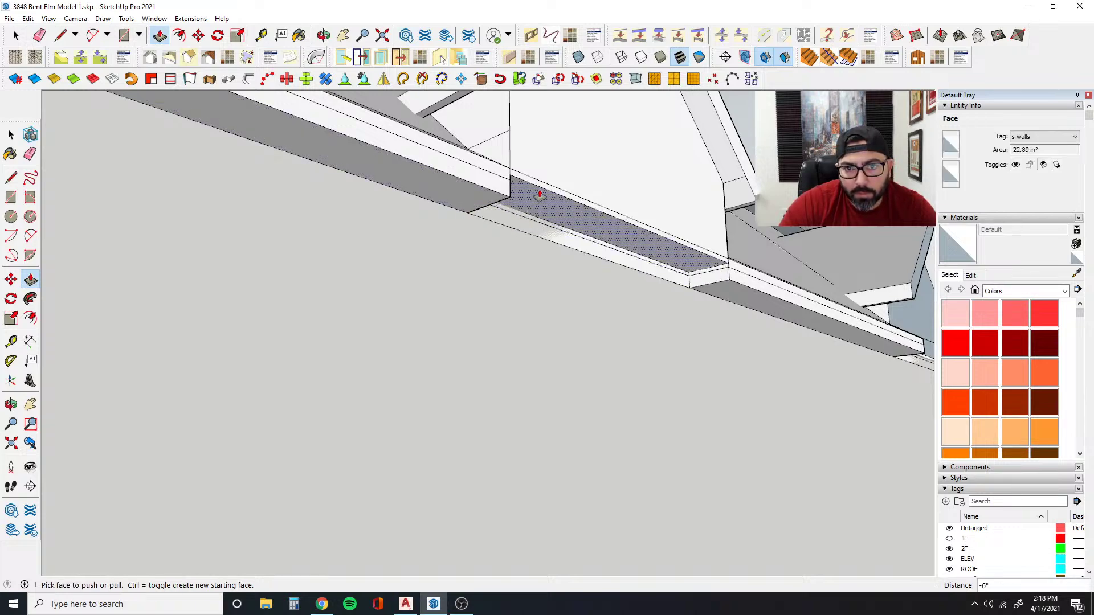
{"action": "left_click", "coordinate": [539, 188]}
{"action": "left_click", "coordinate": [515, 217]}
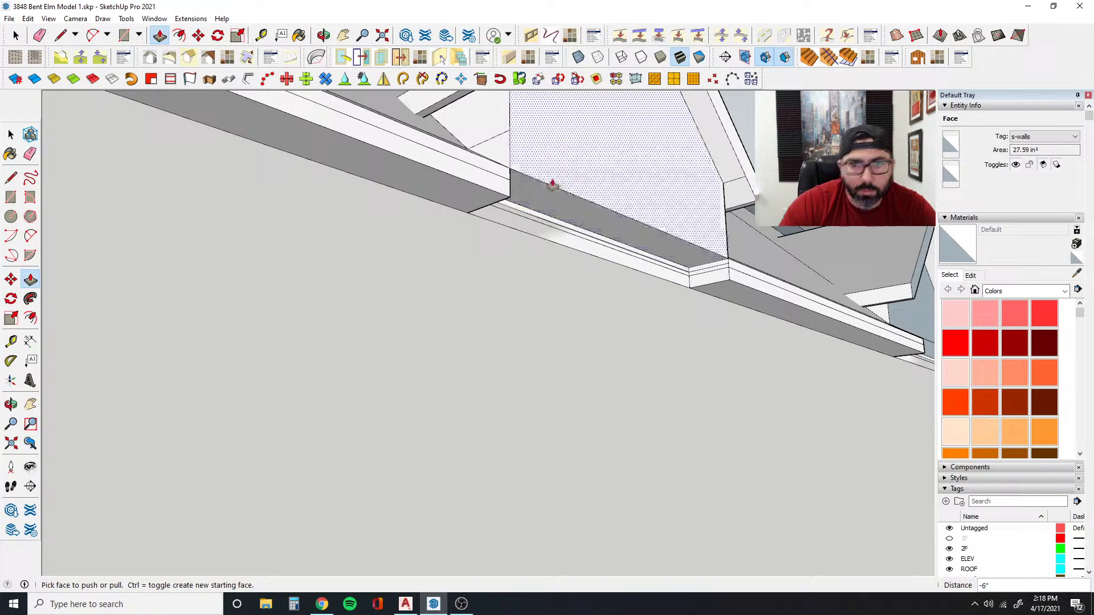
{"action": "left_click", "coordinate": [525, 214]}
{"action": "left_click", "coordinate": [526, 214]}
{"action": "left_click", "coordinate": [526, 214]}
- Erase the leftover corner edges of that dormer's projecting gable wall
{"action": "left_click", "coordinate": [30, 153]}
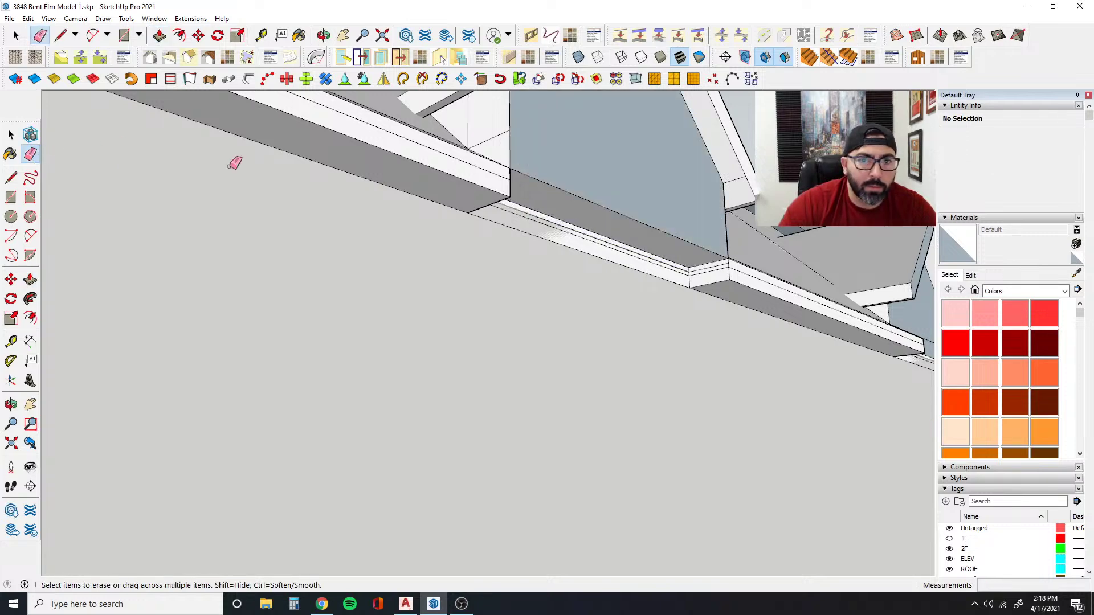
{"action": "middle_click_drag", "start_coordinate": [502, 164], "coordinate": [560, 179]}
{"action": "left_click_drag", "start_coordinate": [529, 145], "coordinate": [548, 184]}
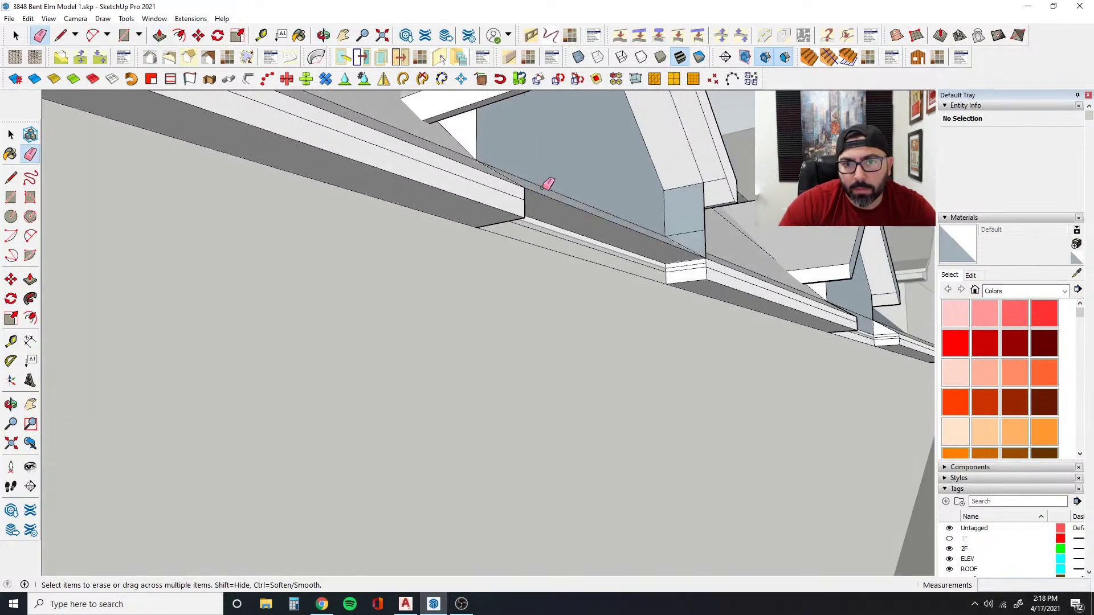
{"action": "left_click", "coordinate": [703, 230]}
- Draw an edge alongside the copied dormer's roof to restore the missing strip of the wing roof's slope
{"action": "mouse_move", "coordinate": [608, 224]}
{"action": "middle_mouse_down"}
{"action": "mouse_move", "coordinate": [603, 251]}
{"action": "mouse_move", "coordinate": [659, 278]}
{"action": "mouse_move", "coordinate": [623, 214]}
{"action": "mouse_move", "coordinate": [571, 268]}
{"action": "mouse_move", "coordinate": [622, 293]}
{"action": "mouse_move", "coordinate": [100, 151]}
{"action": "middle_mouse_up"}
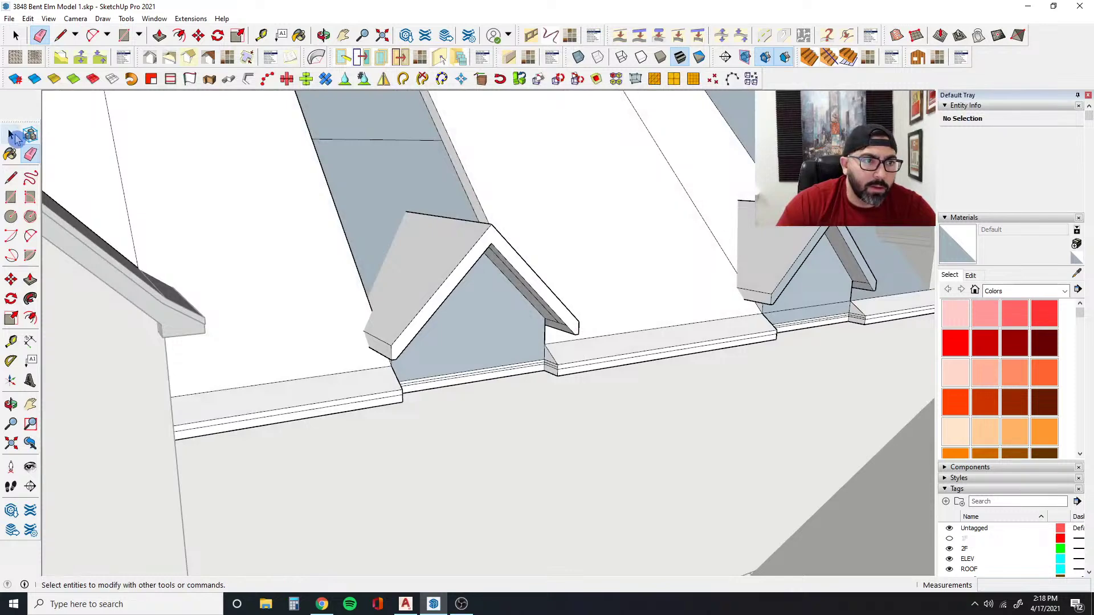
{"action": "mouse_move", "coordinate": [445, 230]}
{"action": "middle_mouse_down"}
{"action": "mouse_move", "coordinate": [513, 263]}
{"action": "mouse_move", "coordinate": [424, 331]}
{"action": "middle_mouse_up"}
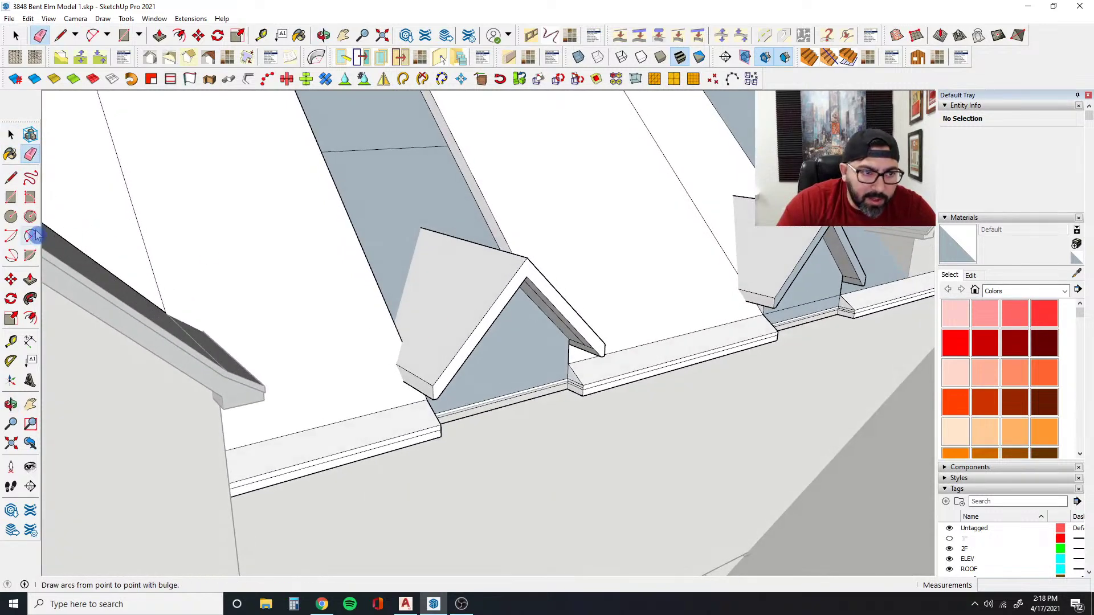
{"action": "left_click", "coordinate": [11, 180]}
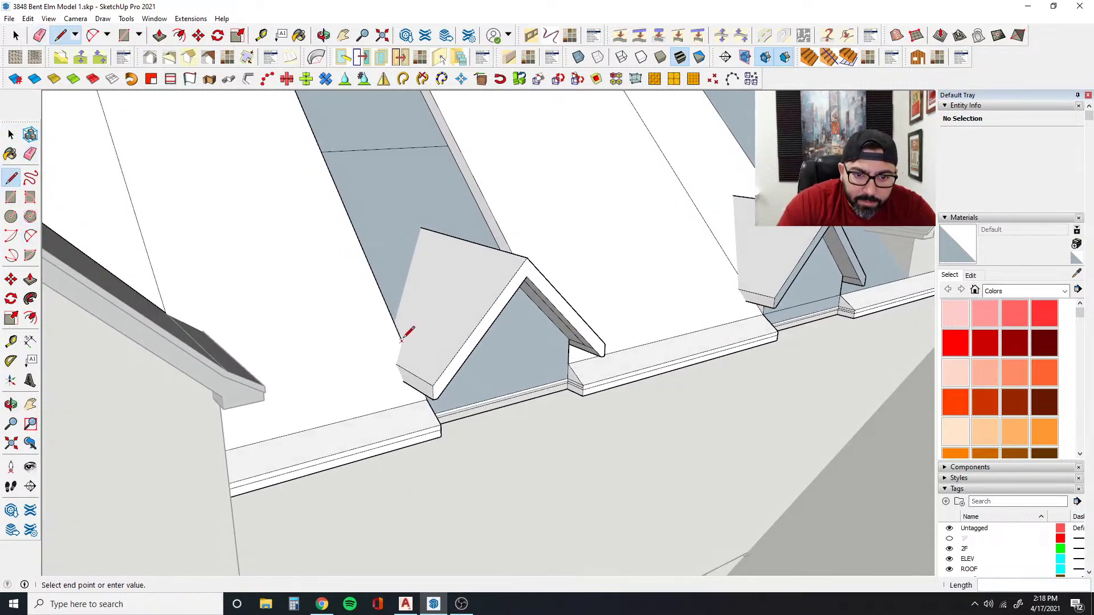
{"action": "middle_click_drag", "start_coordinate": [401, 341], "coordinate": [535, 345]}
{"action": "left_click", "coordinate": [464, 345]}
{"action": "scroll", "coordinate": [547, 289], "scroll_direction": "down", "scroll_amount": 4}
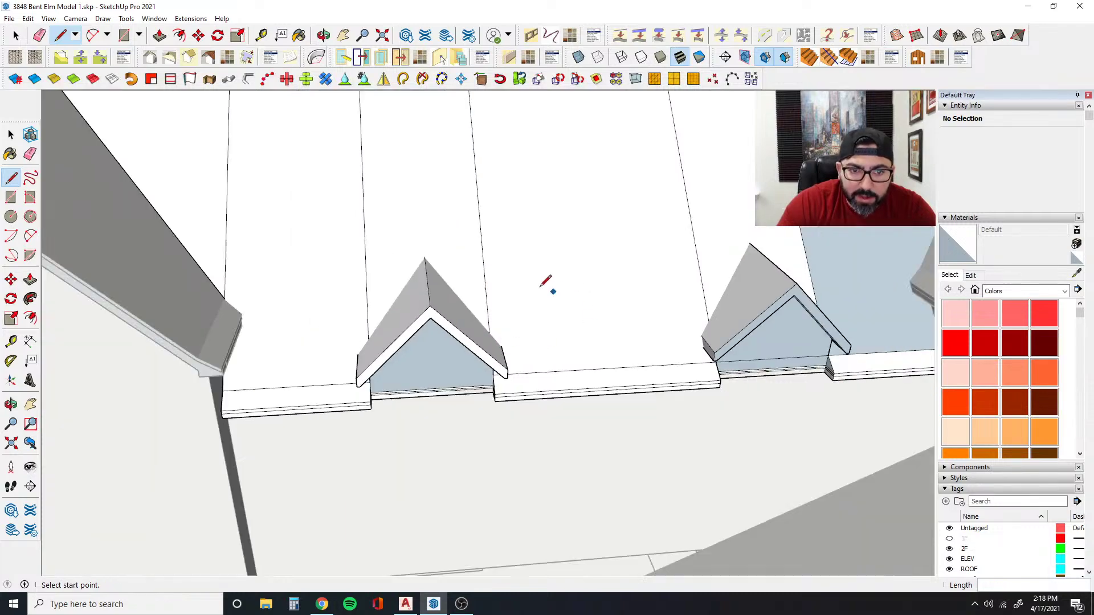
- Select all of the wing roof's geometry and intersect its faces with the selection
{"action": "left_click", "coordinate": [10, 136]}
{"action": "scroll", "coordinate": [490, 319], "scroll_direction": "down", "scroll_amount": 2}
{"action": "middle_click_drag", "start_coordinate": [672, 274], "coordinate": [684, 319]}
{"action": "left_click_drag", "start_coordinate": [734, 298], "coordinate": [676, 332]}
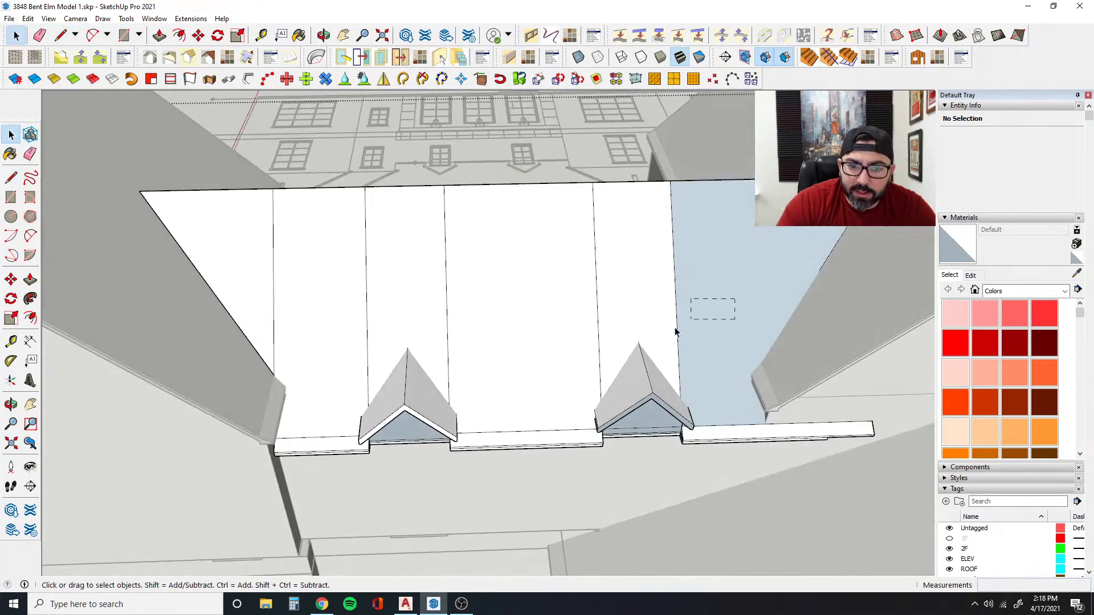
{"action": "left_click_drag", "start_coordinate": [338, 495], "coordinate": [319, 504]}
{"action": "scroll", "coordinate": [378, 420], "scroll_direction": "up", "scroll_amount": 5}
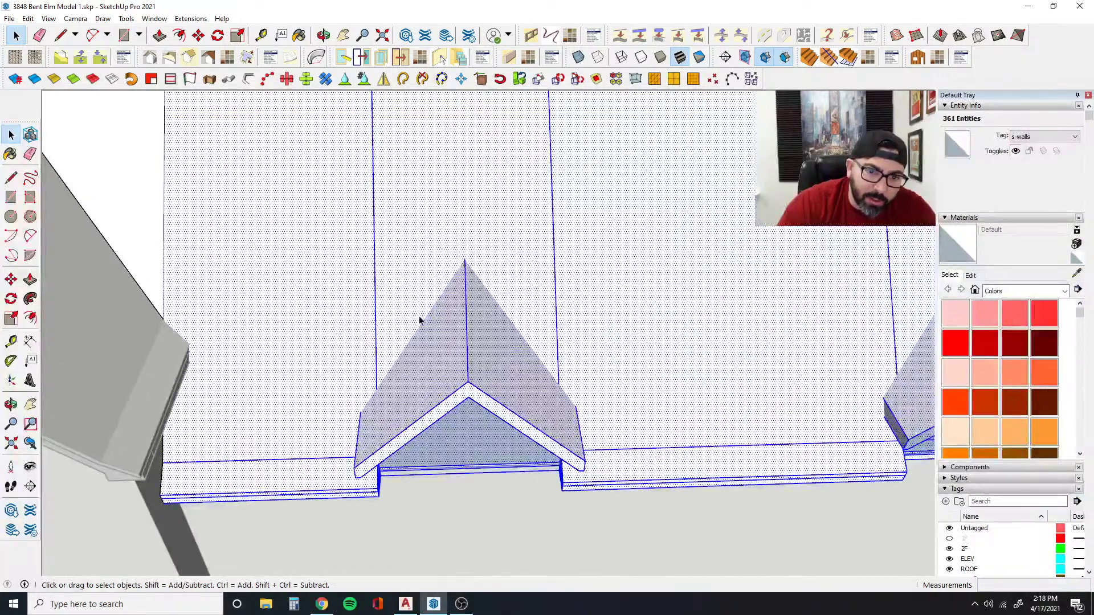
{"action": "right_click", "coordinate": [416, 351]}
{"action": "mouse_move", "coordinate": [480, 462]}
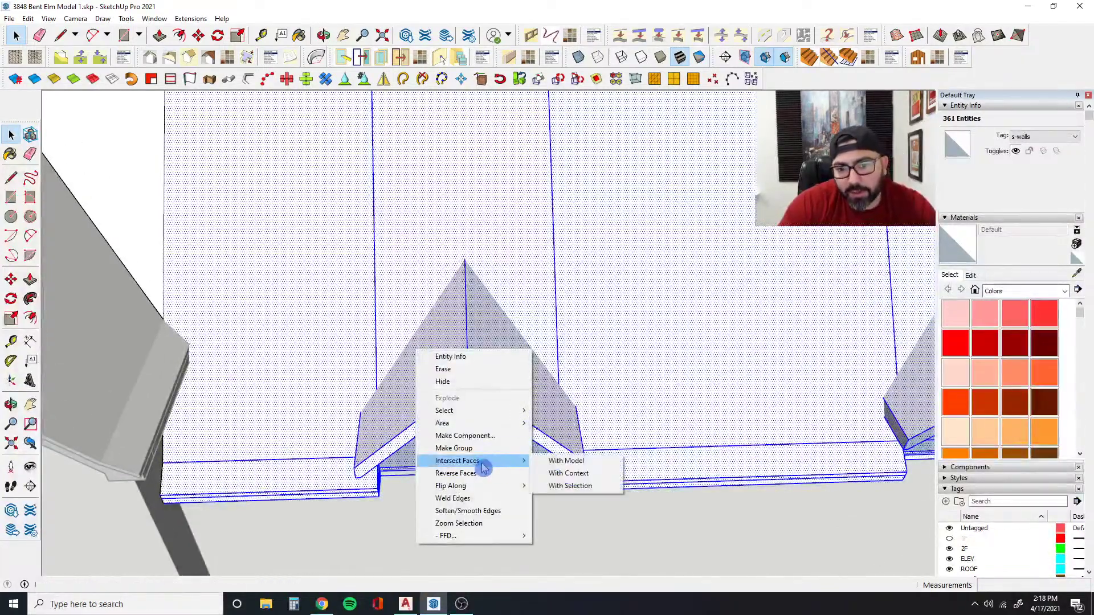
{"action": "left_click", "coordinate": [578, 486]}
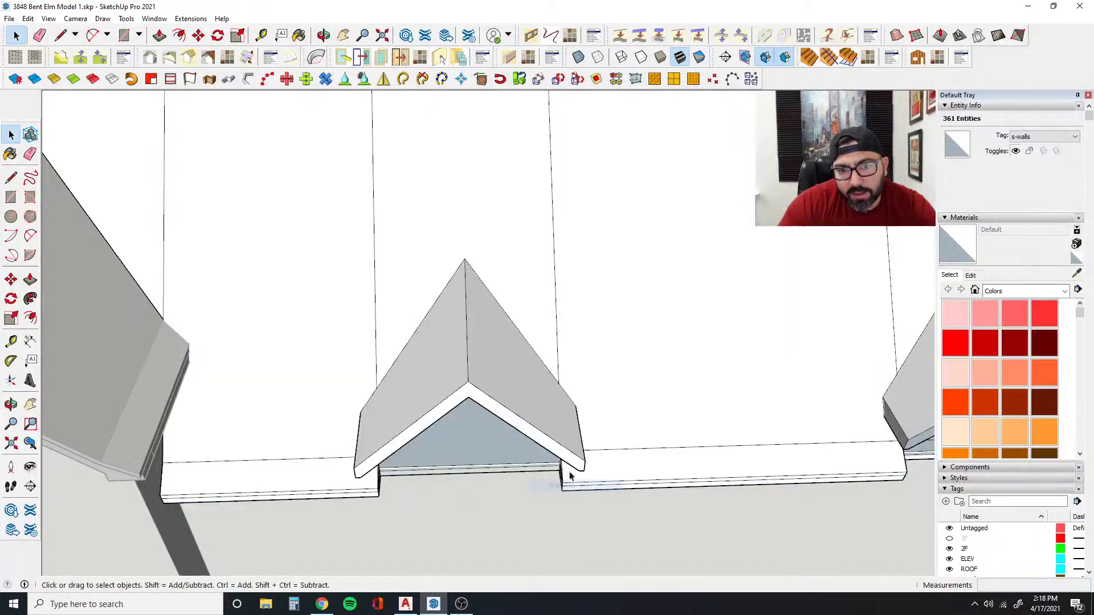
- Erase the vertical seam lines running up the wing roof's slope on both sides of the first copied dormer
{"action": "left_click", "coordinate": [406, 312]}
{"action": "key", "text": "e"}
{"action": "left_click_drag", "start_coordinate": [175, 208], "coordinate": [142, 199]}
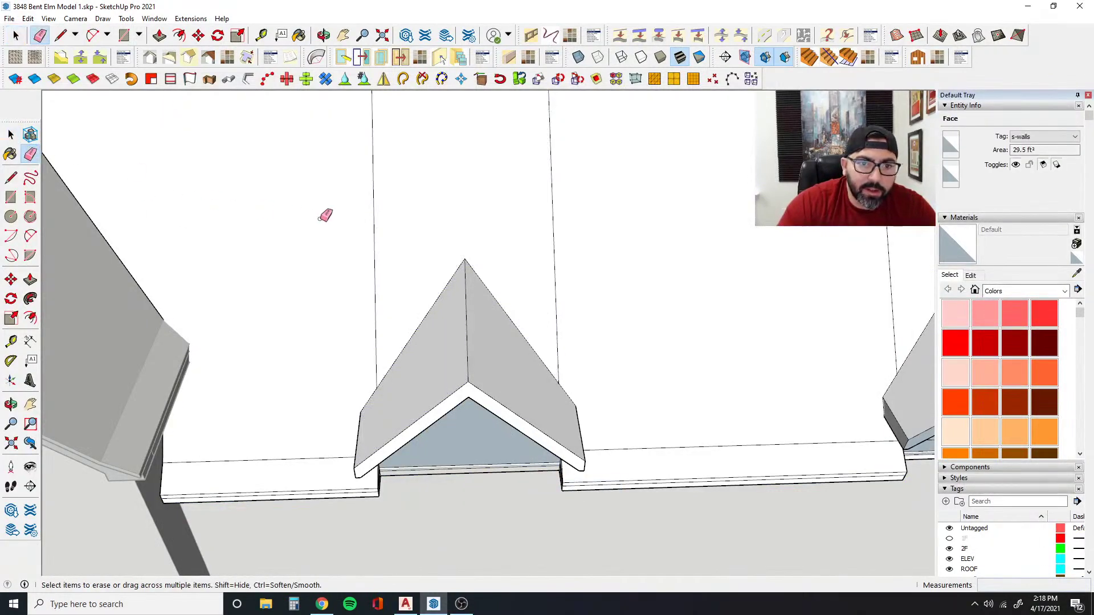
{"action": "left_click_drag", "start_coordinate": [551, 241], "coordinate": [573, 255]}
- Erase the stray horizontal edges on the wall strip beneath that dormer's gable
{"action": "middle_click_drag", "start_coordinate": [569, 421], "coordinate": [359, 262]}
{"action": "scroll", "coordinate": [235, 278], "scroll_direction": "up", "scroll_amount": 4}
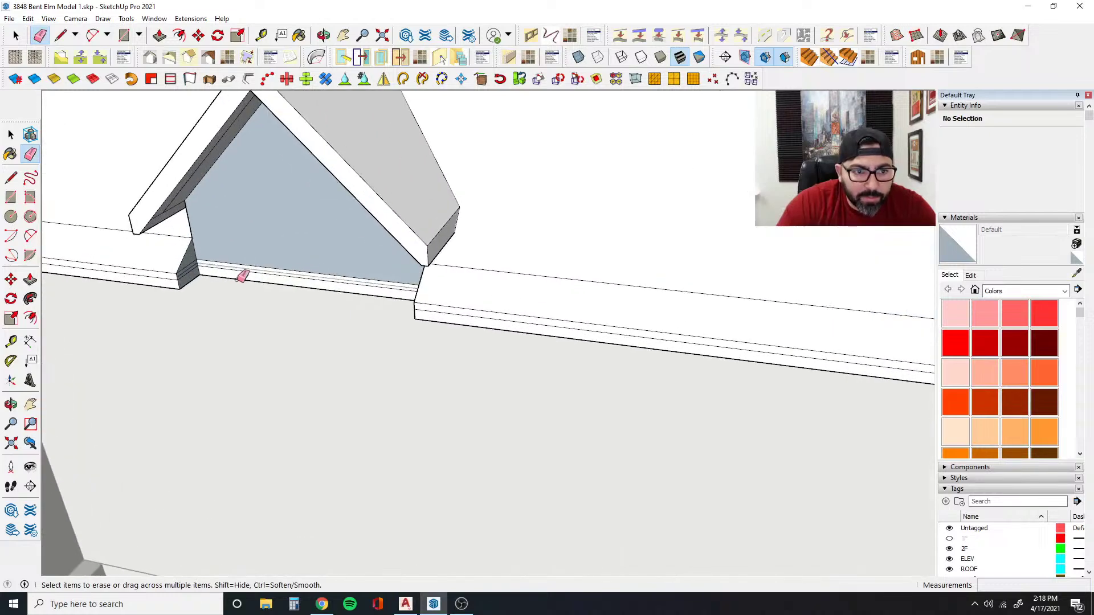
{"action": "middle_click_drag", "start_coordinate": [234, 278], "coordinate": [292, 248]}
{"action": "scroll", "coordinate": [185, 192], "scroll_direction": "up", "scroll_amount": 2}
{"action": "left_click_drag", "start_coordinate": [292, 248], "coordinate": [299, 260]}
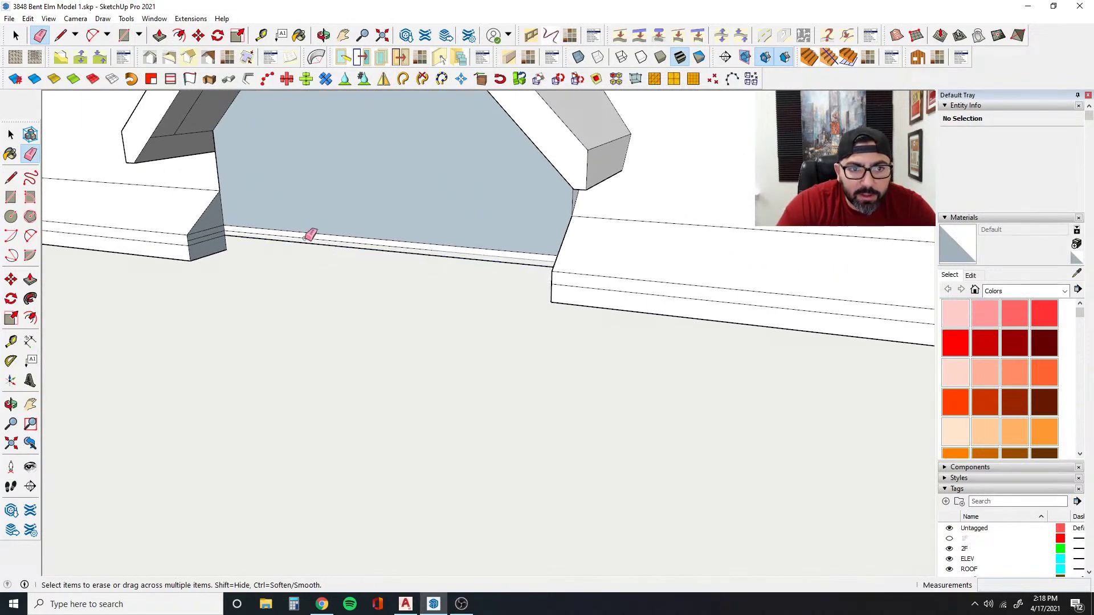
{"action": "left_click", "coordinate": [307, 234]}
{"action": "scroll", "coordinate": [370, 230], "scroll_direction": "down", "scroll_amount": 3}
{"action": "middle_click_drag", "start_coordinate": [405, 242], "coordinate": [181, 335]}
{"action": "scroll", "coordinate": [655, 211], "scroll_direction": "up", "scroll_amount": 2}
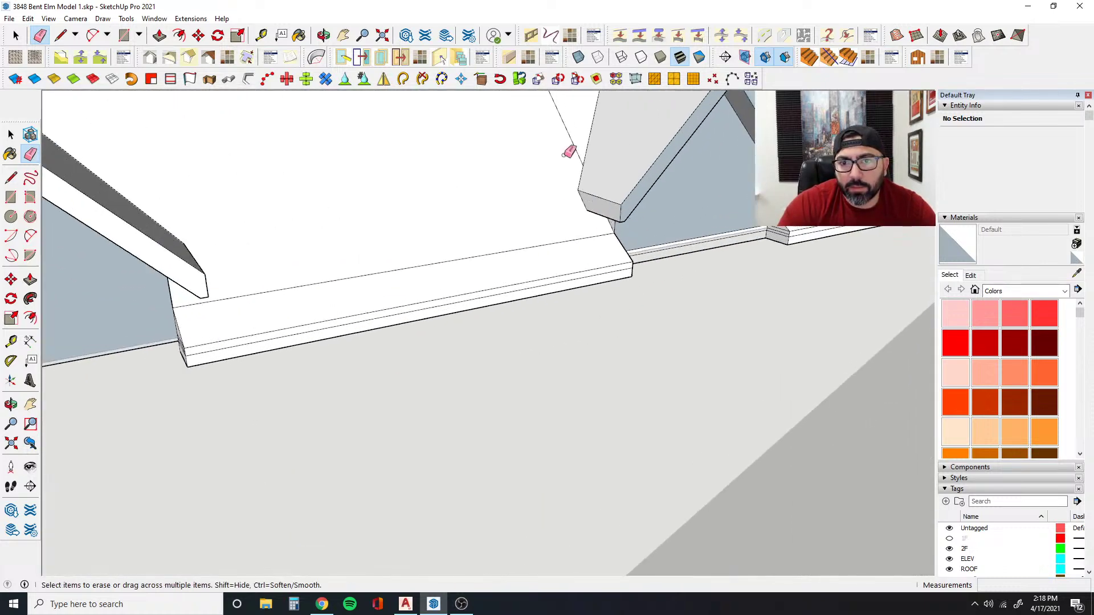
- Erase the remaining seam beside the second copied dormer and reverse the merged wing roof slope face
{"action": "left_click_drag", "start_coordinate": [564, 155], "coordinate": [573, 135]}
{"action": "middle_click_drag", "start_coordinate": [573, 297], "coordinate": [502, 382]}
{"action": "scroll", "coordinate": [655, 295], "scroll_direction": "down", "scroll_amount": 3}
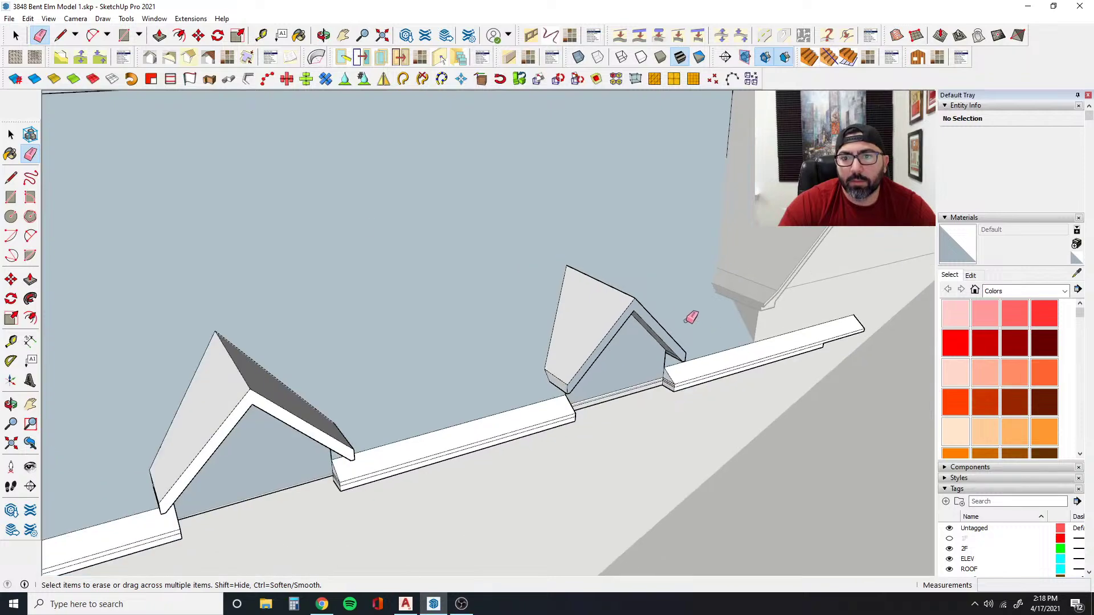
{"action": "left_click", "coordinate": [11, 134]}
{"action": "right_click", "coordinate": [354, 215]}
{"action": "left_click", "coordinate": [413, 302]}
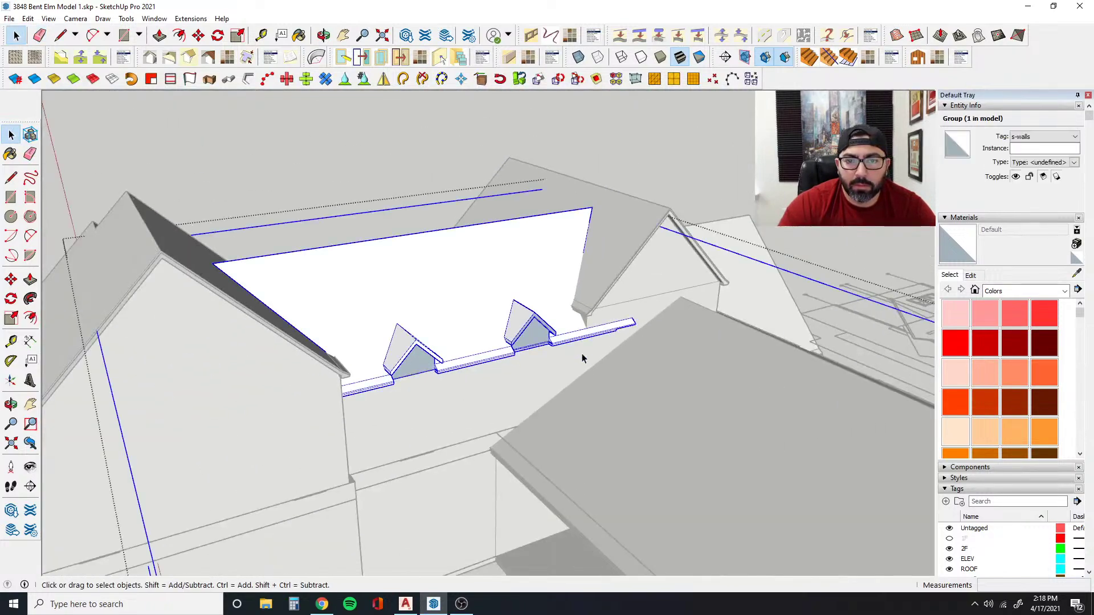
- Reverse the gable faces of both copied dormers, and leave the wing roof group
{"action": "double_click", "coordinate": [535, 341]}
{"action": "left_click", "coordinate": [538, 335]}
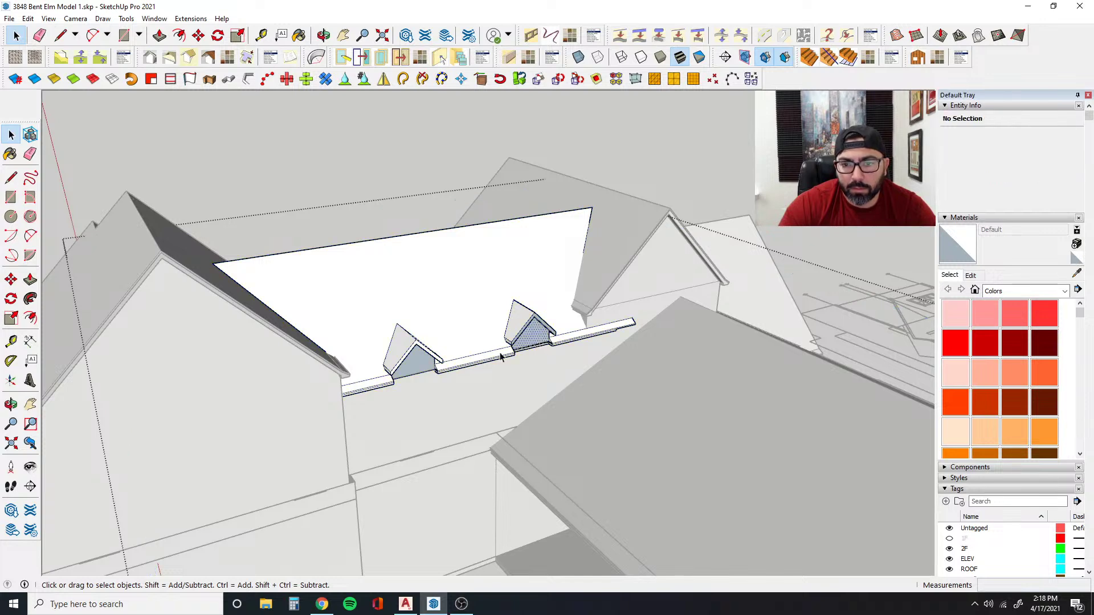
{"action": "left_click", "coordinate": [418, 365], "text": "shift"}
{"action": "right_click", "coordinate": [418, 365]}
{"action": "left_click", "coordinate": [470, 488]}
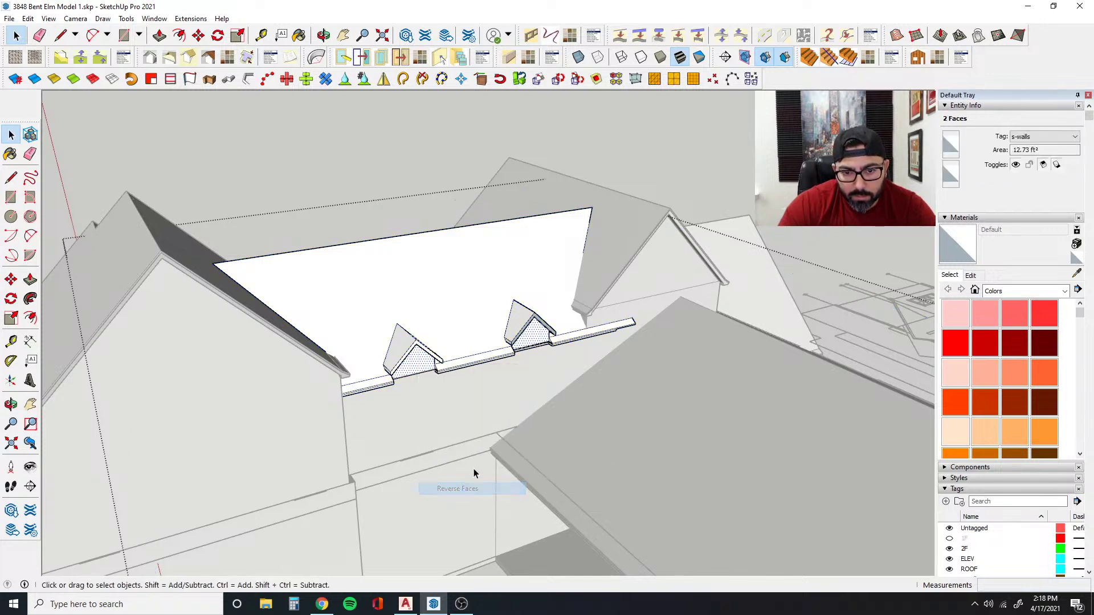
{"action": "scroll", "coordinate": [474, 468], "scroll_direction": "down", "scroll_amount": 2}
{"action": "key", "text": "Escape"}
{"action": "scroll", "coordinate": [444, 416], "scroll_direction": "down", "scroll_amount": 2}
{"action": "middle_click_drag", "start_coordinate": [436, 399], "coordinate": [356, 342]}
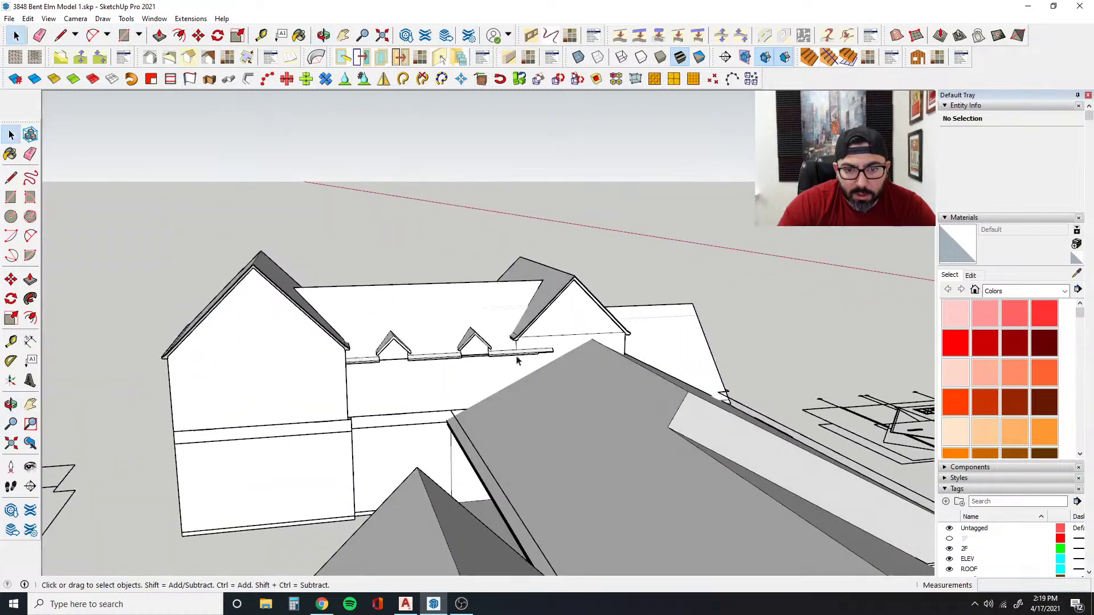
- Reopen the wing roof group and erase the stray edges below the second copied dormer's gable
{"action": "scroll", "coordinate": [513, 356], "scroll_direction": "up", "scroll_amount": 5}
{"action": "scroll", "coordinate": [467, 352], "scroll_direction": "up", "scroll_amount": 5}
{"action": "left_click", "coordinate": [402, 429]}
{"action": "middle_click_drag", "start_coordinate": [402, 429], "coordinate": [482, 393]}
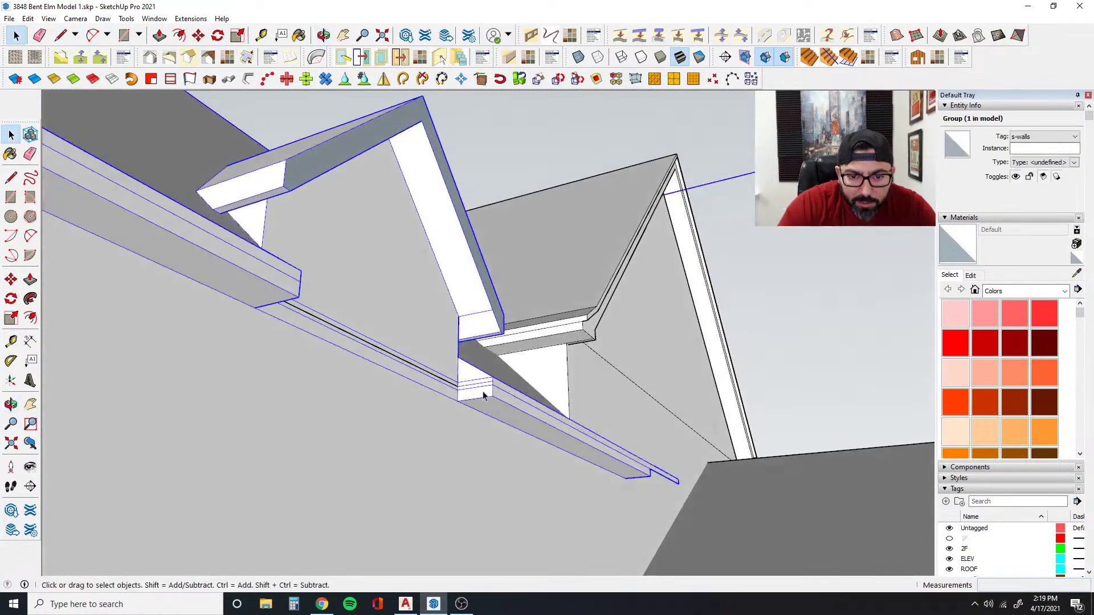
{"action": "double_click", "coordinate": [426, 412]}
{"action": "triple_click", "coordinate": [426, 411]}
{"action": "left_click", "coordinate": [402, 307]}
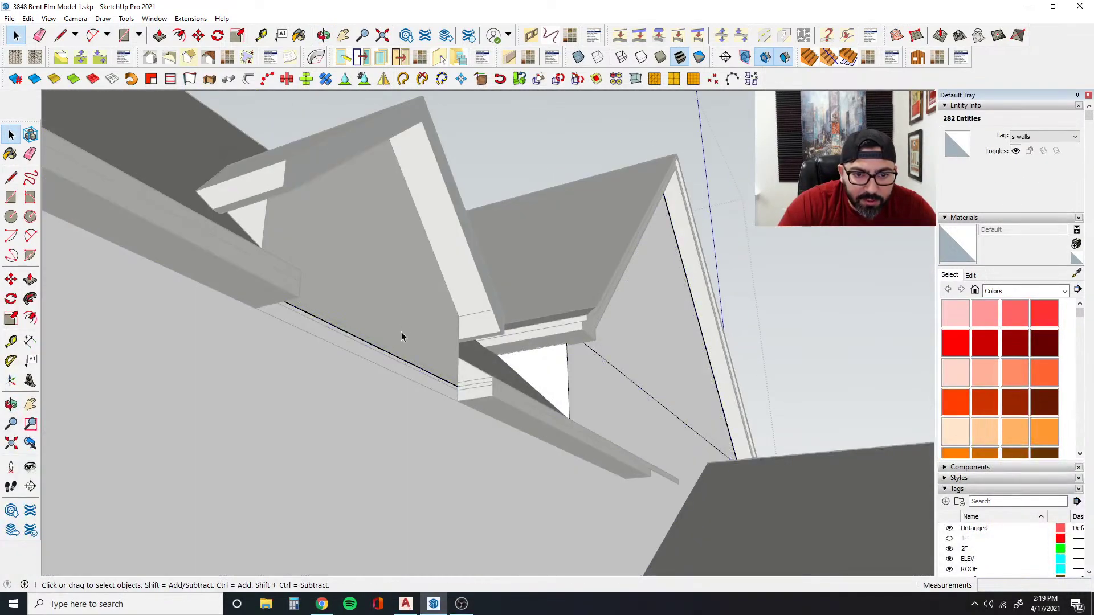
{"action": "double_click", "coordinate": [401, 330]}
{"action": "triple_click", "coordinate": [401, 331]}
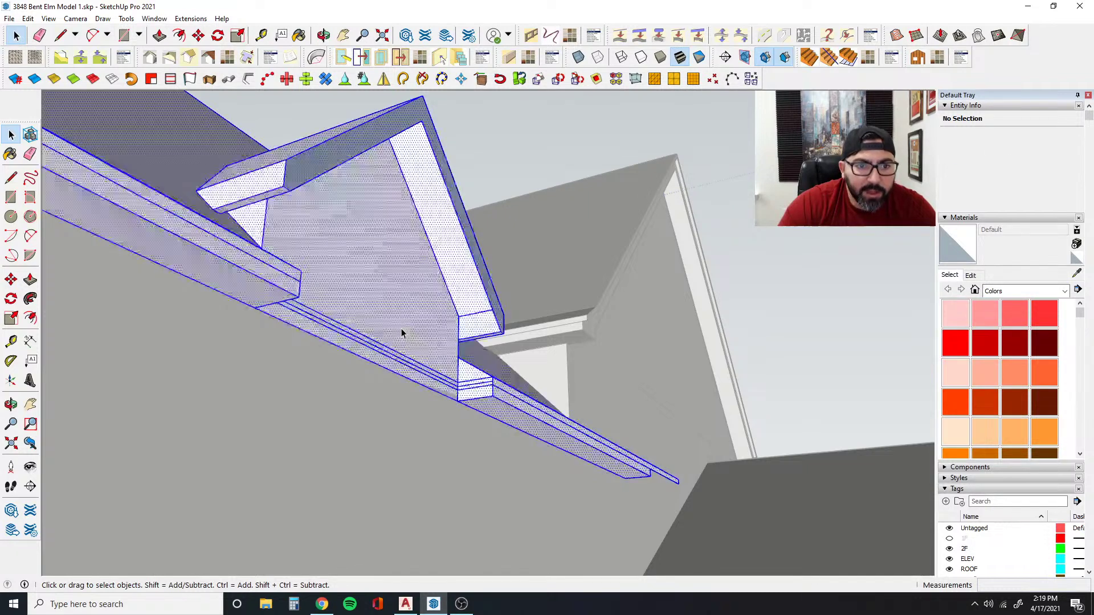
{"action": "left_click", "coordinate": [31, 153]}
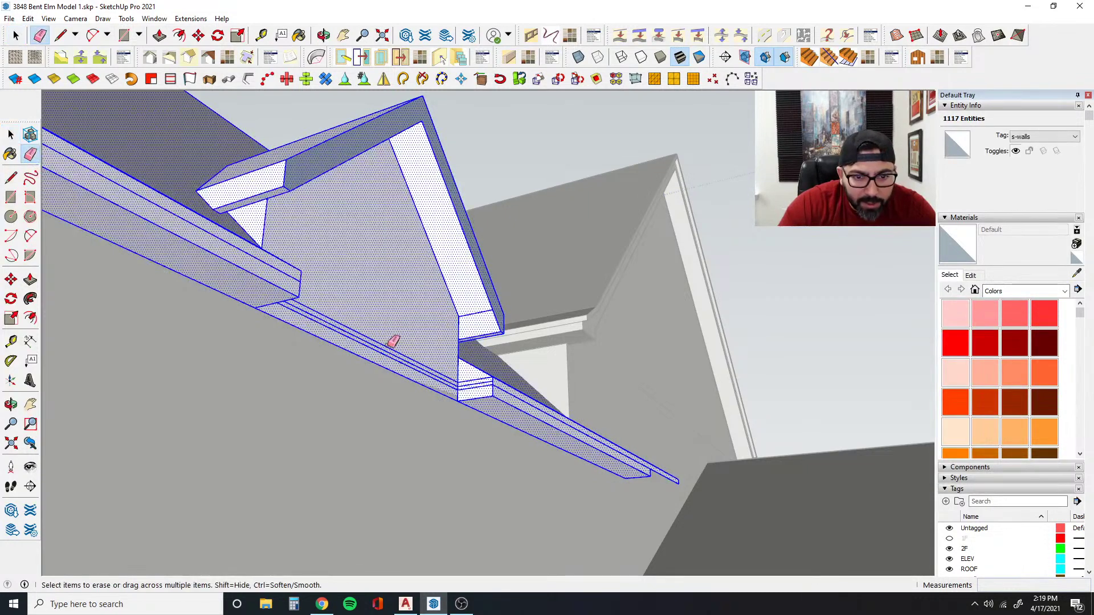
{"action": "key", "text": "Escape"}
{"action": "middle_click_drag", "start_coordinate": [384, 346], "coordinate": [370, 384]}
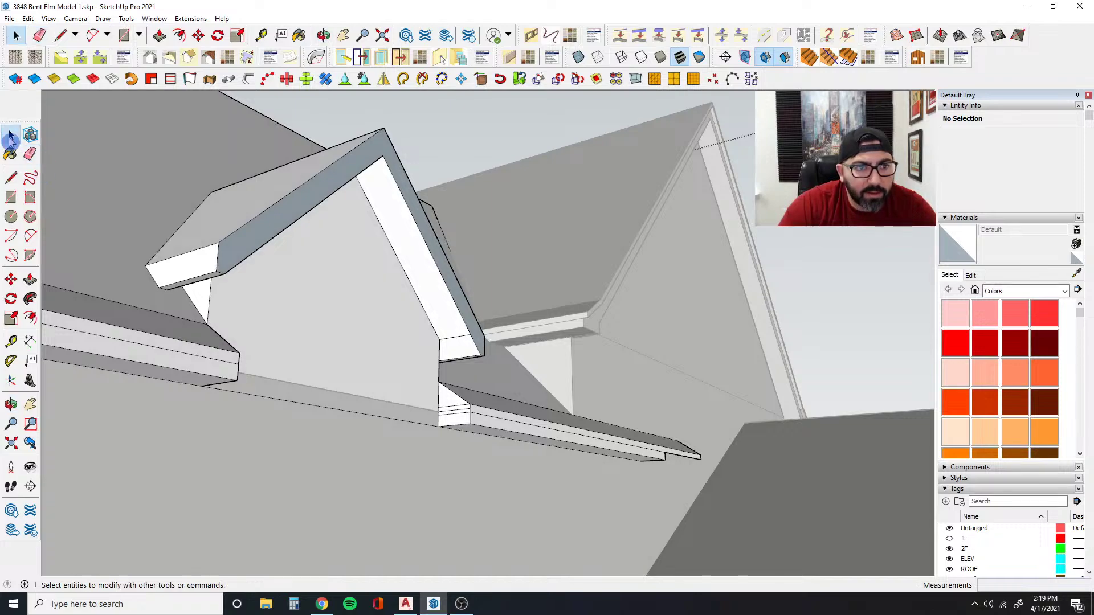
- Push the protruding end of the wing's eave strip back 2' 7/16", flush with the fascia end below it
{"action": "left_click", "coordinate": [12, 137]}
{"action": "scroll", "coordinate": [399, 288], "scroll_direction": "down", "scroll_amount": 4}
{"action": "mouse_move", "coordinate": [398, 288]}
{"action": "middle_mouse_down"}
{"action": "mouse_move", "coordinate": [402, 395]}
{"action": "mouse_move", "coordinate": [355, 379]}
{"action": "mouse_move", "coordinate": [478, 371]}
{"action": "mouse_move", "coordinate": [303, 420]}
{"action": "mouse_move", "coordinate": [350, 415]}
{"action": "mouse_move", "coordinate": [313, 374]}
{"action": "middle_mouse_up"}
{"action": "scroll", "coordinate": [402, 395], "scroll_direction": "down", "scroll_amount": 3}
{"action": "scroll", "coordinate": [351, 401], "scroll_direction": "up", "scroll_amount": 6}
{"action": "left_click", "coordinate": [409, 402]}
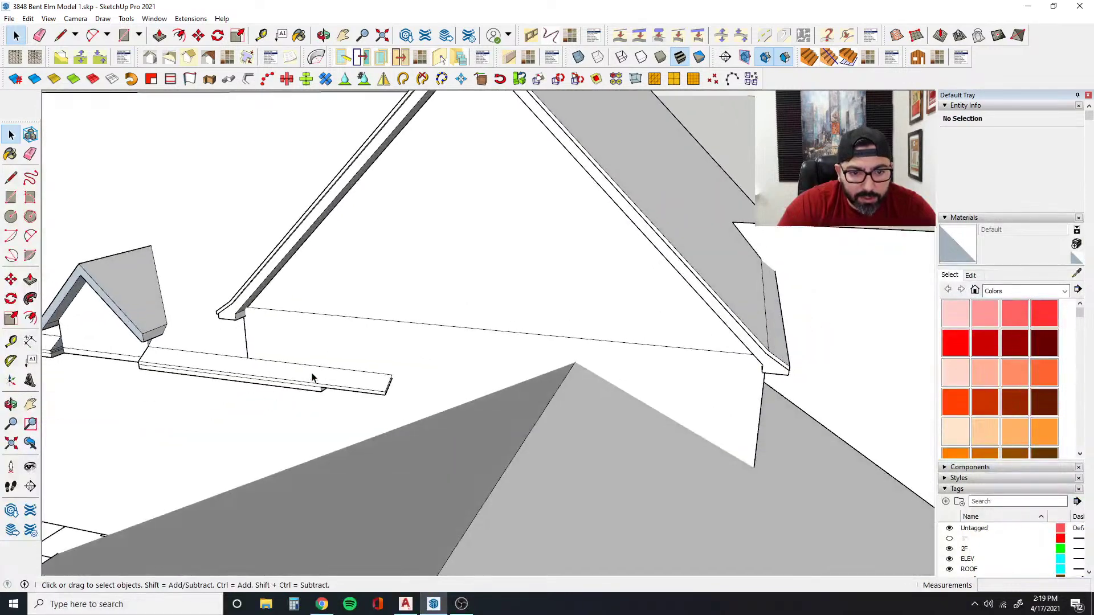
{"action": "double_click", "coordinate": [313, 375]}
{"action": "triple_click", "coordinate": [313, 374]}
{"action": "scroll", "coordinate": [310, 373], "scroll_direction": "up", "scroll_amount": 2}
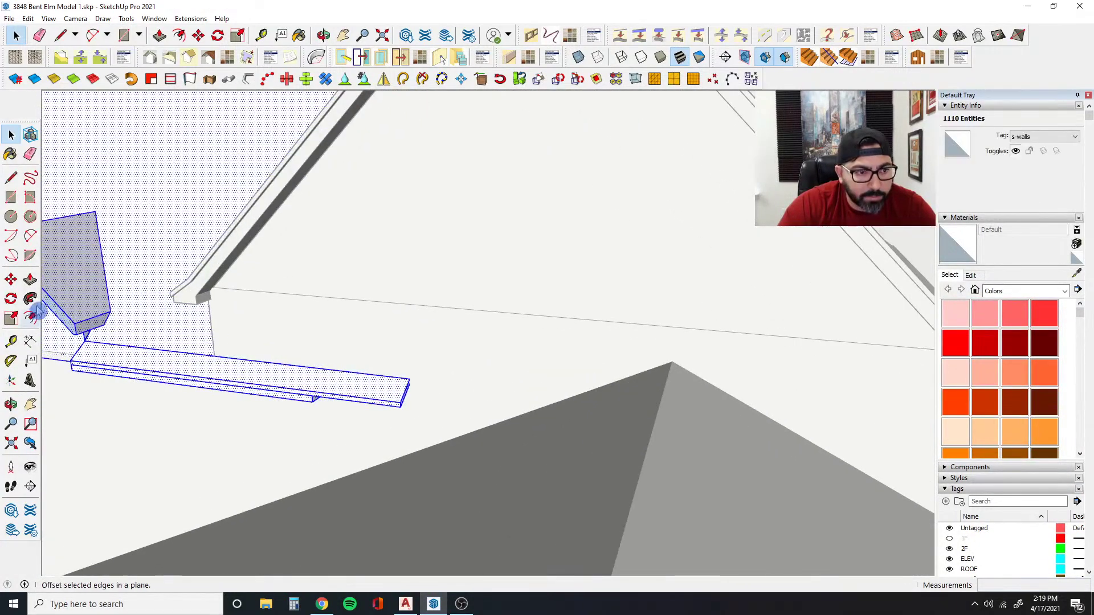
{"action": "key", "text": "p"}
{"action": "scroll", "coordinate": [361, 388], "scroll_direction": "up", "scroll_amount": 2}
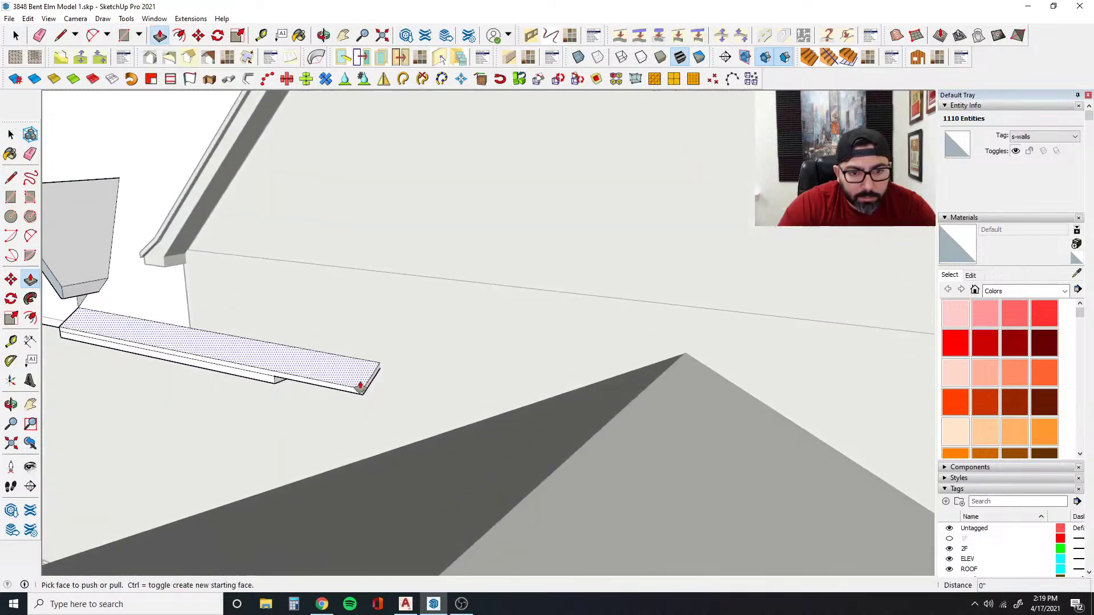
{"action": "left_click", "coordinate": [364, 379]}
{"action": "left_click", "coordinate": [188, 313]}
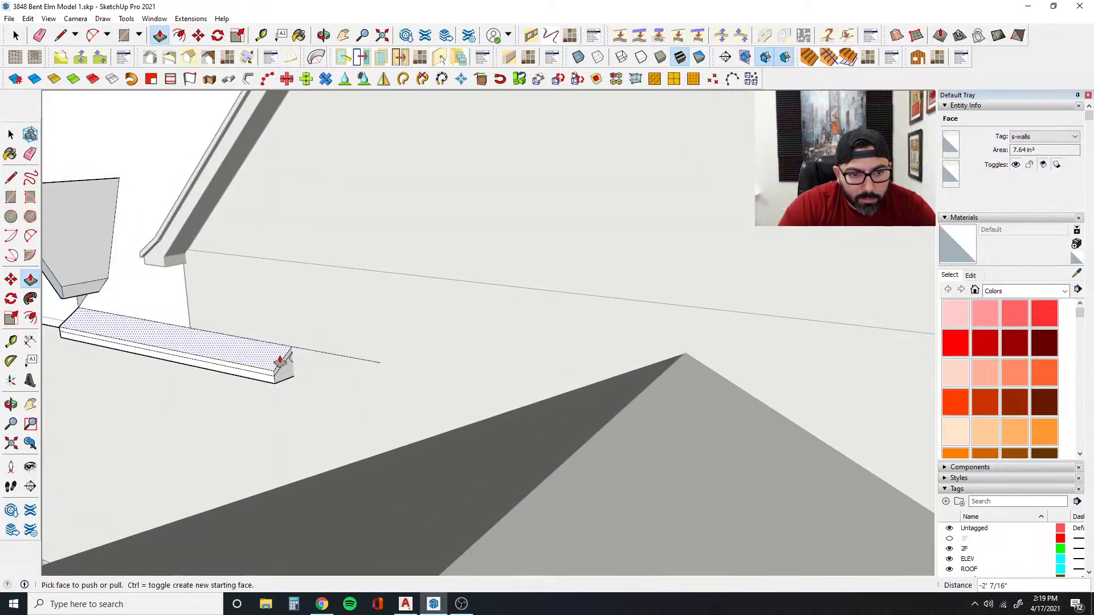
- Push the eave's remaining end faces back 2' 9" to the wall corner beneath the adjoining gable roof
{"action": "left_click_drag", "start_coordinate": [283, 364], "coordinate": [183, 321]}
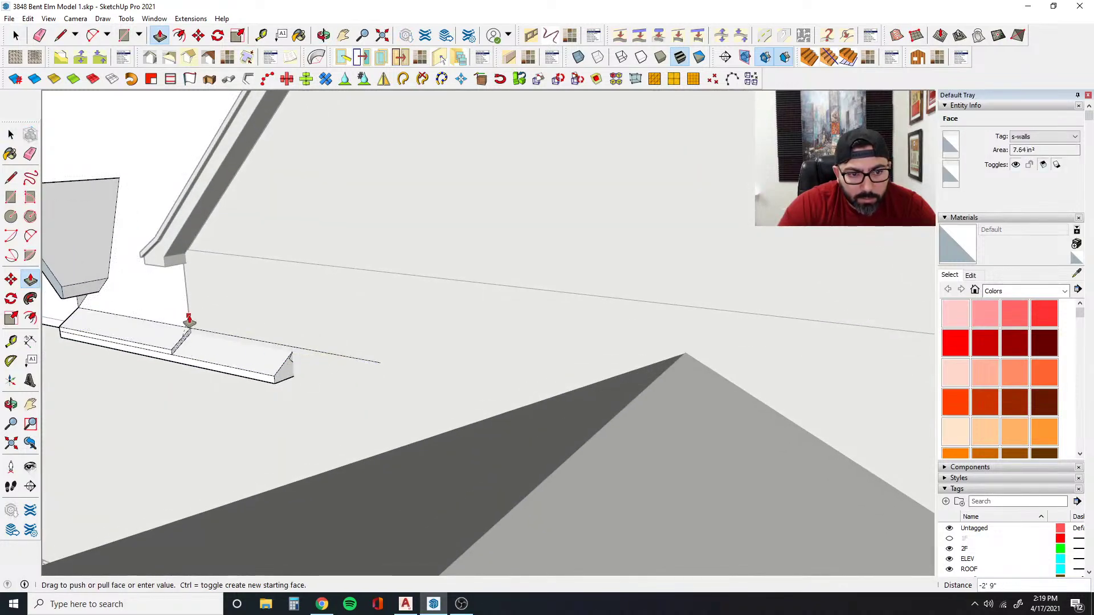
{"action": "left_click", "coordinate": [189, 320]}
{"action": "left_click", "coordinate": [285, 372]}
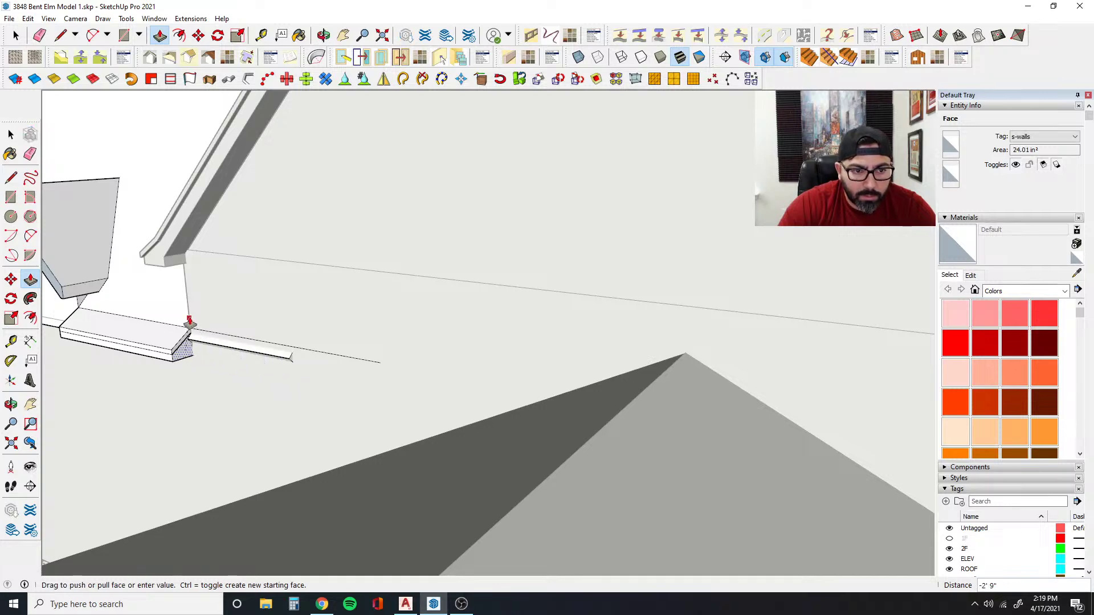
{"action": "left_click", "coordinate": [189, 322]}
{"action": "scroll", "coordinate": [258, 352], "scroll_direction": "up", "scroll_amount": 3}
{"action": "left_click", "coordinate": [306, 366]}
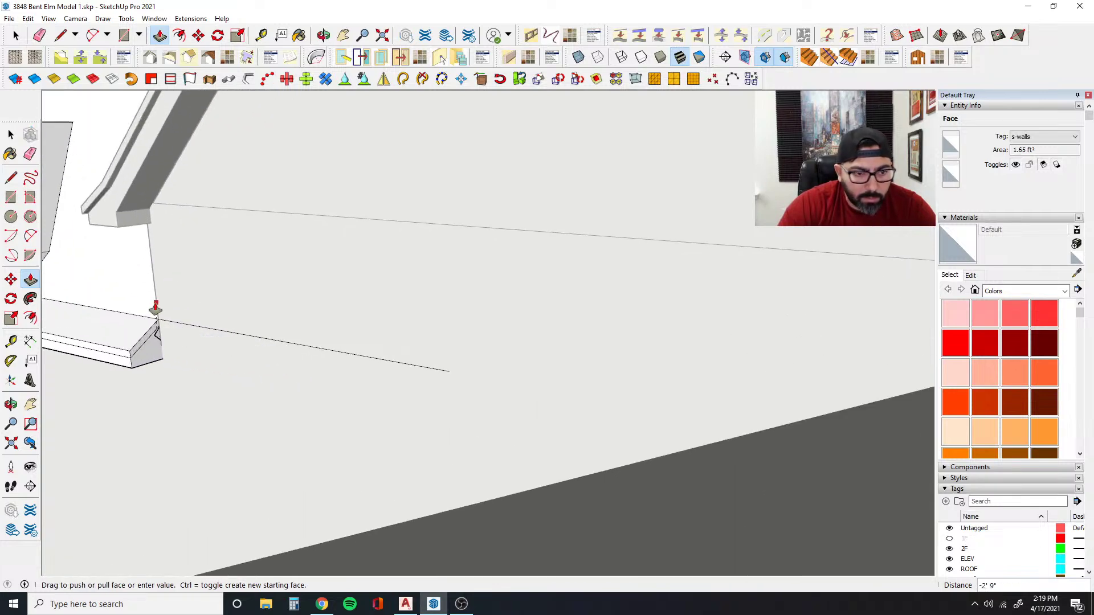
{"action": "left_click", "coordinate": [155, 309]}
- Try to erase the leftover edge extending past the shortened eave, and undo the erasure
{"action": "left_click", "coordinate": [30, 154]}
{"action": "left_click", "coordinate": [330, 350]}
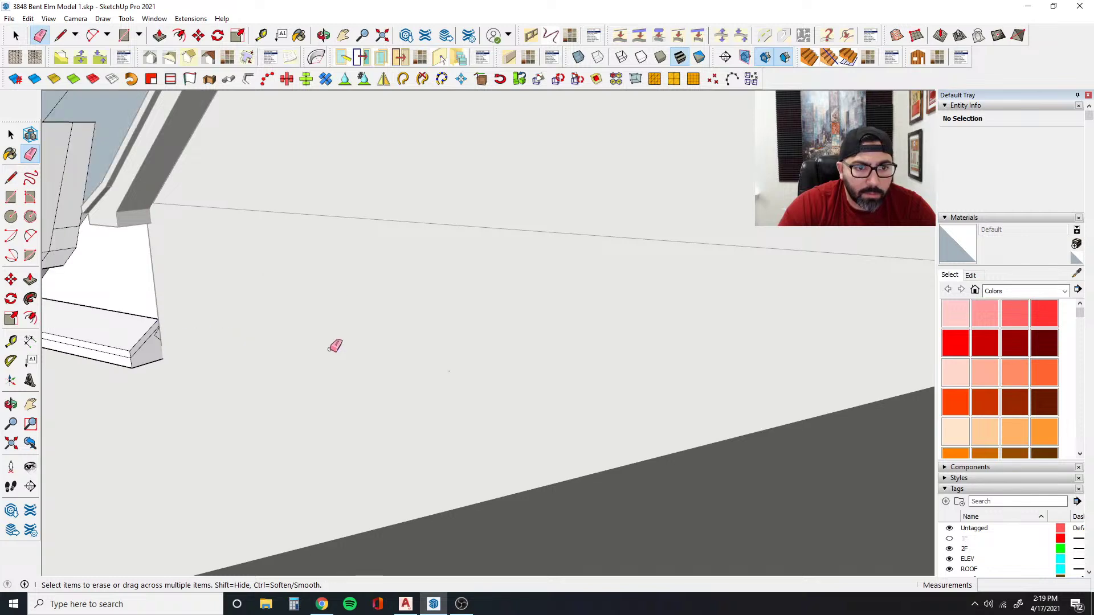
{"action": "left_click", "coordinate": [10, 136]}
{"action": "key", "text": "ctrl+z"}
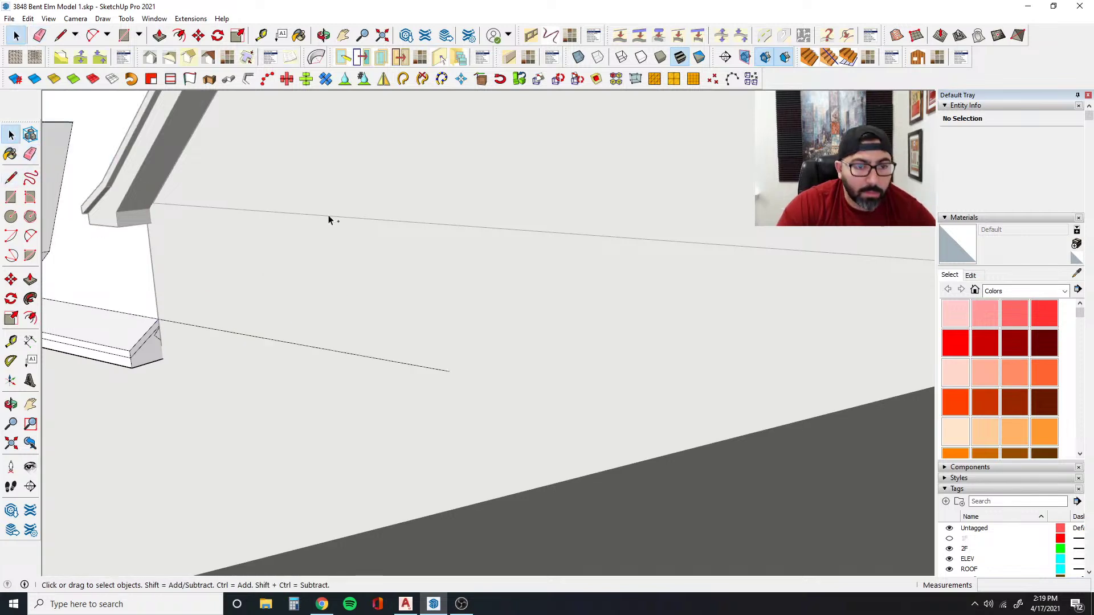
{"action": "key", "text": "Escape"}
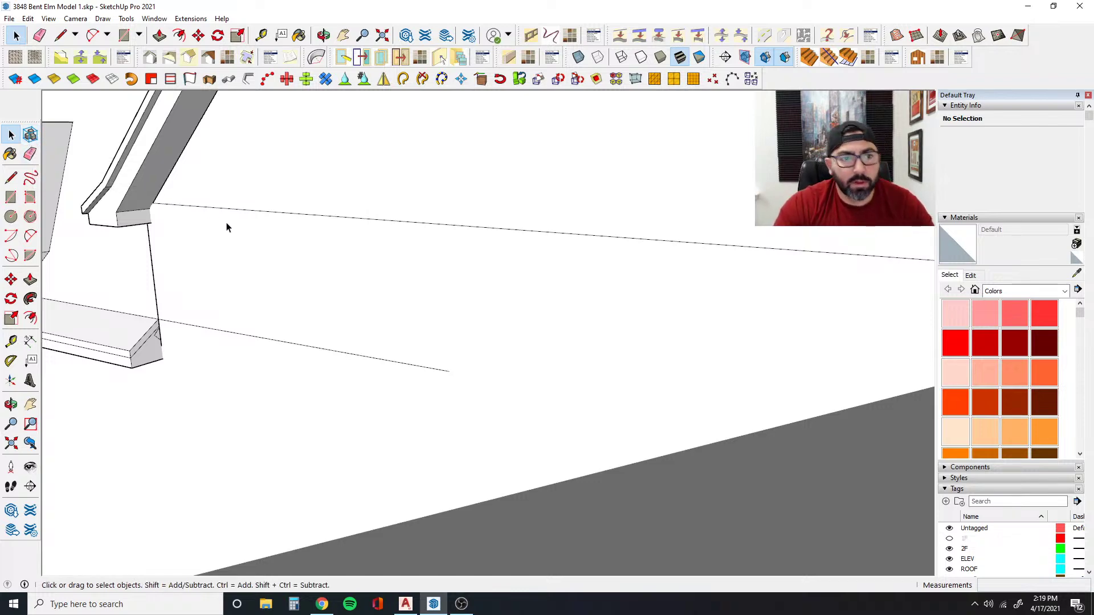
- Draw an edge on the wing roof from the end of its valley line down to the eave's wall corner
{"action": "middle_click_drag", "start_coordinate": [227, 227], "coordinate": [510, 295]}
{"action": "double_click", "coordinate": [383, 342]}
{"action": "scroll", "coordinate": [383, 341], "scroll_direction": "down", "scroll_amount": 1}
{"action": "key", "text": "Escape"}
{"action": "scroll", "coordinate": [511, 295], "scroll_direction": "down", "scroll_amount": 3}
{"action": "triple_click", "coordinate": [511, 295]}
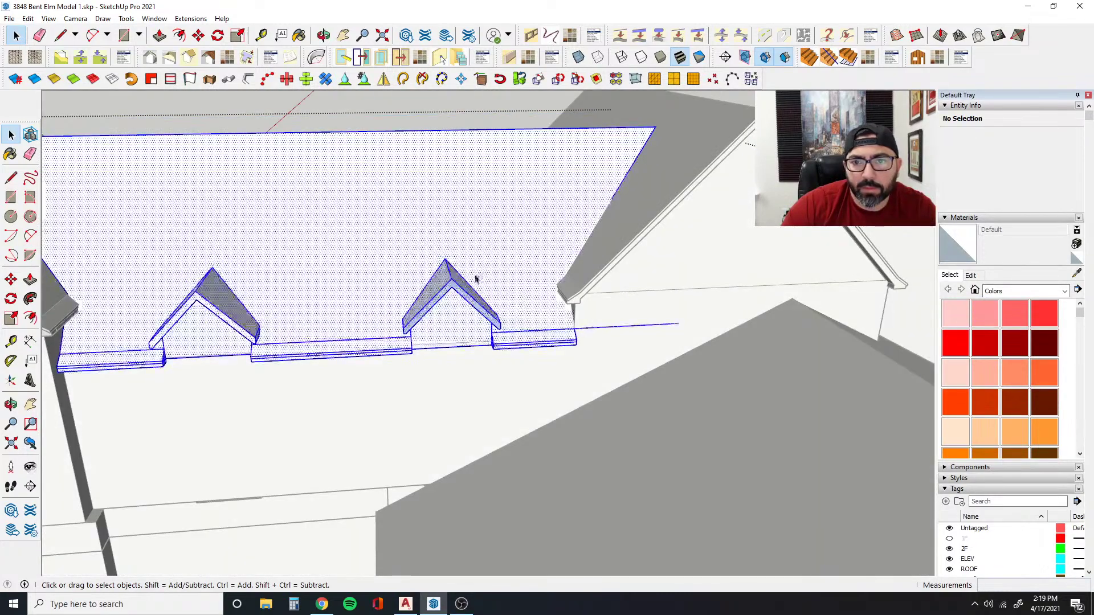
{"action": "scroll", "coordinate": [512, 253], "scroll_direction": "up", "scroll_amount": 3}
{"action": "key", "text": "l"}
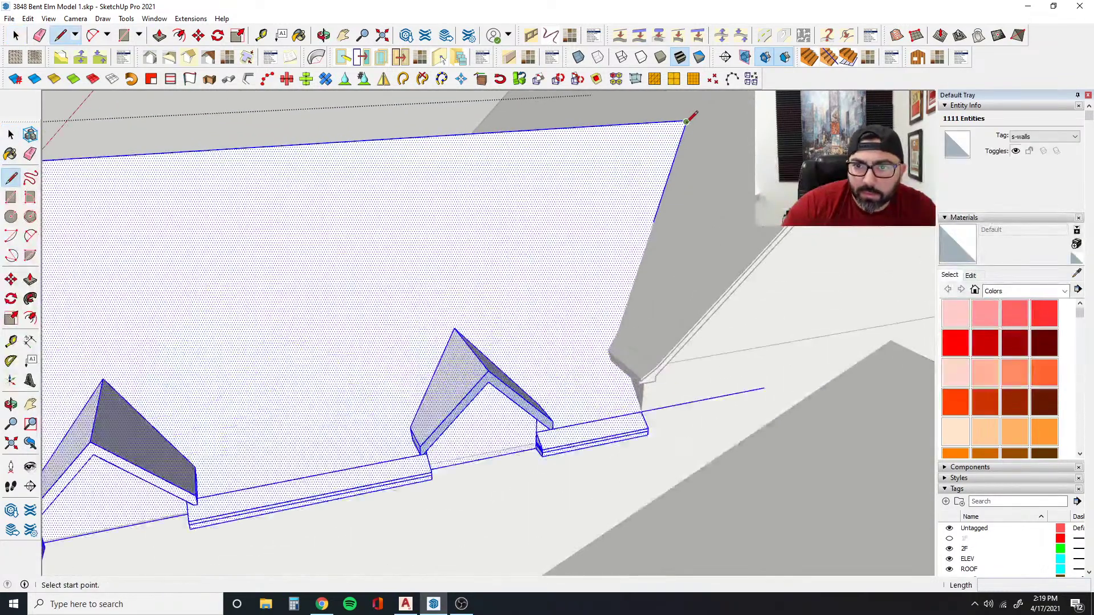
{"action": "left_click", "coordinate": [679, 146]}
{"action": "scroll", "coordinate": [621, 342], "scroll_direction": "up", "scroll_amount": 5}
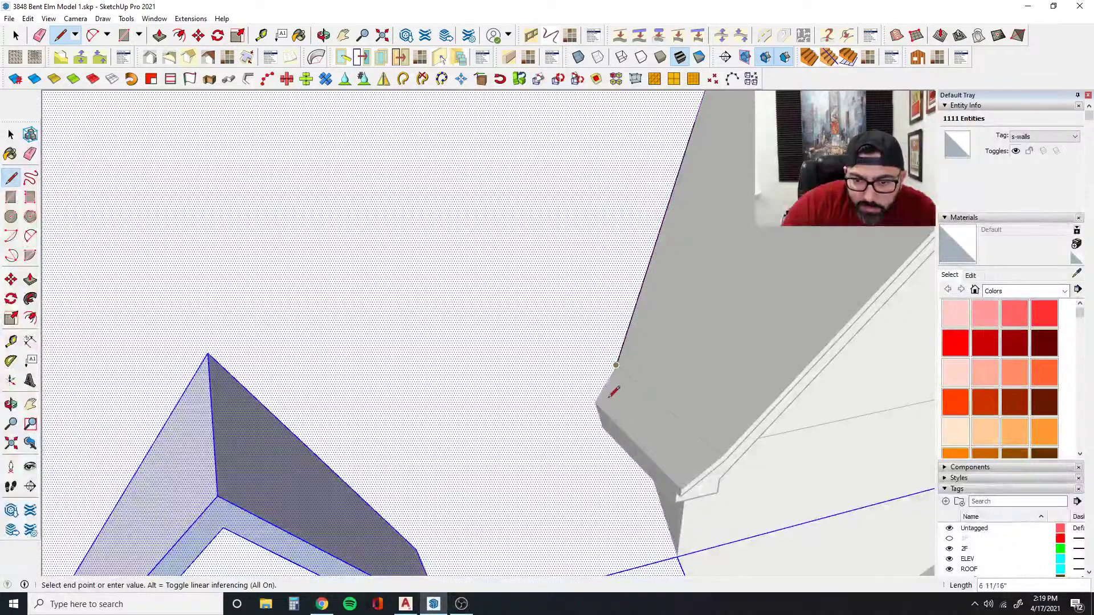
{"action": "mouse_move", "coordinate": [610, 391]}
{"action": "middle_mouse_down"}
{"action": "mouse_move", "coordinate": [530, 225]}
{"action": "mouse_move", "coordinate": [625, 382]}
{"action": "mouse_move", "coordinate": [612, 399]}
{"action": "middle_mouse_up"}
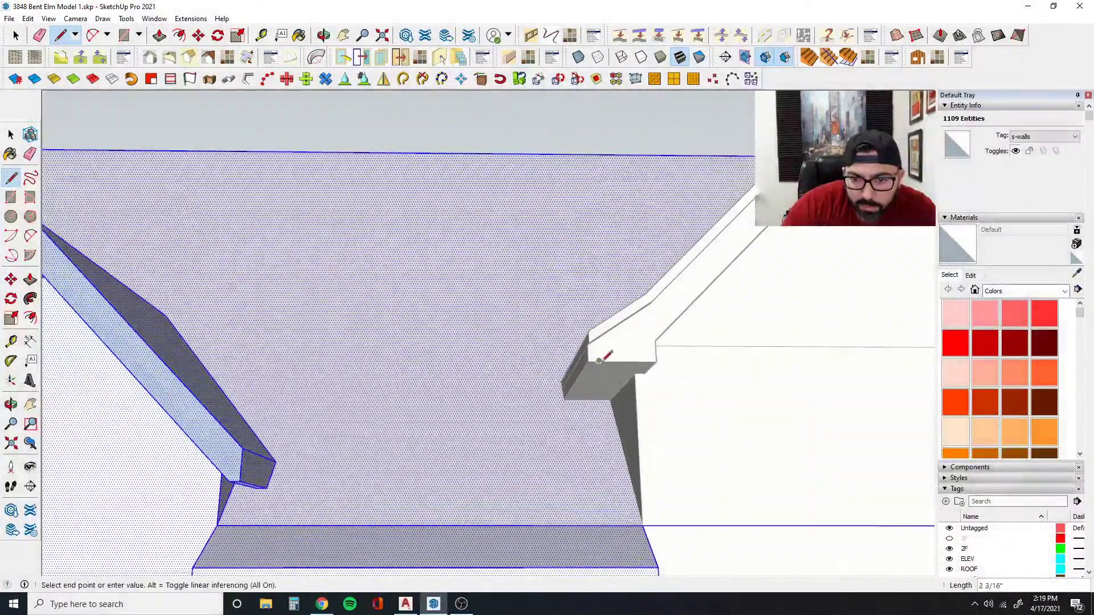
{"action": "left_click", "coordinate": [646, 519]}
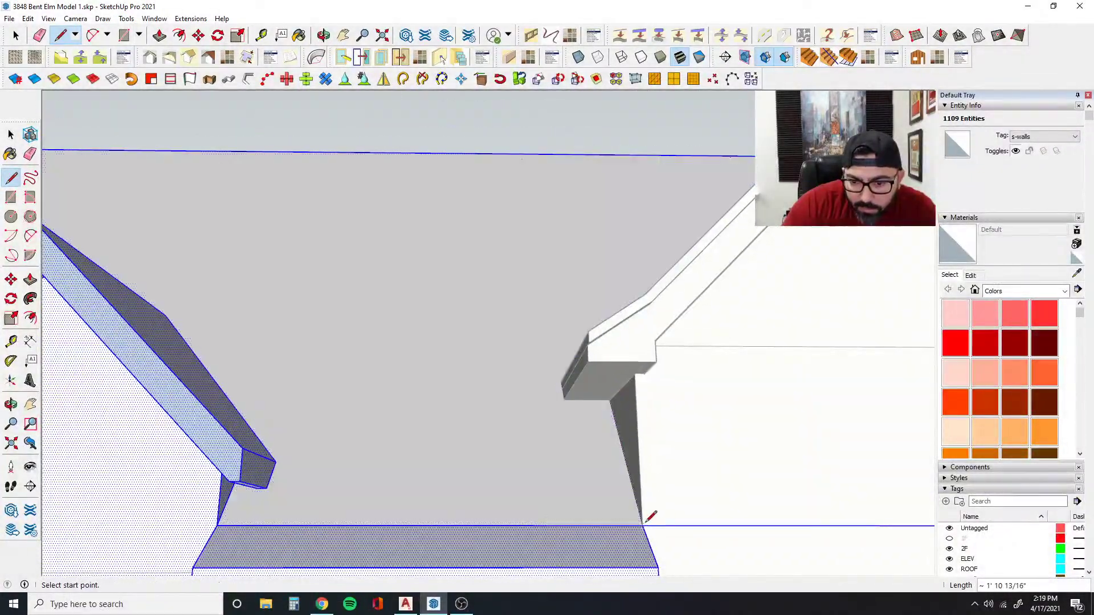
- Erase the leftover edge beyond the shortened eave and leave the wing roof group
{"action": "left_click", "coordinate": [30, 154]}
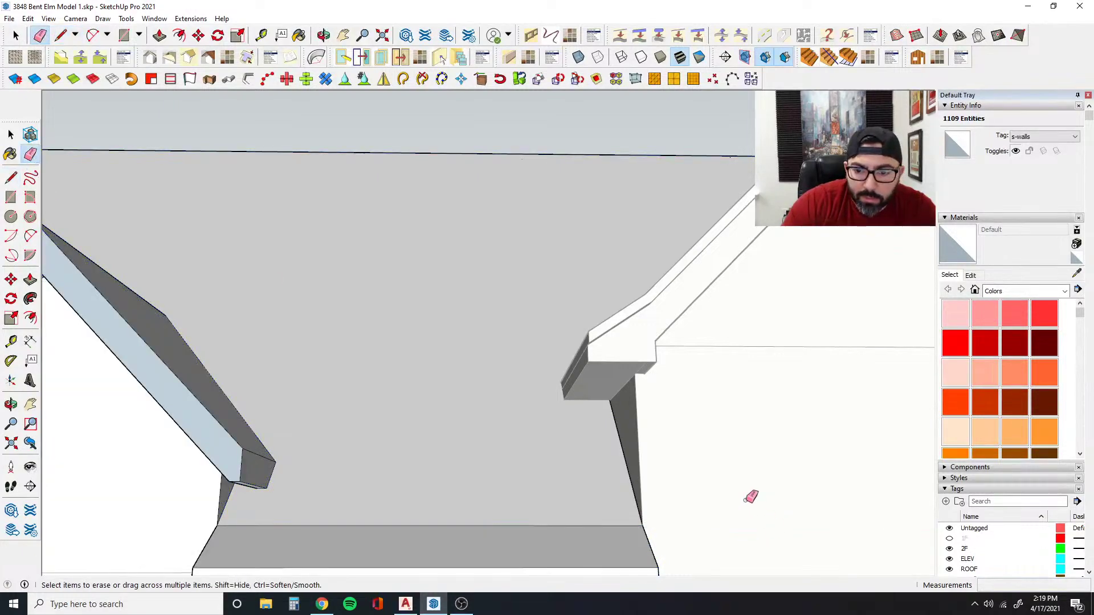
{"action": "mouse_move", "coordinate": [750, 498]}
{"action": "middle_mouse_down"}
{"action": "mouse_move", "coordinate": [664, 362]}
{"action": "mouse_move", "coordinate": [579, 283]}
{"action": "middle_mouse_up"}
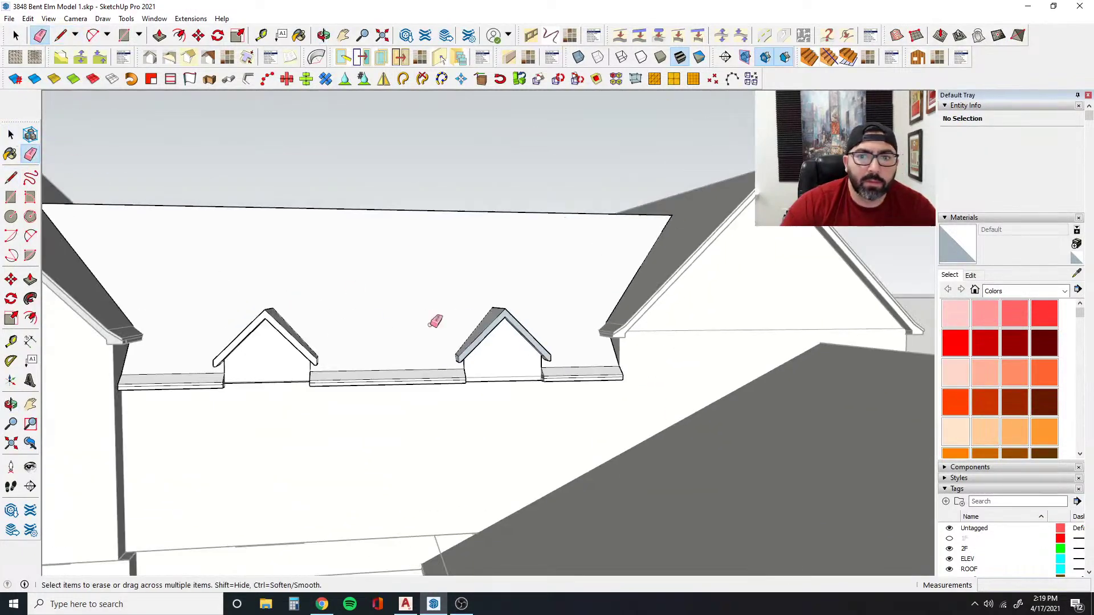
{"action": "middle_click_drag", "start_coordinate": [435, 317], "coordinate": [154, 208]}
{"action": "left_click", "coordinate": [10, 136]}
{"action": "key", "text": "Escape"}
- Erase all the vertical seam lines around the dormers on the wing roof's opposite slope
{"action": "scroll", "coordinate": [471, 322], "scroll_direction": "down", "scroll_amount": 8}
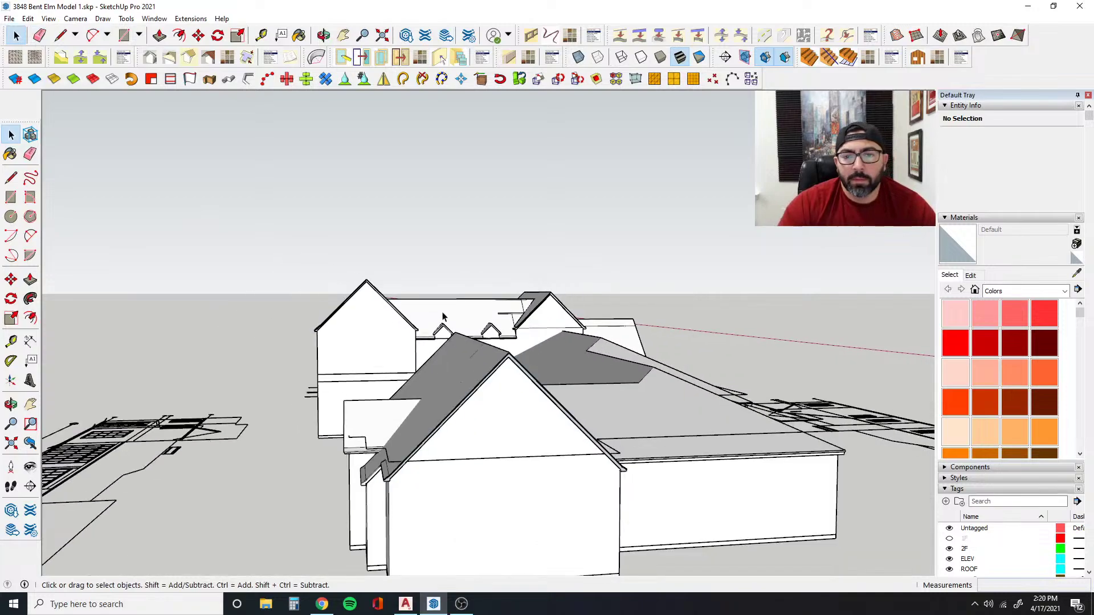
{"action": "middle_click_drag", "start_coordinate": [417, 346], "coordinate": [561, 348]}
{"action": "double_click", "coordinate": [539, 284]}
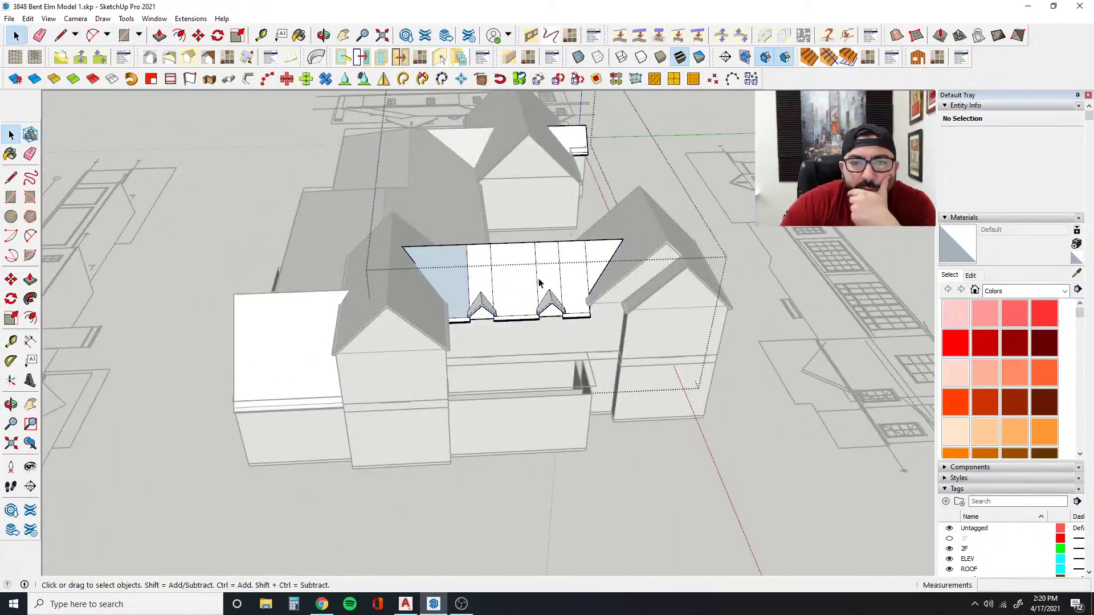
{"action": "left_click", "coordinate": [539, 284]}
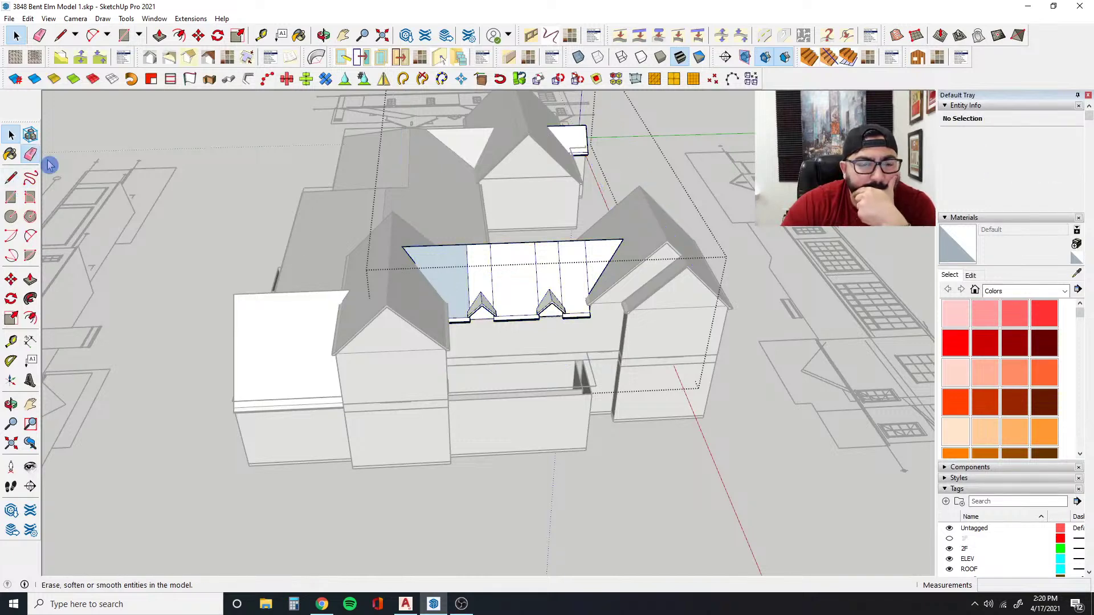
{"action": "left_click", "coordinate": [30, 154]}
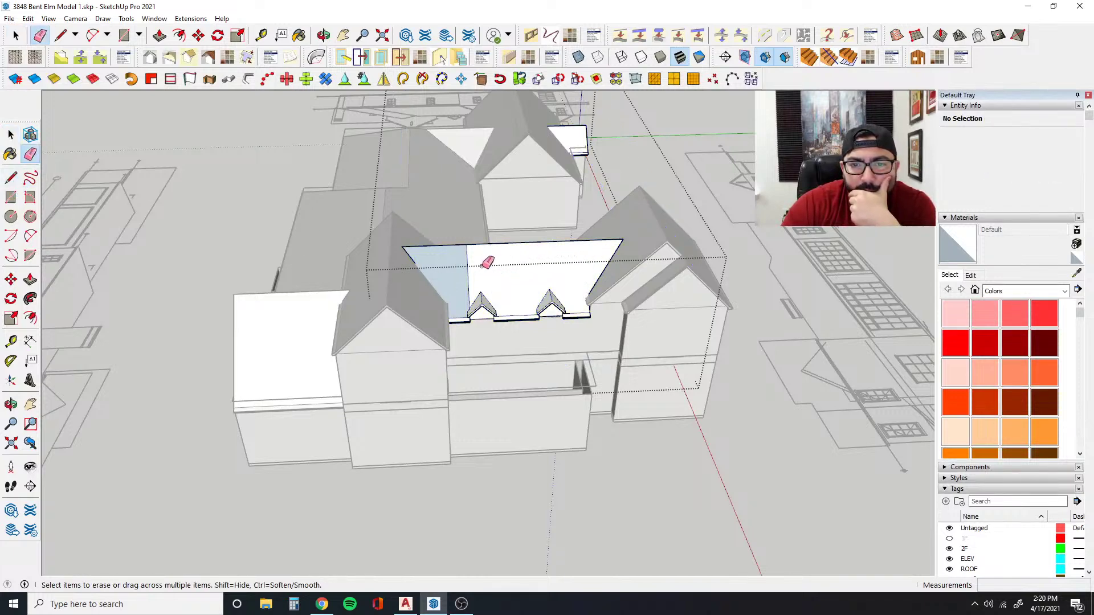
{"action": "left_click", "coordinate": [468, 278]}
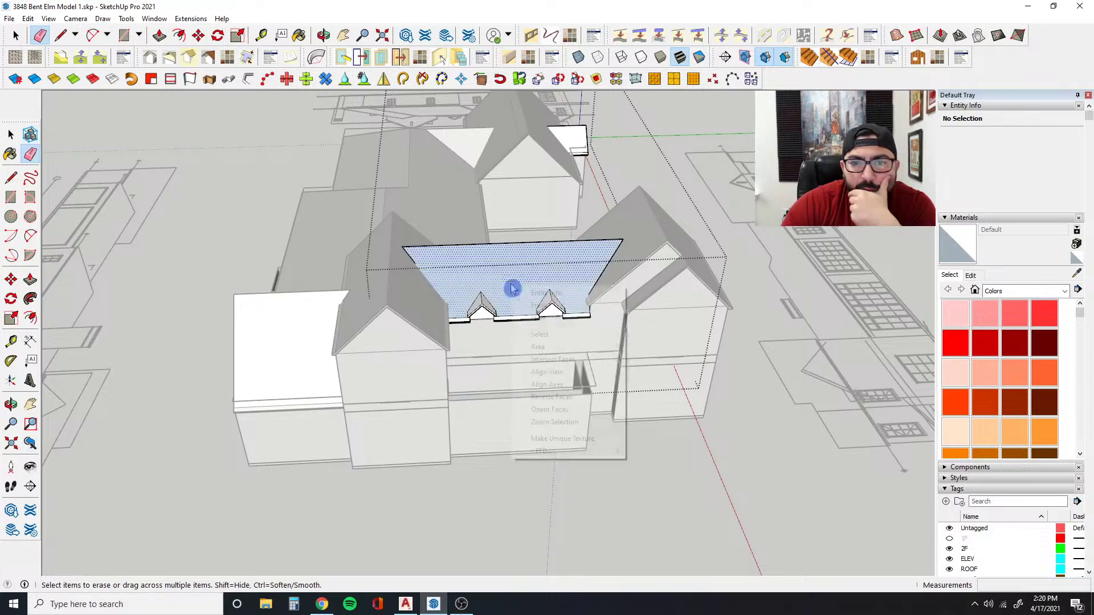
- Reverse the merged face of that opposite slope and leave the wing roof group
{"action": "right_click", "coordinate": [513, 289]}
{"action": "key", "text": "space"}
{"action": "right_click", "coordinate": [513, 280]}
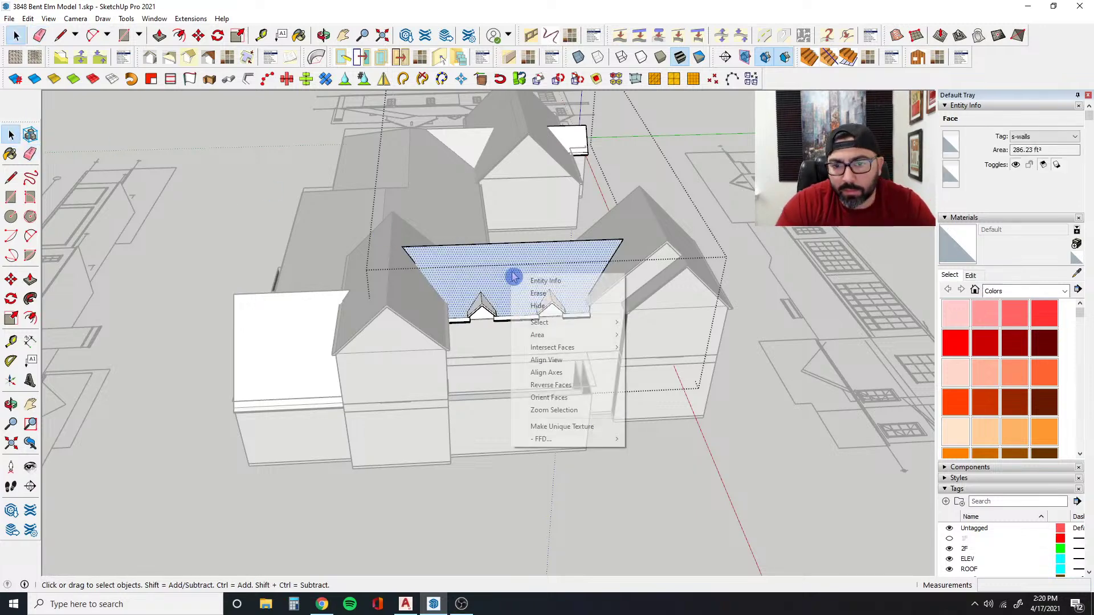
{"action": "left_click", "coordinate": [566, 382]}
{"action": "middle_click_drag", "start_coordinate": [566, 382], "coordinate": [508, 347]}
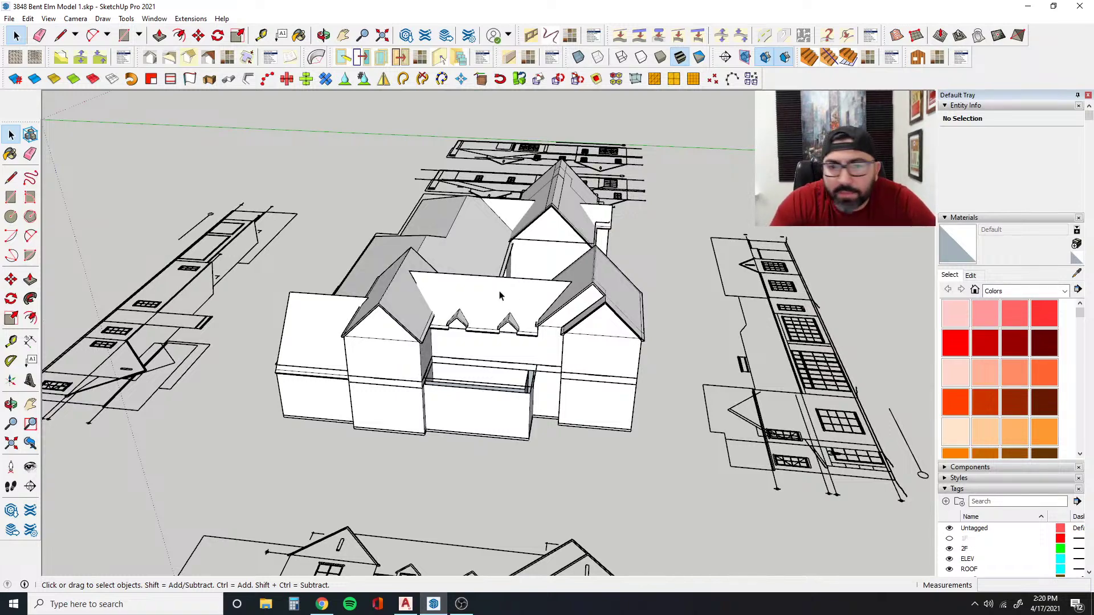
{"action": "middle_click_drag", "start_coordinate": [499, 295], "coordinate": [347, 247]}
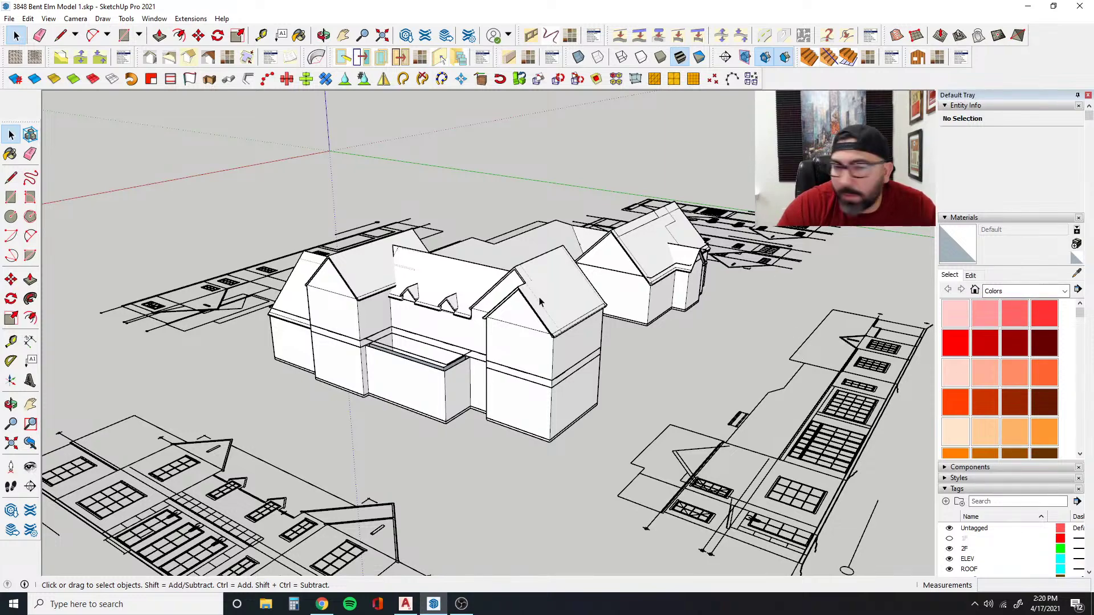
{"action": "middle_click_drag", "start_coordinate": [539, 302], "coordinate": [547, 342]}
{"action": "middle_click_drag", "start_coordinate": [490, 262], "coordinate": [613, 334]}
{"action": "scroll", "coordinate": [504, 331], "scroll_direction": "up", "scroll_amount": 8}
{"action": "scroll", "coordinate": [499, 328], "scroll_direction": "down", "scroll_amount": 6}
{"action": "middle_click_drag", "start_coordinate": [414, 322], "coordinate": [609, 292]}
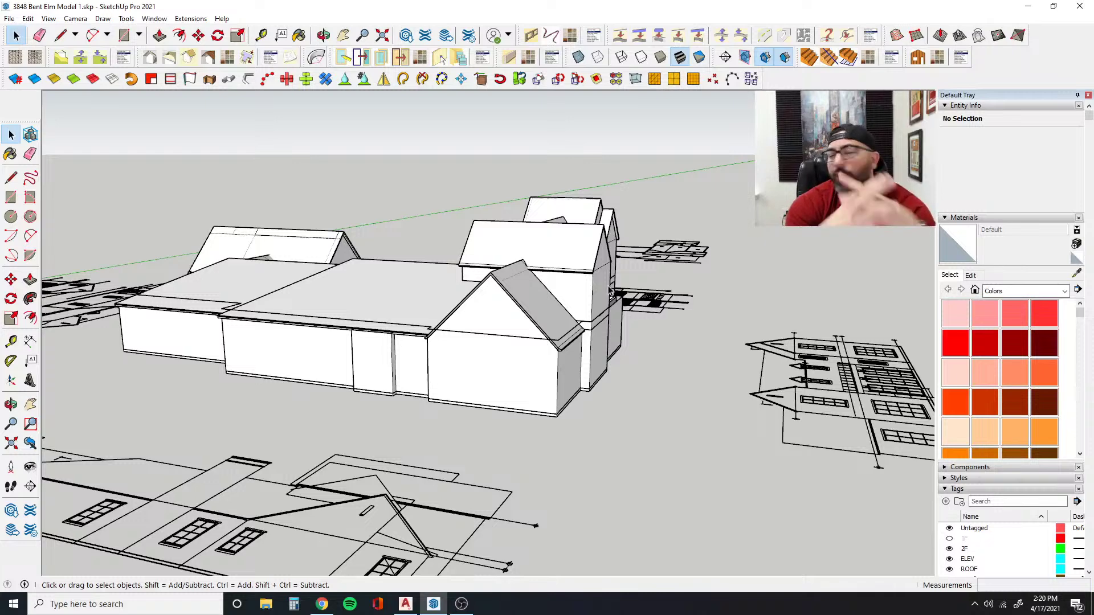